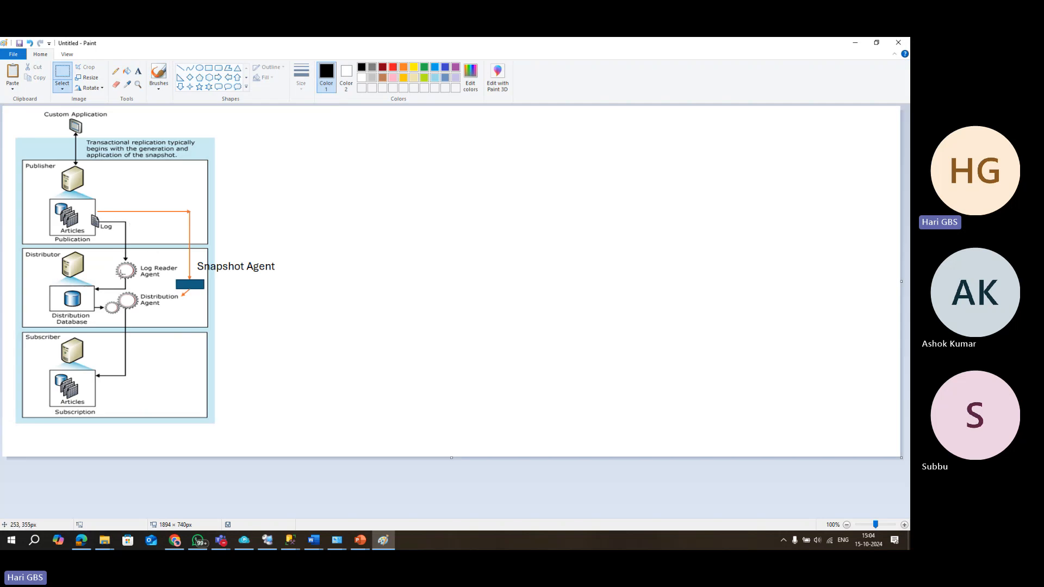
Drag the Distribution Agent into the Subscriber box and add a 'Pull Subscription' text heading.
left_click_drag(97, 291, 146, 354)
left_click(405, 390)
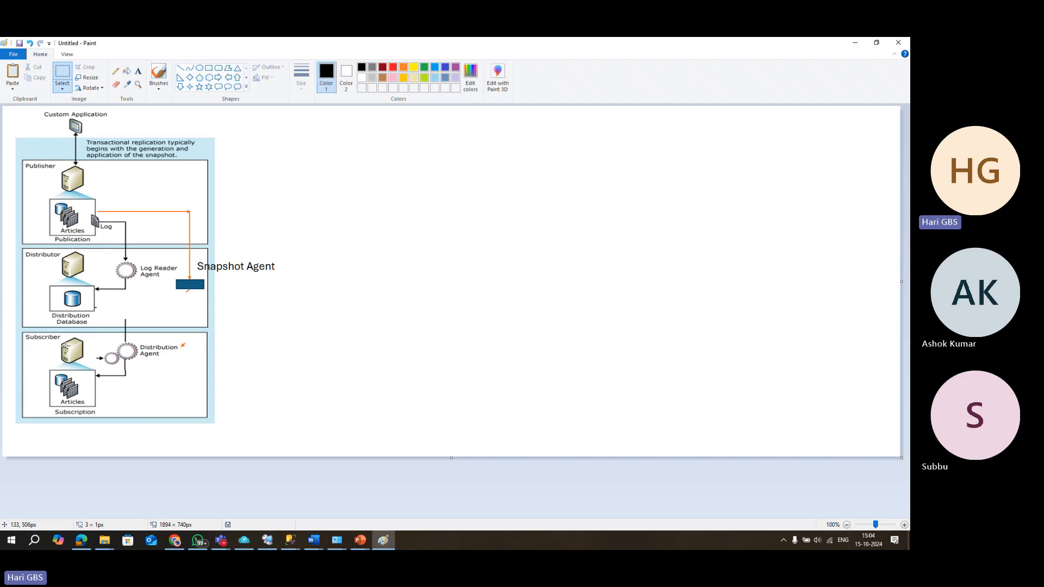
left_click(138, 71)
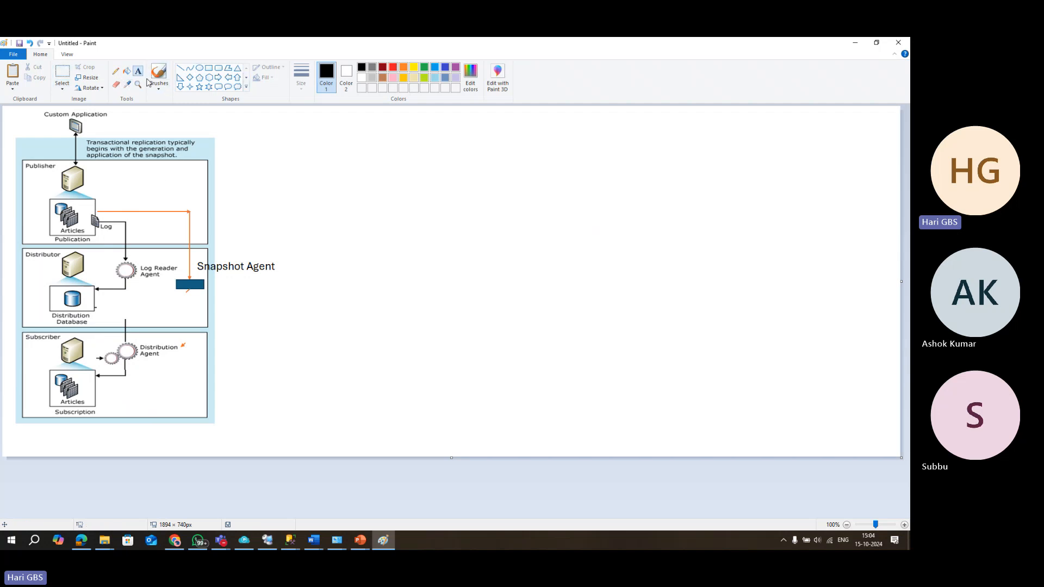
left_click_drag(400, 216, 614, 293)
type("P")
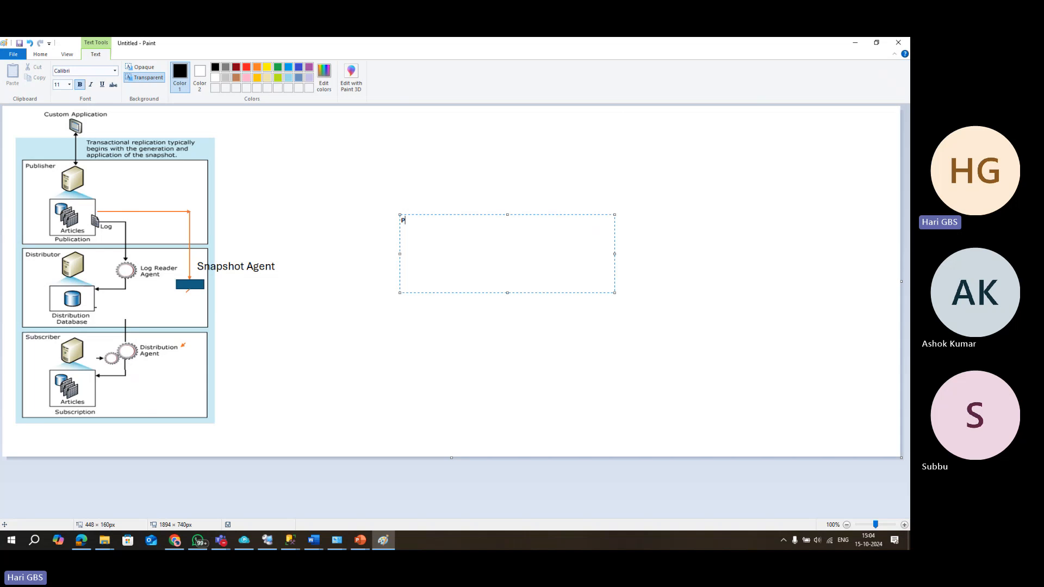
type("ull Subscription")
left_click(531, 412)
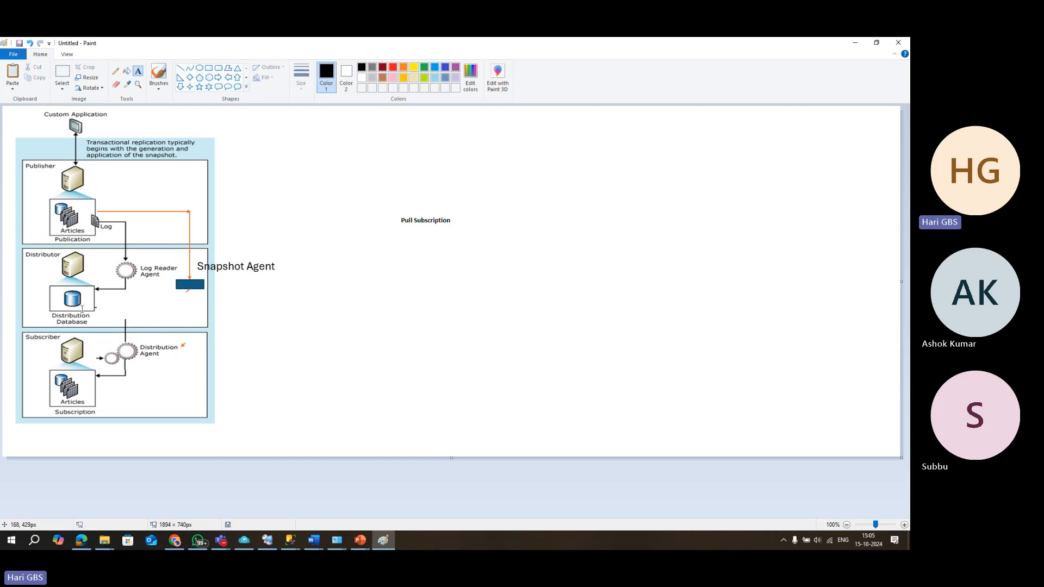
Draw red freehand loops around the Distribution Agent, Distribution Database and Snapshot Agent.
left_click(116, 71)
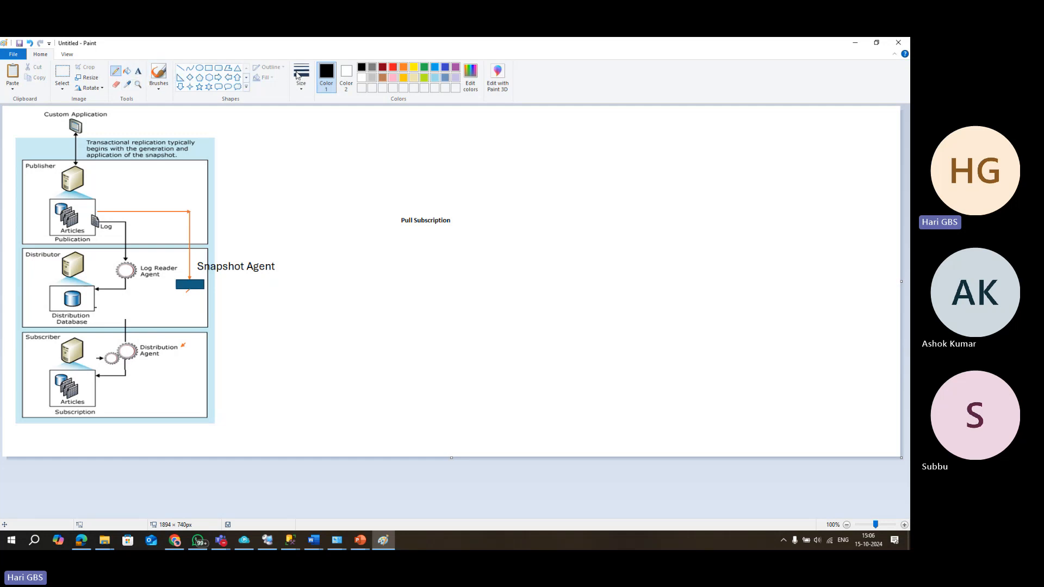
left_click(392, 67)
mouse_move(154, 334)
left_mouse_down()
mouse_move(145, 366)
mouse_move(191, 329)
mouse_move(154, 333)
left_mouse_up()
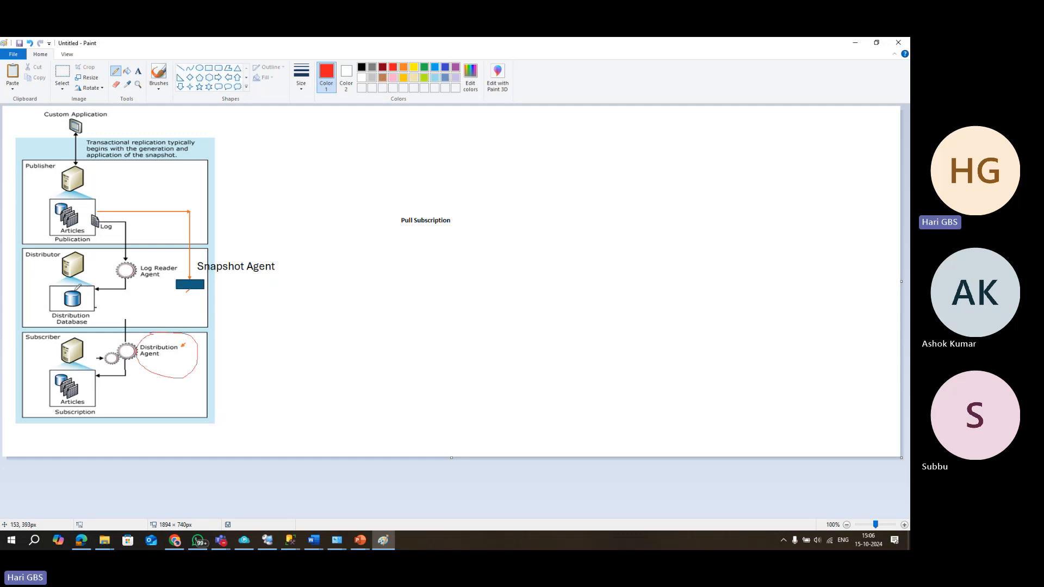
mouse_move(58, 270)
left_mouse_down()
mouse_move(93, 321)
mouse_move(71, 272)
mouse_move(24, 251)
mouse_move(70, 251)
mouse_move(26, 248)
left_mouse_up()
mouse_move(172, 274)
left_mouse_down()
mouse_move(185, 297)
mouse_move(207, 292)
mouse_move(209, 275)
mouse_move(181, 271)
mouse_move(283, 283)
mouse_move(276, 297)
left_mouse_up()
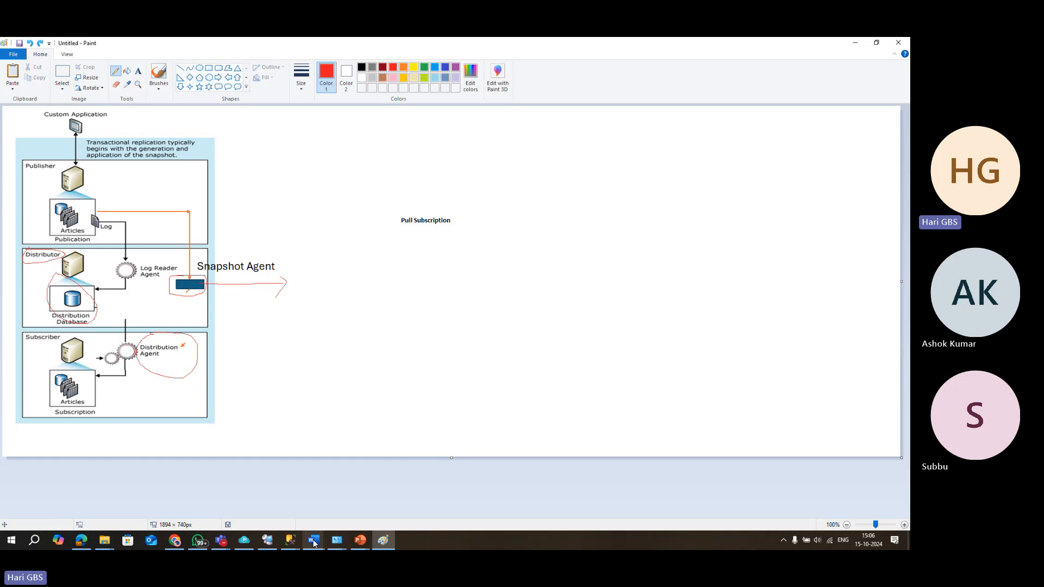
mouse_move(290, 545)
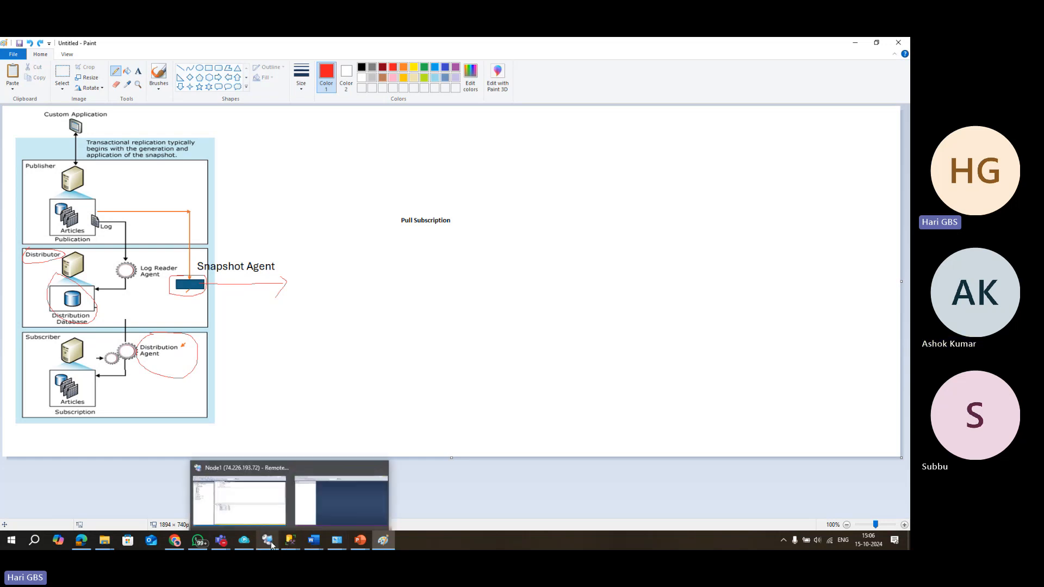
Disconnect all three servers in the remote session's Object Explorer.
left_click(267, 540)
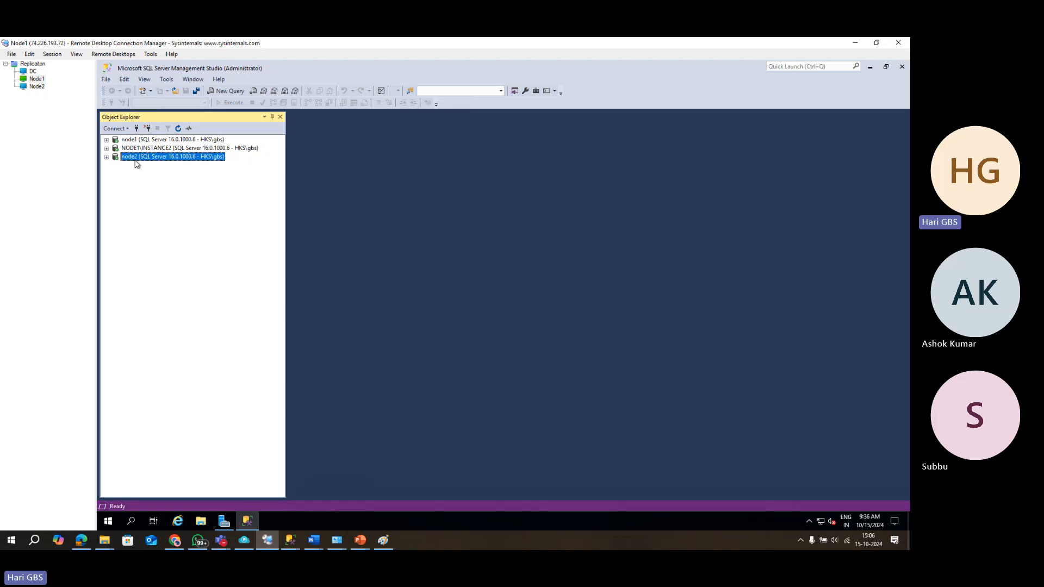
left_click(148, 129)
left_click(147, 129)
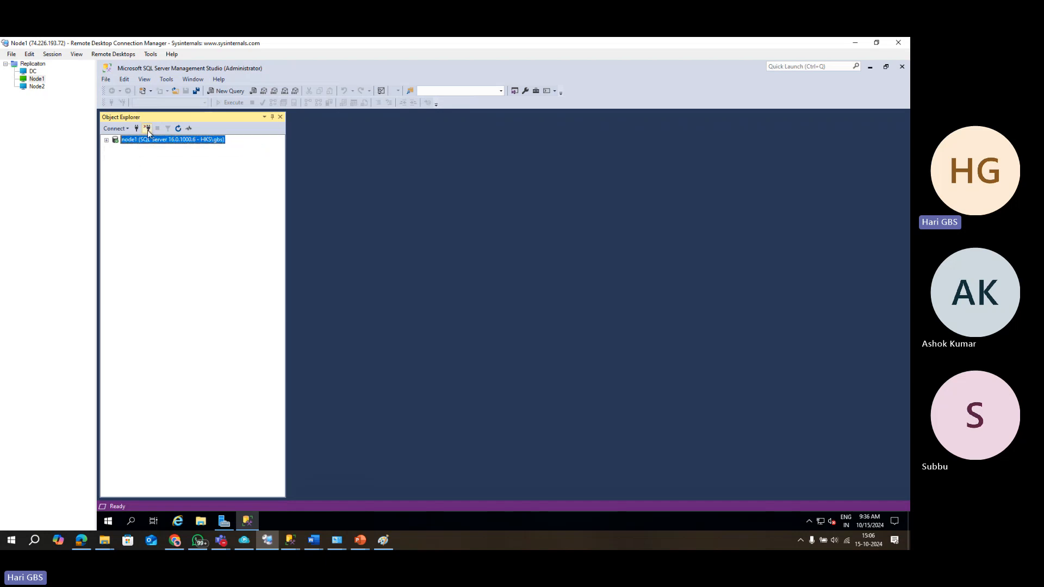
left_click(147, 129)
Reconnect to node2, NODE1\INSTANCE2 and NODE1 in turn.
left_click(138, 131)
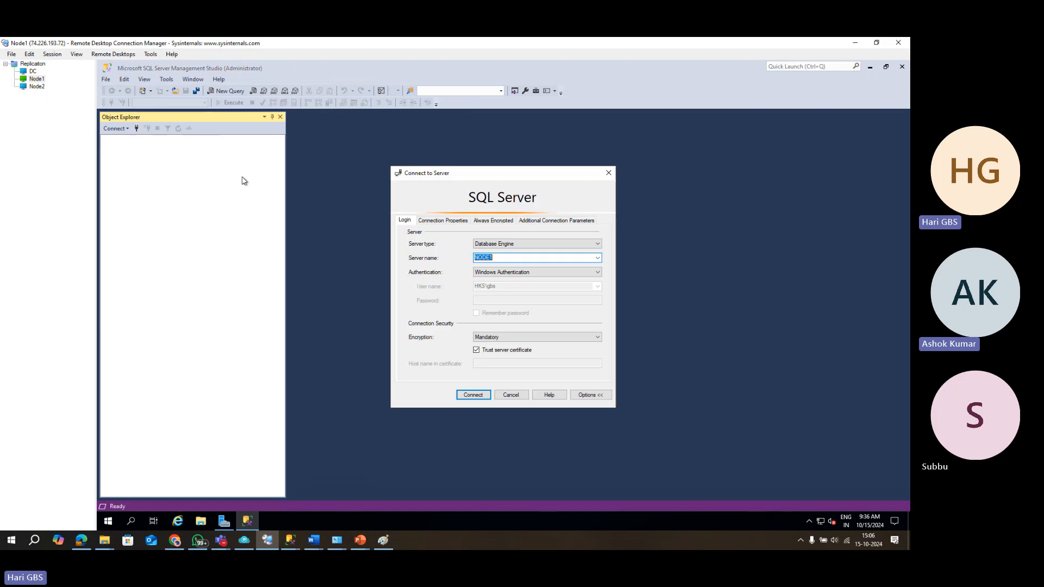
left_click(598, 258)
left_click(544, 272)
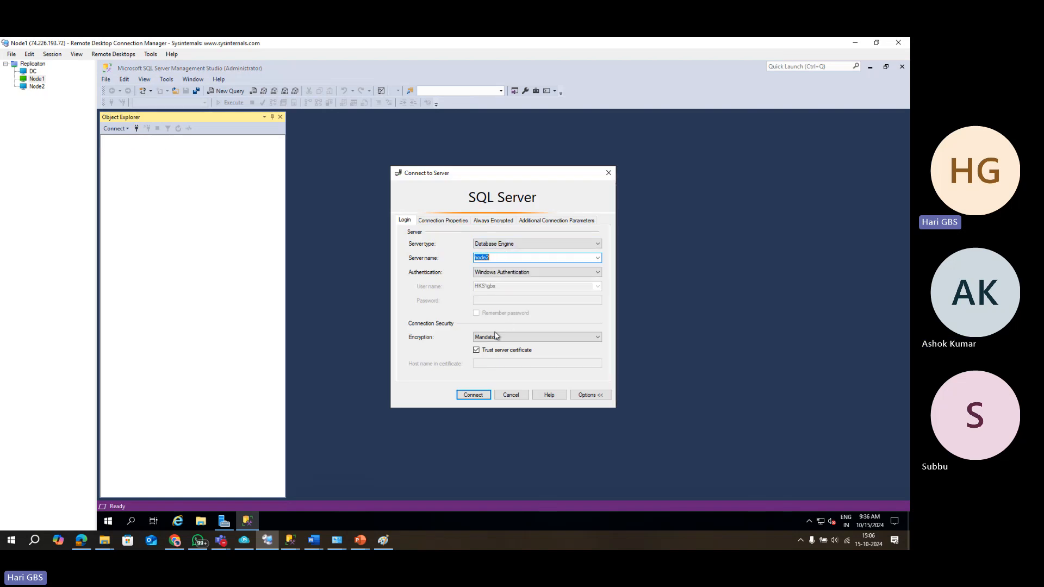
left_click(473, 395)
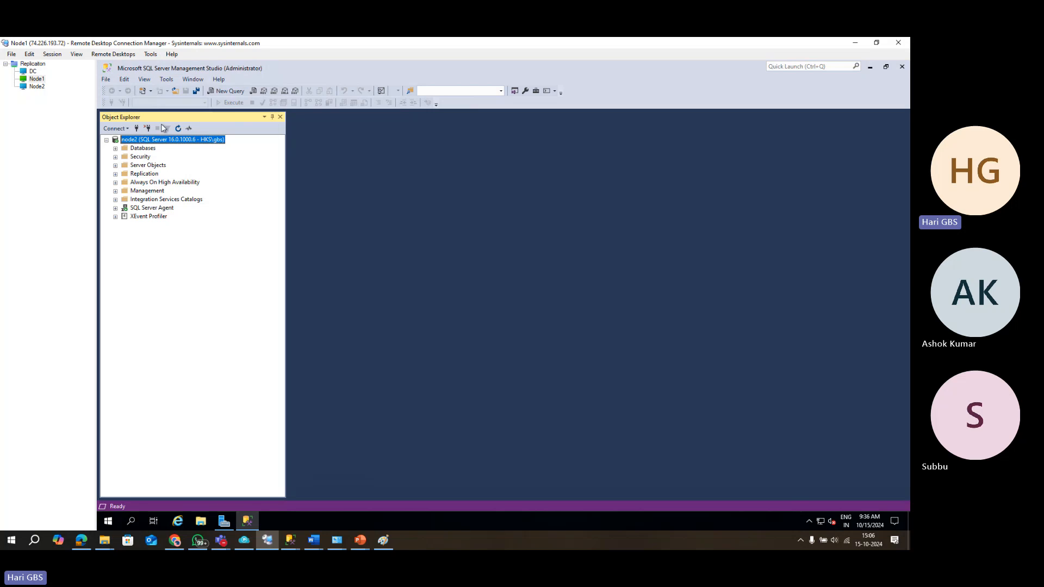
left_click(136, 129)
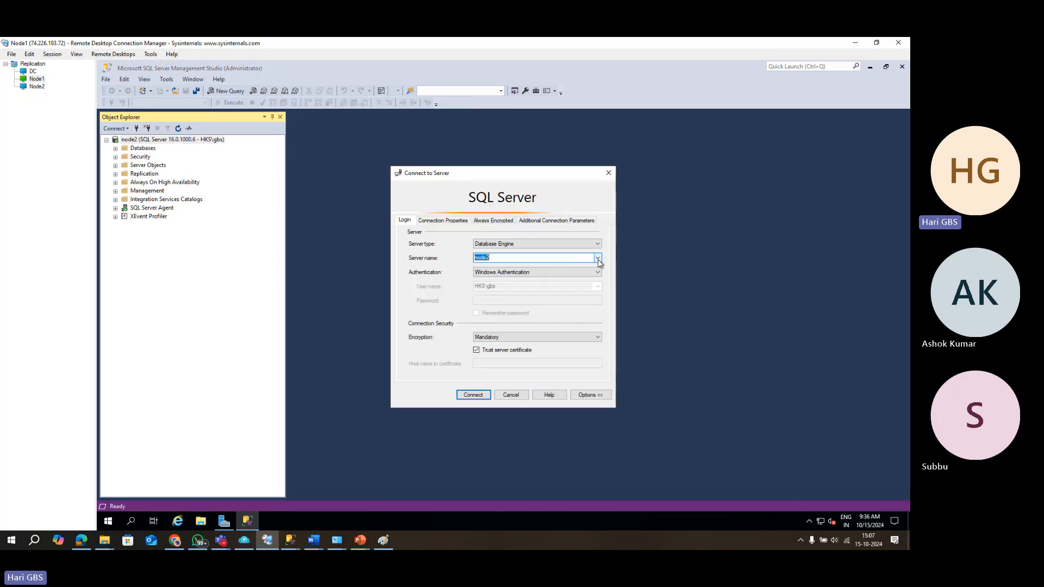
left_click(597, 258)
left_click(539, 280)
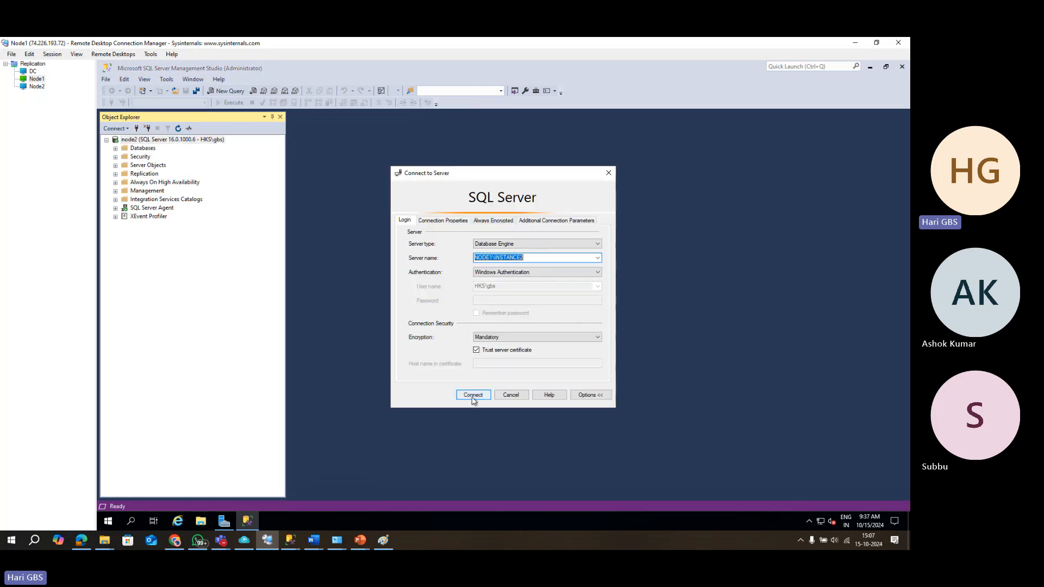
left_click(473, 395)
left_click(137, 129)
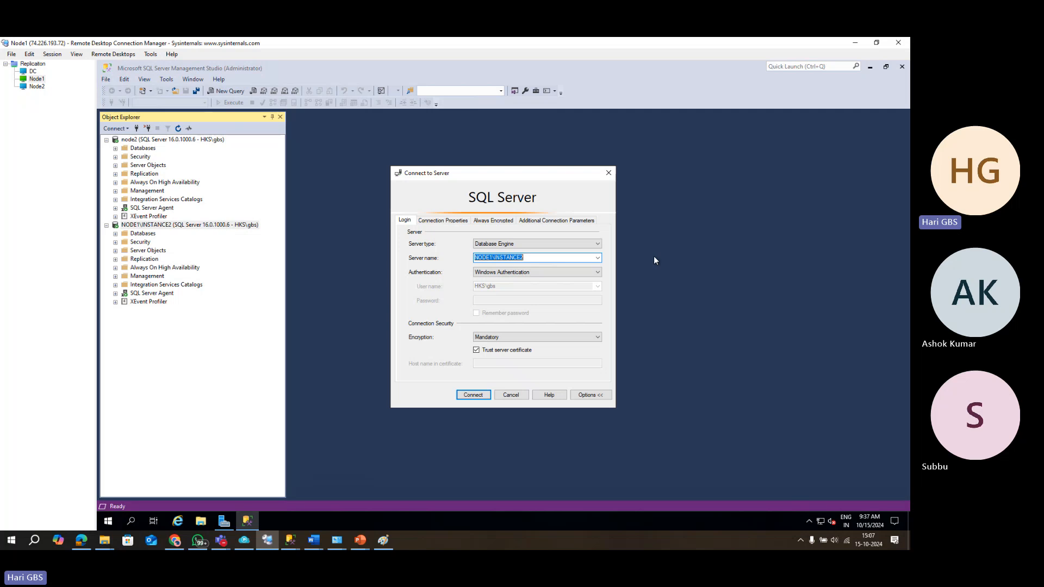
left_click(598, 258)
left_click(571, 280)
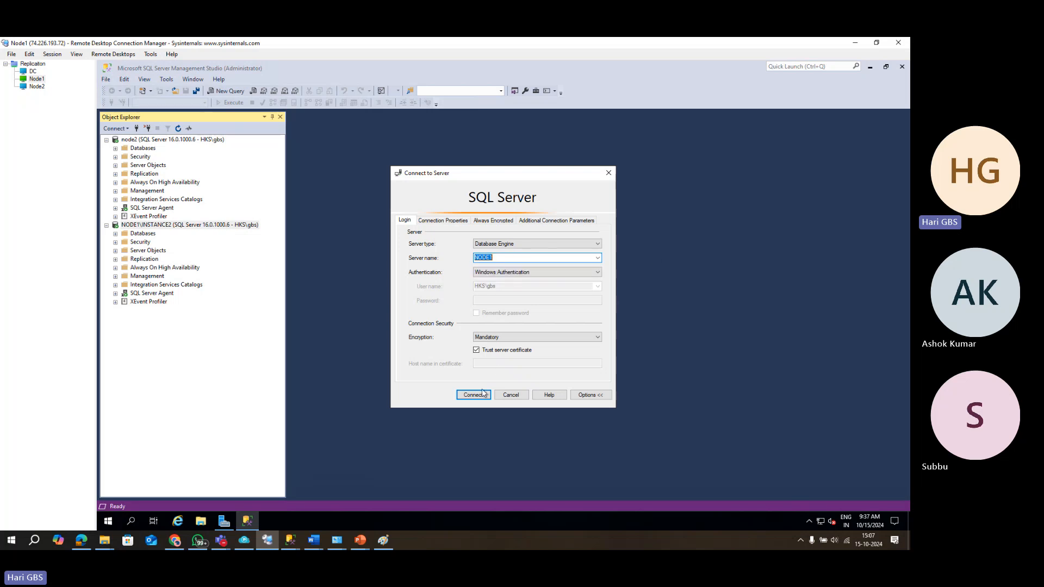
left_click(478, 395)
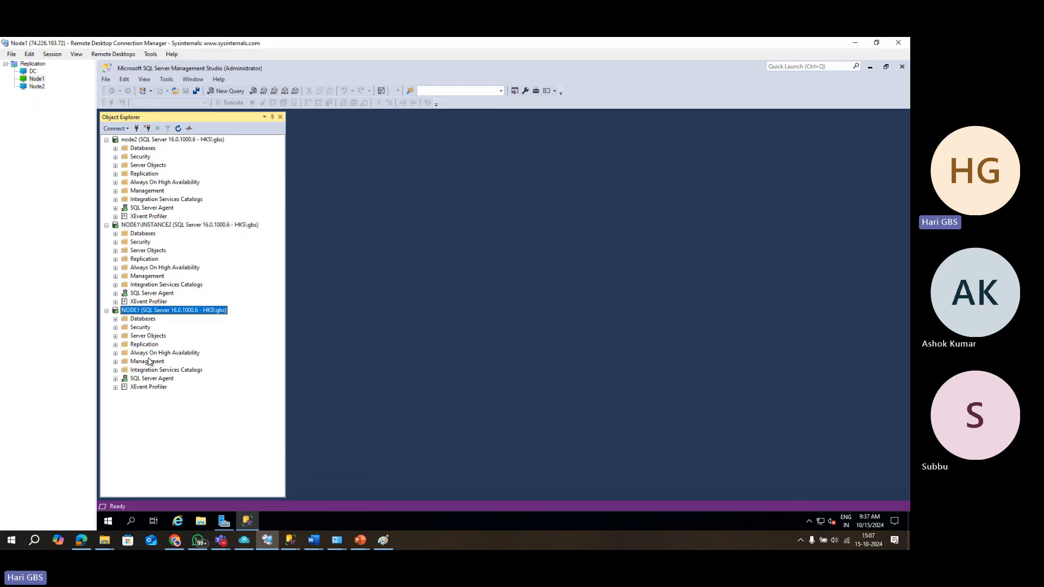
Run CREATE DATABASE HARI in a new query on node2, then clear the editor.
left_click(116, 319)
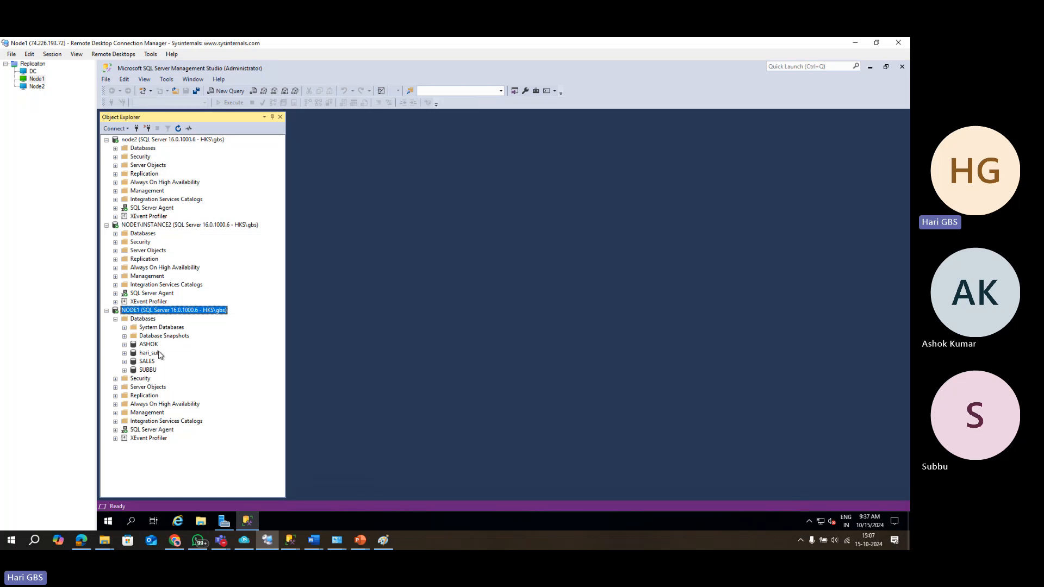
left_click(115, 149)
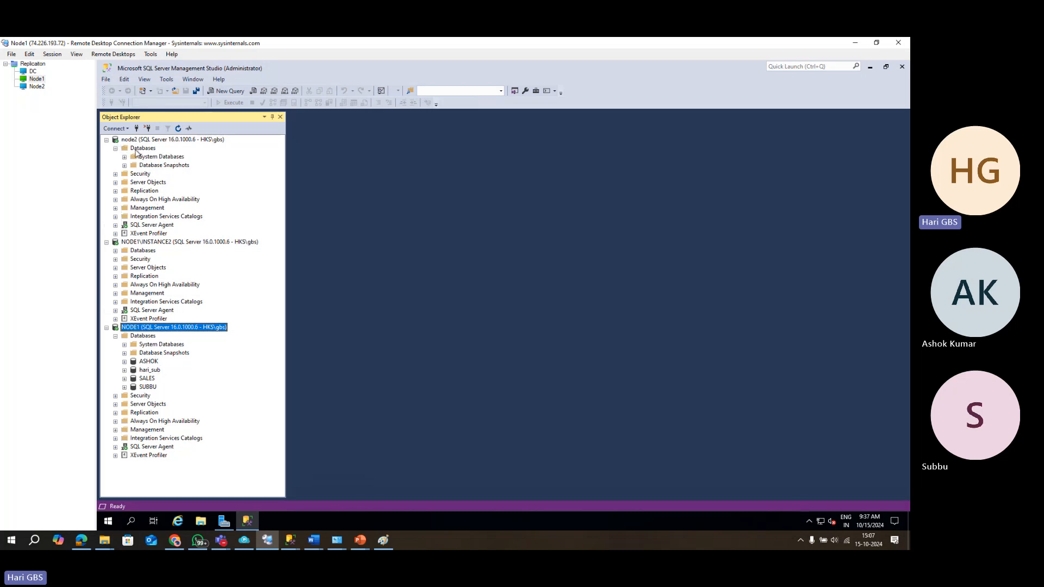
left_click(140, 149)
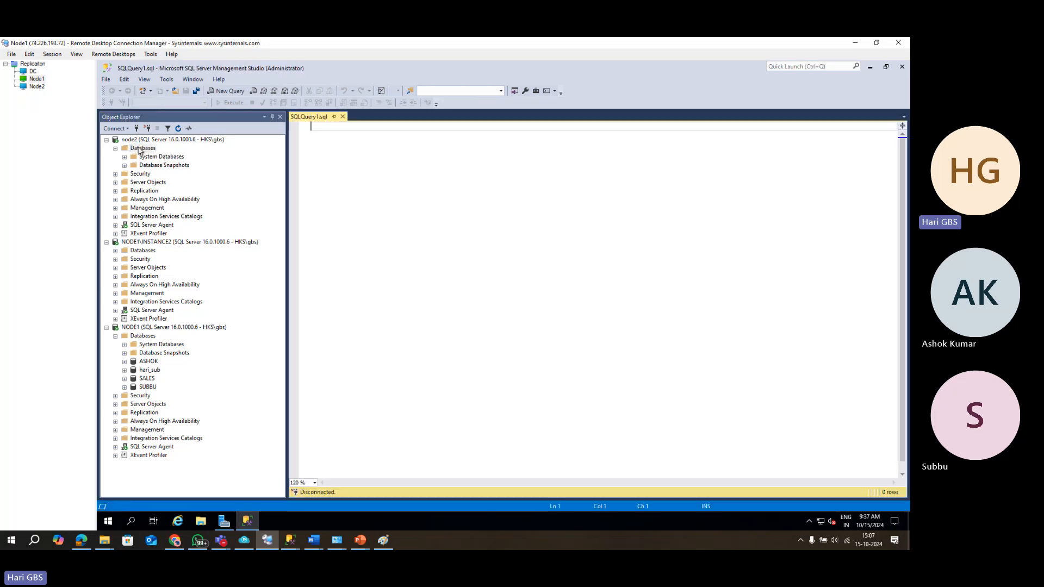
type("CREATE DATABASE ")
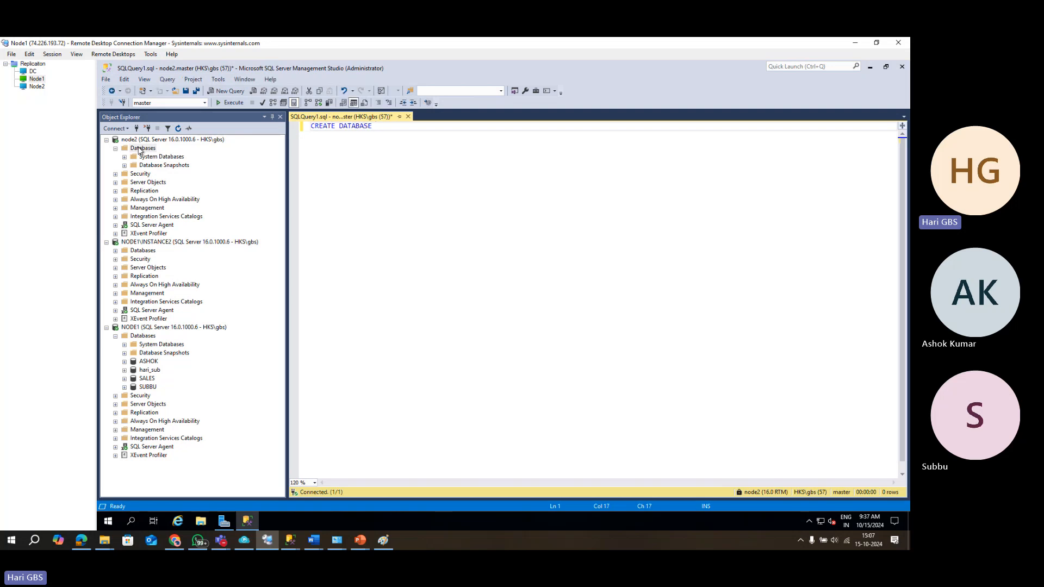
type("HARI")
key("F5")
key("ctrl+a")
key("BackSpace")
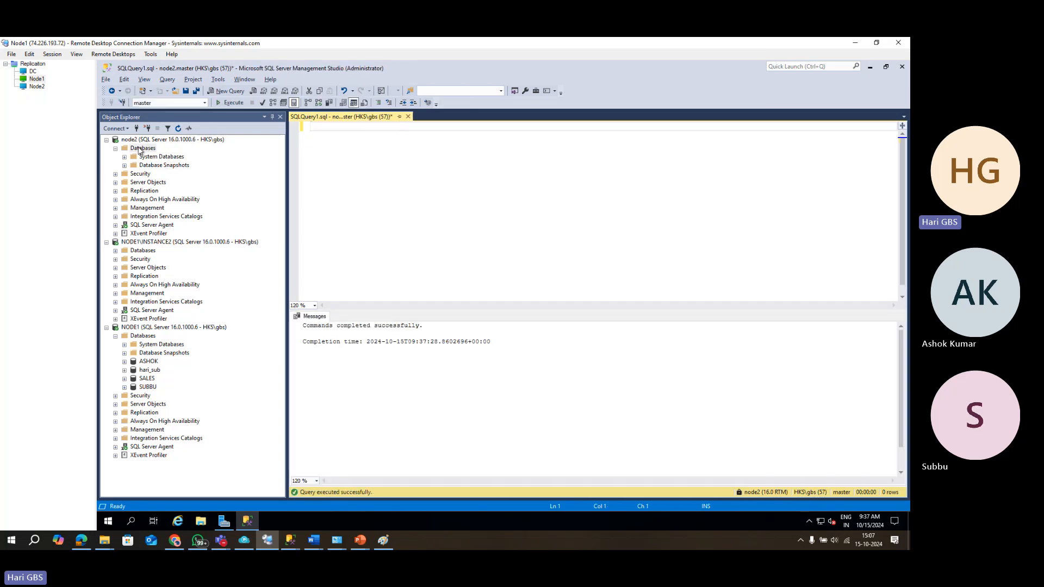
Copy the CREATE TABLE students script from the ChatGPT conversation and return to SSMS.
left_click(182, 541)
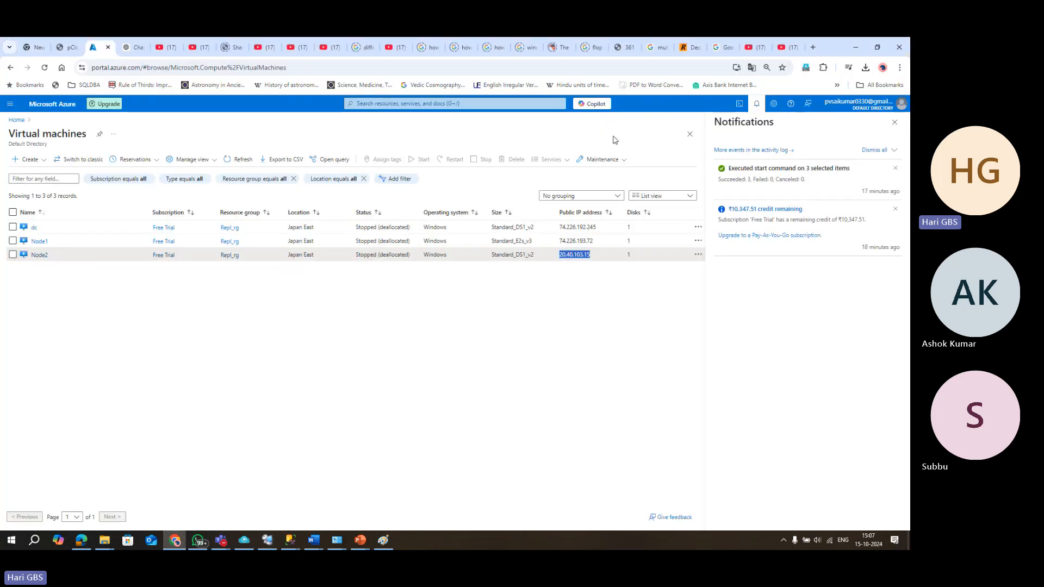
left_click(133, 47)
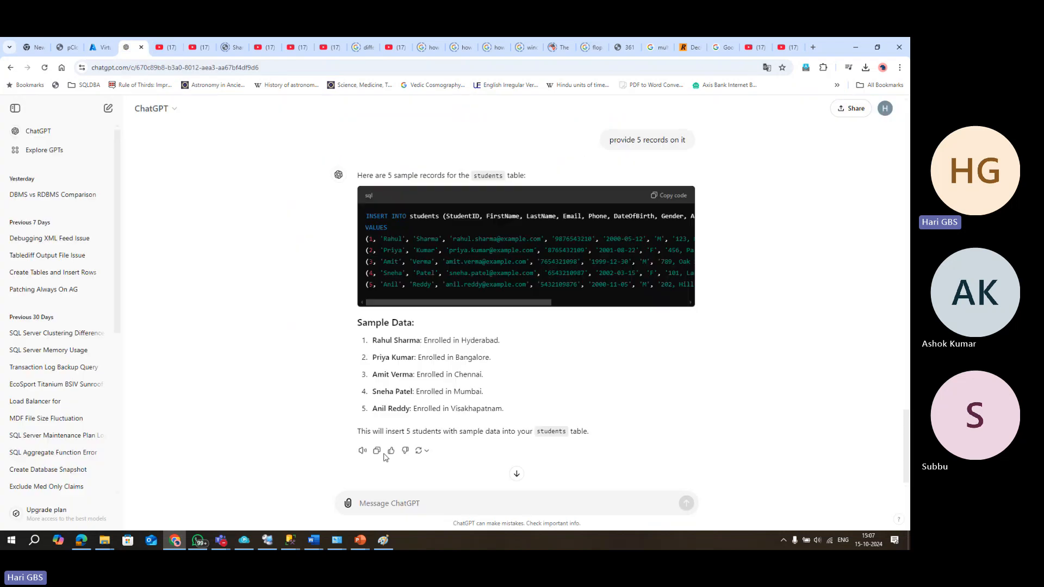
type("PROV")
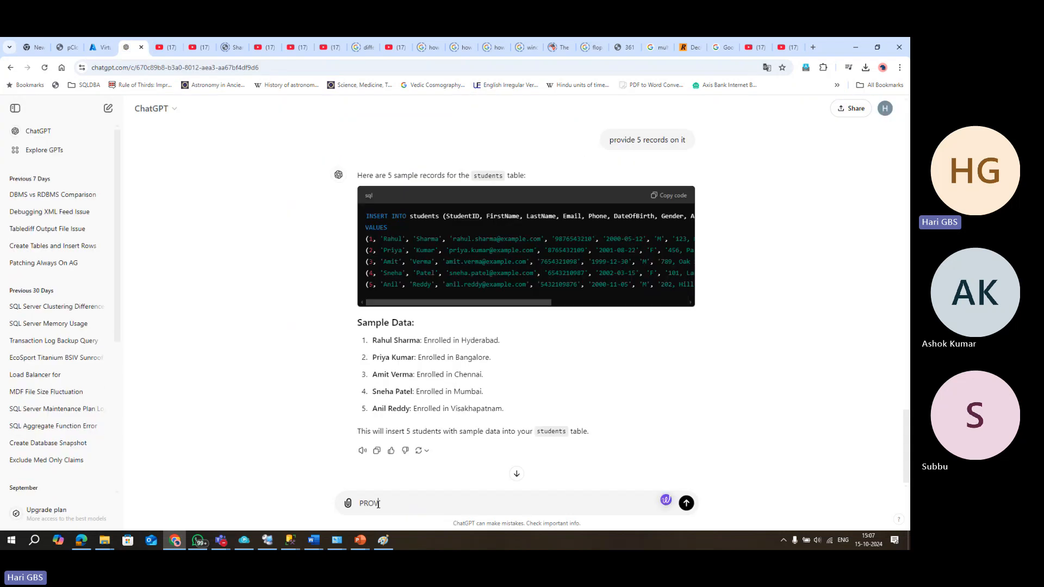
type("IDE 2 TABLES WITH")
scroll(564, 407, "up", 10)
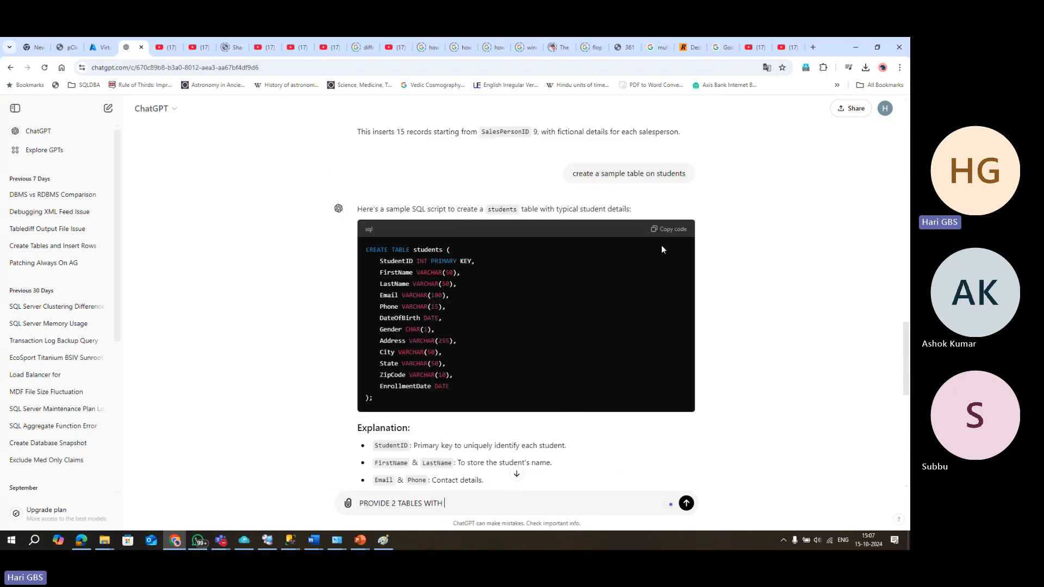
left_click(675, 228)
key("alt+Tab")
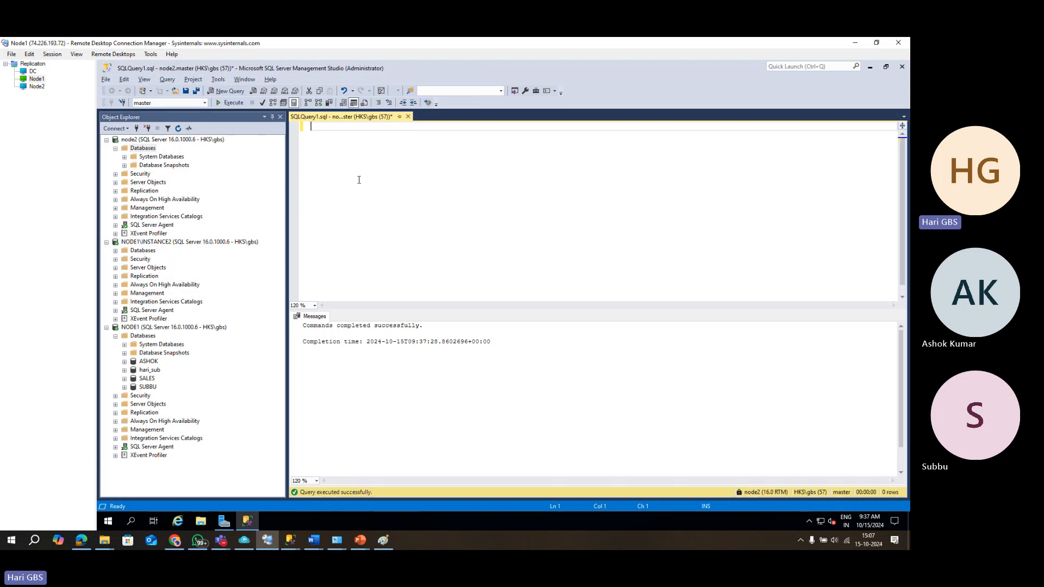
Create the students table in HARI by running USE HARI and the pasted CREATE TABLE script.
type("CREATE TABLE students (     StudentID INT PRIMARY KEY,     FirstName VARCHAR(50),     LastName VARCHAR(50),     Email VARCHAR(100),     Phone VARCHAR(15),     DateOfBirth DATE,     Gender CHAR(1),     Address VARCHAR(255),     City VARCHAR(50),     State VARCHAR(50),     ZipCode VARCHAR(10),     EnrollmentDate DATE );")
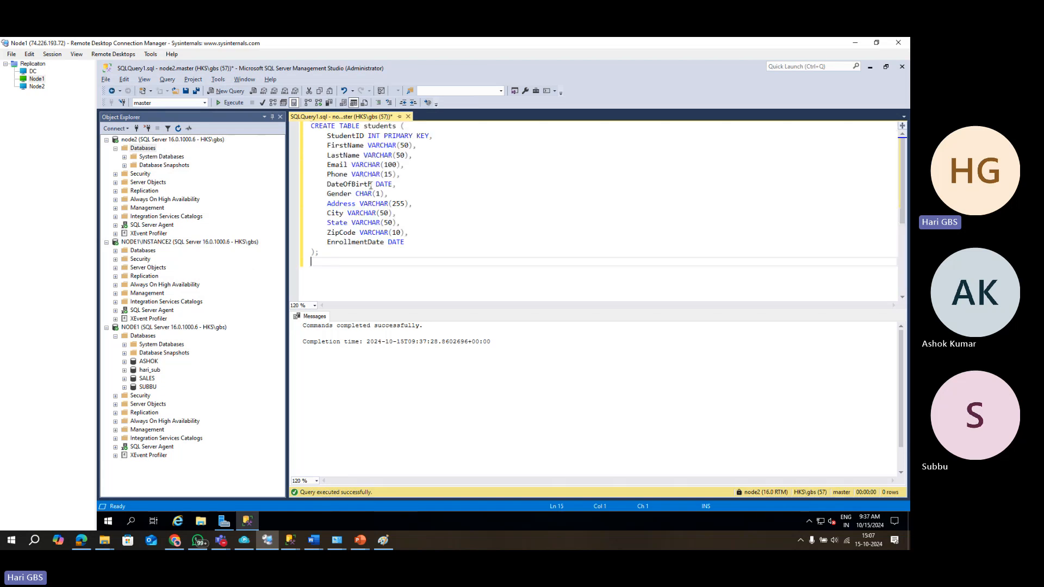
key("F5")
key("ctrl+a")
key("ctrl+c")
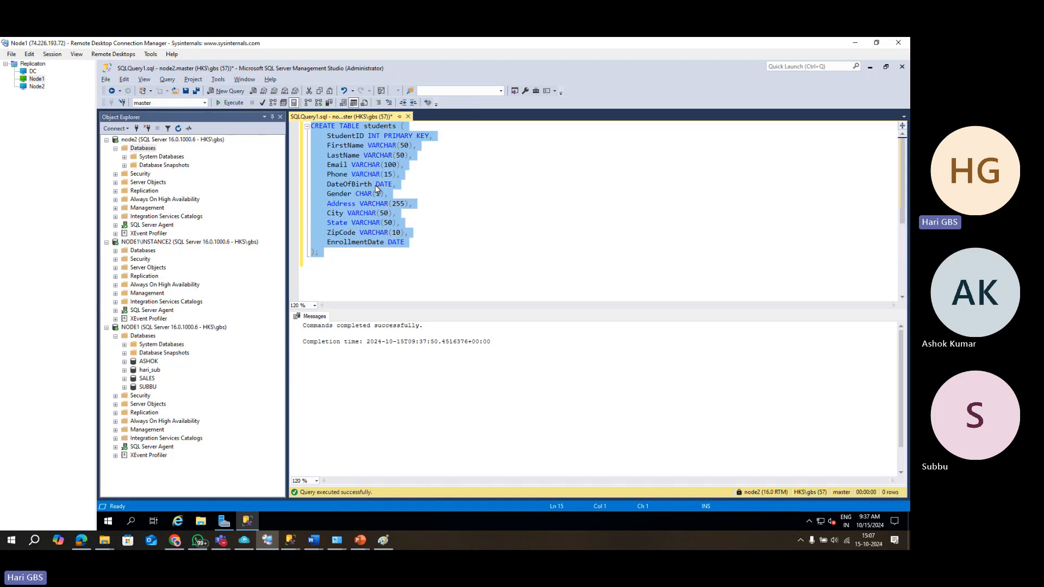
type("USE HARI")
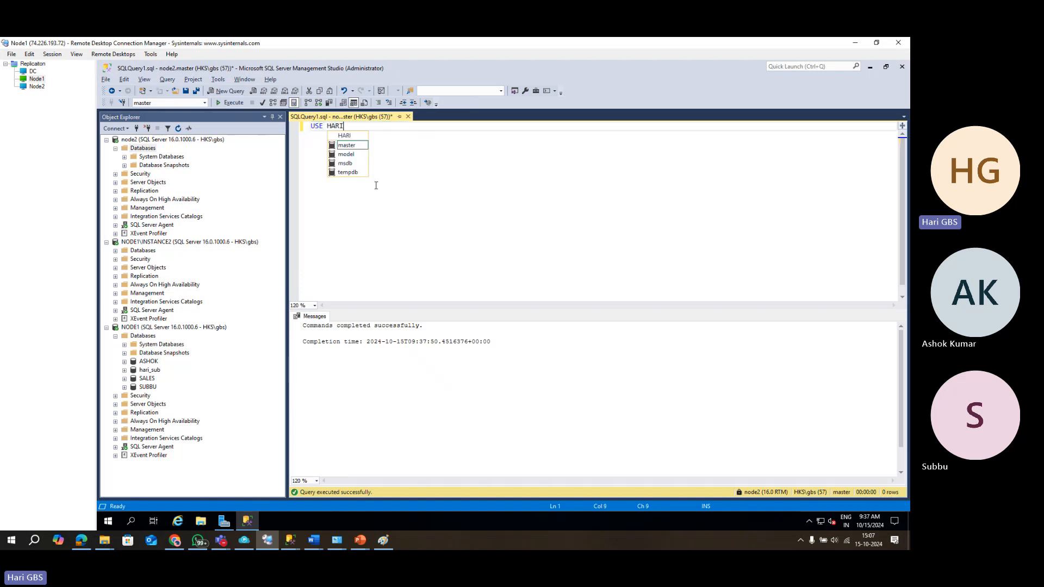
key("F5")
key("ctrl+a")
key("ctrl+v")
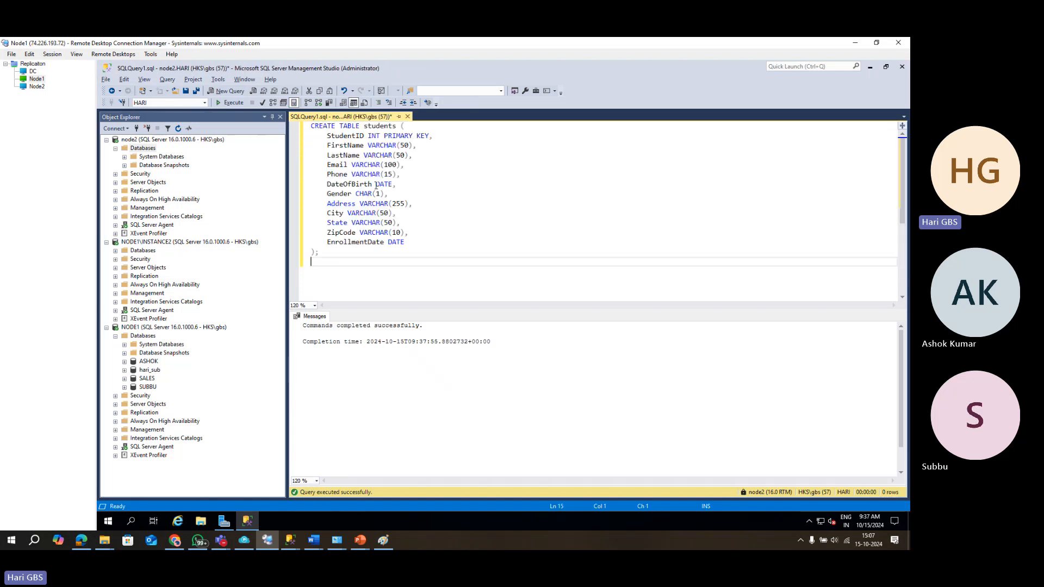
Copy the five-student INSERT INTO students script from ChatGPT and execute it.
key("alt+Tab")
scroll(625, 311, "down", 5)
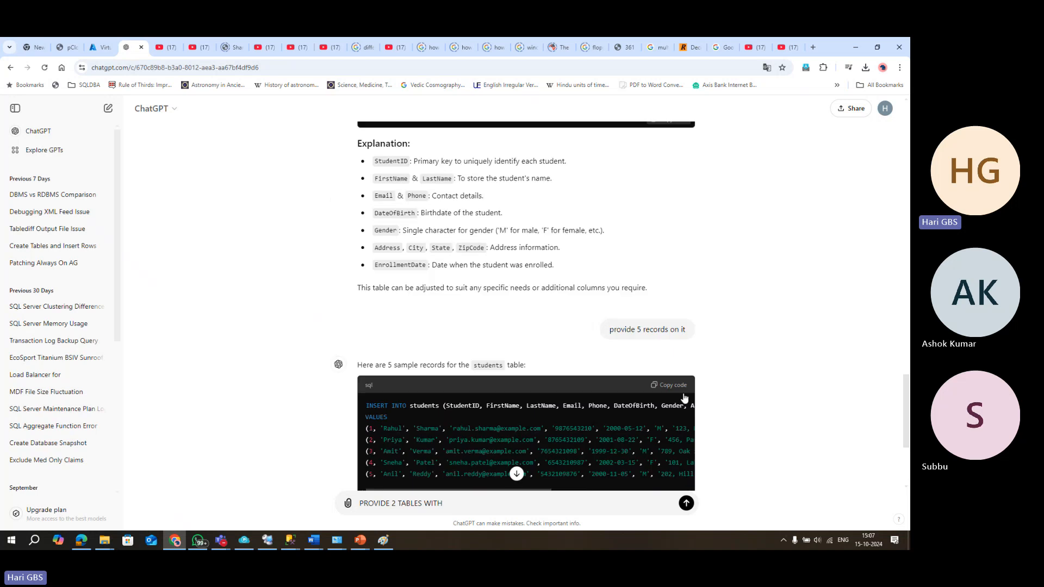
left_click(682, 390)
key("alt+Tab")
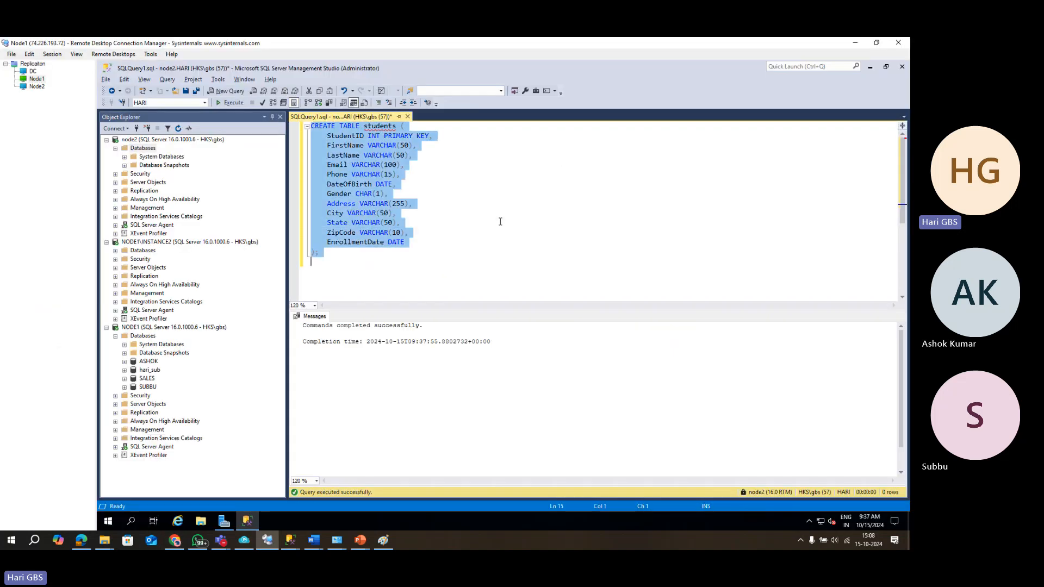
key("ctrl+v")
key("F5")
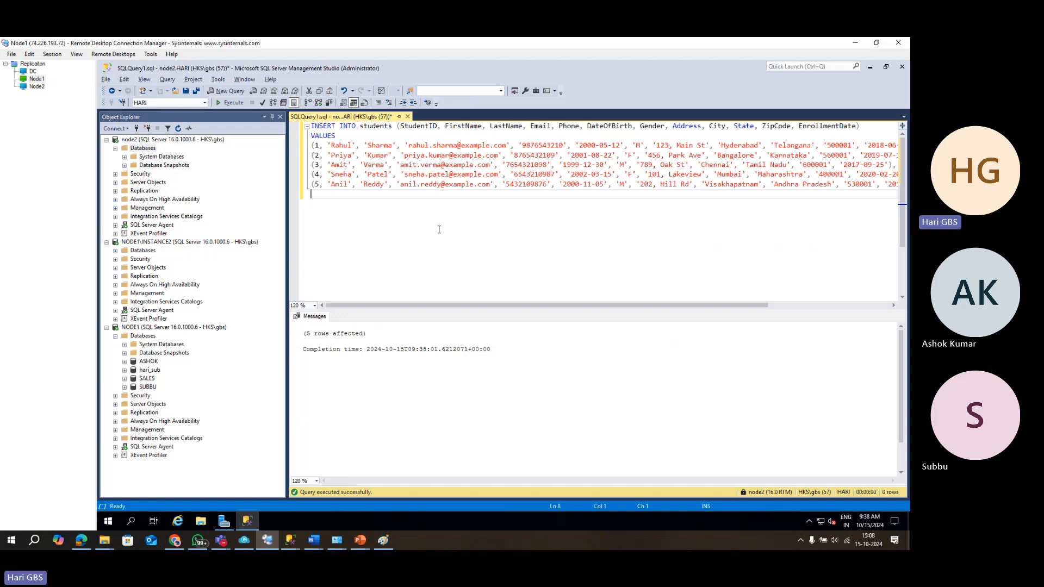
Refresh node2's Databases folder and check that HARI now appears.
left_click(143, 147)
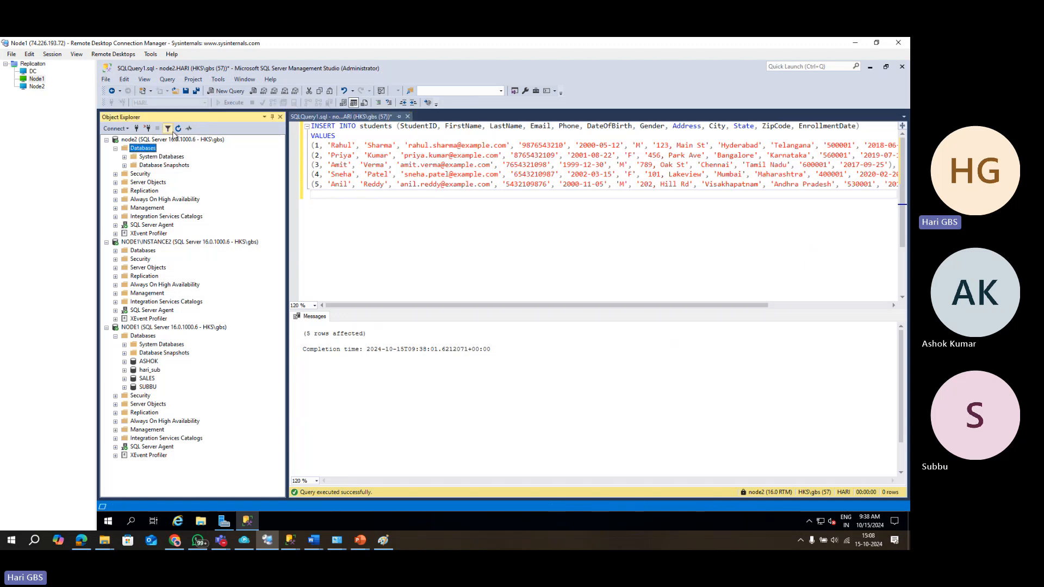
left_click(177, 128)
left_click(125, 174)
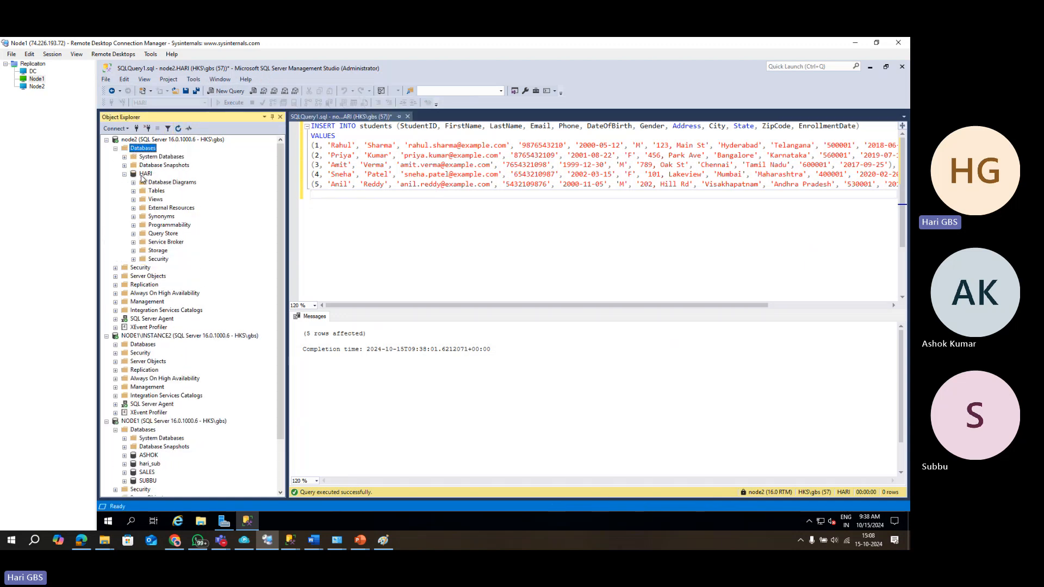
left_click(125, 175)
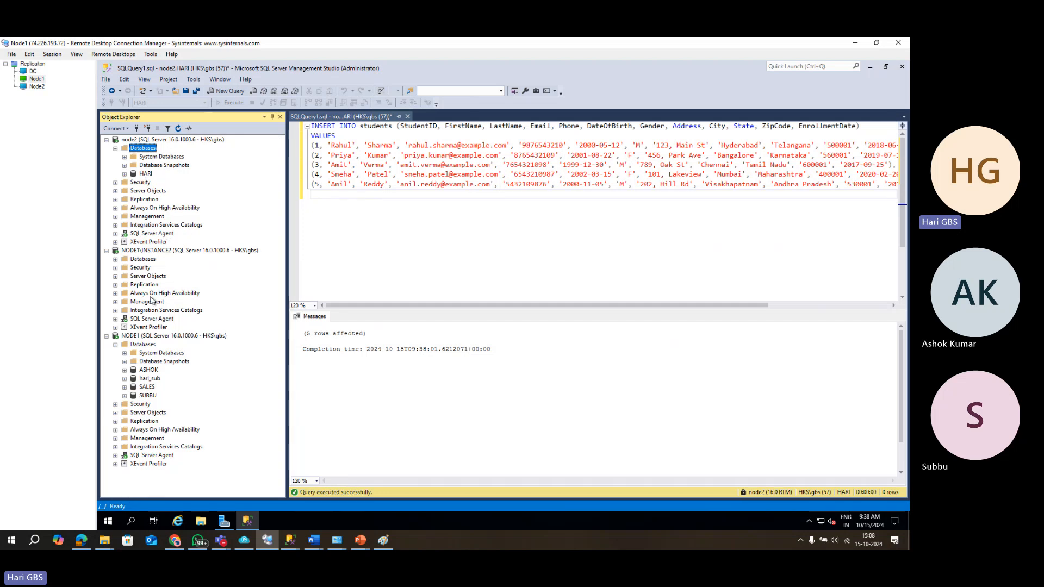
left_click(142, 288)
Launch Configure Distribution on NODE1\INSTANCE2, keeping it as its own distributor.
right_click(143, 290)
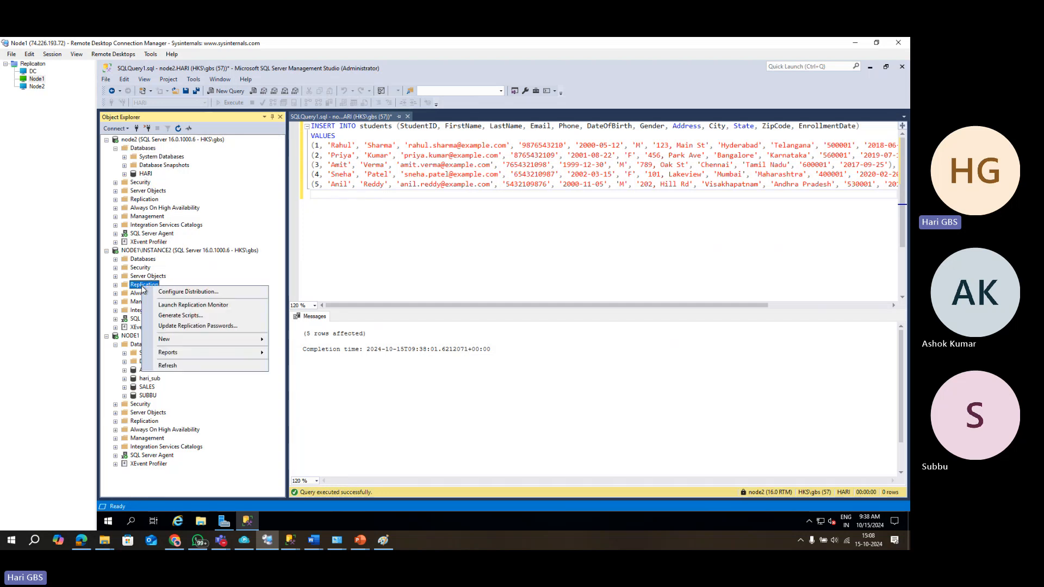
left_click(199, 292)
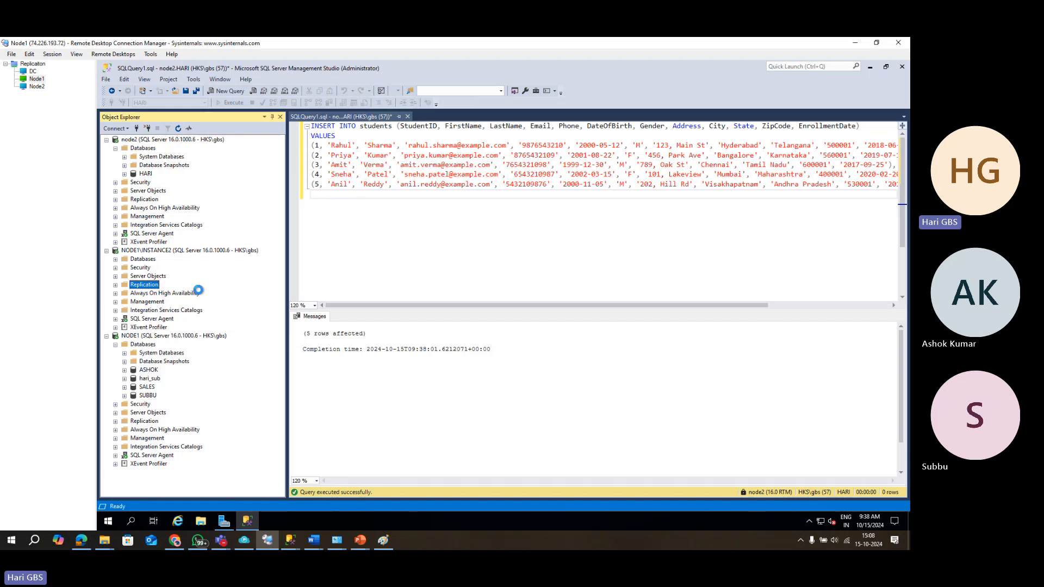
left_click(334, 333)
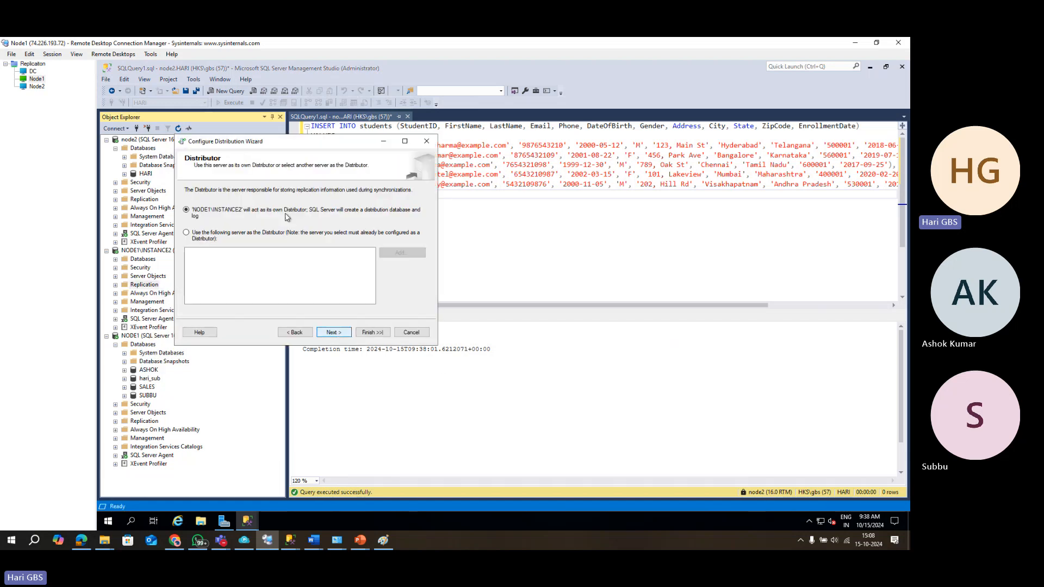
left_click(334, 333)
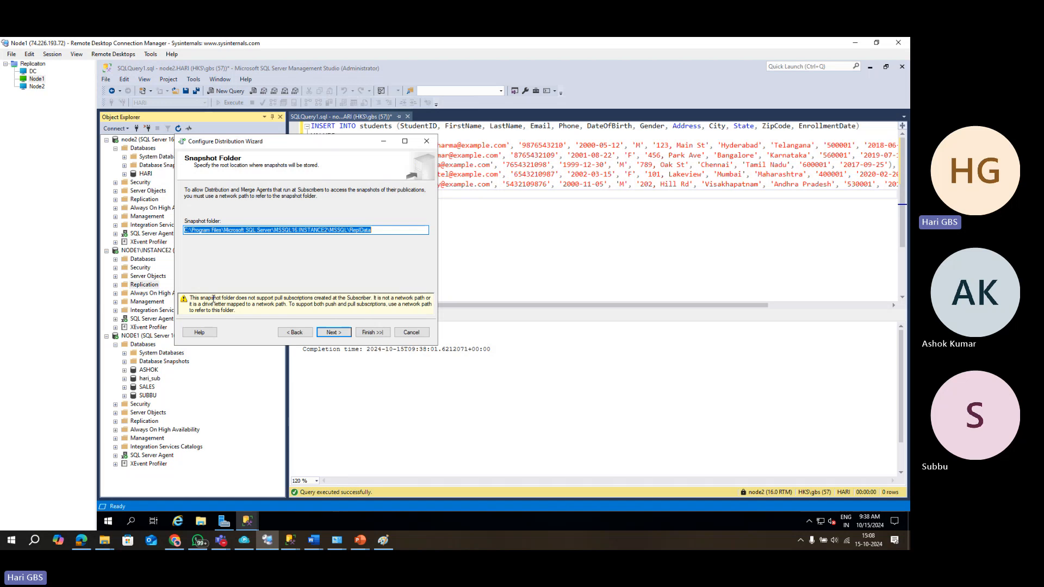
Mirror the screen onto the second display.
key("super+p")
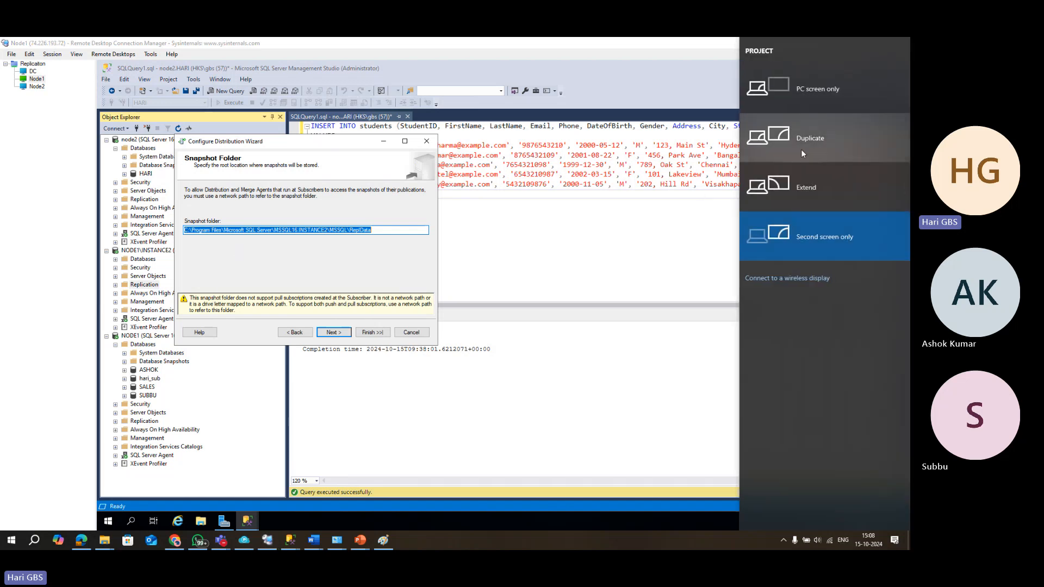
left_click(801, 149)
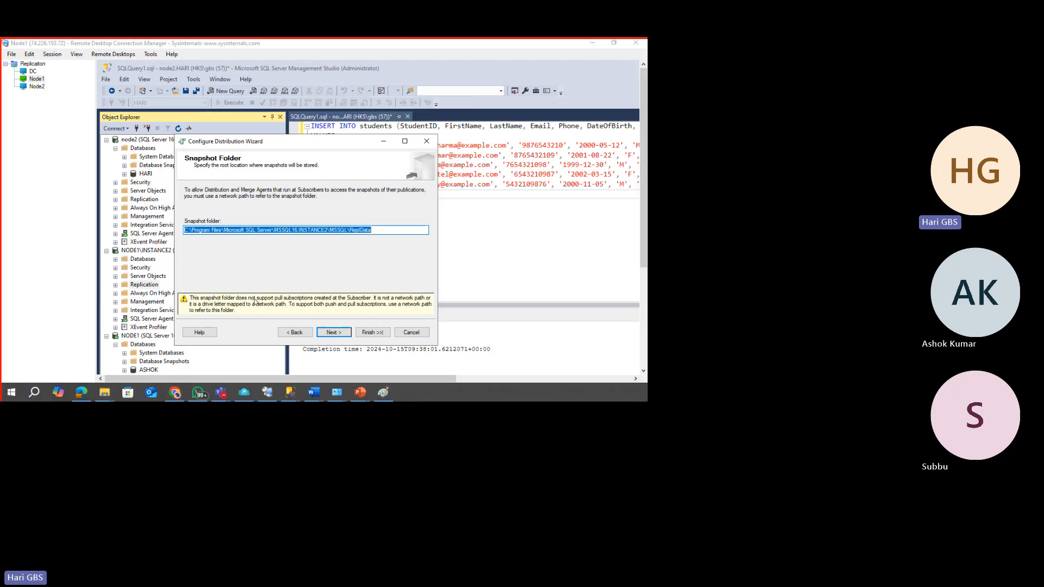
key("super+p")
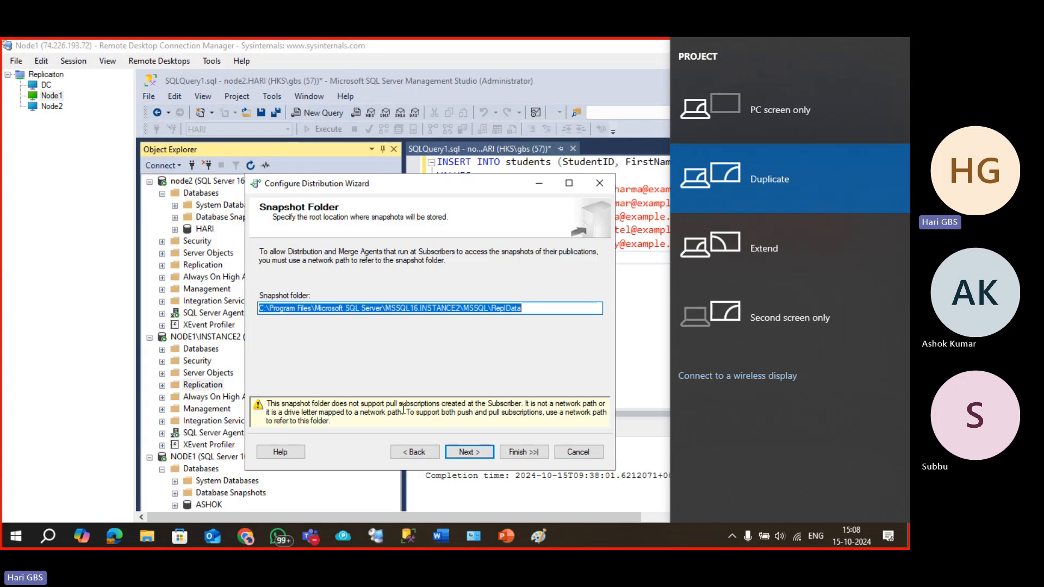
left_click(526, 404)
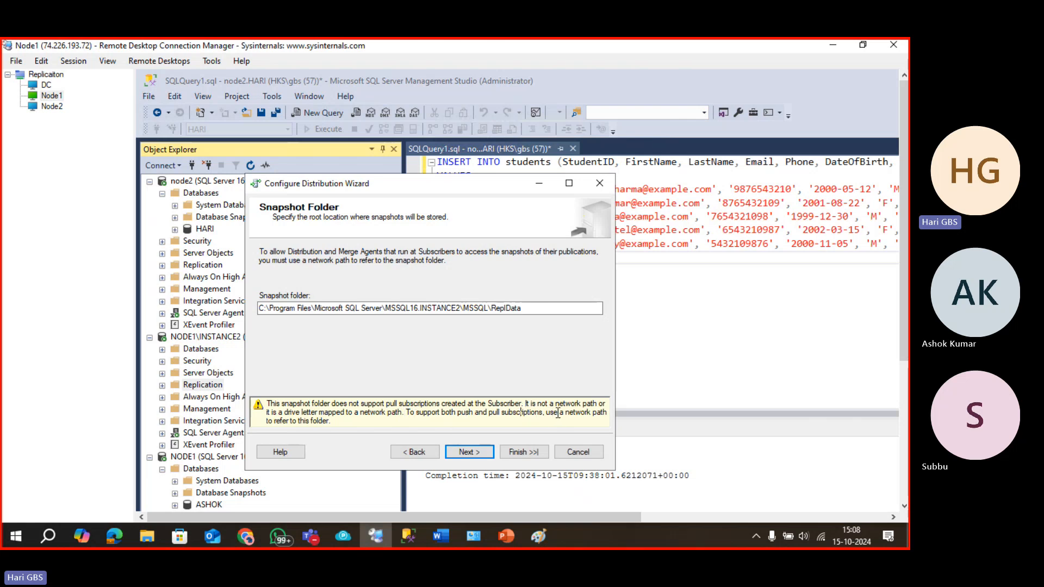
Highlight the ReplData part of the snapshot folder path and return to the remote desktop.
double_click(517, 314)
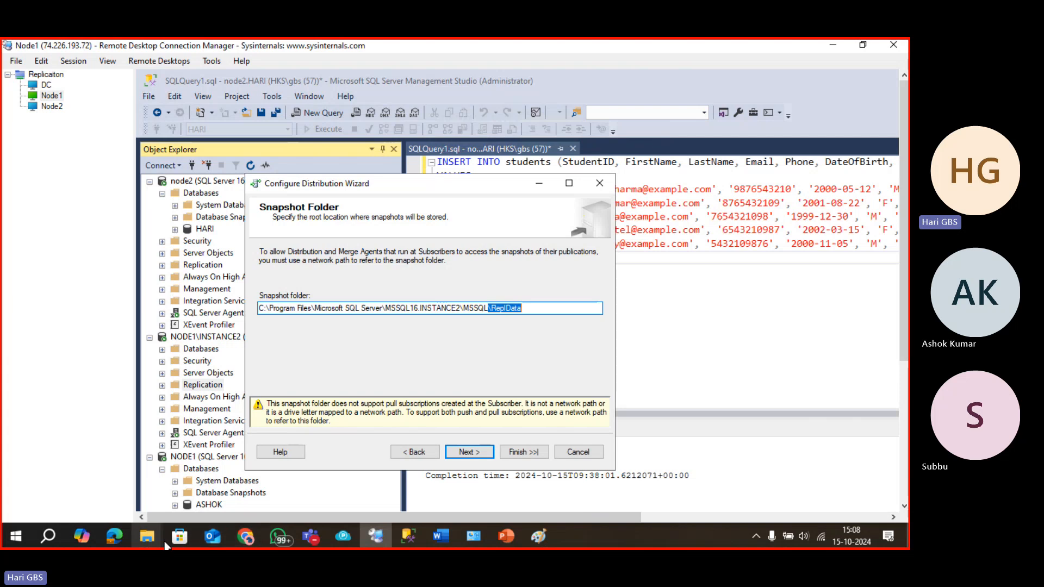
left_click(370, 535)
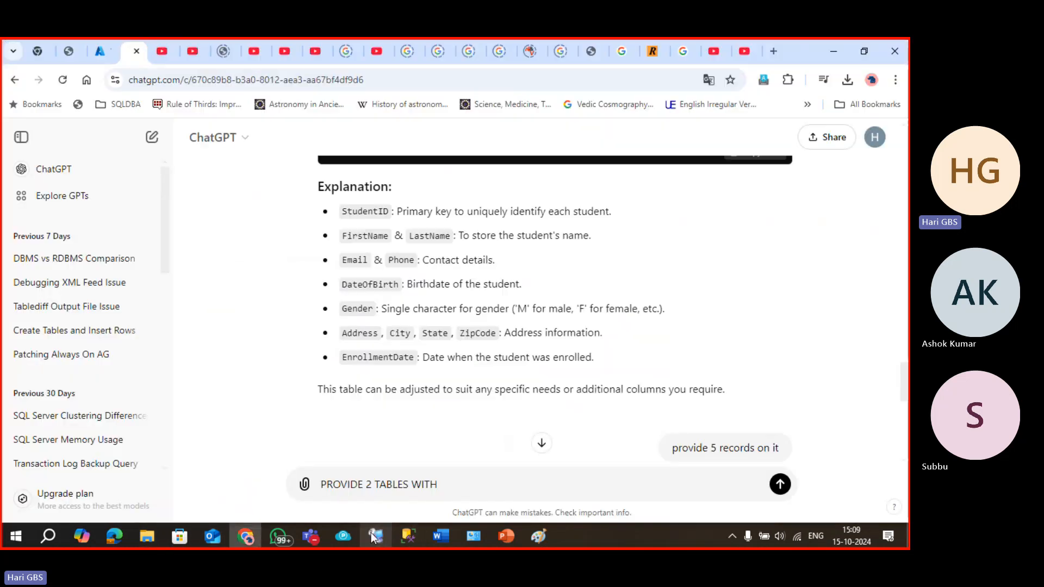
left_click(372, 534)
left_click(817, 340)
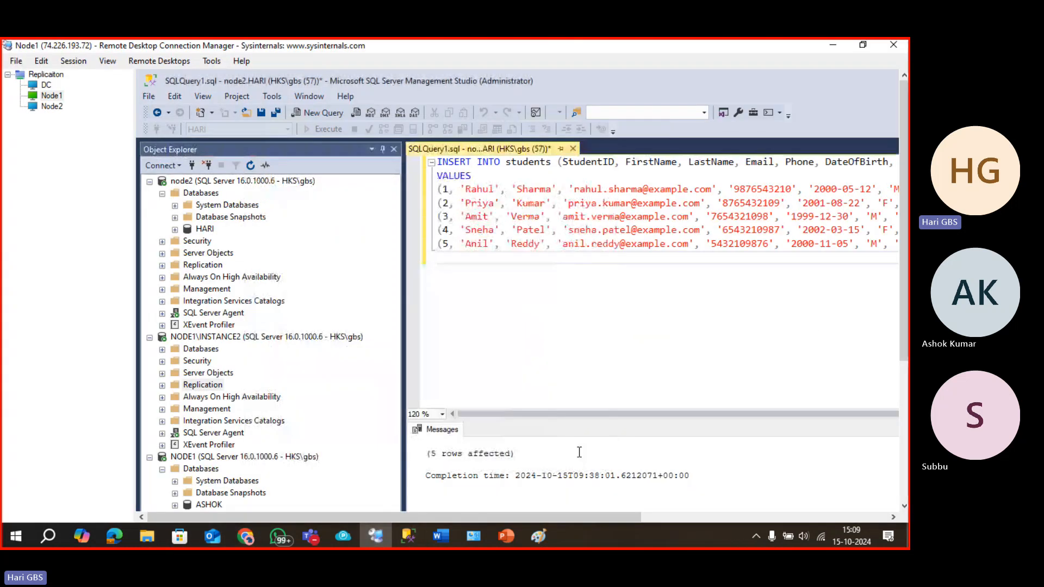
scroll(578, 452, "down", 3)
left_click(906, 473)
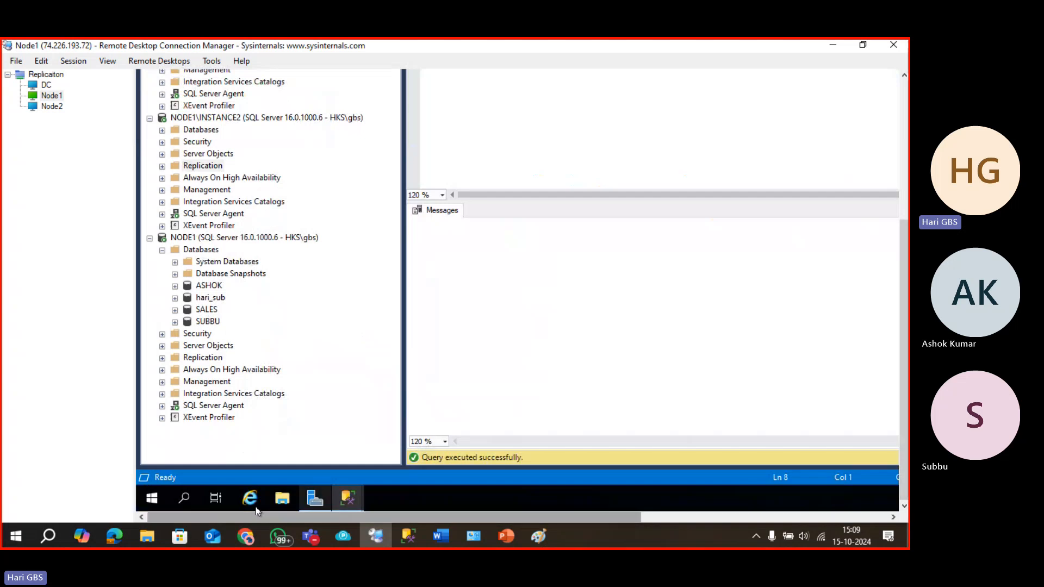
Browse to C:\Program Files\Microsoft SQL Server\MSSQL16.INSTANCE2\MSSQL and open the repldata folder's properties.
left_click(281, 499)
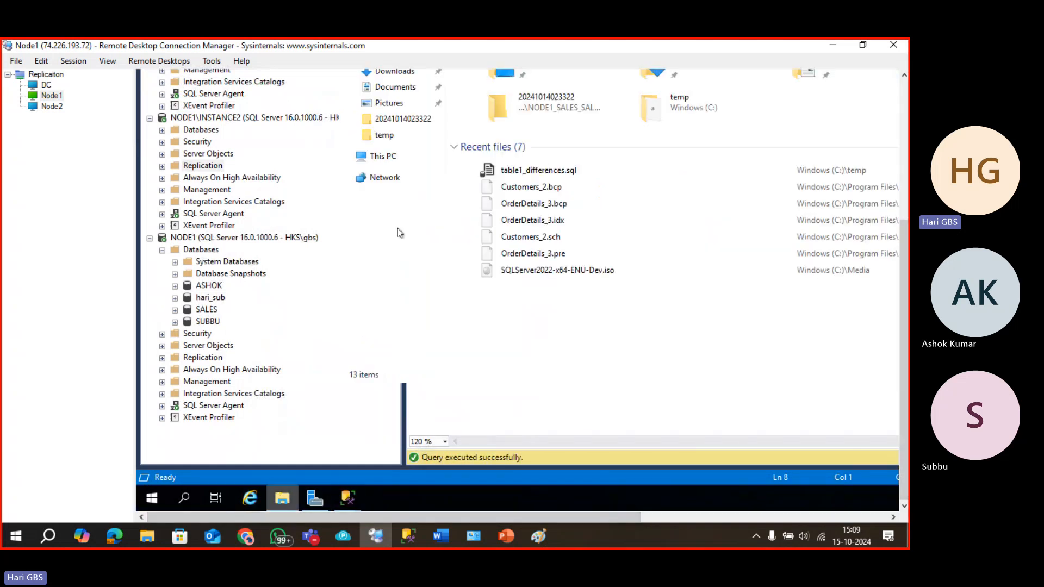
left_click(384, 157)
double_click(484, 190)
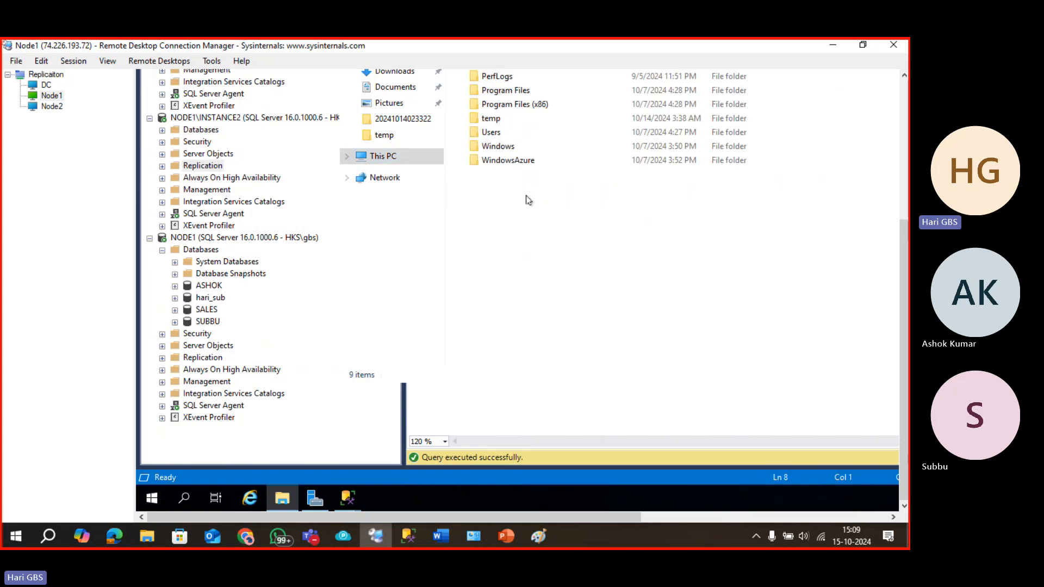
double_click(506, 93)
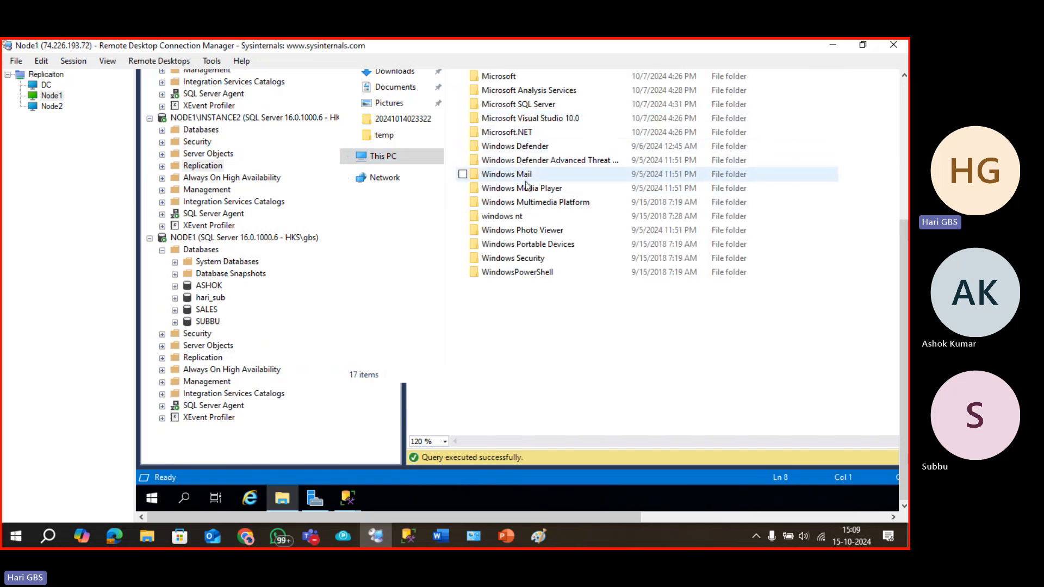
double_click(527, 105)
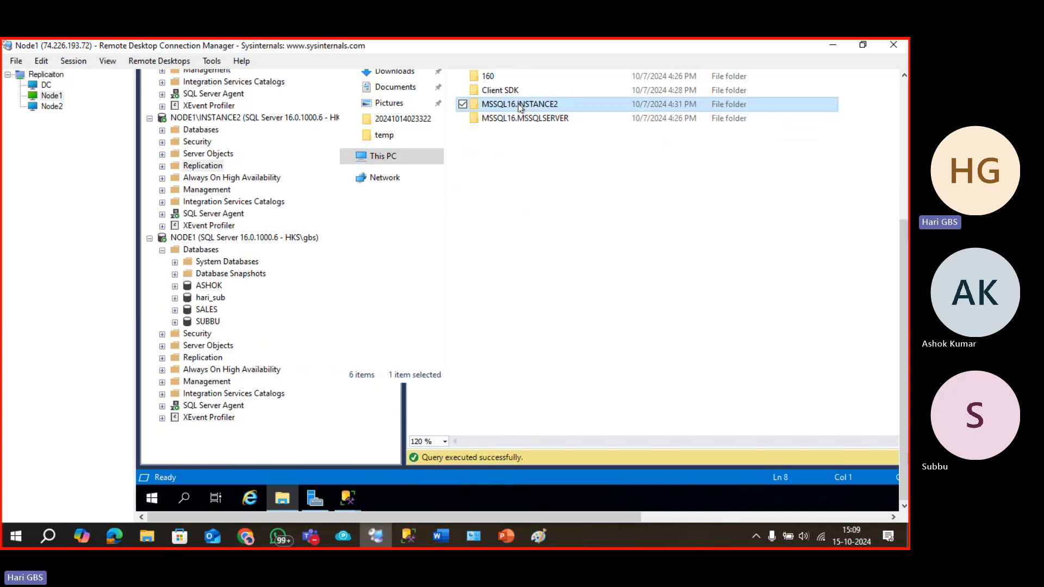
double_click(512, 119)
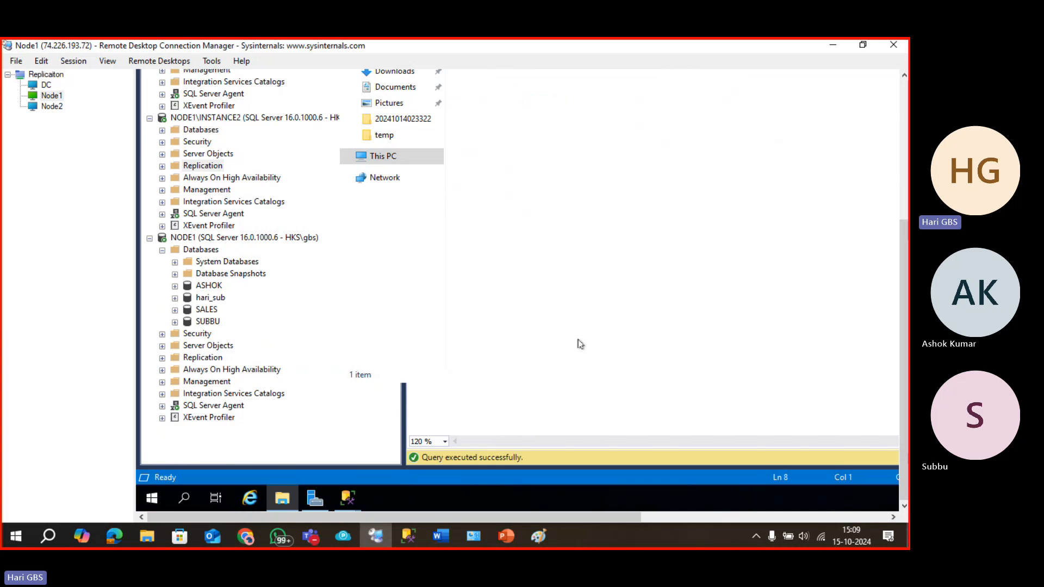
left_click(900, 194)
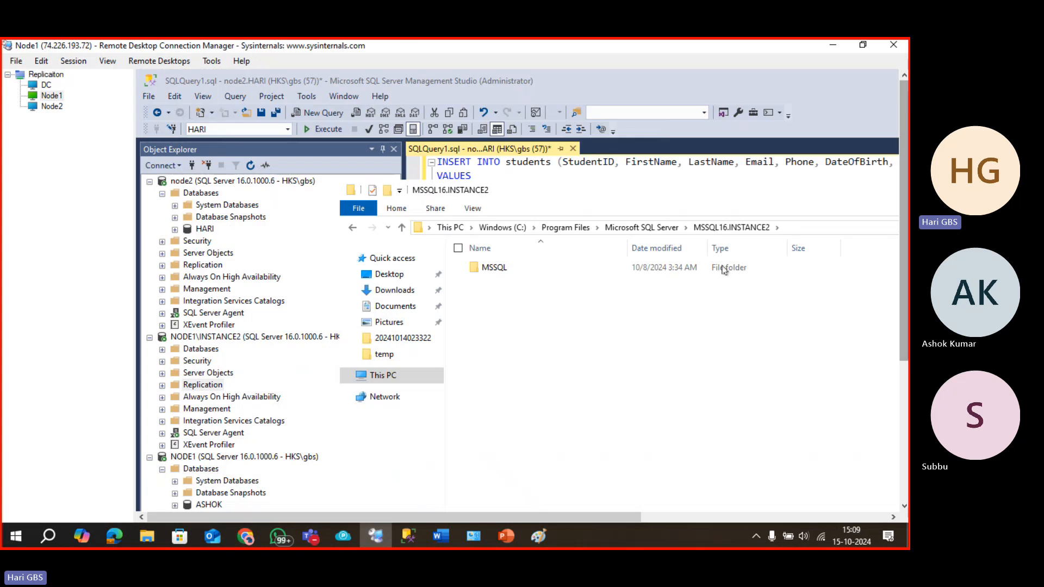
double_click(502, 269)
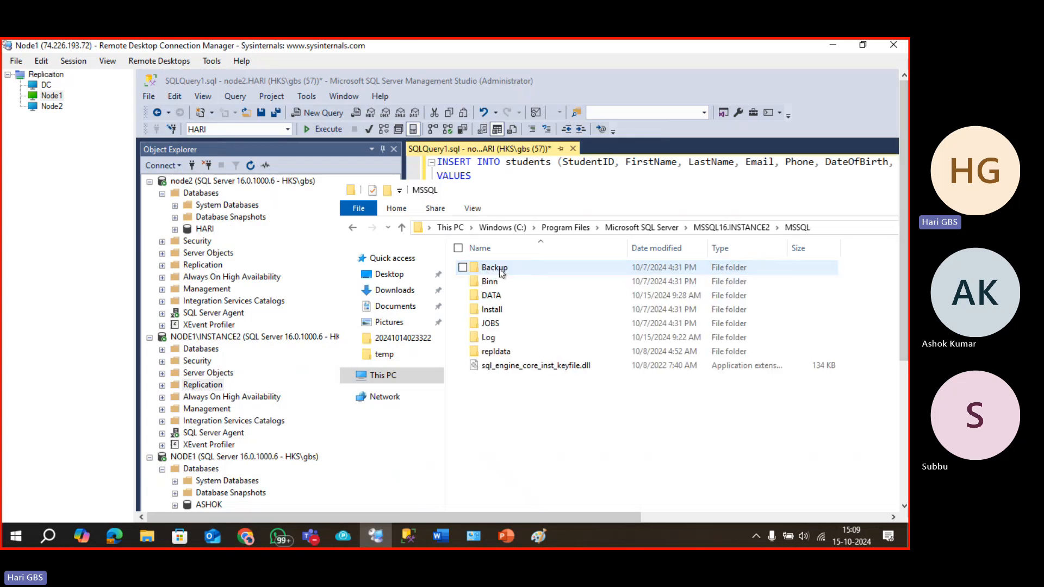
right_click(499, 352)
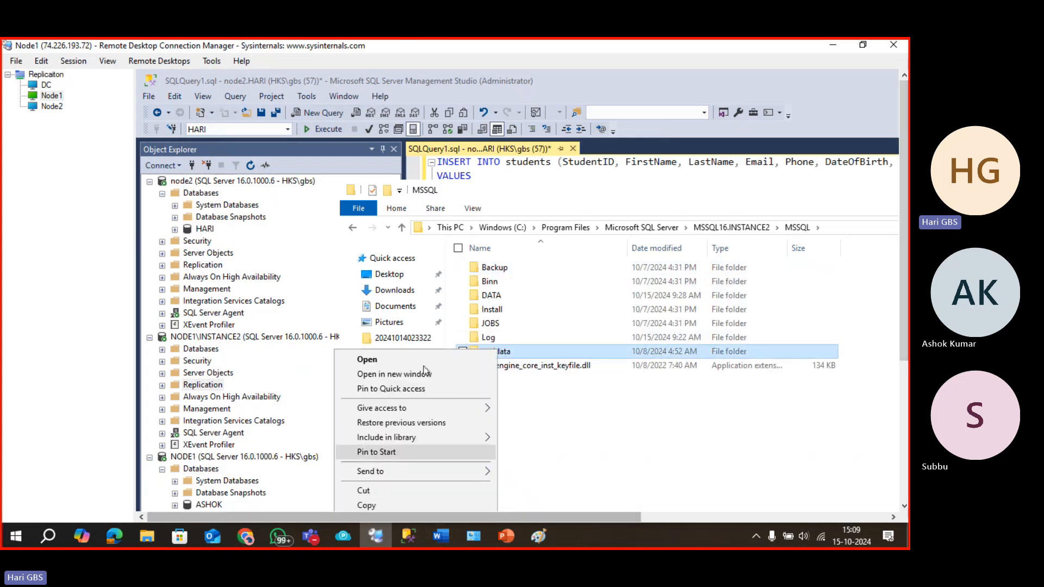
left_click(520, 355)
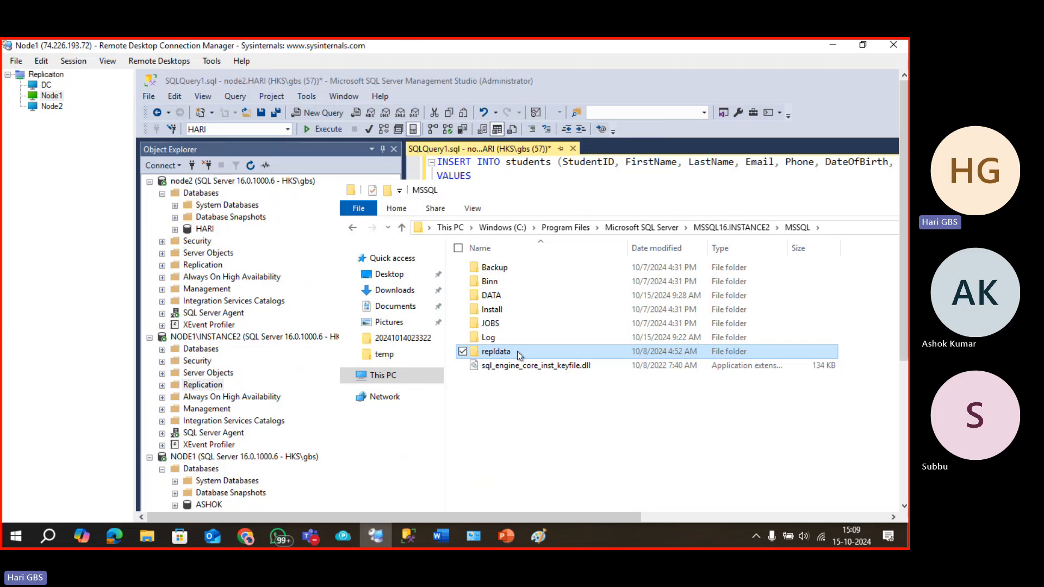
Share the repldata folder through Advanced Sharing, giving Everyone Full Control.
left_click_drag(605, 366, 600, 103)
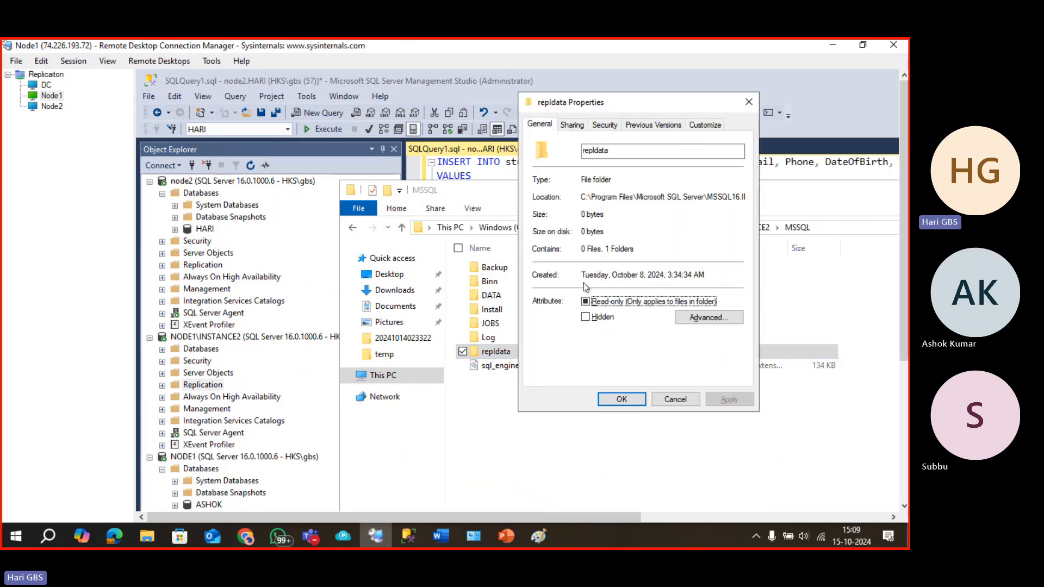
left_click(592, 124)
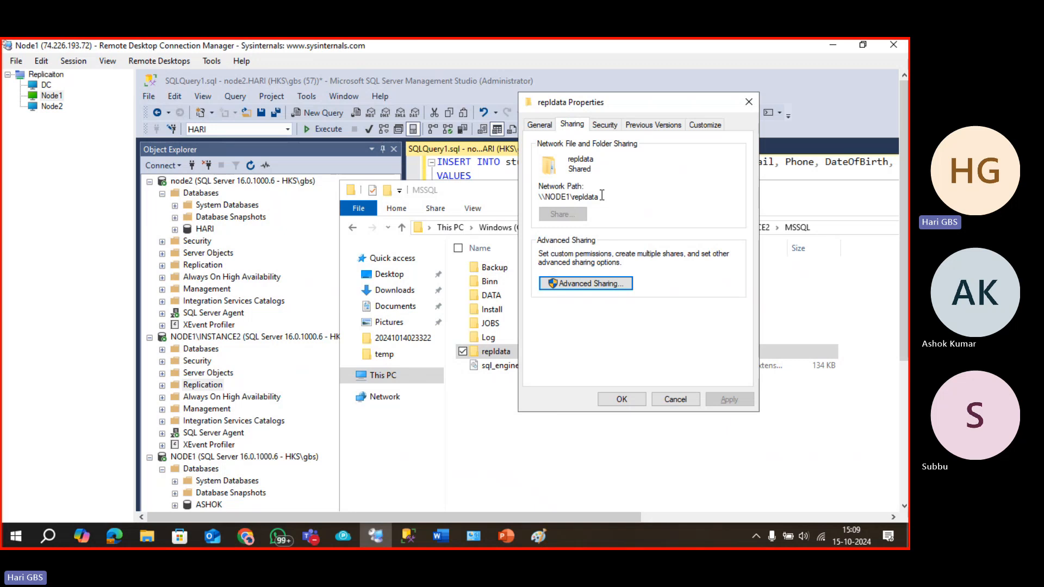
left_click(596, 284)
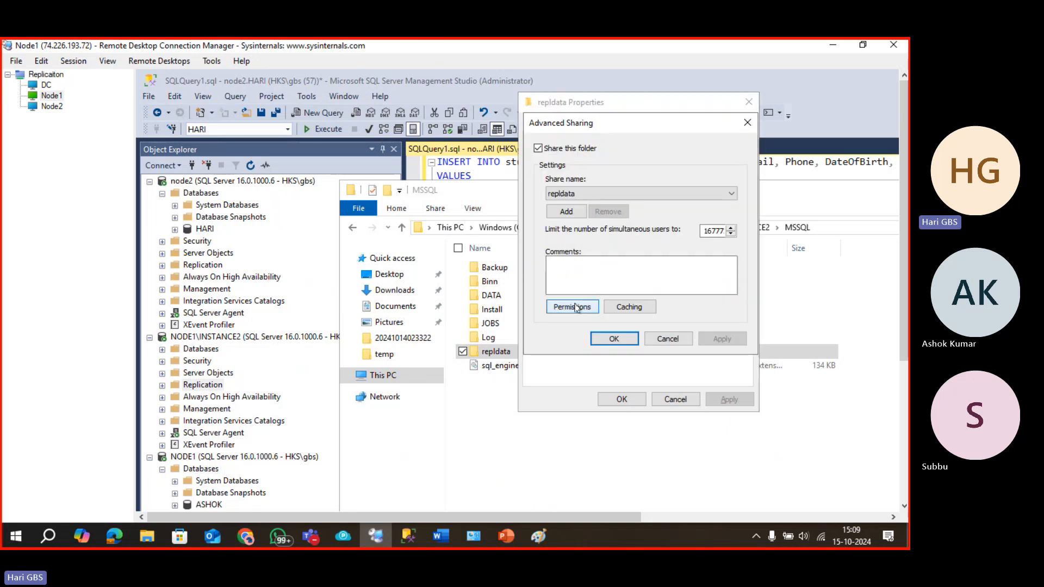
left_click(577, 212)
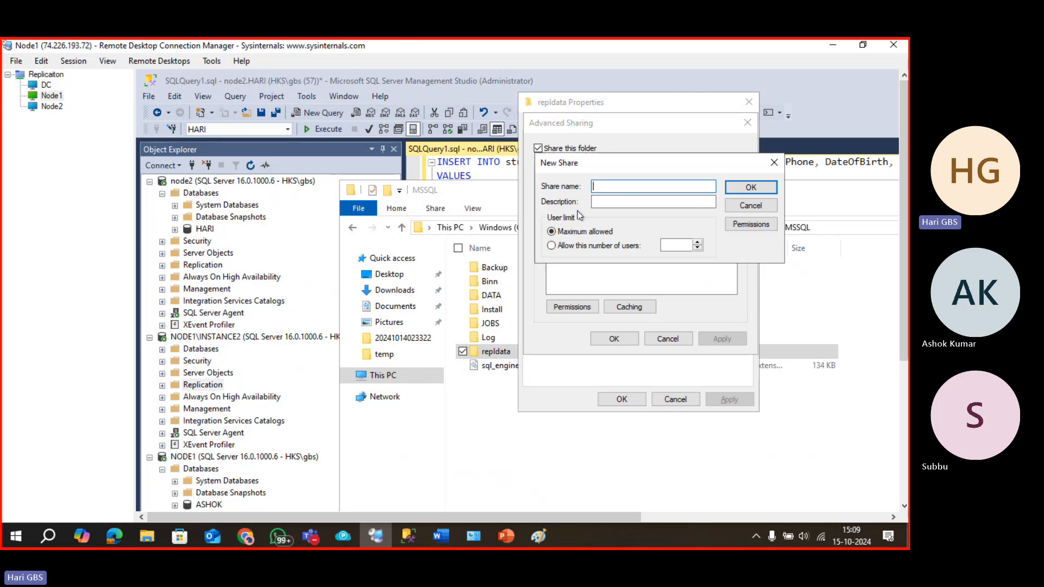
key("Escape")
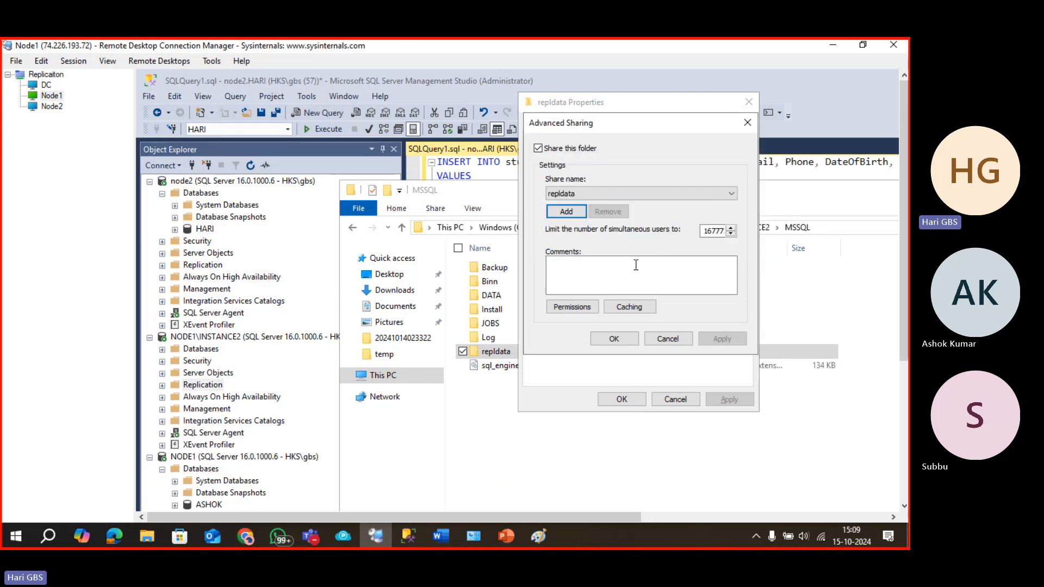
left_click(614, 338)
left_click(598, 283)
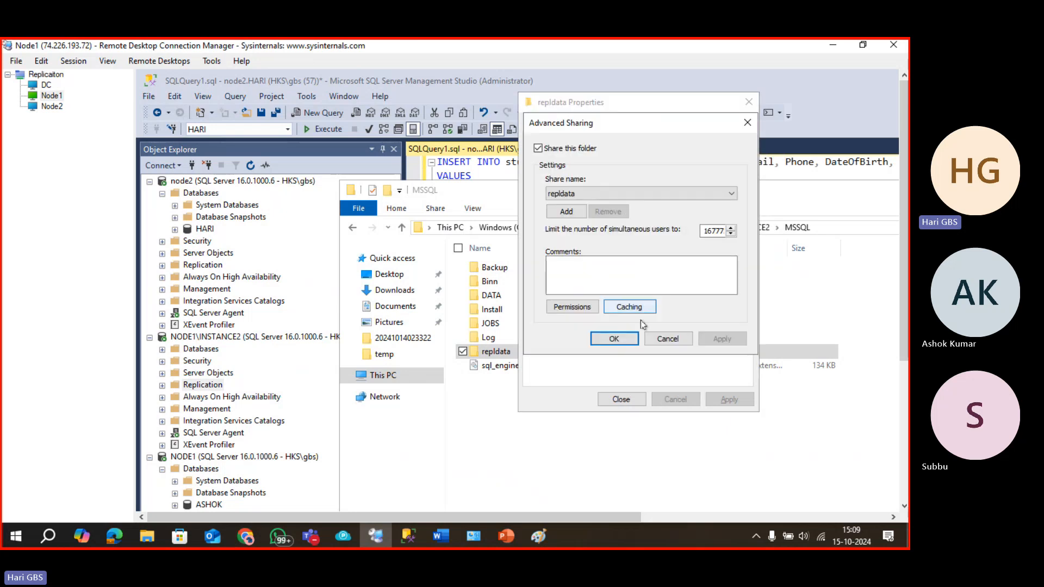
left_click(588, 308)
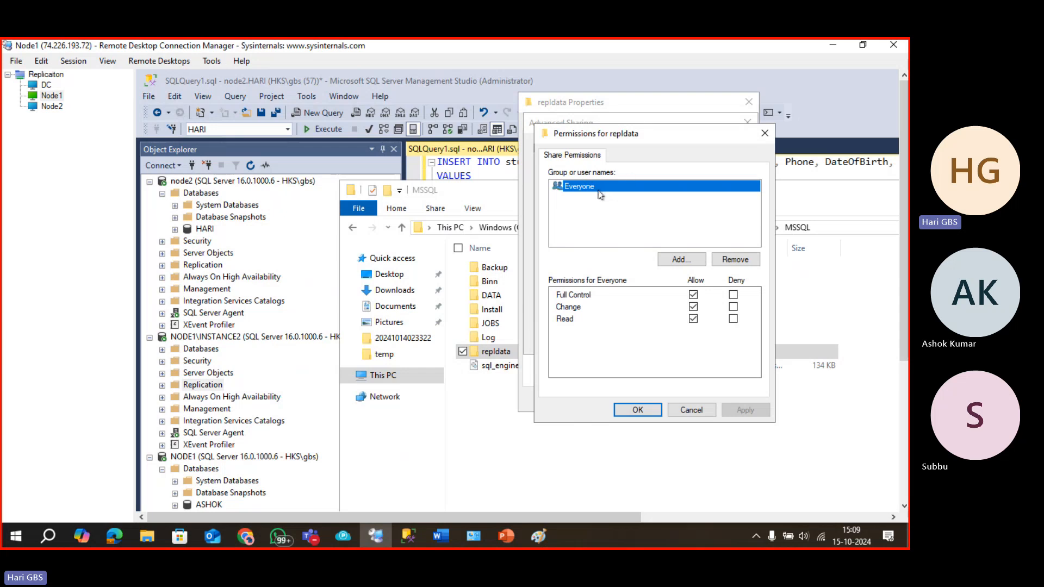
left_click(638, 410)
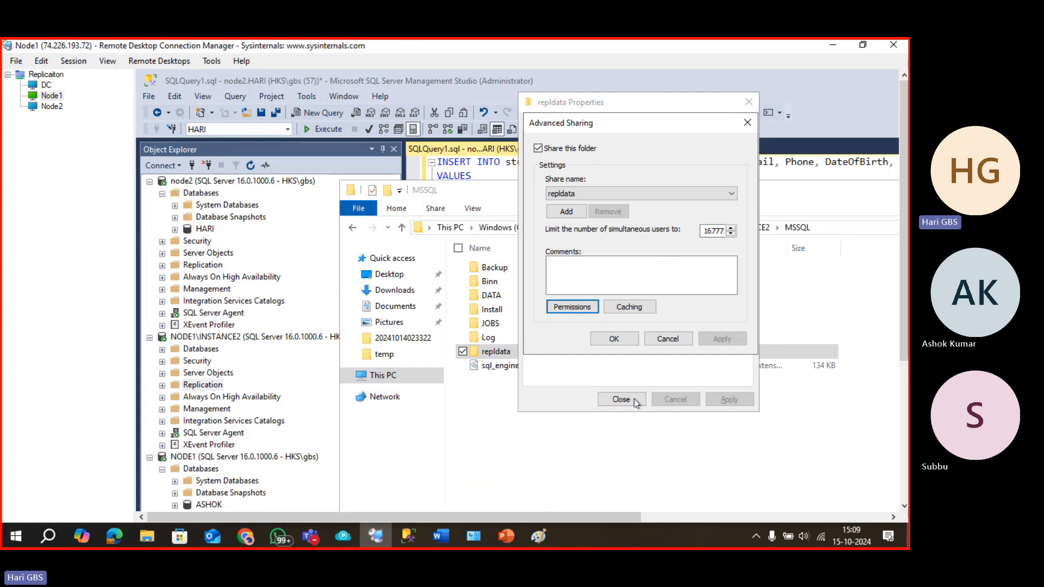
left_click(610, 338)
left_click(623, 399)
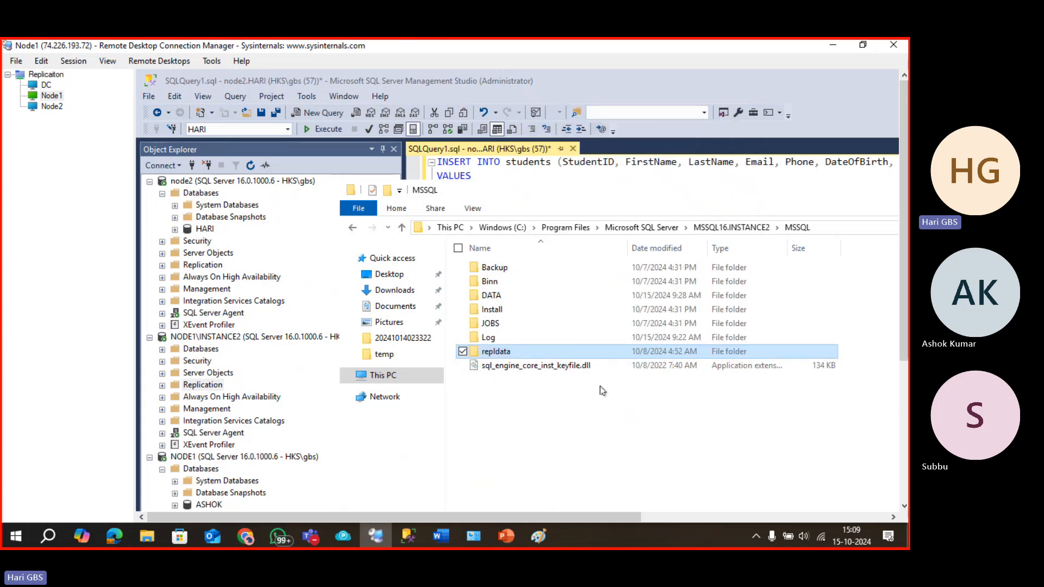
Copy the folder's network path \\NODE1\repldata from its Sharing properties.
key("alt+Return")
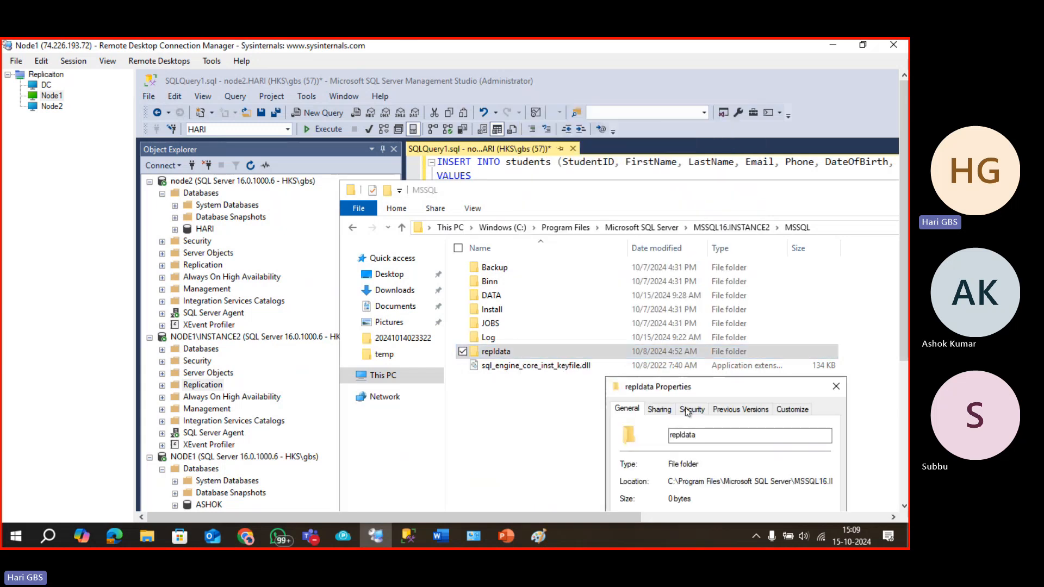
left_click(654, 413)
left_click_drag(668, 389, 613, 214)
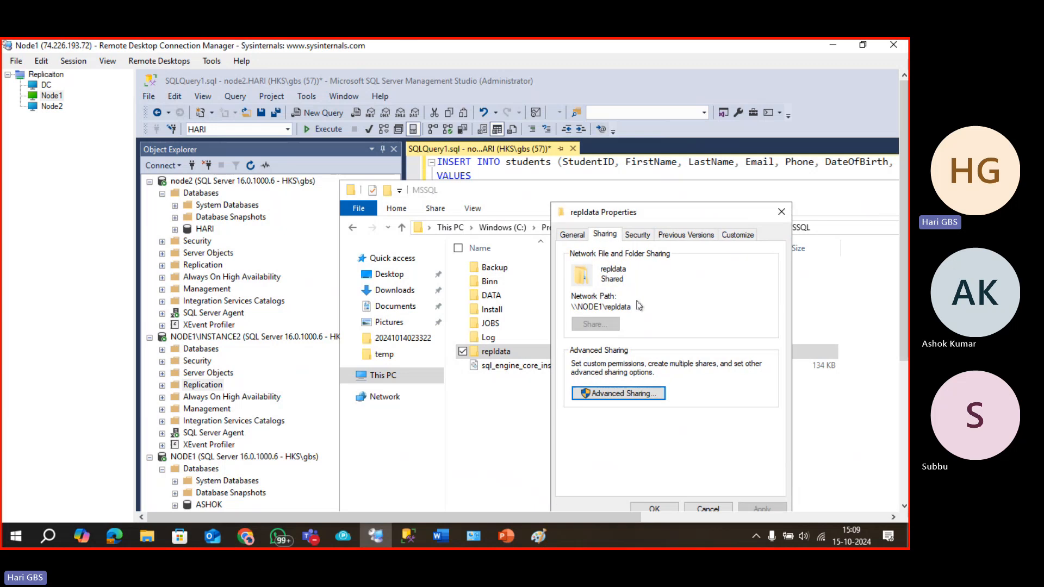
left_click(630, 310)
left_click_drag(630, 310, 575, 306)
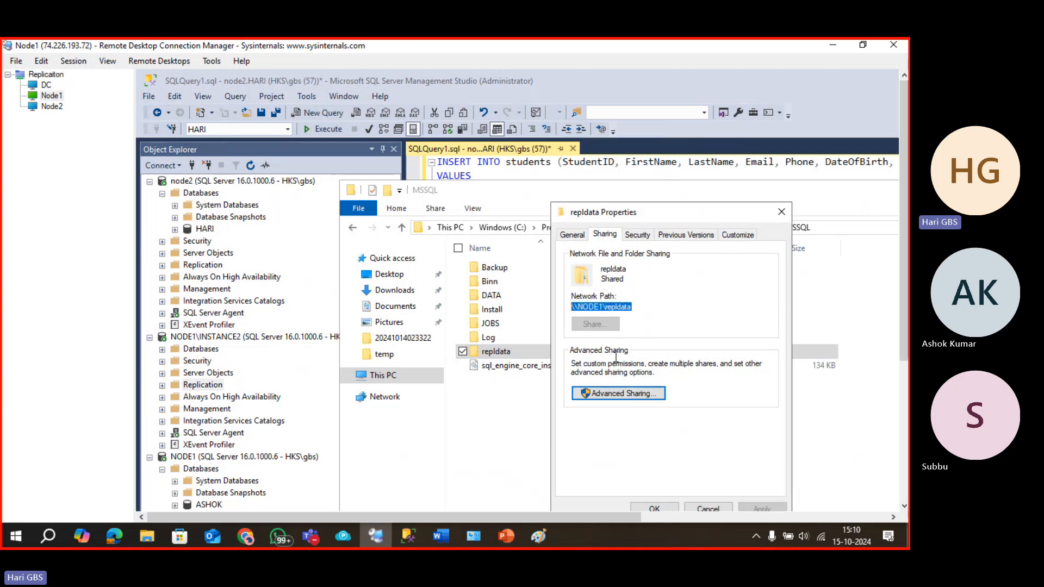
left_click(782, 212)
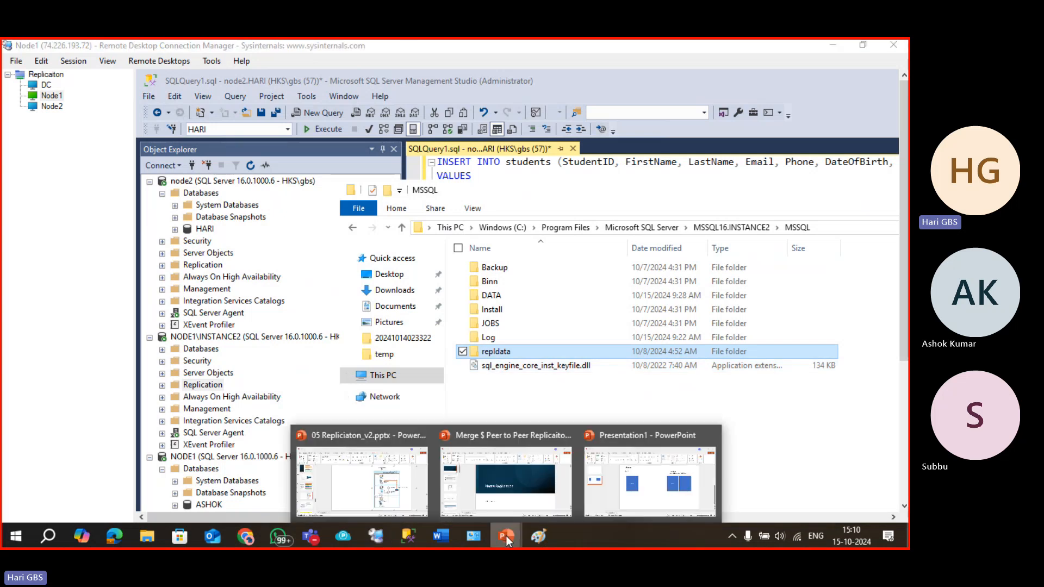
Replace the wizard's snapshot folder with the network path \\NODE1\repldata.
left_click(384, 537)
left_click(384, 537)
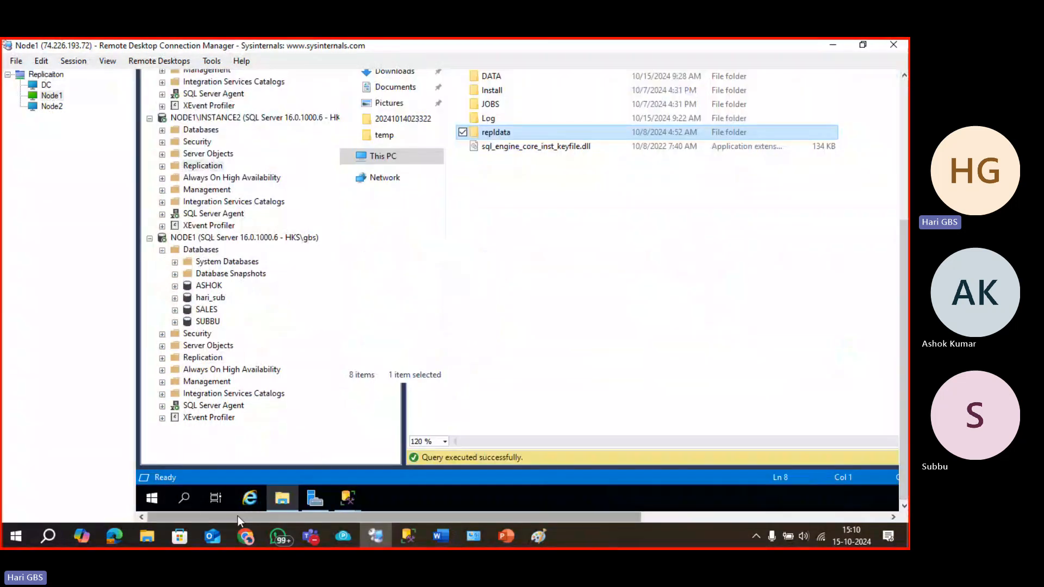
mouse_move(350, 498)
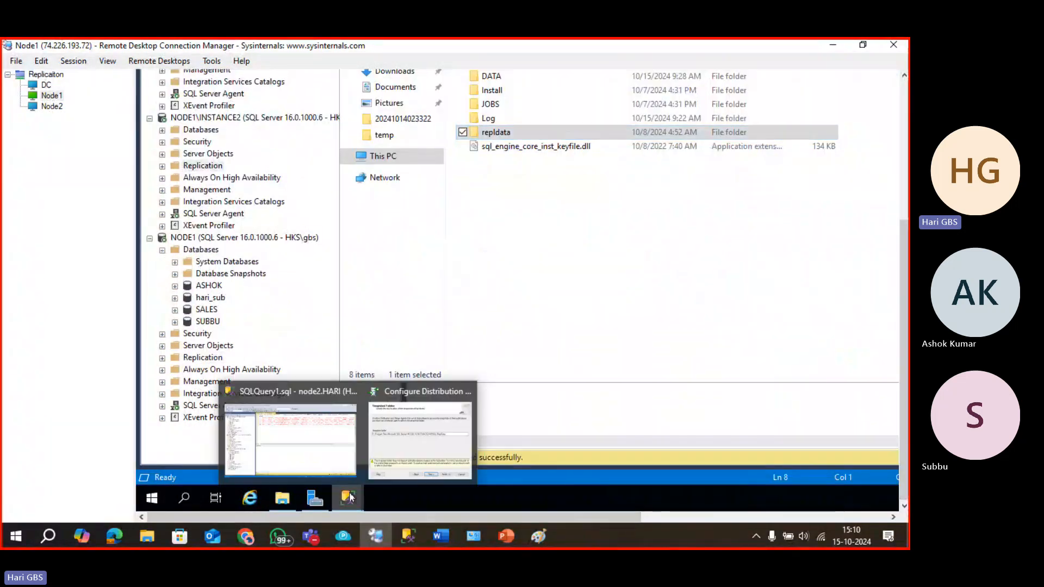
left_click(400, 440)
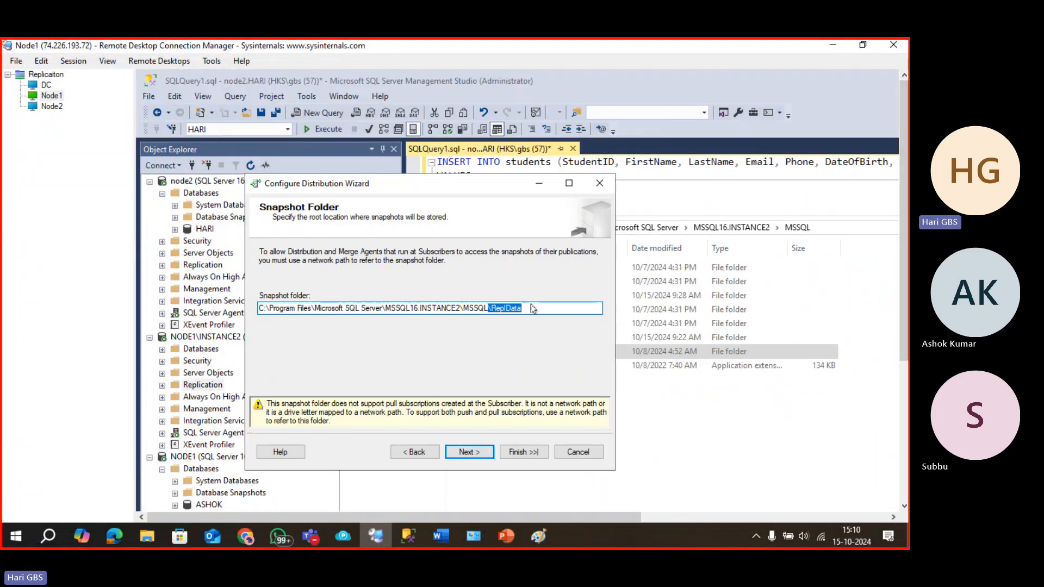
left_click(537, 310)
left_click_drag(537, 310, 234, 307)
type("\\\\NODE1\\repldata")
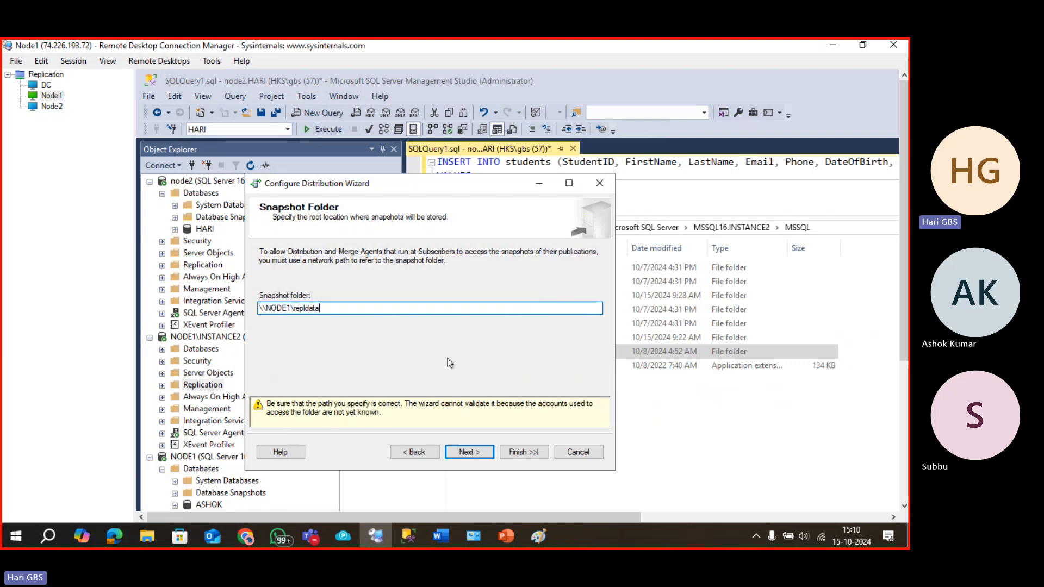
Keep default distribution database settings, uncheck NODE1\INSTANCE2 and add node2 as SQL Server publisher.
left_click(469, 452)
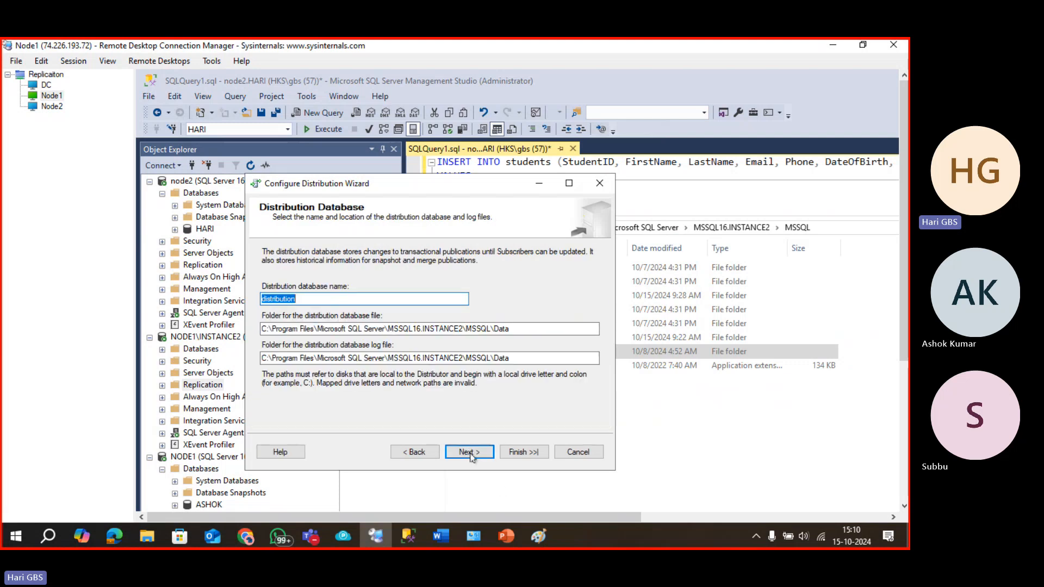
left_click(478, 458)
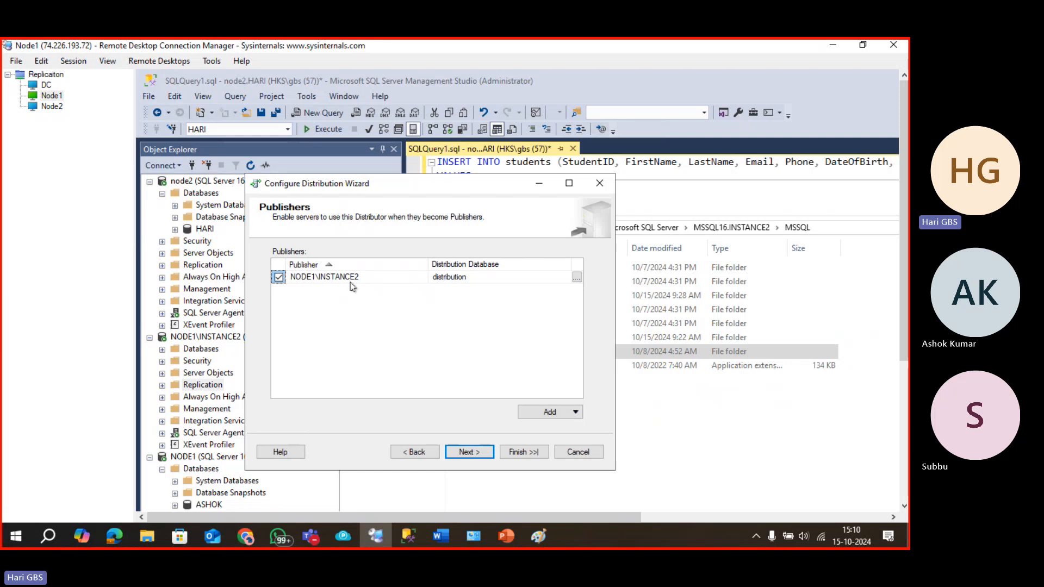
left_click(279, 278)
left_click(546, 412)
left_click(538, 429)
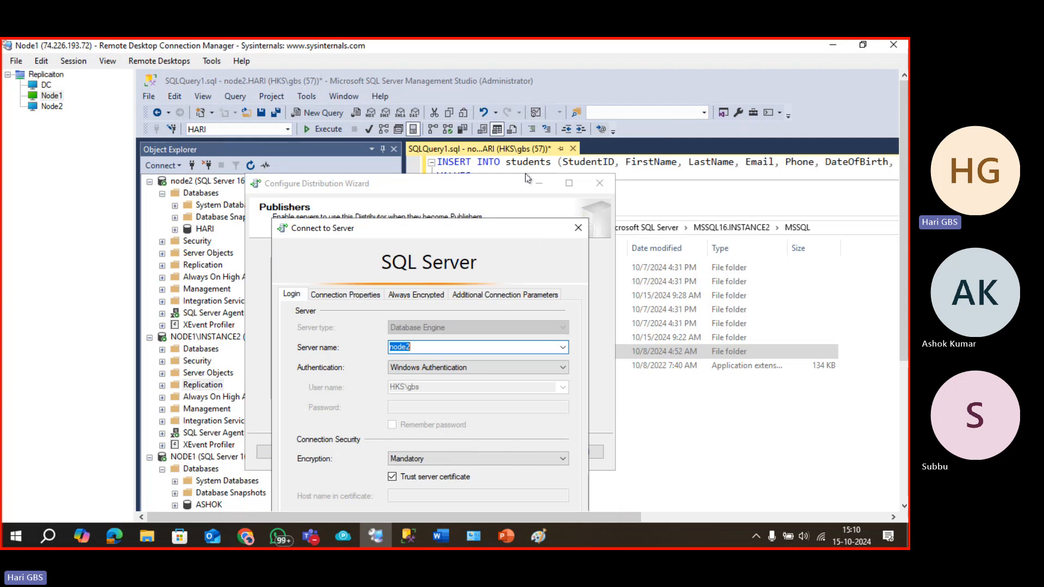
left_click(387, 454)
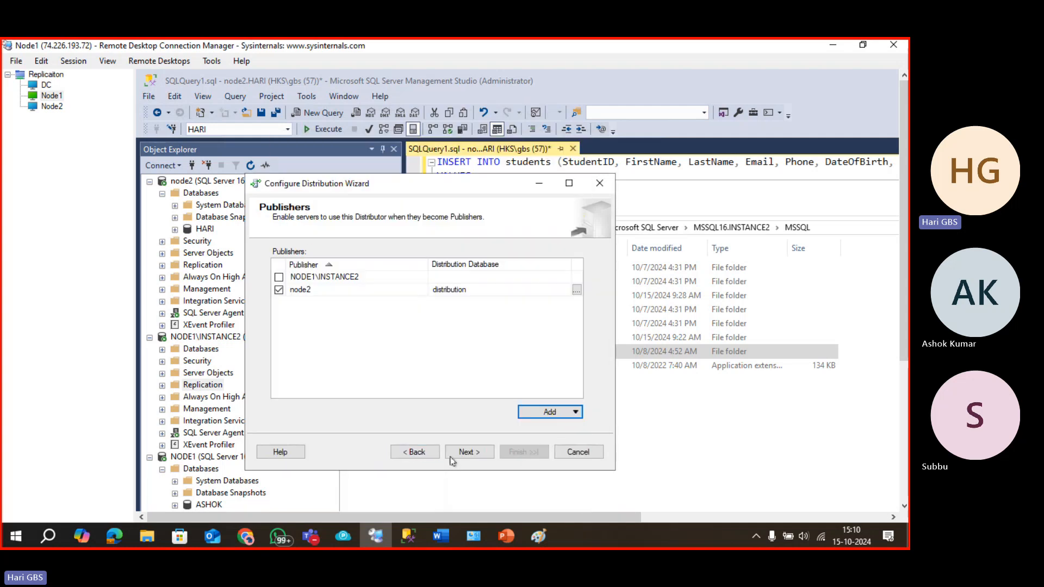
Enter and confirm the distributor password in the wizard.
left_click(475, 453)
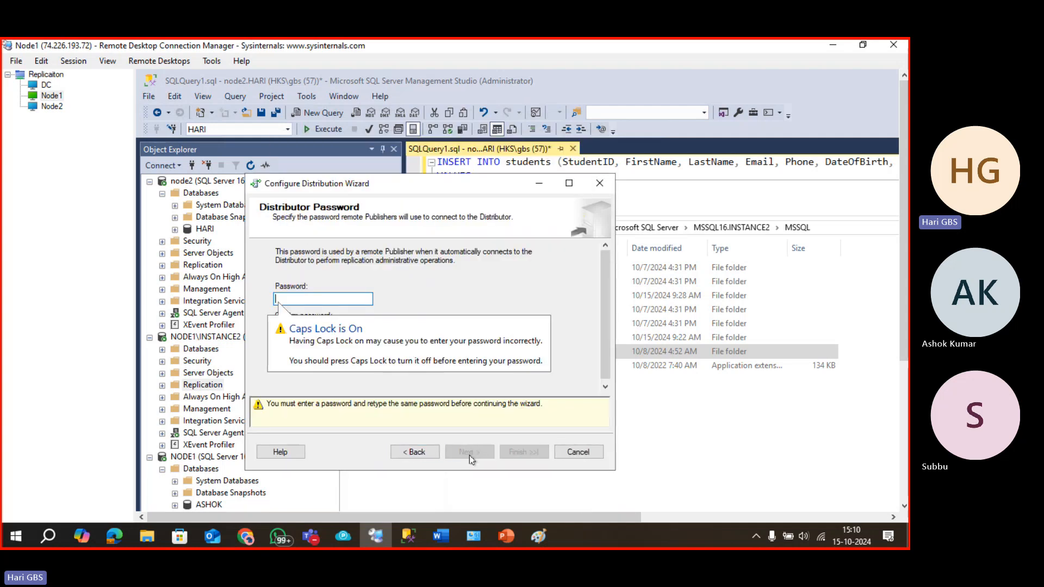
key("Caps_Lock")
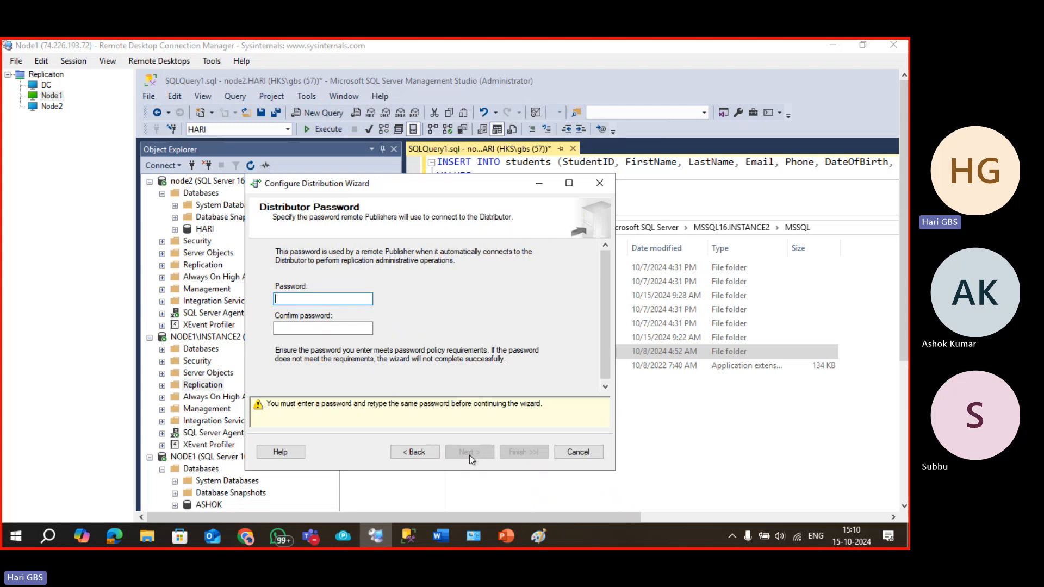
key("super+r")
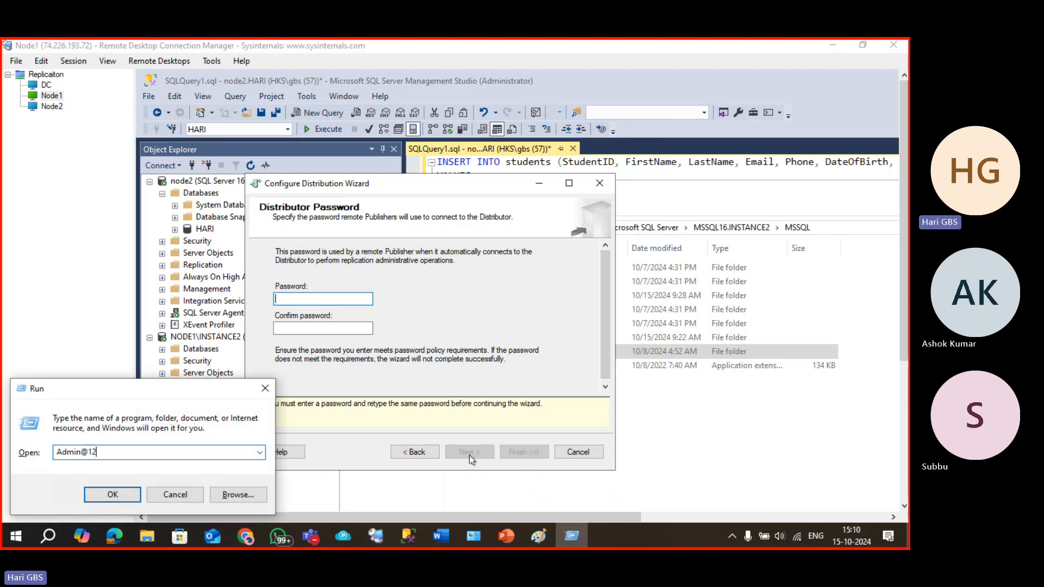
key("ctrl+a")
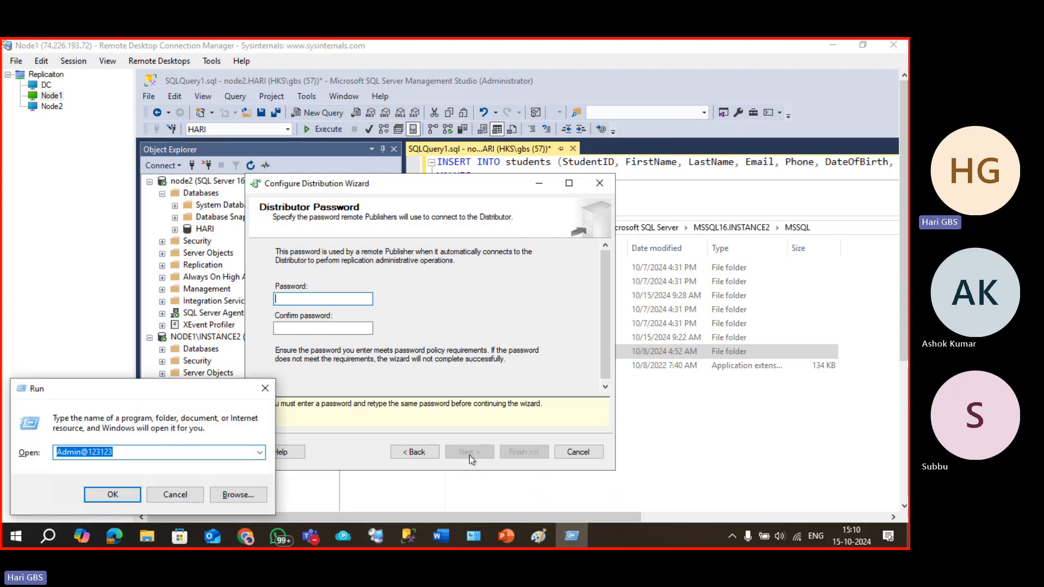
key("Escape")
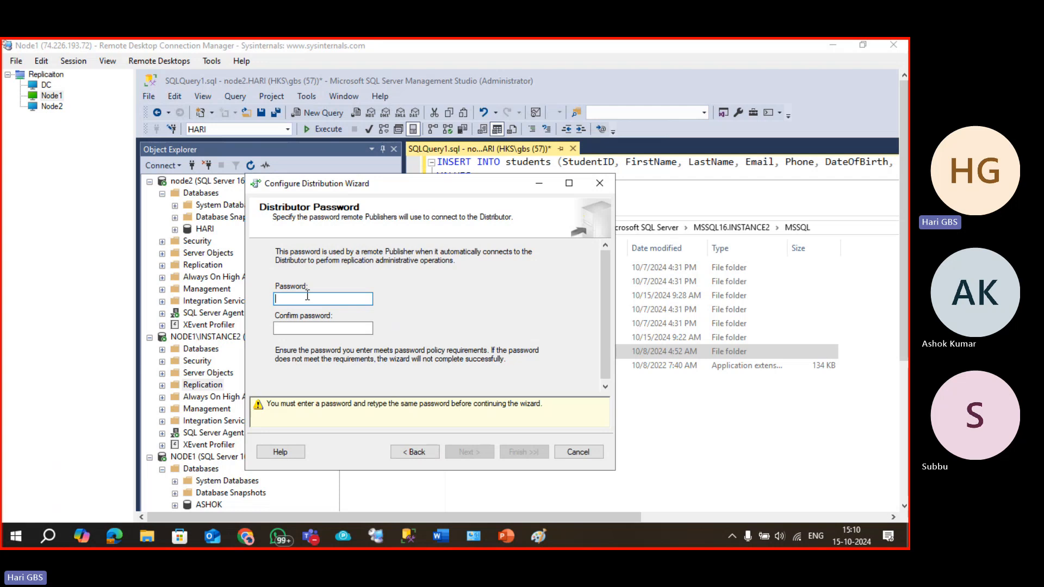
key("ctrl+v")
left_click(309, 329)
key("ctrl+v")
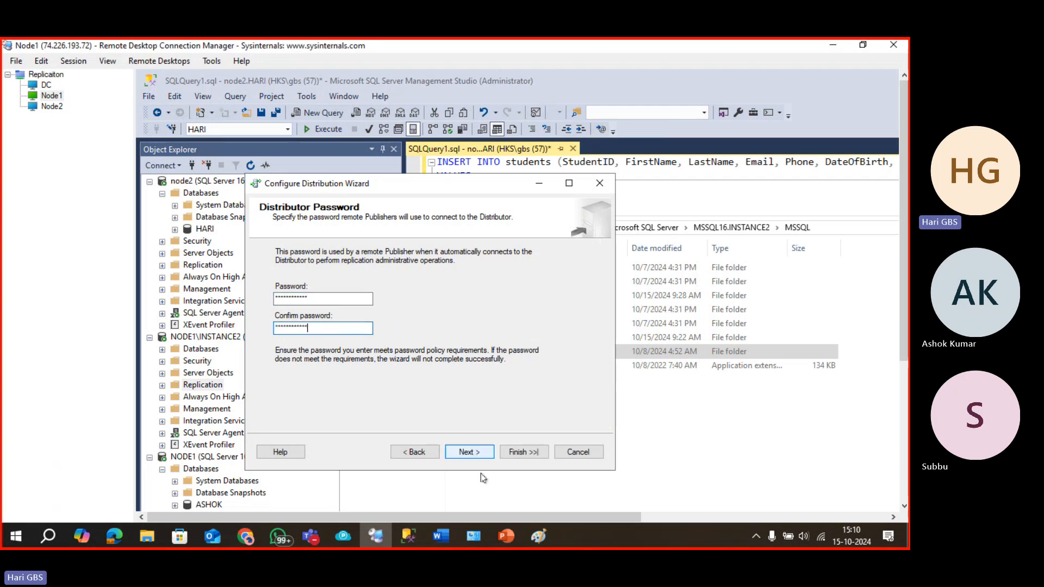
Finish the wizard and close it once all three actions, including enabling node2, succeed.
left_click(471, 453)
left_click(470, 452)
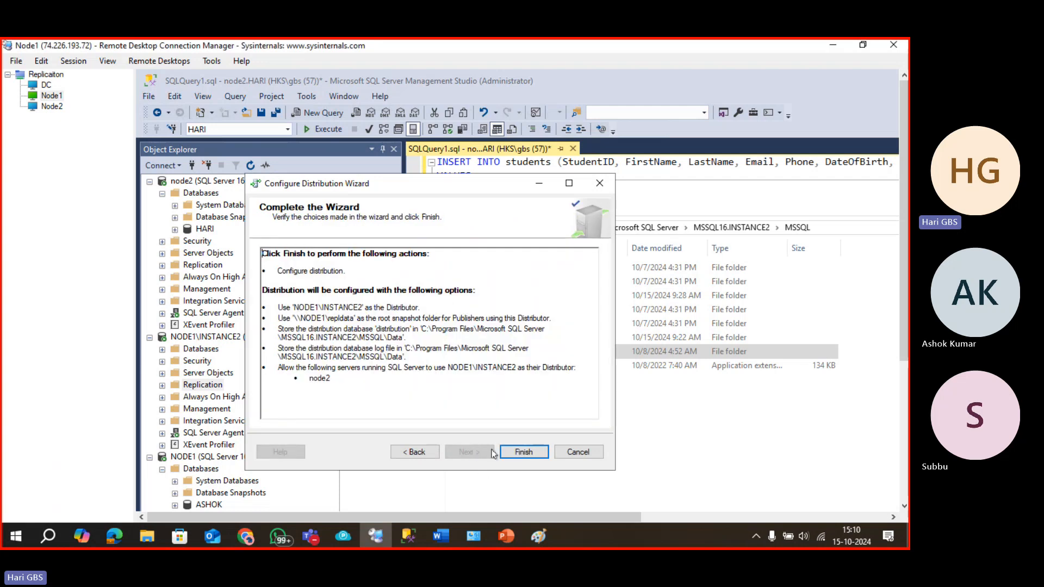
left_click(523, 453)
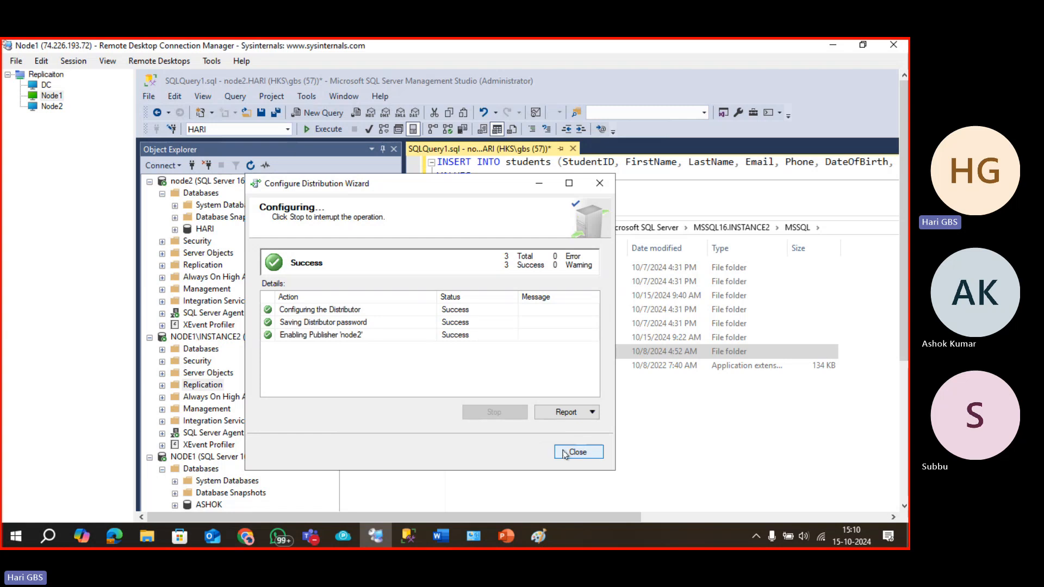
left_click(563, 452)
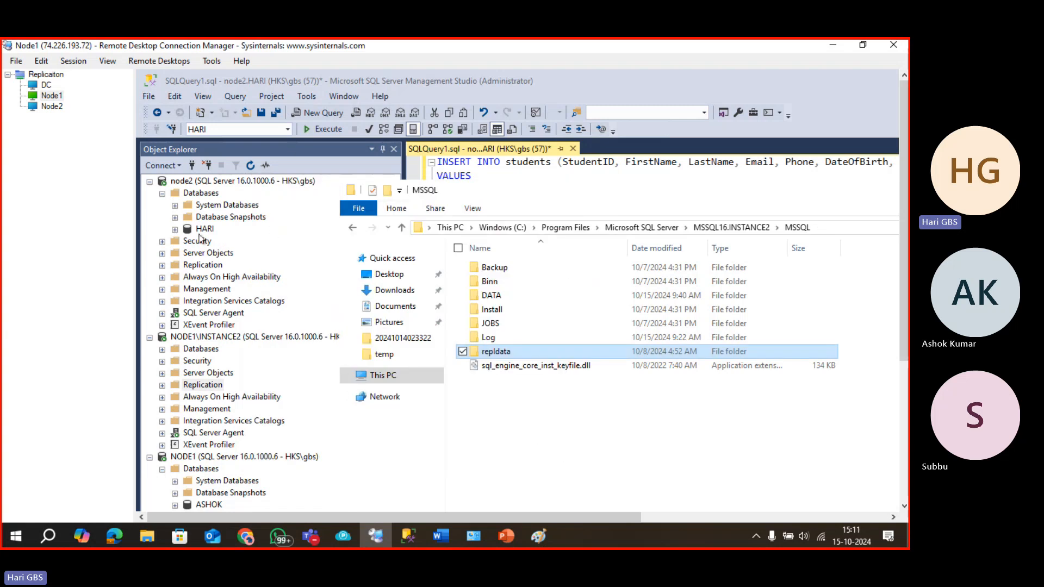
Start distribution setup on node2 and choose NODE1\INSTANCE2 as its remote Distributor.
right_click(203, 265)
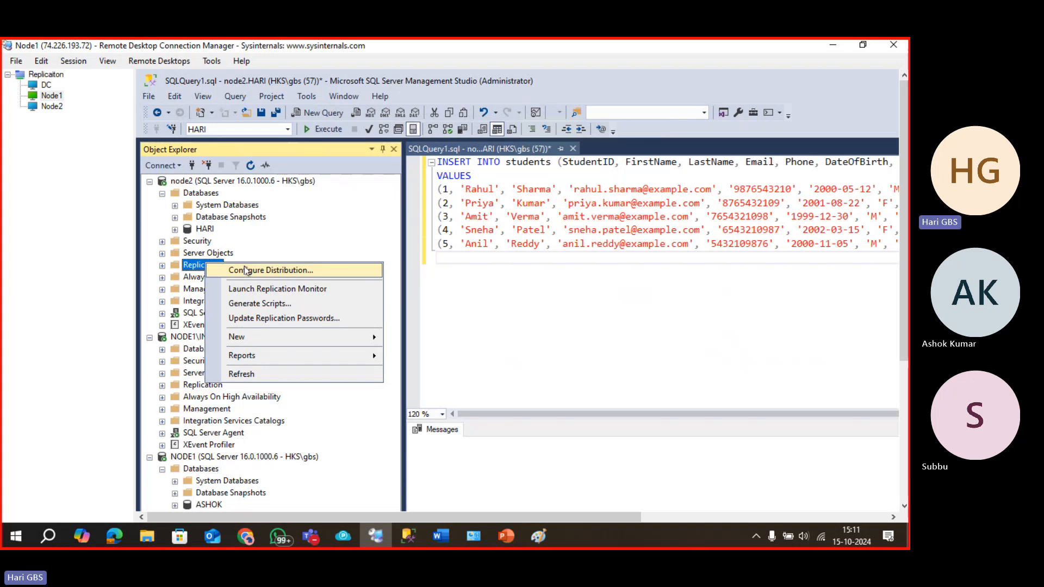
left_click(220, 268)
left_click(384, 365)
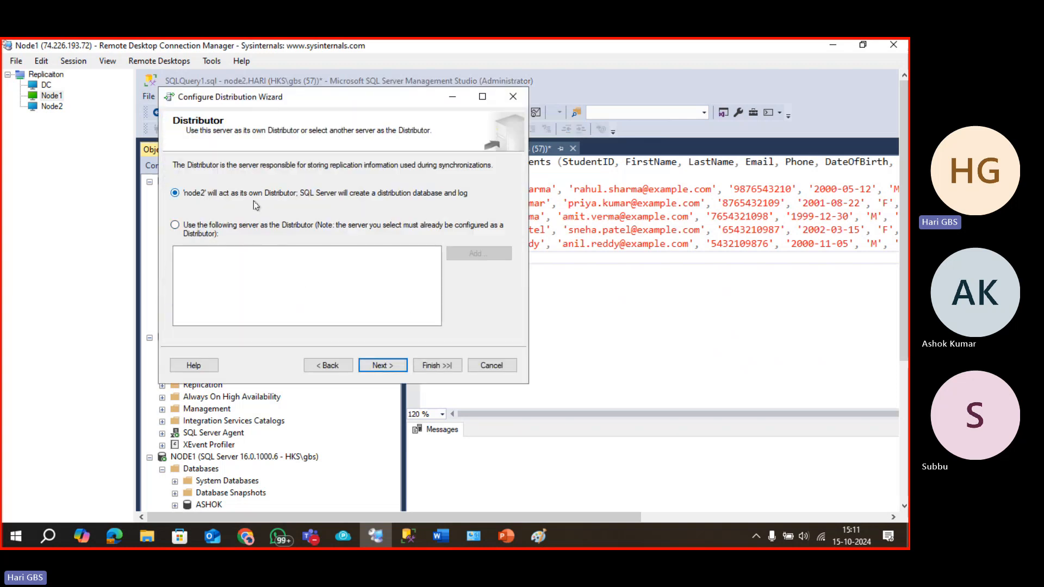
left_click(227, 229)
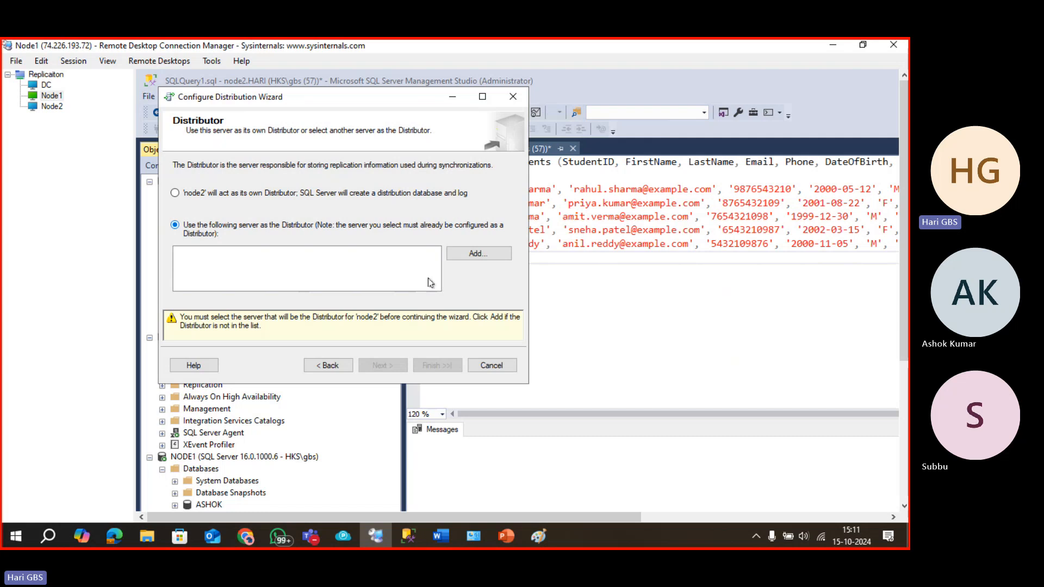
left_click(478, 254)
left_click(477, 351)
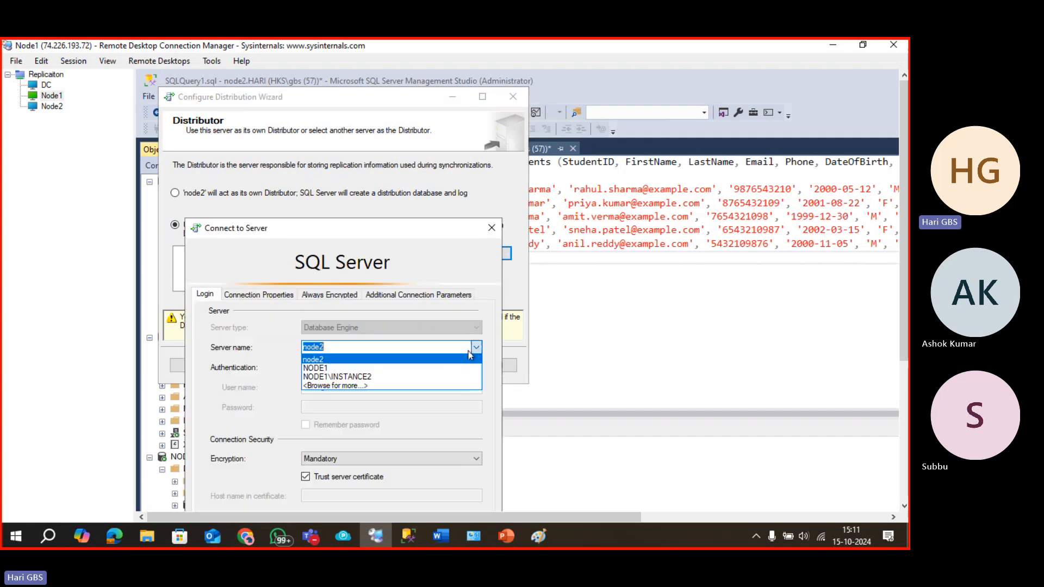
left_click(422, 385)
left_click_drag(406, 235, 405, 105)
left_click(302, 412)
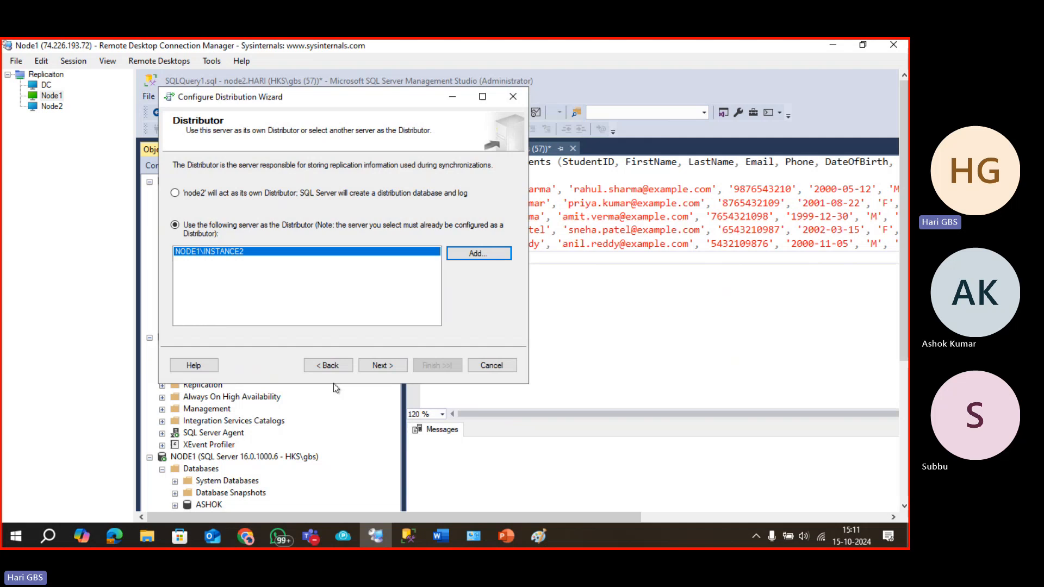
Enter and confirm the administrative password, then finish the distribution configuration.
left_click(370, 366)
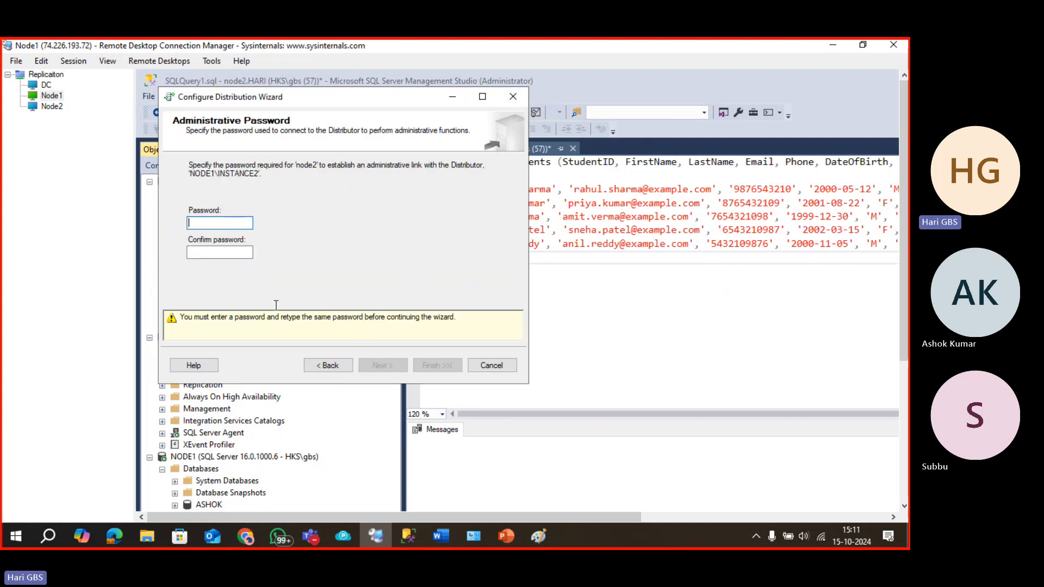
key("ctrl+v")
left_click(250, 254)
key("ctrl+v")
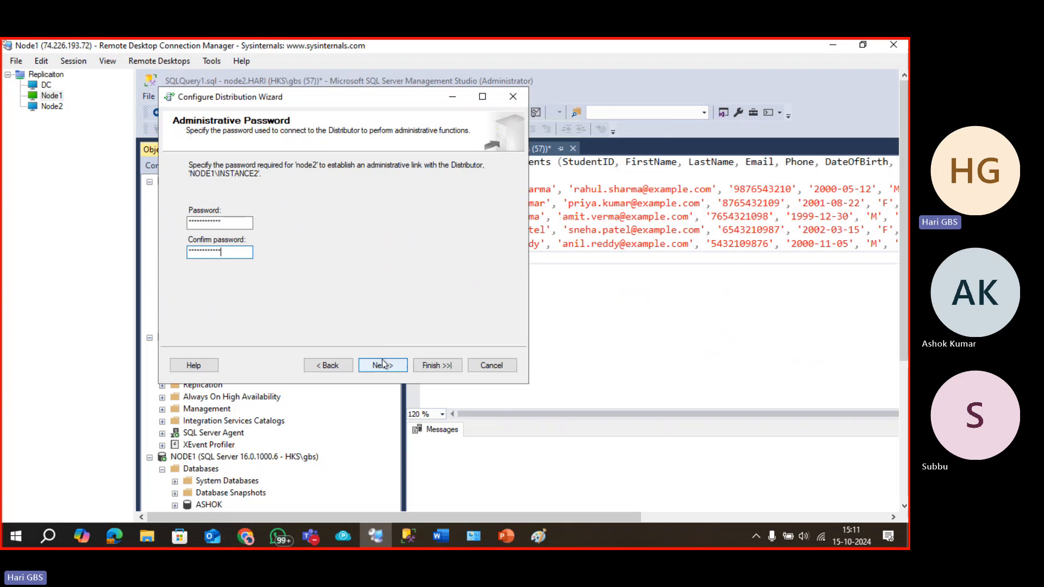
left_click(382, 366)
left_click(384, 367)
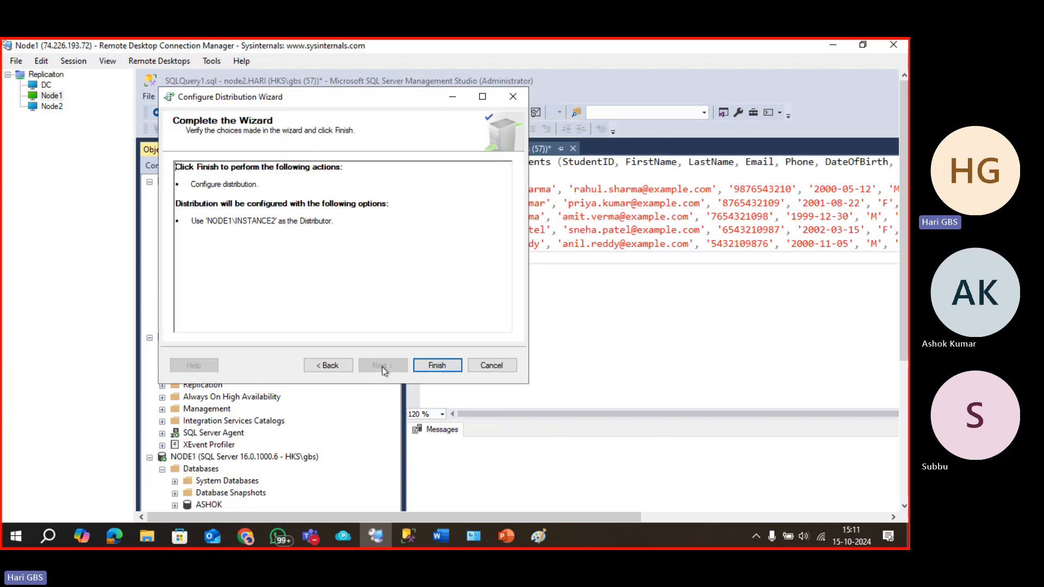
left_click(422, 370)
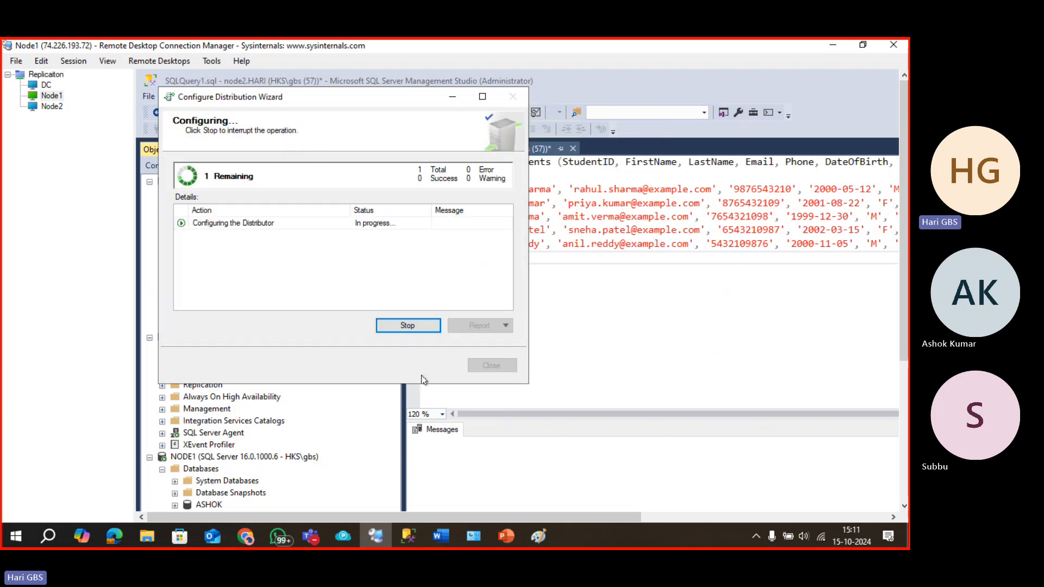
Close the completed distribution wizard and start a New Publication from node2's Local Publications.
left_click(491, 366)
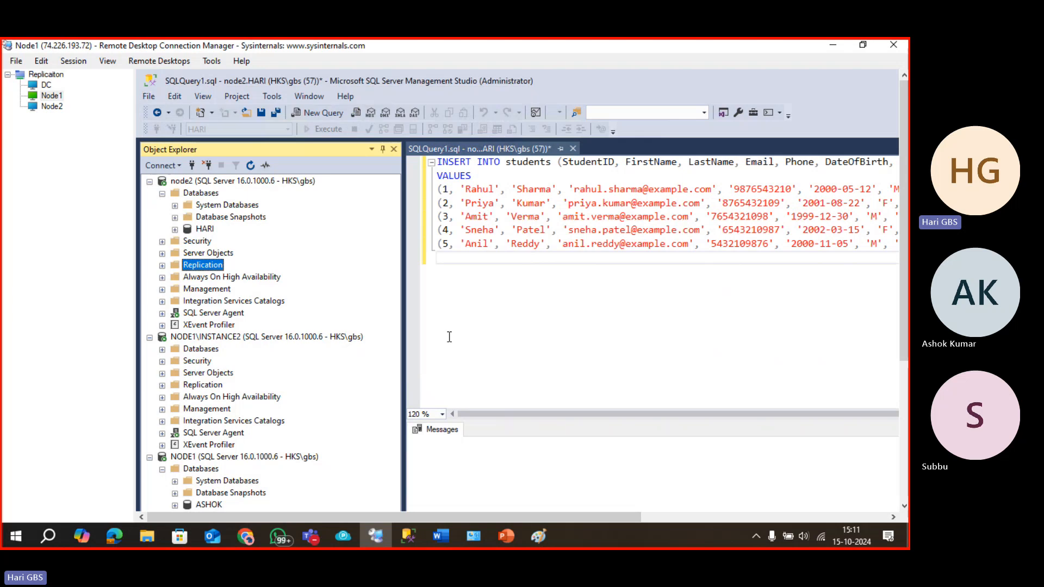
left_click(163, 266)
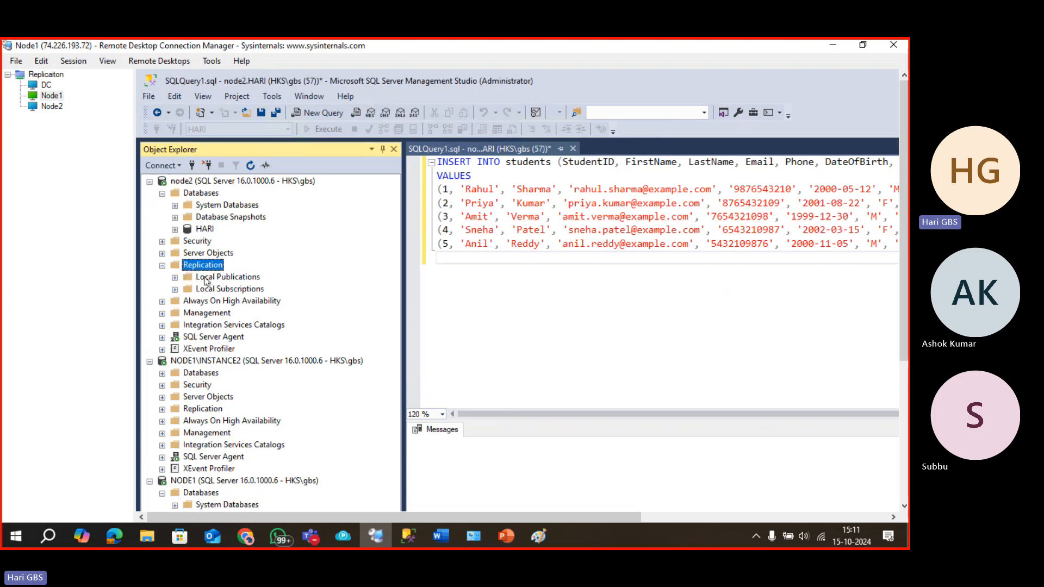
left_click(218, 279)
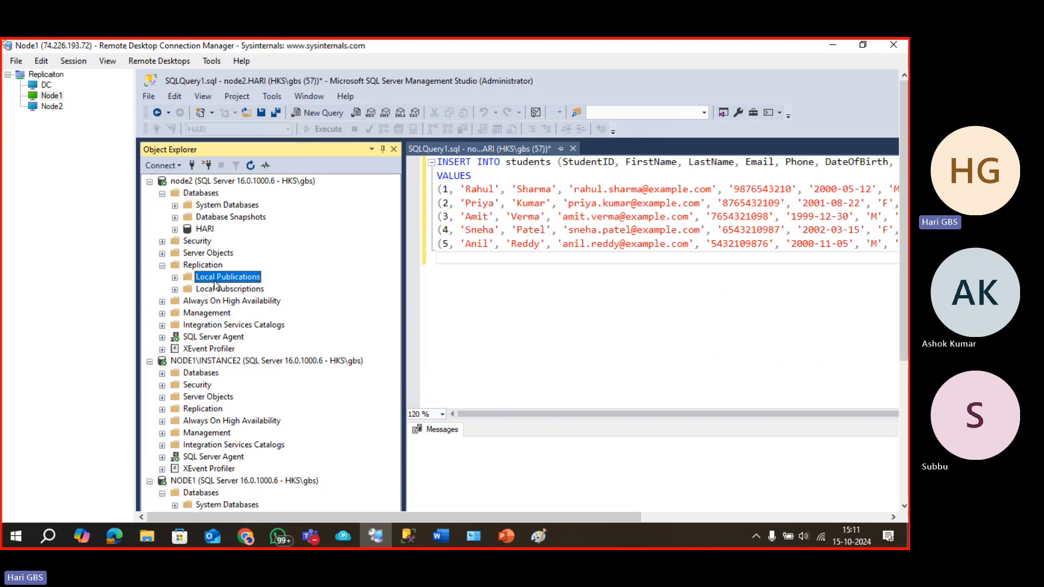
right_click(218, 282)
left_click(249, 287)
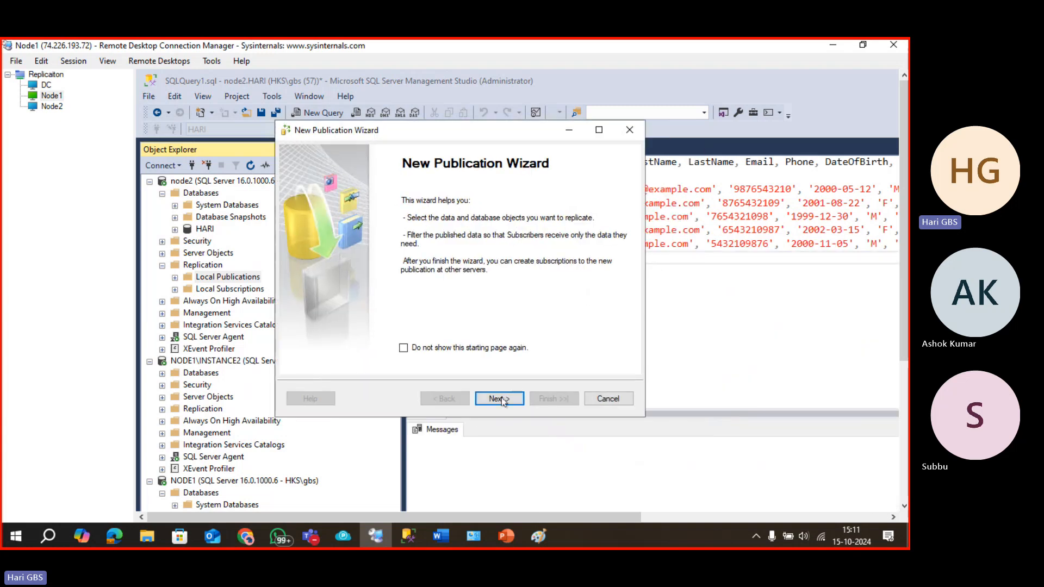
Select the HARI database and the Transactional publication type.
left_click(500, 399)
left_click(499, 399)
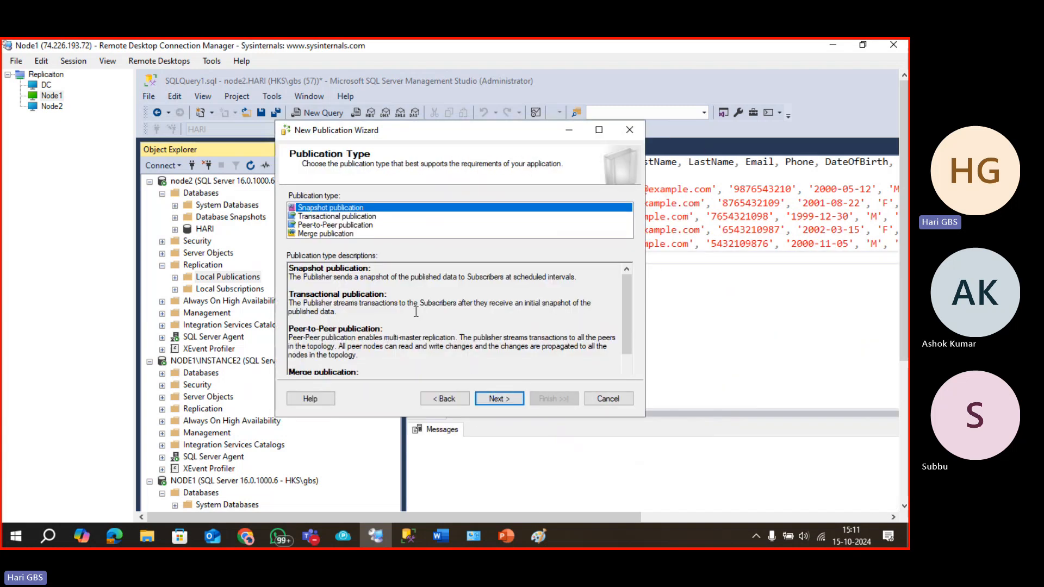
left_click(327, 217)
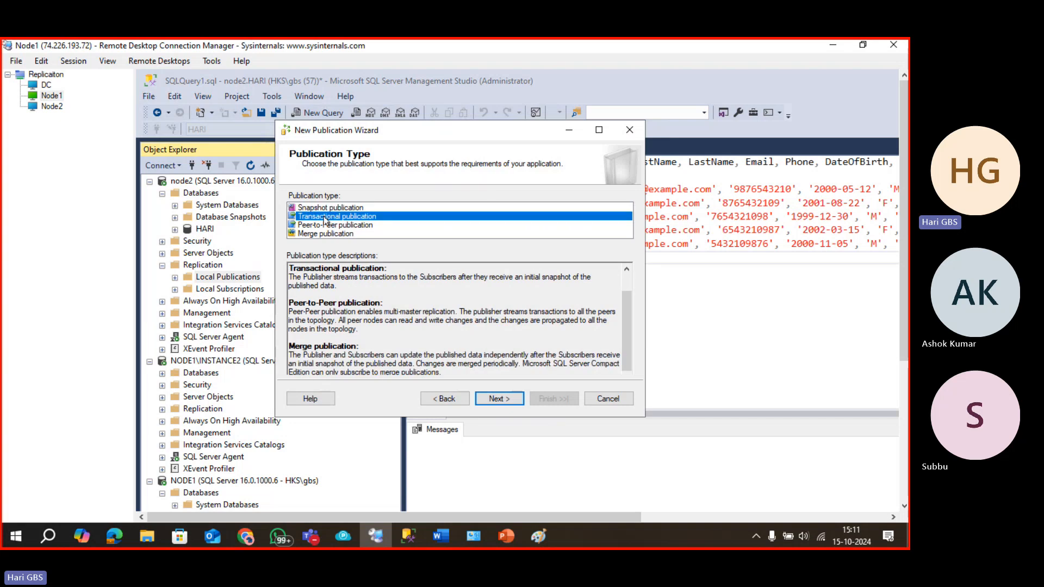
left_click(496, 402)
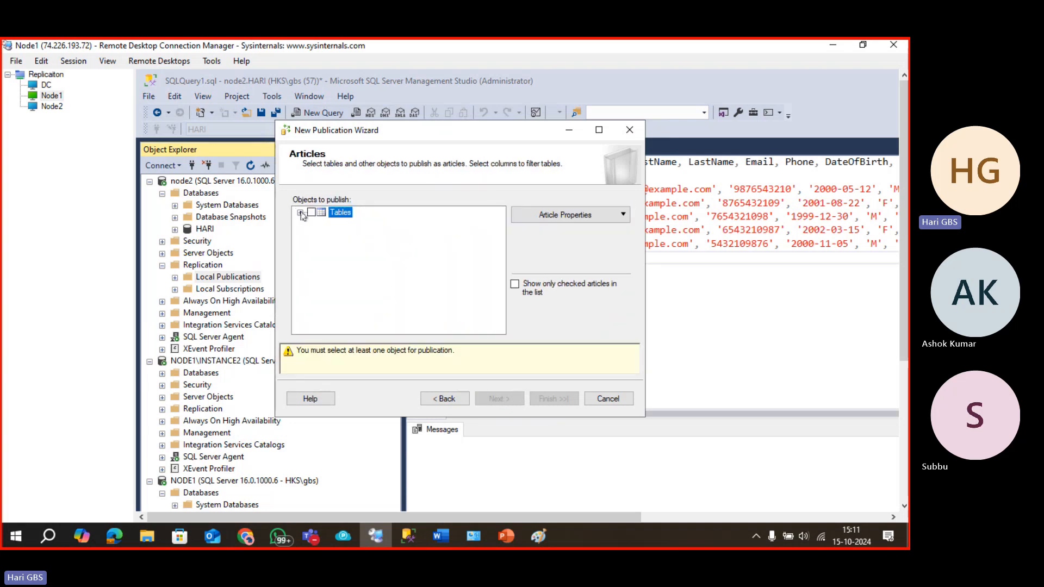
Publish the students table with no row filter and an immediate snapshot.
left_click(301, 214)
left_click(324, 222)
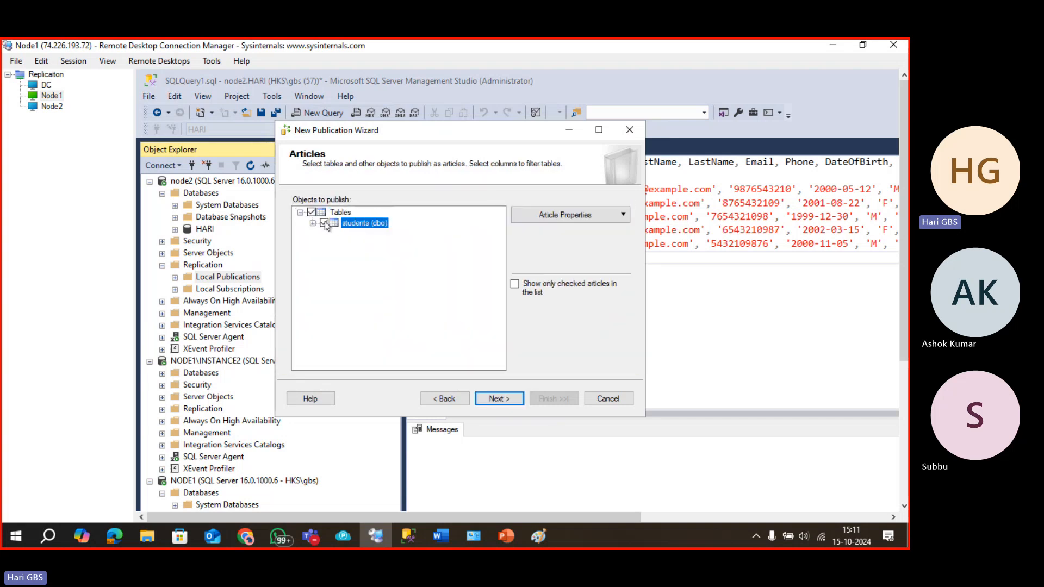
left_click(497, 400)
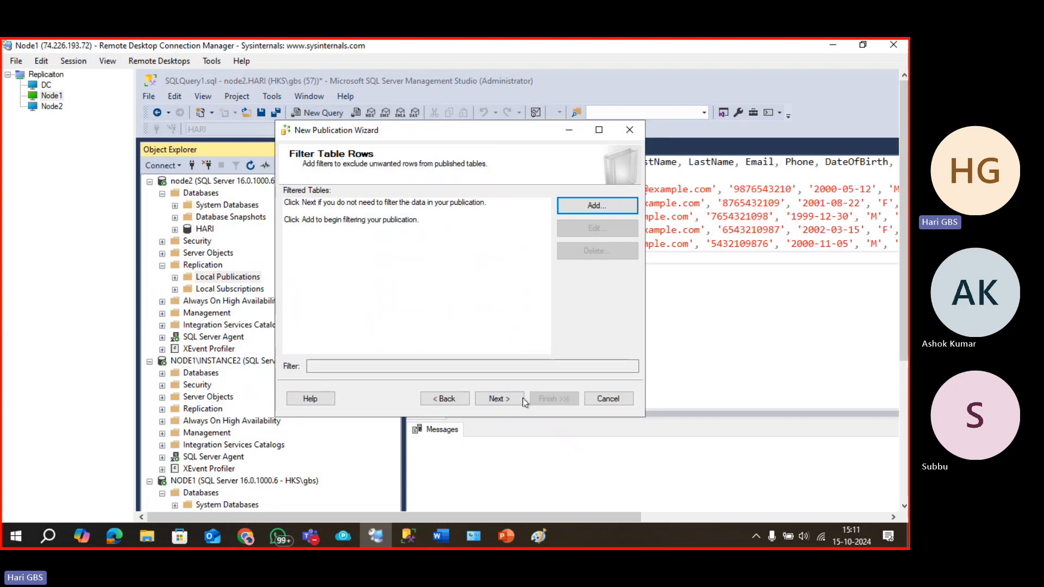
left_click(498, 399)
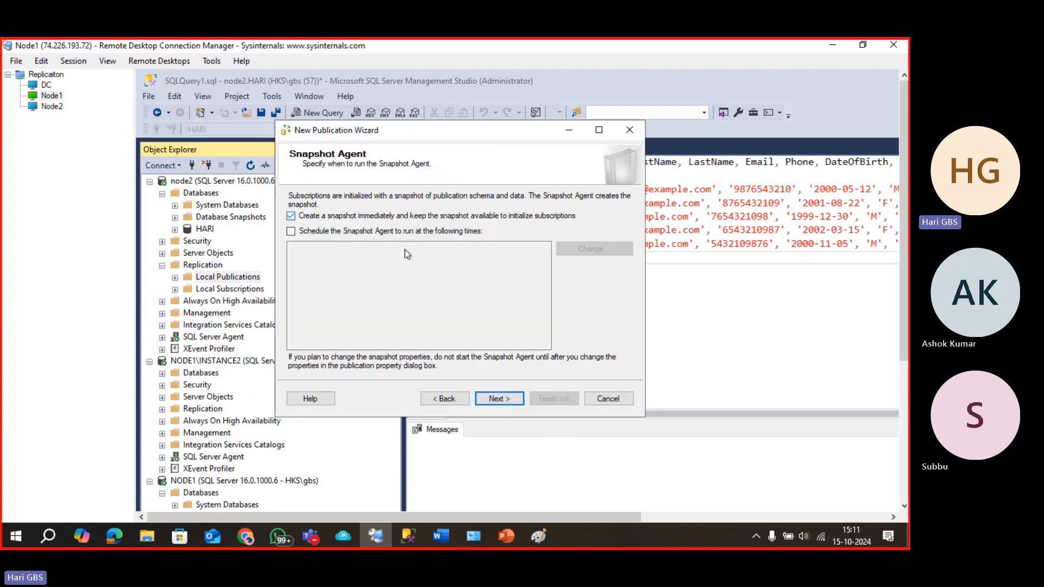
left_click(501, 399)
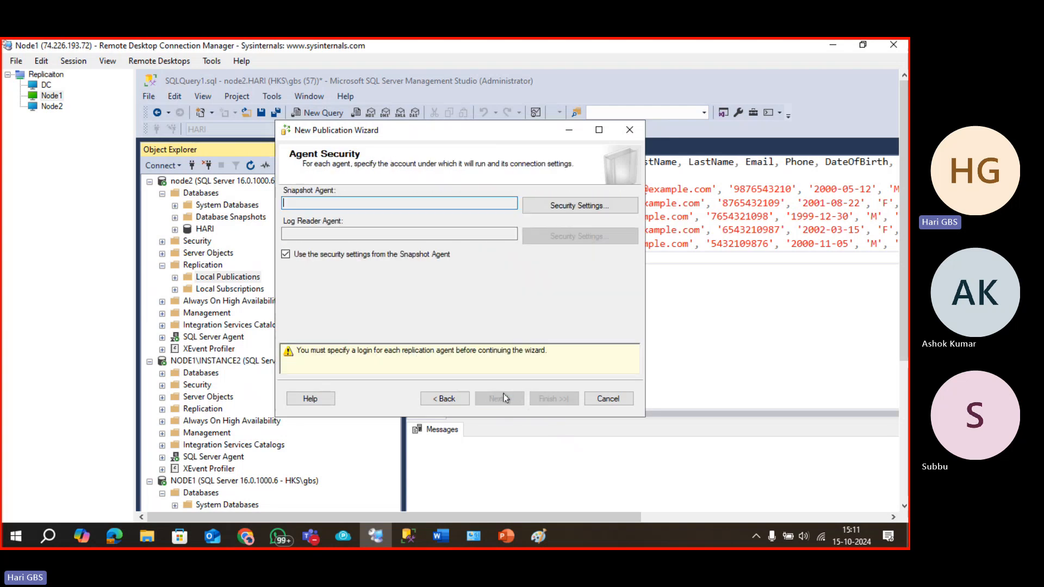
Run the Snapshot and Log Reader agents under the SQL Server Agent service account.
left_click(598, 210)
left_click(354, 251)
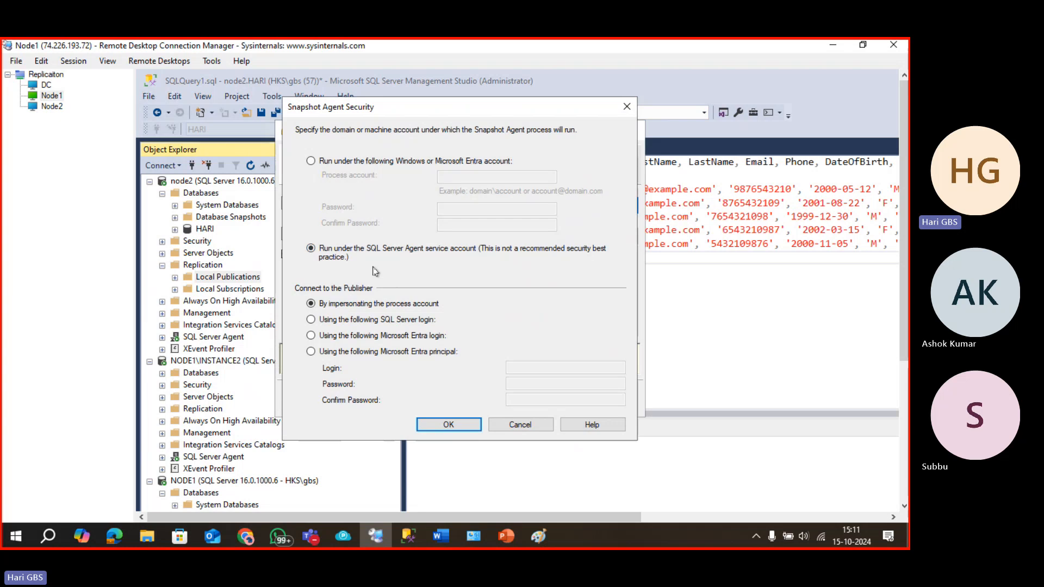
left_click(451, 425)
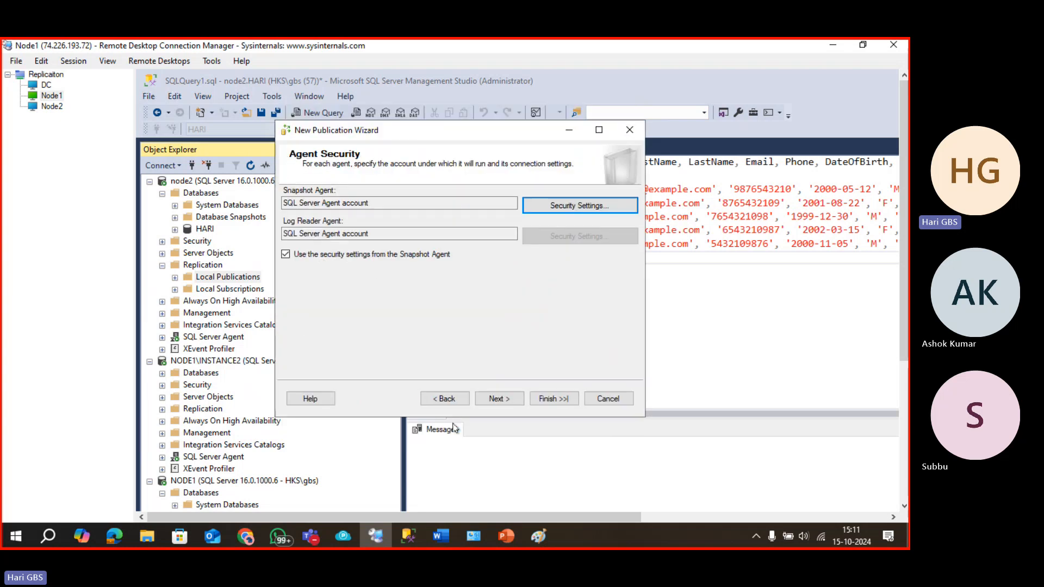
left_click(515, 402)
left_click(499, 399)
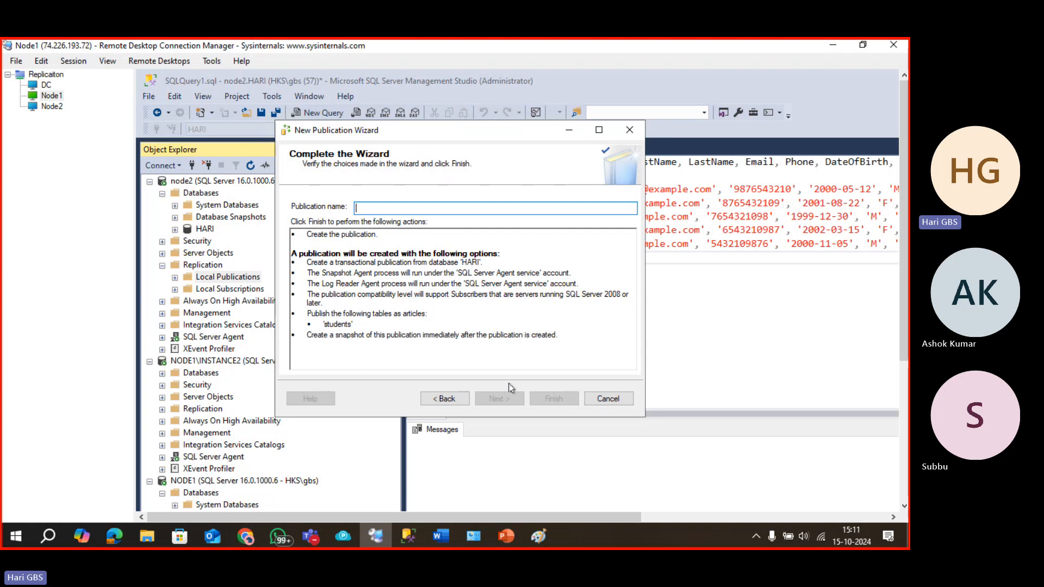
Name the publication student_pub, create it, and close the results.
type("stu")
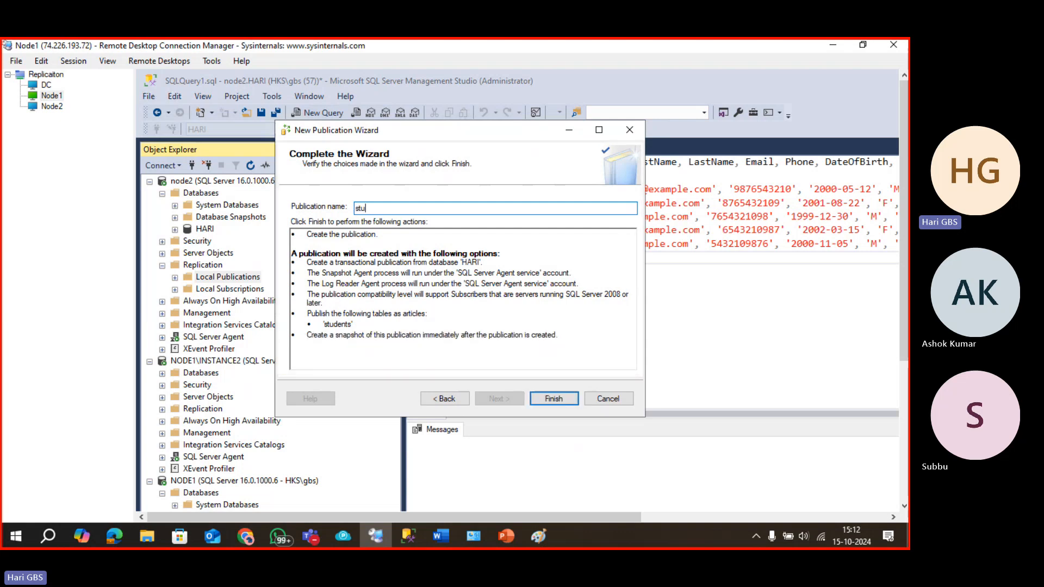
type("dent_pub")
left_click(562, 404)
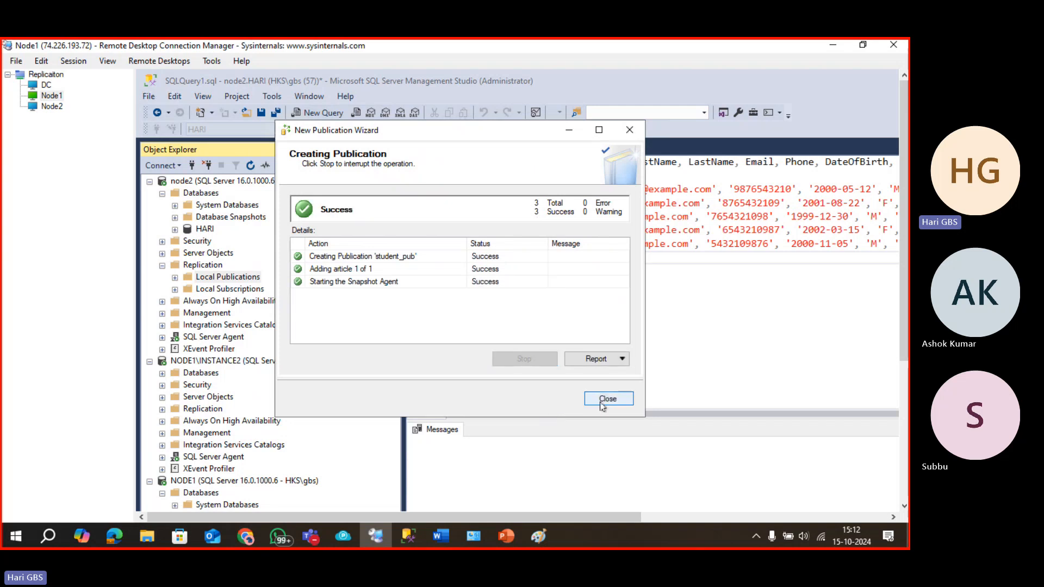
left_click(608, 399)
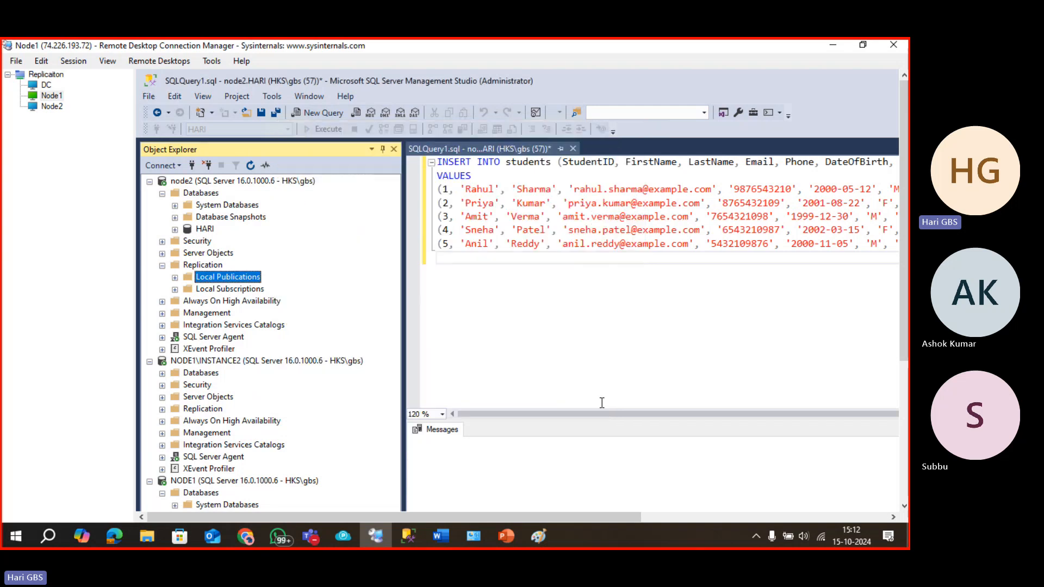
Launch New Subscriptions from NODE1's Replication > Local Subscriptions node.
left_click(235, 483)
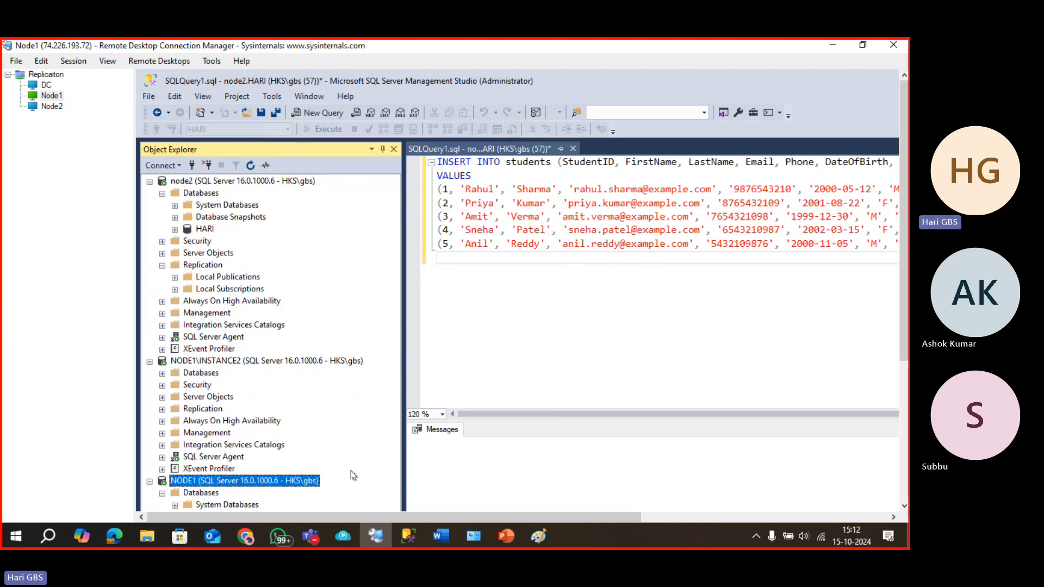
left_click(905, 432)
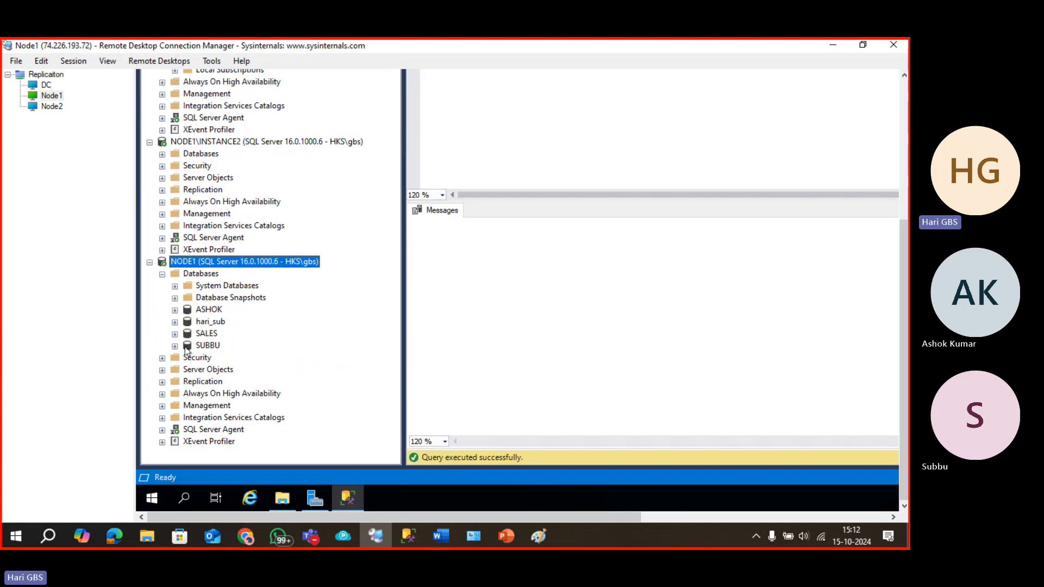
left_click(162, 382)
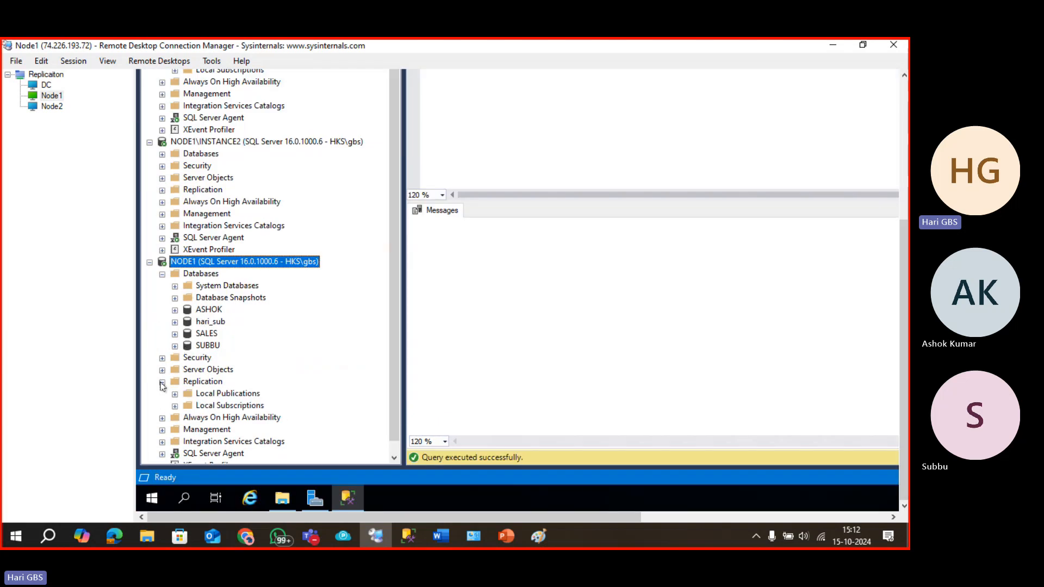
left_click(196, 407)
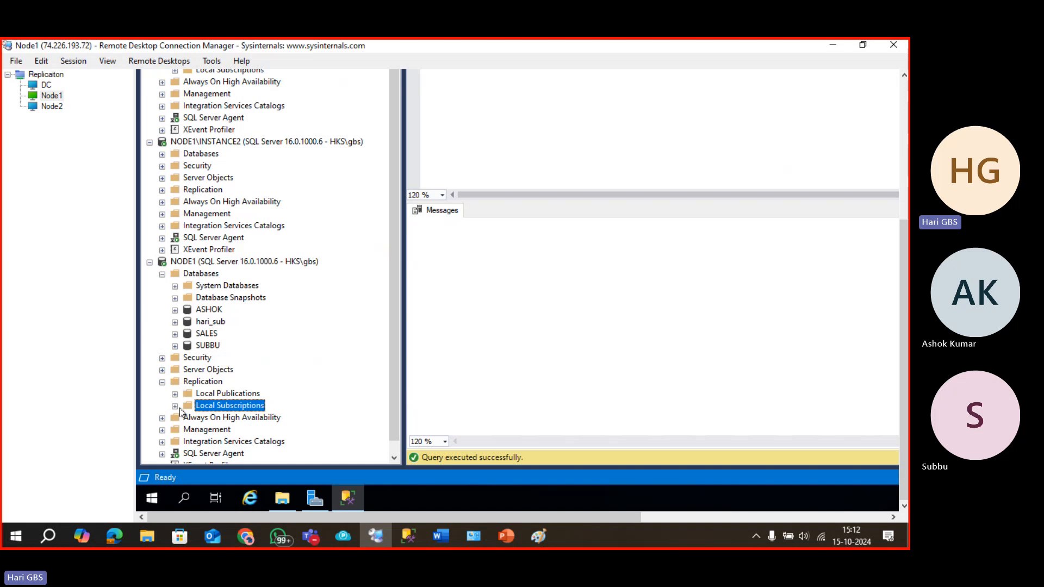
right_click(212, 411)
left_click(268, 405)
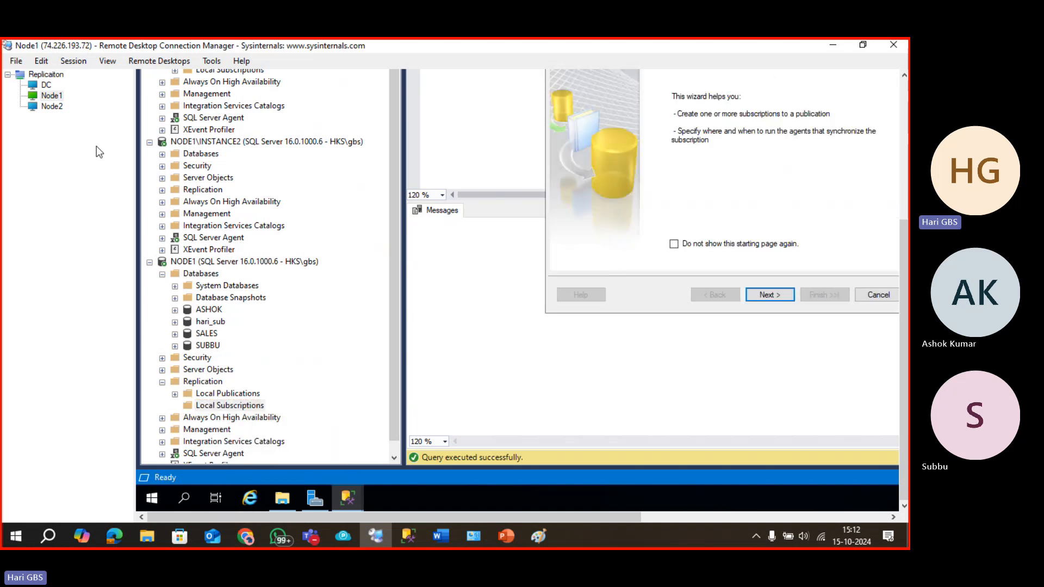
right_click(45, 97)
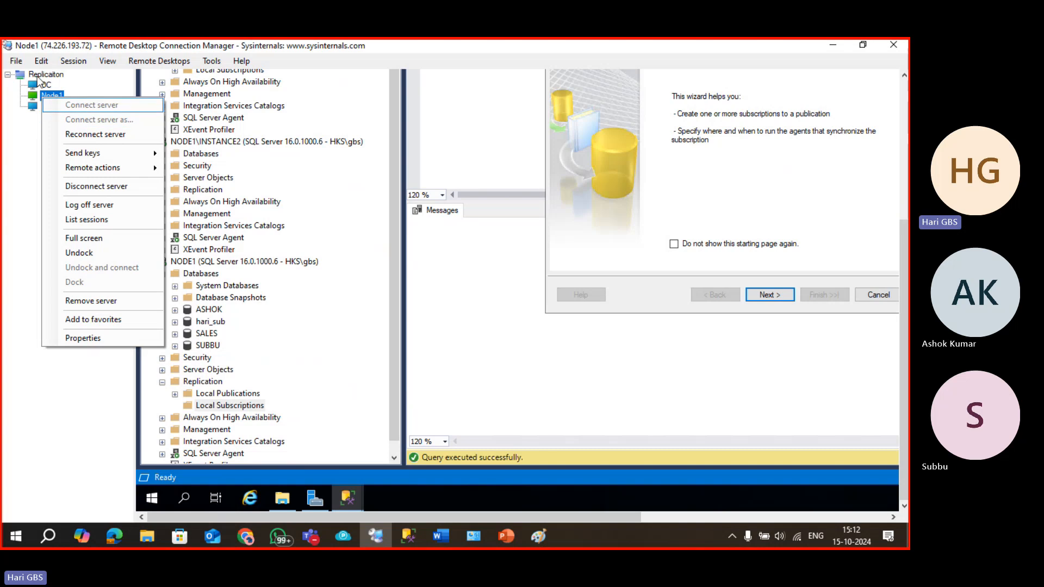
Reconnect the DC, Node1 and Node2 sessions, accepting each certificate warning, and return to Node1.
right_click(37, 75)
left_click(68, 113)
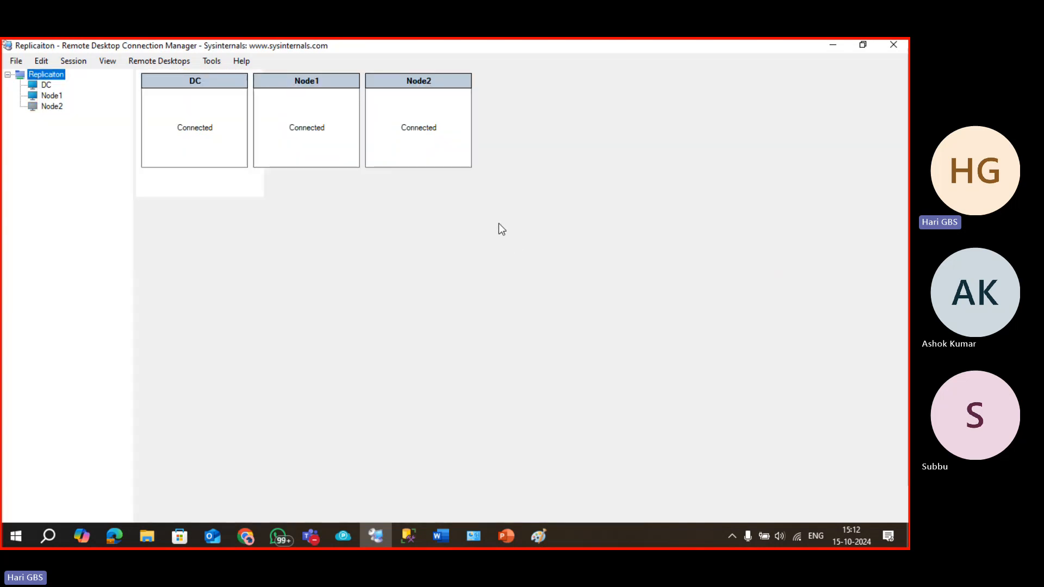
left_click(242, 286)
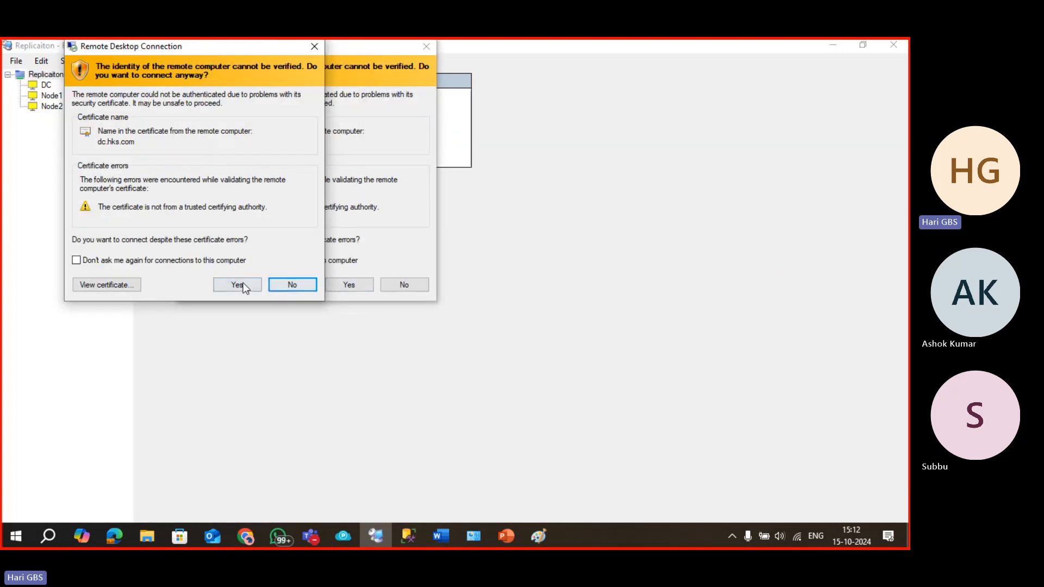
left_click(442, 285)
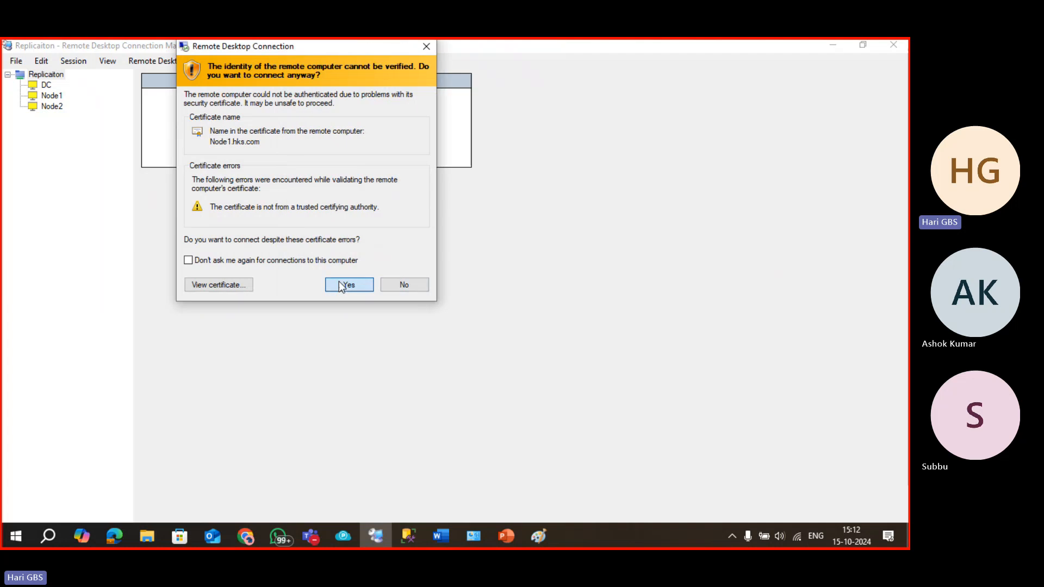
left_click(345, 285)
double_click(324, 78)
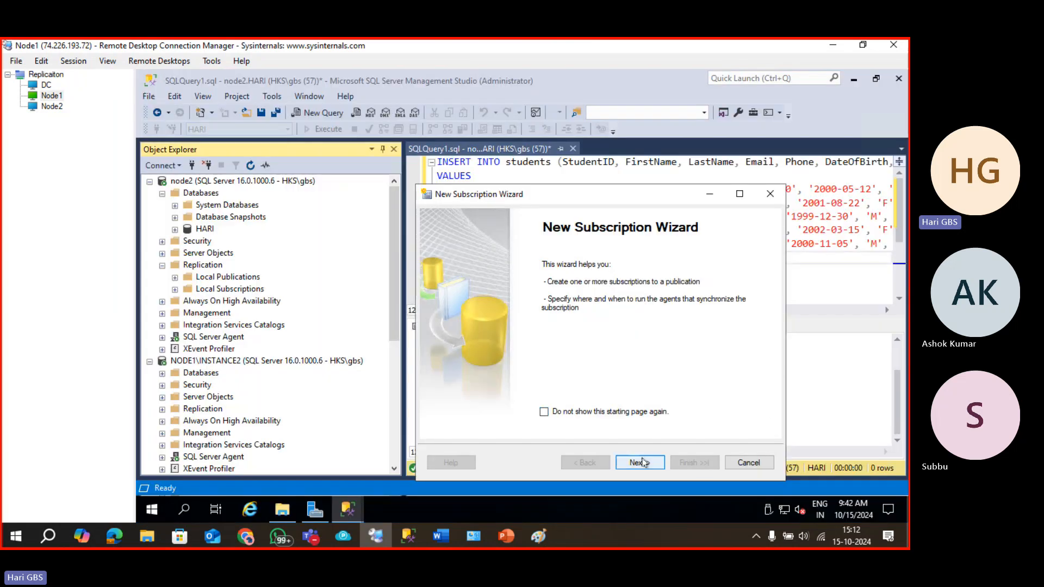
Connect the subscription wizard to the node2 publisher and reach the Distribution Agent Location step.
left_click(642, 463)
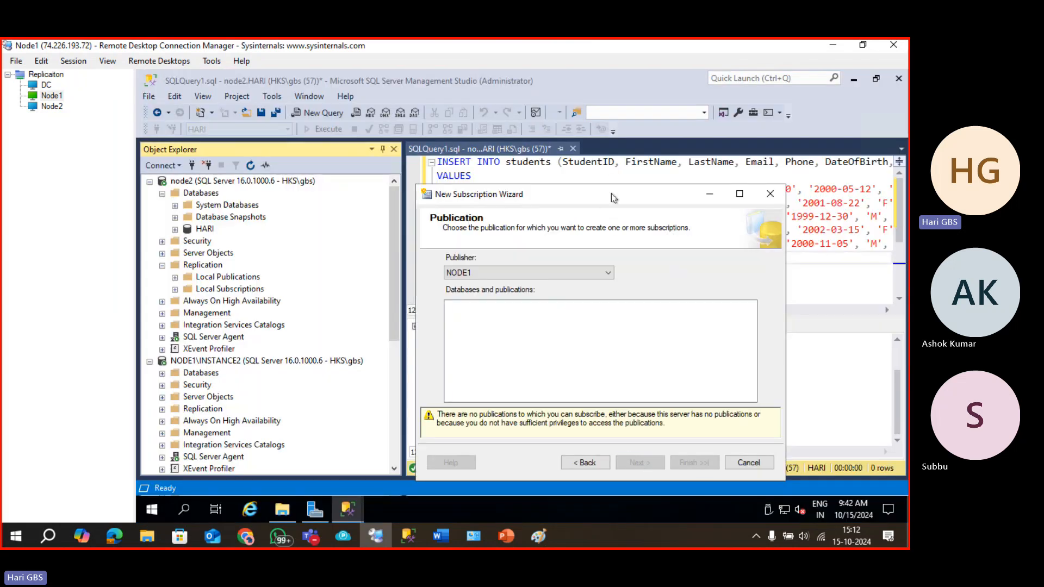
left_click_drag(611, 192, 601, 168)
left_click(585, 249)
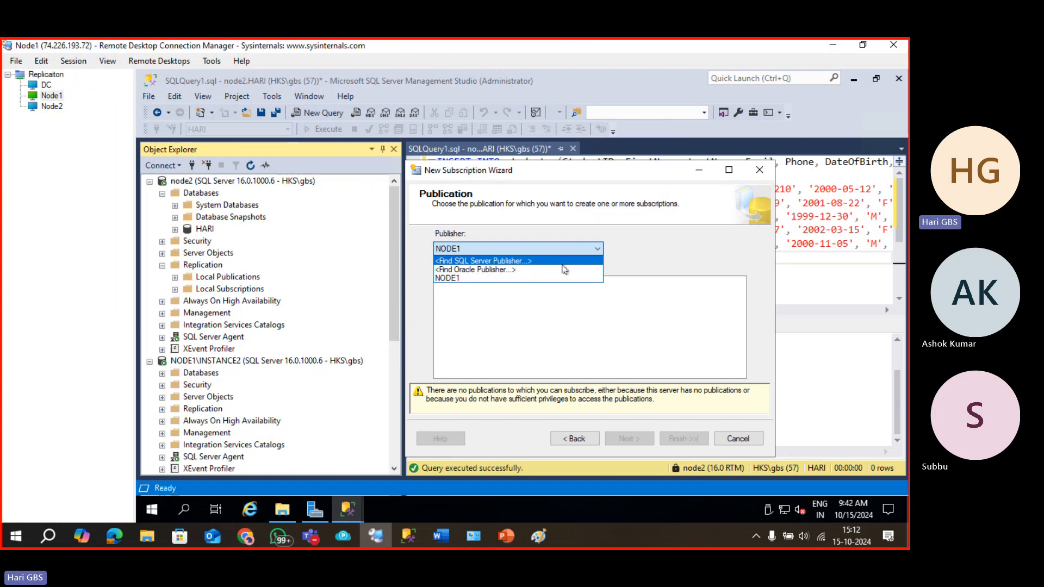
left_click(483, 261)
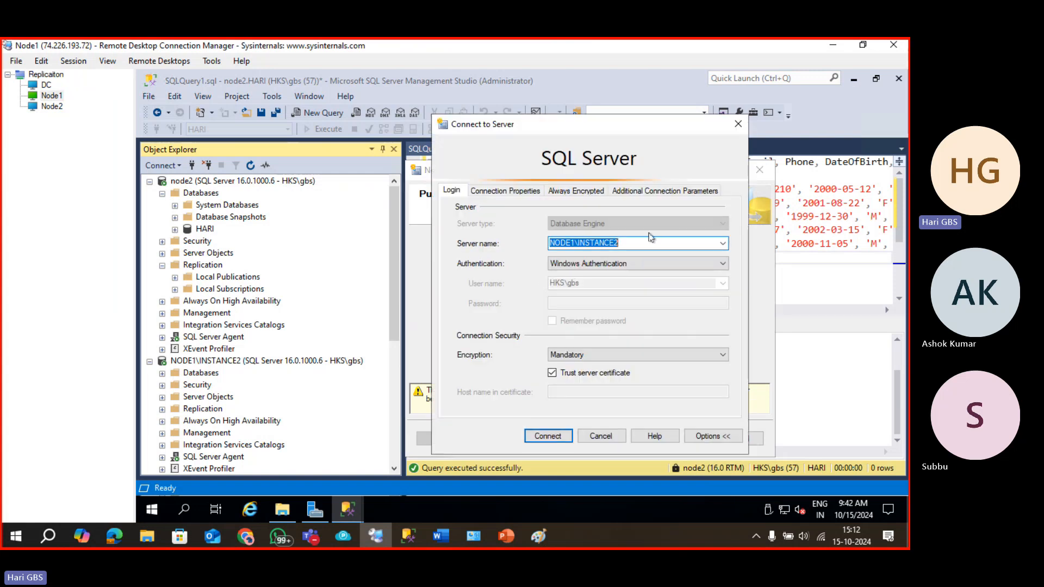
left_click(723, 244)
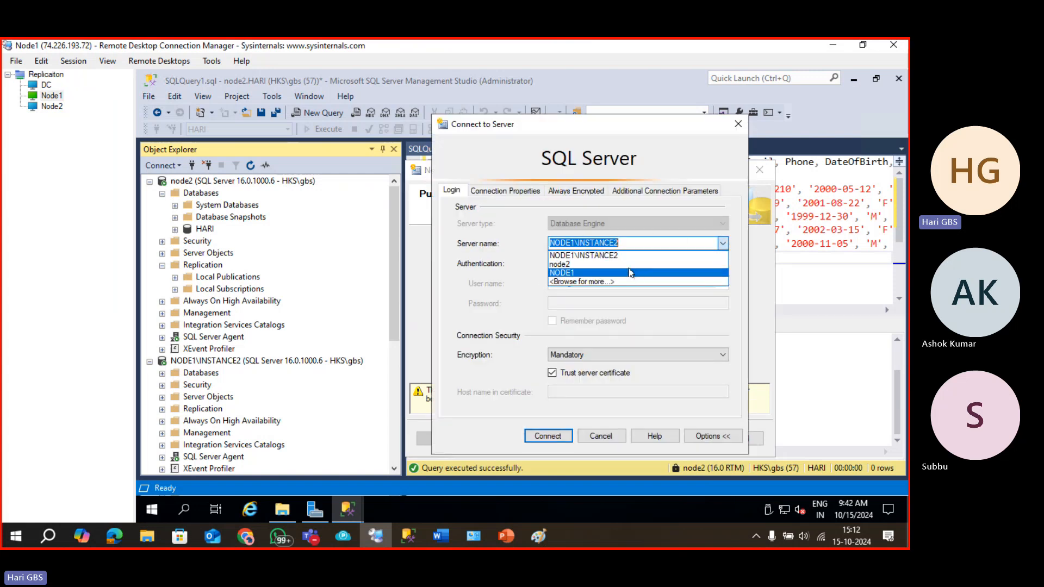
left_click(629, 270)
key("Up")
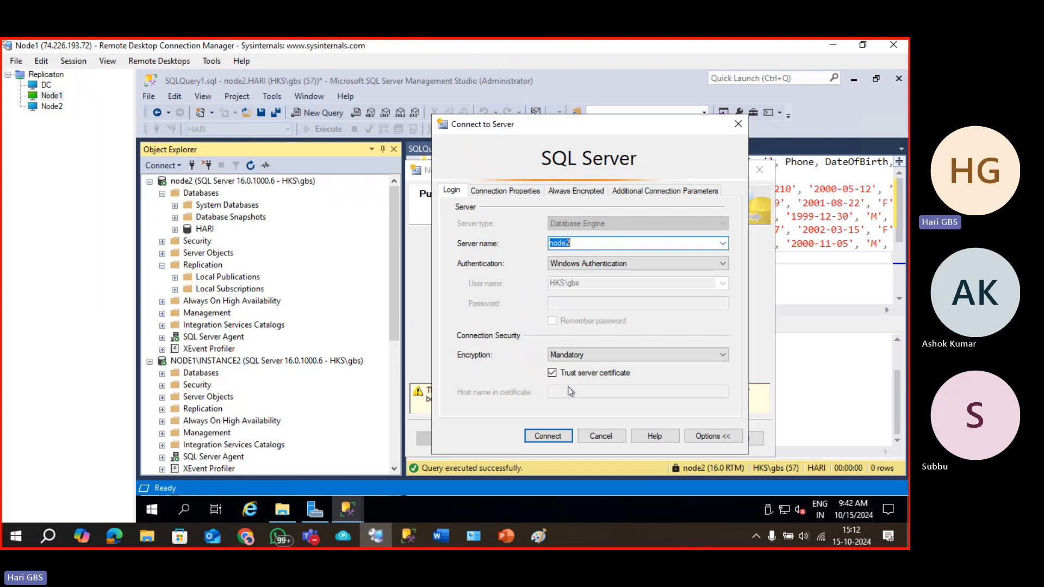
left_click(546, 441)
left_click(622, 438)
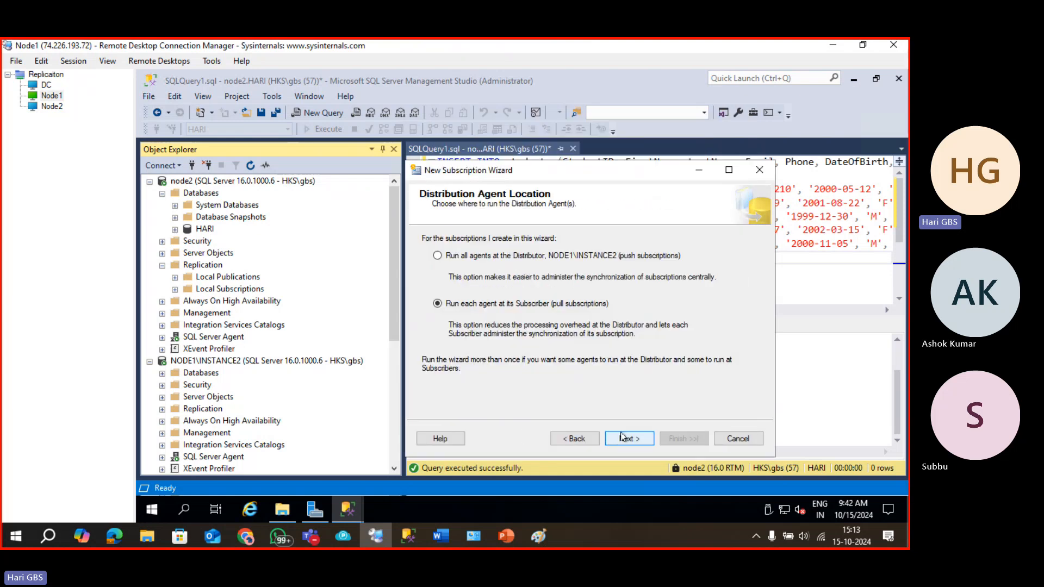
left_click(577, 441)
left_click(613, 435)
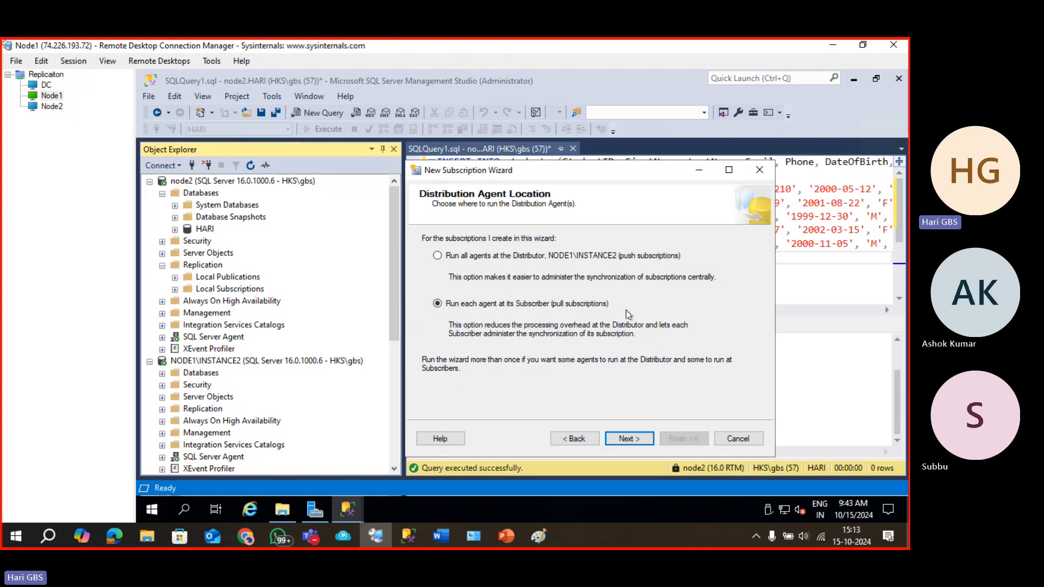
Tick NODE1 as subscriber and try a new hari_sub database, cancelling after the already-exists error.
left_click(632, 442)
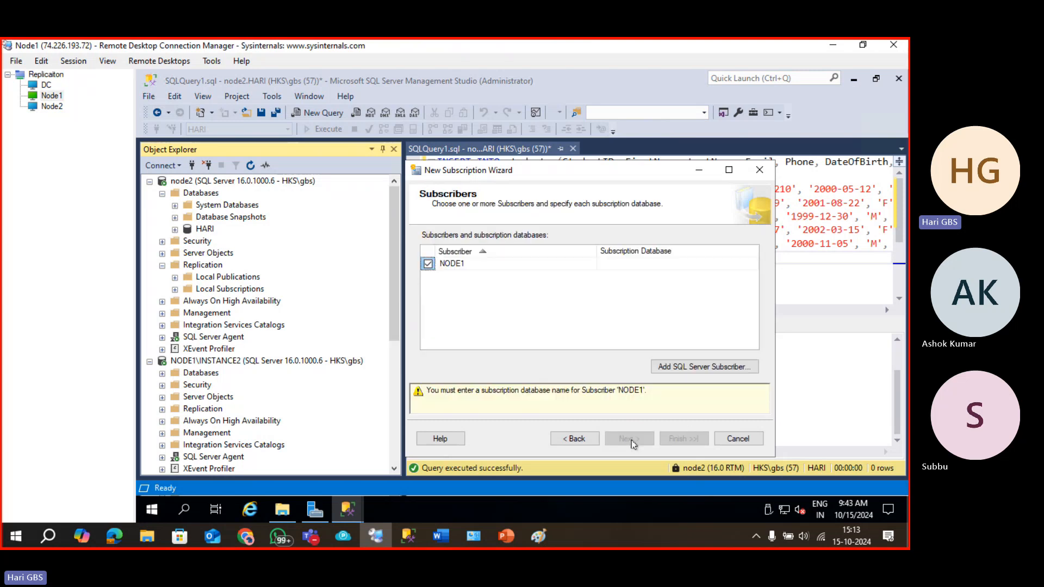
left_click(428, 264)
left_click(428, 265)
left_click(602, 265)
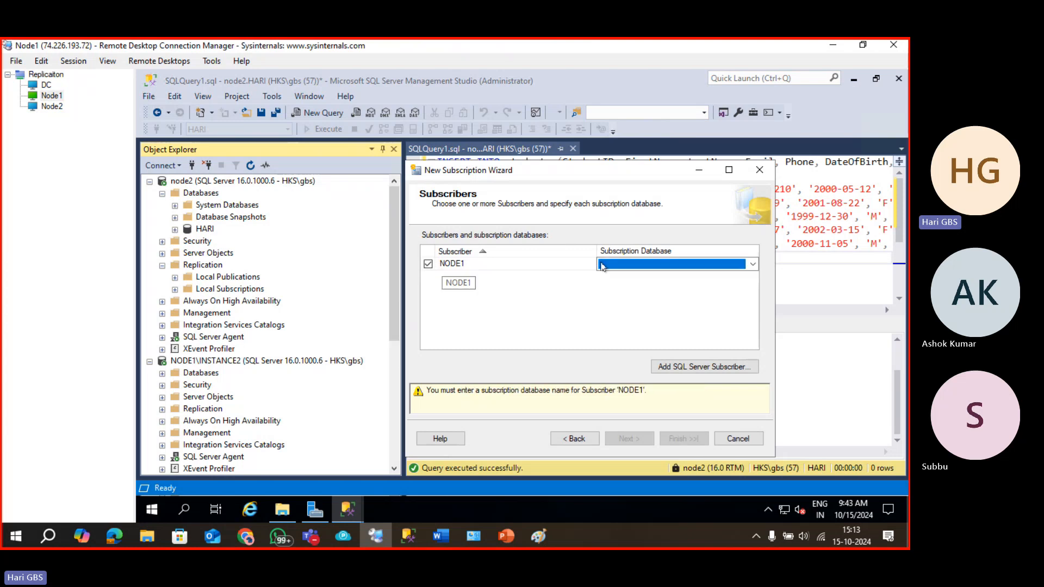
left_click(691, 265)
left_click(678, 279)
left_click(714, 264)
left_click(670, 277)
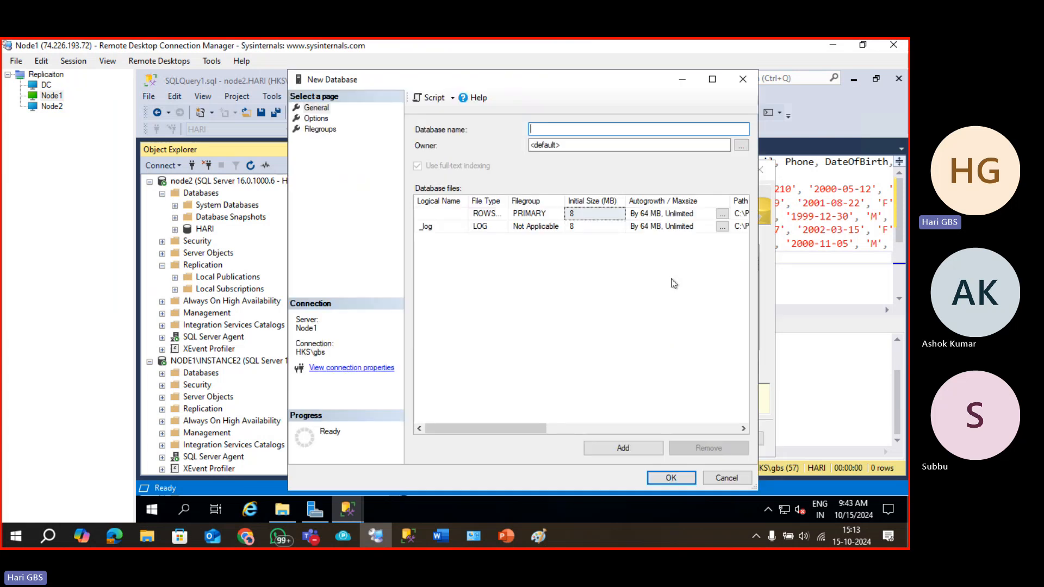
type("hari_sub")
key("Return")
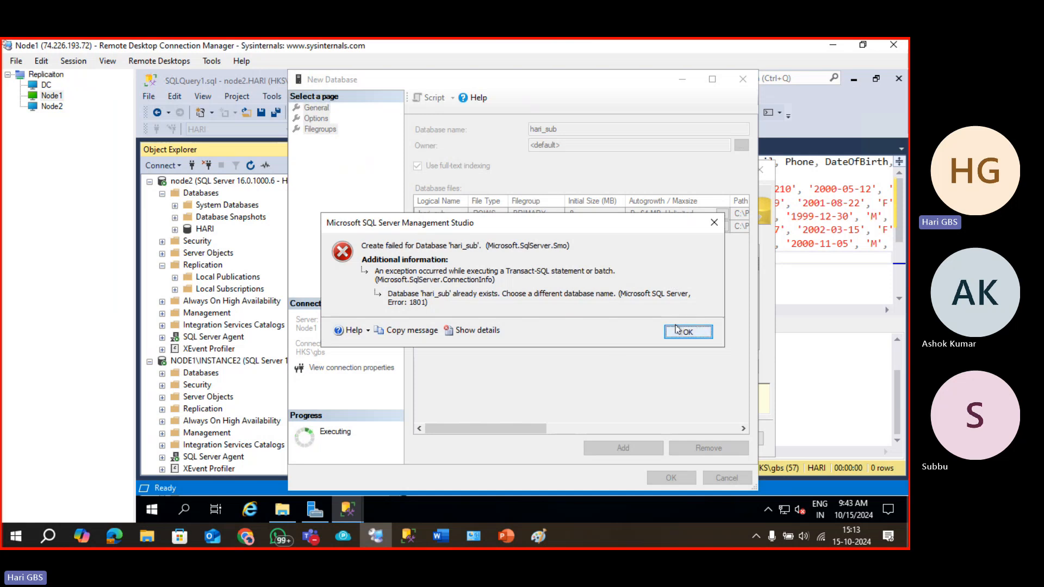
left_click(676, 330)
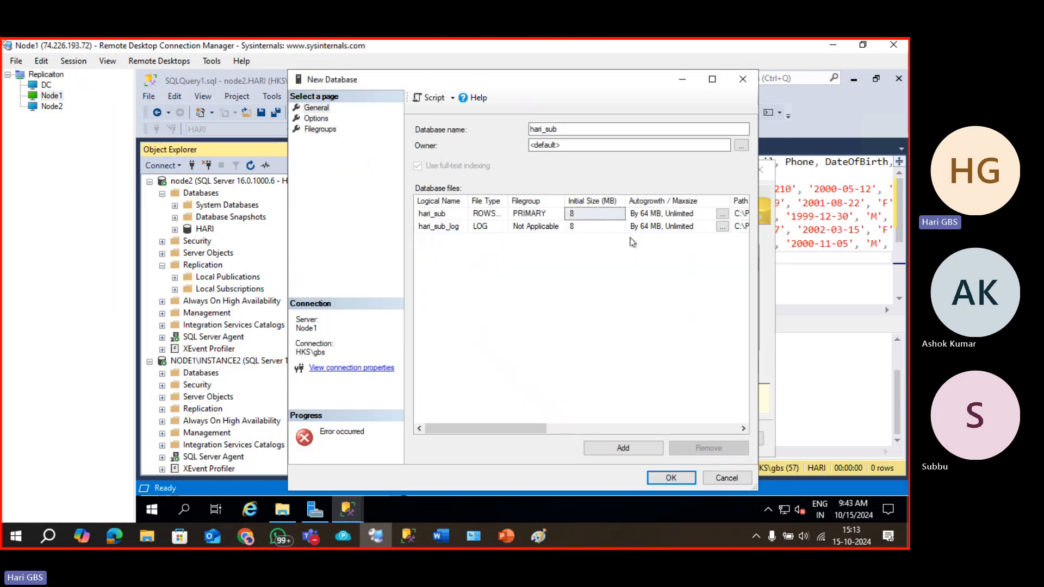
key("Escape")
Create a new student_sub subscription database and continue to Distribution Agent Security.
left_click(683, 267)
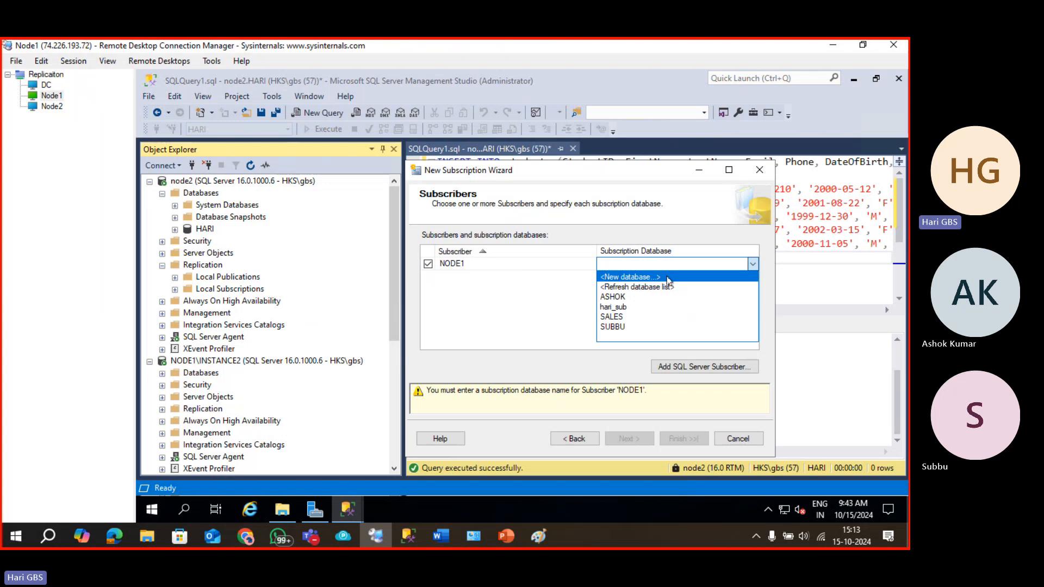
left_click(667, 278)
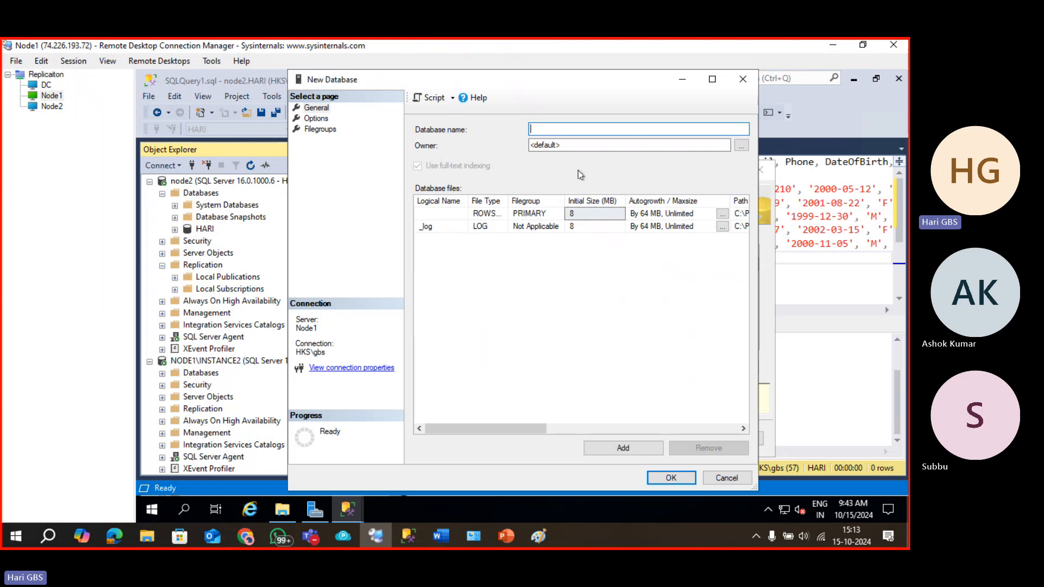
type("student_sub")
key("Return")
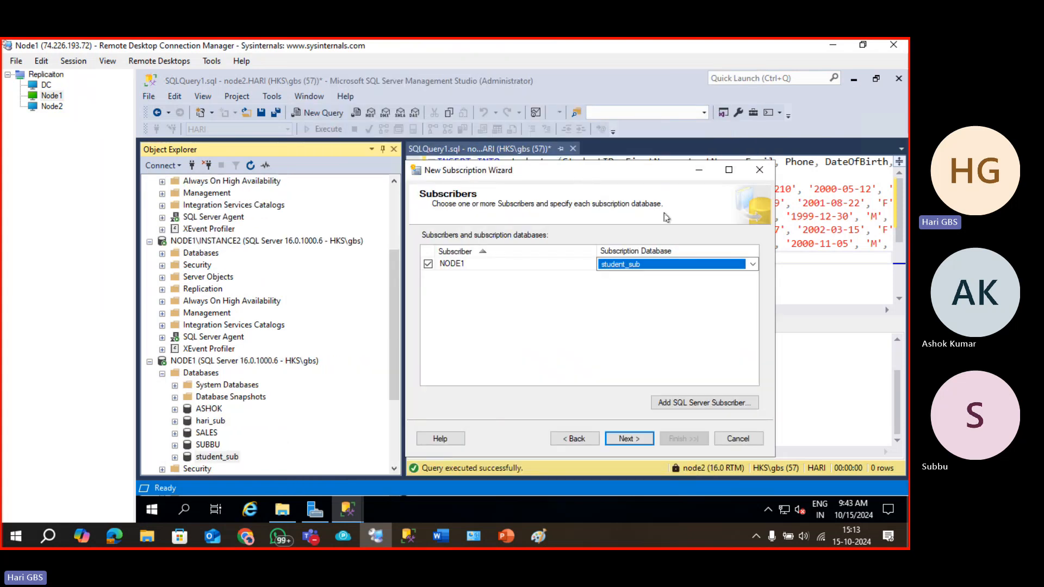
left_click(620, 439)
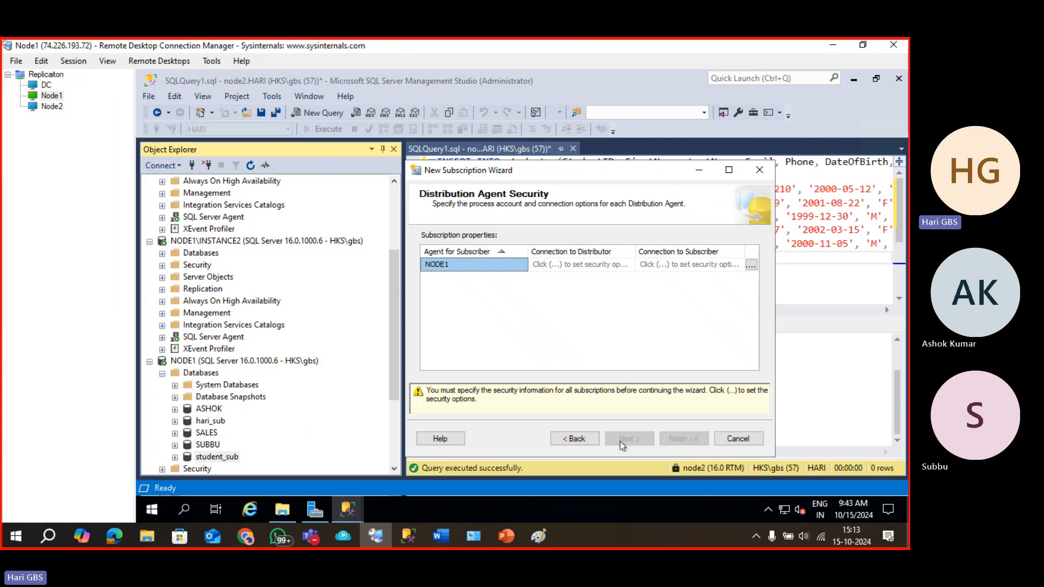
Have NODE1's agent impersonate the process account, keep default schedule and initialization, and create the subscription.
left_click(751, 265)
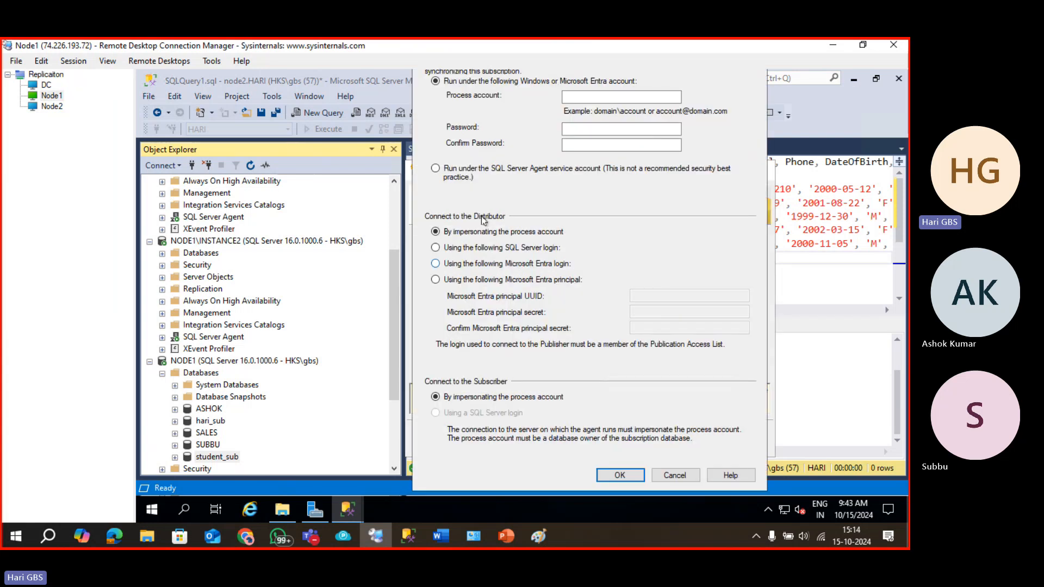
left_click(620, 476)
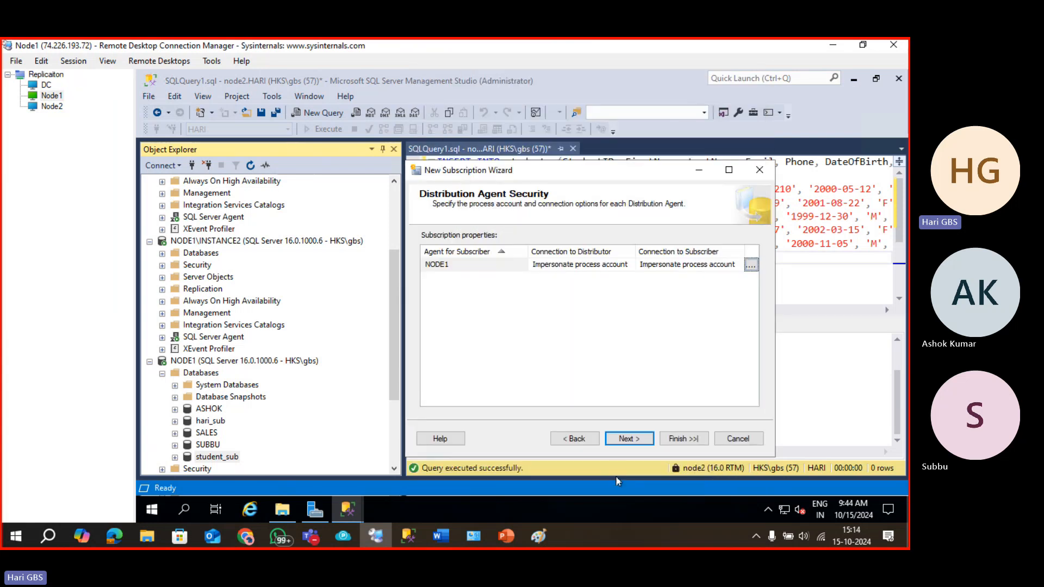
left_click(631, 441)
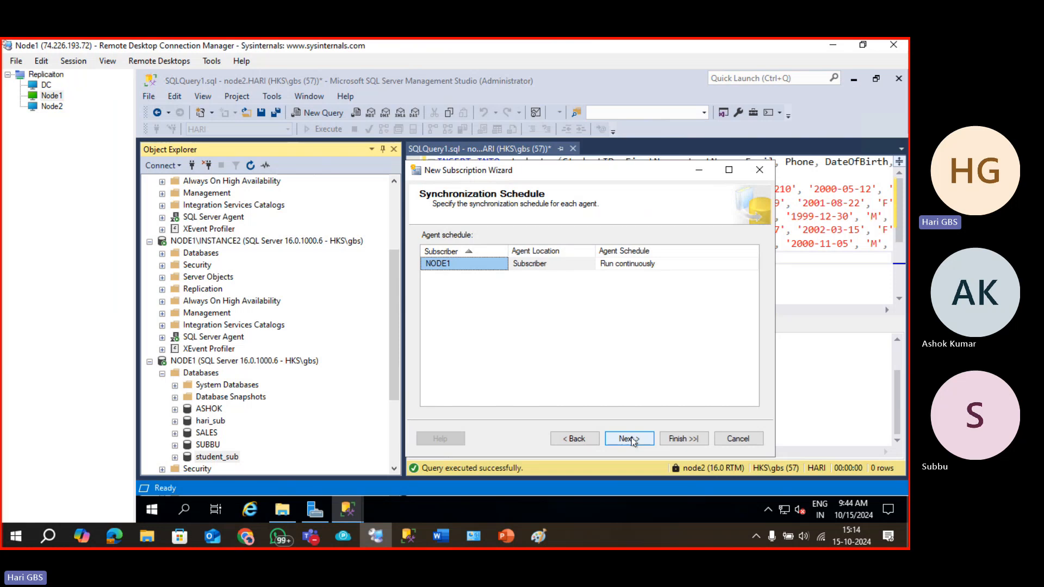
left_click(630, 439)
left_click(630, 440)
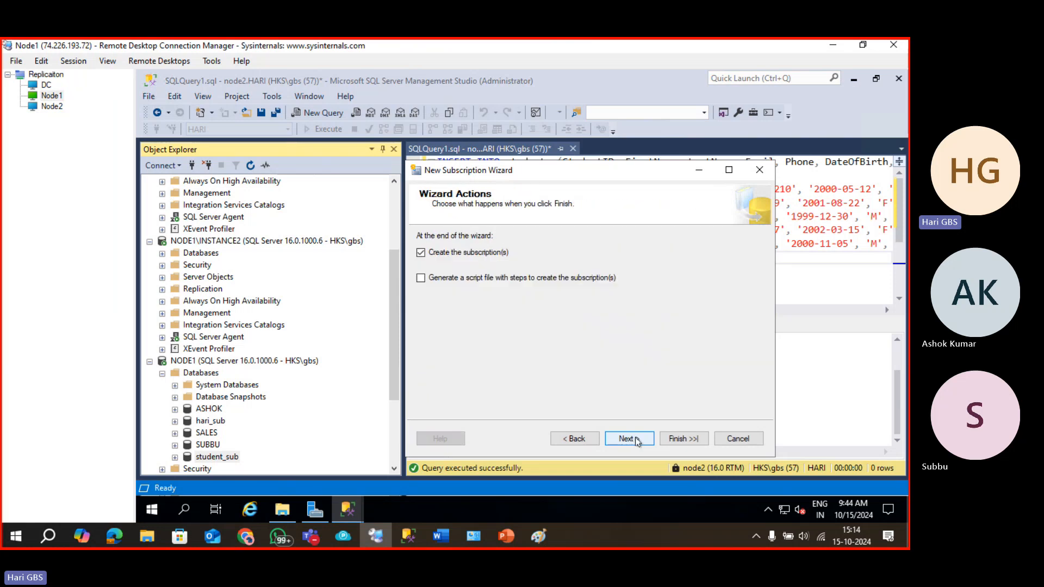
left_click(631, 439)
left_click(681, 440)
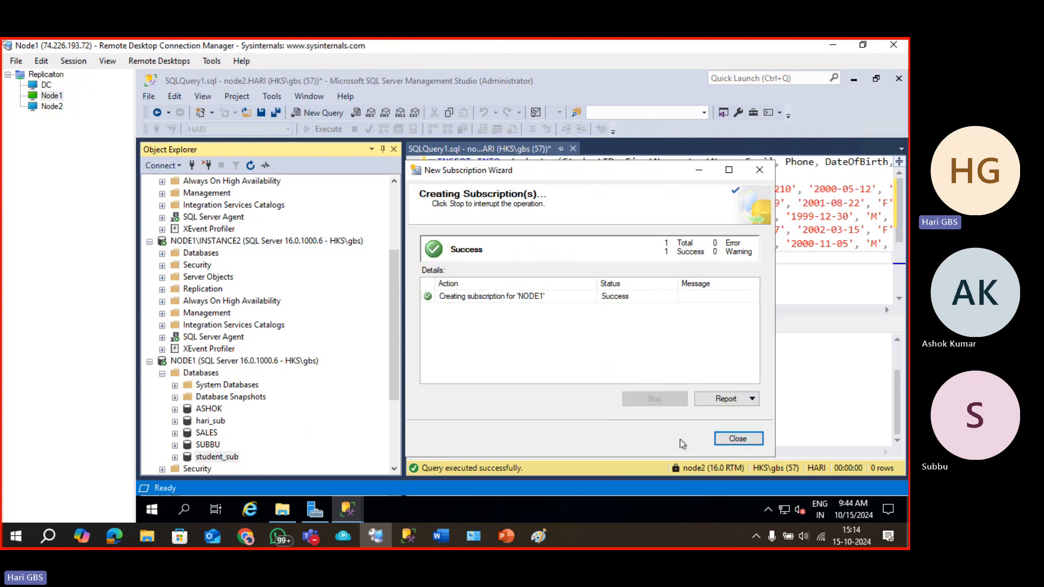
left_click(727, 440)
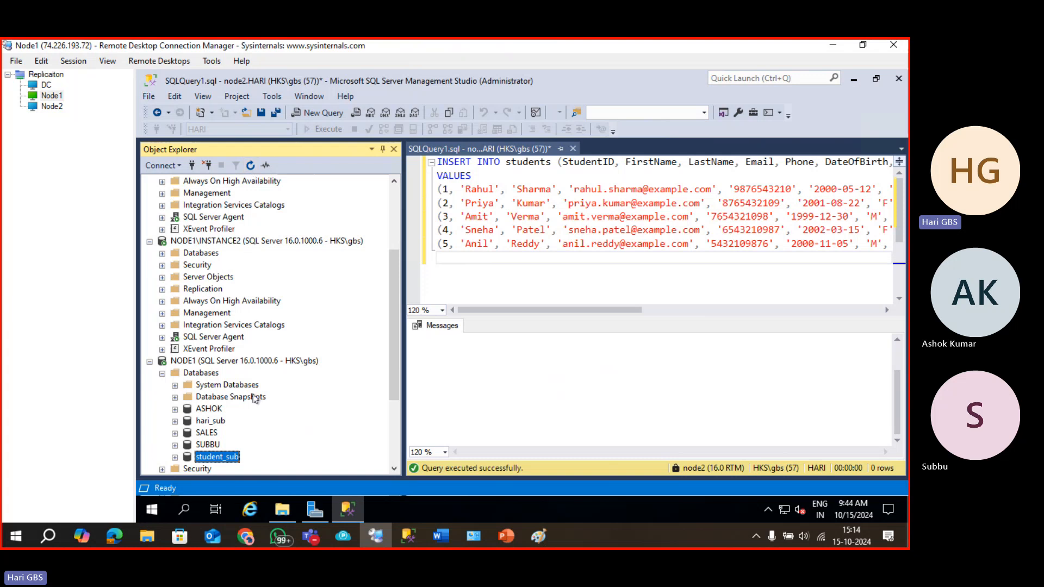
Expand student_sub's Tables folder and select the replicated dbo.students table.
left_click(175, 458)
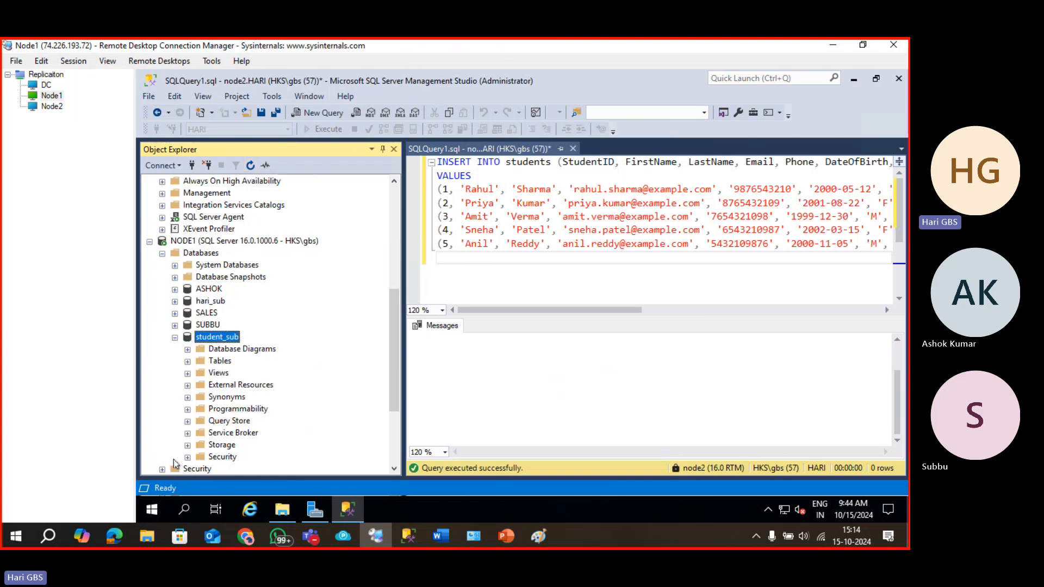
left_click(191, 362)
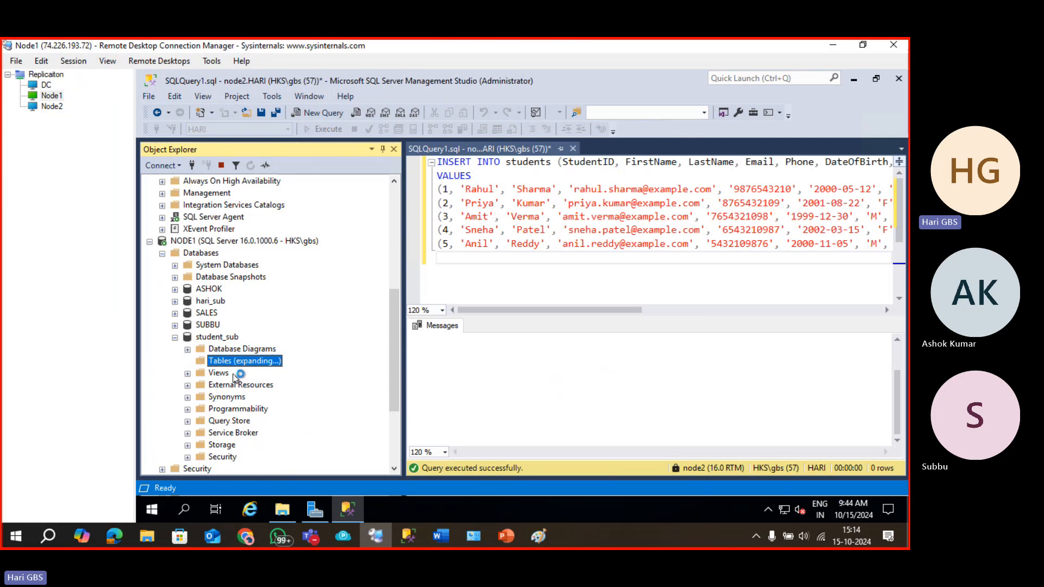
left_click(251, 424)
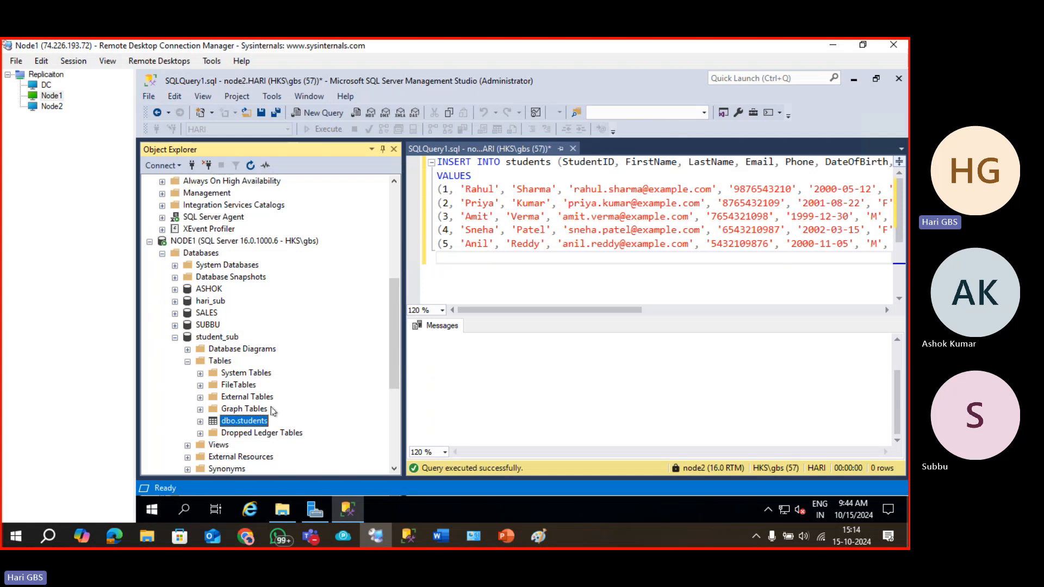
Collapse the NODE1\INSTANCE2, node2 and NODE1 server trees, then re-expand NODE1.
scroll(261, 413, "up", 10)
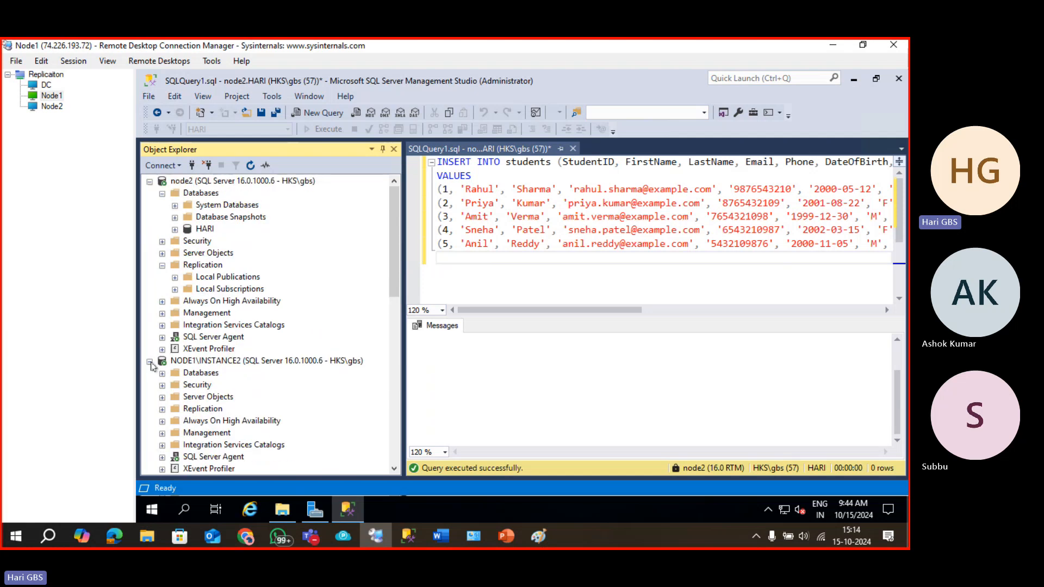
left_click(150, 361)
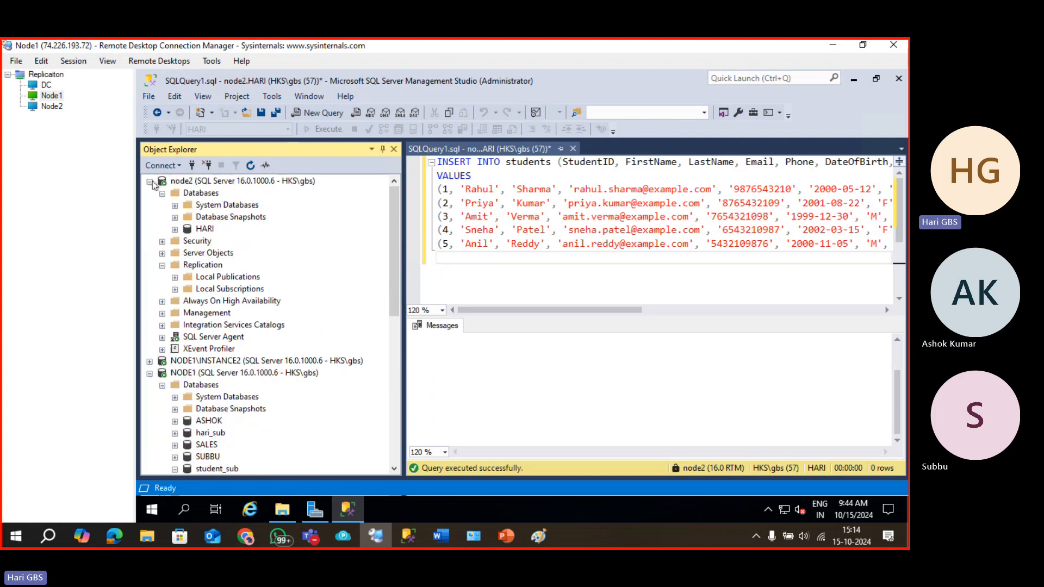
left_click(149, 181)
left_click(149, 205)
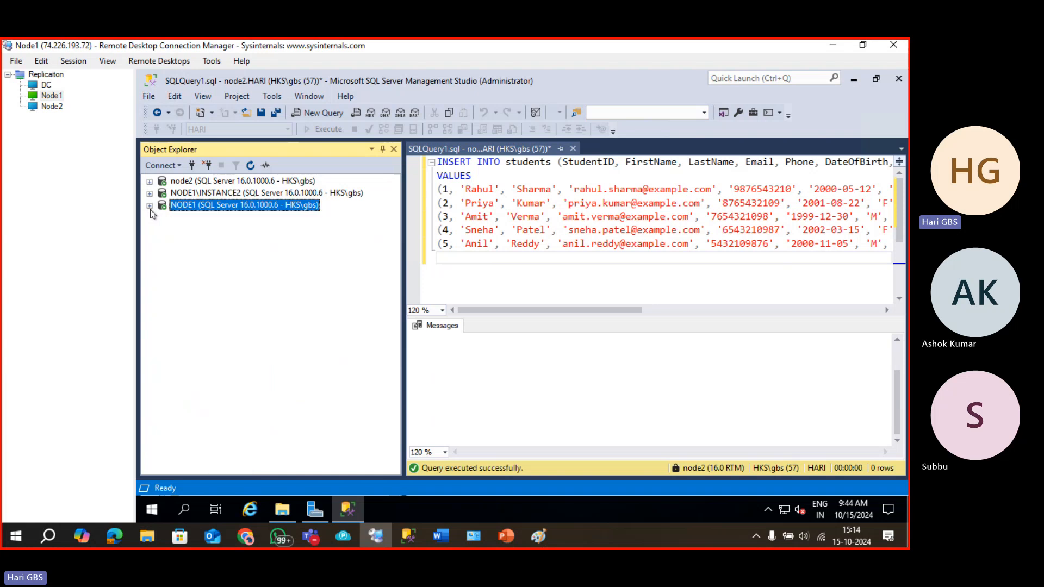
left_click(196, 183)
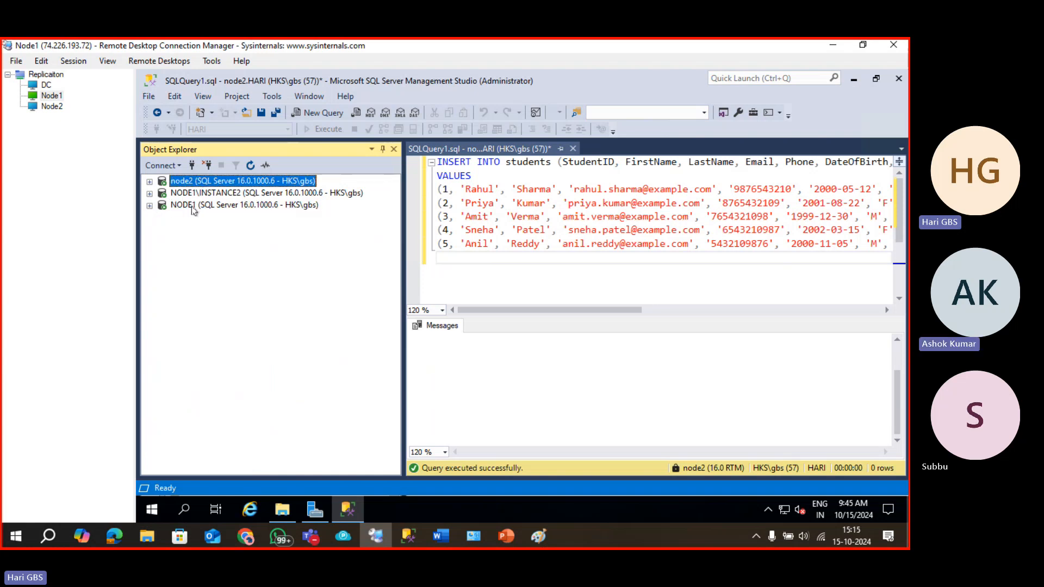
left_click(194, 208)
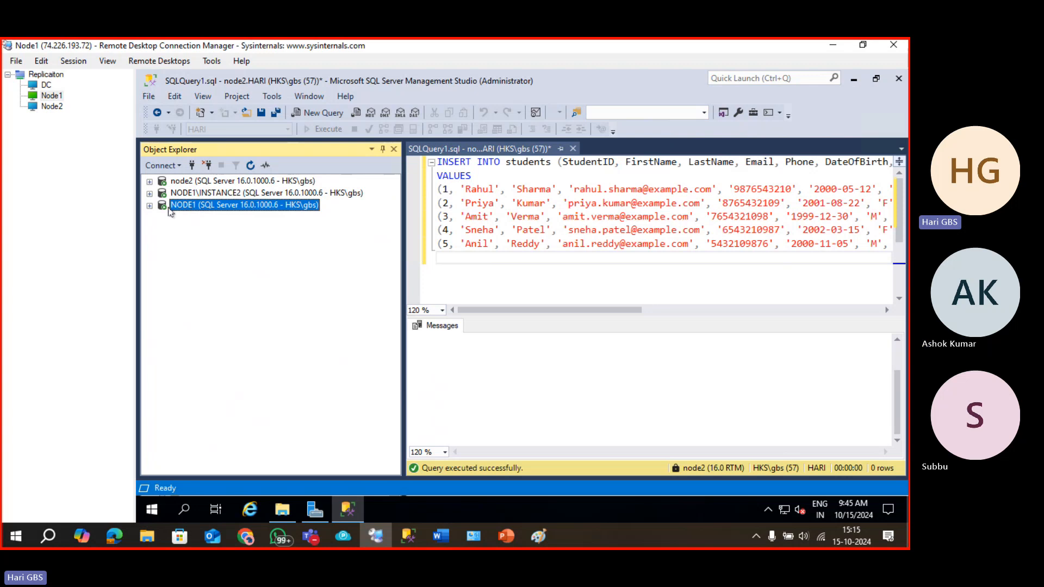
left_click(149, 206)
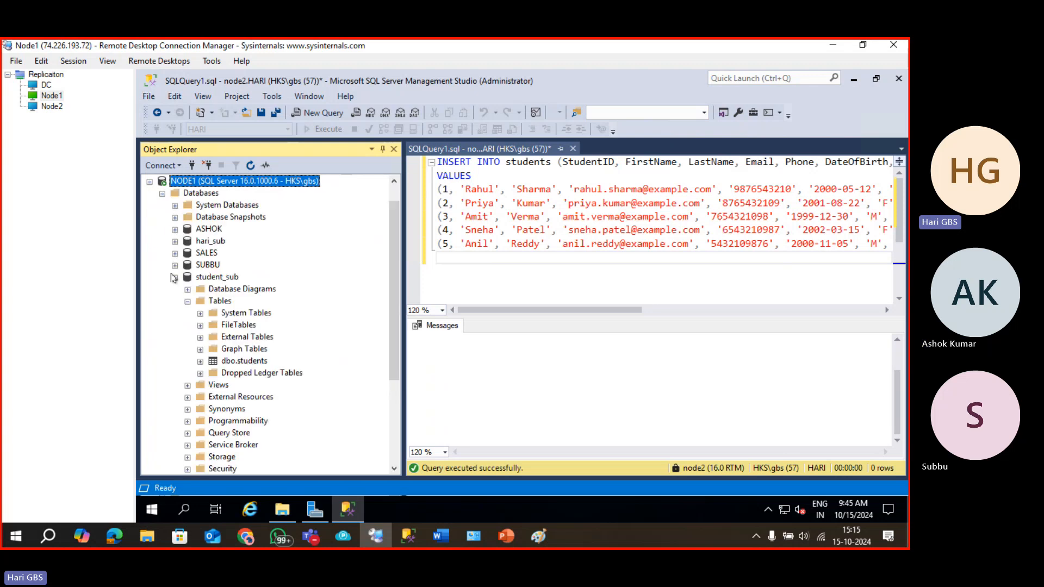
Select the top 1000 rows of NODE1's student_sub dbo.students, showing all five replicated students.
right_click(228, 364)
left_click(304, 237)
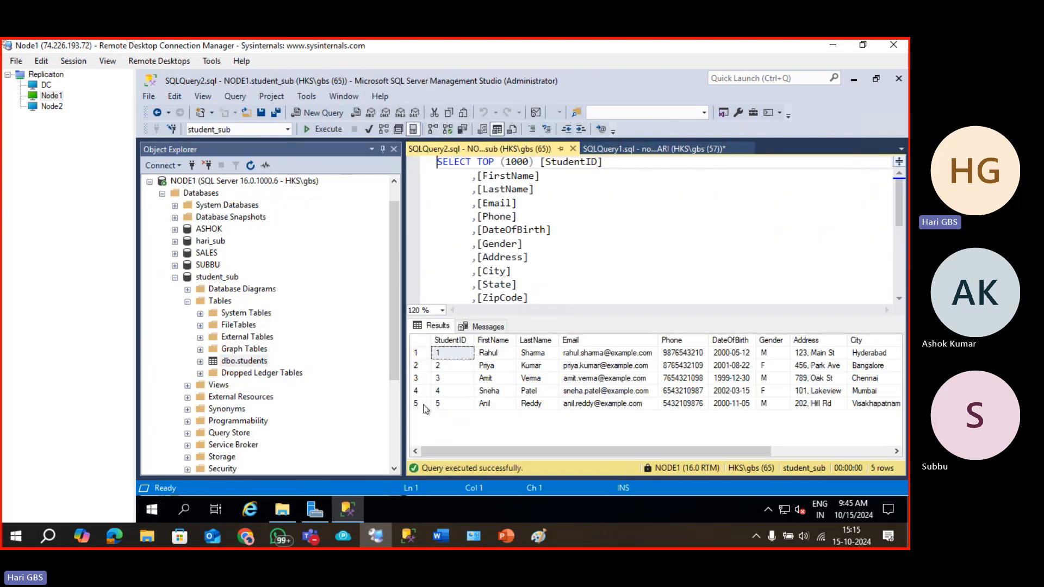
left_click(422, 405)
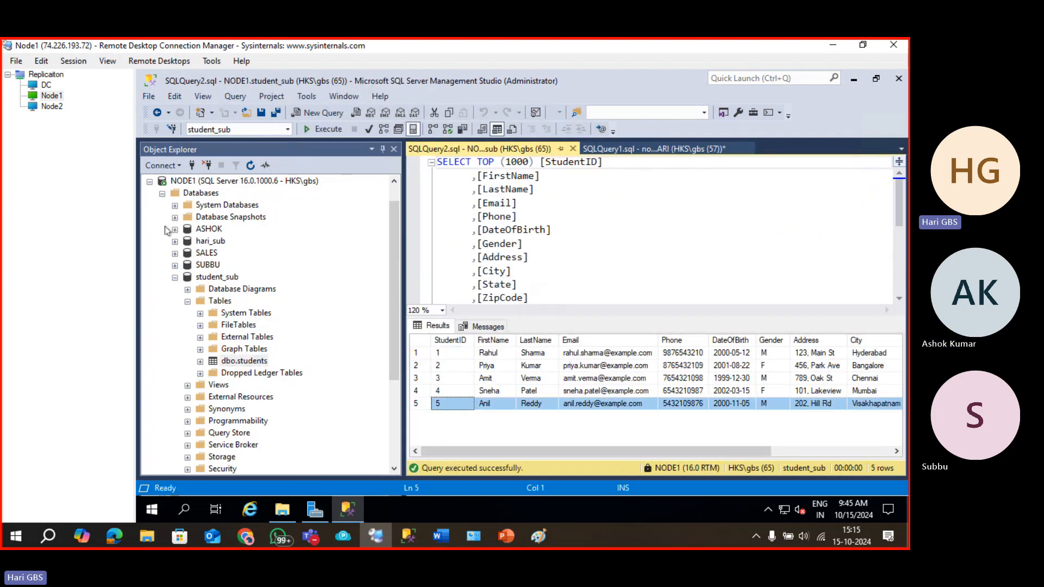
Collapse NODE1's Databases node and switch selection between the node2 and NODE1 servers.
left_click(163, 194)
left_click(185, 182)
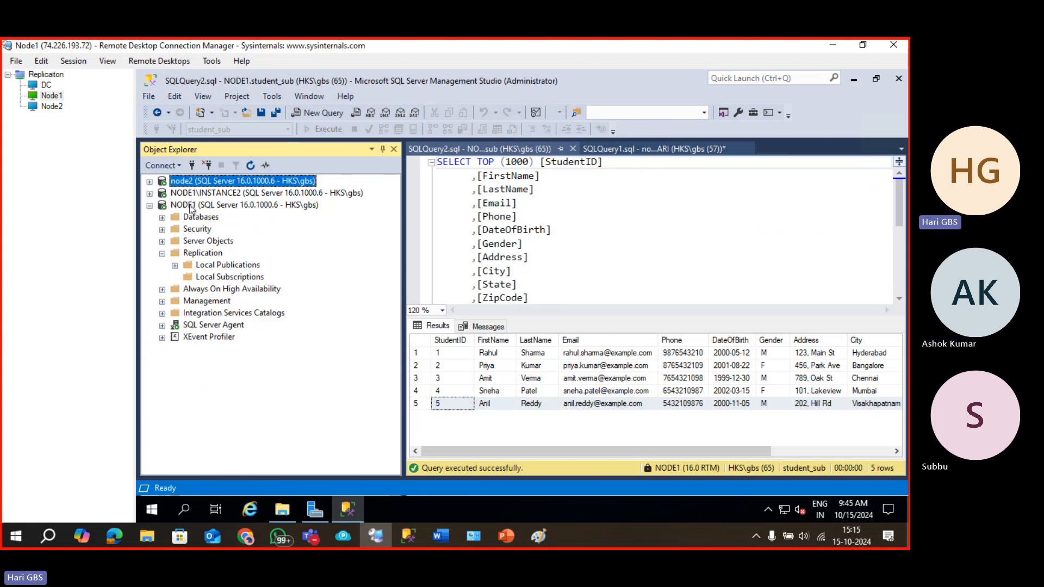
left_click(191, 206)
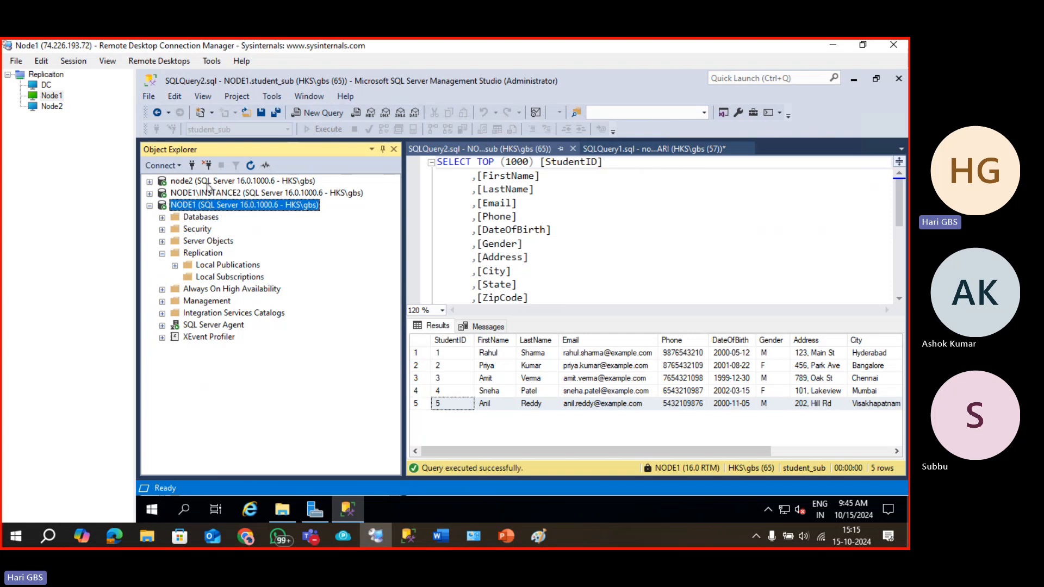
left_click(208, 183)
left_click(205, 206)
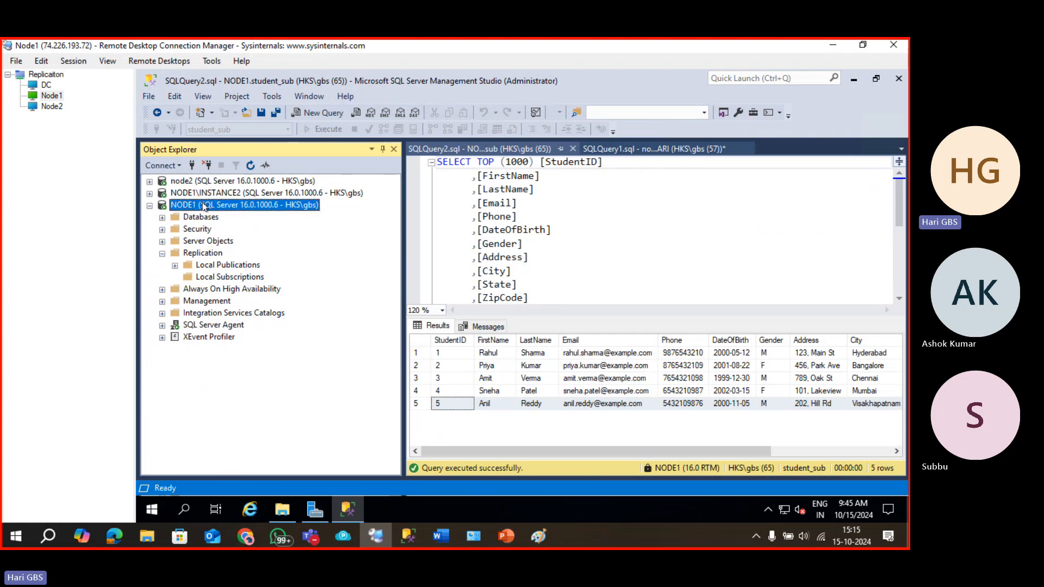
left_click(505, 544)
List NODE1's SQL Server Agent jobs and widen Object Explorer to show full job names.
left_click(162, 327)
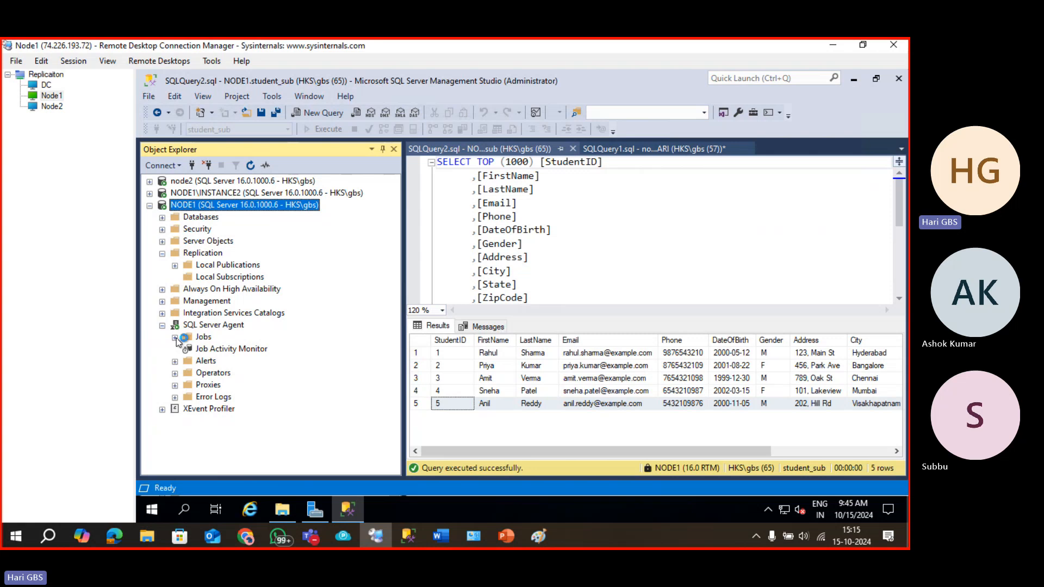
left_click(174, 337)
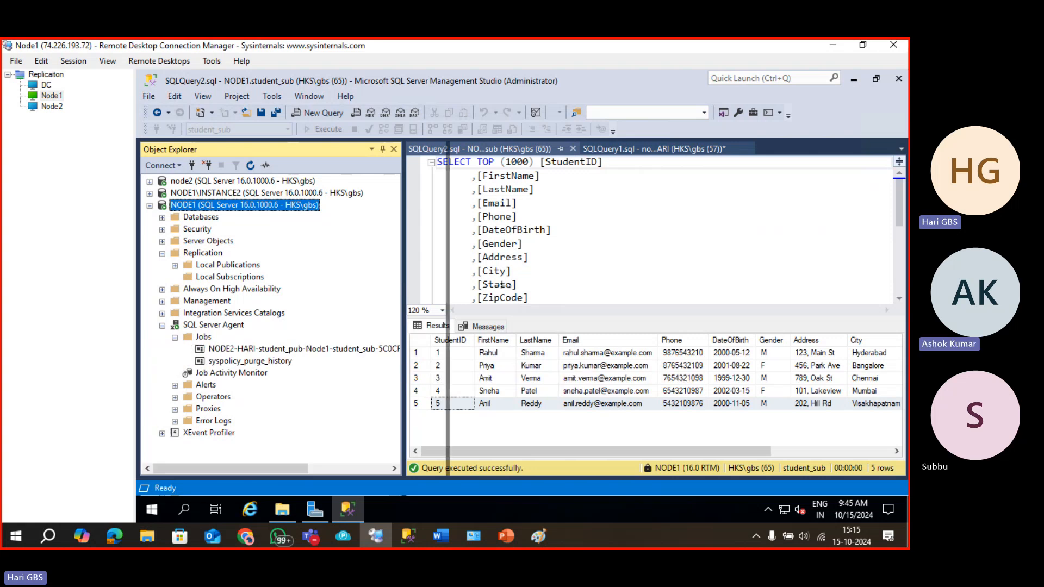
left_click_drag(406, 334, 525, 334)
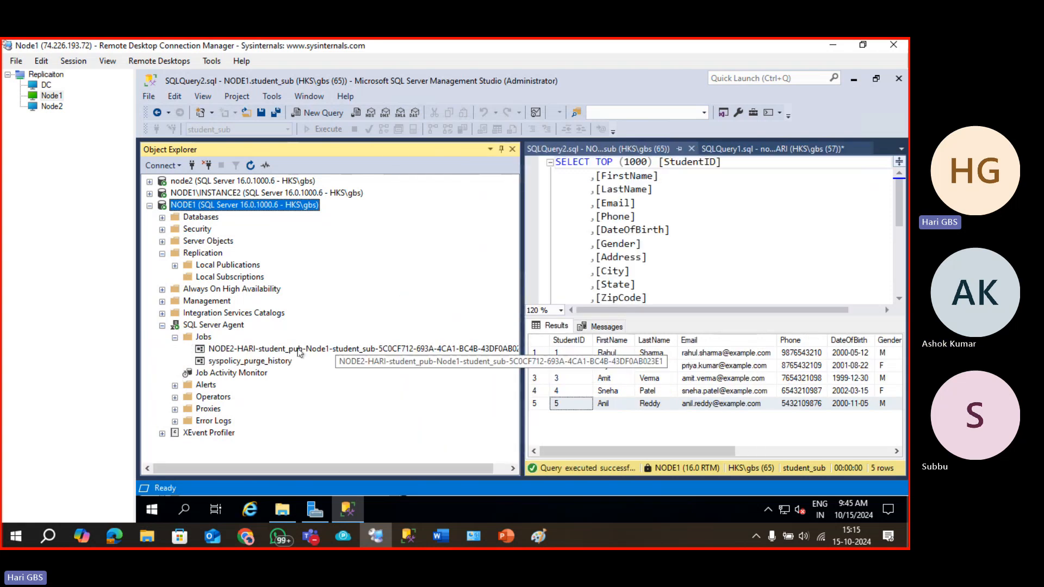
left_click(297, 352)
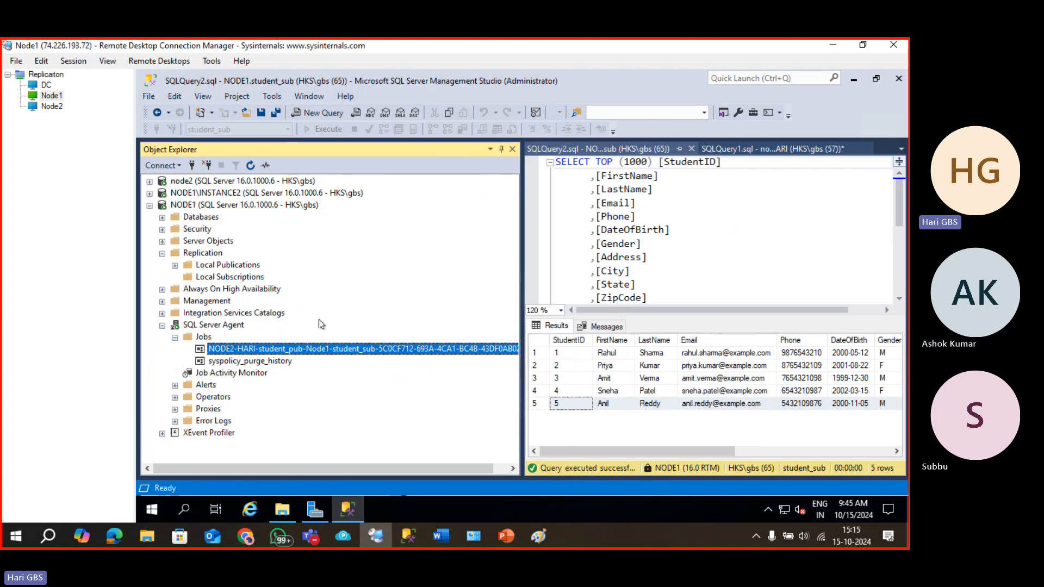
Select NODE1's NODE2-HARI-student_pub-Node1-student_sub pull-subscription job under SQL Server Agent.
left_click(150, 183)
left_click(150, 183)
left_click(149, 206)
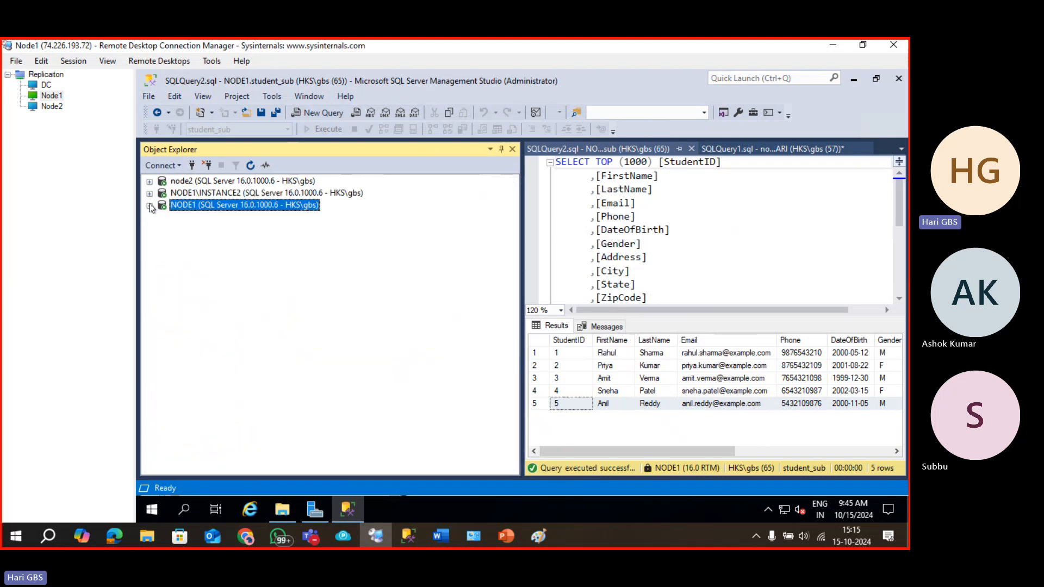
left_click(150, 206)
left_click(196, 329)
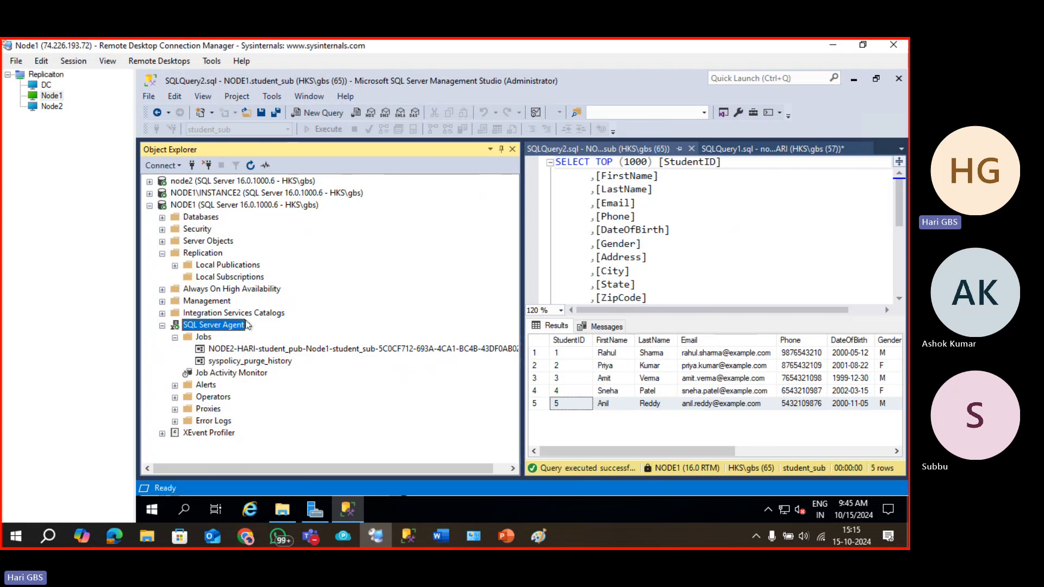
left_click(239, 350)
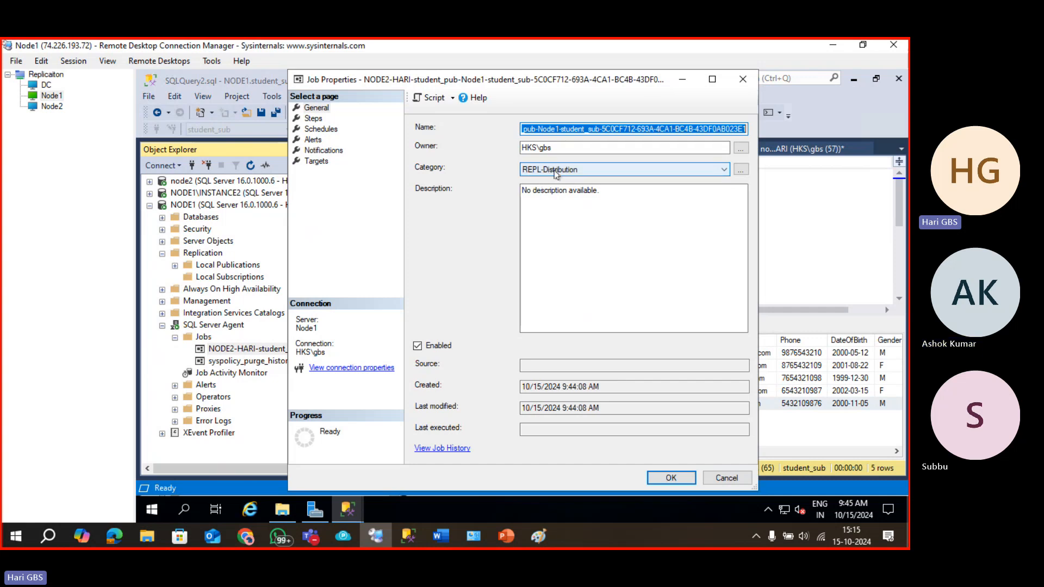
Review the pull job's single Run agent step, auto-start schedule and alerts, then close Job Properties.
left_click(319, 119)
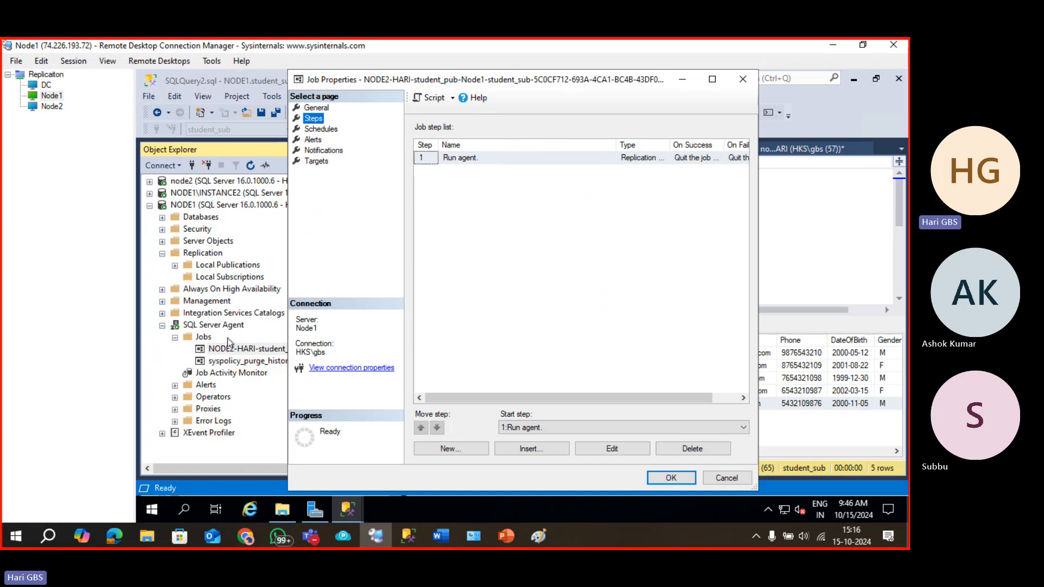
left_click(321, 129)
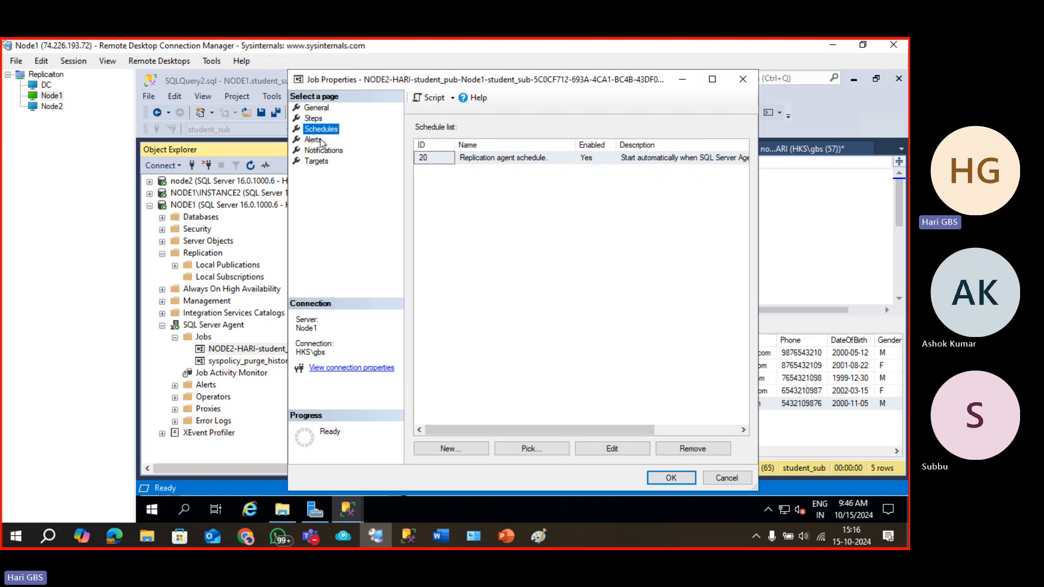
left_click(318, 141)
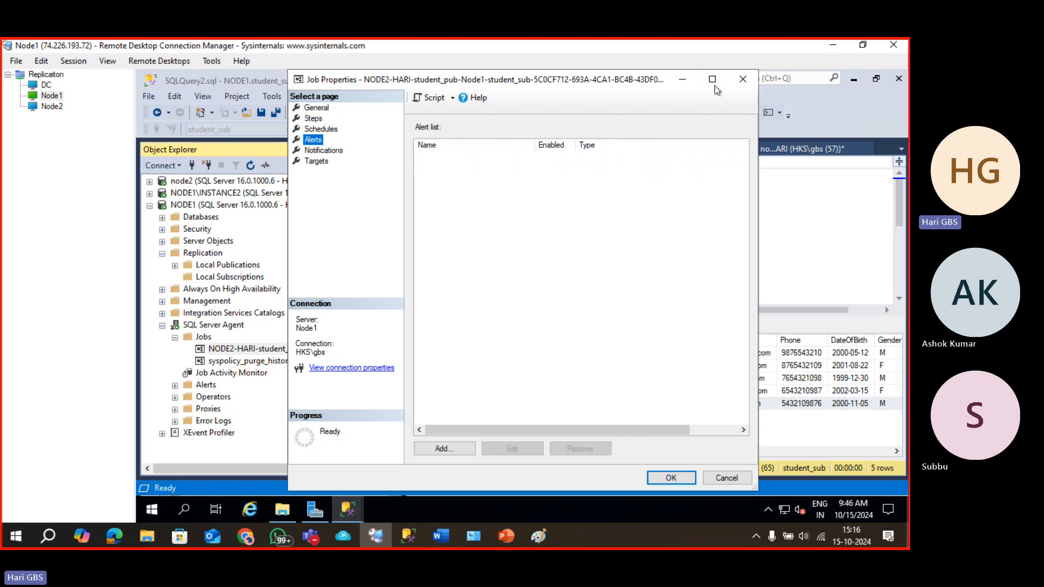
left_click(742, 80)
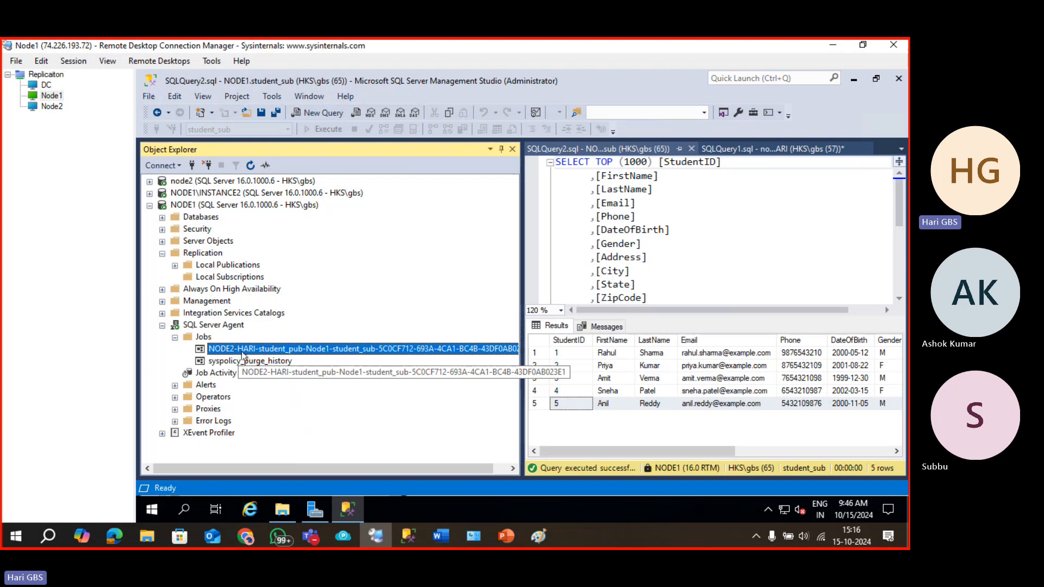
List node2's SQL Server Agent jobs, including syspolicy_purge_history.
left_click(149, 181)
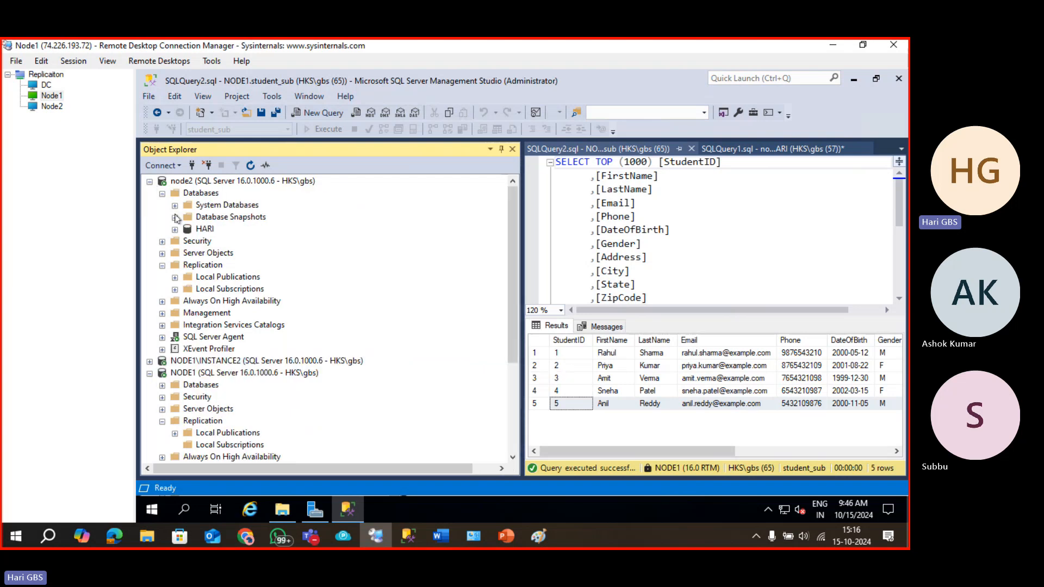
left_click(162, 338)
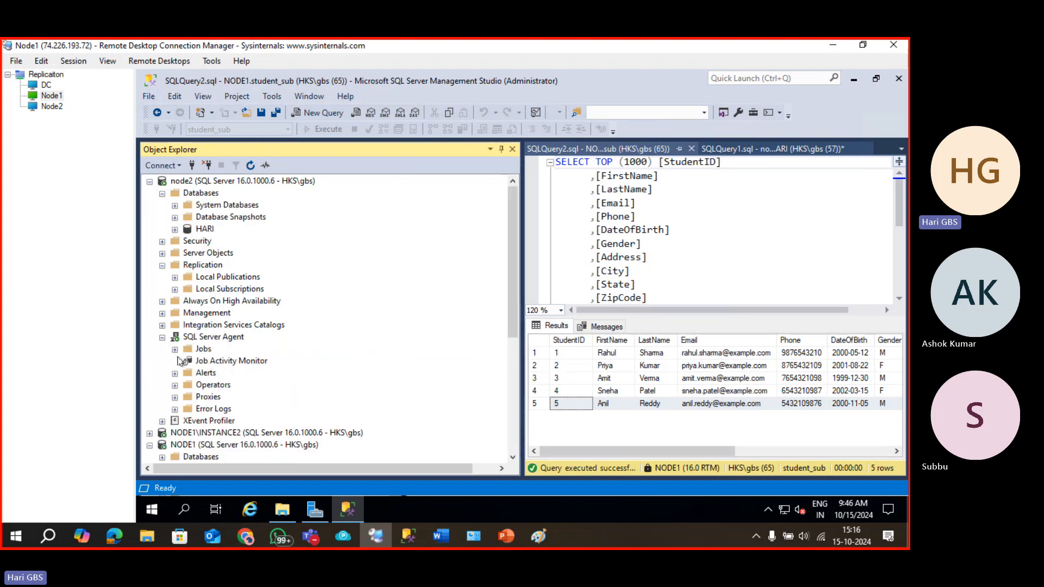
left_click(175, 350)
left_click(250, 373)
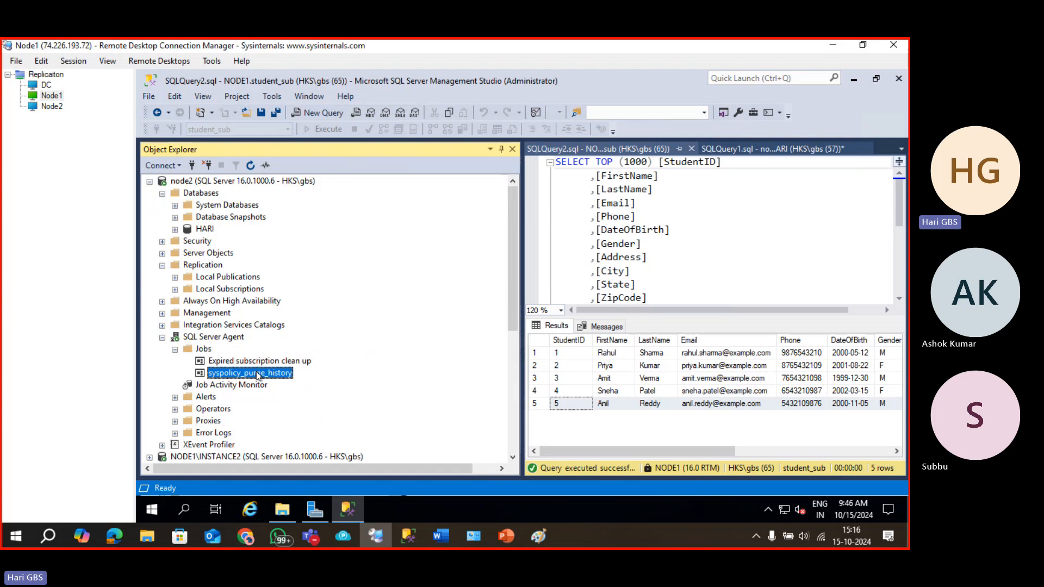
scroll(253, 374, "down", 4)
List the NODE1\INSTANCE2 distributor's agent jobs and widen Object Explorer to read long names.
left_click(150, 313)
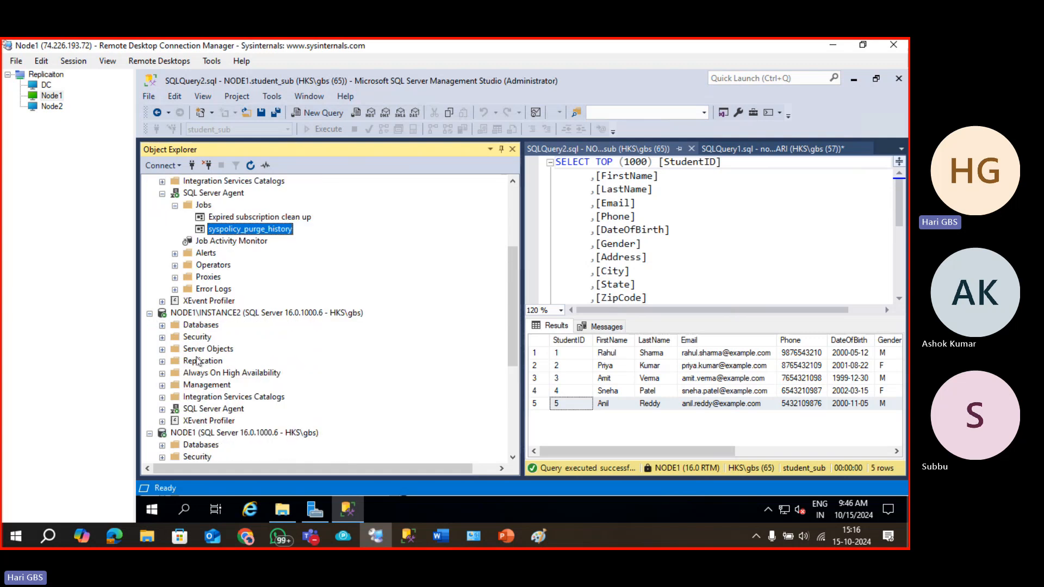
scroll(196, 359, "down", 4)
left_click(162, 266)
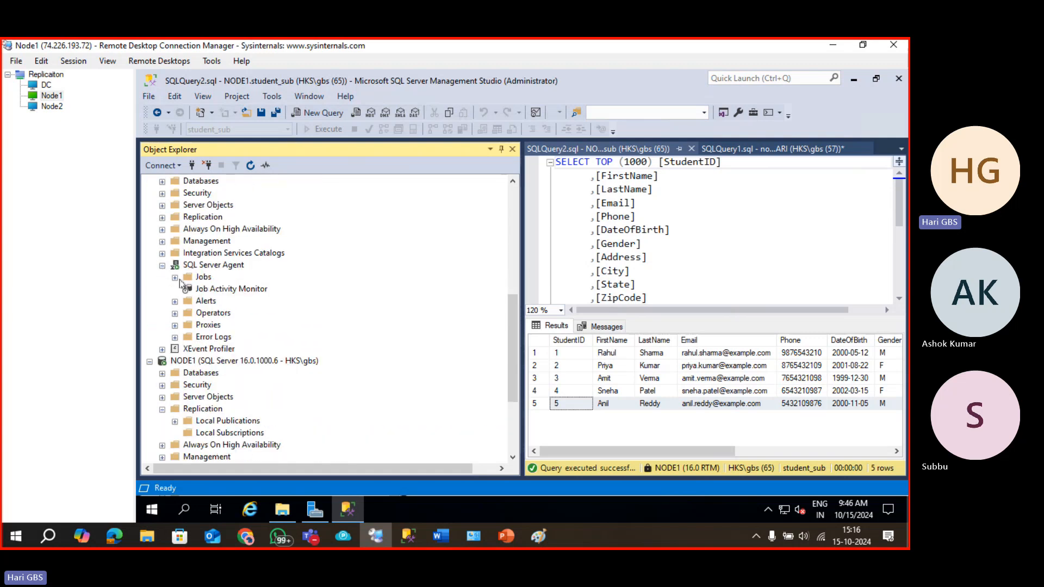
left_click(175, 277)
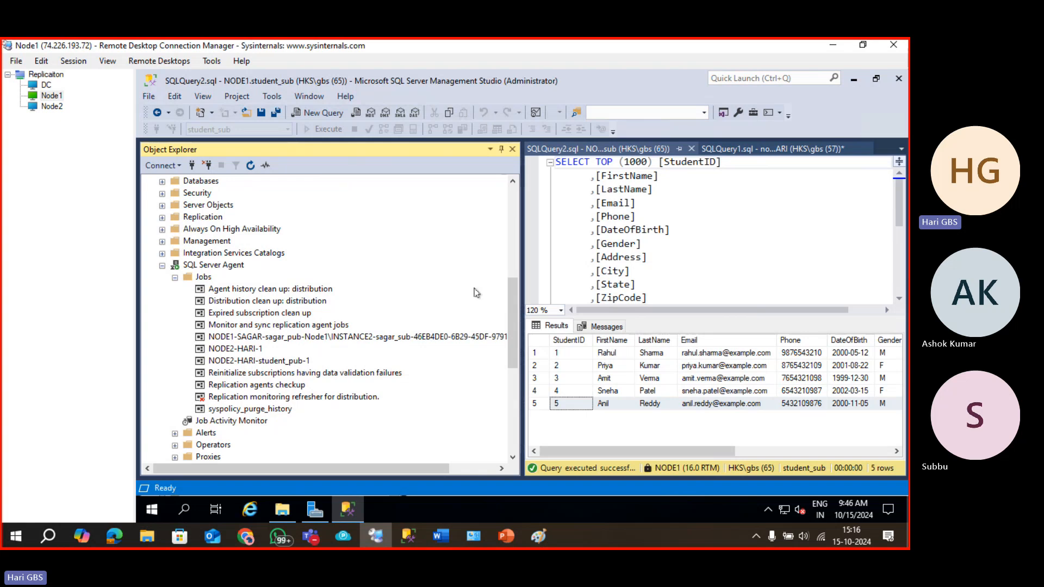
left_click_drag(520, 265, 680, 305)
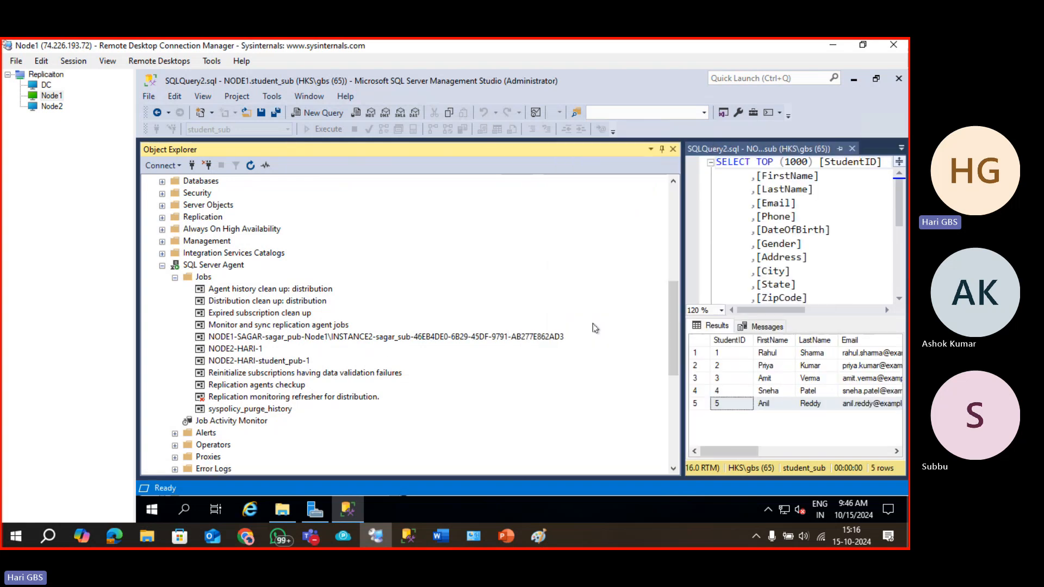
Inspect and close properties of the NODE2-HARI-student_pub-1 REPL-Snapshot job.
left_click(305, 339)
left_click(245, 351)
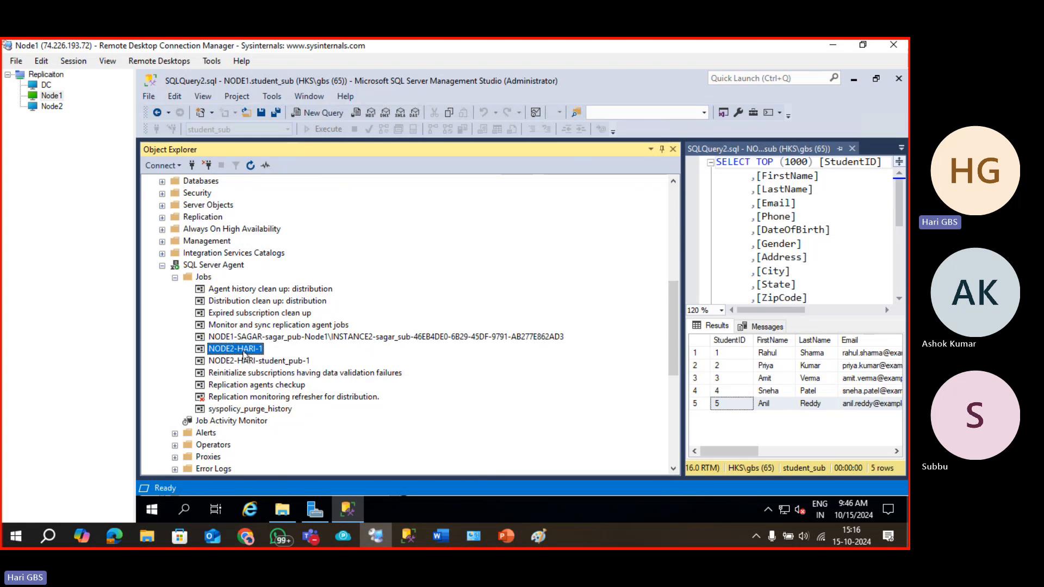
left_click(241, 361)
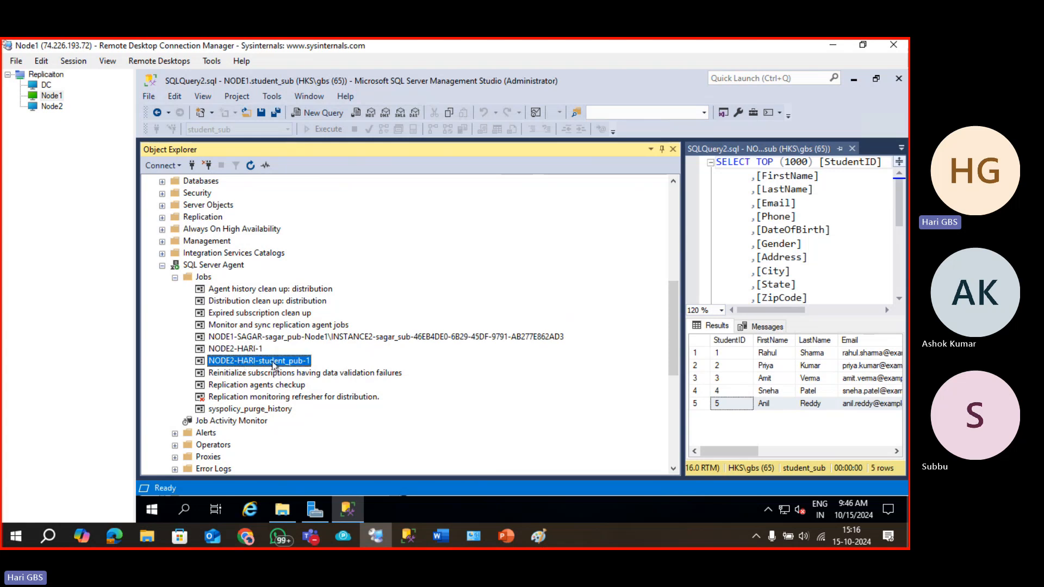
double_click(274, 363)
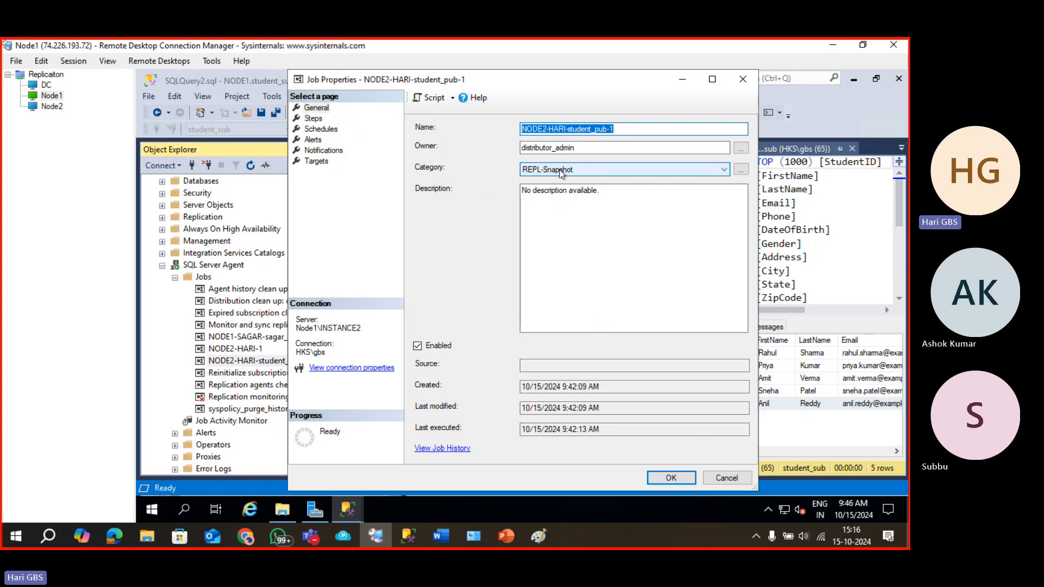
left_click(743, 80)
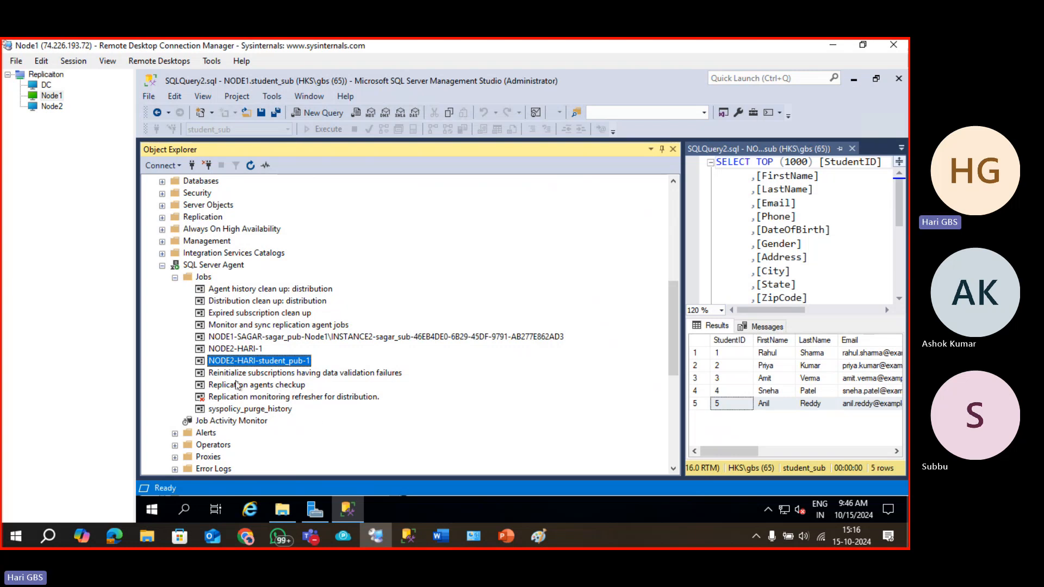
Collapse the distributor's SQL Server Agent, select NODE1's student_pub job, and bring up PowerPoint.
left_click(238, 336)
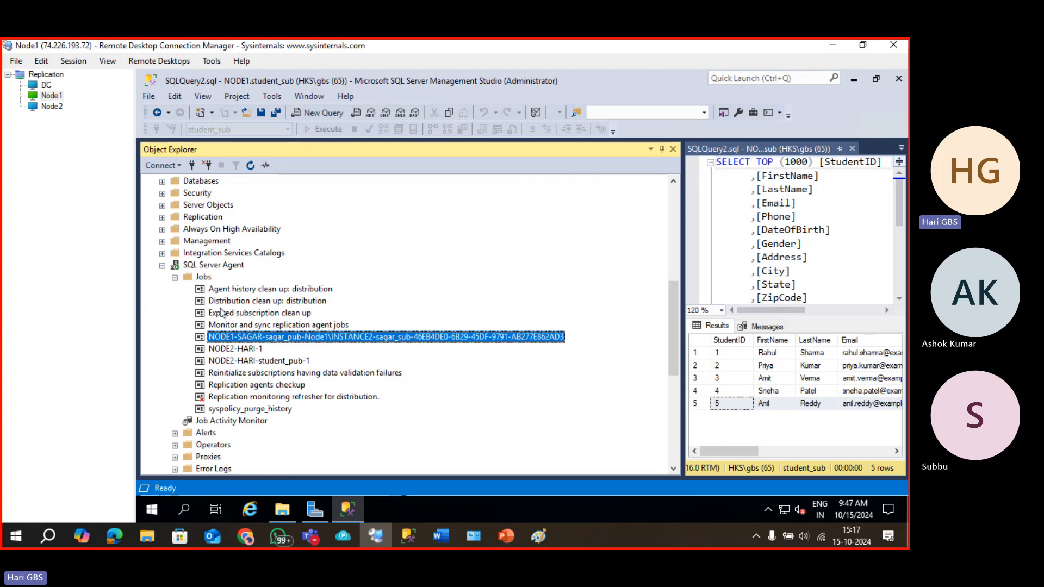
left_click(162, 266)
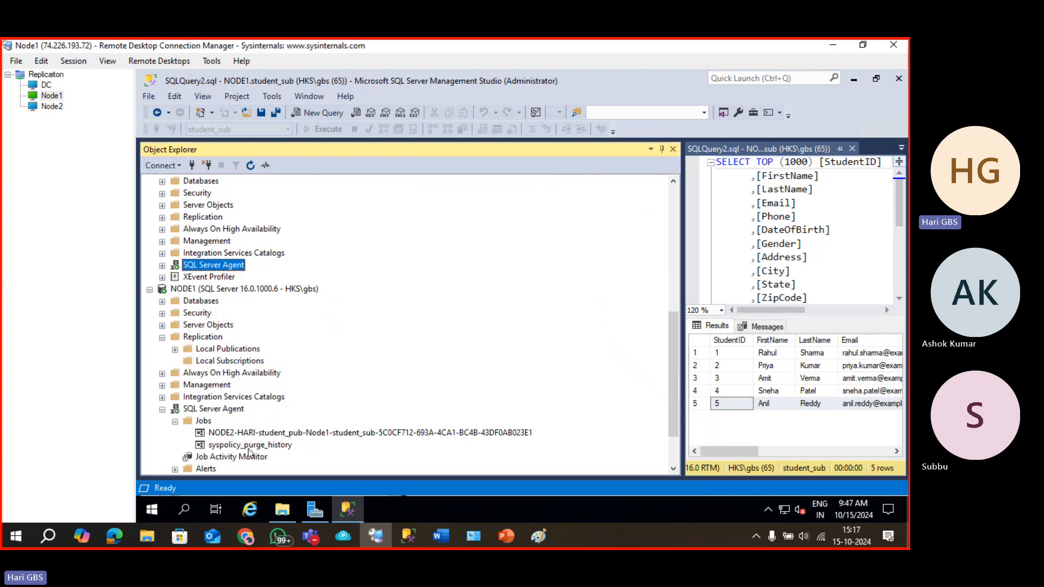
scroll(251, 453, "down", 2)
left_click(250, 375)
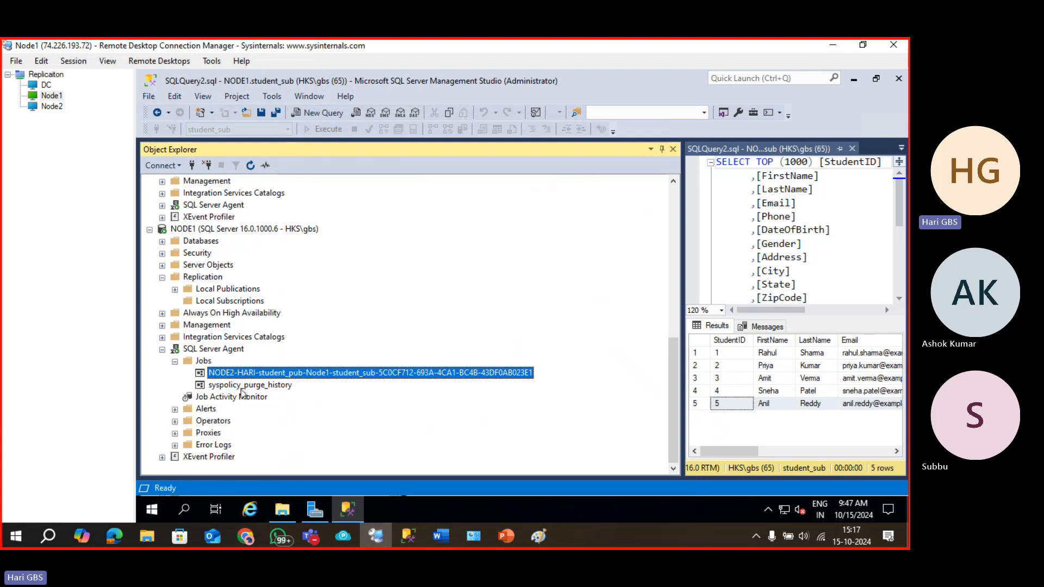
left_click(505, 537)
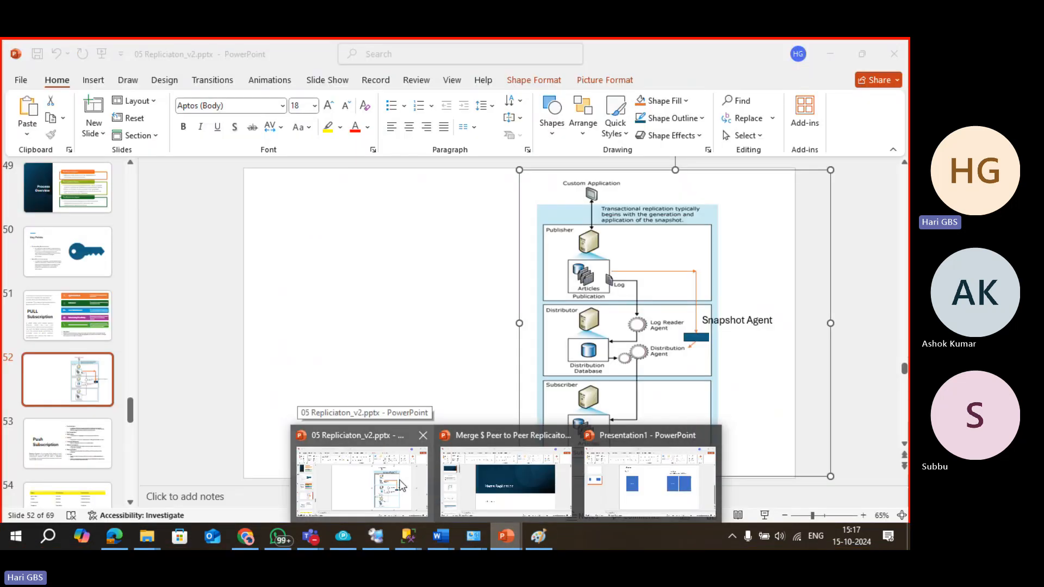
Show slide 65 of 05 Repliciaton_v2.pptx on data not delivered to Subscribers.
left_click(402, 484)
scroll(87, 452, "down", 1)
scroll(86, 449, "down", 10)
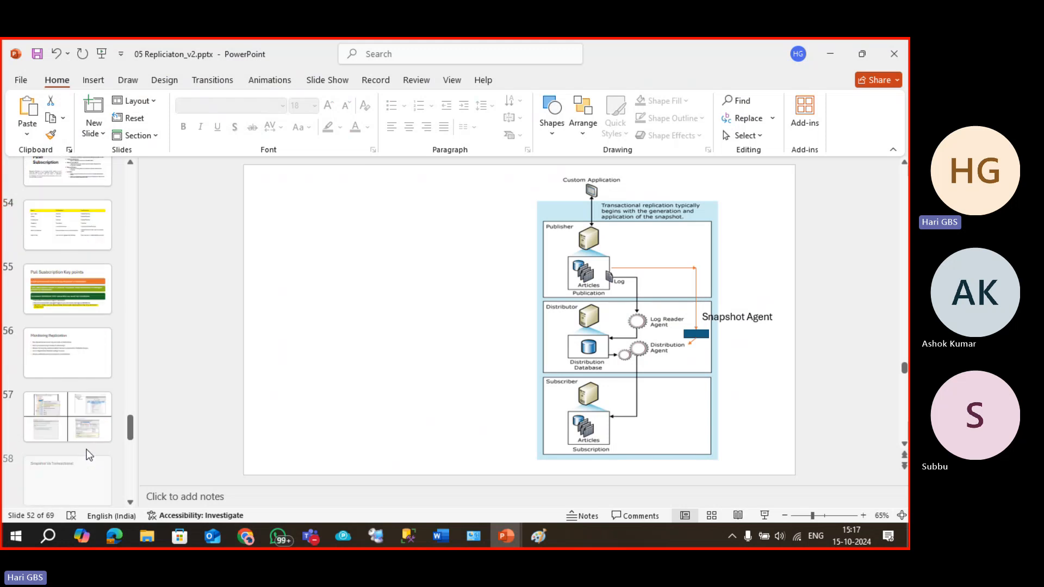
scroll(87, 452, "down", 1)
left_click(75, 349)
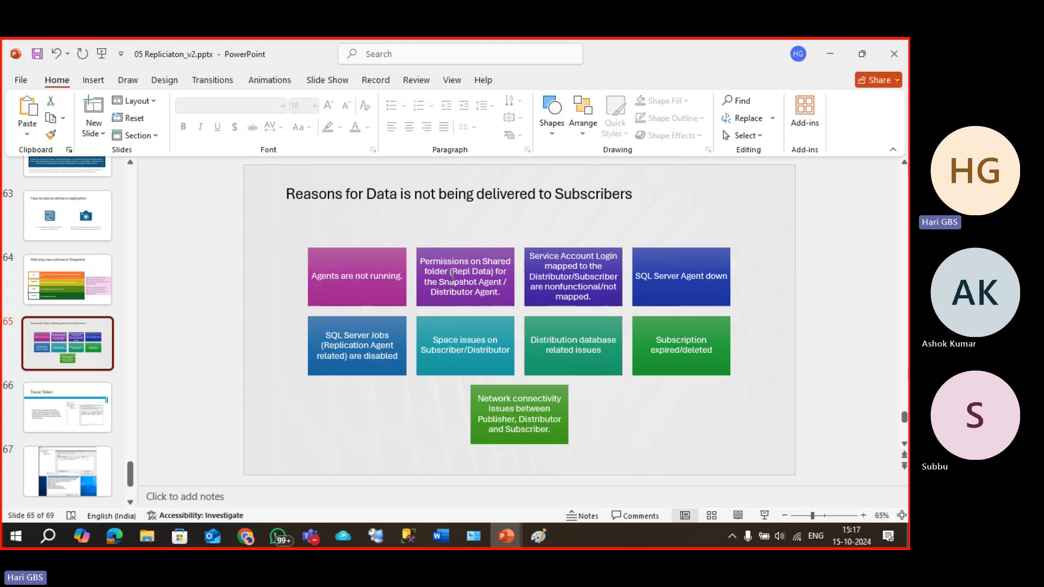
left_click(452, 277)
left_click_drag(452, 271, 491, 271)
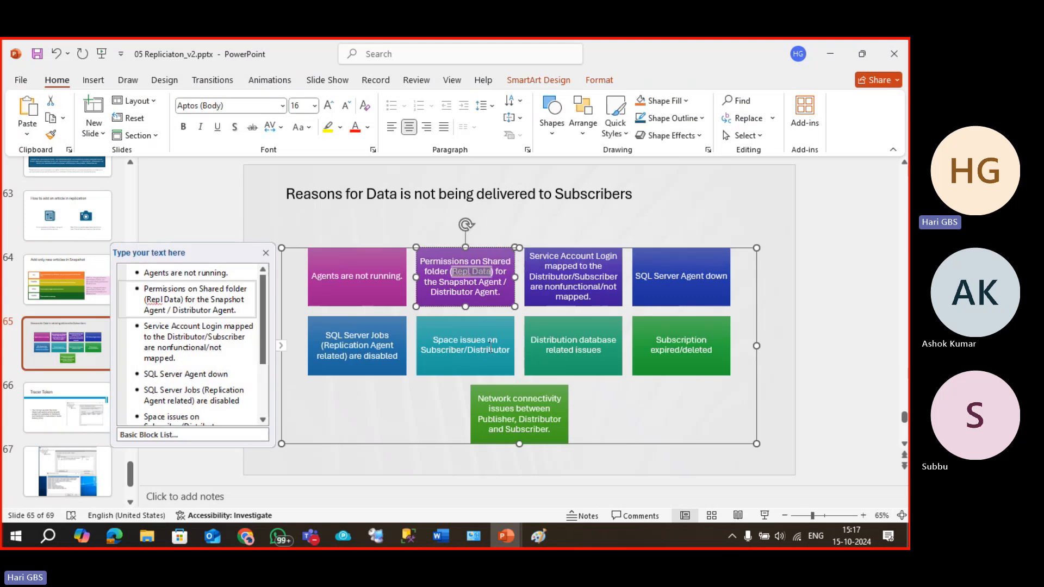
left_click(499, 297)
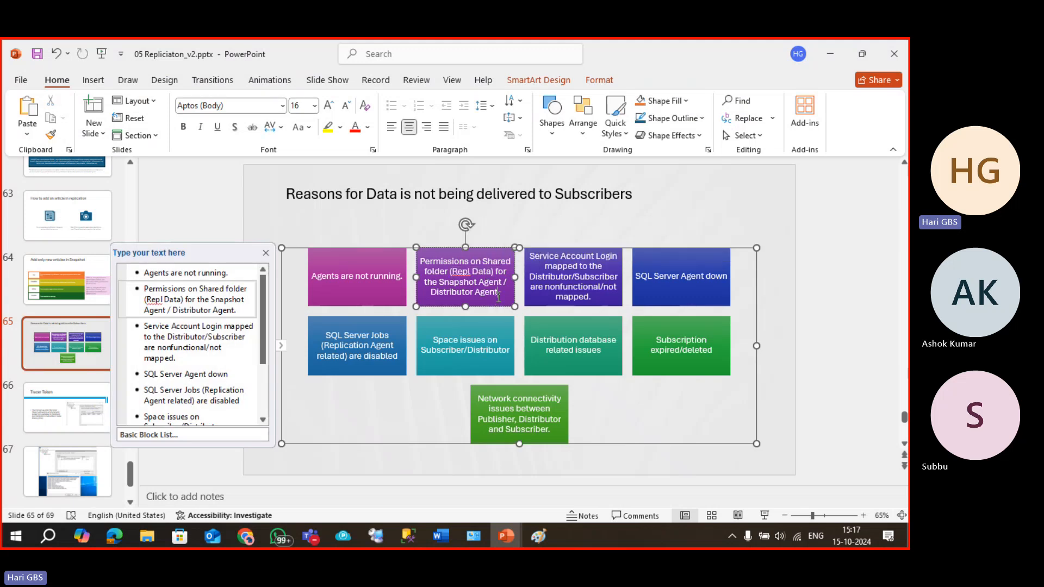
left_click(566, 277)
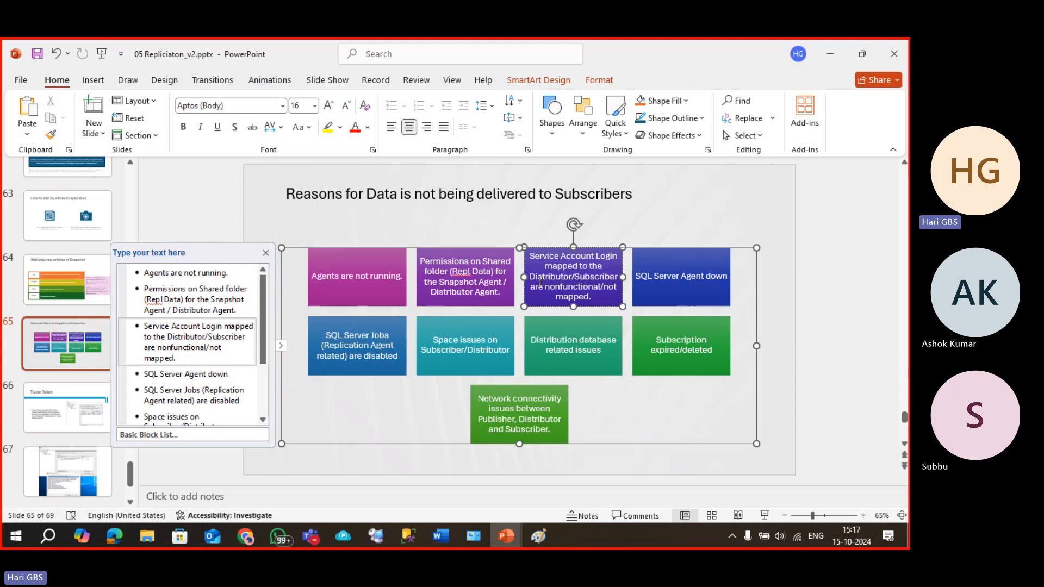
left_click_drag(540, 281, 624, 283)
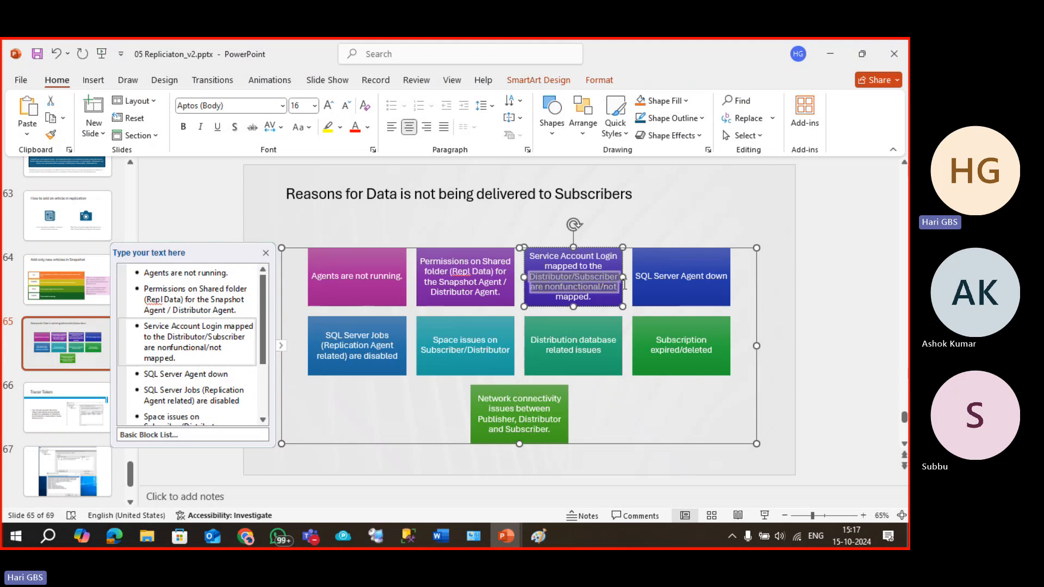
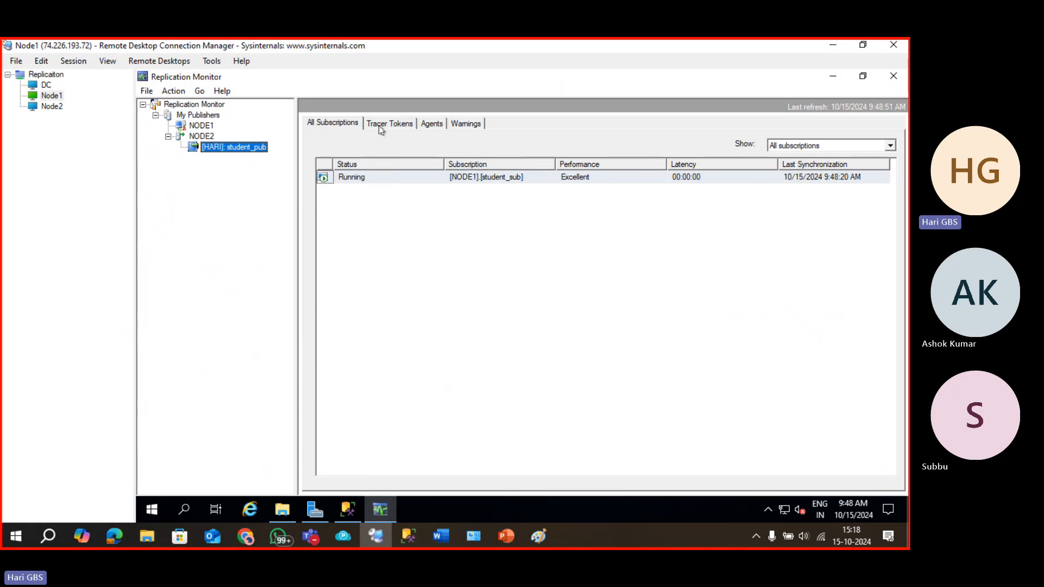
Insert a tracer token for student_pub, measuring 00:00:02, 00:00:03 and 00:00:05 total latency.
left_click(384, 125)
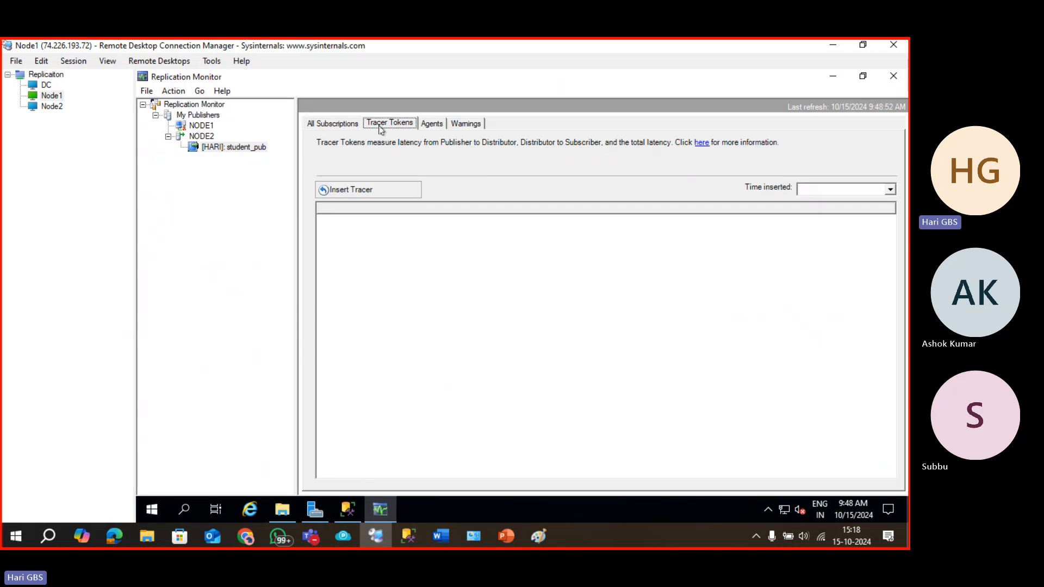
left_click(352, 191)
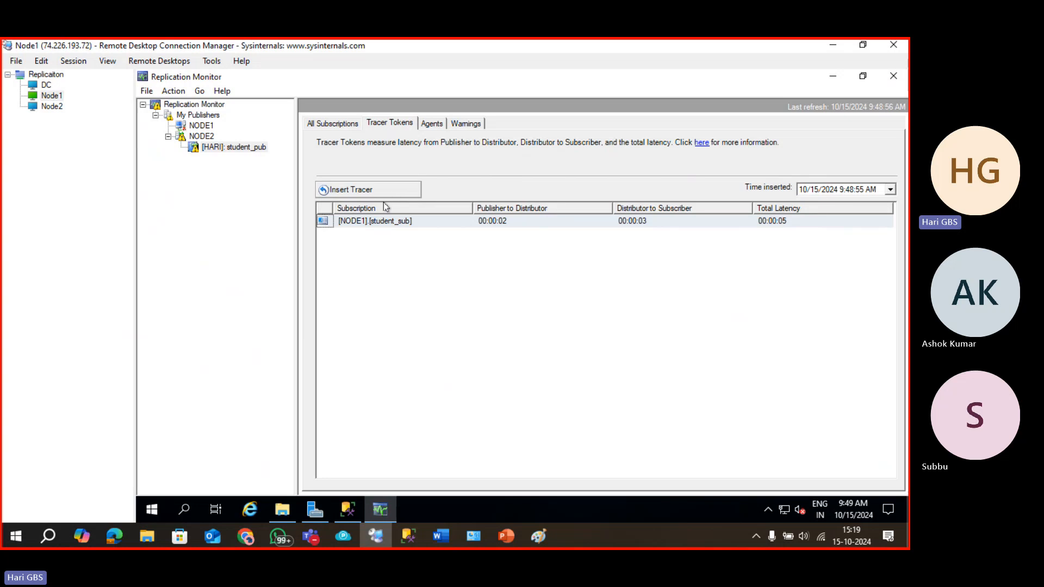
Compare student_pub's Snapshot Agent and Log Reader Agent on the Agents tab.
left_click(436, 124)
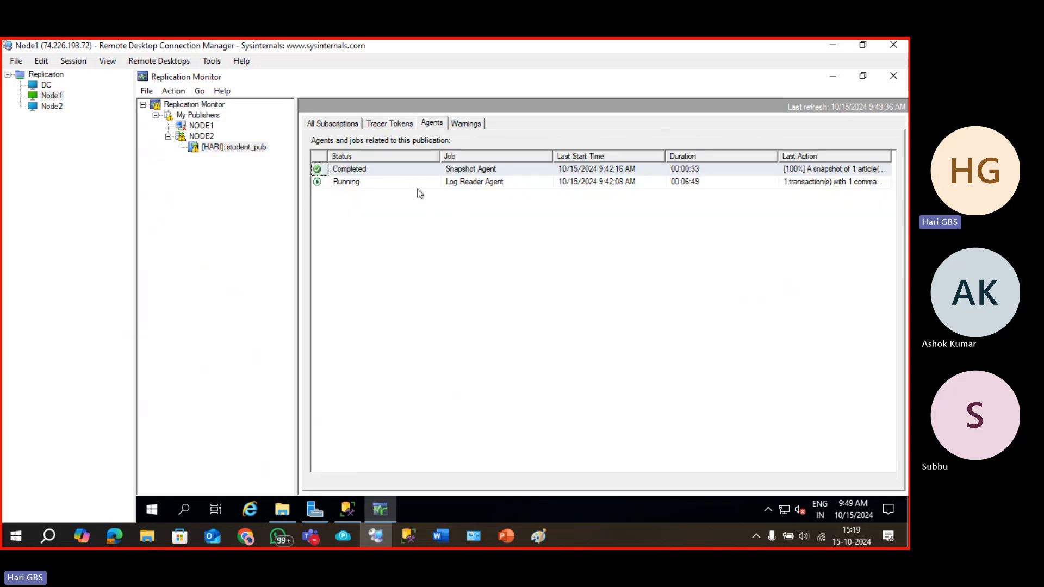
left_click(420, 191)
left_click(486, 184)
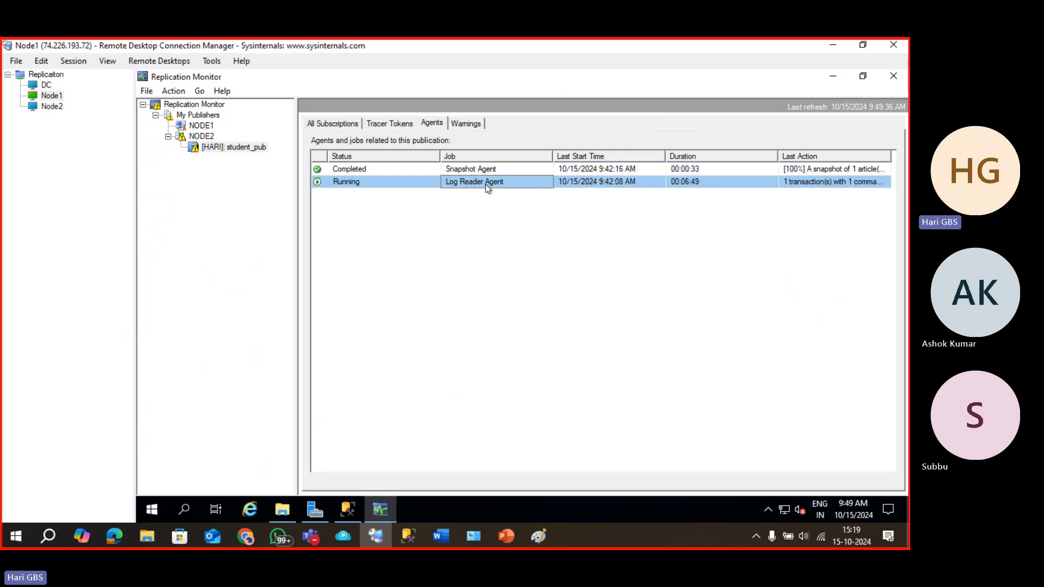
left_click(485, 174)
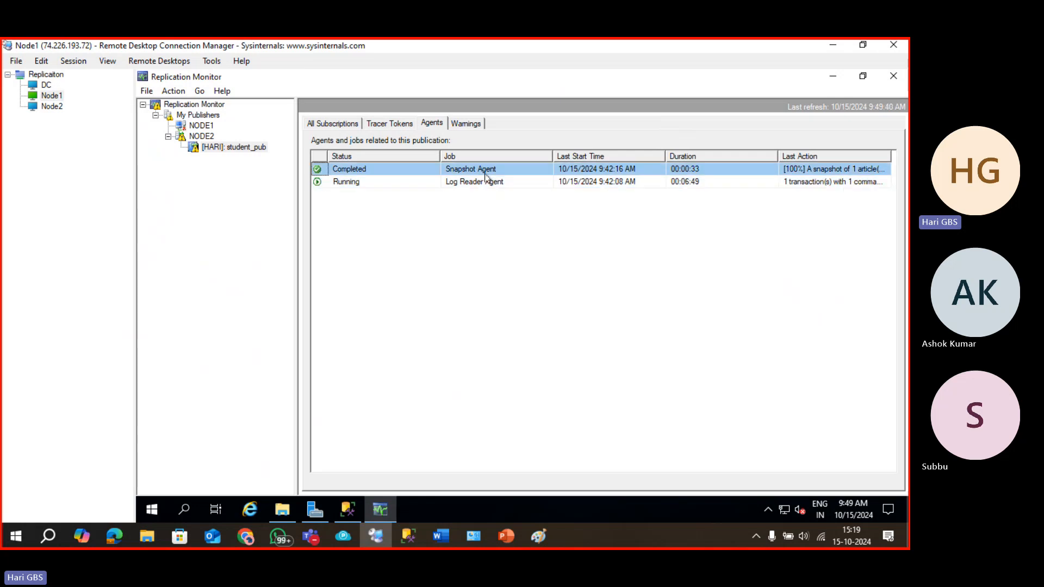
left_click(486, 173)
left_click(487, 184)
left_click(486, 174)
left_click(484, 185)
left_click(320, 169)
Expand NODE2, open the student_pub publication, and refresh the NODE2 publisher.
left_click(210, 138)
left_click(402, 164)
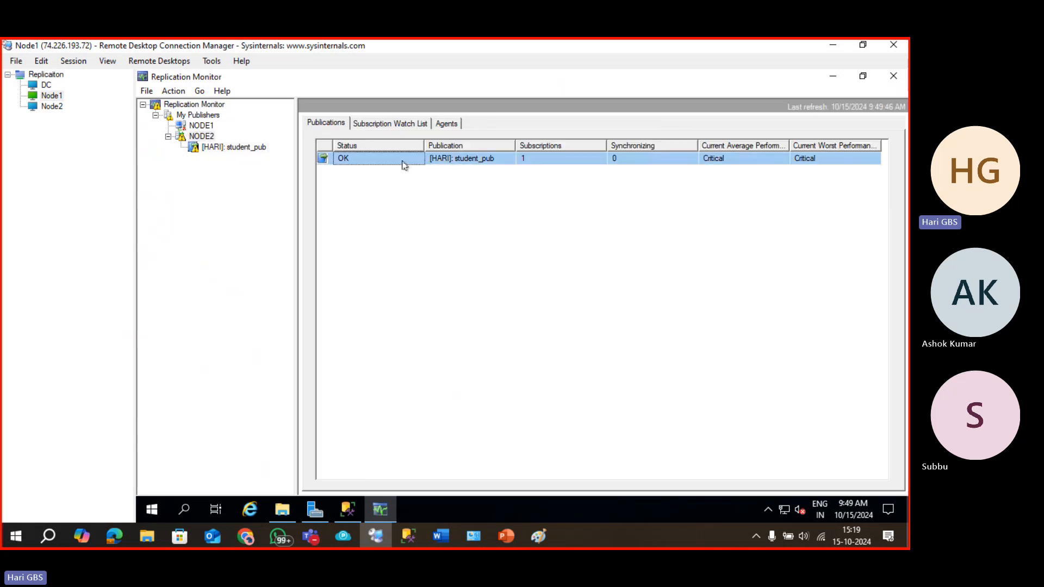
left_click(470, 160)
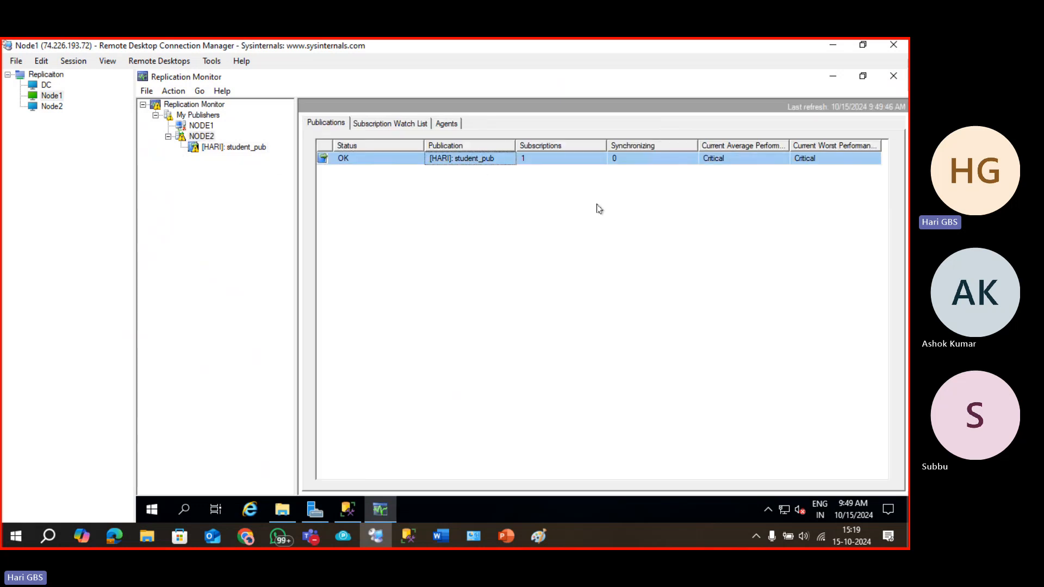
left_click(227, 148)
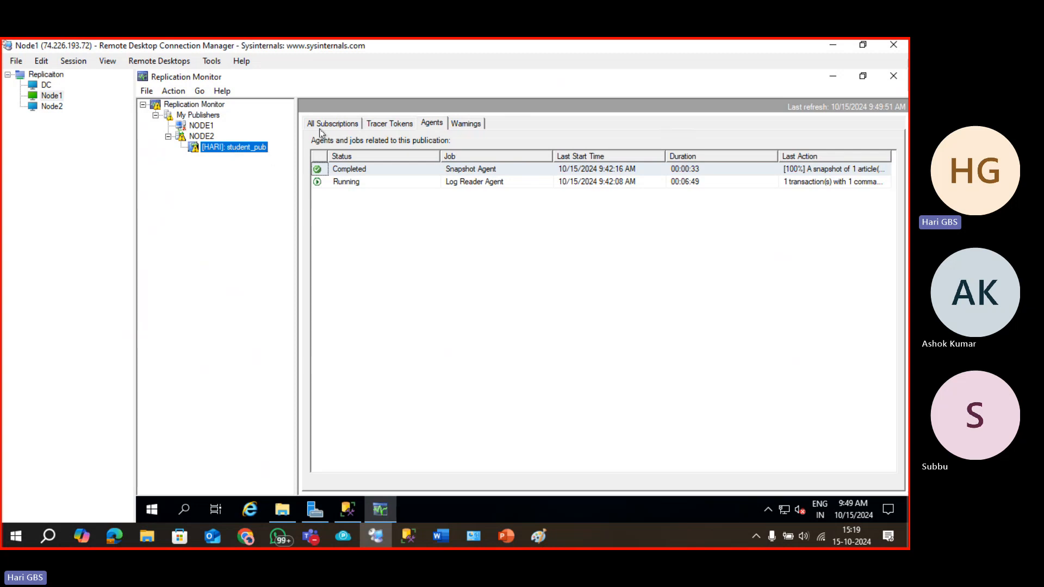
right_click(208, 137)
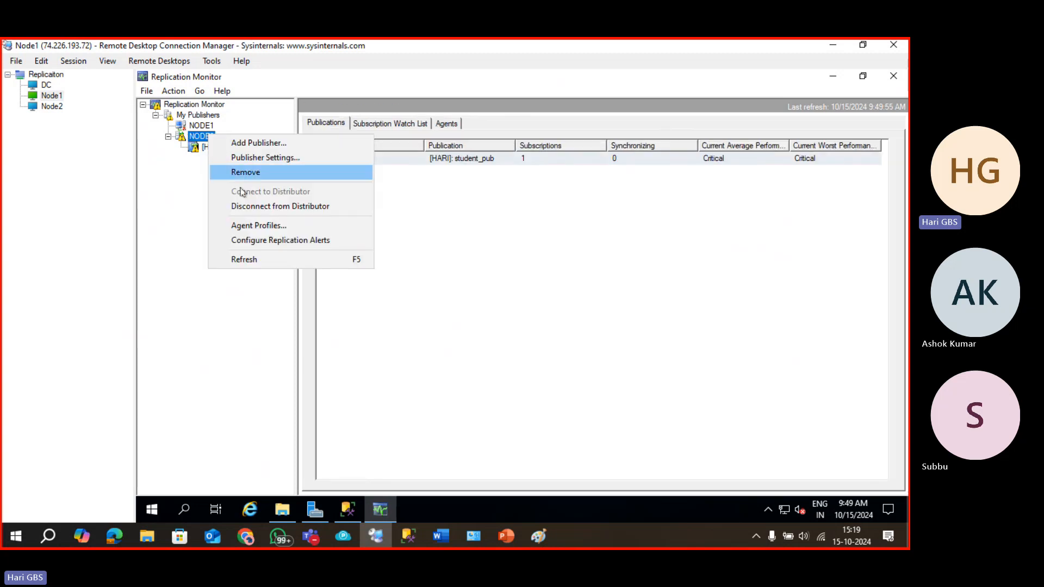
left_click(251, 259)
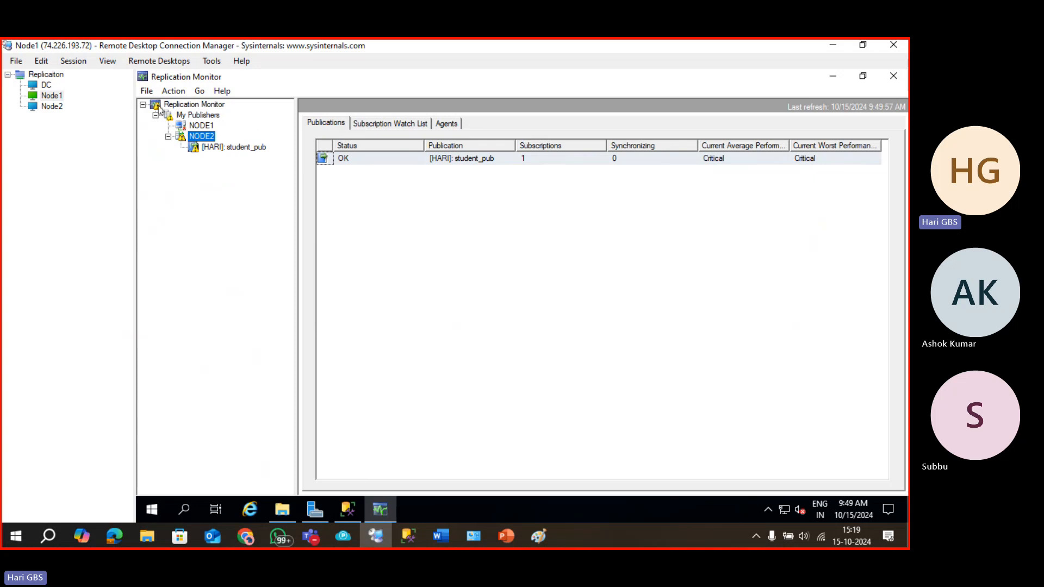
Return to student_pub's subscriptions, now showing Performance critical at 00:00:46 latency.
left_click(159, 107)
right_click(174, 105)
left_click(223, 248)
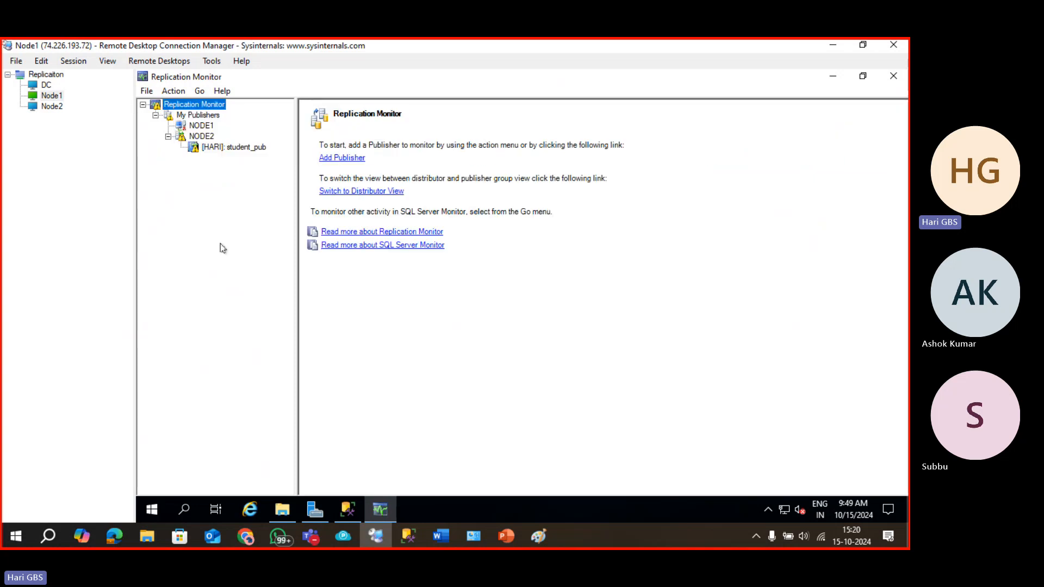
left_click(234, 147)
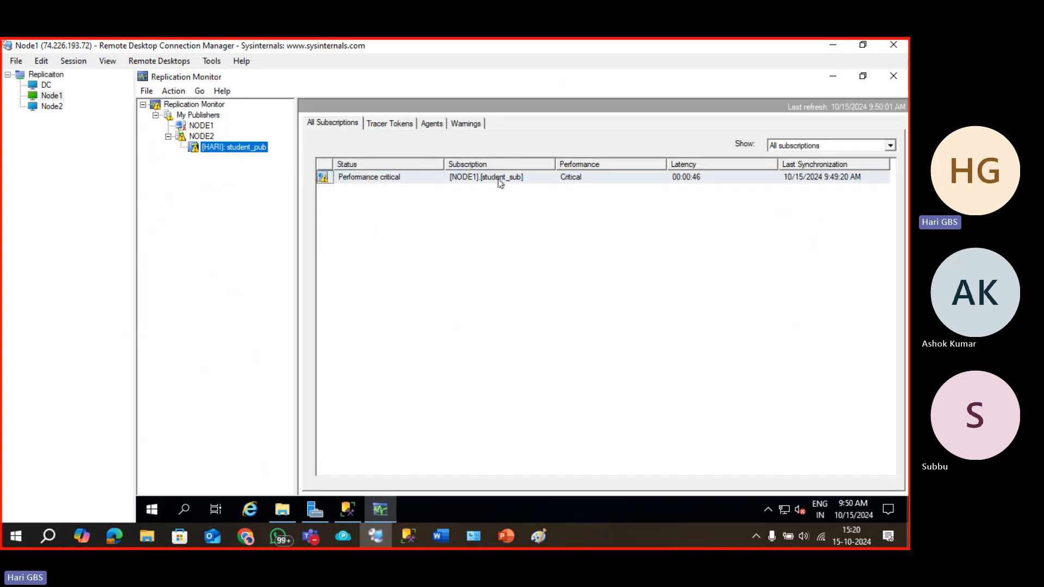
Open the student_sub subscription and view its log reader and distribution agent session histories.
double_click(384, 178)
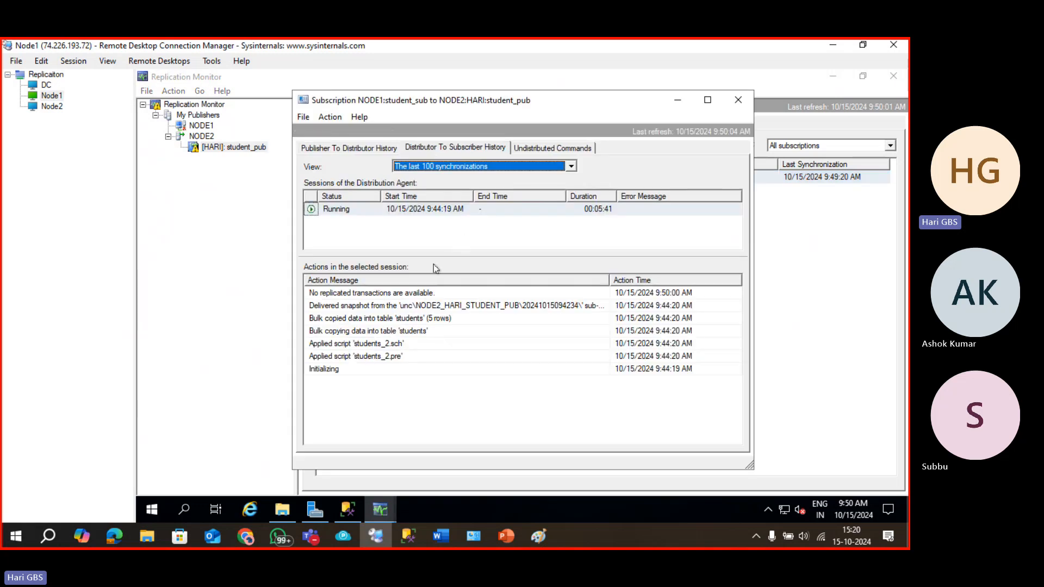
left_click(387, 212)
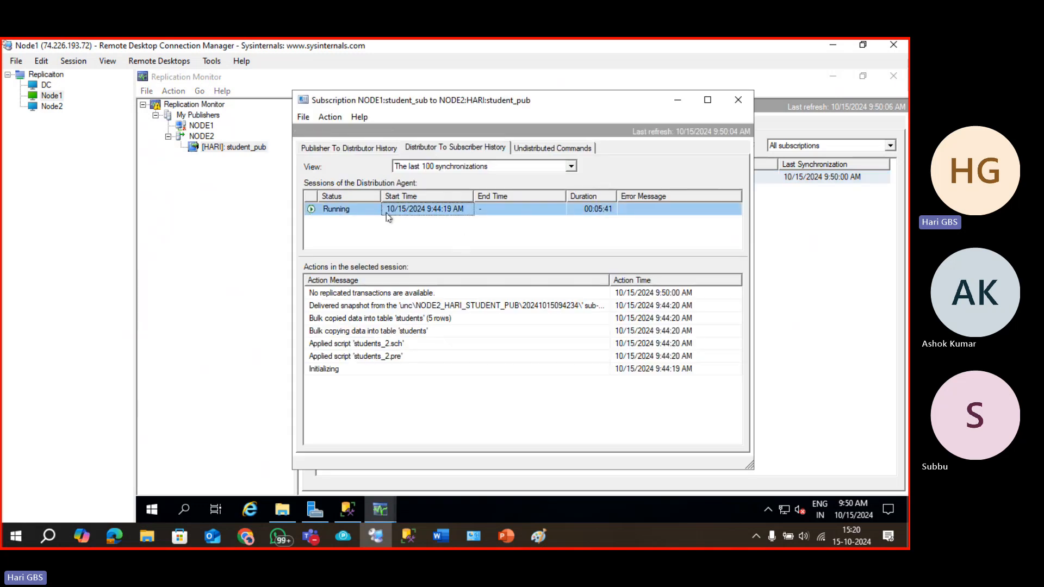
left_click(365, 148)
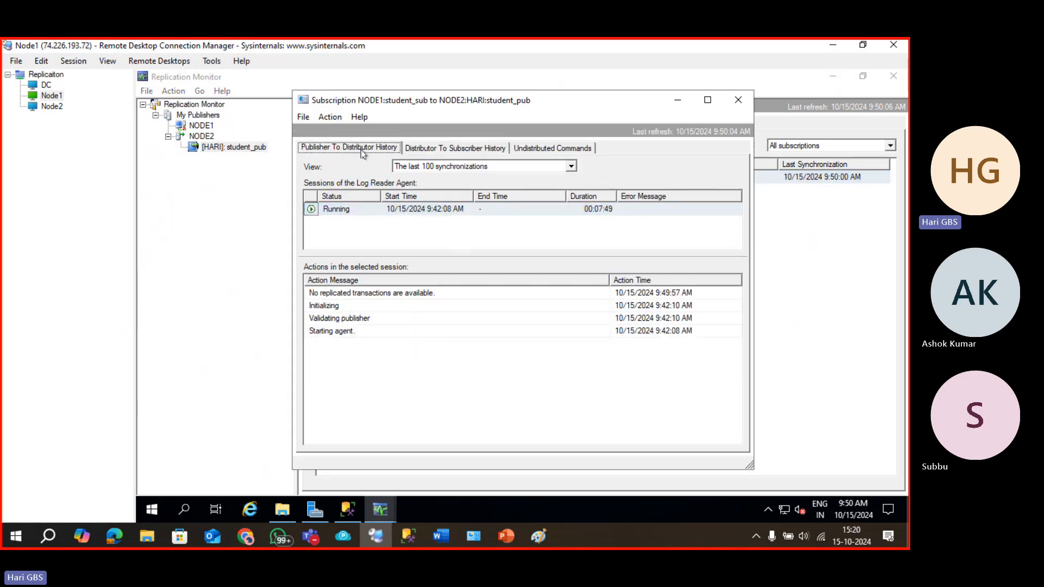
left_click(446, 150)
Highlight the count of commands waiting to be distributed to the subscriber.
left_click(518, 154)
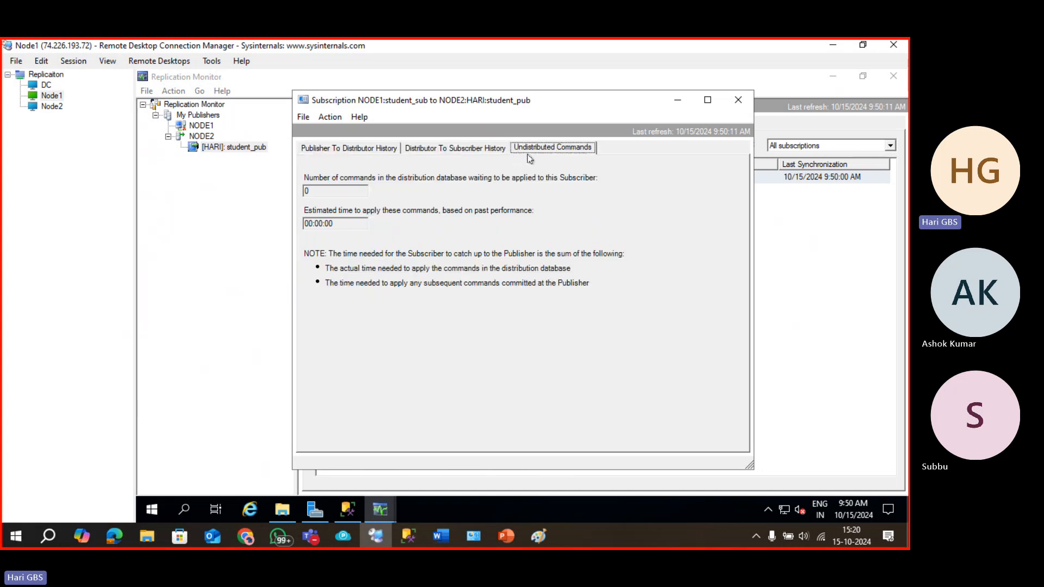
double_click(342, 191)
left_click(342, 194)
left_click_drag(332, 192, 294, 189)
left_click(312, 192)
left_click_drag(313, 191, 299, 191)
Revisit both agent history tabs, then close the subscription window.
left_click(422, 150)
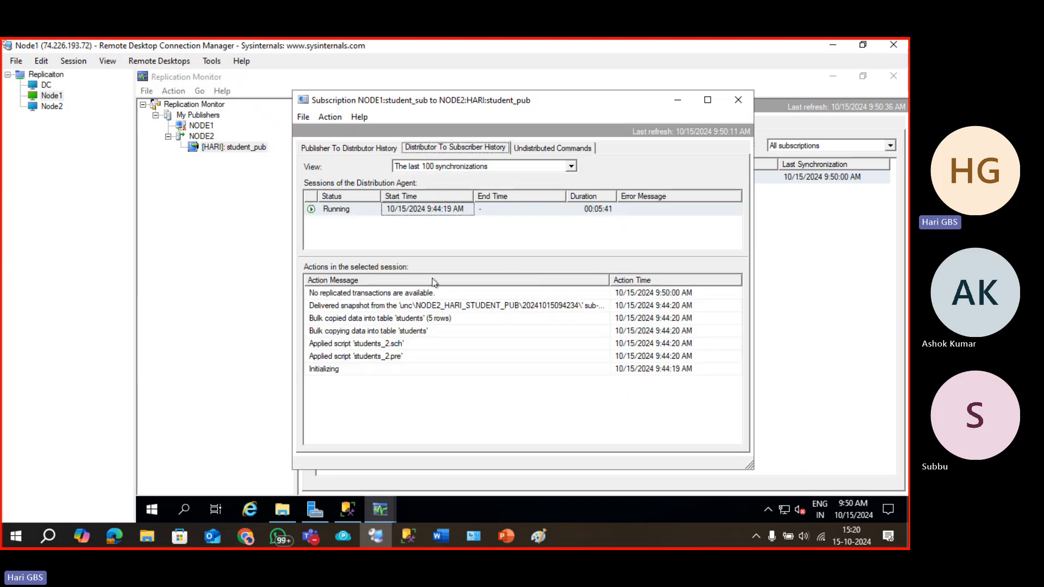
left_click(361, 148)
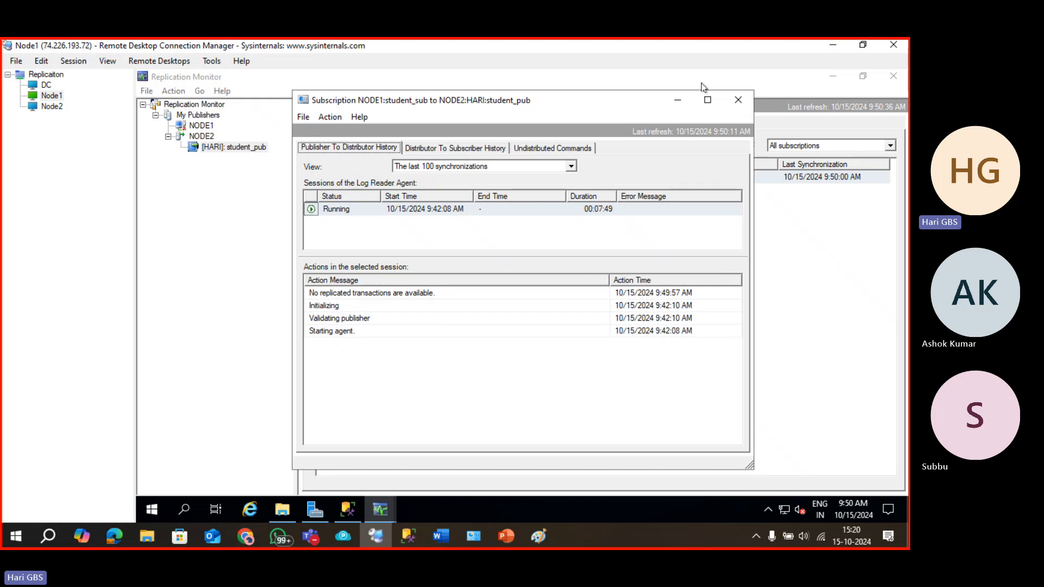
left_click(738, 100)
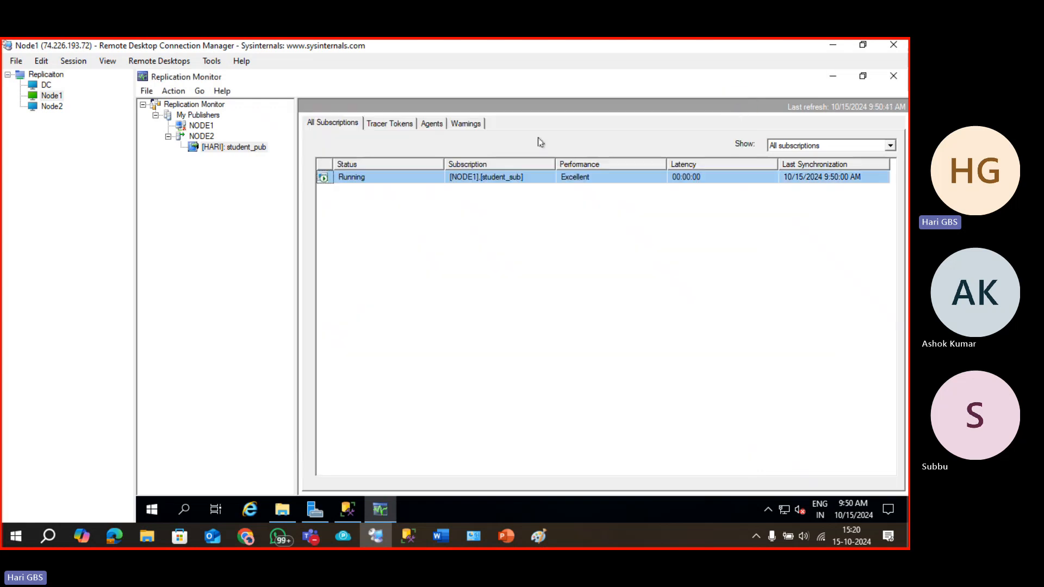
Tick the Alert box for the subscription-expiration and latency warnings, then open Configure Alerts.
left_click(403, 127)
left_click(431, 127)
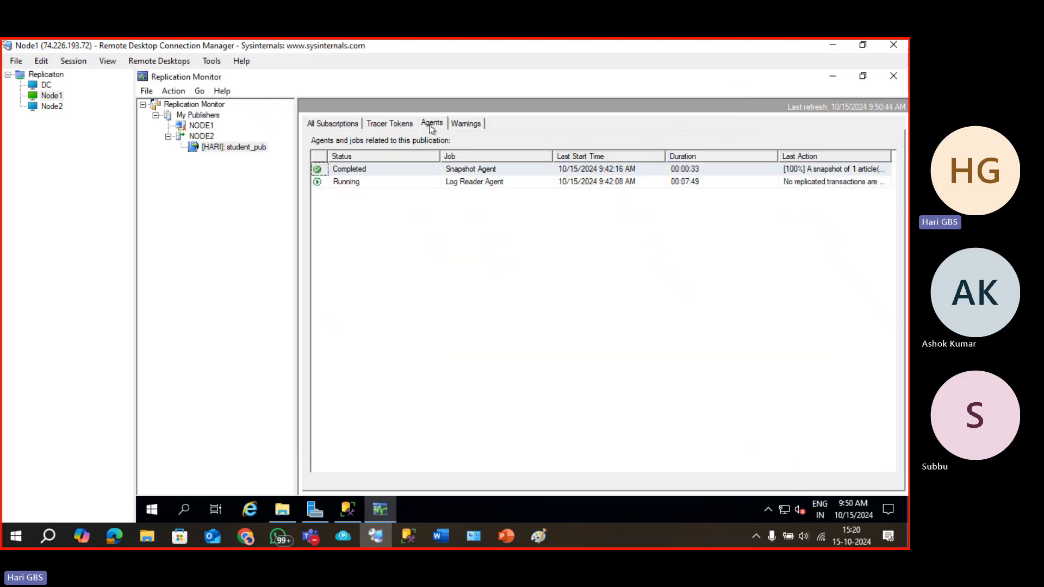
left_click(473, 123)
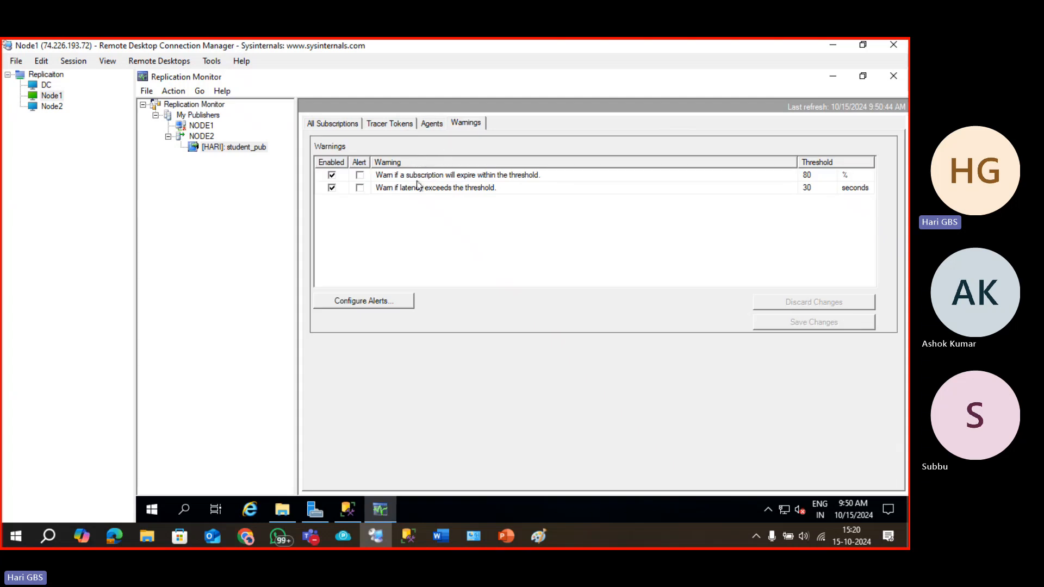
left_click(359, 176)
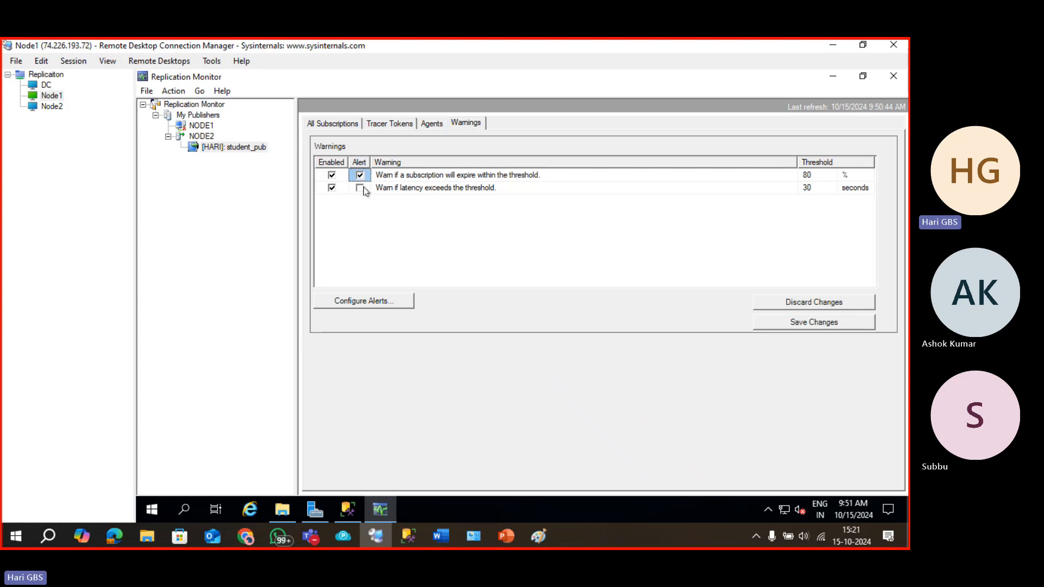
left_click(360, 188)
left_click(396, 301)
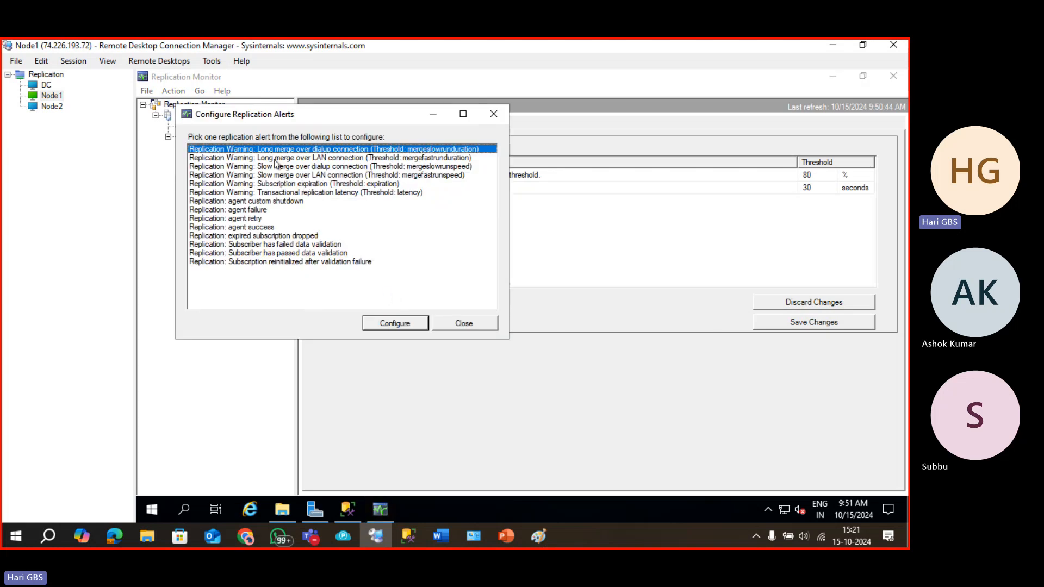
Browse the replication alerts, such as agent failure and subscription expiration, then close the list.
left_click(288, 262)
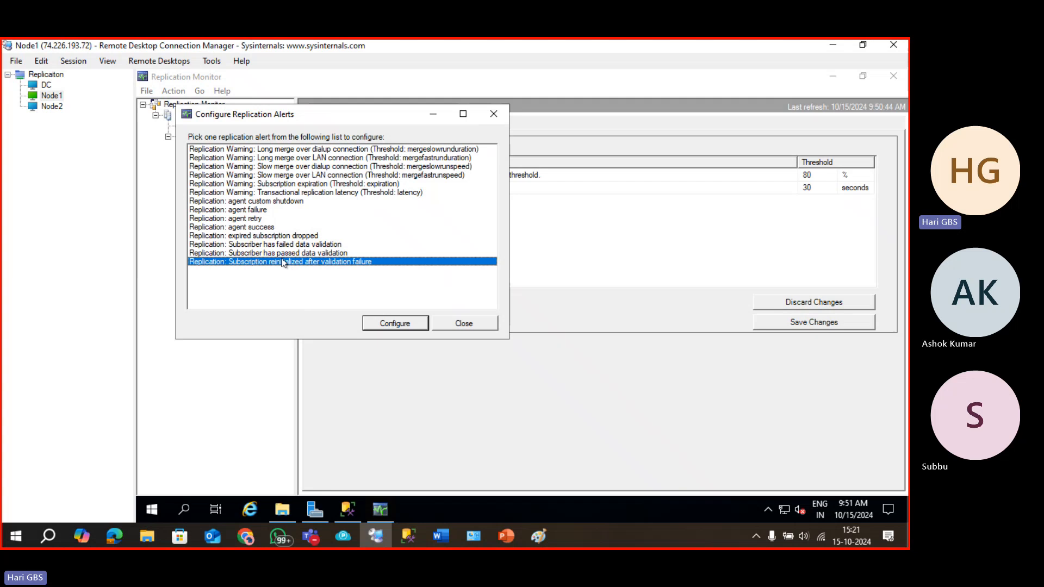
left_click(282, 253)
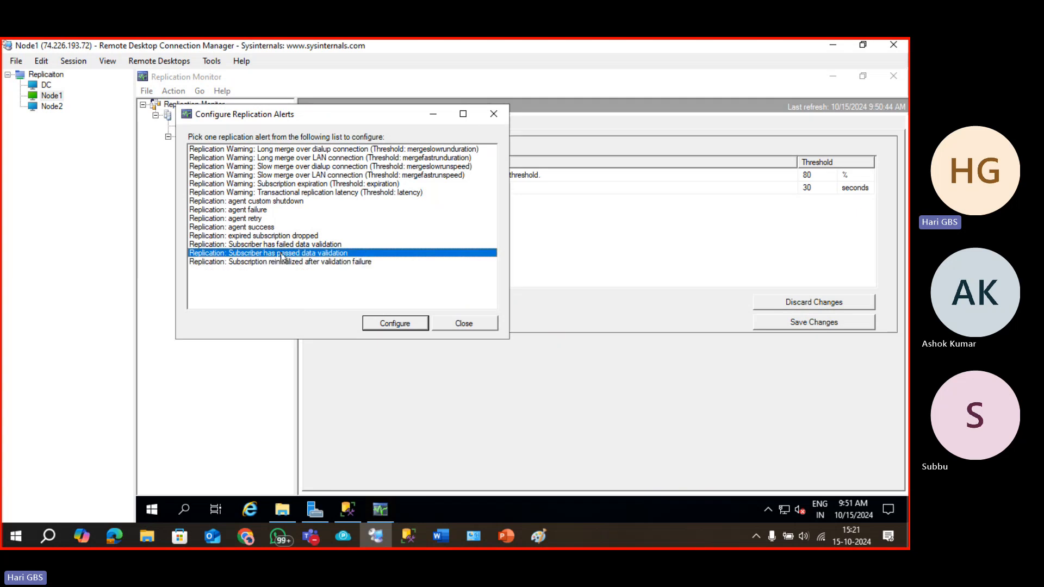
left_click(266, 227)
left_click(256, 218)
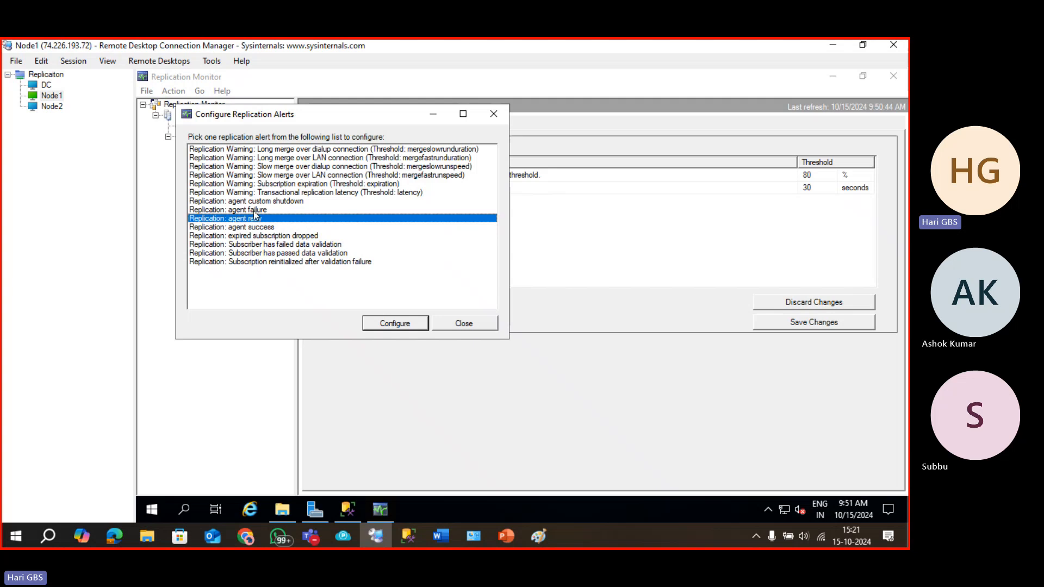
left_click(256, 211)
left_click(286, 185)
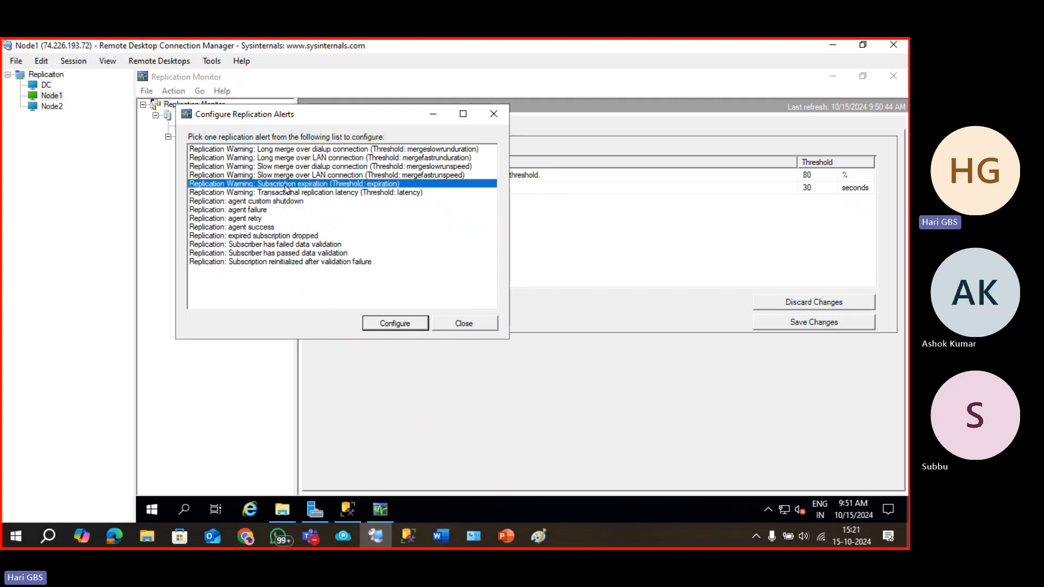
left_click(300, 150)
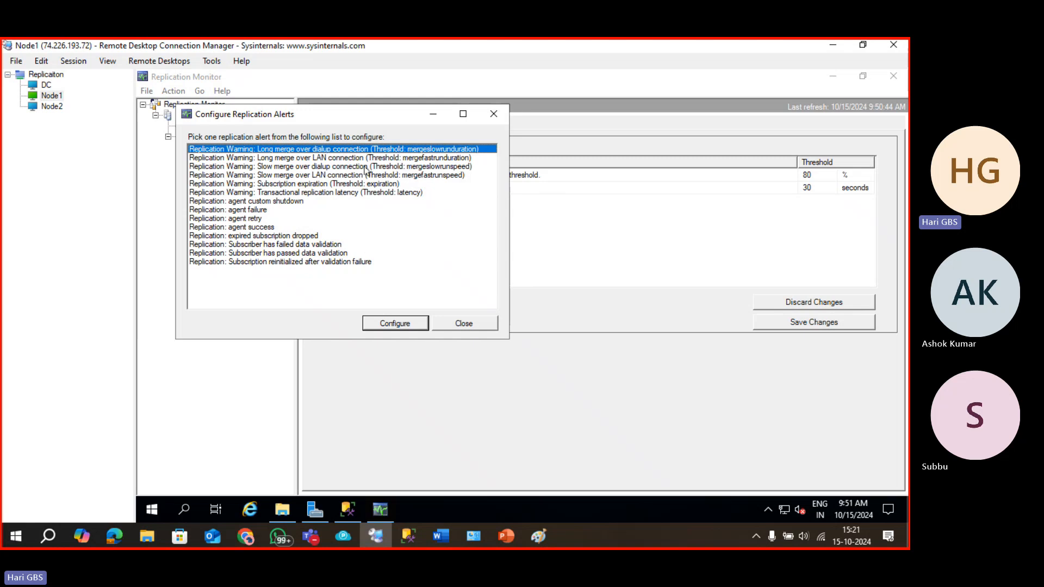
left_click(294, 185)
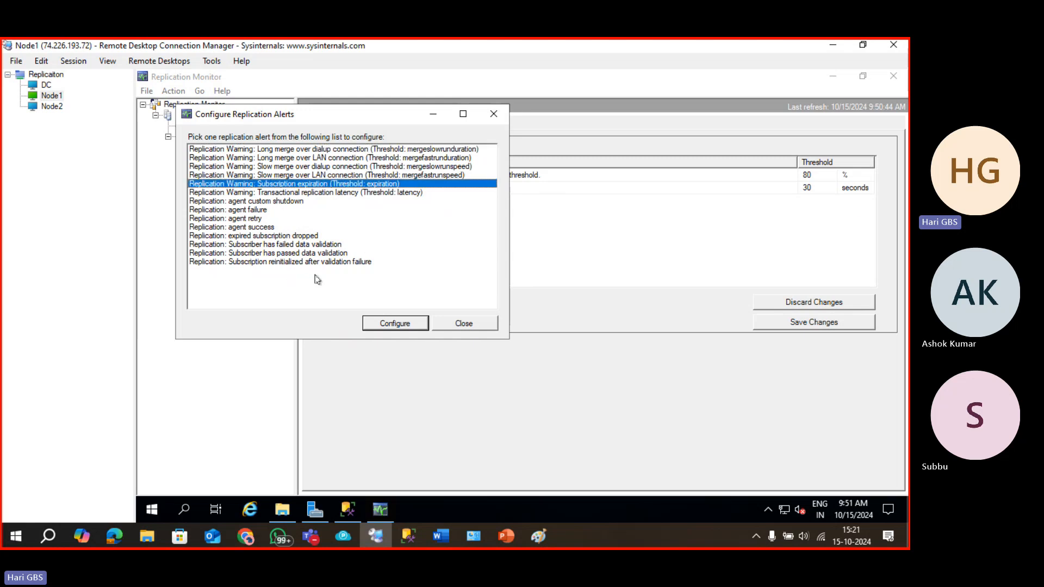
left_click(456, 324)
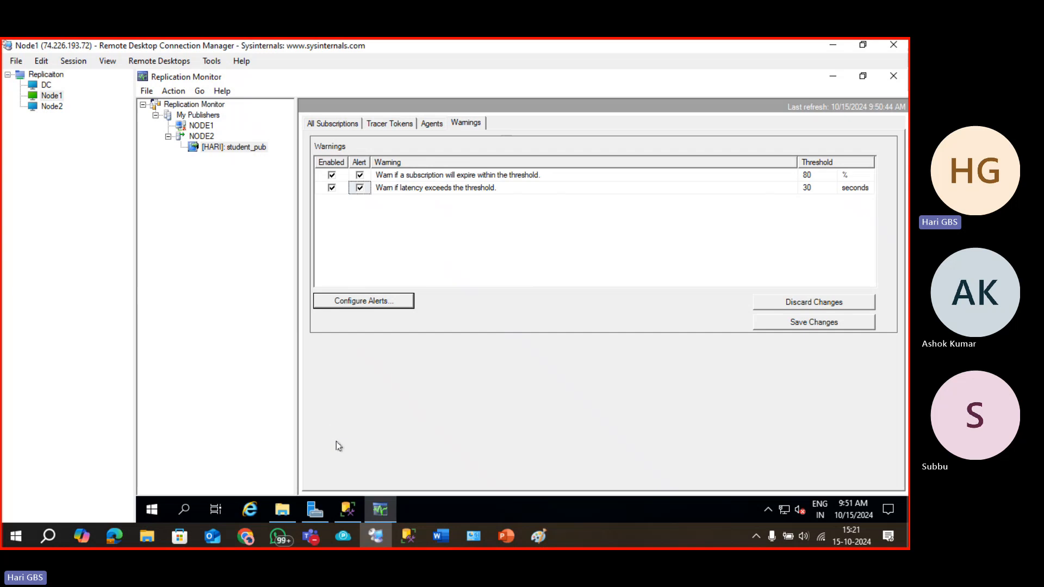
Bring up the Merge $ Peer to Peer Replicaiton.pptx deck at slide 2, Merge Replication.
left_click(507, 536)
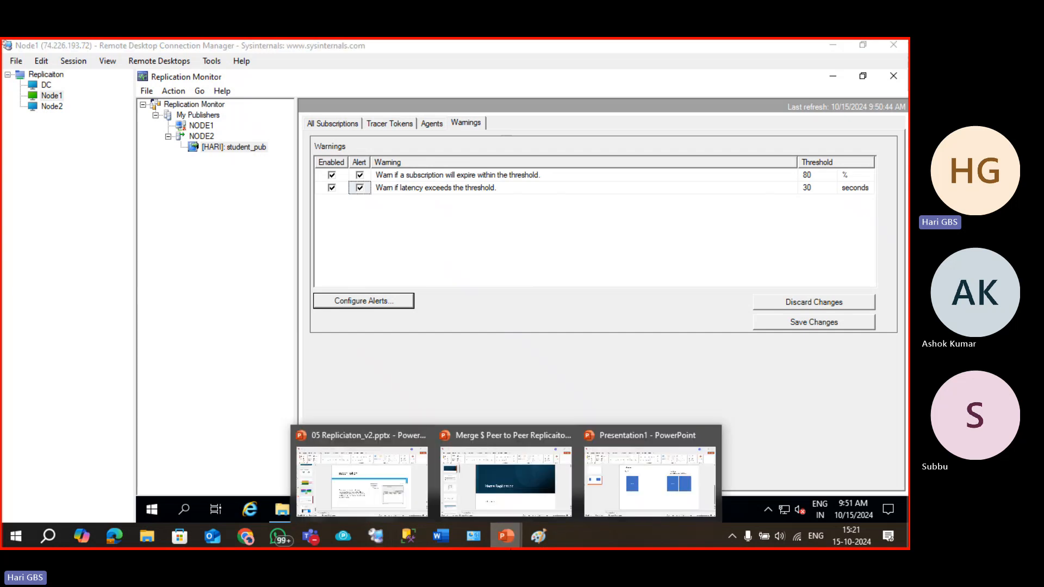
left_click(493, 473)
left_click(64, 260)
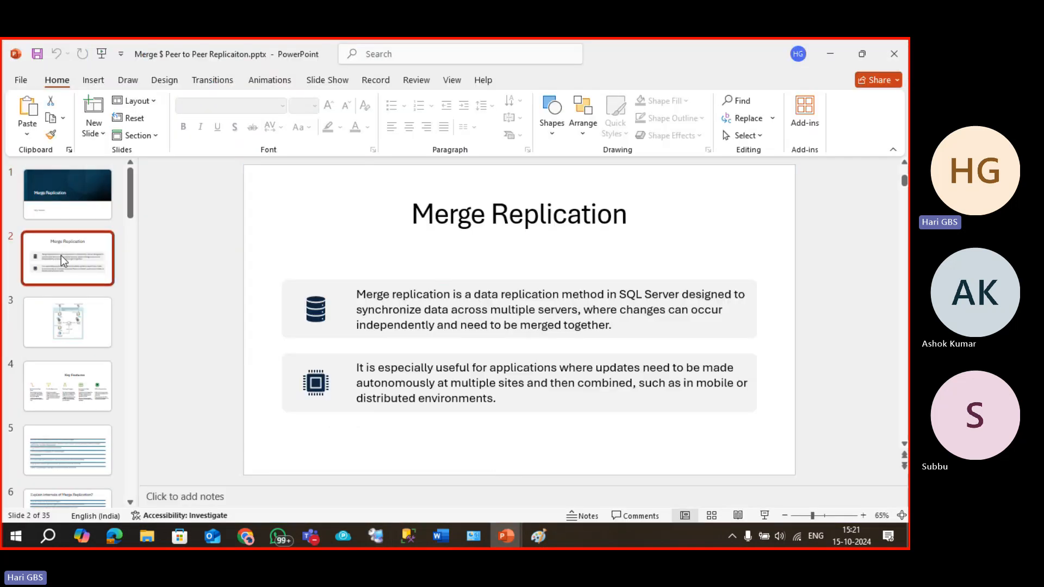
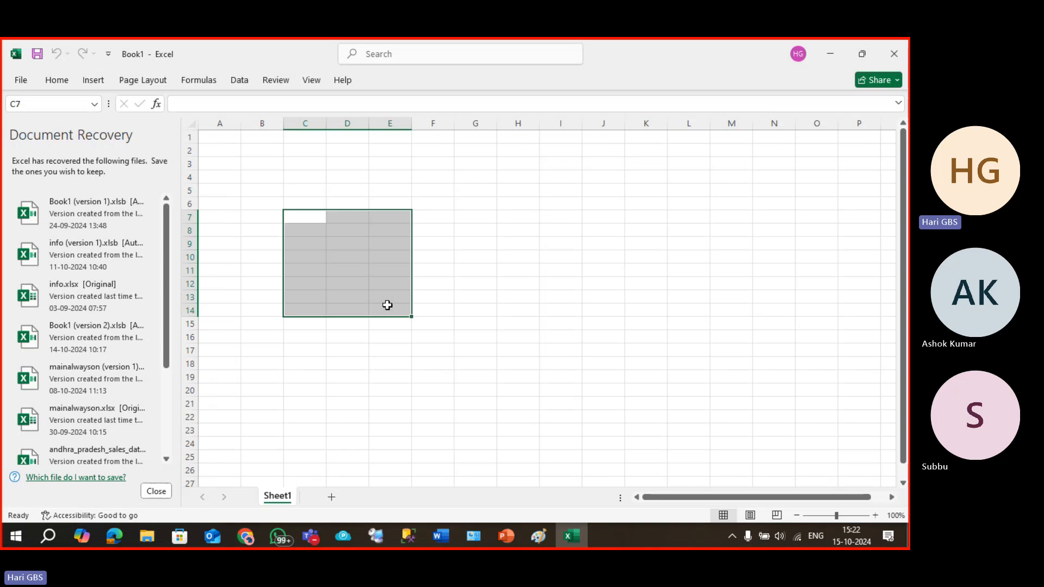
Duplicate the box outline from C7:E14 into H7:J14.
key("ctrl+c")
key("Right")
key("Right")
key("Right")
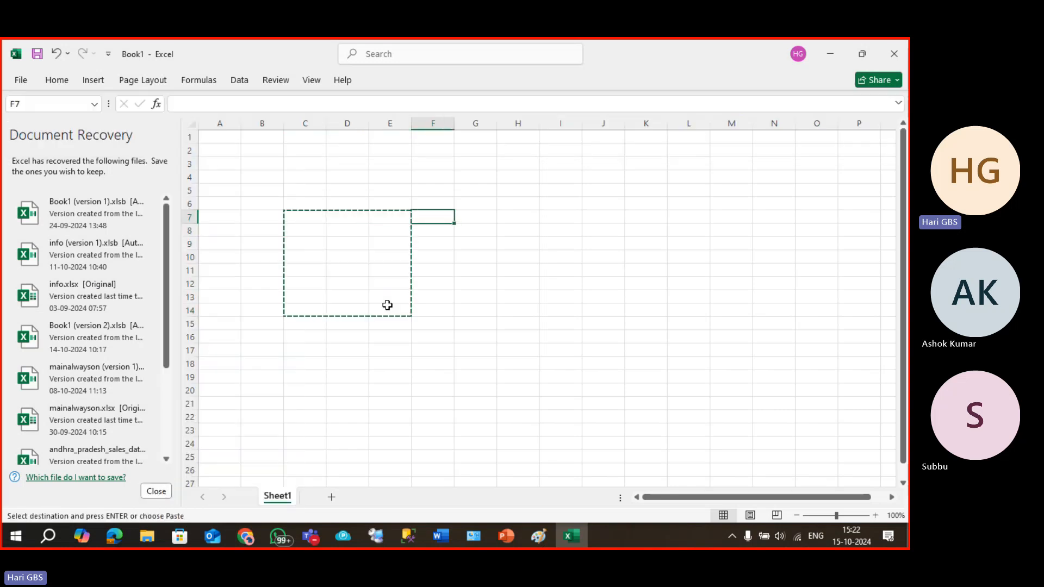
key("Right")
key("Right")
key("ctrl+v")
key("Escape")
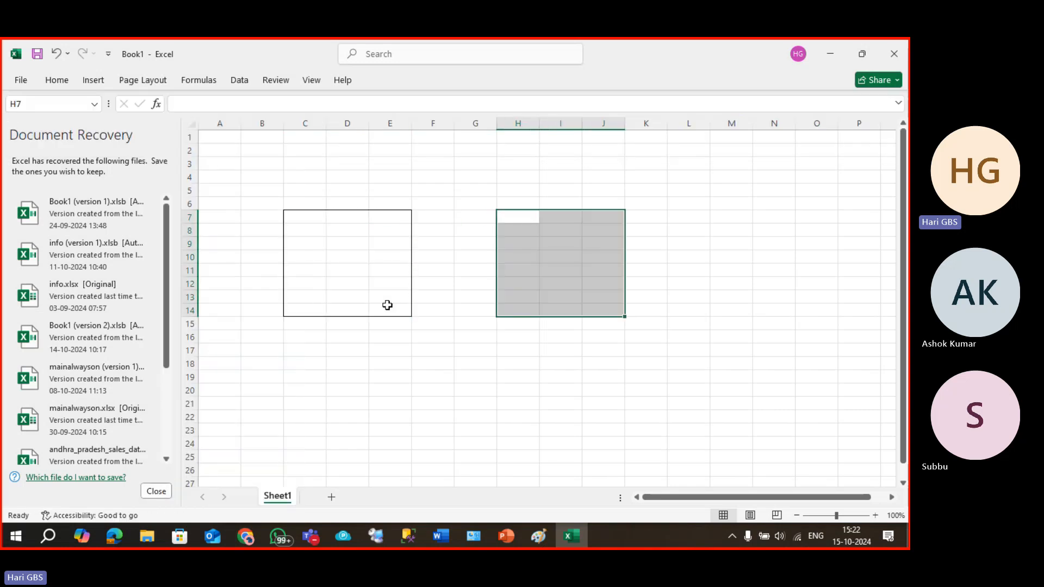
Hide the sheet gridlines and close Document Recovery, keeping the recovered files.
key("alt+w")
key("v")
key("g")
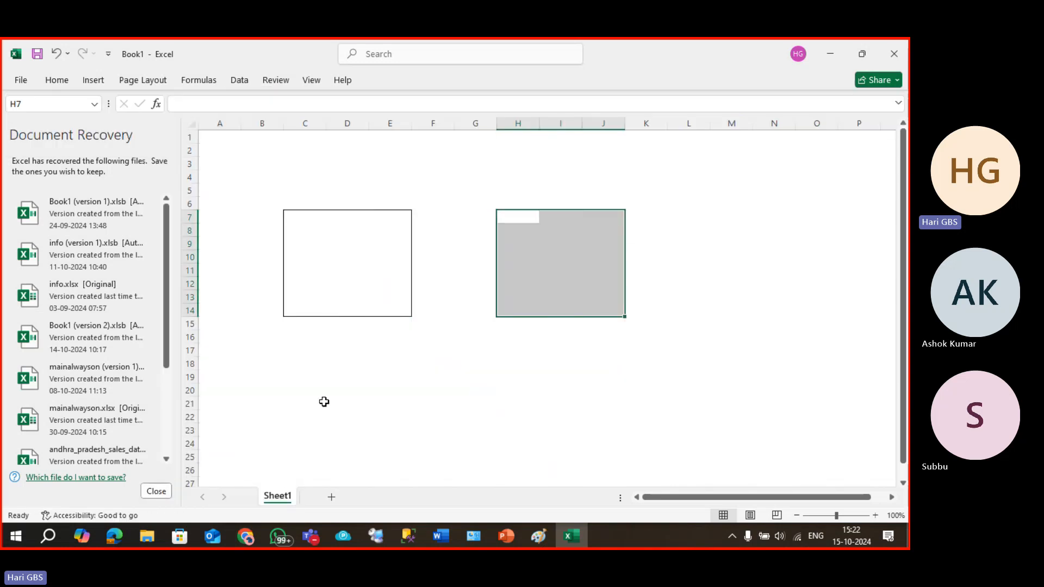
left_click(156, 492)
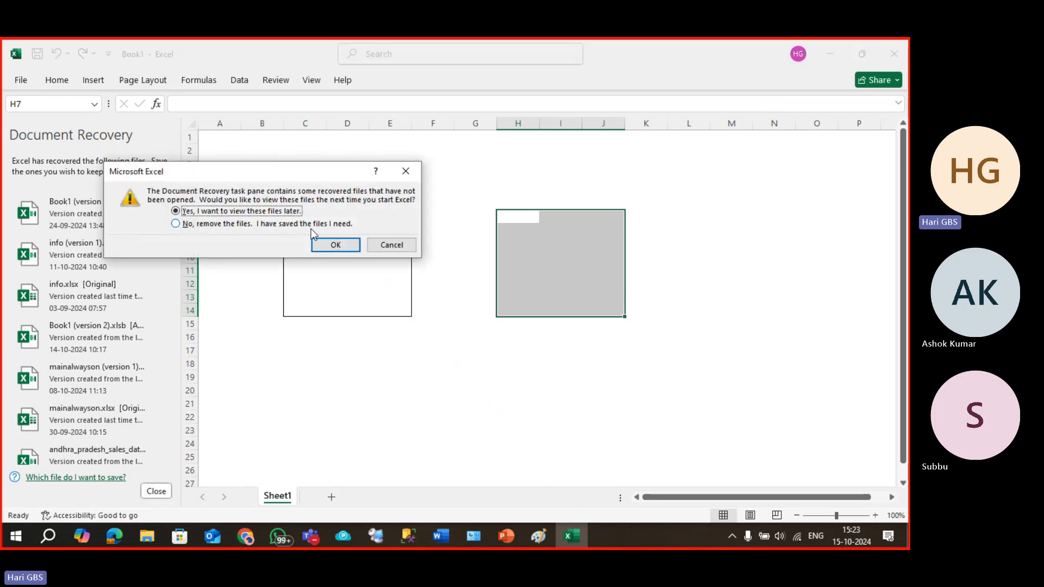
left_click(335, 243)
Enter ABC in C9 and add the headings 'puBLISHER' and 'SDUBSCRIBER' above the boxes.
left_click(162, 235)
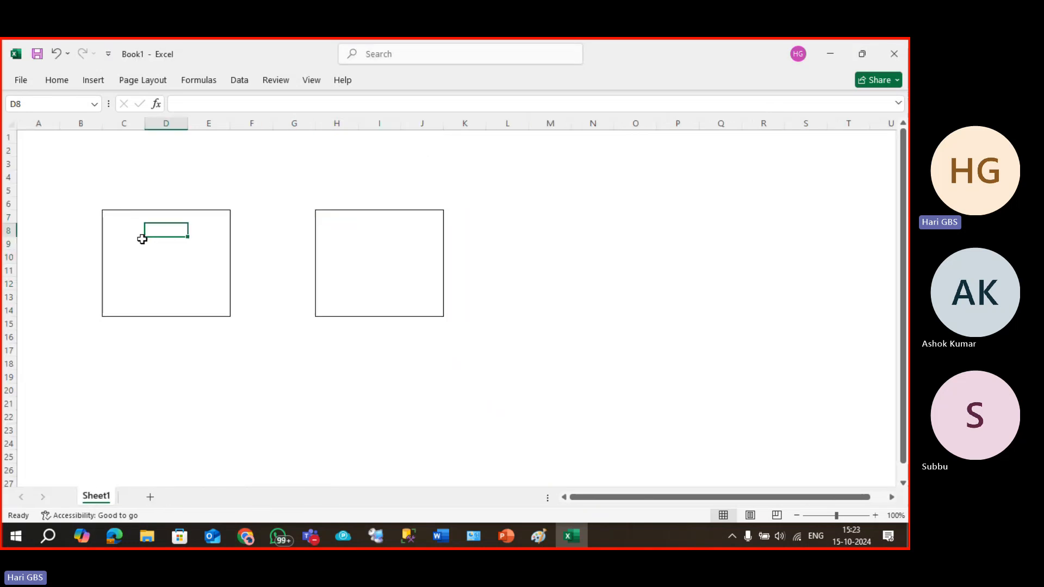
left_click(142, 240)
type("AB")
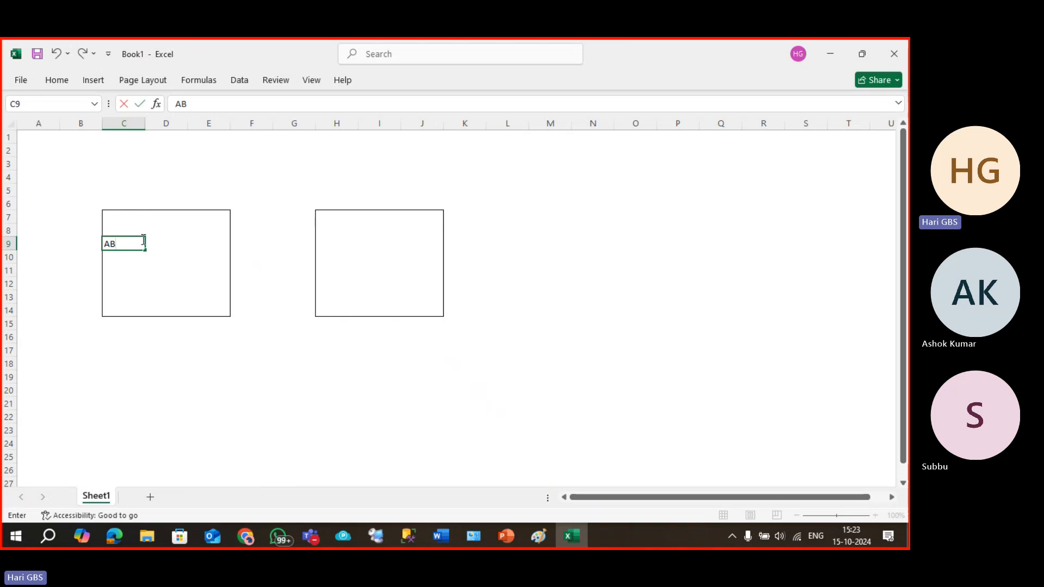
type("C")
key("Tab")
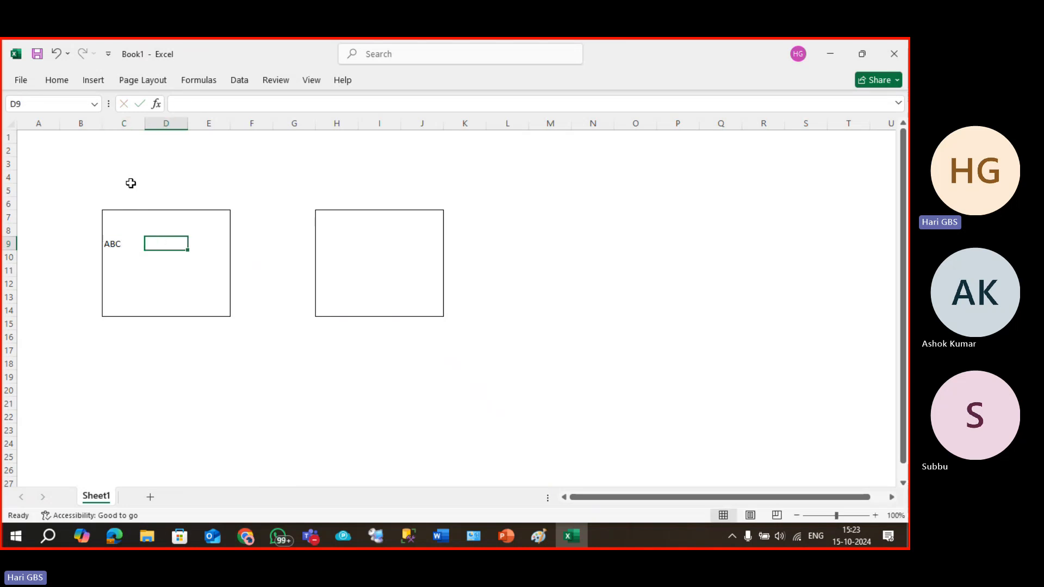
left_click(131, 183)
type("puBL")
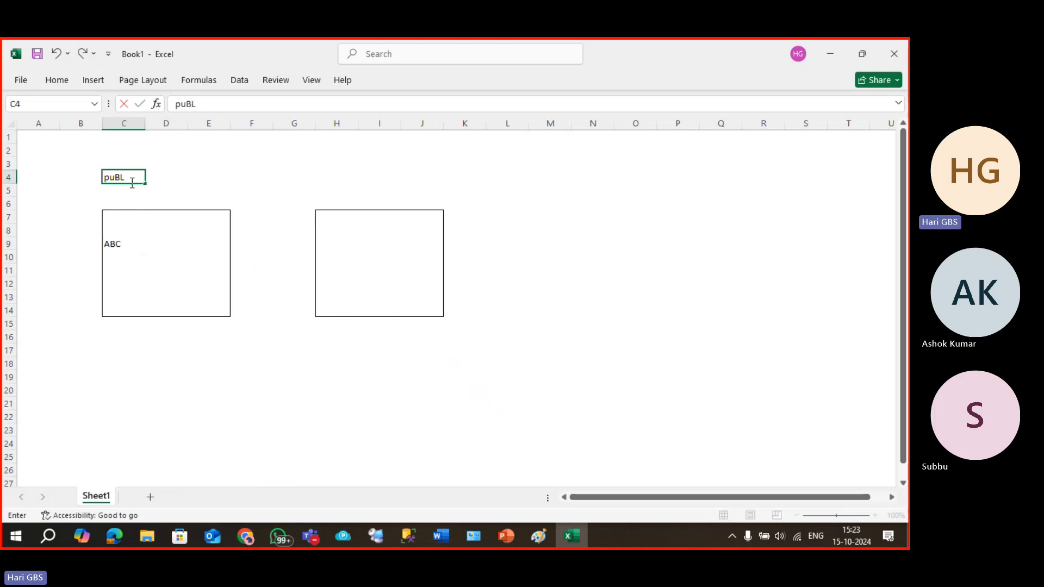
type("ISHER")
key("Tab")
key("Tab")
key("Tab")
key("Tab")
key("Tab")
key("Tab")
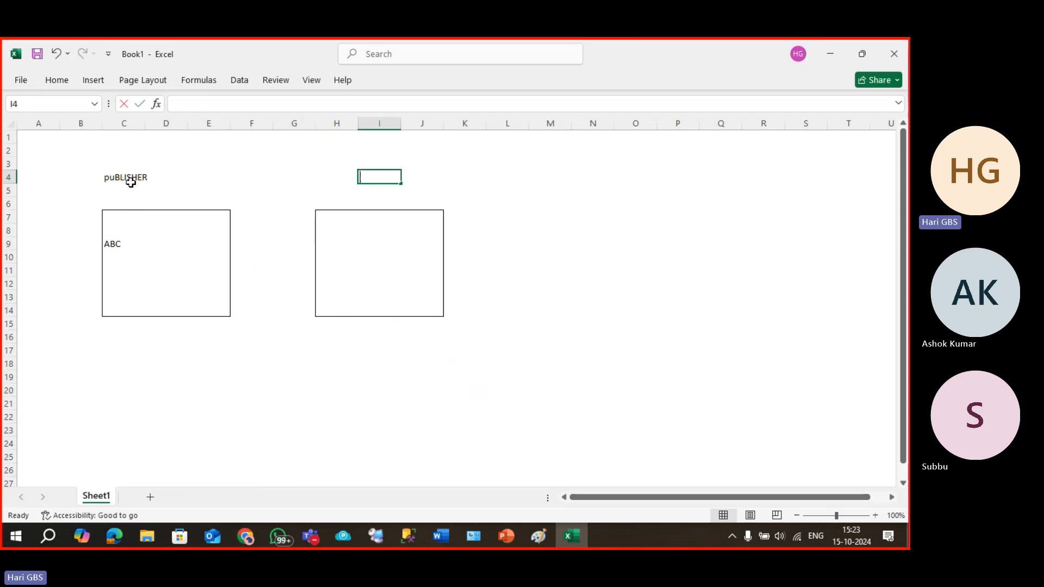
type("SDUBSCRIBER")
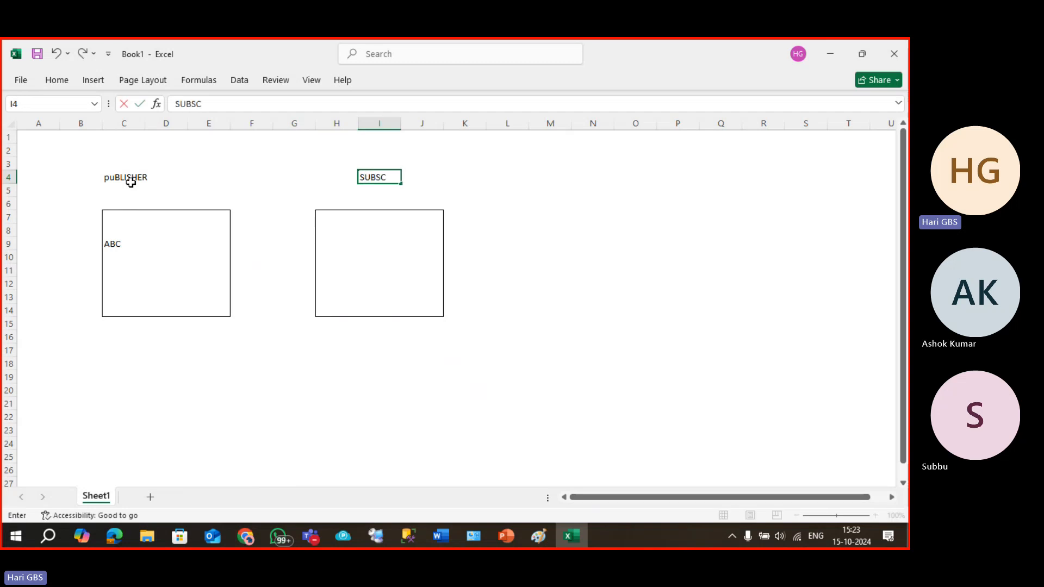
left_click(132, 188)
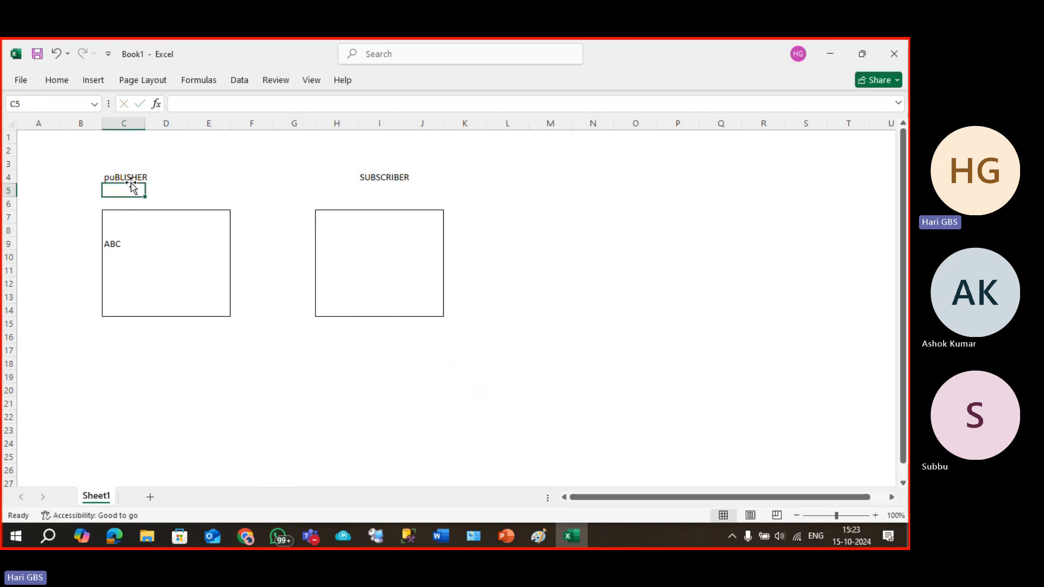
Copy ABC from C9 into H9 in the subscriber box.
left_click(124, 243)
key("ctrl+c")
left_click(333, 243)
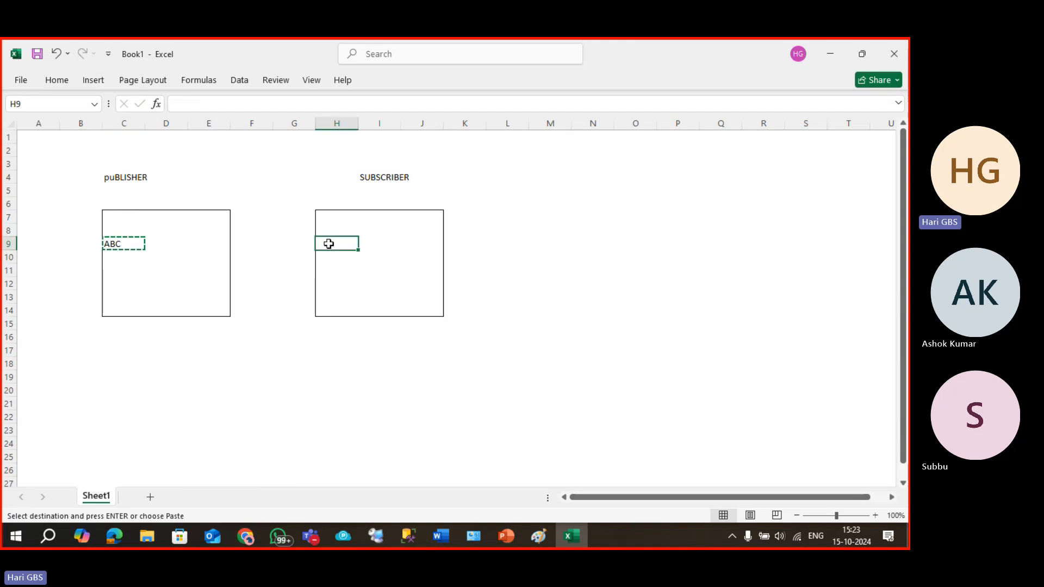
key("ctrl+v")
key("Escape")
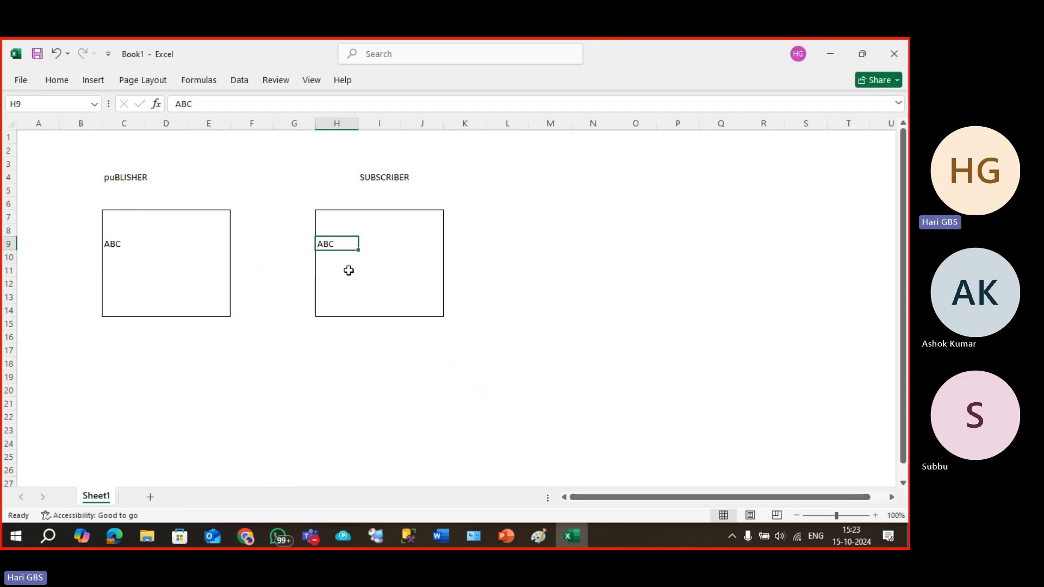
Enter 1234 in H11 and copy it into C11 of the publisher box.
left_click(349, 270)
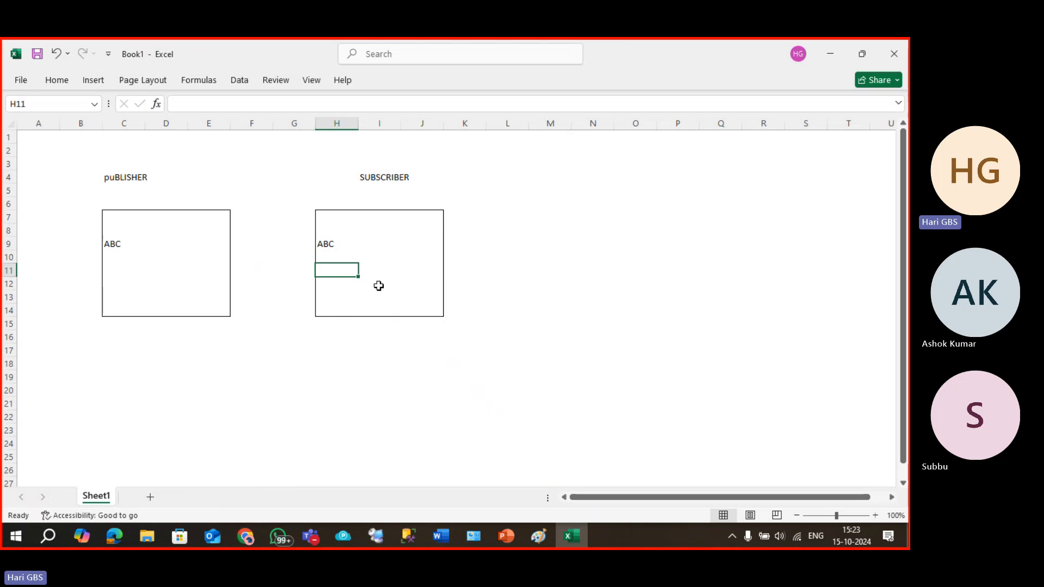
type("123")
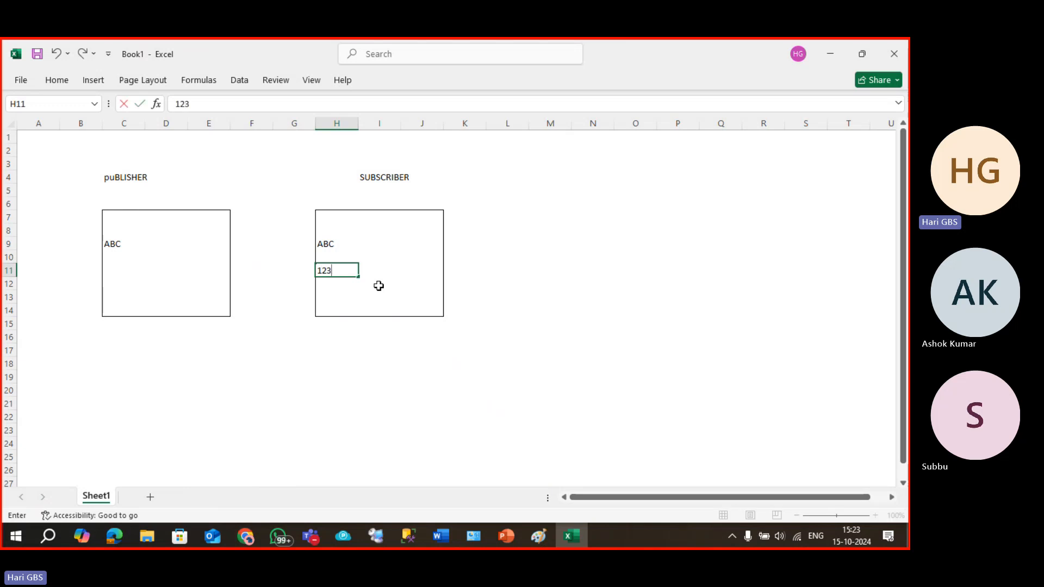
type("4")
key("Return")
left_click(331, 270)
key("ctrl+c")
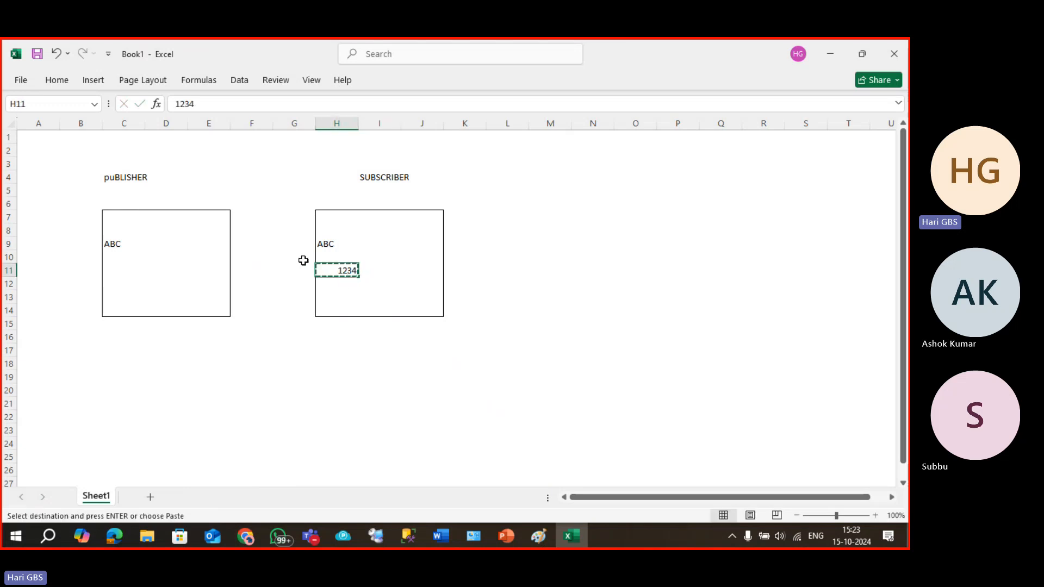
left_click(106, 267)
key("ctrl+v")
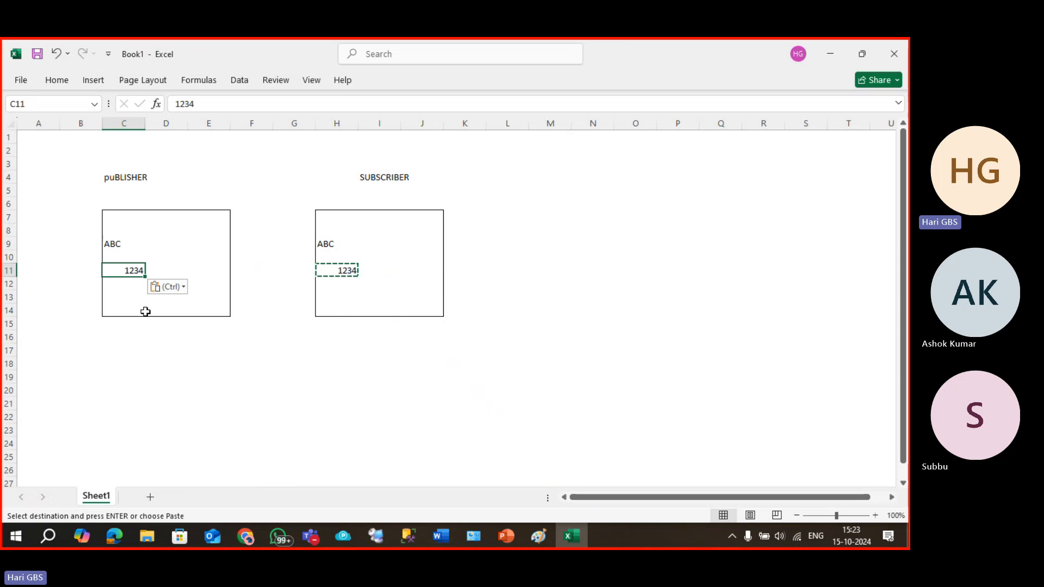
key("Escape")
left_click(159, 362)
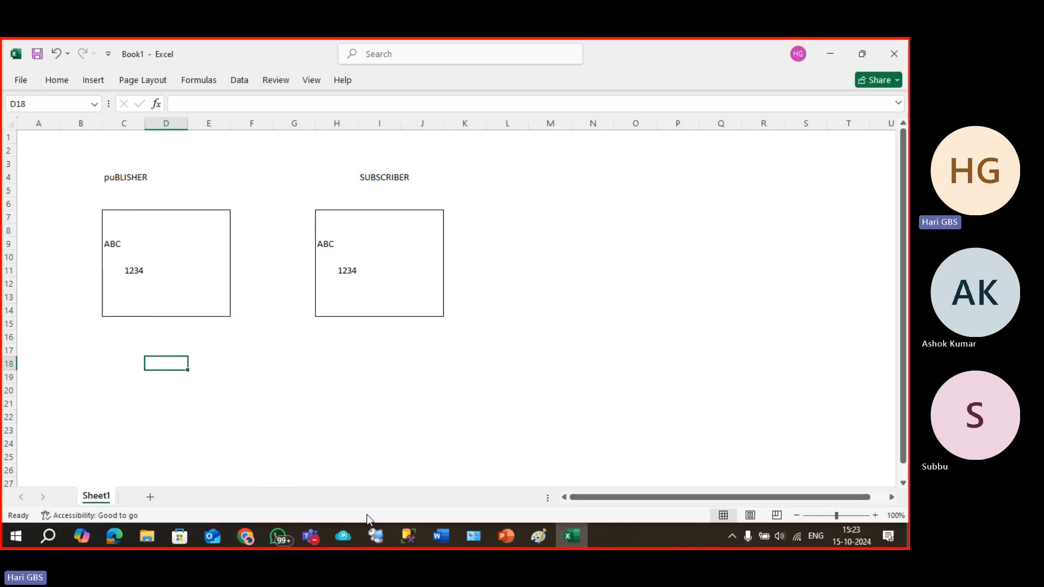
Switch to the Node1 remote session and close Replication Monitor.
mouse_move(407, 537)
left_click(359, 493)
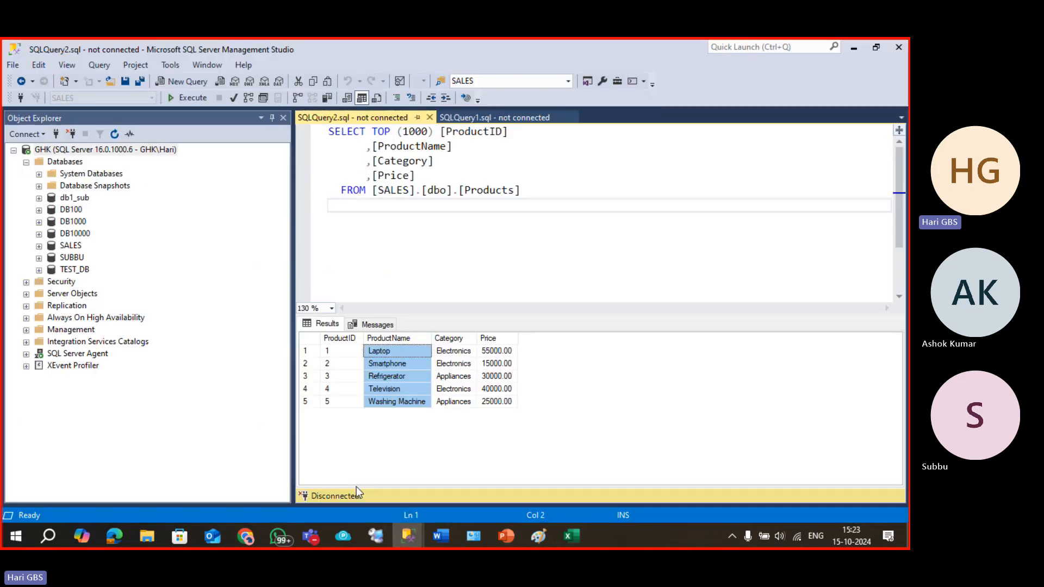
left_click(377, 537)
left_click(39, 96)
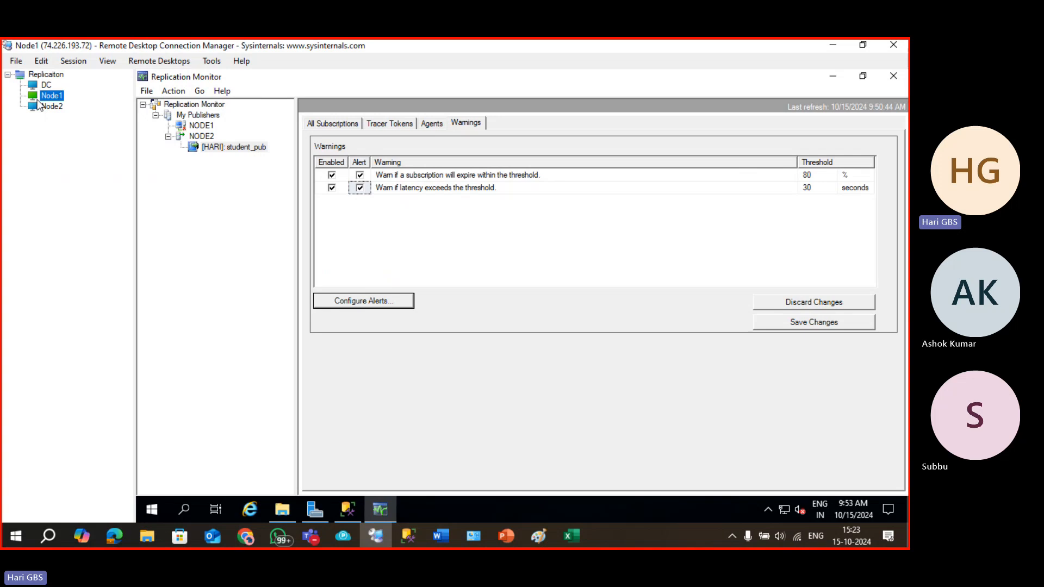
left_click(893, 76)
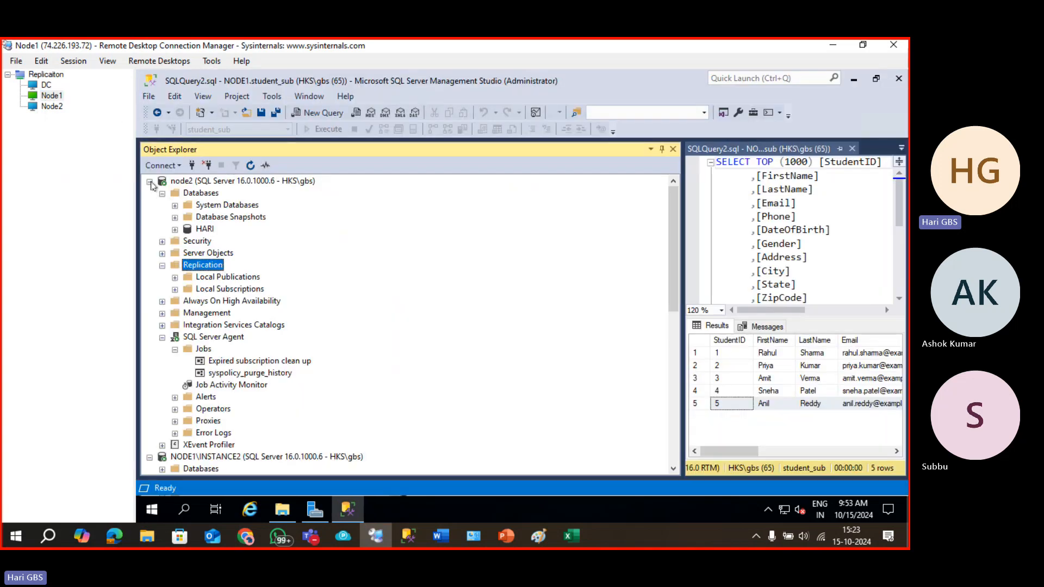
Collapse the node2, NODE1\INSTANCE2 and NODE1 trees, then disconnect node2 and NODE1\INSTANCE2.
left_click(149, 181)
left_click(149, 193)
left_click(149, 206)
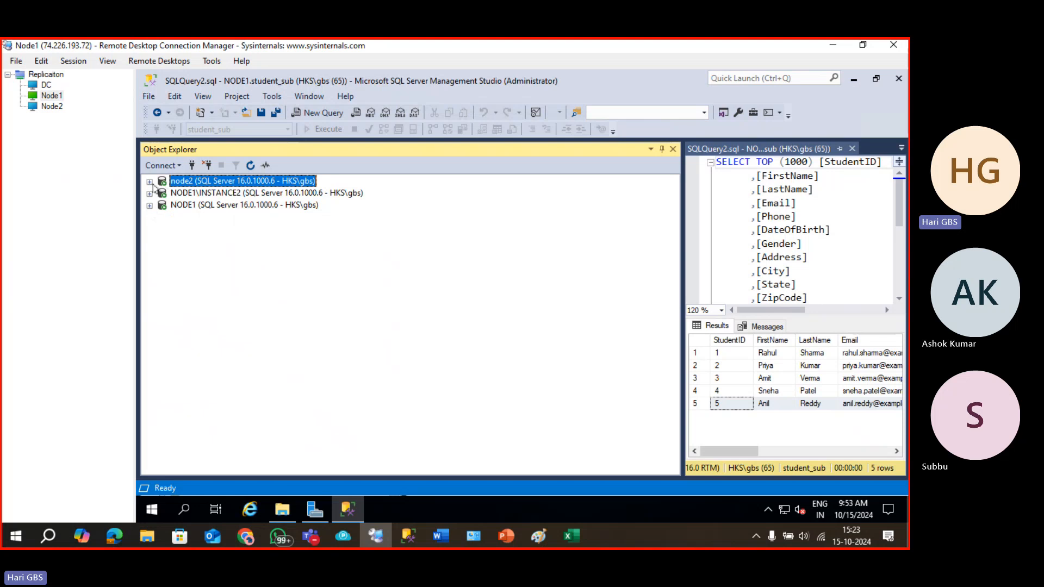
left_click(150, 181)
left_click(151, 182)
left_click(207, 167)
left_click(206, 168)
Disconnect NODE1 and reconnect to it.
left_click(207, 168)
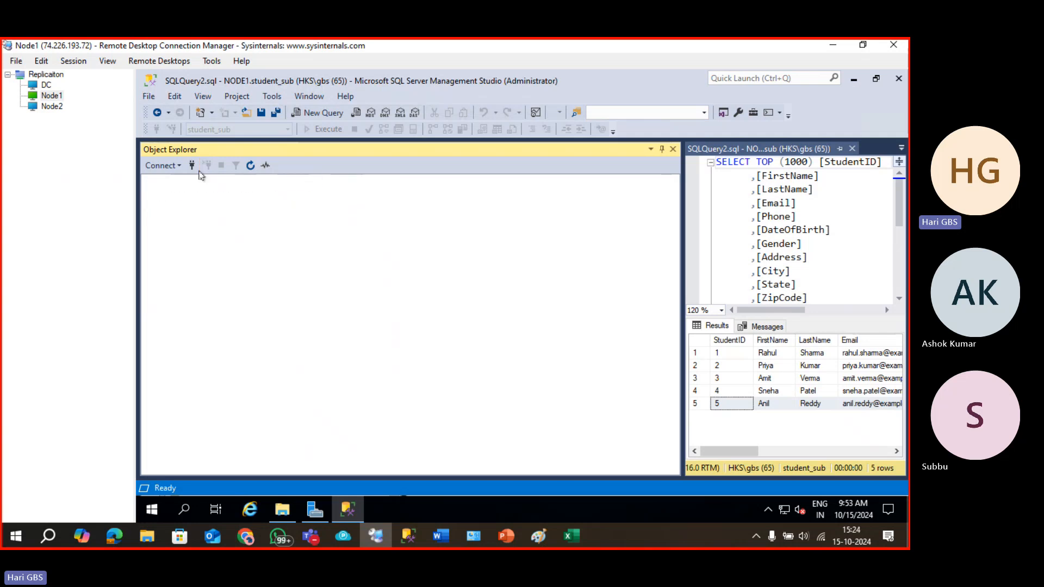
left_click(192, 166)
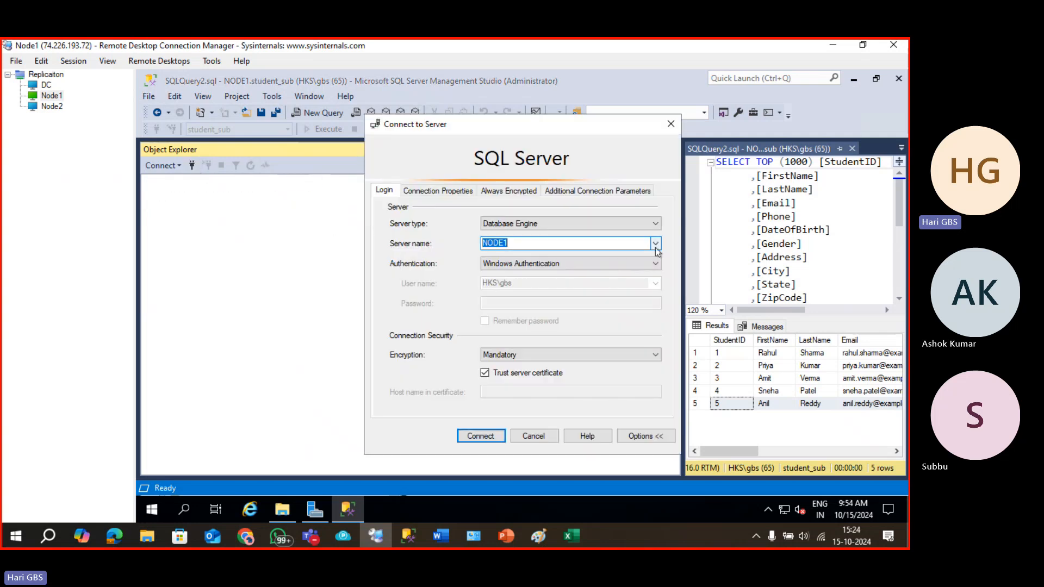
left_click(480, 435)
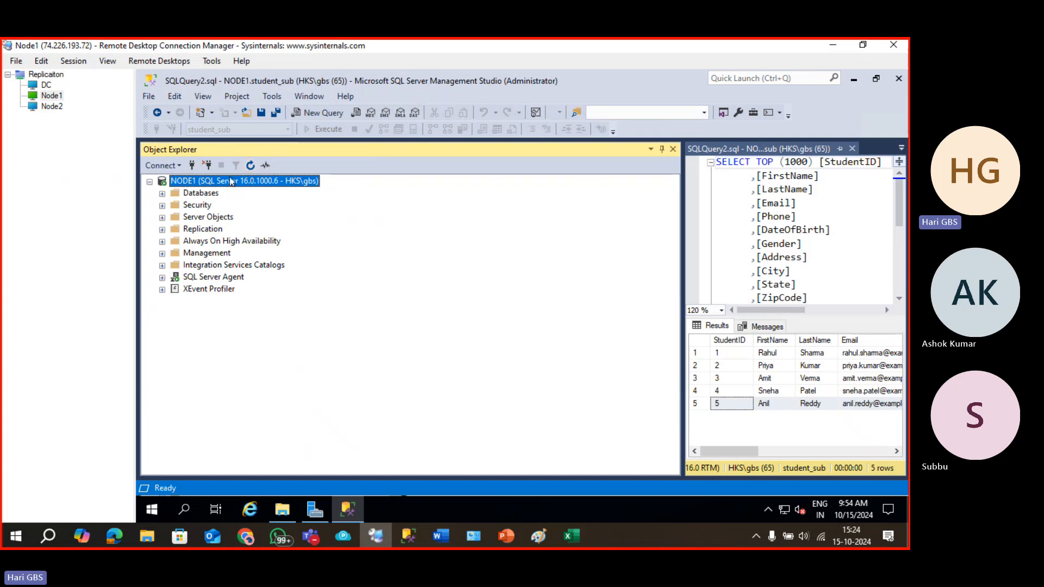
Reconnect to NODE1\INSTANCE2 and node2, picking each from the server name list.
left_click(192, 165)
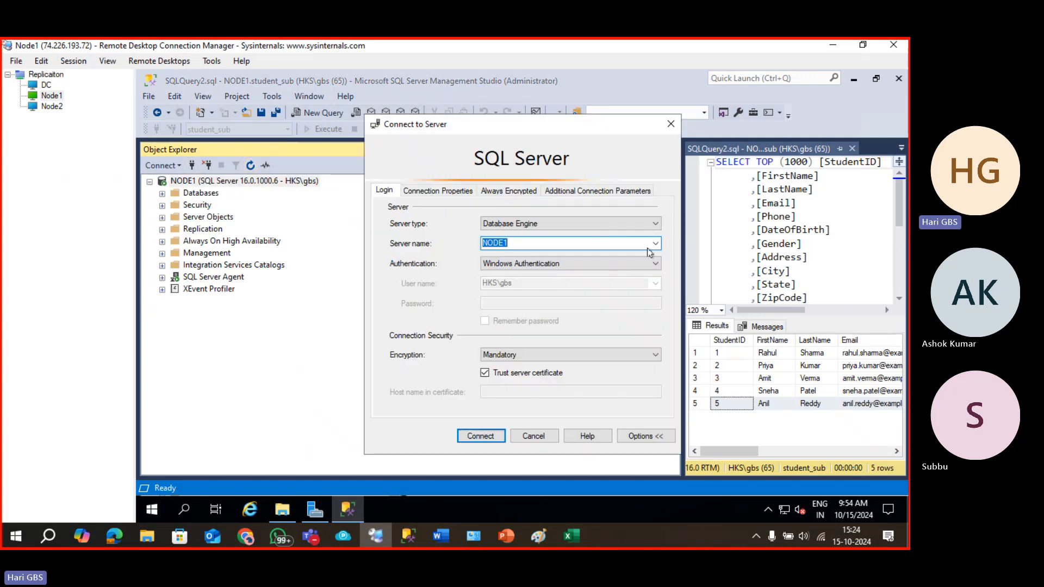
left_click(655, 243)
left_click(634, 269)
left_click(479, 436)
left_click(192, 165)
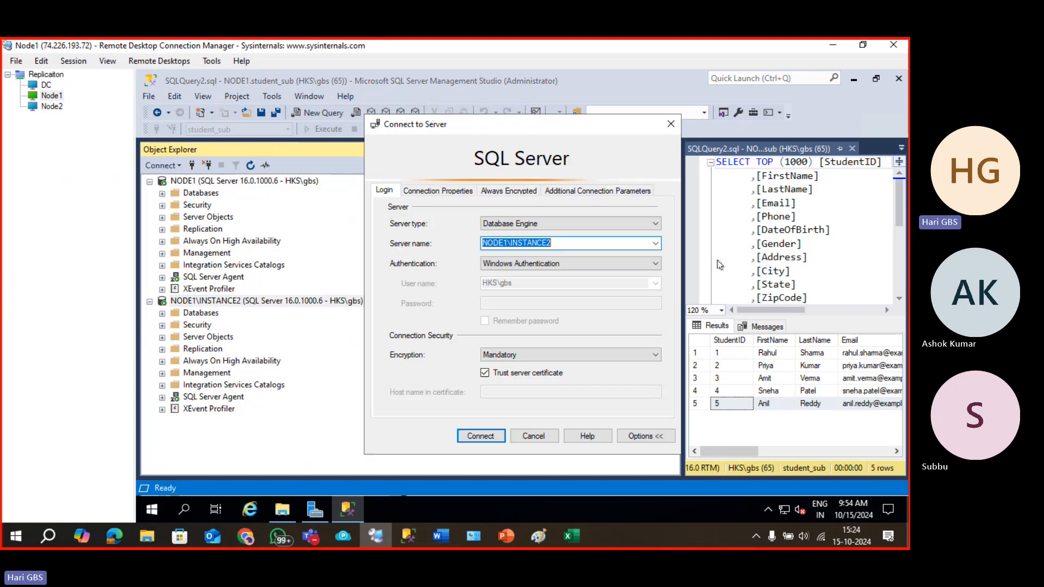
left_click(656, 243)
left_click(585, 282)
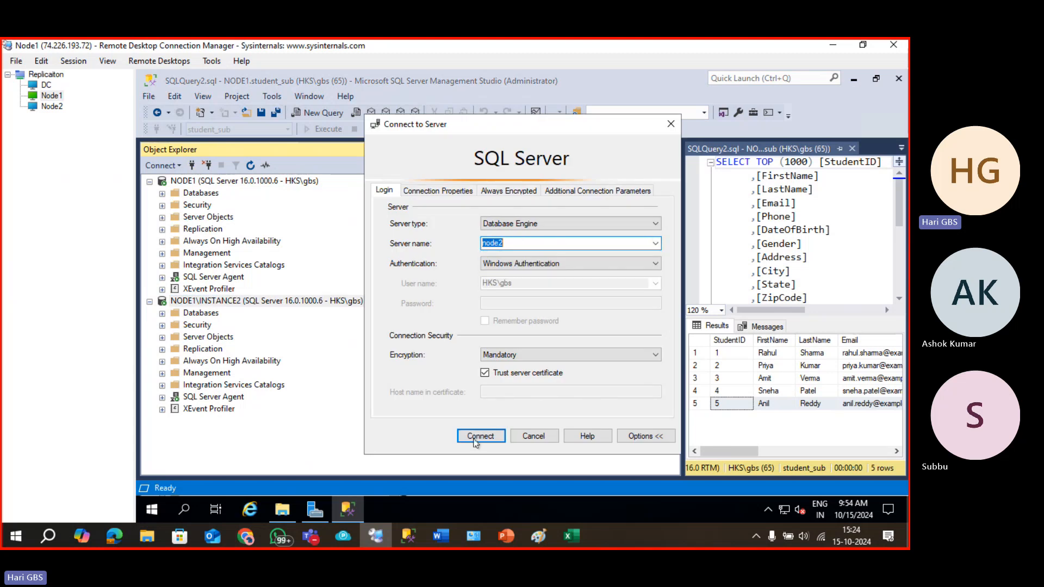
left_click(479, 435)
Check NODE1's databases, then collapse the NODE1, NODE1\INSTANCE2 and node2 nodes.
scroll(263, 265, "up", 2)
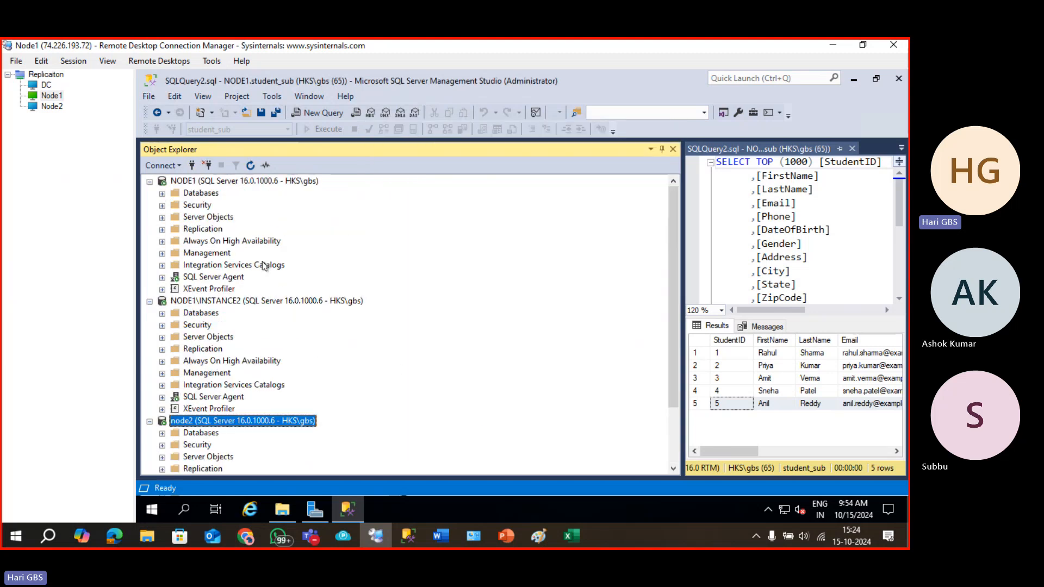
left_click(162, 194)
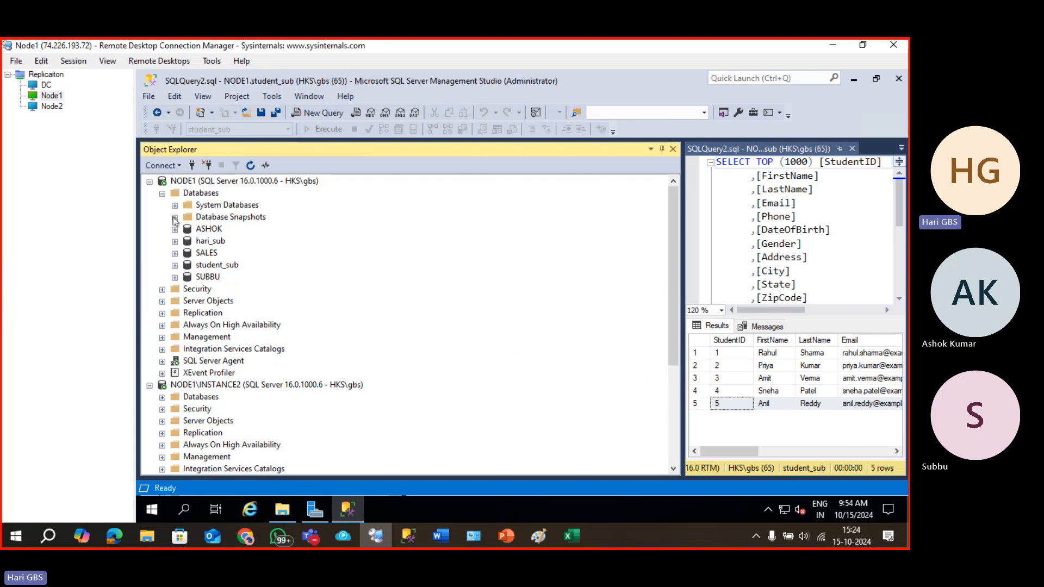
left_click(150, 182)
left_click(150, 194)
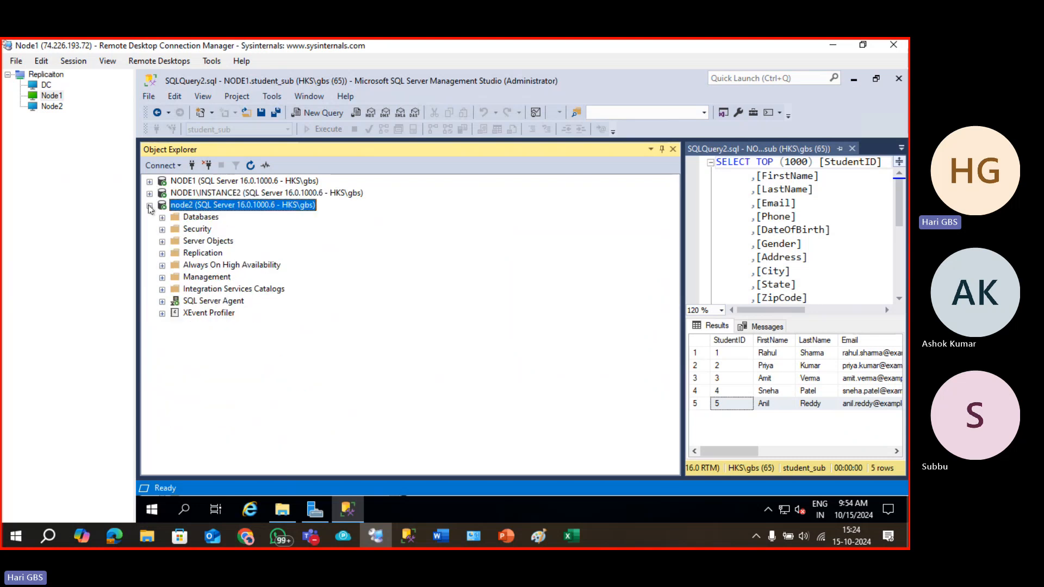
left_click(150, 205)
Expand NODE1 and NODE1\INSTANCE2, dismiss NODE1\INSTANCE2's replication menu, then select NODE1.
left_click(149, 181)
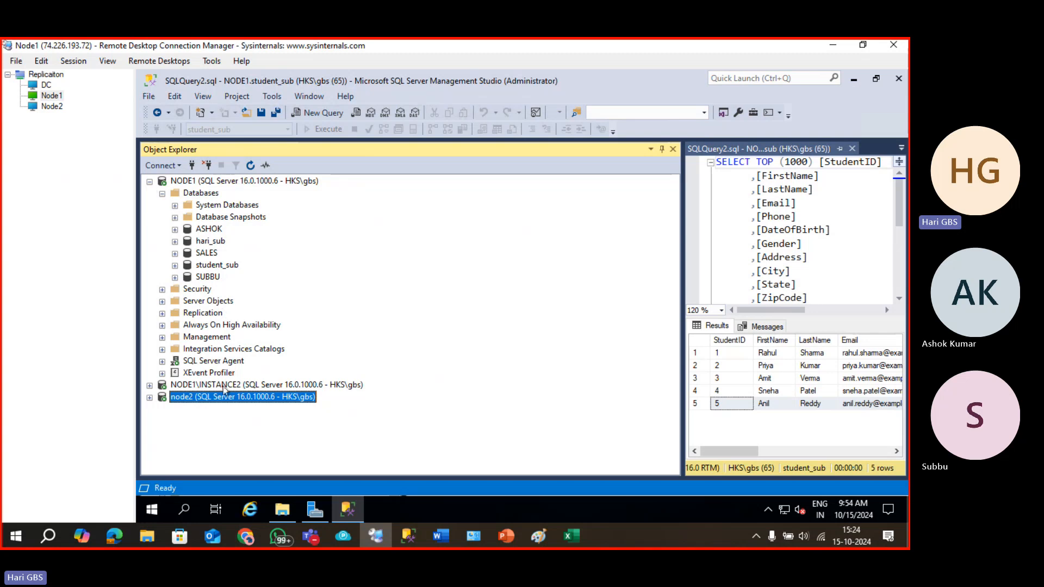
left_click(185, 388)
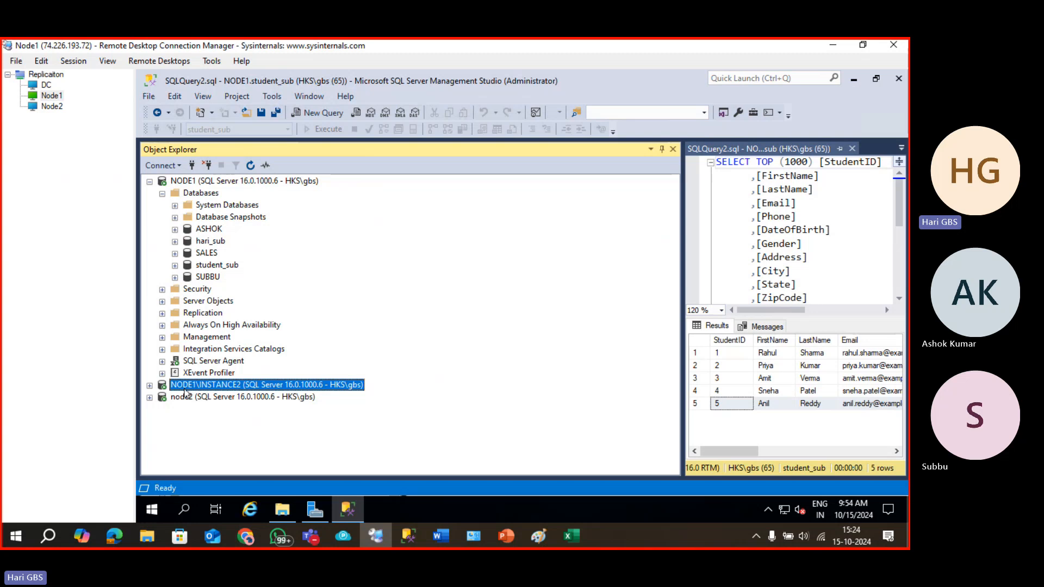
left_click(150, 386)
right_click(207, 398)
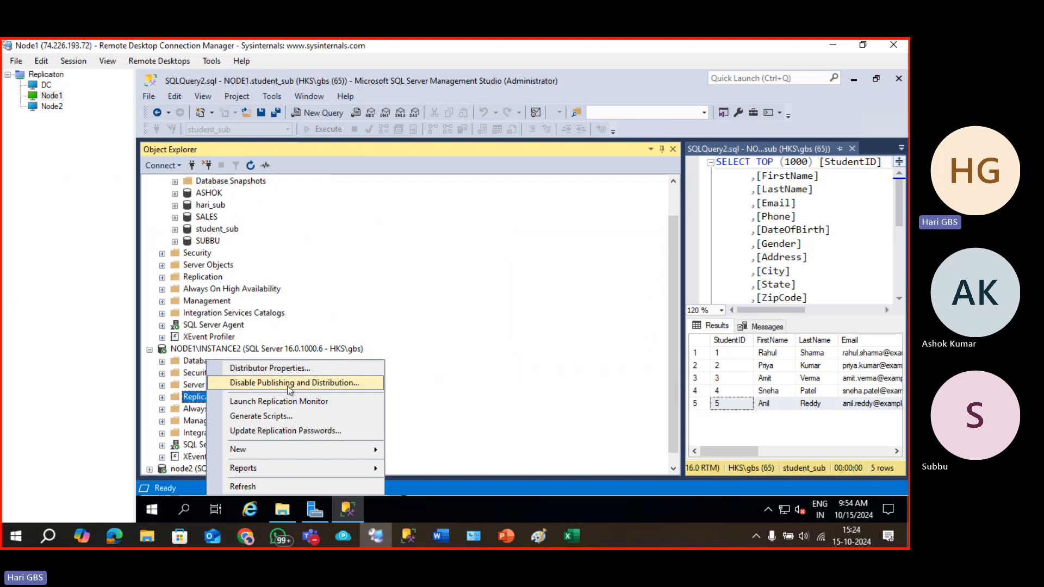
key("Escape")
scroll(250, 362, "up", 1)
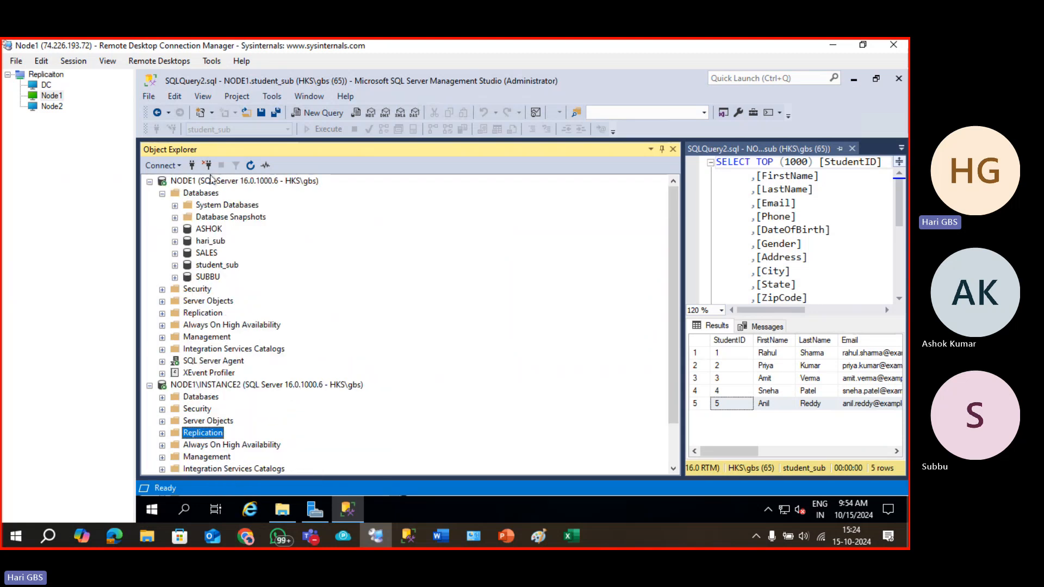
left_click(209, 183)
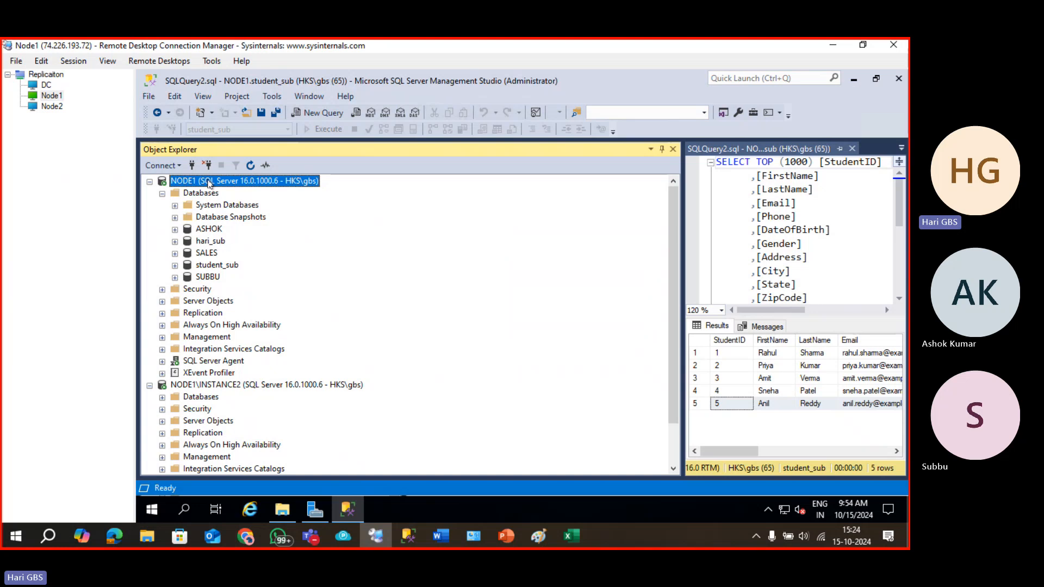
scroll(214, 396, "down", 2)
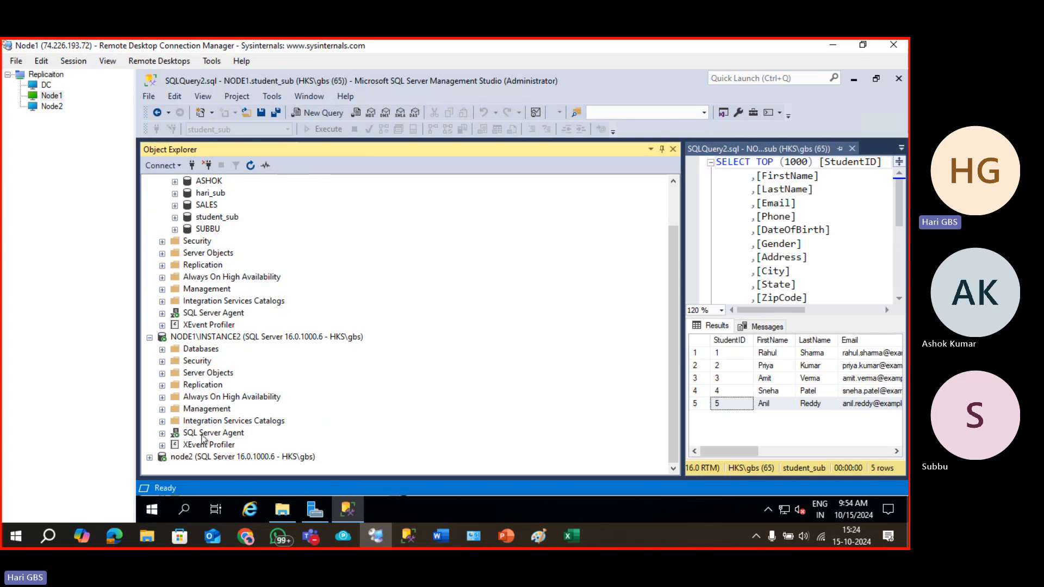
scroll(196, 402, "up", 2)
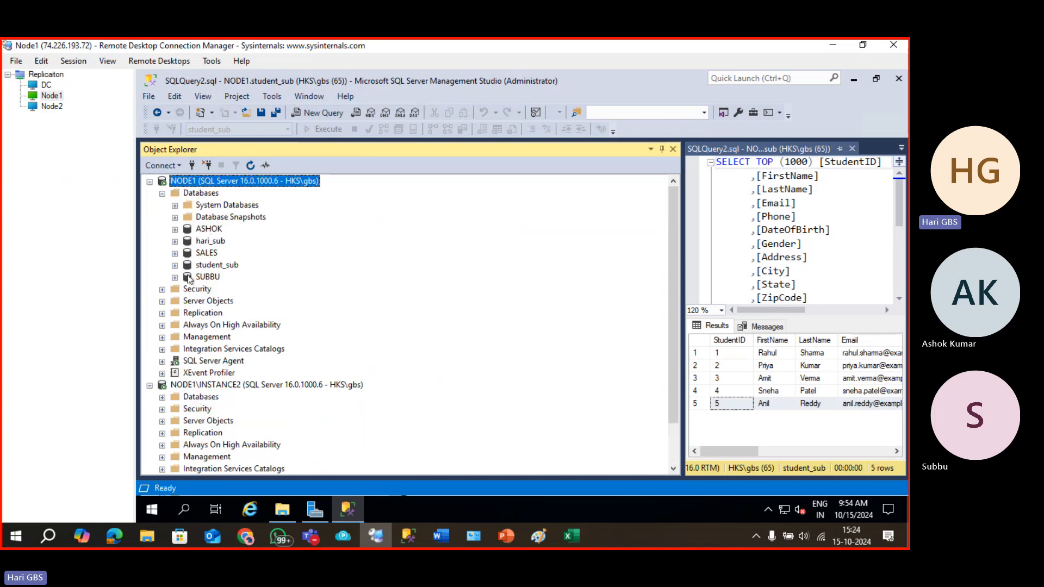
Delete NODE1's student_sub subscription, trusting the certificate and connecting to publisher node2.
left_click(163, 314)
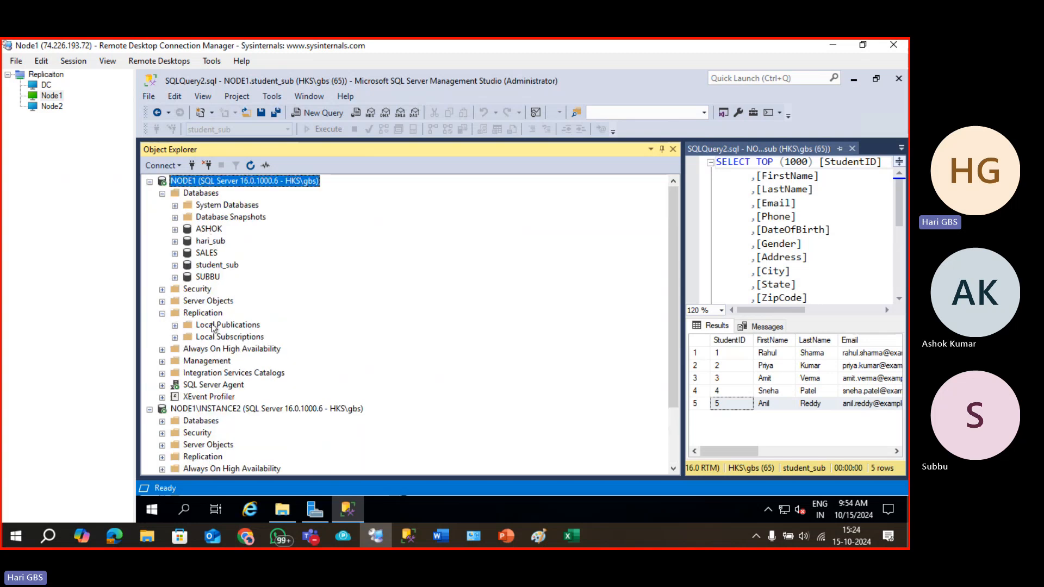
left_click(175, 339)
left_click(232, 349)
key("Delete")
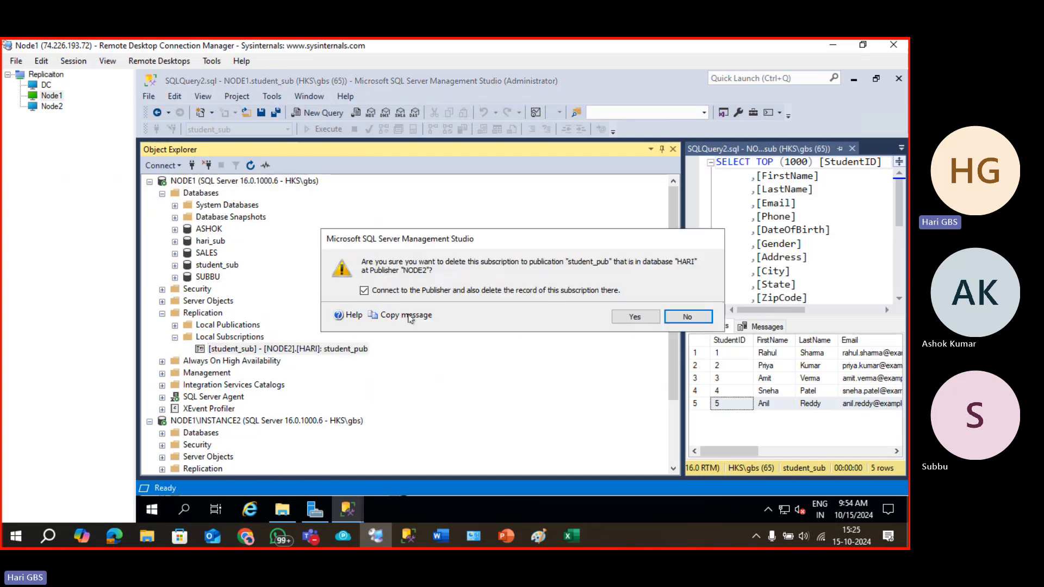
left_click(637, 319)
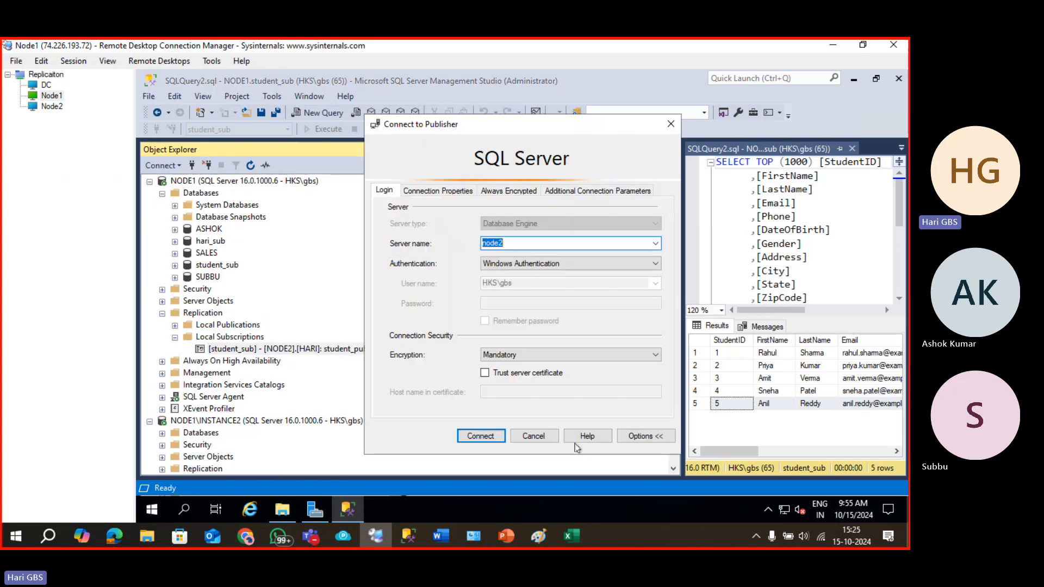
left_click(500, 374)
left_click(481, 437)
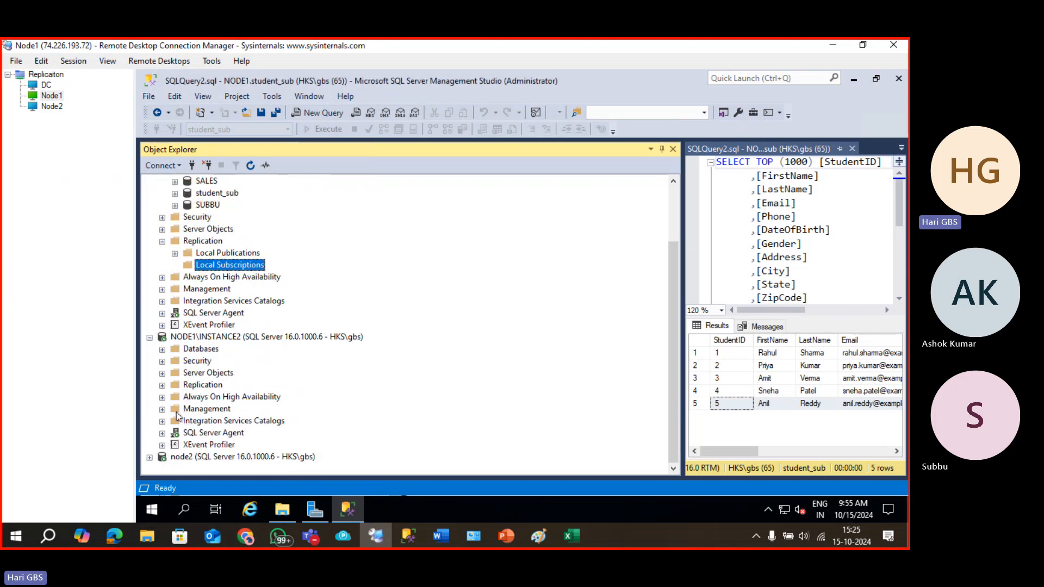
Delete the student_pub local publication on node2.
scroll(188, 402, "up", 2)
scroll(190, 398, "down", 2)
scroll(181, 435, "down", 3)
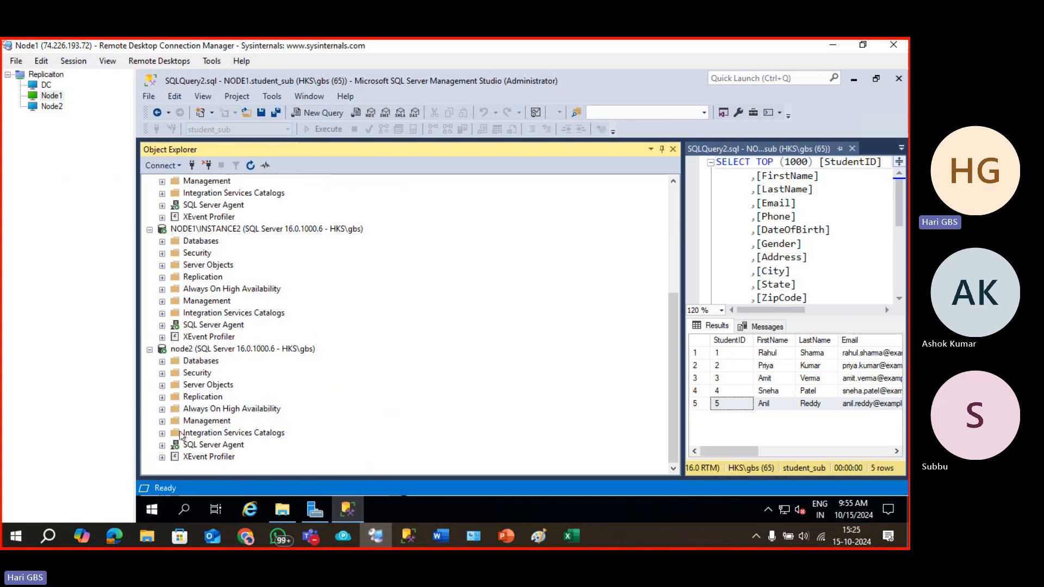
left_click(162, 398)
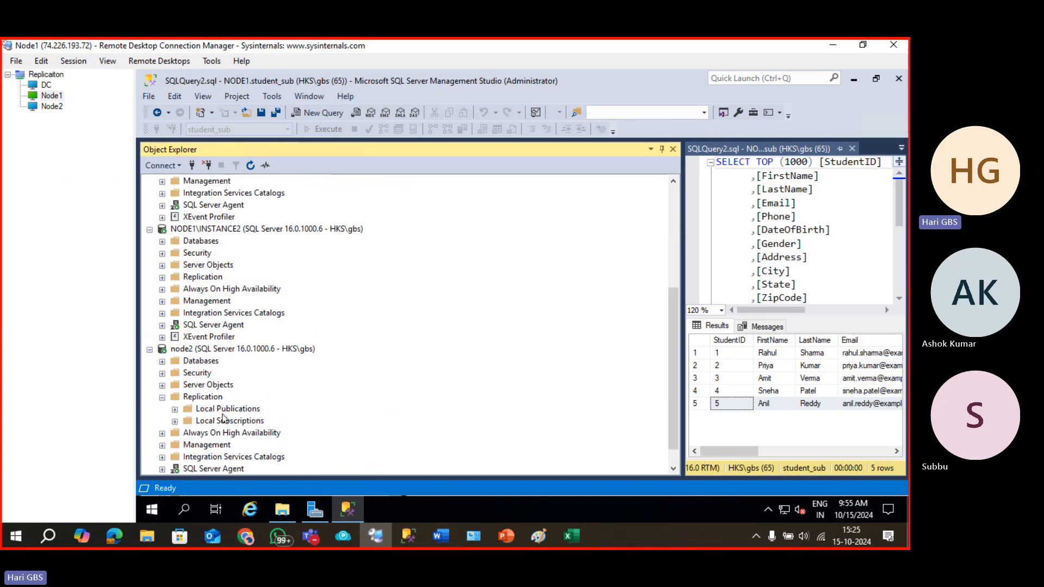
left_click(175, 409)
left_click(226, 422)
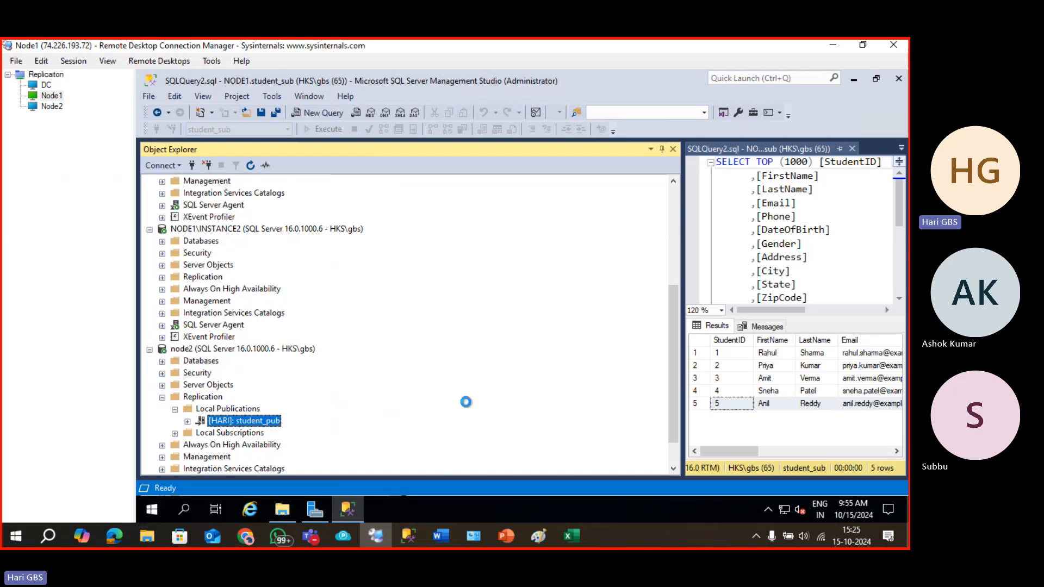
key("Delete")
left_click(623, 323)
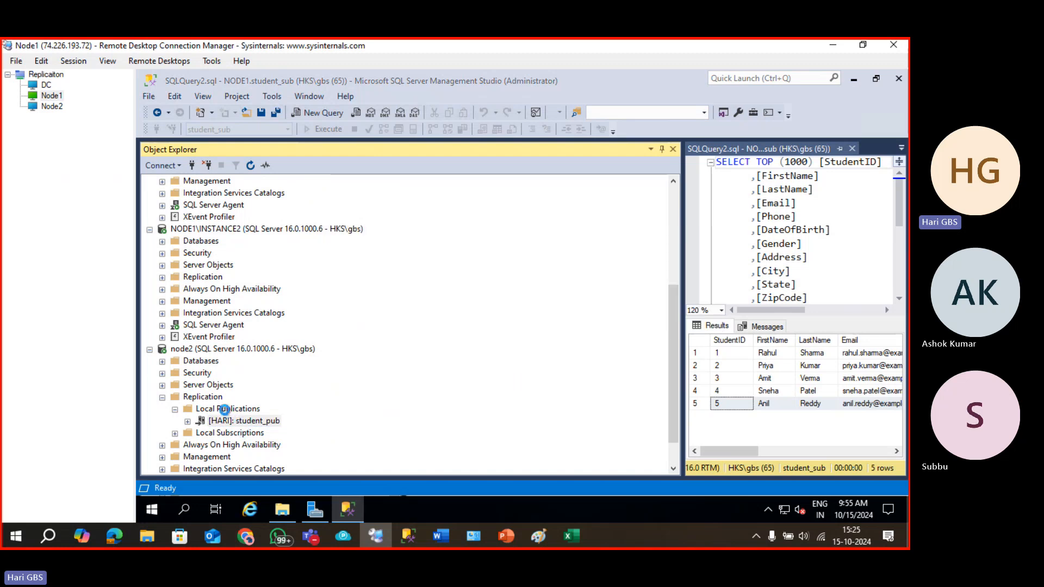
Disable publishing on node2 with the Disable Publishing and Distribution wizard.
left_click(207, 398)
right_click(207, 401)
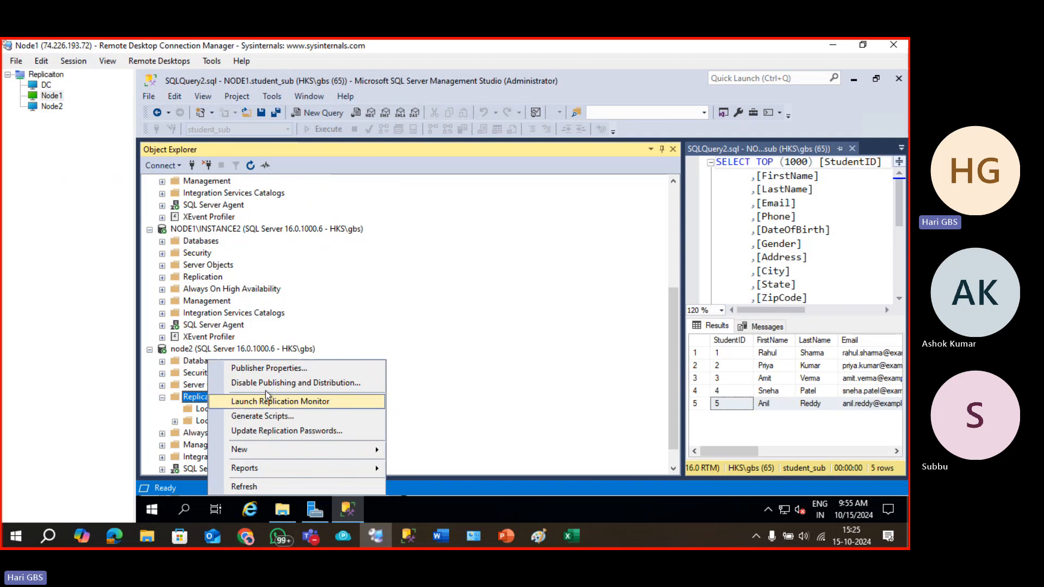
left_click(348, 381)
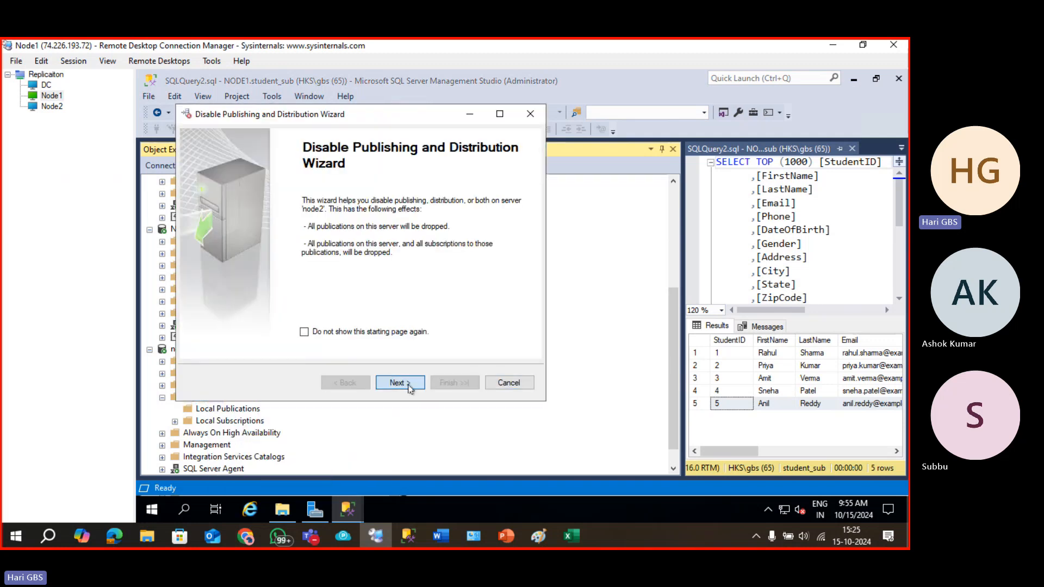
left_click(412, 386)
left_click(256, 211)
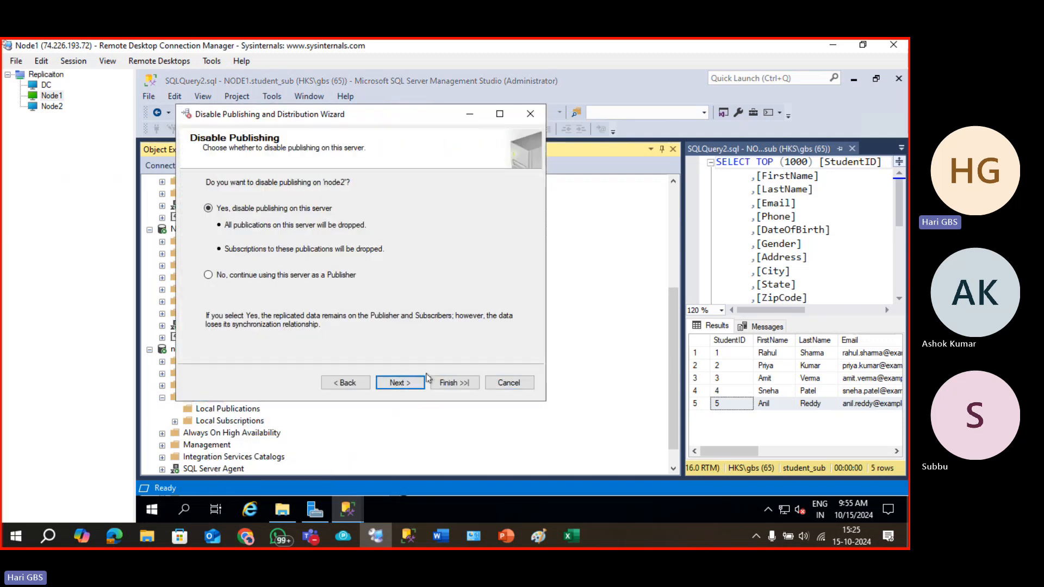
left_click(405, 379)
left_click(405, 380)
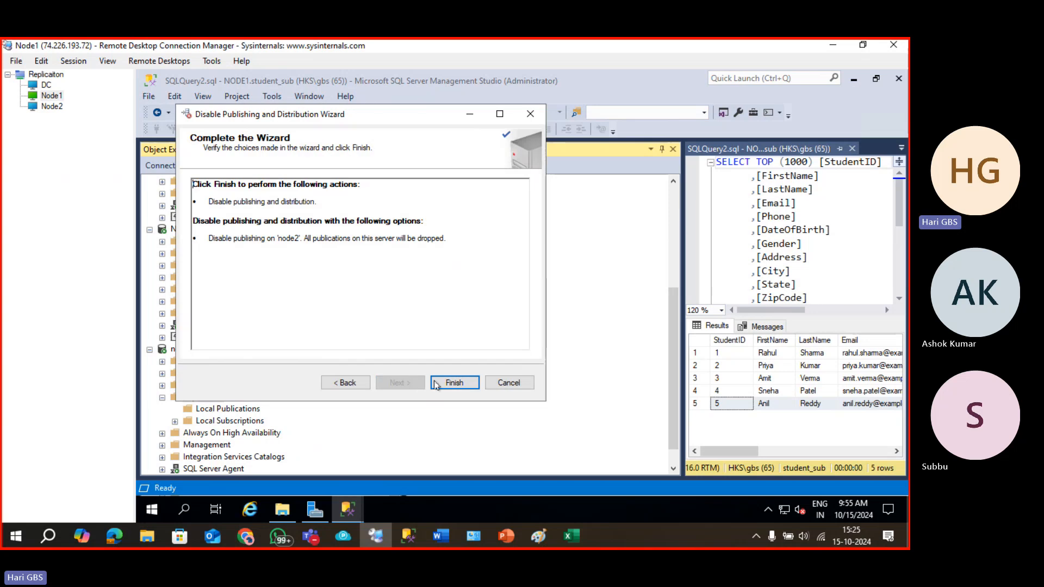
left_click(455, 382)
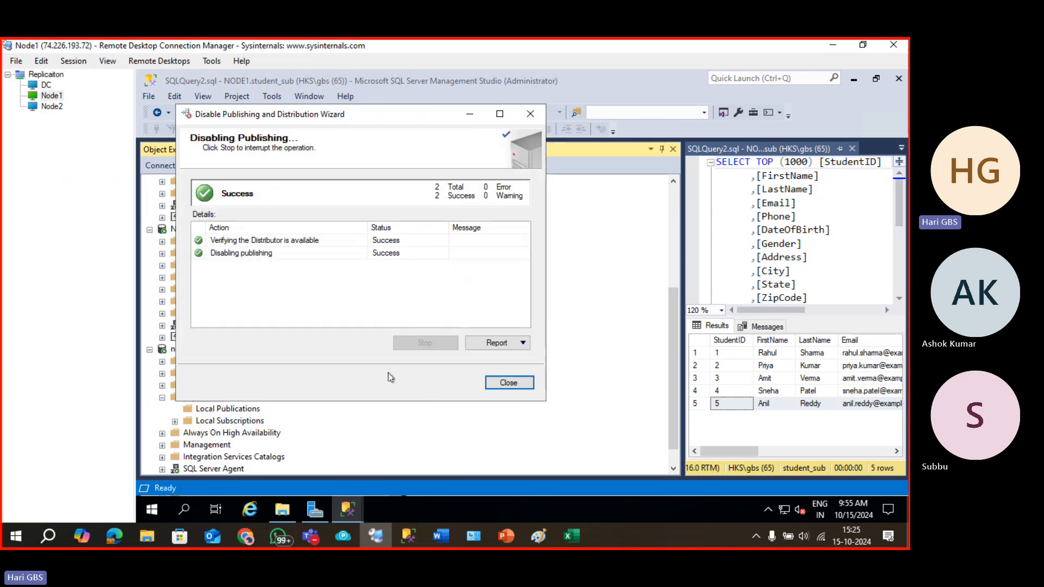
left_click(509, 382)
Disable distribution on NODE1\INSTANCE2 using the same wizard.
scroll(280, 413, "up", 4)
scroll(280, 414, "down", 4)
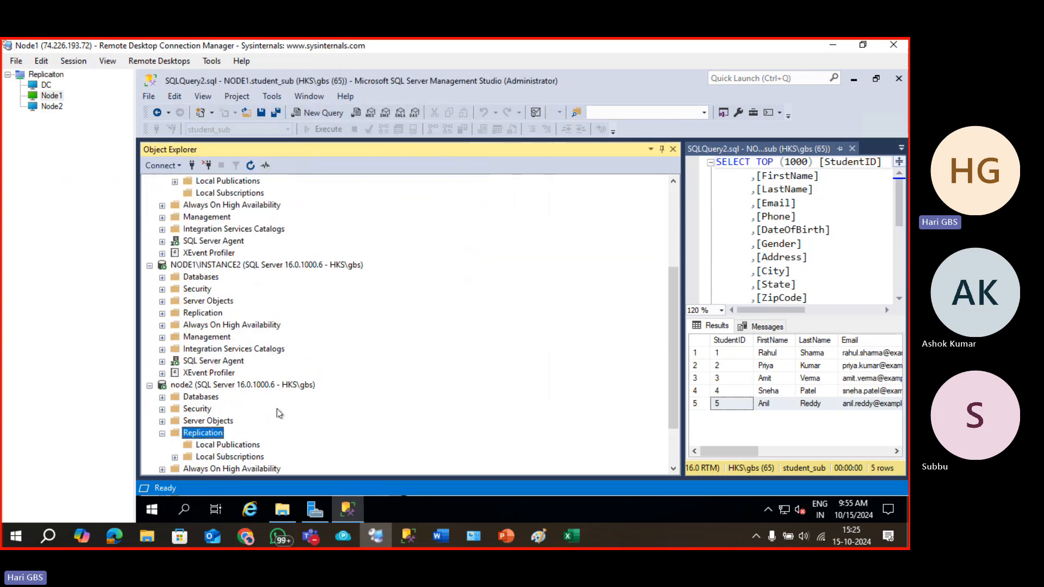
right_click(197, 314)
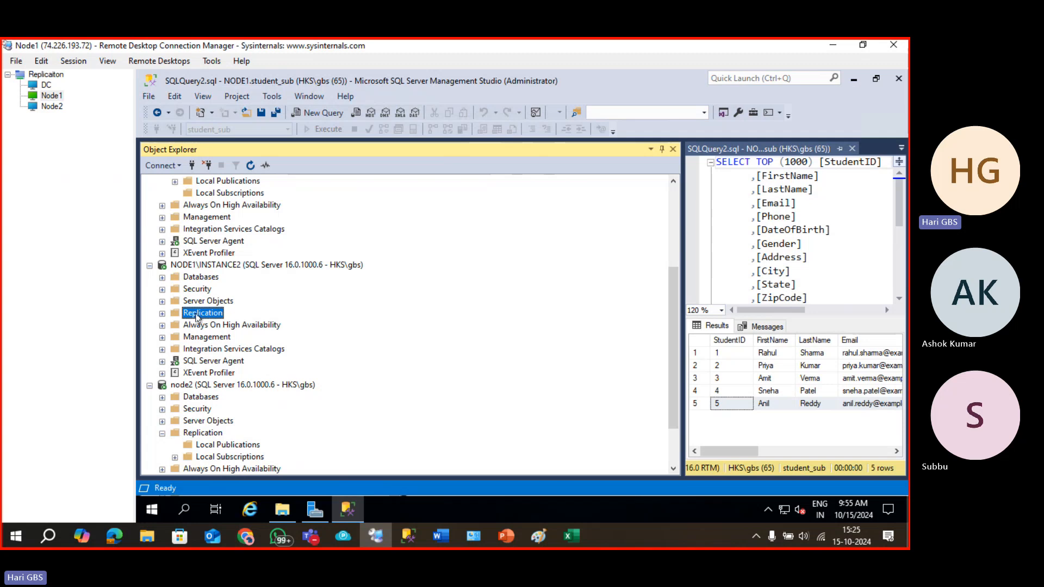
left_click(298, 339)
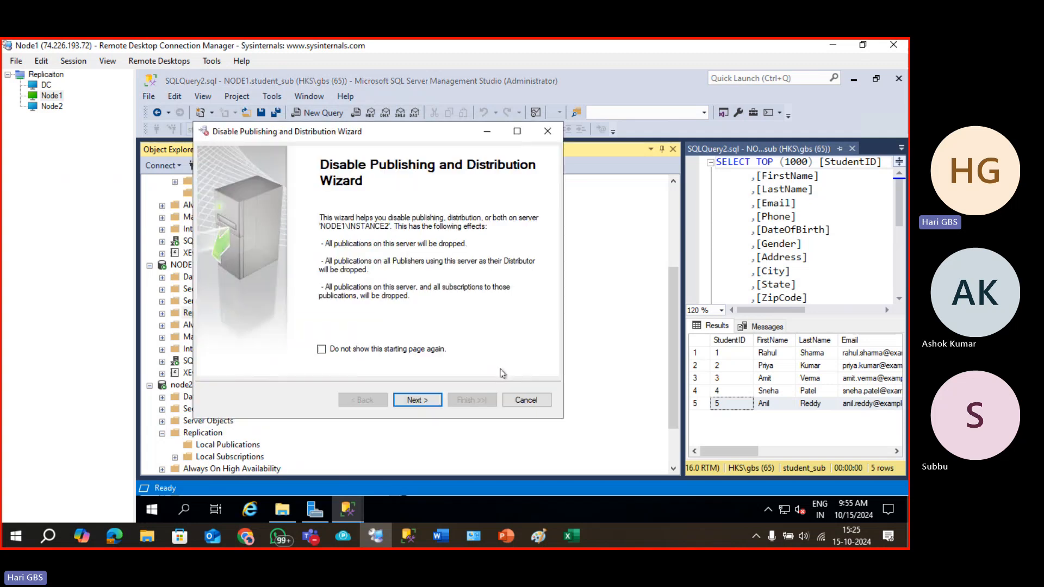
left_click(413, 402)
left_click(269, 231)
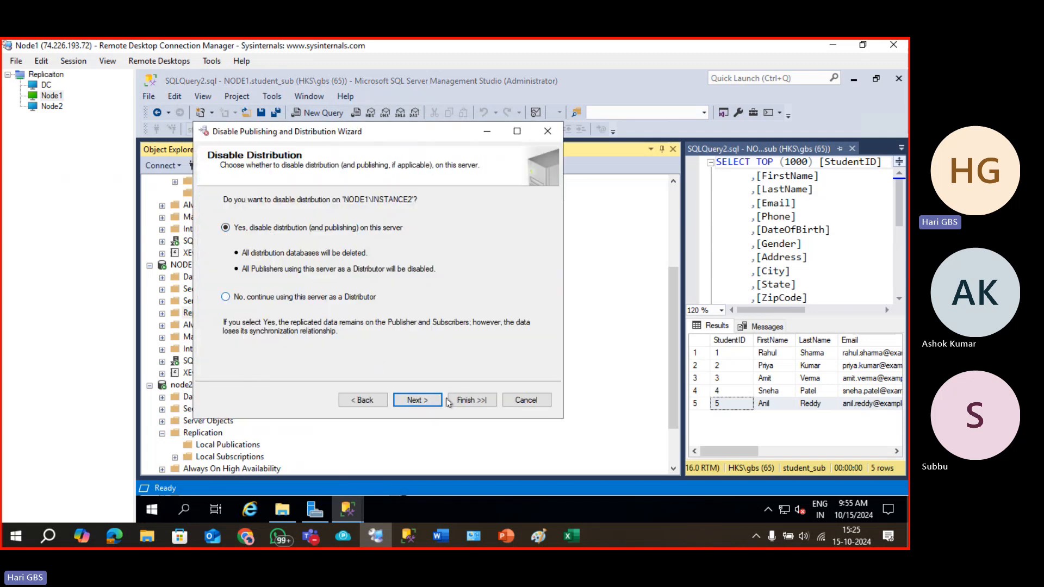
left_click(422, 400)
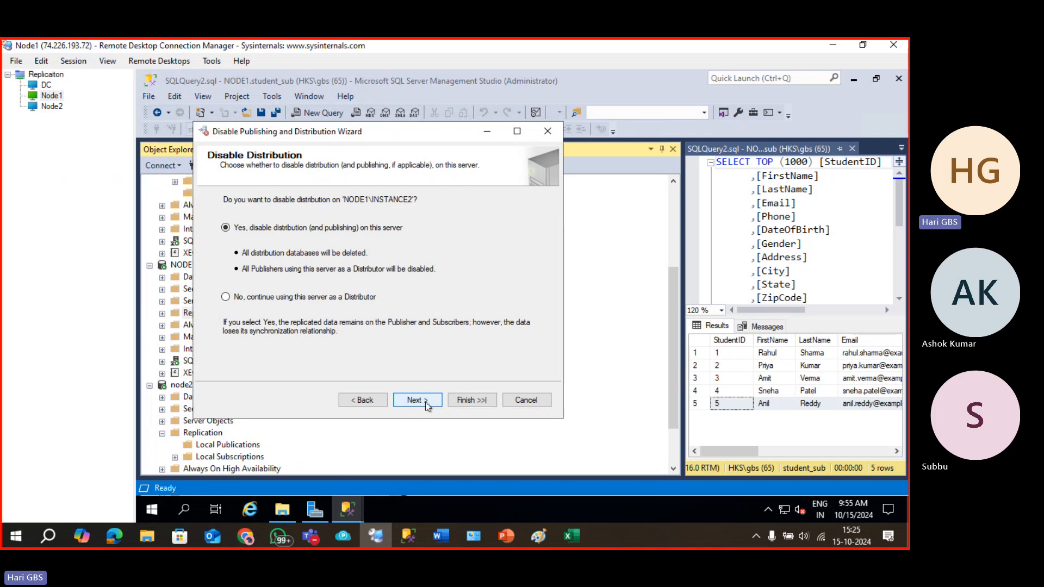
left_click(423, 400)
left_click(462, 403)
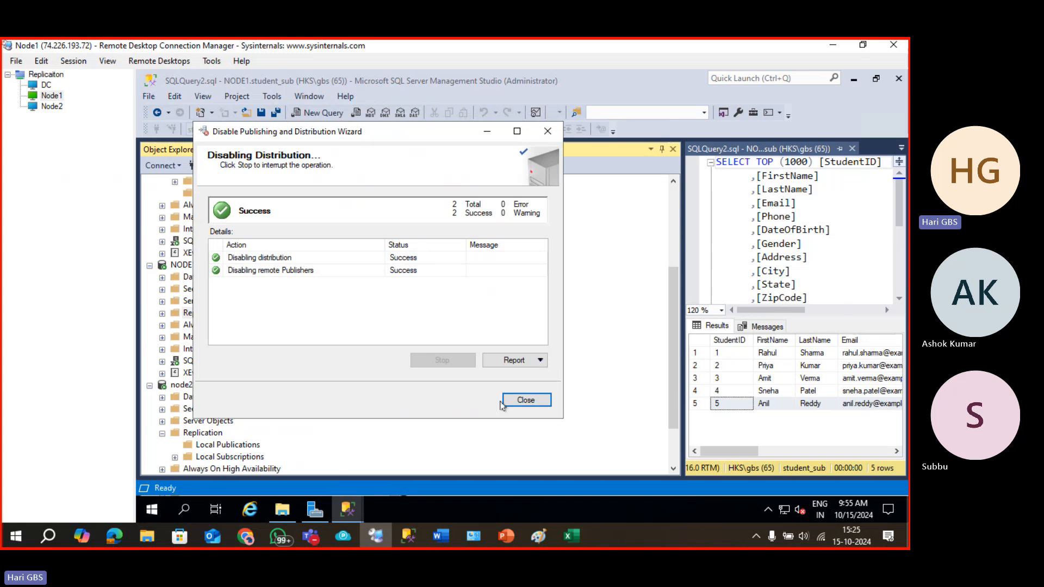
left_click(506, 402)
scroll(251, 374, "up", 4)
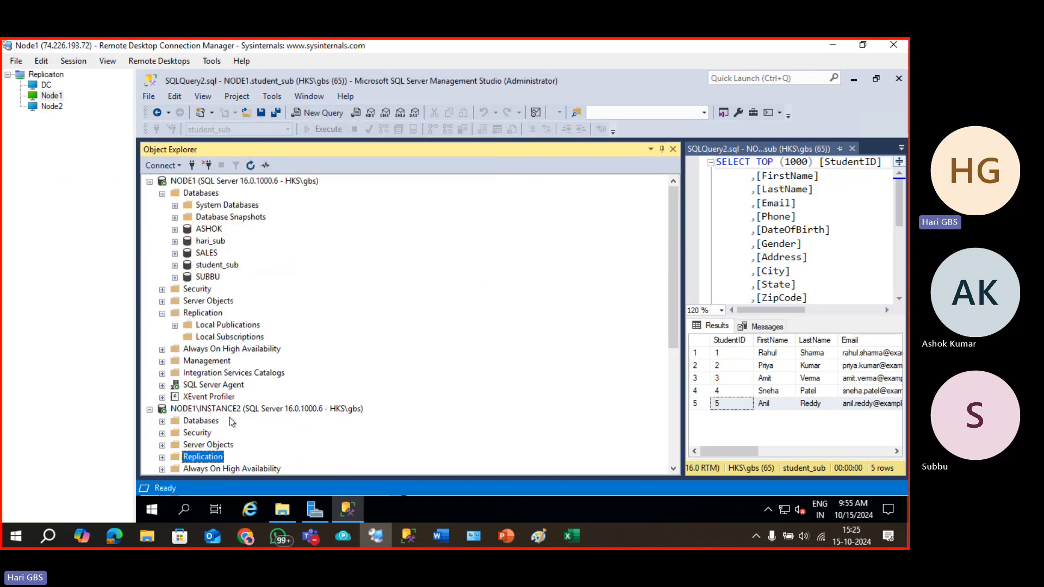
Configure NODE1\INSTANCE2 as its own distributor with default settings and add node1 as publisher.
right_click(203, 460)
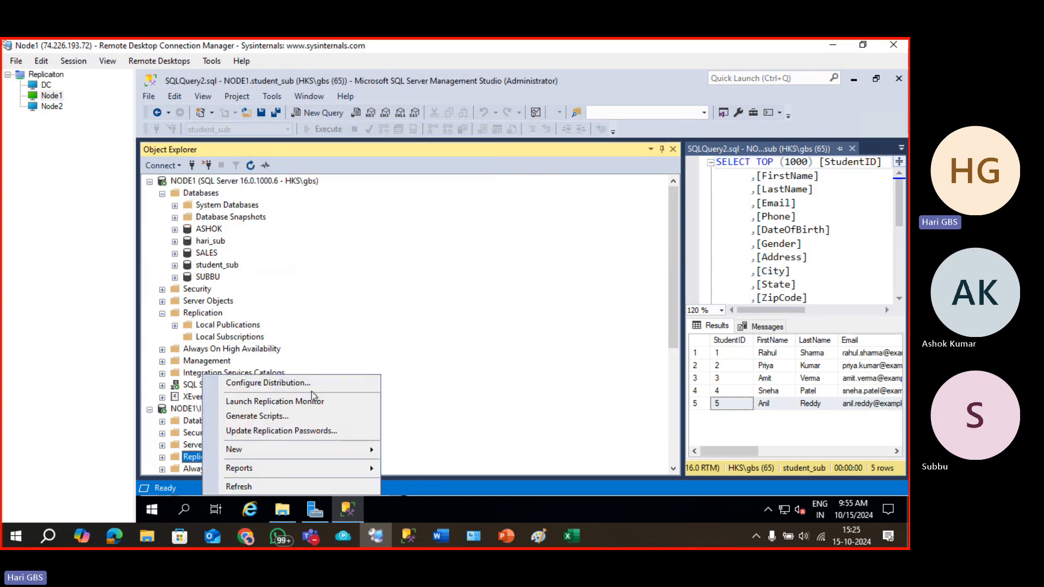
left_click(296, 383)
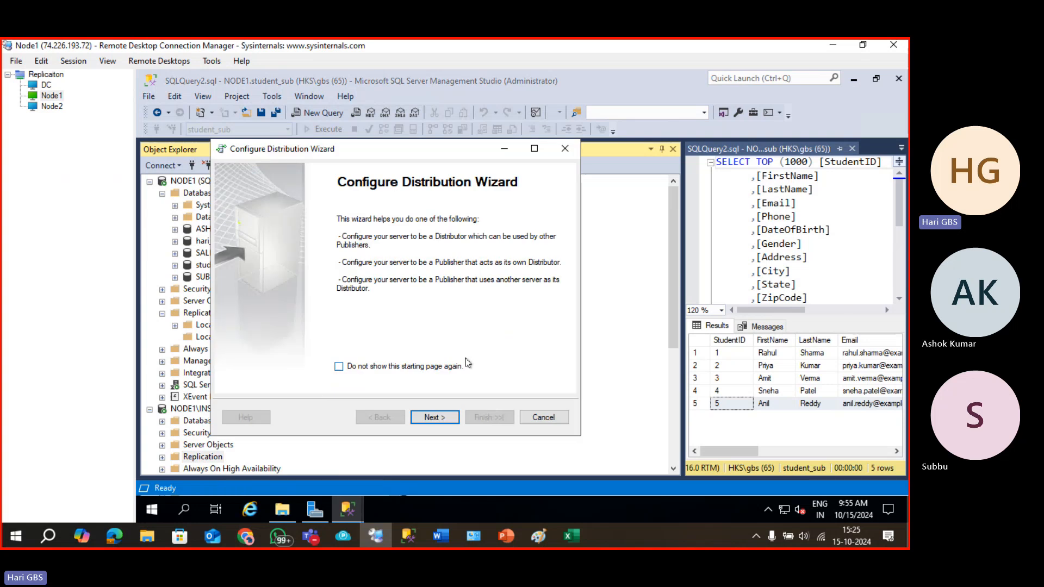
left_click(449, 419)
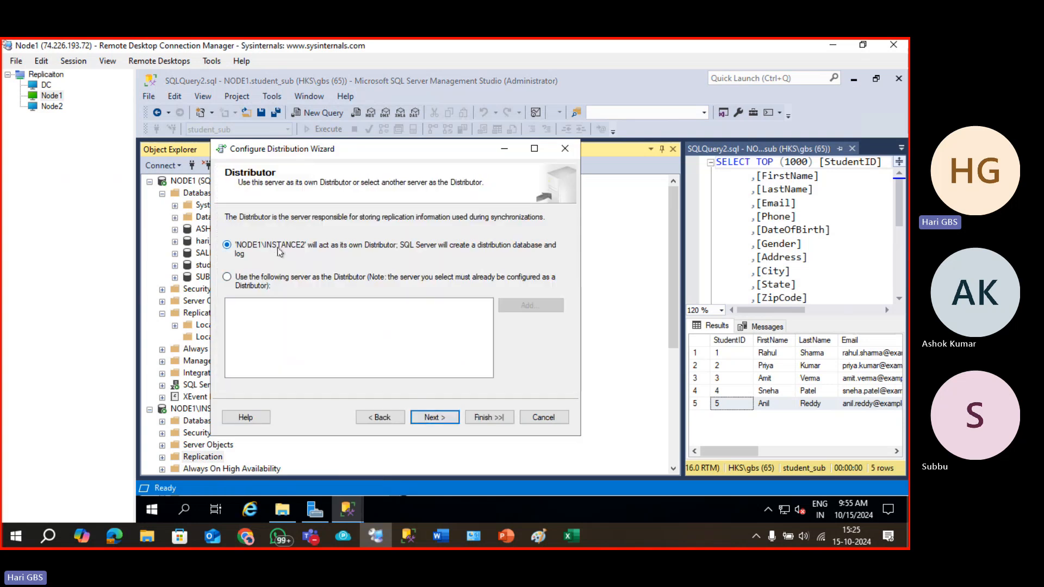
left_click(423, 418)
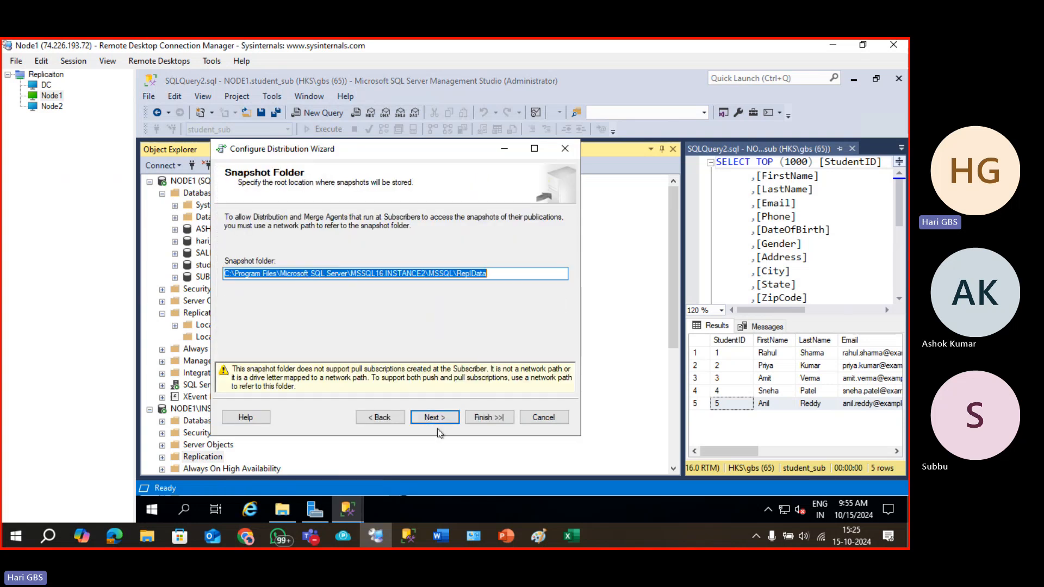
left_click(433, 419)
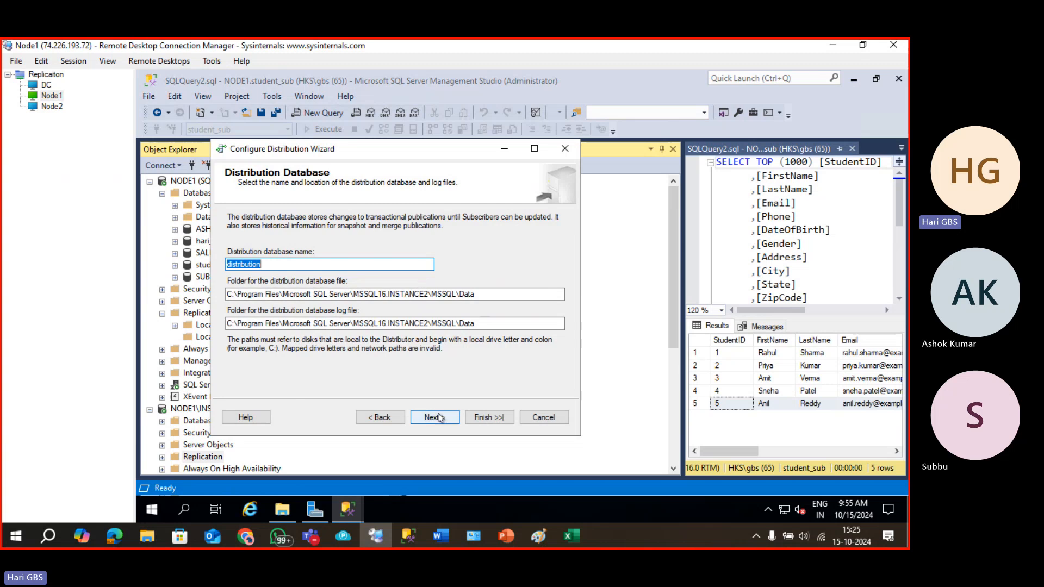
left_click(434, 418)
left_click(244, 242)
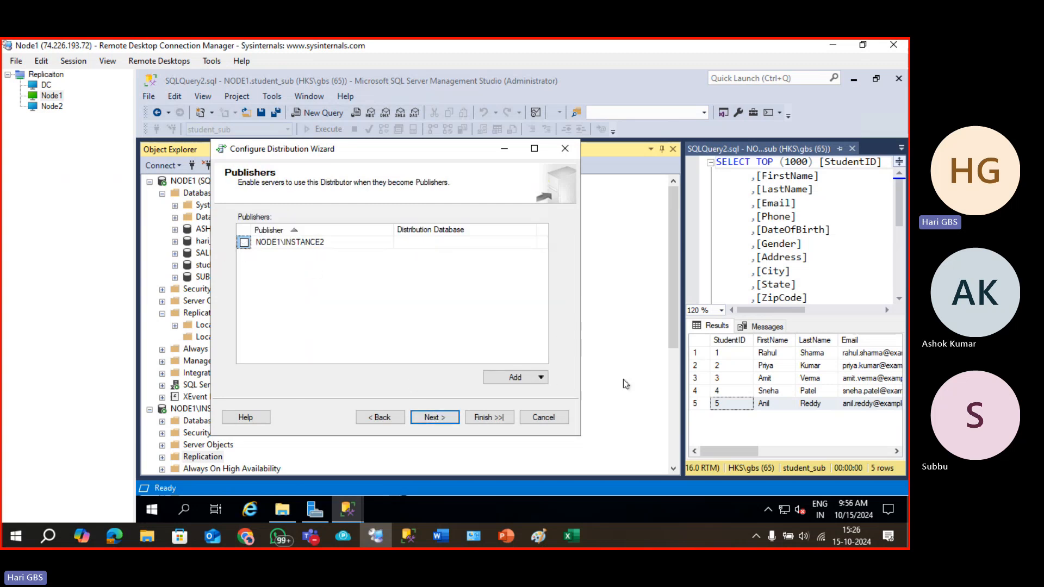
left_click(542, 377)
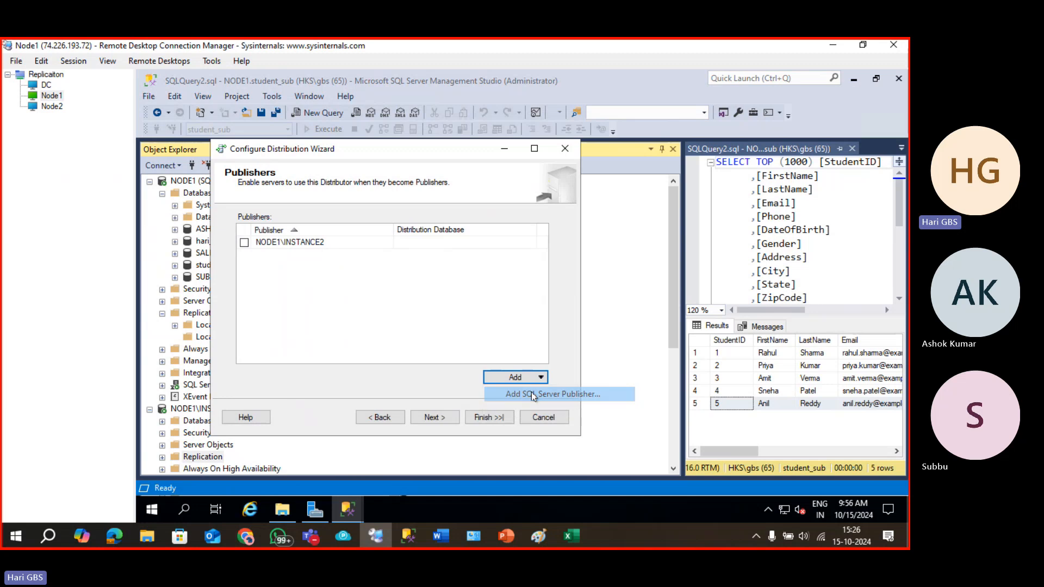
left_click(533, 395)
left_click(439, 246)
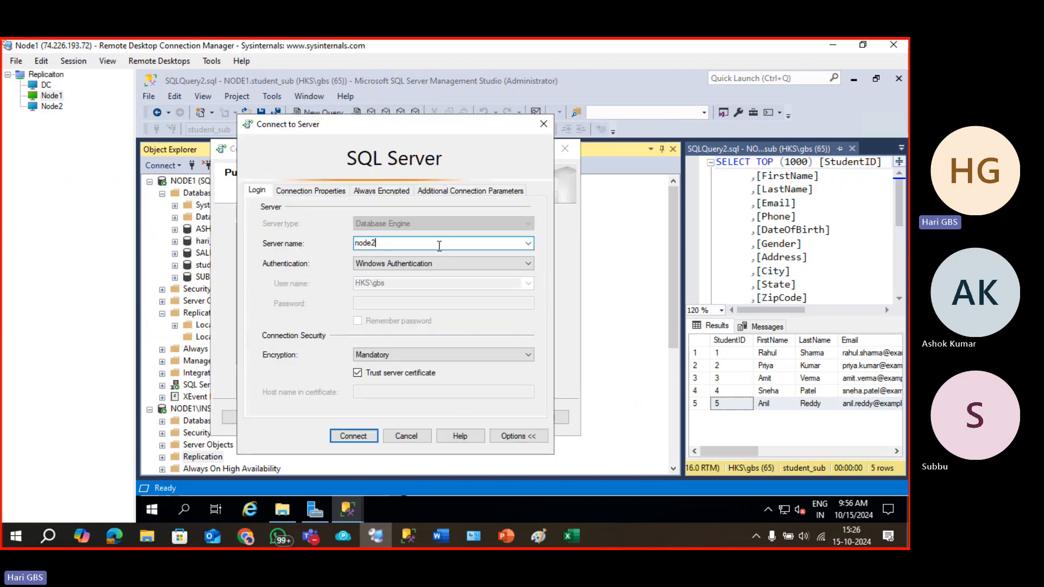
left_click(353, 436)
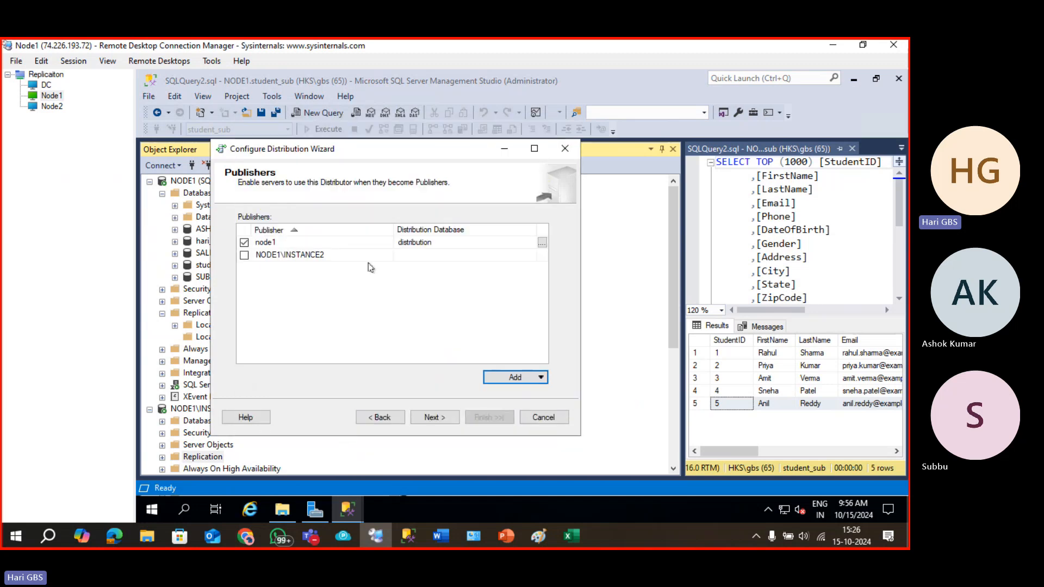
Enter and confirm the distributor password, then apply the distribution configuration.
left_click(428, 417)
key("super+v")
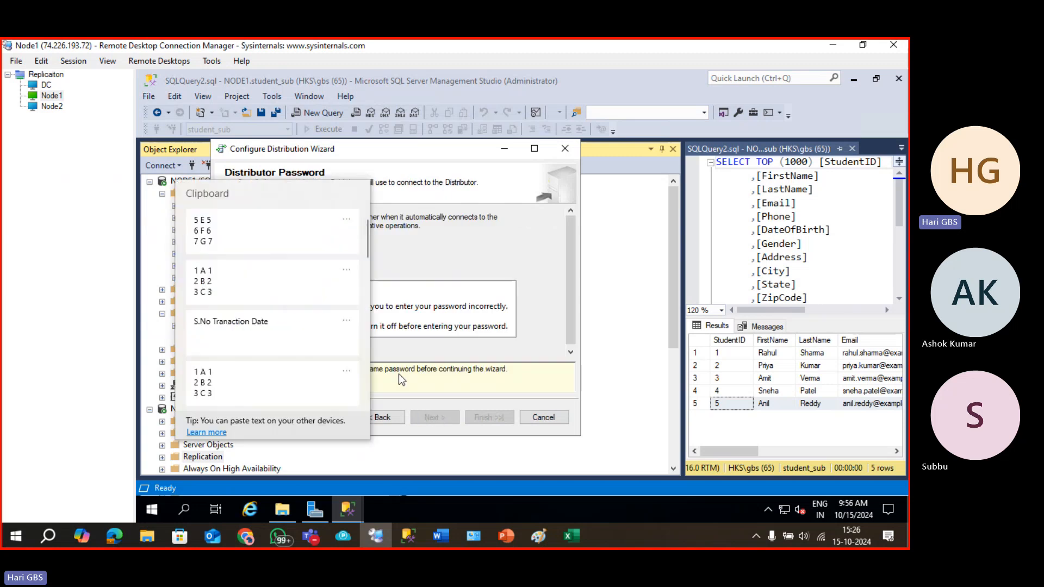
left_click(246, 380)
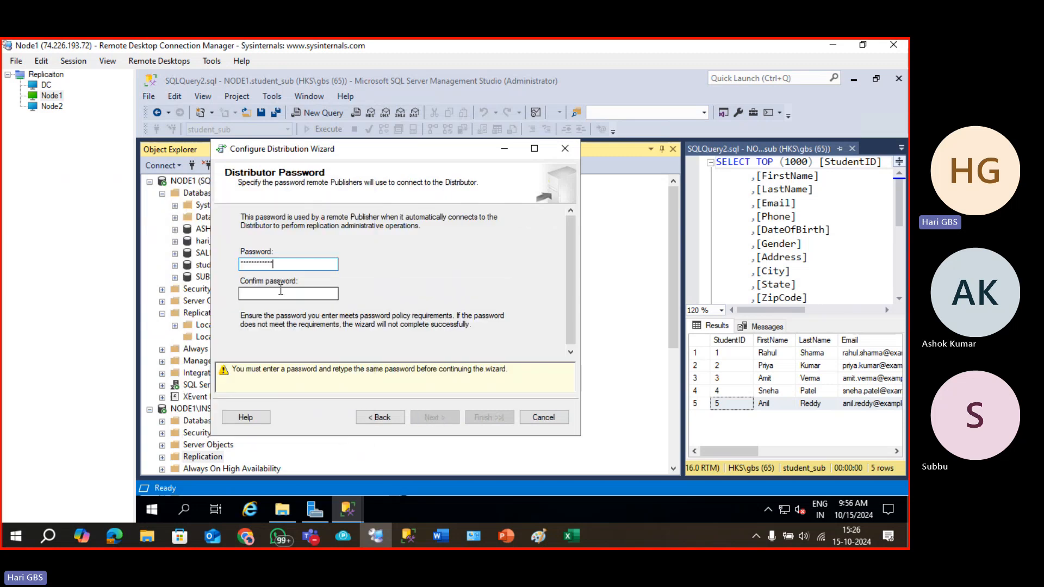
key("Tab")
key("super+v")
left_click(268, 382)
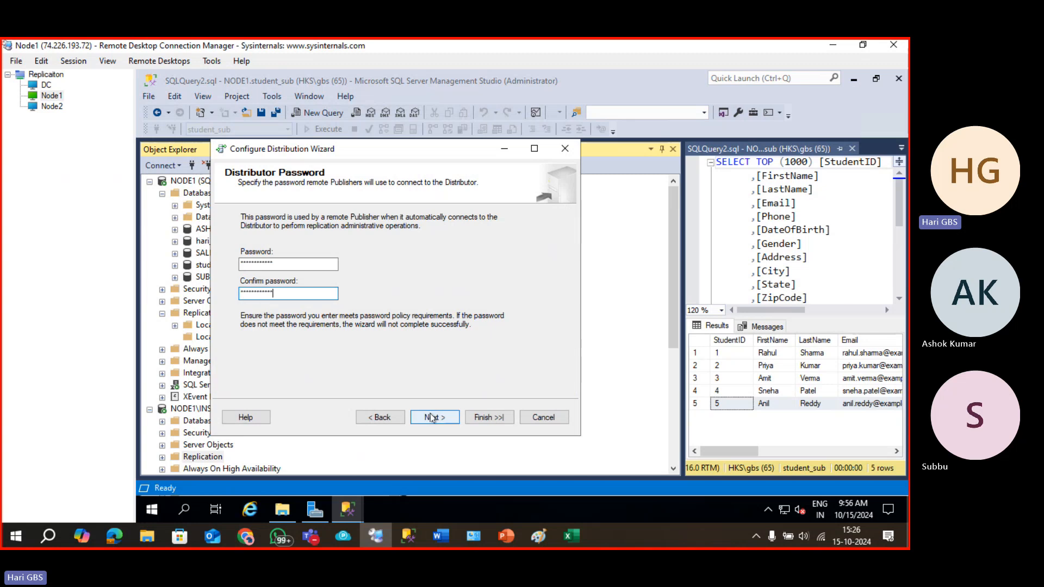
left_click(433, 417)
left_click(445, 417)
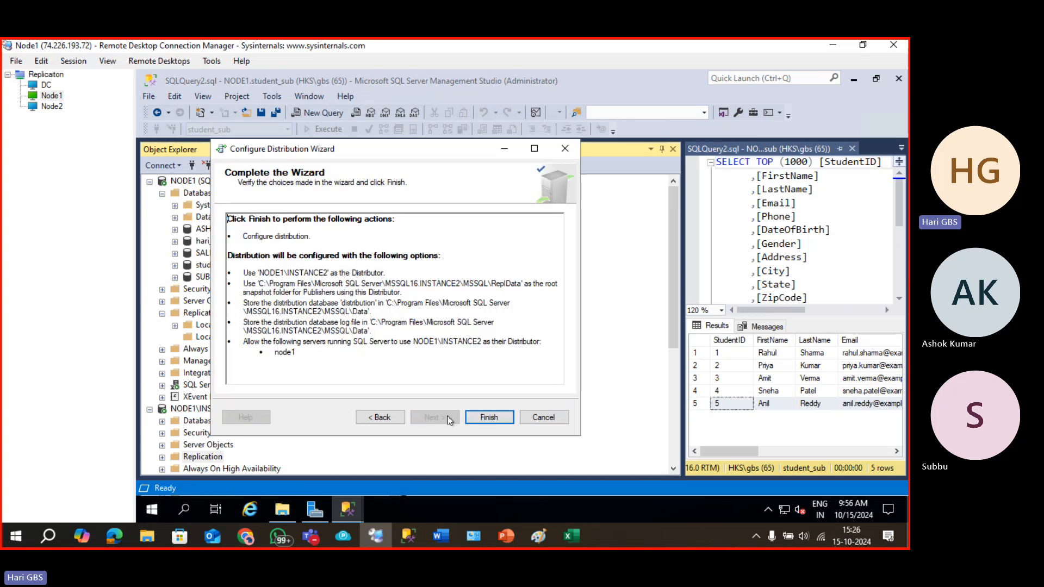
left_click(474, 420)
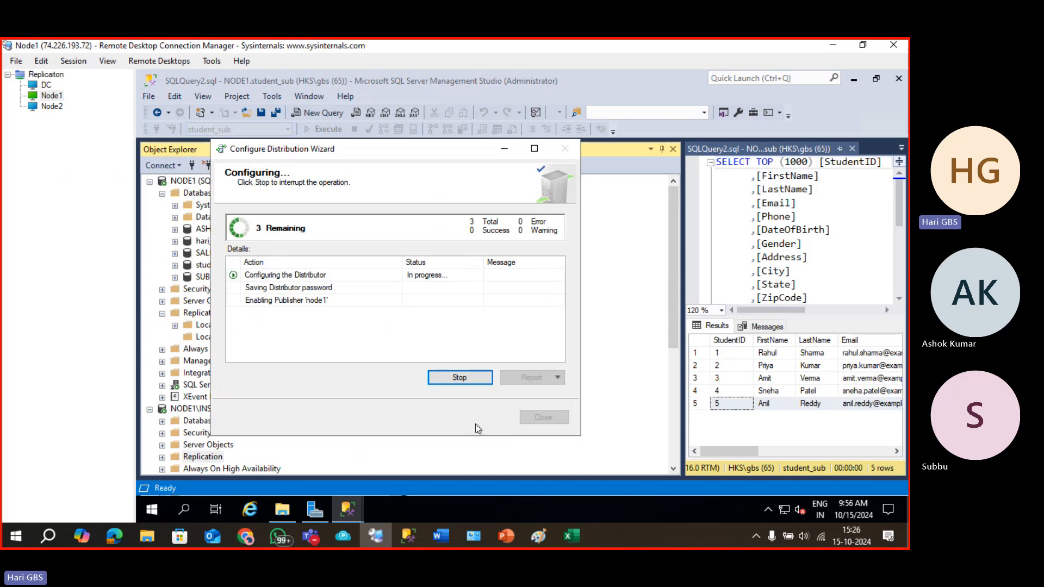
left_click(540, 417)
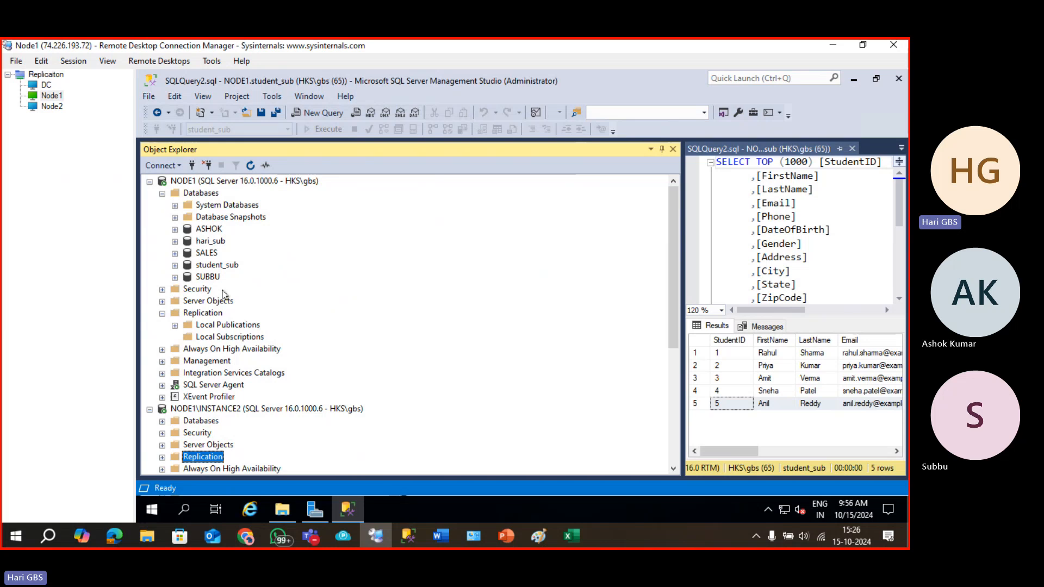
left_click(198, 312)
In NODE1's Configure Distribution wizard, choose NODE1\INSTANCE2 as the remote distributor.
right_click(198, 312)
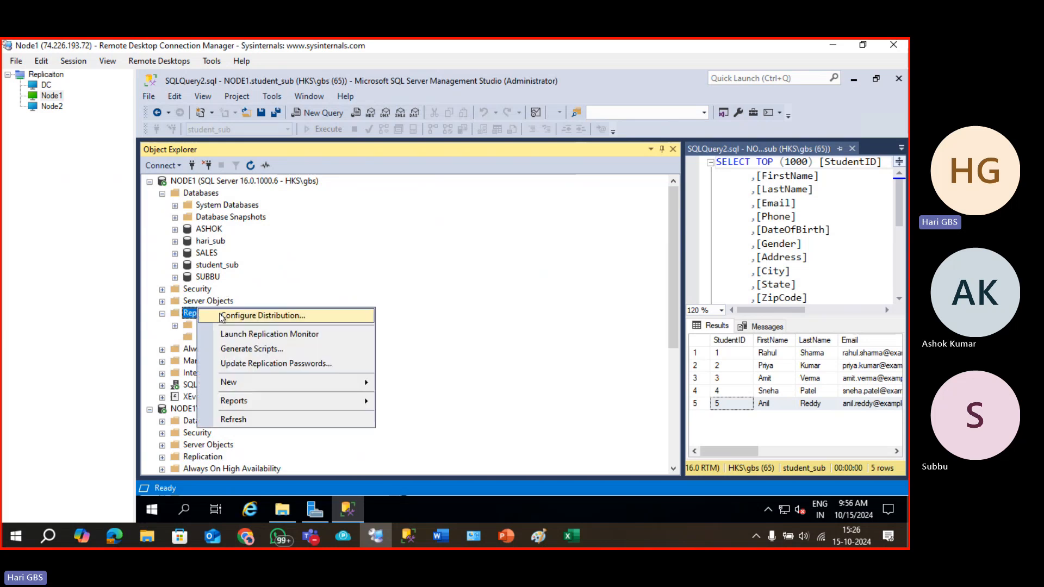
left_click(225, 318)
left_click(381, 367)
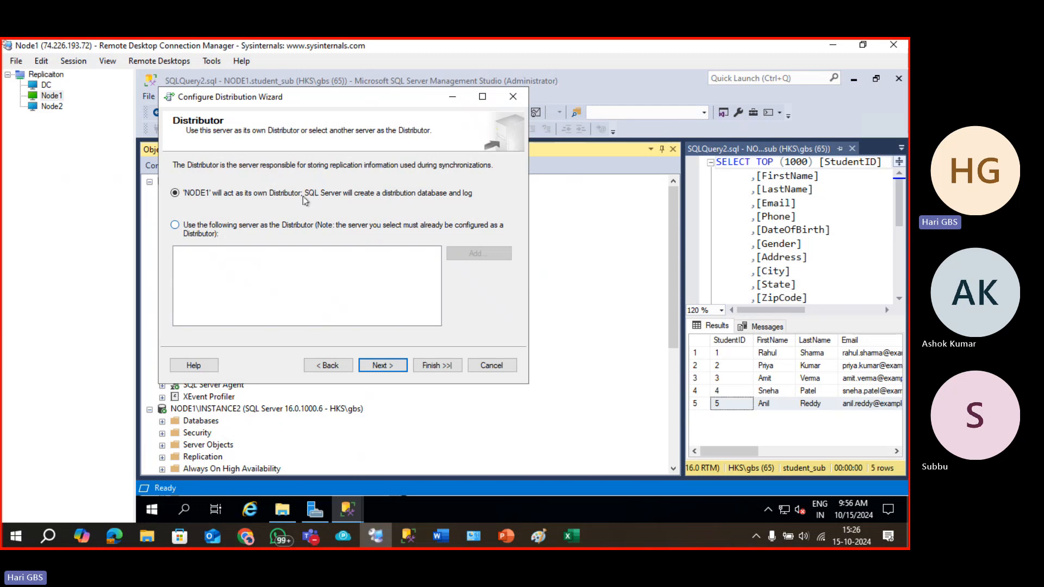
left_click(256, 228)
left_click(478, 253)
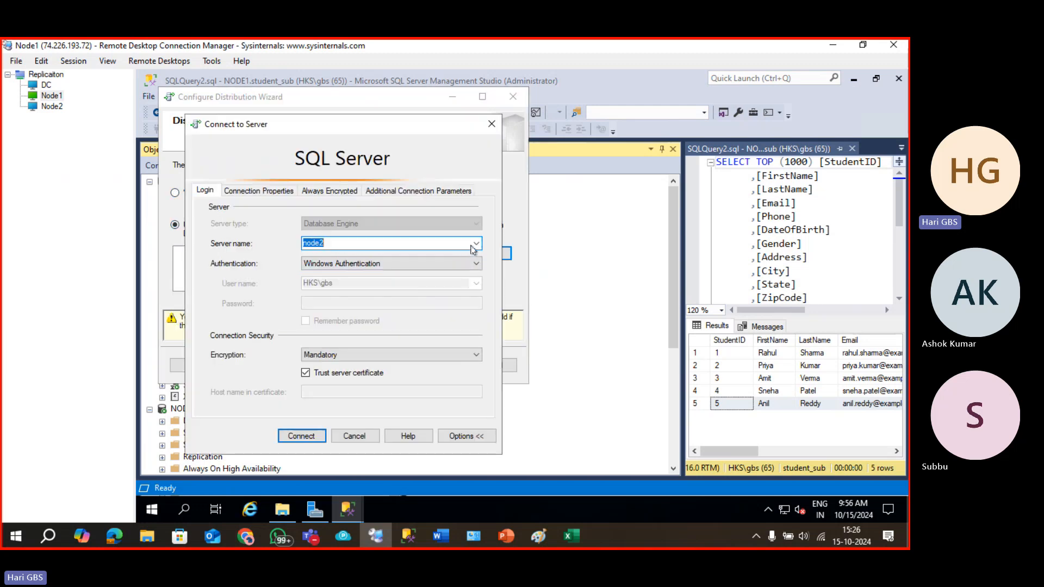
left_click(472, 245)
left_click(457, 256)
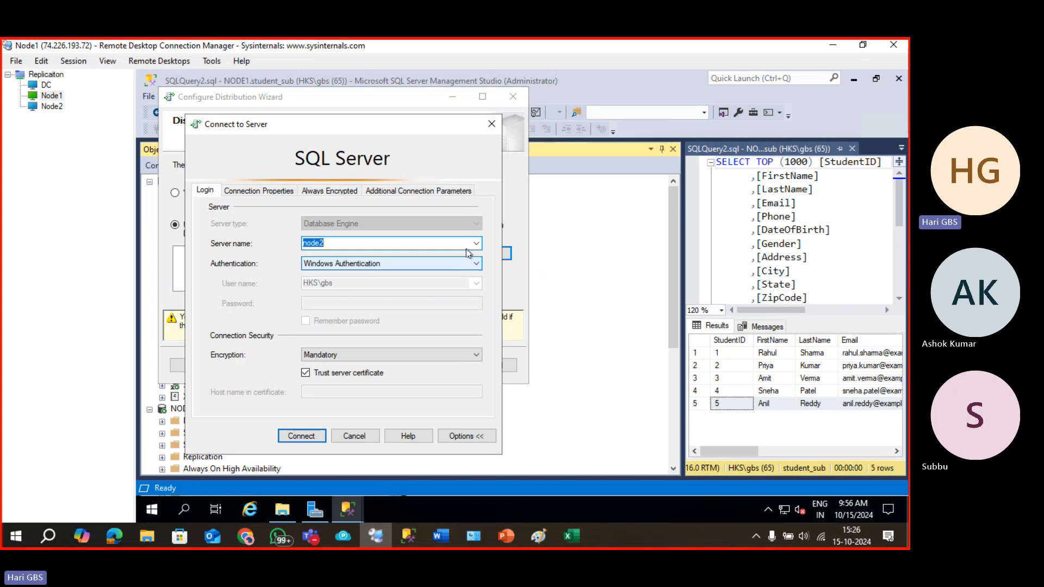
left_click(476, 243)
left_click(426, 263)
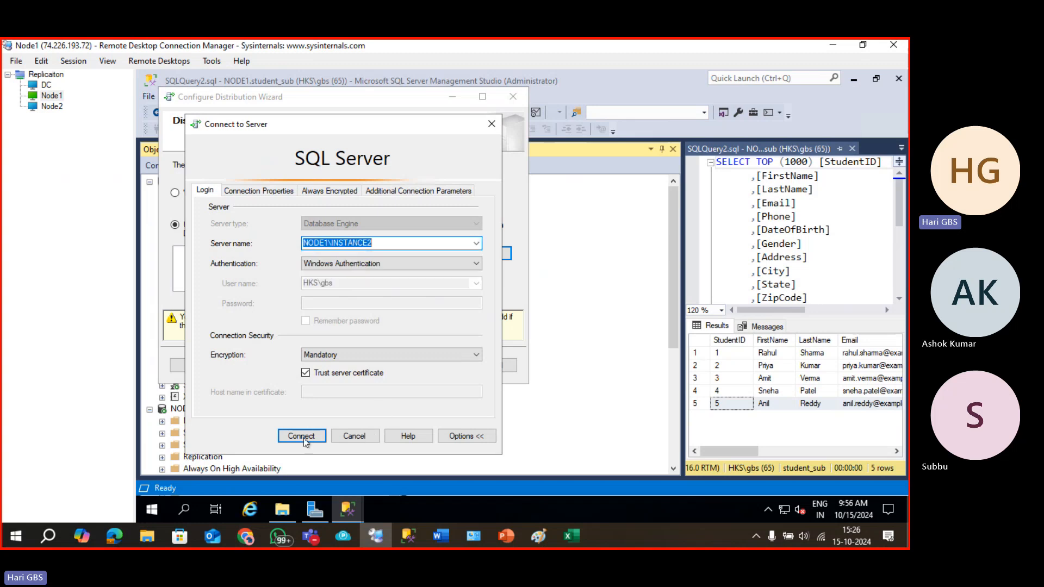
left_click(311, 440)
left_click(376, 368)
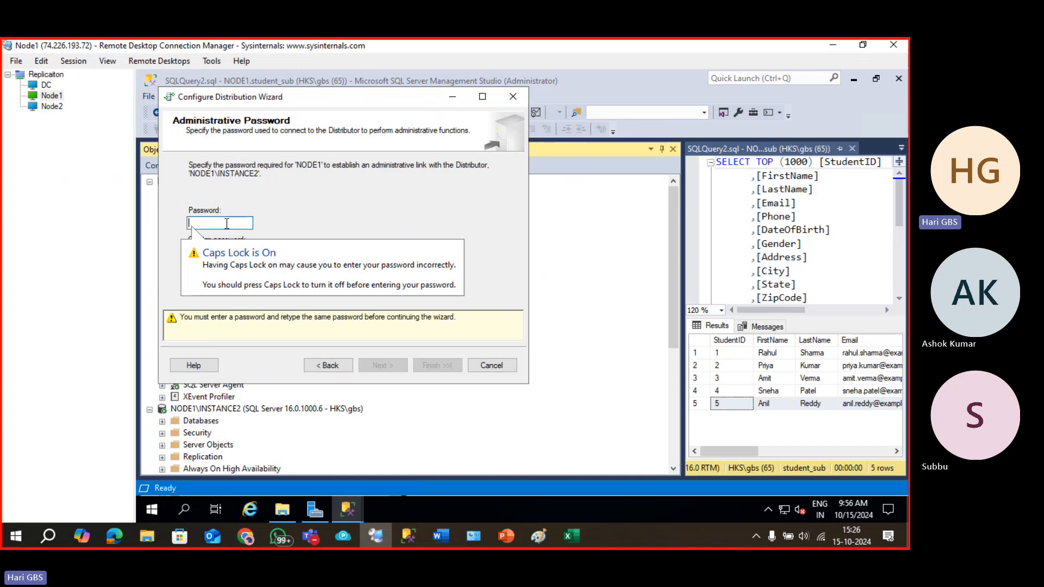
Enter and confirm the administrative link password, then complete the distribution configuration.
key("super+v")
left_click(250, 317)
key("Tab")
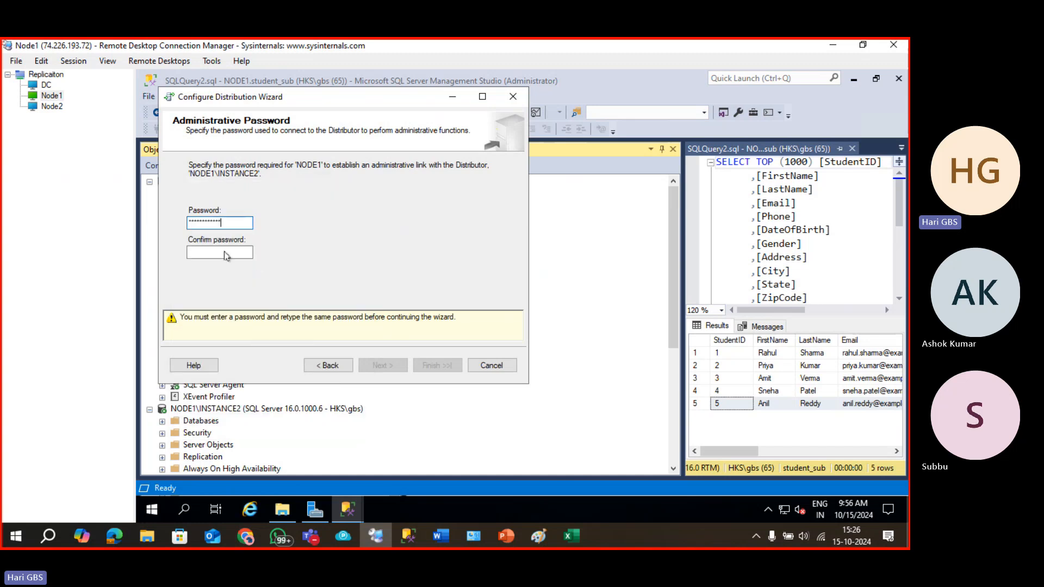
key("super+v")
left_click(263, 383)
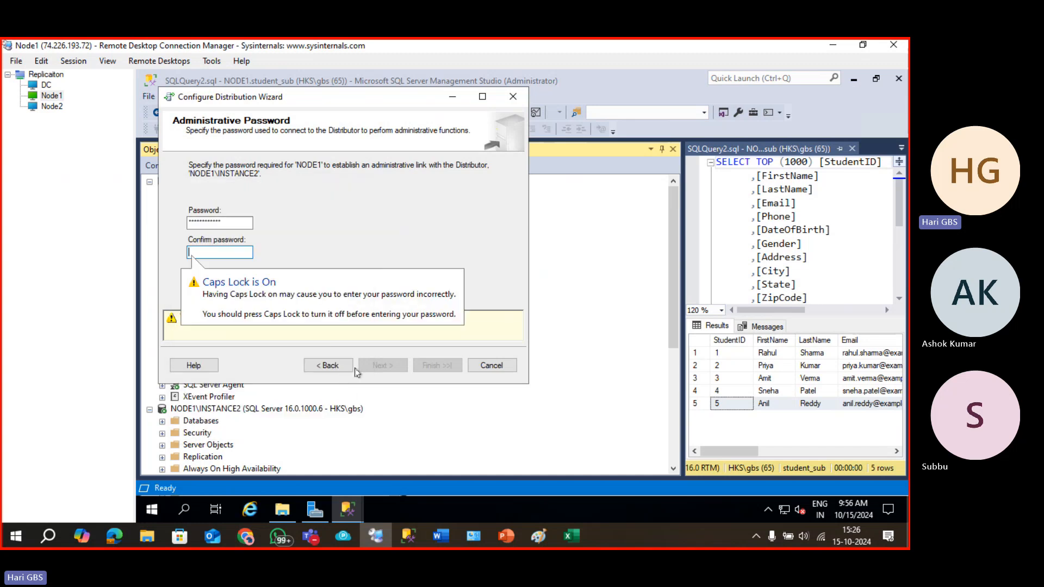
left_click(375, 364)
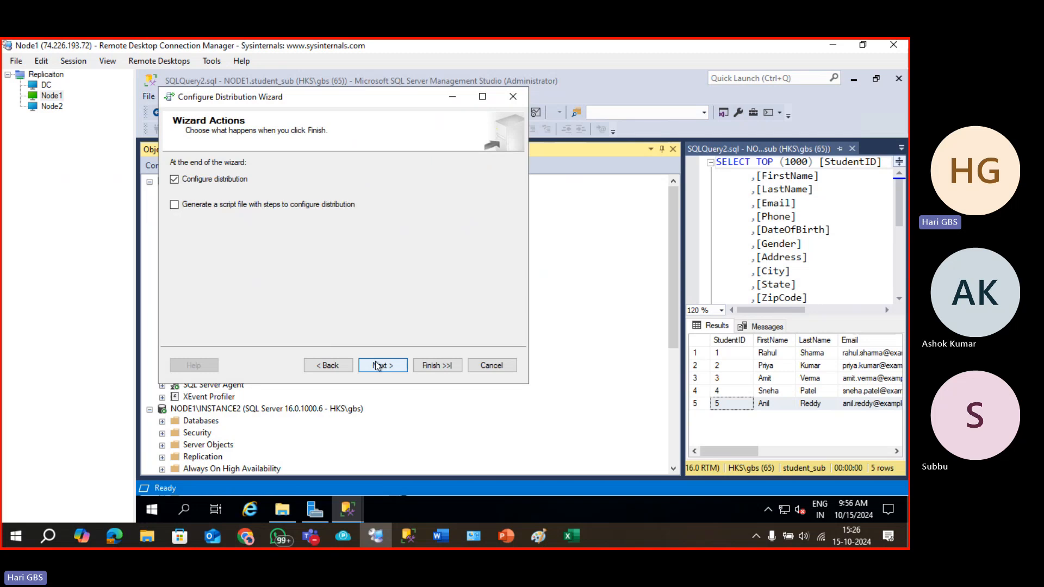
left_click(378, 365)
left_click(420, 364)
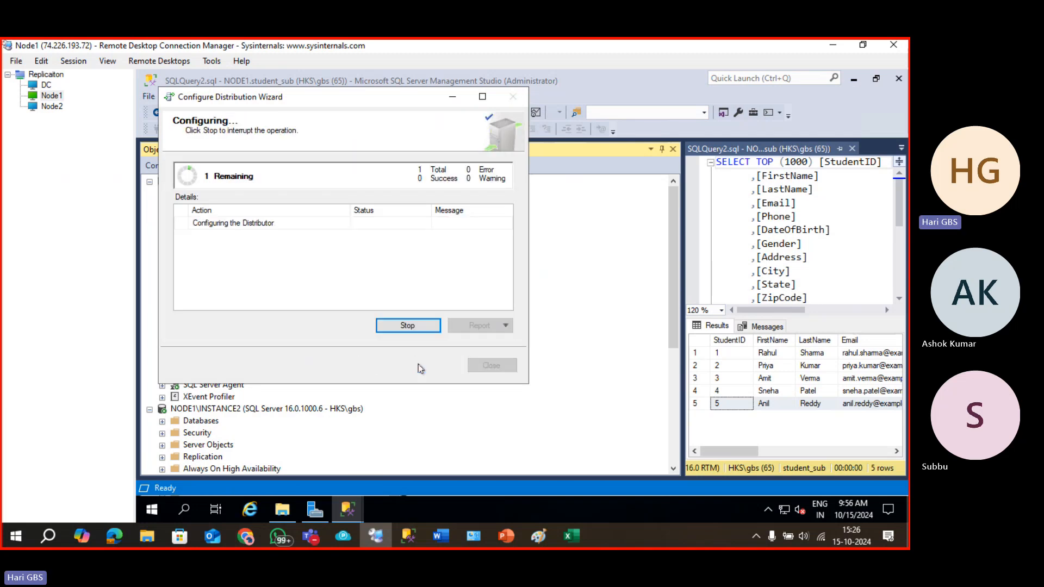
left_click(481, 366)
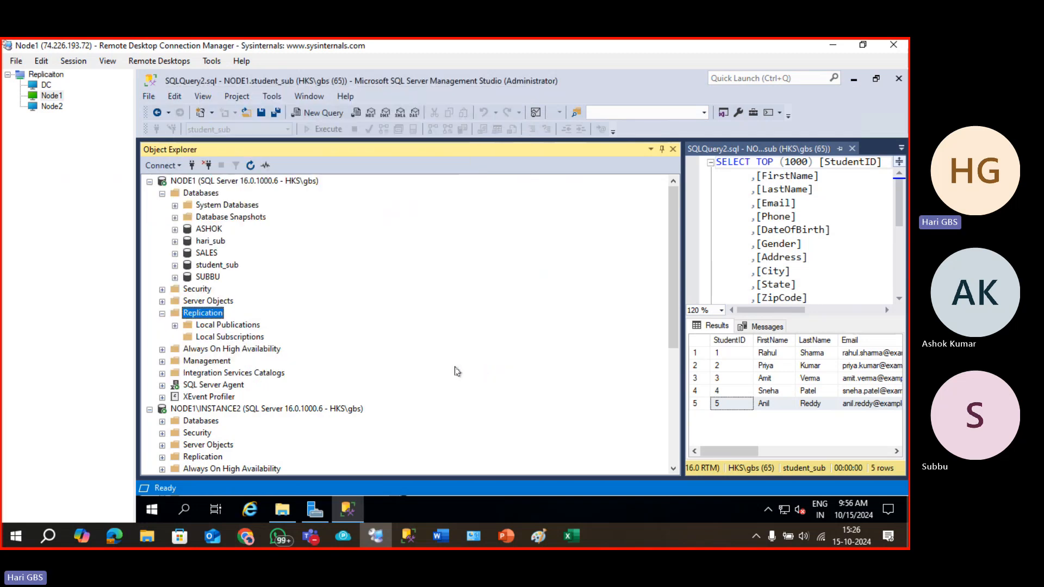
Start a new publication on NODE1 and select the SALES database to publish.
right_click(213, 329)
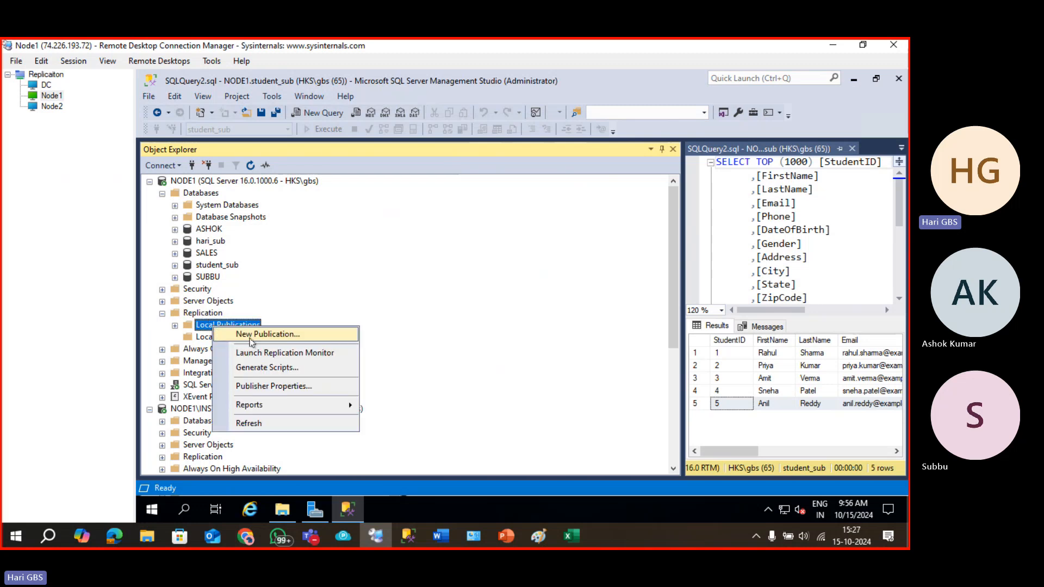
left_click(246, 335)
left_click(592, 412)
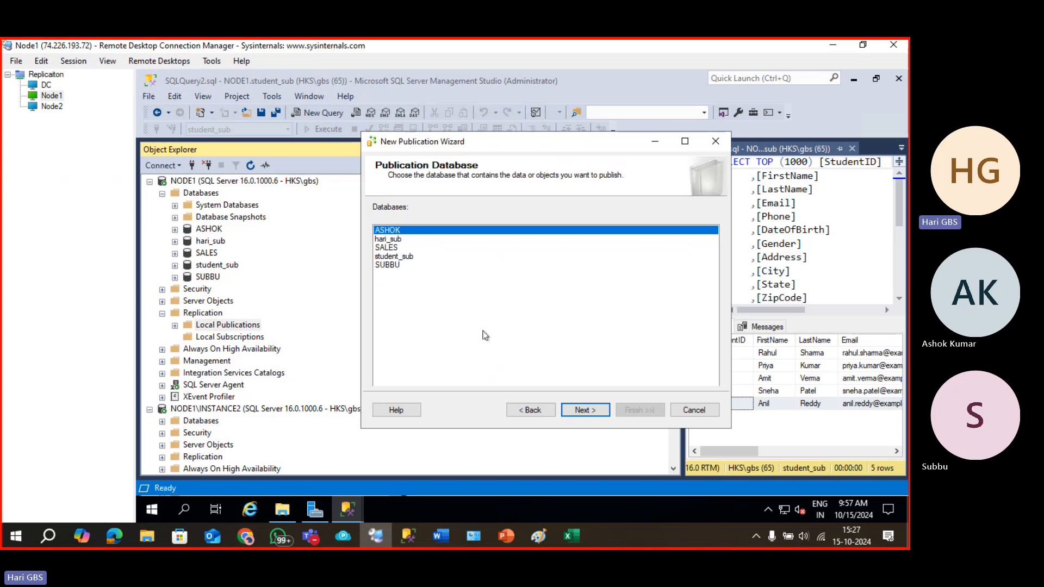
left_click(397, 247)
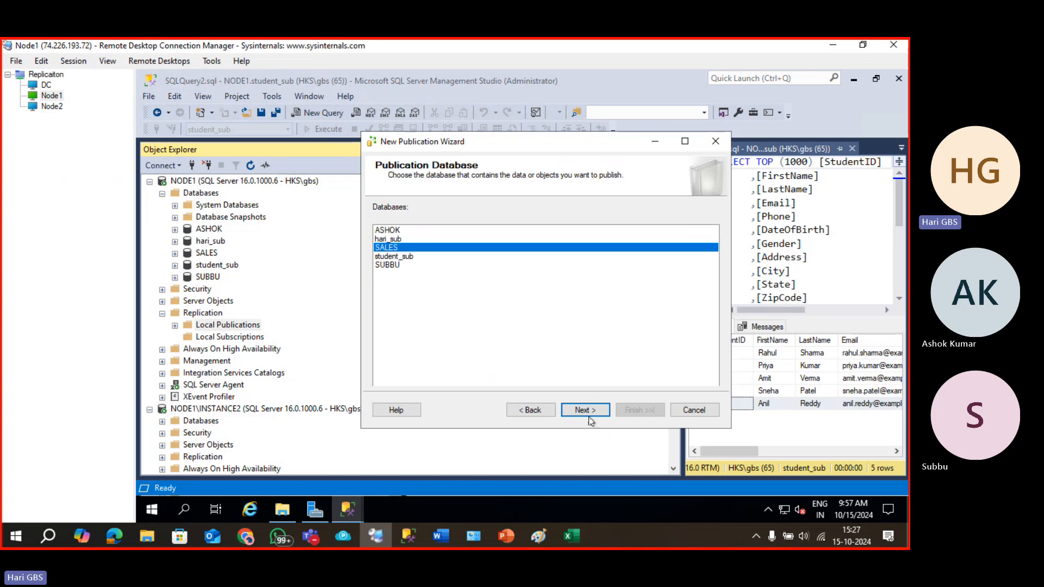
left_click(586, 412)
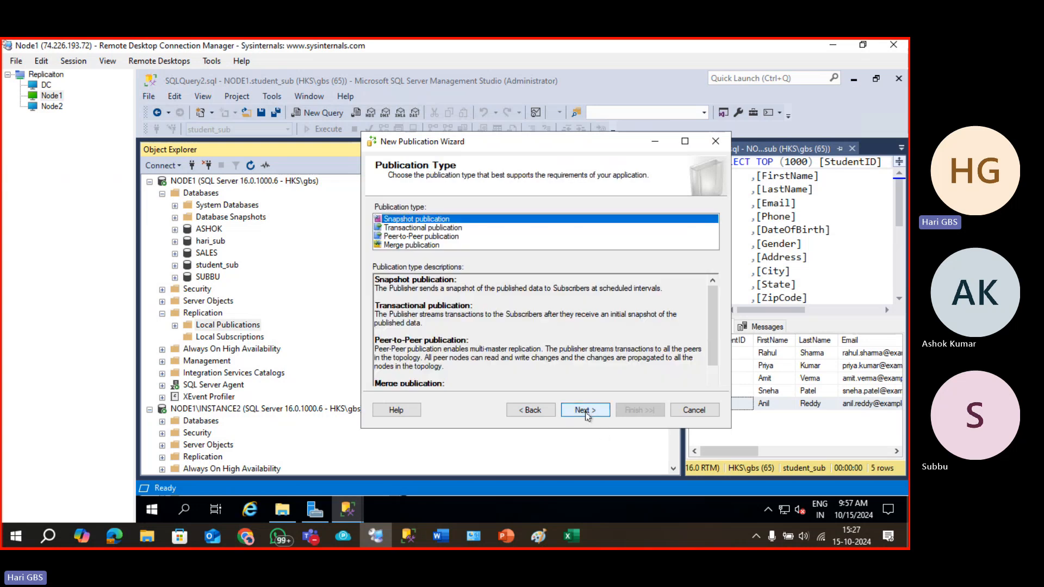
Choose Merge publication as the publication type and advance to Subscriber Types.
left_click(393, 246)
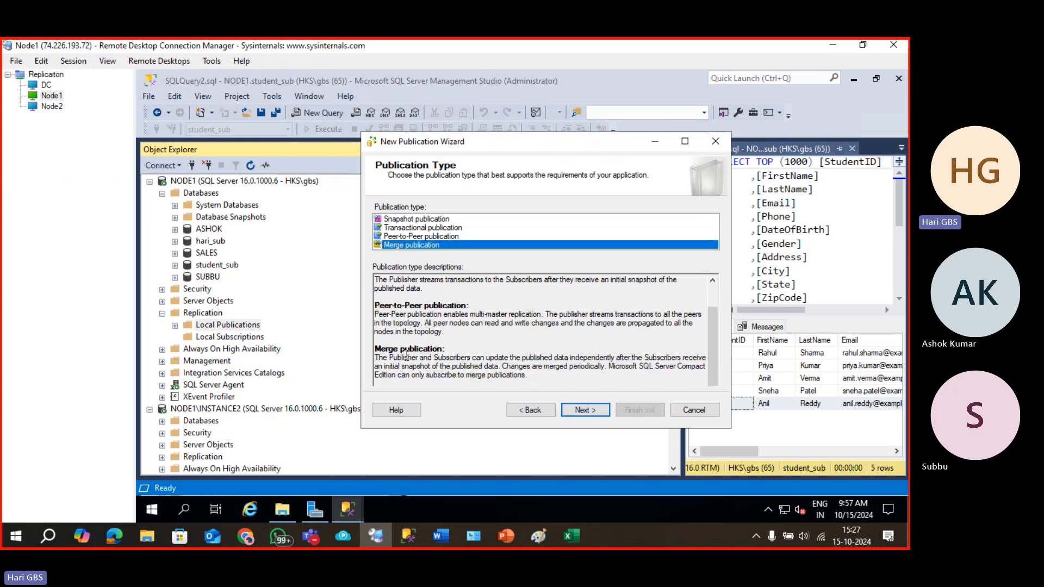
left_click_drag(394, 359, 586, 359)
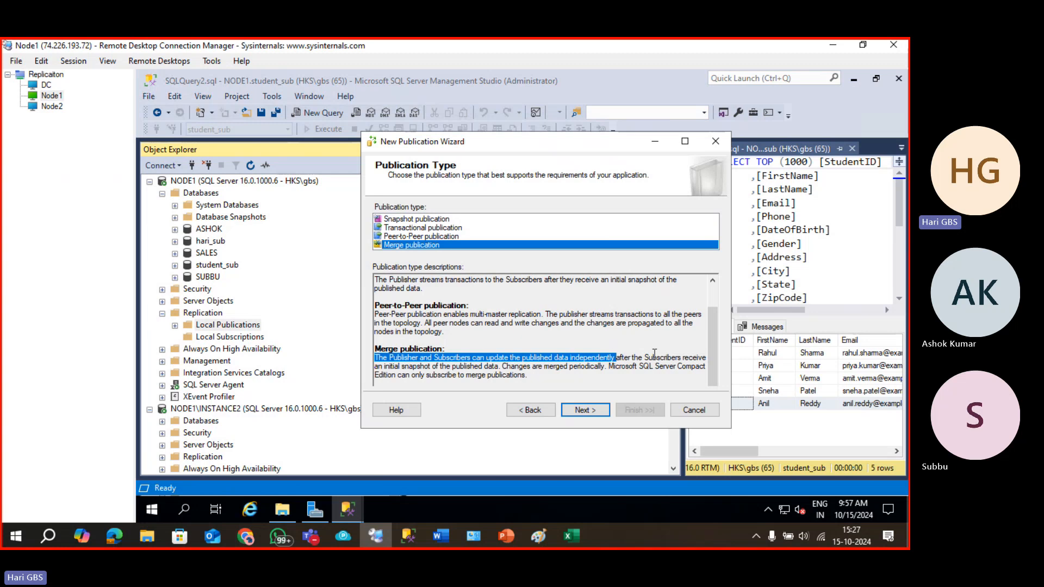
left_click_drag(626, 364, 674, 360)
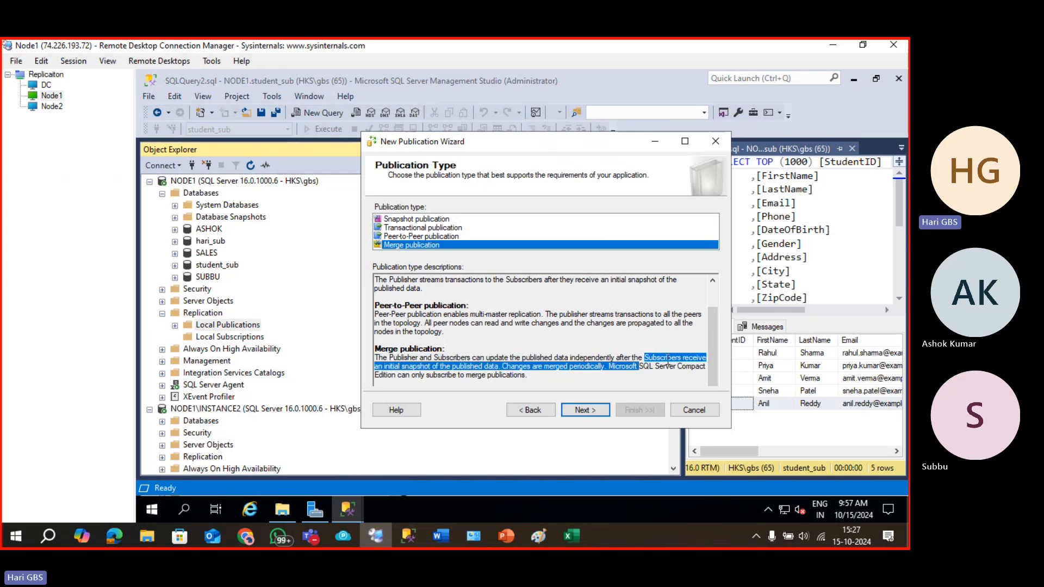
left_click(613, 359)
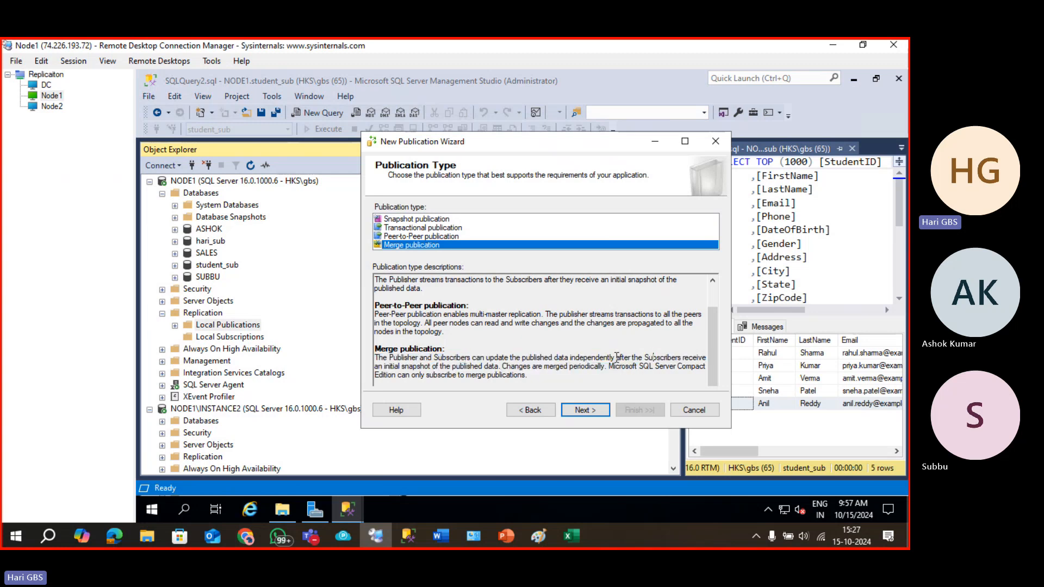
left_click_drag(618, 358, 495, 368)
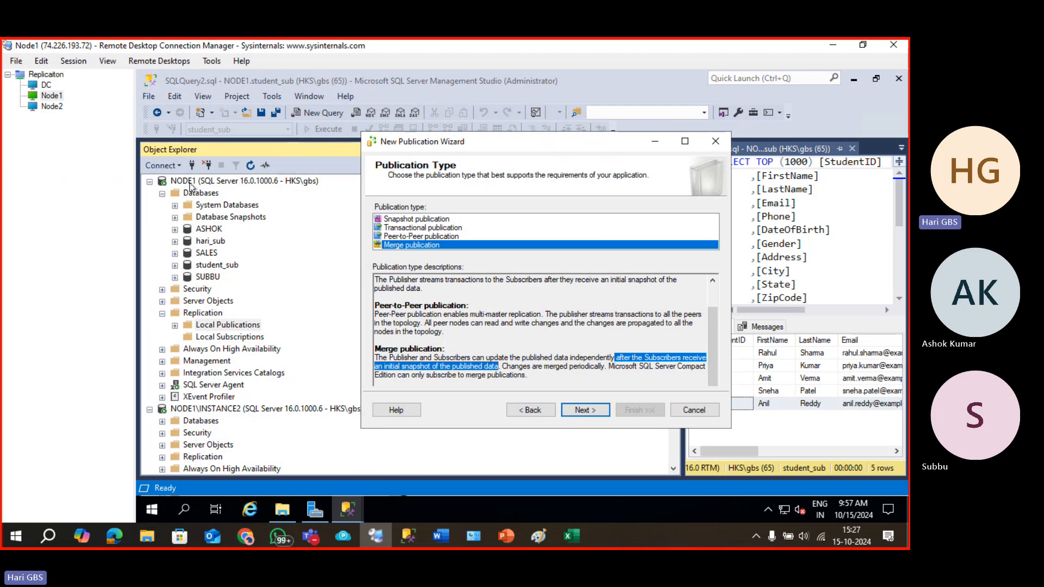
left_click(602, 413)
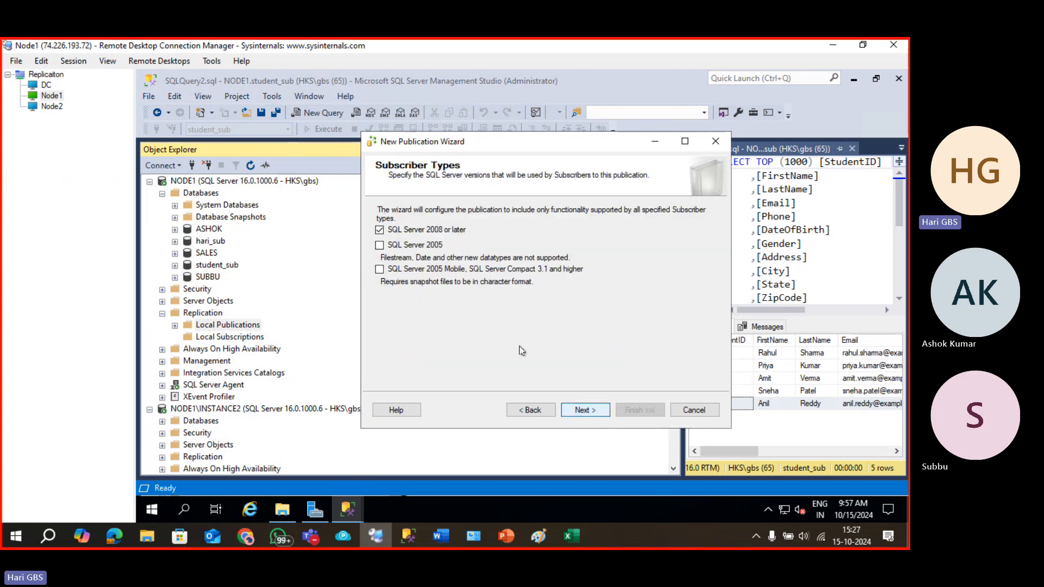
Select all eight SALES tables as articles, reach Article Issues, then switch to the Excel sketch.
left_click(580, 409)
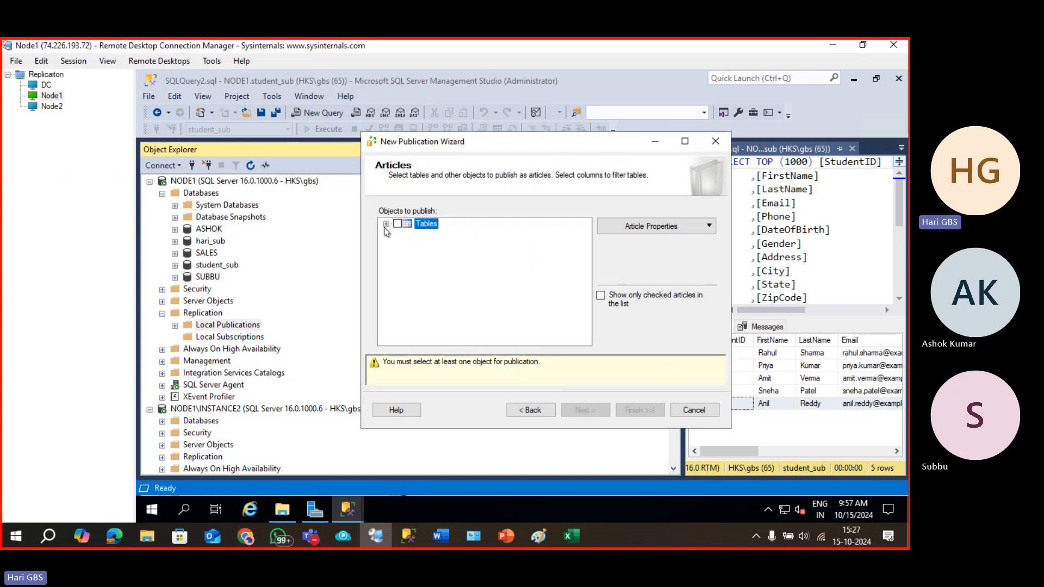
left_click(386, 223)
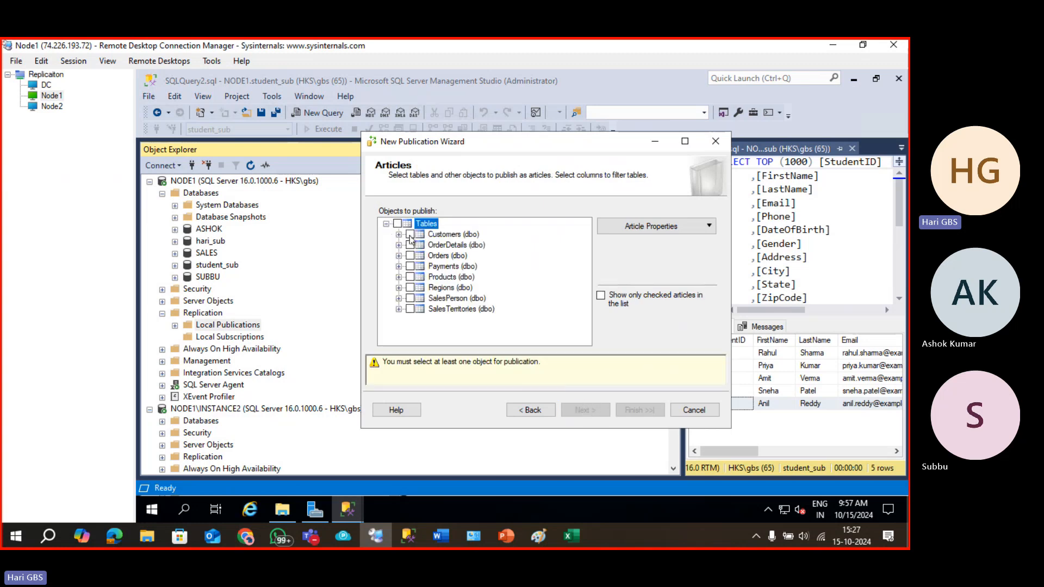
left_click(410, 235)
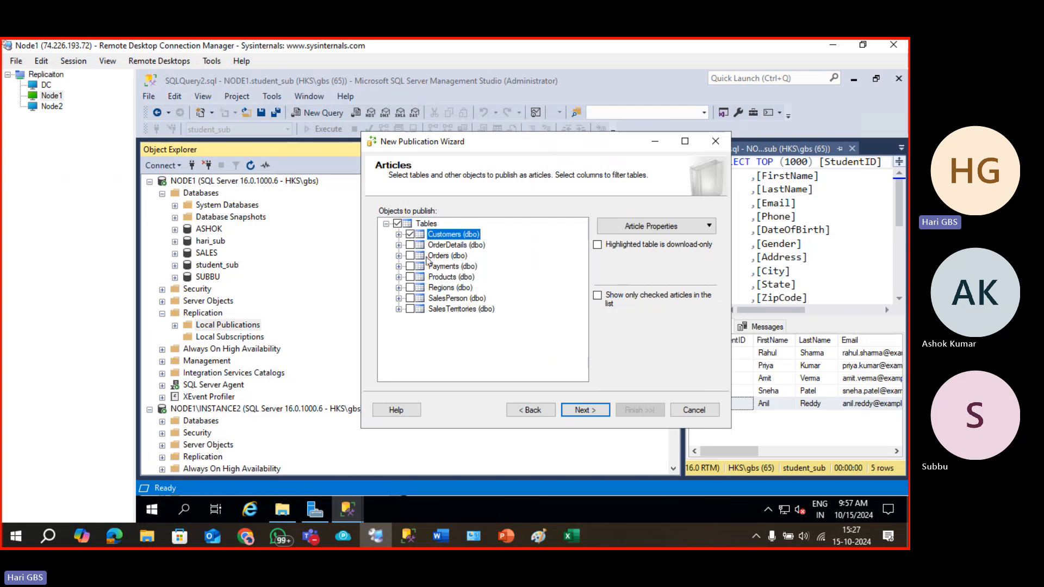
left_click(398, 224)
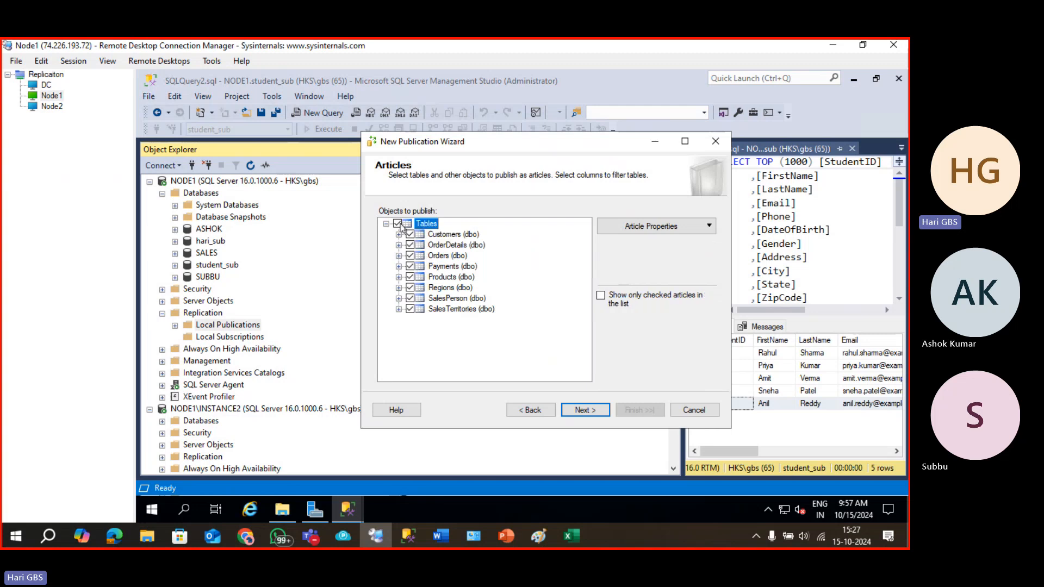
left_click(592, 413)
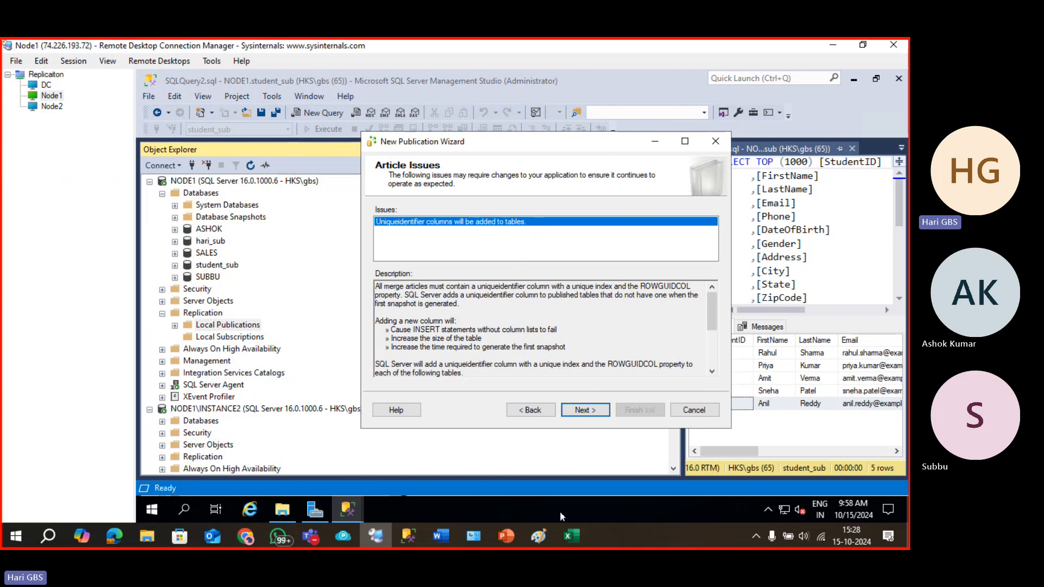
left_click(571, 536)
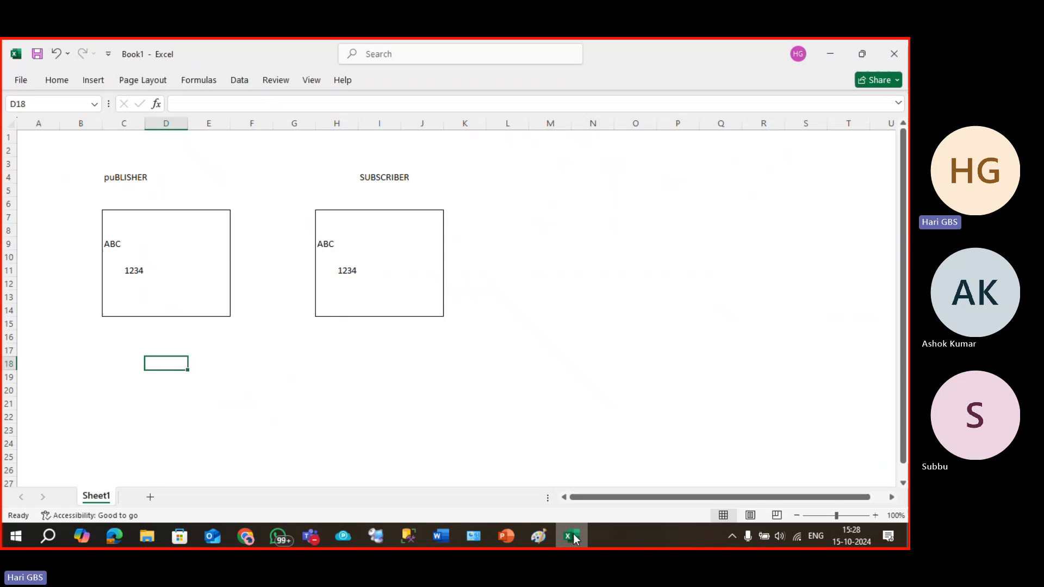
Clear the ABC/1234 placeholders and add S.No and Name headers in both boxes.
left_click(289, 336)
left_click_drag(123, 245, 147, 268)
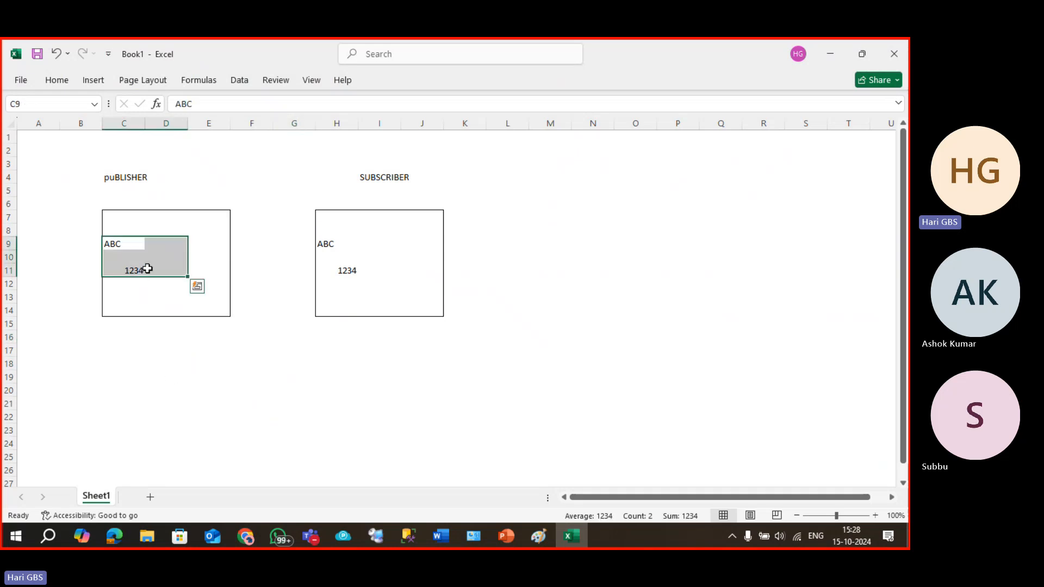
key("Up")
type("s")
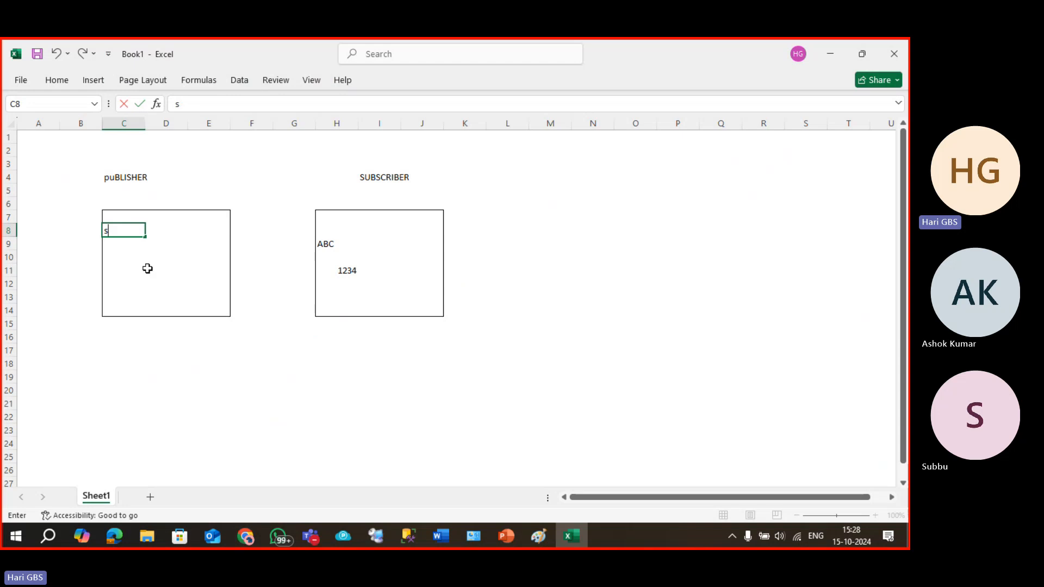
type(">No")
key("Tab")
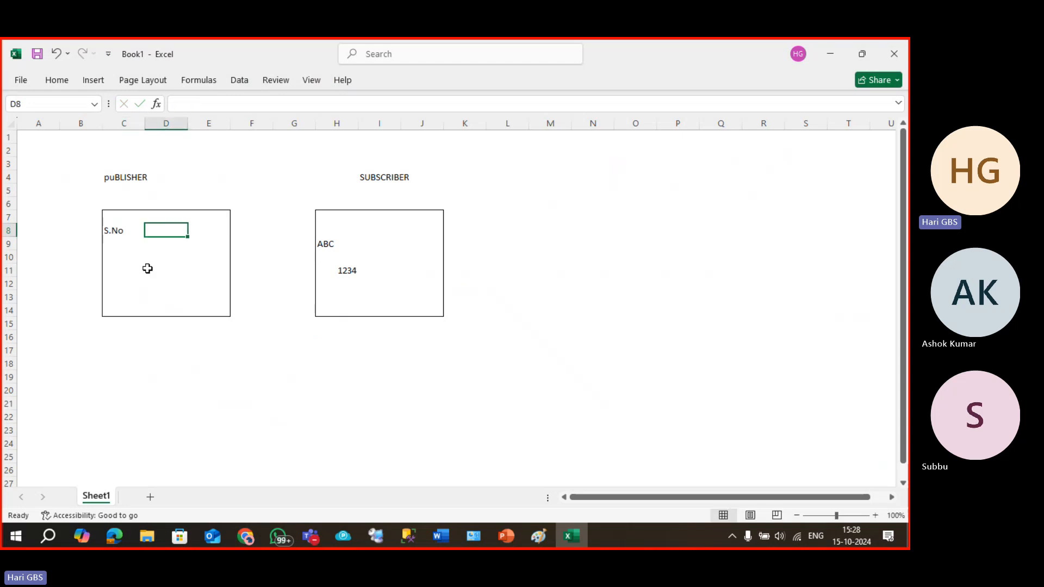
type("Name")
key("Tab")
key("Tab")
key("Tab")
key("Tab")
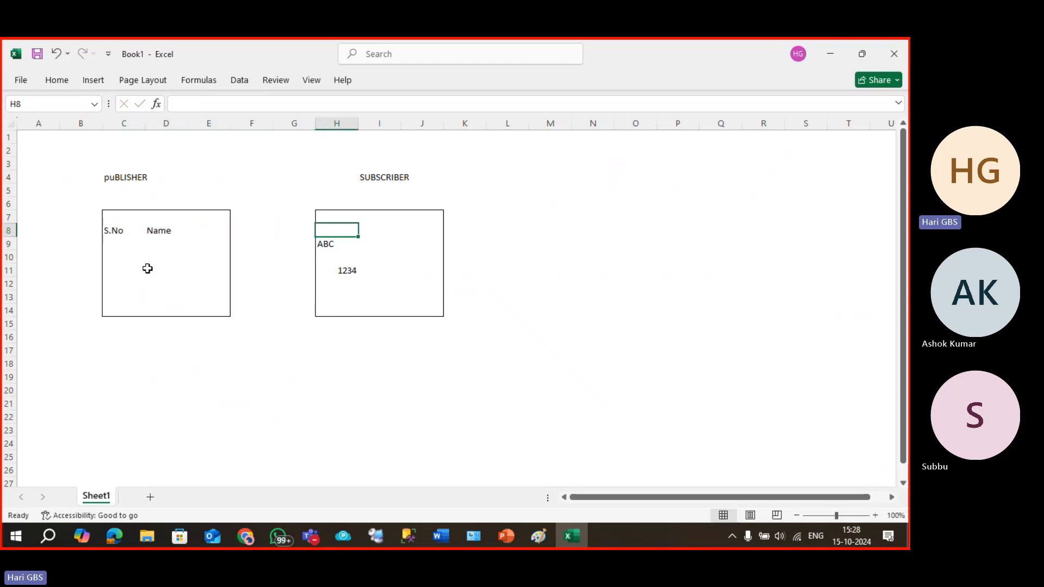
type("S.No")
key("Tab")
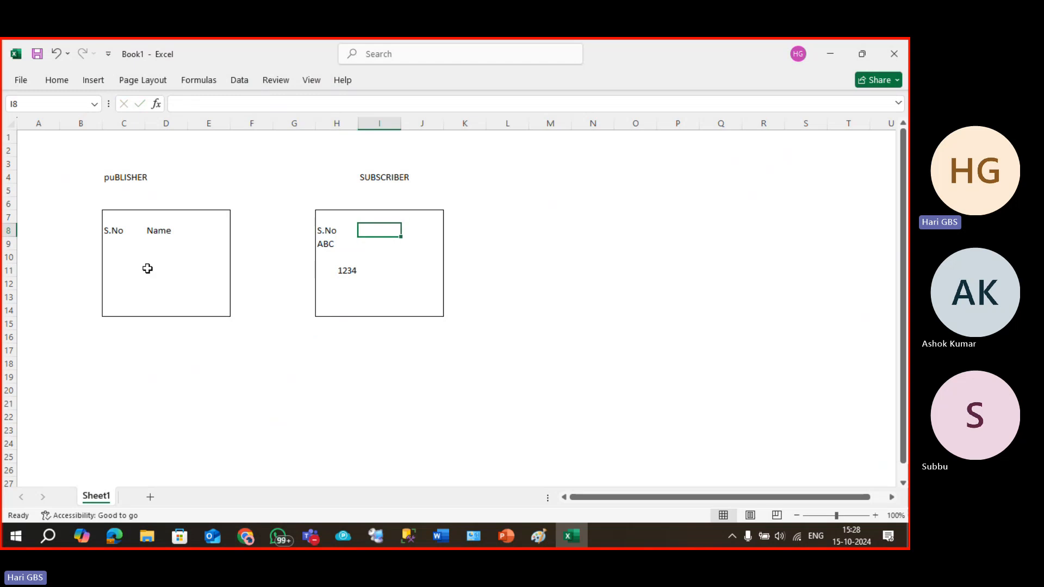
type("Name")
key("Return")
key("Tab")
key("Tab")
key("Tab")
key("Tab")
key("Tab")
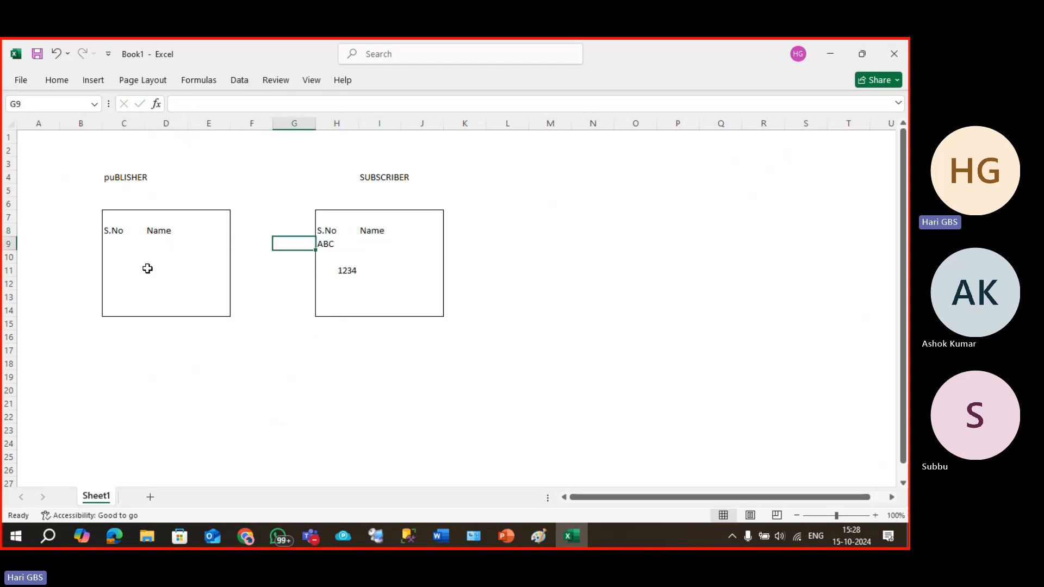
key("shift+Down")
key("shift+Down")
key("Delete")
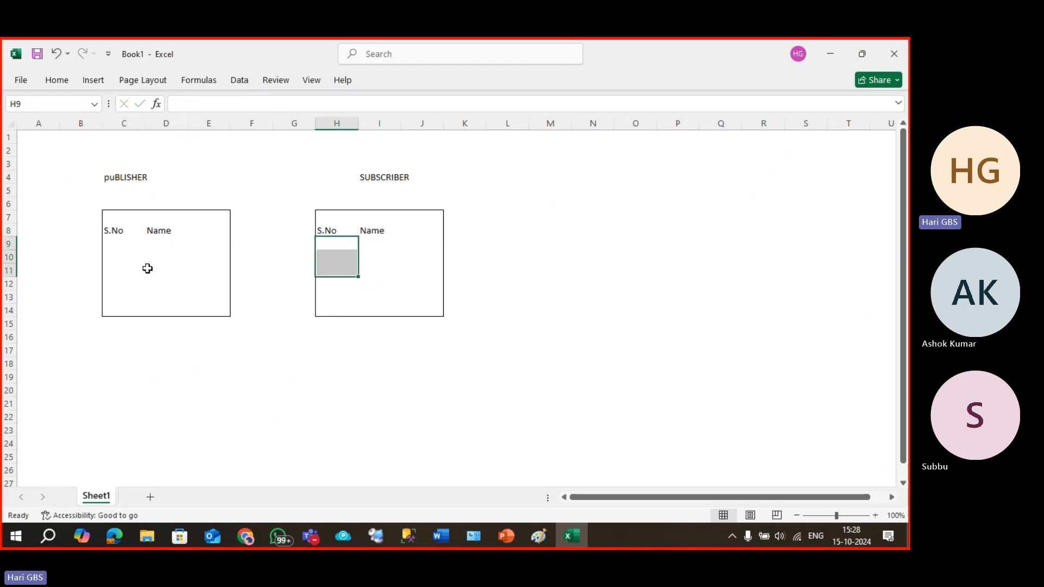
Enter rows 1 Hari and 2 Ravi under S.No and Name in both tables.
key("Right")
key("Left")
key("Left")
key("Left")
key("Left")
key("Right")
key("Right")
key("Right")
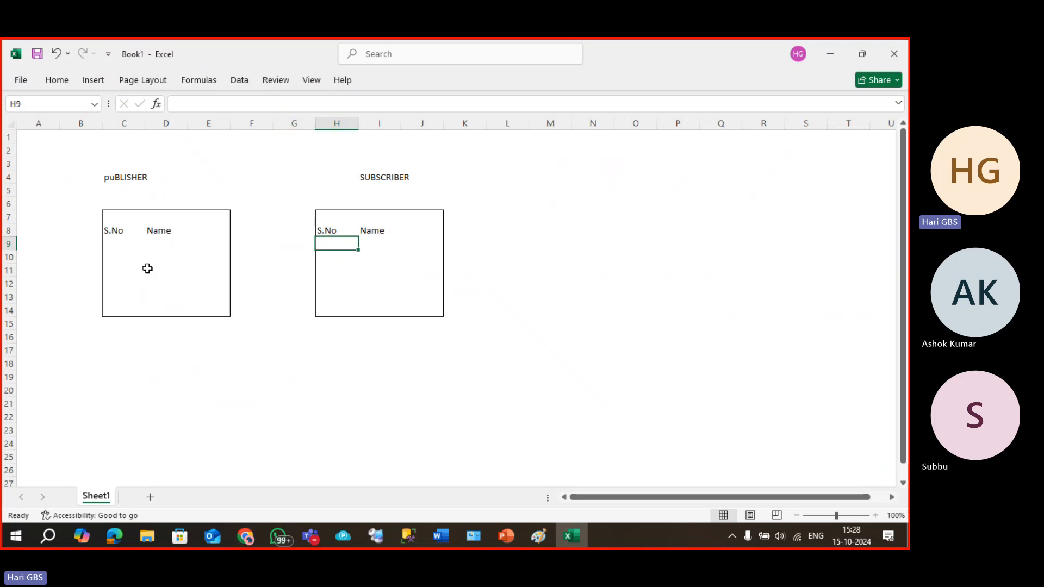
type("1")
key("Tab")
type("Ha")
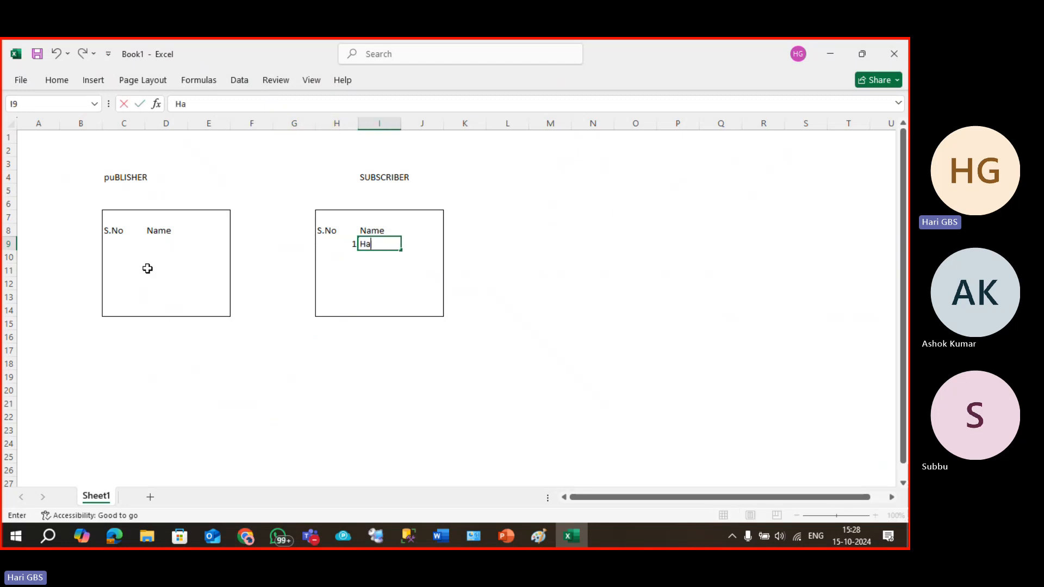
type("ri")
key("Left")
key("Left")
key("Left")
key("Left")
key("Left")
key("Left")
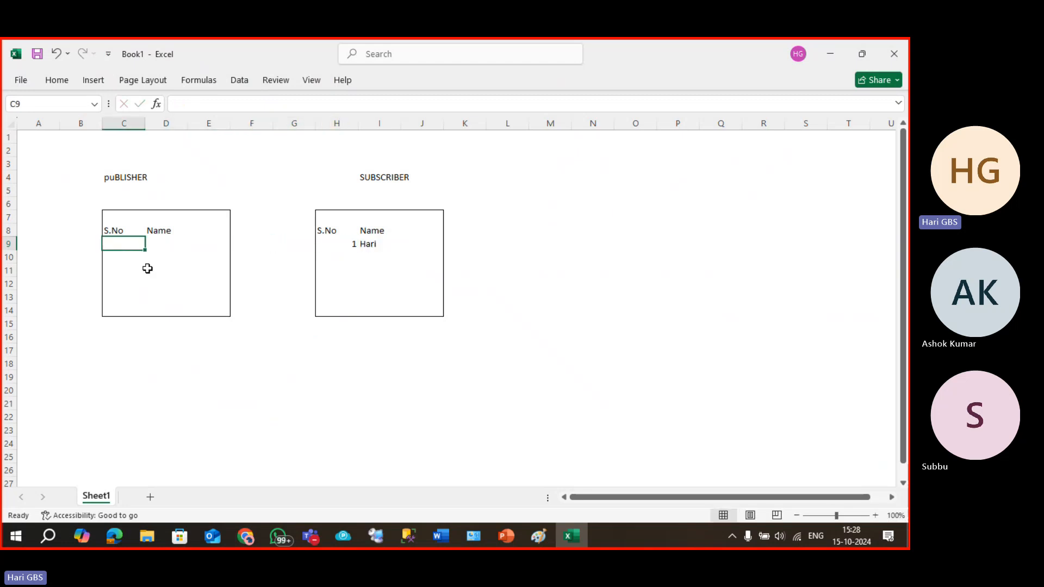
type("1")
key("Tab")
type("Hari")
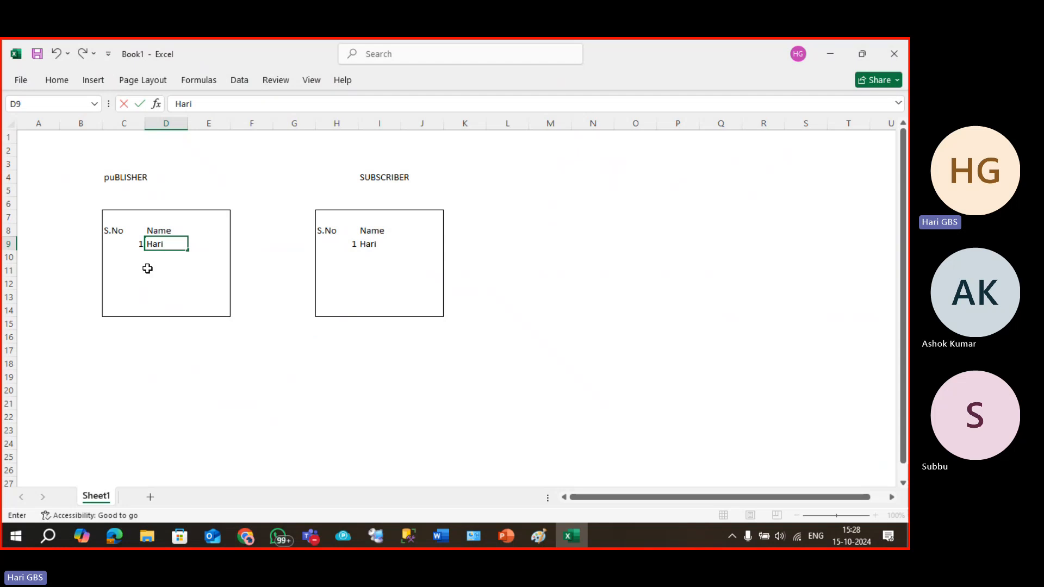
key("Return")
type("2")
key("Tab")
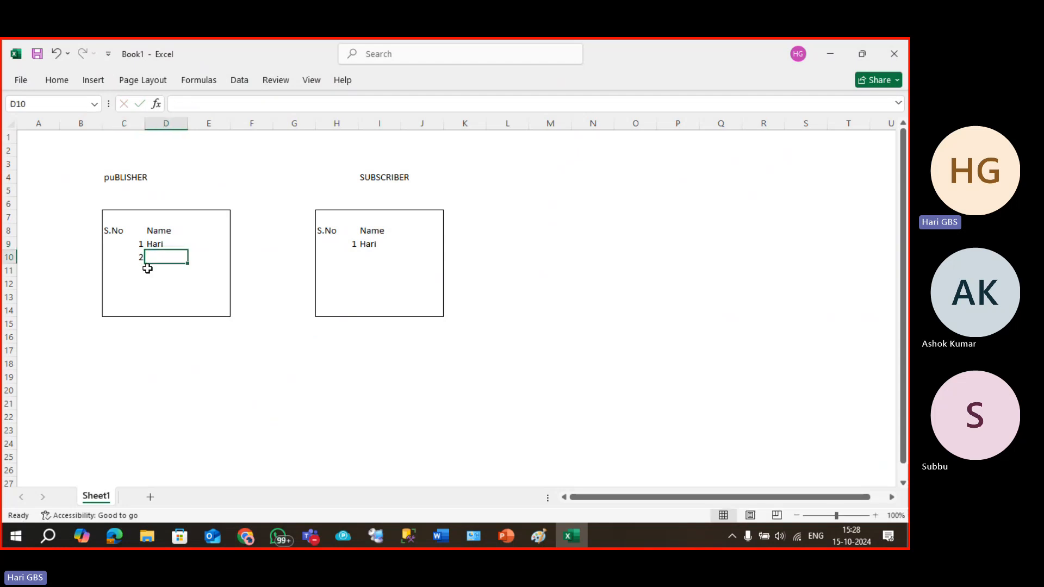
type("Ravi")
key("Right")
key("Right")
key("Right")
key("Right")
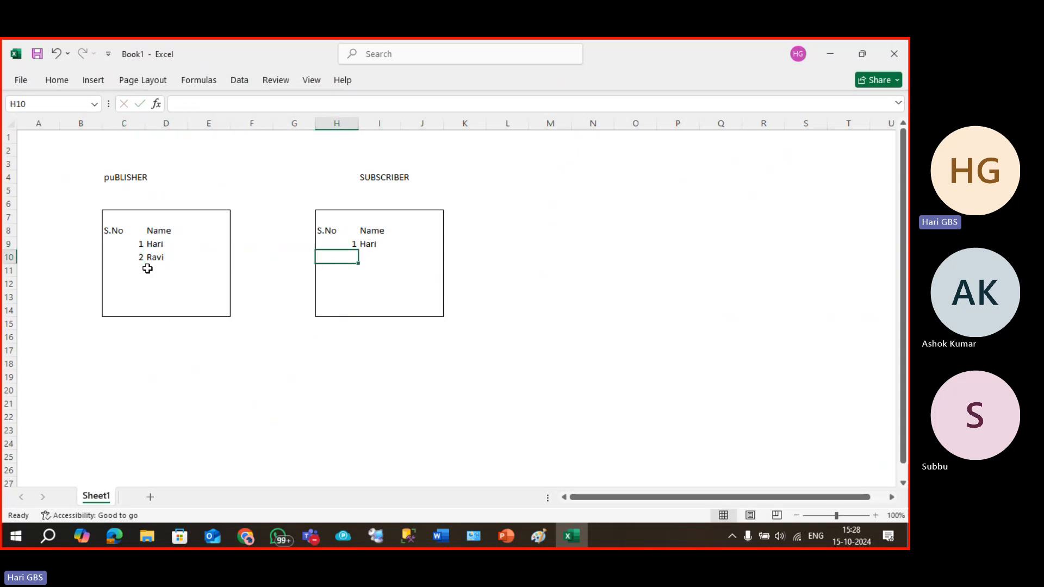
type("2")
key("Tab")
type("Ra")
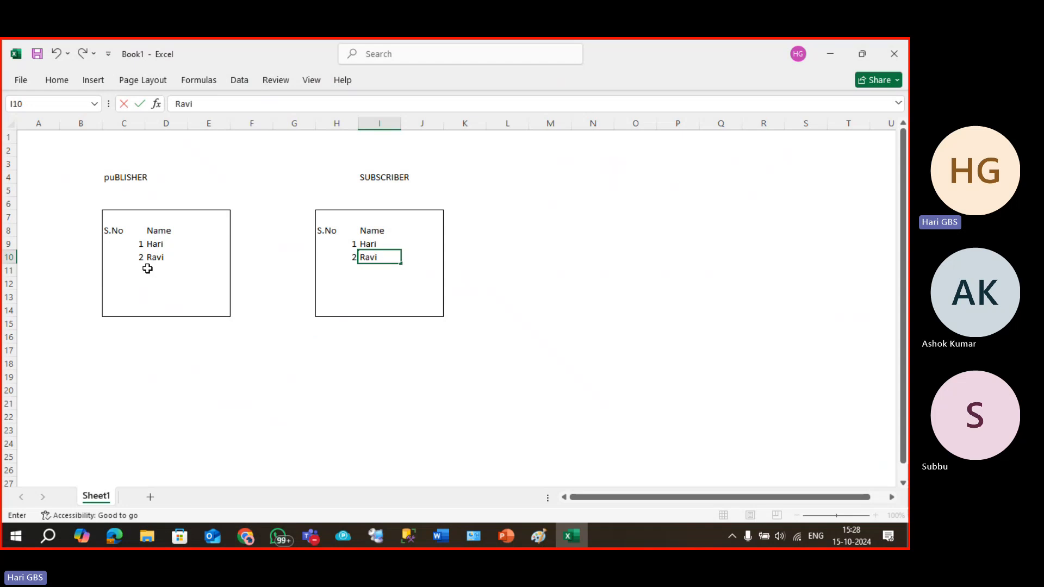
left_click(148, 269)
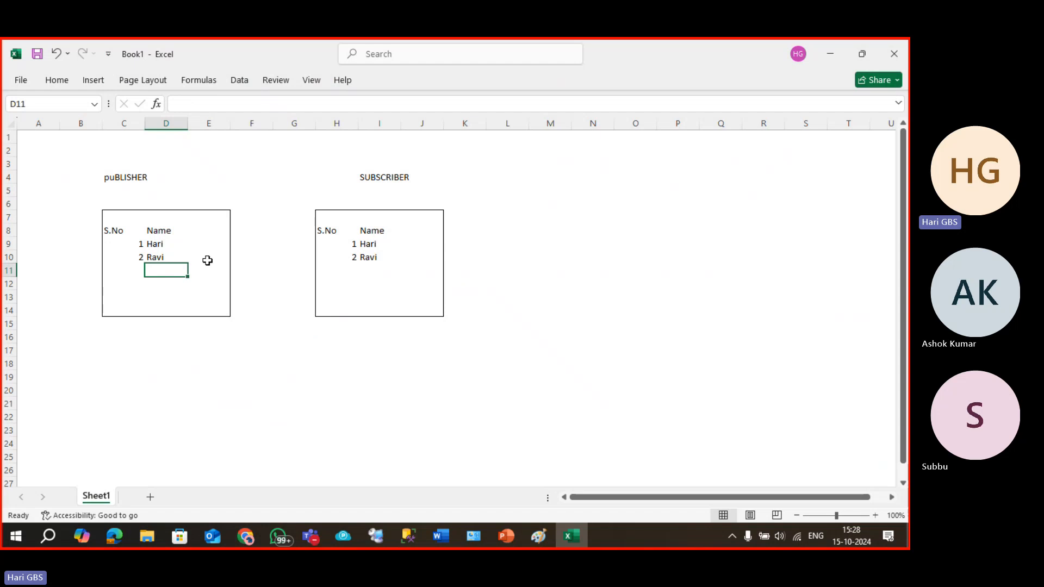
Add a UID header to the publisher table and copy it to the subscriber table.
left_click(205, 229)
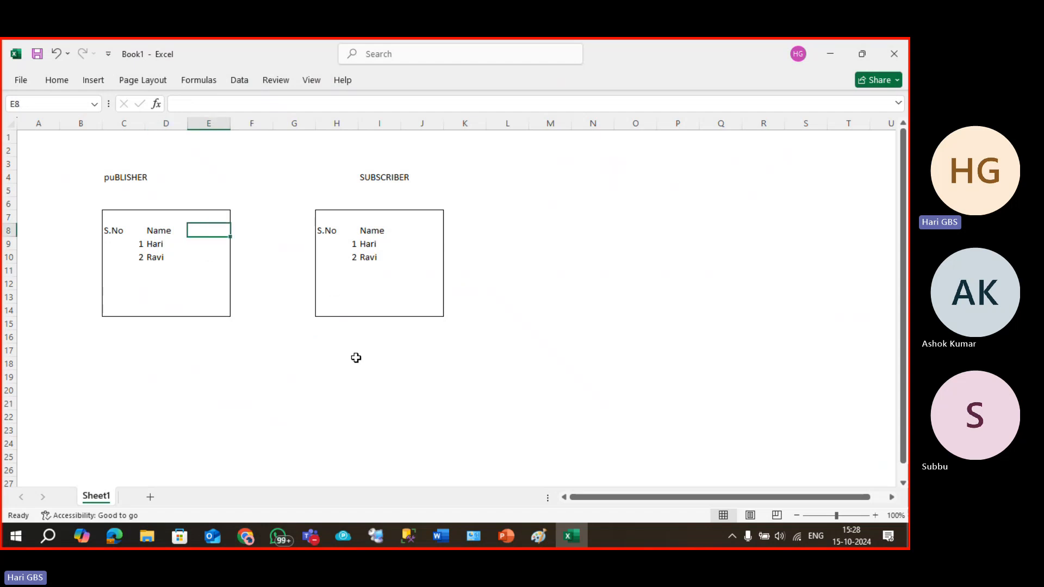
type("u")
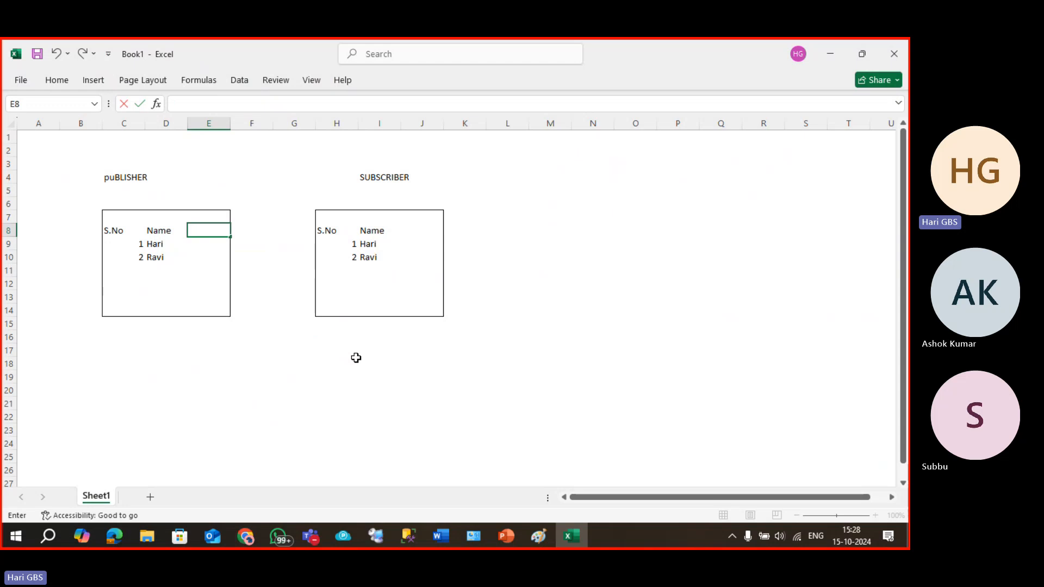
type("ID")
key("Return")
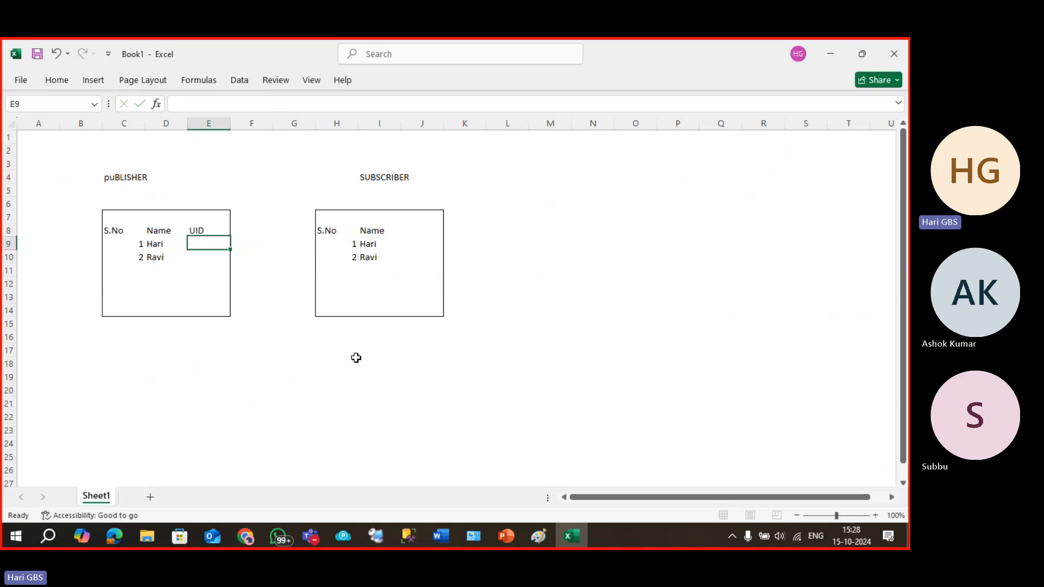
key("Up")
key("ctrl+c")
key("Right")
key("Right")
key("Right")
key("Right")
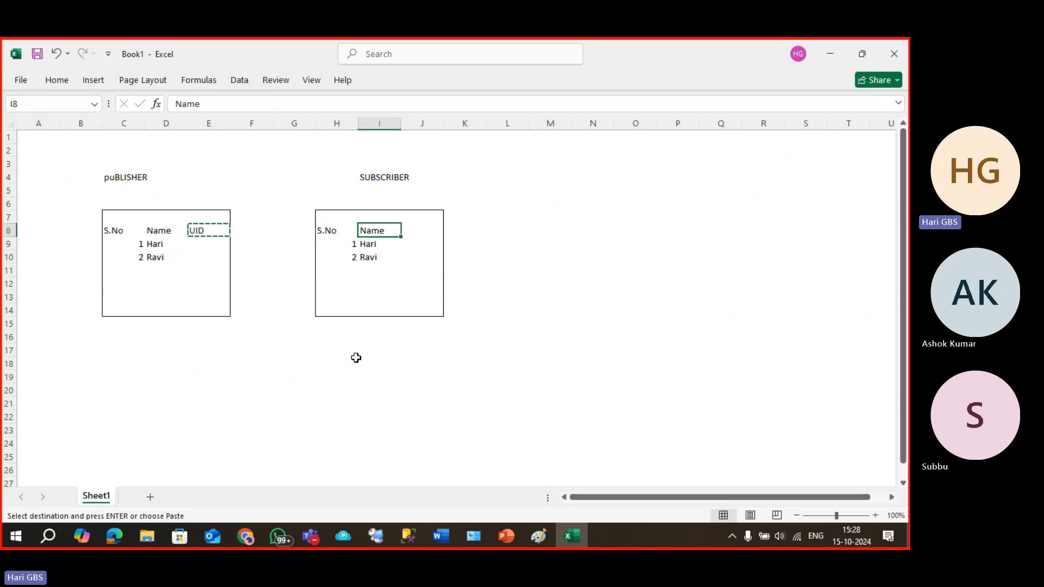
key("Right")
key("ctrl+v")
key("Escape")
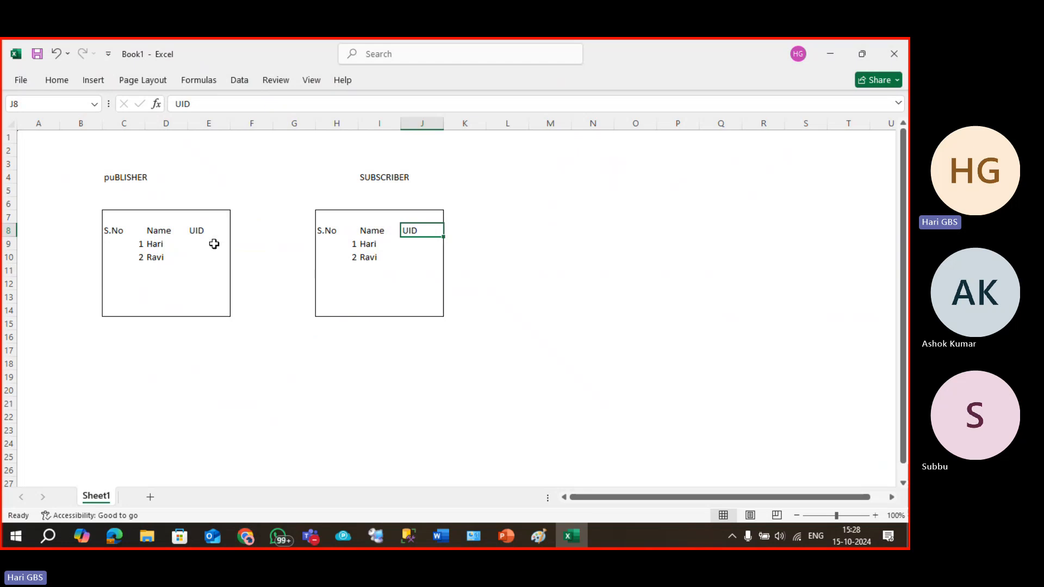
Enter PUBID and SUBID under UID and copy them into the subscriber's J9:J10.
left_click(204, 245)
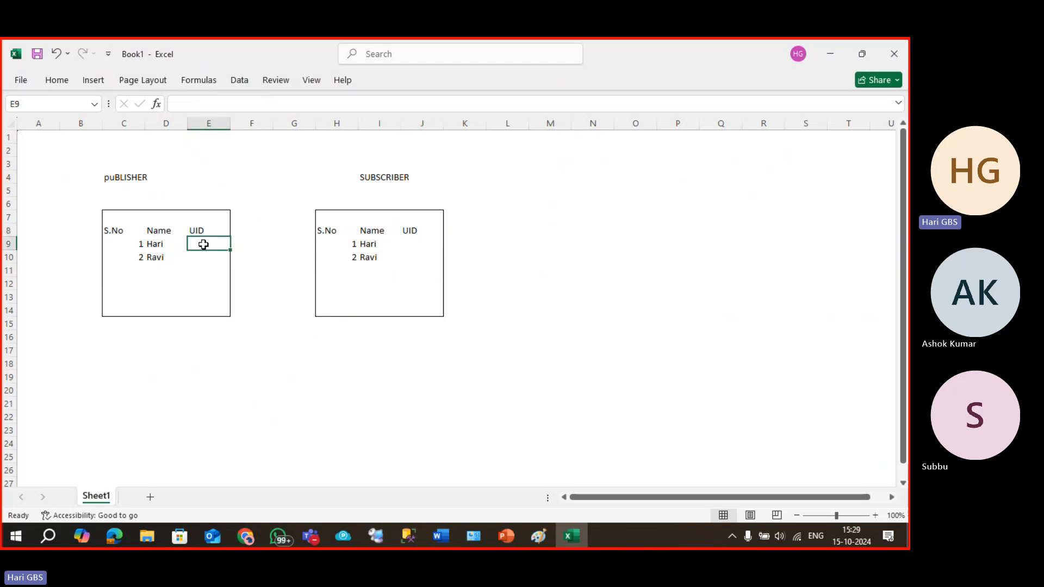
type("PU")
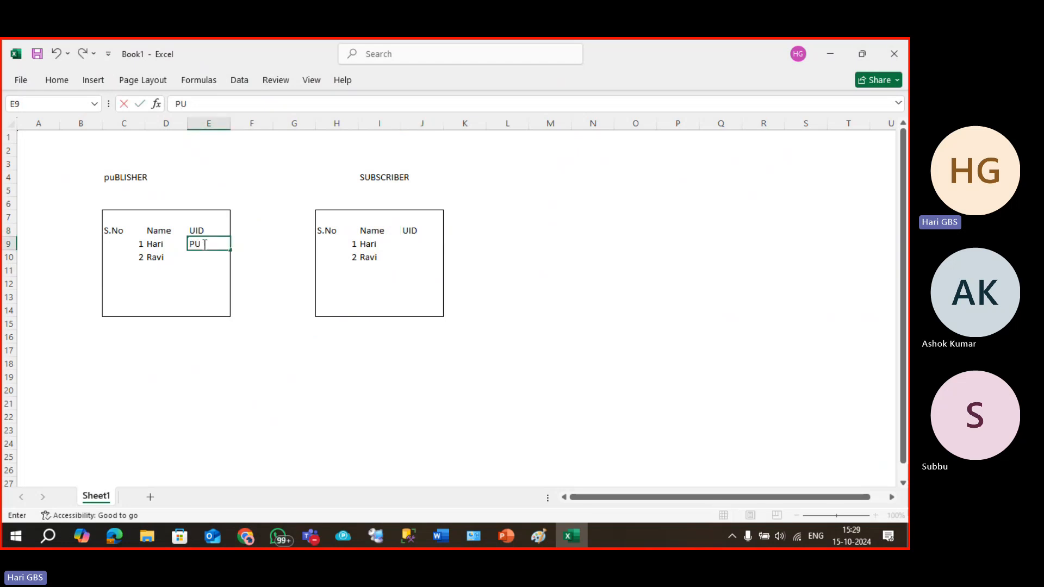
type("BID")
key("Return")
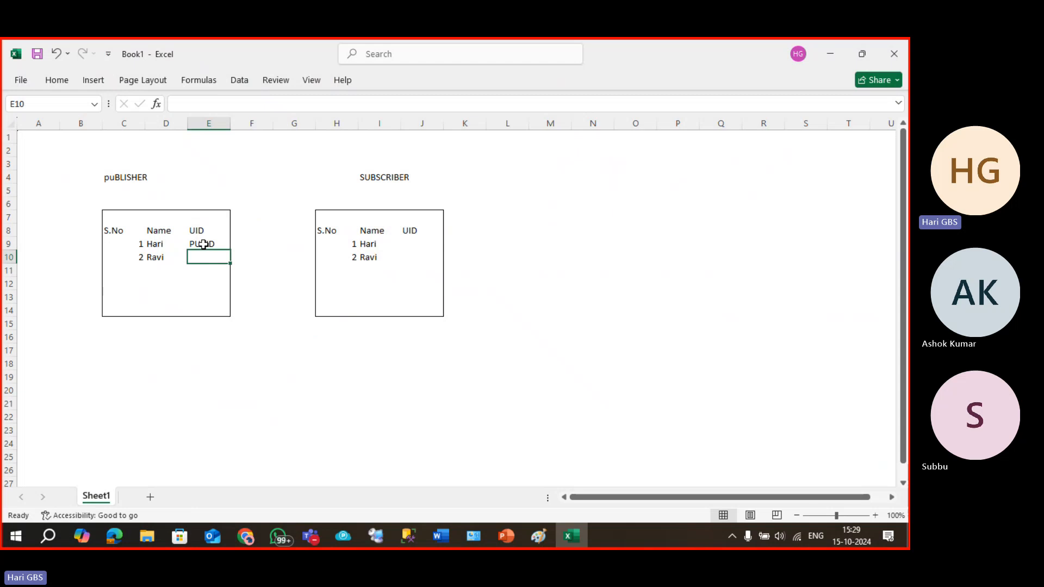
type("SUBI")
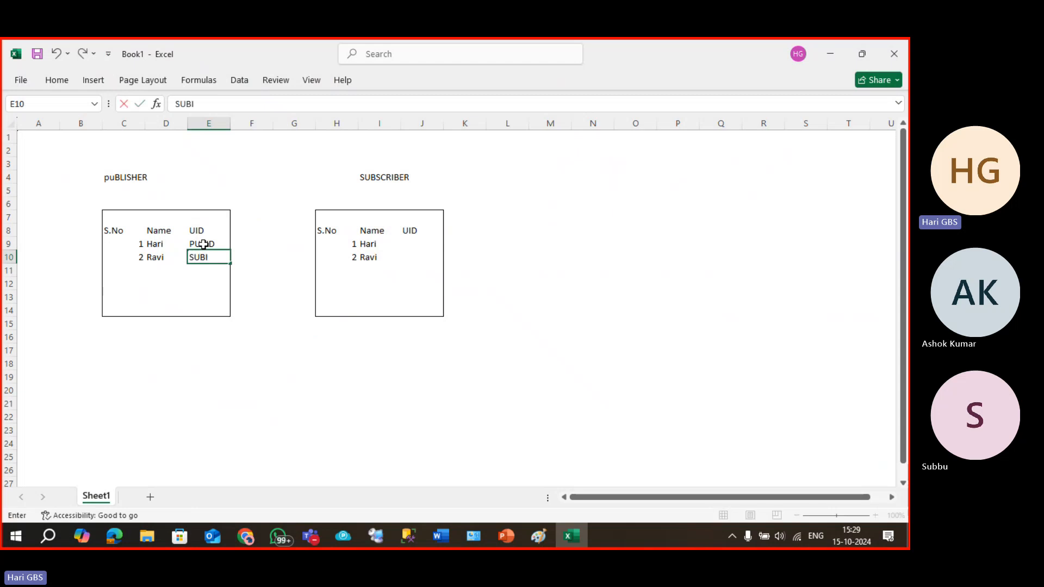
type("D")
key("Return")
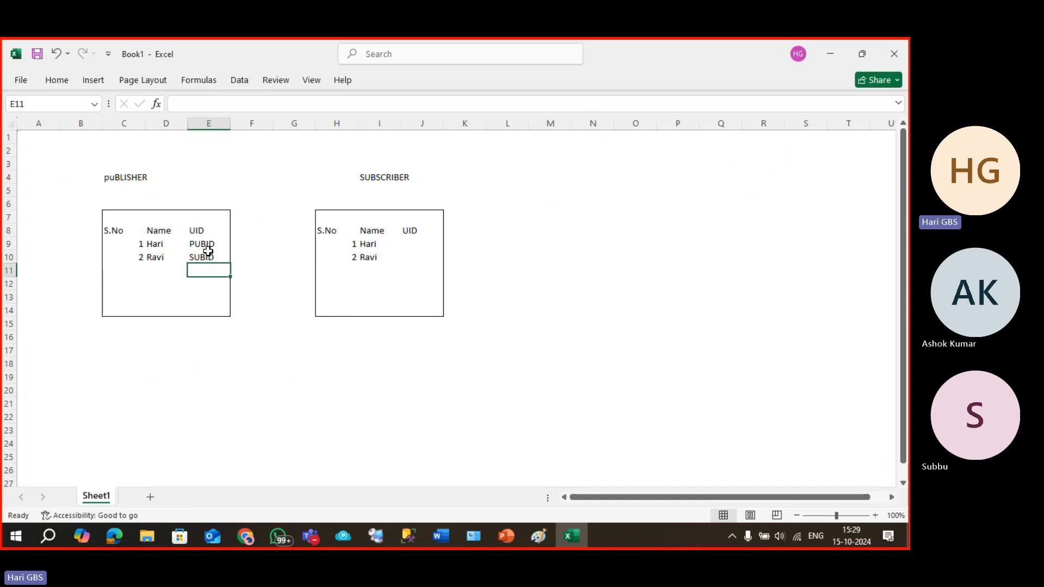
left_click_drag(209, 246, 208, 256)
key("ctrl+c")
left_click(425, 244)
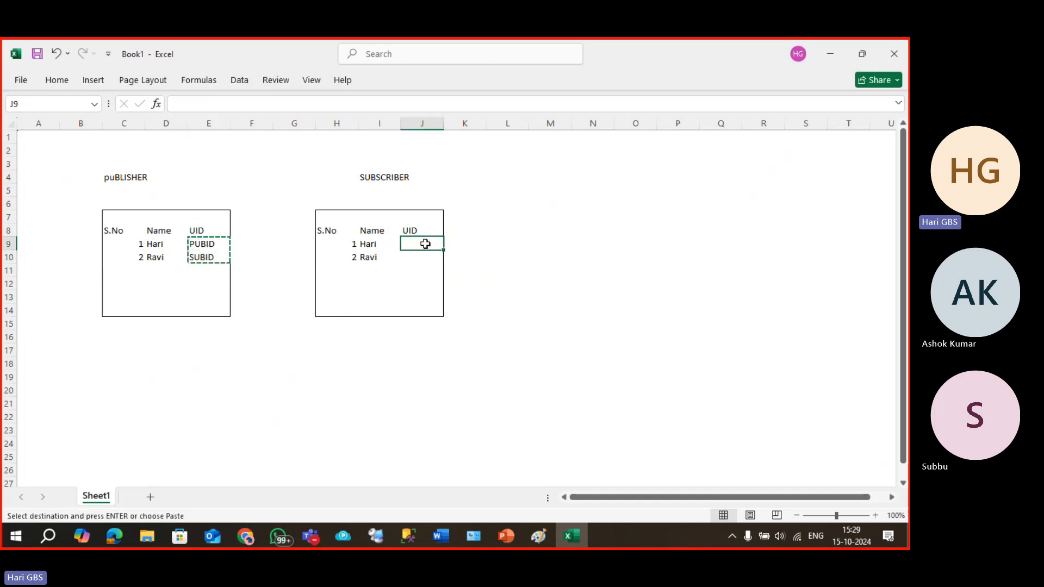
key("ctrl+v")
key("Escape")
left_click(498, 250)
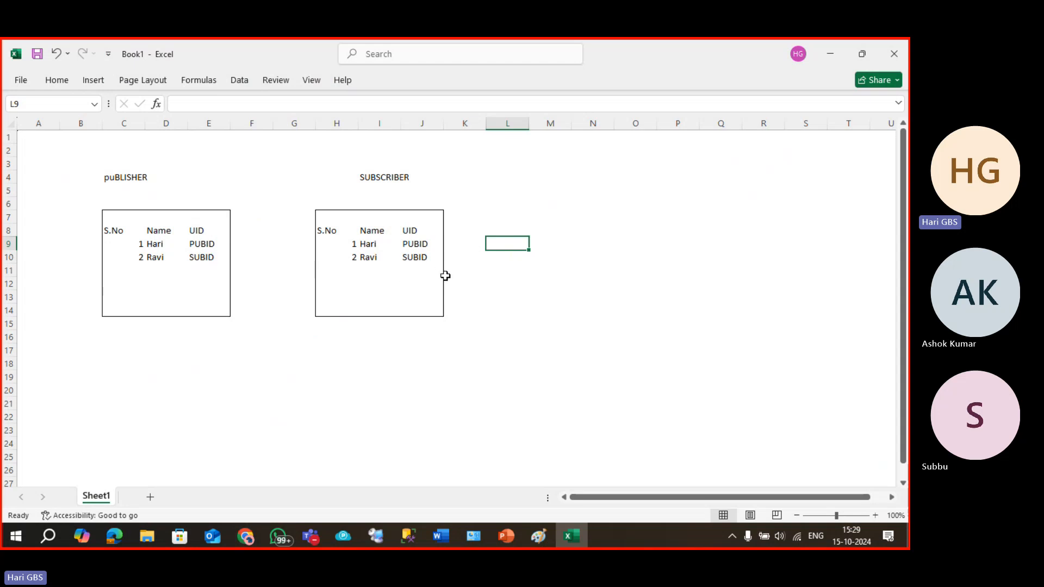
Review the UID values in both tables, then return to the publication wizard.
left_click(415, 259)
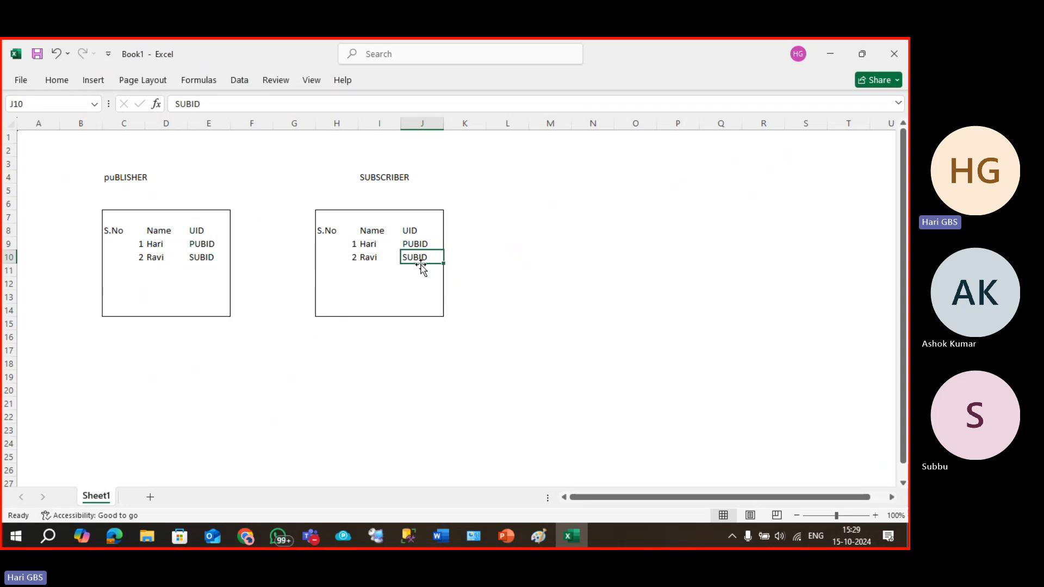
left_click(344, 262)
left_click(375, 270)
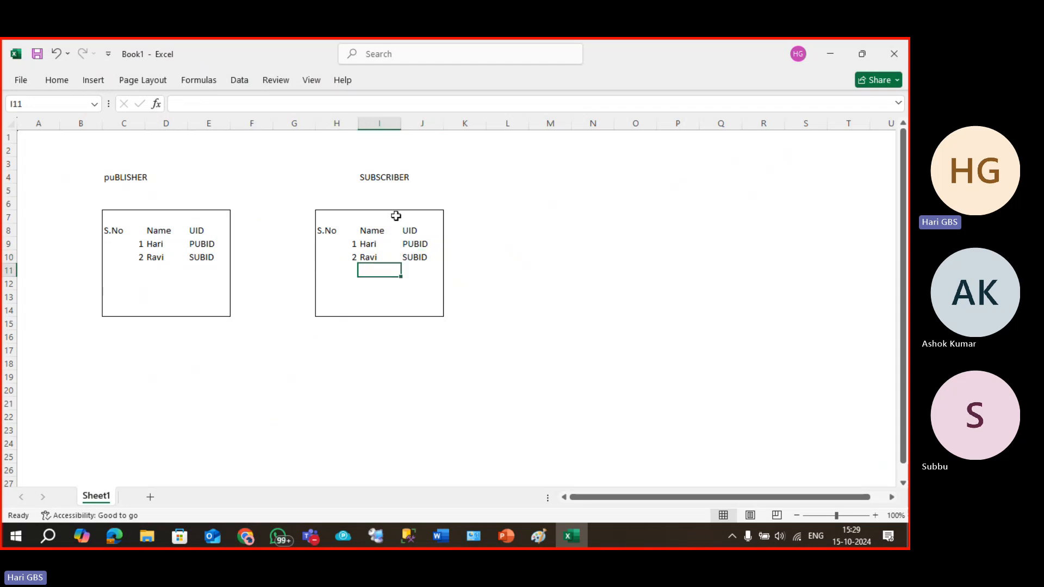
left_click_drag(373, 176, 411, 175)
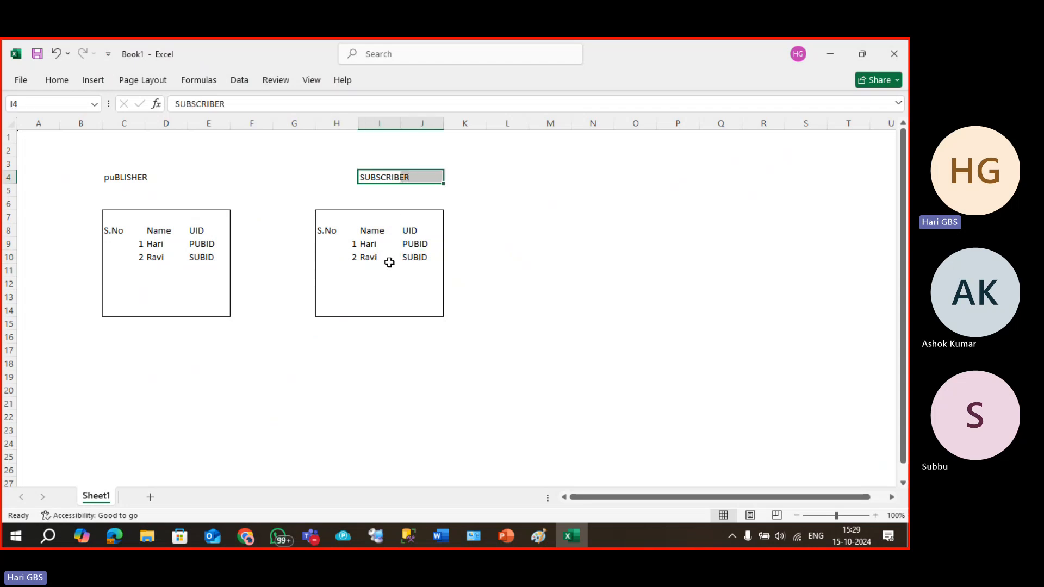
left_click(419, 242)
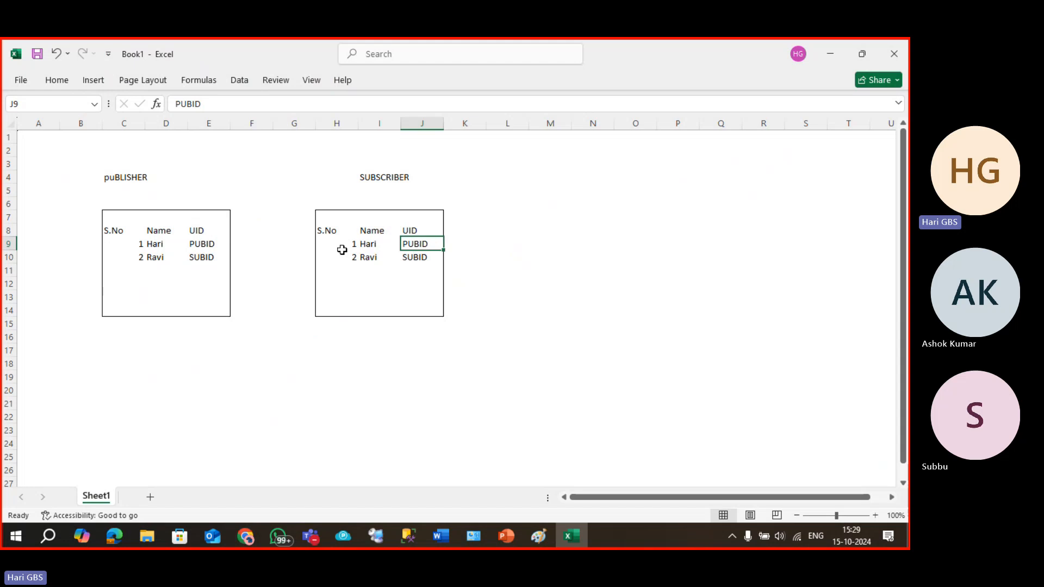
left_click(212, 239)
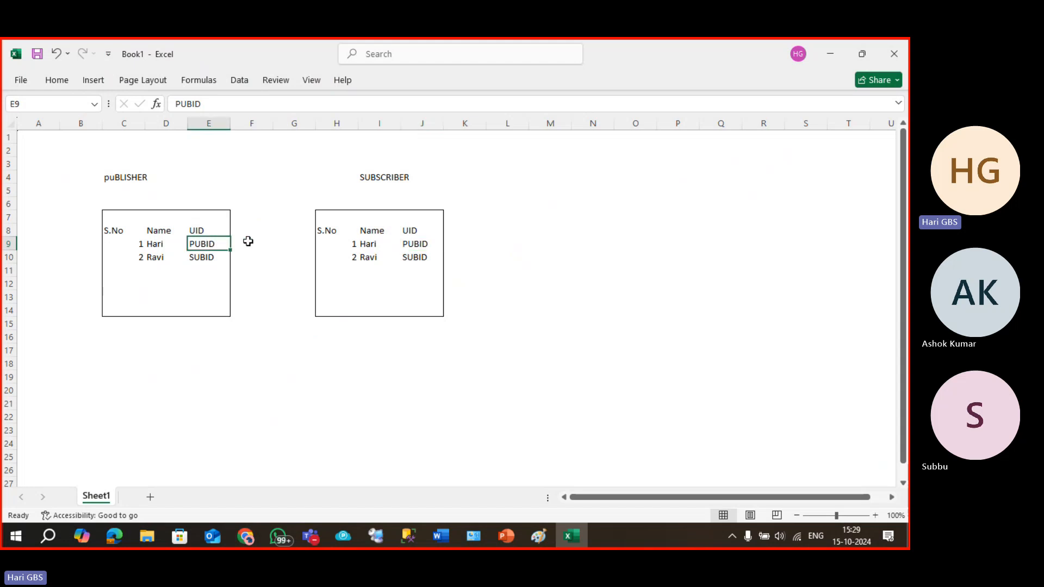
key("alt+Tab")
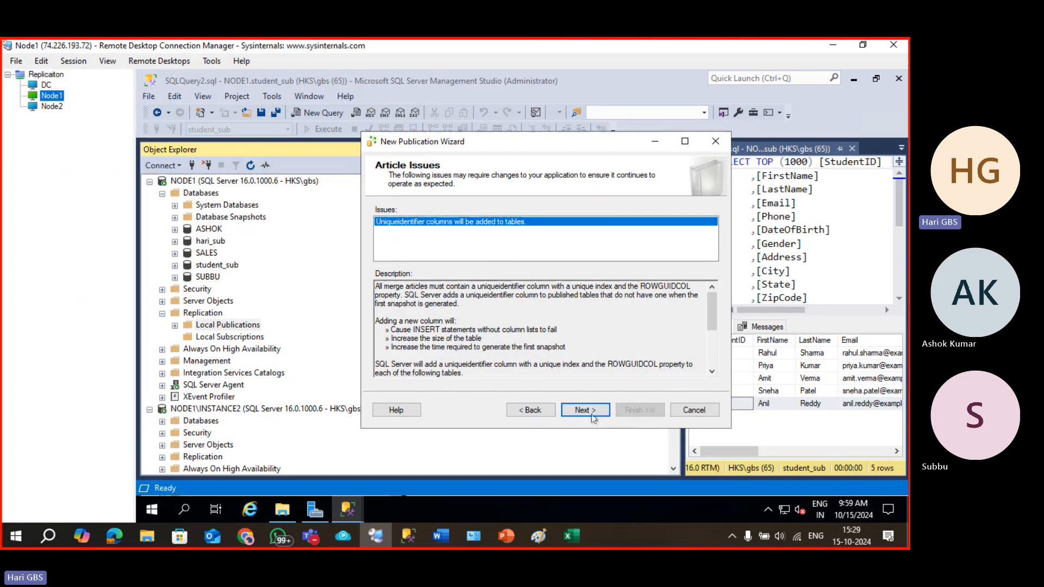
Accept default article, filter and snapshot pages; run Snapshot Agent under the SQL Server Agent account.
left_click(592, 416)
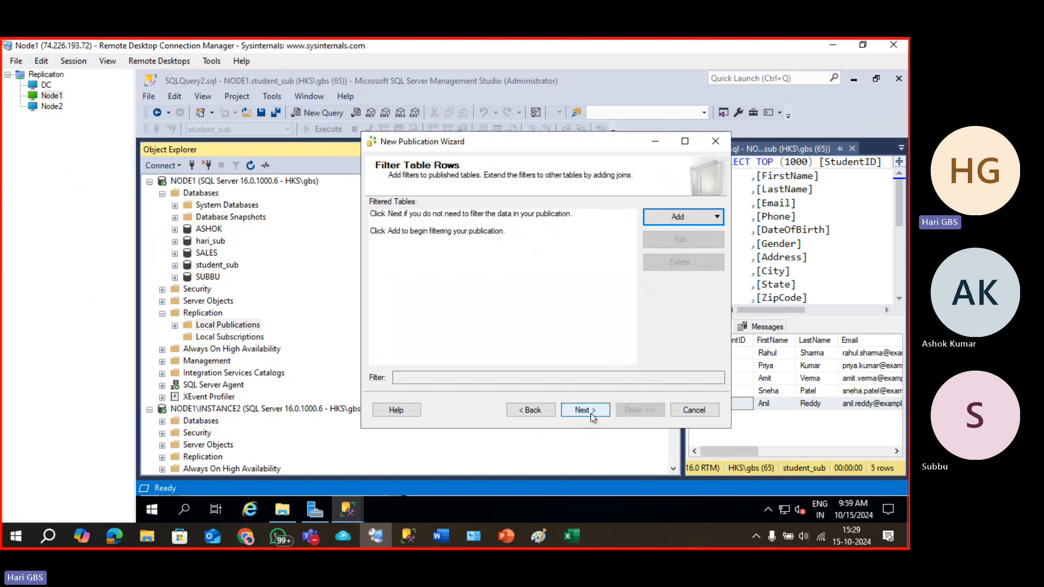
left_click(592, 416)
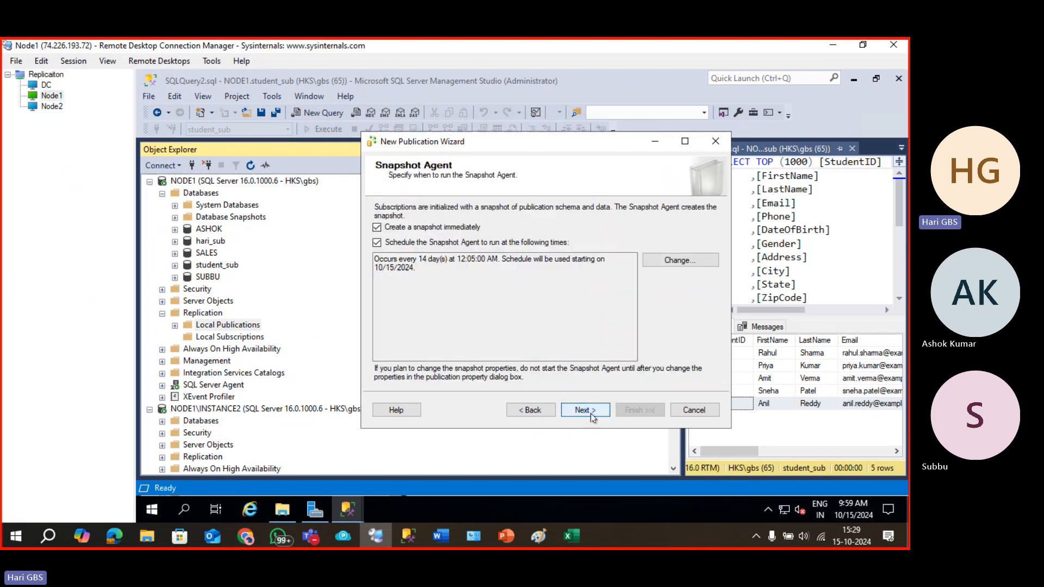
left_click(592, 416)
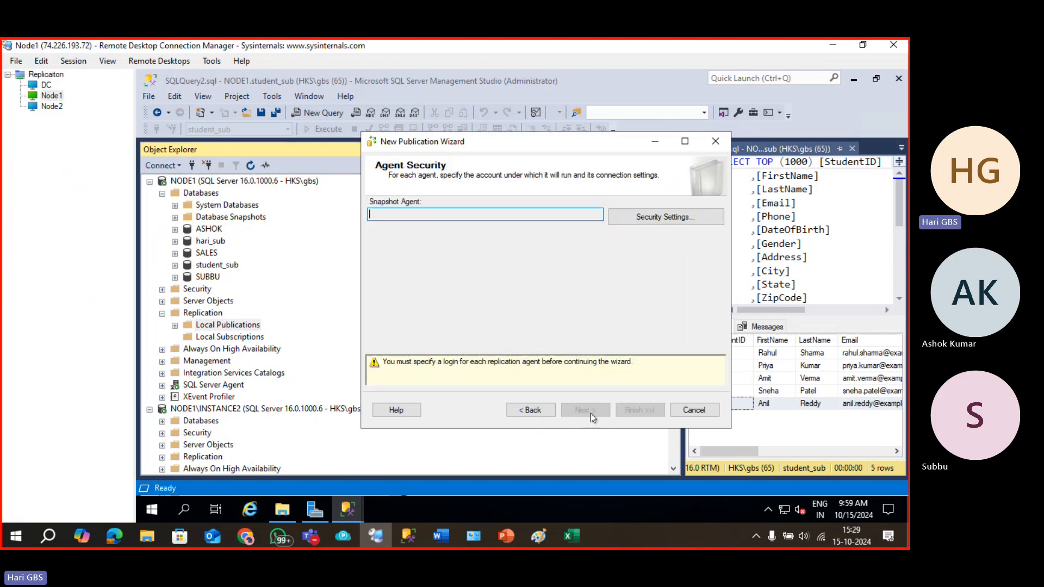
left_click(664, 216)
left_click(424, 268)
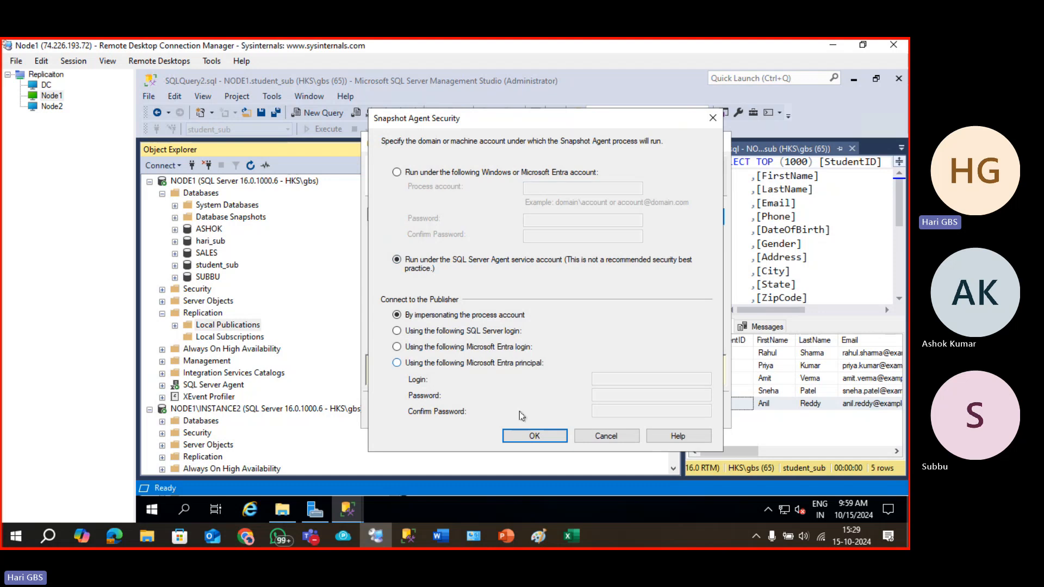
left_click(535, 436)
Name the publication MERGE_PUB, finish creating it, and close the wizard after success.
left_click(596, 409)
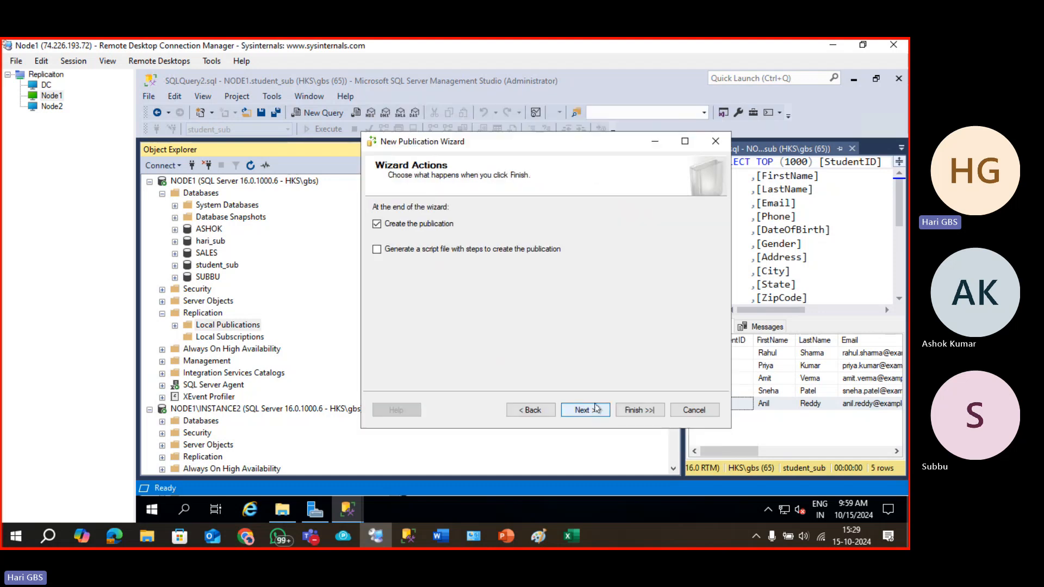
left_click(600, 409)
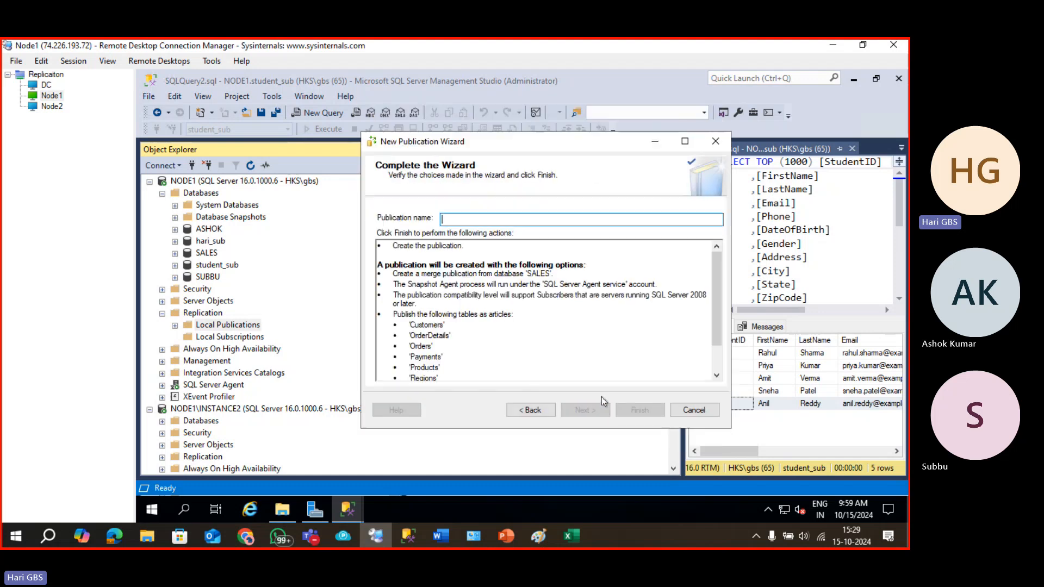
type("MER")
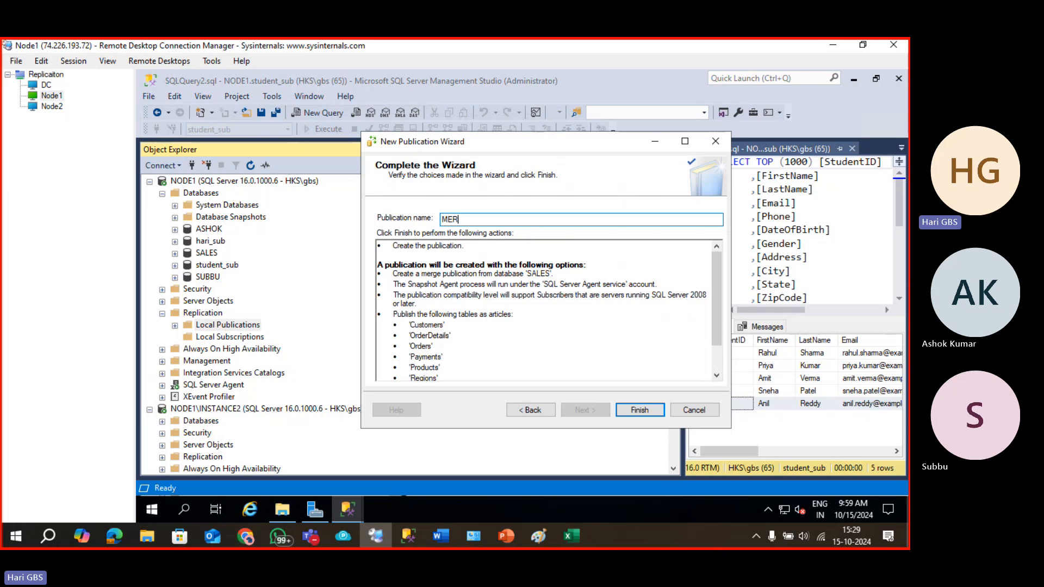
type("GE_PUB")
key("Return")
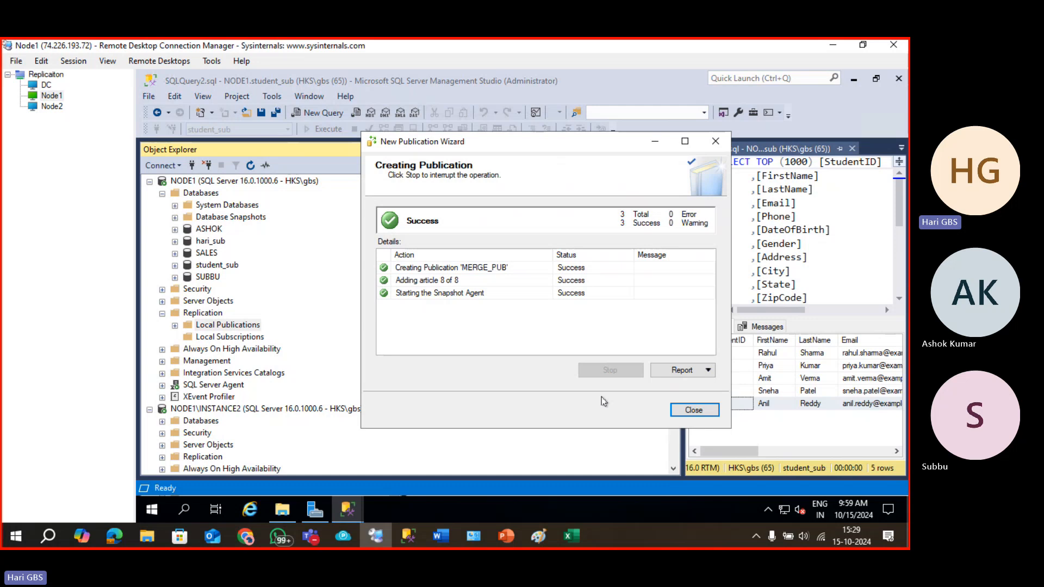
left_click(683, 410)
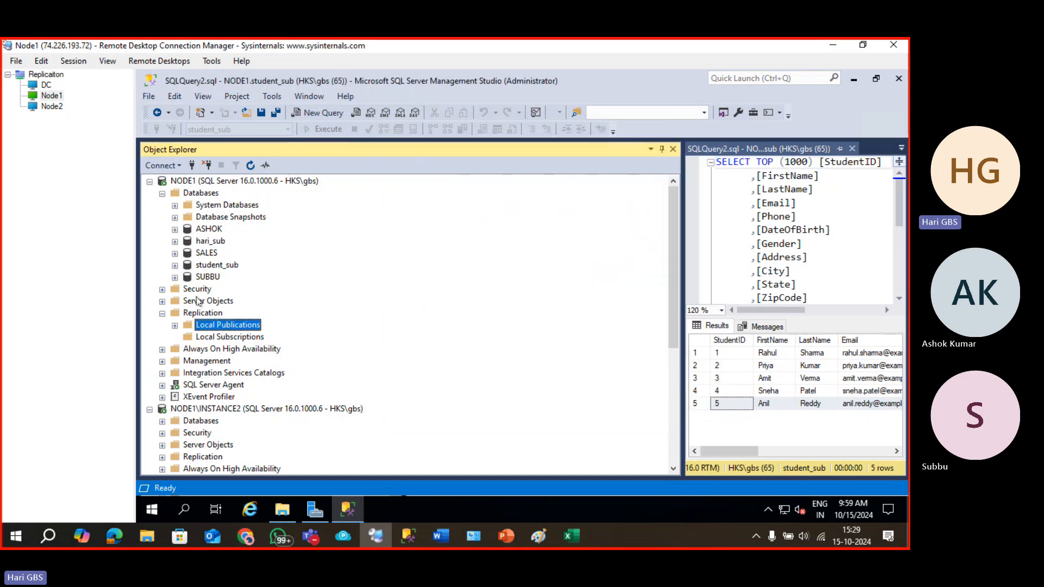
Expand node2's Databases folder and refresh its database list.
scroll(191, 331, "down", 6)
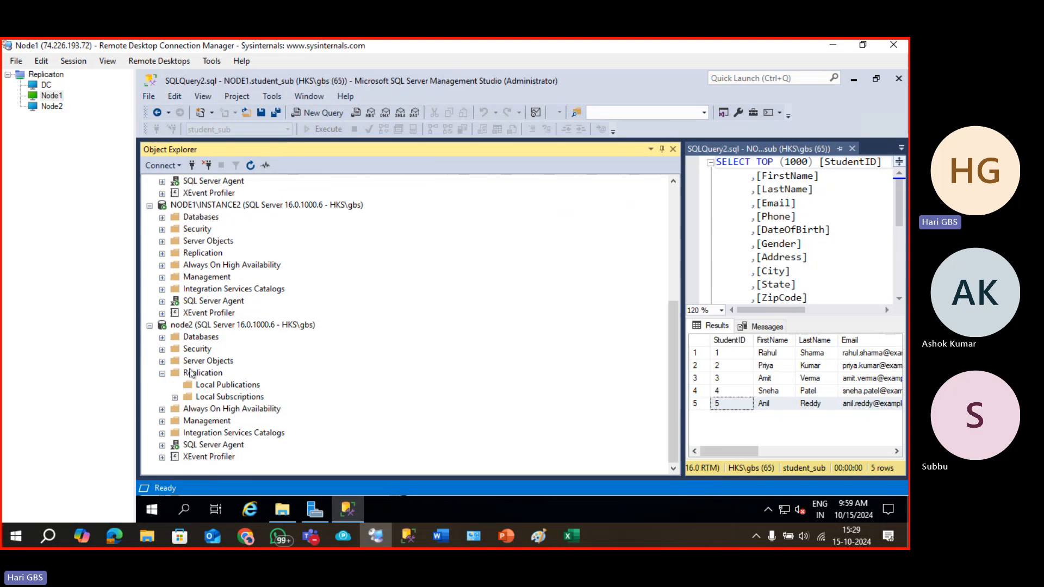
scroll(192, 373, "up", 2)
scroll(194, 389, "down", 2)
left_click(193, 338)
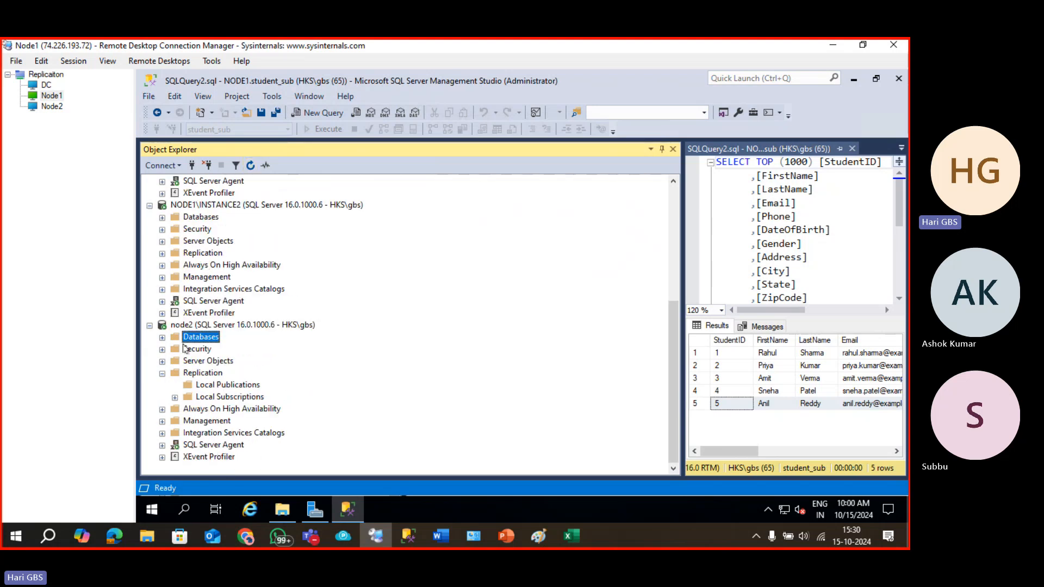
left_click(162, 338)
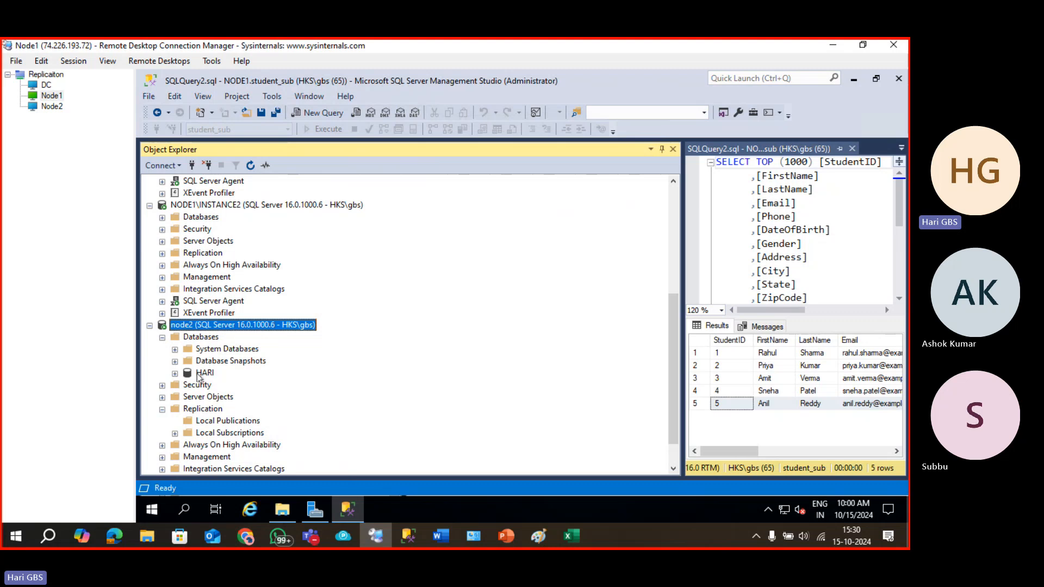
left_click(199, 375)
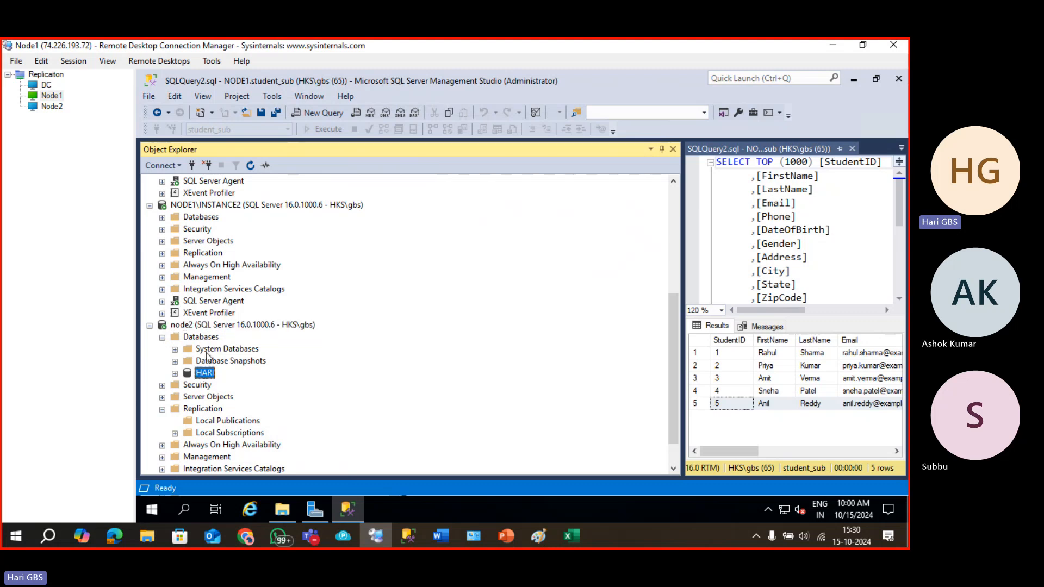
left_click(204, 338)
left_click(251, 166)
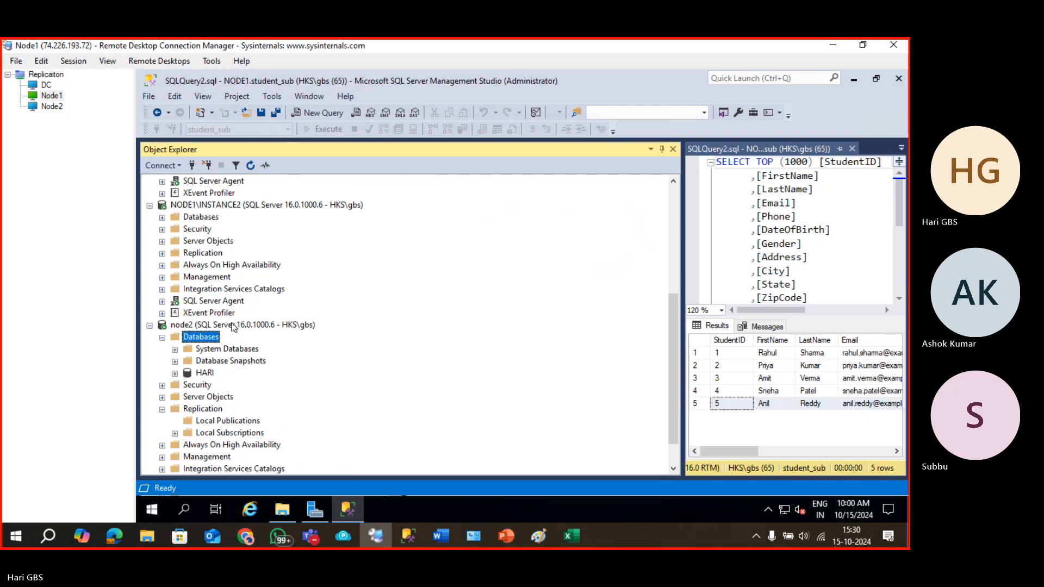
Start a new subscription from node2's Replication > Local Subscriptions.
scroll(234, 326, "down", 1)
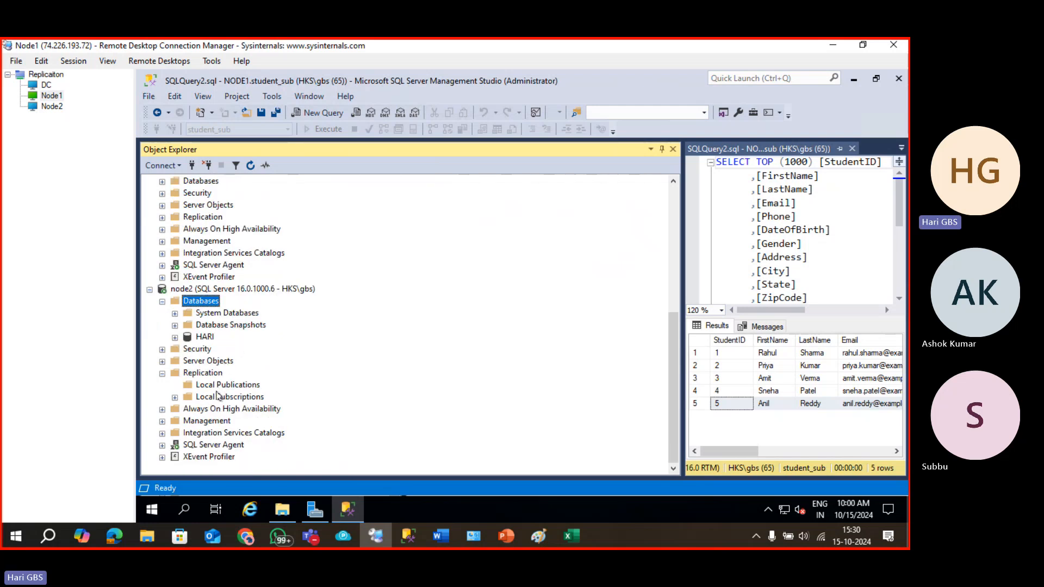
right_click(217, 395)
left_click(236, 397)
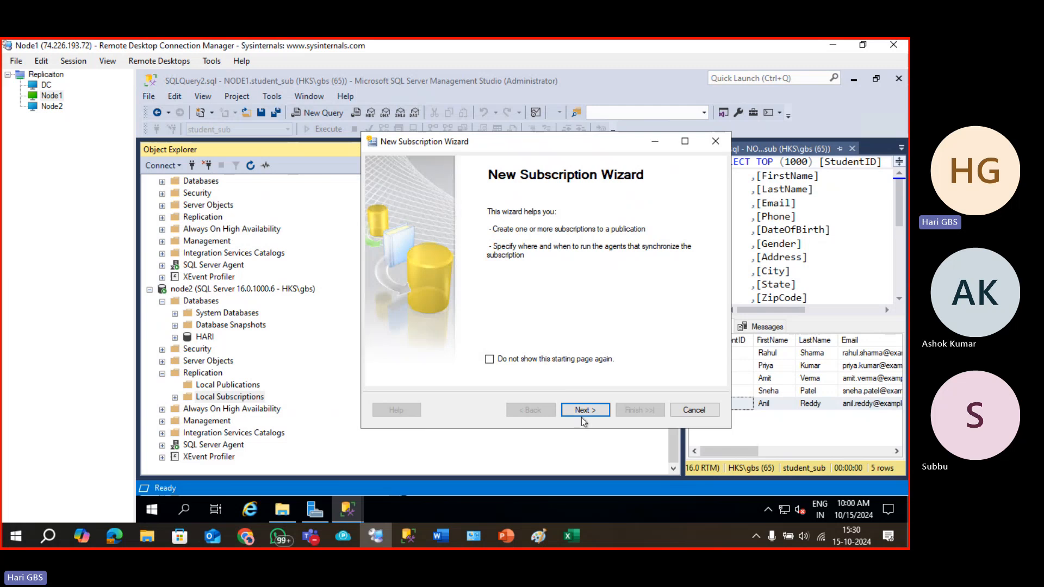
Connect to publisher NODE1 and select its MERGE_PUB publication.
left_click(584, 419)
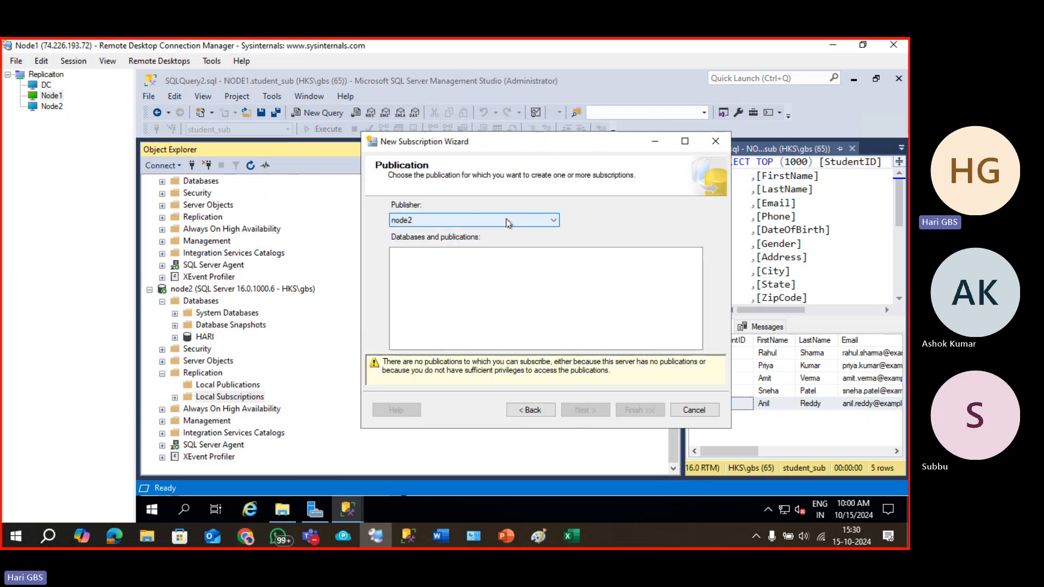
left_click(507, 222)
left_click(492, 231)
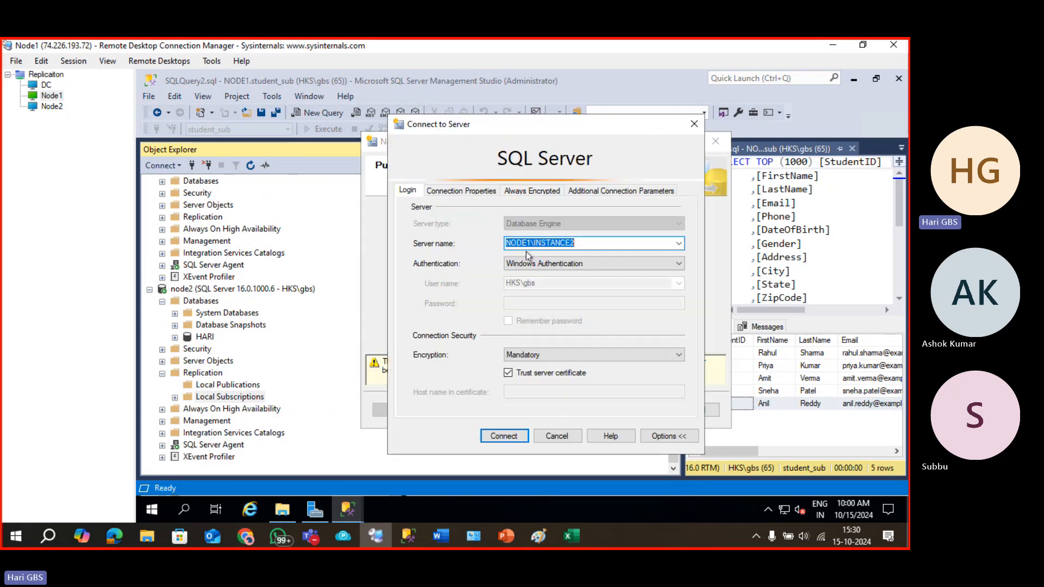
left_click(679, 243)
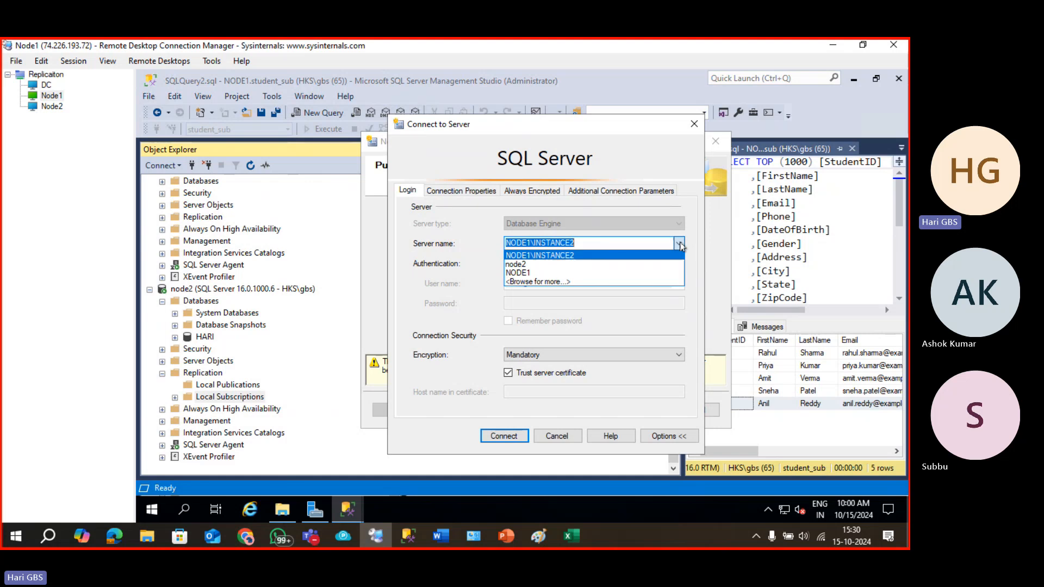
left_click(596, 274)
left_click(504, 436)
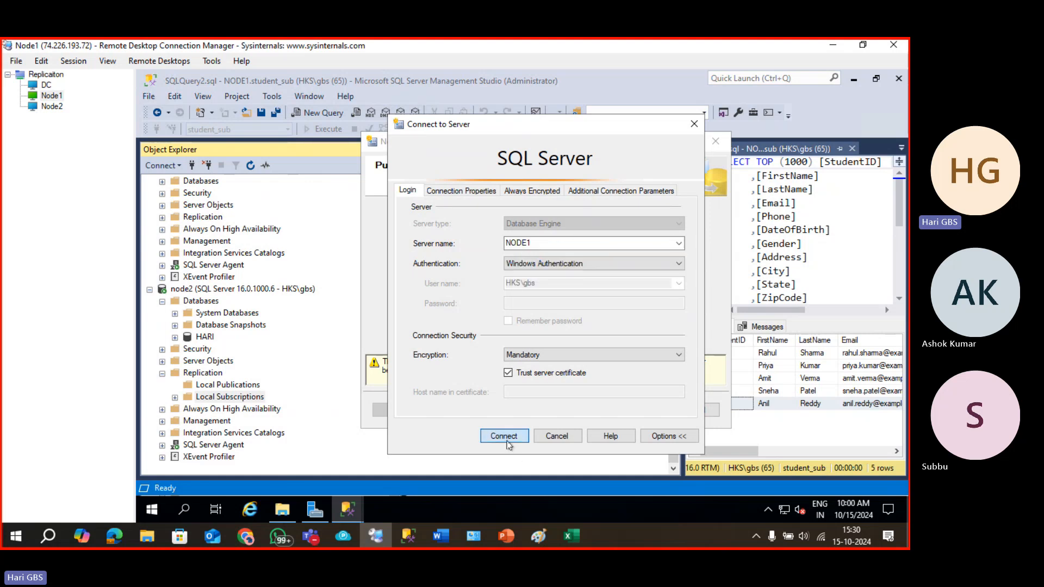
left_click(568, 411)
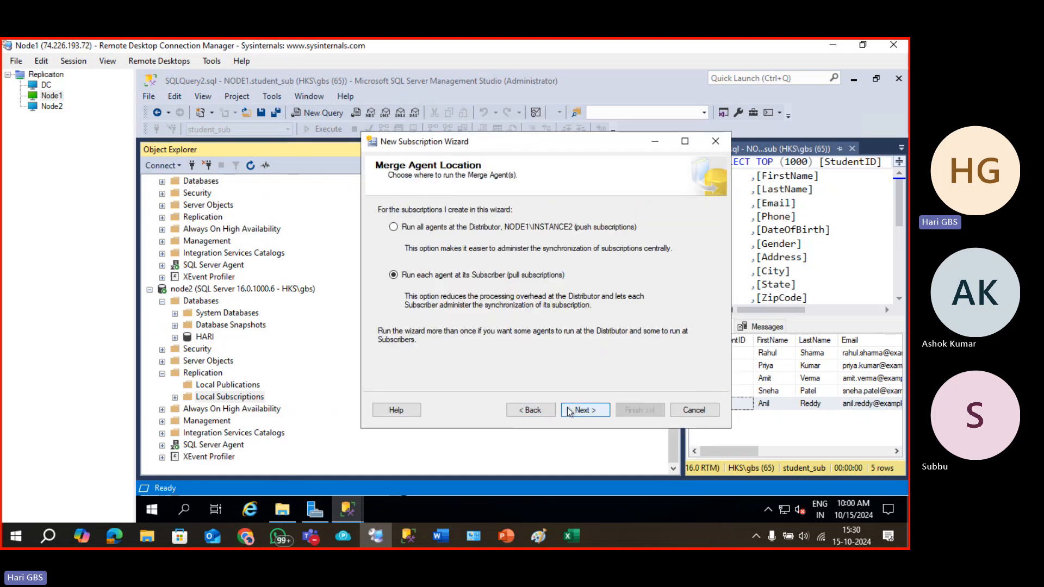
Make it a push subscription and create the new MERGE_SUB database on node2.
left_click(497, 228)
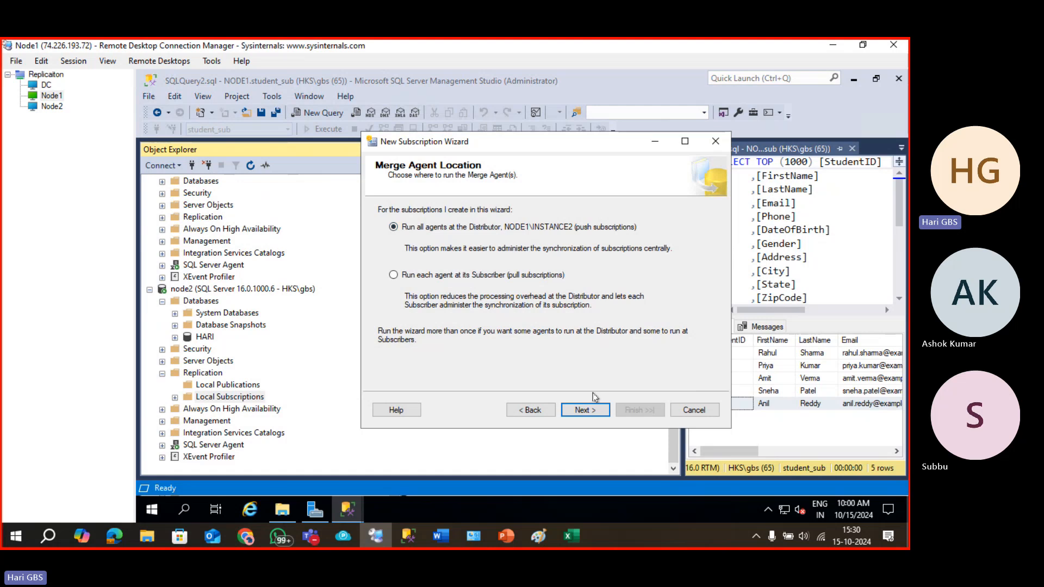
left_click(594, 412)
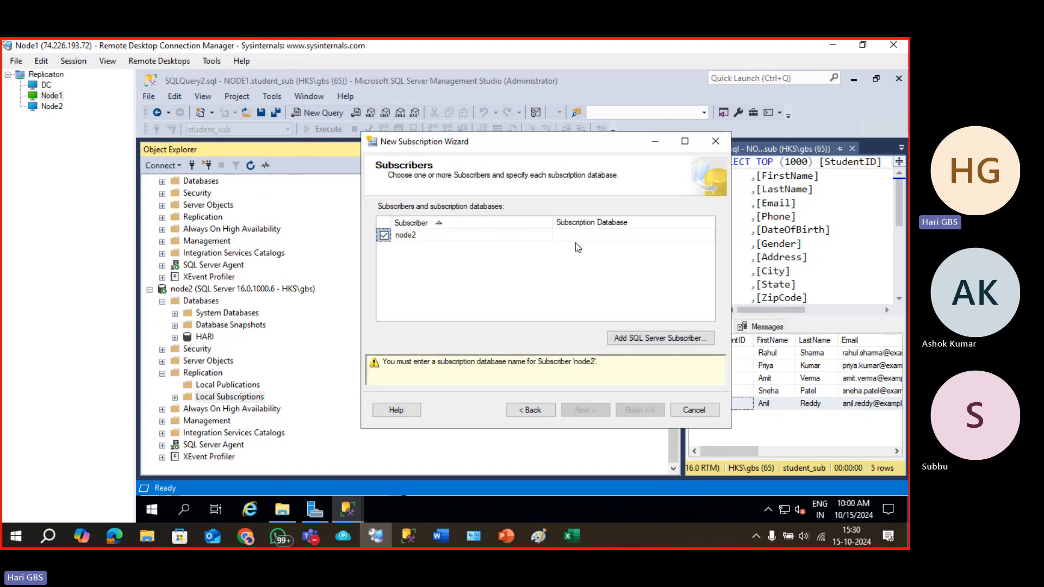
left_click(614, 237)
left_click(709, 236)
left_click(675, 250)
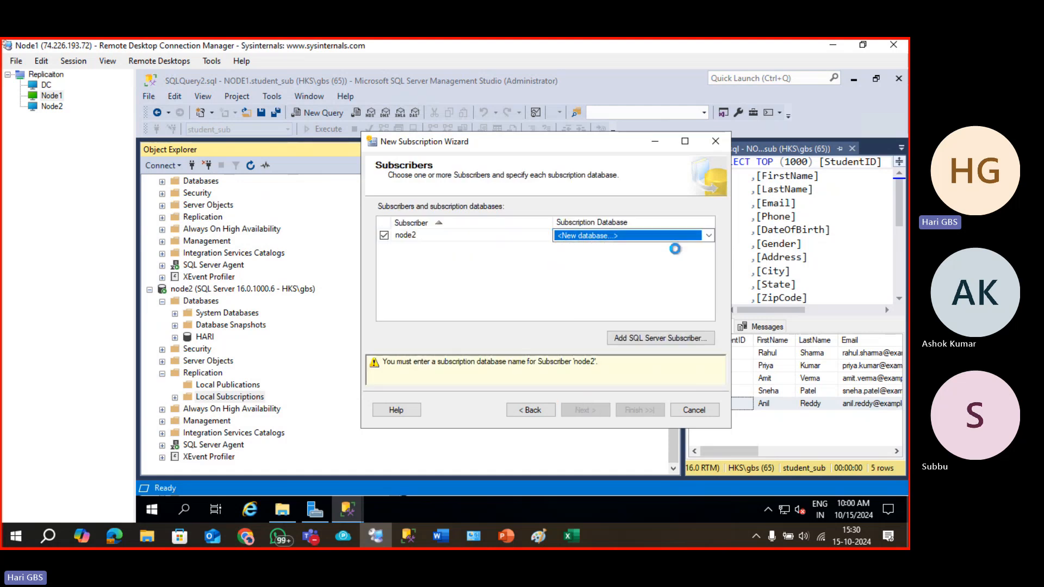
type("ME")
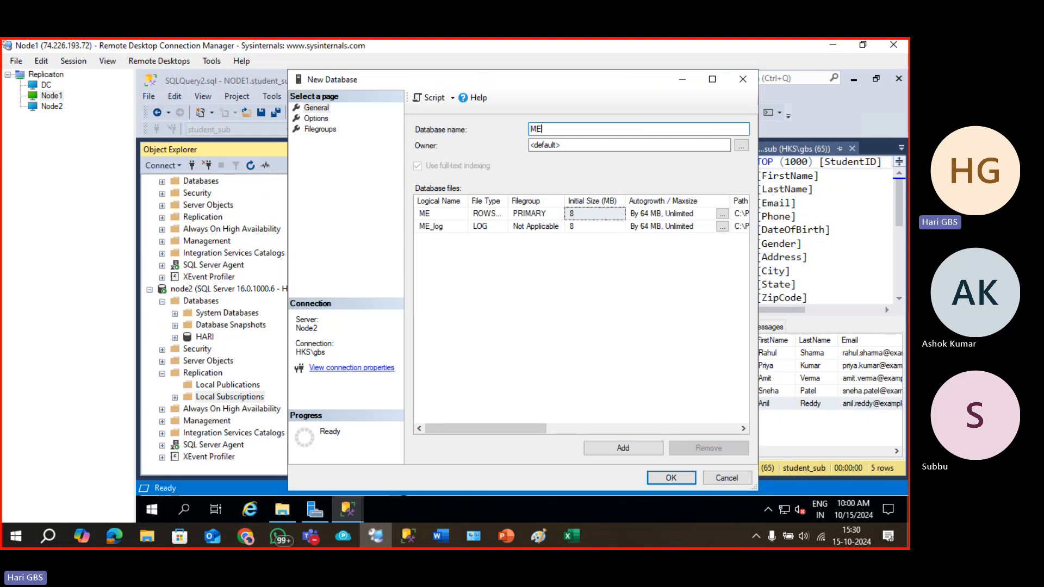
type("RGE_SUB")
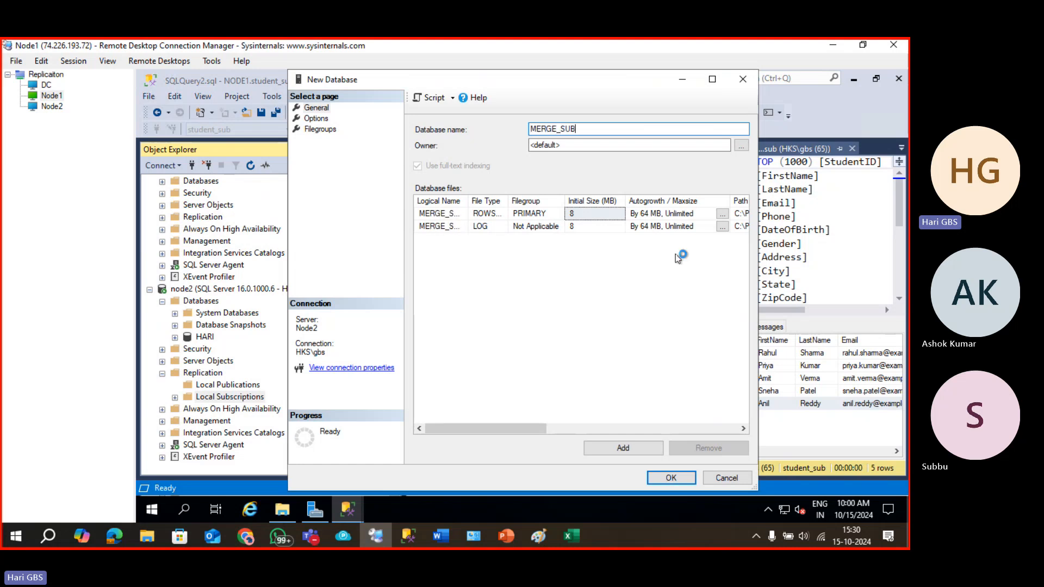
key("Return")
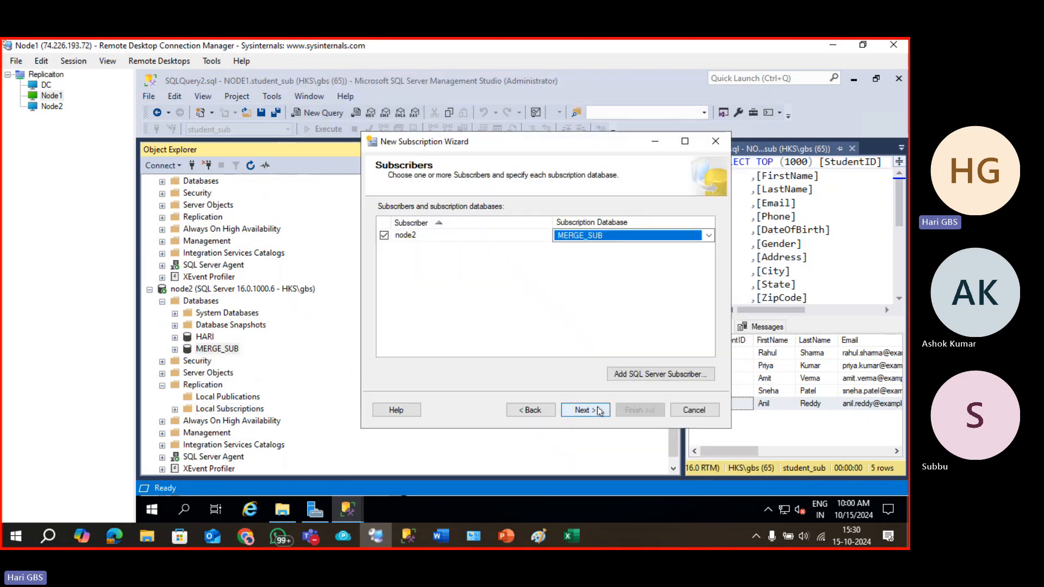
Run node2's merge agent under the SQL Server Agent service account.
left_click(585, 410)
left_click(707, 238)
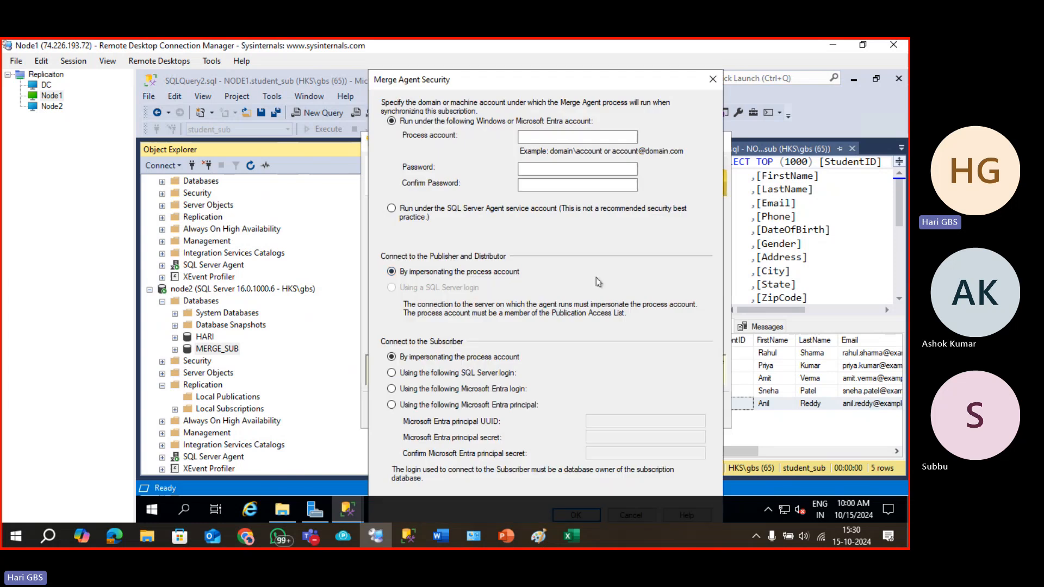
left_click(438, 211)
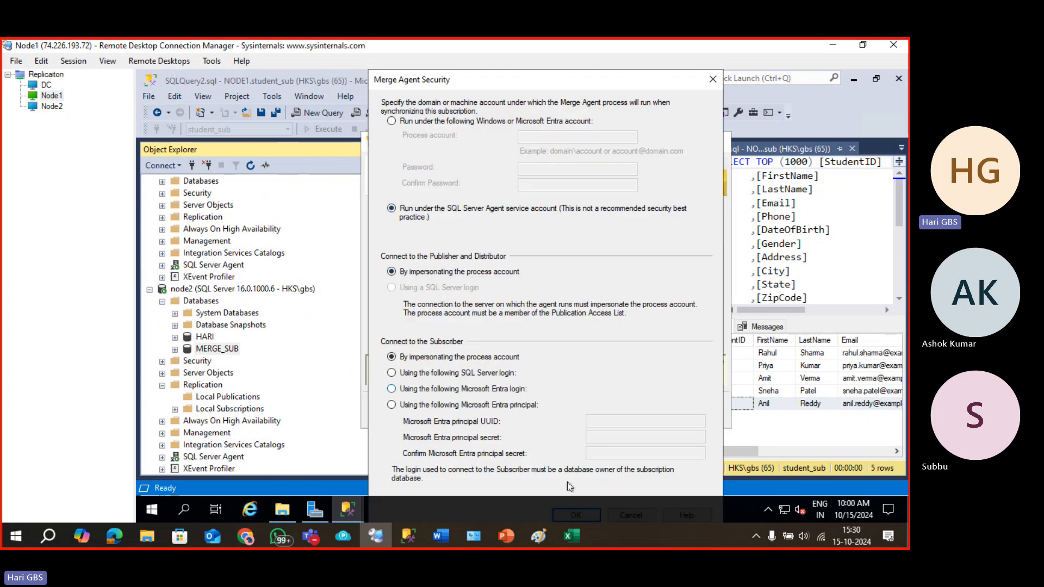
key("Return")
Keep the on-demand schedule, immediate initialization and Server subscription type with priority 75.00.
left_click(590, 413)
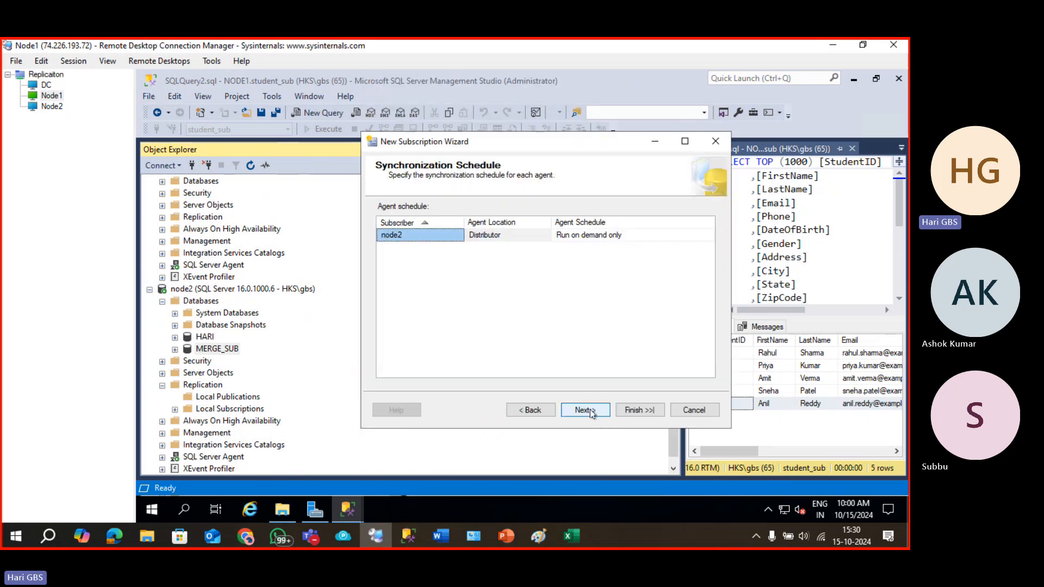
left_click(591, 412)
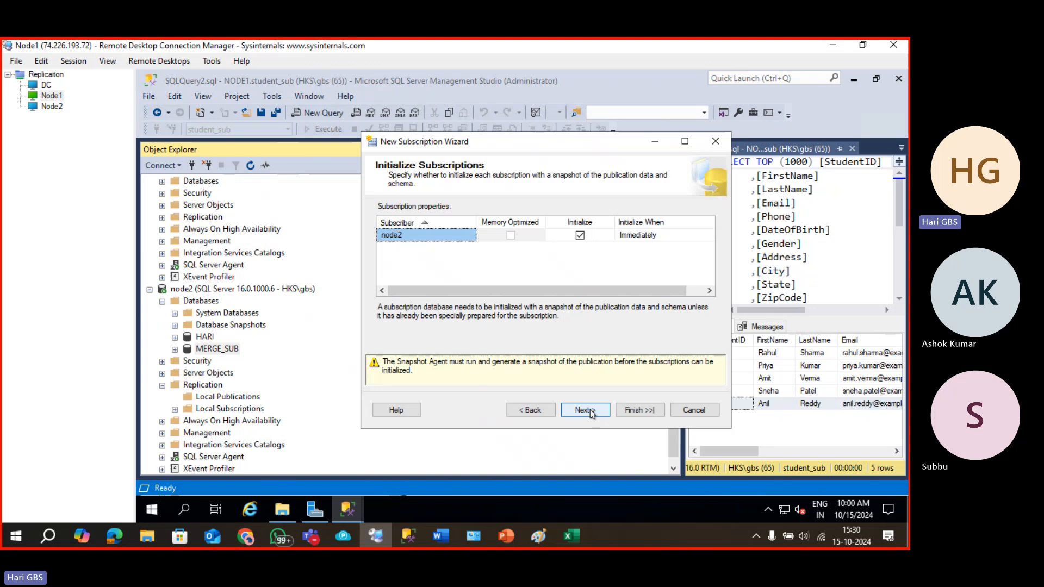
left_click(591, 414)
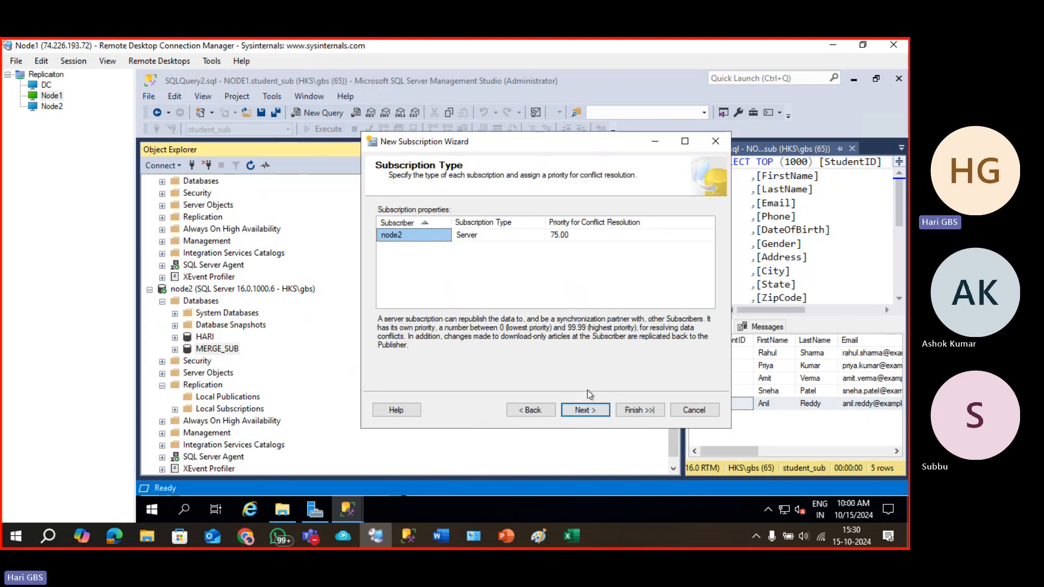
left_click(577, 235)
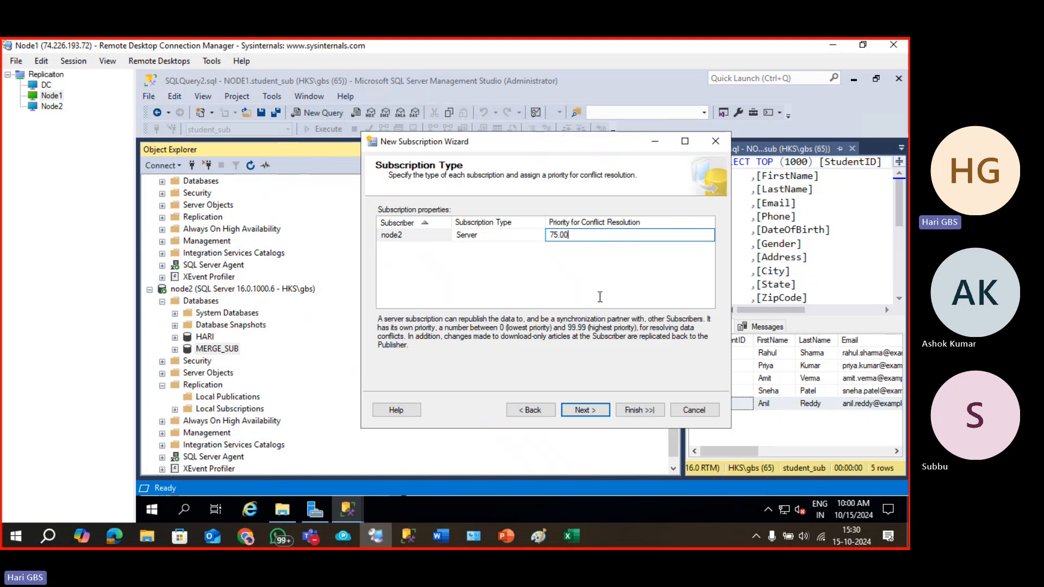
left_click(589, 410)
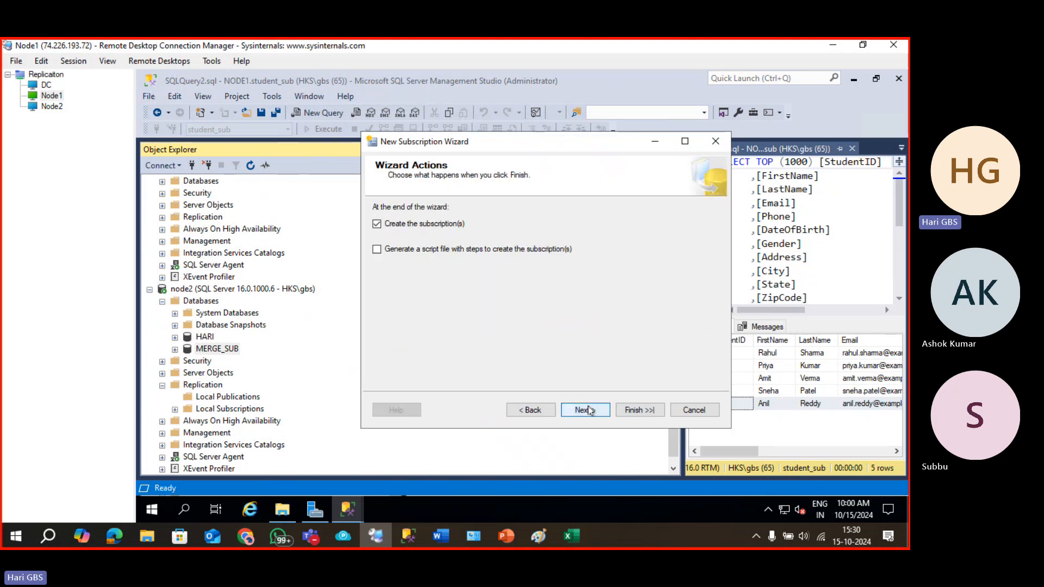
Create node2's subscription to MERGE_PUB from the summary and close the wizard.
left_click(590, 410)
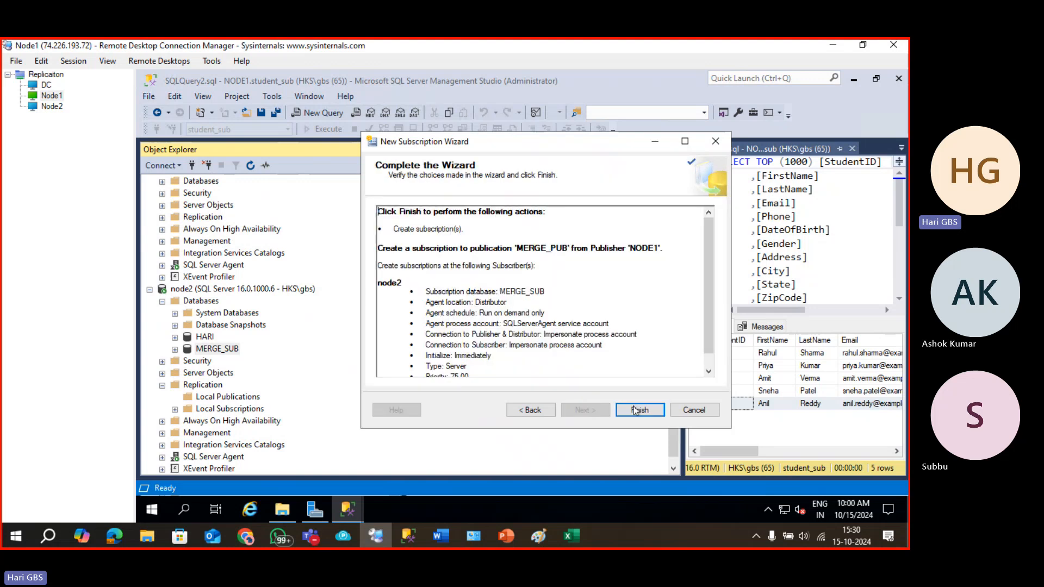
left_click(635, 411)
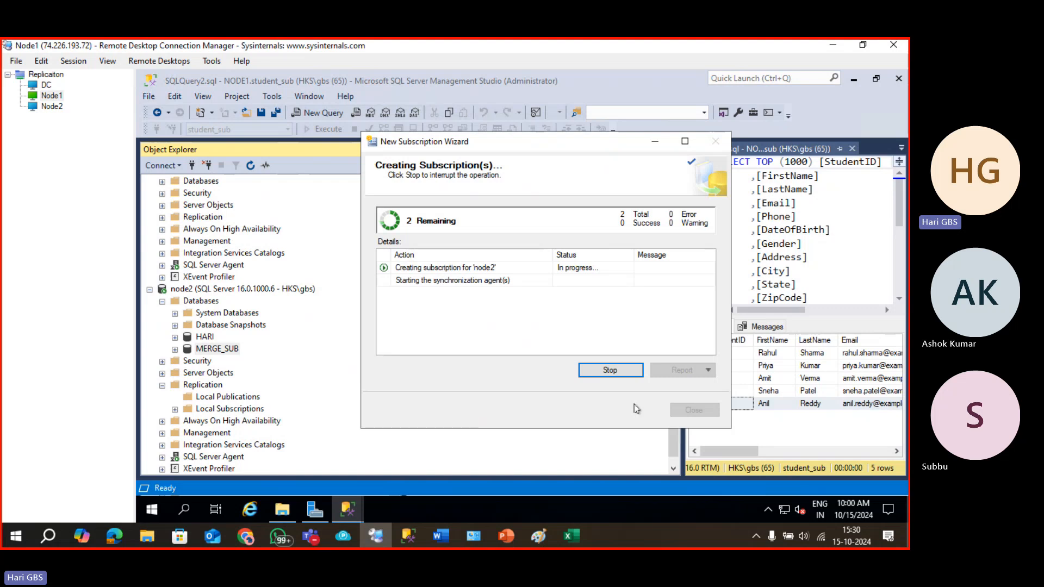
left_click(689, 411)
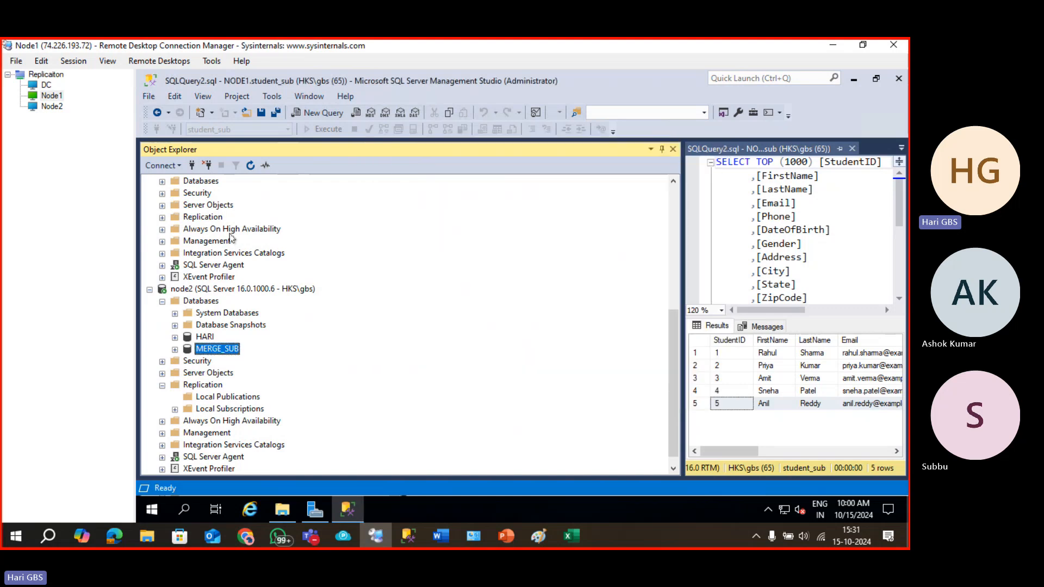
Expand MERGE_SUB's replicated tables, then NODE1 SALES tables, and select dbo.SalesPerson.
left_click(175, 349)
left_click(187, 361)
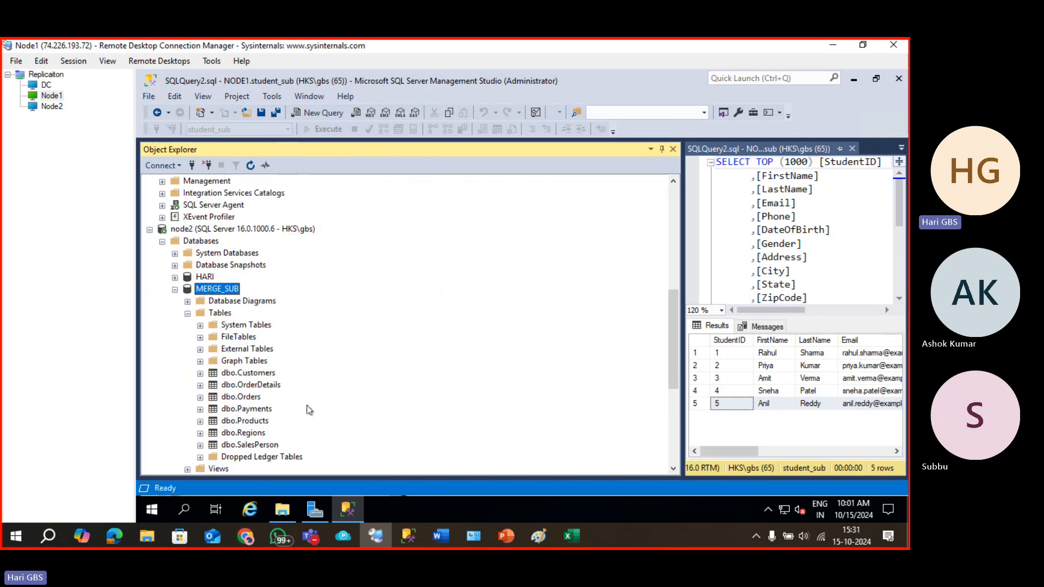
scroll(268, 445, "up", 8)
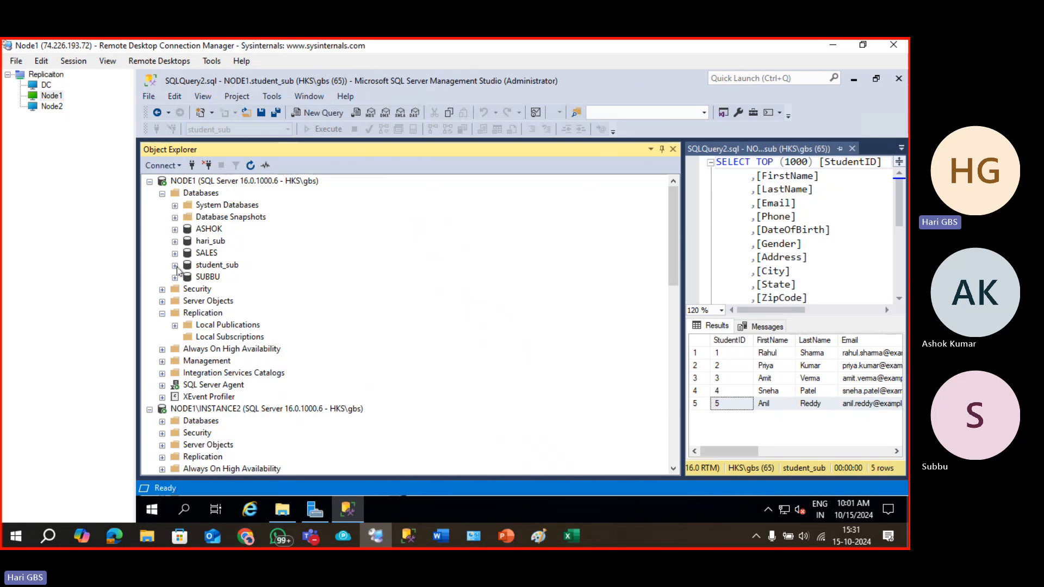
left_click(175, 253)
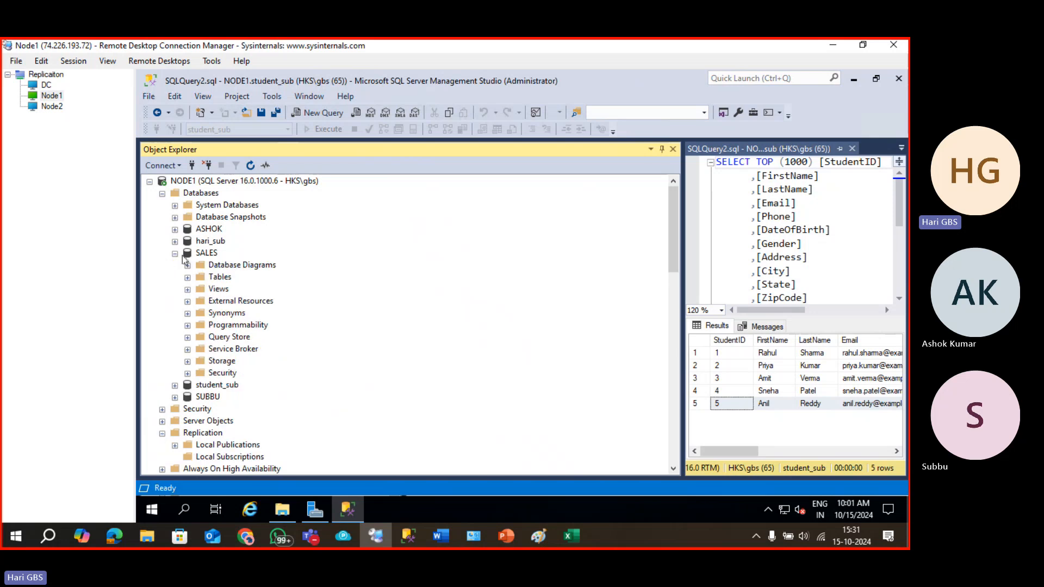
left_click(188, 277)
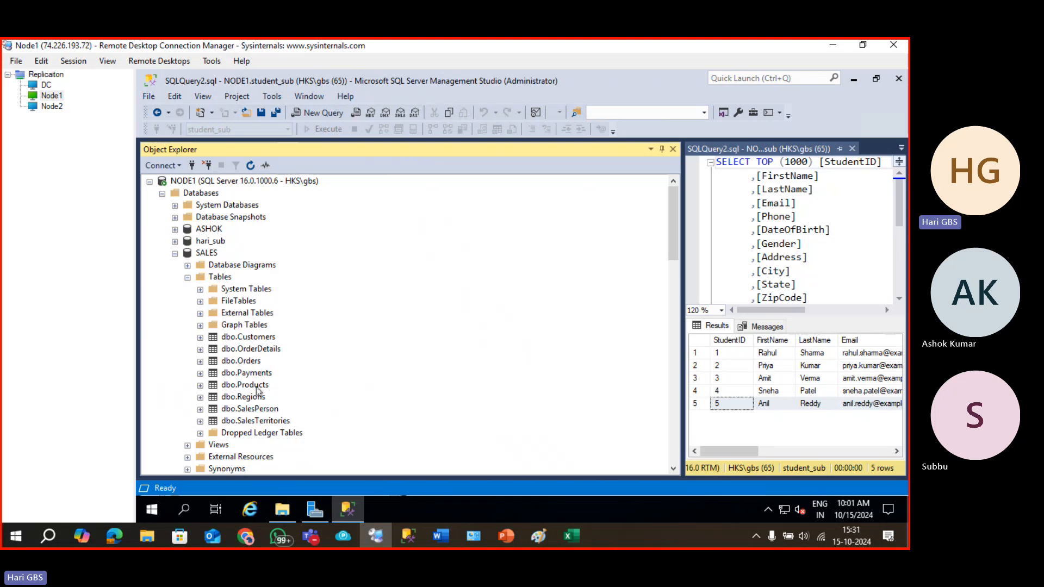
left_click(257, 412)
Select the top 1000 rows of NODE1 SALES dbo.SalesPerson and inspect row 6 and rowguid.
right_click(257, 413)
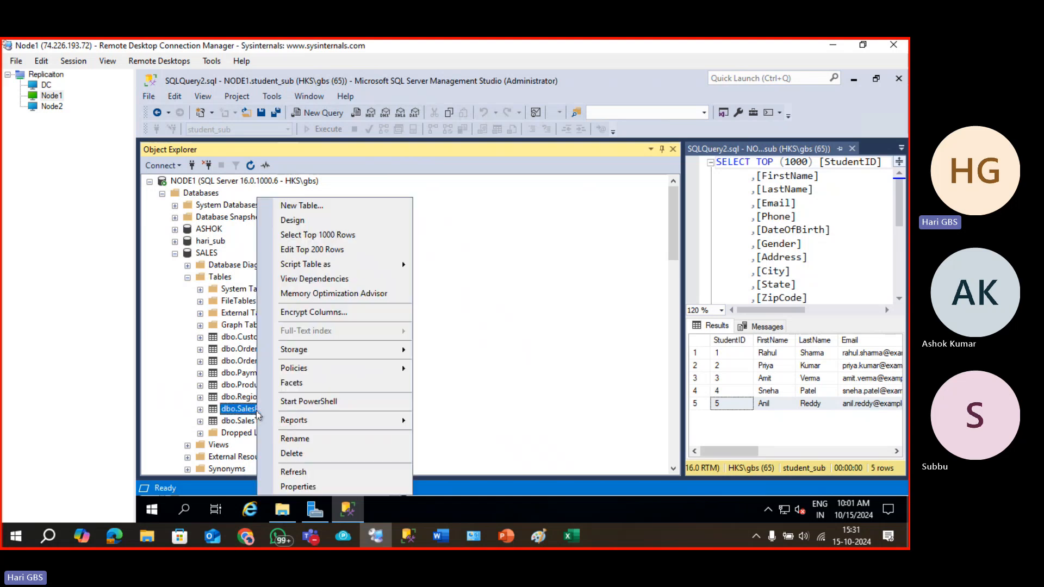
left_click(303, 234)
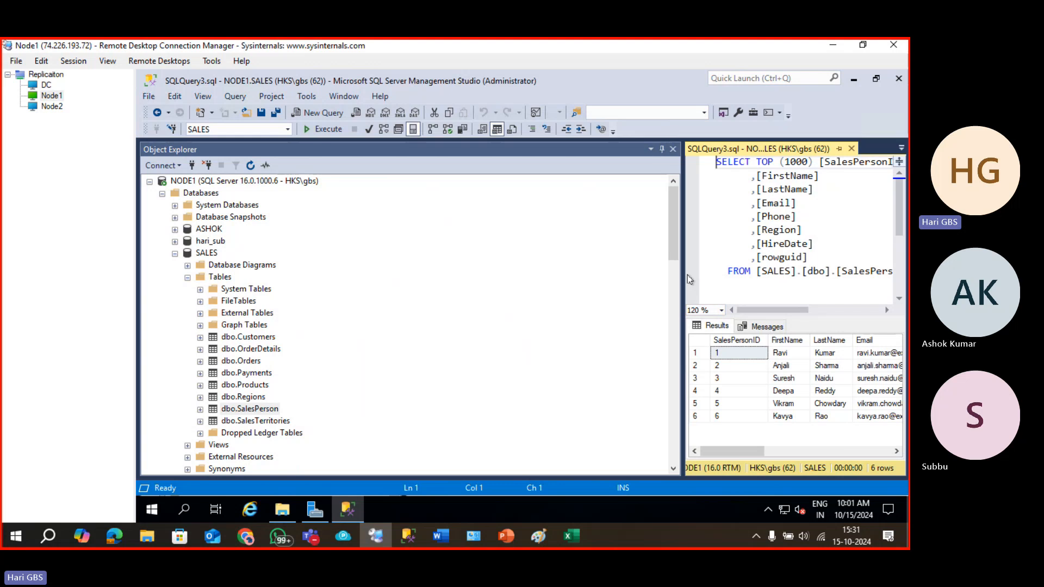
left_click_drag(682, 278, 320, 278)
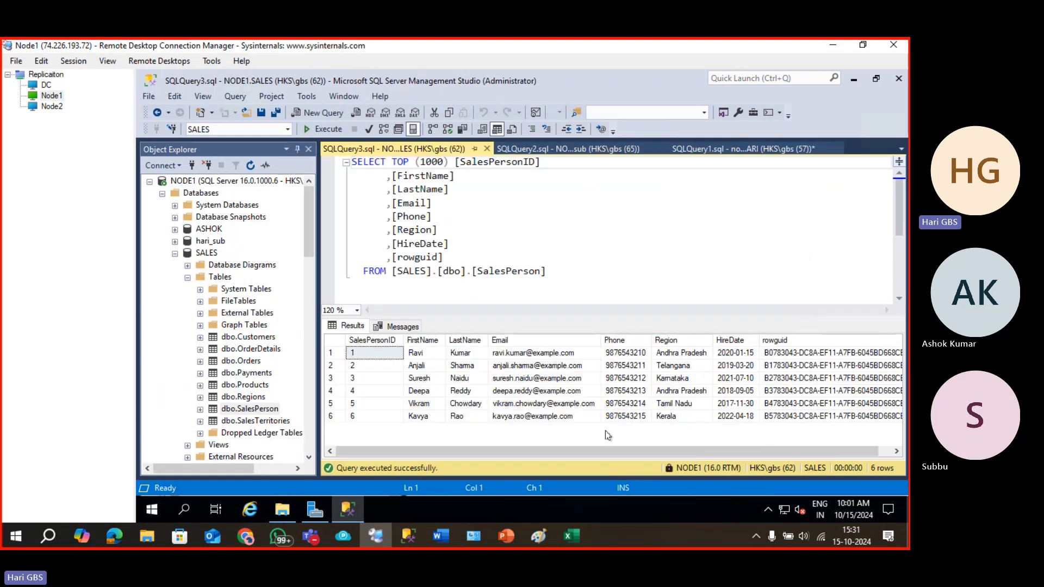
left_click(371, 421)
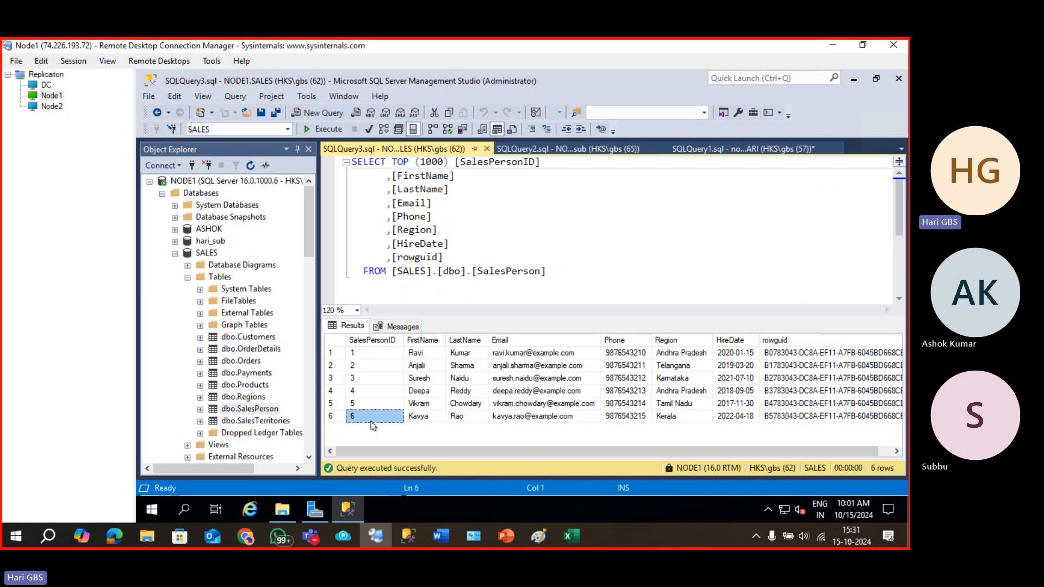
left_click(331, 417)
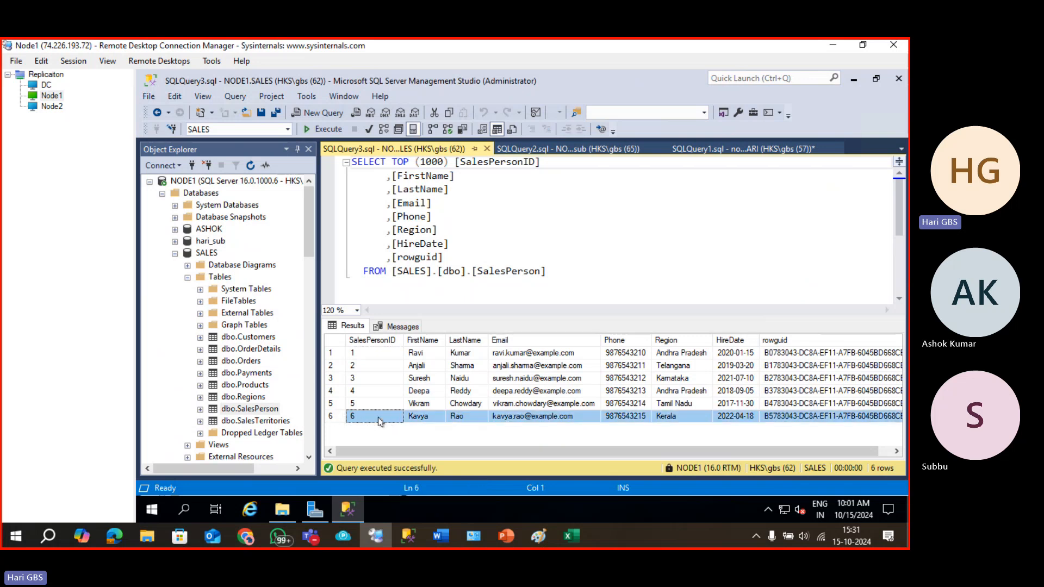
left_click(380, 417)
left_click_drag(458, 453, 471, 453)
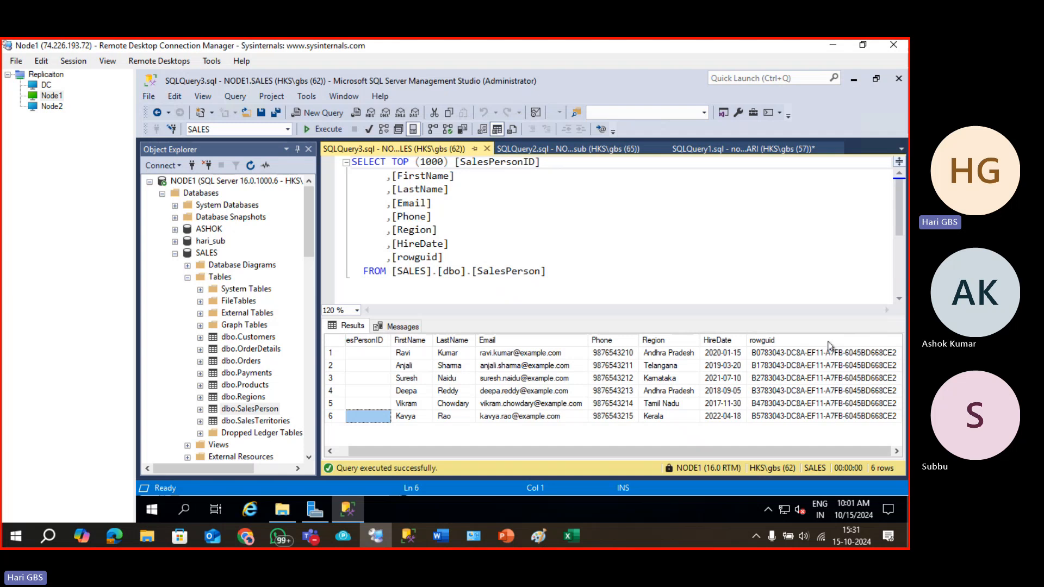
left_click(828, 341)
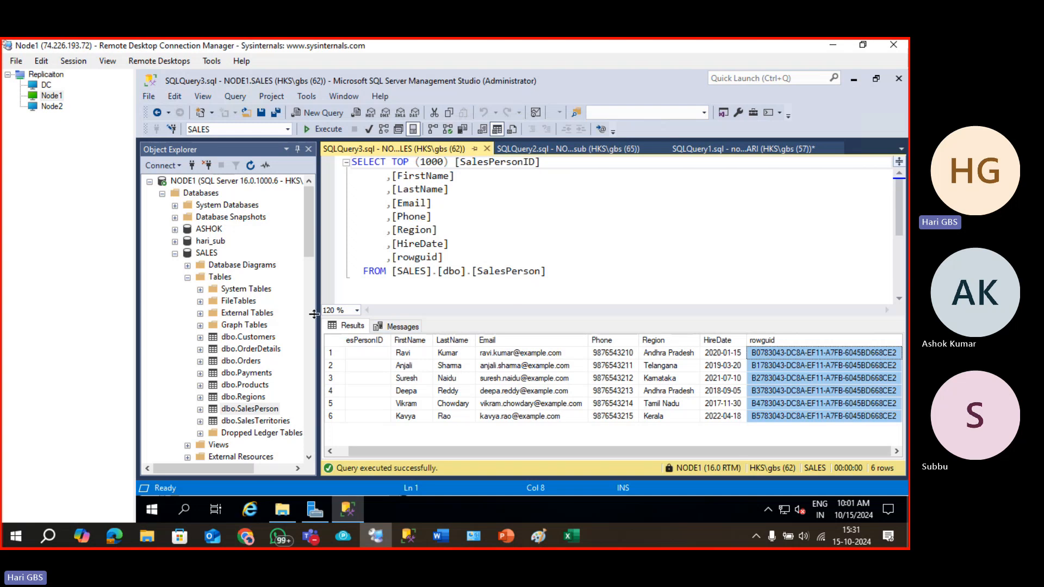
Select the top 1000 rows of node2 MERGE_SUB dbo.SalesPerson and compare the rowguid values.
left_click(312, 312)
scroll(251, 276, "down", 14)
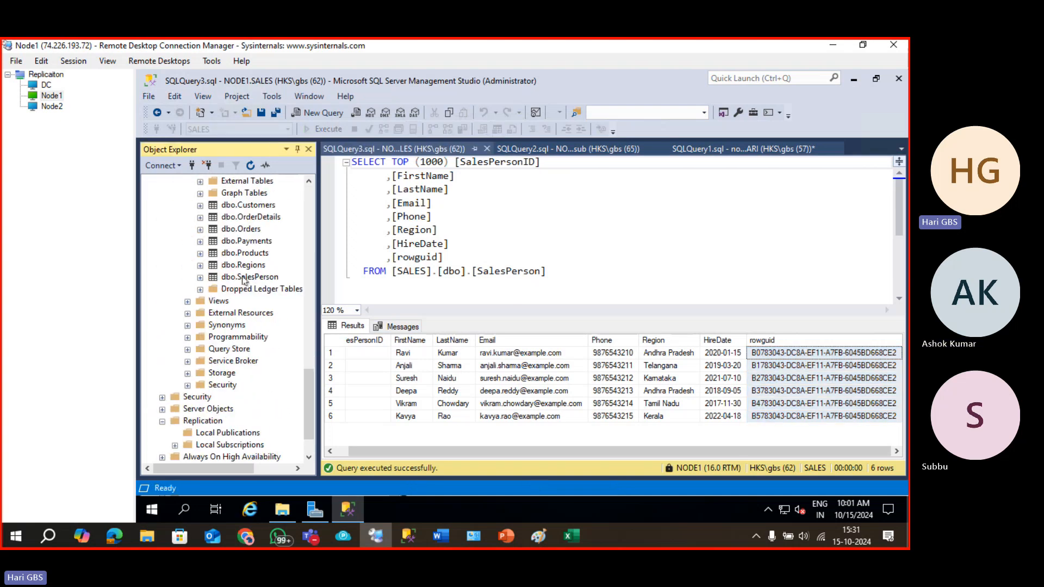
left_click(243, 279)
right_click(243, 278)
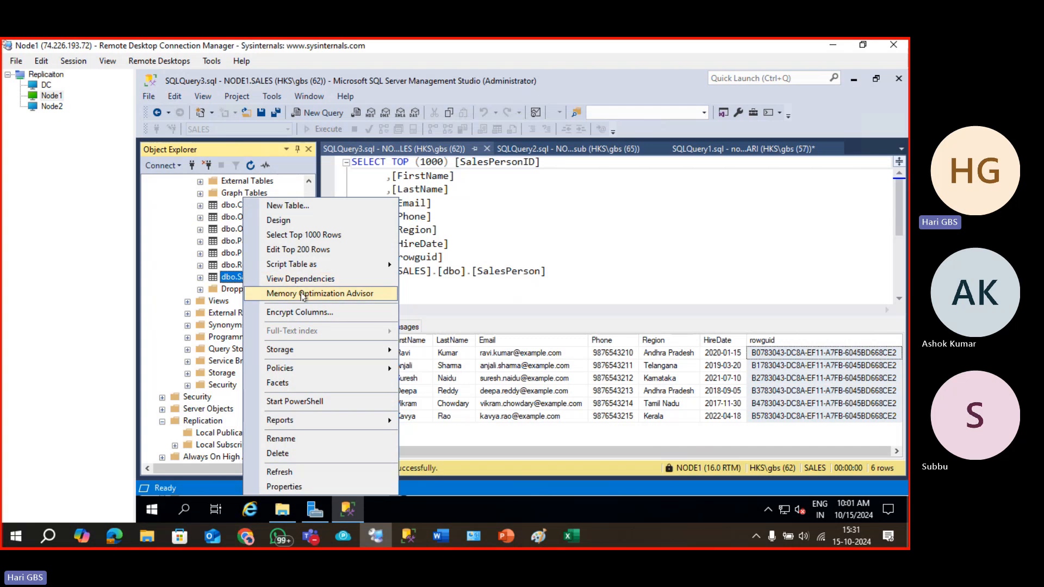
left_click(310, 235)
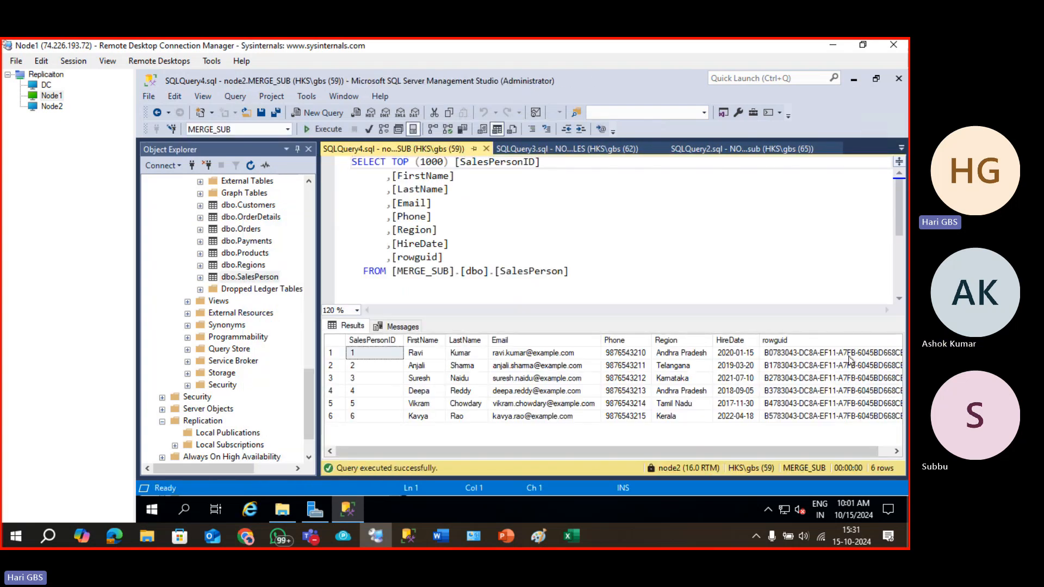
left_click(849, 356)
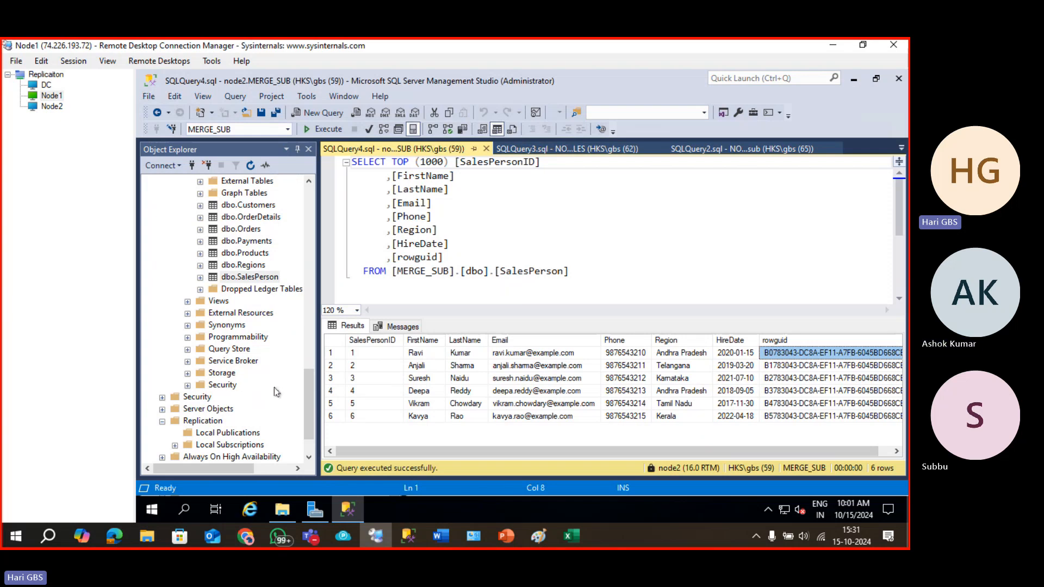
left_click_drag(308, 381, 317, 204)
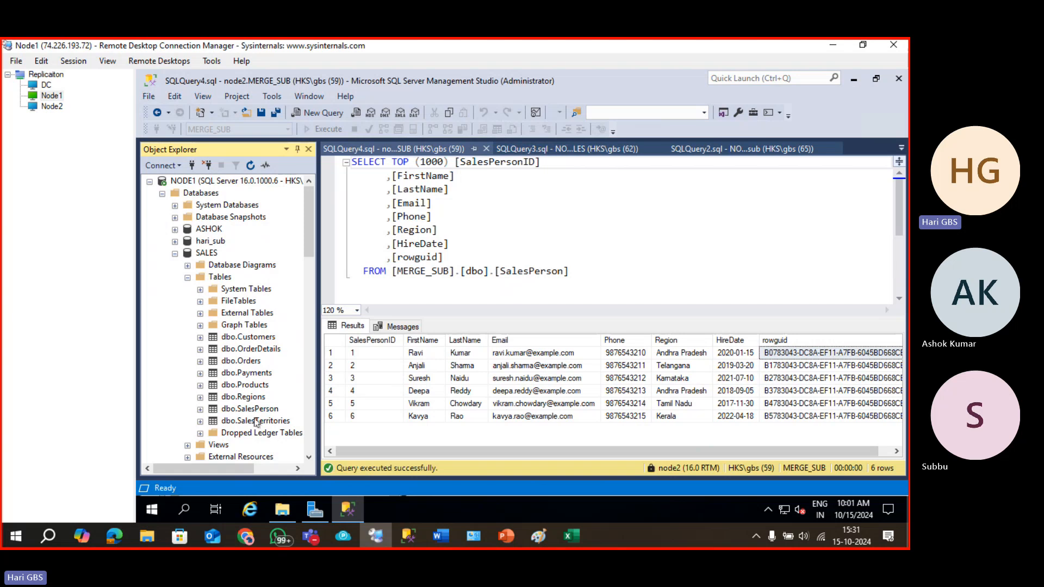
Open dbo.SalesPerson with Edit Top 200 Rows and enter ID 7 with the salesperson's first and last name.
right_click(237, 409)
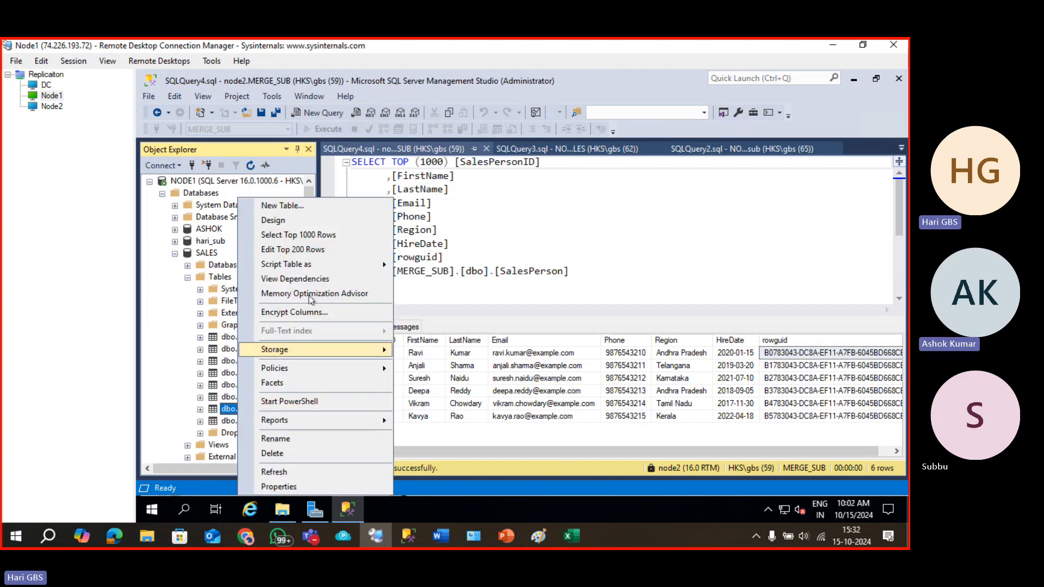
left_click(311, 251)
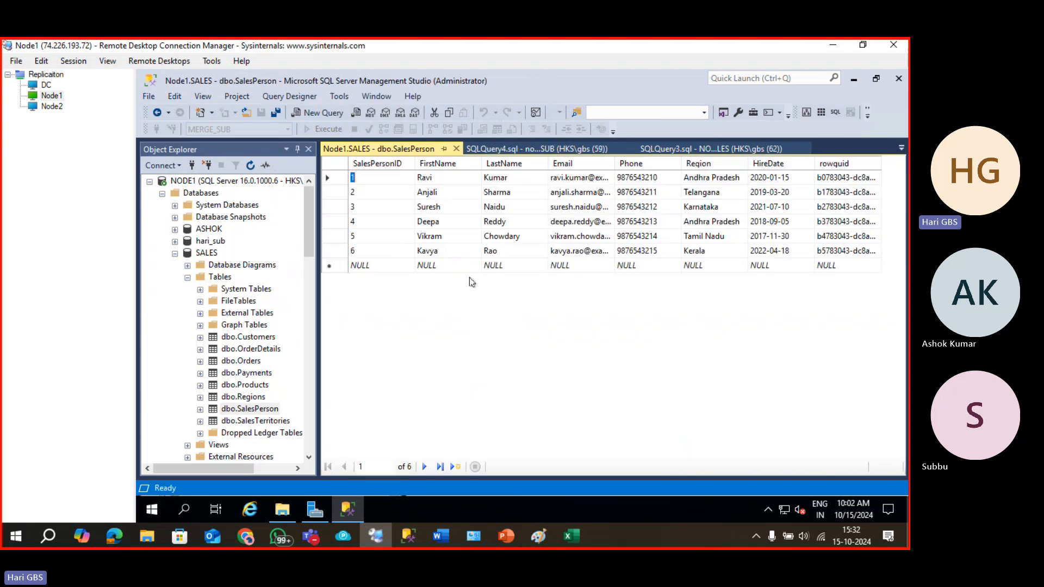
left_click(372, 265)
type("7")
key("Tab")
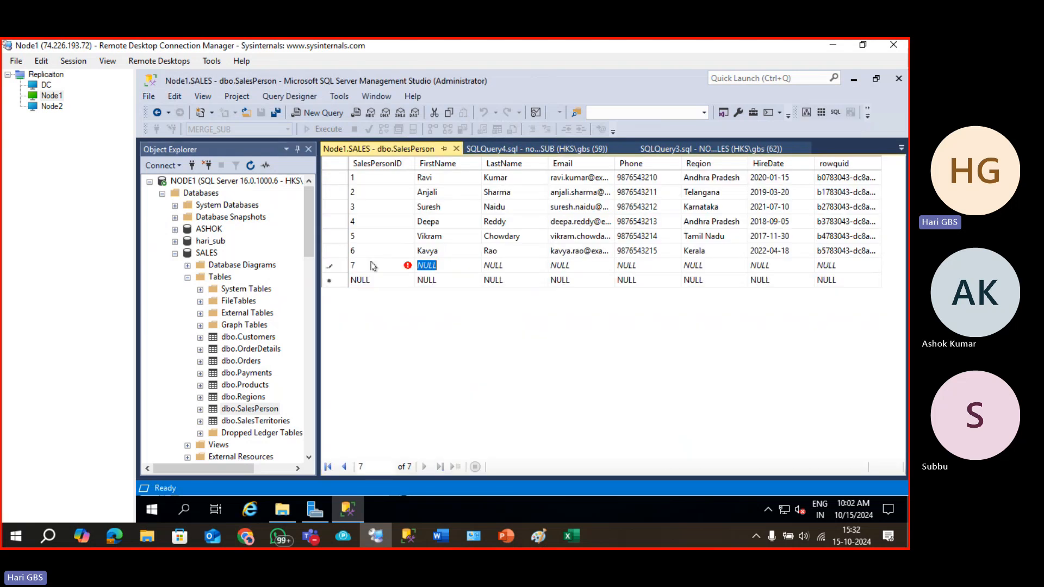
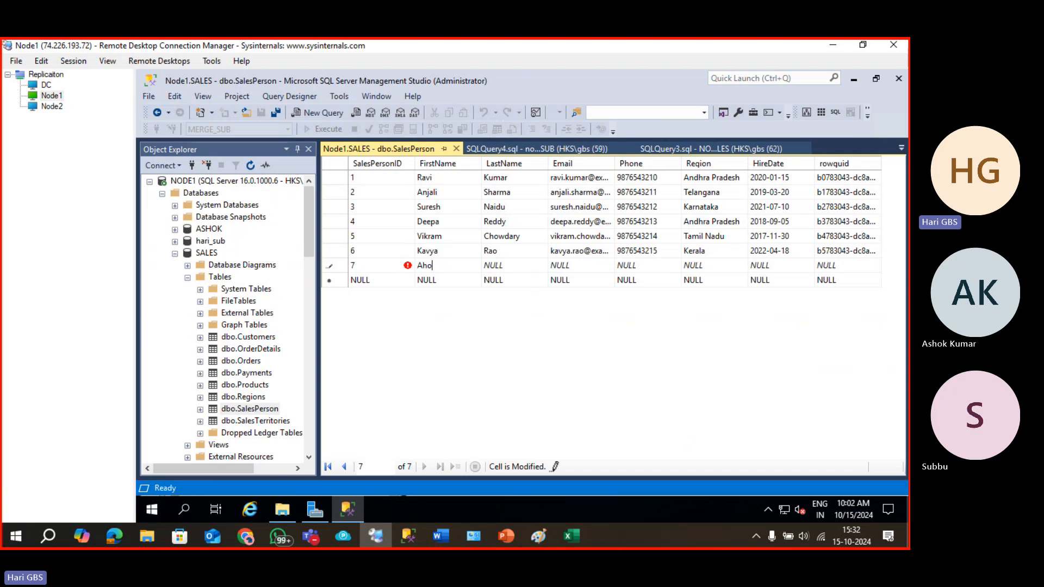
key("Tab")
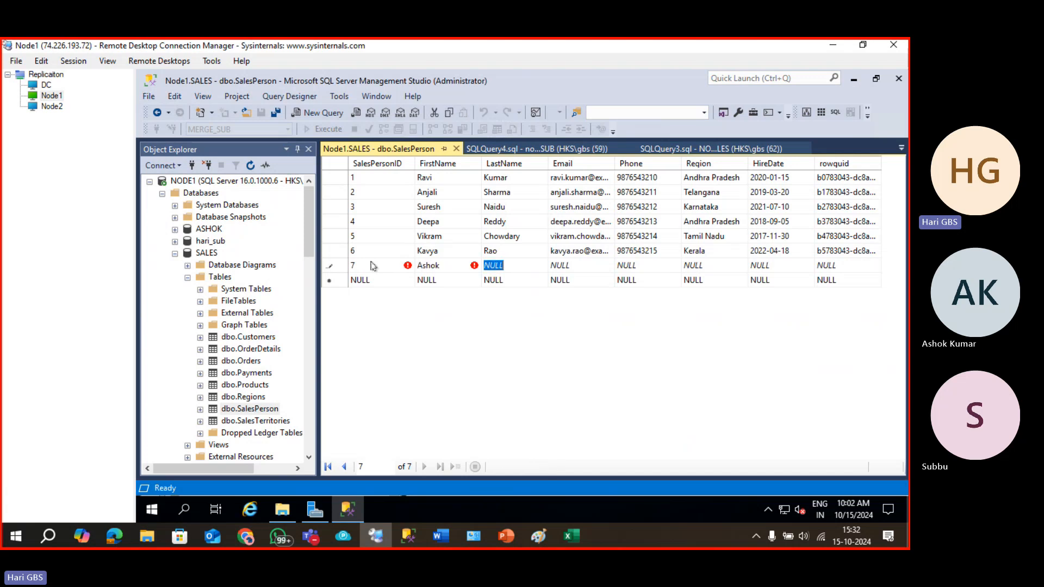
key("Tab")
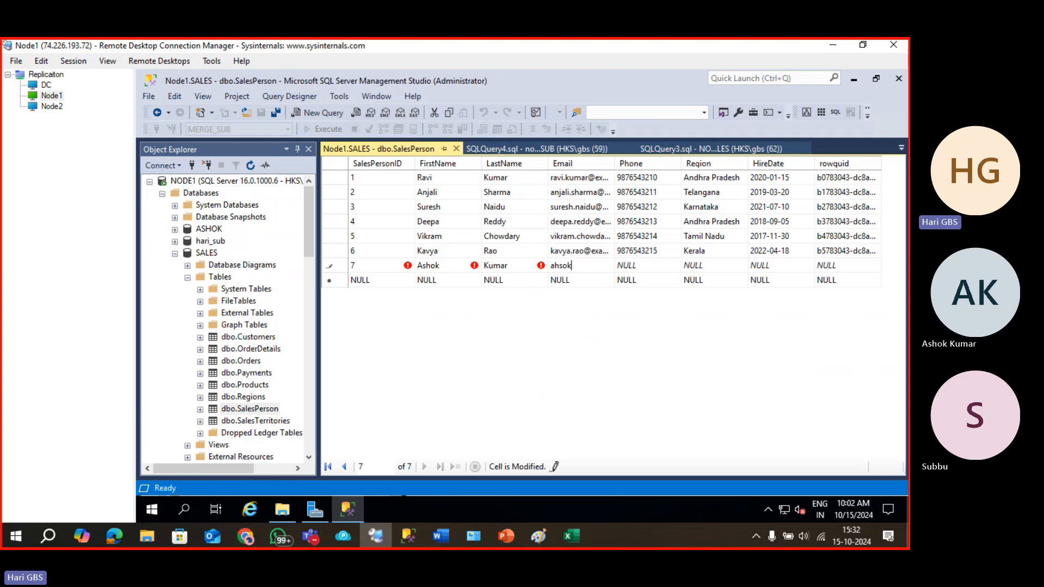
Fill in the new row's e-mail, phone number, region AP and hire date 2024-10-15.
key("Tab")
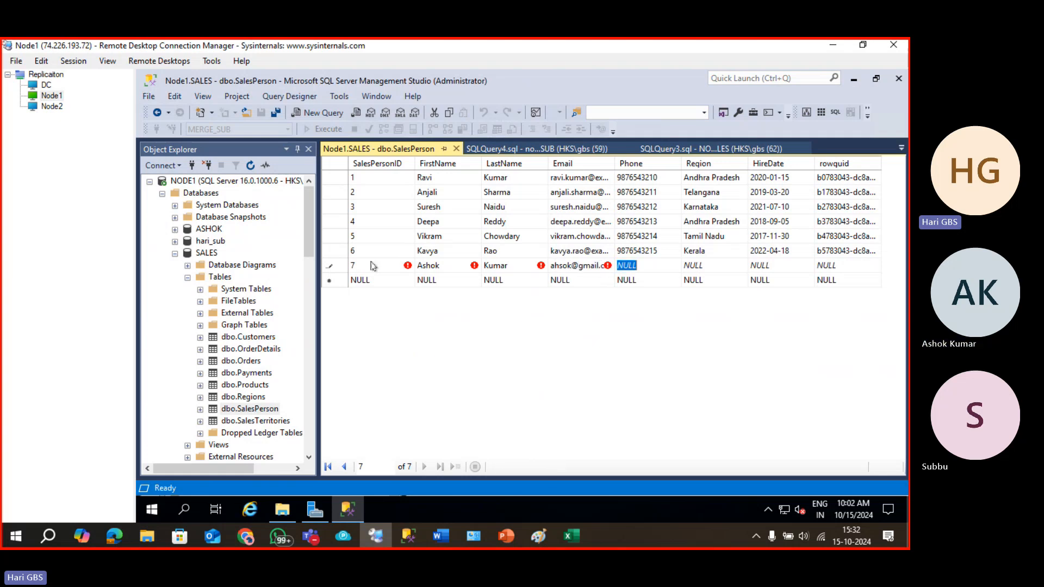
type("1234567891")
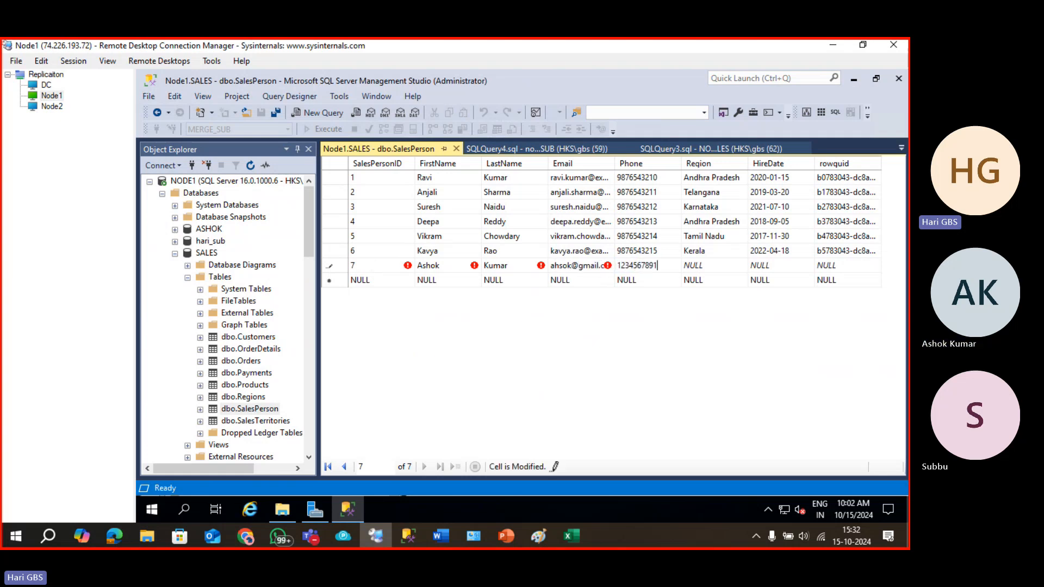
key("Tab")
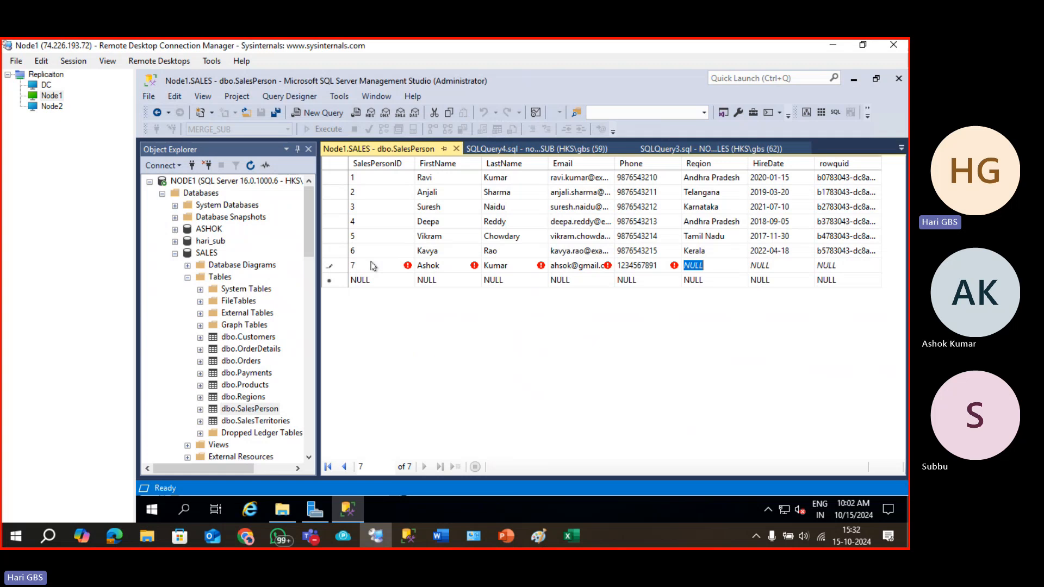
type("AP")
key("Tab")
type("2")
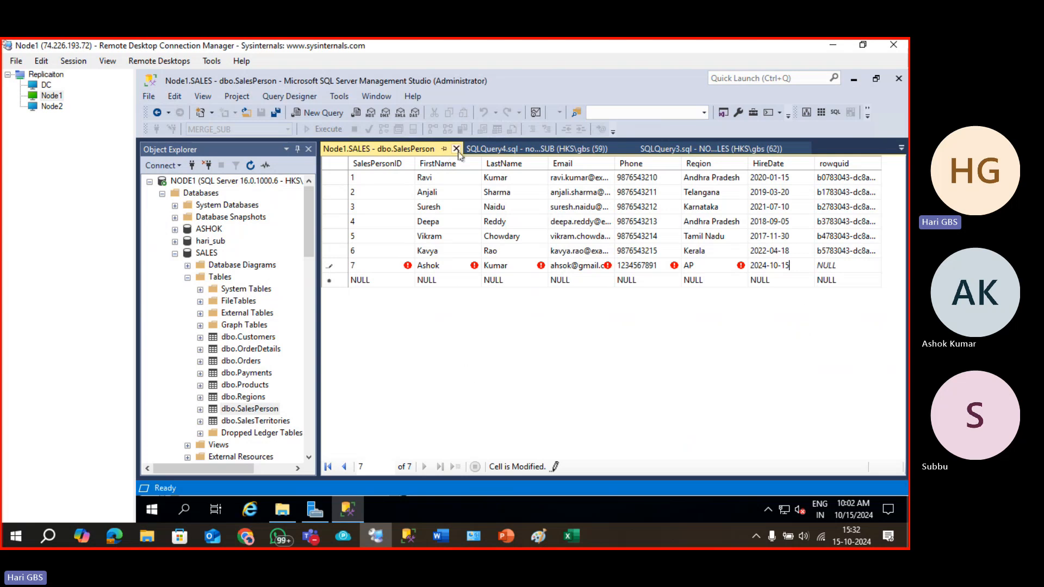
Close the edit grid and re-run the subscriber's SalesPerson SELECT query.
left_click(456, 149)
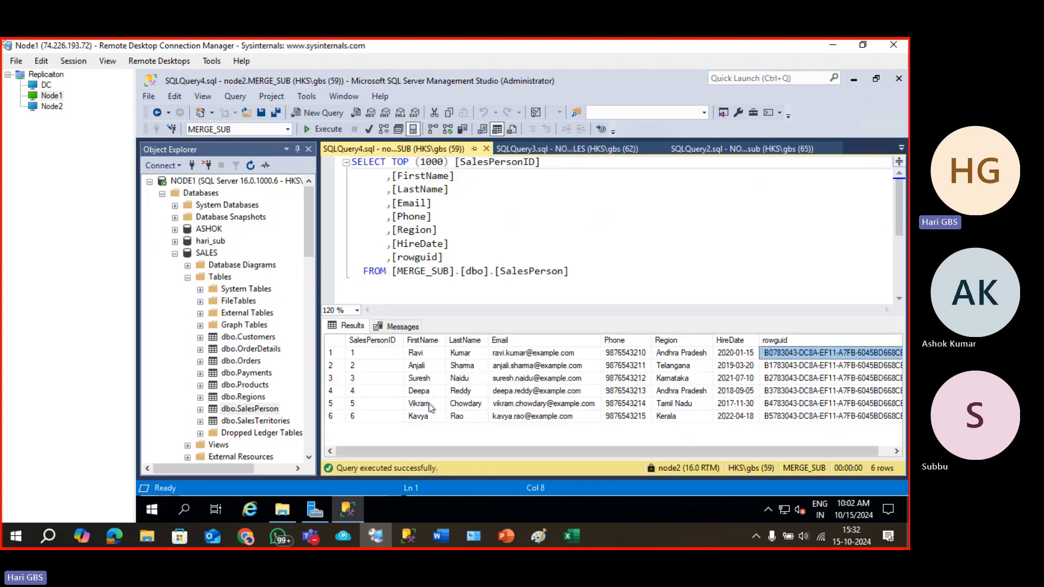
left_click(451, 221)
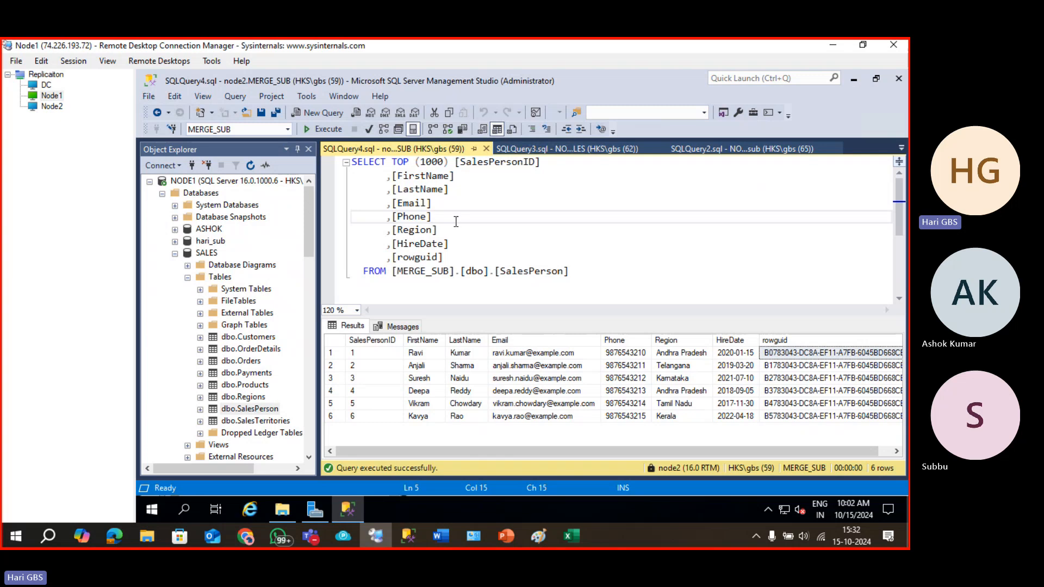
left_click(485, 243)
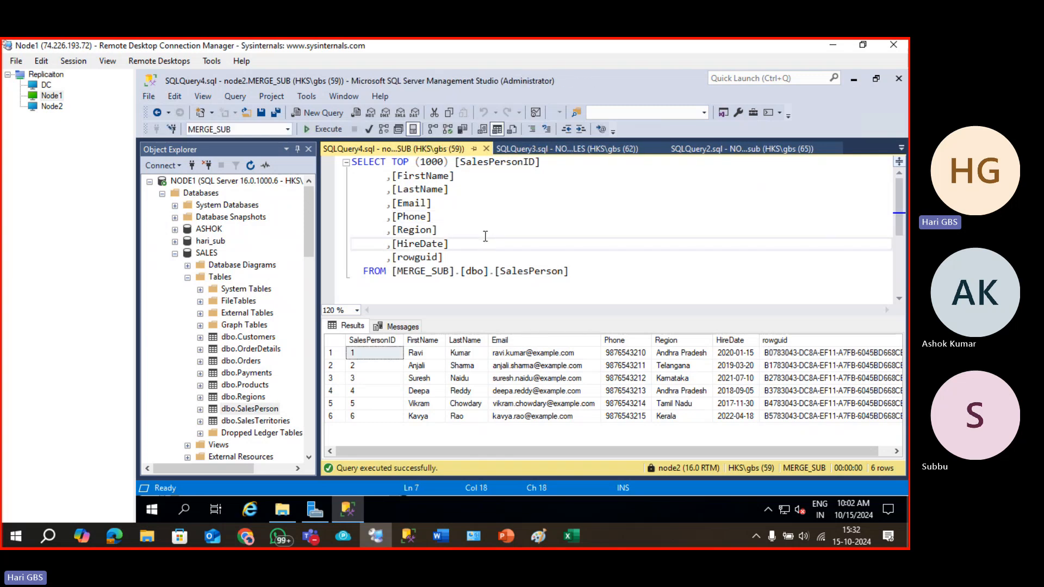
left_click(485, 235)
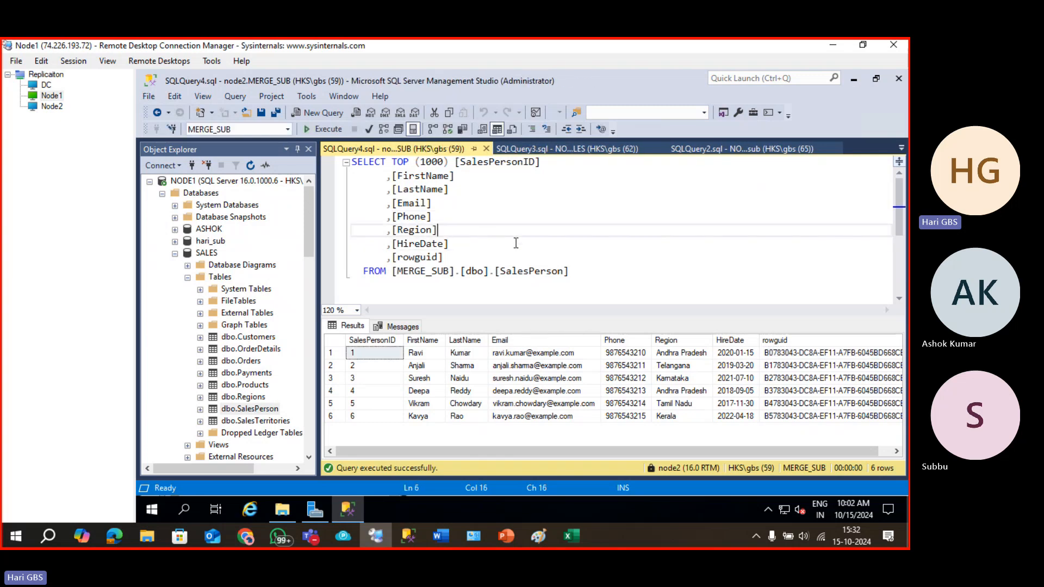
left_click_drag(638, 279, 337, 155)
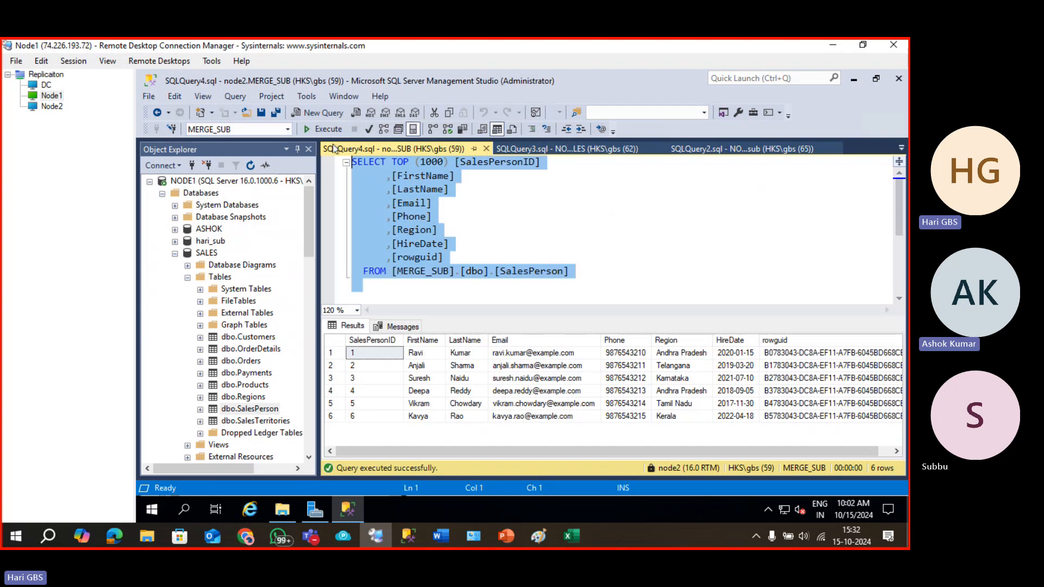
left_click(328, 128)
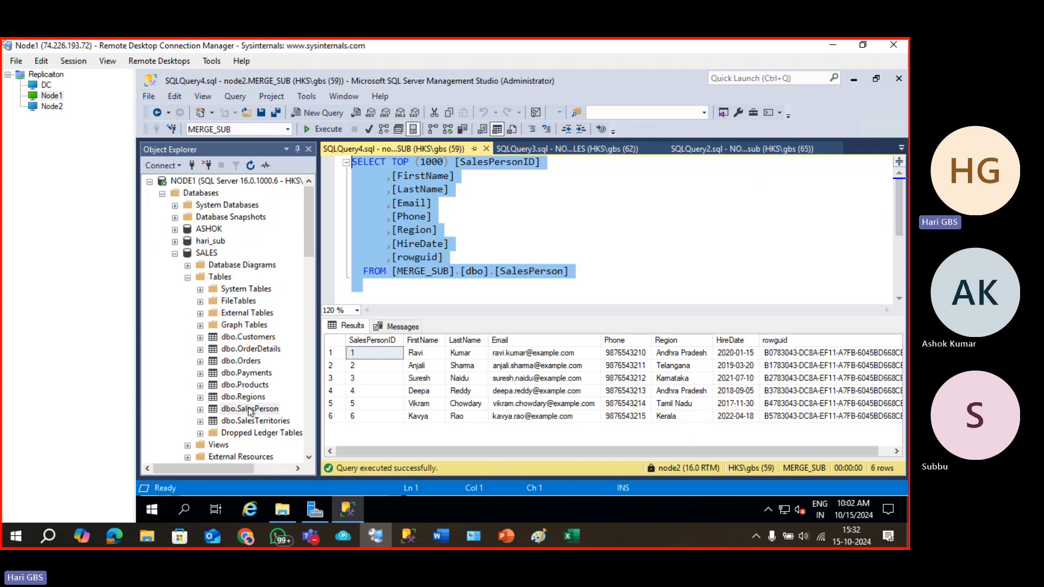
Select the top 1000 rows of NODE1 SALES dbo.SalesPerson and check the new row 7.
right_click(251, 412)
left_click(316, 236)
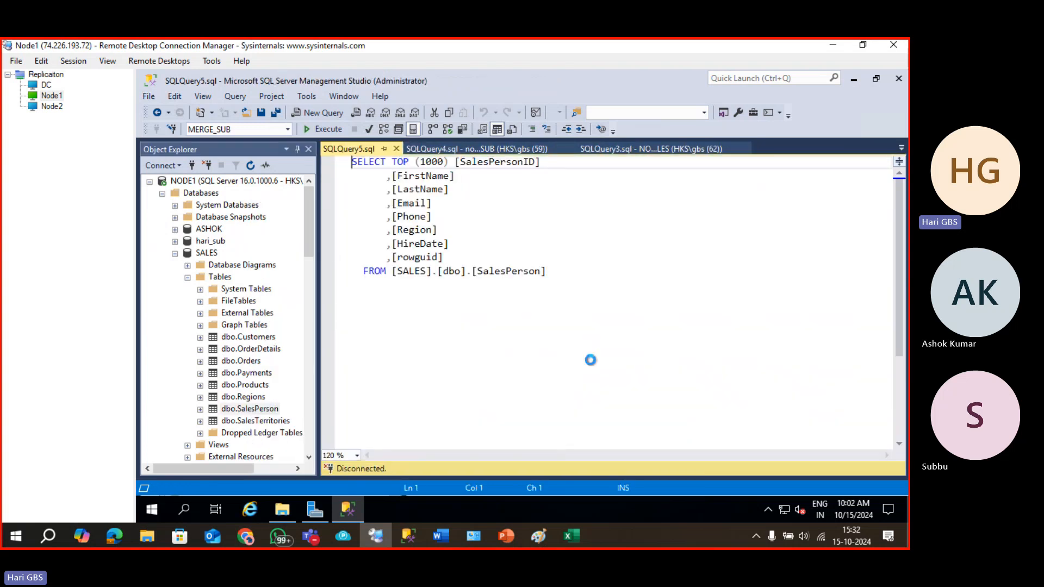
left_click(361, 430)
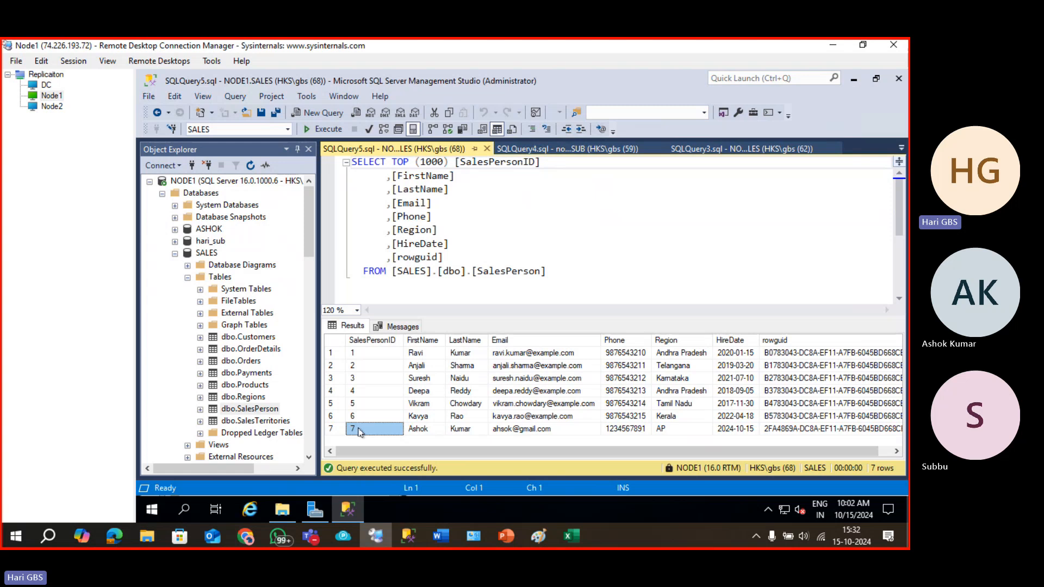
left_click_drag(555, 454, 568, 455)
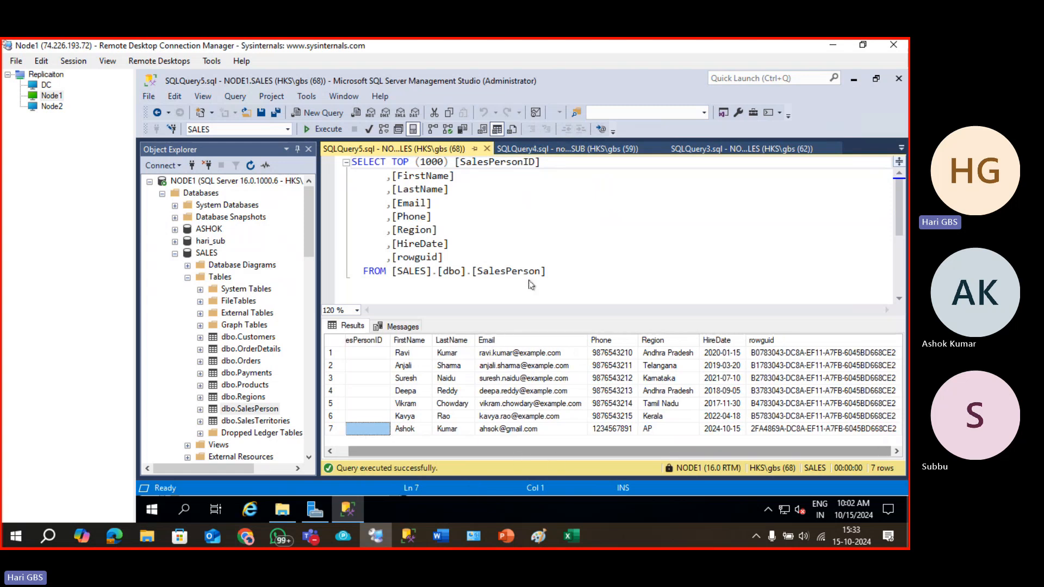
Re-run the MERGE_SUB SalesPerson query in the SQLQuery4 tab.
left_click(549, 150)
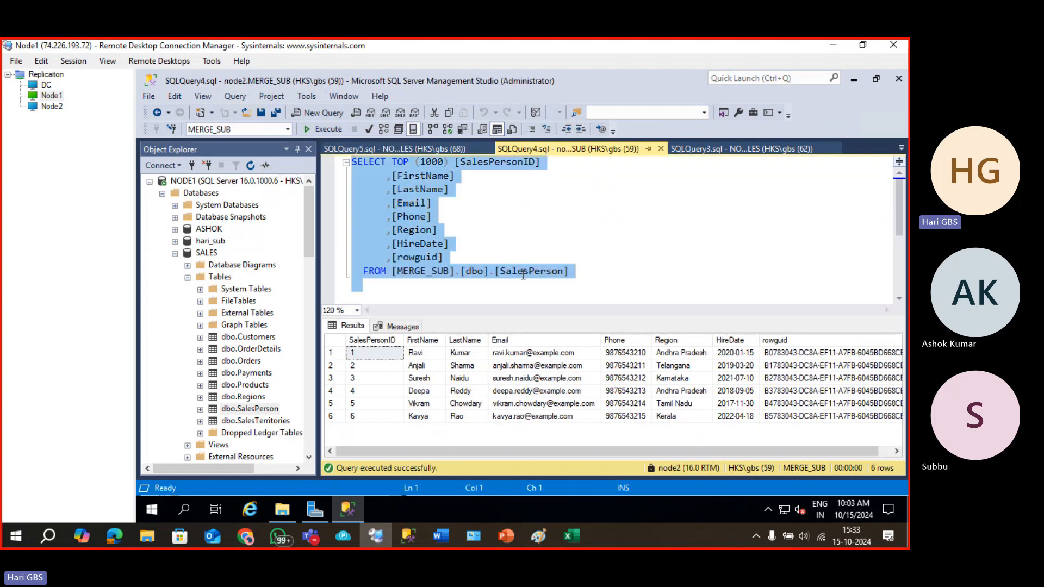
left_click(500, 257)
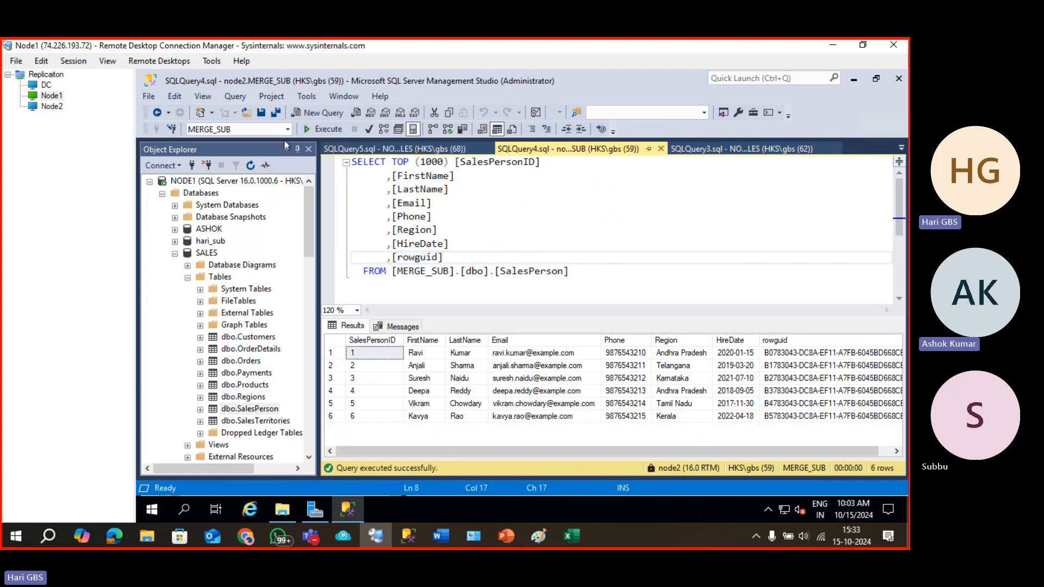
left_click(321, 129)
left_click(321, 130)
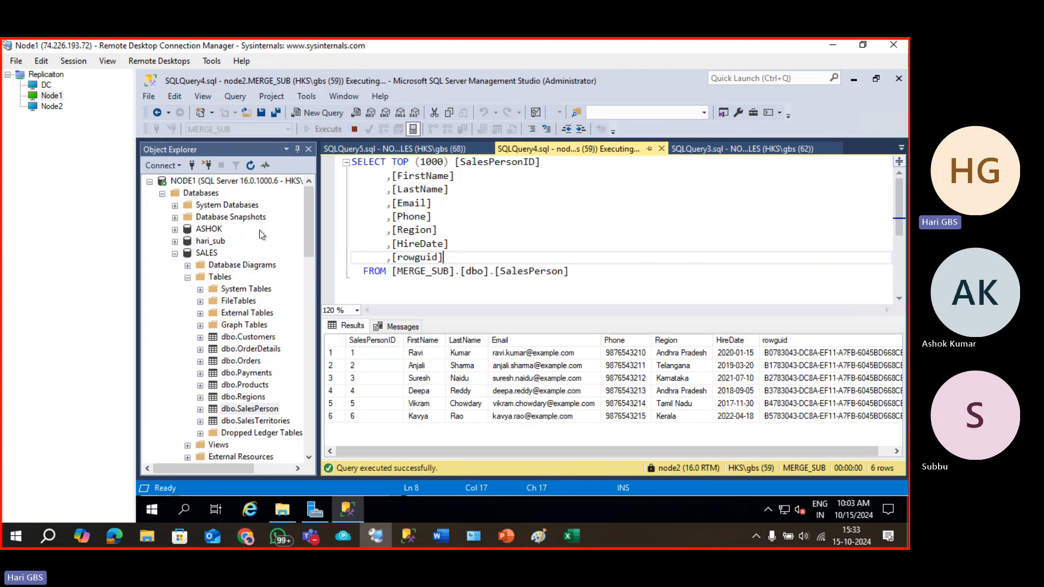
scroll(257, 349, "down", 12)
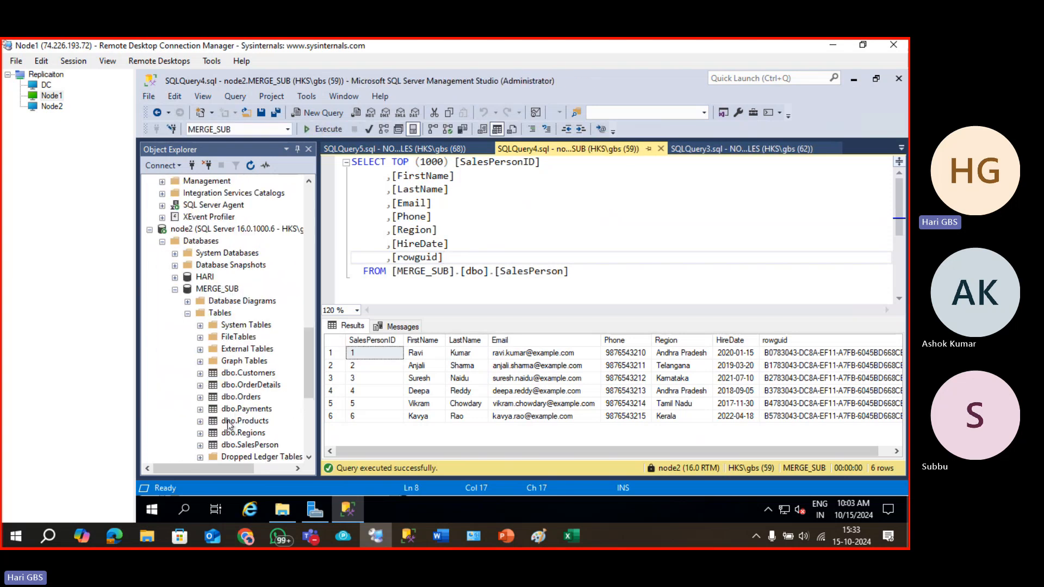
scroll(229, 425, "down", 1)
Select the top 1000 rows of MERGE_SUB dbo.SalesPerson and execute repeatedly, still getting 6 rows.
left_click(249, 302)
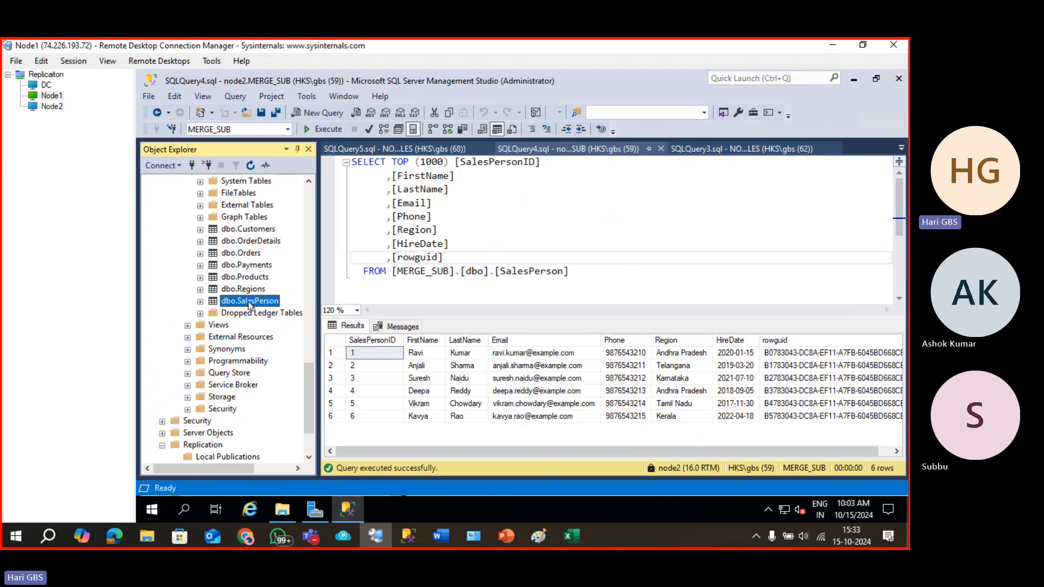
right_click(249, 305)
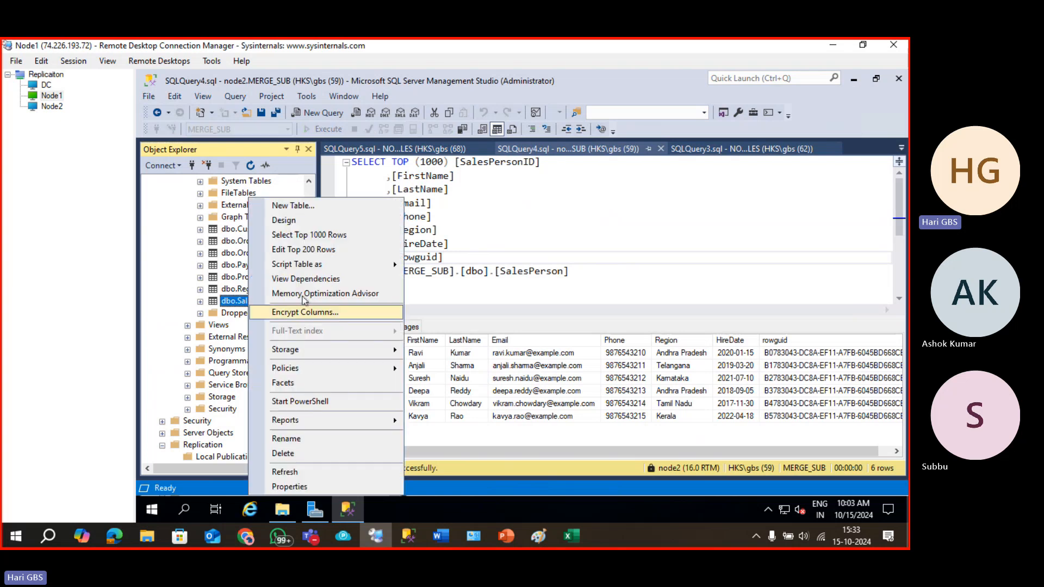
left_click(323, 236)
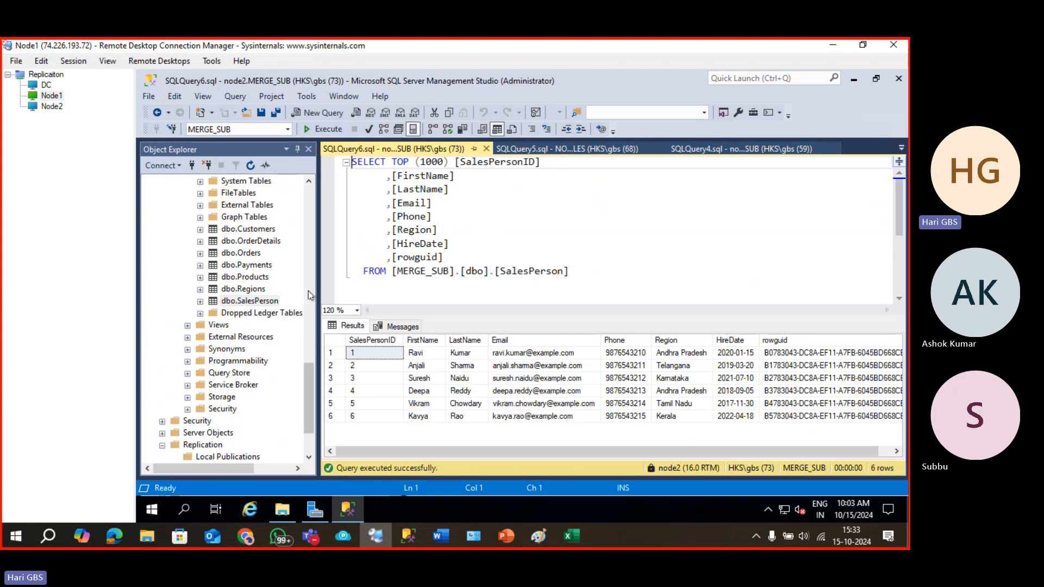
left_click(353, 271)
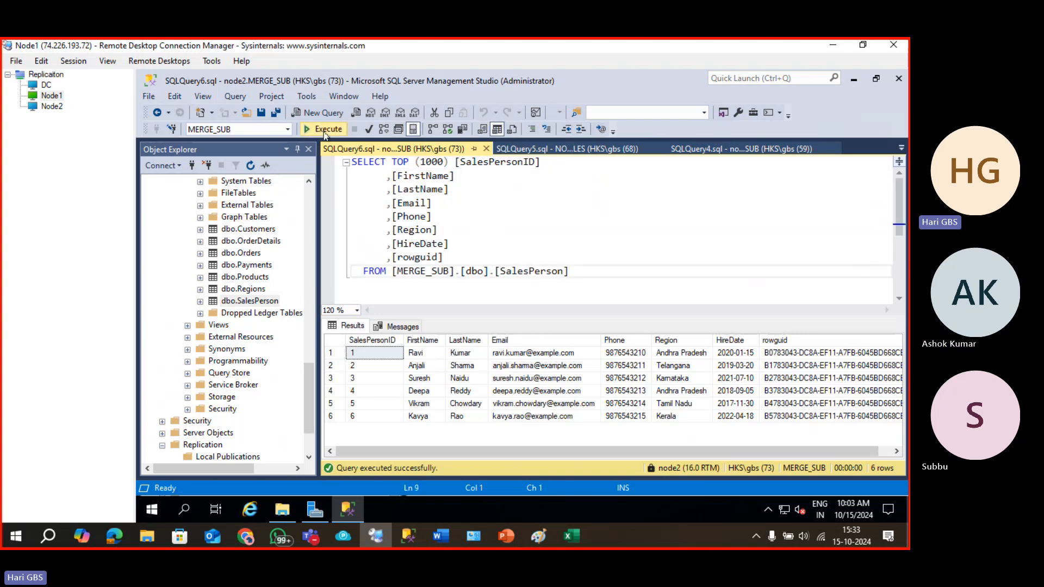
left_click(325, 132)
left_click(324, 131)
left_click(324, 131)
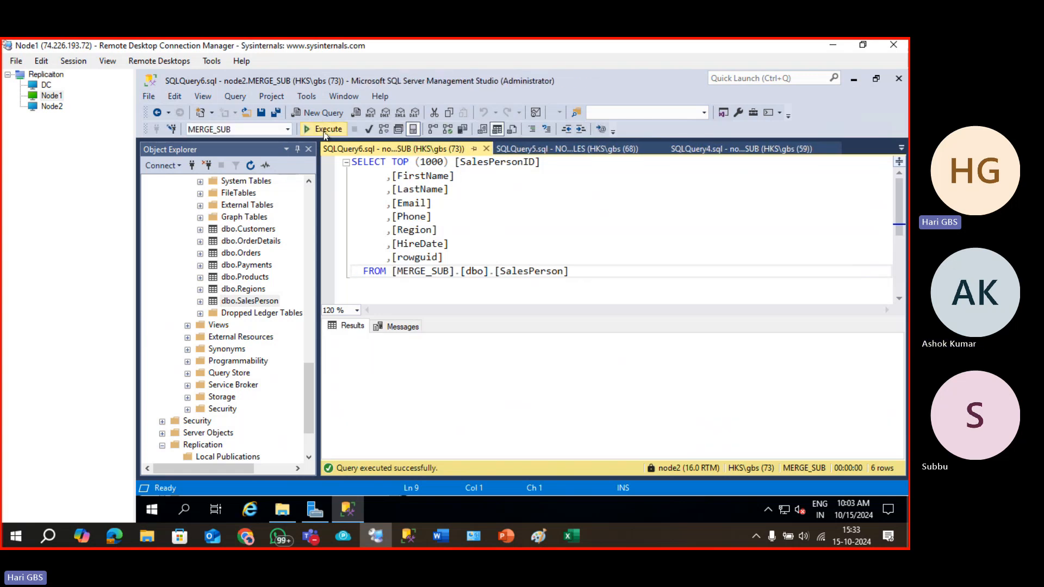
left_click(325, 132)
scroll(253, 305, "up", 6)
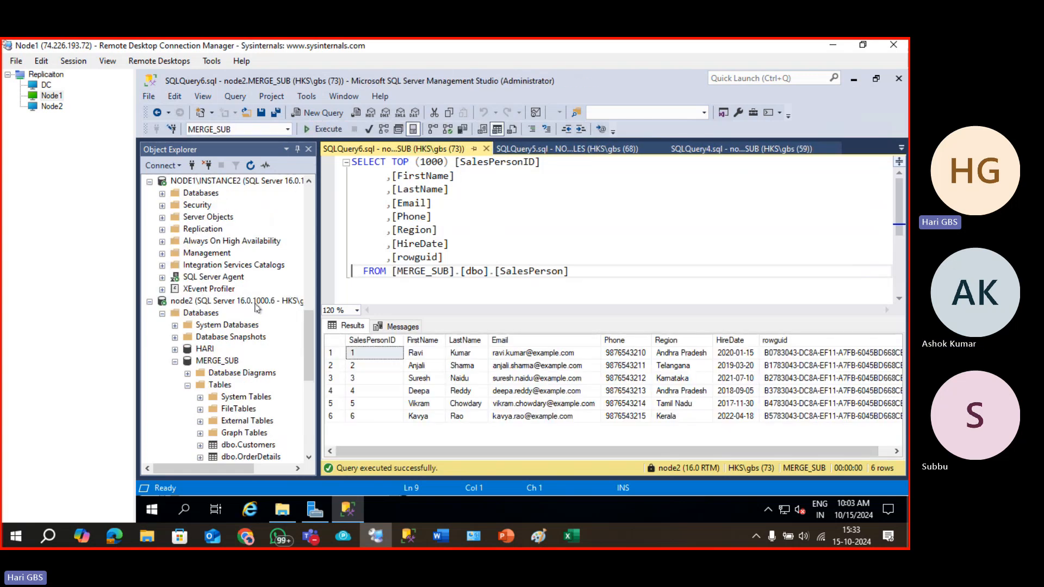
scroll(255, 316, "down", 11)
scroll(244, 334, "up", 4)
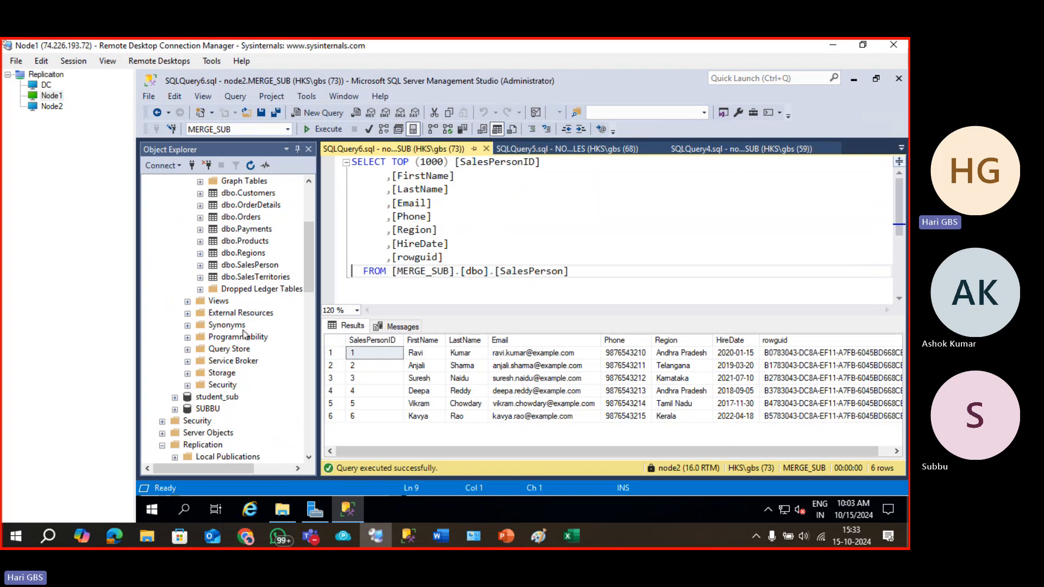
Select the top 1000 rows of NODE1 SALES dbo.SalesPerson and inspect row 7's rowguid.
right_click(246, 265)
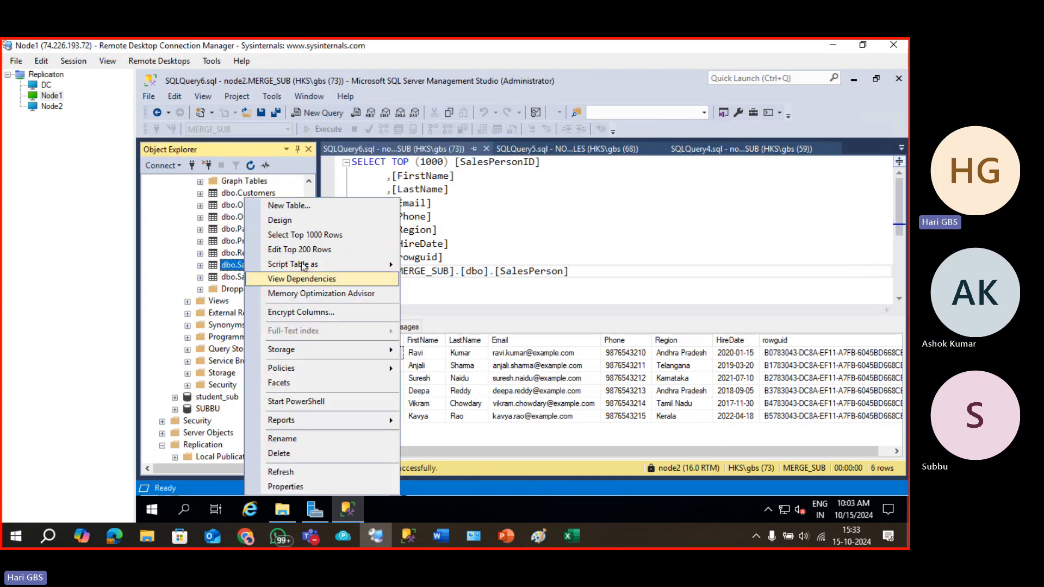
left_click(305, 235)
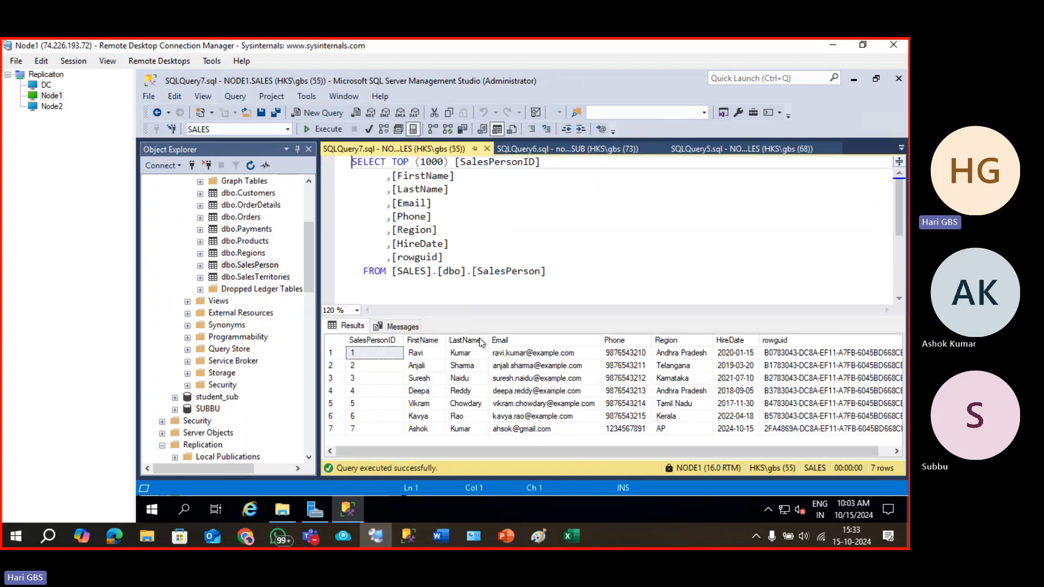
left_click(383, 429)
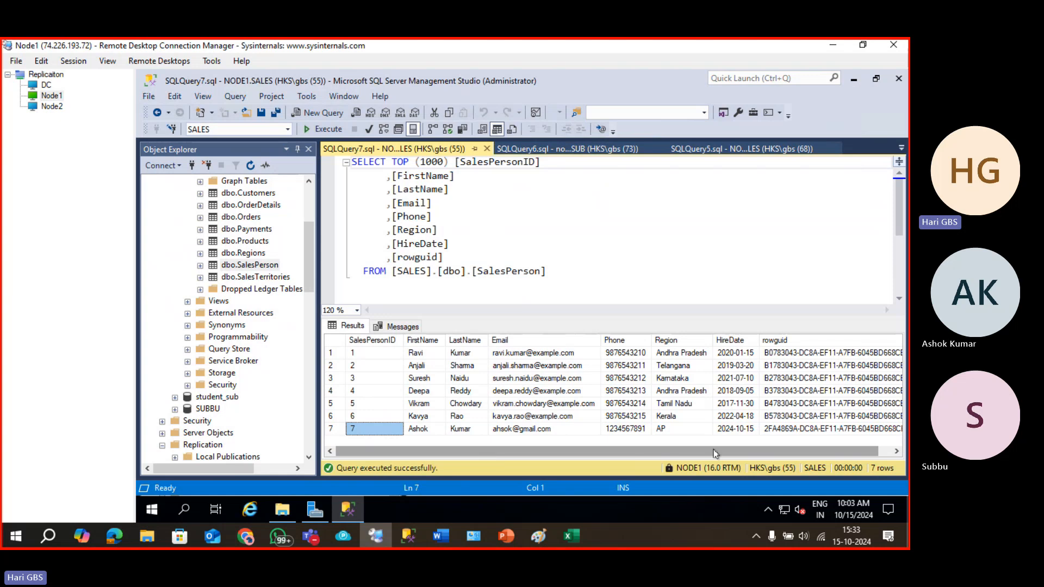
left_click(896, 451)
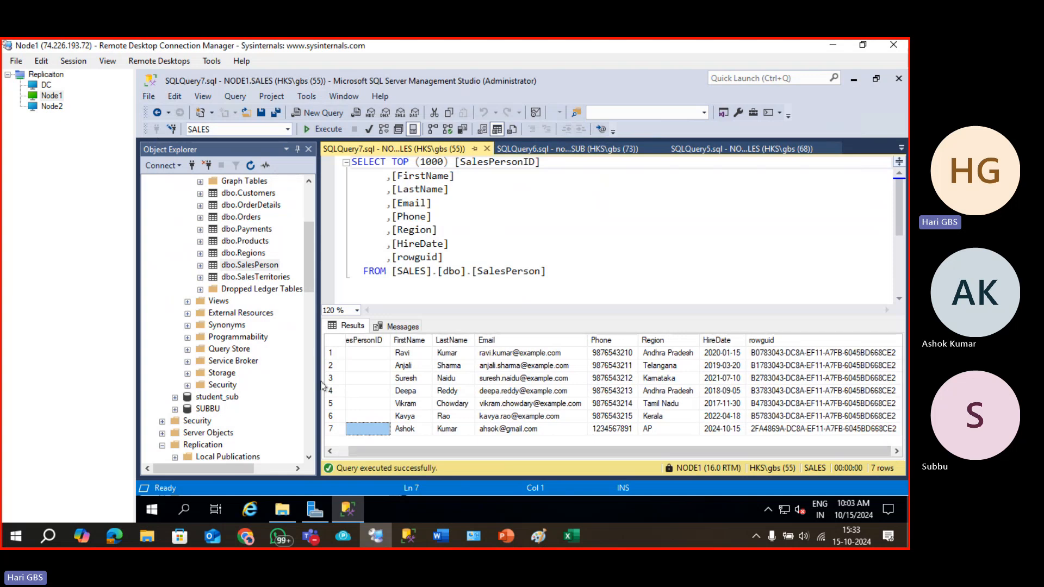
Return to the SQLQuery6 tab showing MERGE_SUB's six SalesPerson rows.
left_click(308, 387)
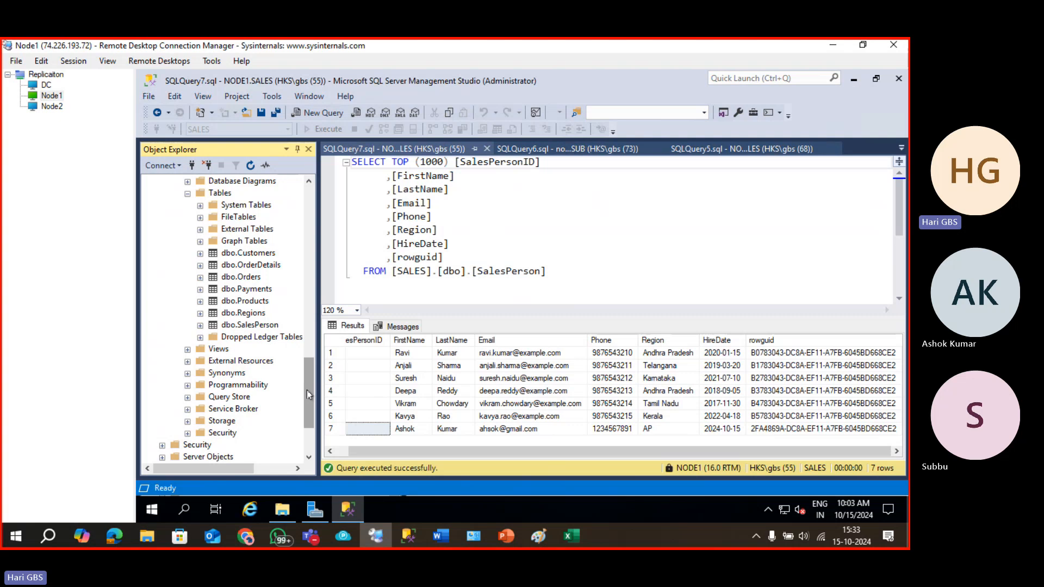
left_click_drag(306, 391, 306, 420)
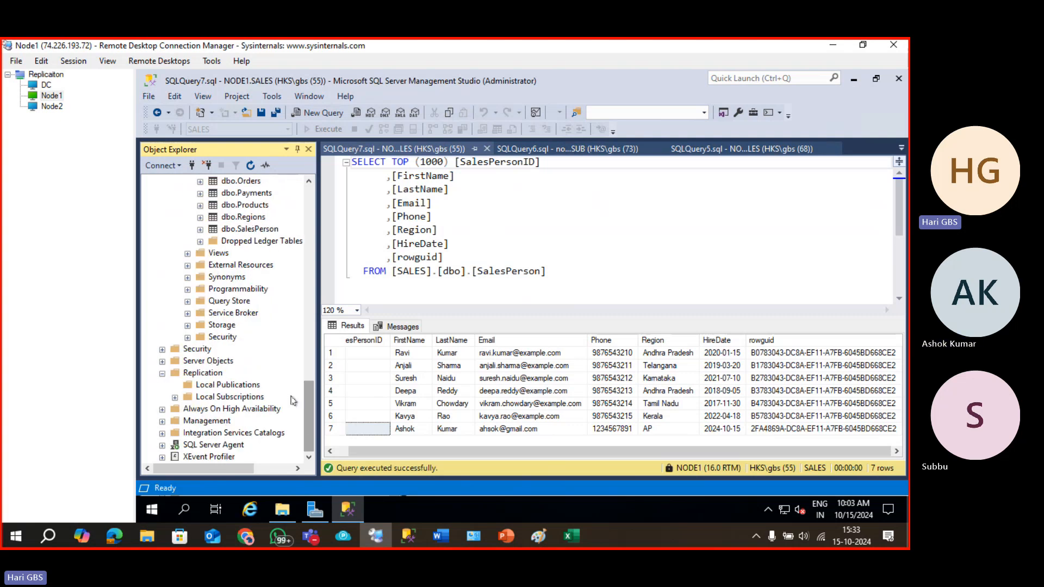
left_click(248, 218)
left_click(248, 193)
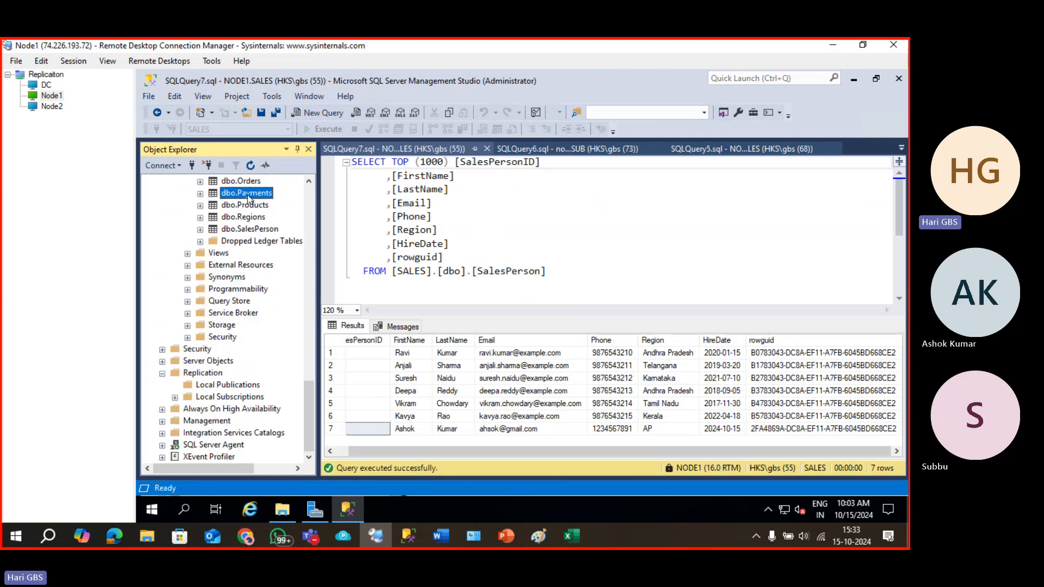
left_click_drag(307, 387, 308, 361)
left_click(510, 147)
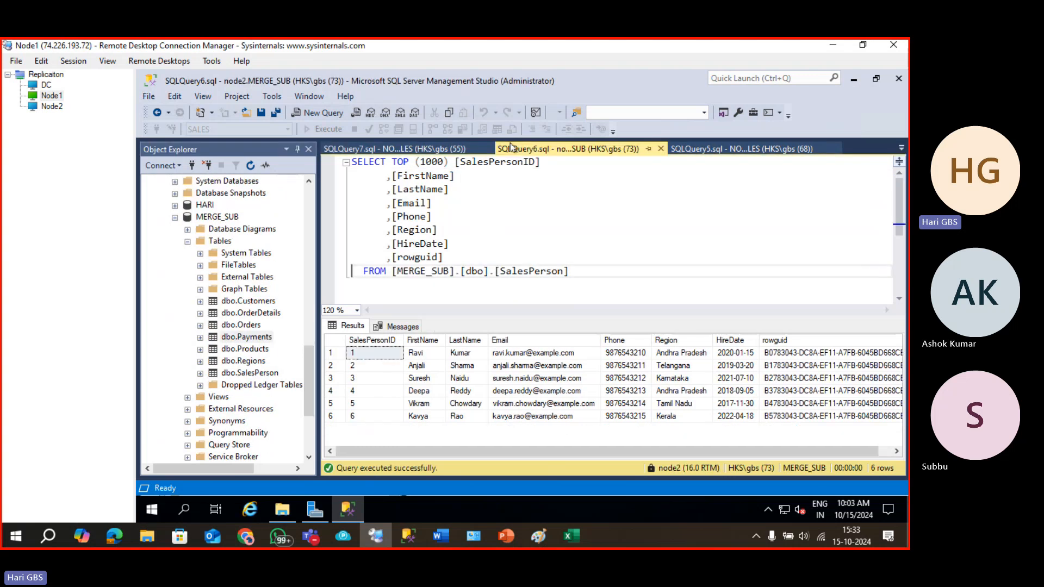
left_click(544, 203)
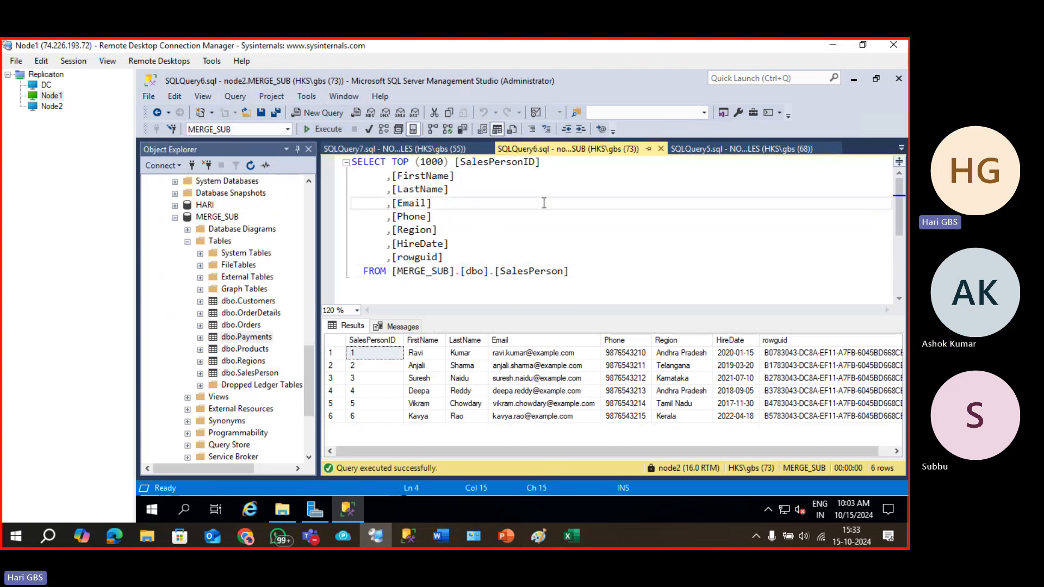
left_click(328, 129)
left_click(334, 131)
left_click(334, 131)
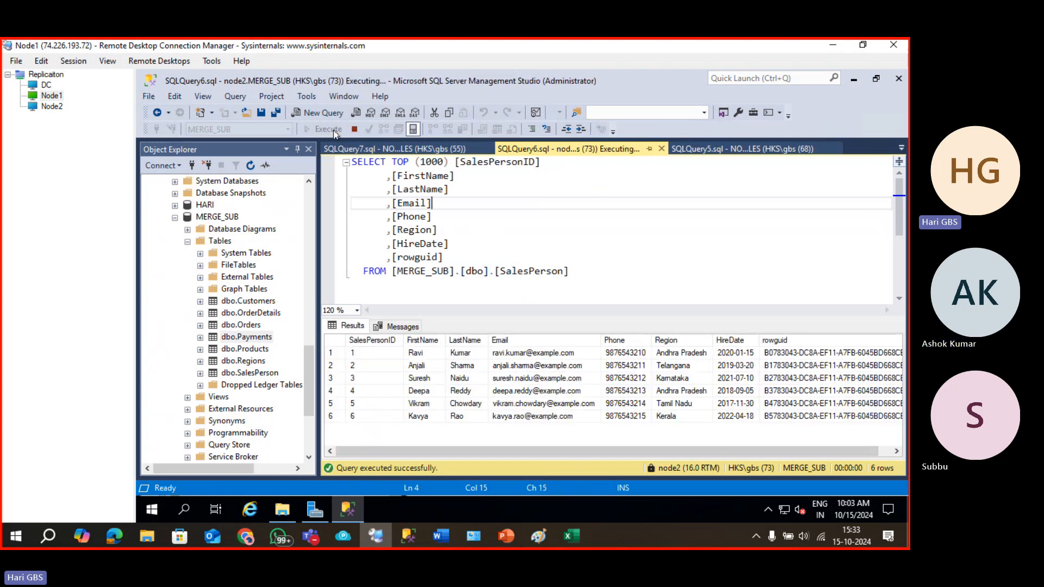
left_click(333, 130)
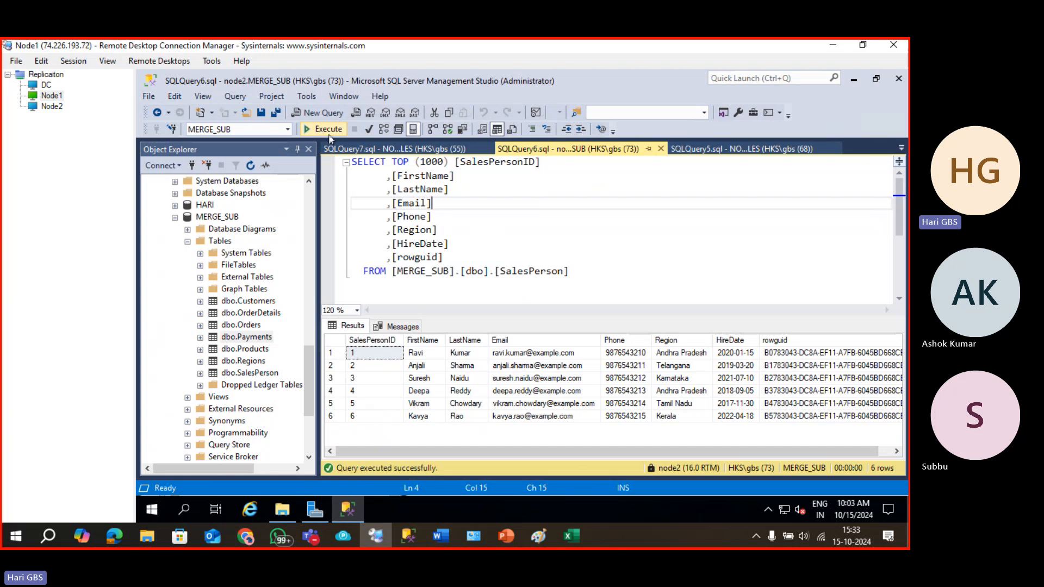
Open NODE1 SALES dbo.Products in an Edit Top 200 Rows grid.
left_click(243, 353)
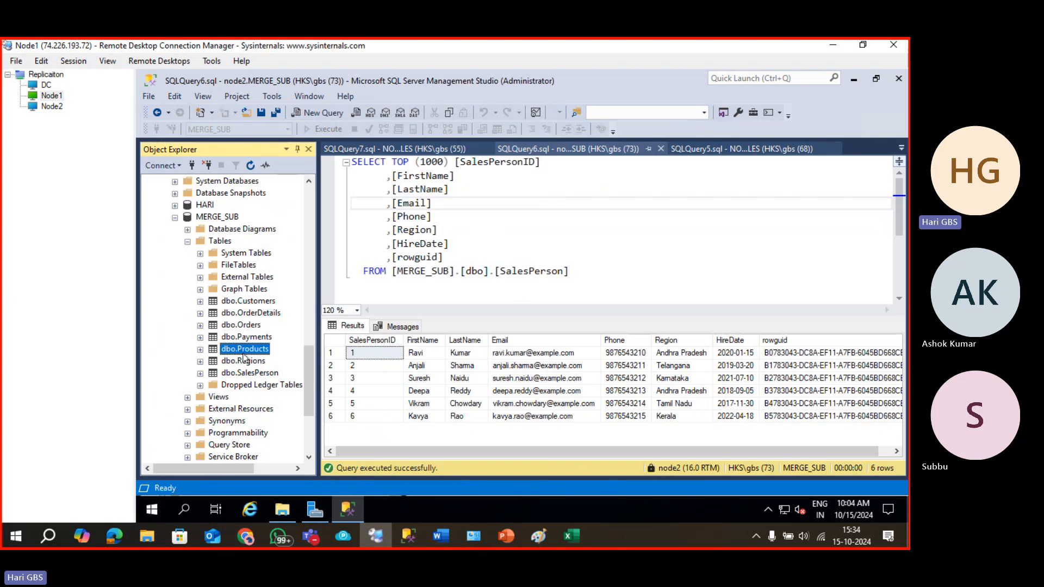
scroll(231, 316, "up", 15)
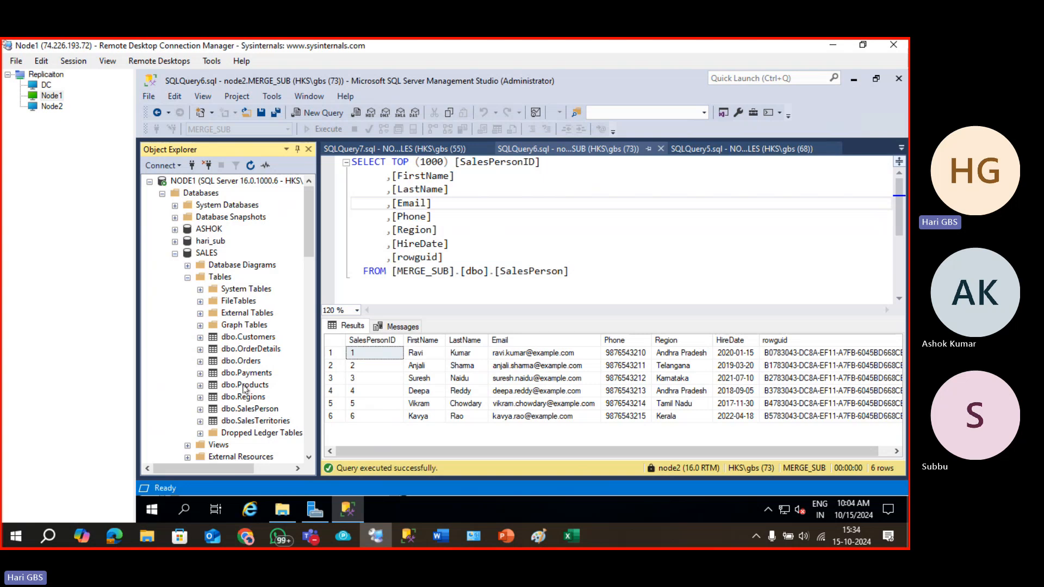
right_click(245, 384)
left_click(300, 250)
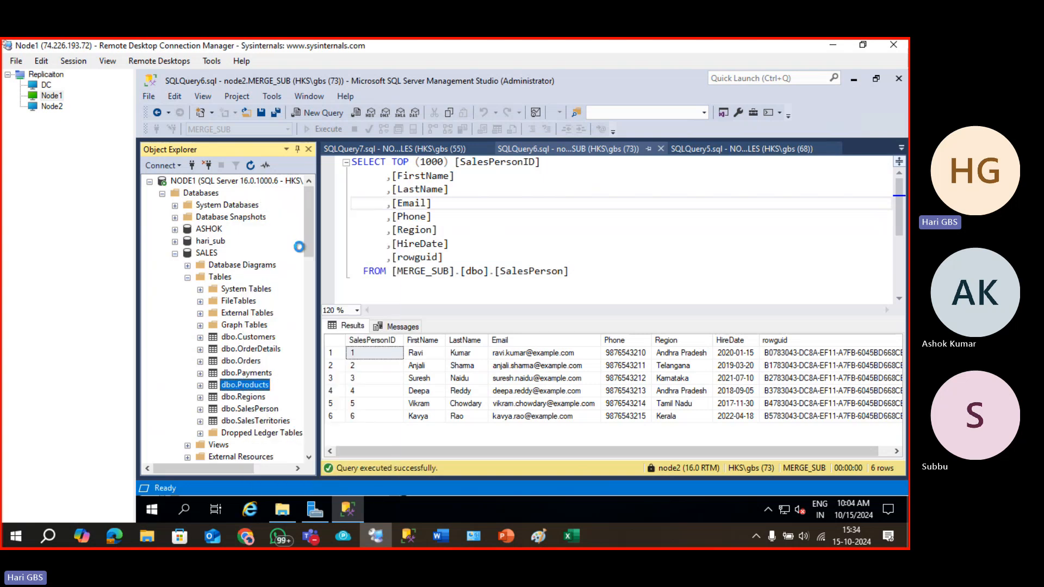
Add and commit a Products row: 11, COMPUTER, Electronics, price 20000, stock 15.
left_click(375, 325)
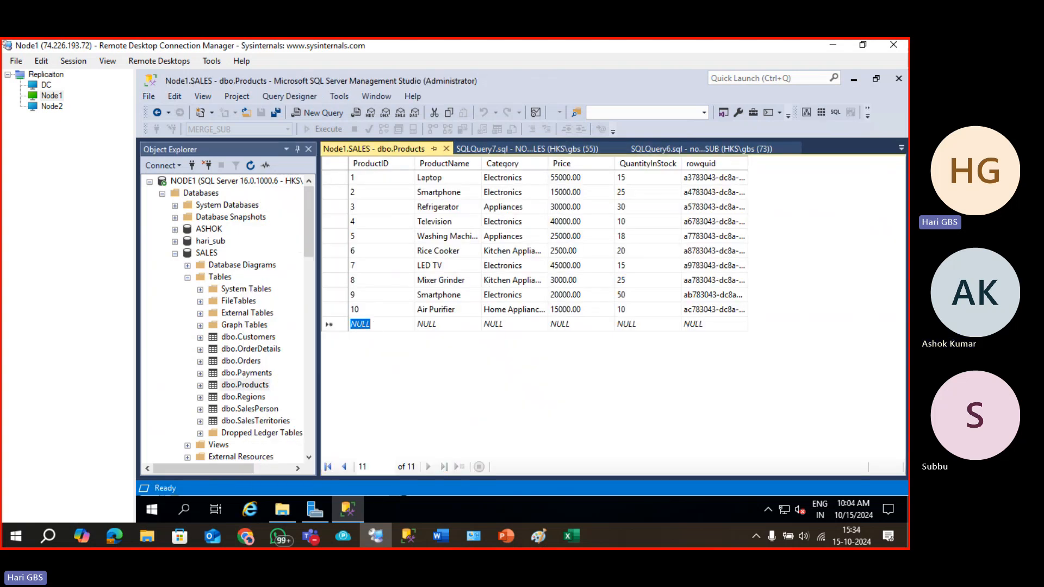
type("11")
key("Tab")
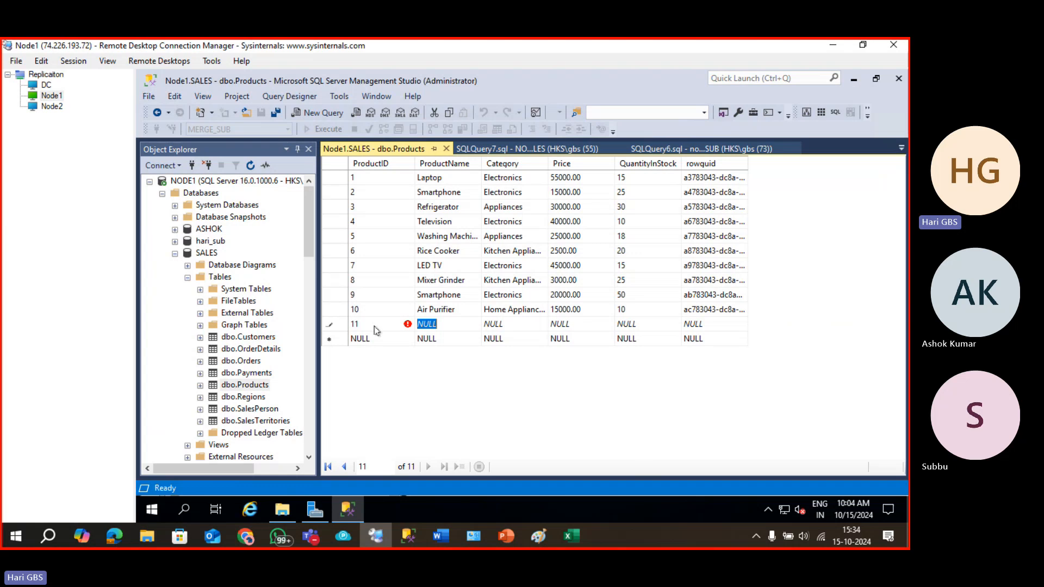
key("BackSpace")
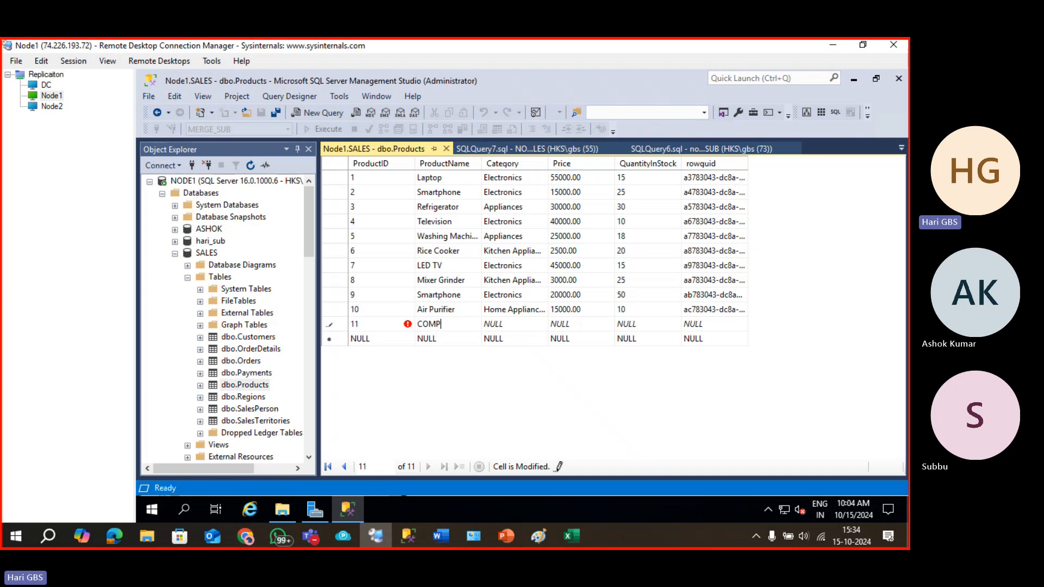
key("Tab")
type("E")
key("Tab")
type("2")
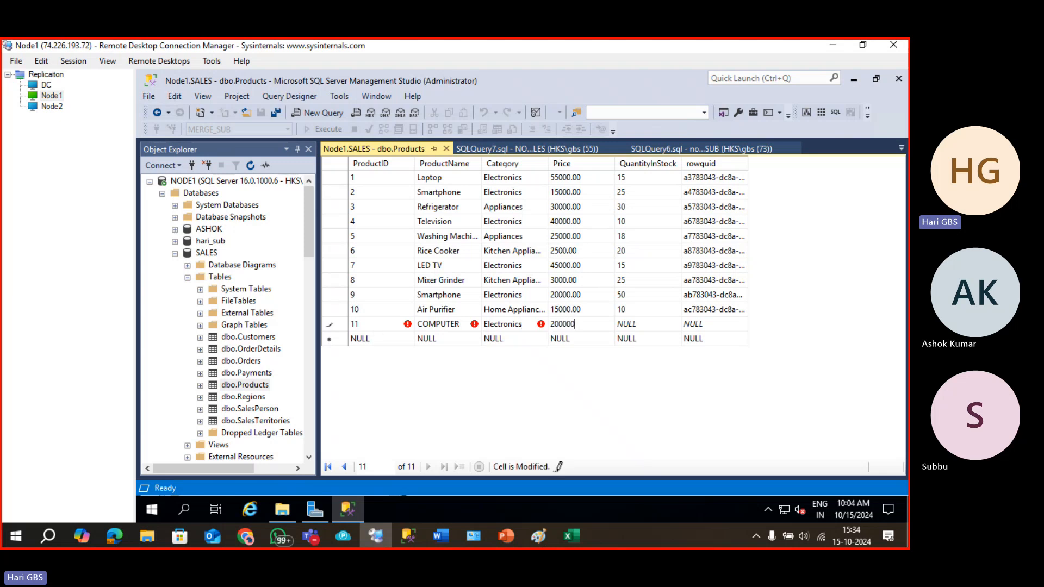
key("Tab")
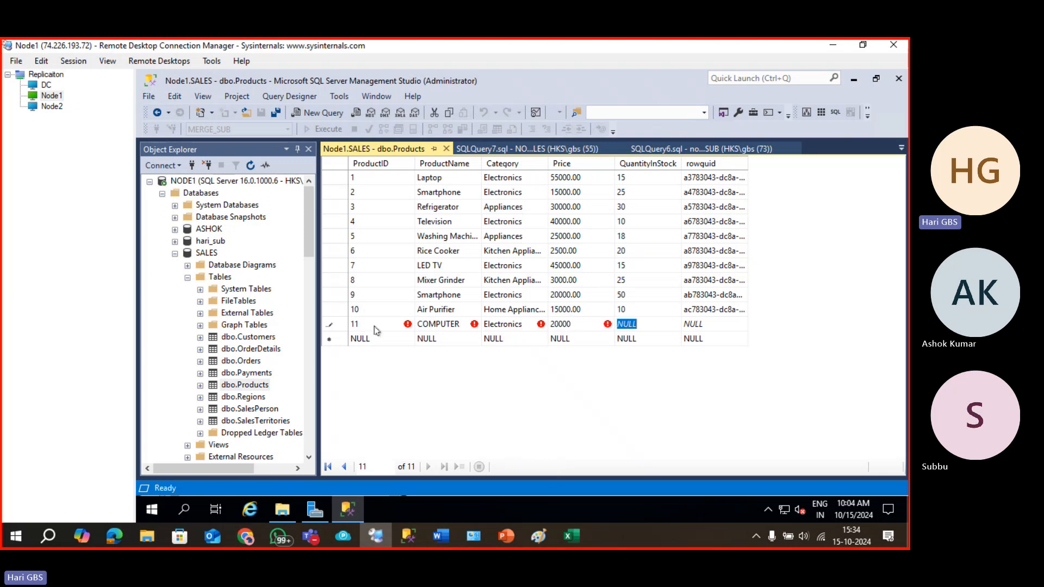
type("15")
key("Tab")
left_click(493, 338)
Query the top 1000 SALES Products rows and find the new COMPUTER row among 11.
left_click(446, 148)
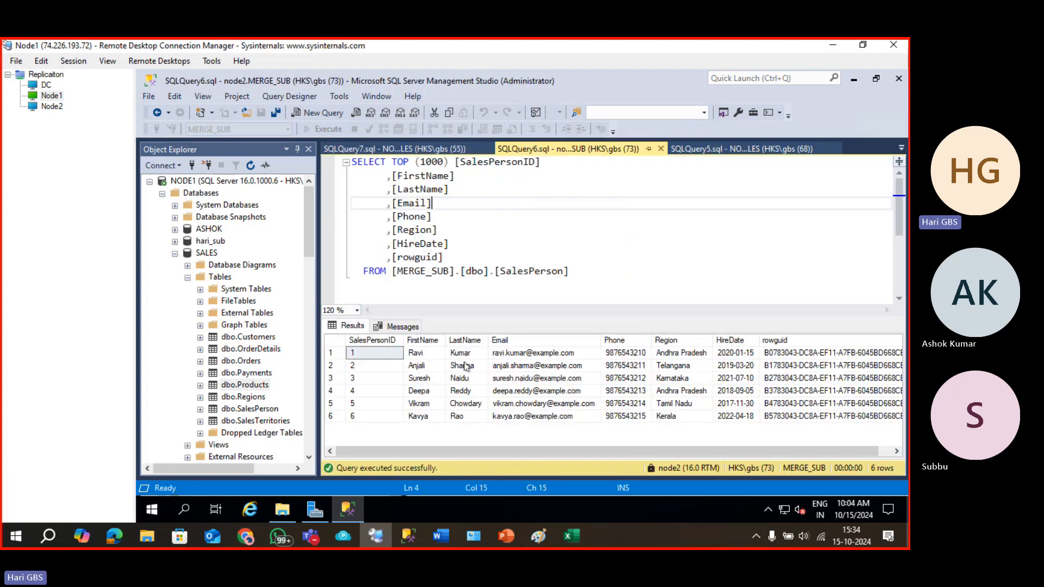
right_click(259, 385)
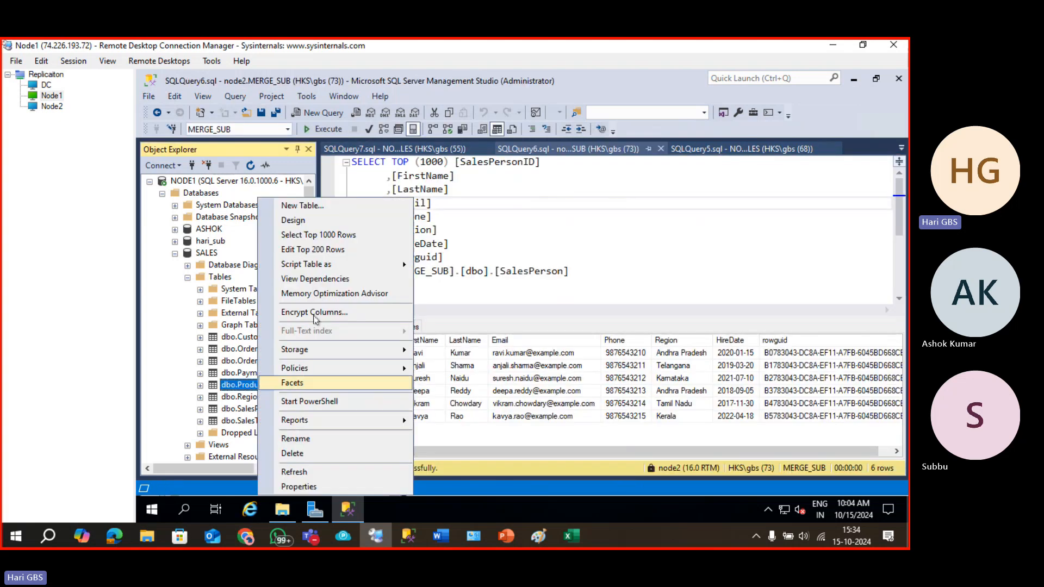
left_click(336, 238)
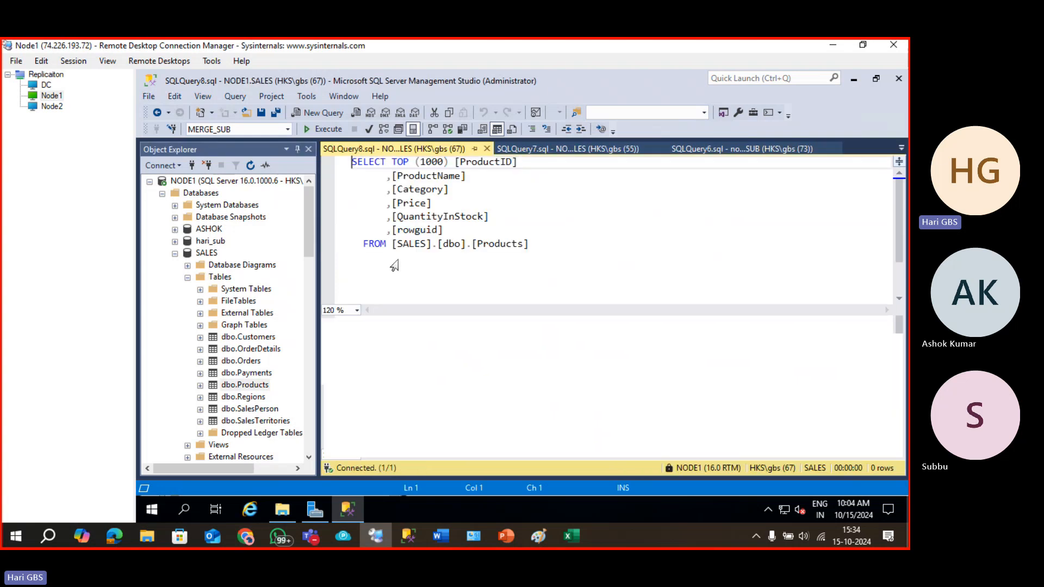
scroll(390, 441, "down", 1)
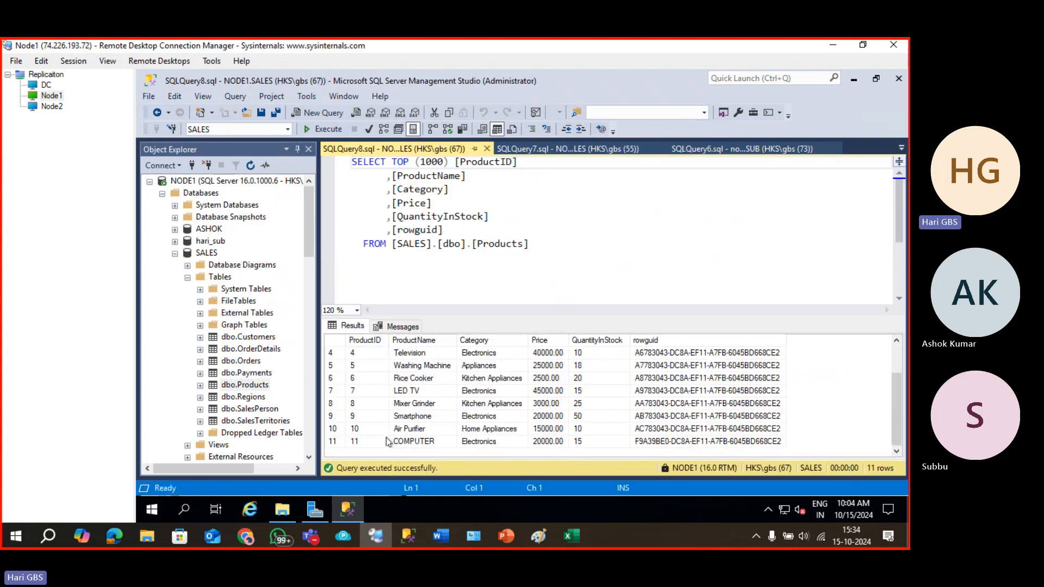
left_click(334, 444)
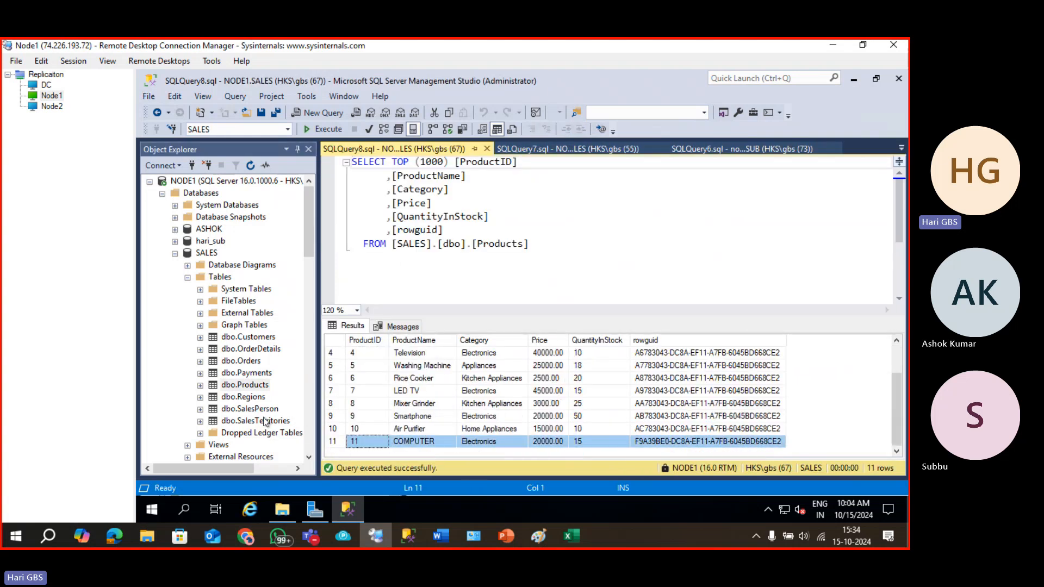
Query node2's MERGE_SUB Products, which still returns 10 rows ending with Air Purifier.
left_click(310, 429)
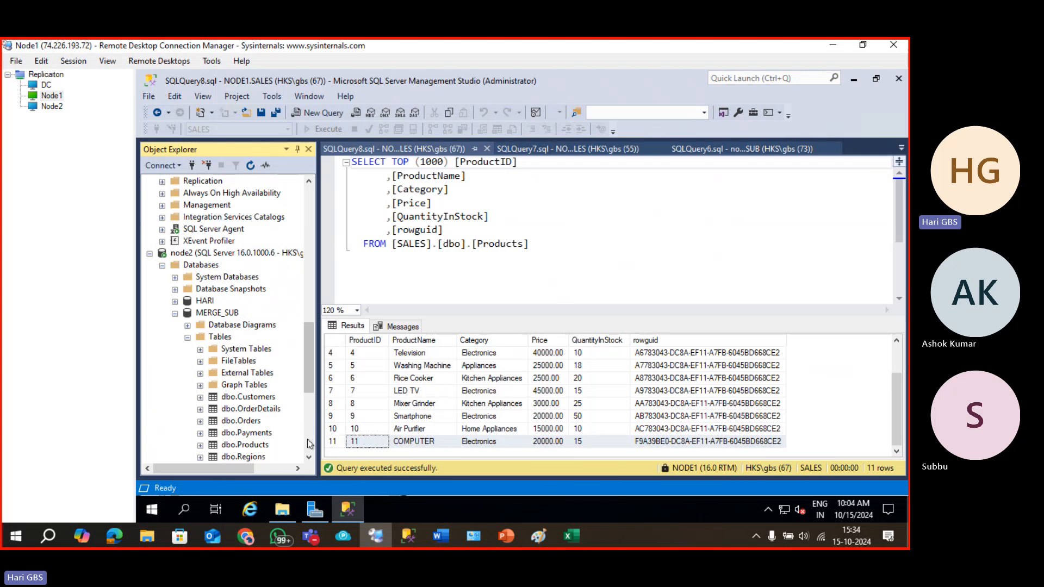
left_click(310, 444)
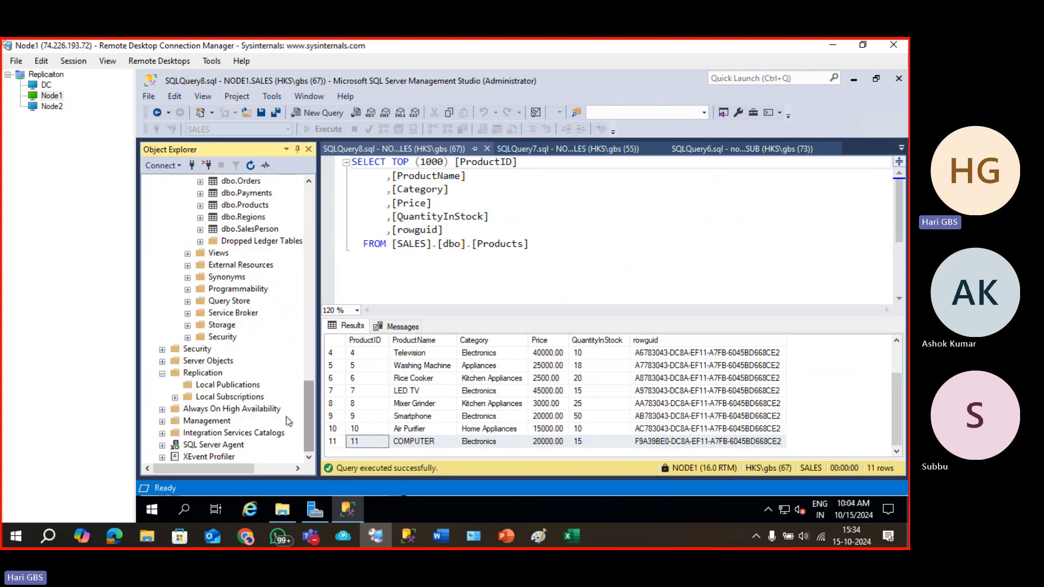
right_click(240, 207)
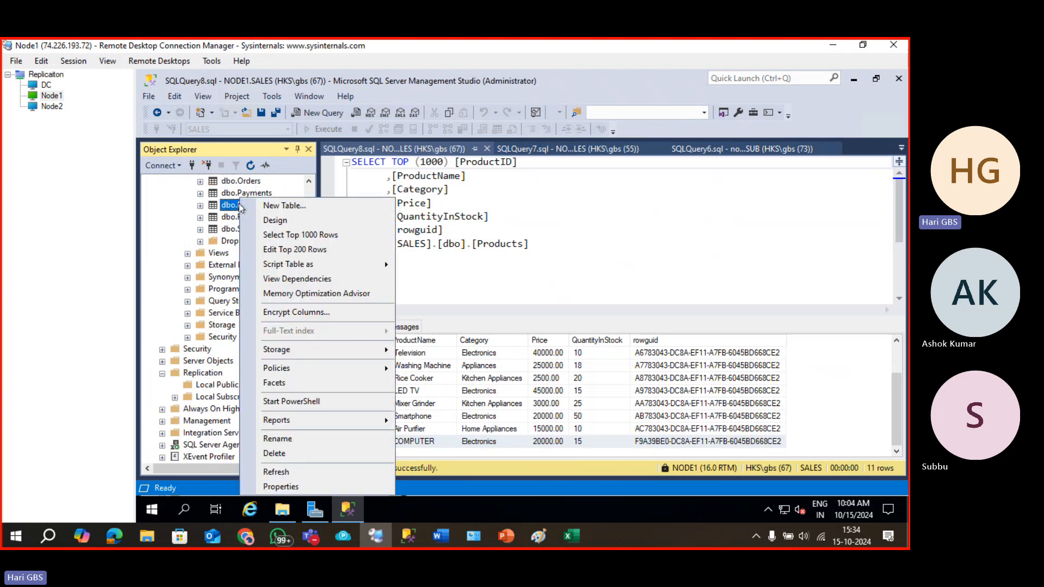
left_click(289, 236)
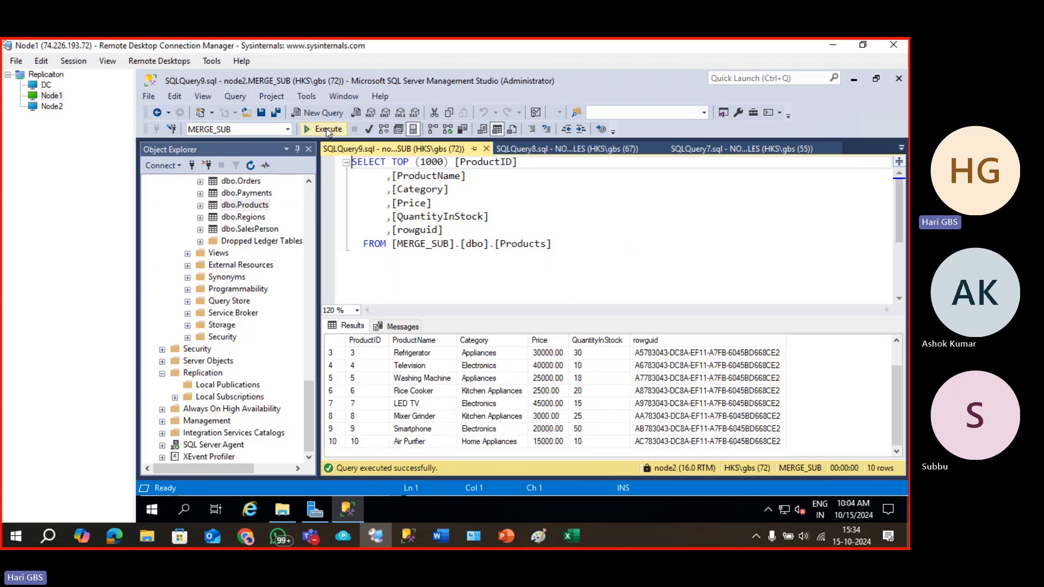
double_click(328, 131)
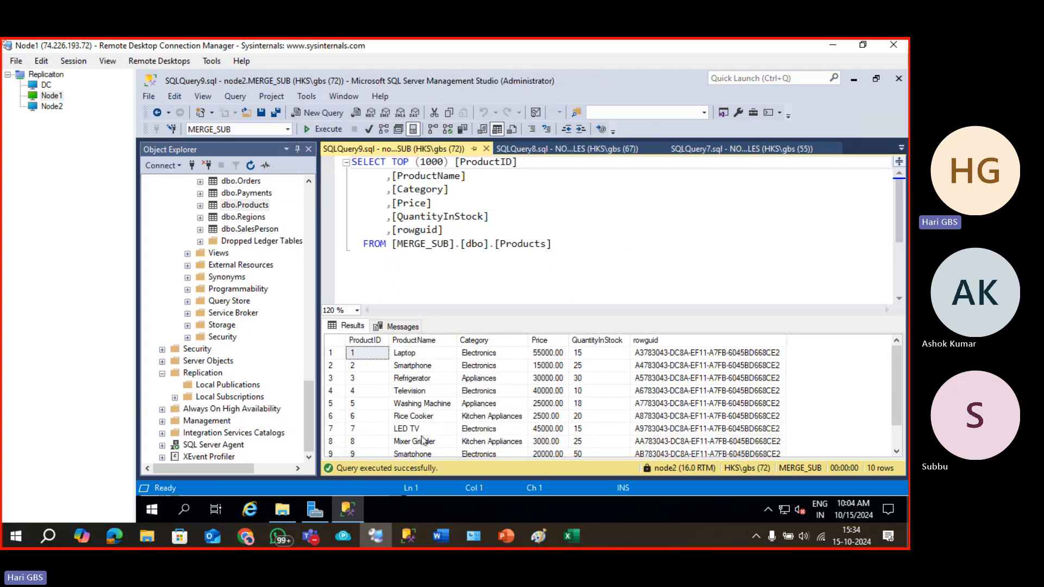
scroll(424, 441, "down", 1)
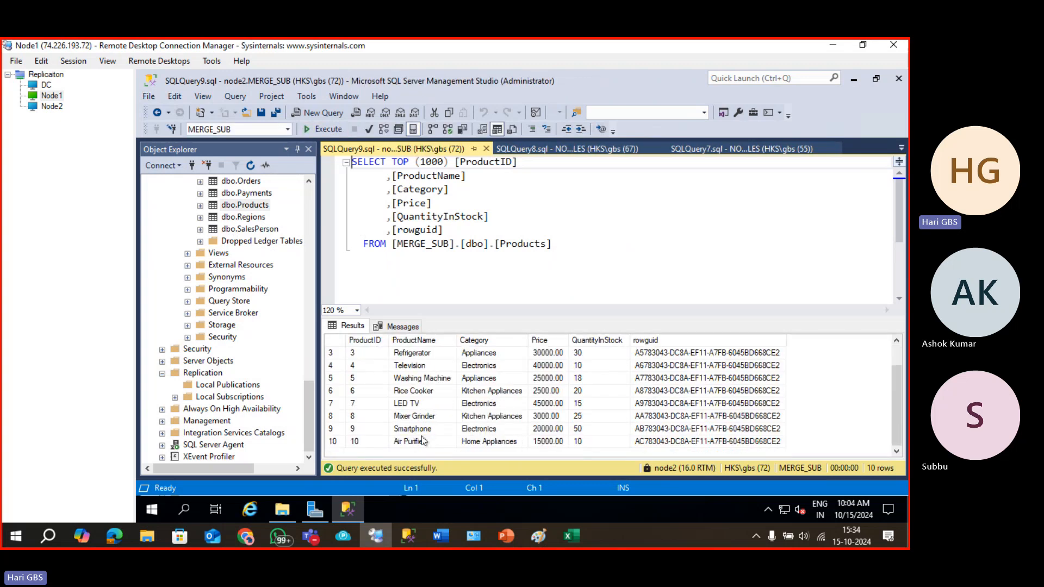
Query the top 1000 MERGE_SUB dbo.SalesPerson rows, returning six, and browse Object Explorer.
right_click(234, 229)
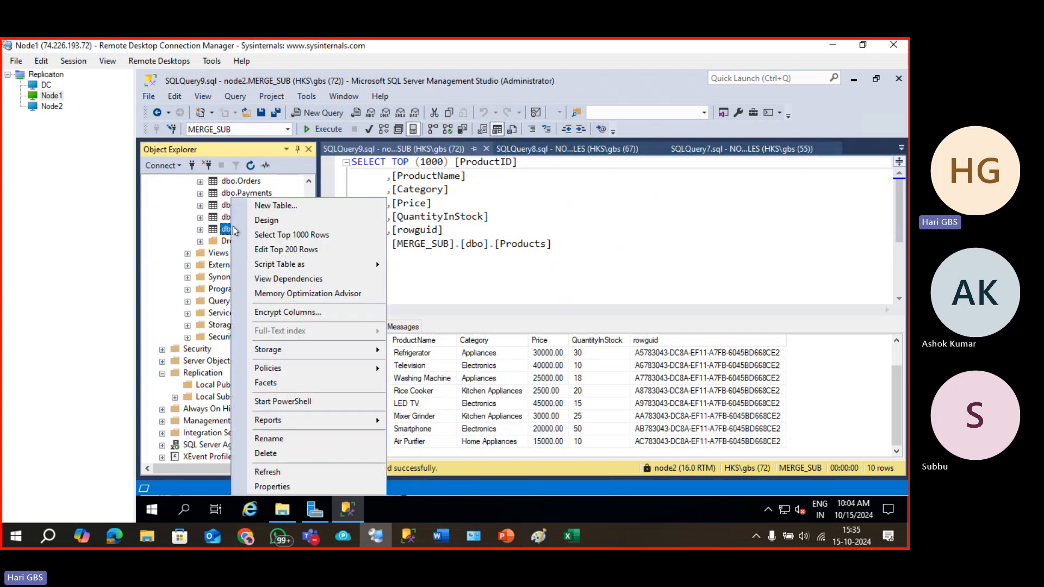
left_click(258, 234)
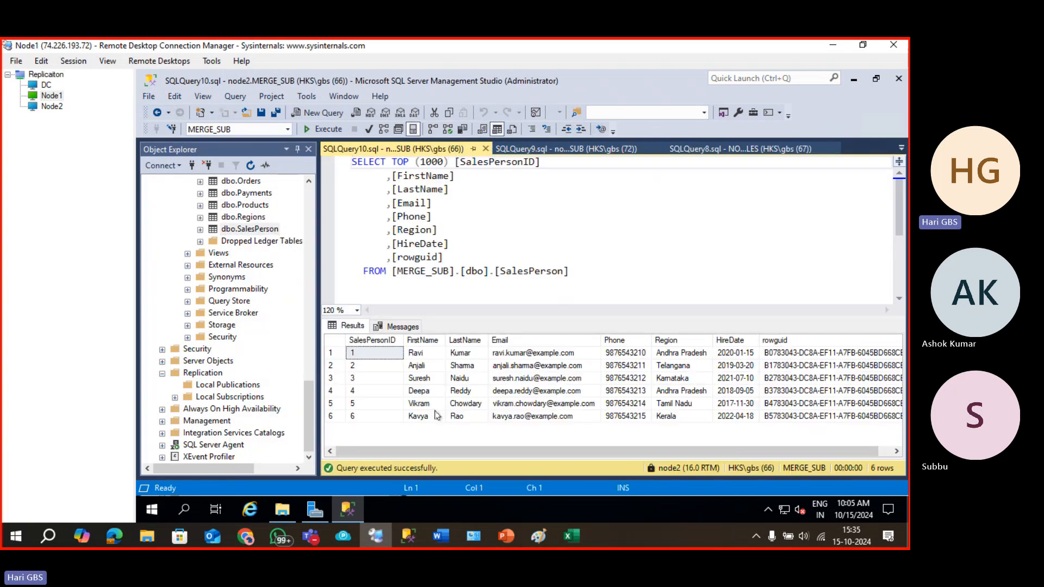
scroll(263, 280, "up", 5)
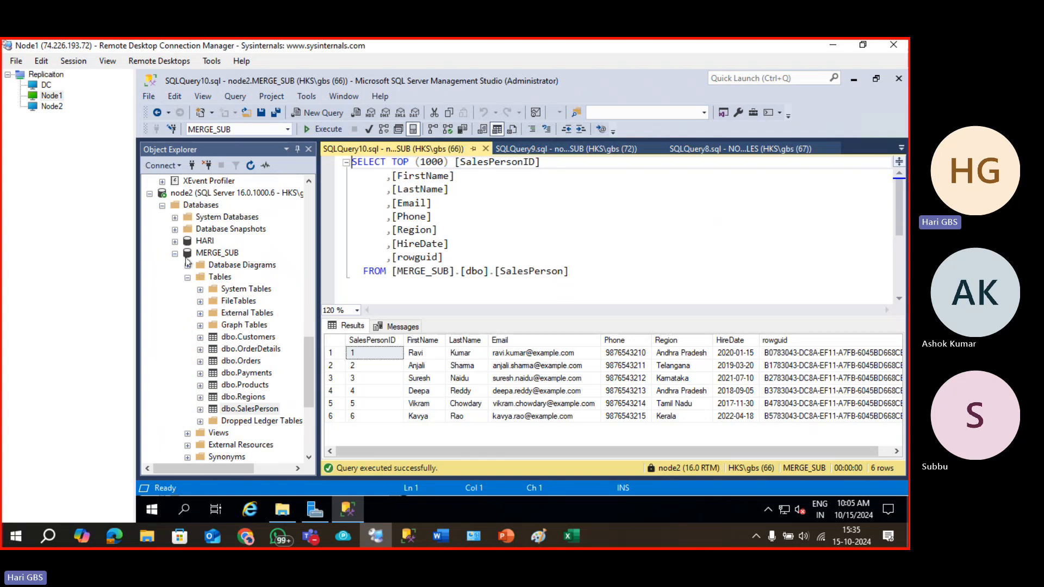
scroll(191, 273, "down", 7)
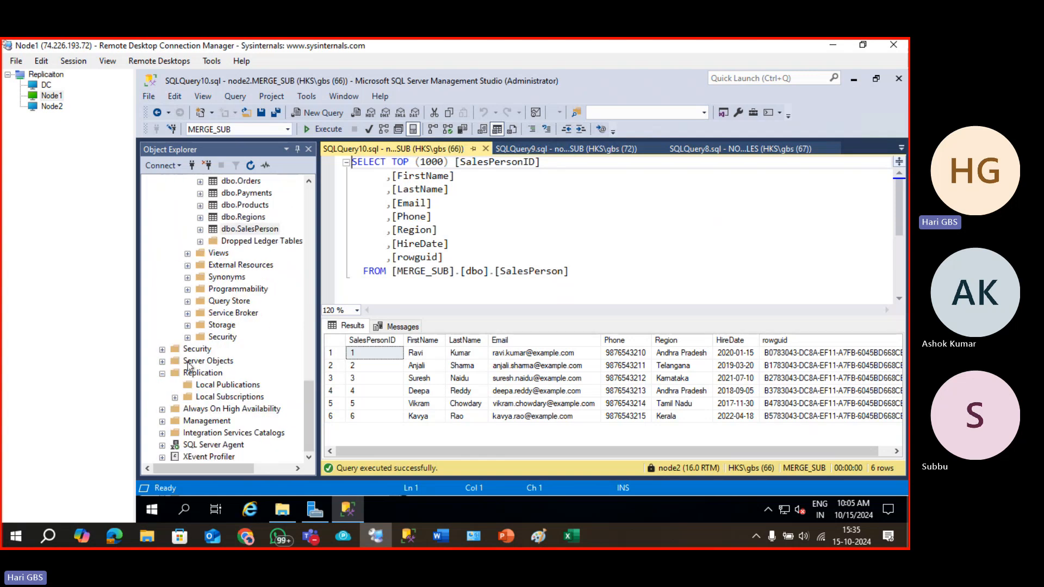
left_click(165, 451)
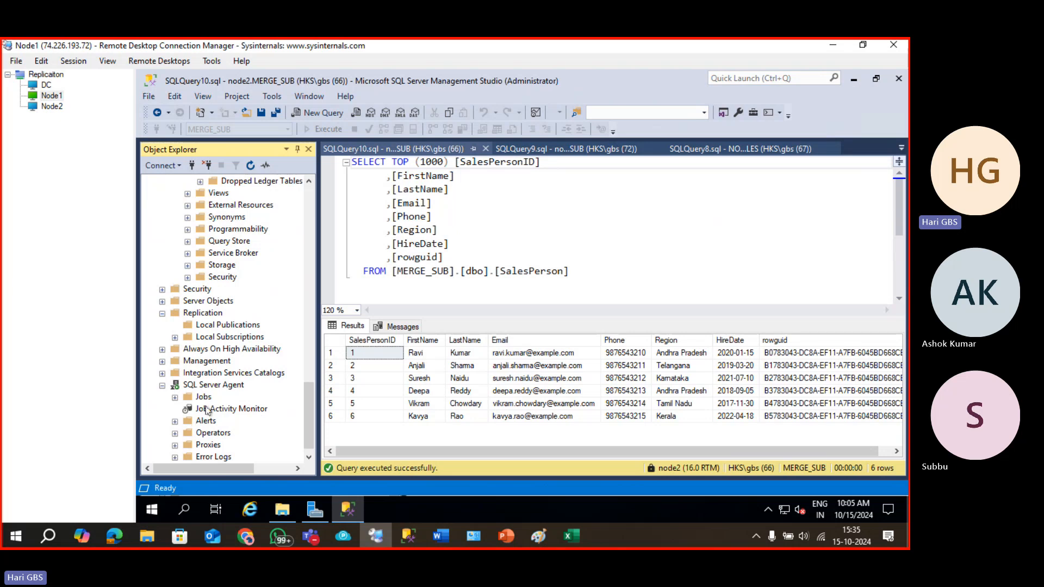
scroll(207, 411, "down", 1)
scroll(208, 410, "up", 20)
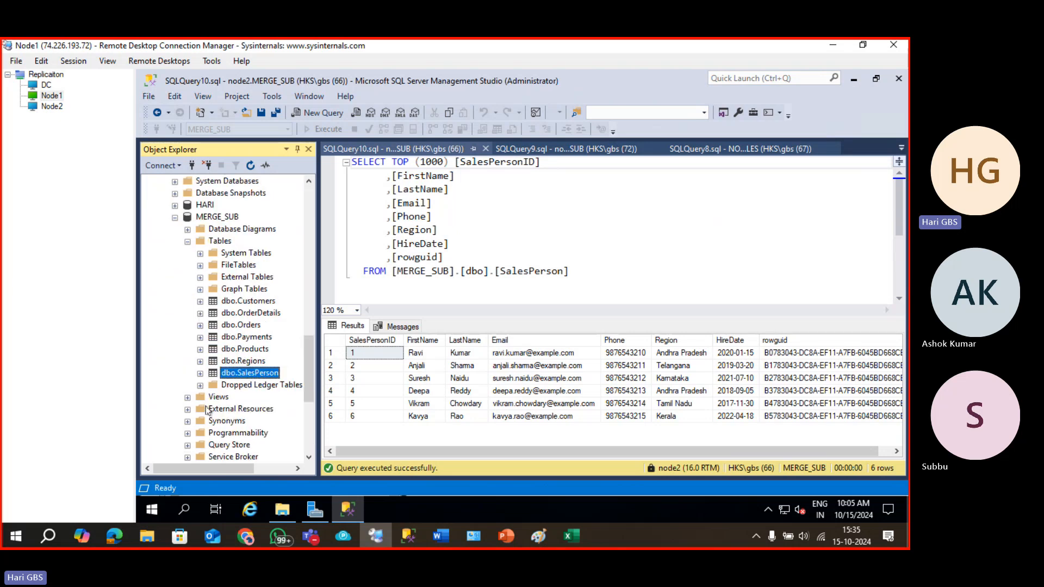
scroll(207, 411, "up", 5)
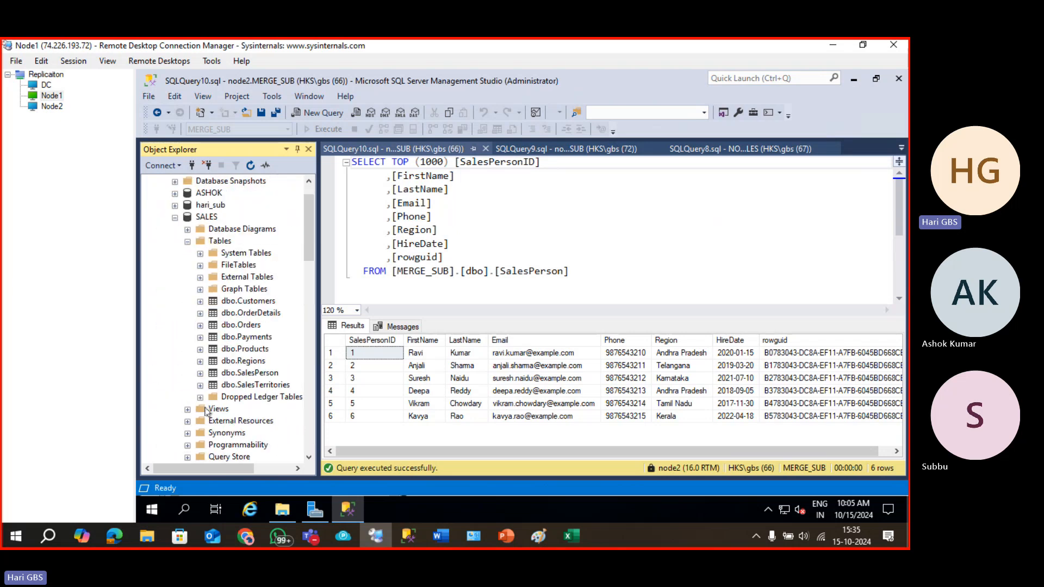
scroll(187, 311, "up", 1)
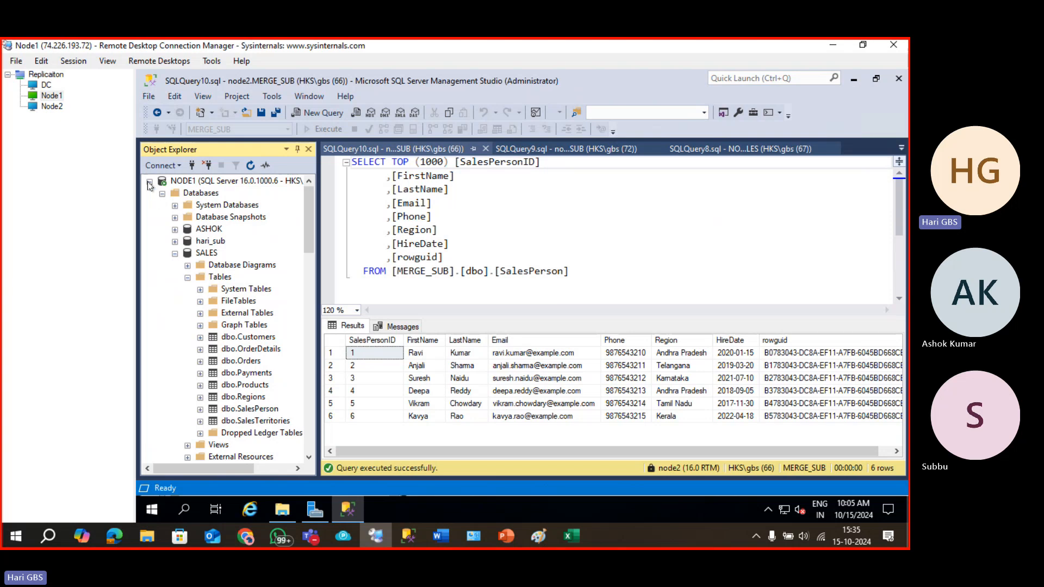
Under NODE1\INSTANCE2 SQL Server Agent Jobs, view the NODE1-SALES-MERGE_PUB-1 job's properties.
left_click(149, 182)
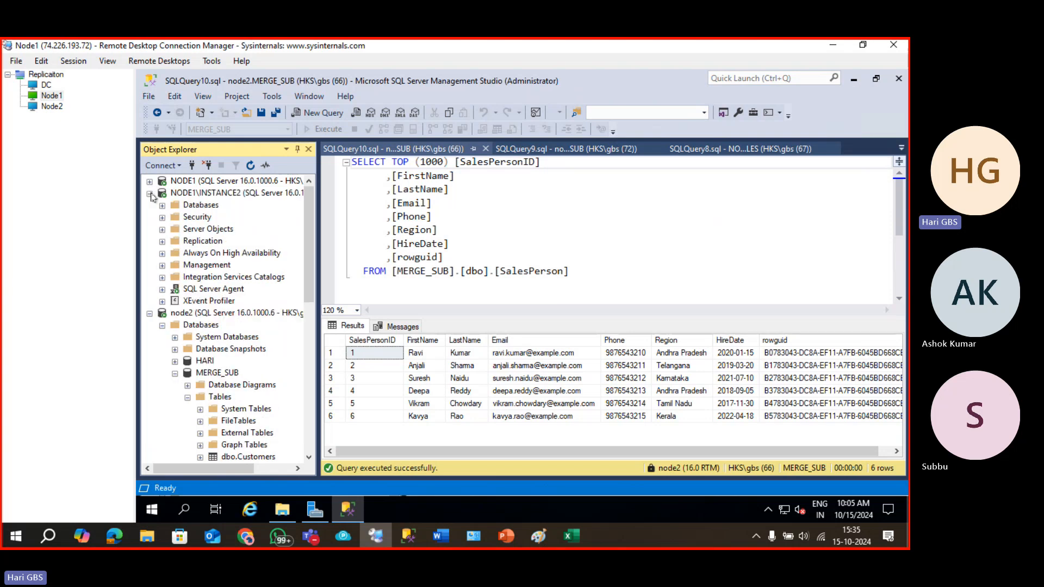
left_click(162, 290)
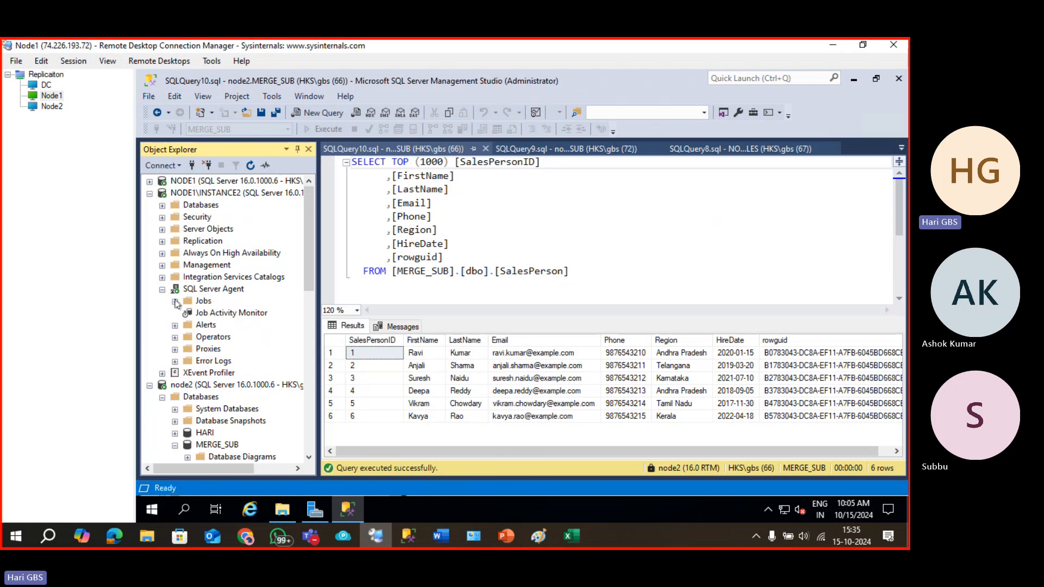
left_click(175, 301)
left_click_drag(315, 339, 474, 333)
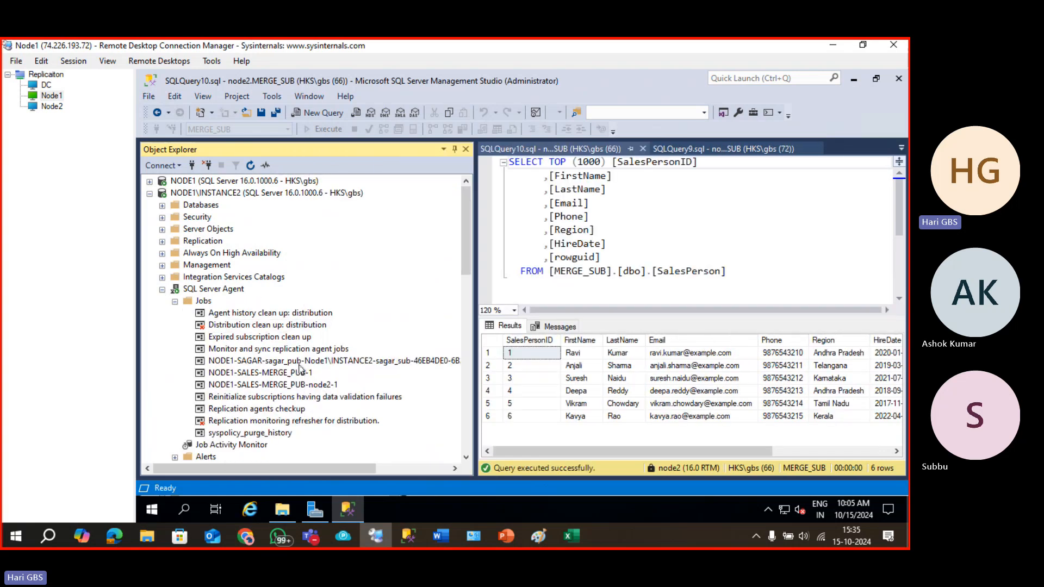
left_click(276, 386)
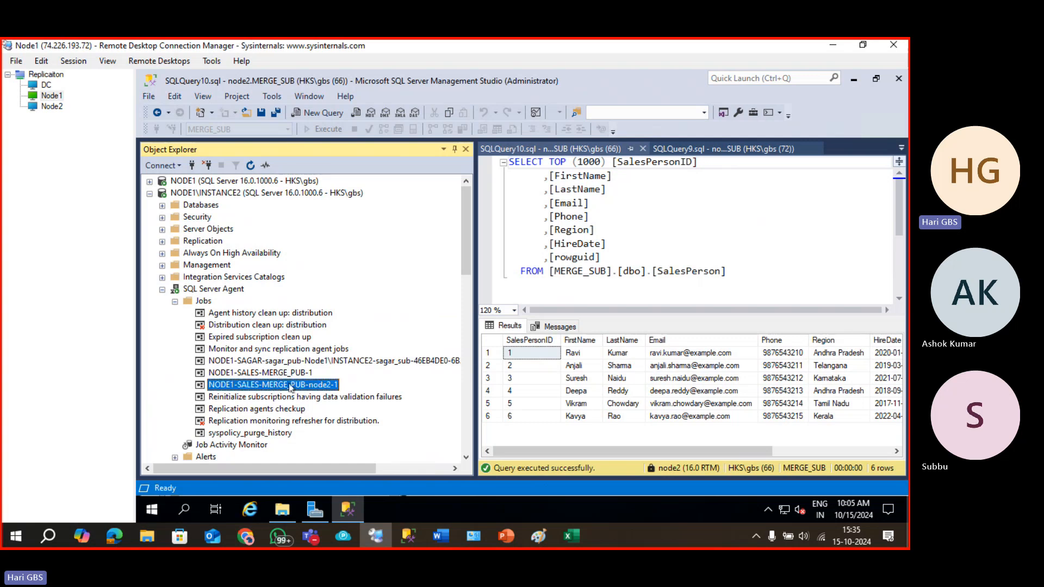
left_click(291, 374)
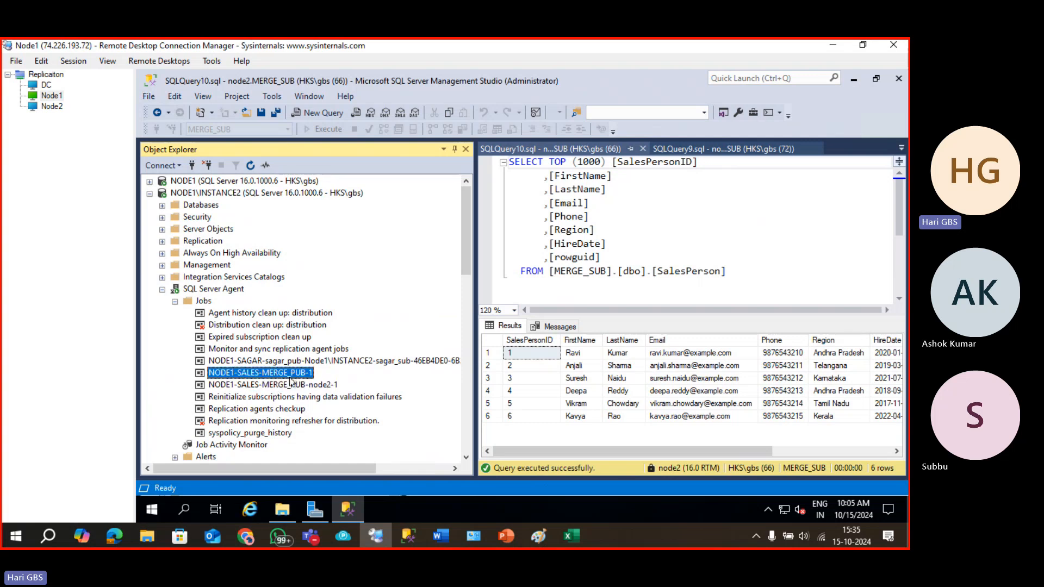
double_click(287, 375)
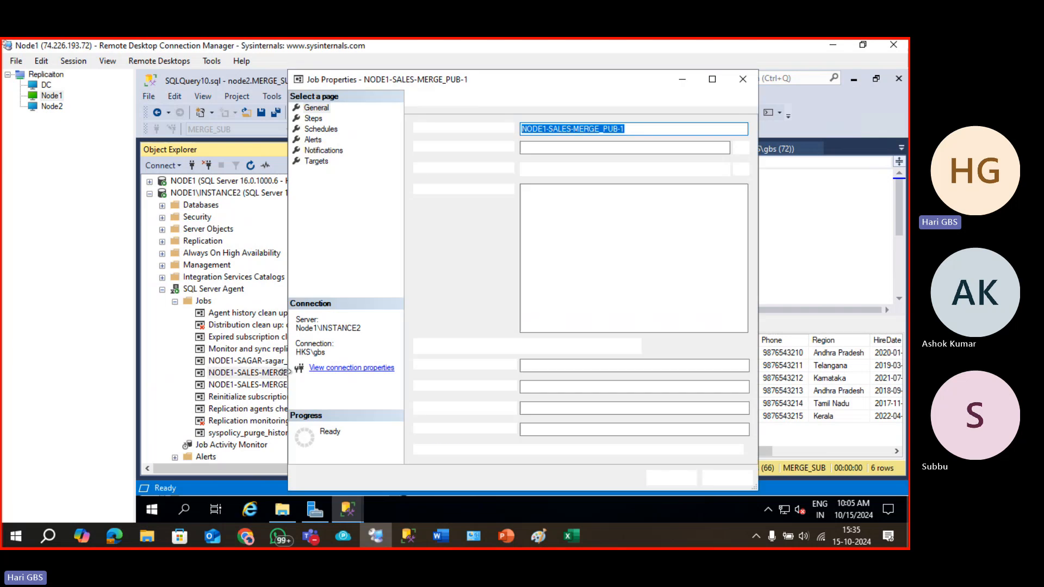
left_click(743, 78)
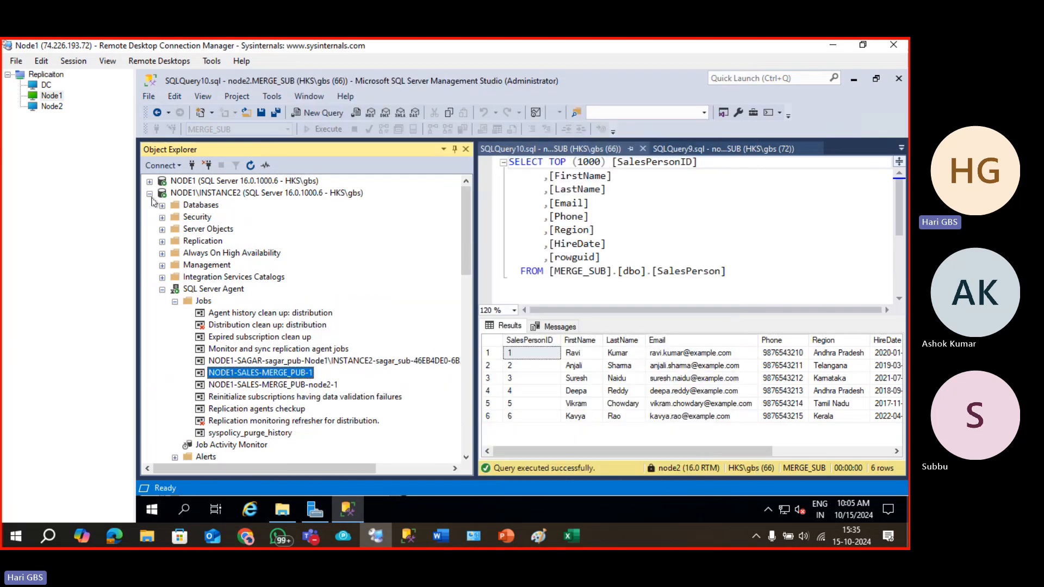
Collapse NODE1\INSTANCE2 and expand node2 to show MERGE_SUB's tables.
left_click(152, 197)
left_click(150, 206)
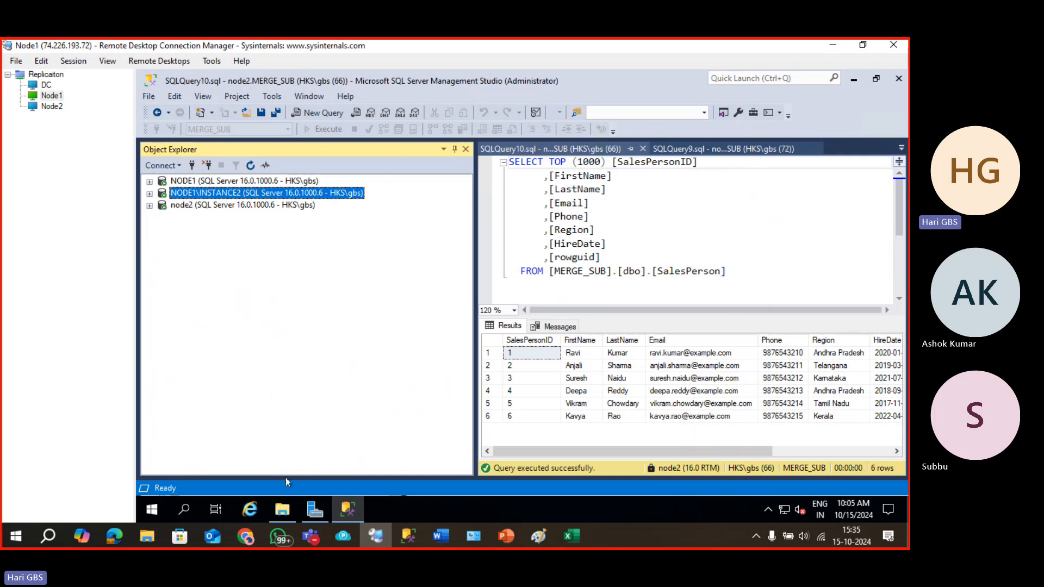
left_click(150, 205)
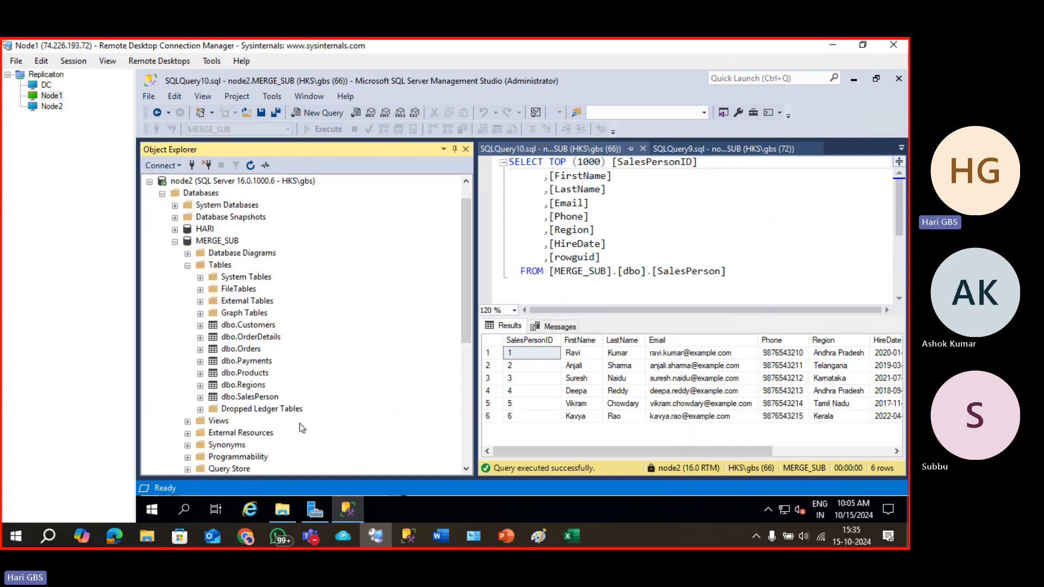
Open the repldata folder's Security properties and check the MSSQL$INSTANCE2 account's permissions.
left_click(283, 510)
left_click(323, 247)
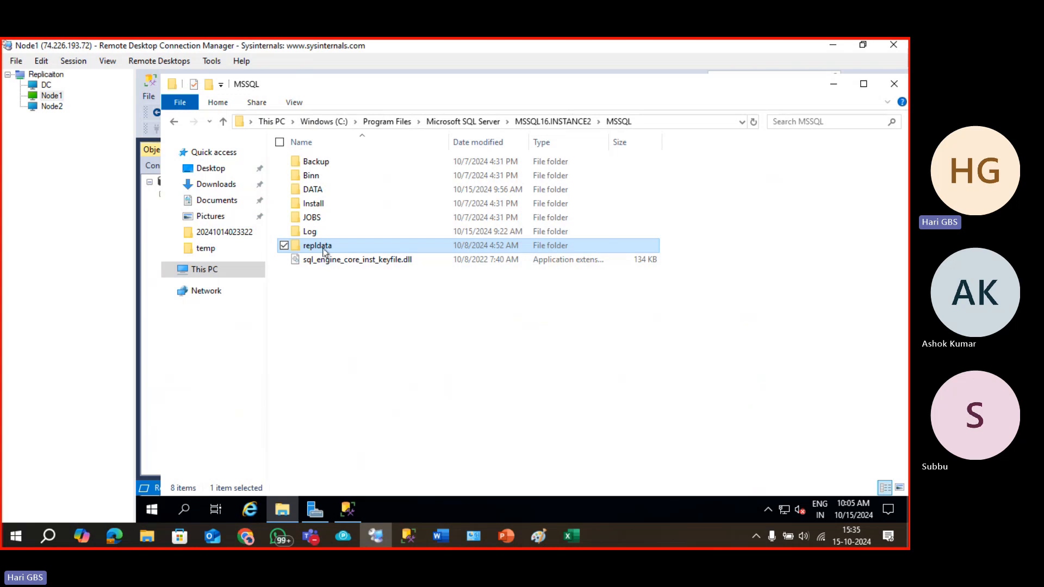
right_click(325, 249)
left_click(263, 473)
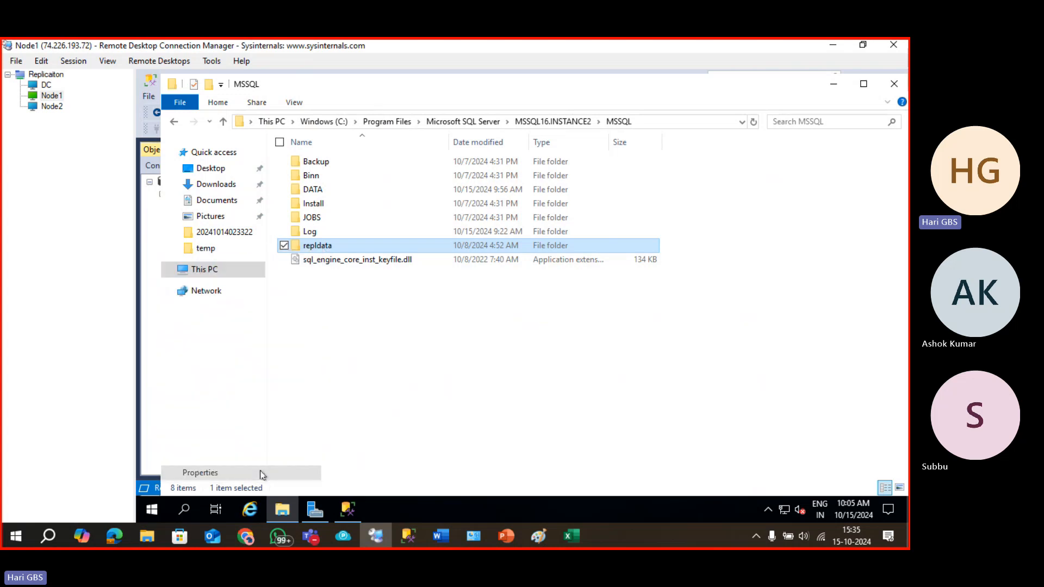
left_click(416, 205)
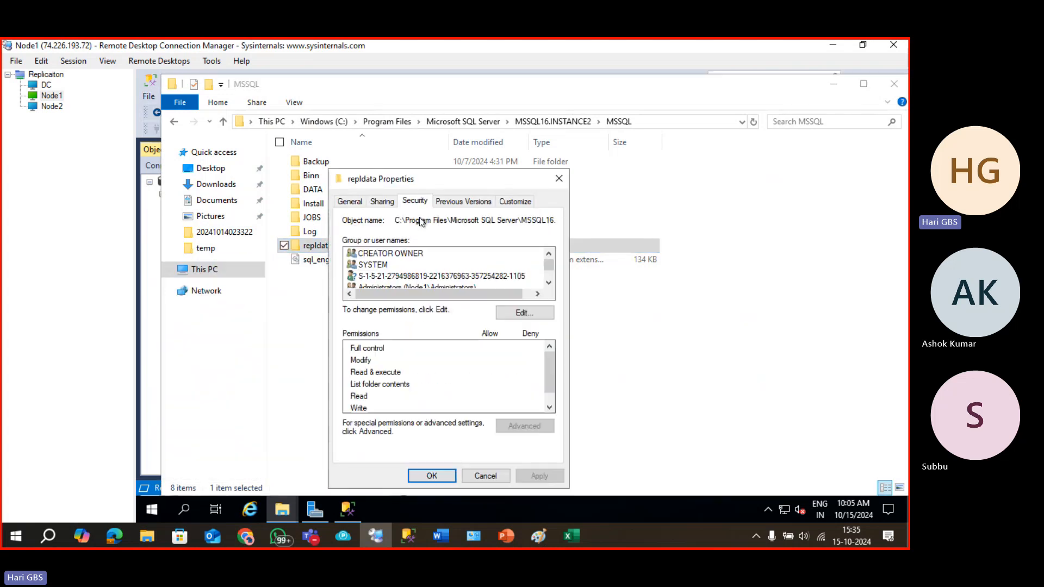
scroll(447, 272, "down", 1)
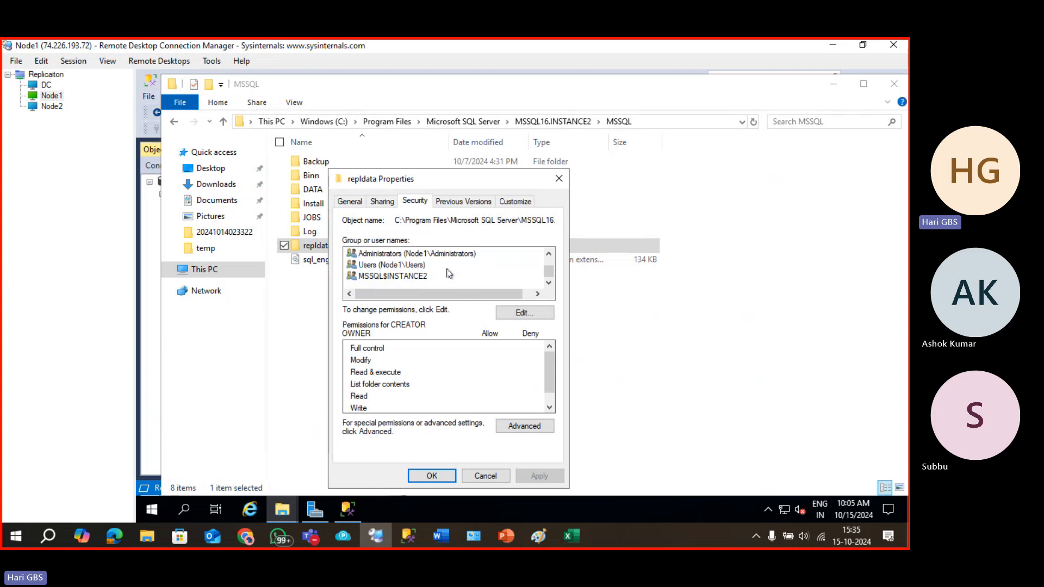
left_click(456, 276)
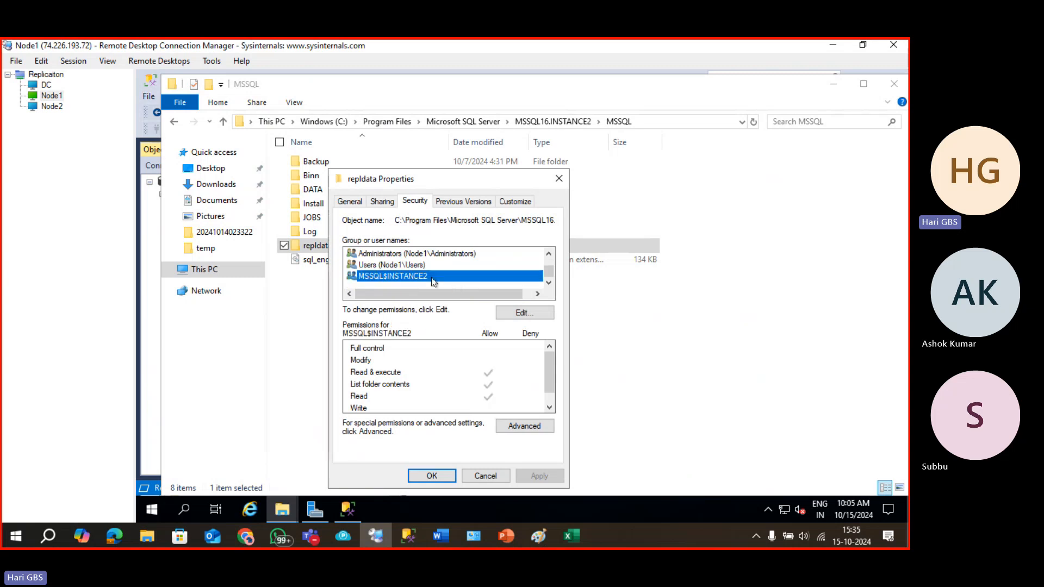
Add Everyone to repldata's permissions with Allow Full control and apply it.
left_click(522, 313)
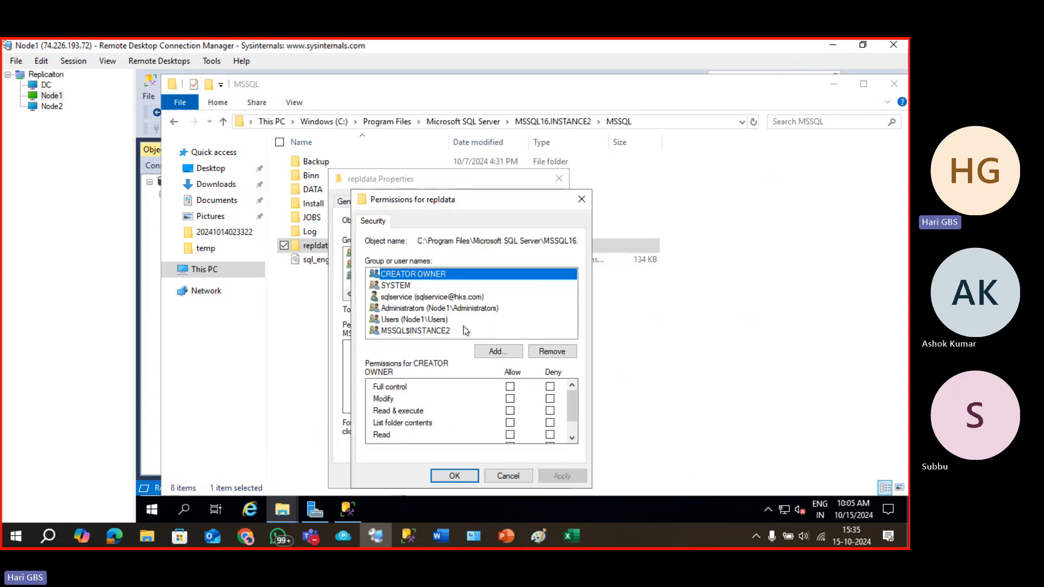
left_click(492, 352)
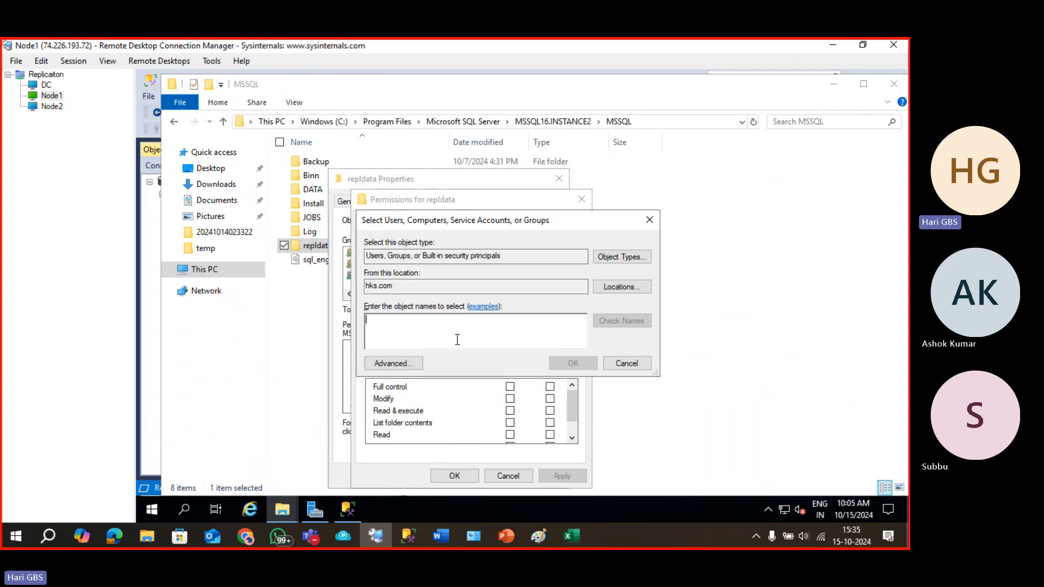
type("ev")
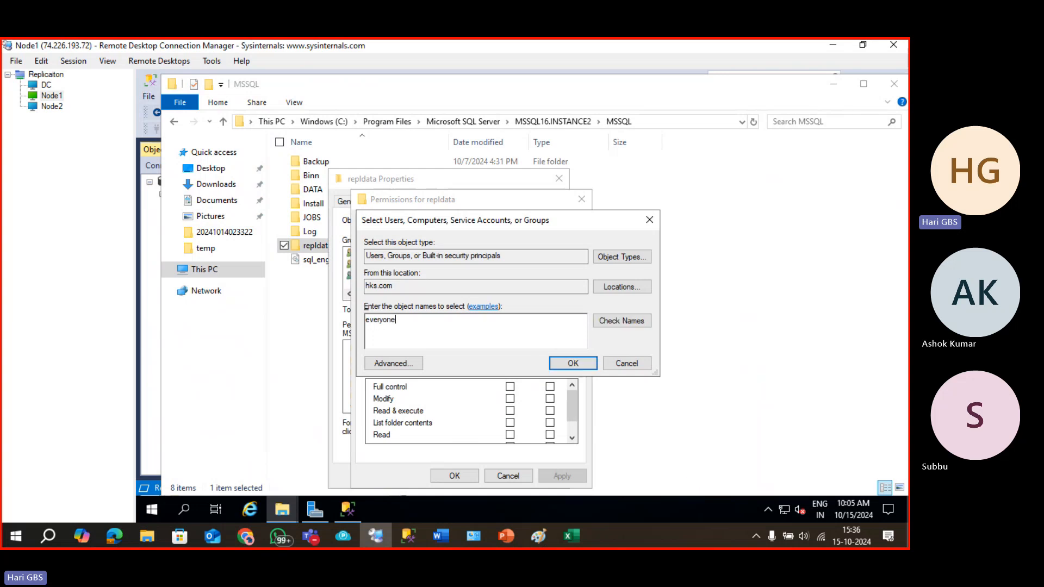
left_click(577, 365)
left_click(510, 387)
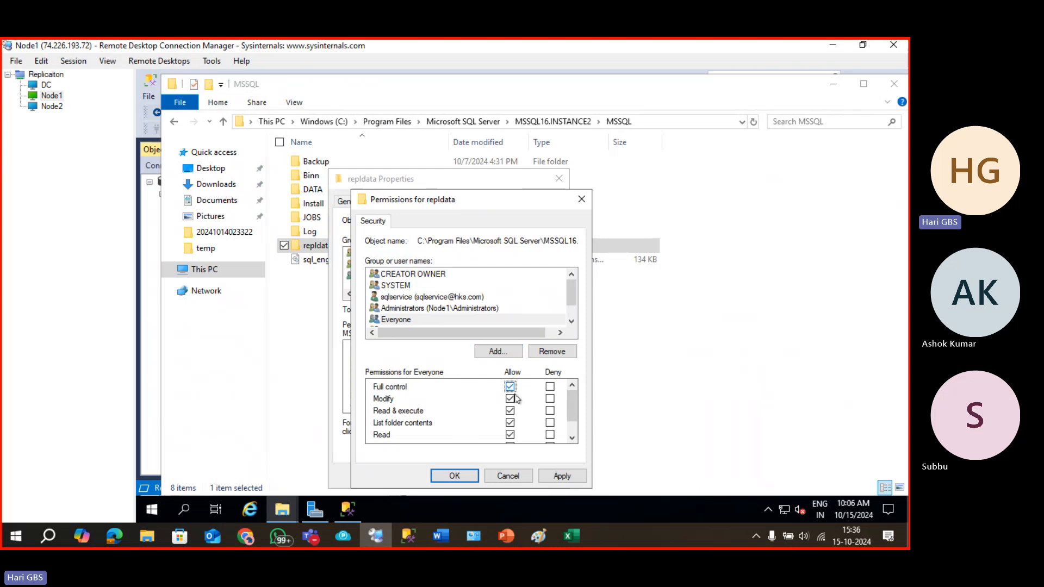
left_click(557, 475)
left_click(474, 477)
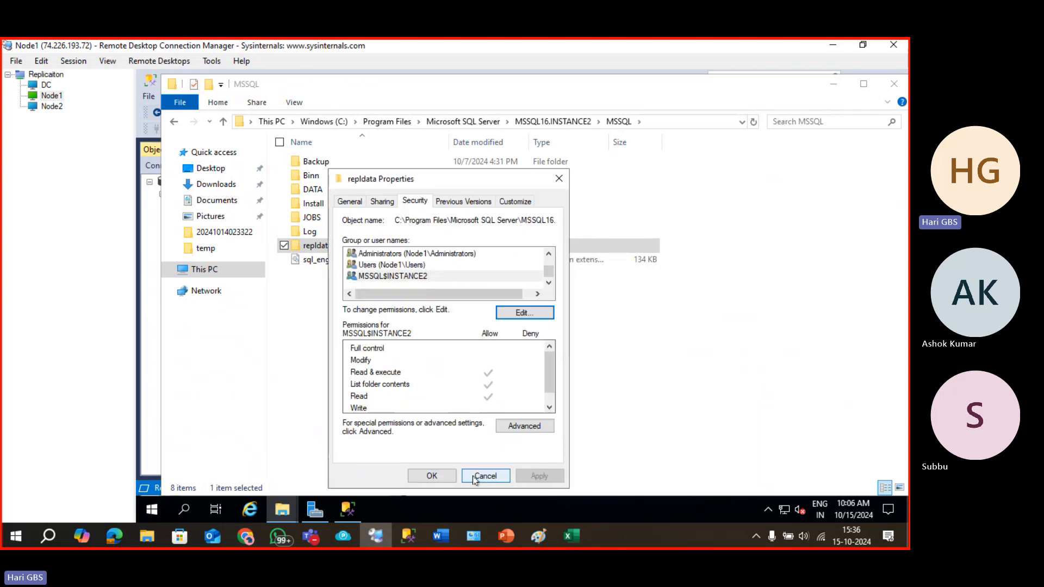
left_click(432, 476)
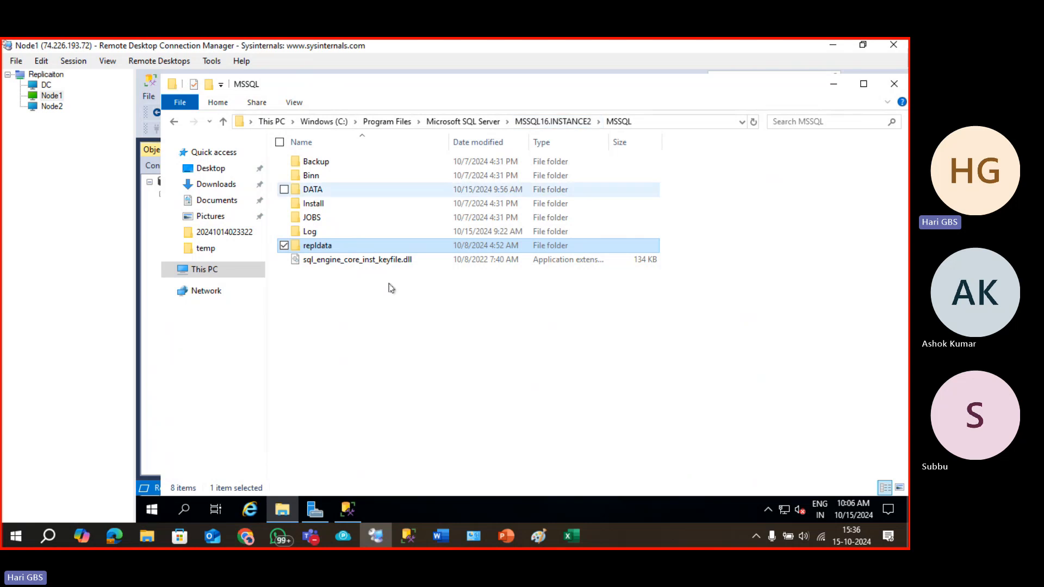
Verify Everyone's Full control in repldata's Security properties, then return to SSMS.
right_click(326, 246)
left_click(259, 467)
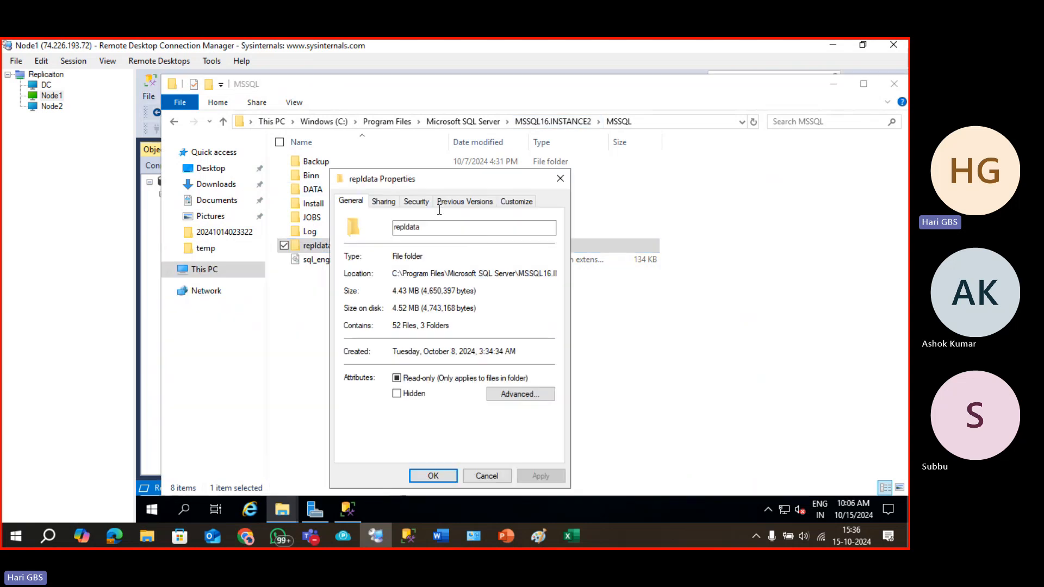
left_click(427, 206)
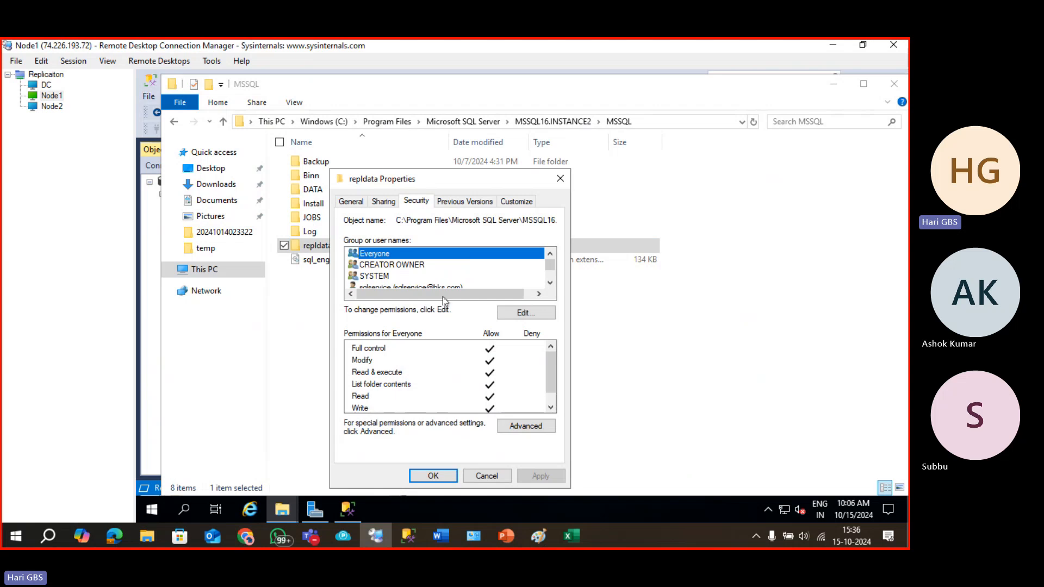
scroll(439, 259, "down", 2)
scroll(441, 266, "up", 2)
left_click(433, 476)
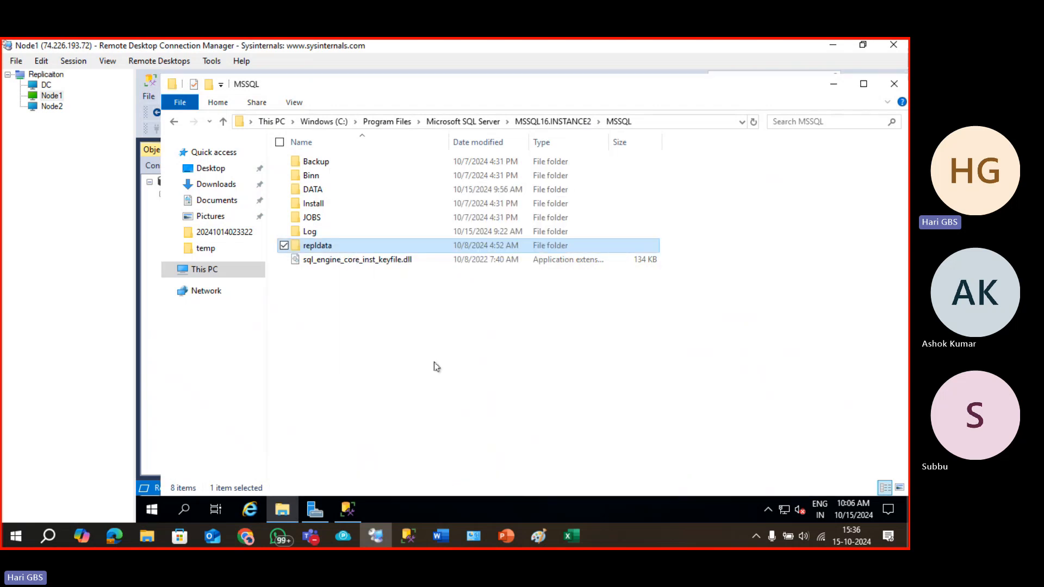
left_click(356, 516)
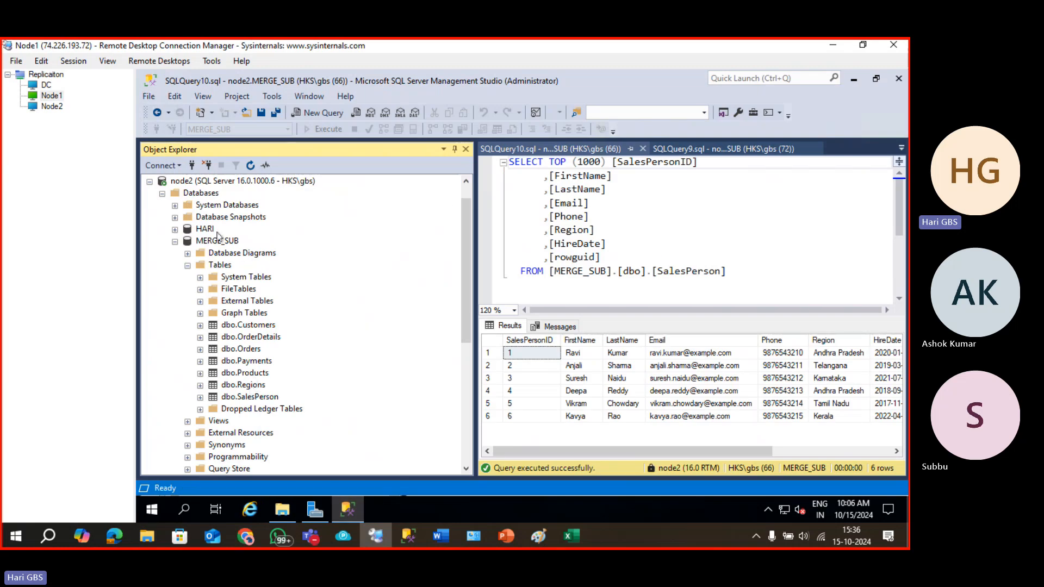
Refresh so MERGE_SUB lists dbo.SalesTerritories, then query the top 1000 dbo.SalesPerson rows.
left_click(218, 239)
left_click(250, 165)
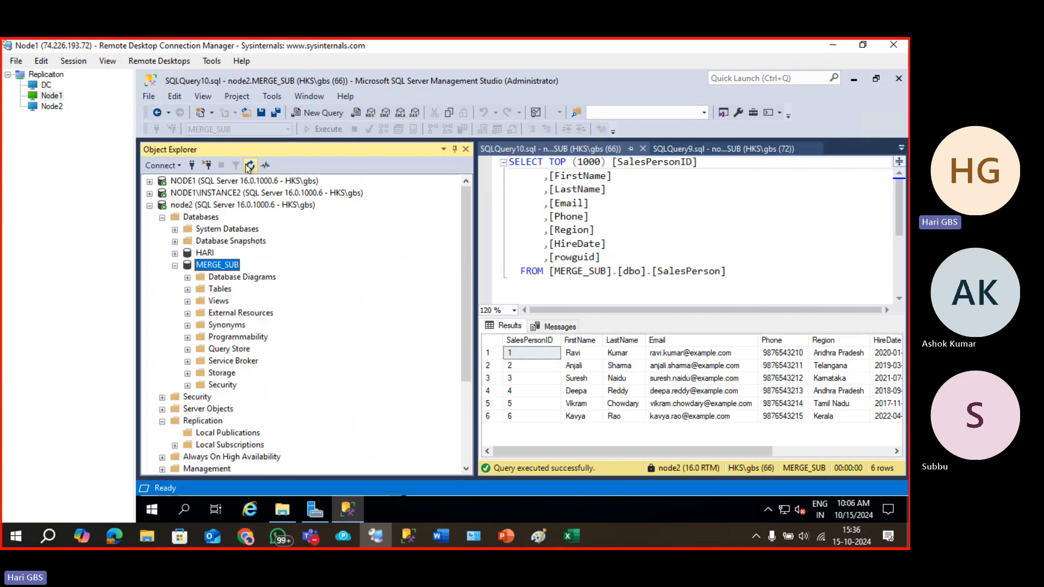
left_click(210, 182)
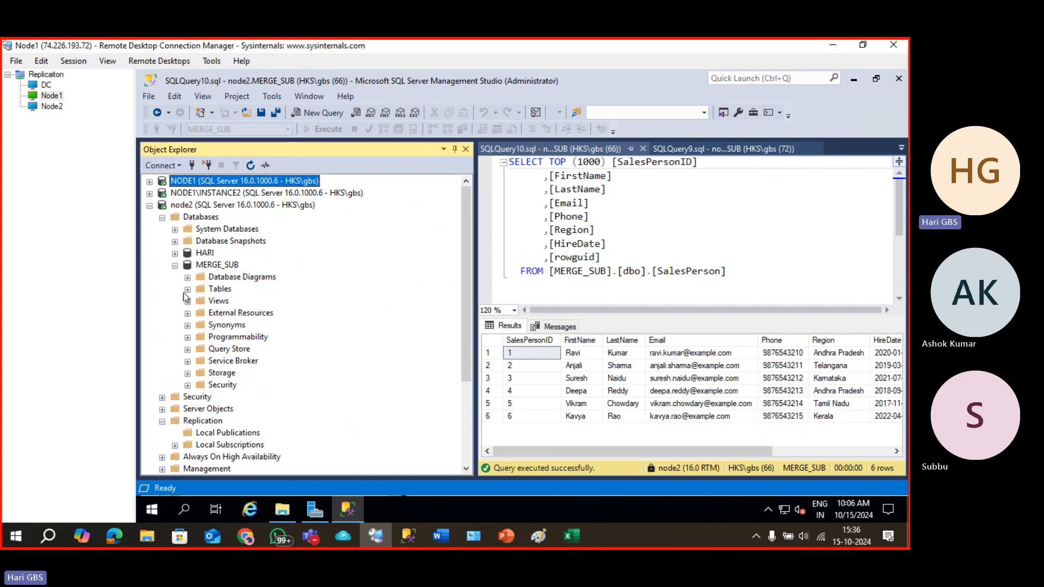
left_click(187, 289)
right_click(257, 426)
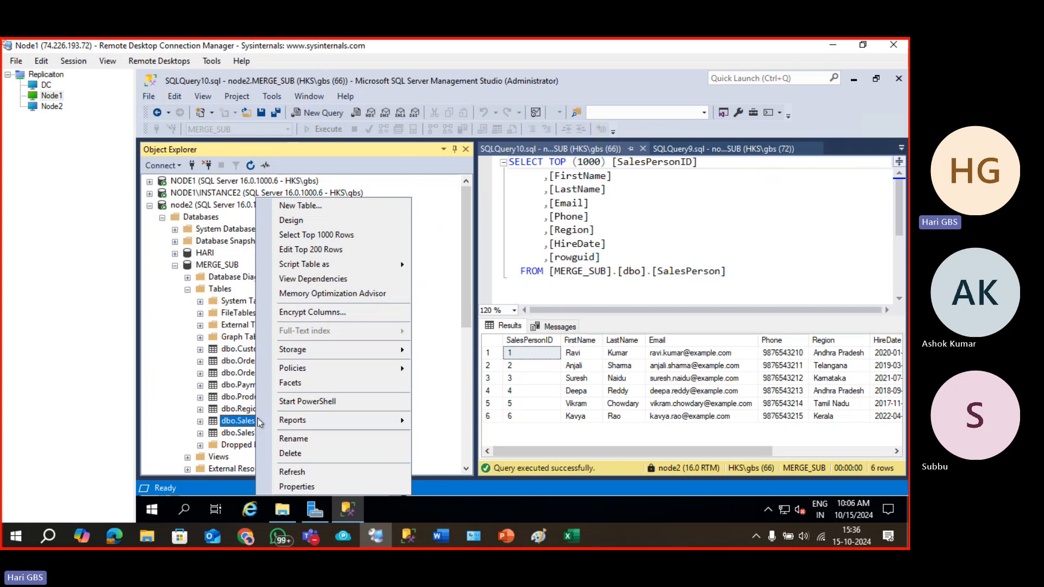
left_click(355, 246)
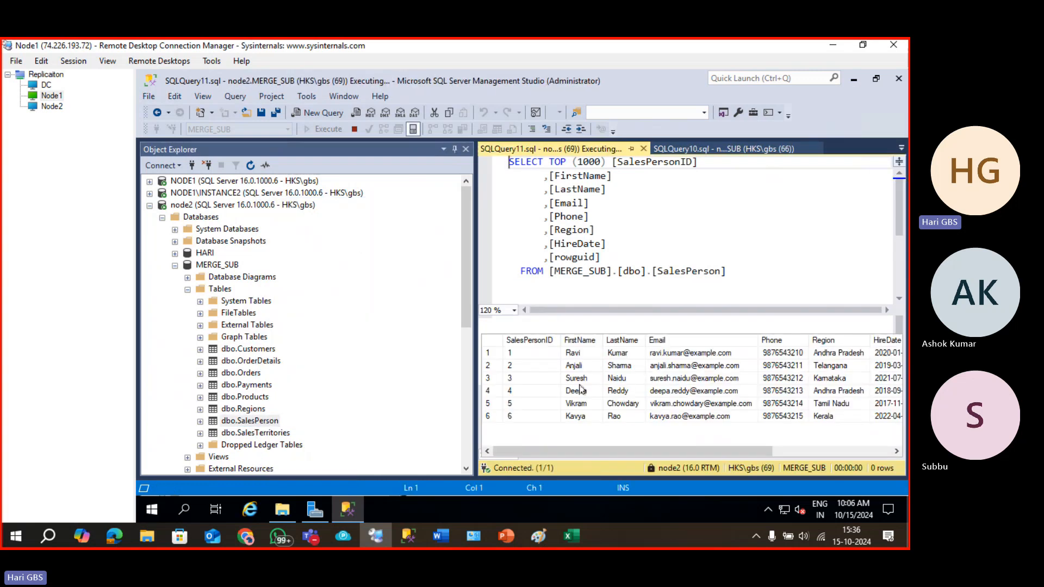
Close the query windows from SQLQuery10 down through SQLQuery5.
left_click(719, 150)
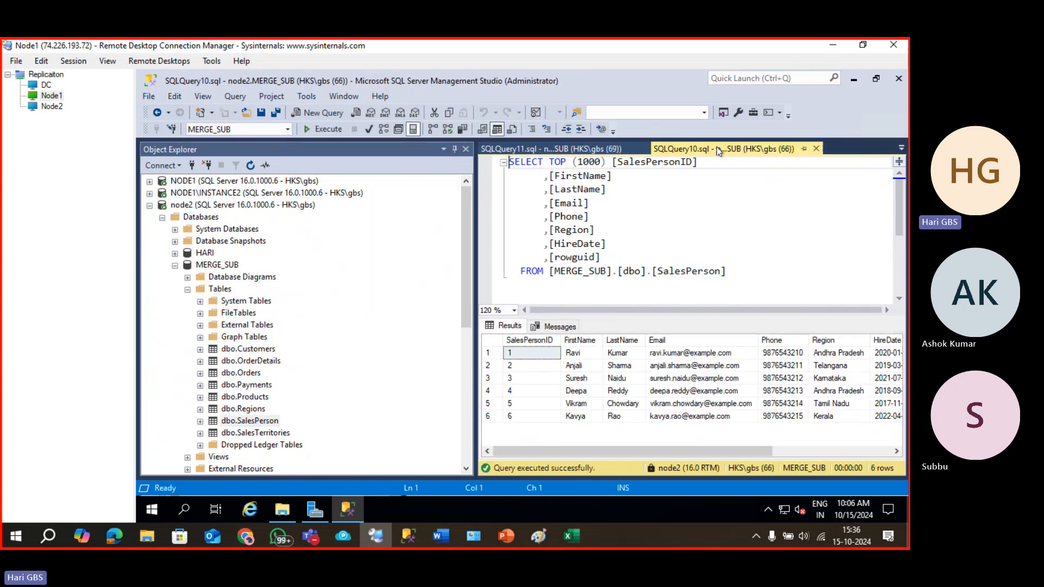
left_click(817, 148)
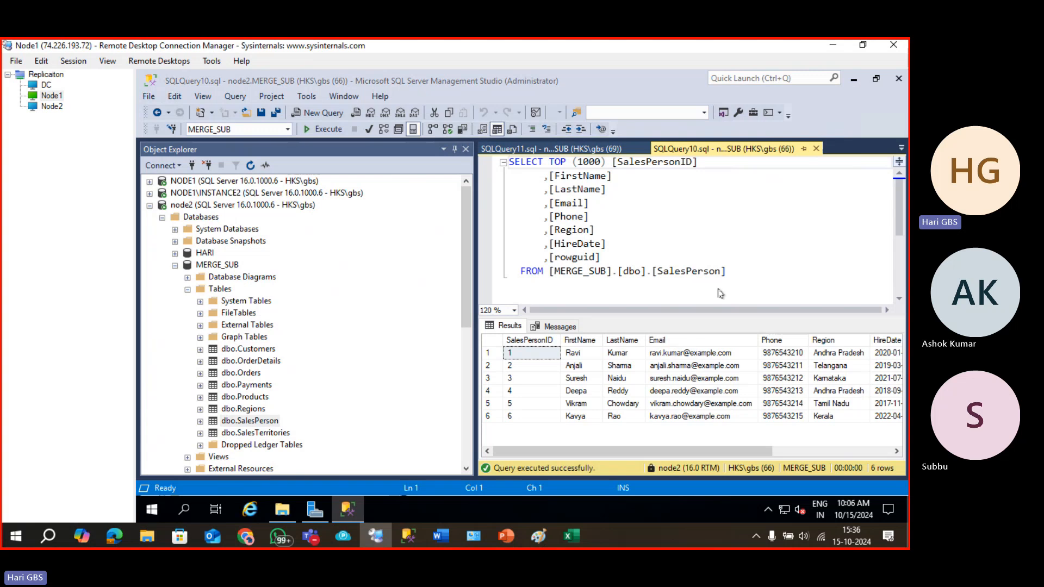
left_click(761, 149)
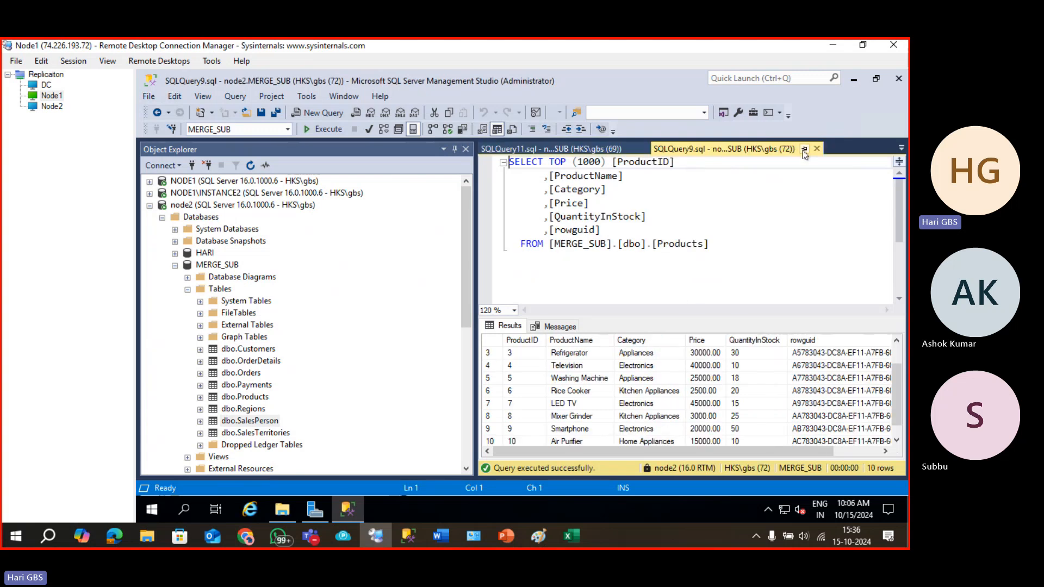
left_click(817, 148)
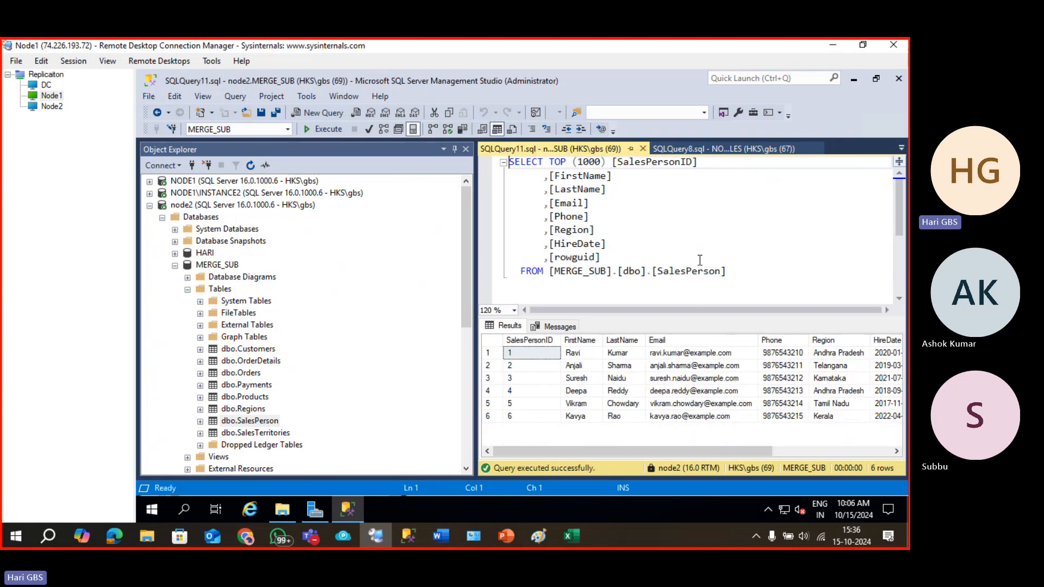
left_click(817, 149)
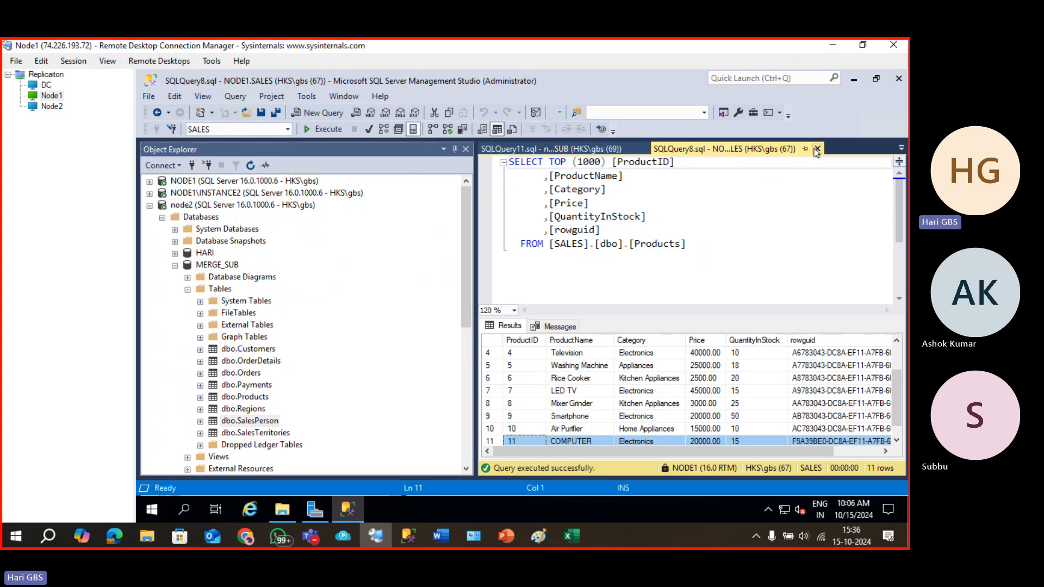
left_click(816, 148)
left_click(782, 149)
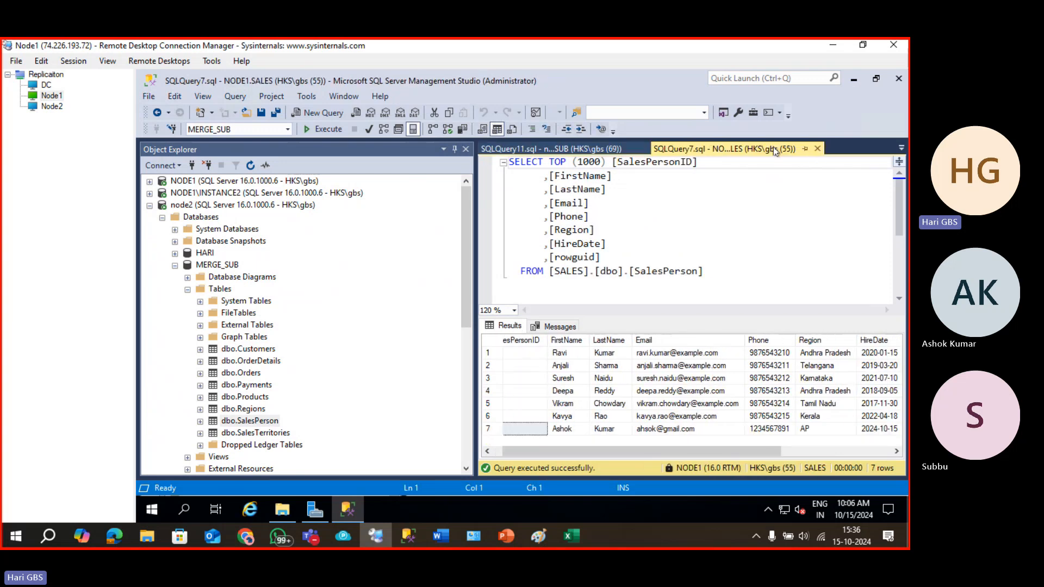
left_click(817, 149)
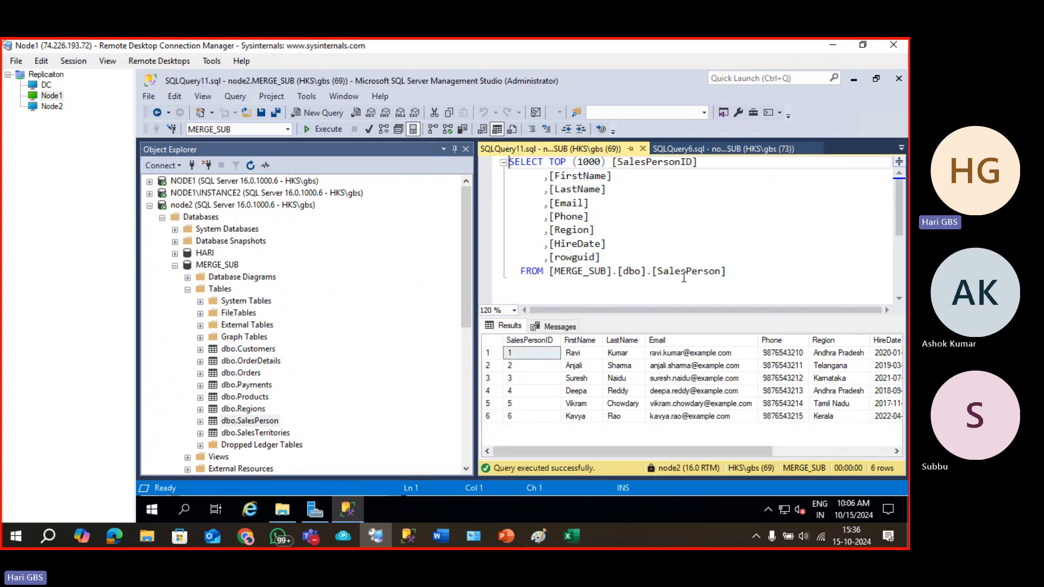
left_click(770, 150)
left_click(817, 149)
left_click(745, 149)
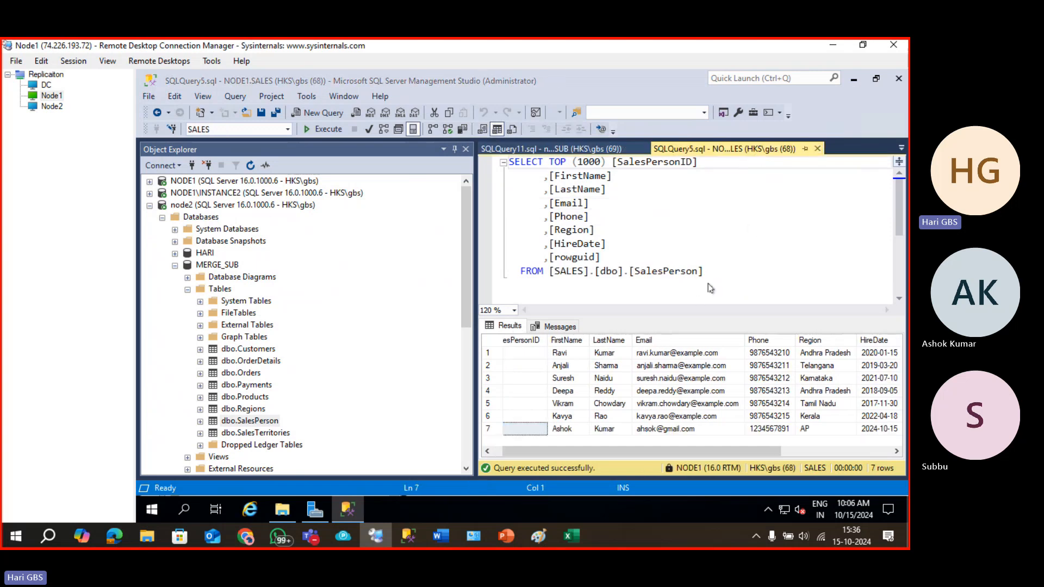
left_click(817, 149)
Close SQLQuery4 through SQLQuery1 without saving the students script, then SQLQuery11.
left_click(735, 151)
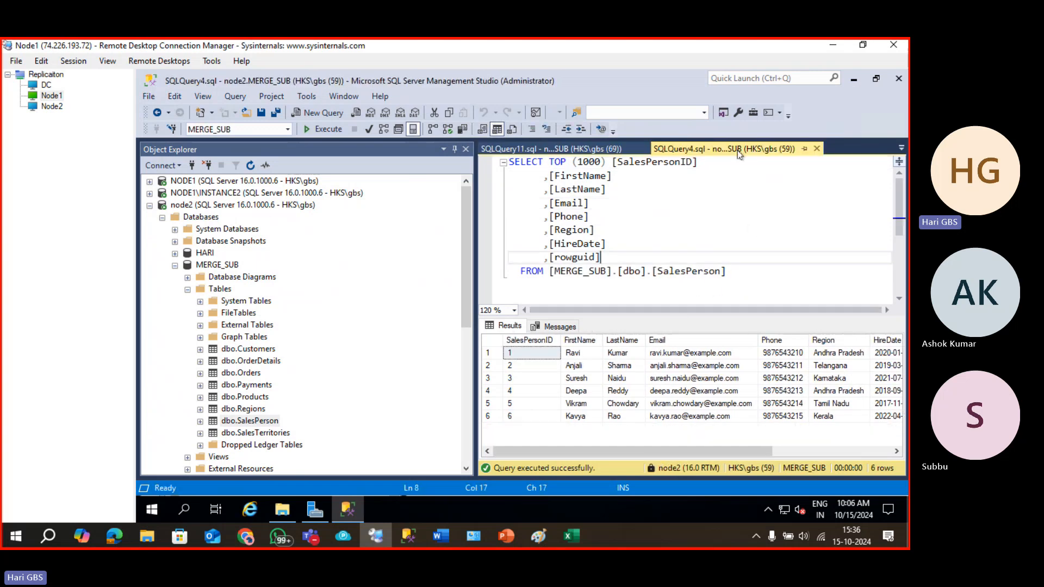
left_click(815, 149)
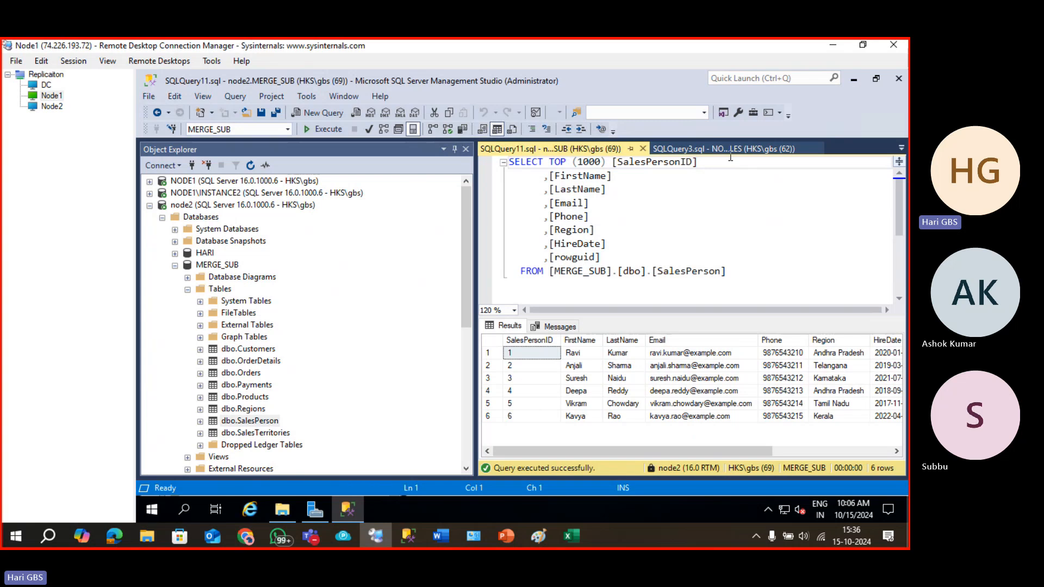
left_click(730, 149)
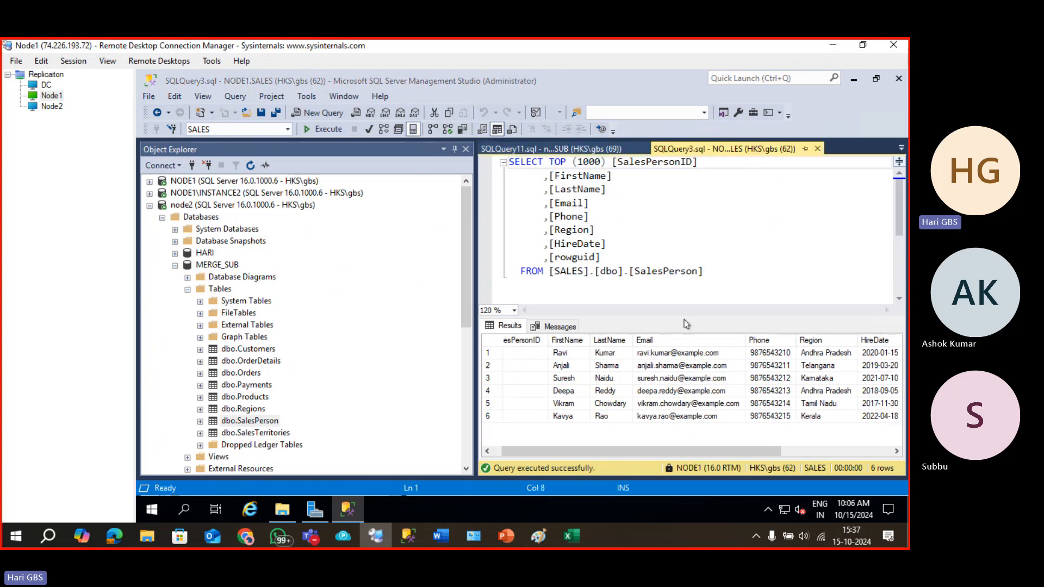
key("ctrl+F4")
left_click(742, 149)
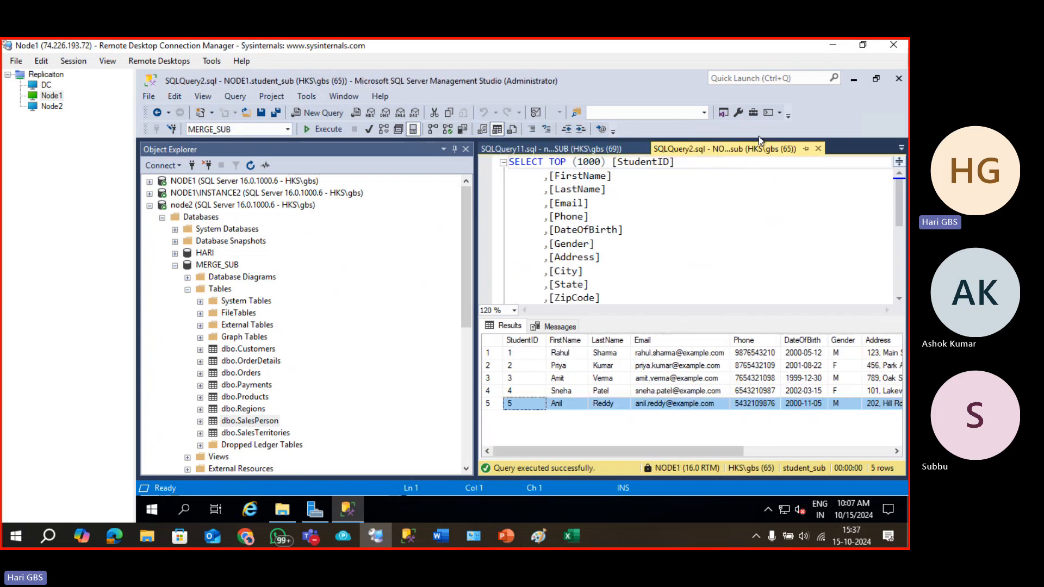
left_click(818, 149)
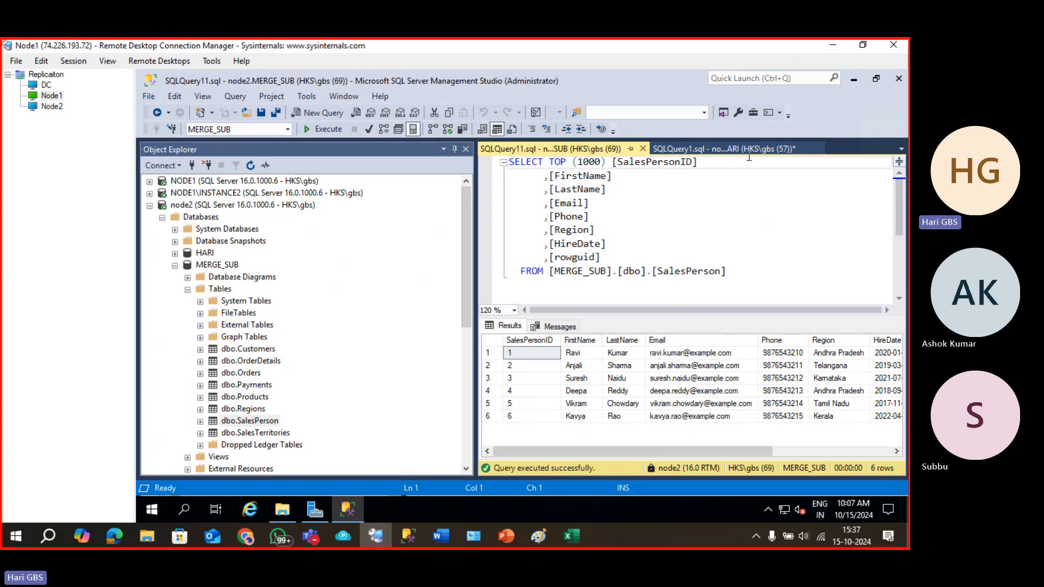
left_click(749, 150)
left_click(818, 149)
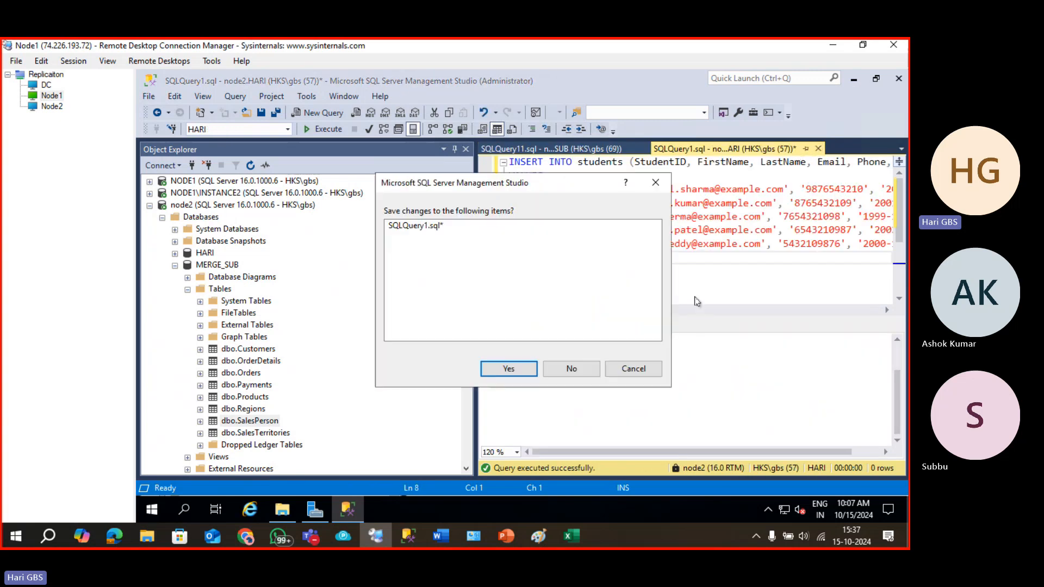
left_click(571, 367)
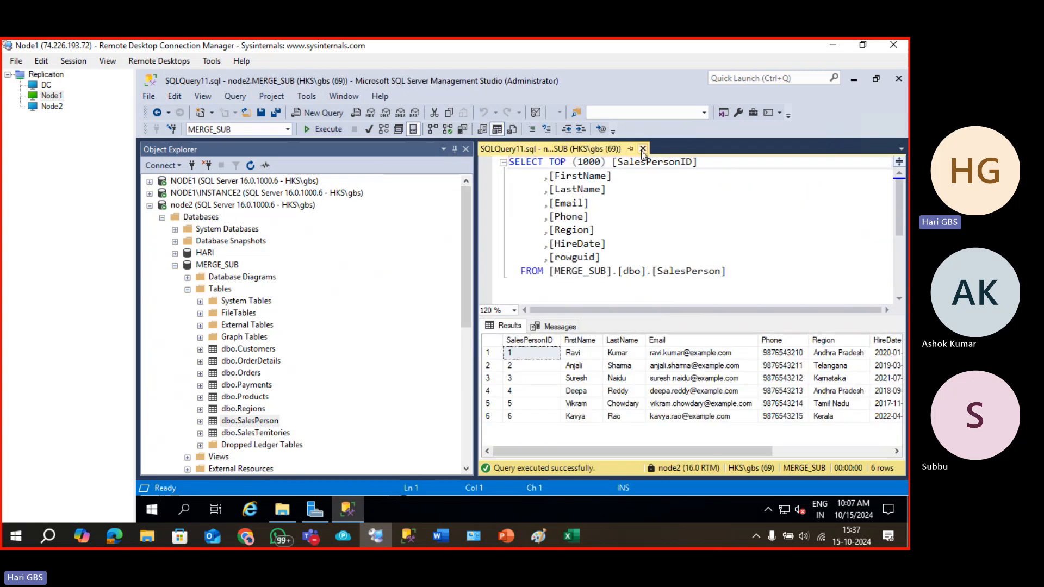
left_click(642, 149)
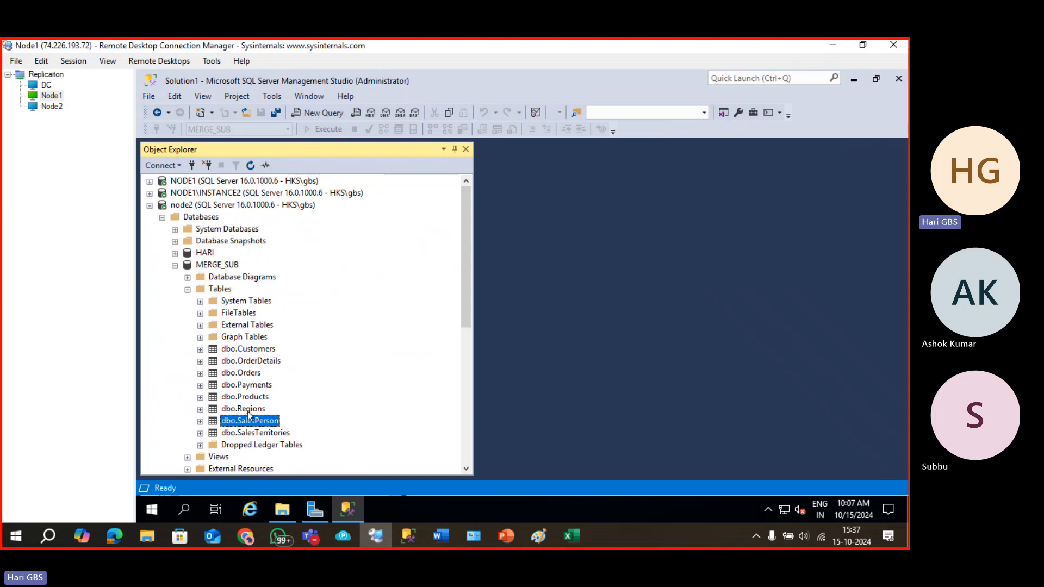
Query MERGE_SUB dbo.SalesPerson's top 1000 rows (6 returned), then collapse MERGE_SUB and expand NODE1.
left_click(217, 293)
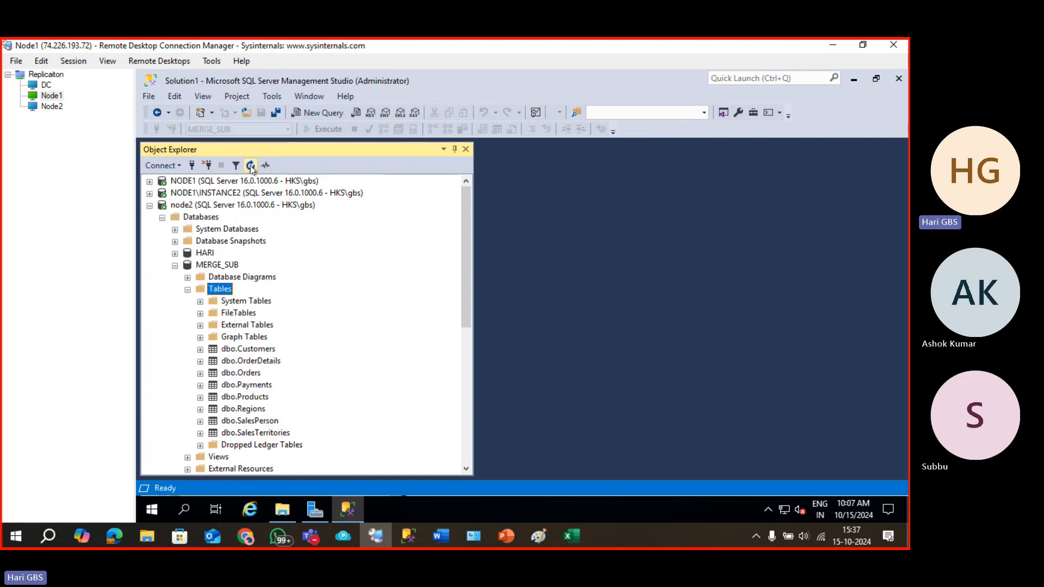
double_click(217, 293)
double_click(217, 293)
right_click(252, 421)
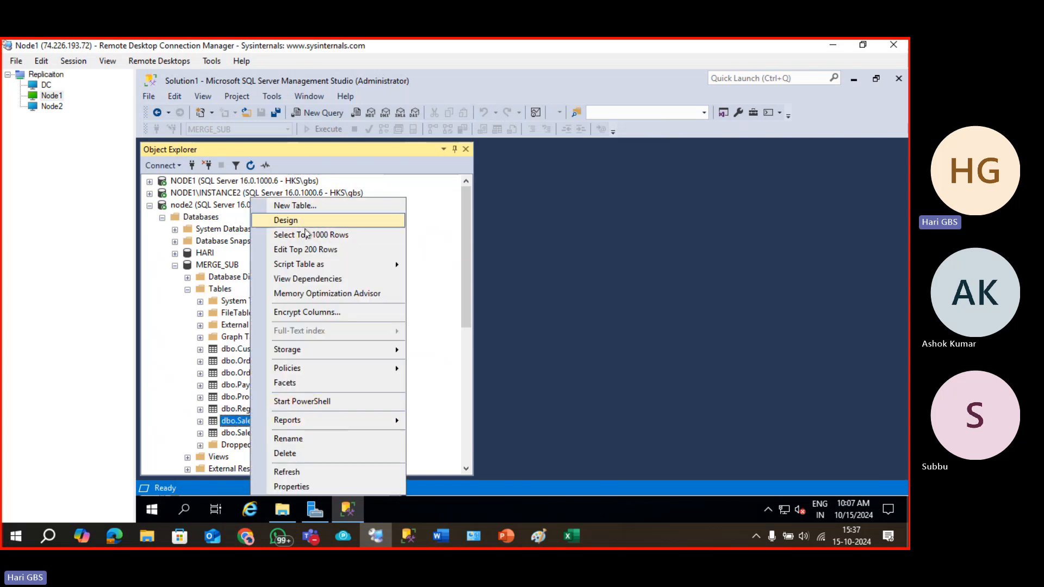
left_click(421, 252)
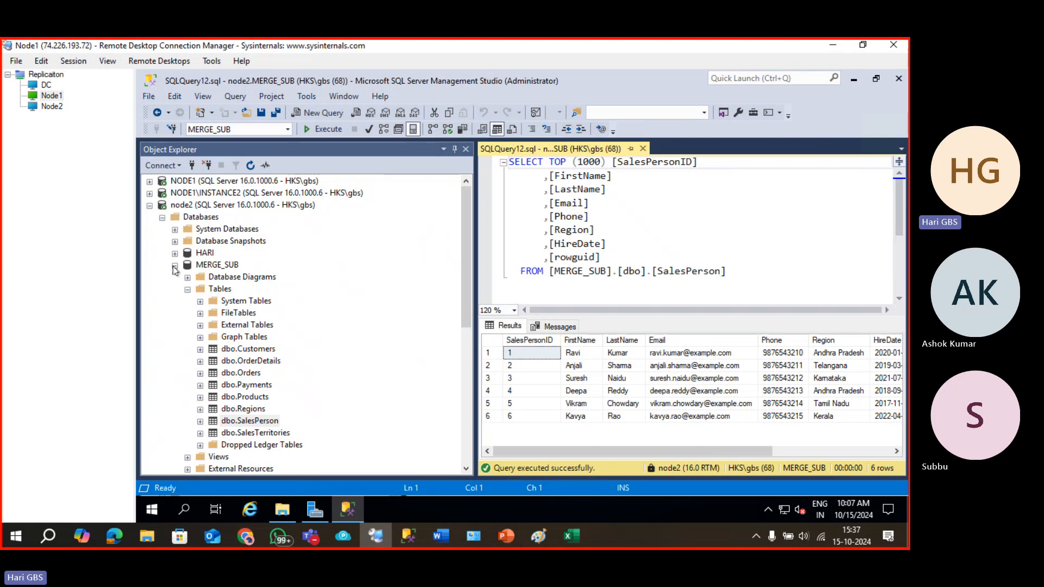
left_click(174, 266)
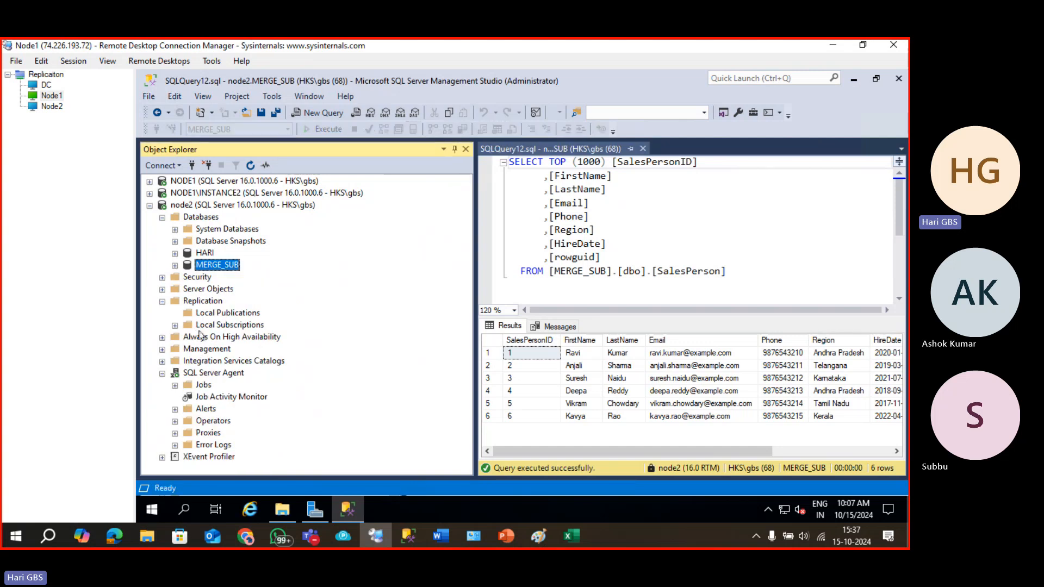
left_click(150, 181)
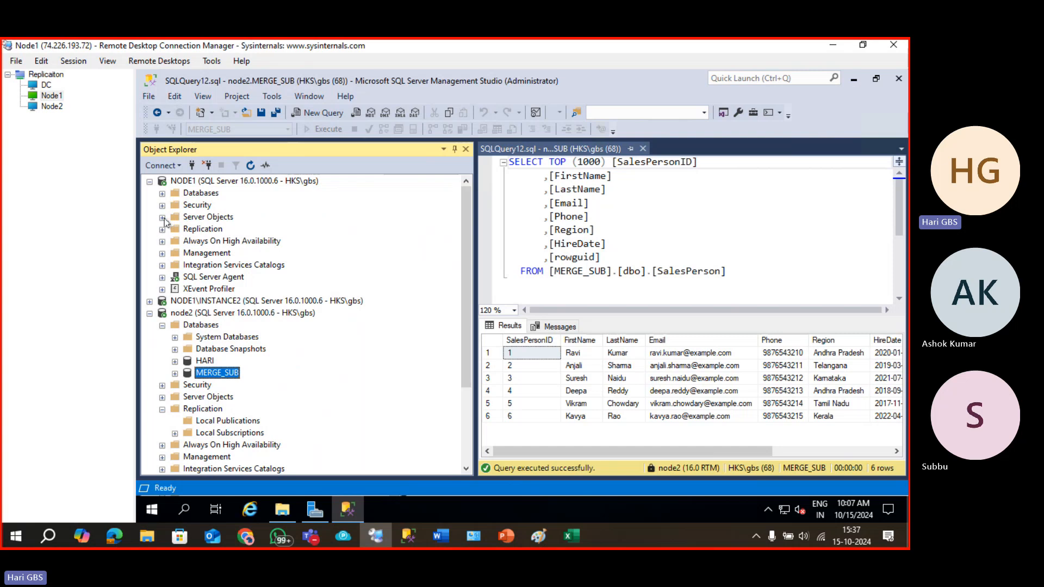
Expand NODE1's Replication > Local Publications > MERGE_PUB to reveal the node2 MERGE_SUB subscription.
left_click(162, 229)
left_click(174, 241)
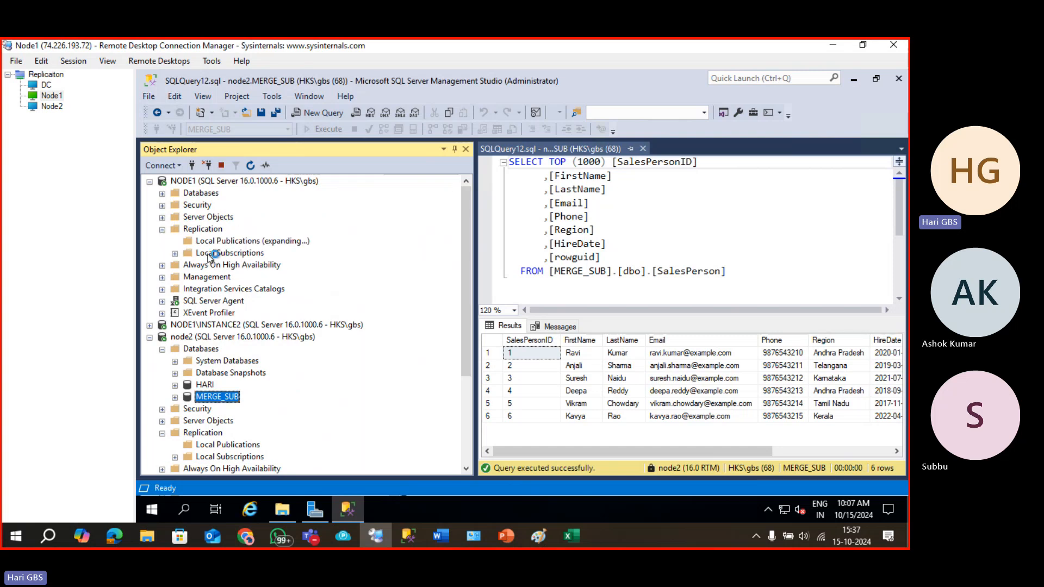
right_click(238, 254)
double_click(228, 250)
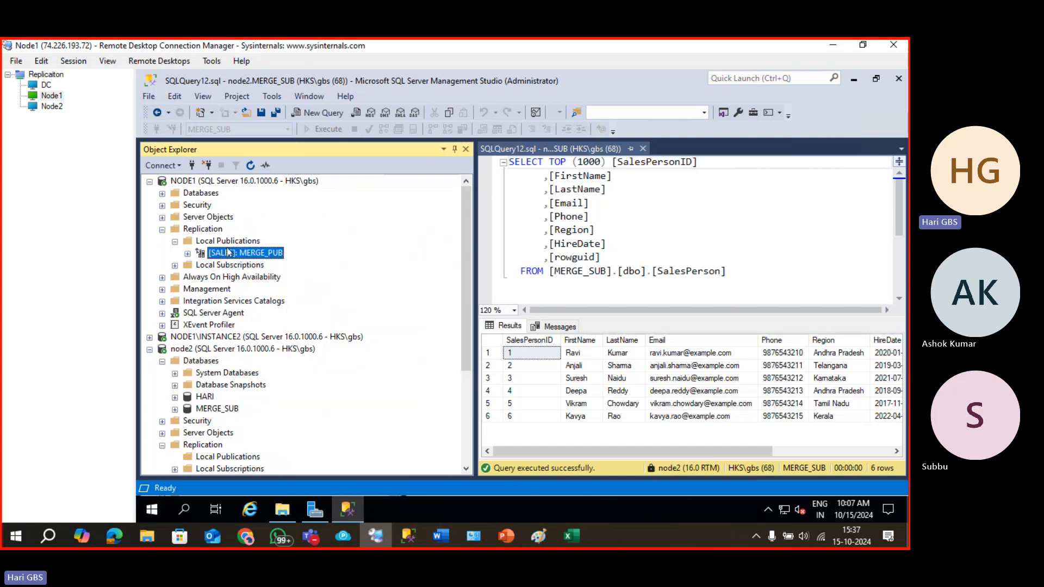
double_click(230, 257)
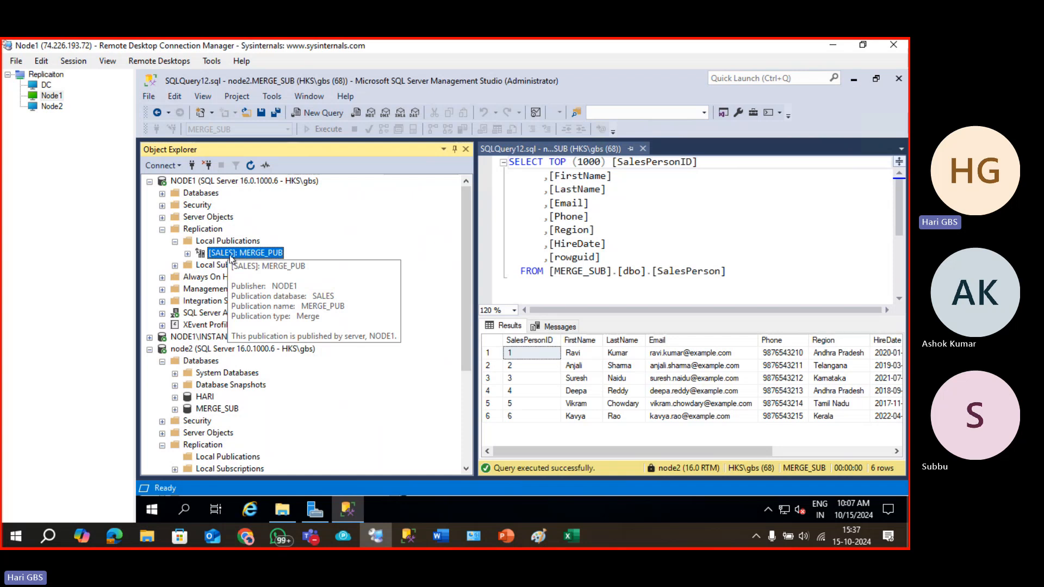
double_click(230, 256)
left_click(226, 266)
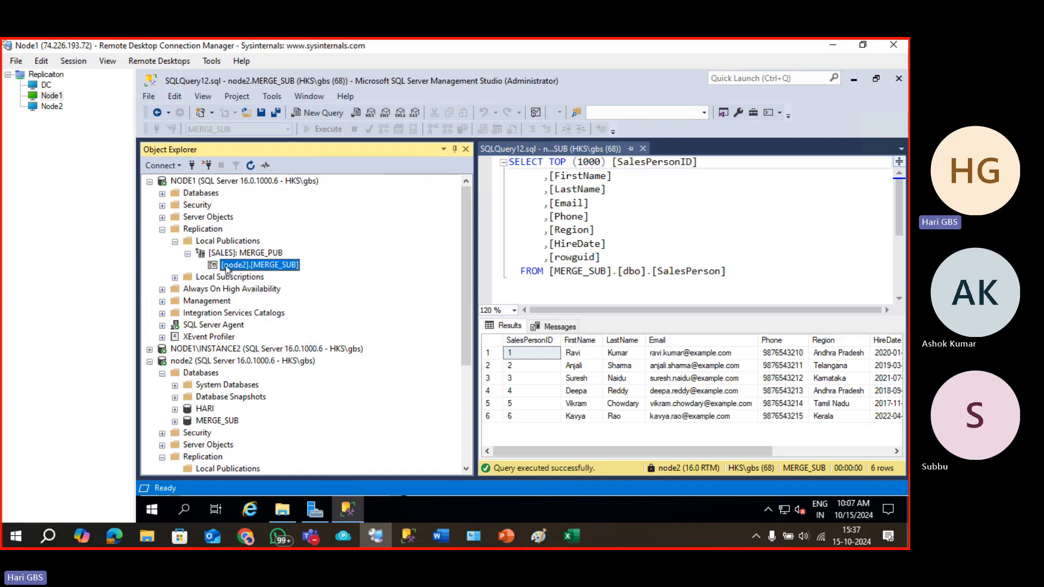
Review the node2 MERGE_SUB subscription's properties, confirming it is an active push subscription.
right_click(268, 265)
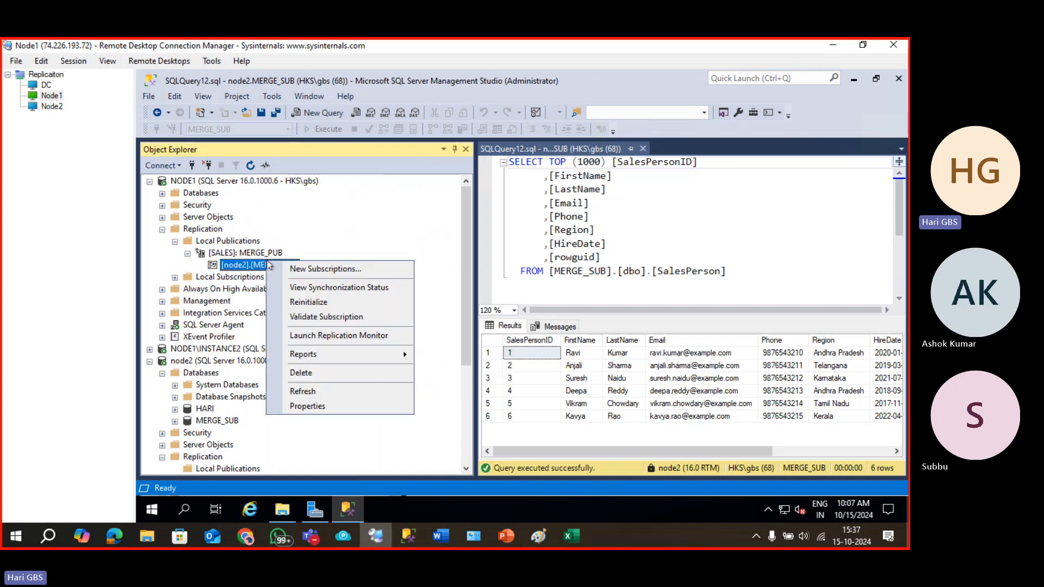
left_click(306, 407)
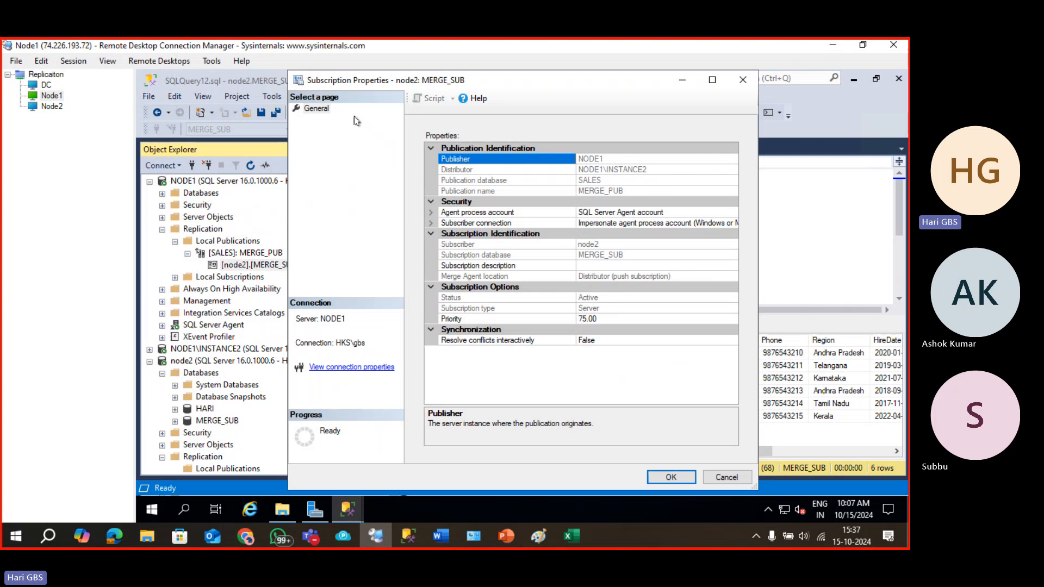
left_click(322, 111)
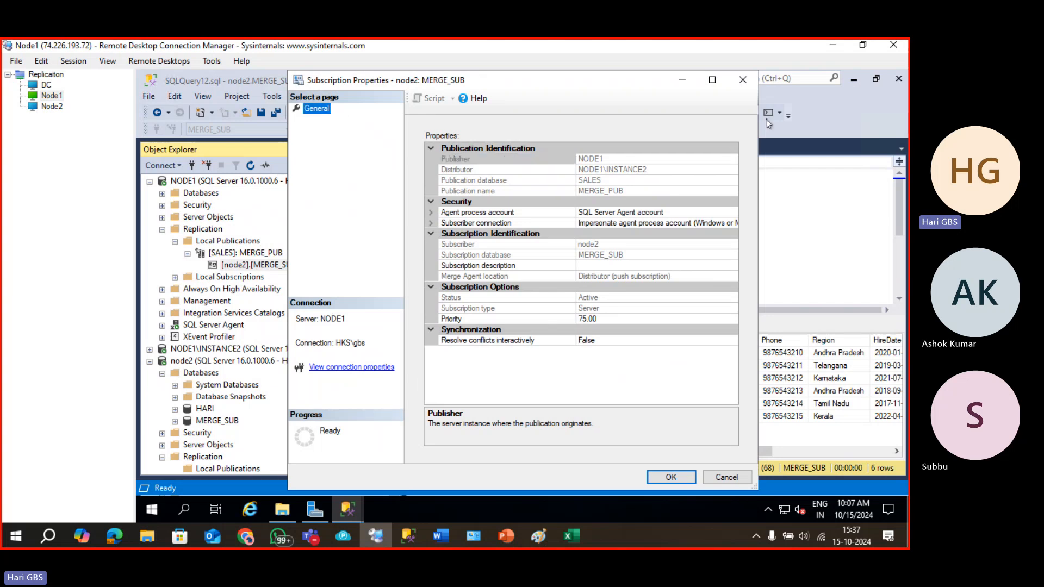
left_click(743, 82)
left_click(241, 253)
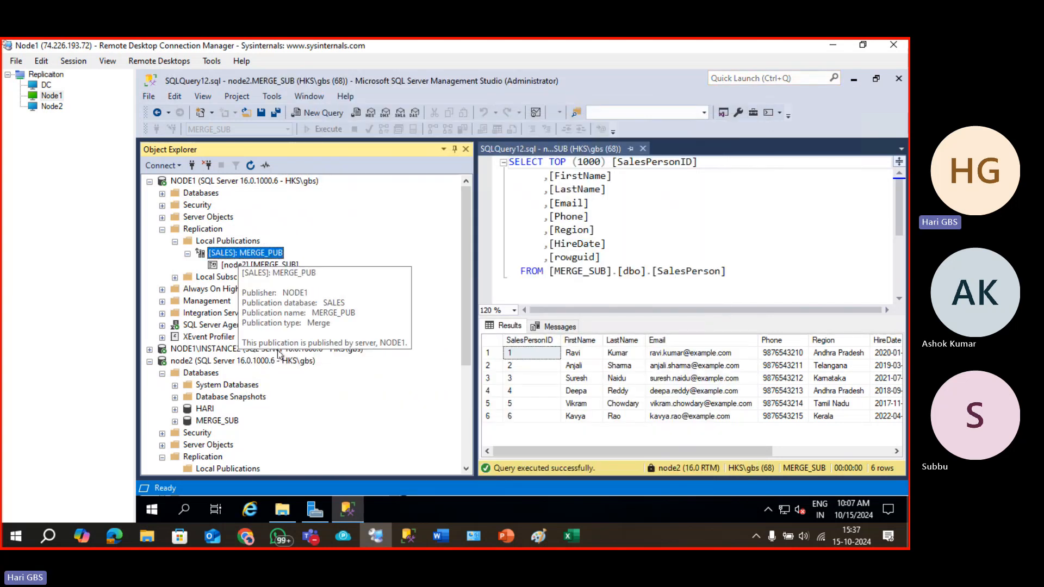
right_click(256, 253)
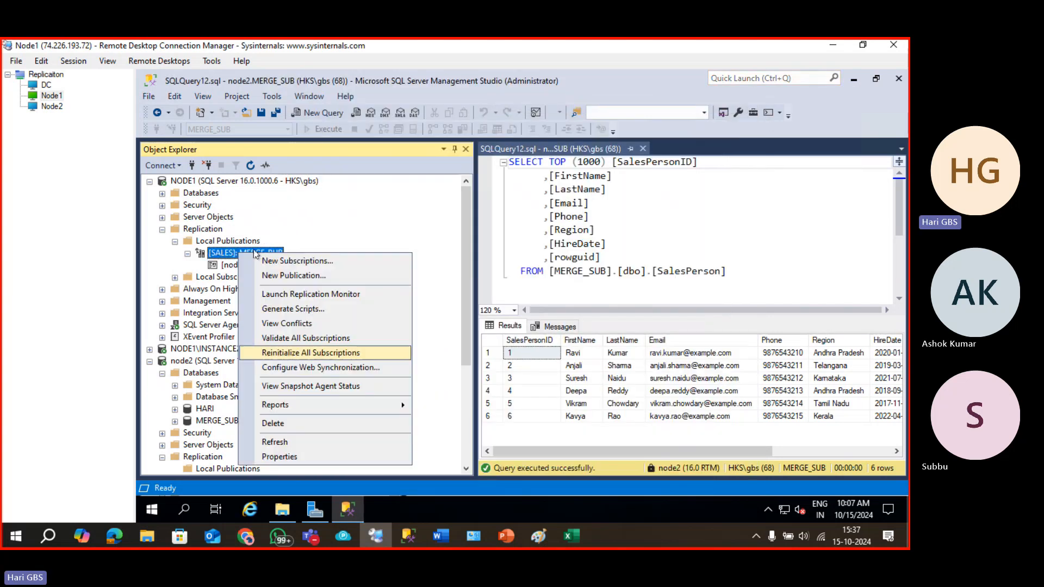
Review MERGE_PUB's Articles, Filter Rows and Snapshot pages, widening the window to see the snapshot folder.
left_click(318, 454)
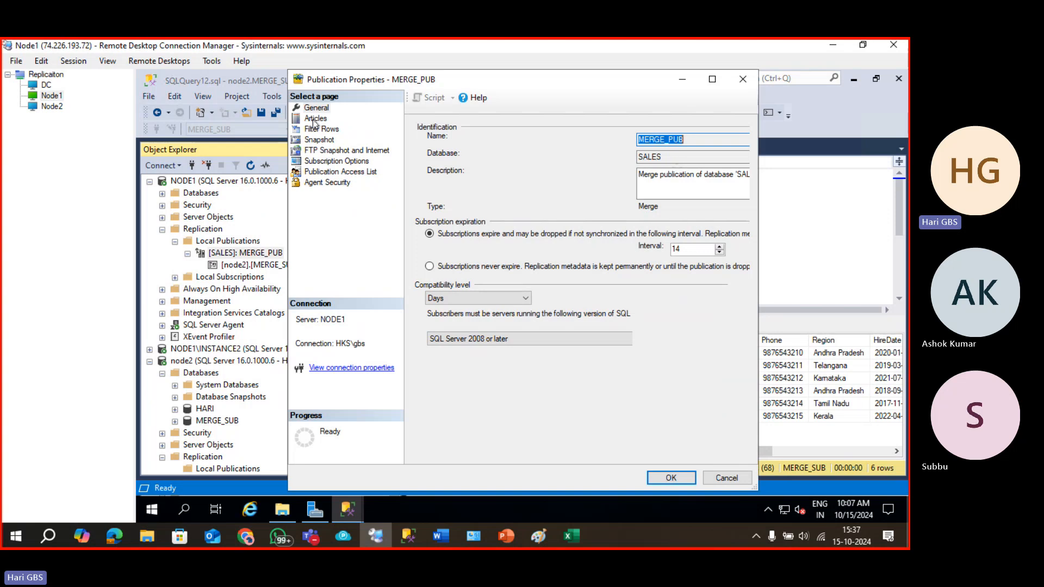
left_click(316, 119)
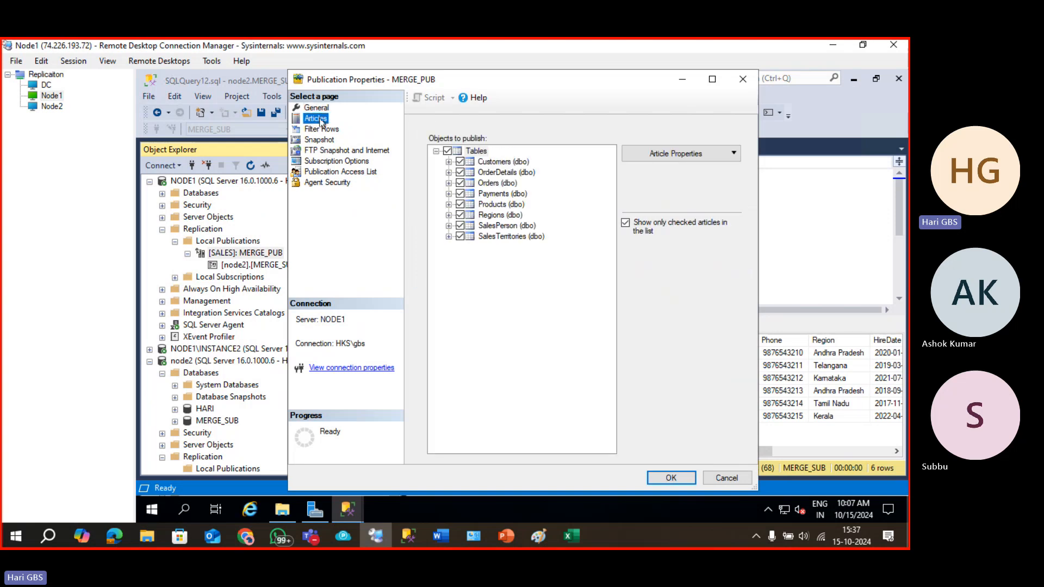
left_click(321, 129)
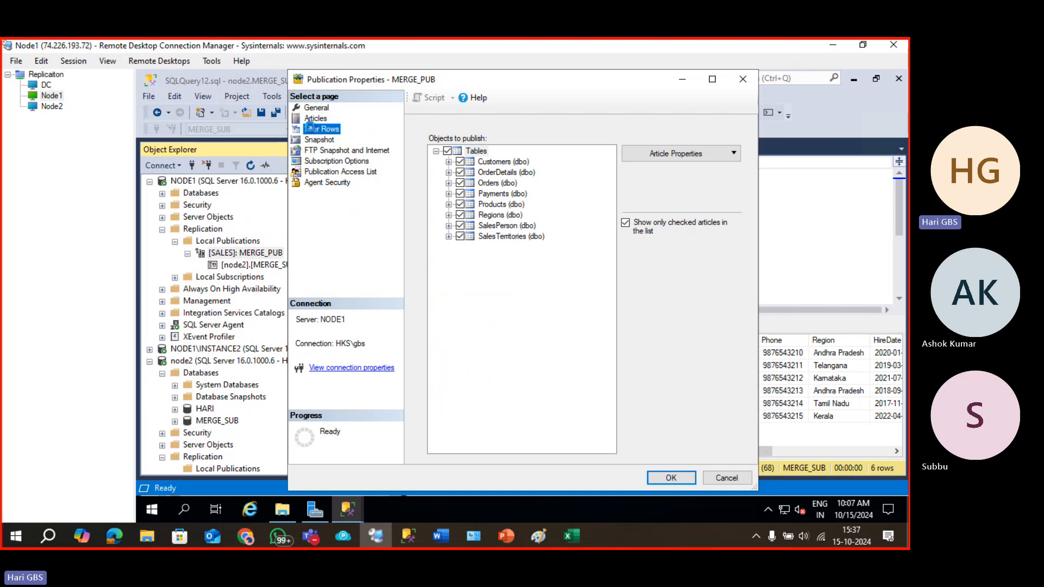
left_click(320, 140)
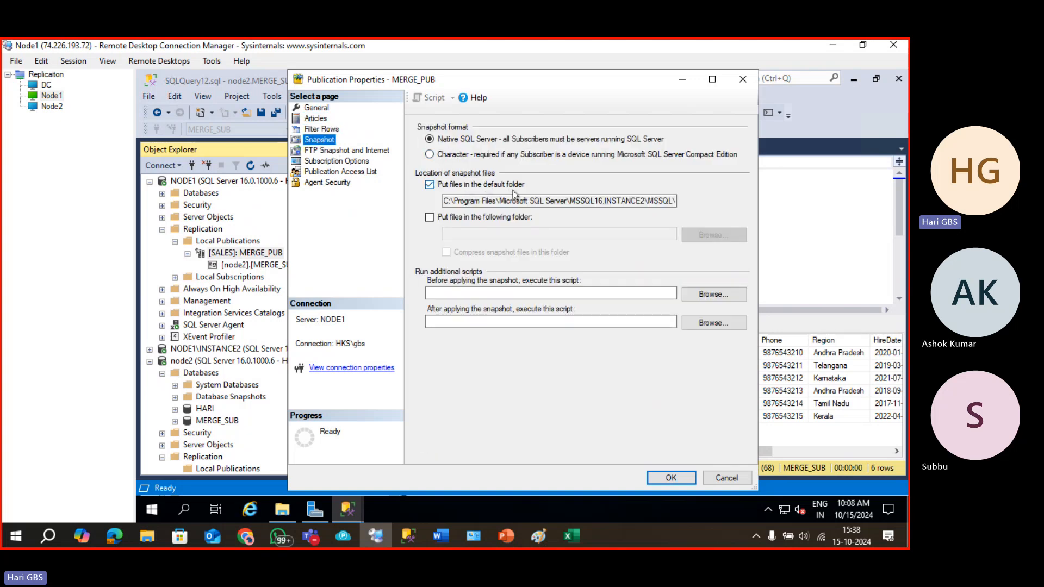
left_click_drag(759, 204, 907, 204)
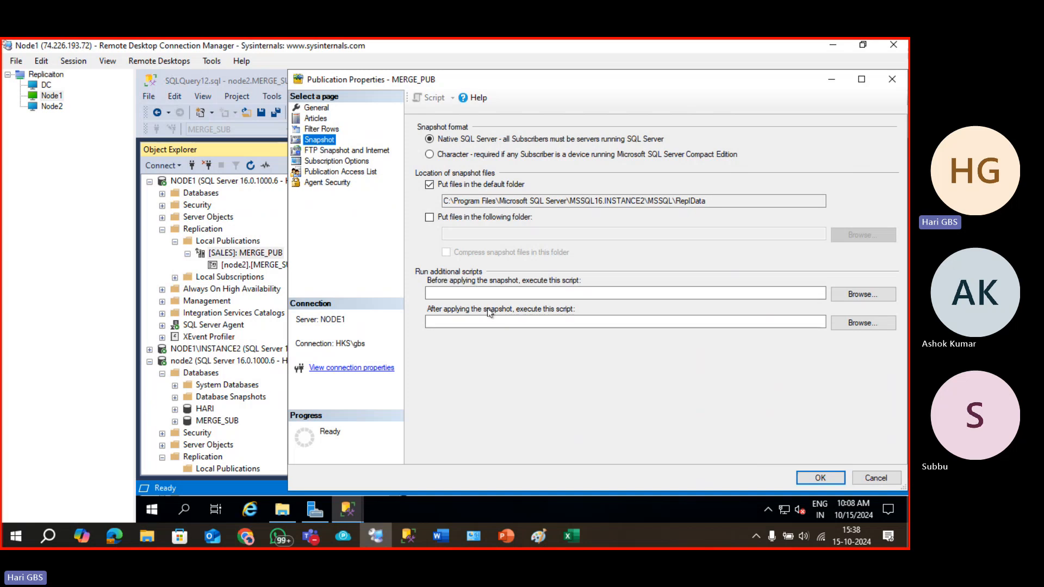
Check the FTP Snapshot, Subscription Options, Access List, Agent Security and General pages, then close Publication Properties.
left_click(330, 152)
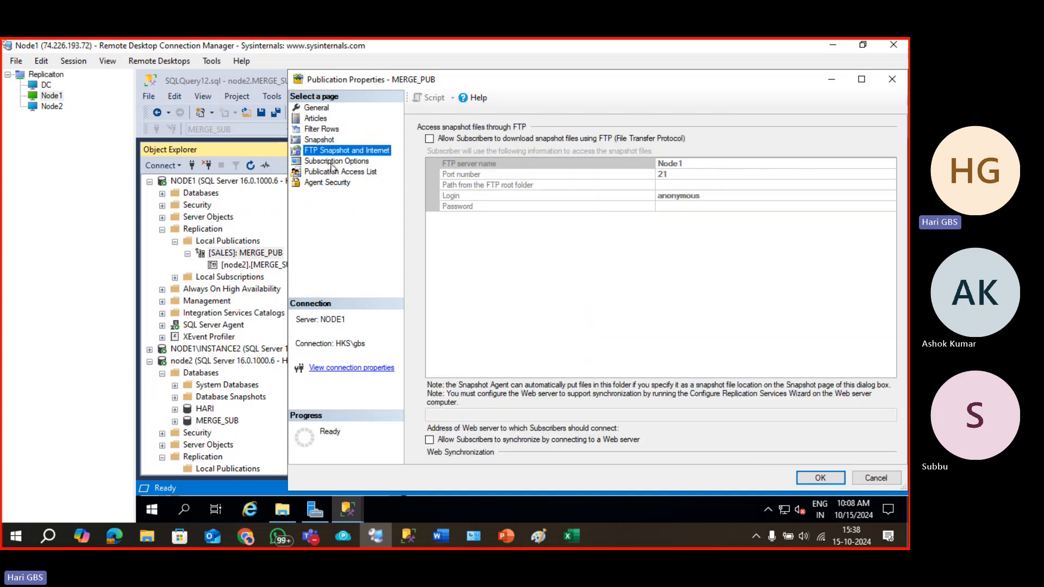
left_click(333, 161)
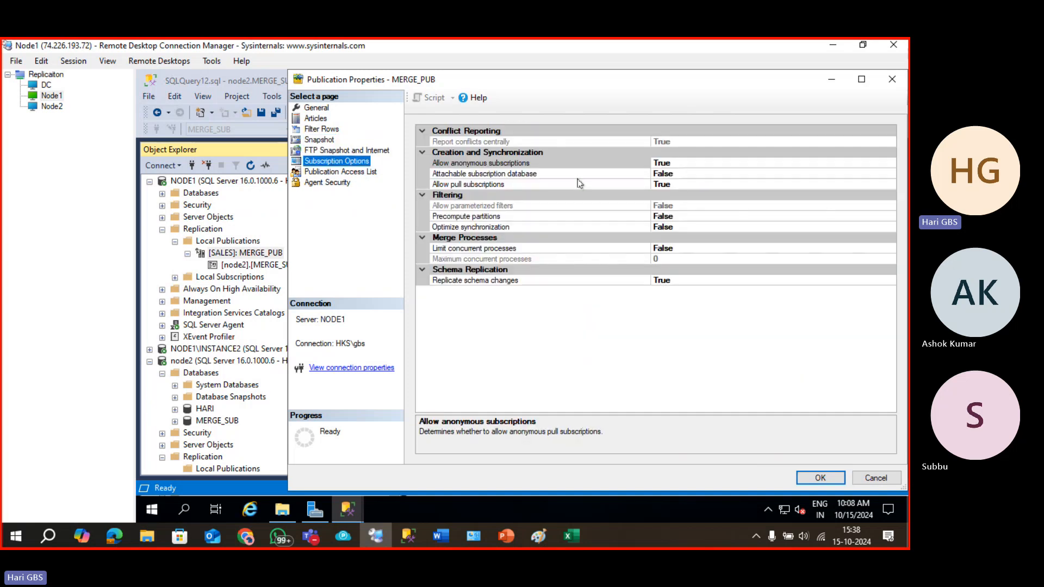
left_click(352, 173)
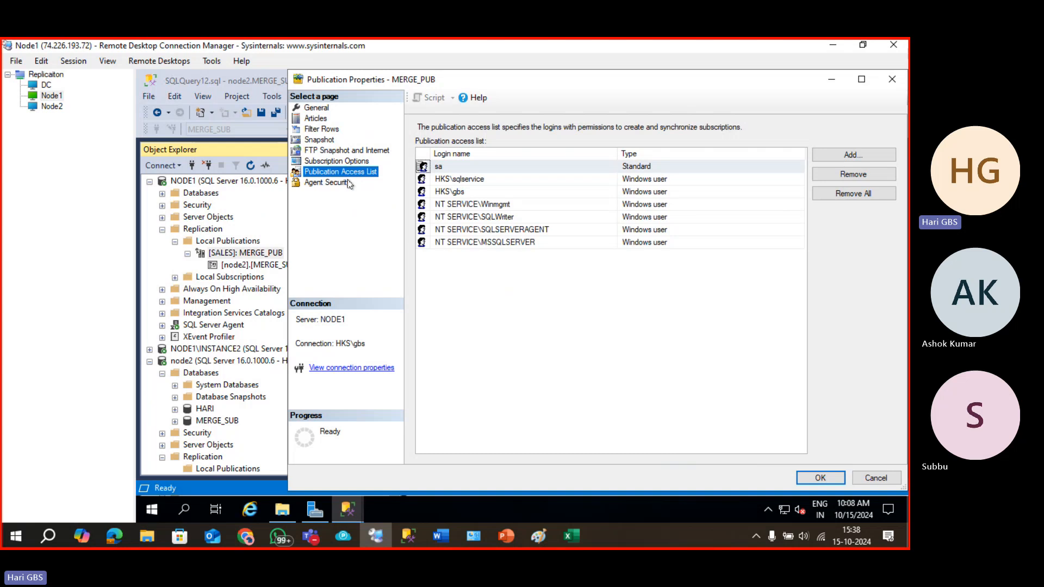
left_click(350, 184)
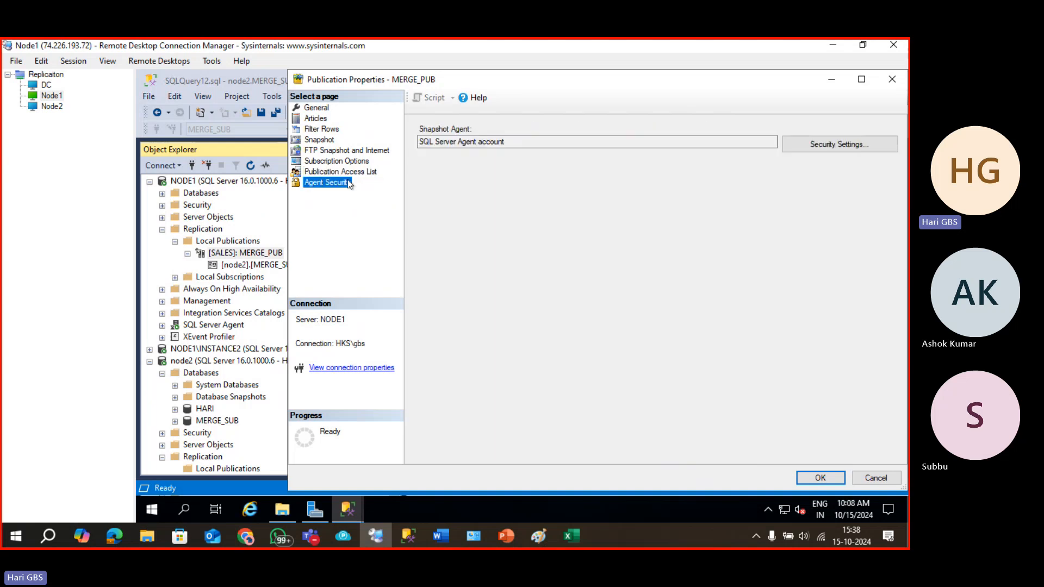
left_click(348, 175)
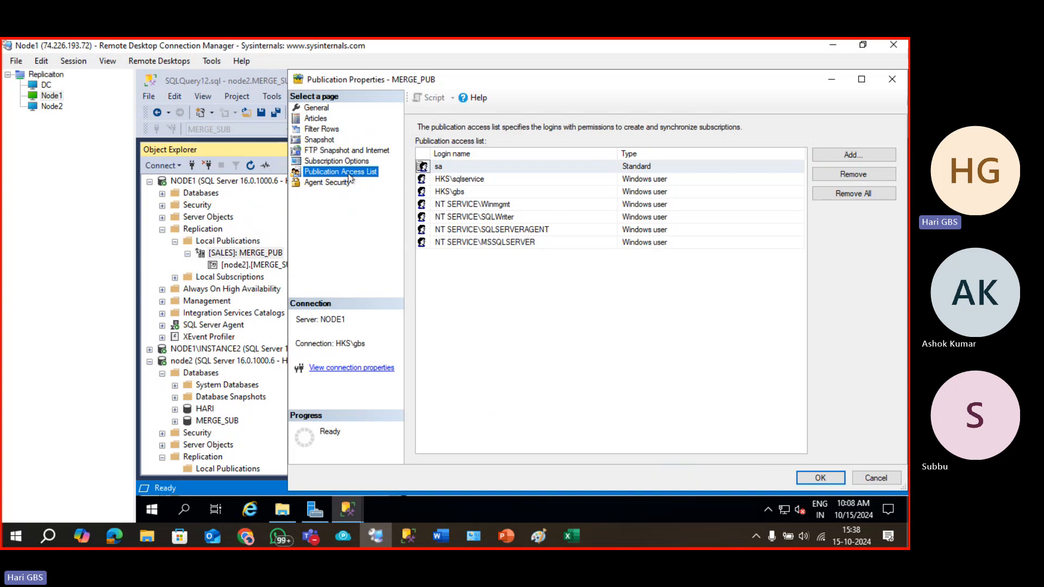
left_click(314, 109)
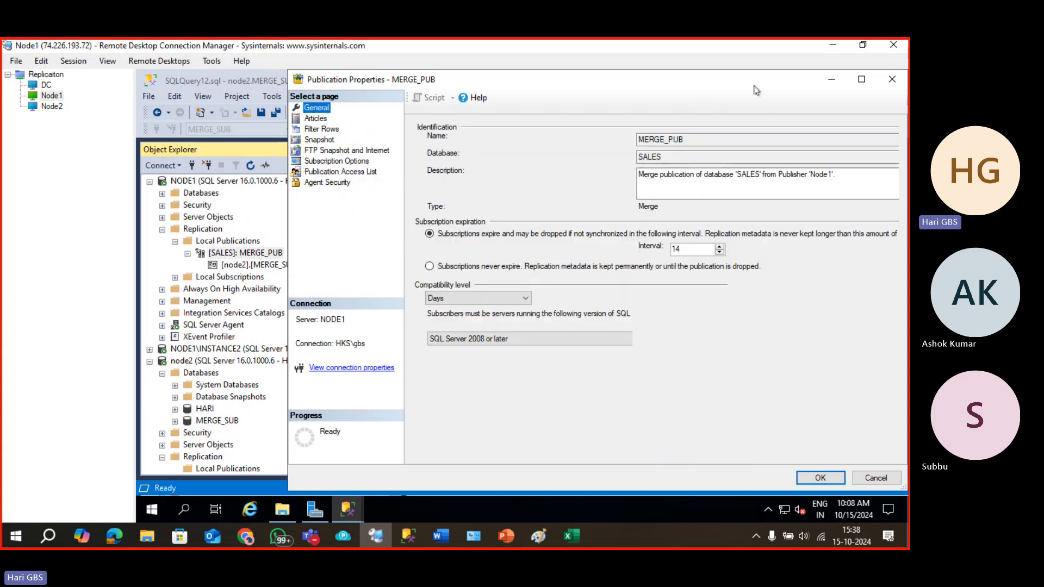
left_click_drag(825, 84, 696, 92)
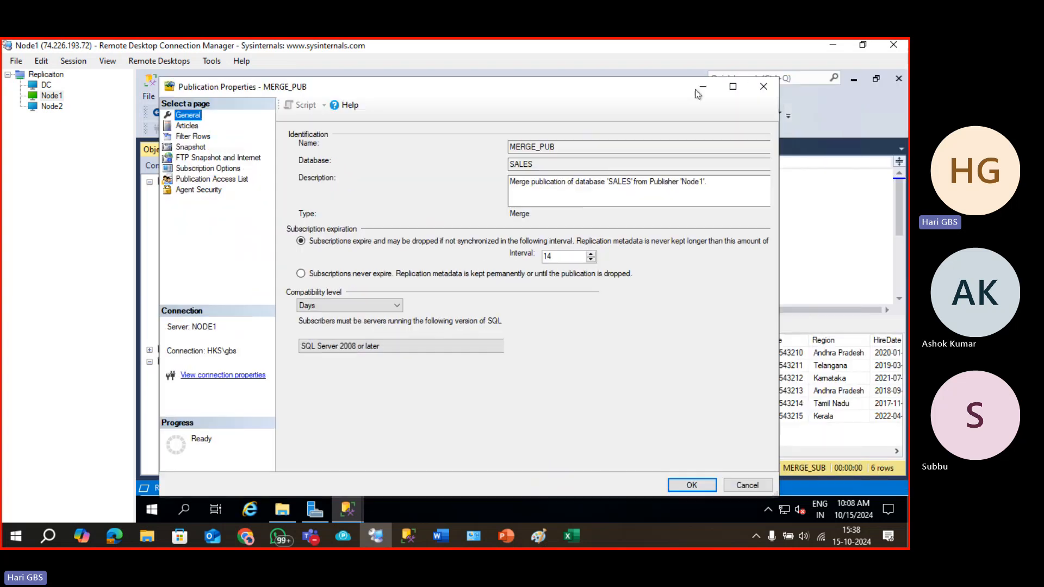
left_click(764, 87)
scroll(227, 411, "down", 4)
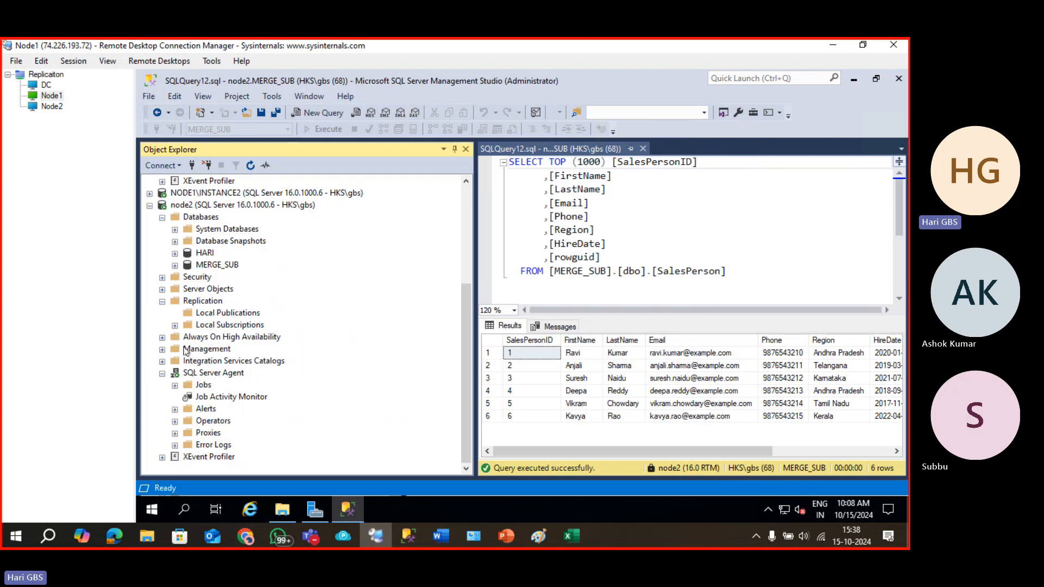
Try to view node2's MERGE_SUB synchronization status; connecting to NODE1 fails with an untrusted-certificate error.
left_click(174, 325)
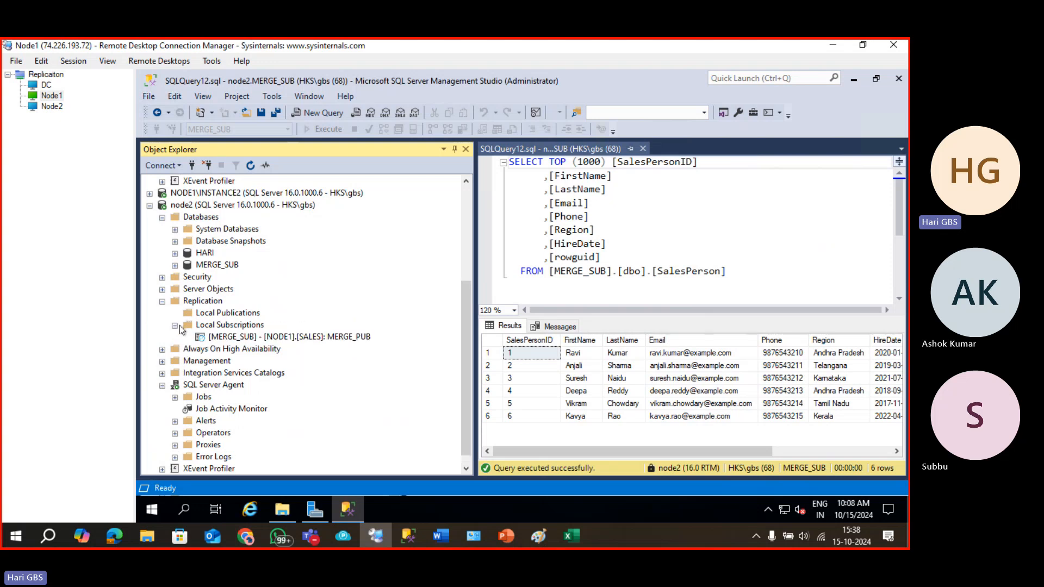
left_click(221, 339)
right_click(221, 339)
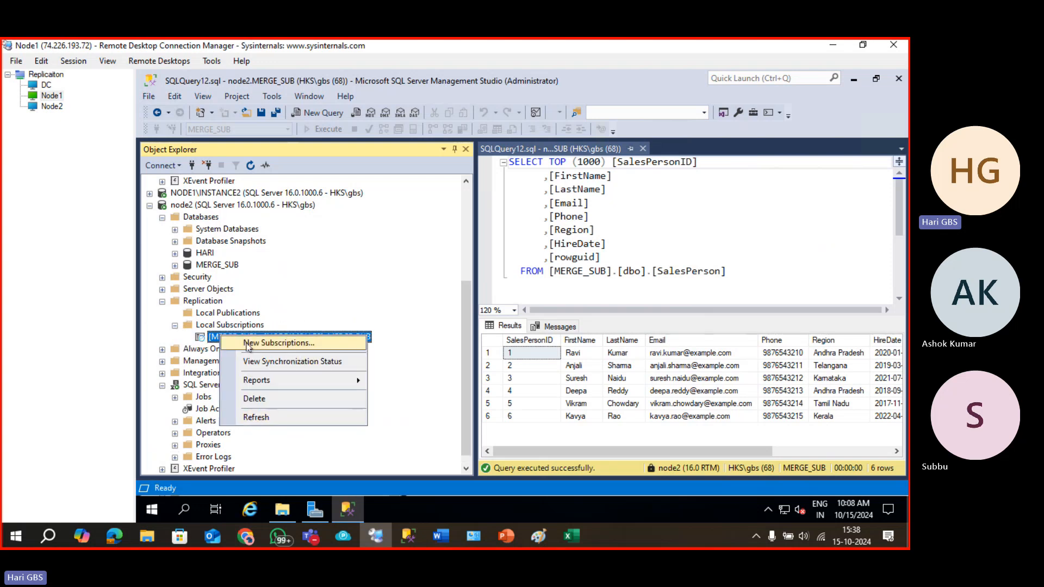
left_click(239, 363)
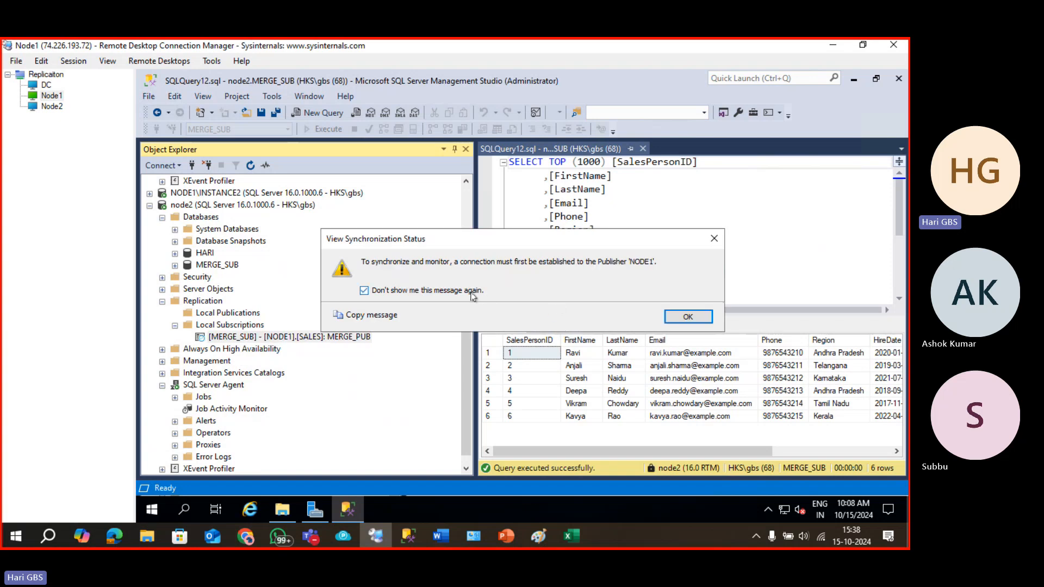
left_click(682, 316)
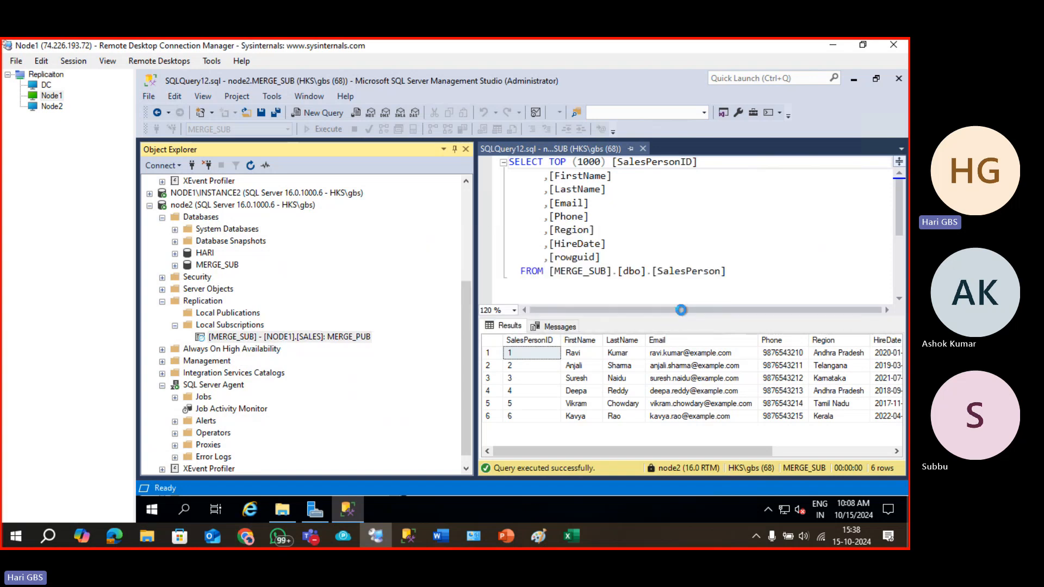
left_click(479, 433)
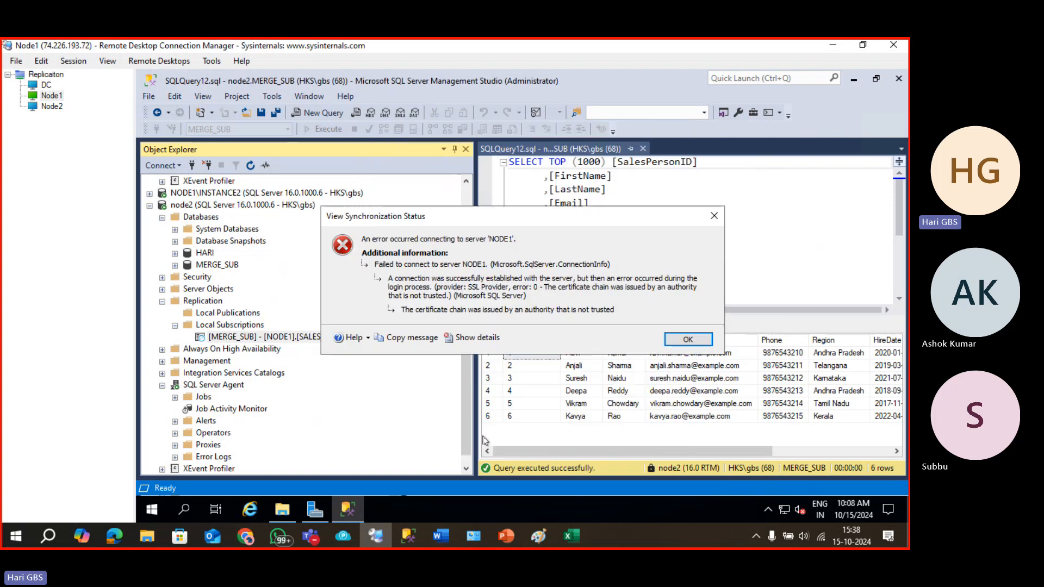
left_click(688, 338)
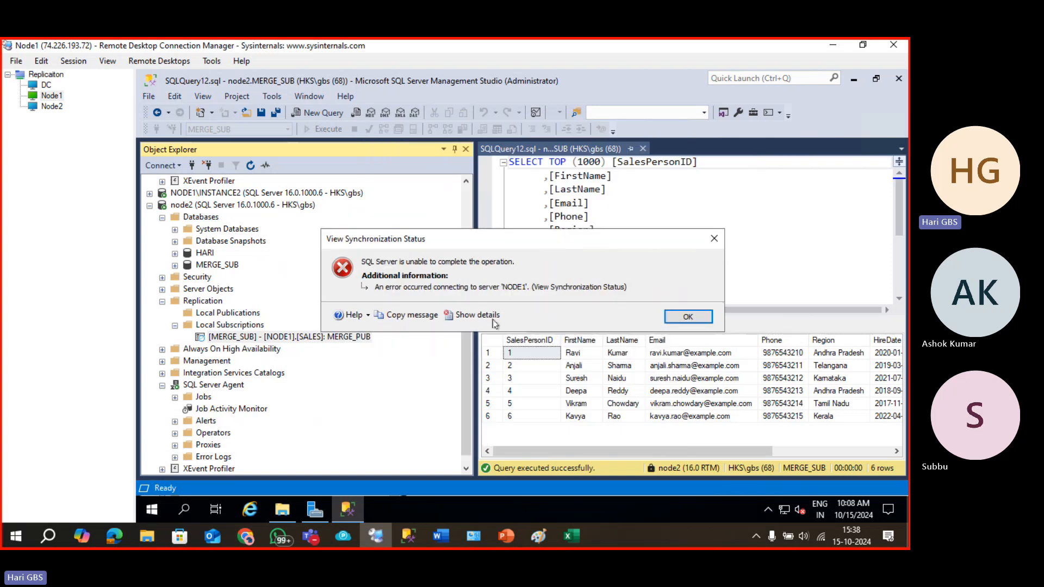
left_click(688, 316)
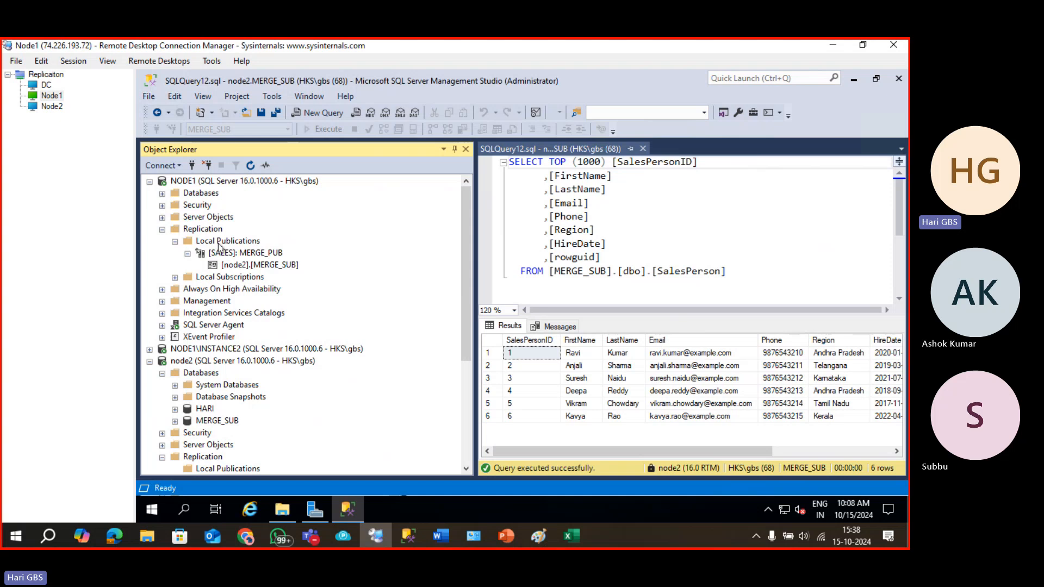
Launch Replication Monitor from NODE1's Replication node after closing the accidental Disable Publishing wizard.
right_click(209, 229)
left_click(242, 246)
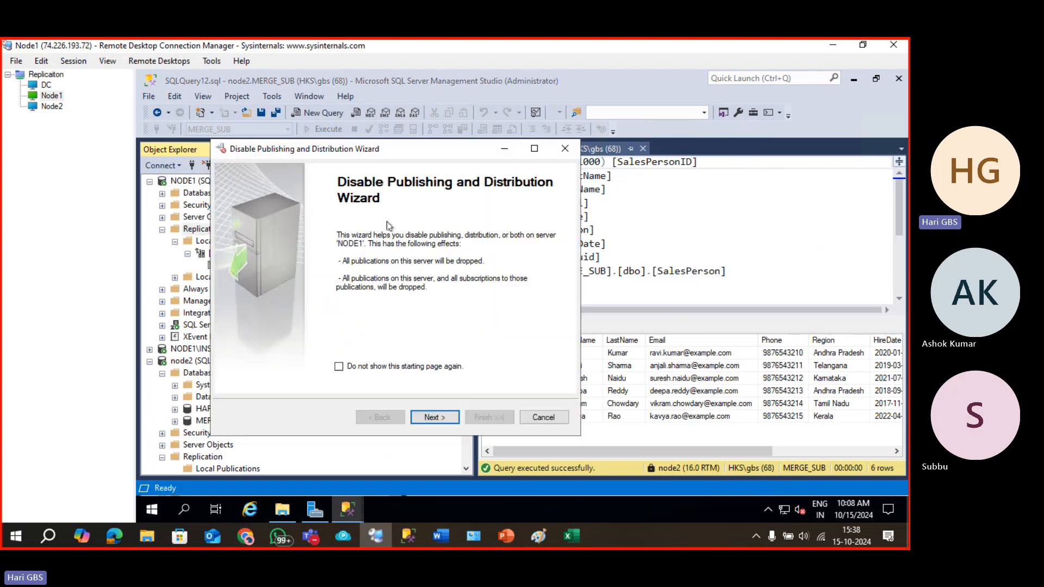
left_click(563, 148)
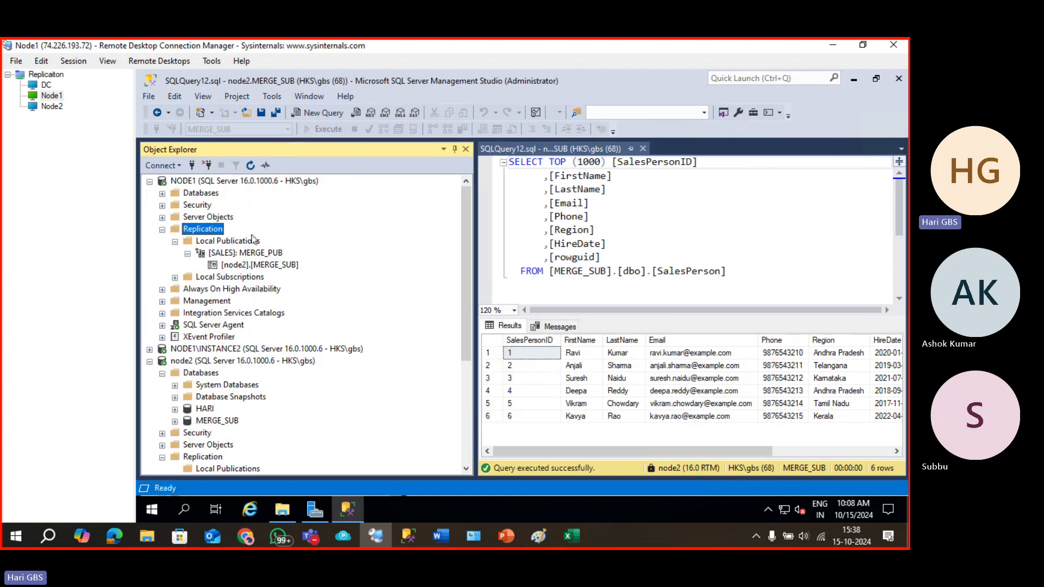
right_click(206, 231)
left_click(245, 274)
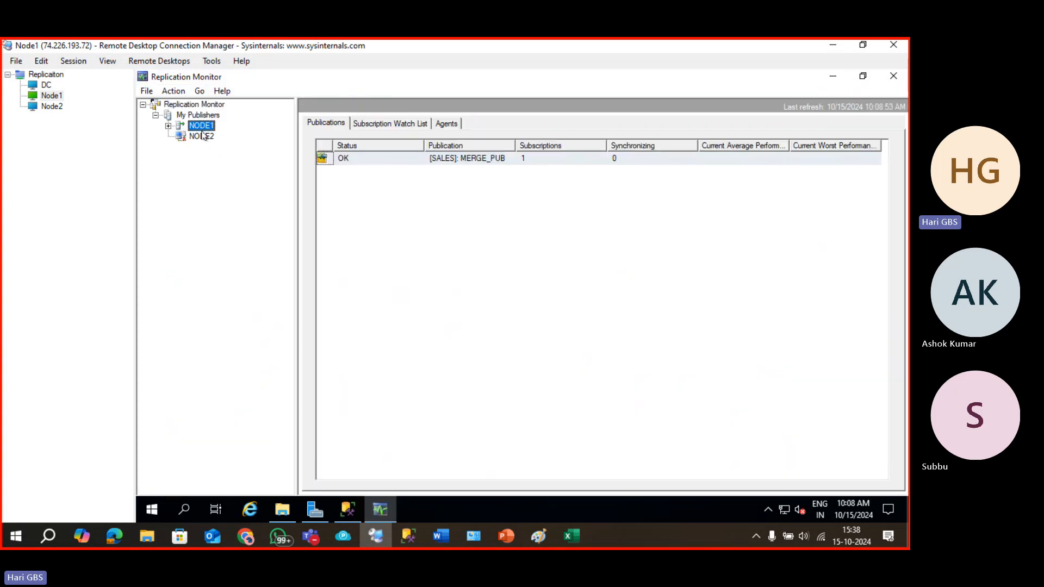
Browse NODE1's [SALES]: MERGE_PUB subscriptions, agents and warnings in Replication Monitor.
left_click(168, 126)
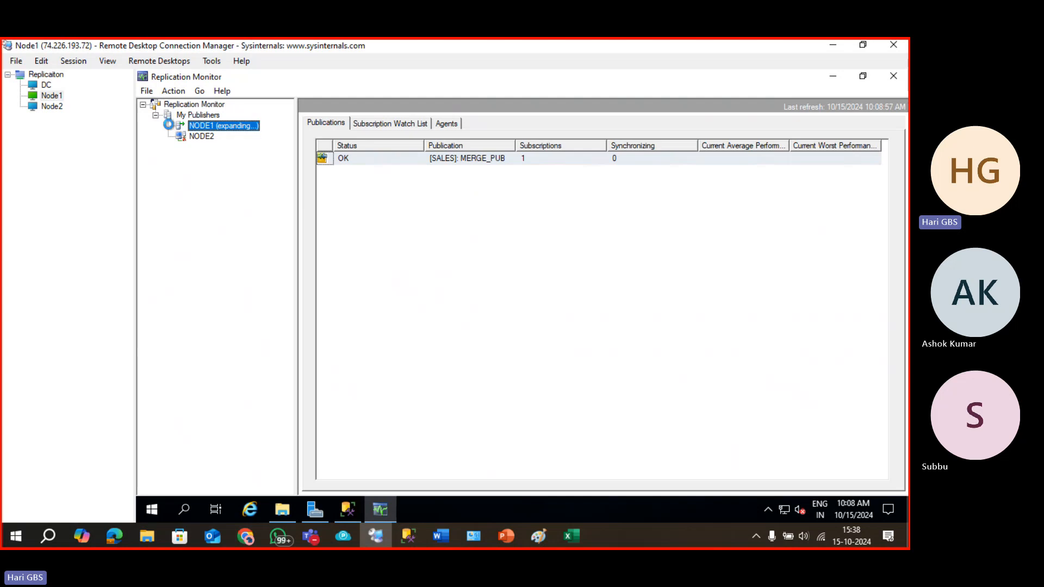
left_click(239, 139)
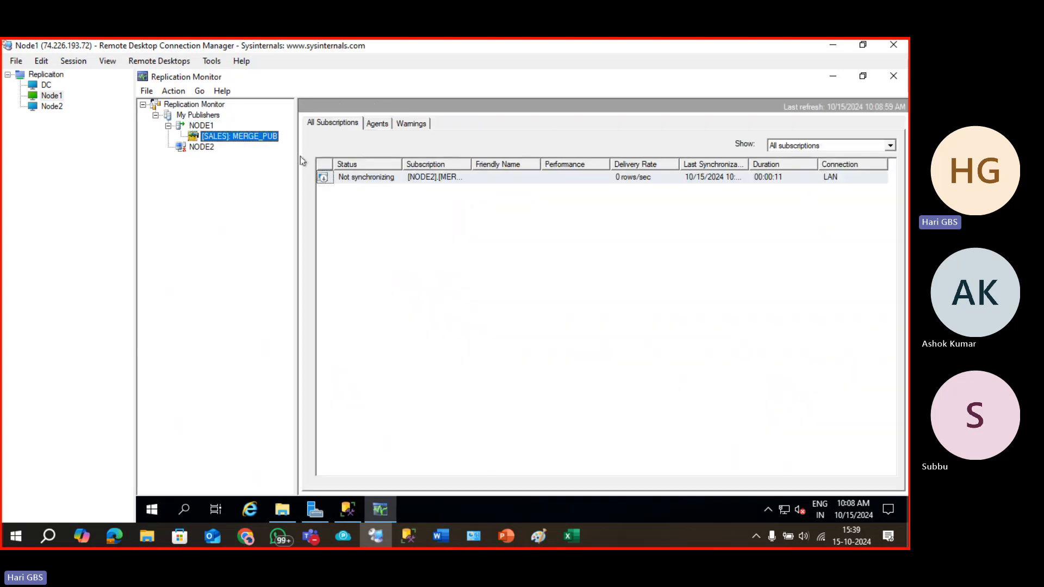
left_click(400, 182)
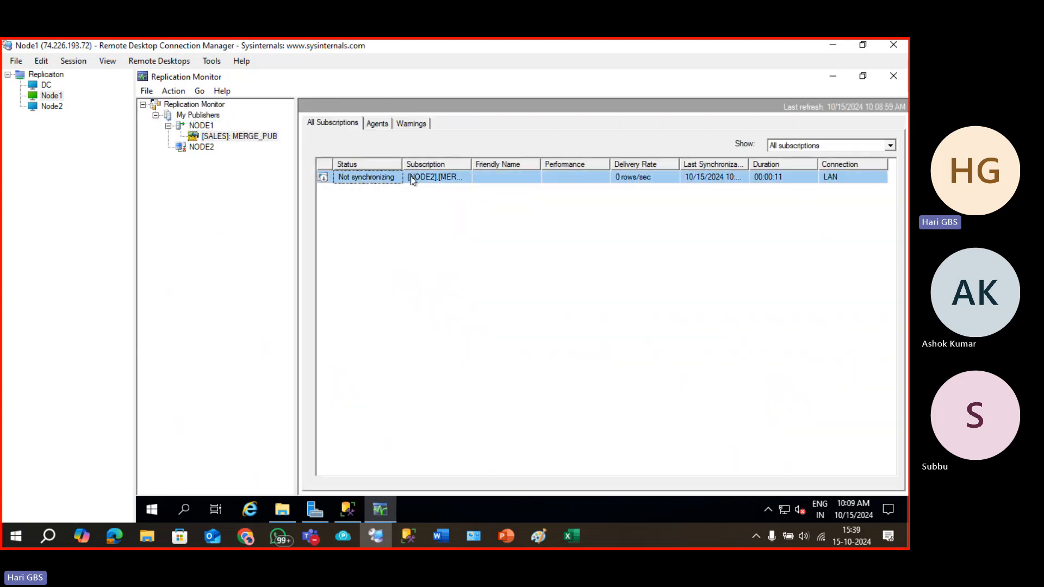
left_click(376, 126)
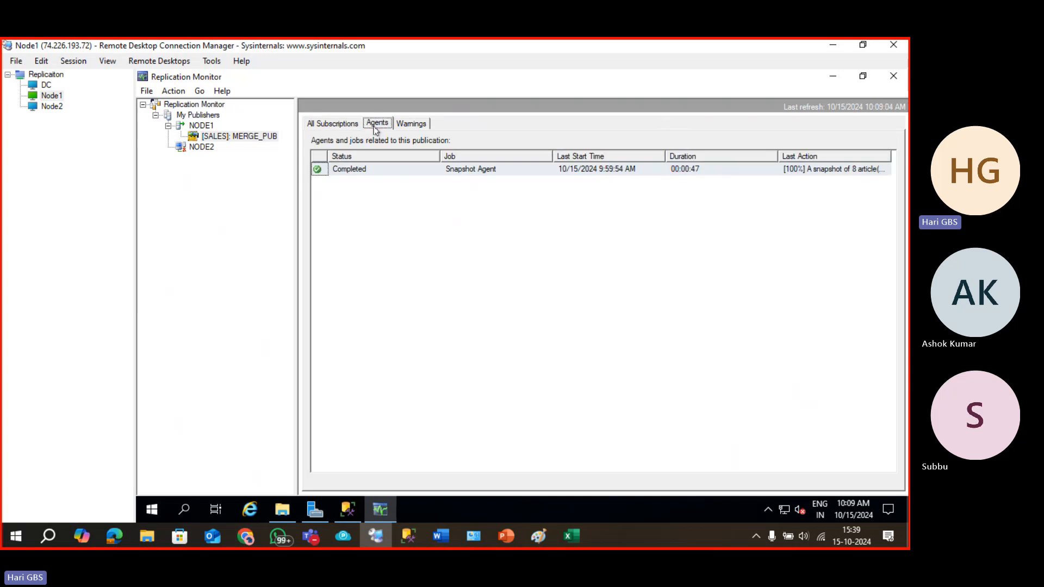
left_click(408, 125)
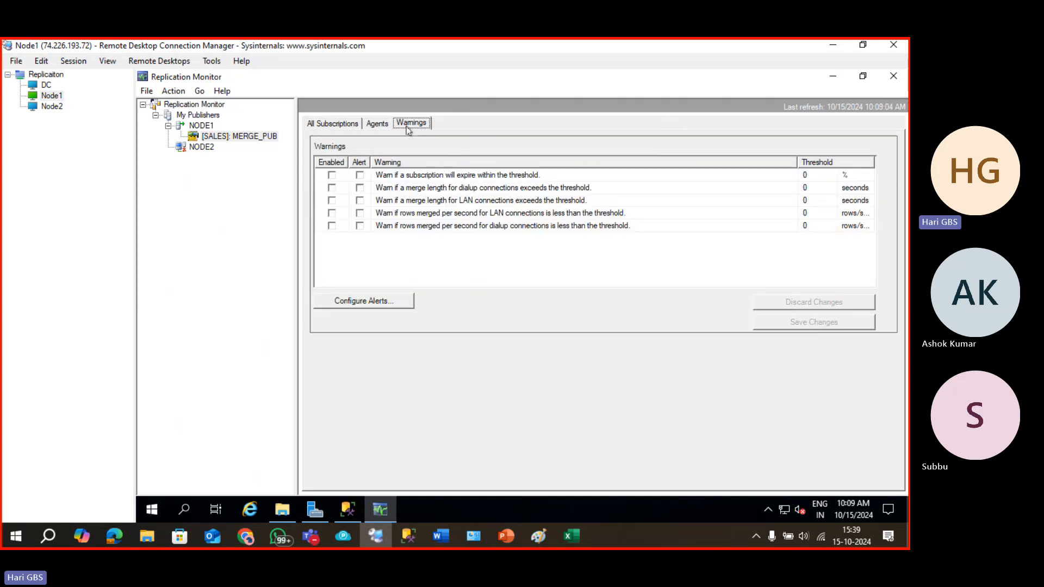
left_click(331, 123)
Inspect the subscription's initial session history: Initialization and the 230 bulk inserts step.
double_click(395, 178)
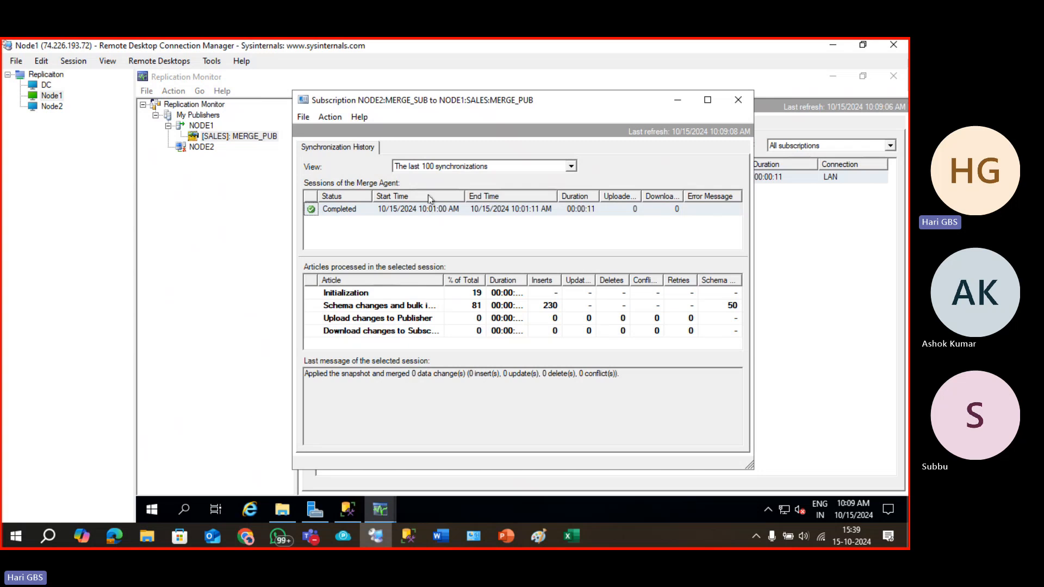
left_click(407, 297)
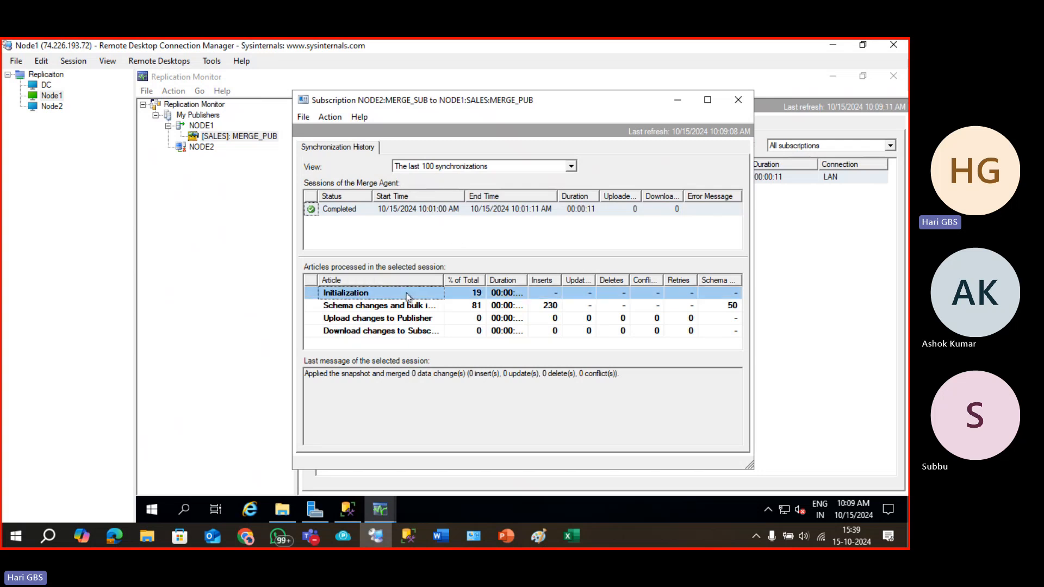
left_click(433, 306)
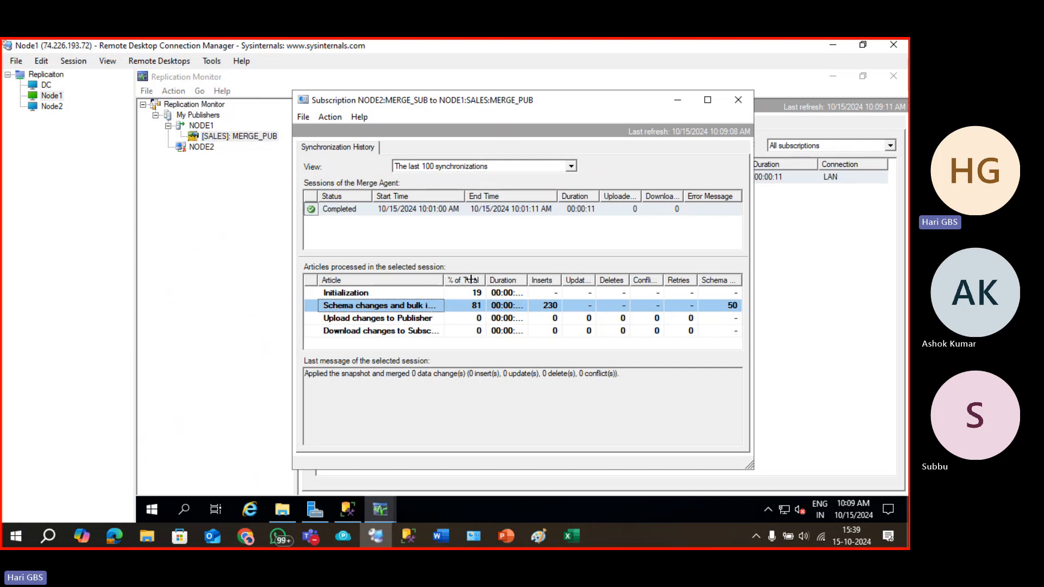
left_click_drag(471, 279, 485, 279)
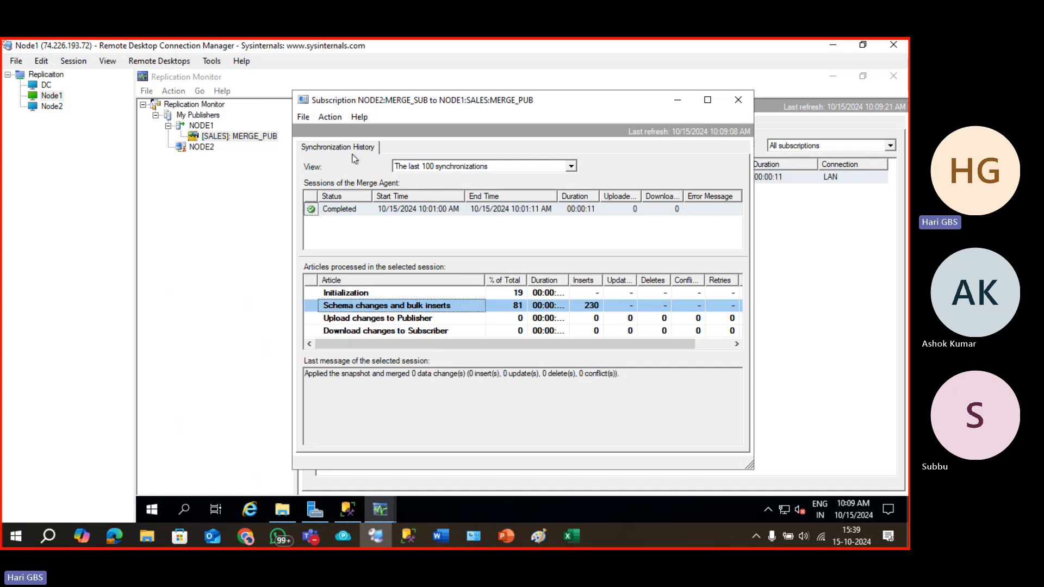
Start synchronizing the subscription from the Action menu, then close the history window.
left_click(303, 118)
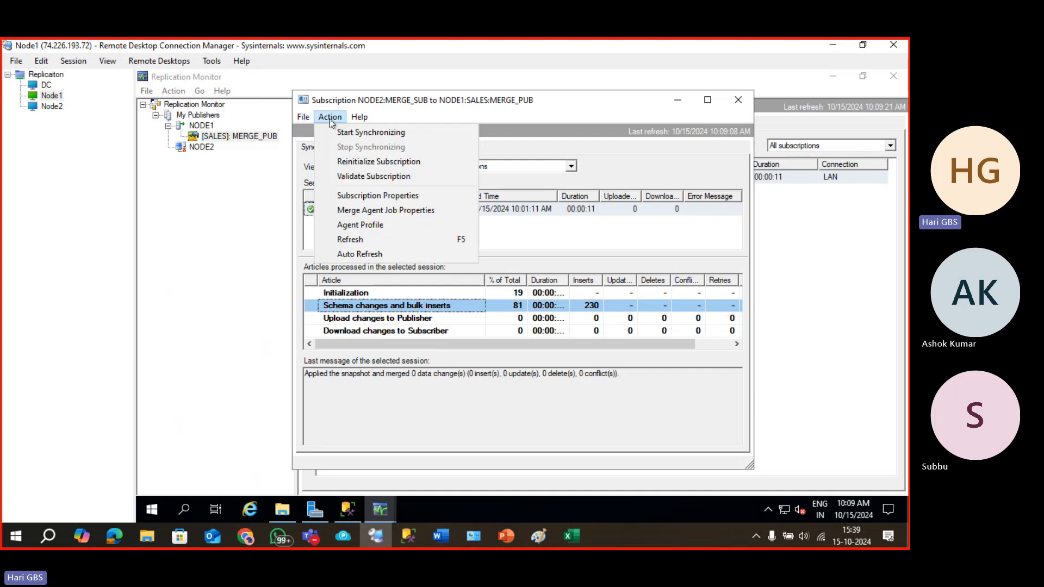
left_click(330, 119)
left_click(330, 118)
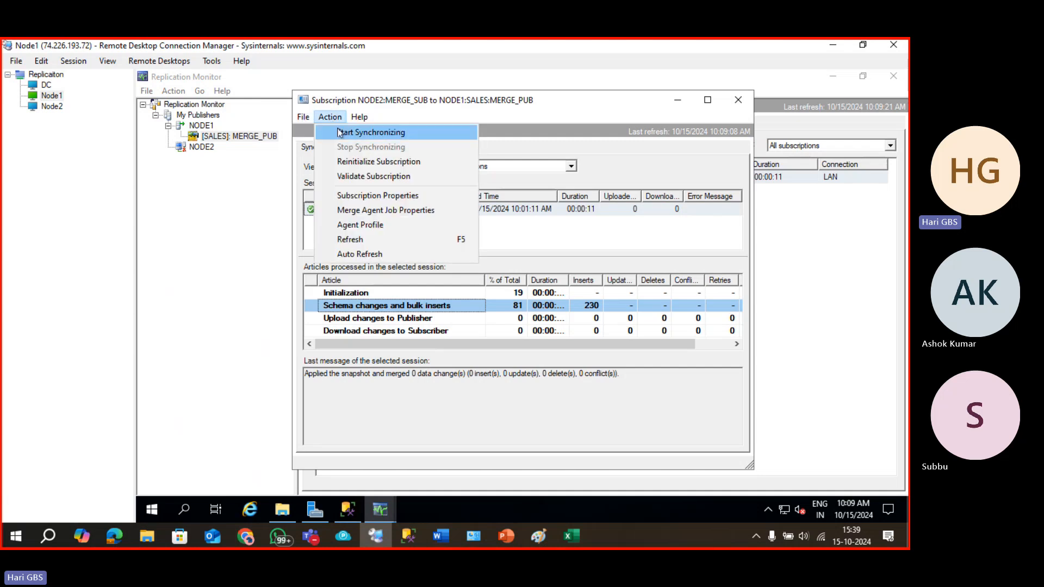
left_click(340, 132)
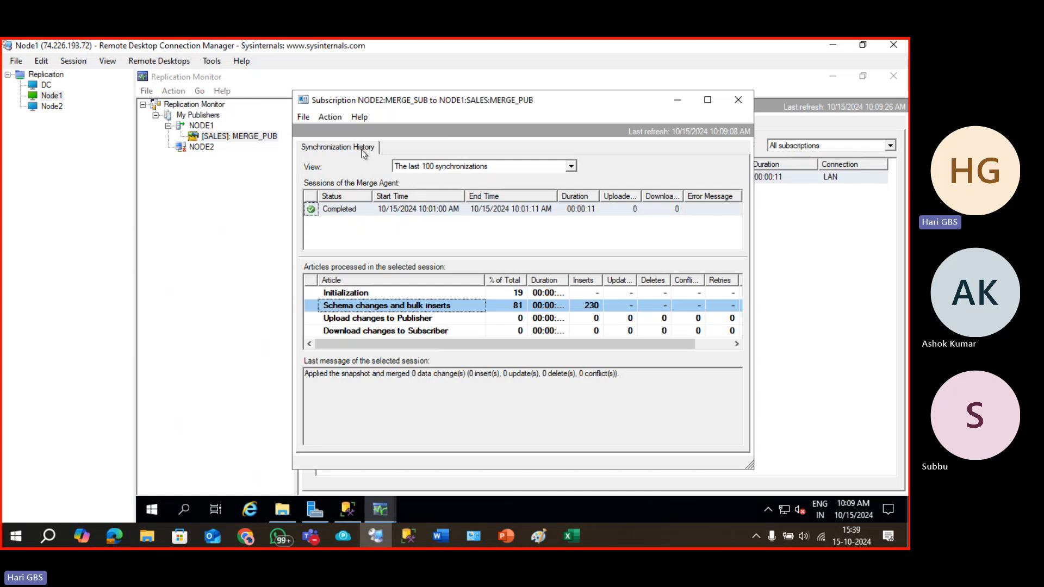
left_click(330, 117)
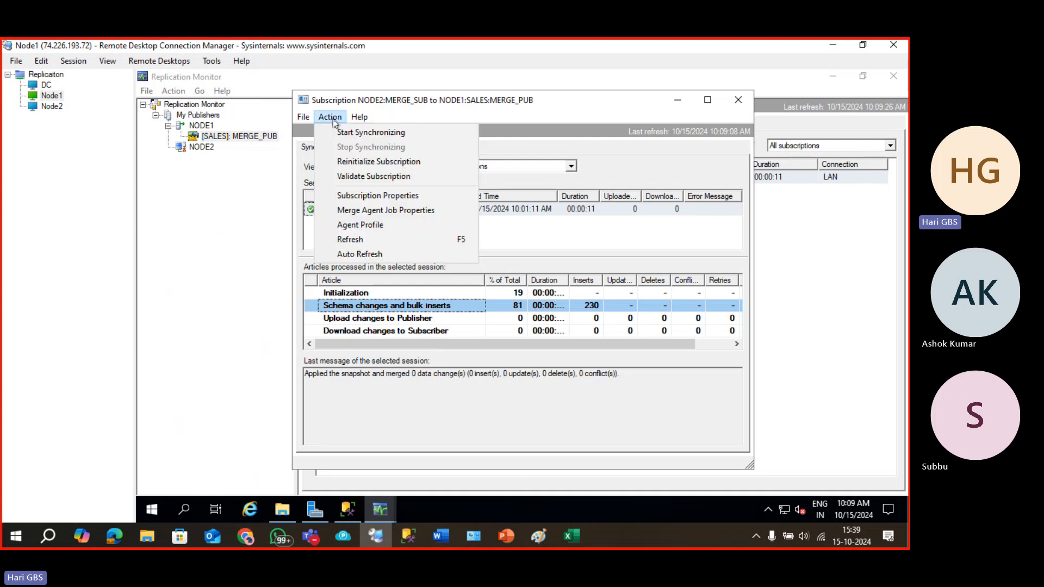
mouse_move(362, 120)
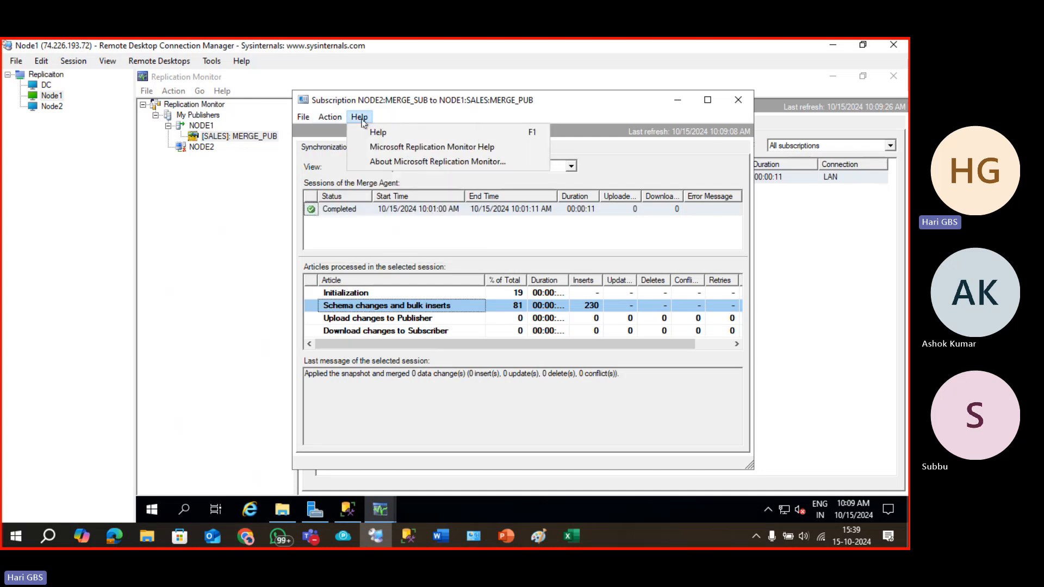
left_click(309, 114)
Start synchronizing the NODE2 merge subscription from the All Subscriptions list.
left_click(737, 101)
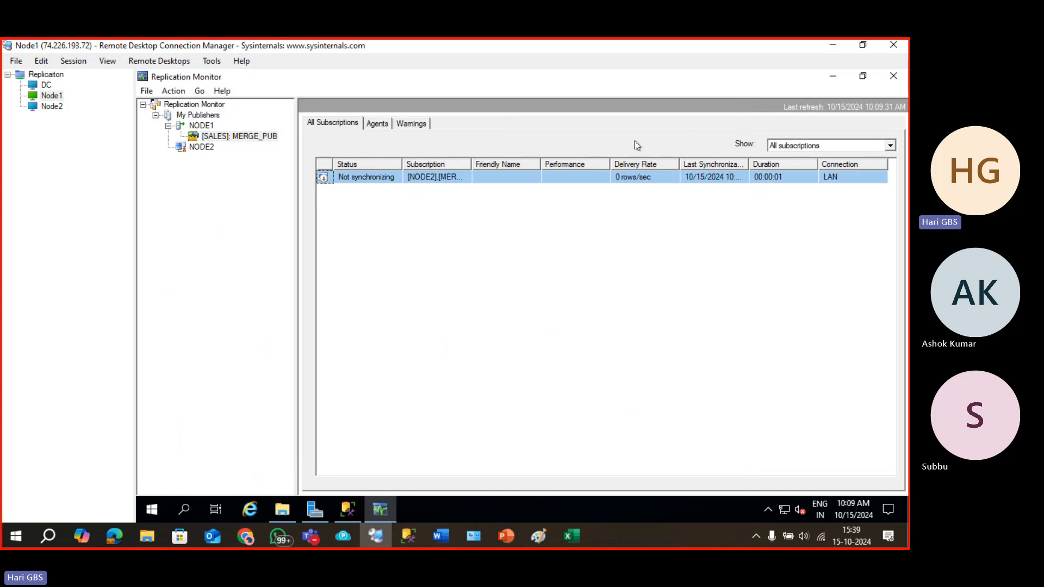
right_click(383, 181)
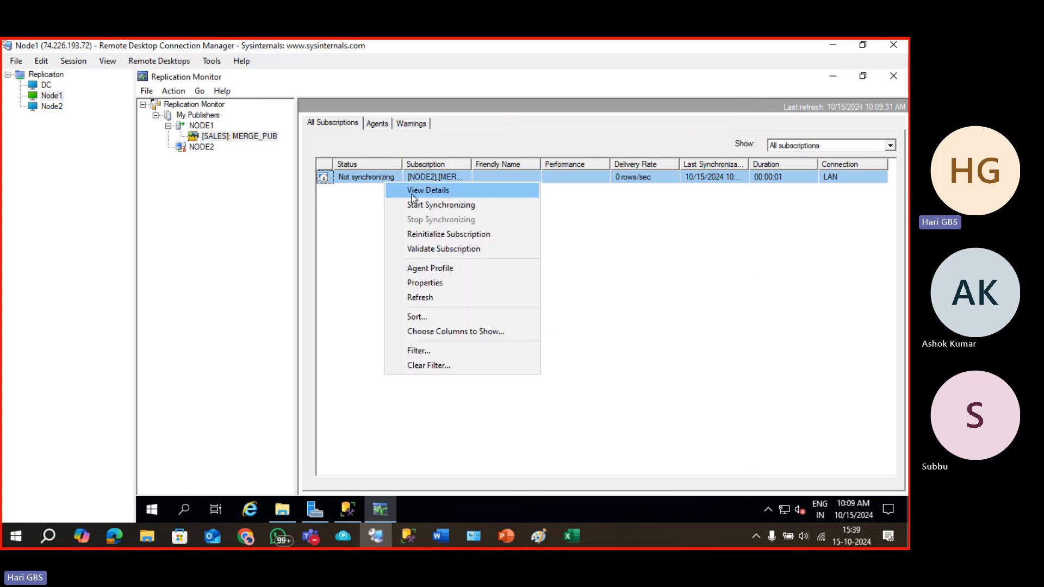
left_click(427, 204)
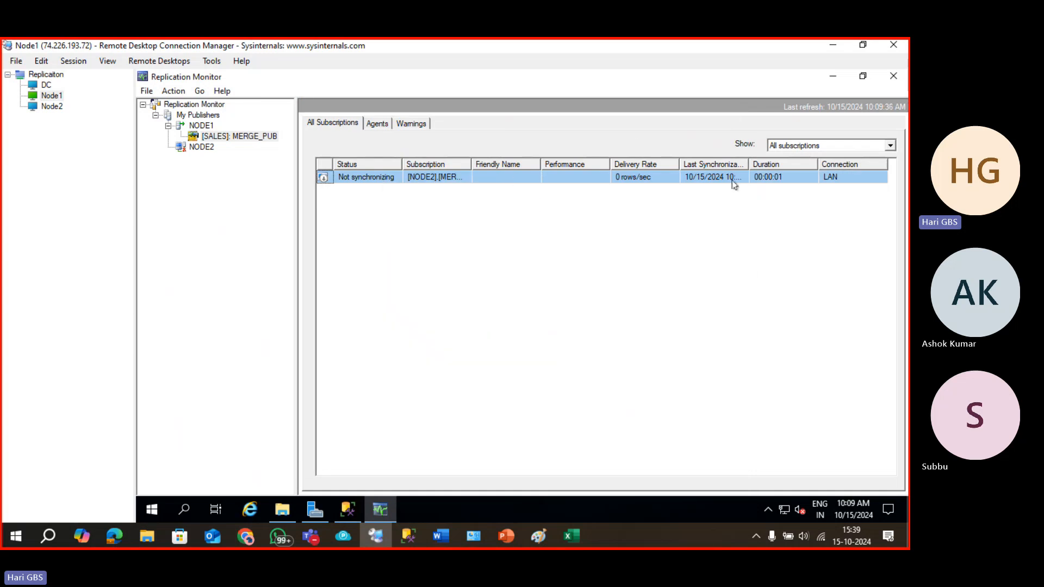
Refresh the MERGE_PUB publication and reopen the node2 subscription's synchronization history.
right_click(728, 227)
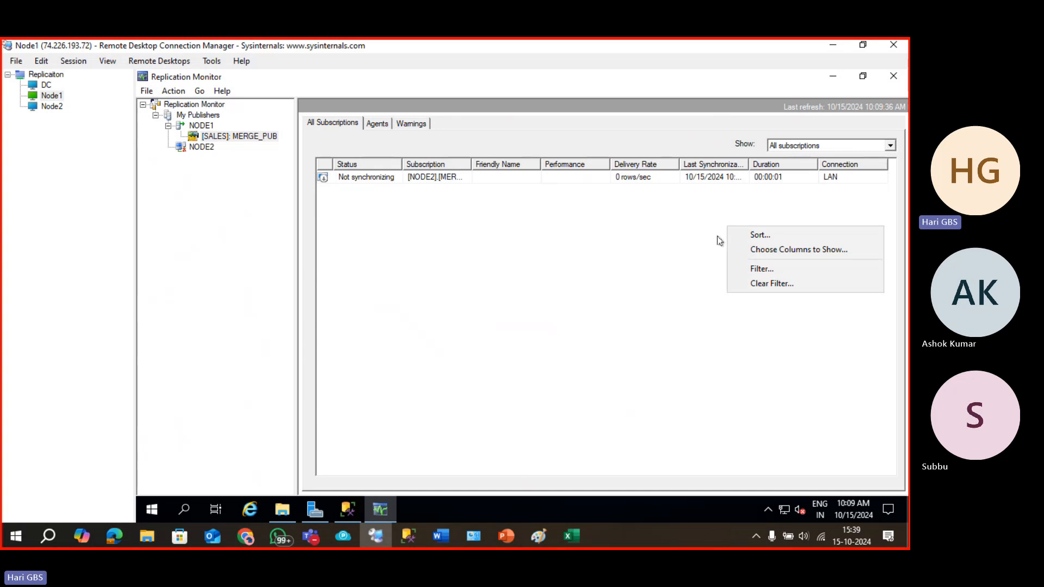
left_click(215, 137)
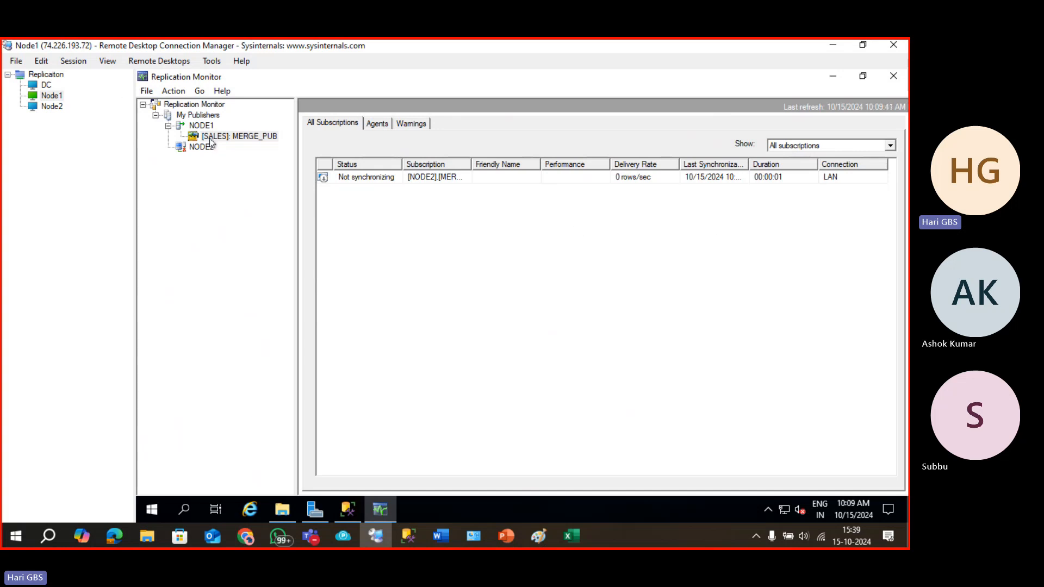
right_click(215, 137)
left_click(276, 198)
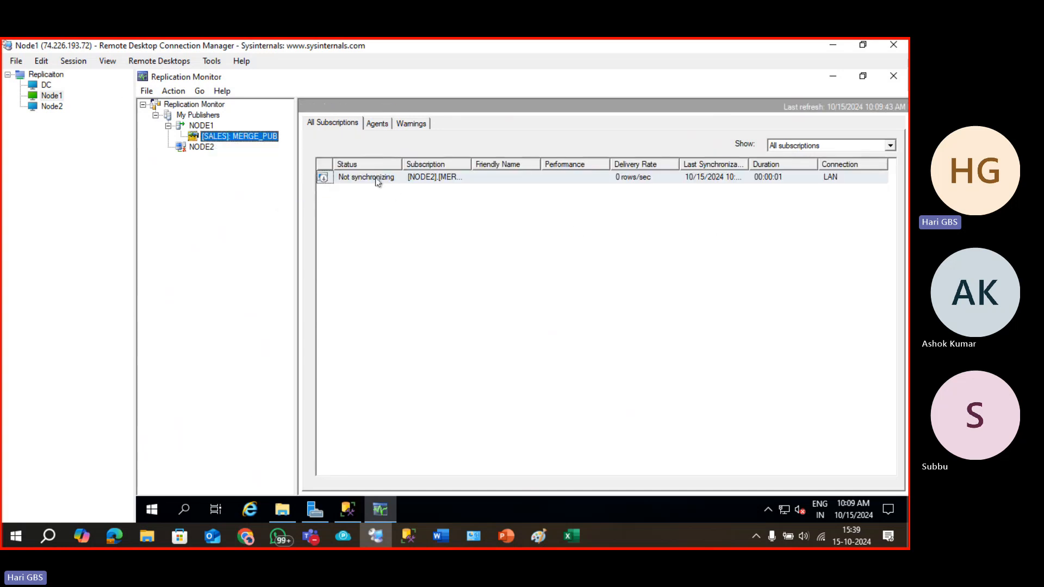
double_click(377, 182)
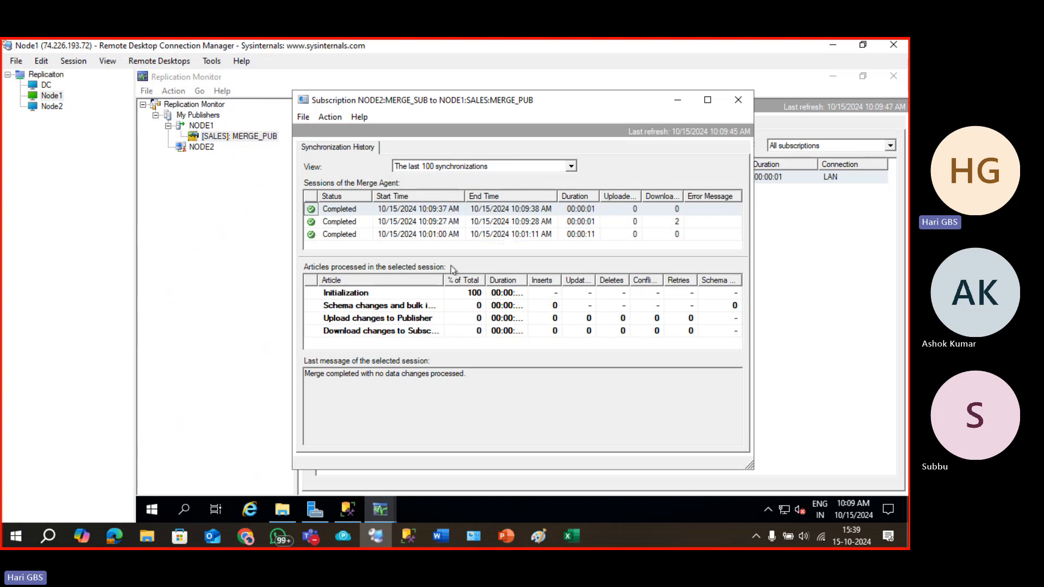
Inspect the sessions' bulk-insert details and select the last session's message text.
left_click(416, 308)
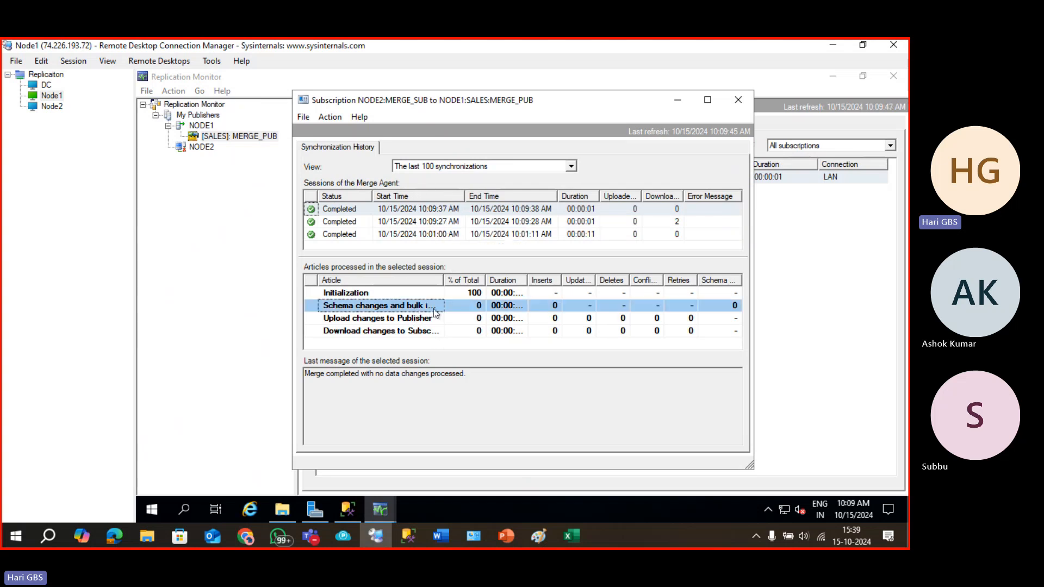
left_click(429, 375)
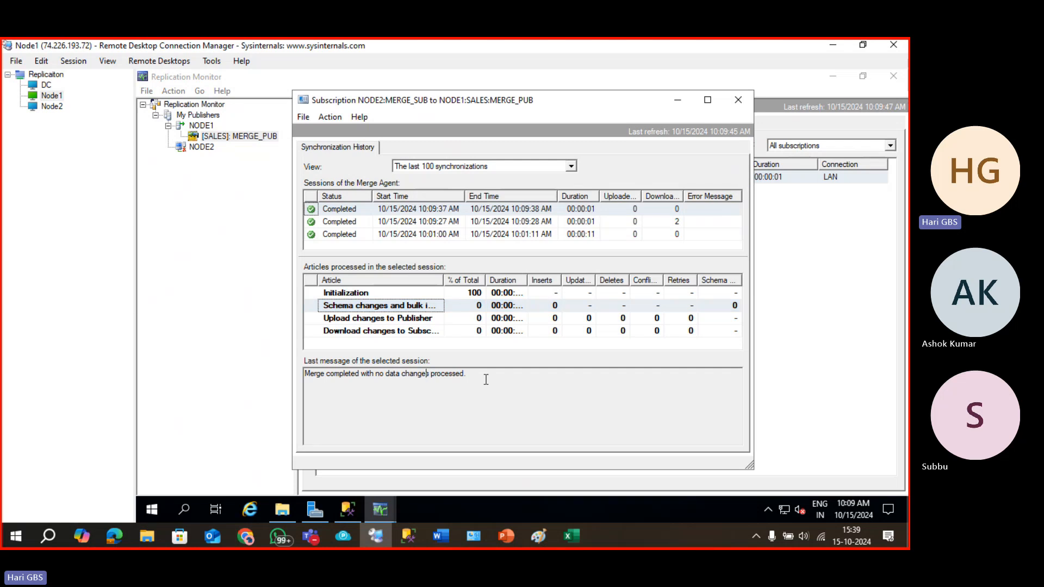
key("ctrl+a")
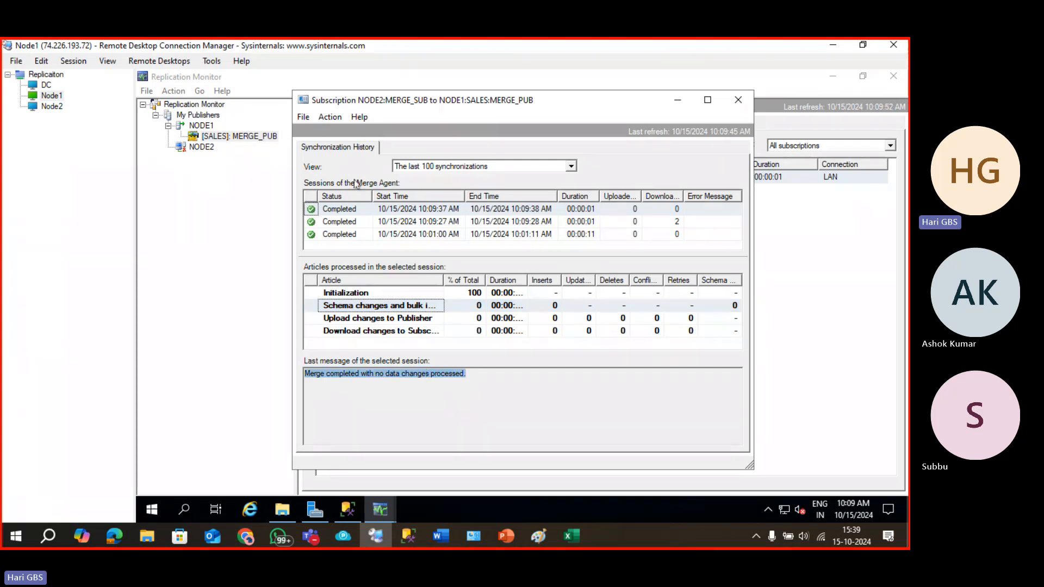
Turn on validation for the node2 subscription via Validate Subscription.
left_click(329, 118)
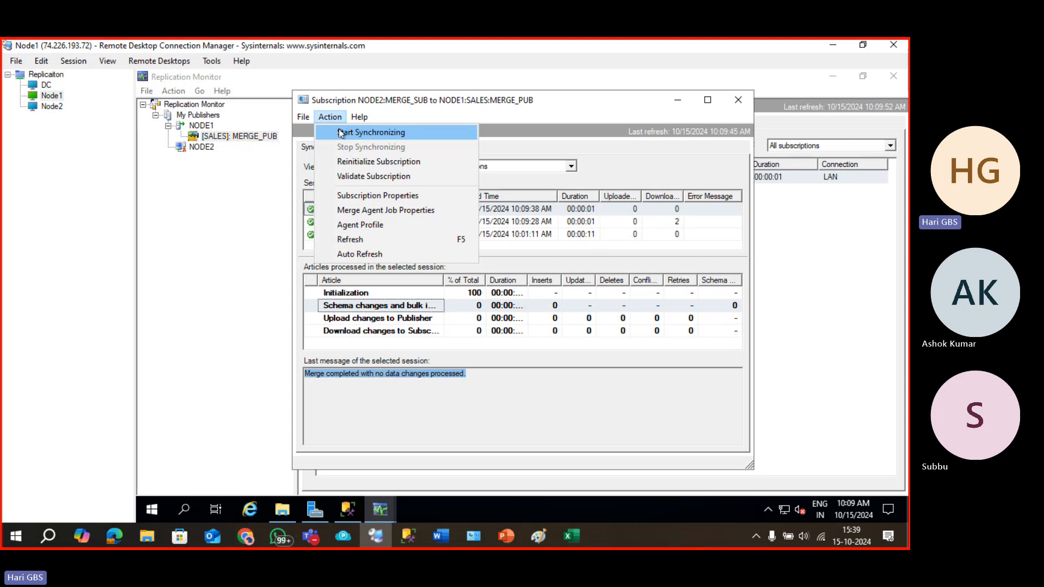
left_click(374, 177)
left_click(438, 289)
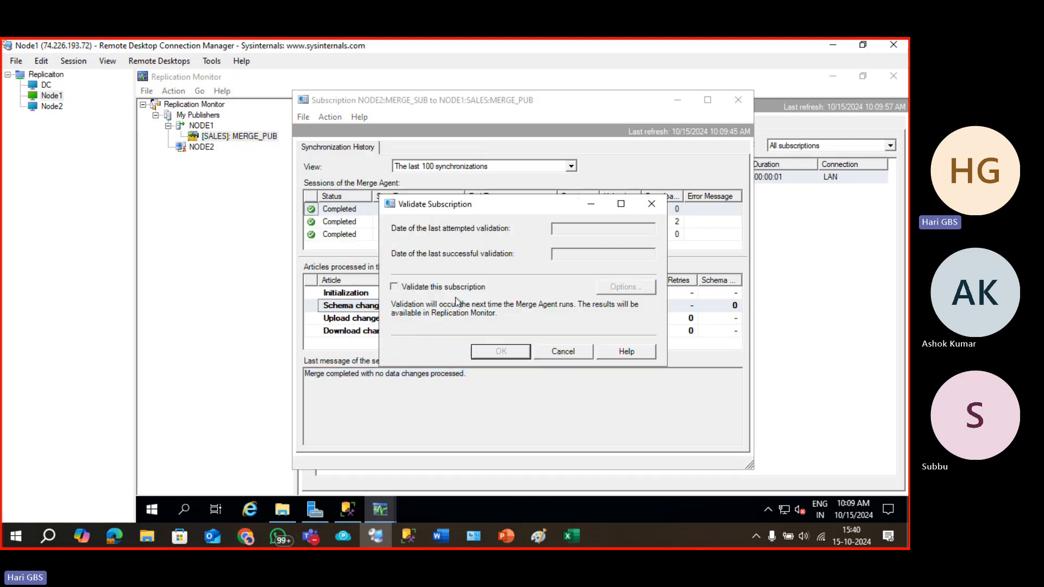
left_click(491, 351)
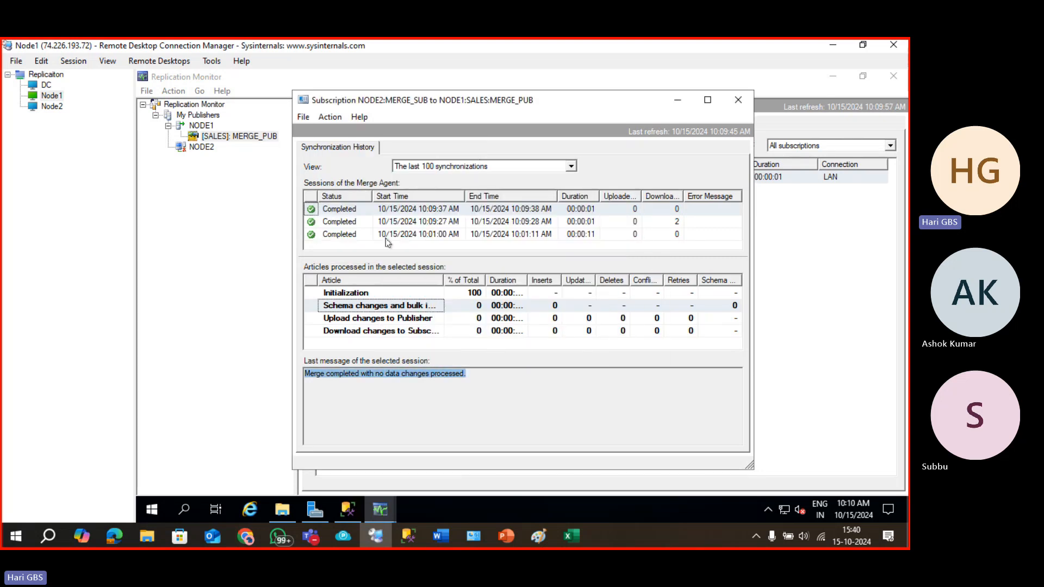
Refresh the synchronization history, then close the subscription history window.
left_click(330, 117)
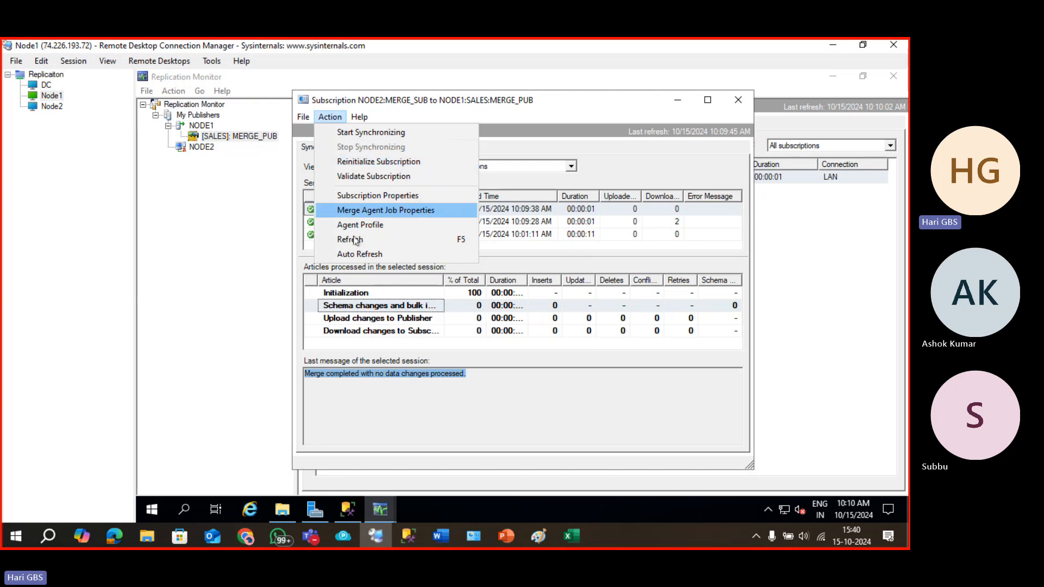
left_click(348, 239)
left_click(331, 117)
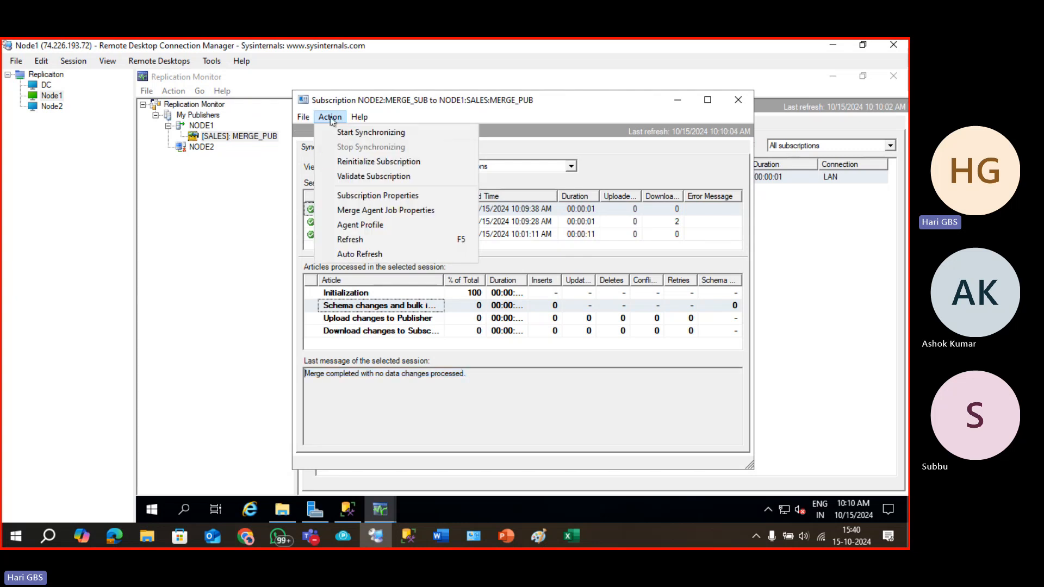
mouse_move(308, 119)
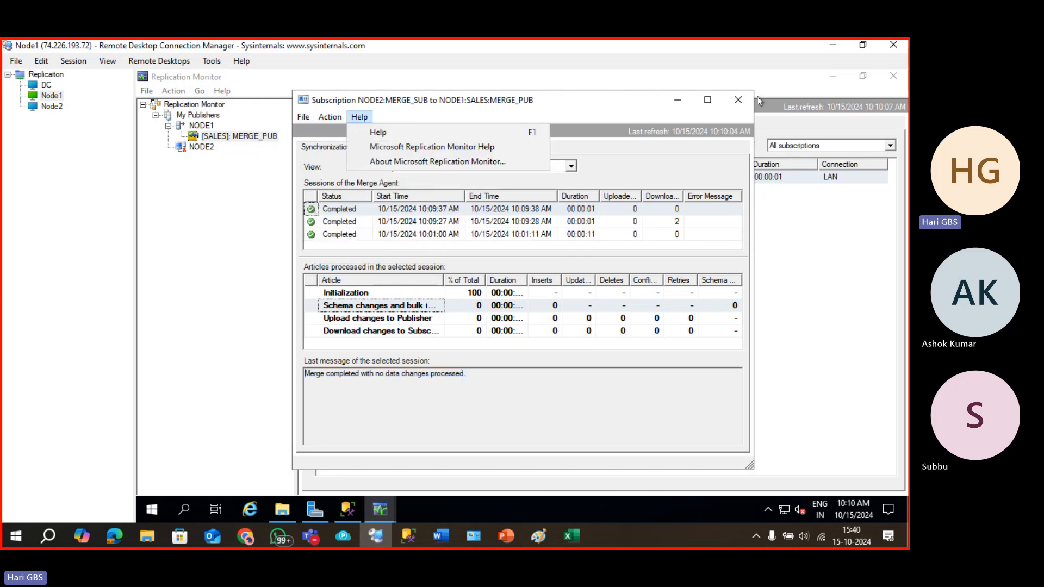
left_click(738, 100)
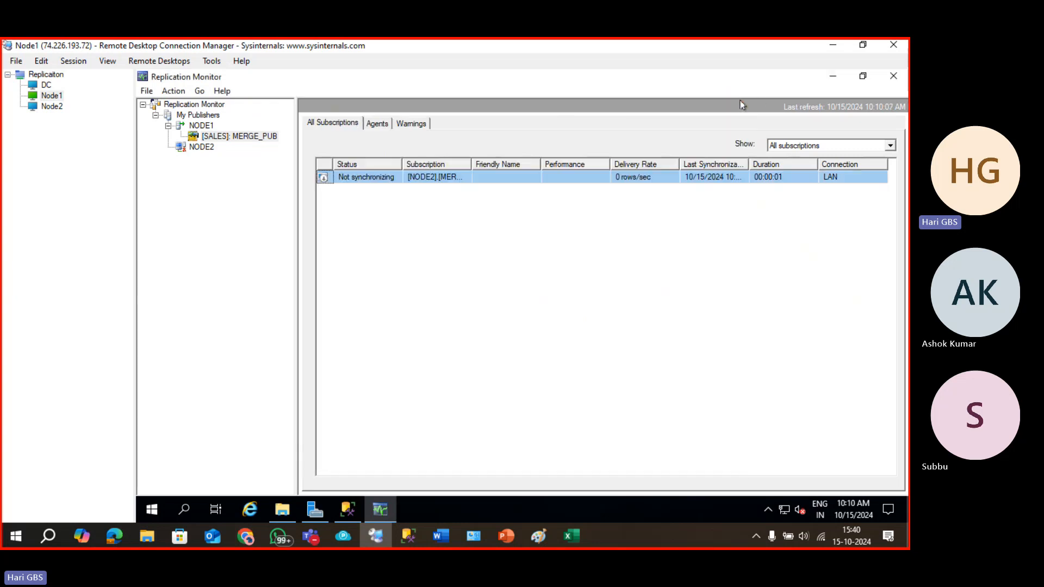
Refresh MERGE_PUB, reopen the NODE2 subscription's history to recheck it, and close it again.
left_click(356, 180)
right_click(219, 136)
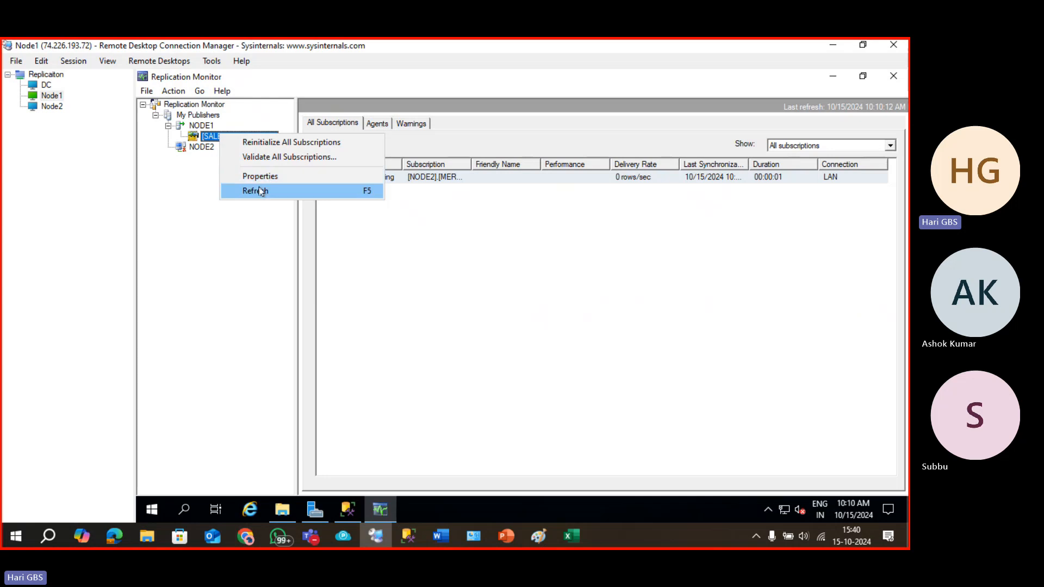
left_click(261, 191)
left_click(359, 178)
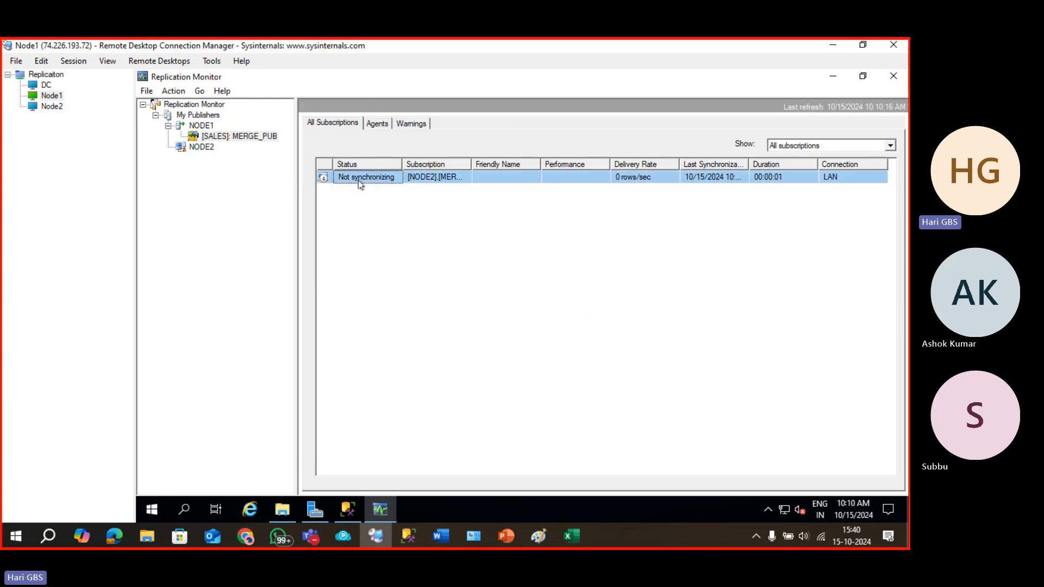
double_click(404, 180)
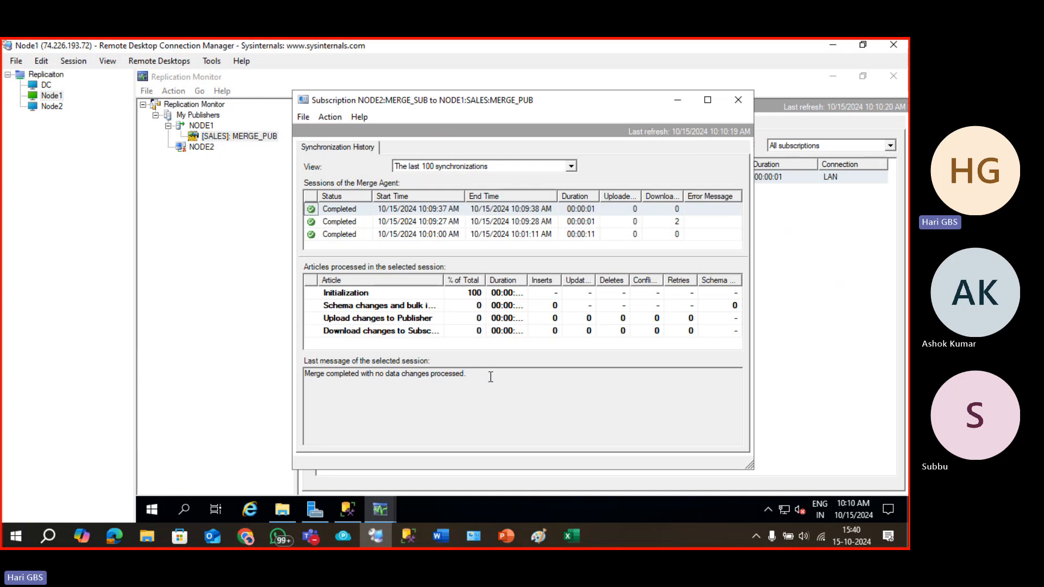
left_click(738, 99)
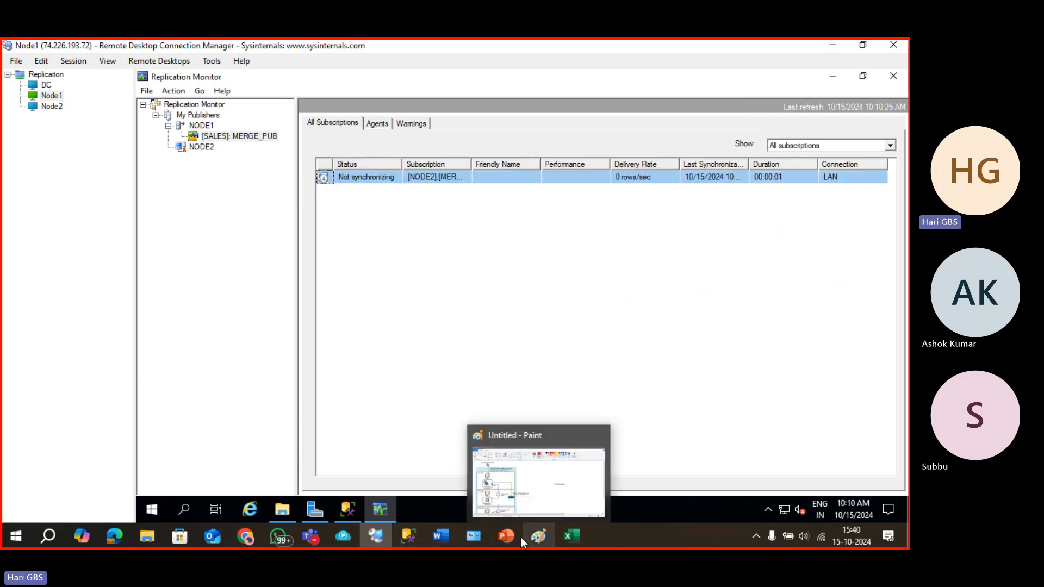
Start a full-screen slide show from slide 3 of the Merge $ Peer to Peer Replicaiton deck.
mouse_move(514, 538)
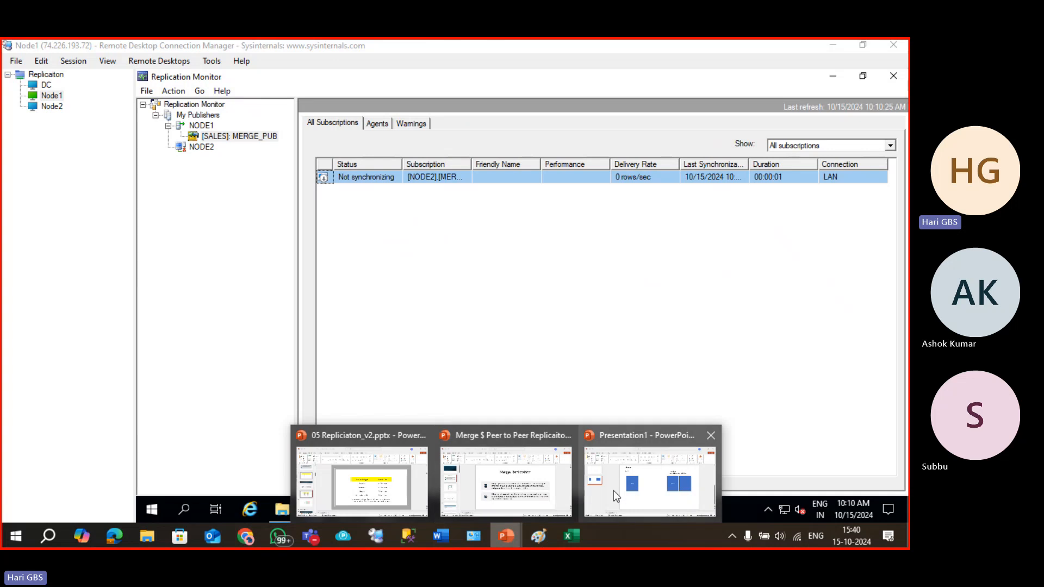
left_click(515, 490)
left_click(43, 327)
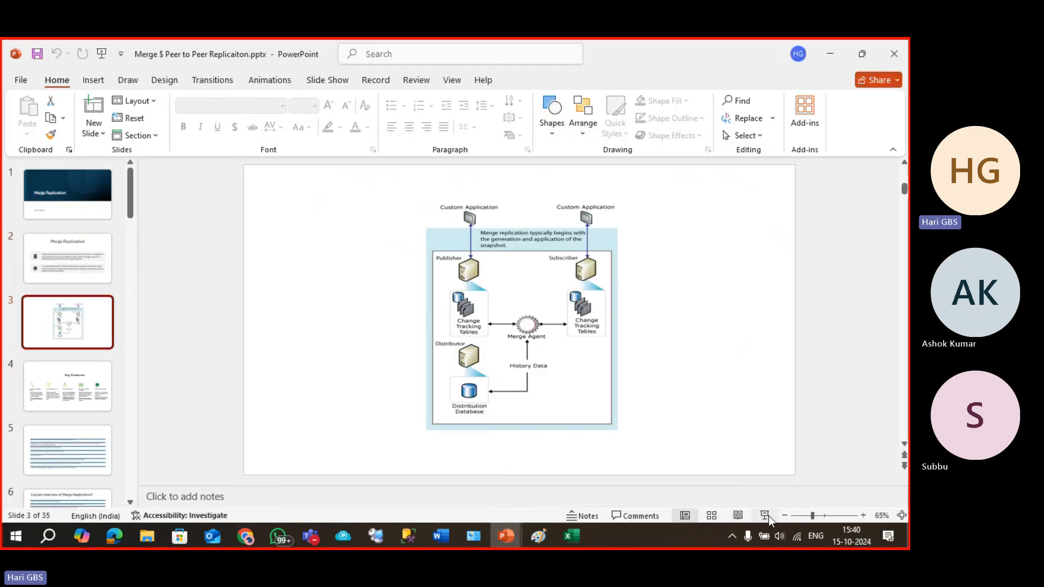
left_click(768, 515)
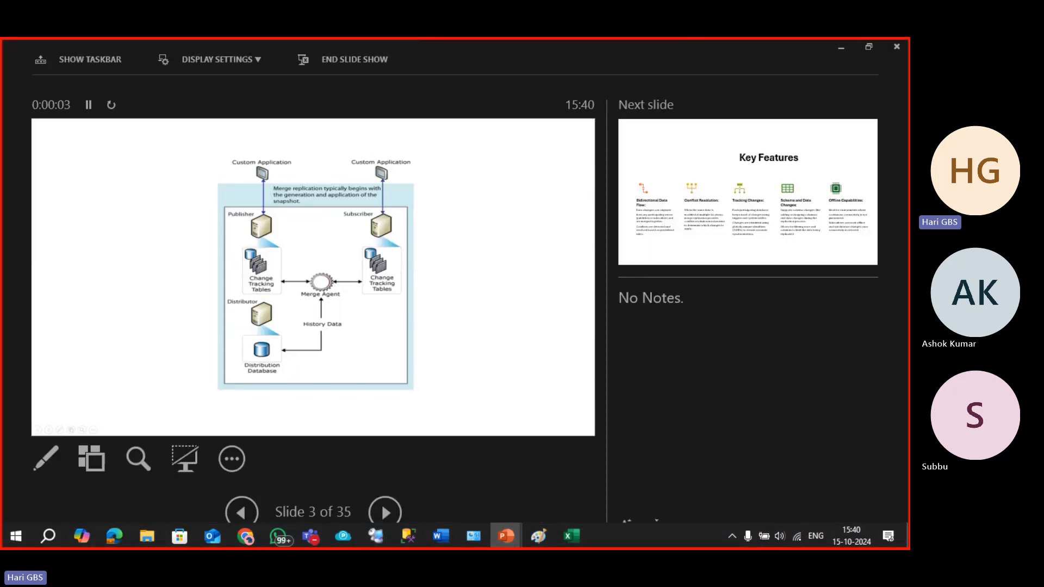
Turn on the laser pointer for the merge replication diagram.
right_click(727, 201)
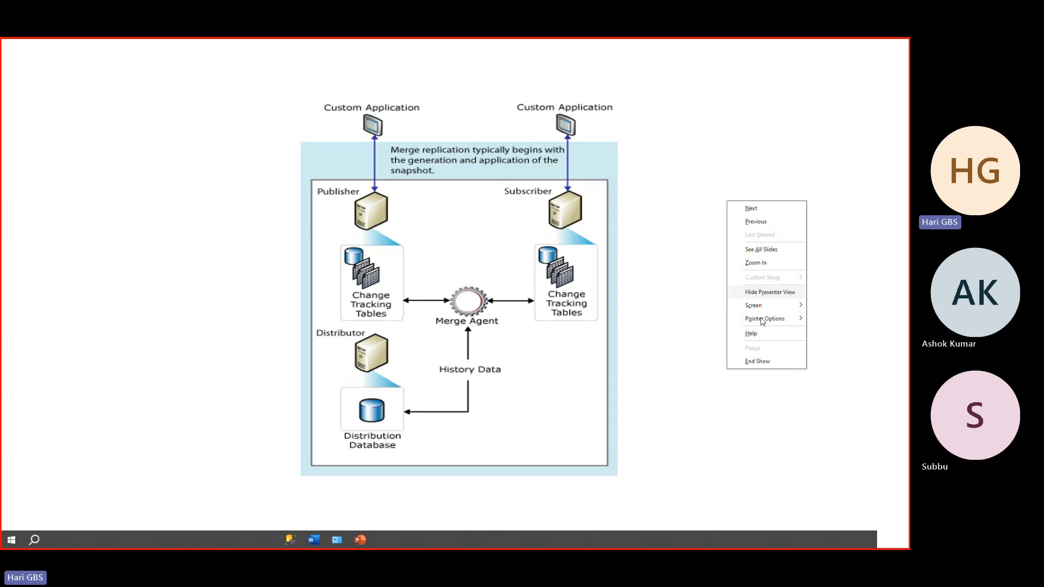
mouse_move(762, 319)
left_click(816, 321)
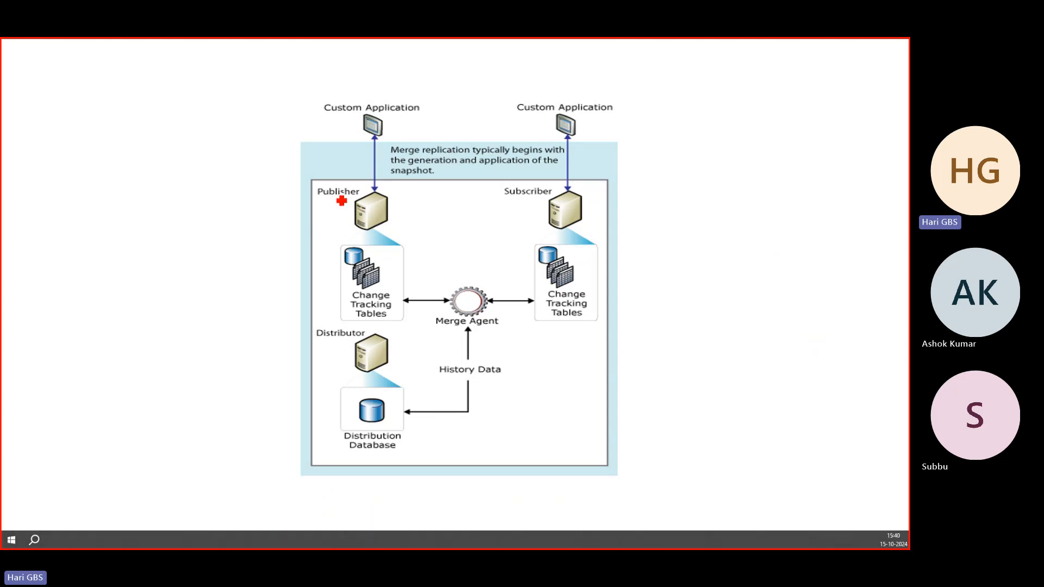
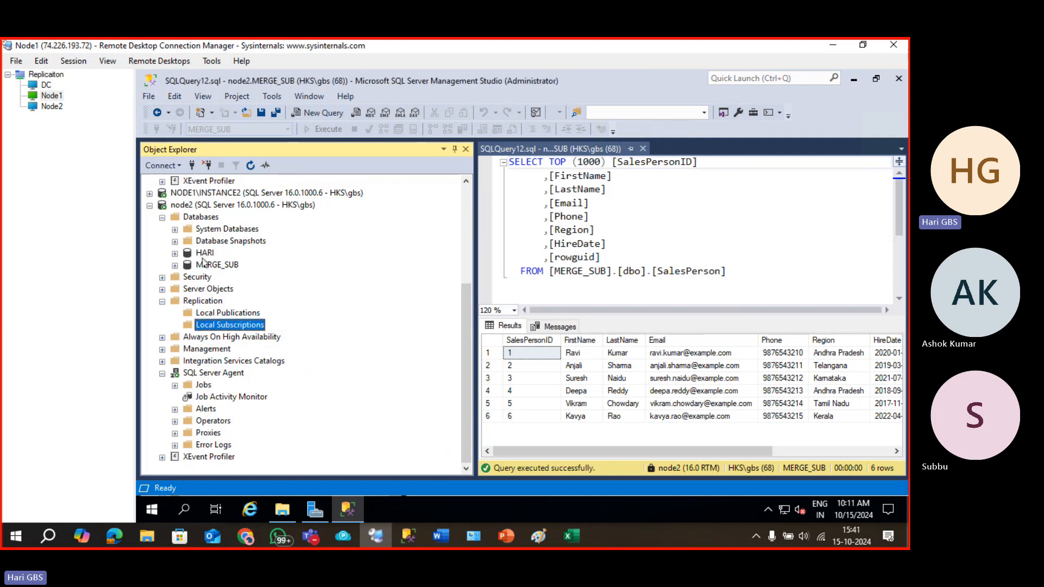
Delete the MERGE_SUB database from node2, closing existing connections.
left_click(203, 266)
key("Delete")
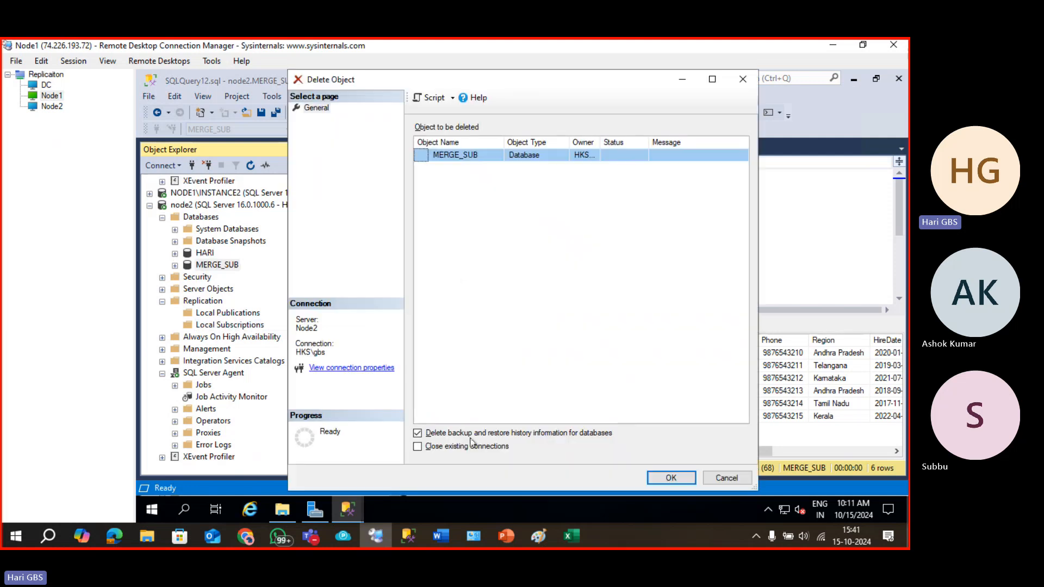
key("space")
left_click(664, 478)
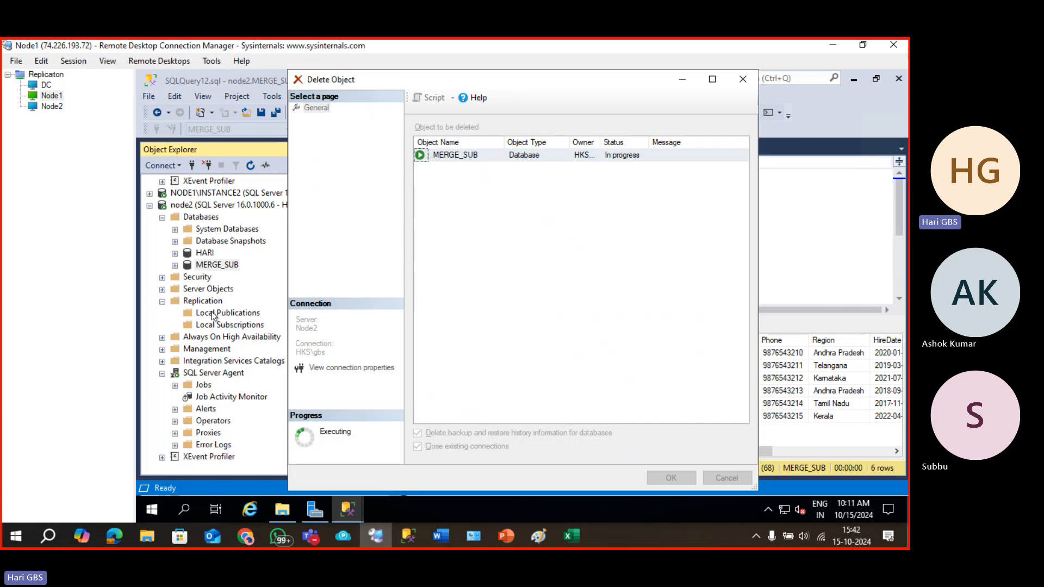
Inspect node2's Local Publications and its replication options.
left_click(213, 314)
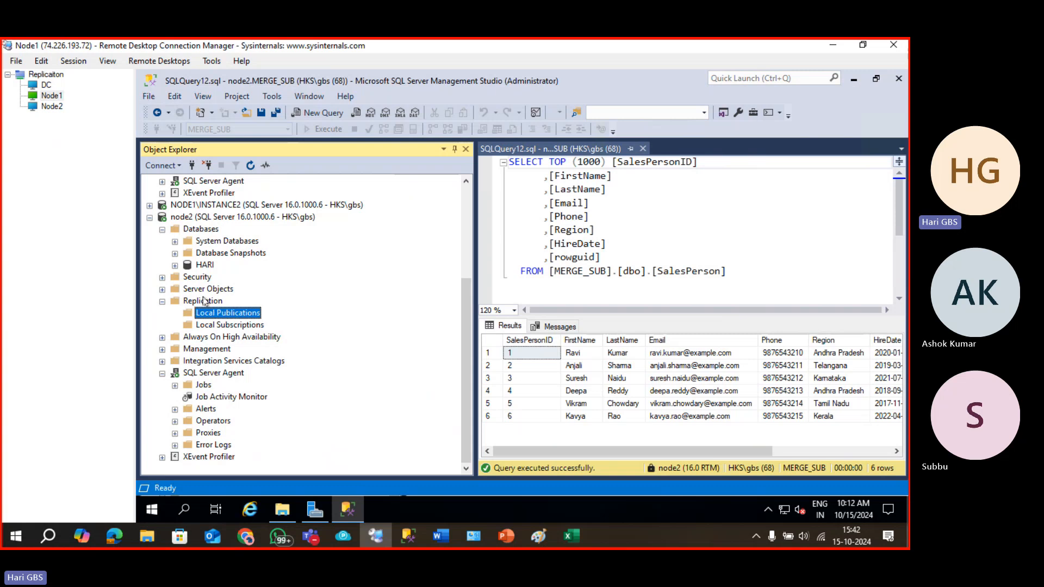
right_click(205, 301)
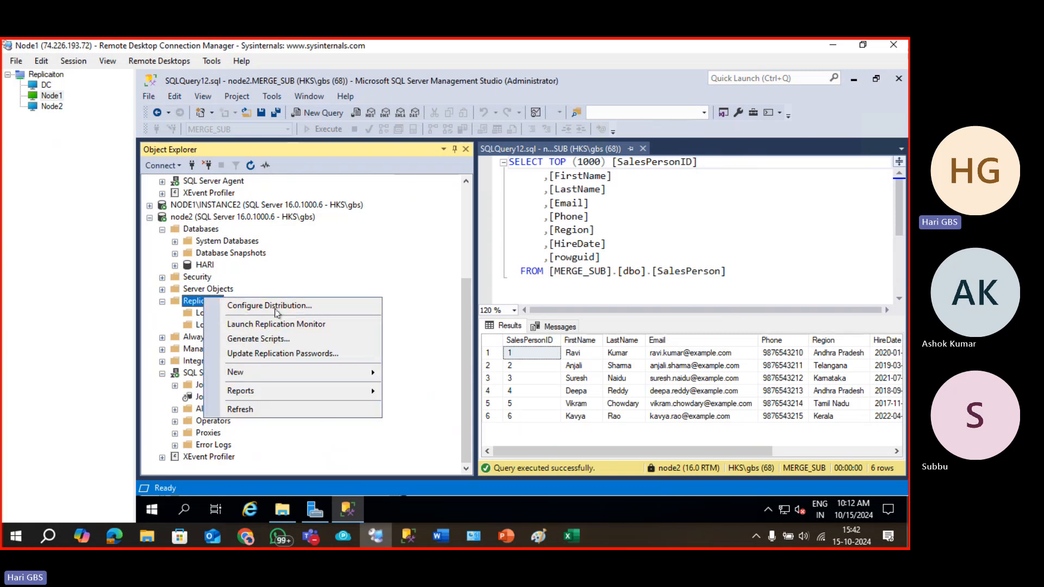
left_click(334, 272)
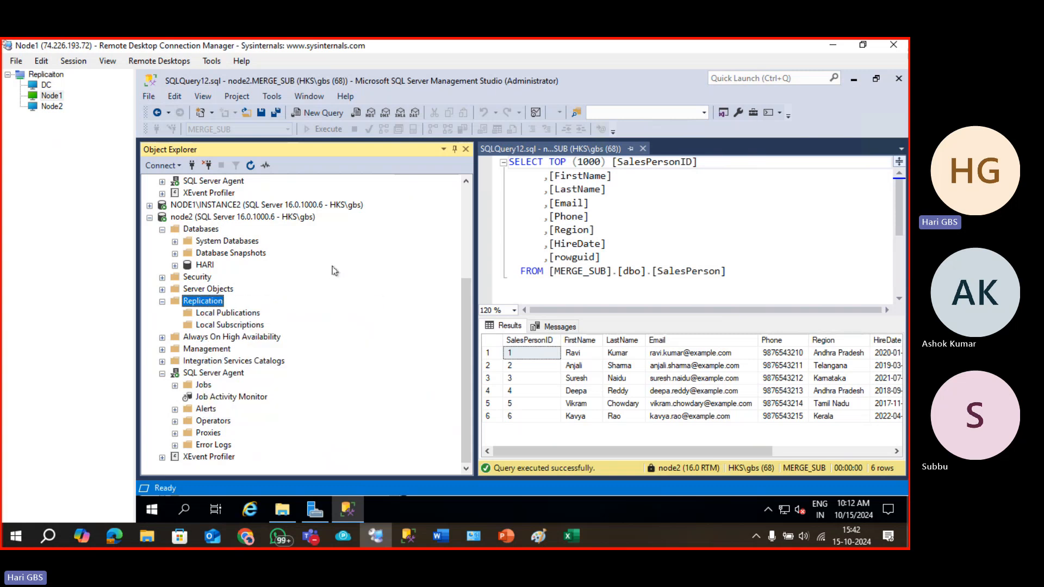
scroll(221, 315, "up", 4)
Drop the [SALES]: MERGE_PUB publication under NODE1's Local Publications.
left_click(224, 255)
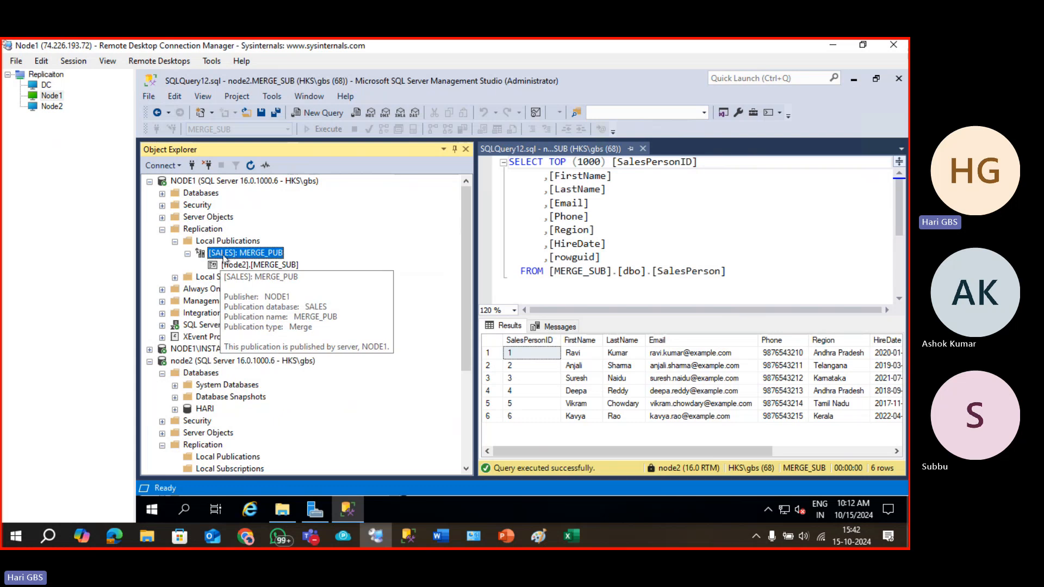
key("Delete")
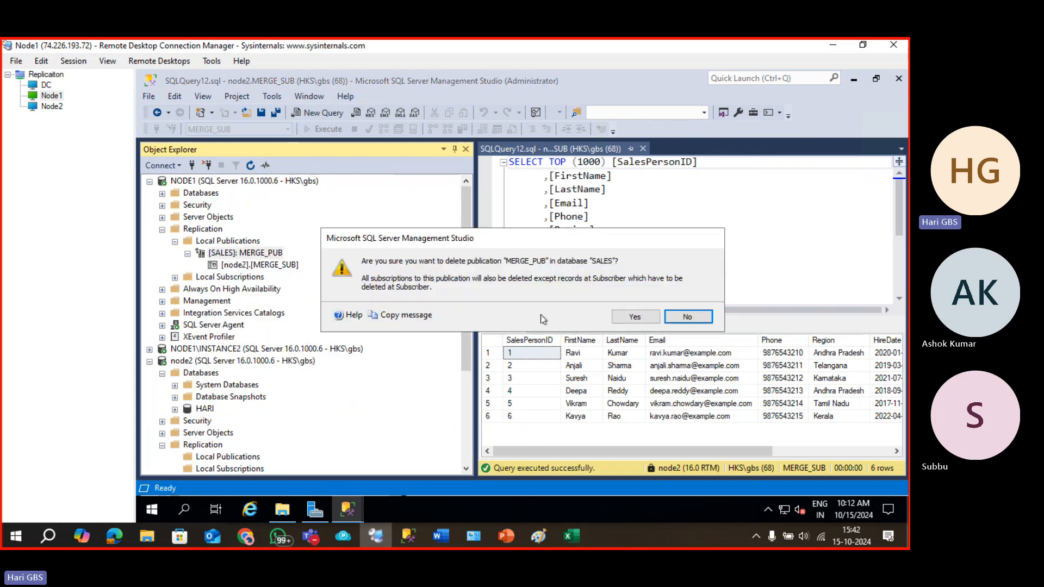
left_click(635, 317)
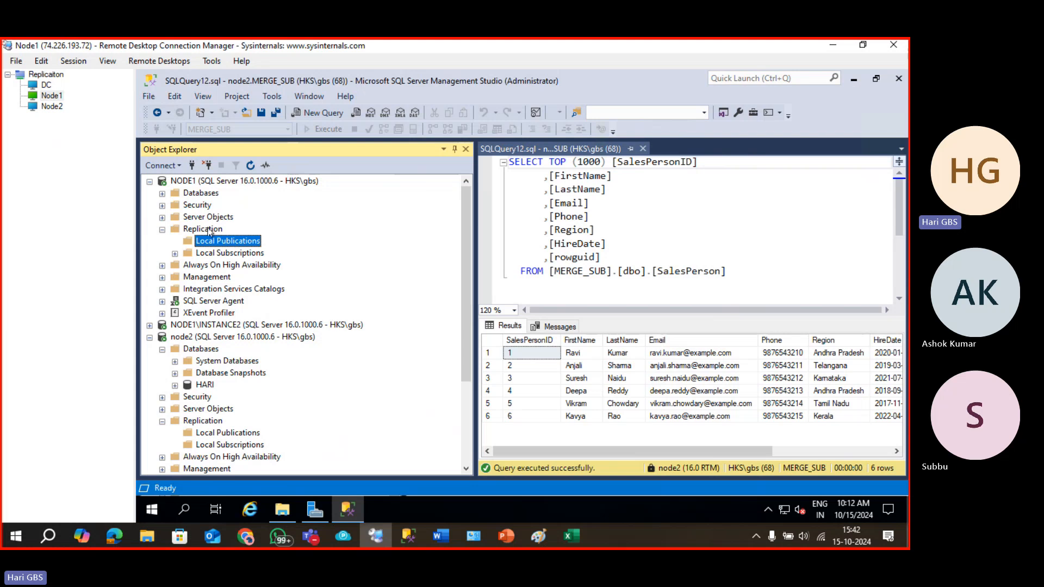
left_click(209, 231)
right_click(209, 231)
Disable publishing on NODE1 with the Disable Publishing and Distribution wizard.
left_click(248, 248)
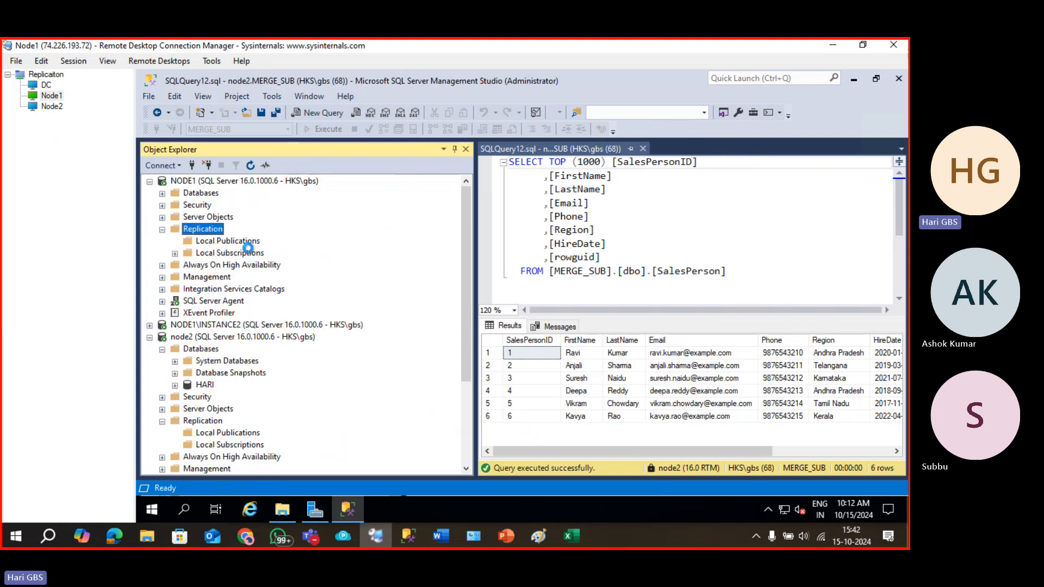
left_click(381, 365)
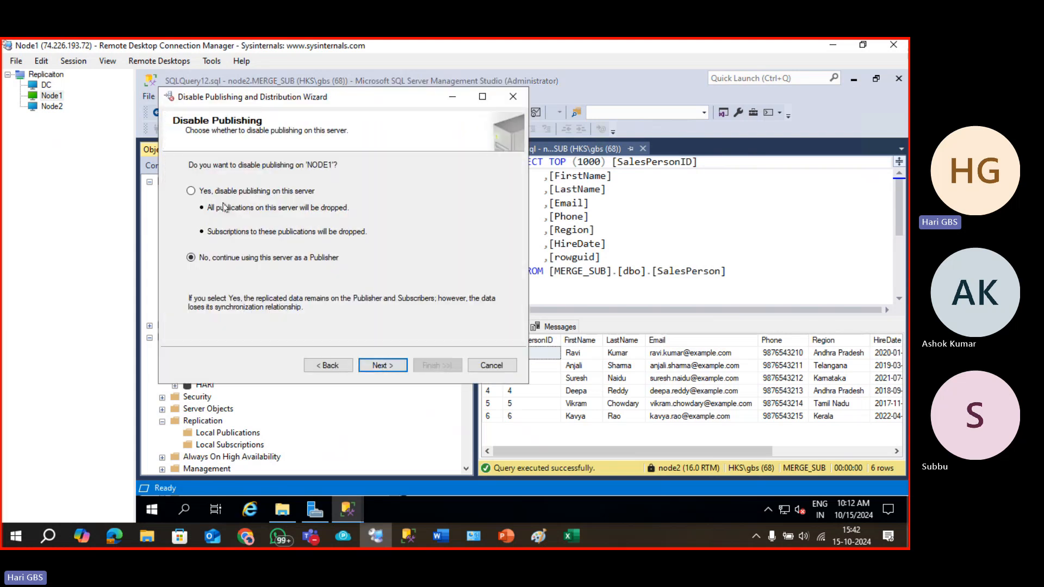
left_click(220, 192)
left_click(387, 364)
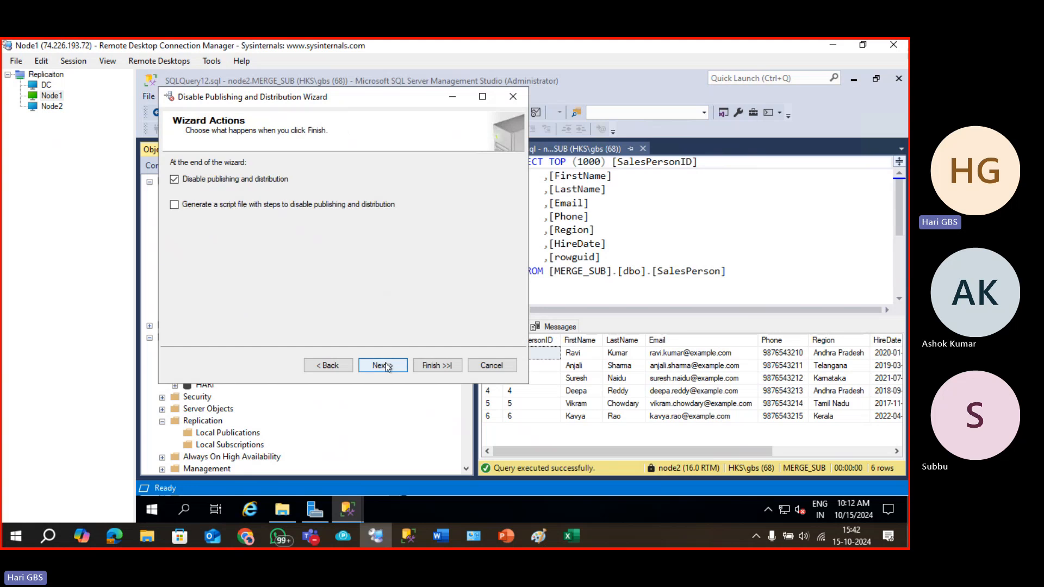
left_click(387, 364)
left_click(417, 362)
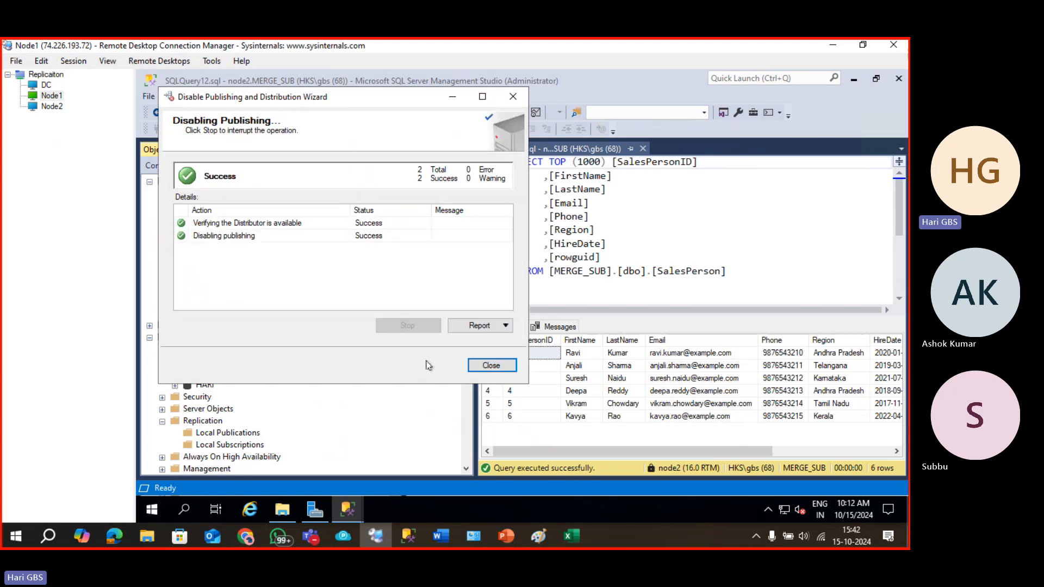
left_click(487, 366)
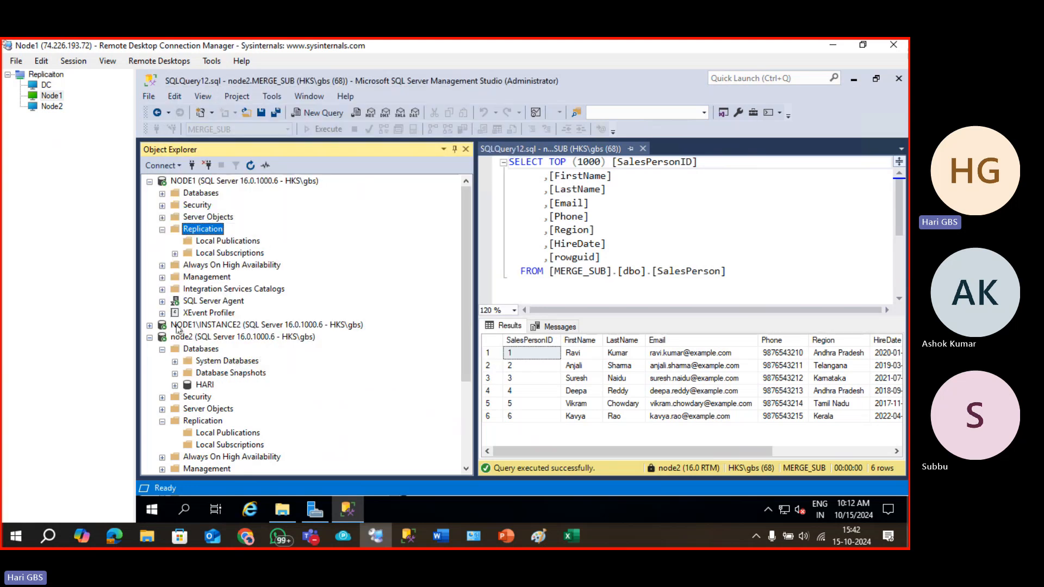
Disable distribution on NODE1\INSTANCE2, accepting removal of NODE1 as its remote publisher.
left_click(150, 326)
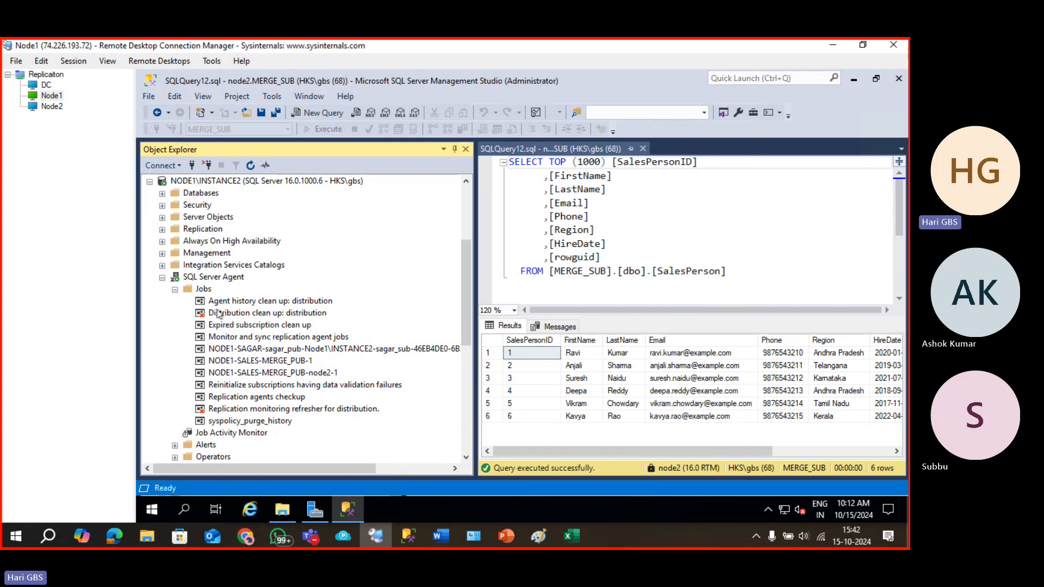
scroll(184, 346, "up", 4)
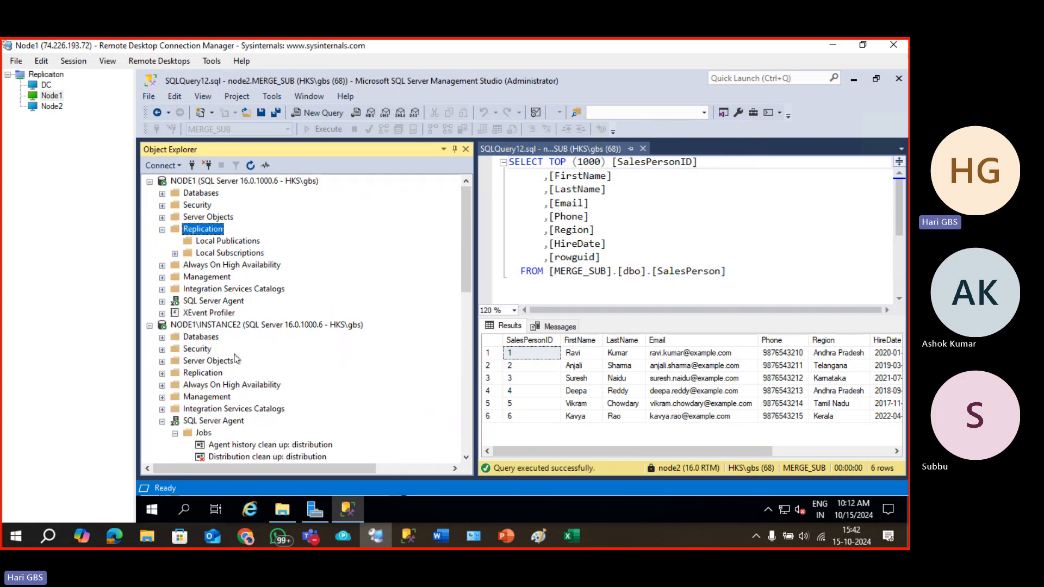
right_click(200, 373)
left_click(248, 383)
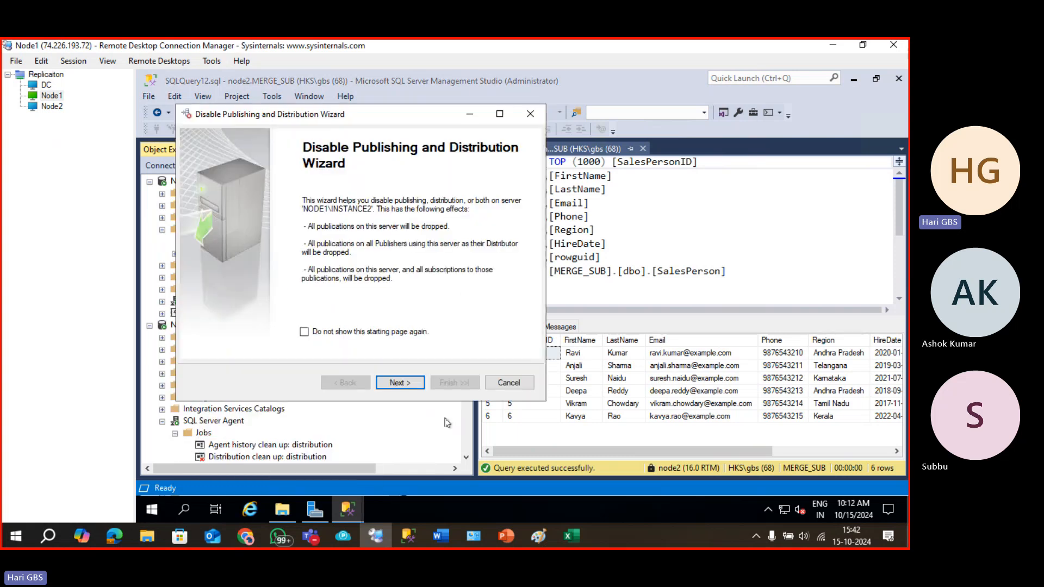
left_click(400, 382)
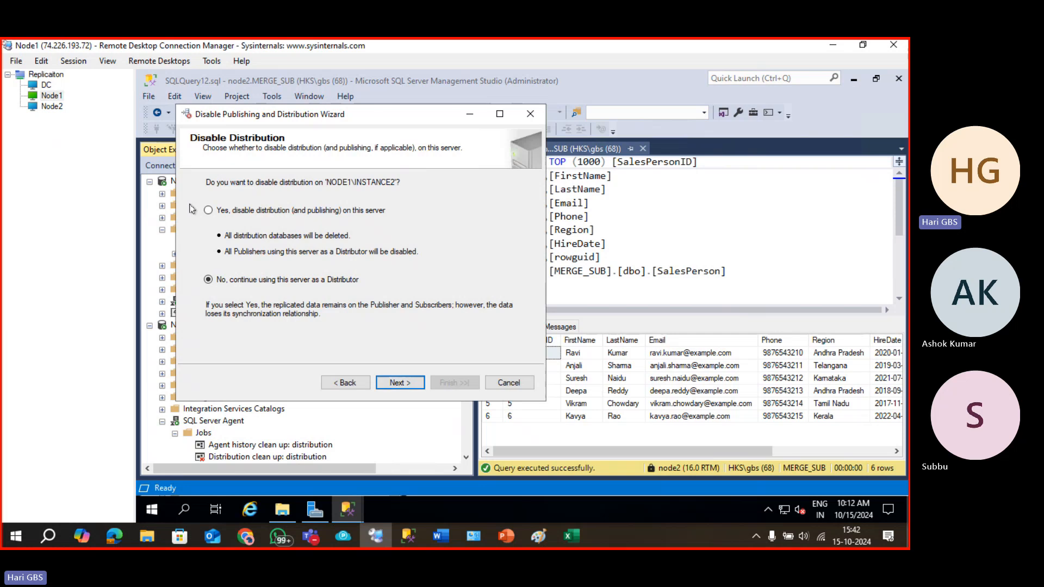
left_click(208, 210)
left_click(396, 383)
left_click(396, 383)
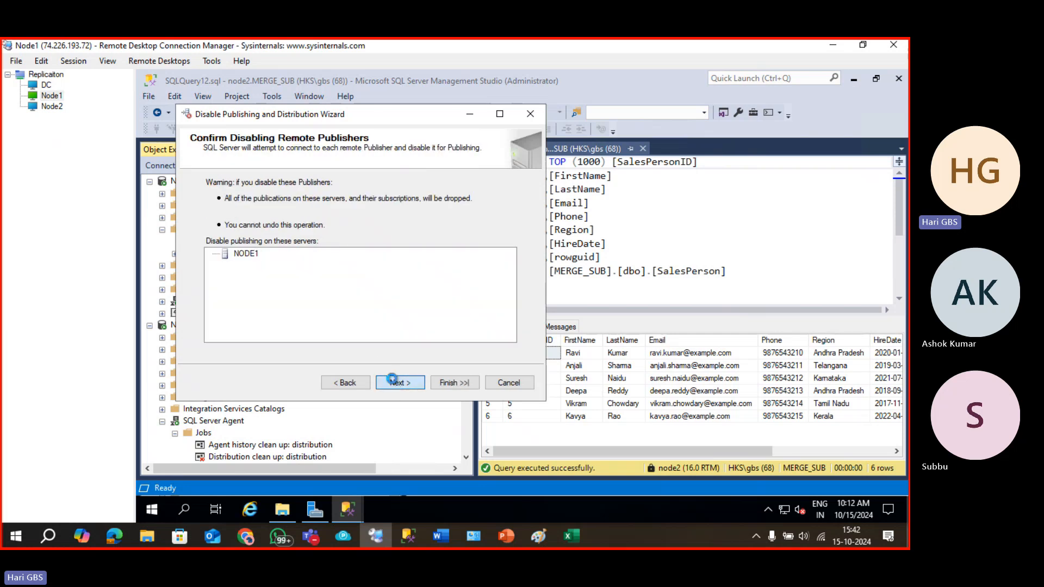
left_click(398, 383)
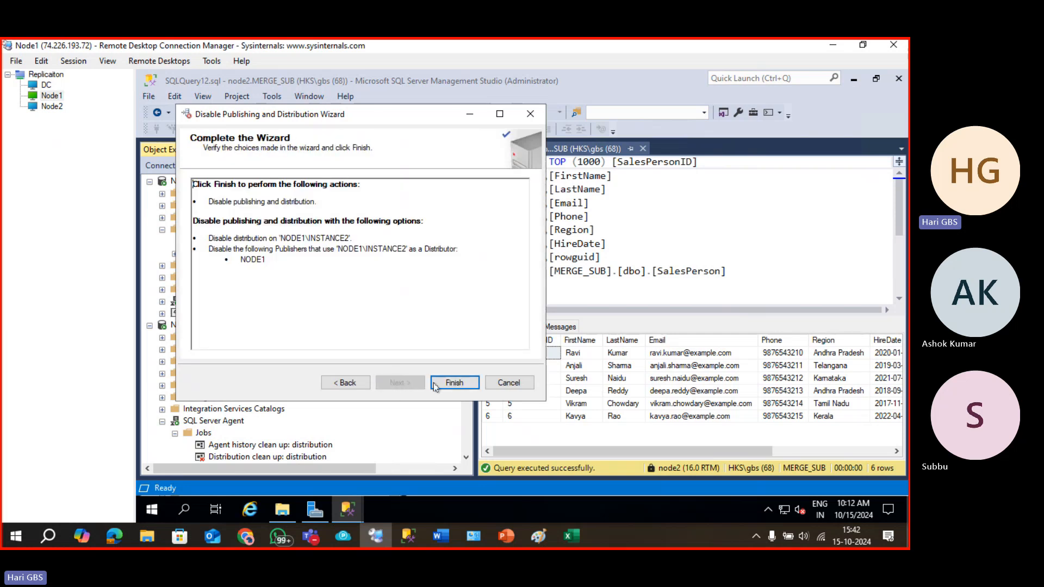
left_click(454, 383)
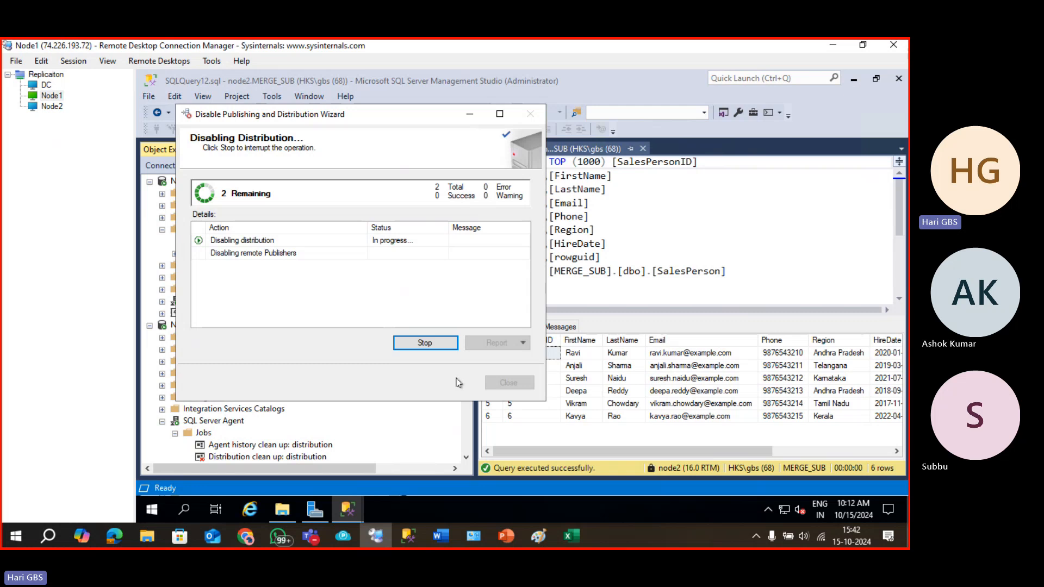
left_click(502, 384)
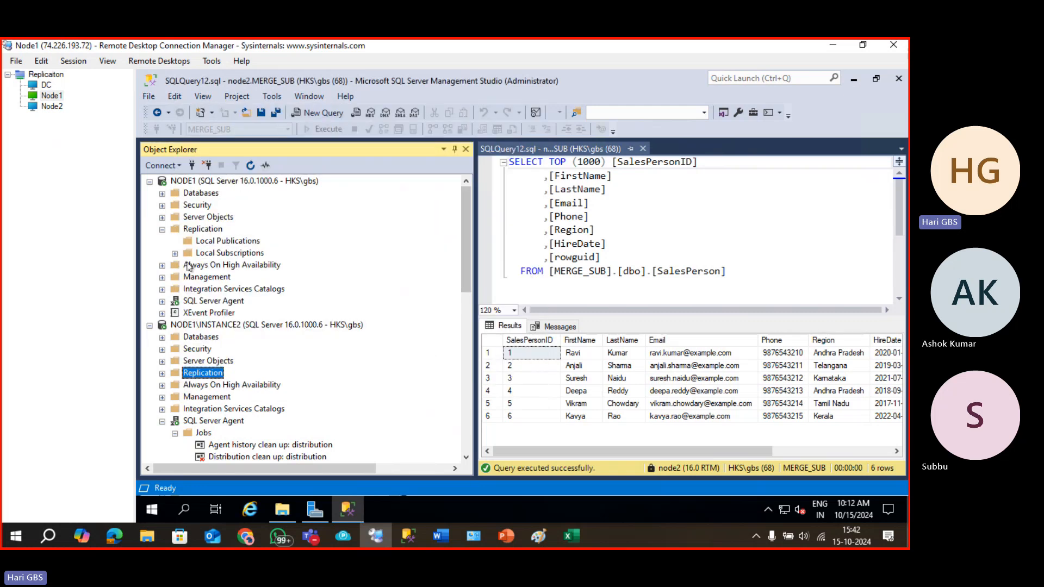
Disconnect the listed servers and reconnect Object Explorer to NODE1.
left_click(196, 183)
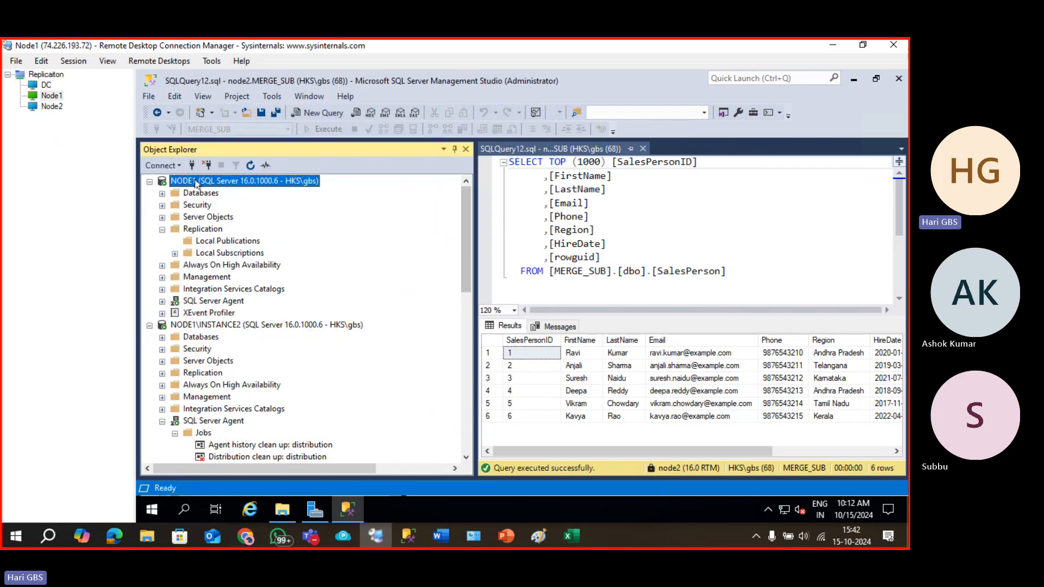
left_click(206, 165)
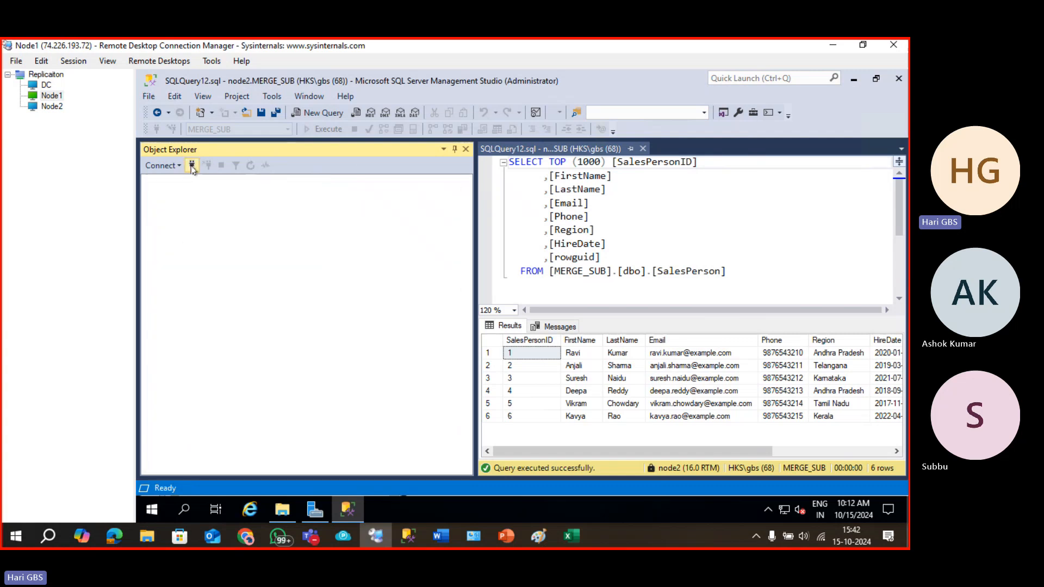
left_click(192, 165)
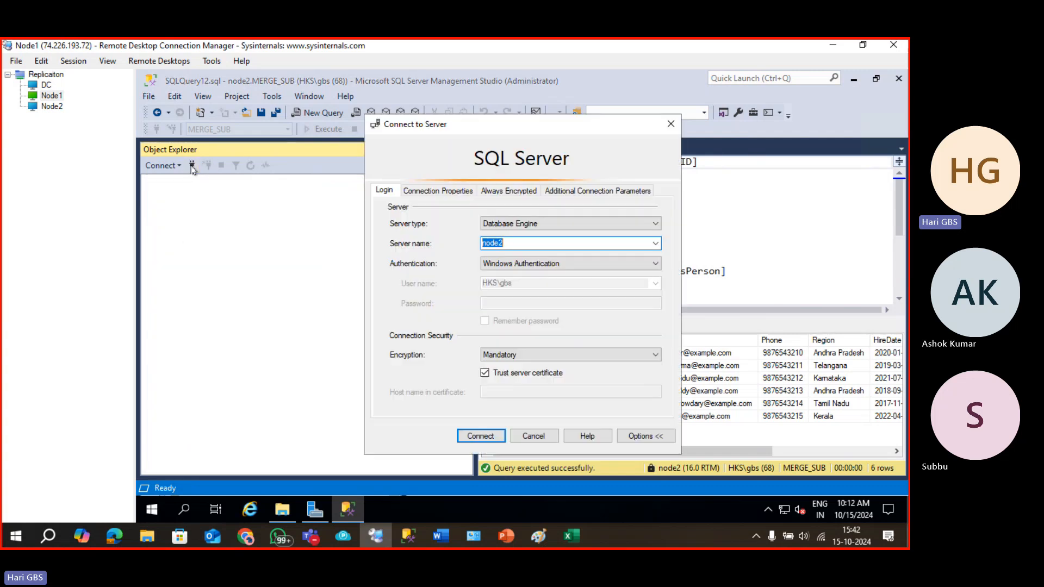
left_click(656, 246)
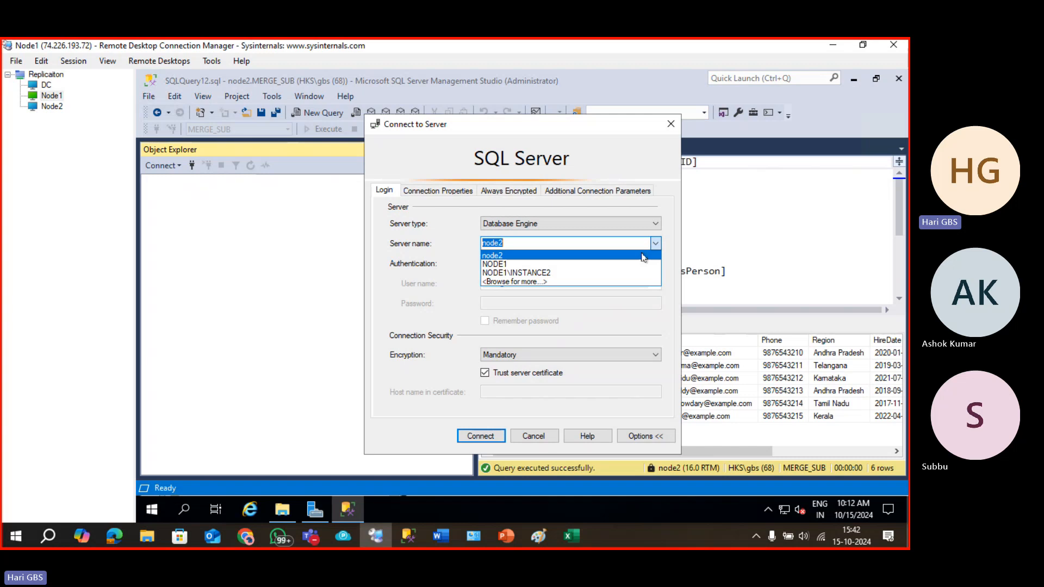
left_click(626, 268)
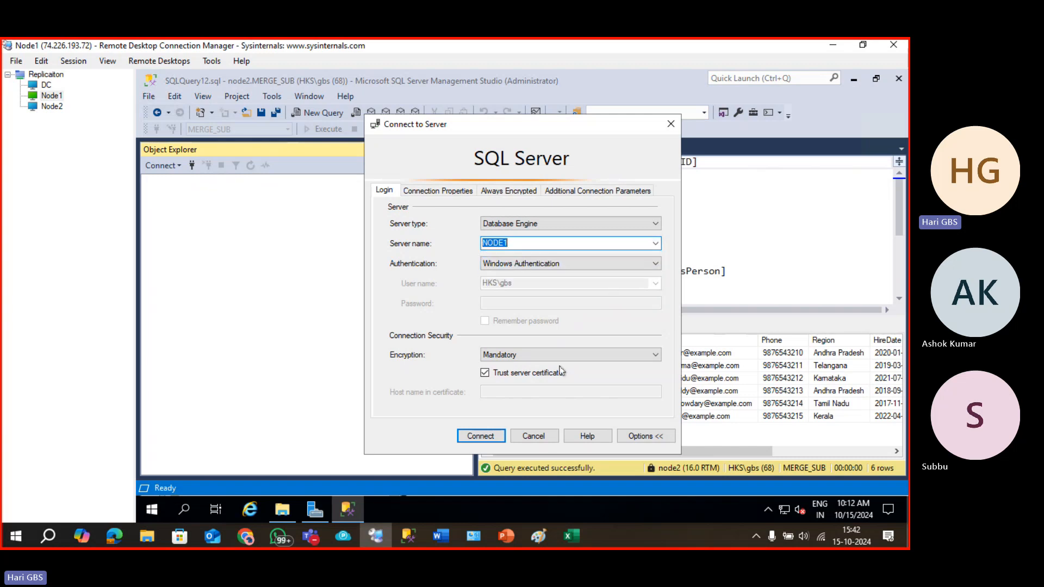
left_click(480, 436)
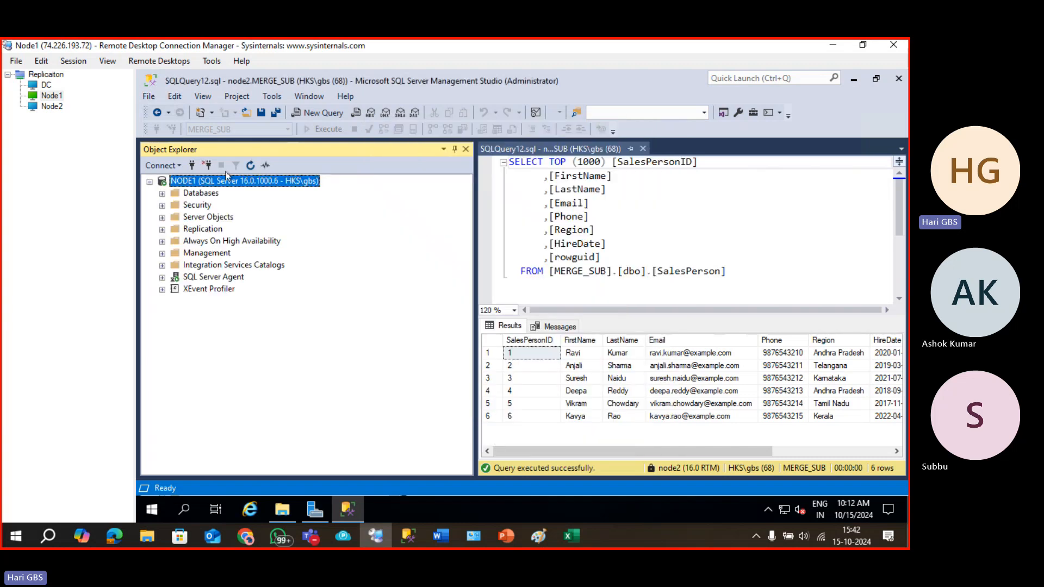
Connect Object Explorer to NODE1\INSTANCE2 and node2 as well.
left_click(192, 166)
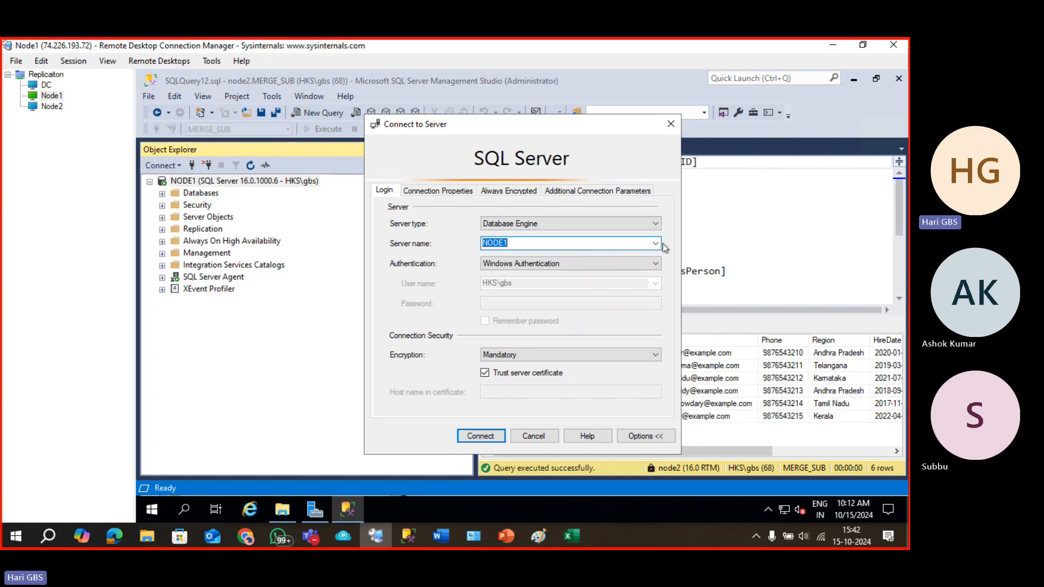
left_click(657, 244)
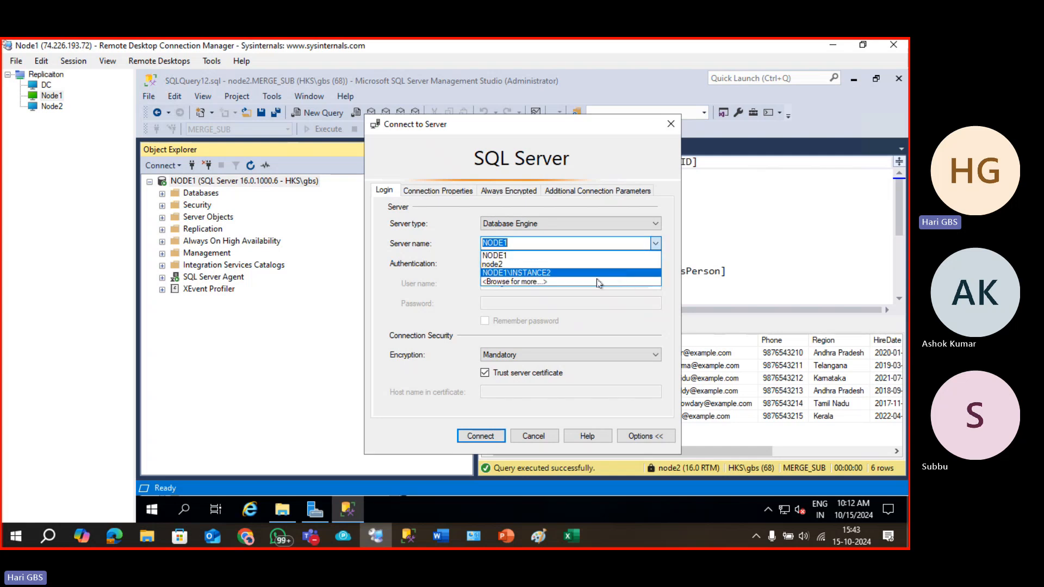
left_click(619, 275)
left_click(482, 436)
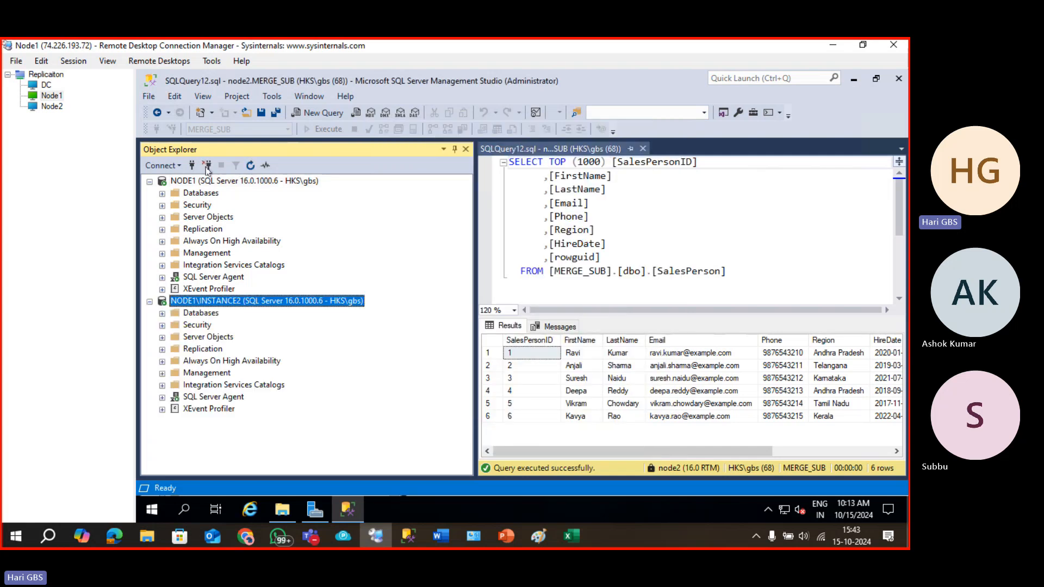
left_click(193, 166)
left_click(656, 243)
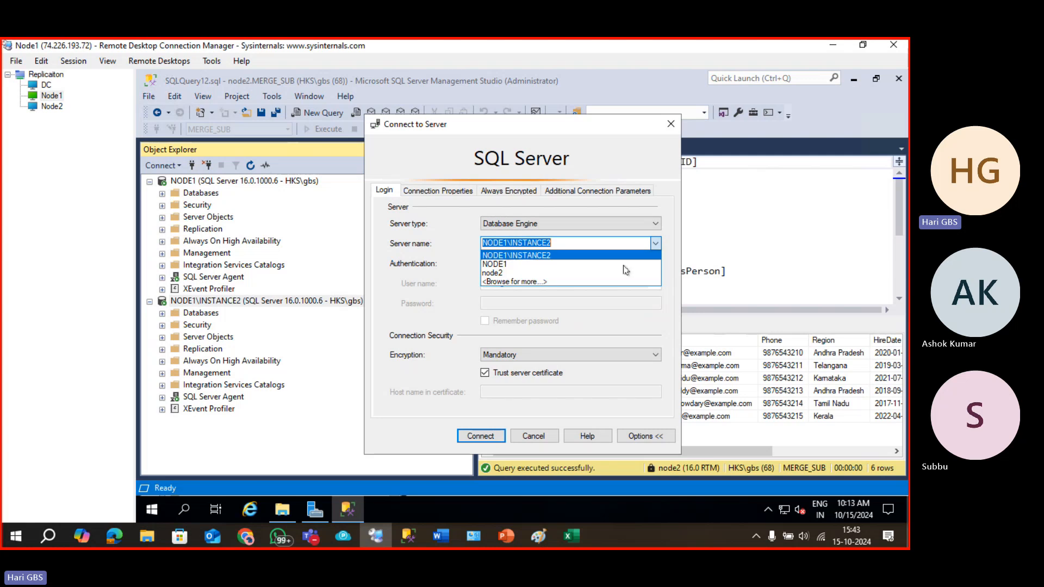
left_click(519, 273)
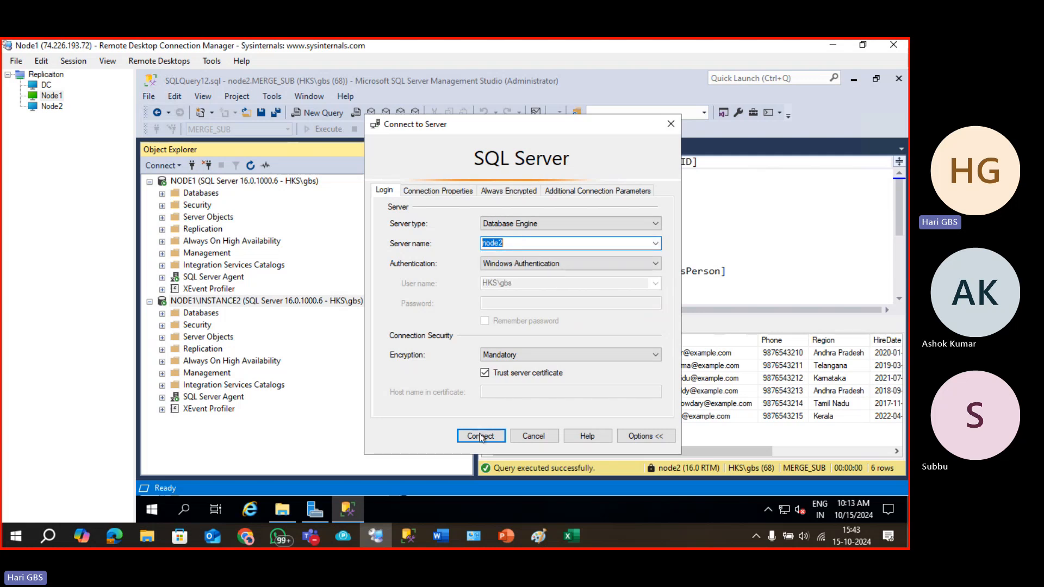
left_click(481, 436)
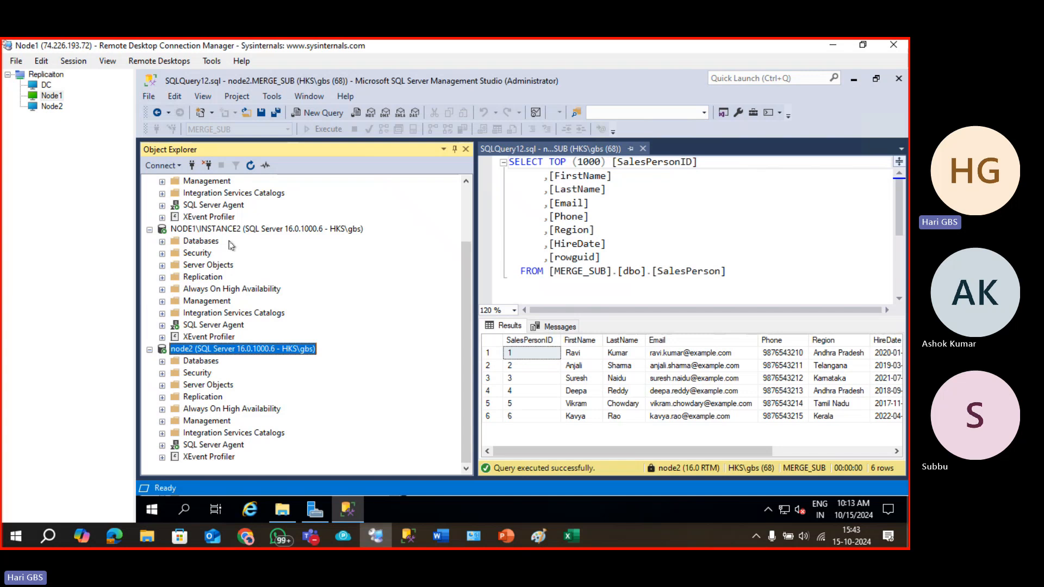
Disconnect NODE1, NODE1\INSTANCE2 and node2, then reconnect node2 first.
scroll(243, 281, "up", 2)
left_click(216, 181)
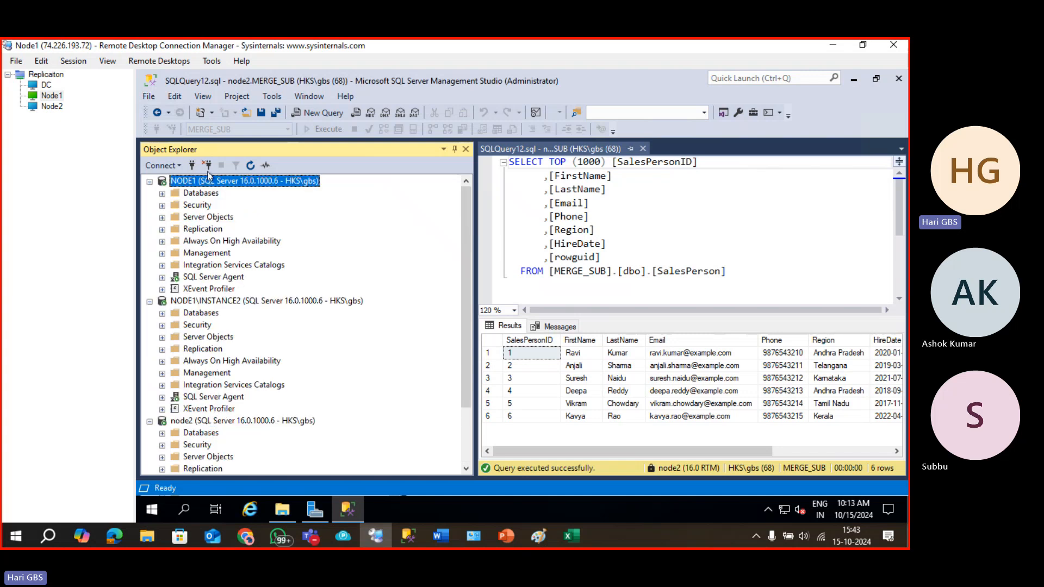
left_click(202, 167)
left_click(203, 168)
left_click(203, 168)
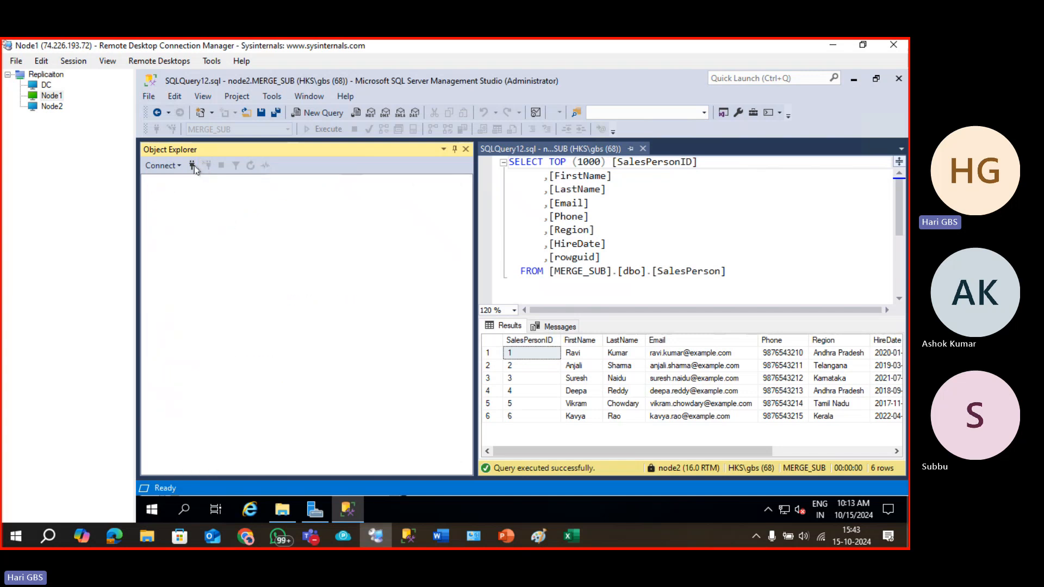
left_click(192, 166)
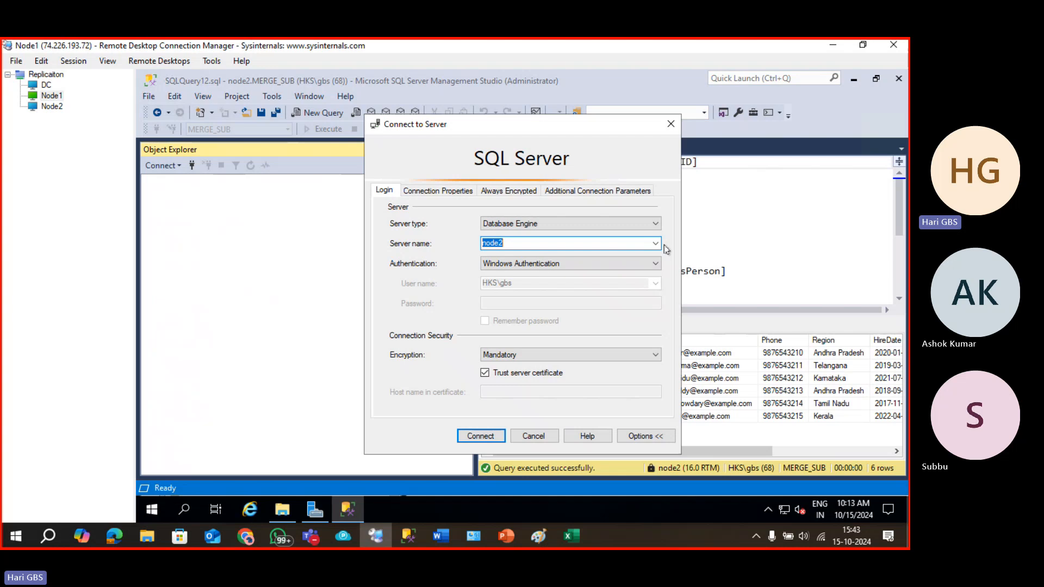
left_click(492, 436)
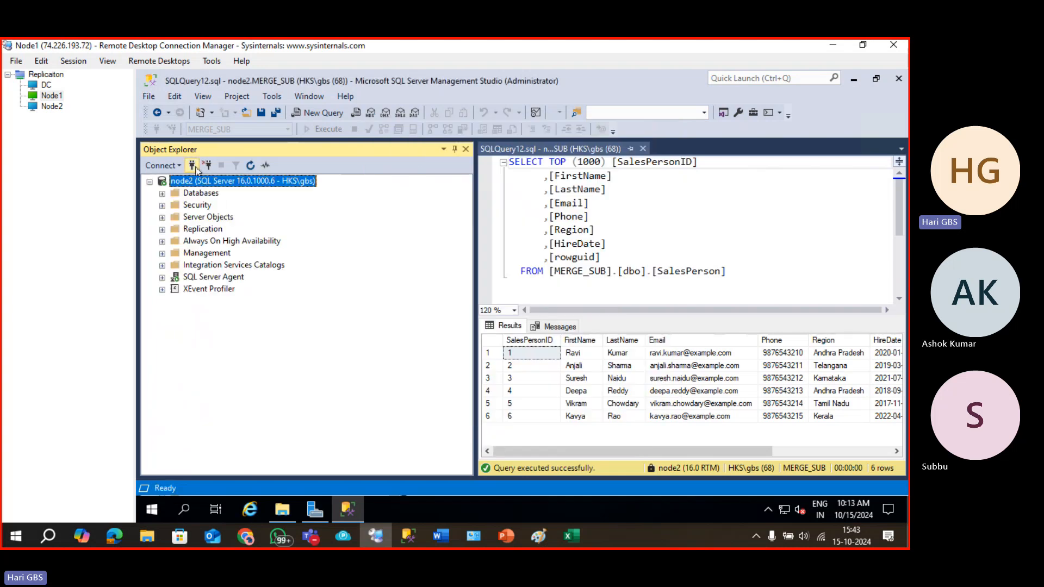
Reconnect NODE1\INSTANCE2 and NODE1, then open a new query on node2.
left_click(192, 165)
left_click(655, 243)
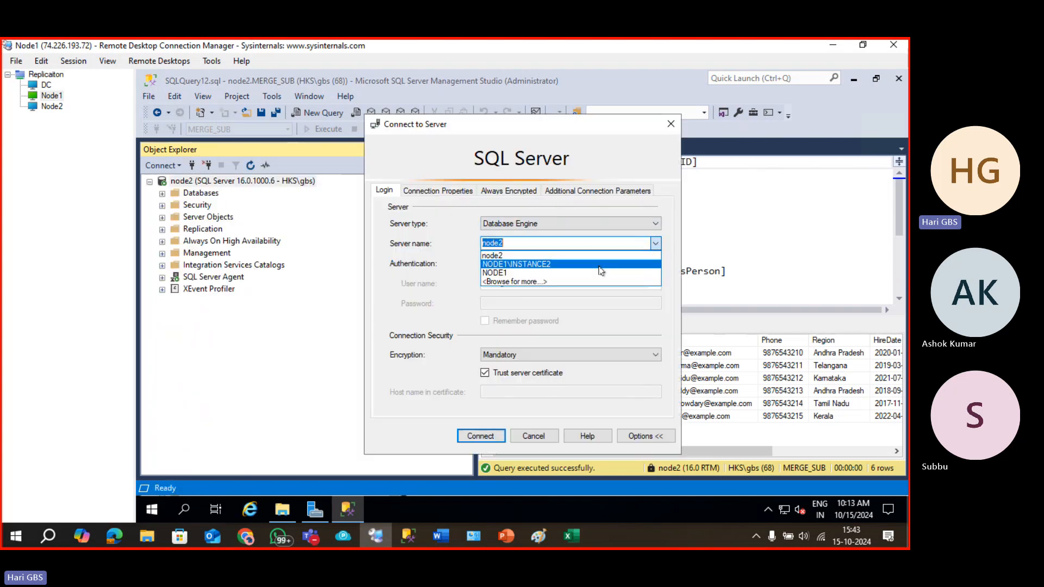
left_click(576, 265)
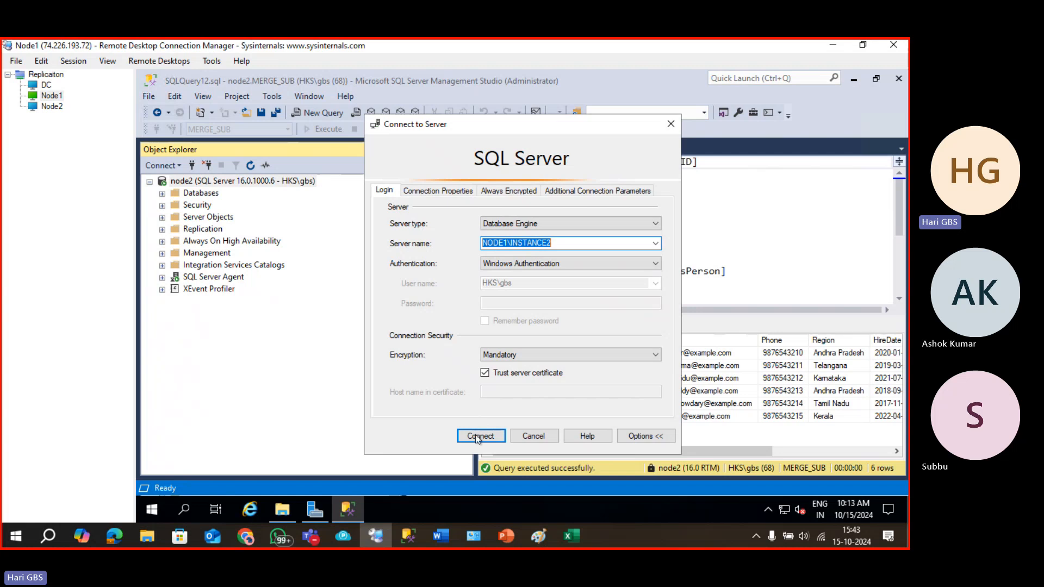
left_click(480, 436)
left_click(192, 166)
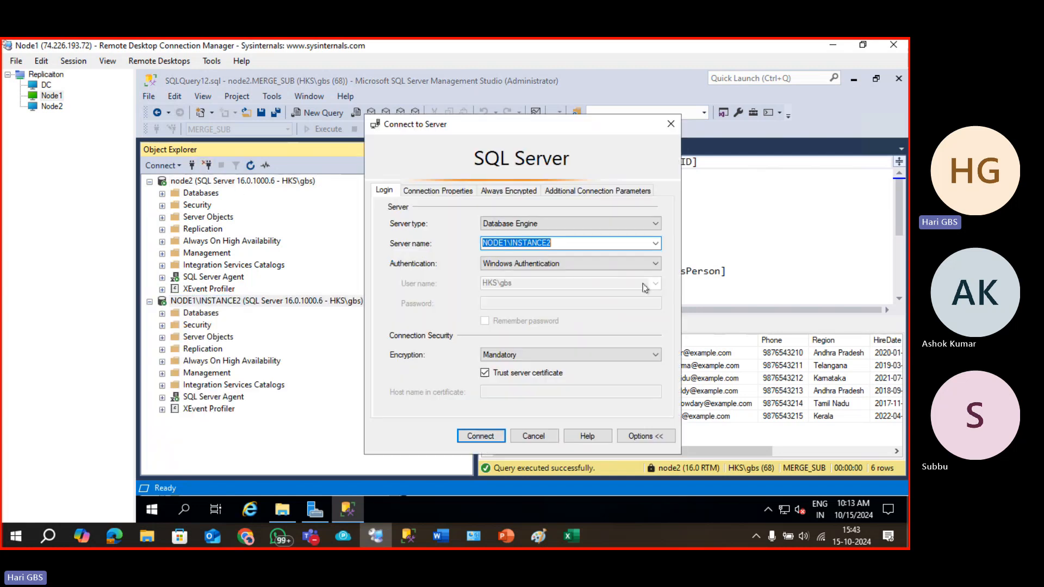
left_click(655, 243)
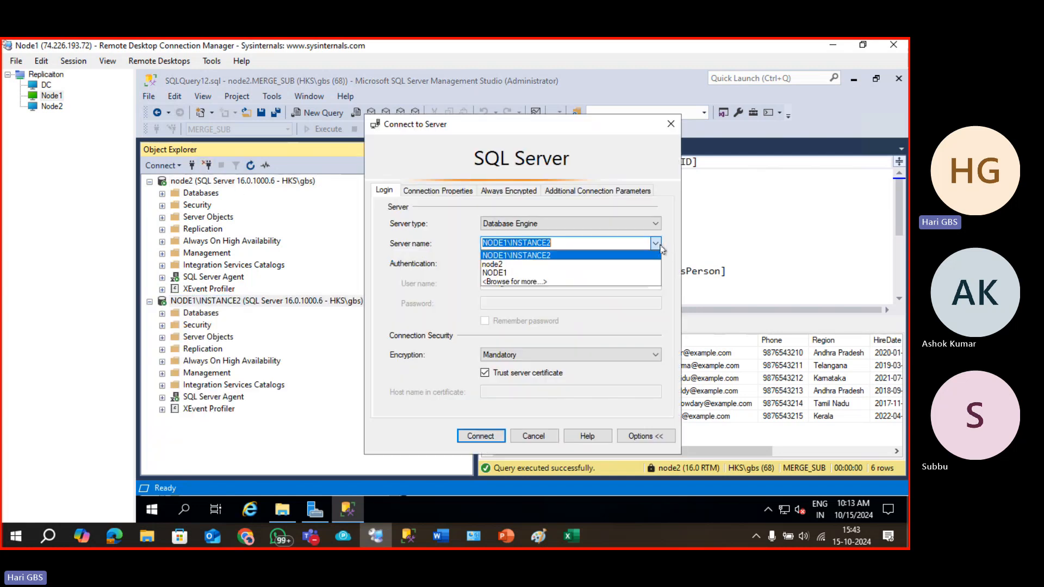
left_click(599, 273)
left_click(480, 437)
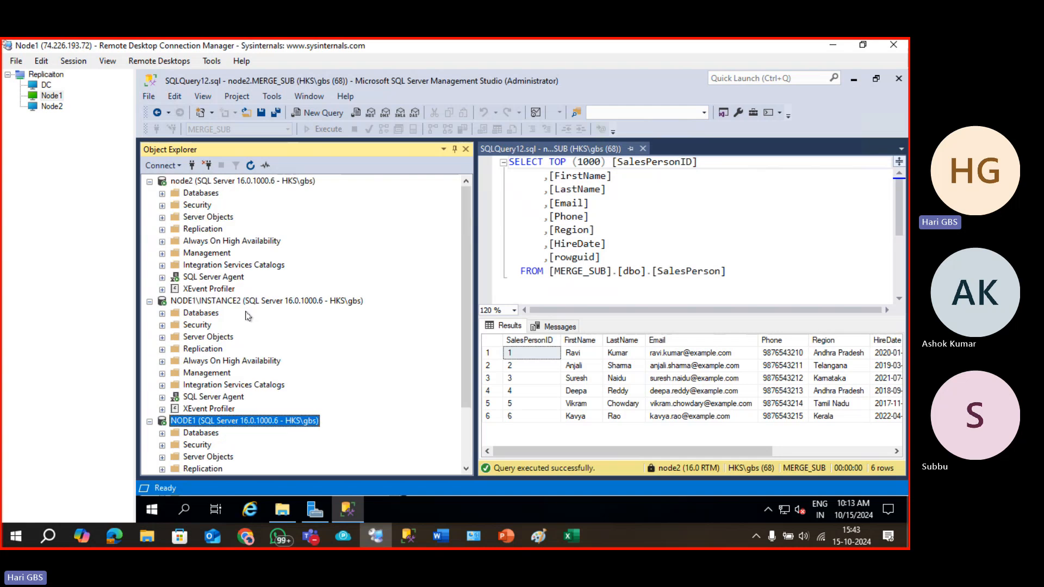
left_click(202, 193)
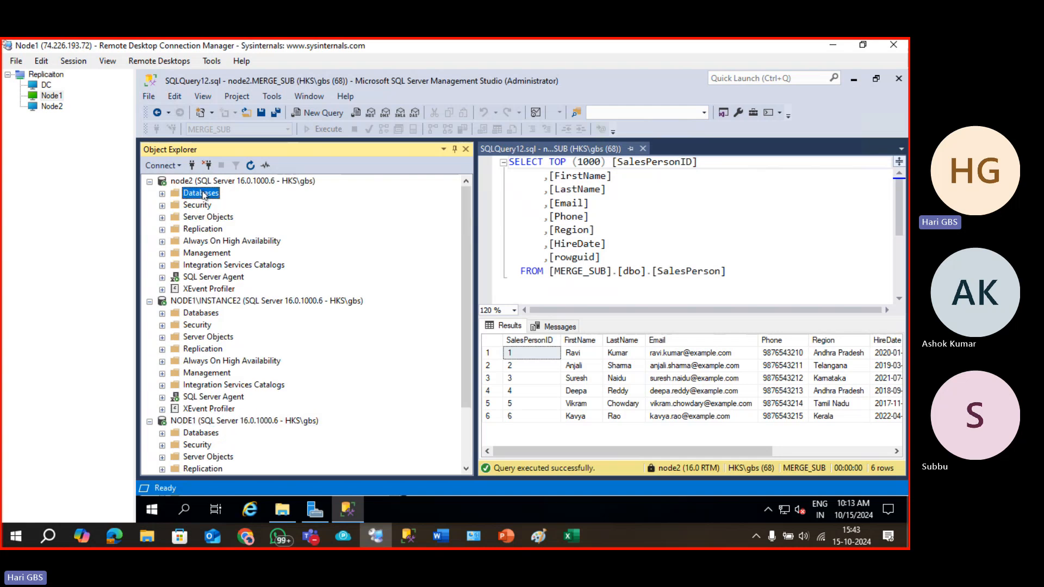
key("ctrl+n")
Run CREATE DATABASE MERGE_DB on node2's master, then clear the editor.
type("CR")
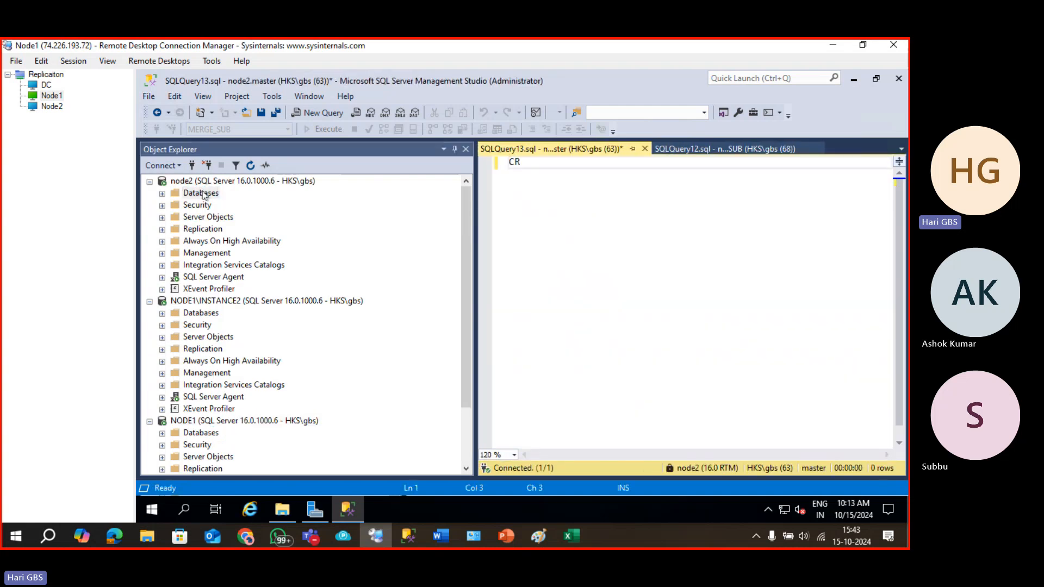
type("EATE DATABASE ")
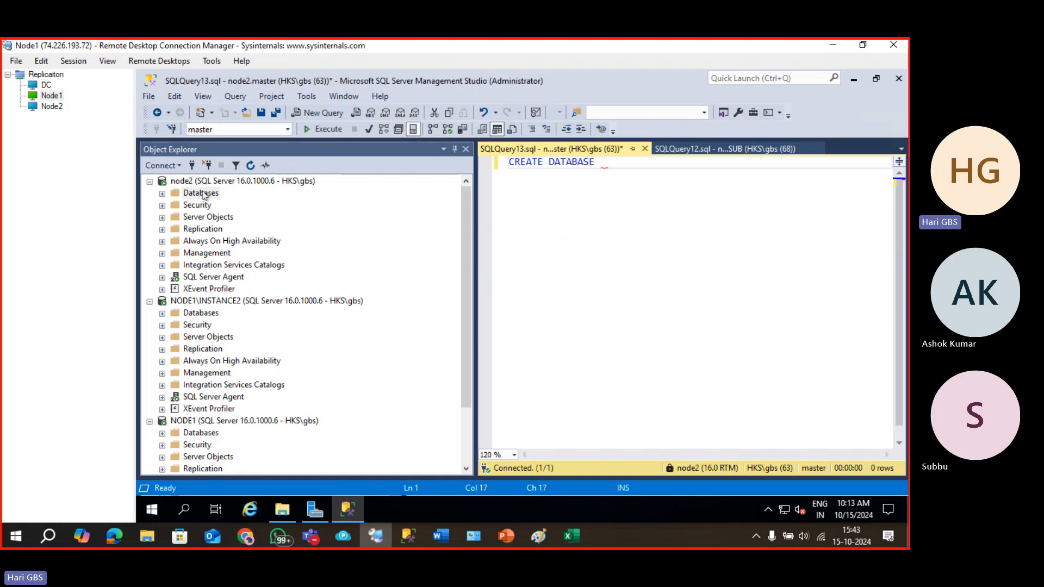
type("MERGE_DB")
key("F5")
key("ctrl+a")
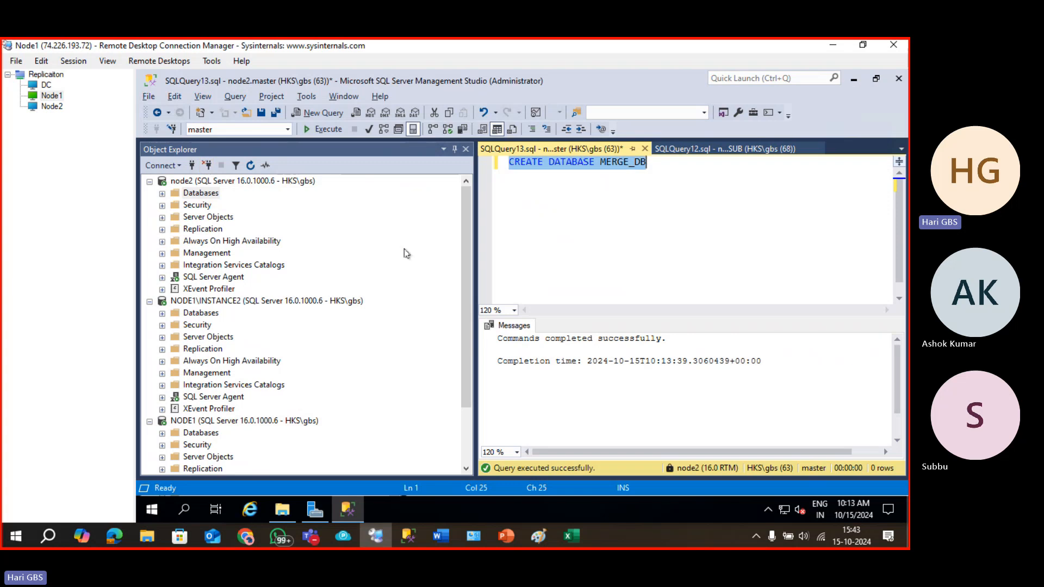
key("Delete")
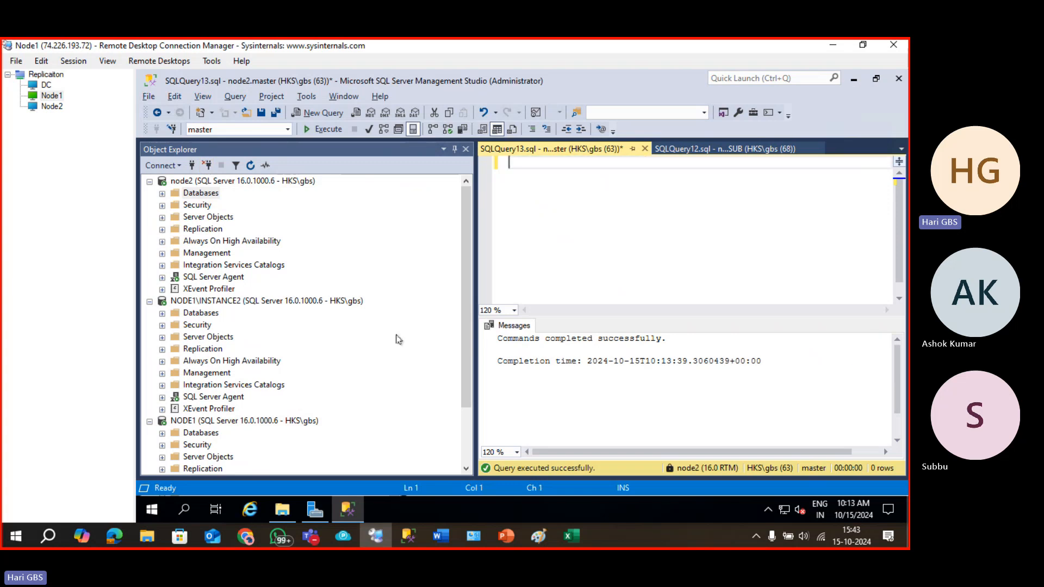
Ask ChatGPT to 'PROVIDE 3 TABLES WITH 5 ROWS'.
left_click(310, 537)
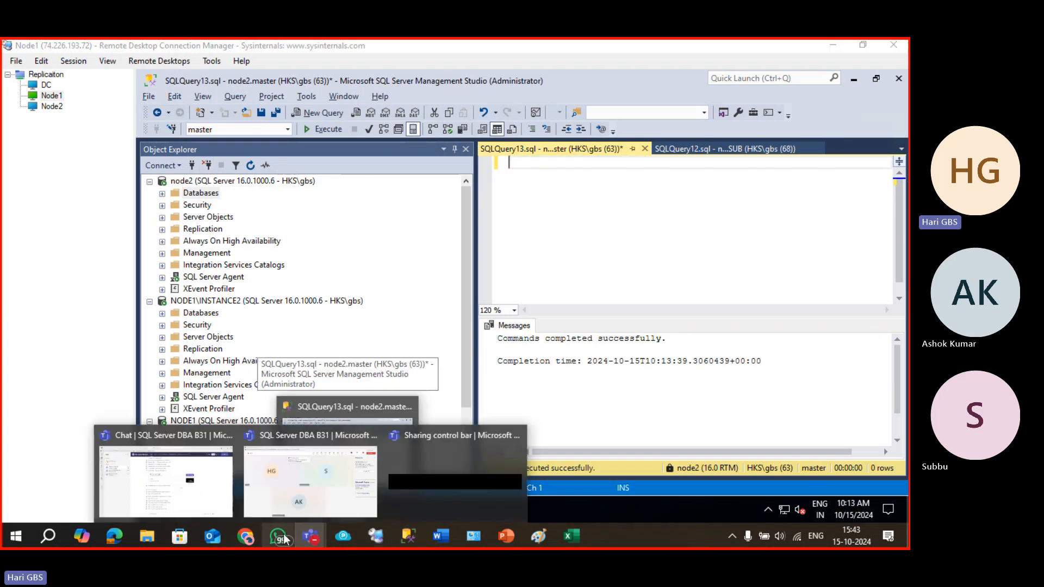
left_click(247, 542)
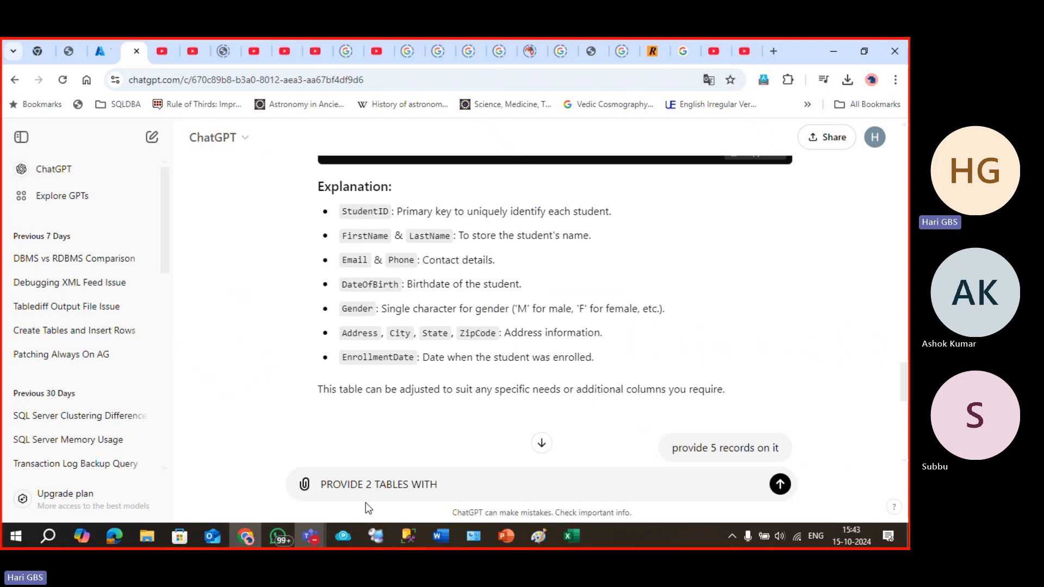
triple_click(371, 484)
type("PROVI")
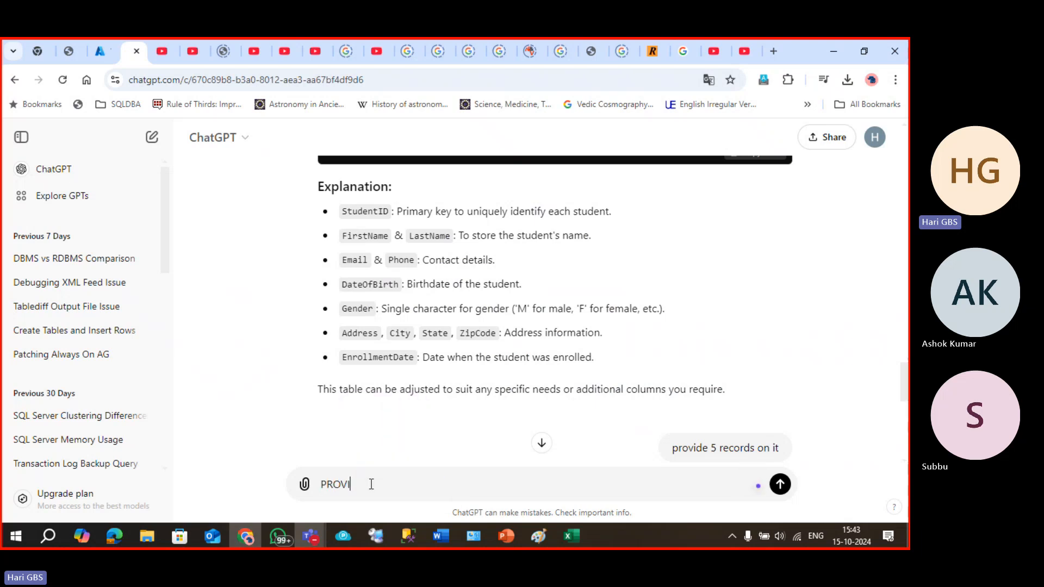
type("DE 3 TABLES WITH 5 WO")
key("BackSpace")
type("ROWS")
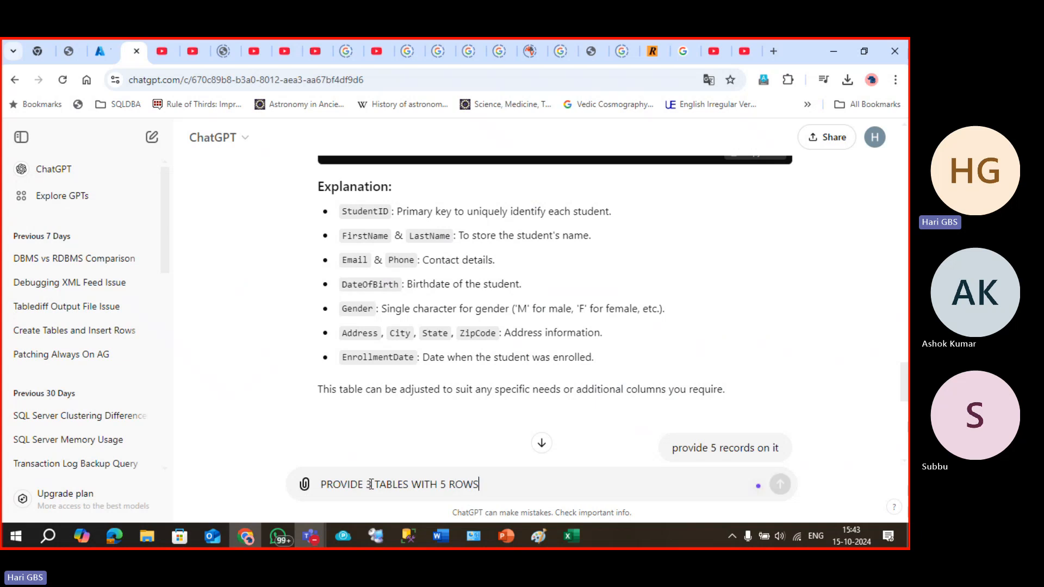
key("Return")
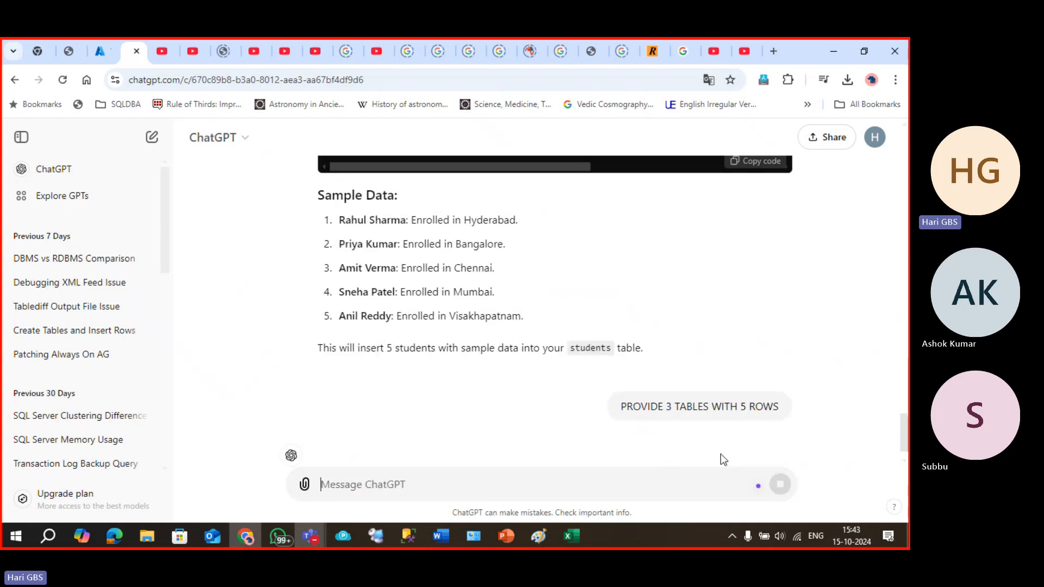
Copy the students table code from the answer and return to Management Studio.
mouse_move(592, 366)
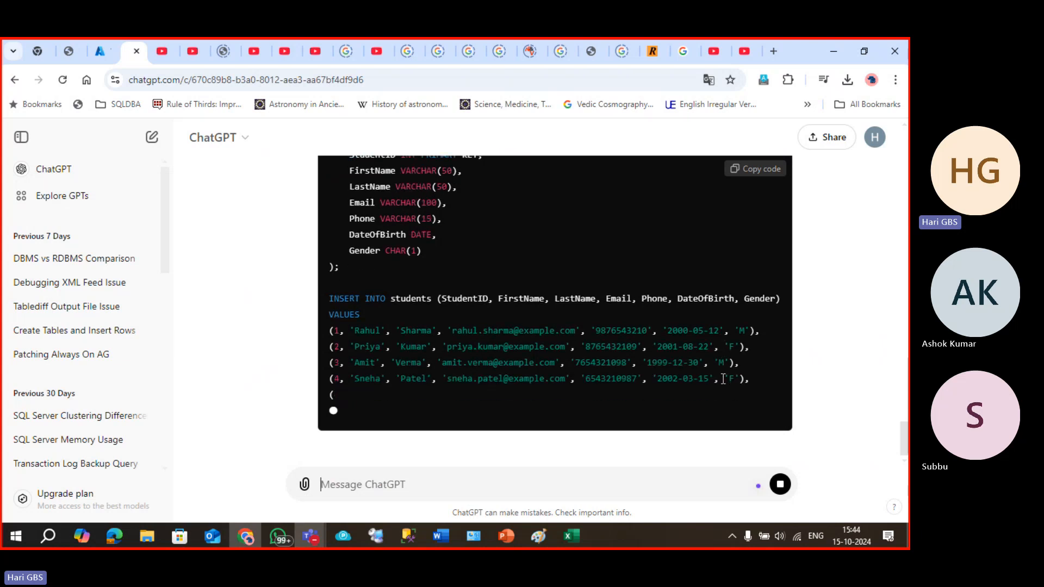
scroll(726, 380, "up", 10)
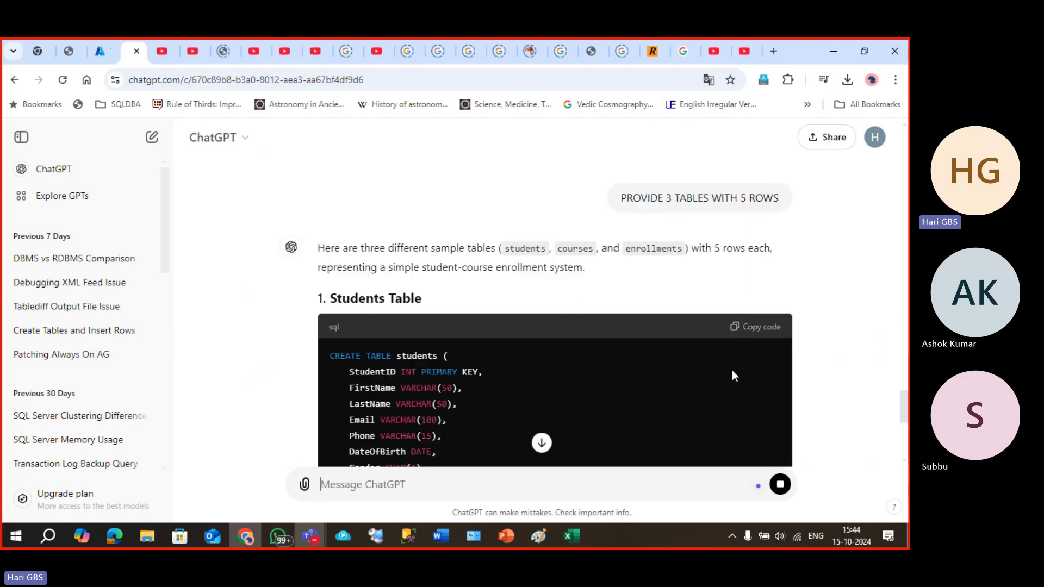
left_click(755, 327)
key("alt+Tab")
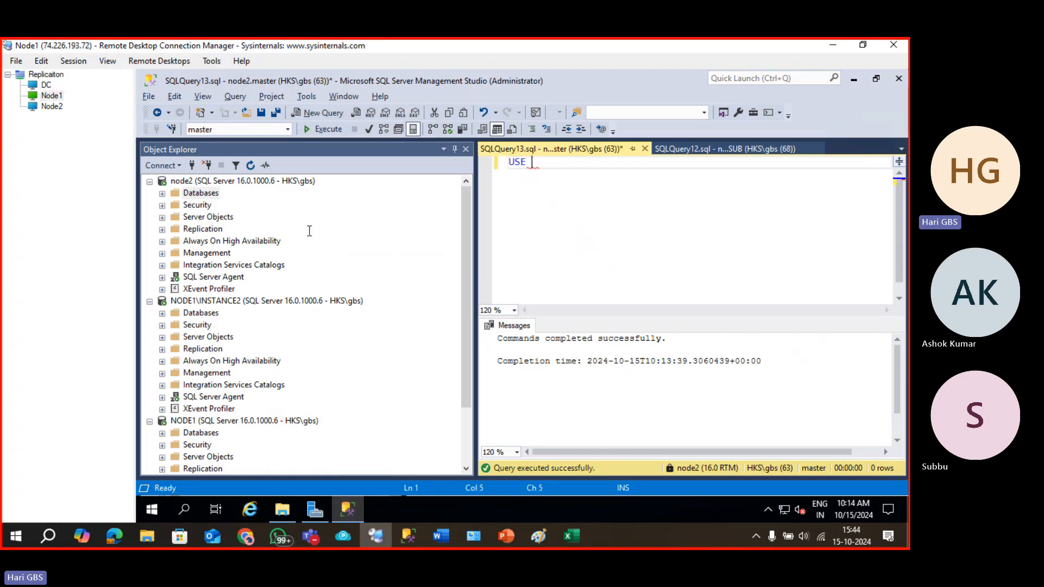
Run USE MERGE_DB in the node2 query and paste the students table creation and insert script.
double_click(199, 193)
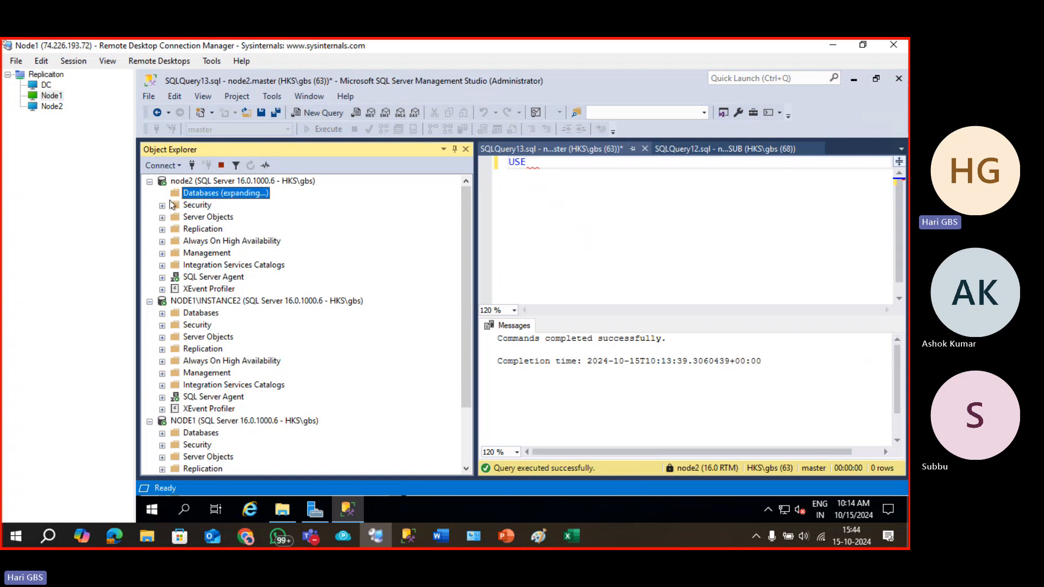
left_click(235, 241)
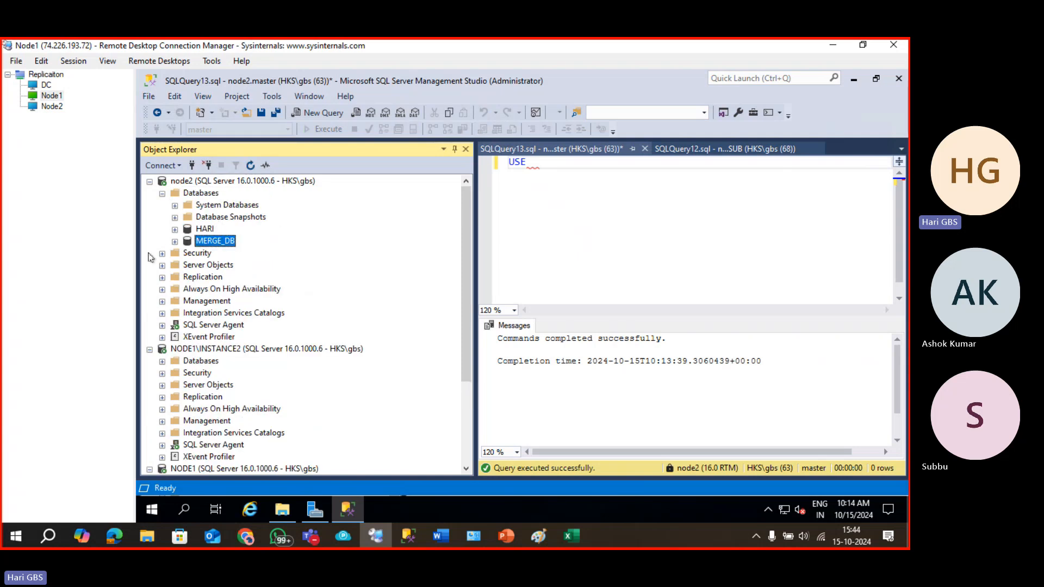
left_click(593, 177)
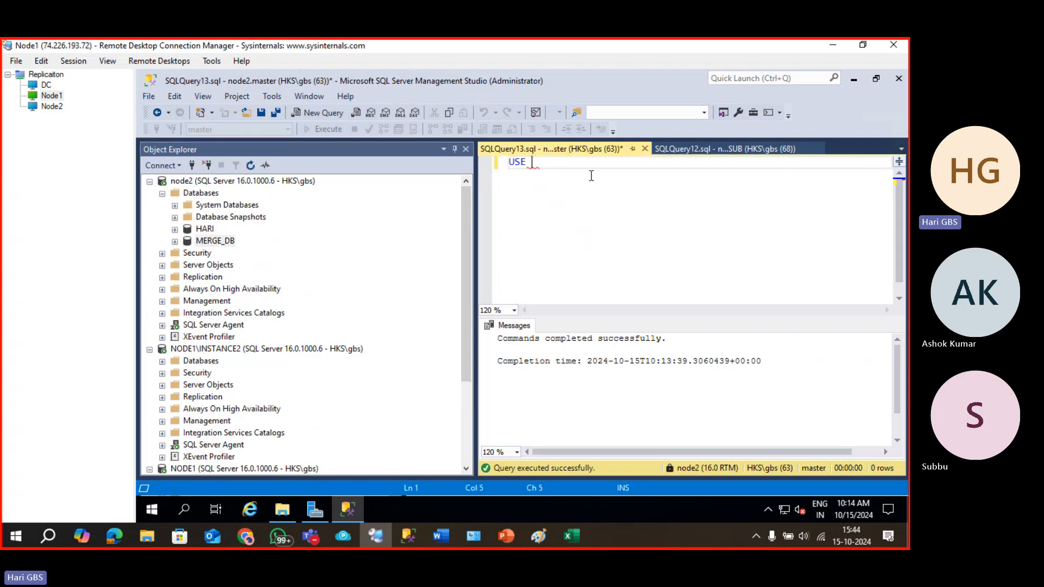
type("MERGE_D")
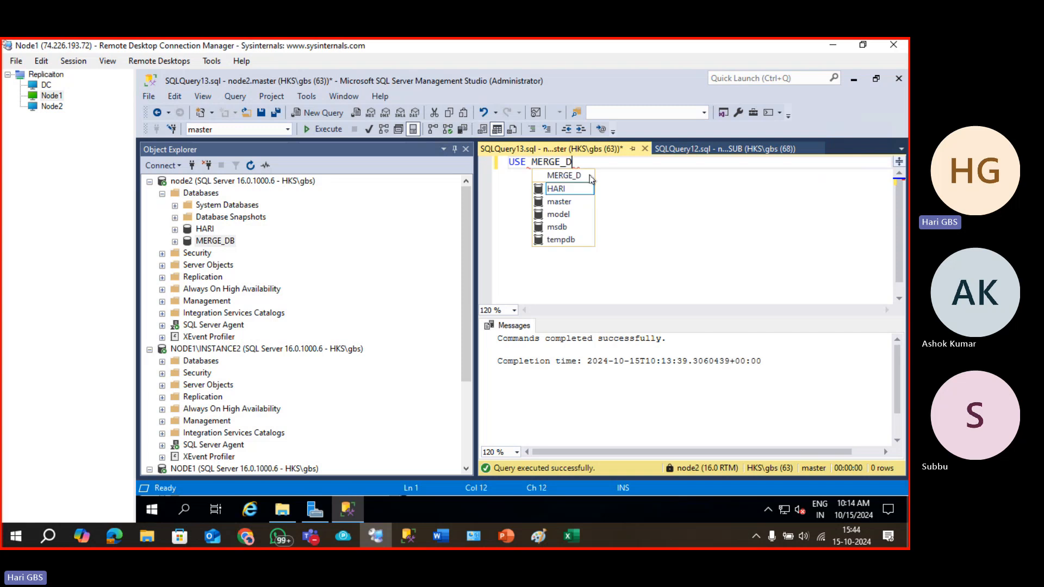
type("B")
key("F5")
key("ctrl+a")
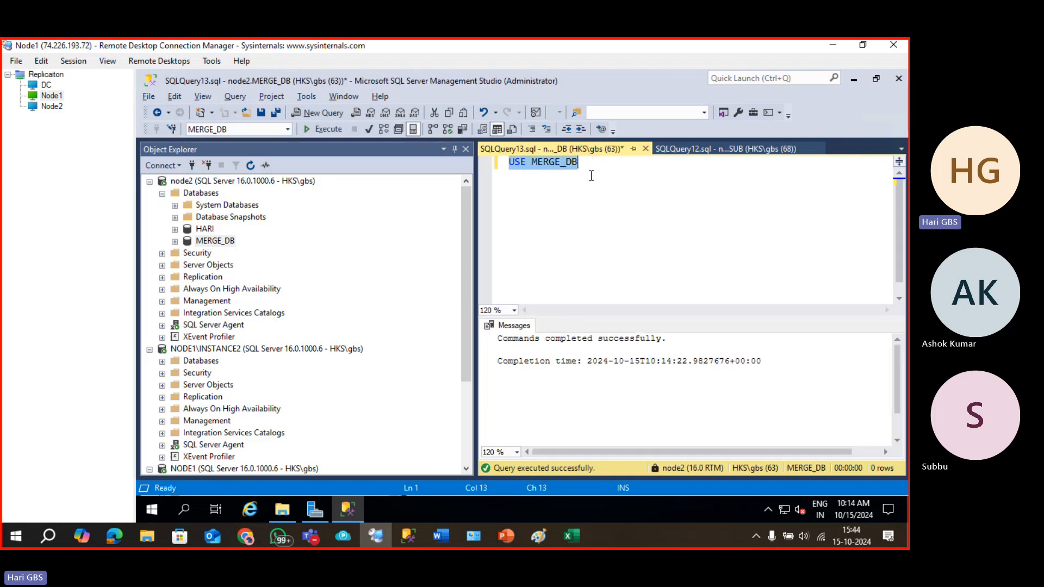
key("ctrl+v")
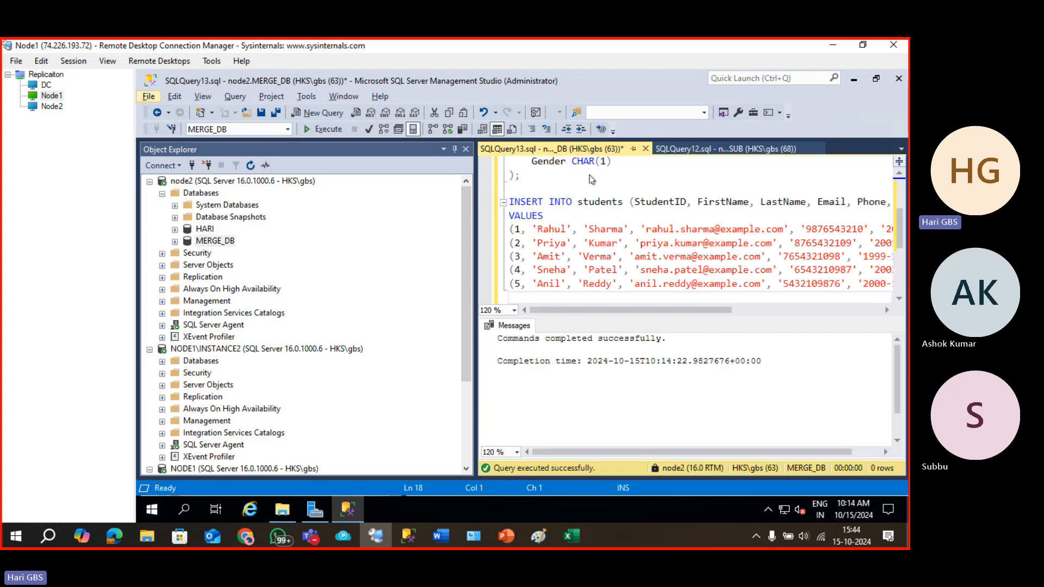
Remove PRIMARY KEY from StudentID and run the students table script.
left_click(619, 190)
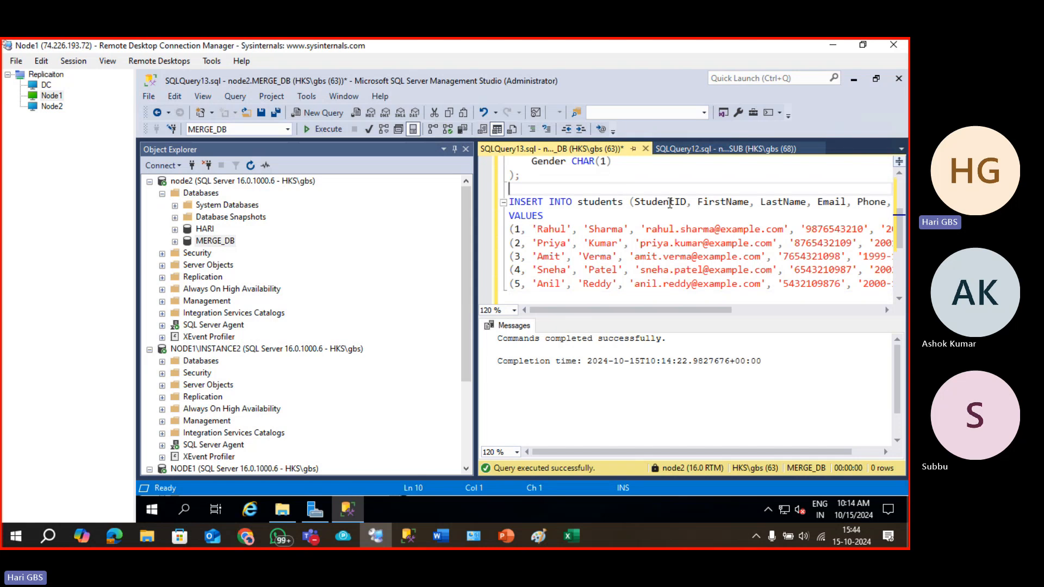
scroll(674, 206, "up", 3)
left_click(623, 176)
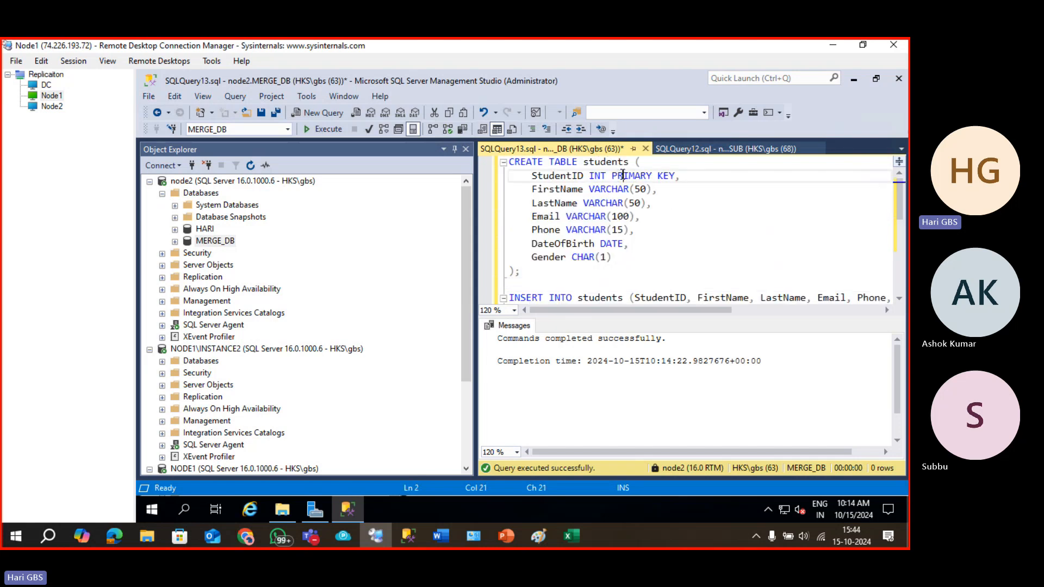
double_click(628, 176)
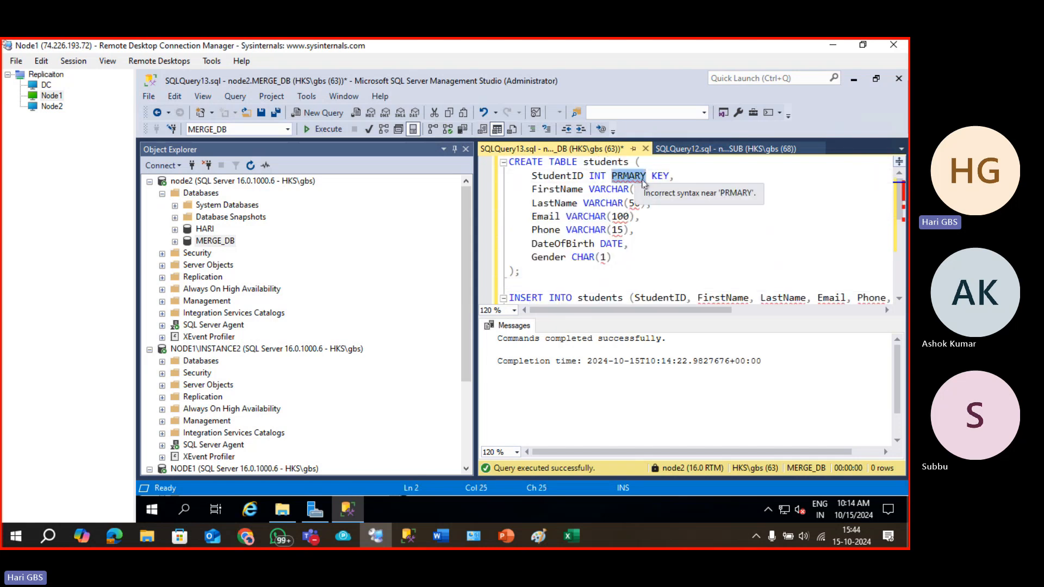
key("Delete")
double_click(626, 177)
key("Delete")
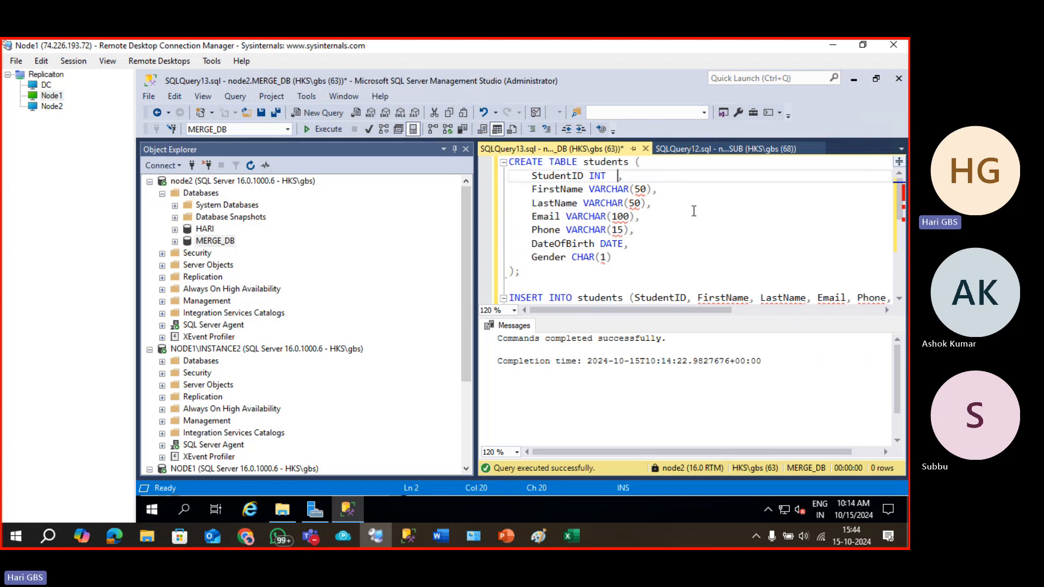
left_click(694, 213)
key("F5")
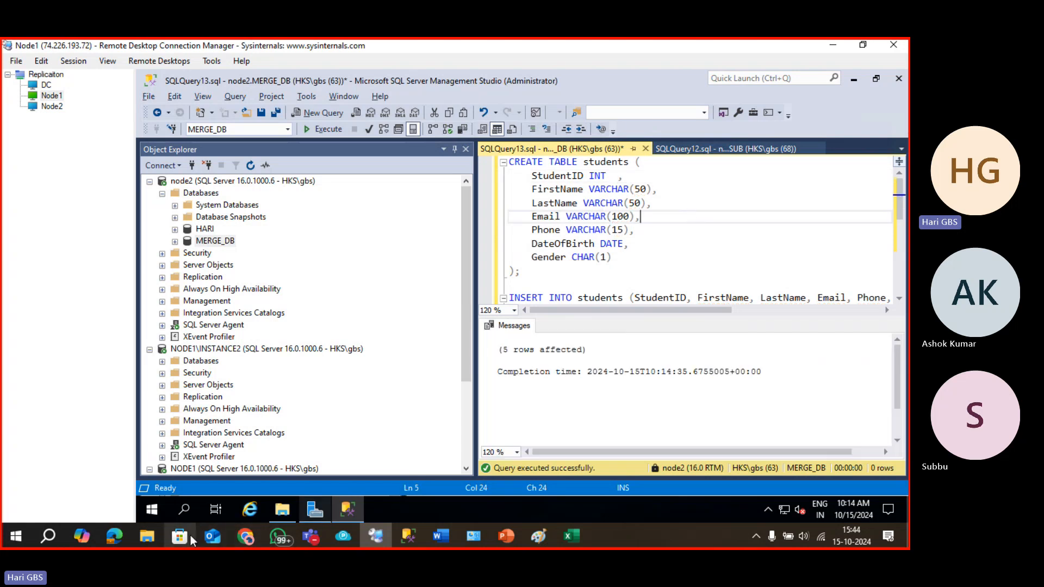
Copy the courses table script from ChatGPT, paste it over the editor, and run it.
left_click(246, 535)
scroll(599, 354, "down", 5)
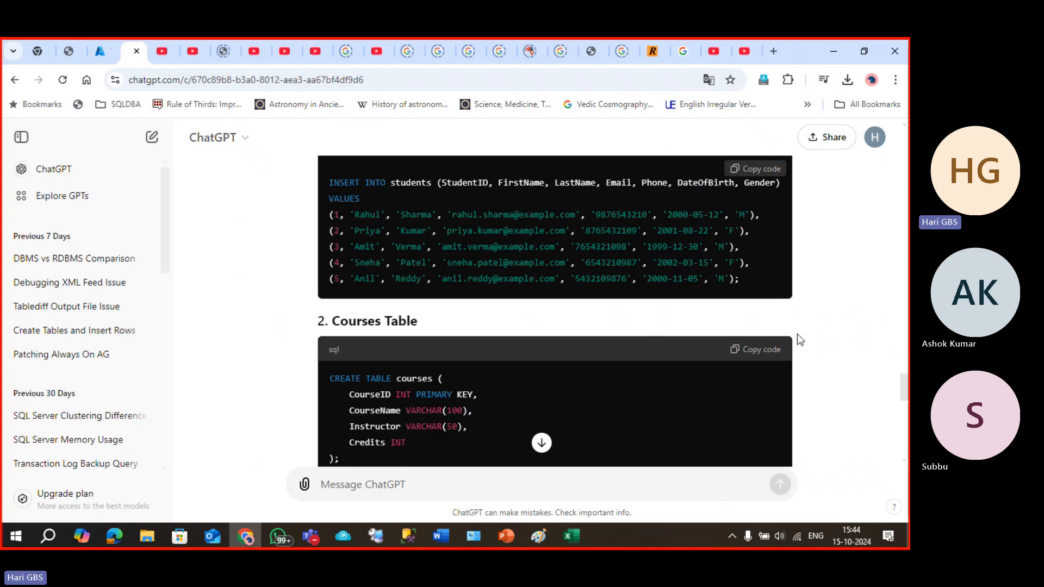
left_click(776, 352)
key("alt+Tab")
key("ctrl+a")
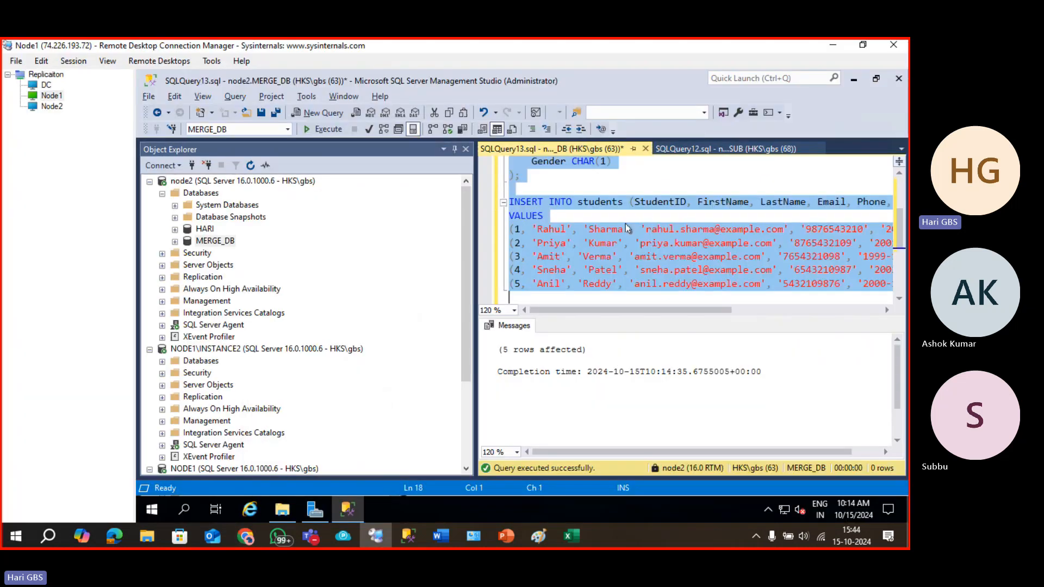
key("ctrl+v")
key("F5")
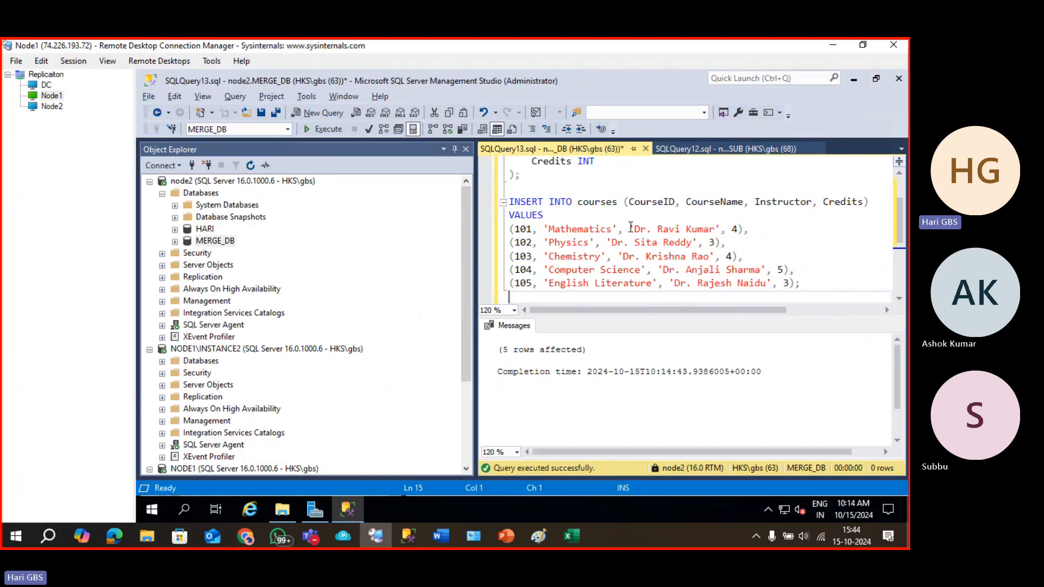
Paste the enrollments script, remove PRIMARY KEY from EnrollmentID, and run it.
key("alt+Tab")
scroll(621, 314, "down", 5)
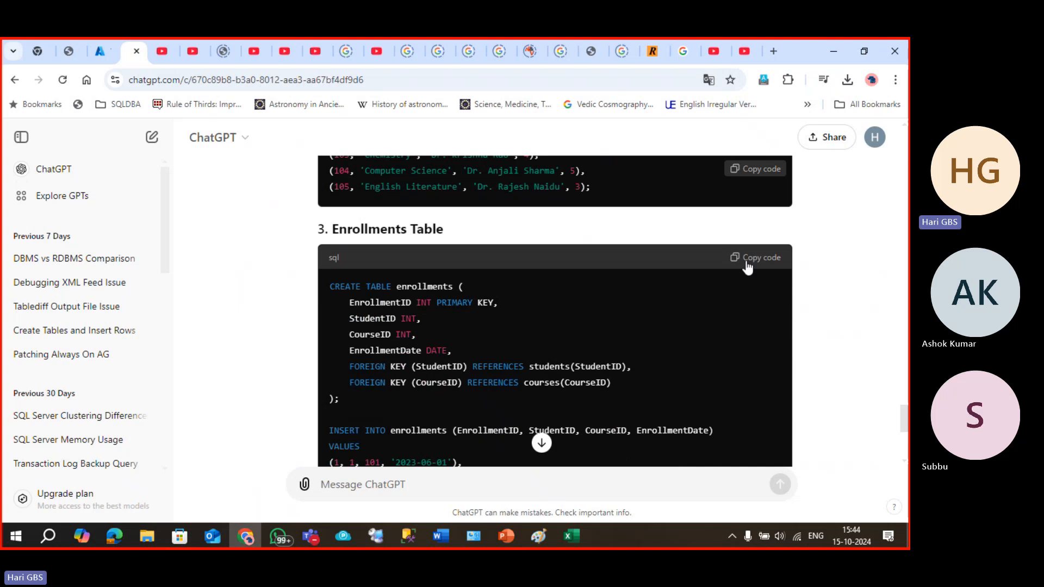
left_click(756, 259)
key("alt+Tab")
key("ctrl+a")
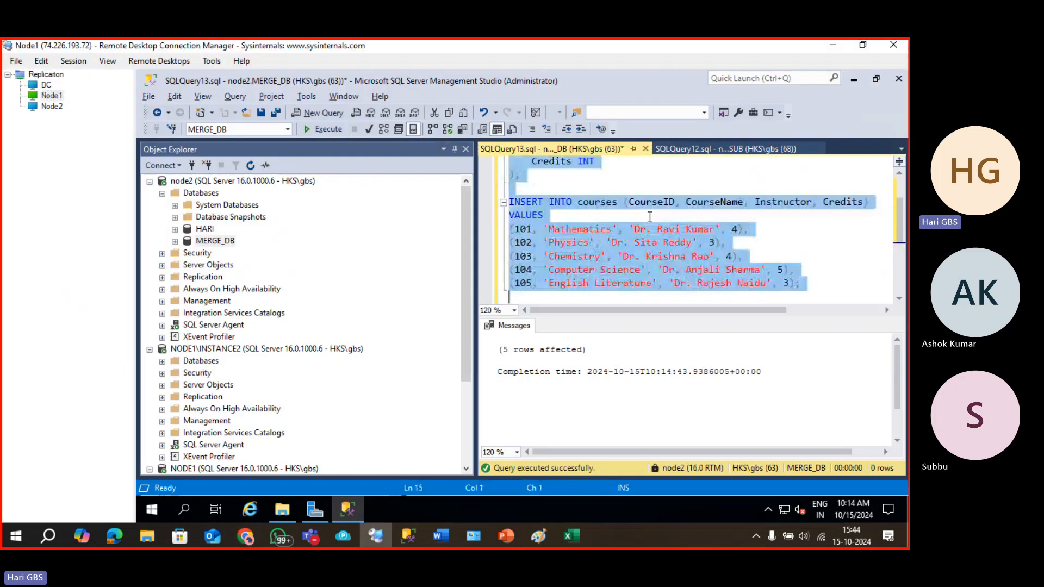
key("ctrl+v")
double_click(651, 175)
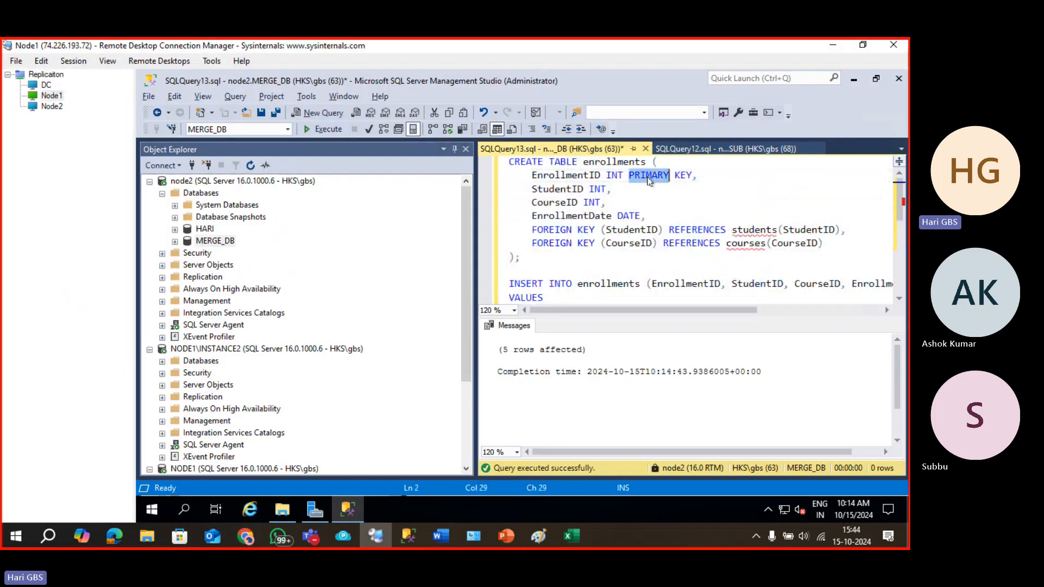
key("BackSpace")
double_click(646, 178)
key("BackSpace")
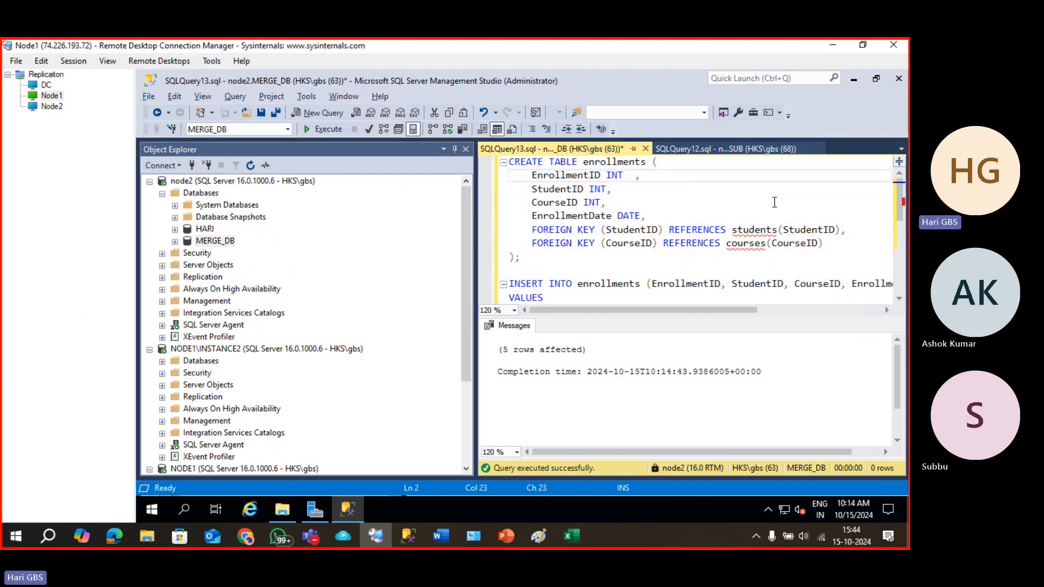
left_click(774, 203)
key("F5")
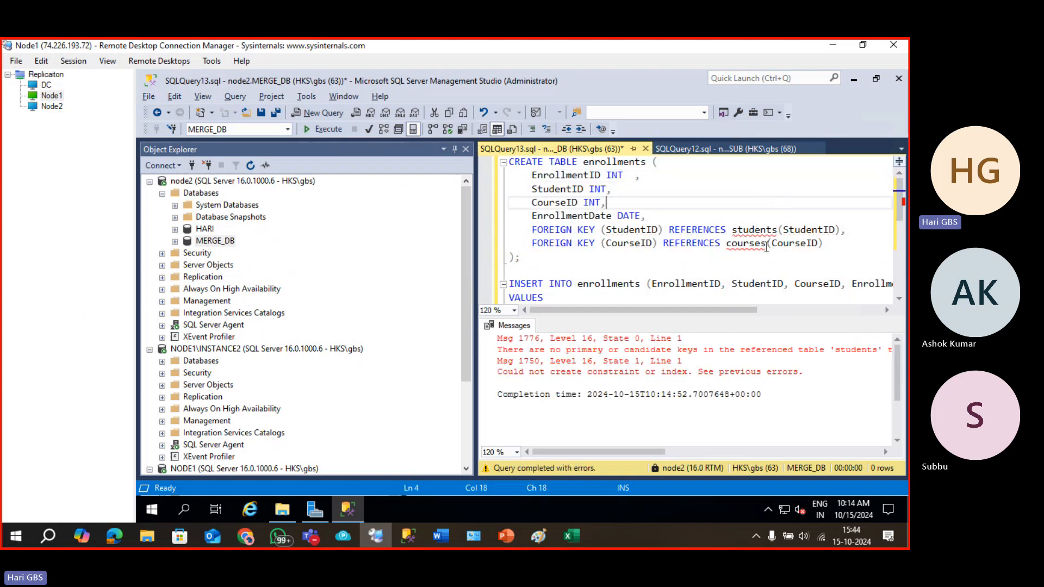
Delete both FOREIGN KEY lines and the comma after DATE, then rerun the enrollments script.
left_click_drag(537, 229, 826, 246)
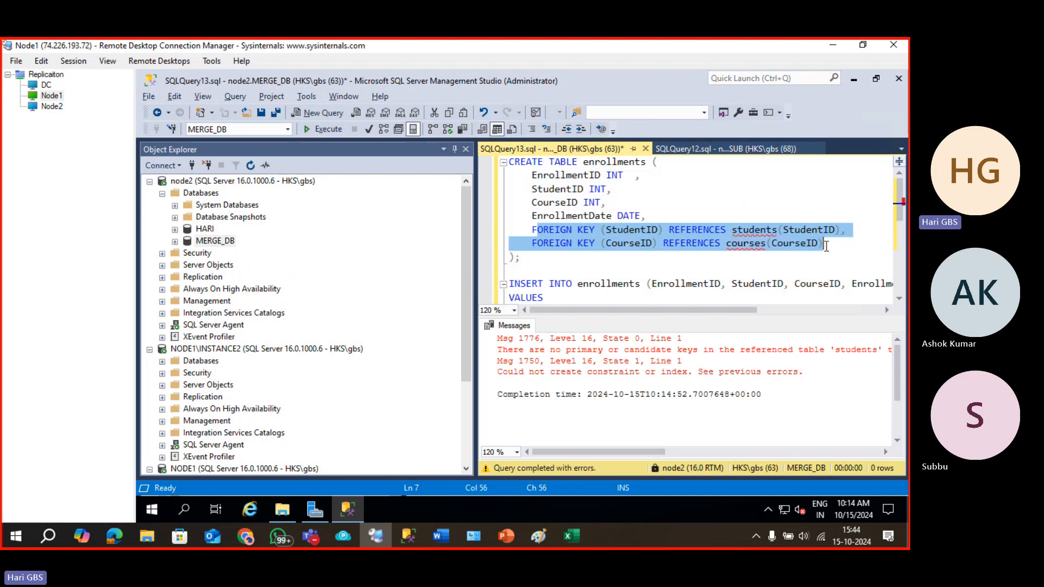
key("BackSpace")
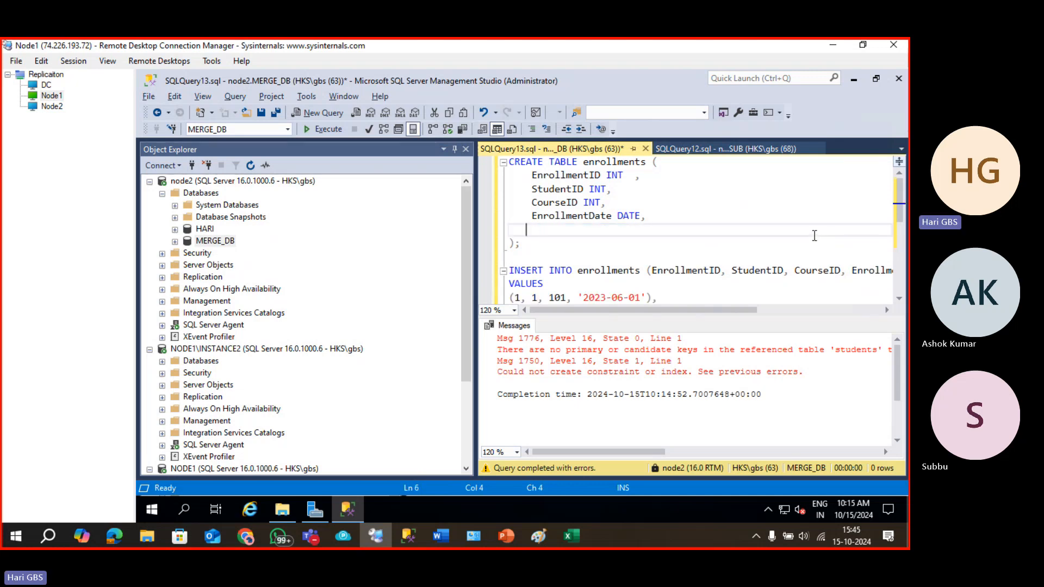
left_click(662, 217)
key("BackSpace")
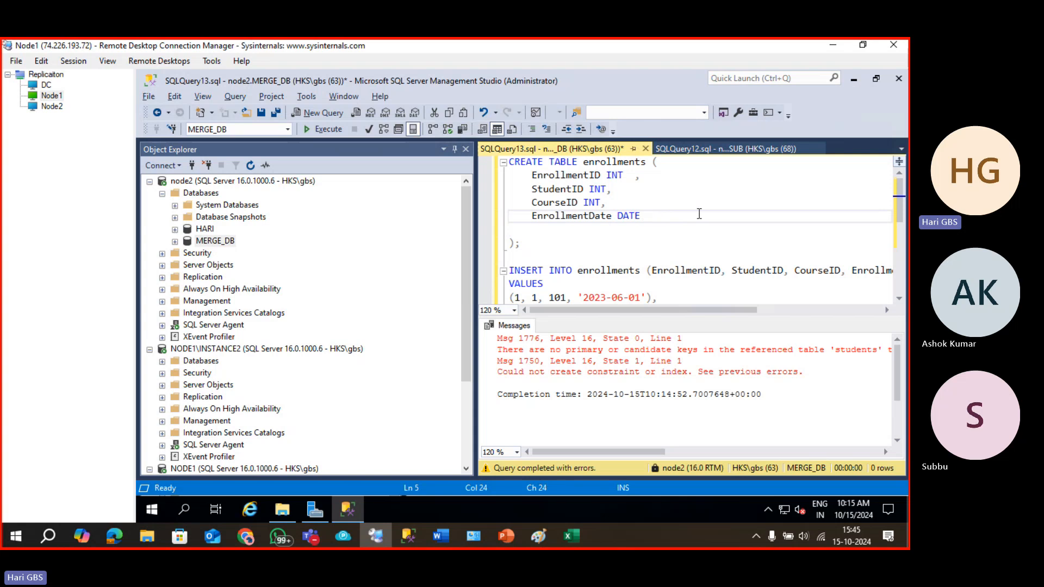
key("F5")
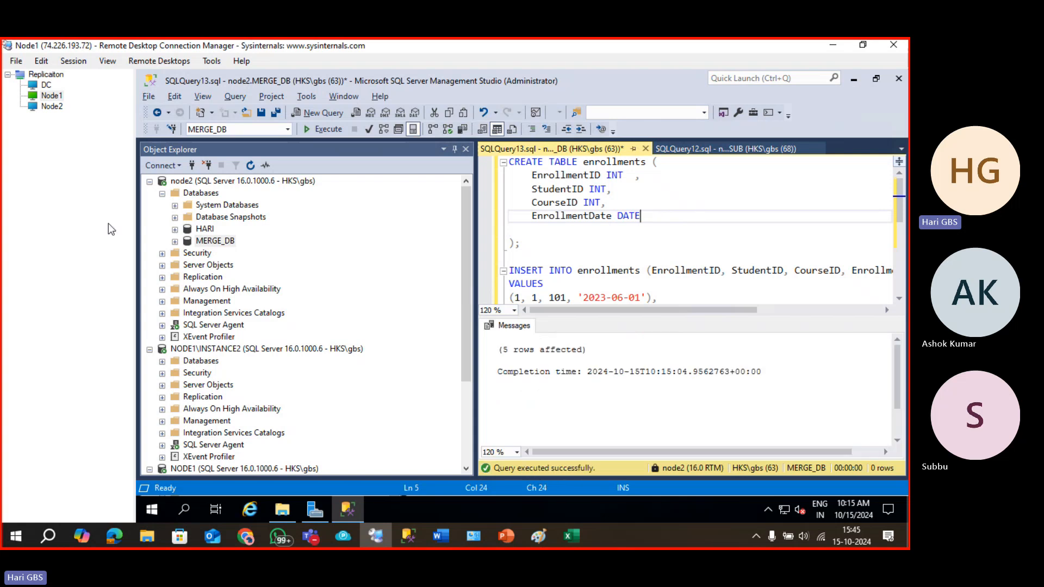
Float Object Explorer and expand MERGE_DB's Tables folder.
left_click_drag(249, 154, 248, 167)
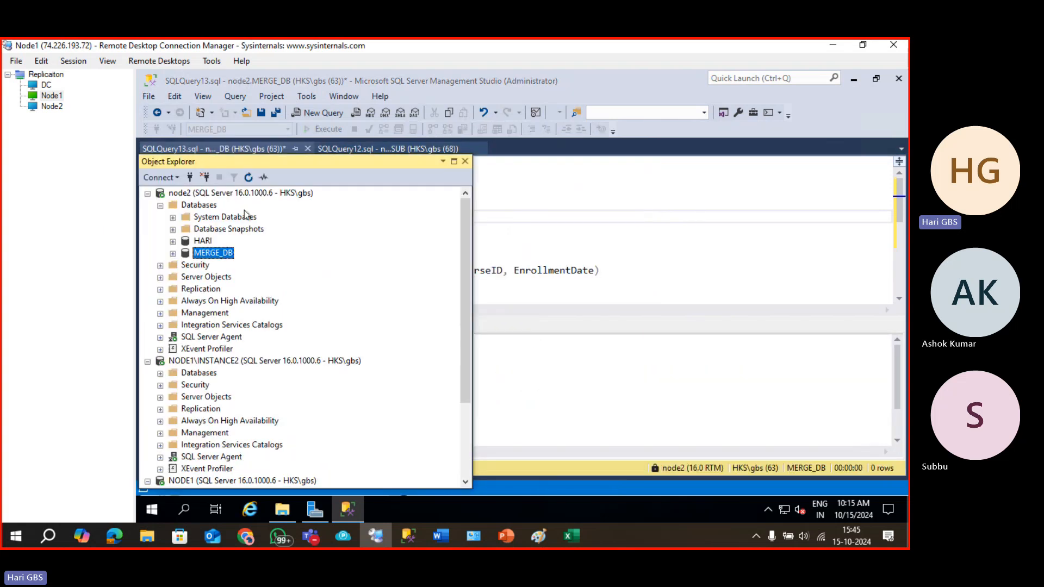
left_click(173, 254)
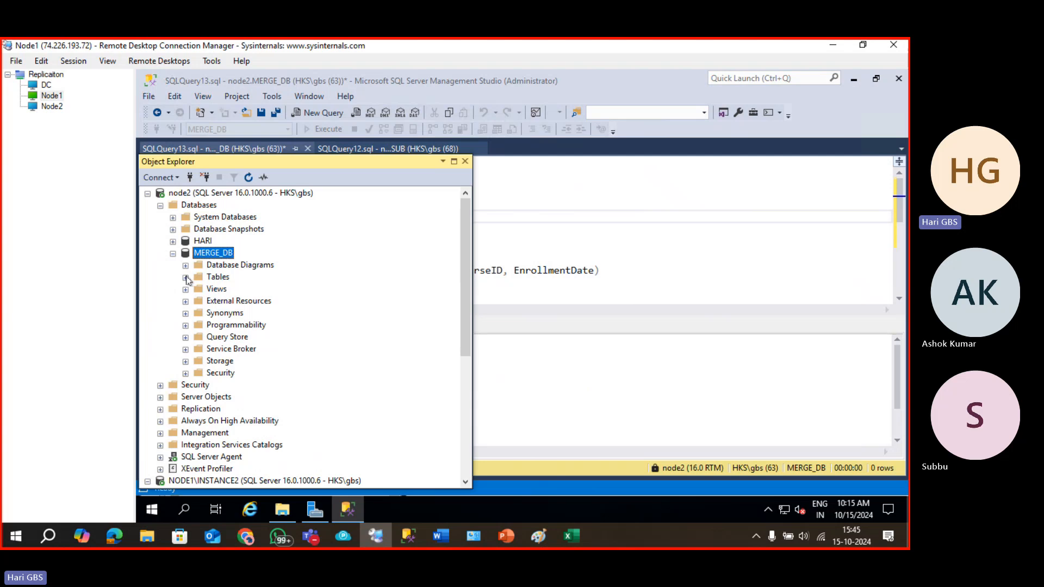
left_click(185, 278)
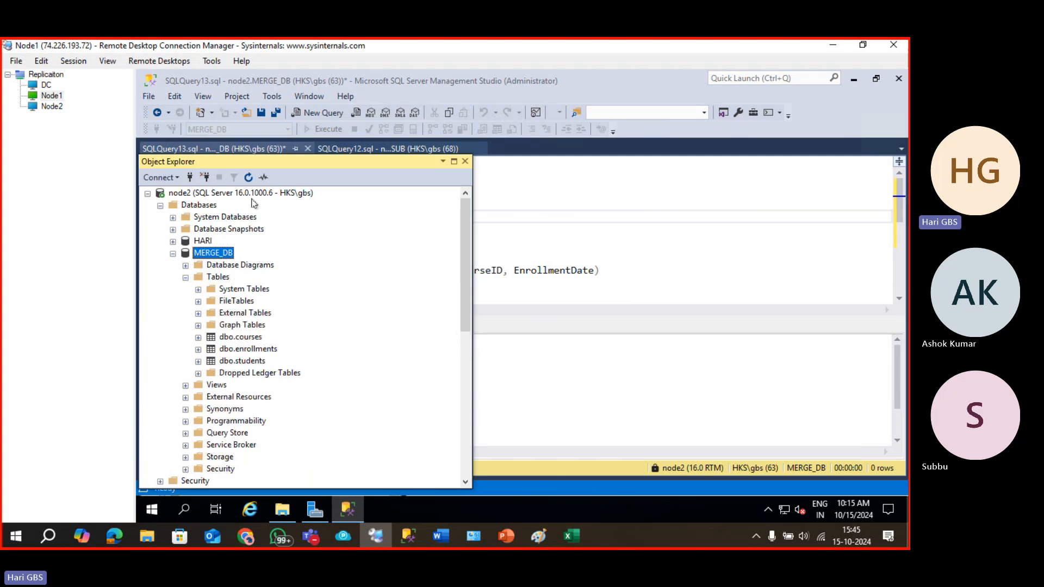
left_click(512, 178)
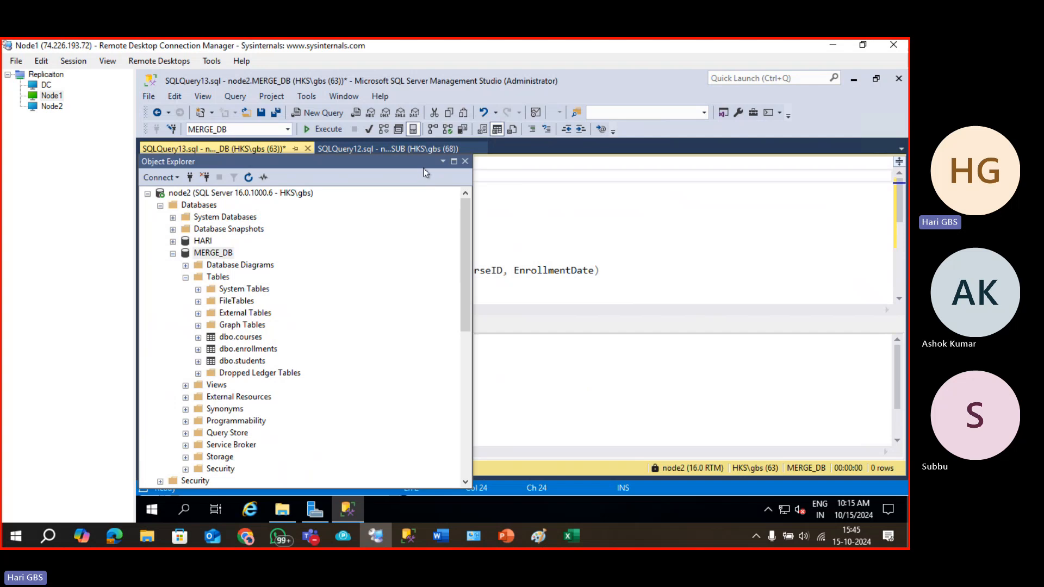
Maximize, restore and close the floating Object Explorer, bring it back with F8, and redock it.
double_click(418, 163)
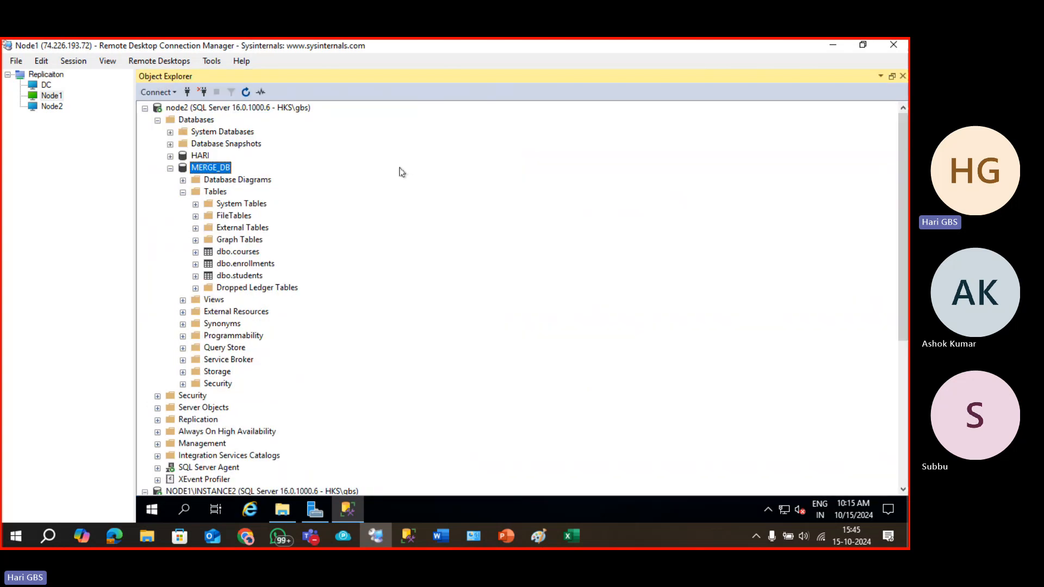
left_click(893, 77)
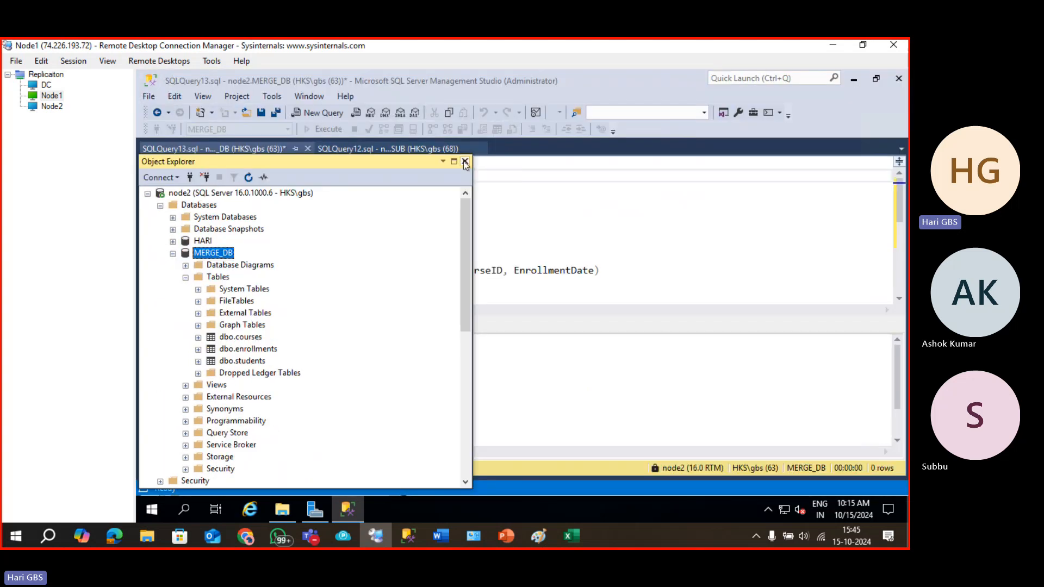
left_click(463, 161)
left_click(327, 188)
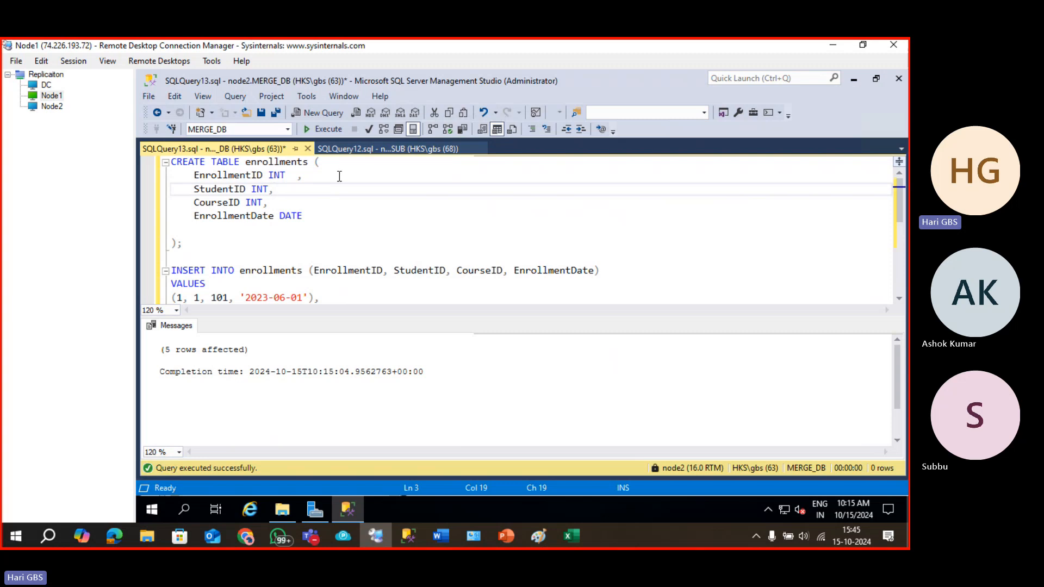
key("F8")
right_click(375, 165)
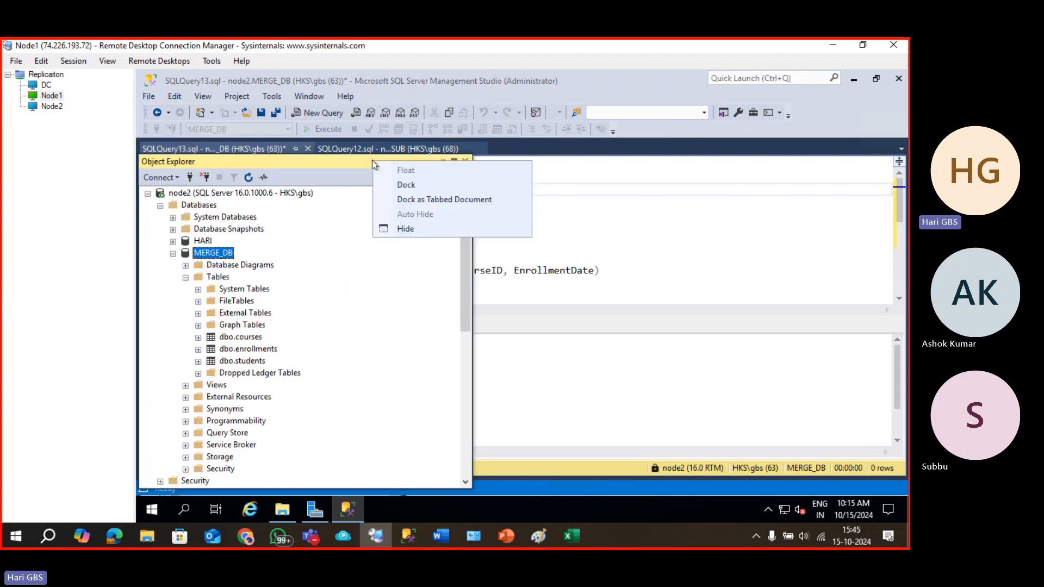
left_click(394, 186)
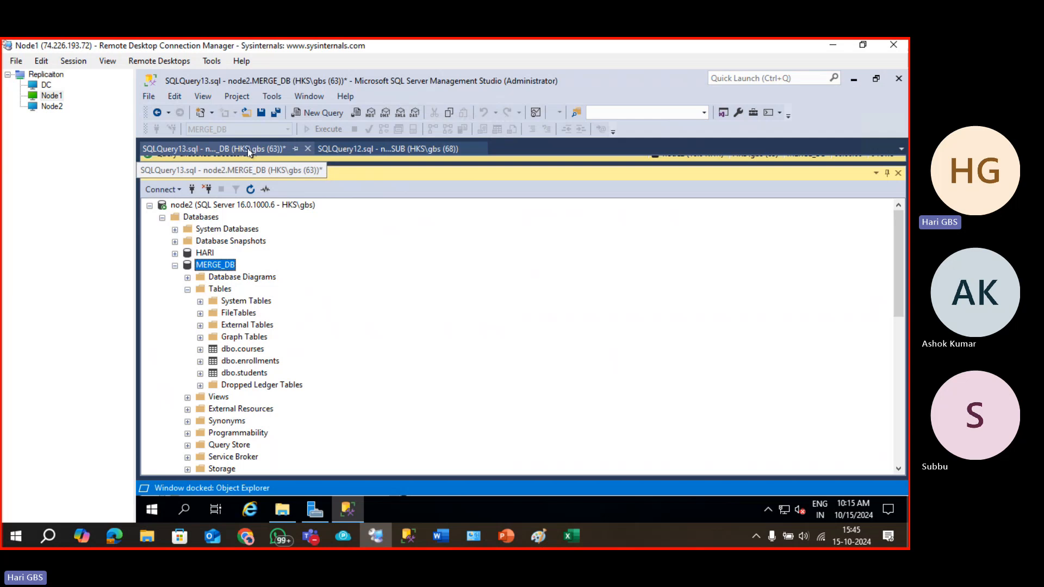
left_click(270, 152)
Dock Object Explorer as a tabbed document, float it, and resize it beside the query editor.
right_click(308, 174)
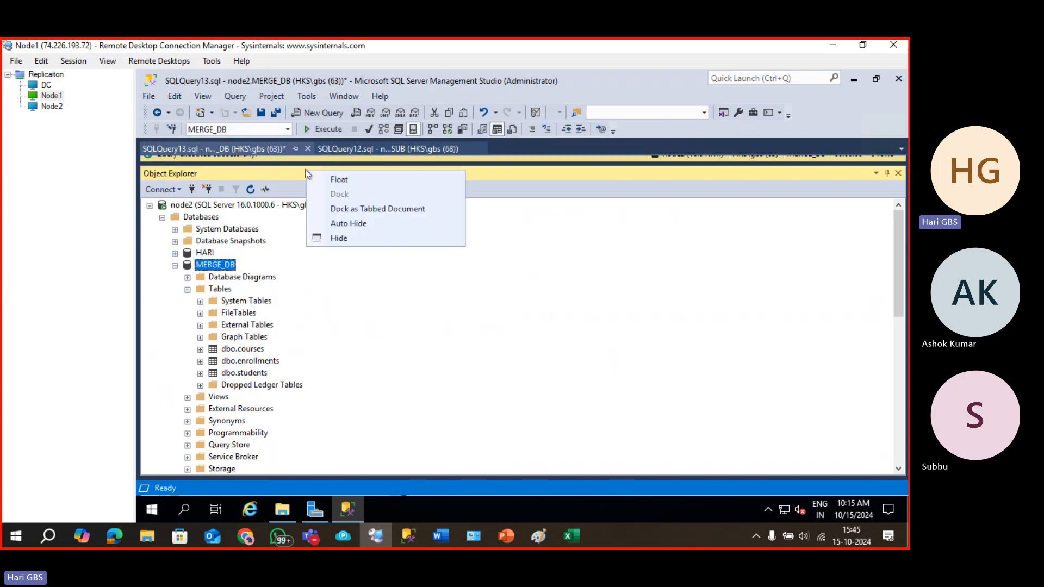
left_click(363, 212)
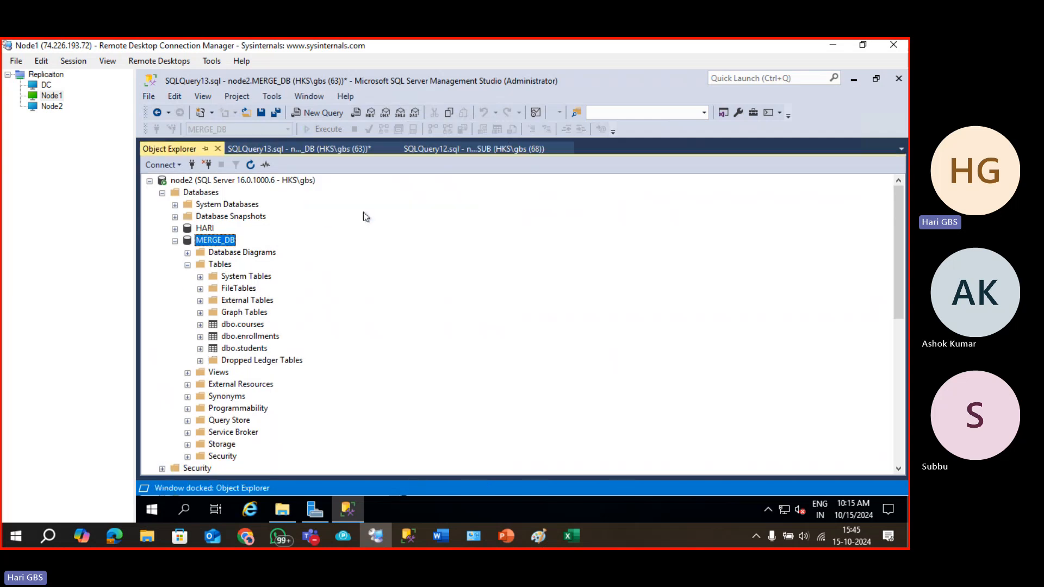
right_click(174, 155)
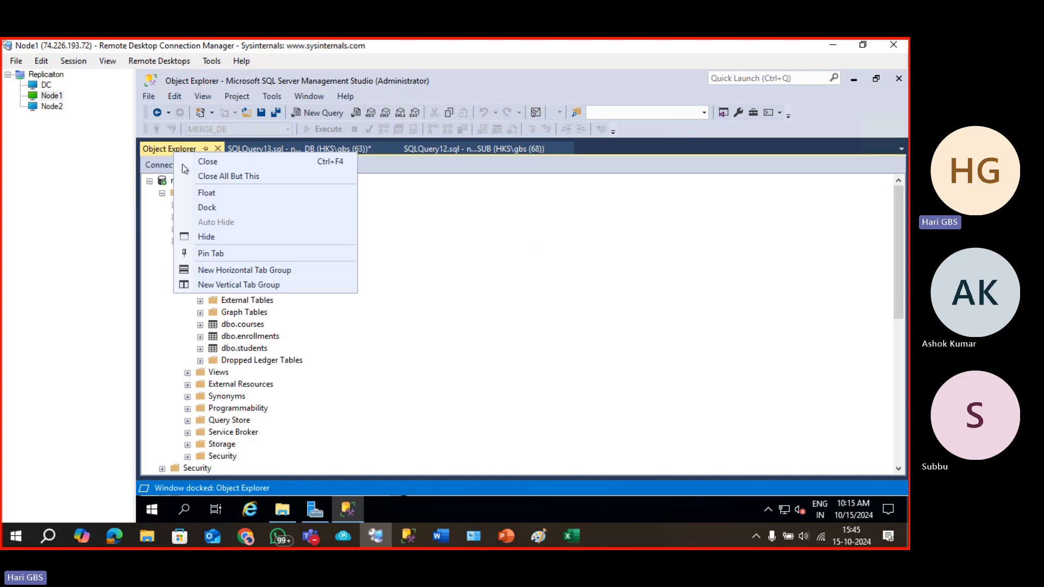
left_click(227, 194)
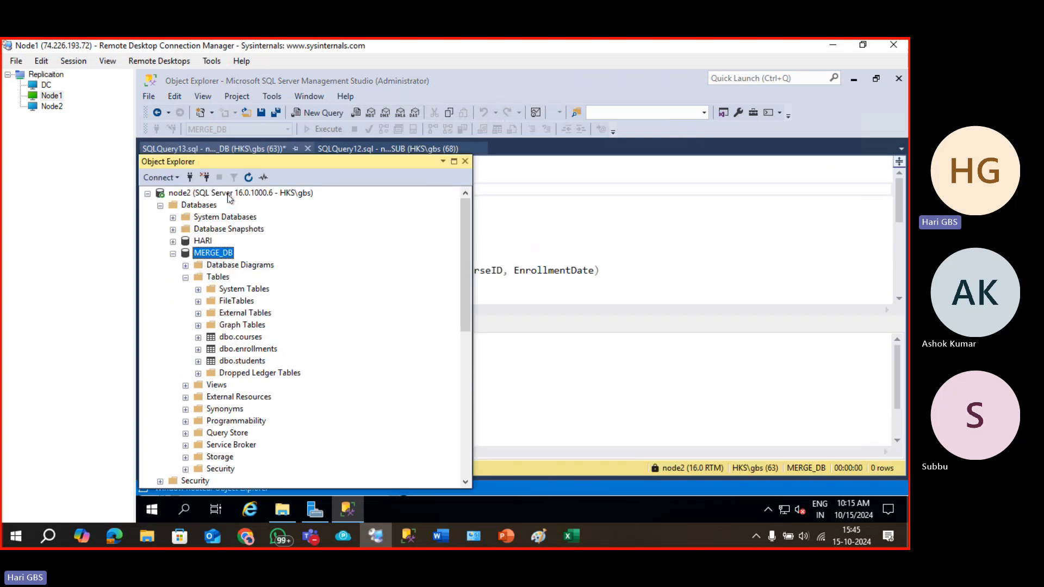
right_click(348, 166)
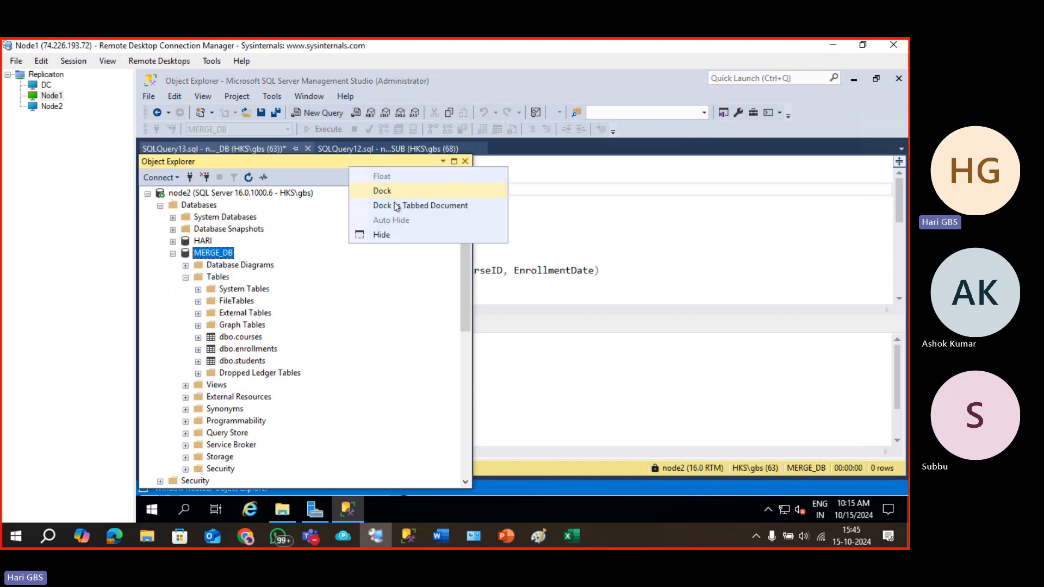
left_click(456, 304)
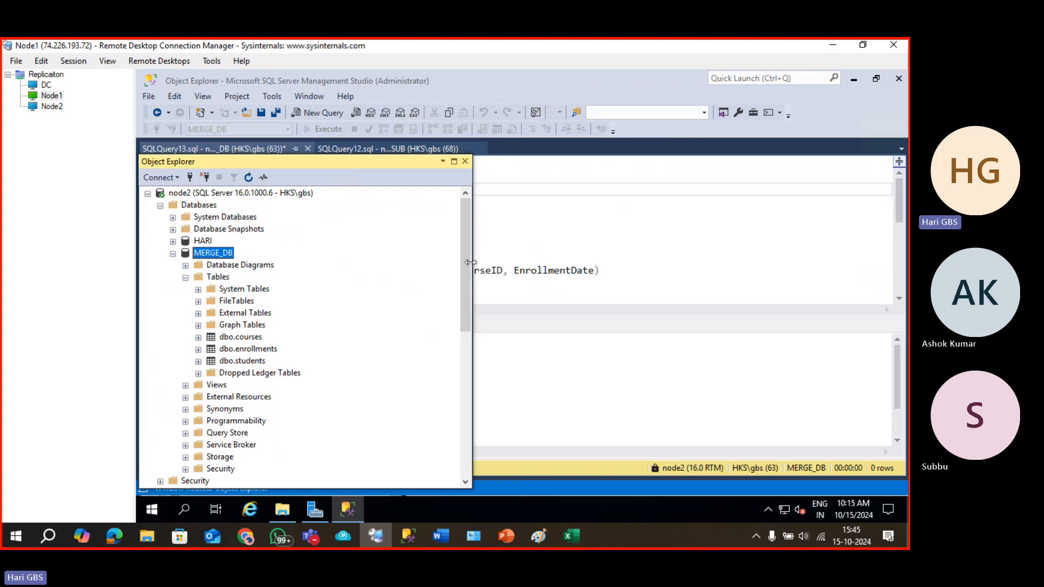
left_click_drag(322, 257, 286, 256)
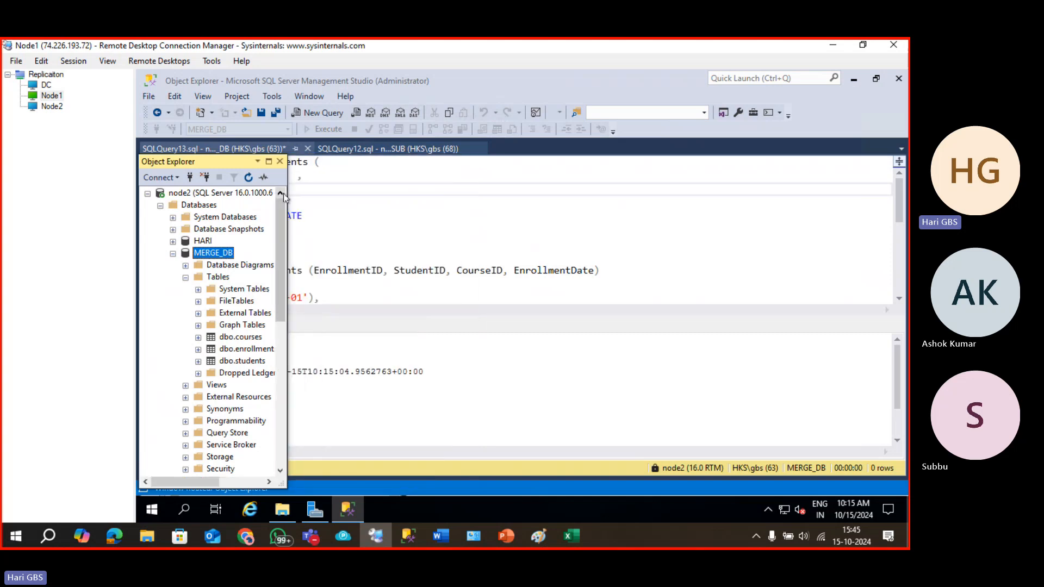
left_click_drag(287, 198, 316, 199)
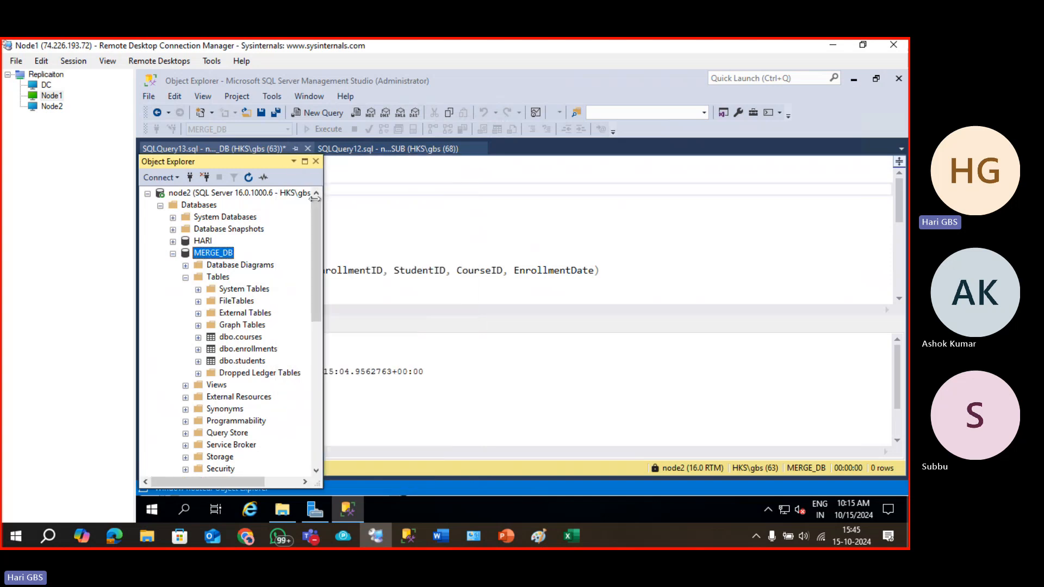
left_click(473, 282)
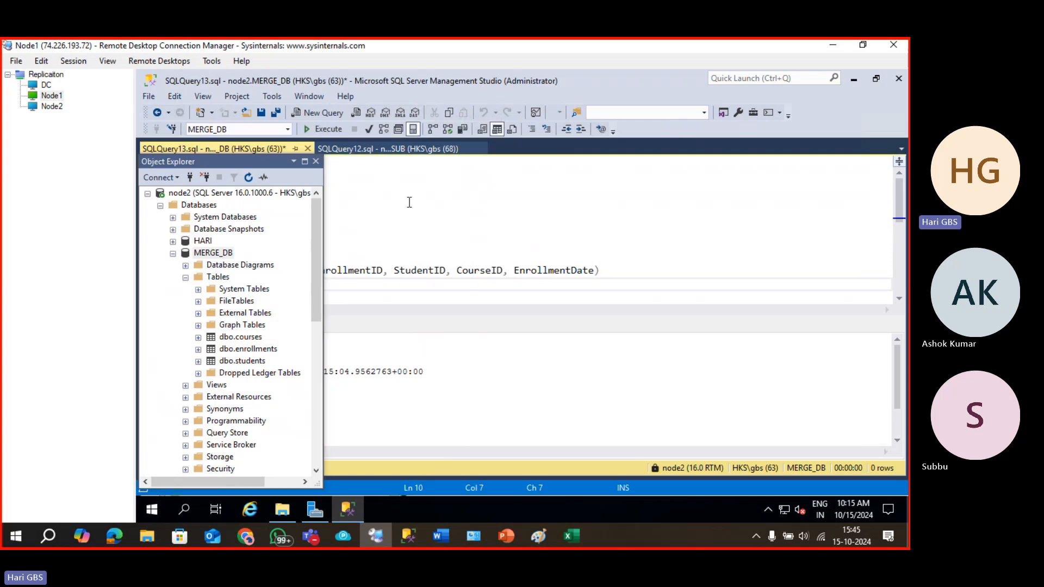
Exit Management Studio despite open transactions, discarding changes to SQLQuery13.sql.
right_click(408, 201)
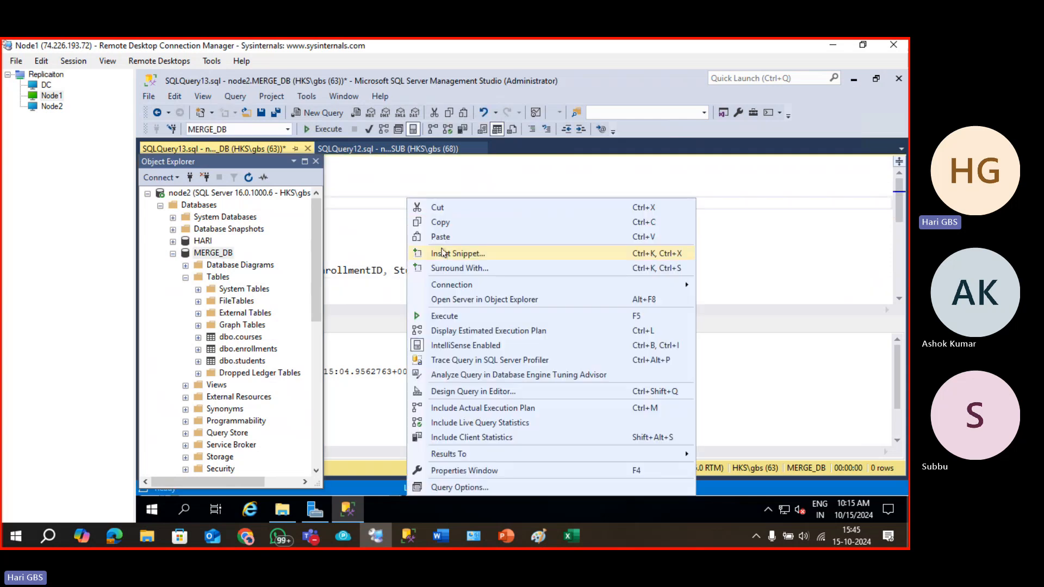
left_click(903, 79)
left_click(898, 80)
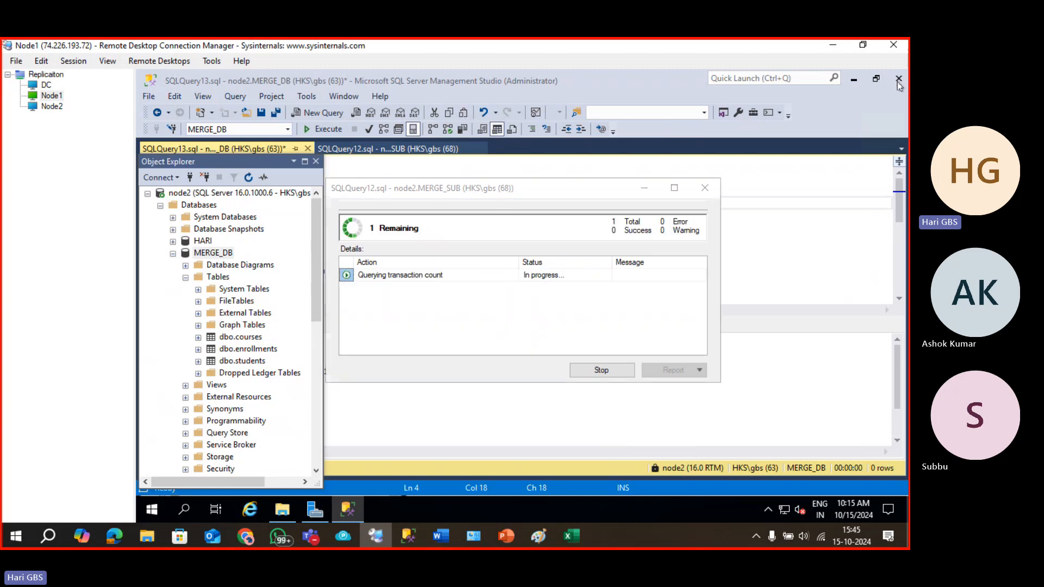
left_click(603, 371)
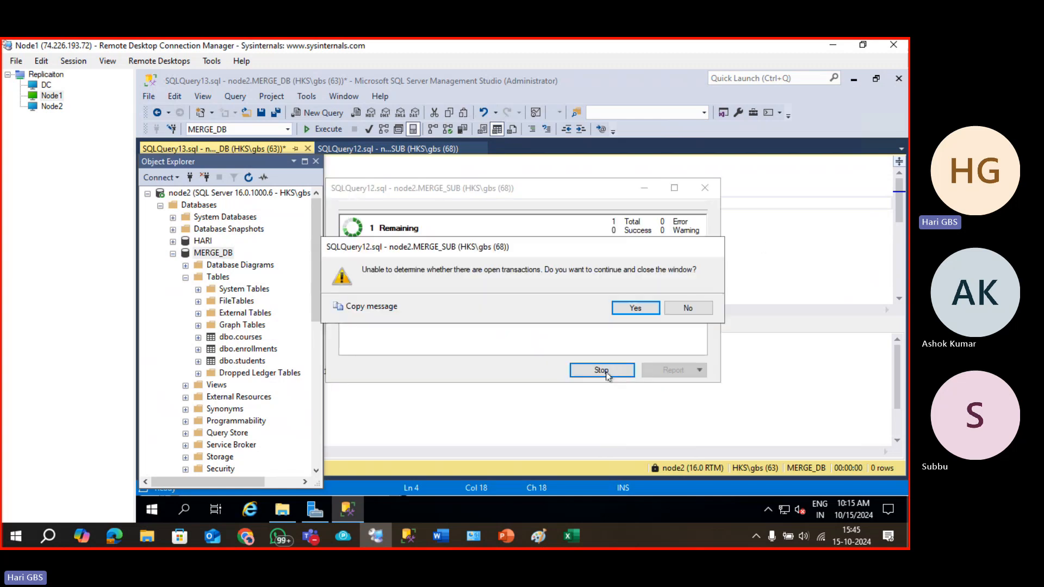
left_click(633, 307)
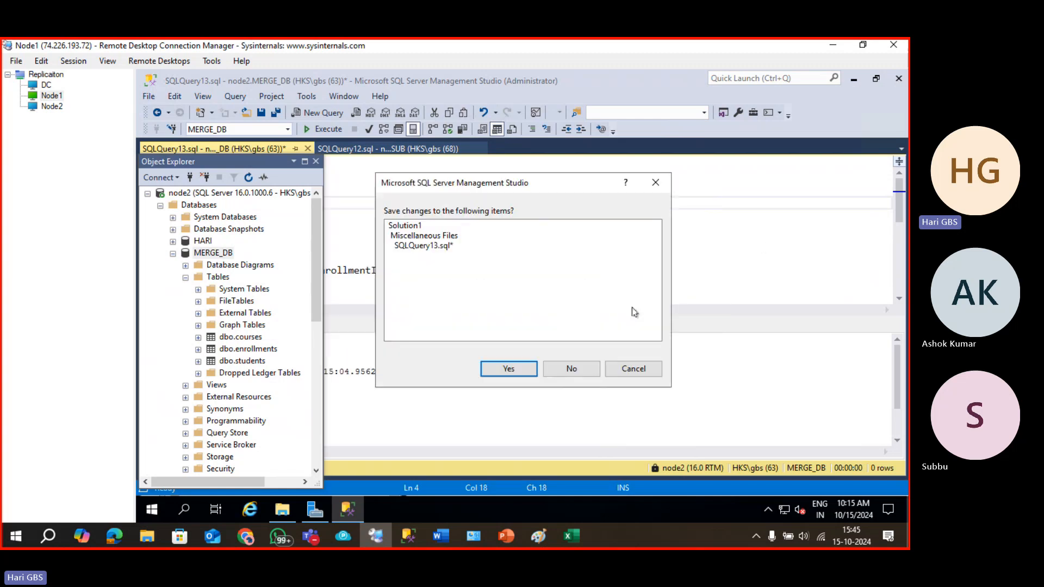
left_click(577, 370)
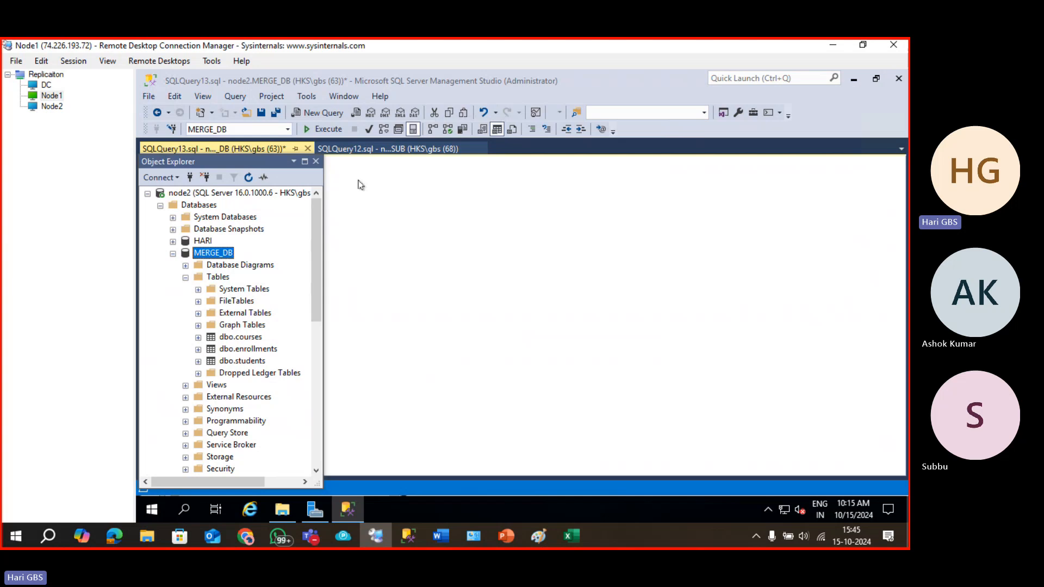
In the Node2 session connect to the NODE2 server, then return to the Node1 session.
left_click(320, 166)
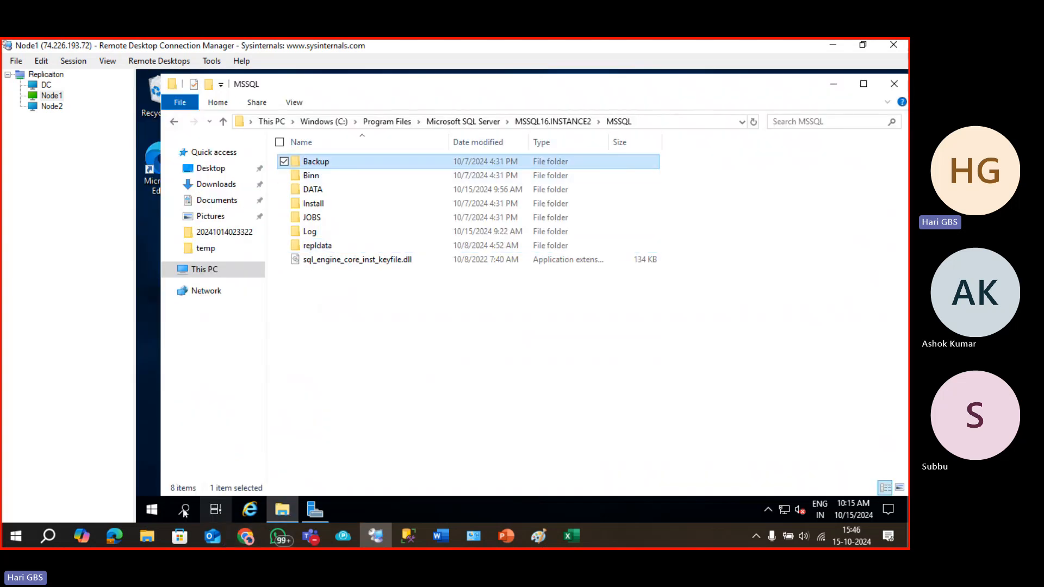
left_click(37, 108)
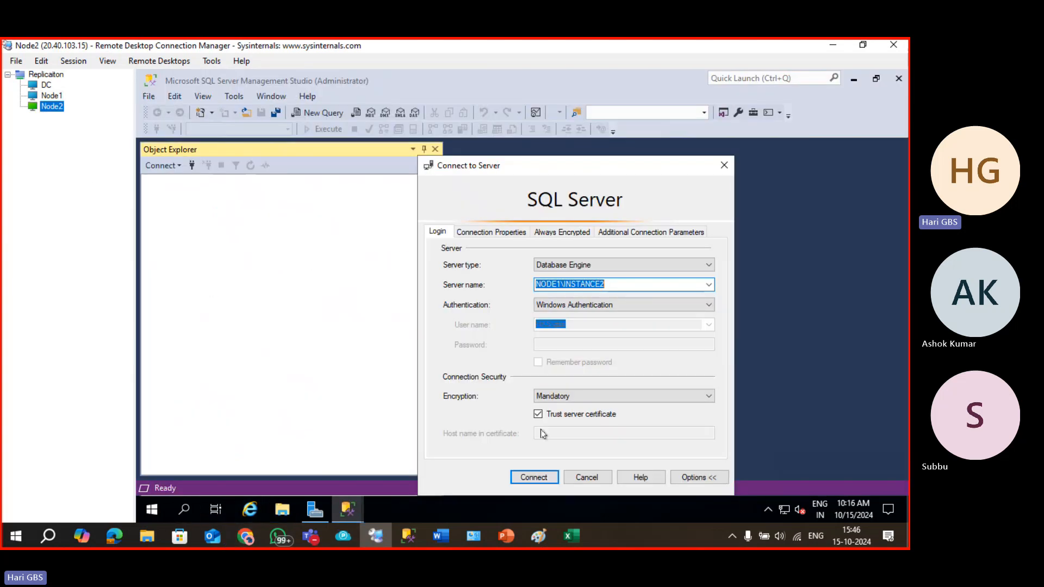
left_click(709, 285)
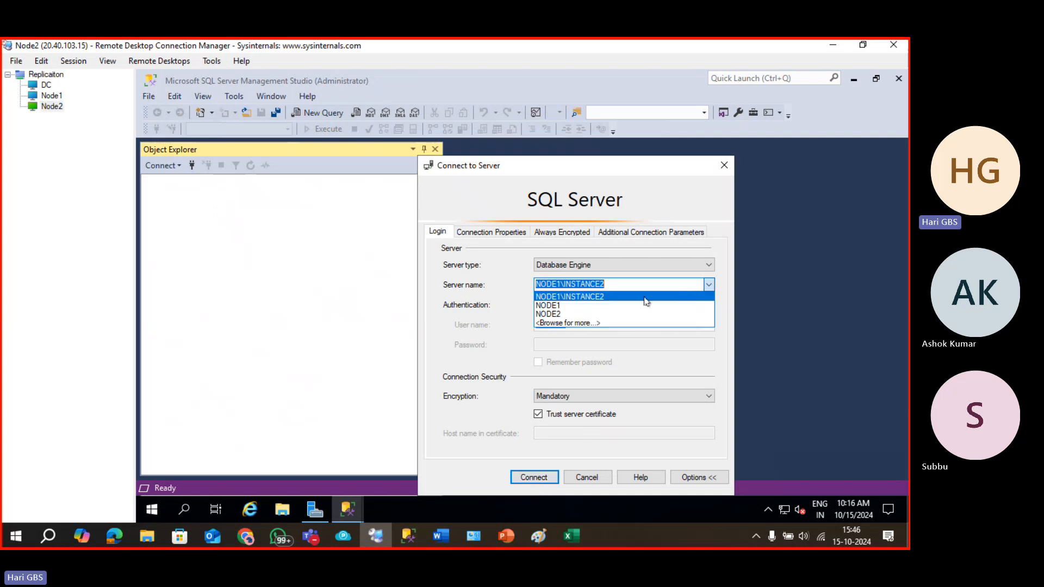
left_click(618, 313)
left_click(550, 472)
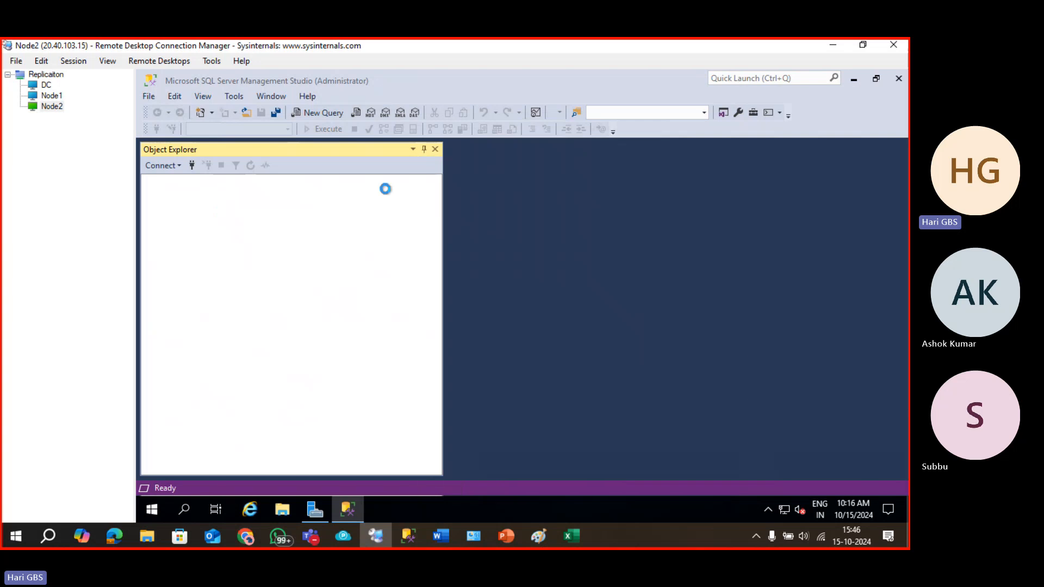
left_click(53, 96)
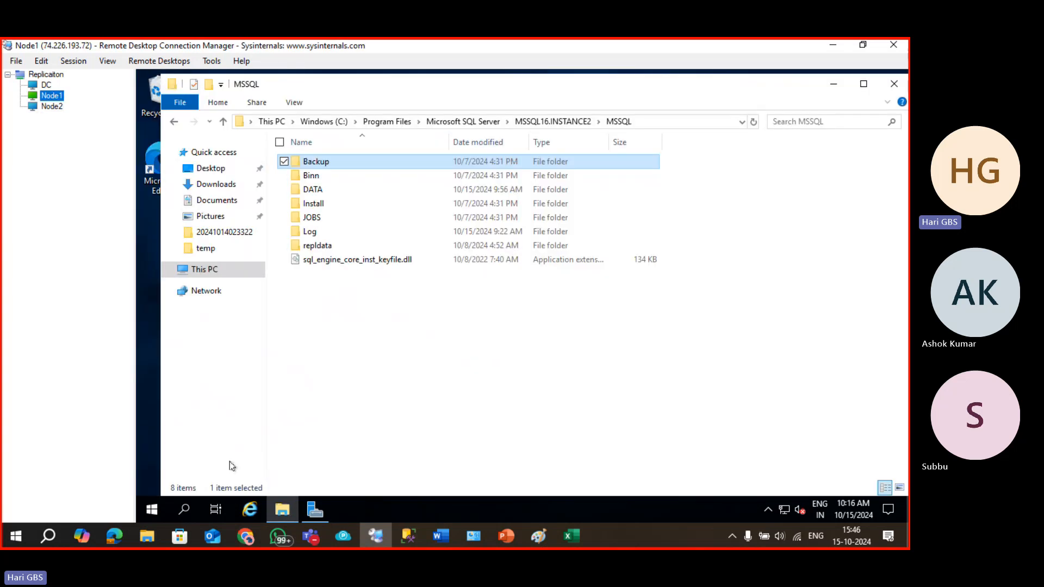
Try running Management Studio as a different user from Start, then cancel the credentials prompt.
left_click(152, 511)
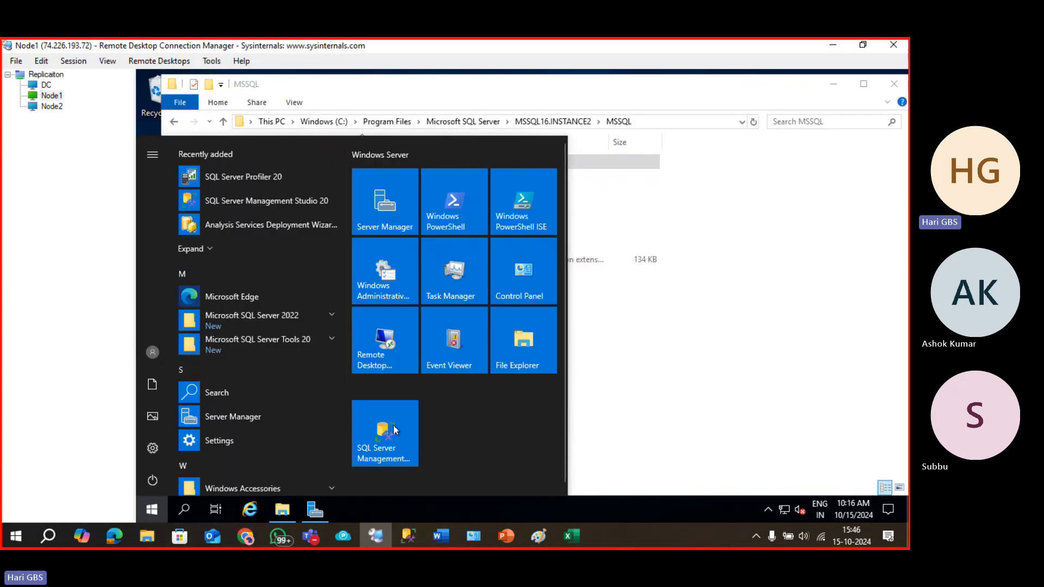
right_click(395, 428)
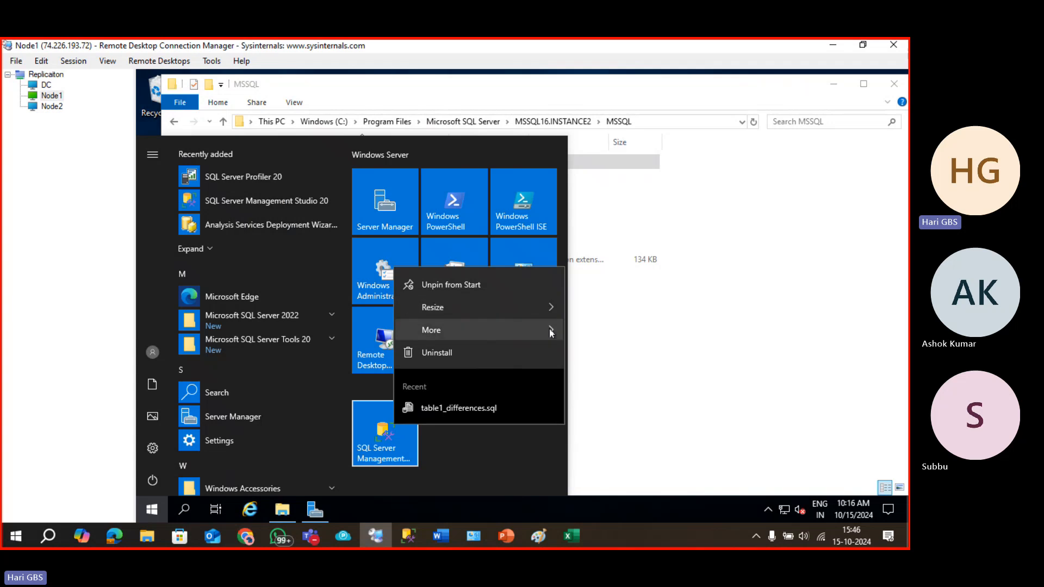
mouse_move(549, 327)
left_click(600, 360)
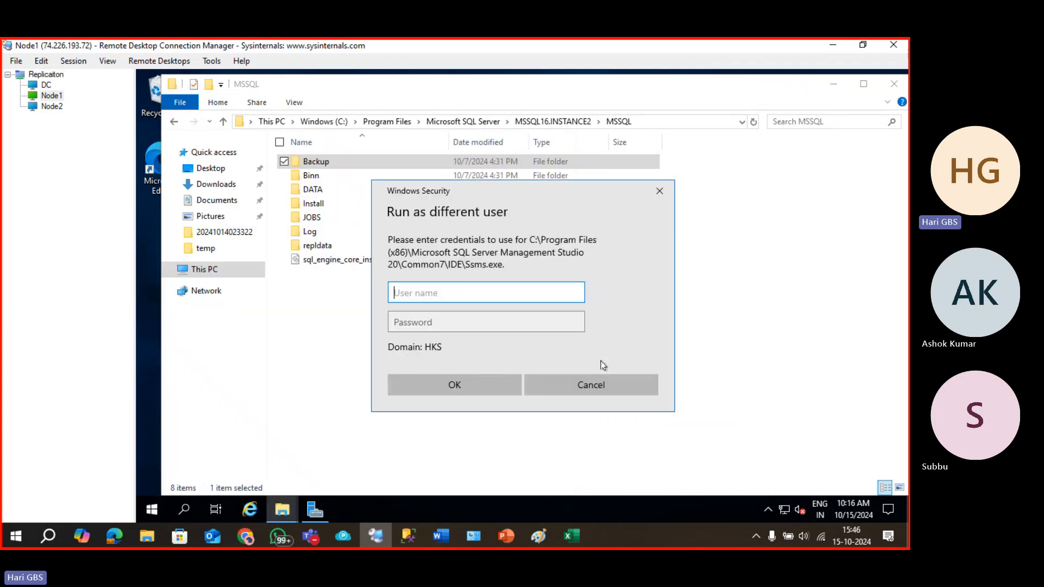
left_click(455, 383)
Launch SQL Server Management Studio from the Start menu as administrator.
left_click(152, 509)
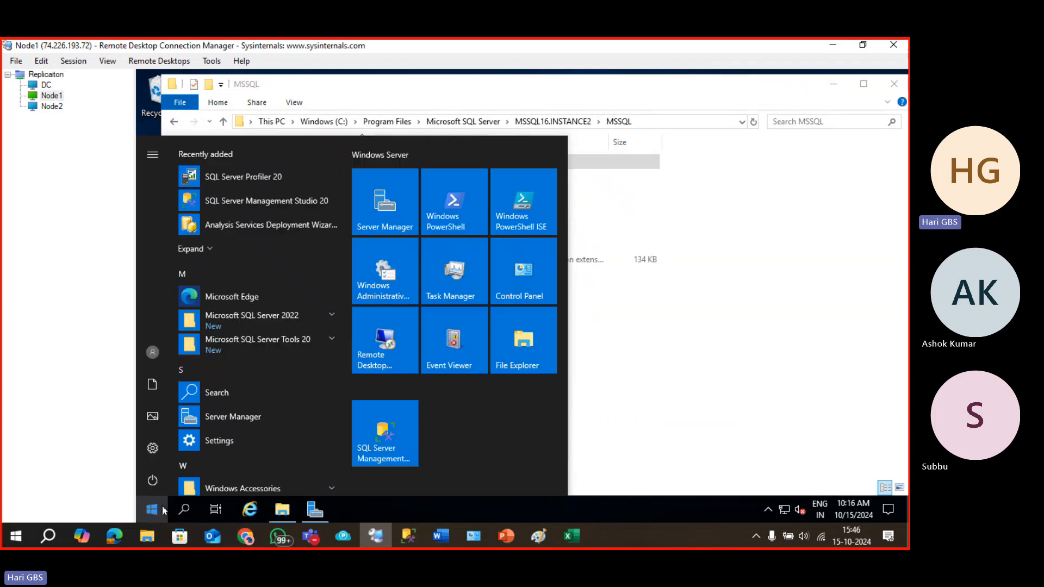
right_click(385, 456)
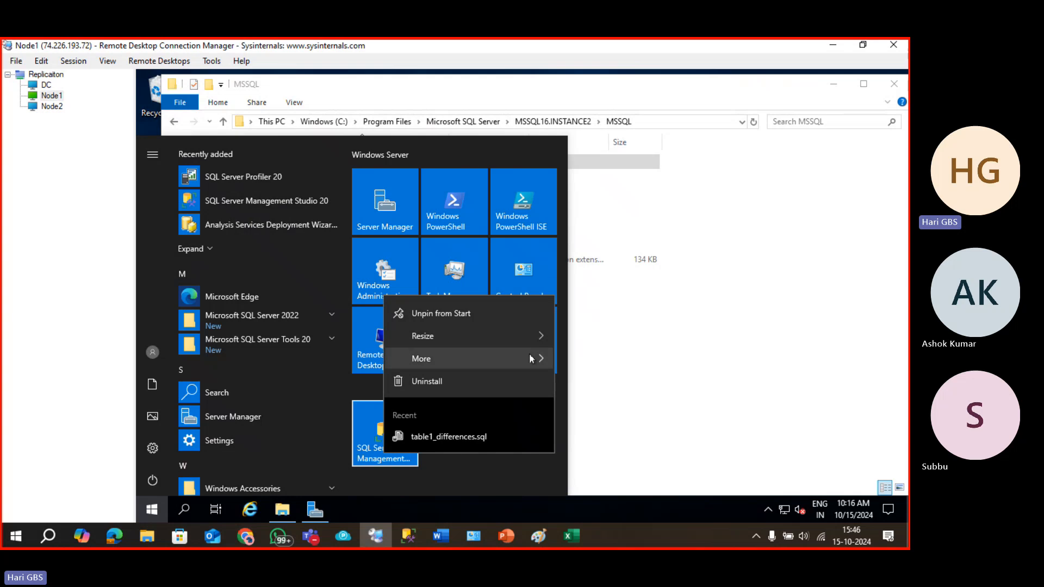
mouse_move(544, 357)
left_click(605, 409)
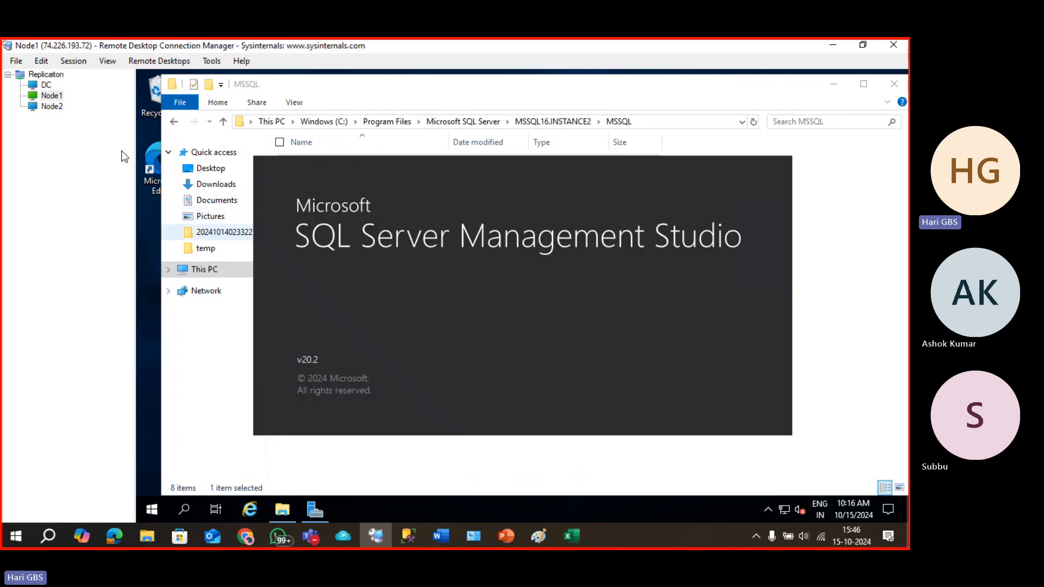
In the Node2 session, connect Object Explorer to NODE1\INSTANCE2.
left_click(44, 108)
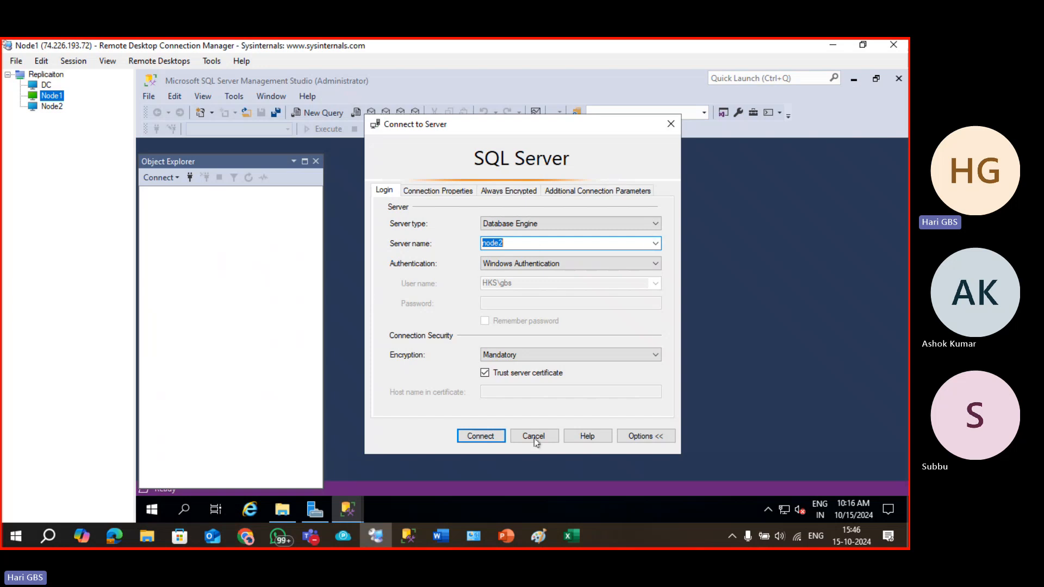
left_click(485, 437)
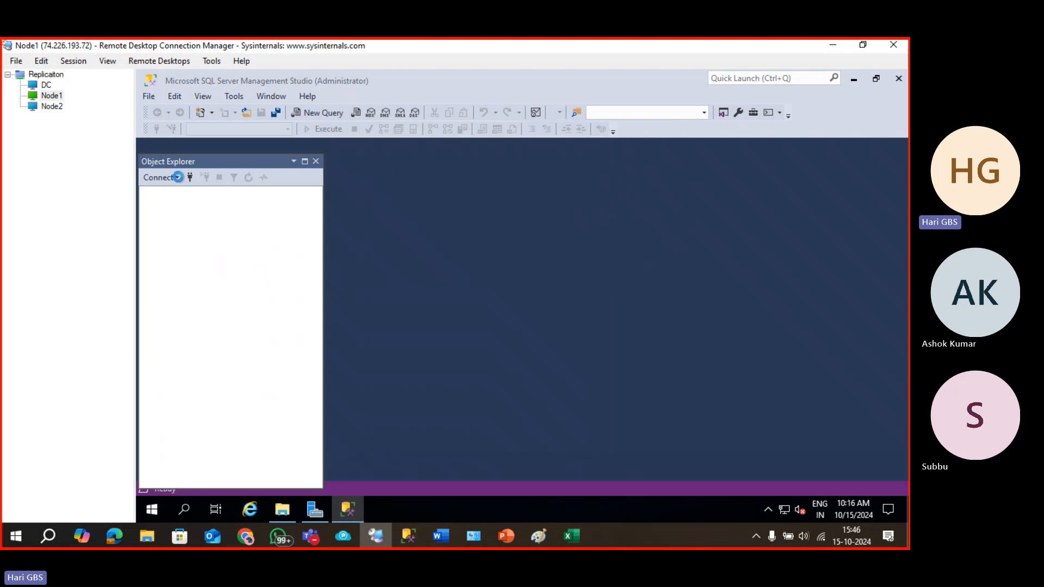
left_click(190, 177)
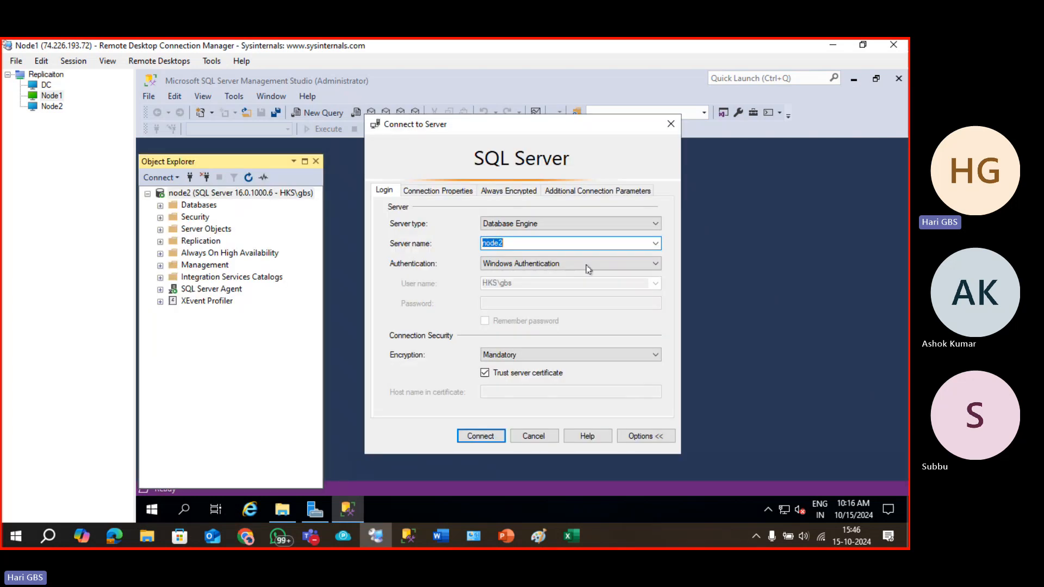
left_click(655, 243)
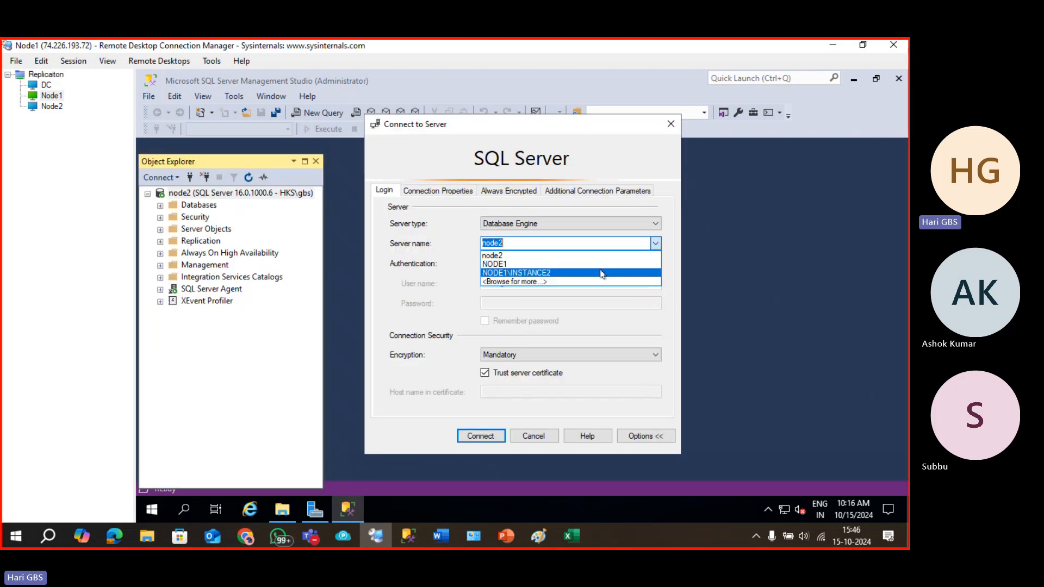
left_click(598, 271)
left_click(494, 434)
Connect Object Explorer to NODE1 as well and scroll back to the top.
left_click(189, 178)
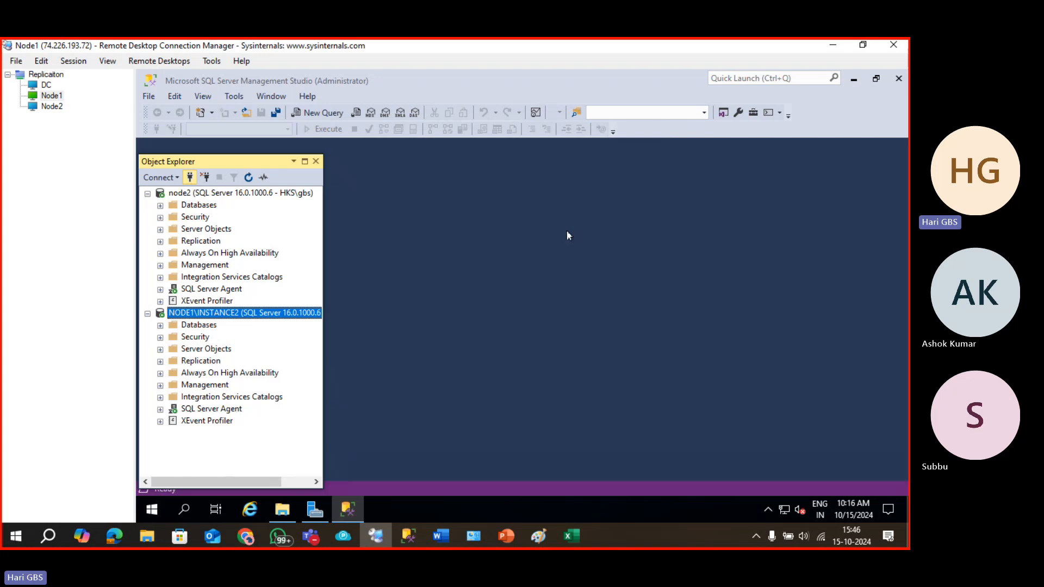
left_click(656, 244)
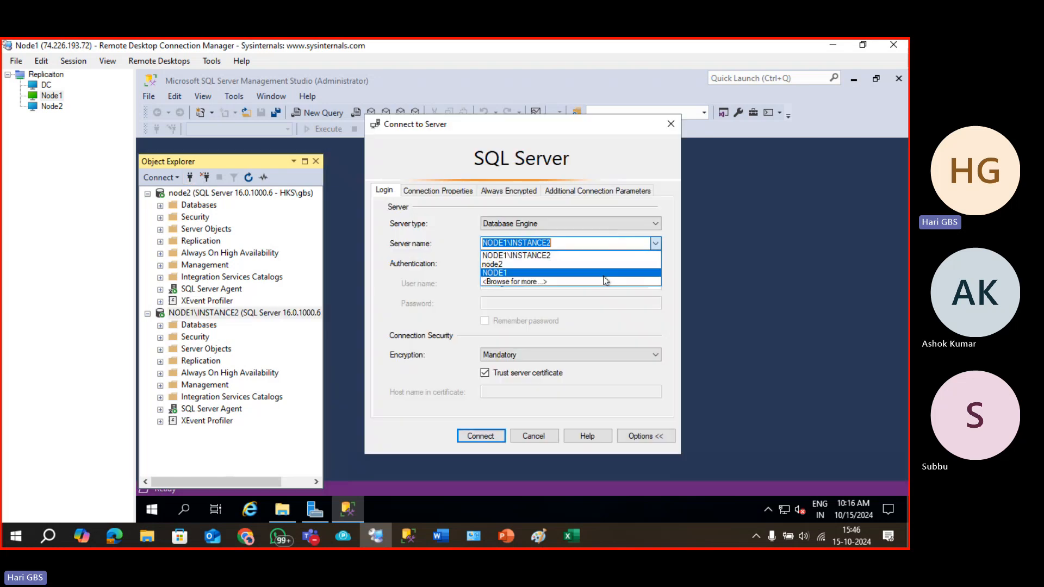
left_click(604, 274)
left_click(476, 435)
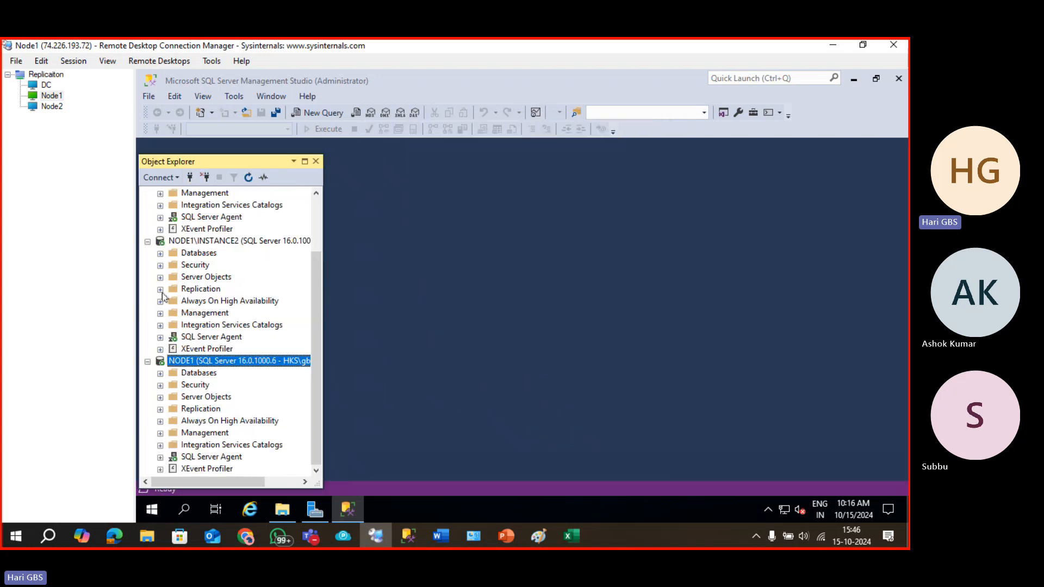
scroll(190, 306, "up", 2)
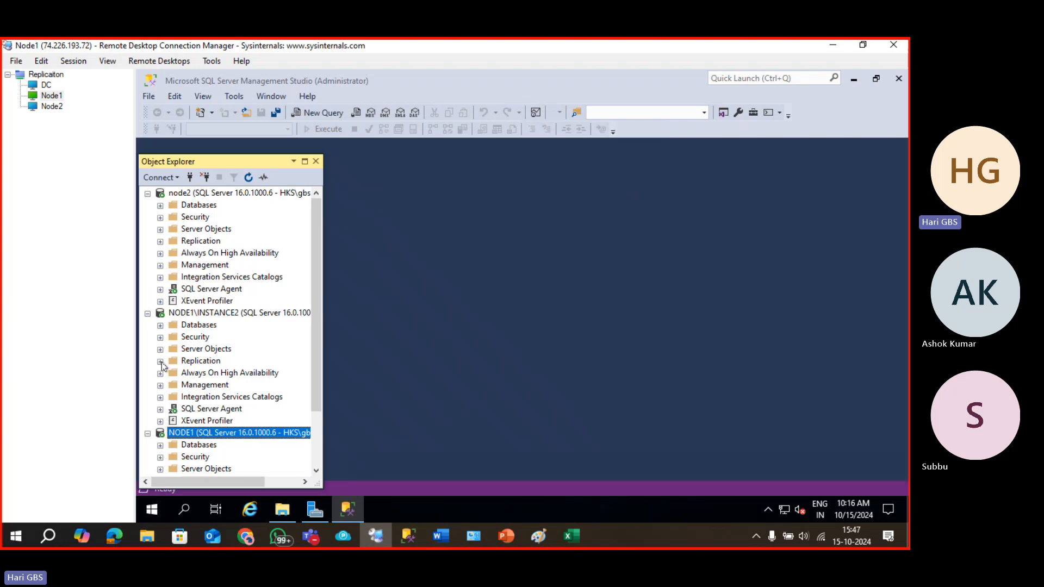
Make NODE1\INSTANCE2 its own distributor with the default snapshot folder and distribution database.
left_click(160, 361)
right_click(206, 362)
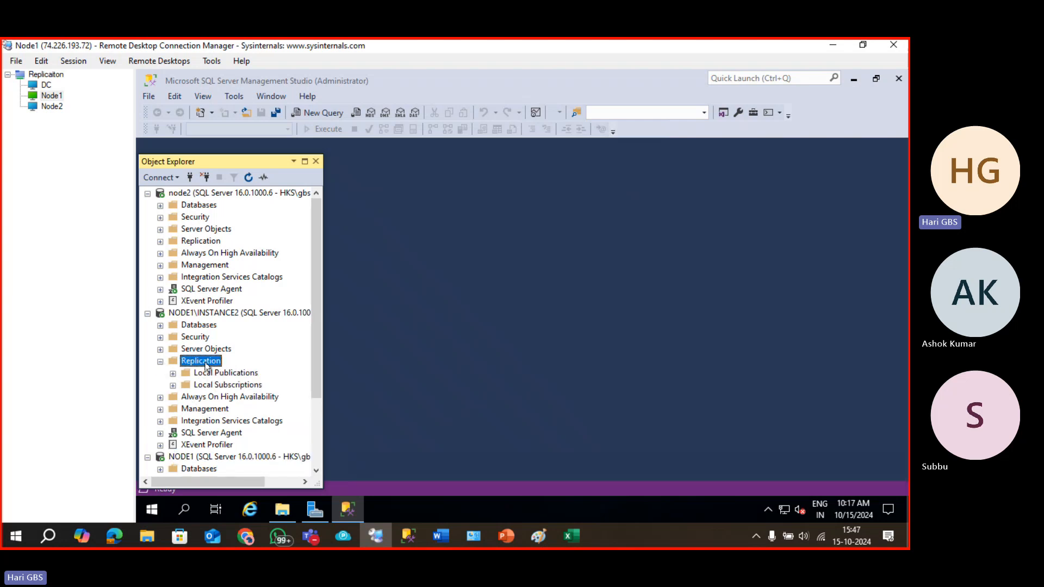
left_click(248, 371)
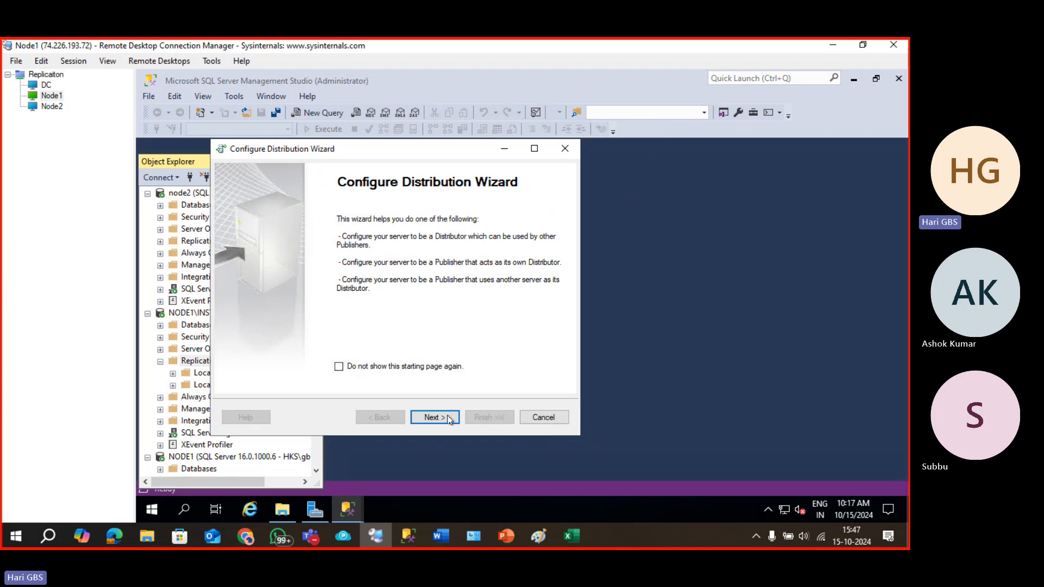
left_click(448, 419)
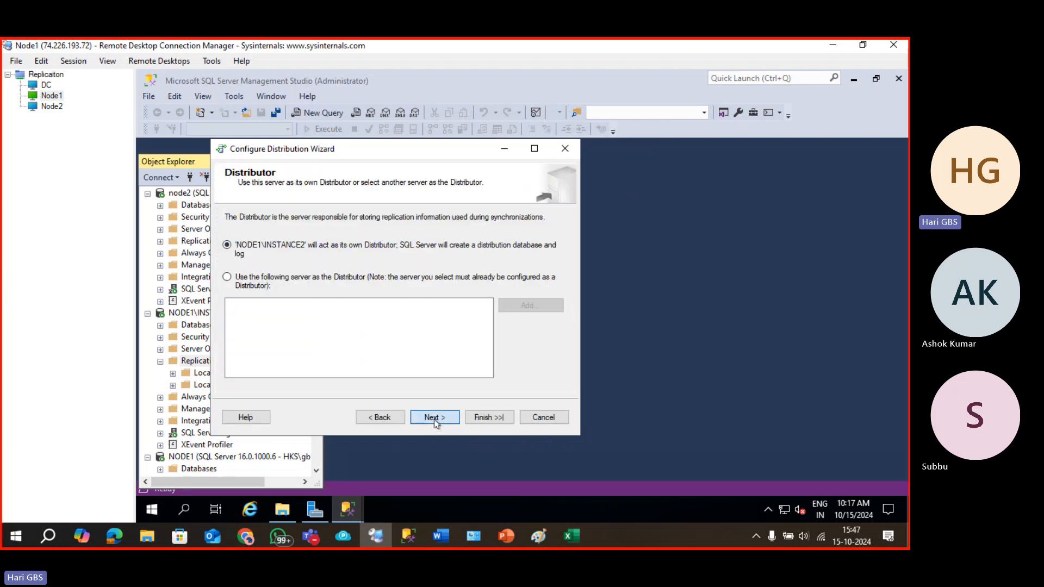
left_click(435, 417)
left_click(434, 418)
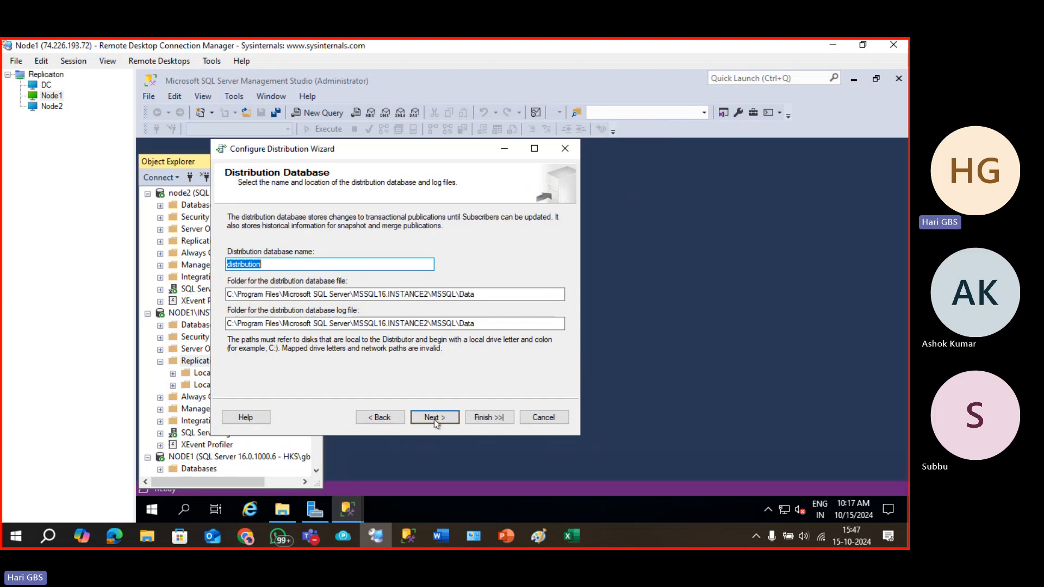
left_click(434, 417)
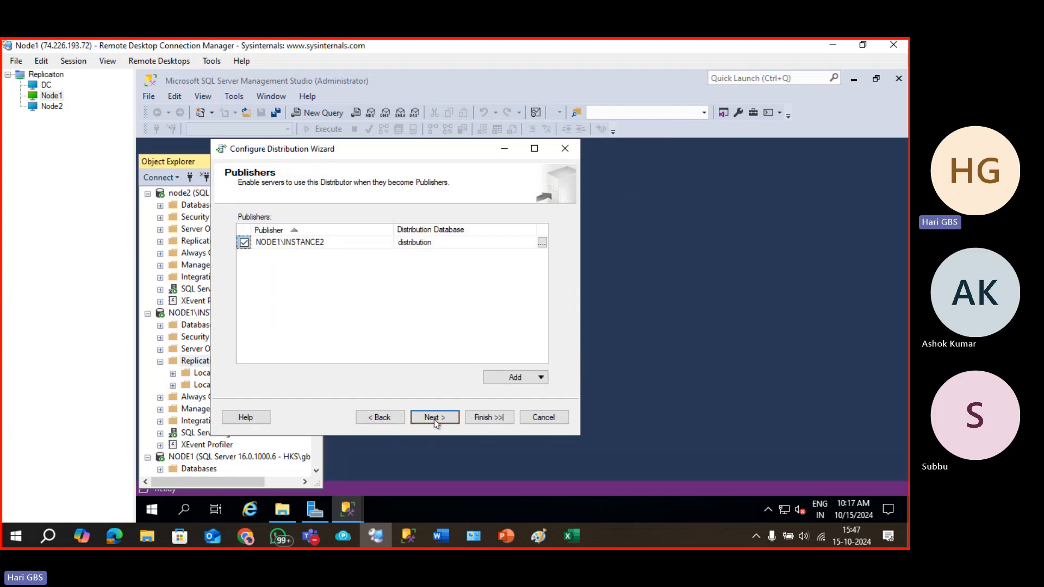
left_click(434, 418)
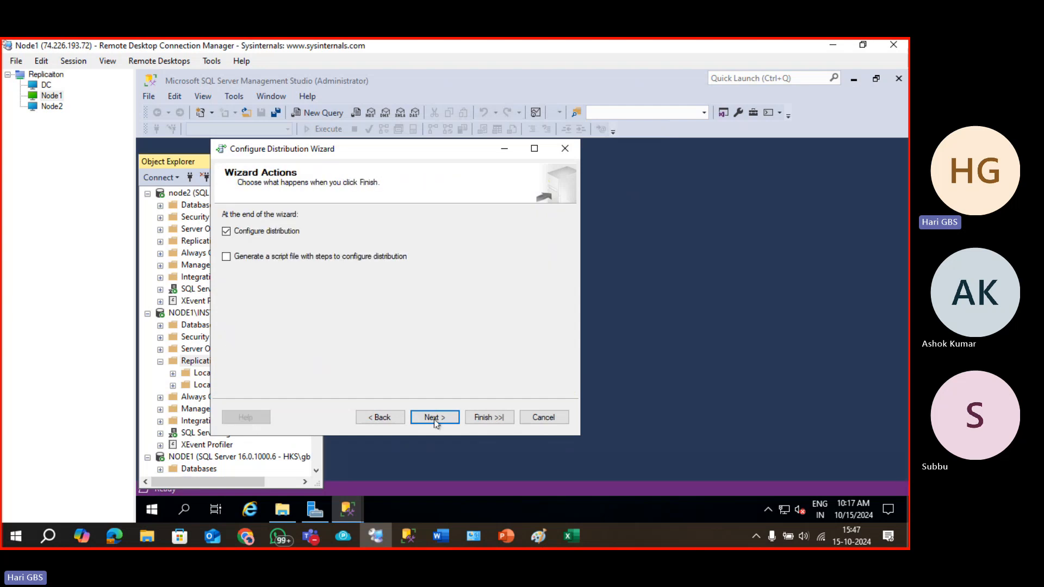
left_click(434, 420)
left_click(483, 422)
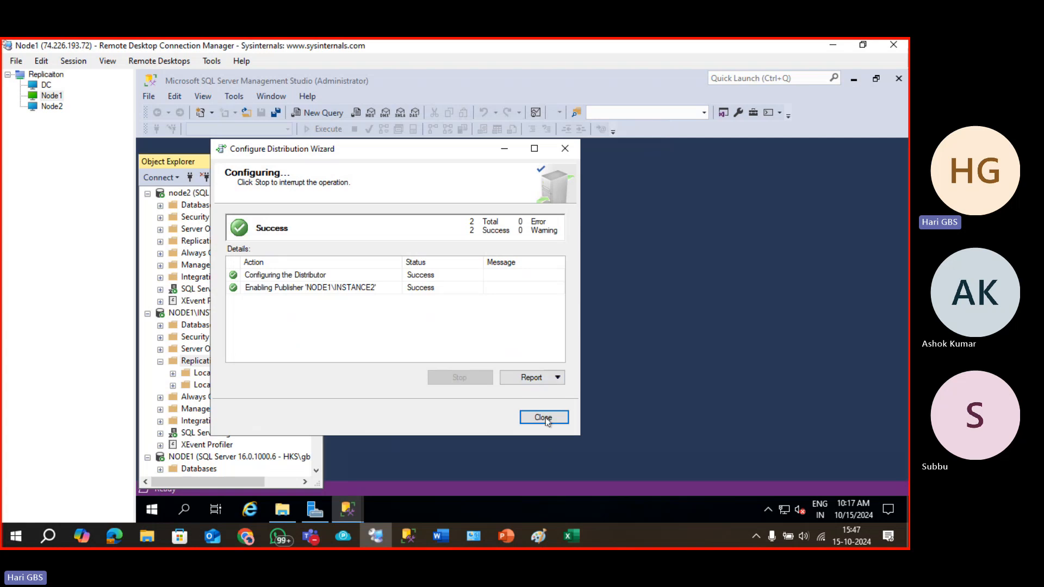
left_click(543, 417)
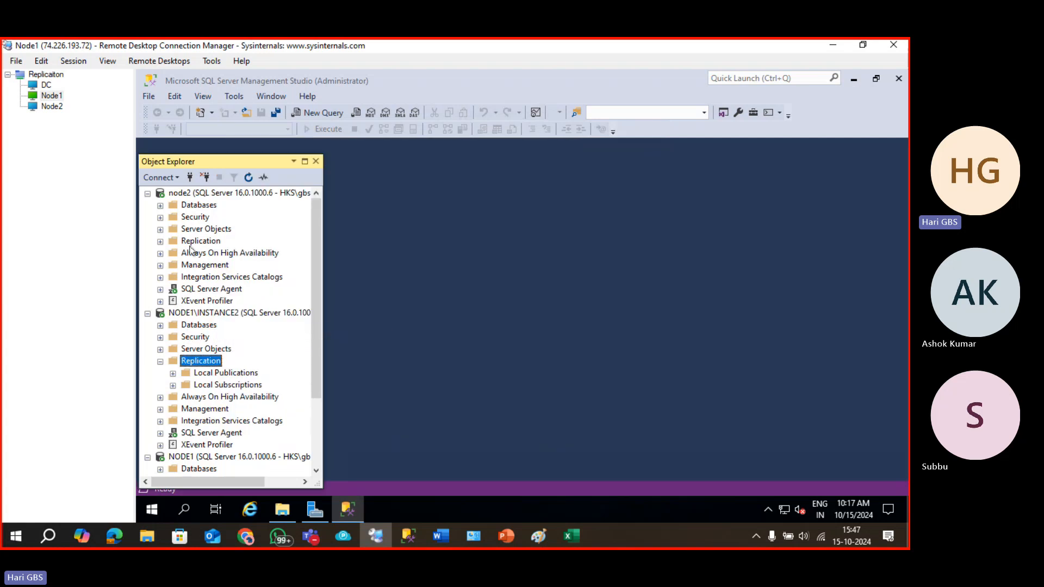
right_click(189, 242)
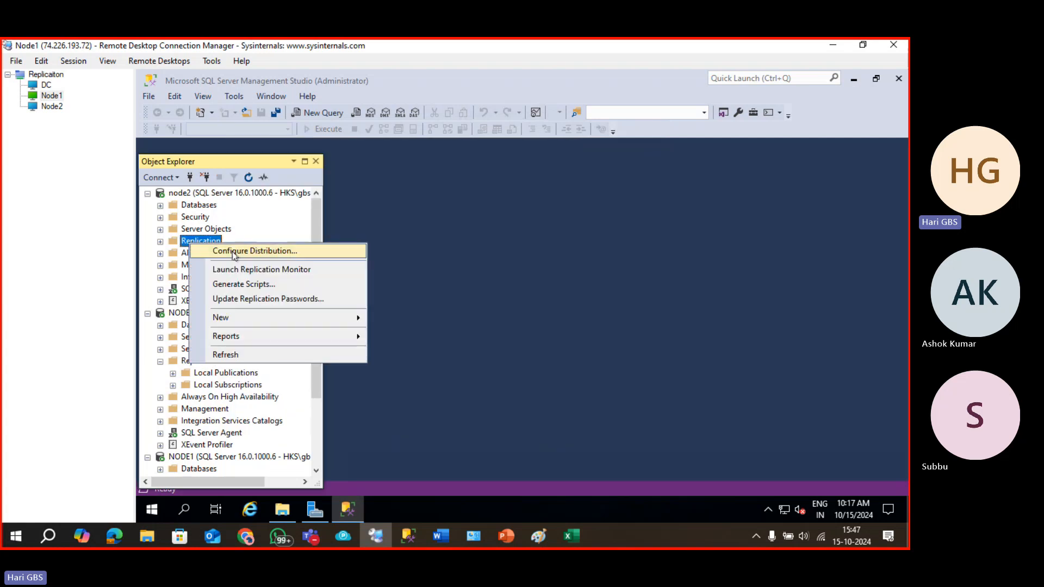
left_click(235, 250)
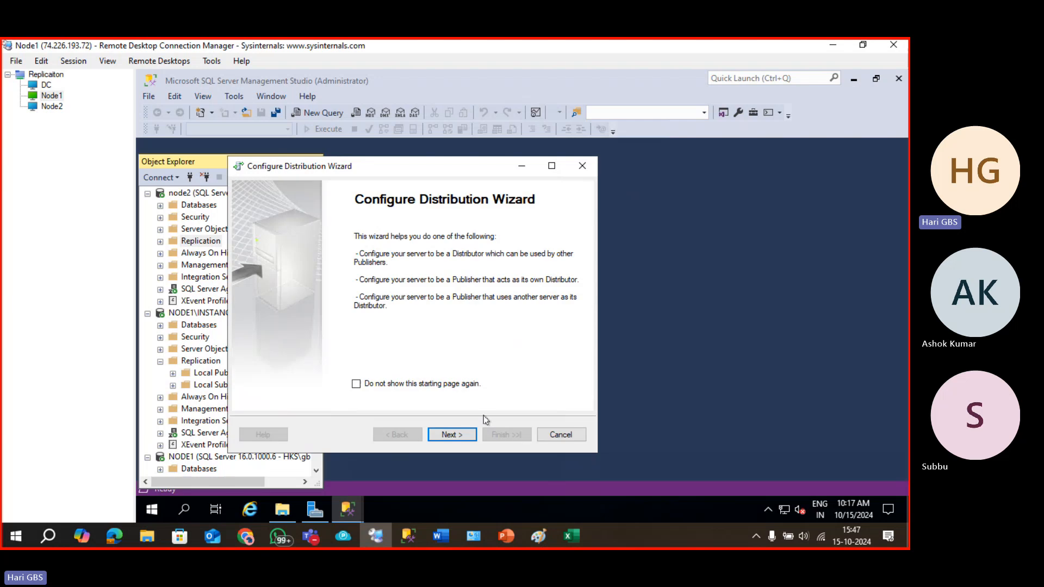
left_click(459, 430)
left_click(278, 300)
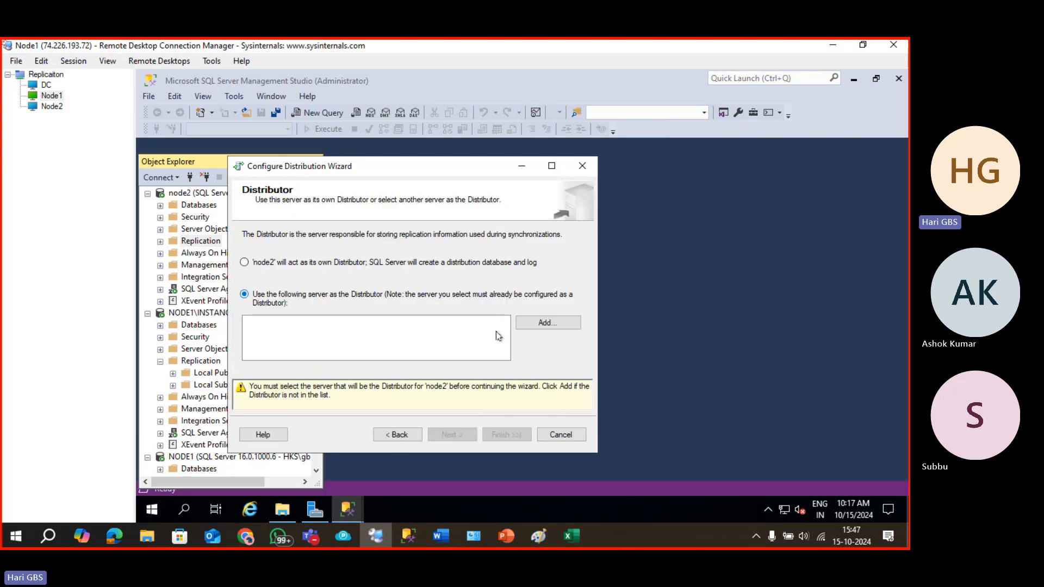
left_click(535, 323)
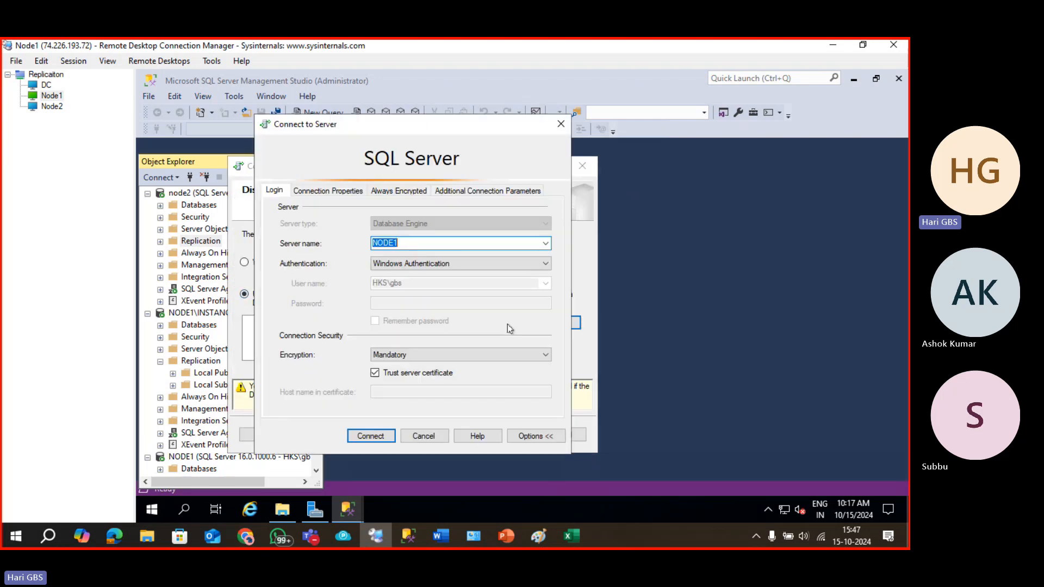
left_click(545, 243)
left_click(496, 268)
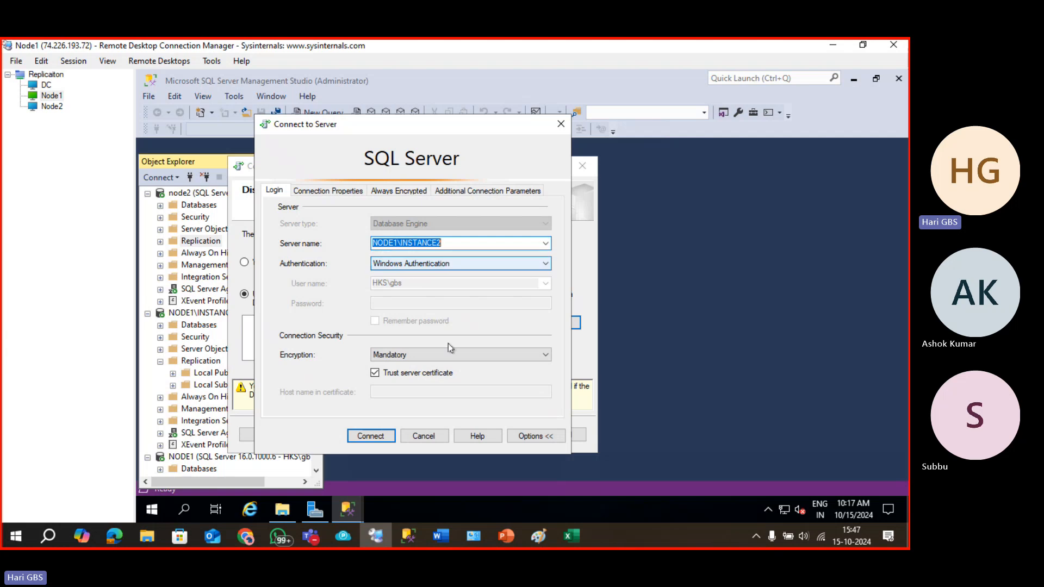
left_click(374, 436)
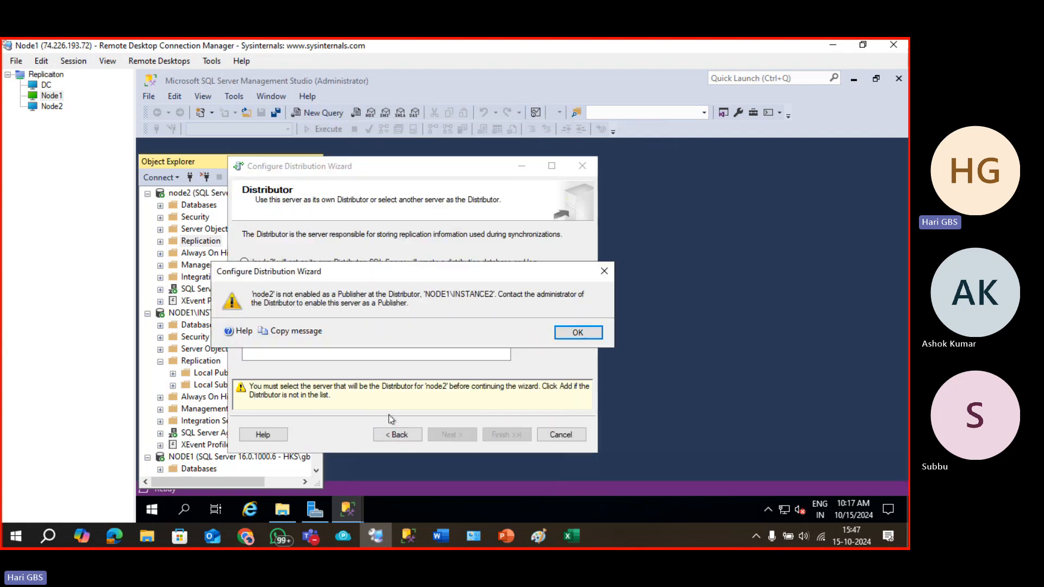
left_click(574, 334)
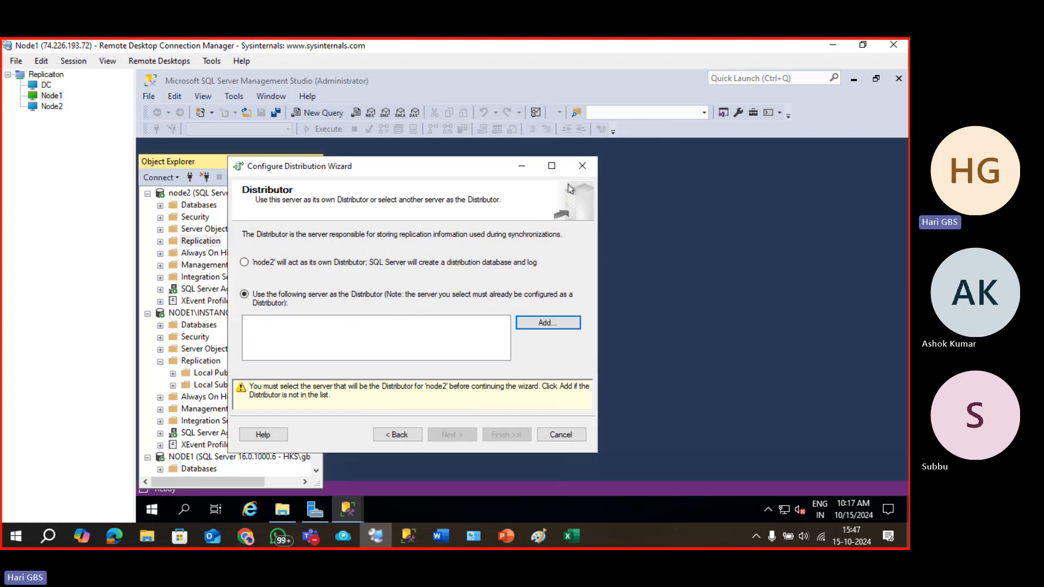
left_click(581, 166)
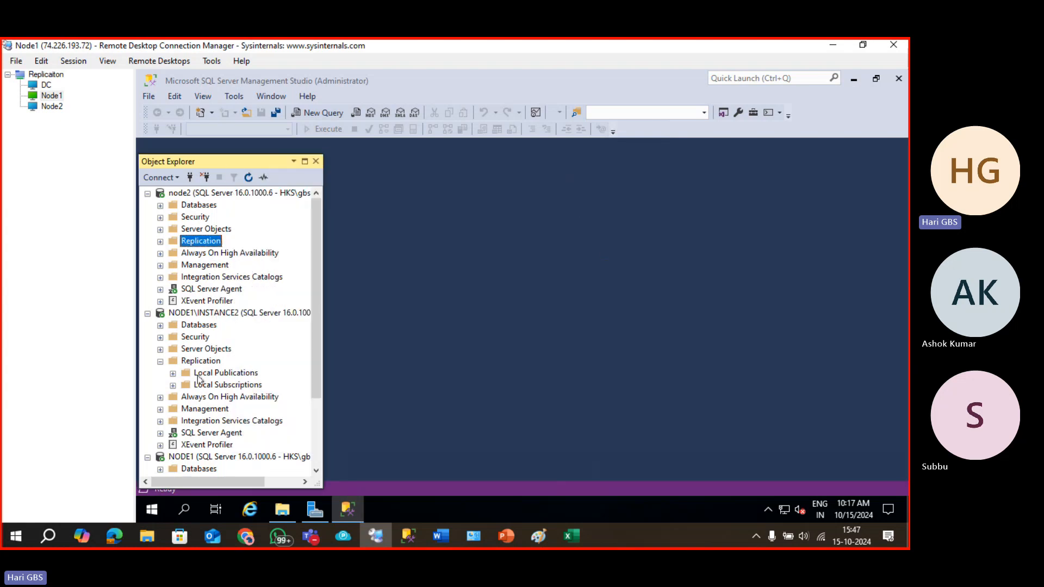
Run the Disable Publishing and Distribution wizard on NODE1\INSTANCE2, choosing Yes to disable publishing.
right_click(202, 362)
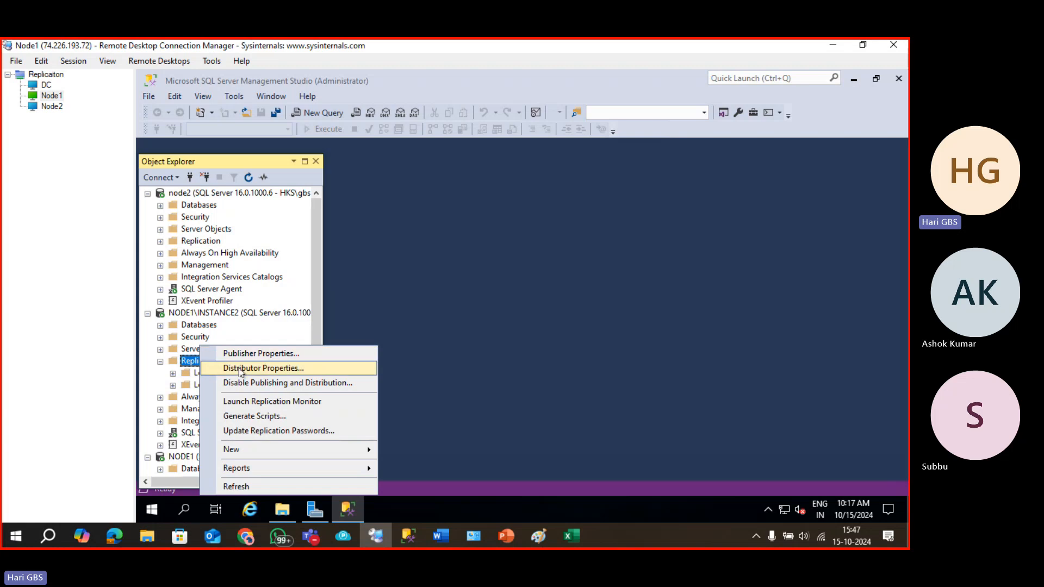
left_click(310, 384)
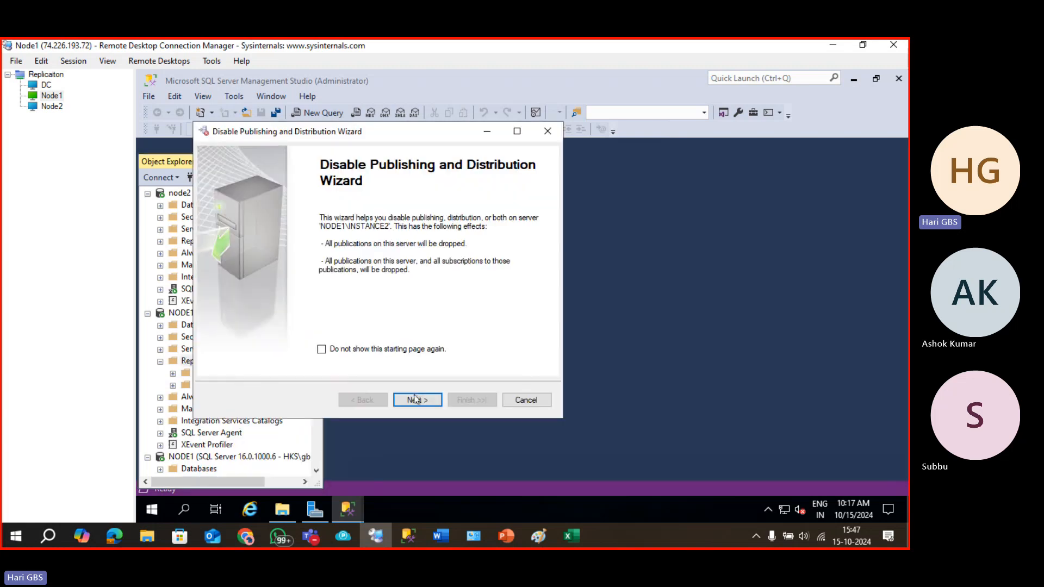
left_click(416, 399)
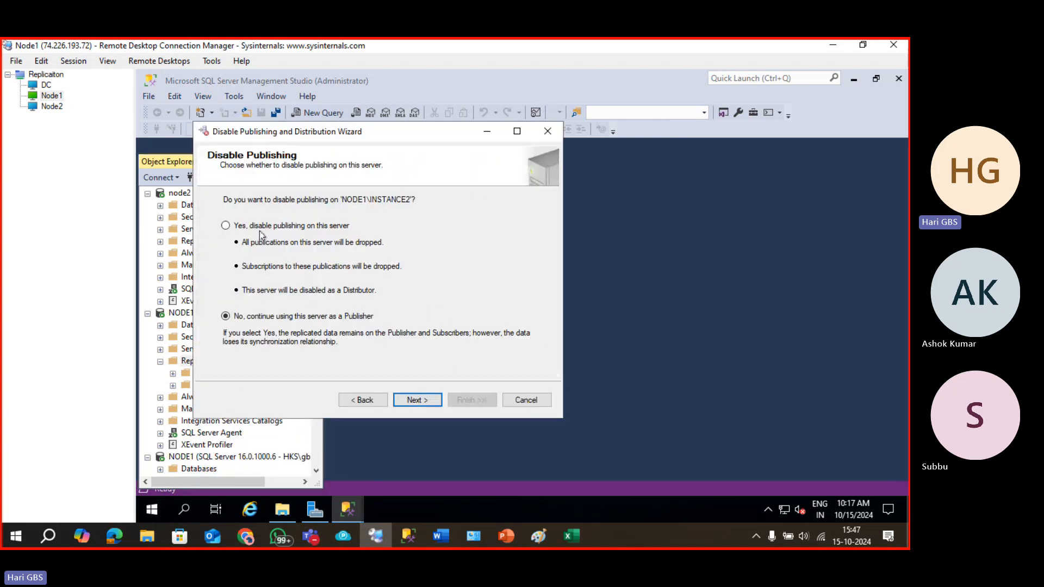
left_click(257, 226)
left_click(414, 401)
left_click(413, 401)
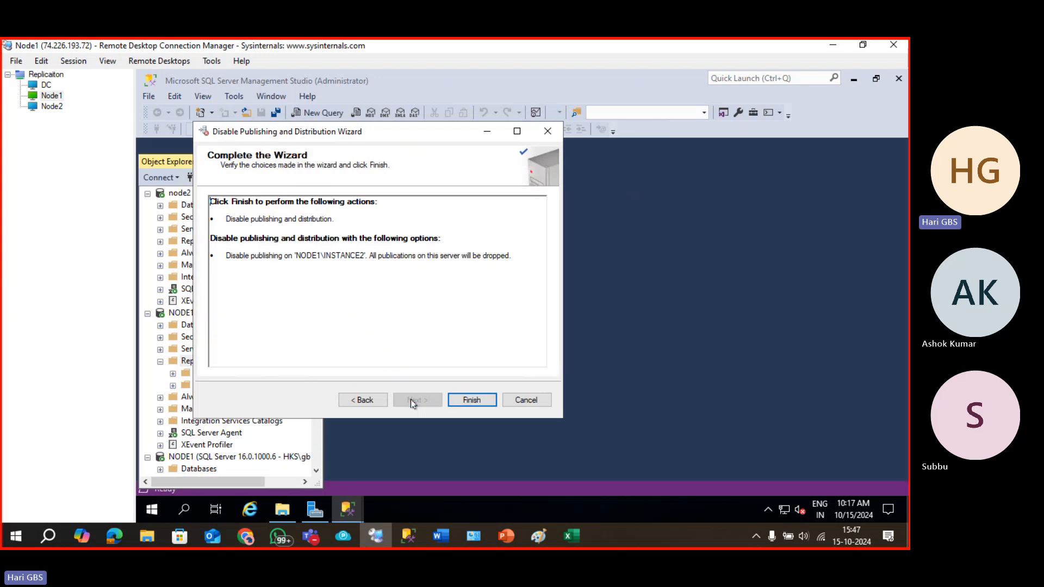
left_click(471, 400)
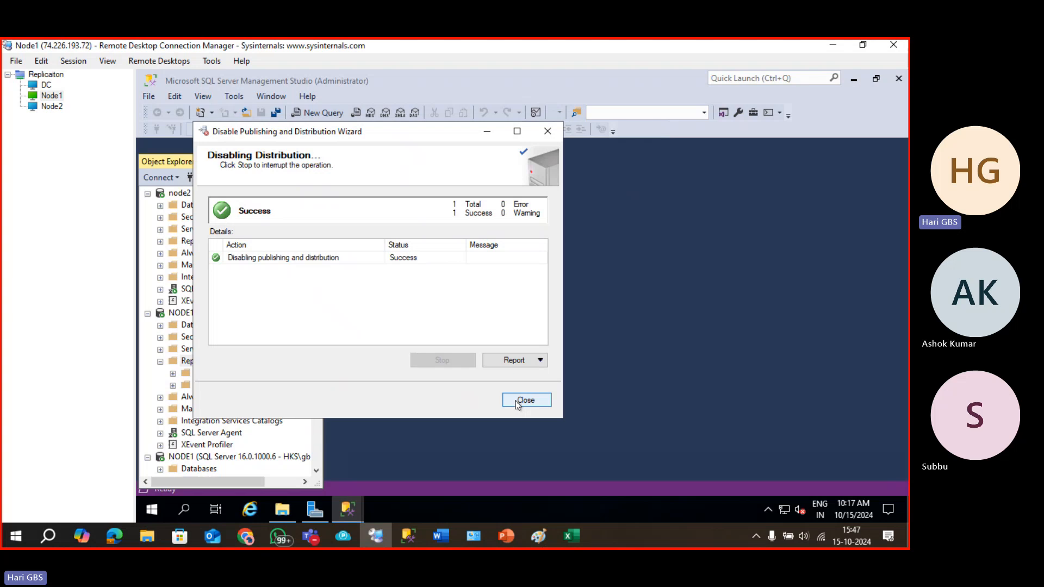
left_click(526, 402)
Reopen Configure Distribution on NODE1\INSTANCE2, keeping it as distributor with default snapshot folder and database.
right_click(198, 365)
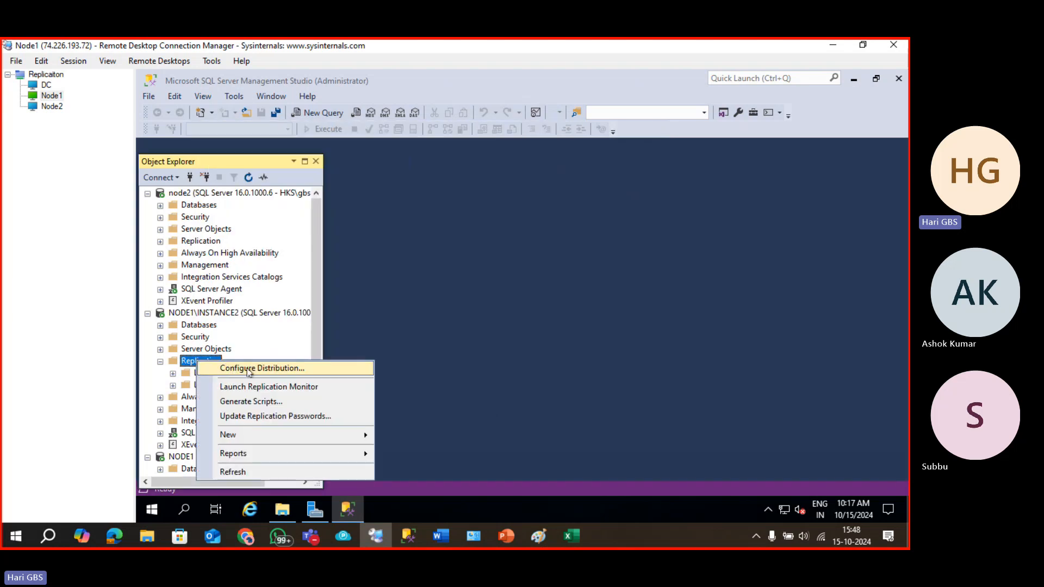
left_click(256, 365)
left_click(429, 417)
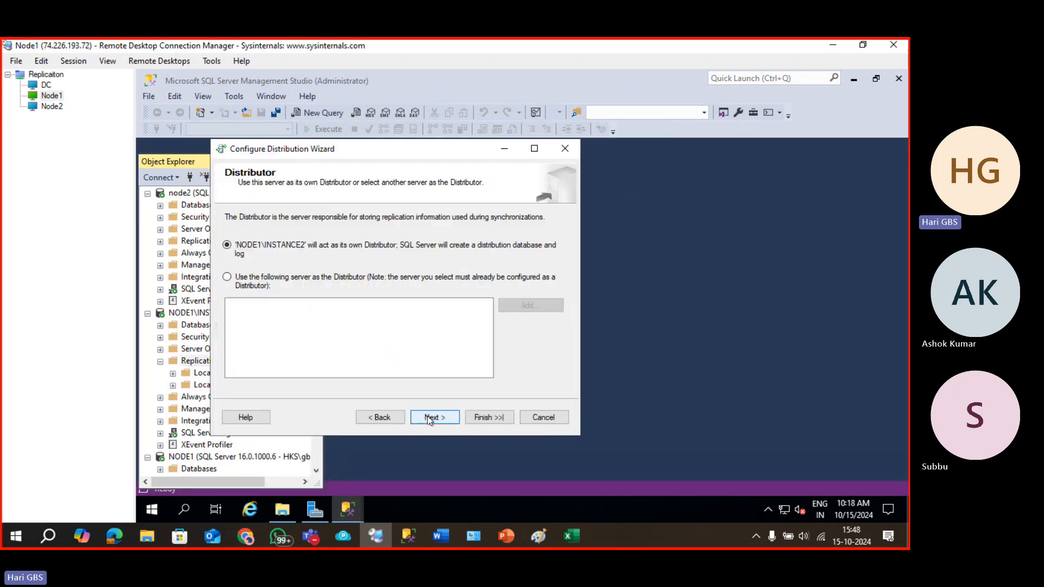
left_click(433, 417)
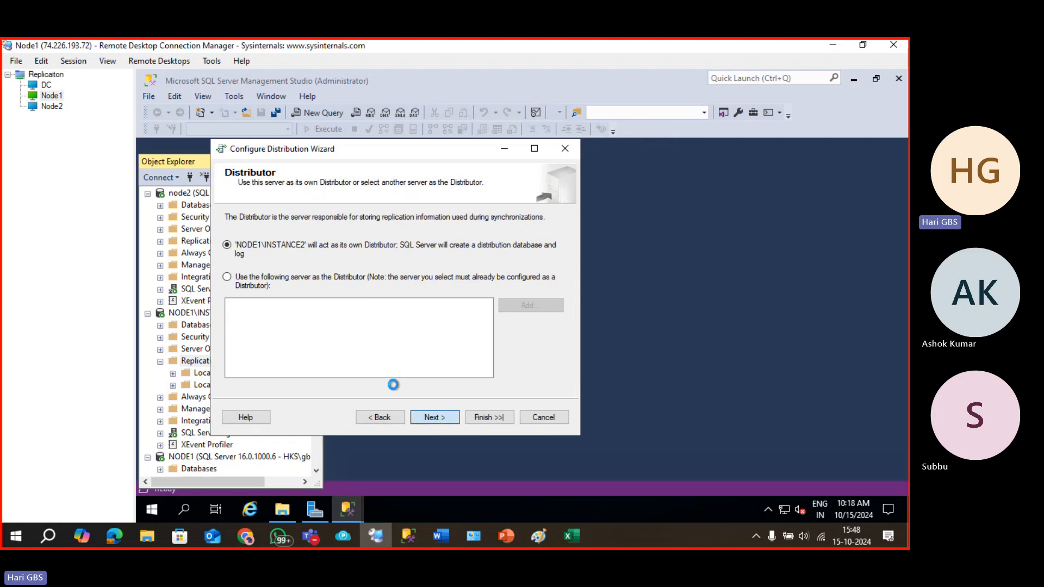
left_click(429, 418)
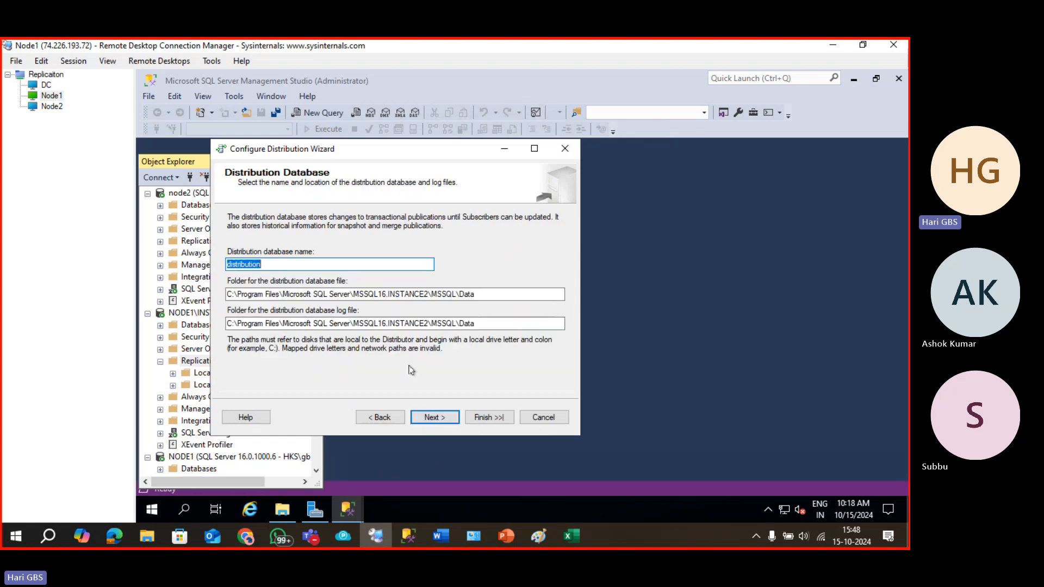
left_click(435, 418)
Uncheck NODE1\INSTANCE2 as a publisher and add node2 as a SQL Server publisher.
left_click(264, 243)
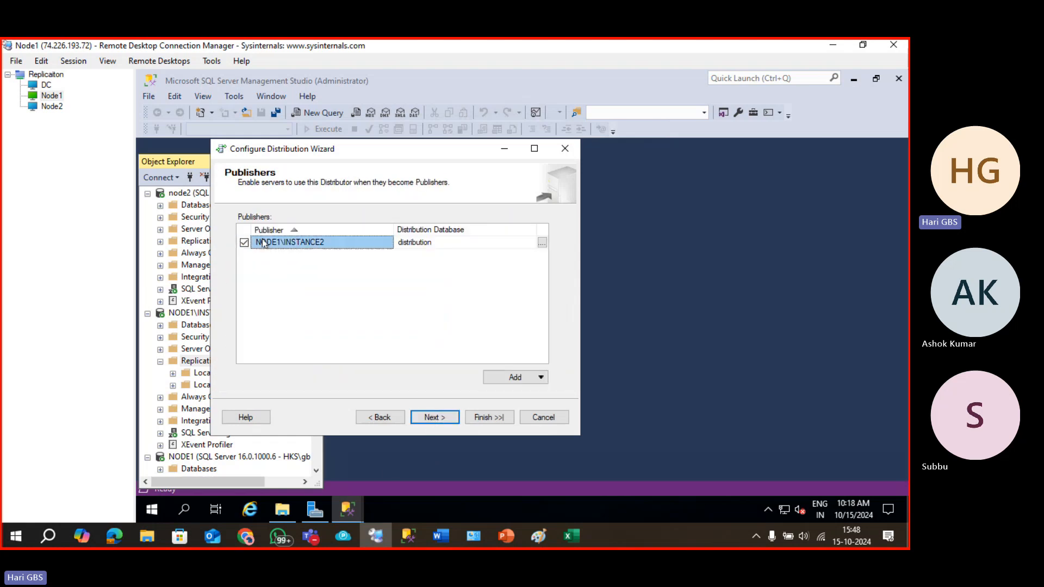
left_click(244, 242)
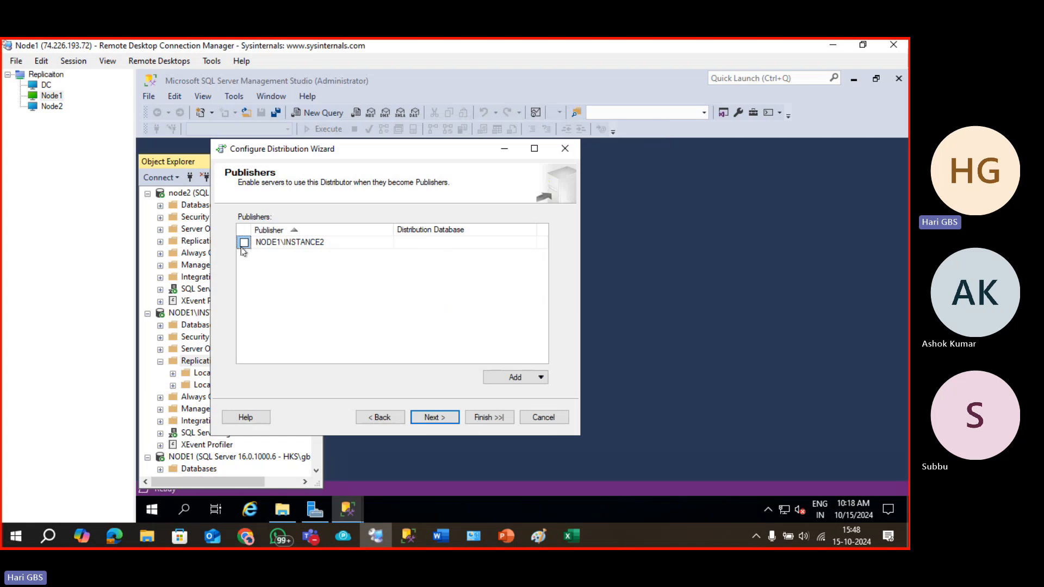
left_click(514, 380)
left_click(512, 394)
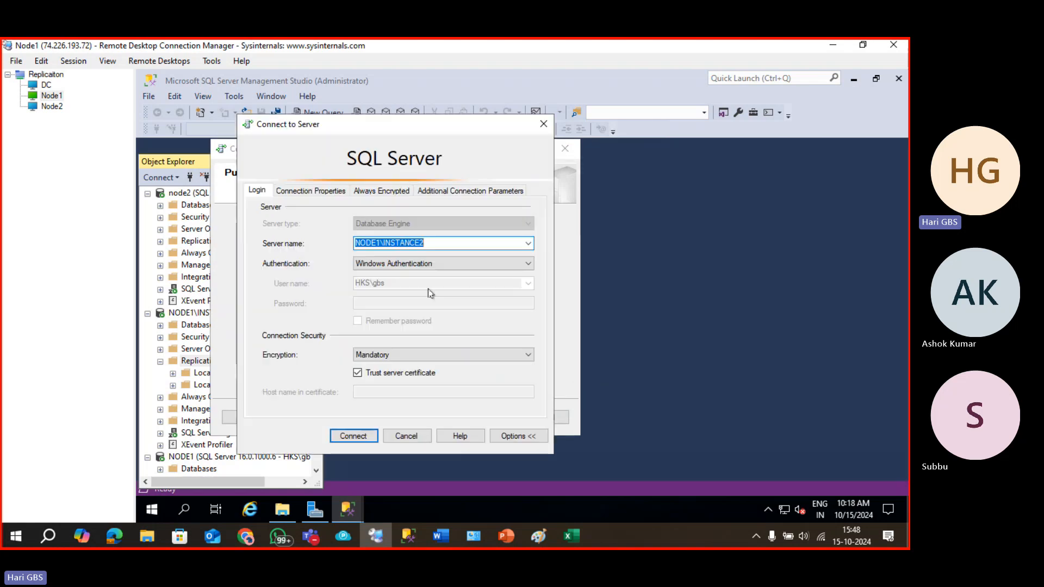
left_click(528, 244)
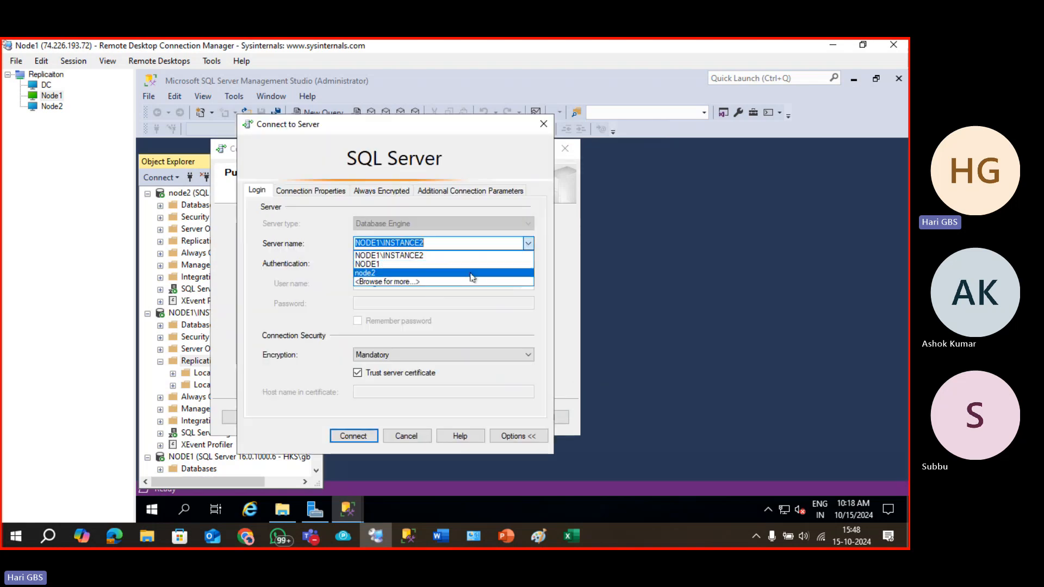
left_click(469, 275)
key("Return")
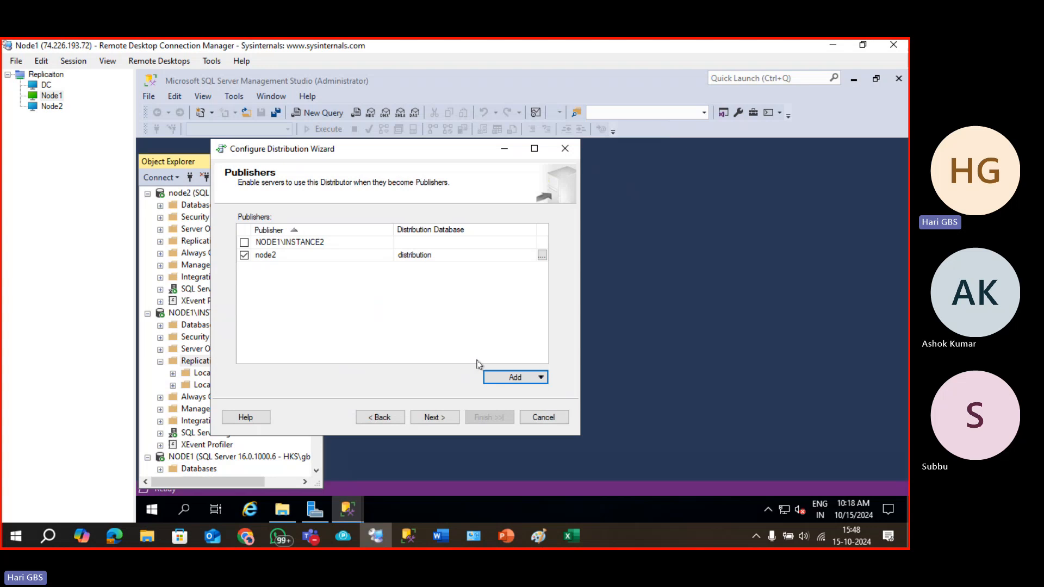
left_click(427, 419)
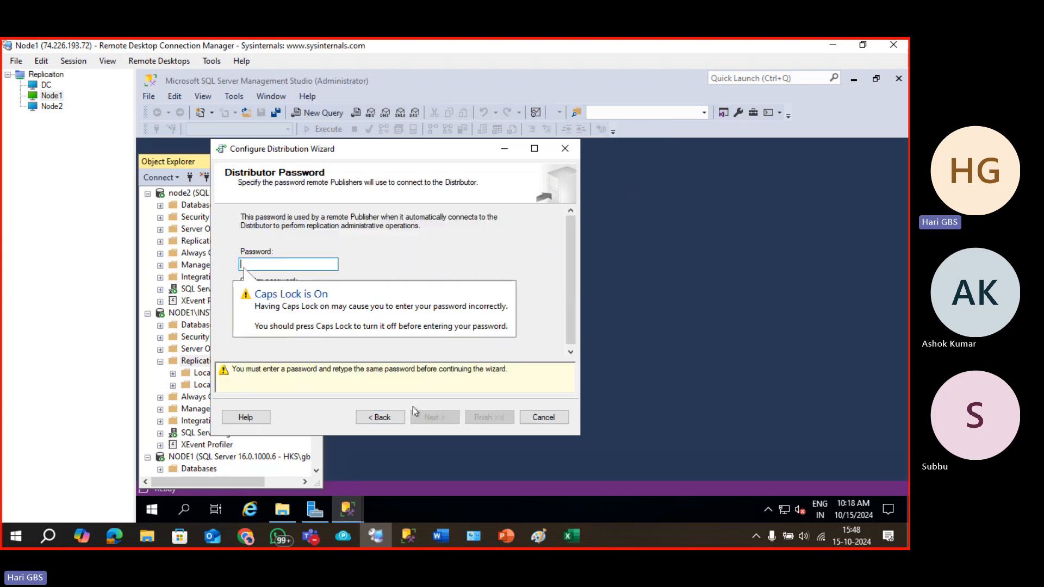
Type the distributor password in a Run box, copy it, and paste it into Password.
key("super+r")
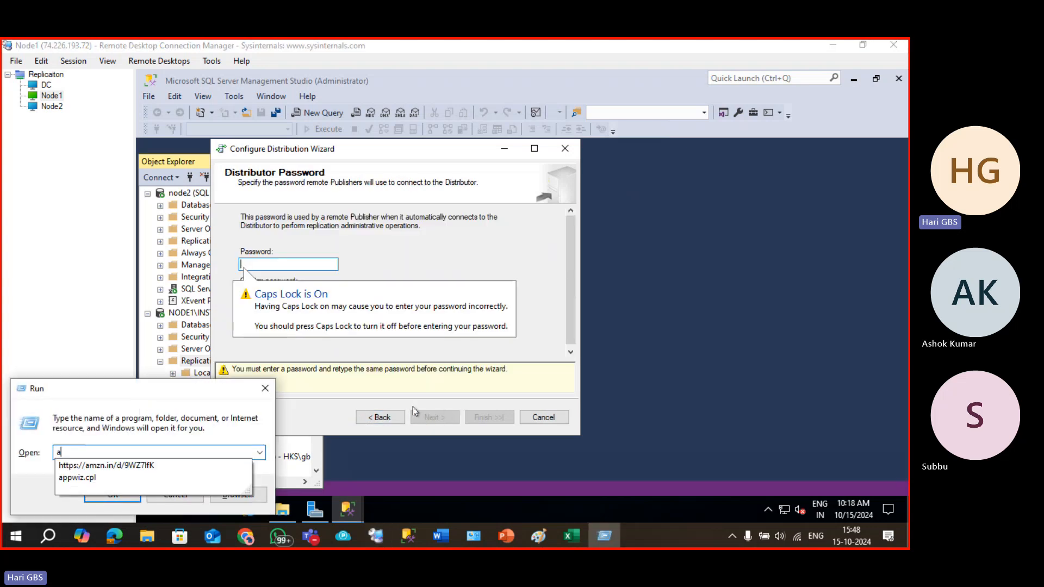
key("Caps_Lock")
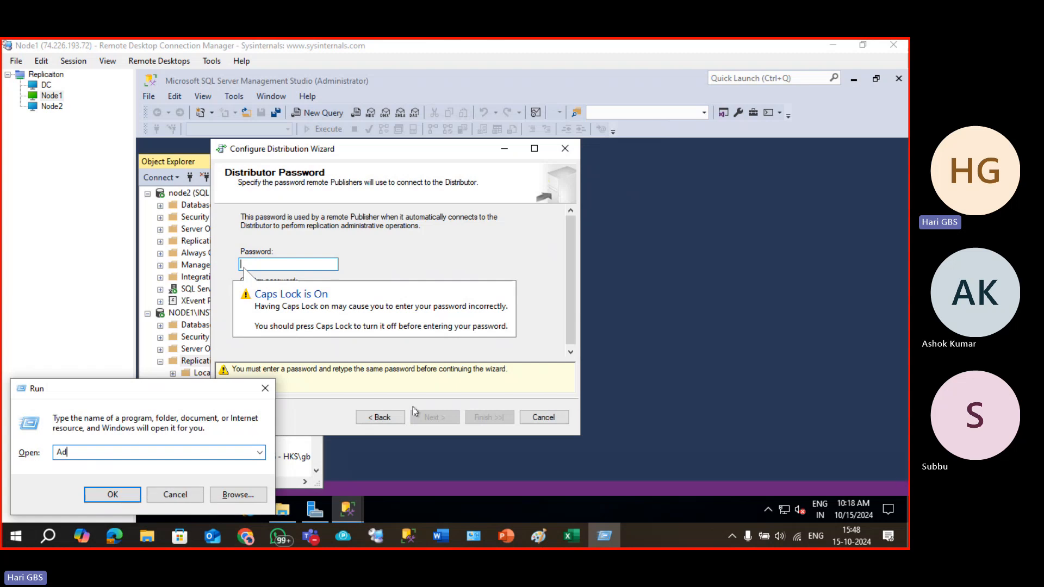
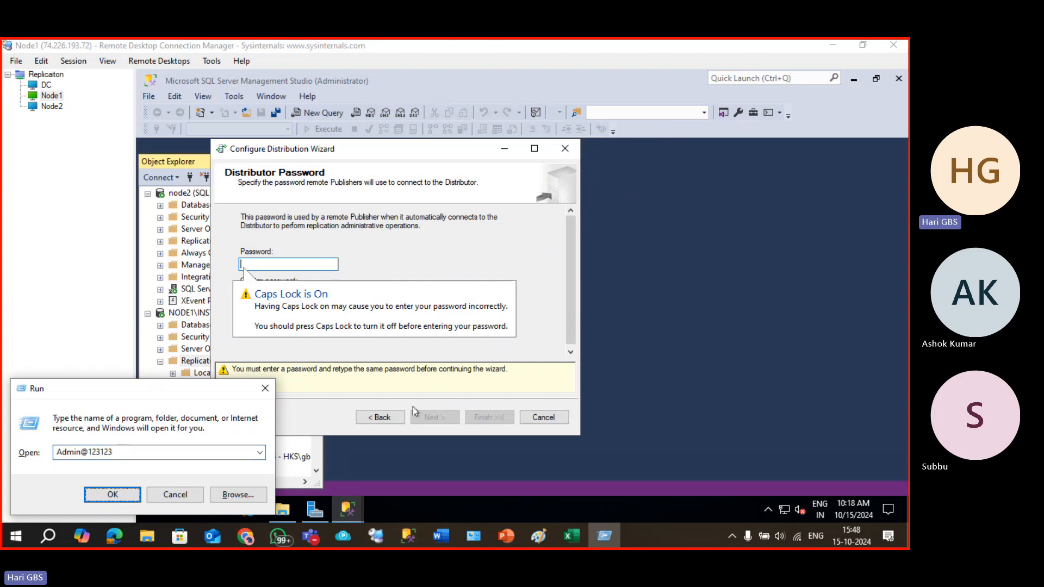
key("ctrl+a")
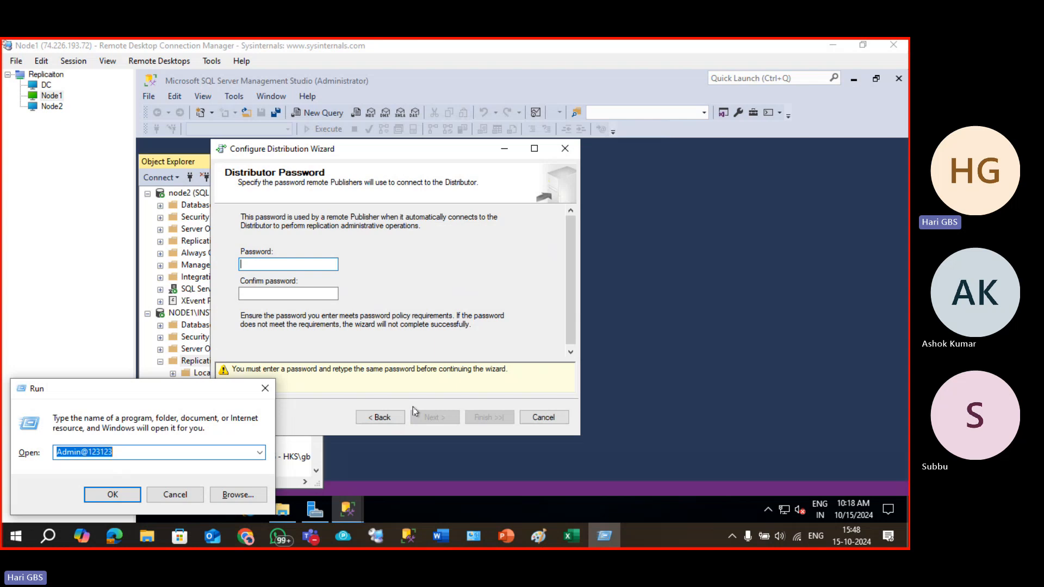
key("Escape")
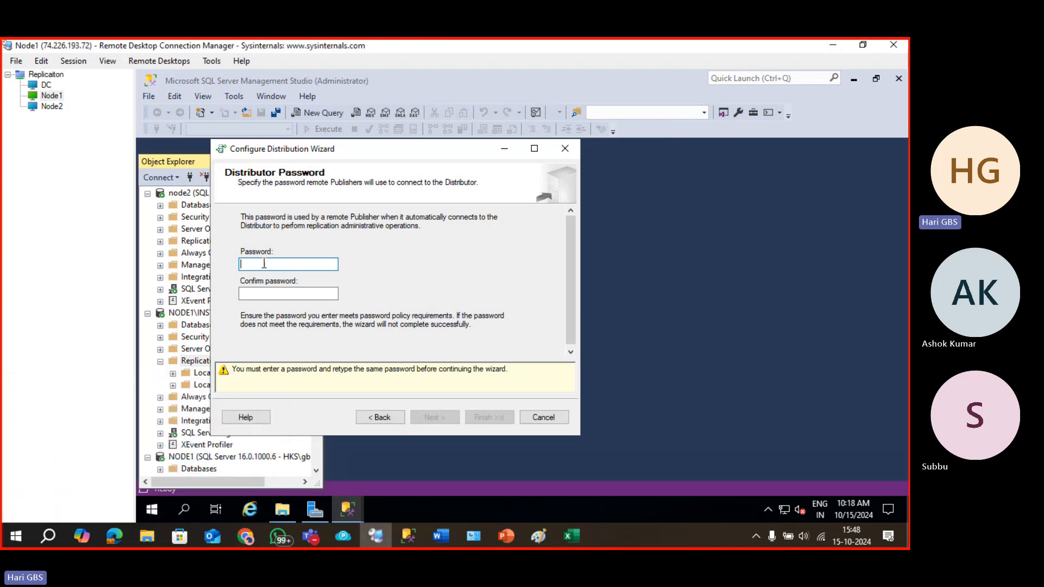
key("ctrl+v")
key("ctrl+v")
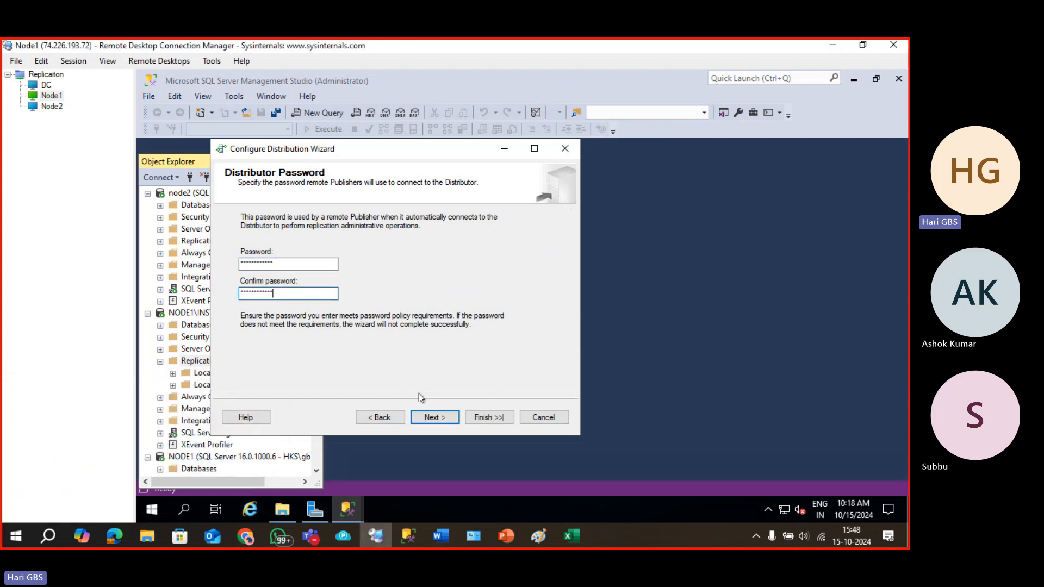
Confirm the distributor password and finish the distribution configuration.
left_click(438, 418)
left_click(438, 417)
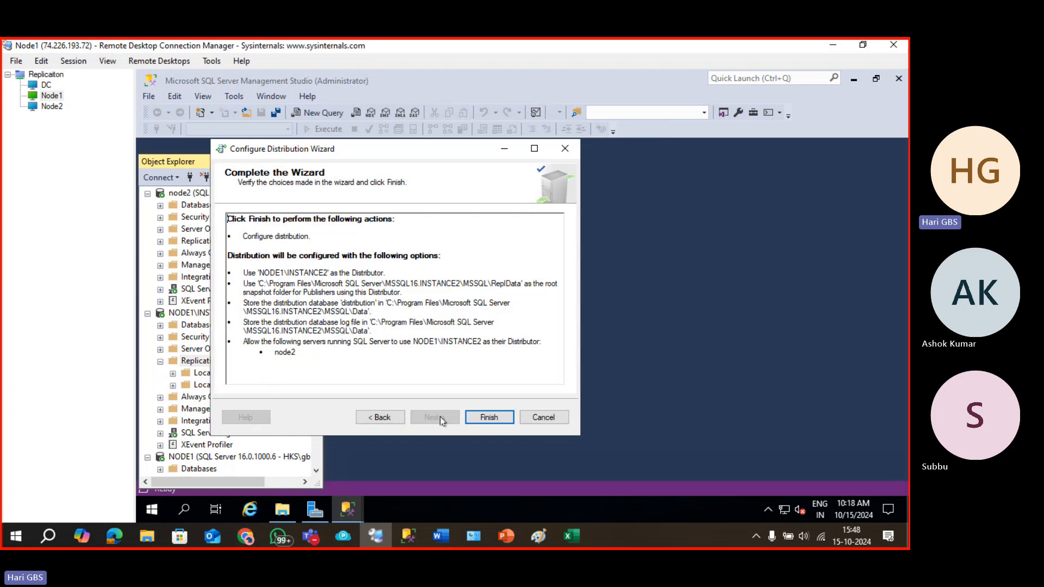
left_click(491, 417)
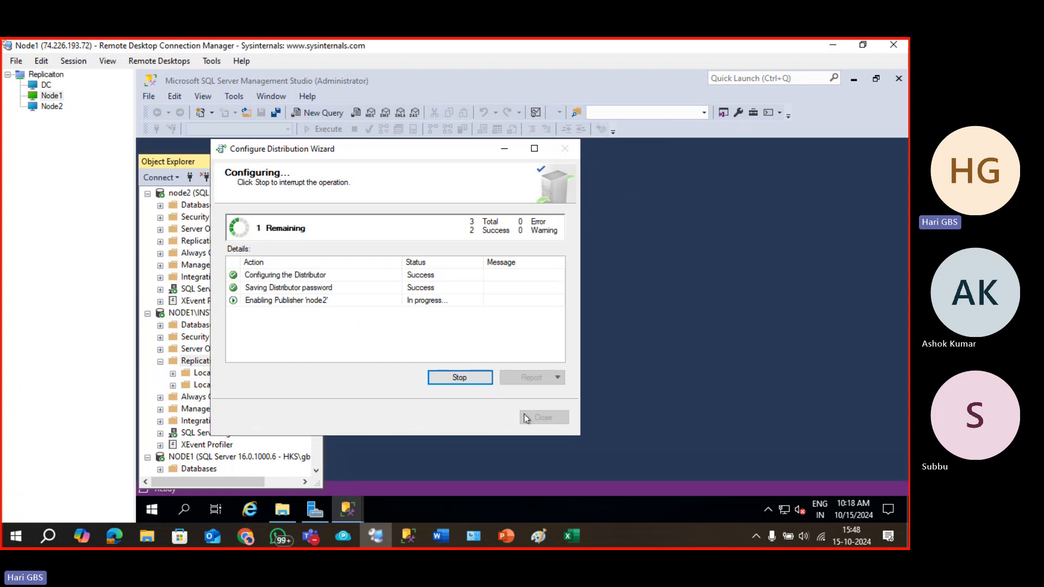
left_click(535, 417)
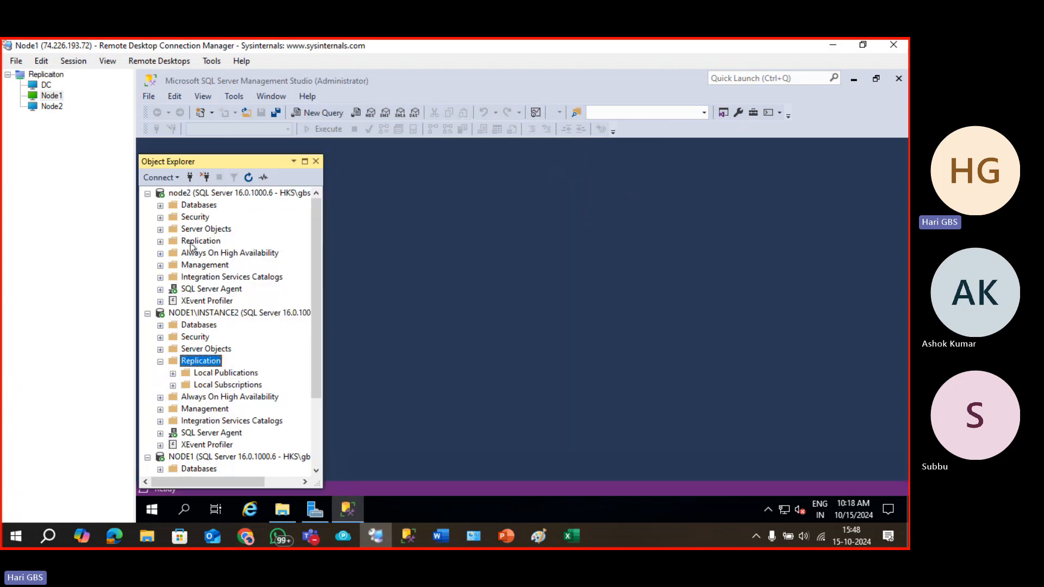
Configure node2's distribution to use NODE1\INSTANCE2 as its remote distributor server.
left_click(189, 246)
right_click(190, 247)
left_click(210, 252)
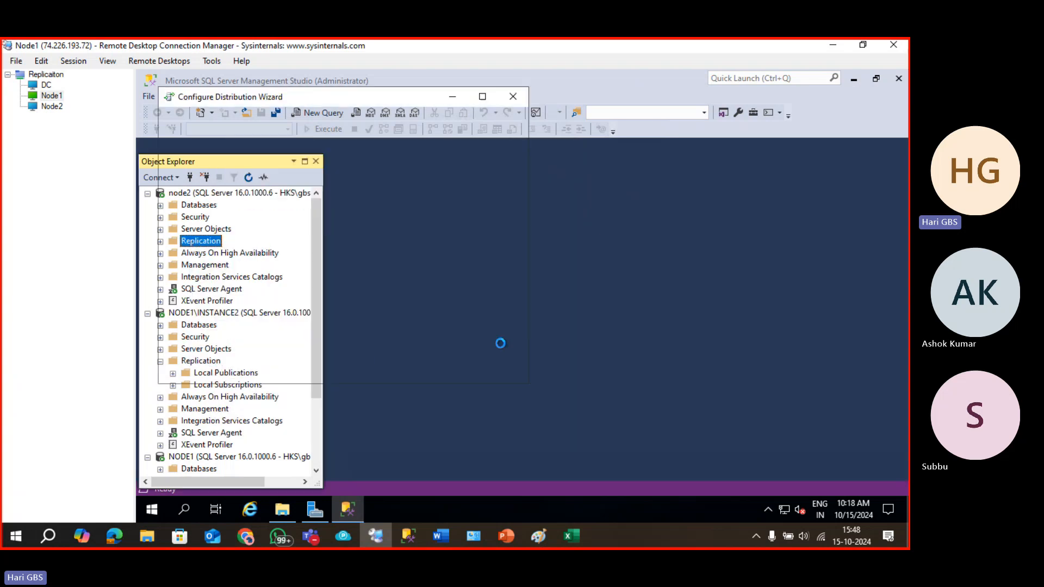
left_click(394, 368)
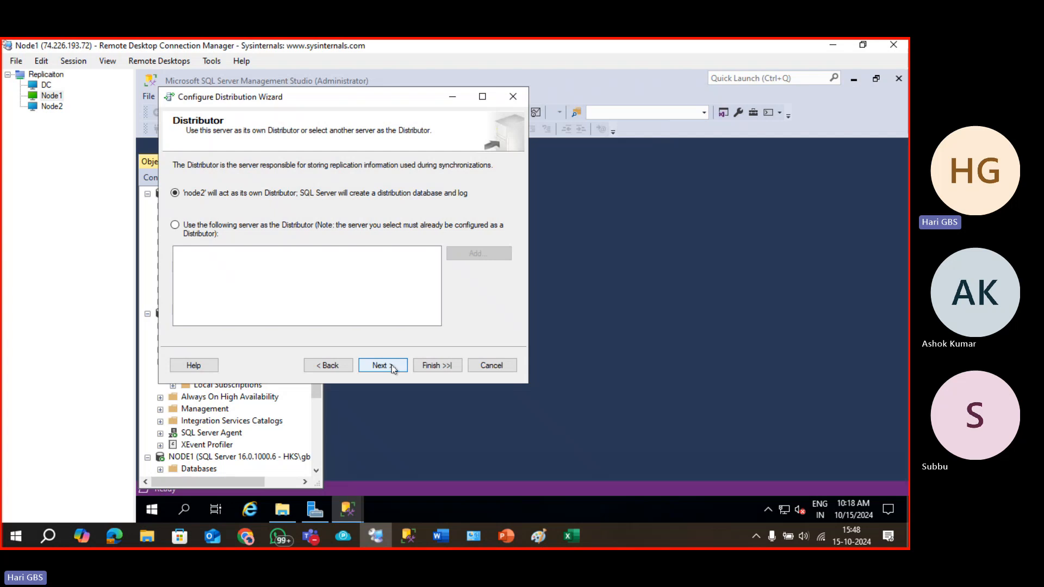
left_click(394, 368)
left_click(332, 365)
left_click(230, 229)
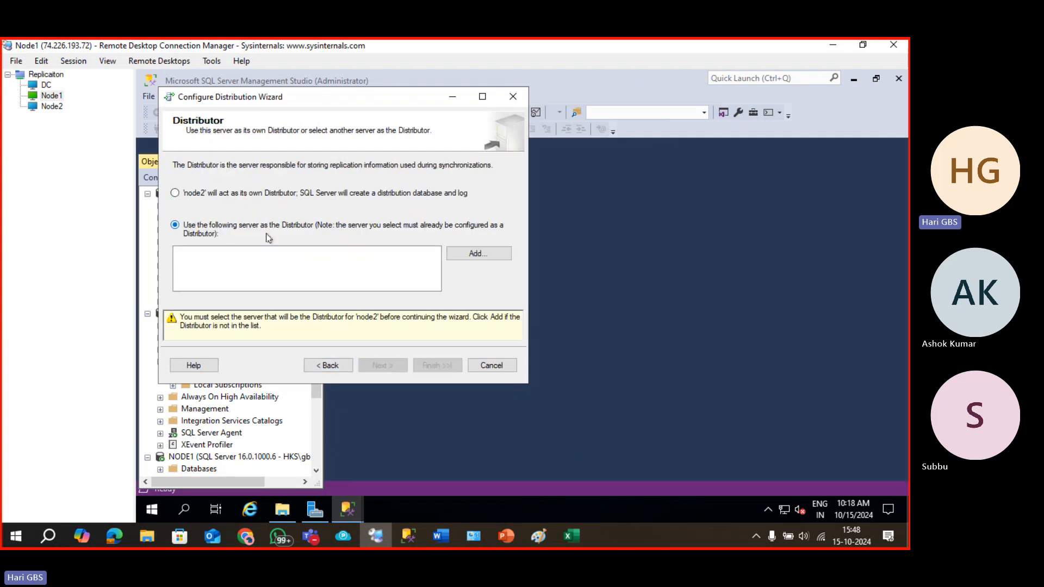
left_click(475, 253)
left_click(302, 436)
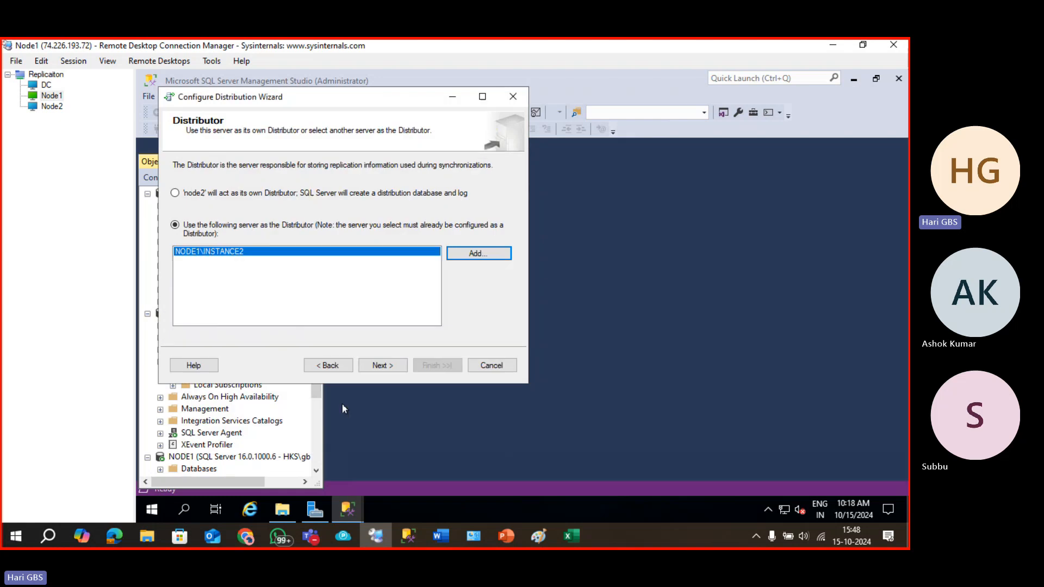
left_click(379, 366)
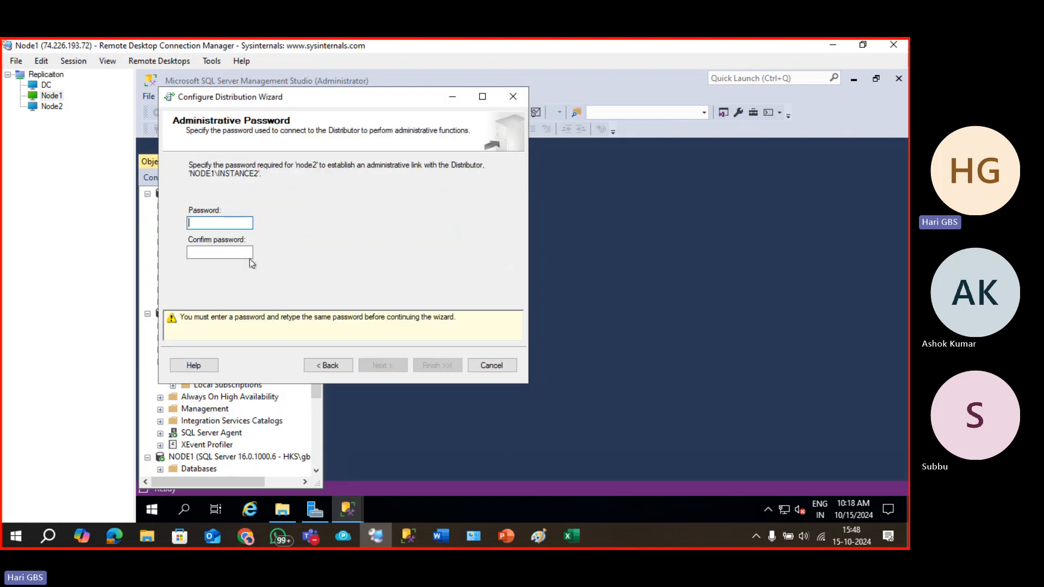
Paste the administrative password into Password and Confirm, finish the wizard, and expand node2's Replication.
key("super+v")
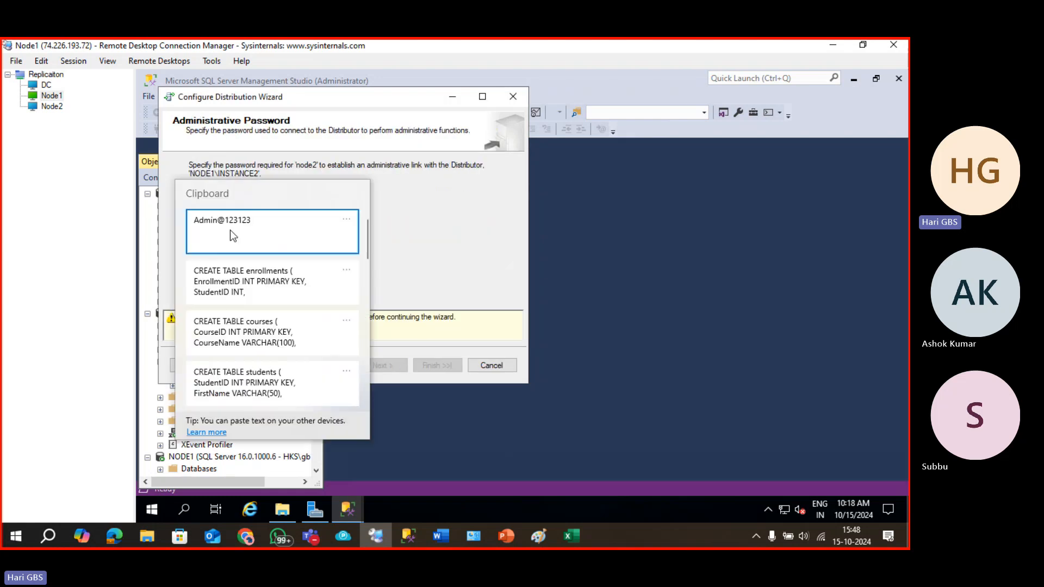
left_click(247, 230)
left_click(221, 252)
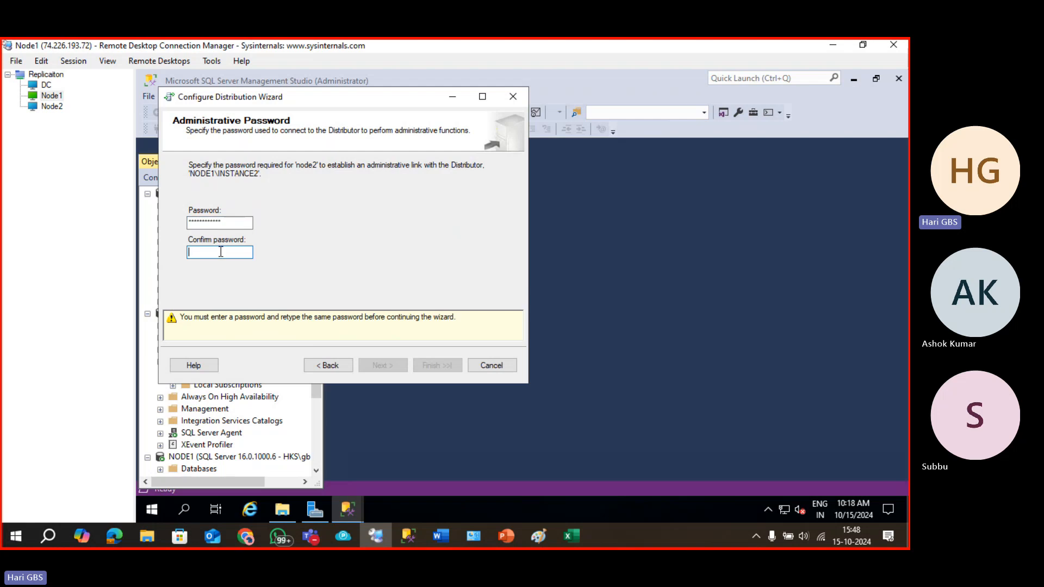
key("super+v")
left_click(244, 238)
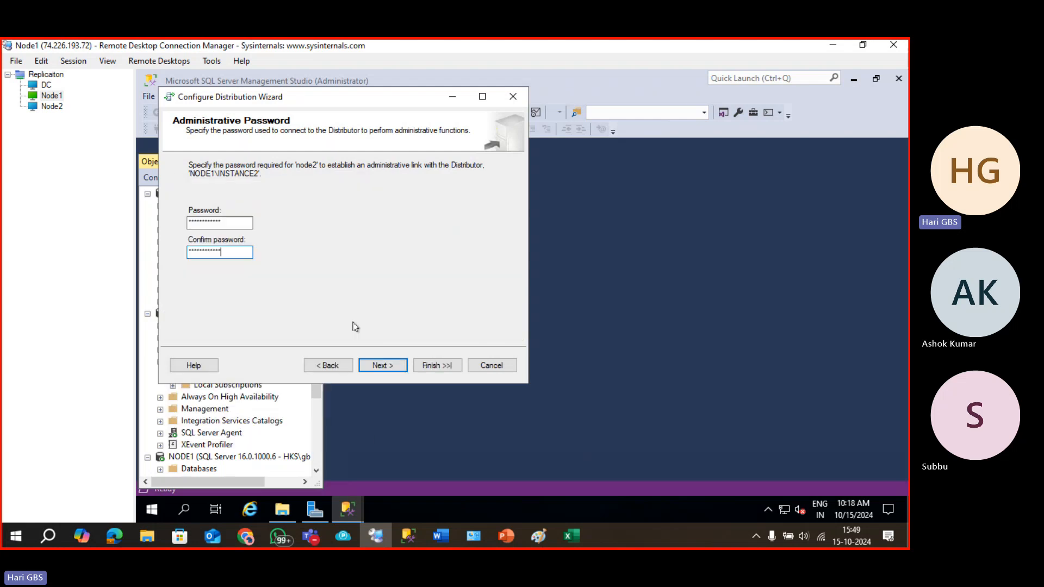
left_click(388, 364)
left_click(387, 363)
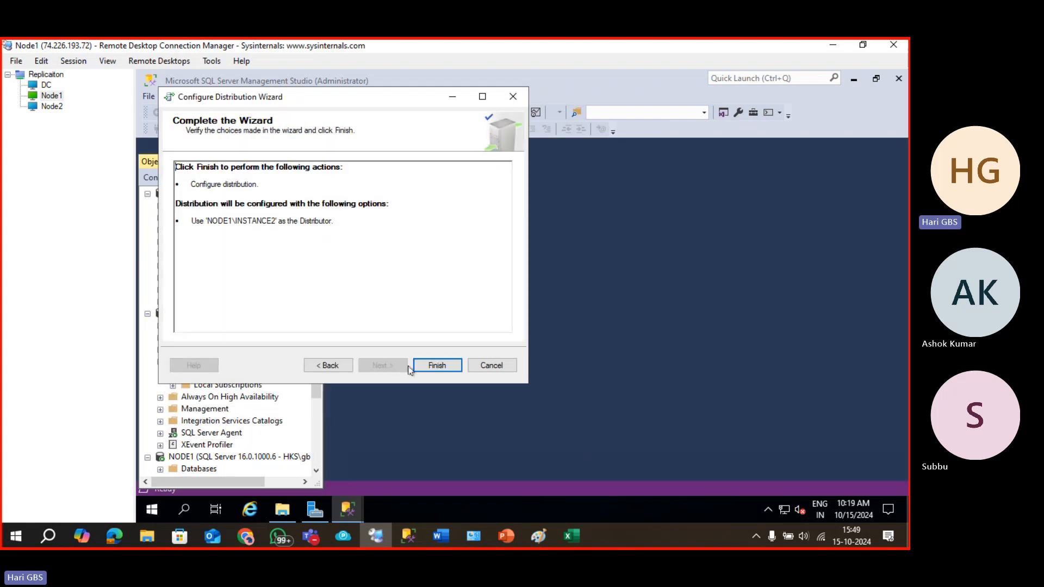
left_click(431, 365)
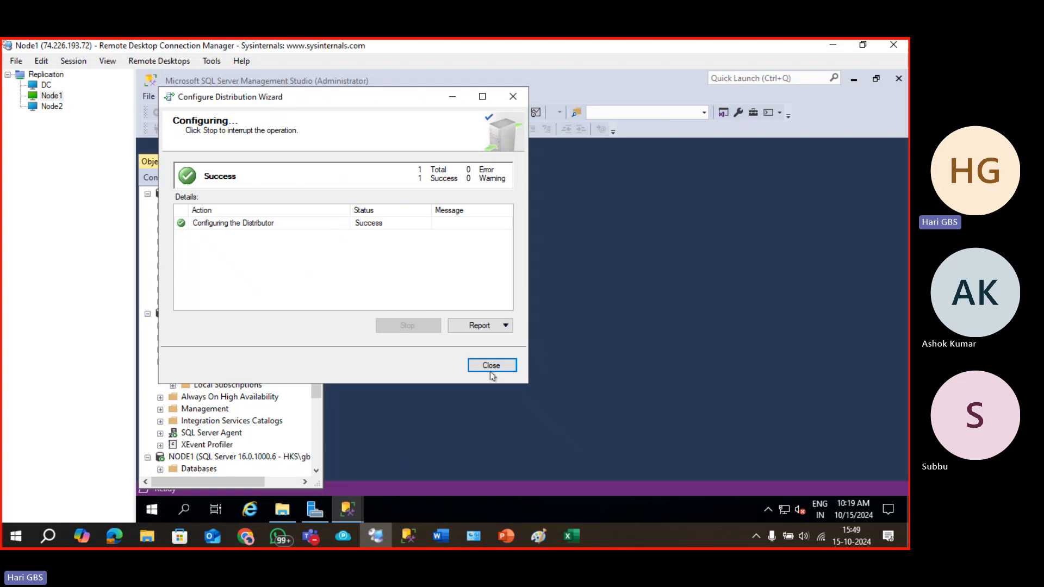
left_click(489, 366)
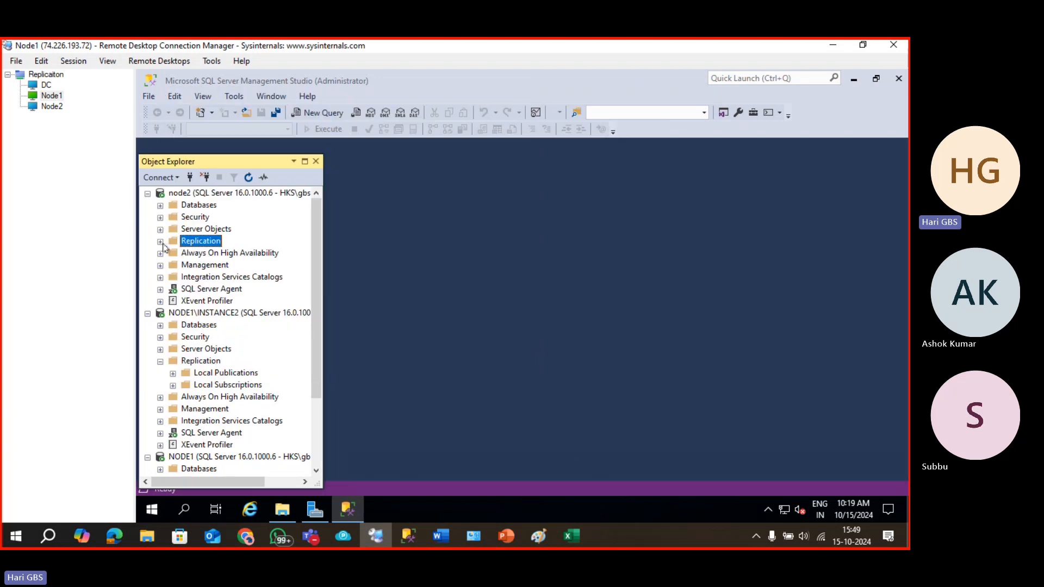
left_click(161, 242)
Start a new merge publication of MERGE_DB for SQL Server 2008 or later subscribers.
right_click(200, 253)
left_click(229, 264)
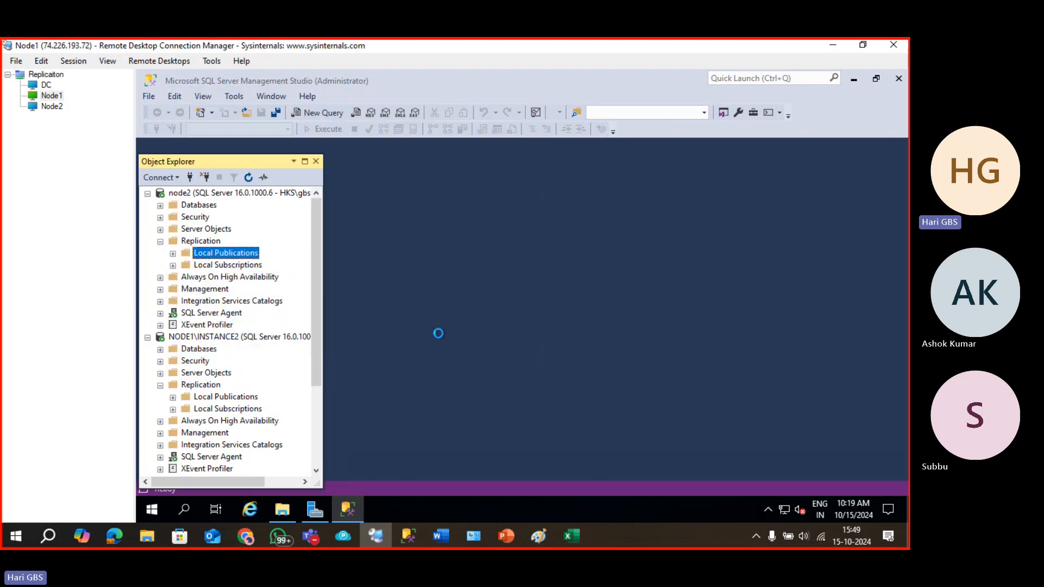
left_click(578, 411)
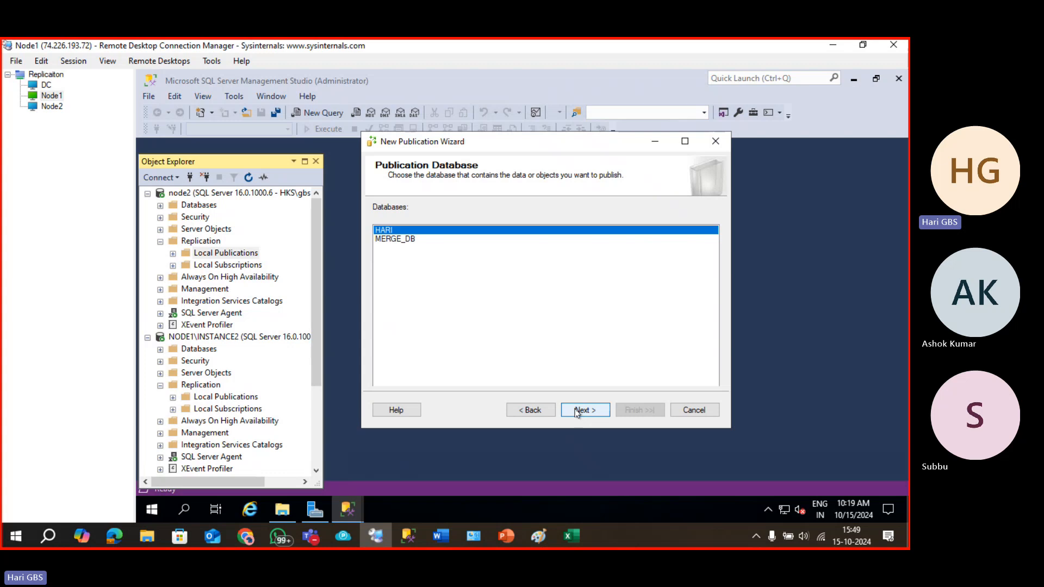
left_click(402, 240)
left_click(580, 410)
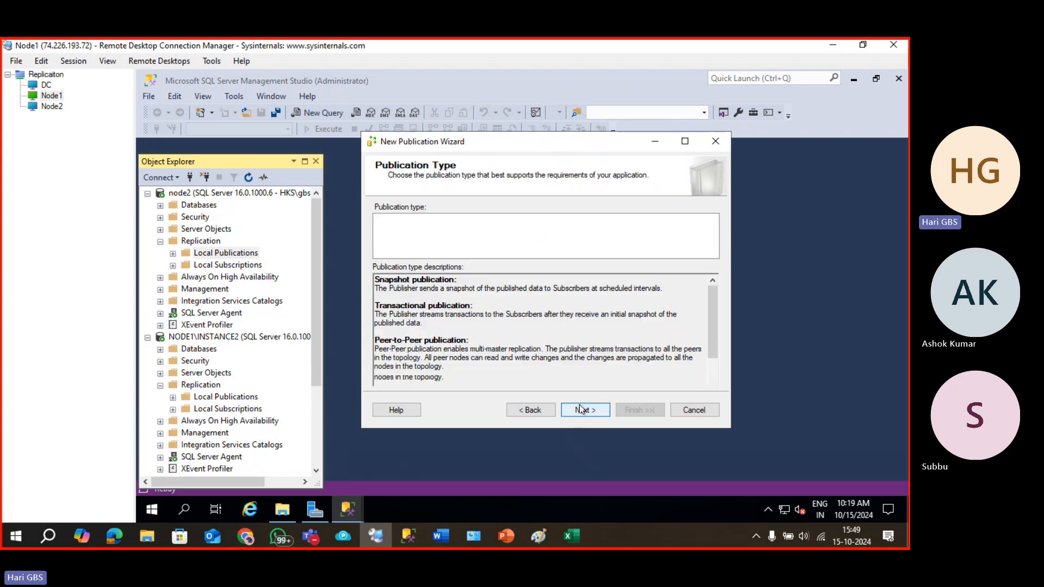
left_click(405, 246)
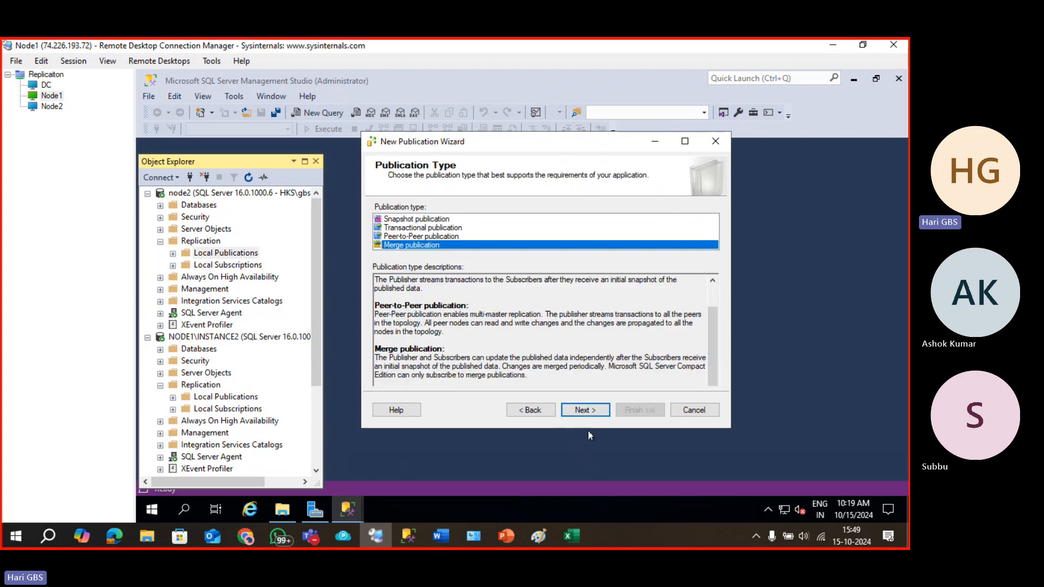
left_click(586, 410)
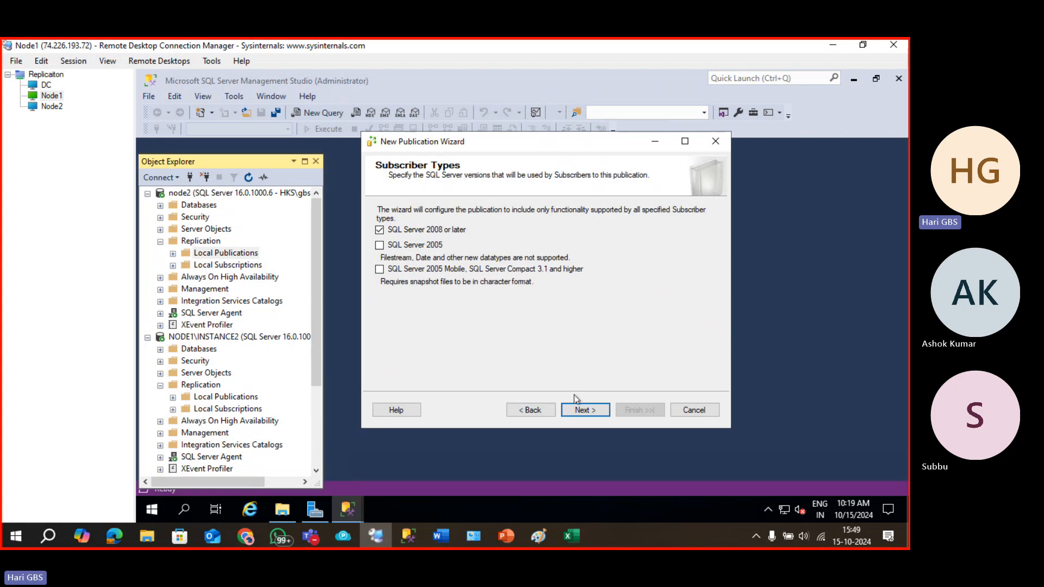
left_click(574, 410)
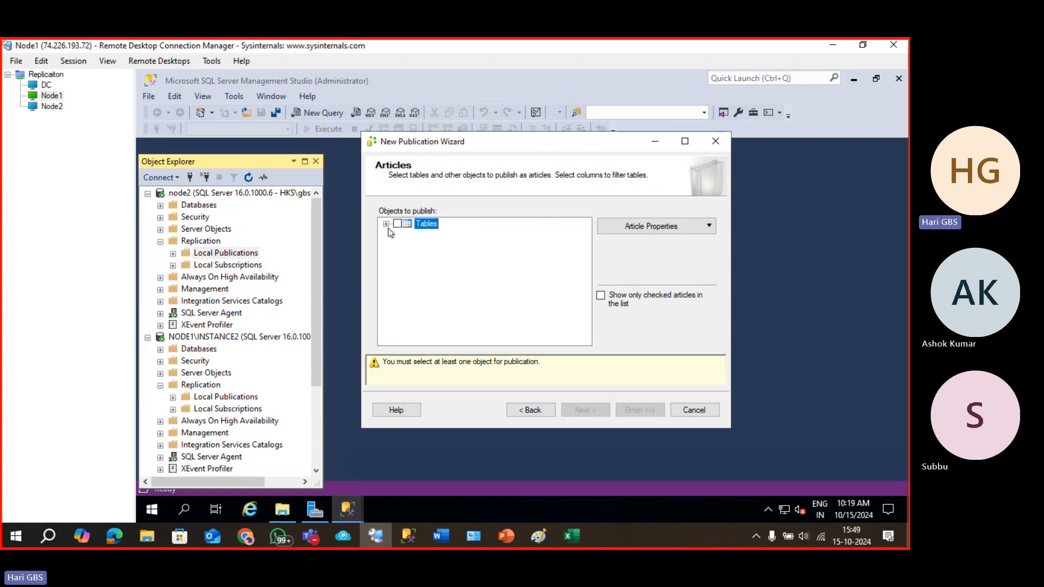
Publish all three tables (courses, enrollments, students) with no row filters, keeping the immediate snapshot.
left_click(386, 224)
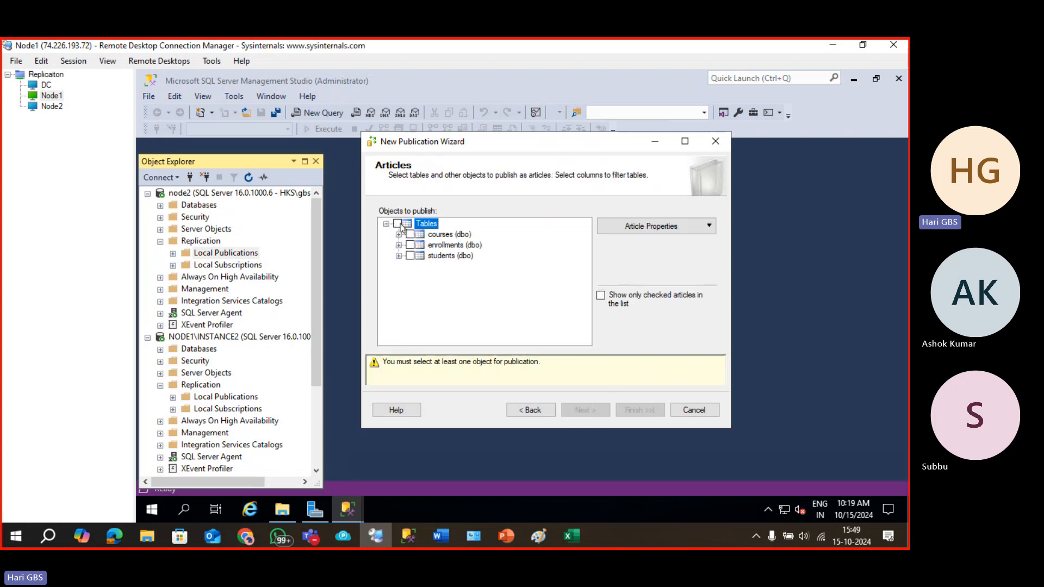
left_click(397, 223)
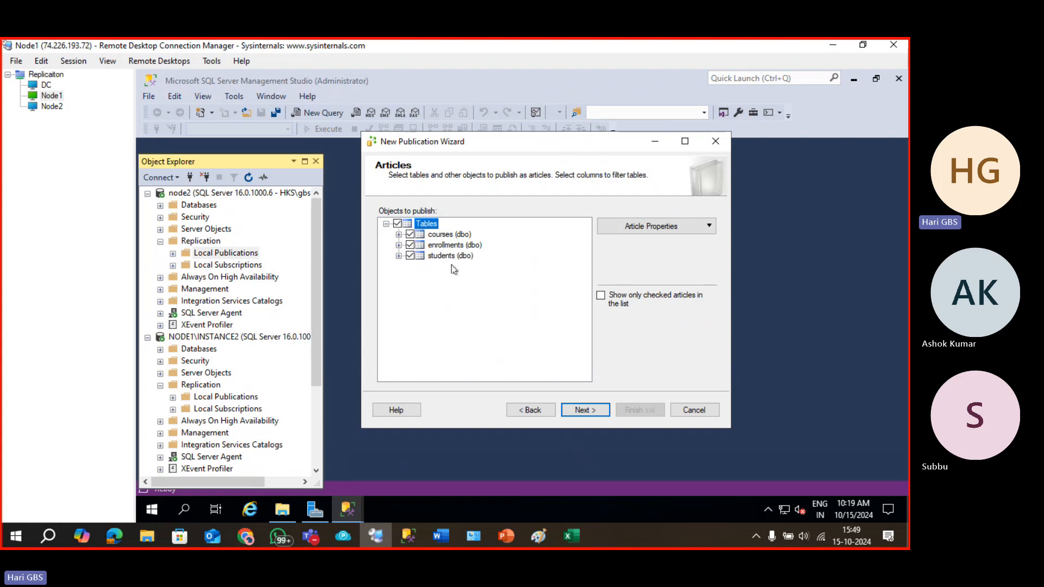
left_click(585, 412)
left_click(585, 412)
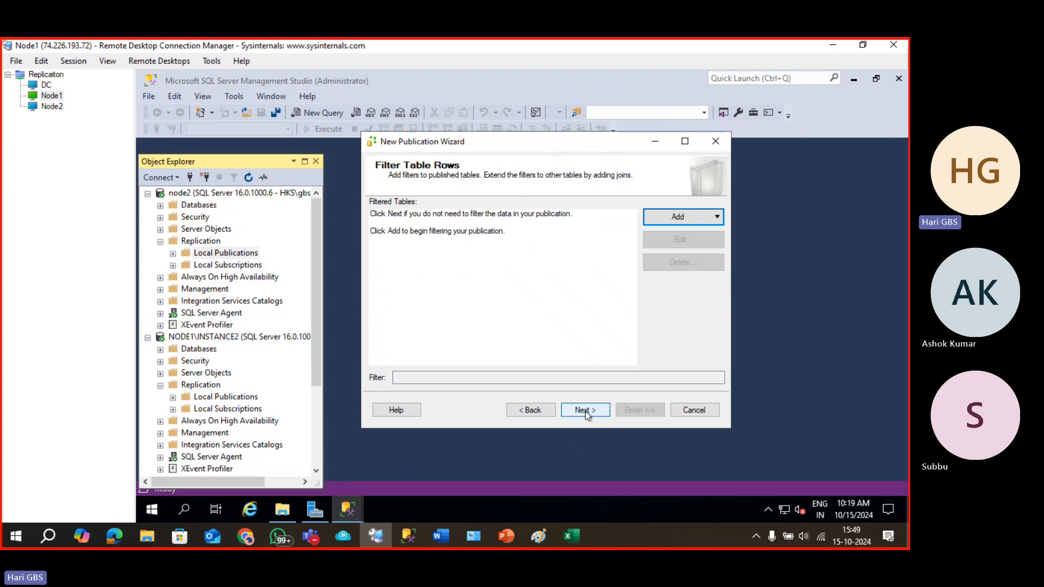
left_click(585, 412)
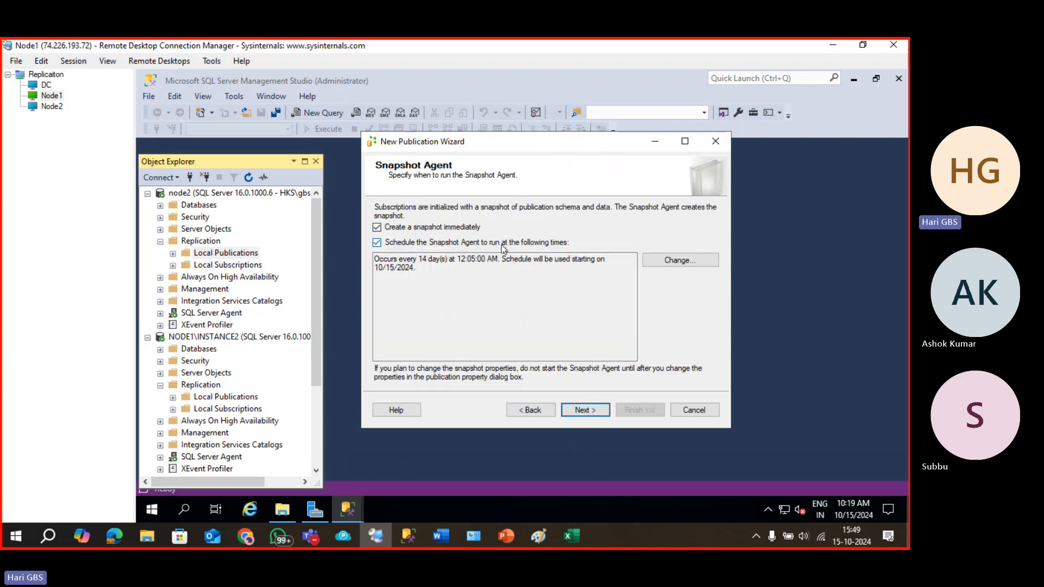
left_click(377, 243)
left_click(378, 243)
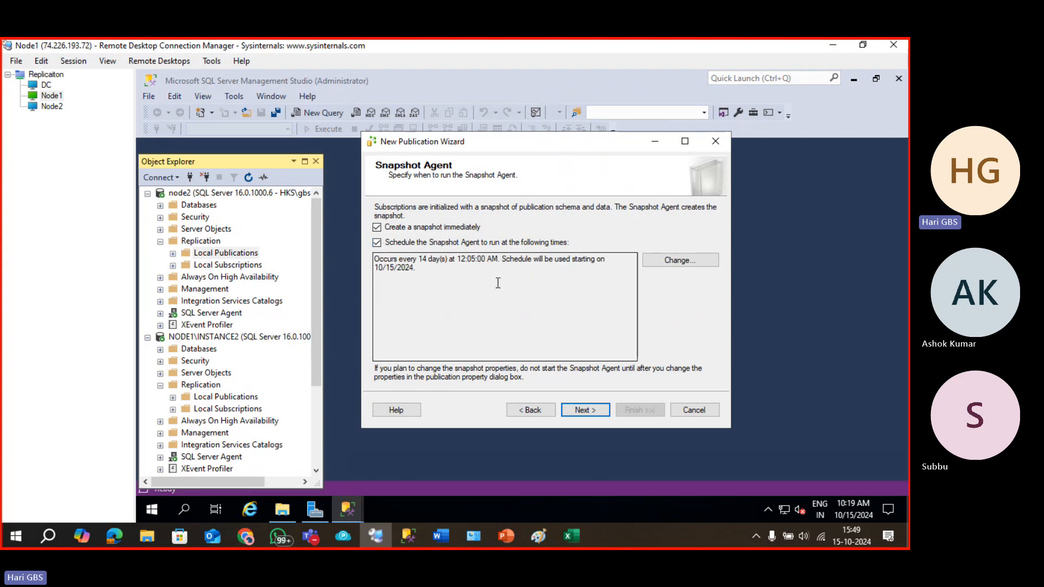
Set the Snapshot Agent to run under the SQL Server Agent service account.
left_click(586, 410)
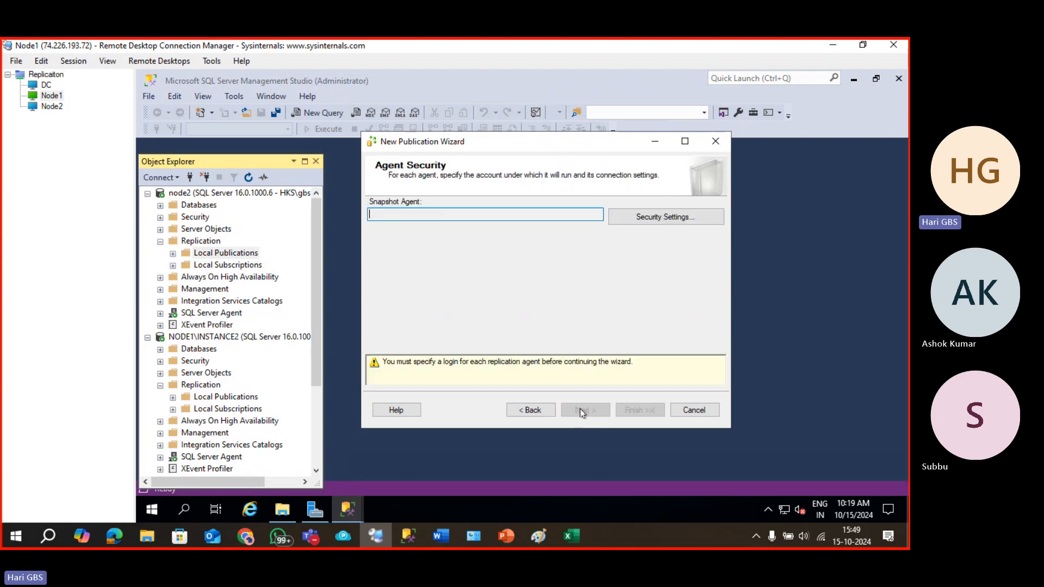
left_click(653, 219)
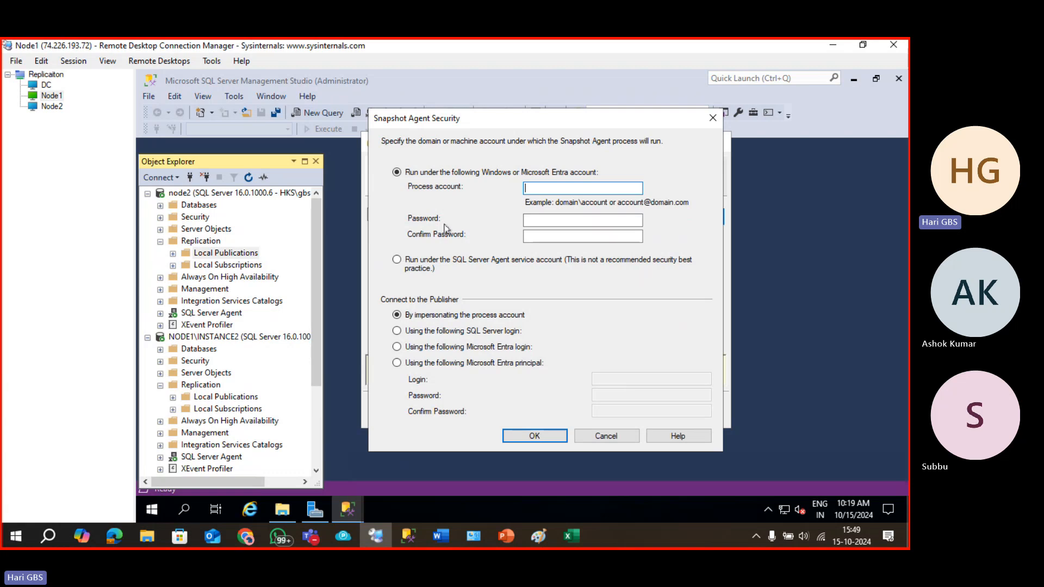
left_click(439, 265)
left_click(541, 432)
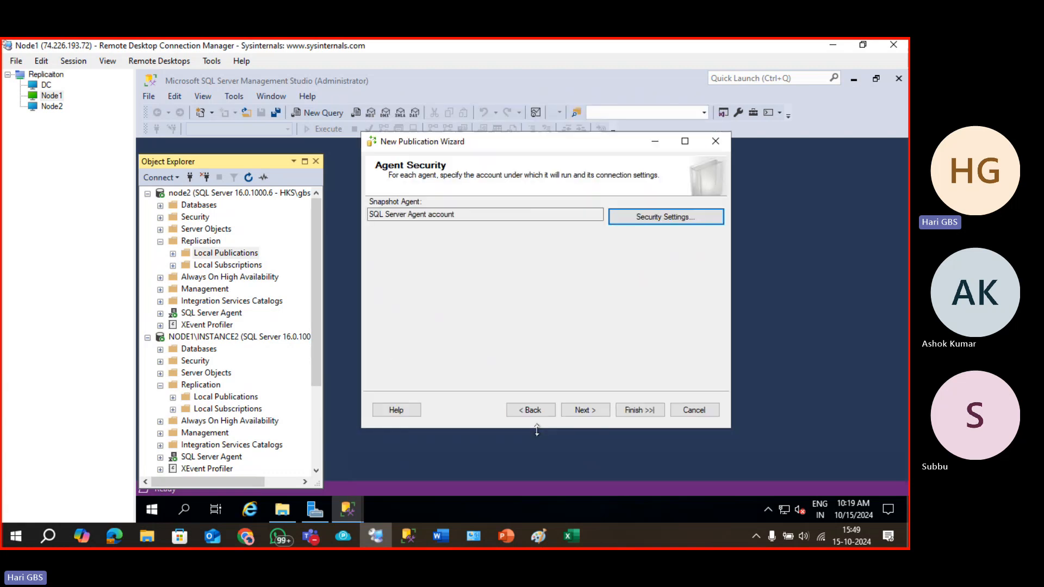
left_click(604, 414)
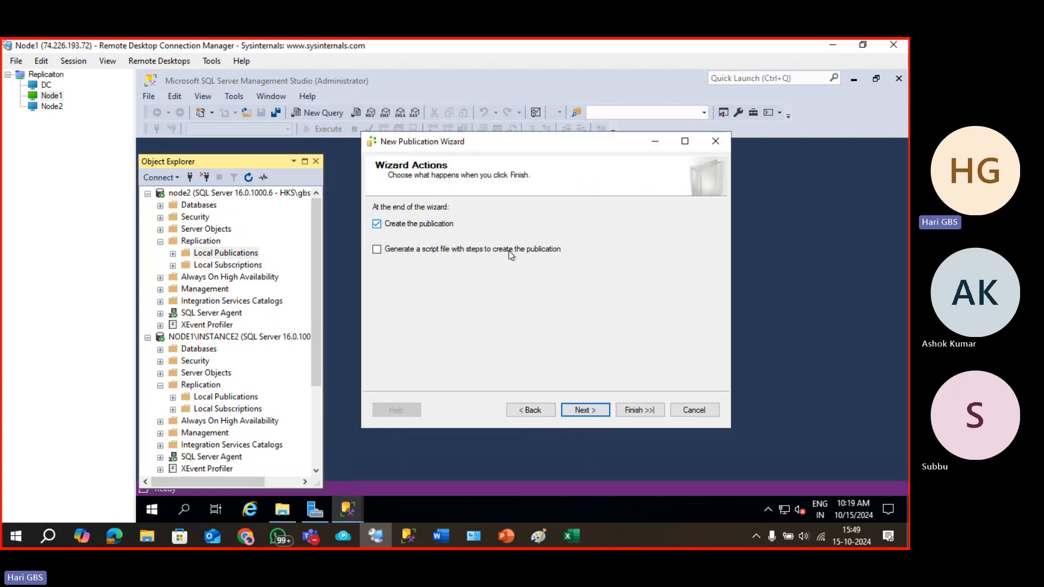
Name the publication 'hari_merge_pub', create it, and close the wizard.
left_click(583, 411)
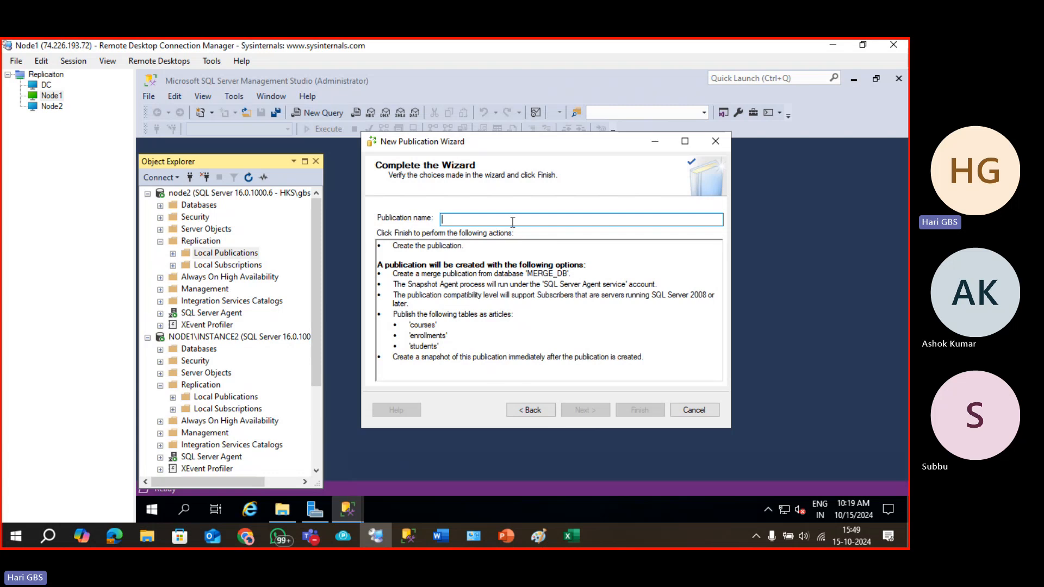
type("mer")
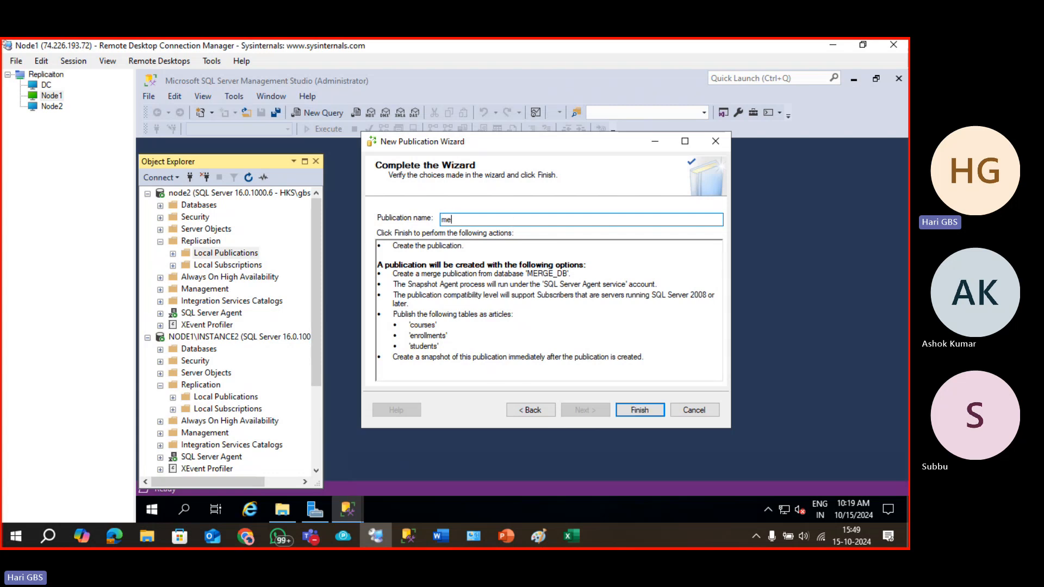
key("BackSpace")
key("BackSpace")
type("hari_merg")
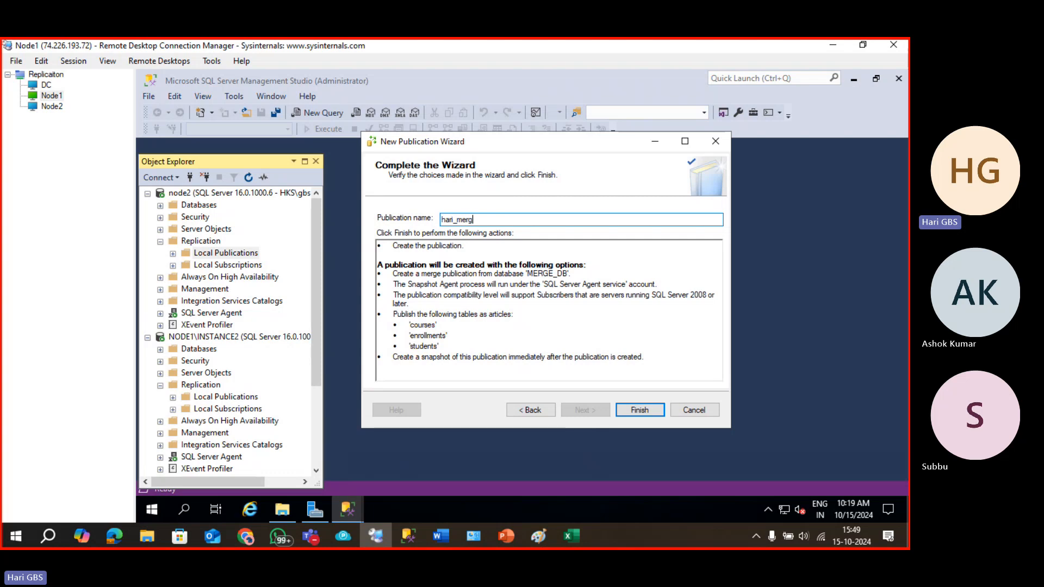
type("e_pub")
key("Return")
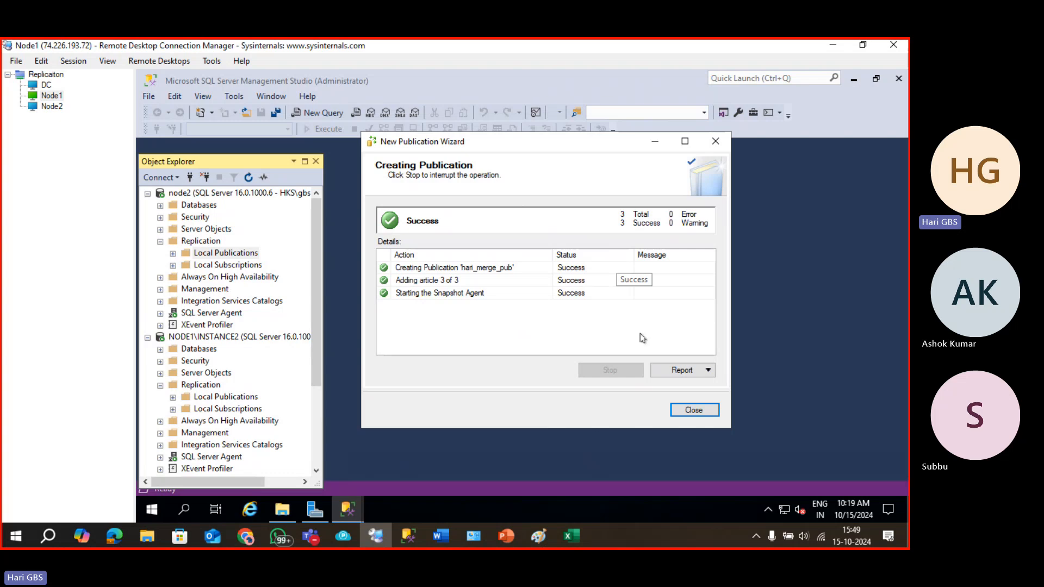
left_click(684, 413)
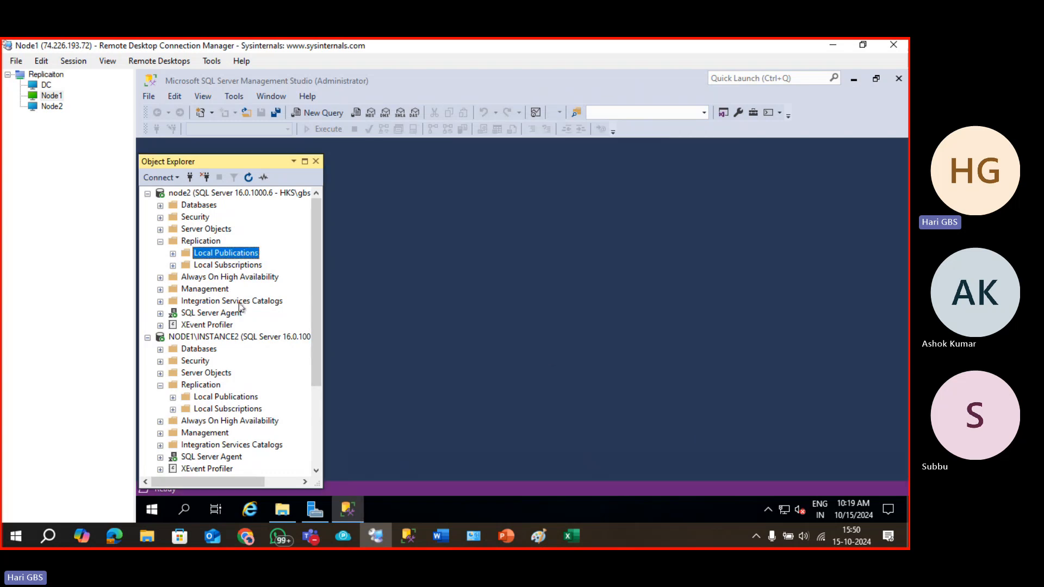
Expand node2's Local Publications to show the new merge publication and widen Object Explorer.
scroll(241, 307, "down", 1)
left_click(173, 218)
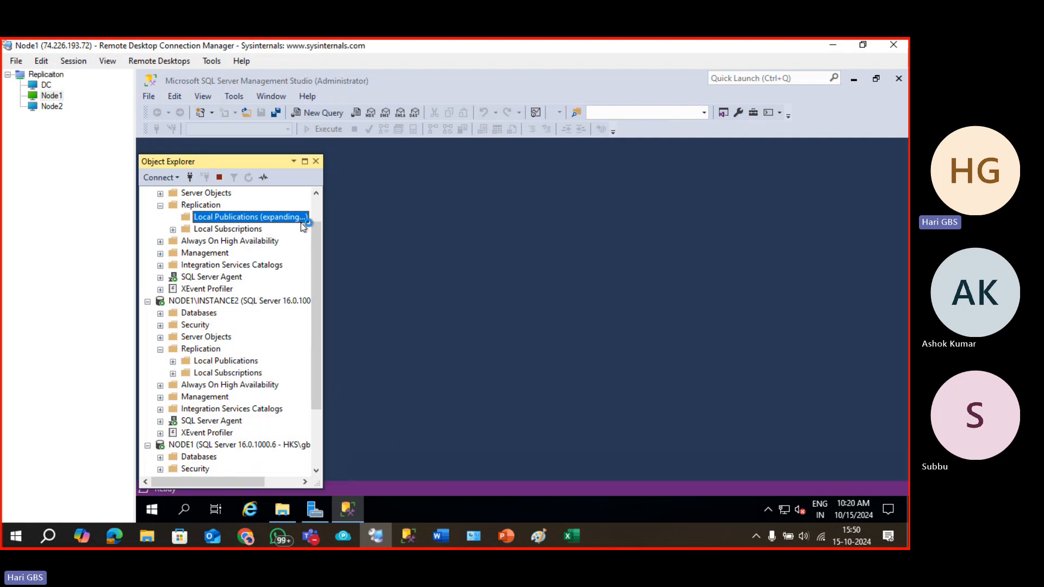
left_click_drag(337, 211, 399, 212)
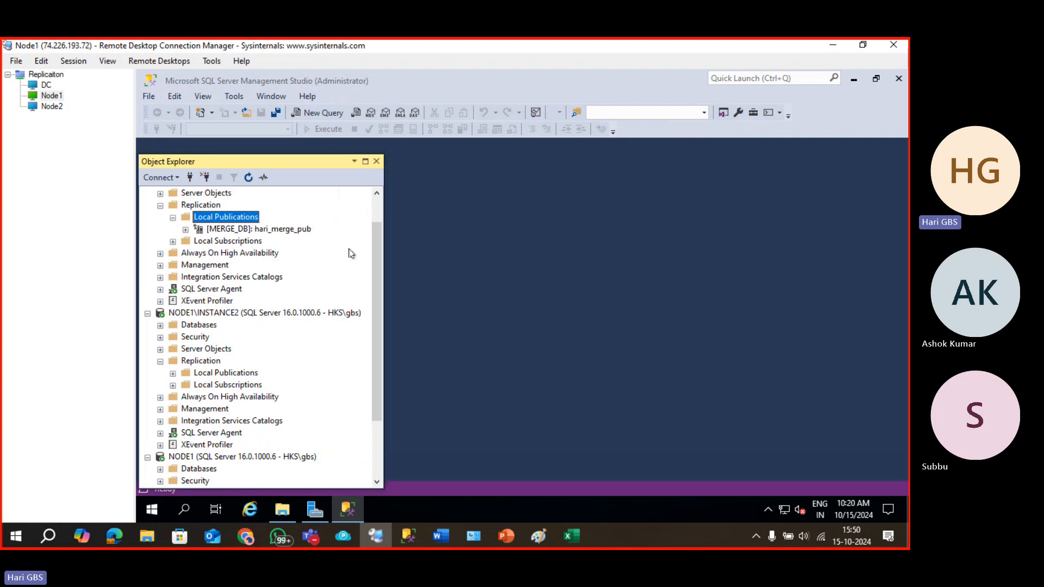
scroll(200, 413, "down", 2)
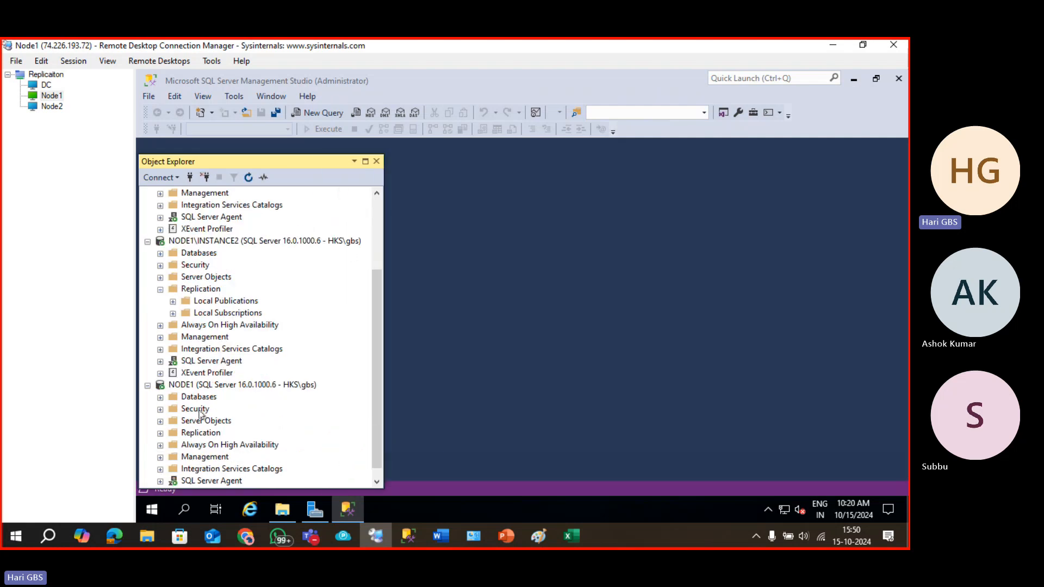
Launch the New Subscription Wizard from NODE1's Replication > Local Subscriptions.
left_click(161, 422)
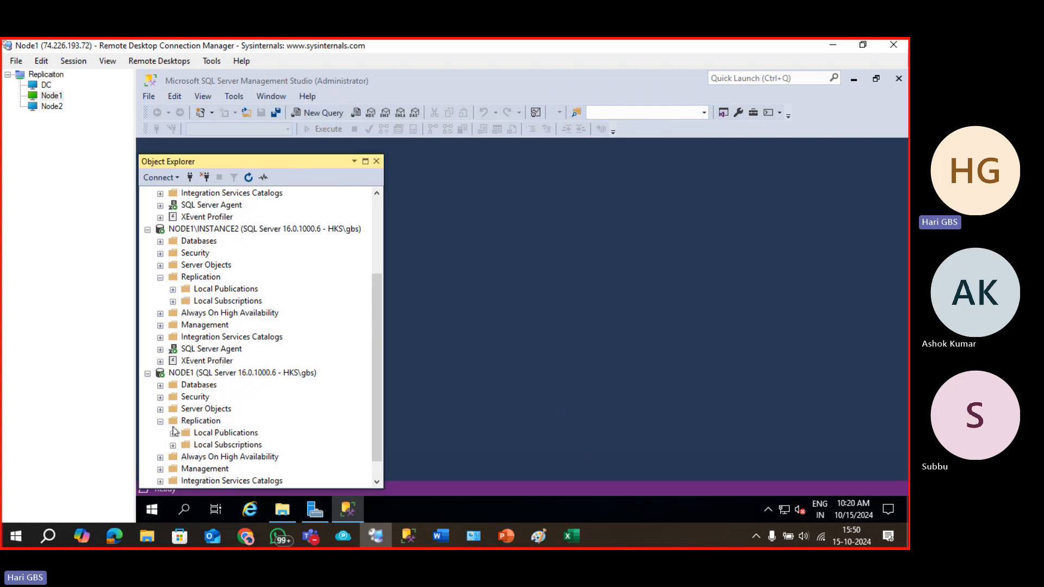
right_click(203, 445)
left_click(278, 417)
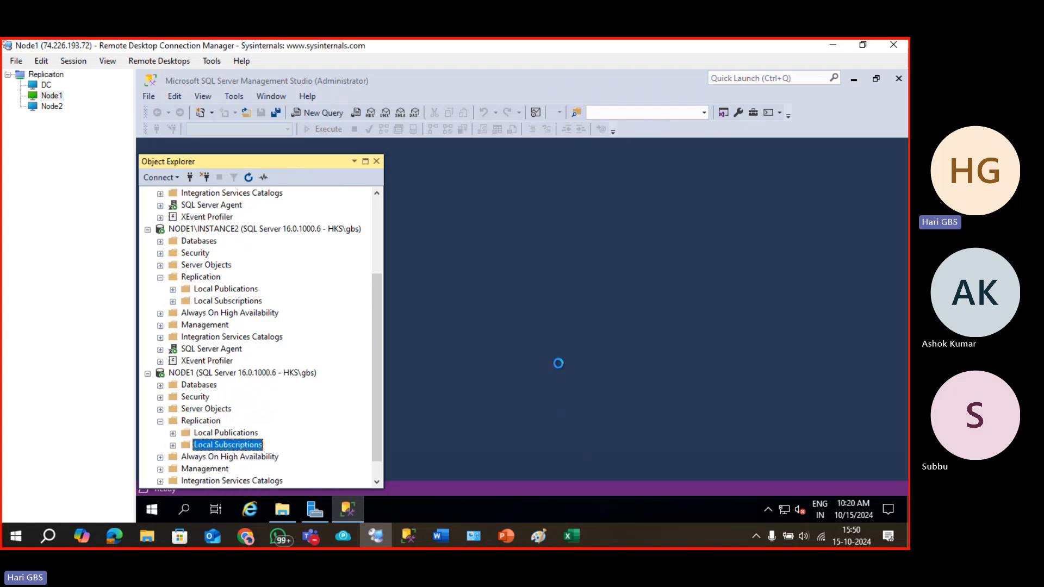
left_click(577, 400)
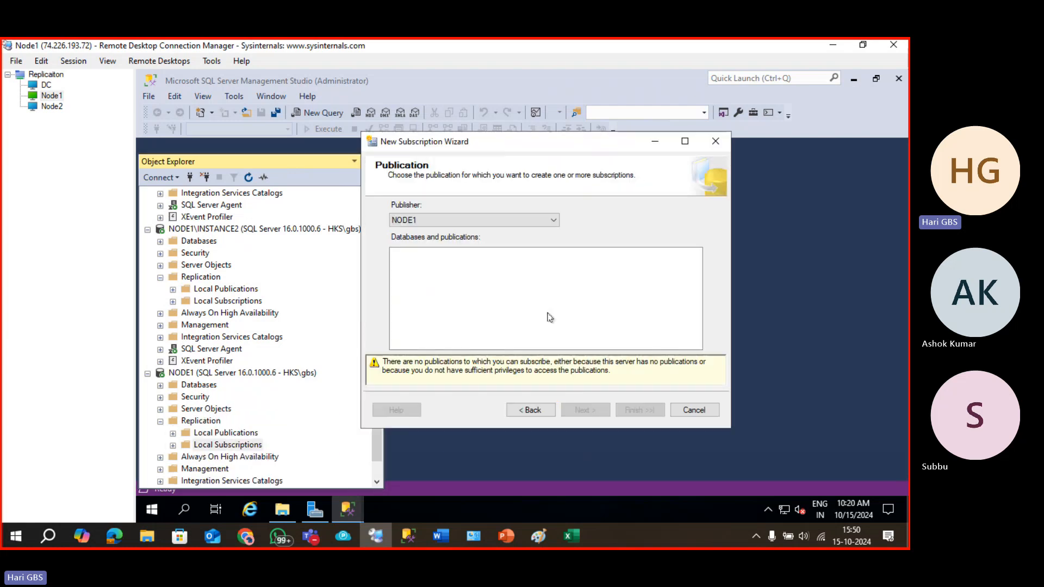
Connect to node2 as publisher, select its merge publication, and keep push subscriptions.
left_click(489, 221)
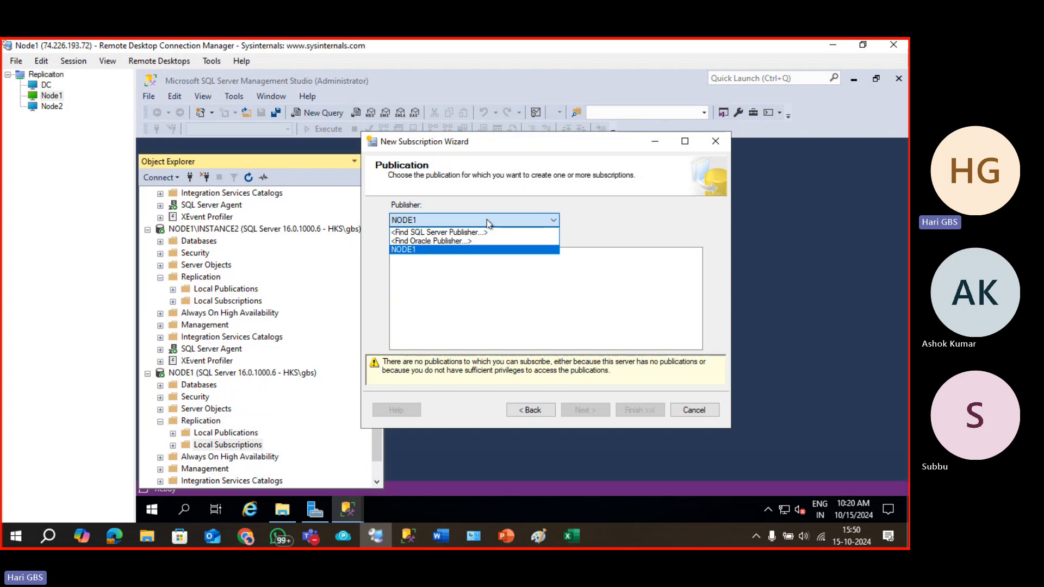
left_click(494, 232)
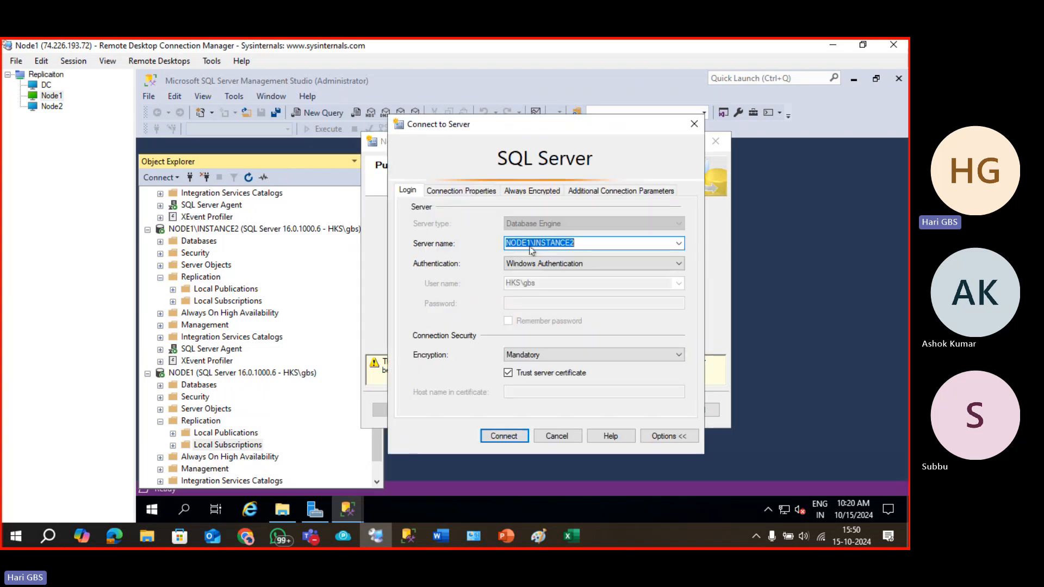
left_click(678, 243)
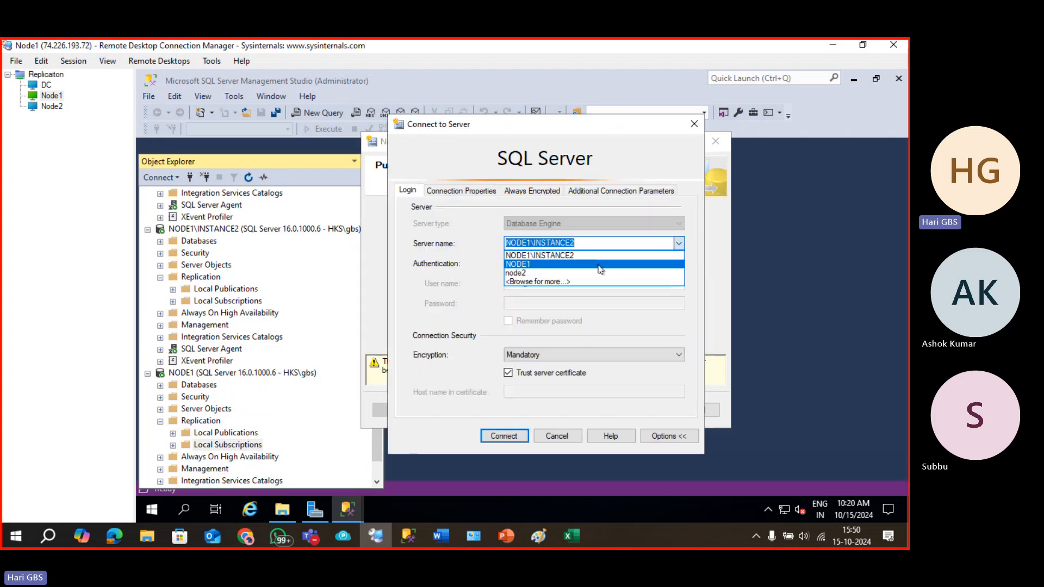
left_click(586, 273)
left_click(506, 436)
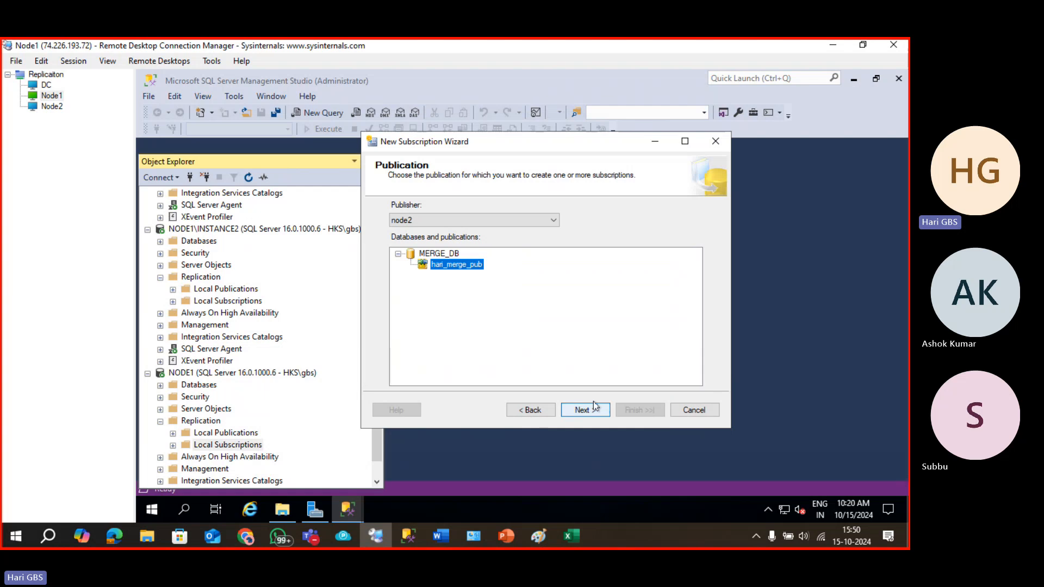
left_click(589, 407)
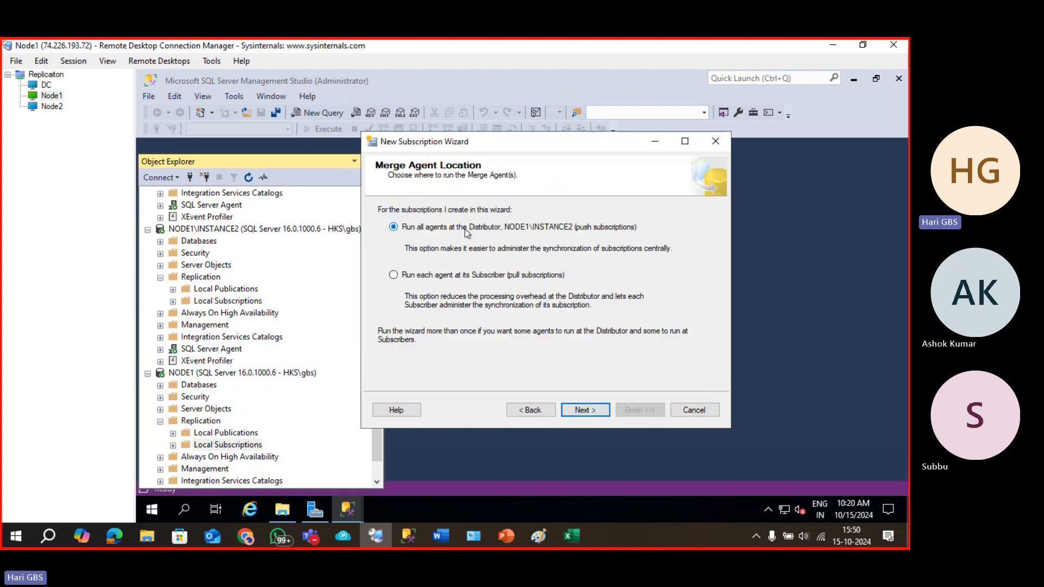
left_click(584, 411)
Create a new hari_merge_sub database on NODE1 as the subscription database.
left_click(585, 236)
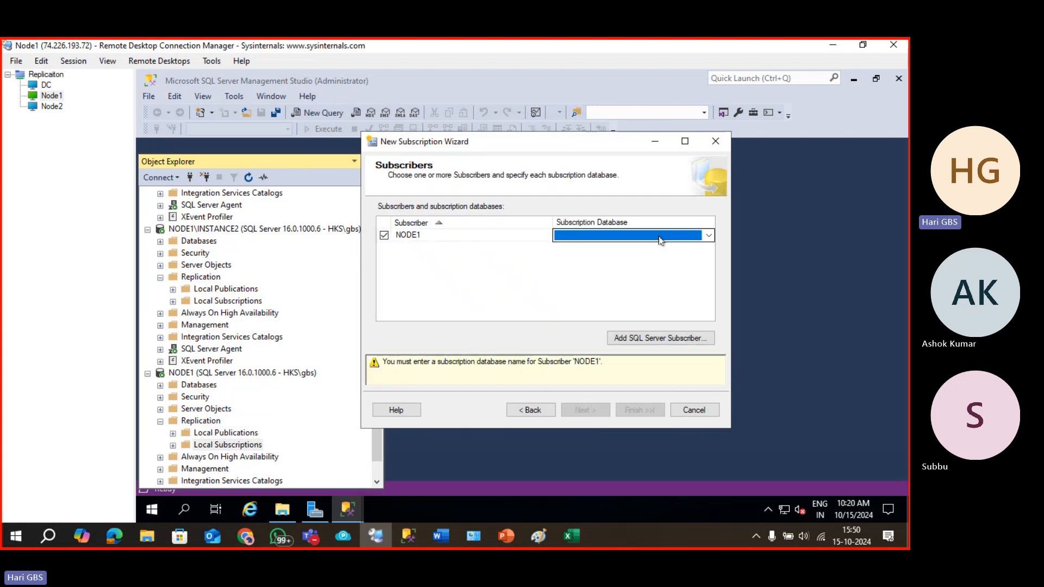
left_click(708, 236)
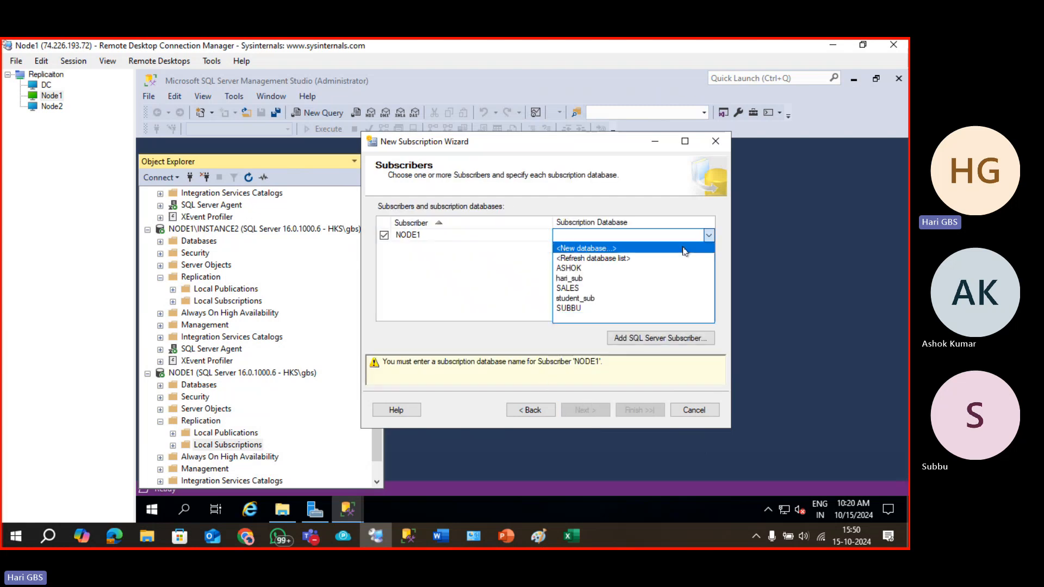
left_click(691, 249)
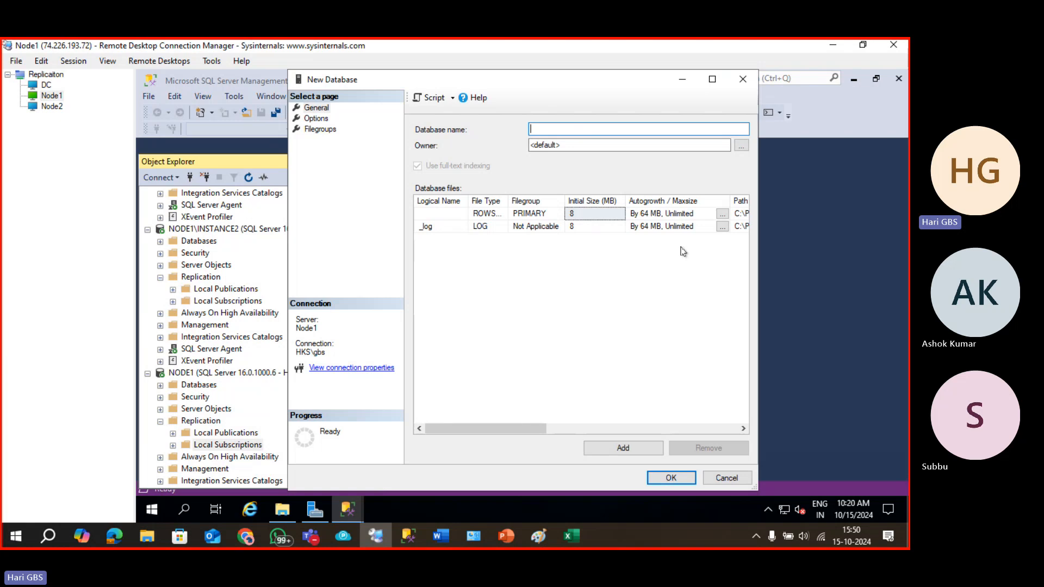
type("mer")
key("BackSpace")
key("BackSpace")
key("BackSpace")
type("hari_merge_sub")
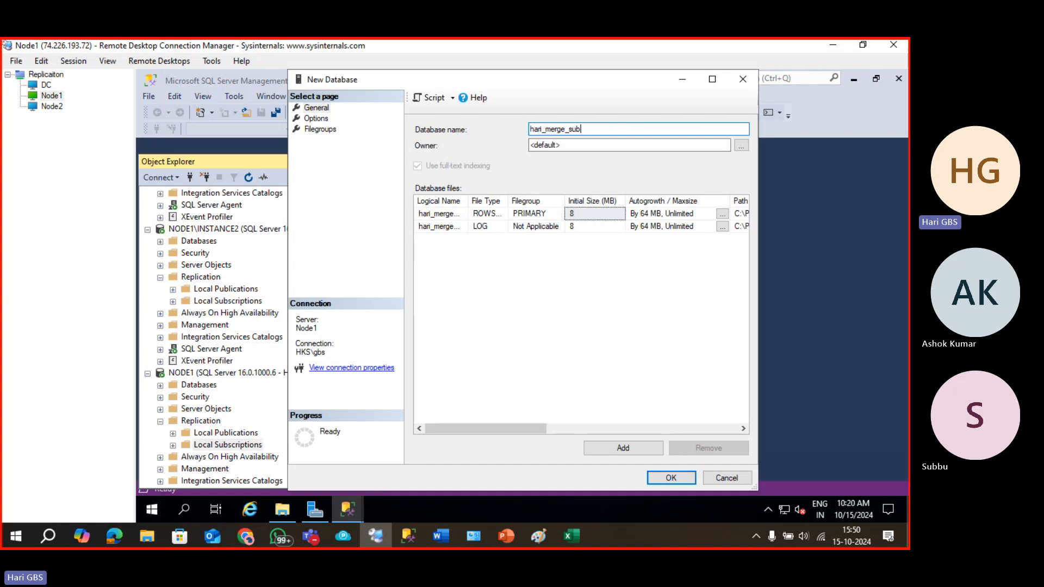
key("Return")
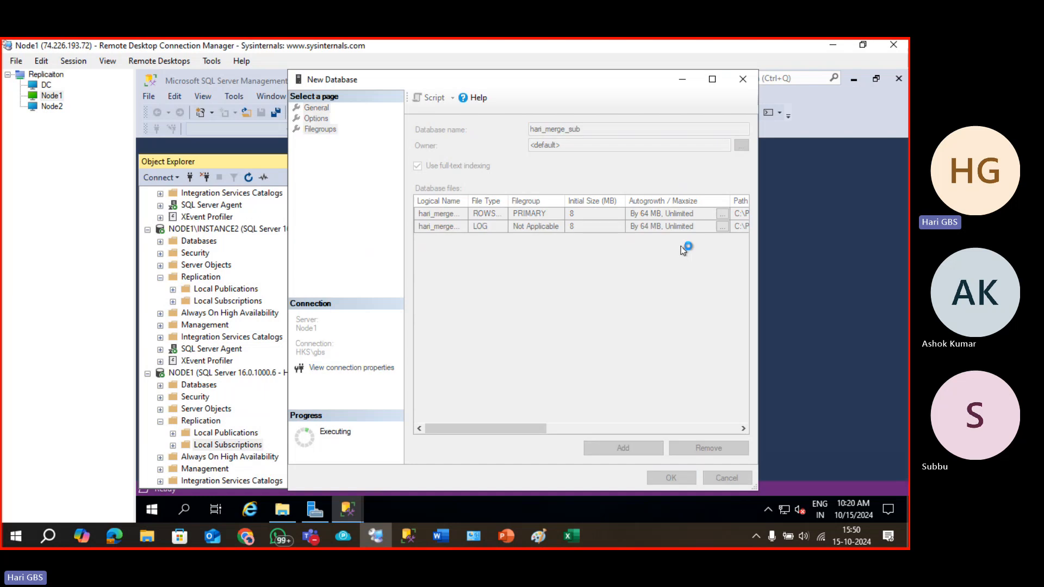
Set NODE1's merge agent to run under the SQL Server Agent service account.
left_click(579, 411)
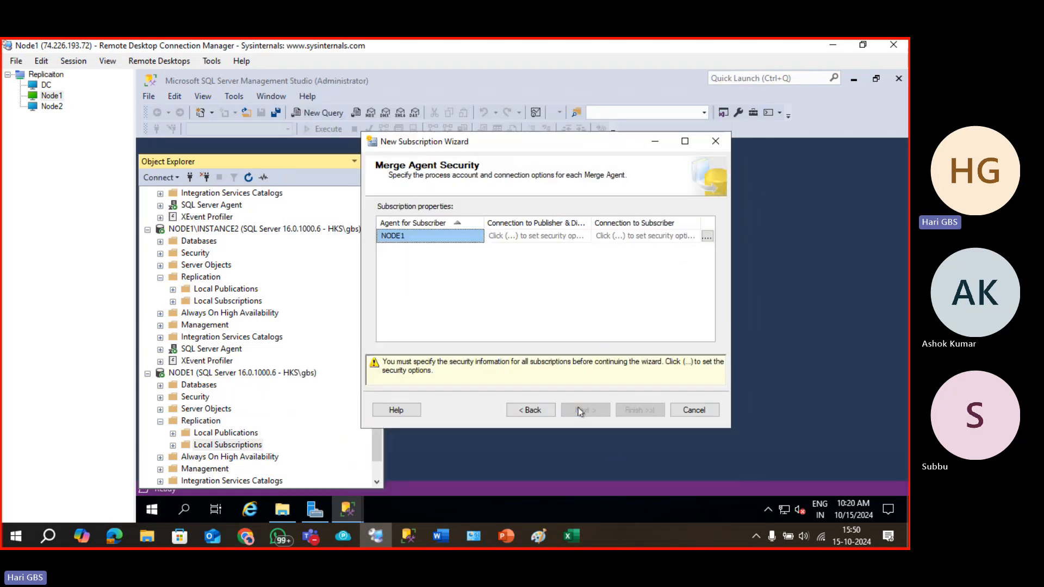
left_click(713, 239)
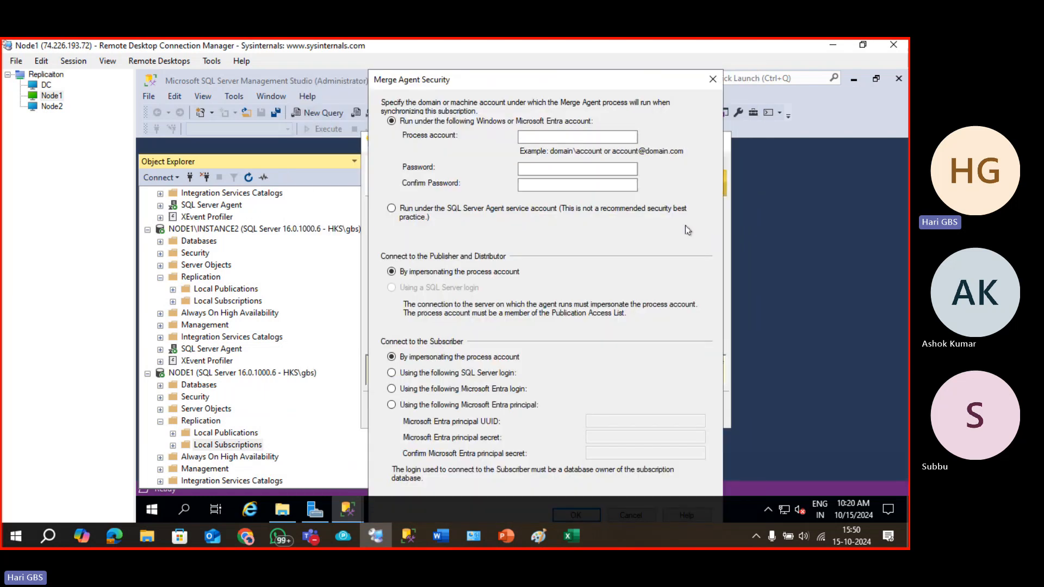
left_click(424, 213)
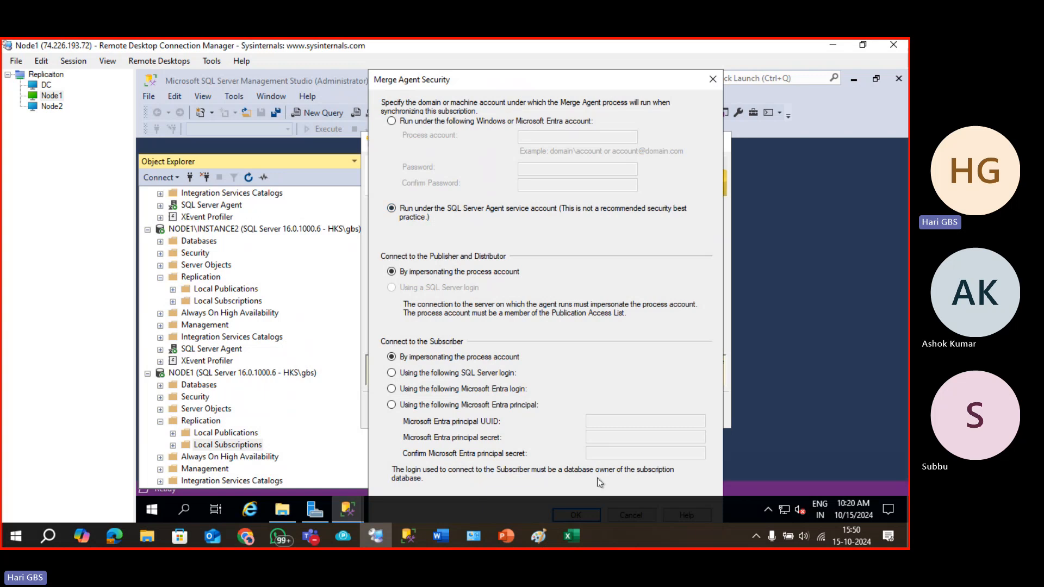
key("Return")
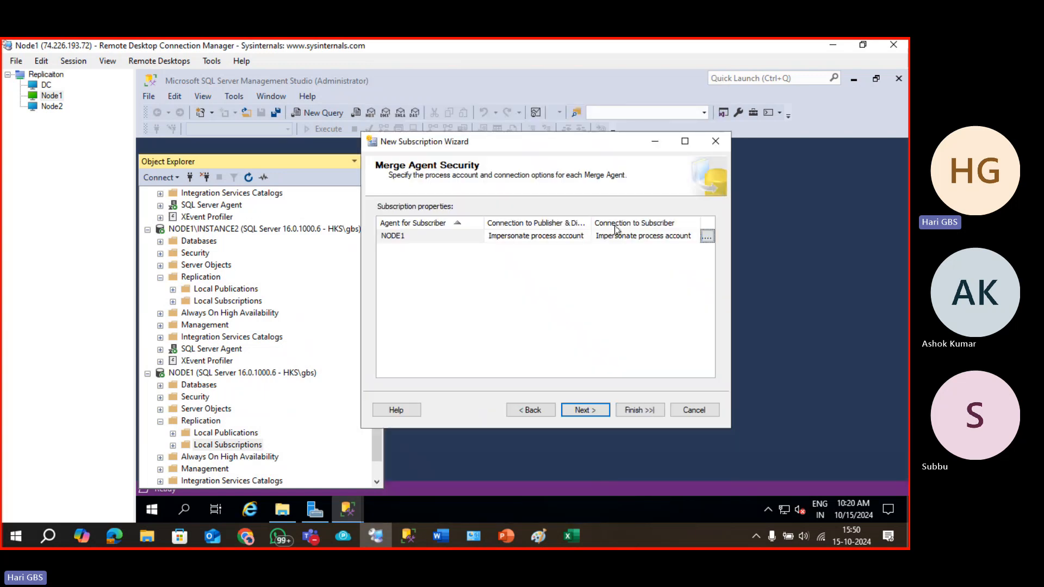
Set the merge agent schedule to Run continuously.
left_click(595, 410)
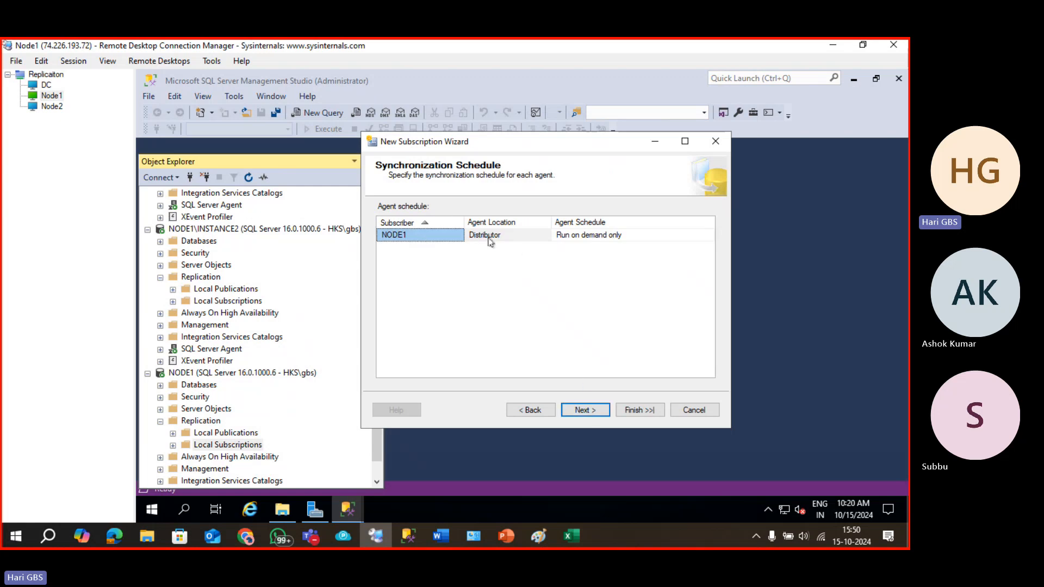
left_click(587, 240)
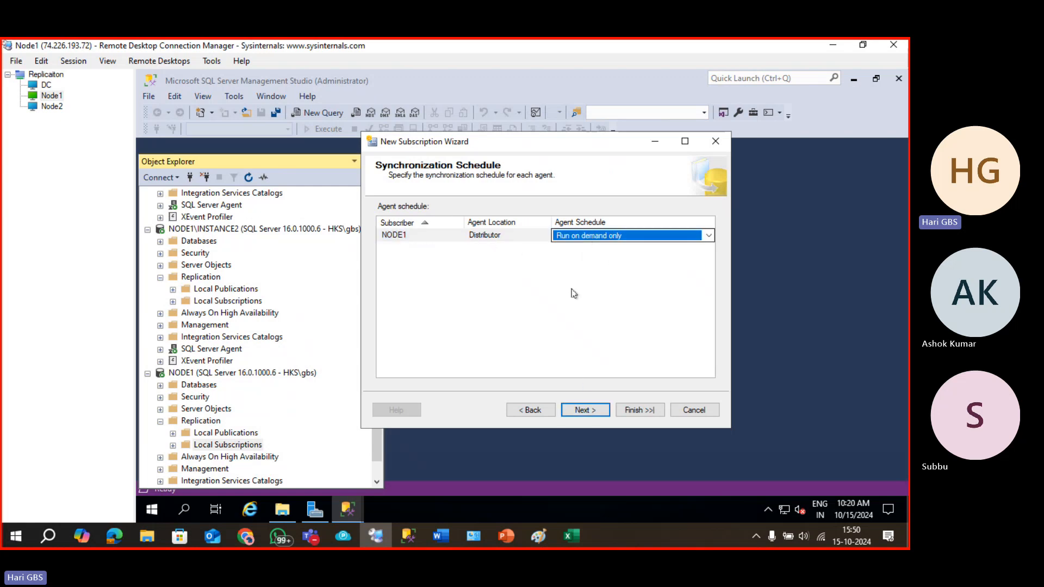
left_click(610, 239)
left_click(582, 248)
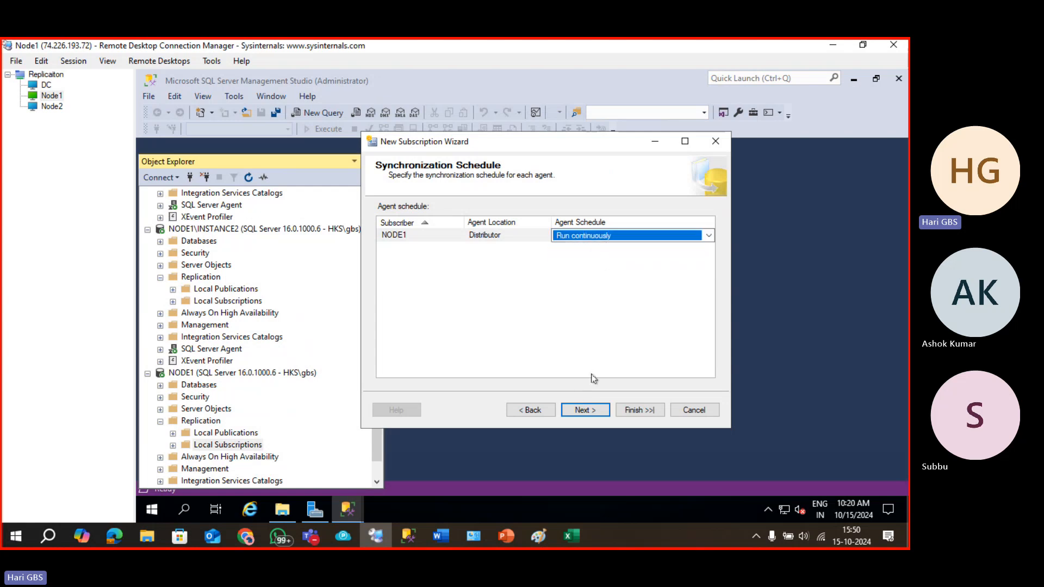
left_click(590, 410)
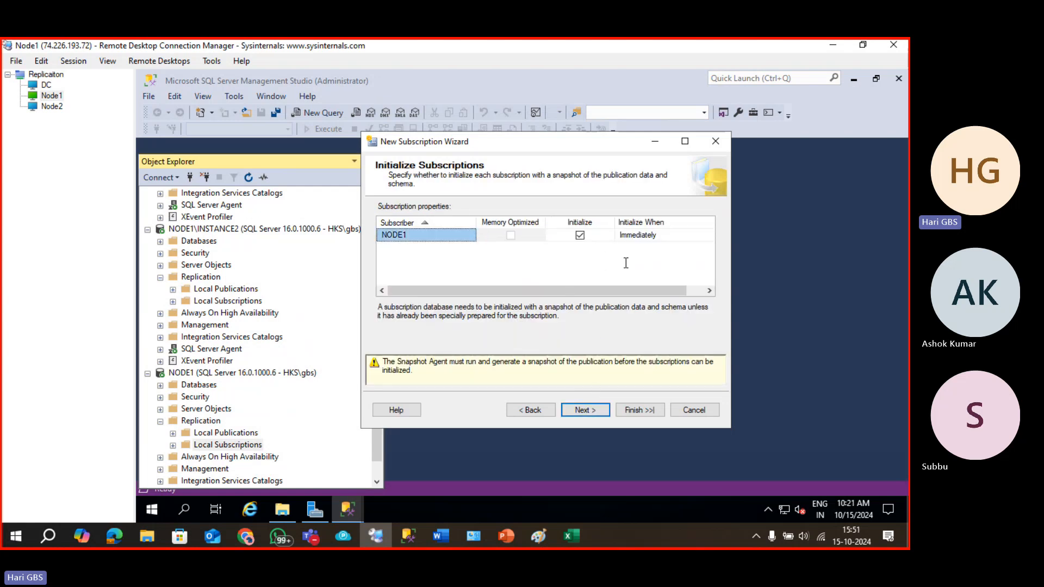
Accept immediate initialization and Server type, finish the wizard, then expand NODE1's Local Subscriptions and Databases.
left_click(586, 410)
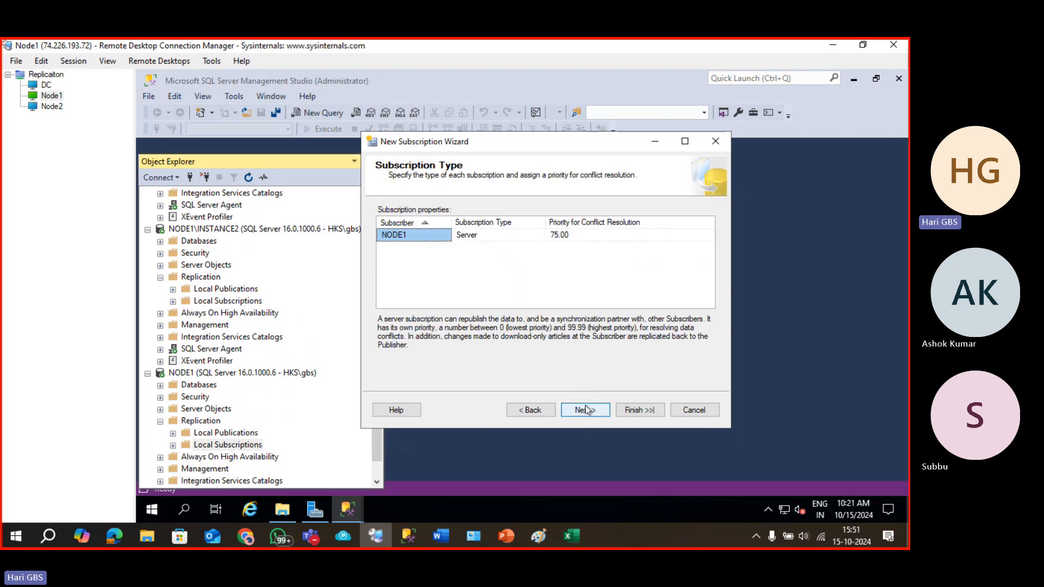
left_click(586, 410)
left_click(586, 410)
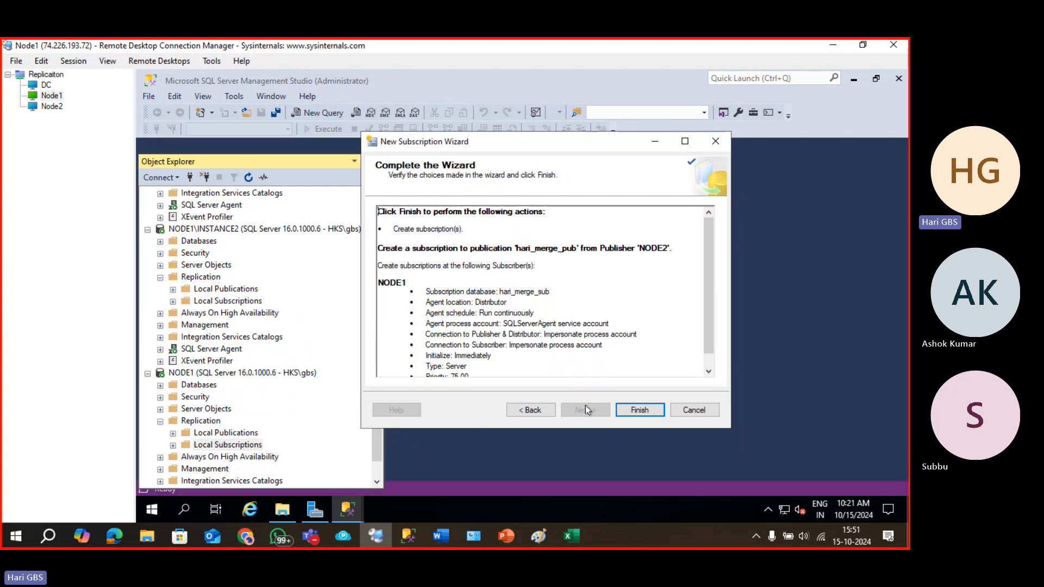
left_click(632, 408)
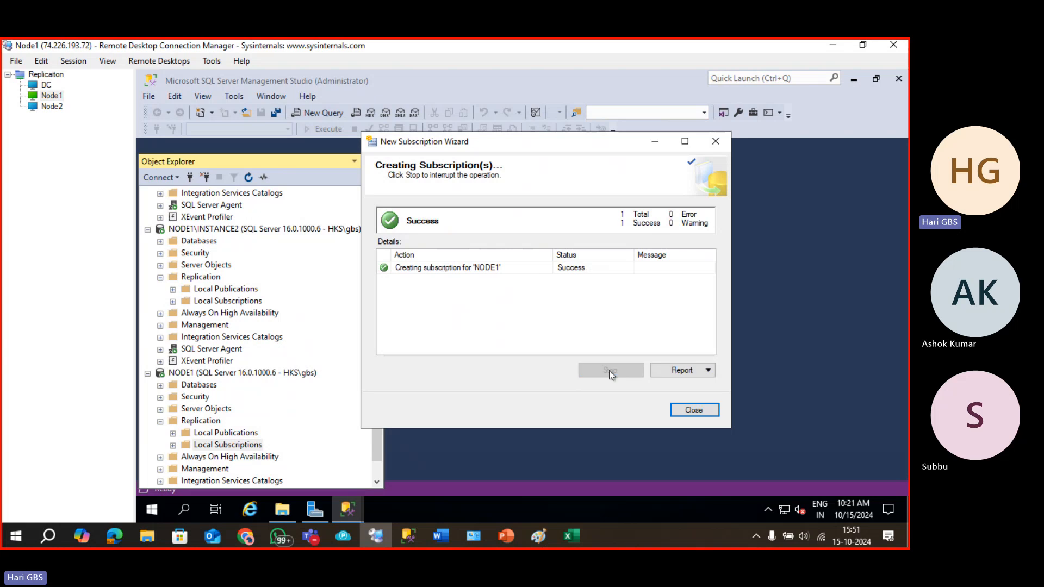
left_click(692, 411)
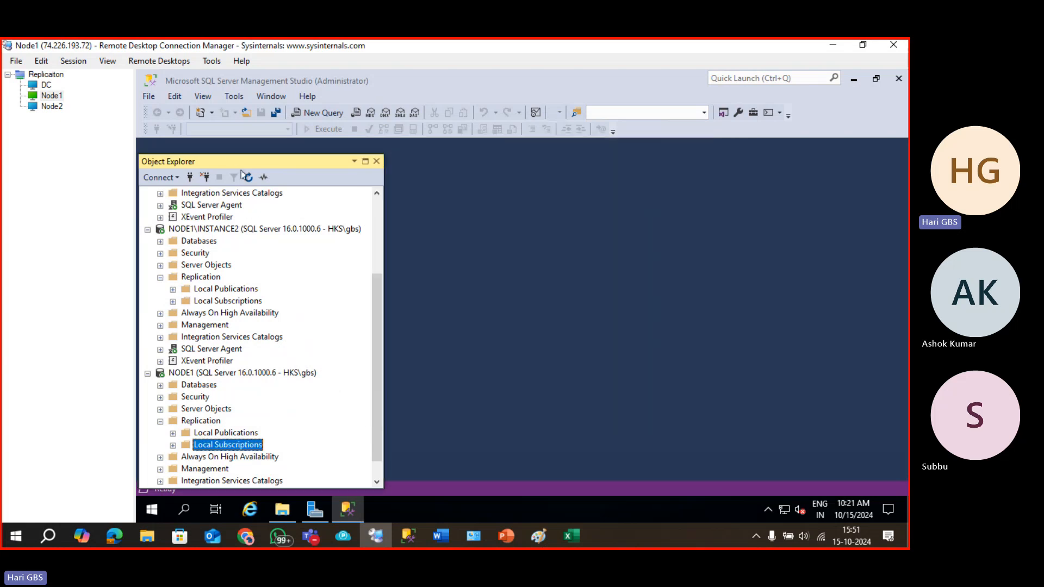
left_click(173, 446)
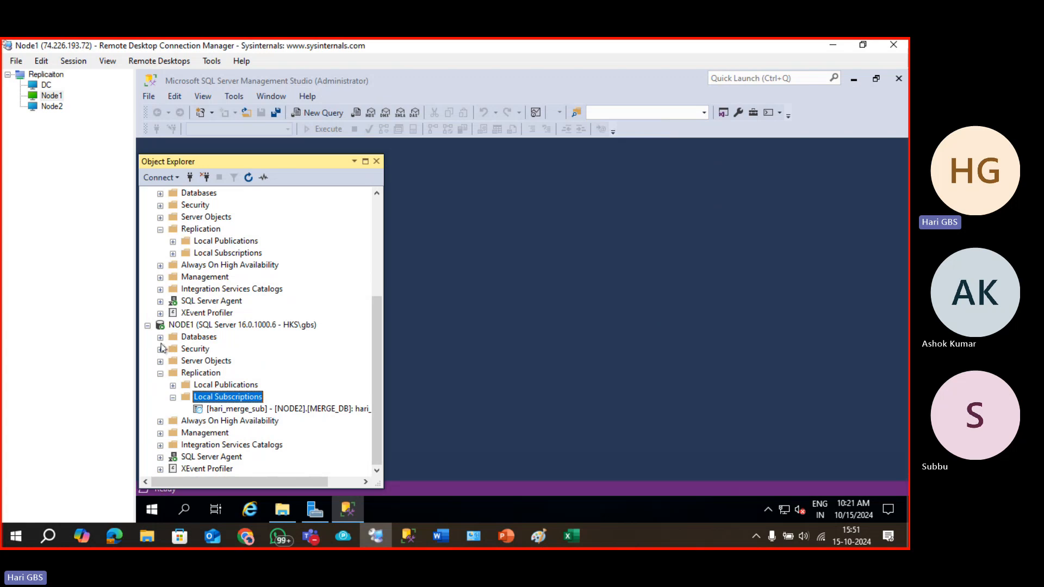
left_click(160, 337)
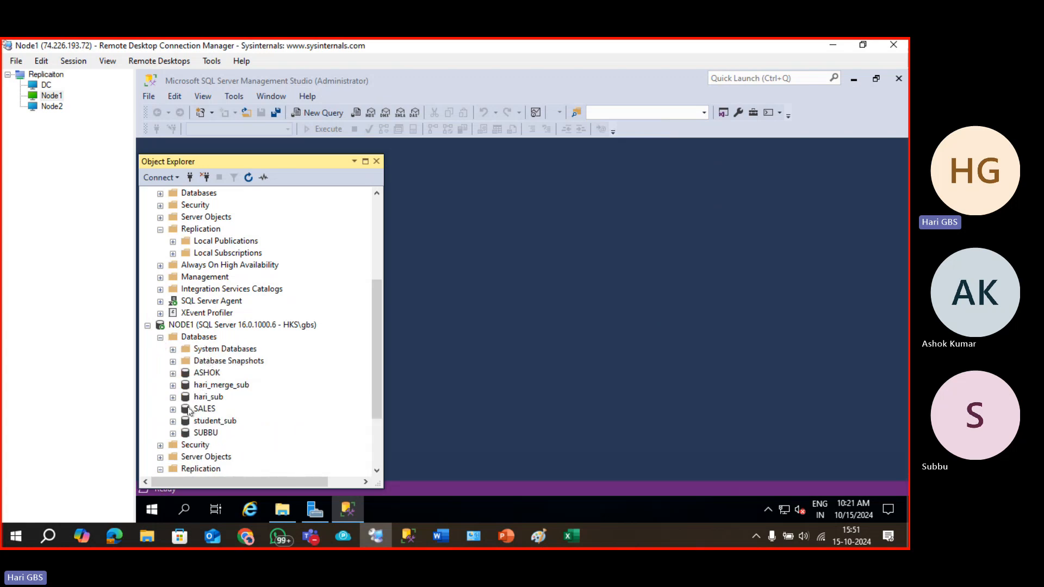
Open hari_merge_sub's dbo.students table with Edit Top 200 Rows.
left_click(173, 385)
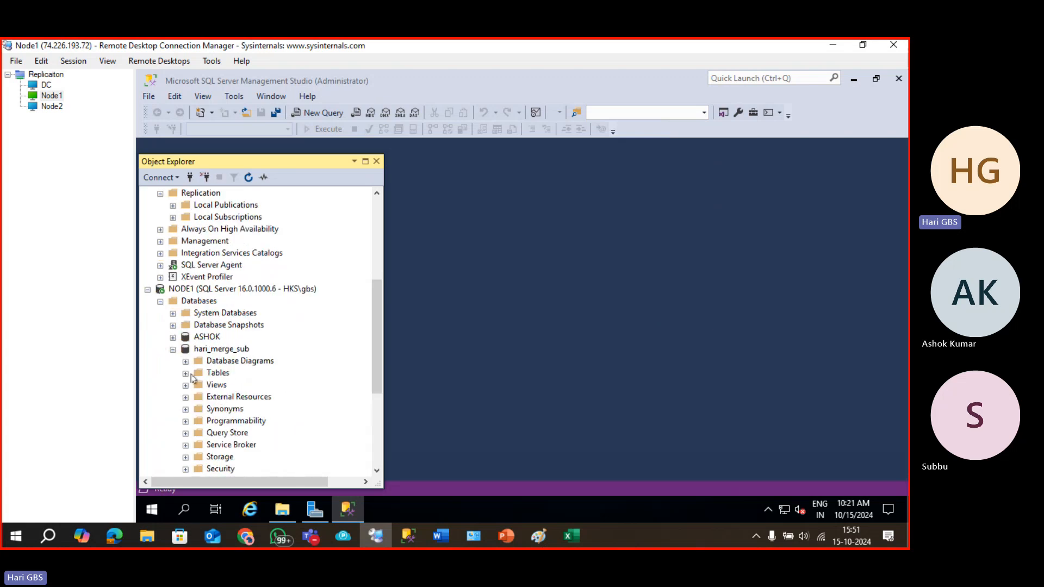
left_click(185, 373)
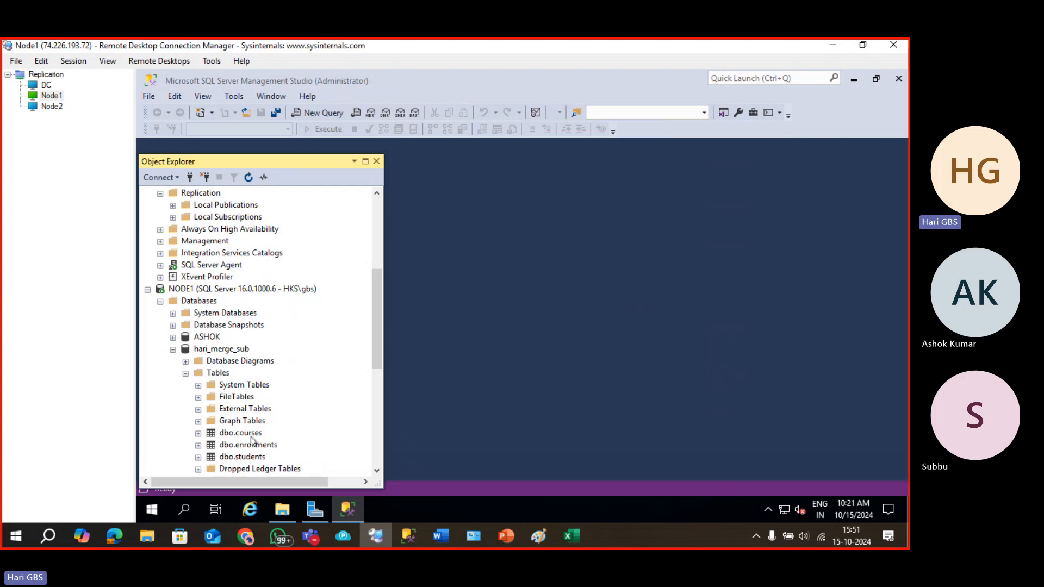
scroll(255, 447, "down", 2)
scroll(254, 447, "down", 1)
left_click(243, 350)
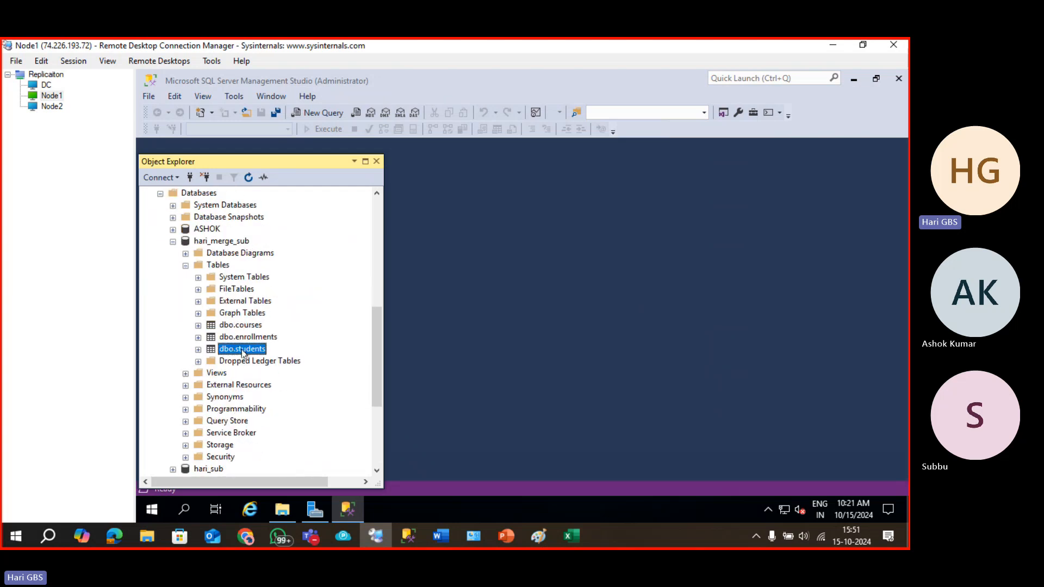
right_click(240, 346)
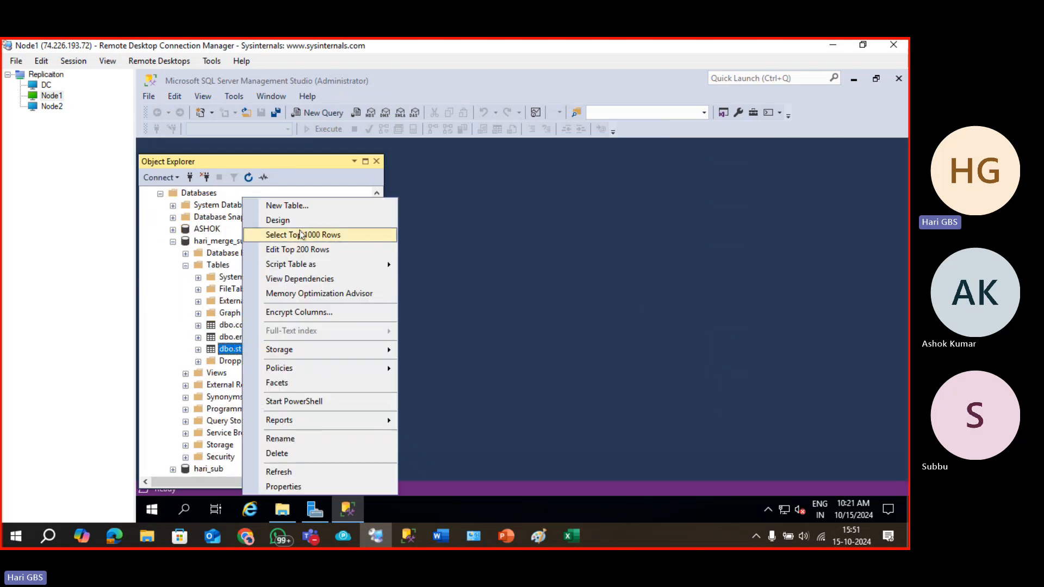
left_click(299, 249)
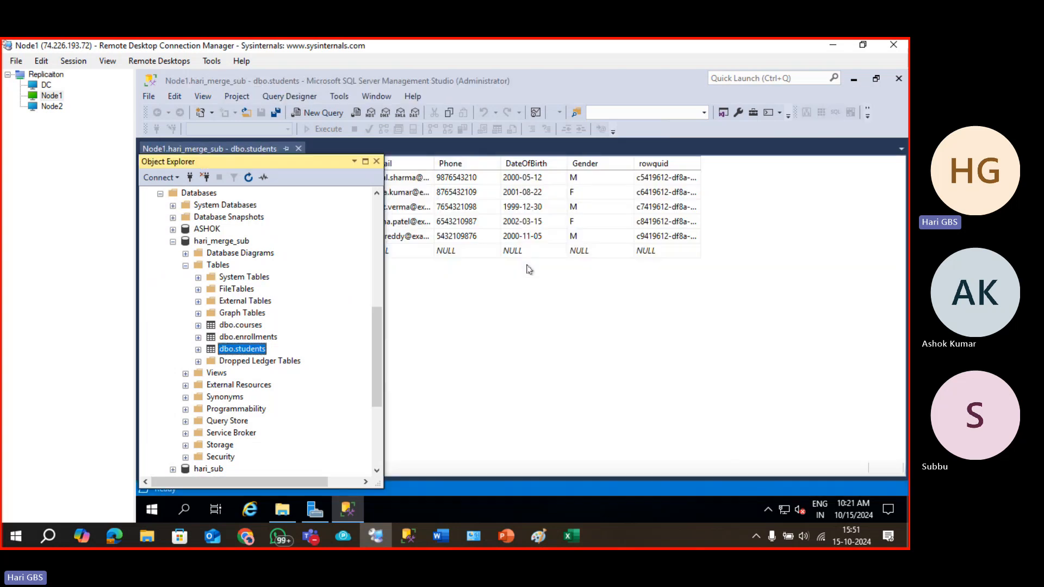
Hide Object Explorer and start row 6 with StudentID 6 and the student's first and last name.
left_click(460, 325)
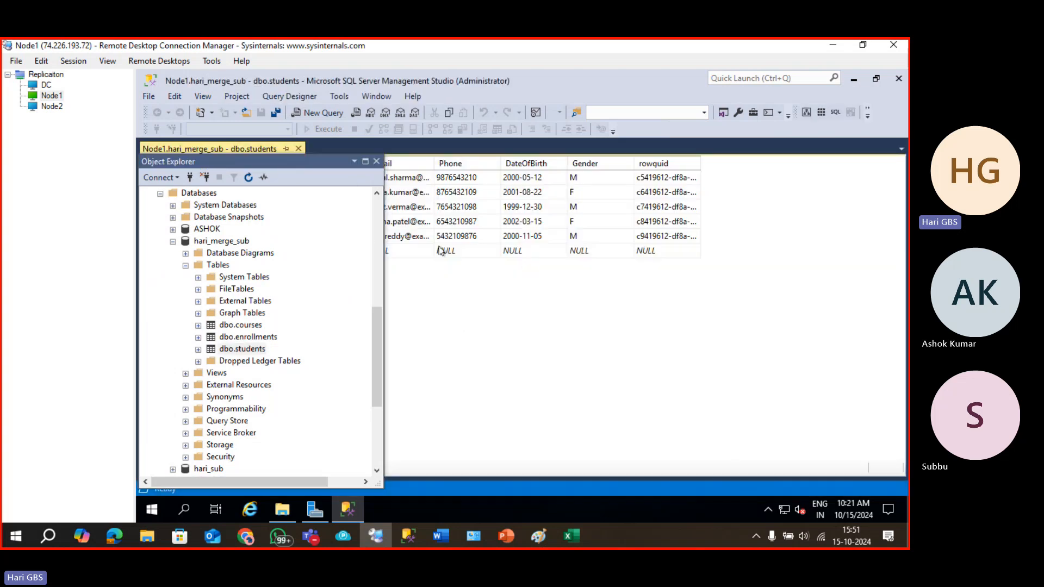
left_click(376, 162)
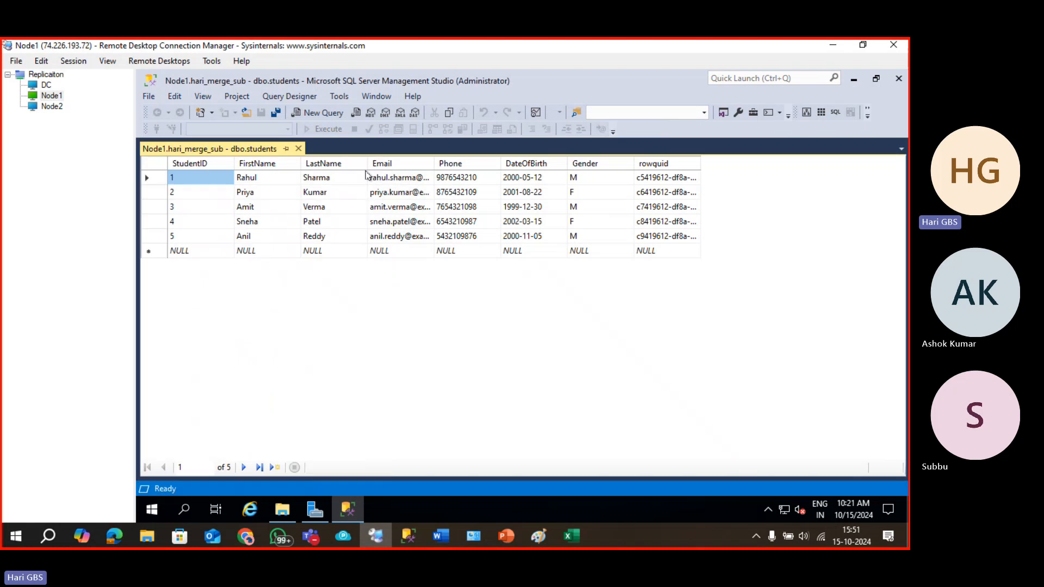
left_click(207, 250)
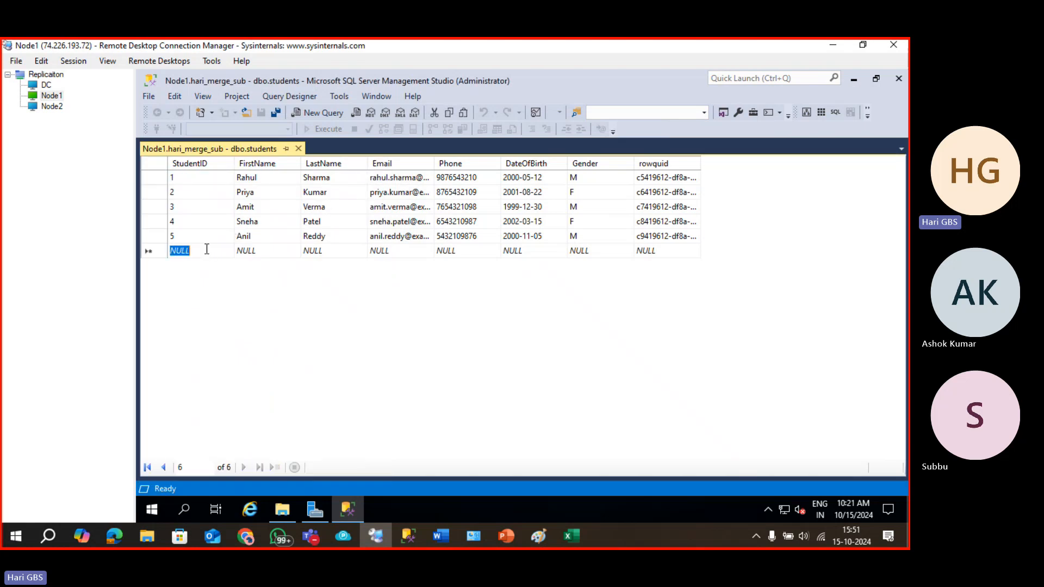
type("6")
key("Tab")
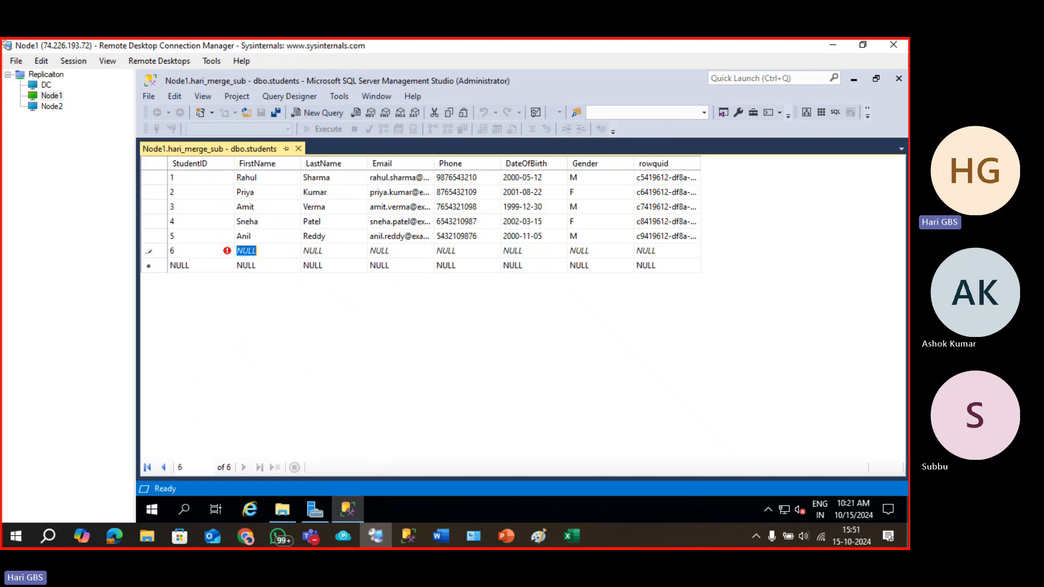
key("Tab")
key("Tab")
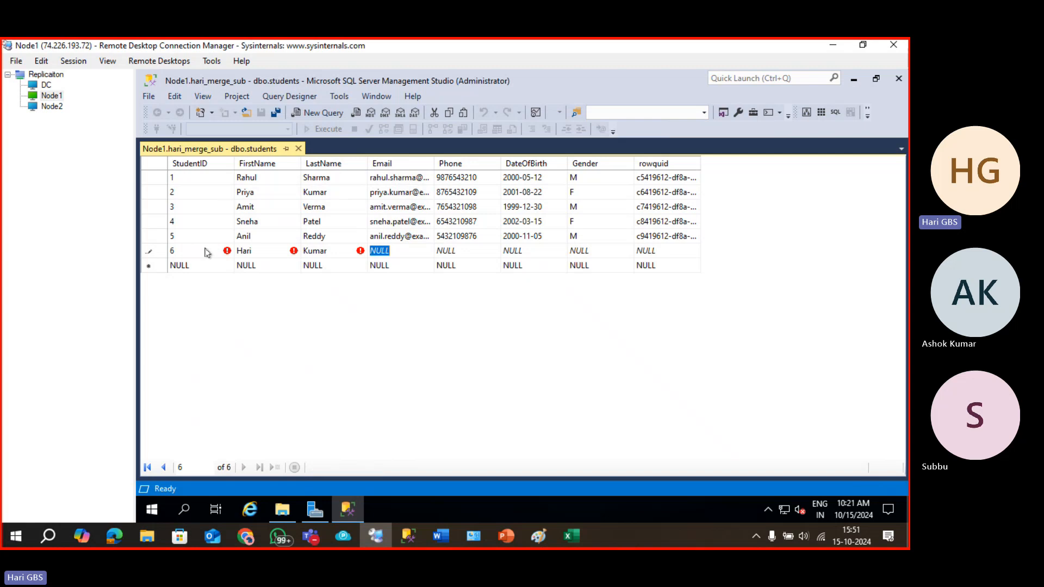
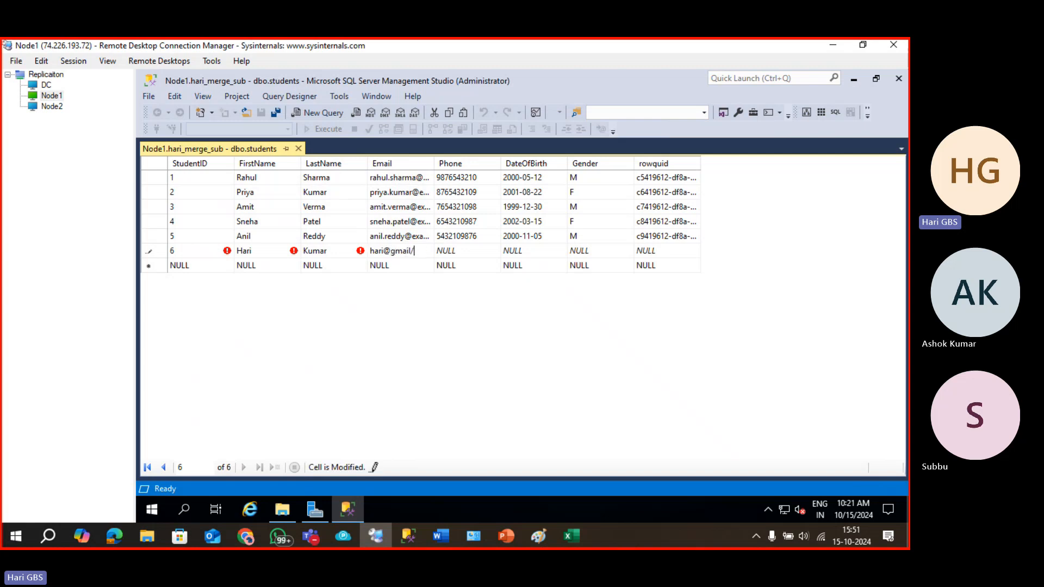
Enter the student's e-mail, move past Phone, and try 2024-14-10 as date of birth.
key("Tab")
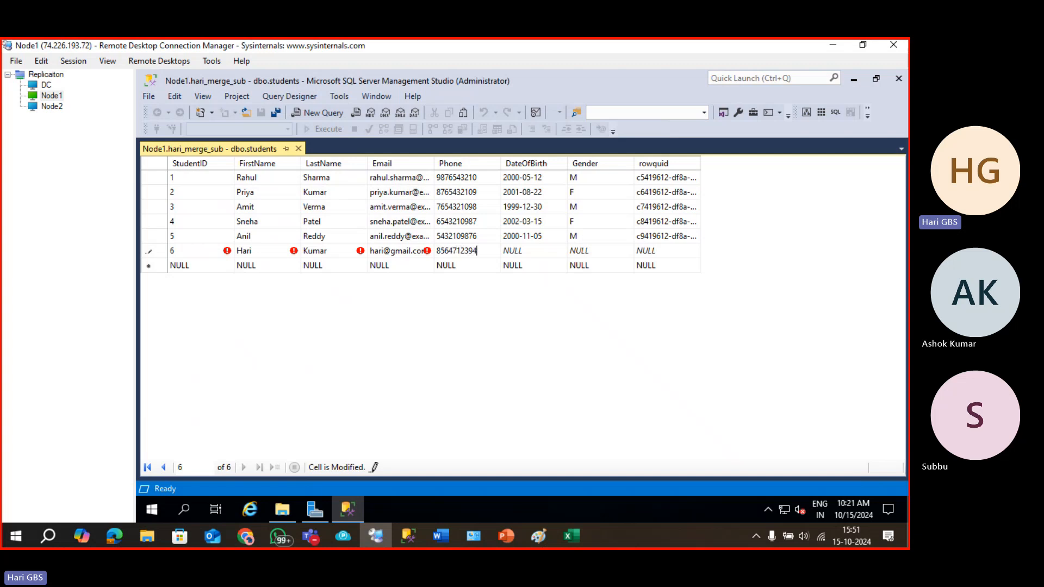
key("Tab")
type("2")
left_click(205, 253)
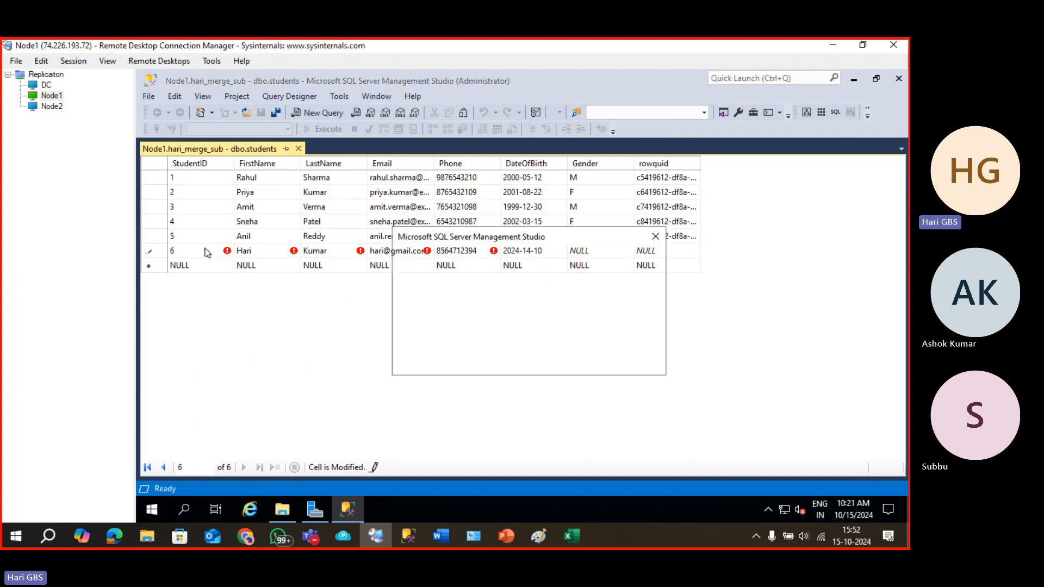
key("Return")
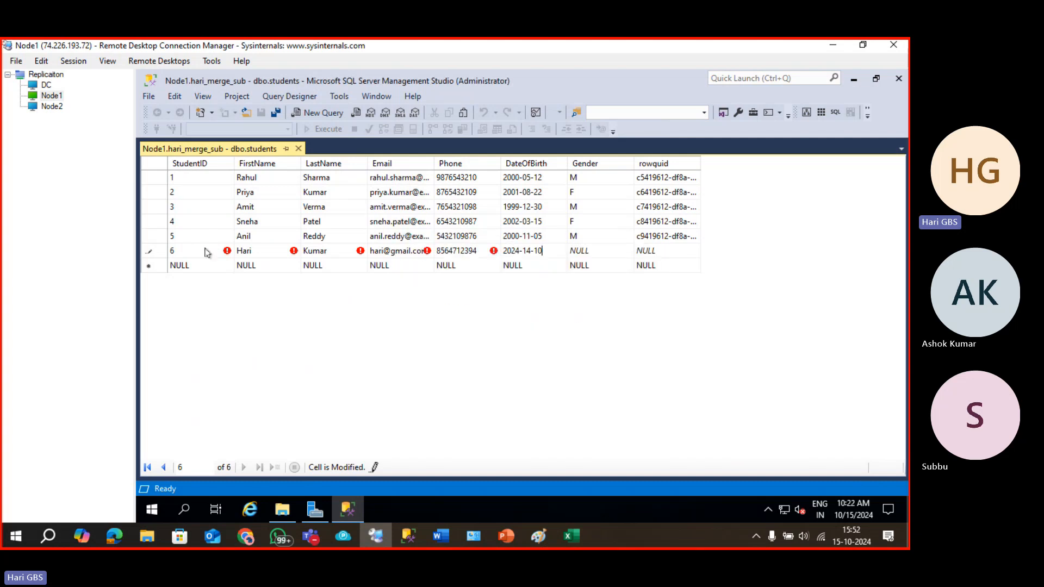
Dismiss the repeated invalid-date warnings raised by row 6's 2024-14-10 date of birth.
left_click(594, 257)
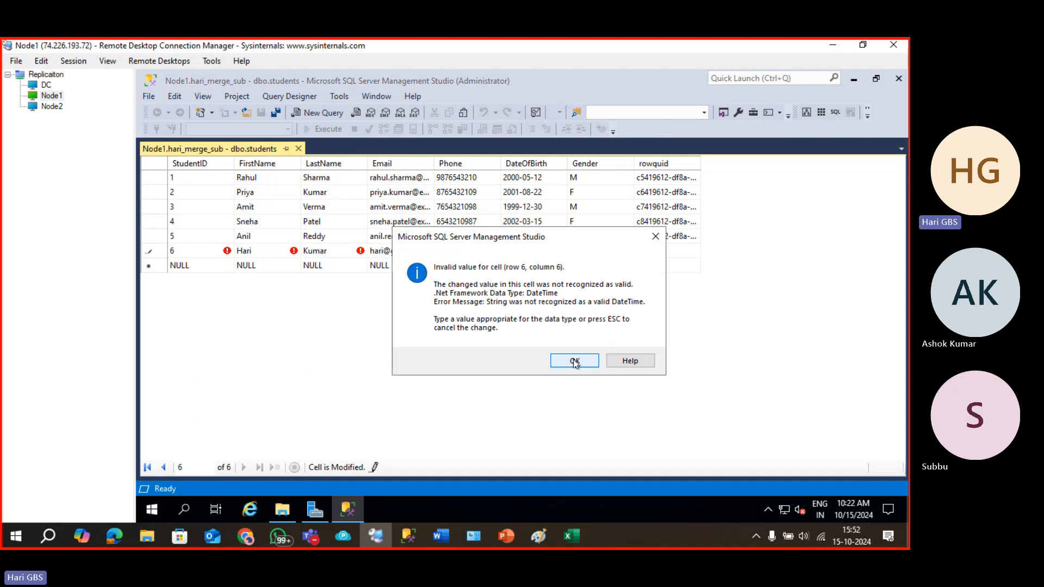
left_click(576, 361)
left_click(585, 252)
key("Return")
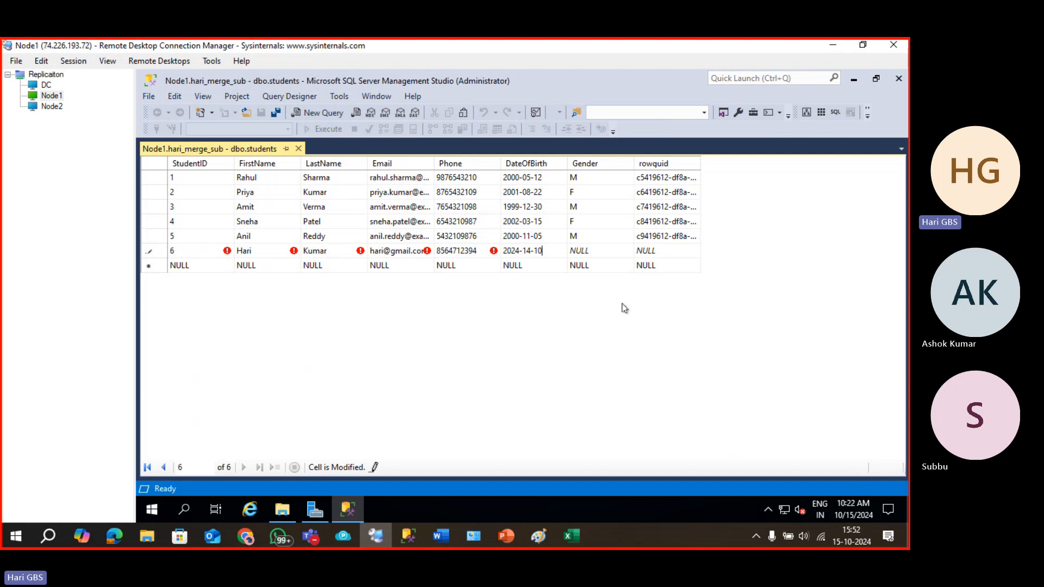
left_click(299, 150)
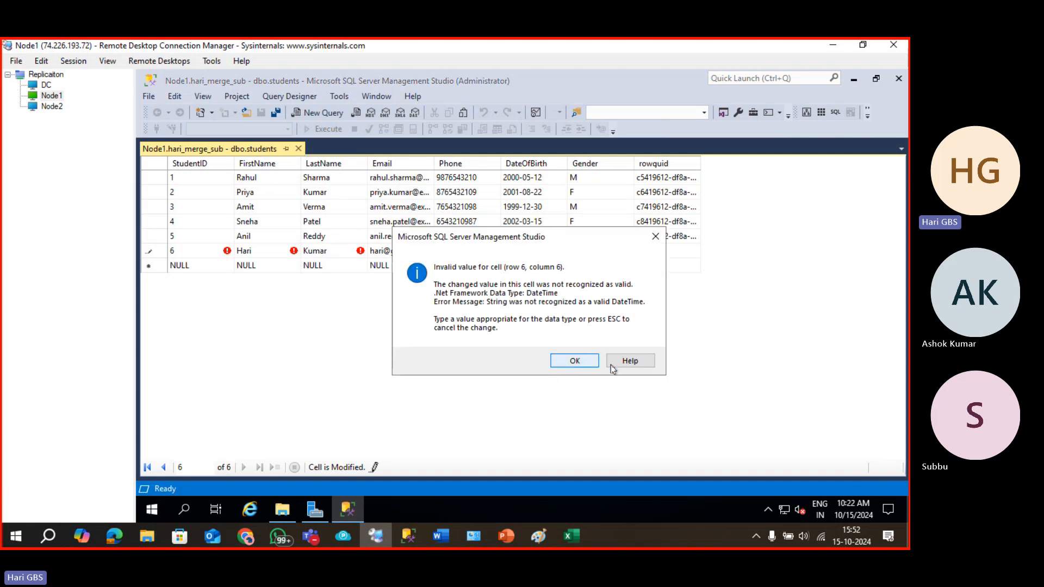
left_click(585, 362)
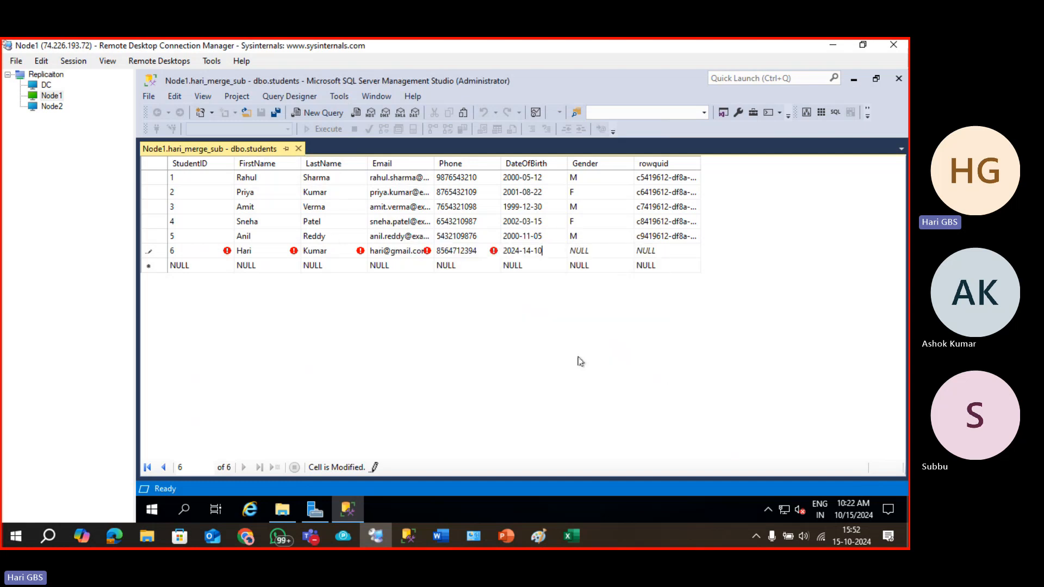
left_click(578, 259)
key("Return")
key("Tab")
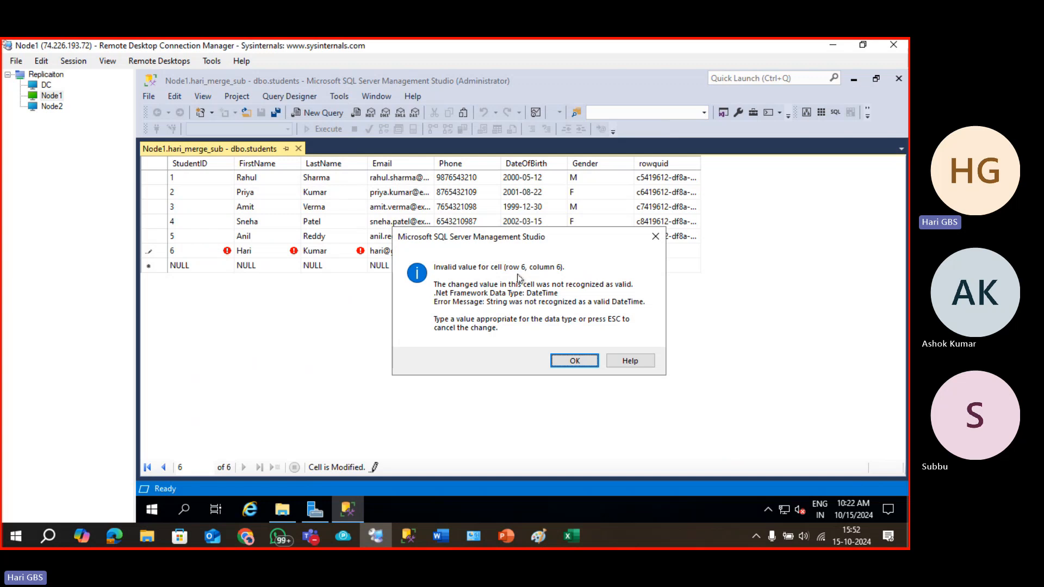
left_click(578, 362)
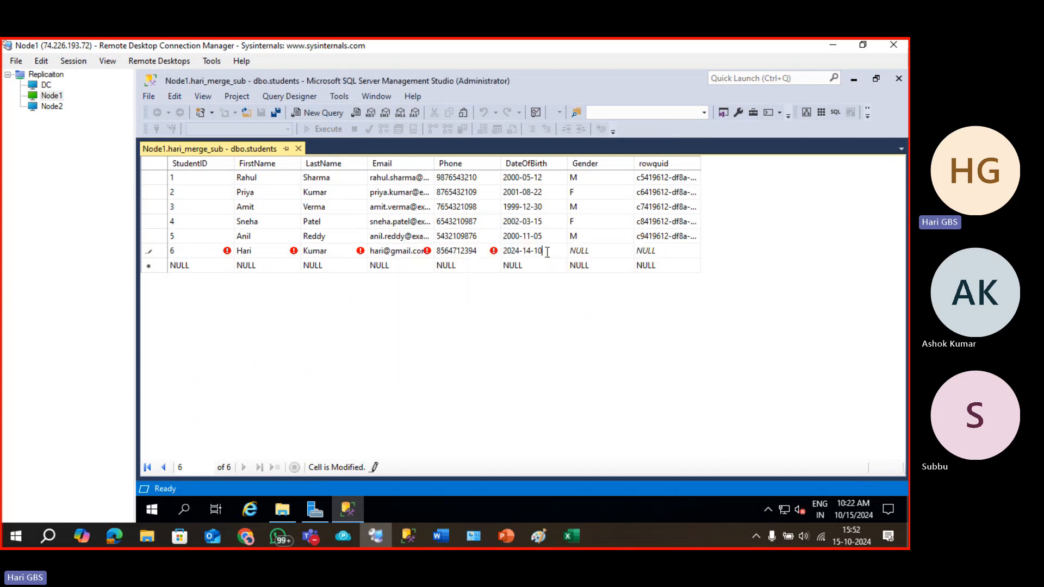
Replace row 6's date of birth with 2000-11-05 and move to the Gender cell.
left_click_drag(548, 252, 474, 253)
key("BackSpace")
type("2")
left_click(595, 250)
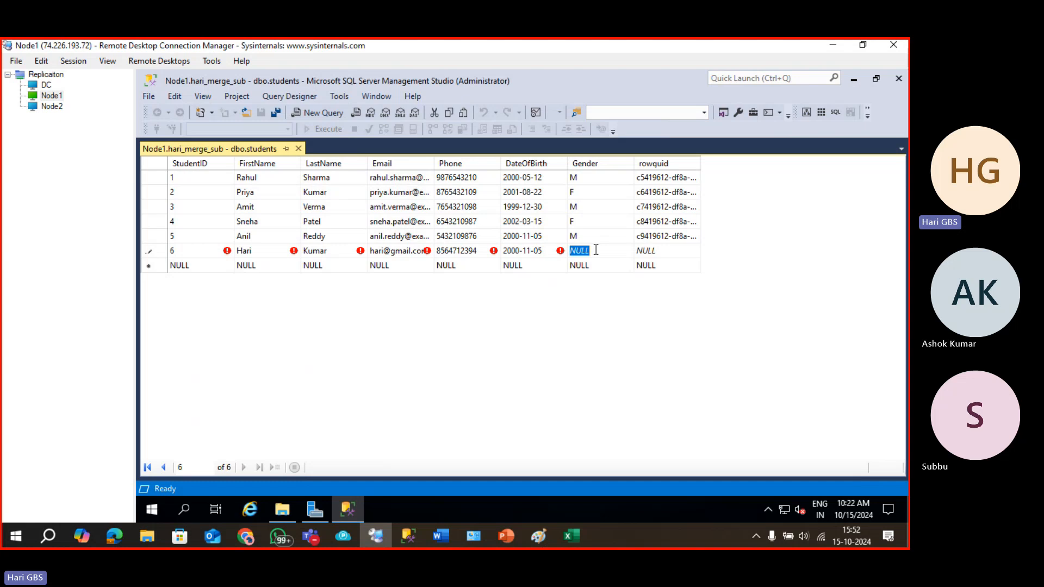
type("m")
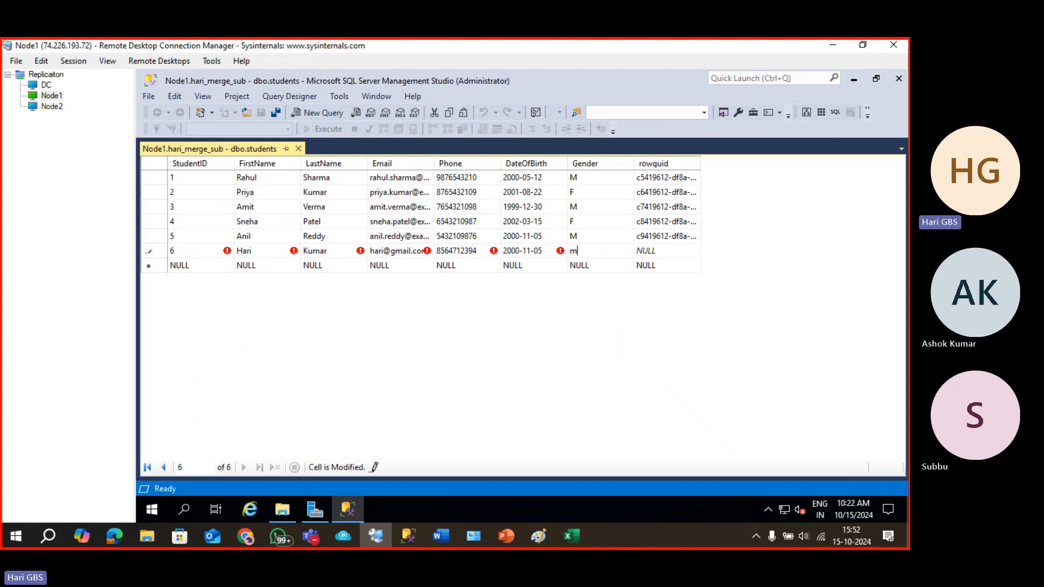
key("BackSpace")
Close the dbo.students editor and view the Node2 session, auto-hiding its Object Explorer.
left_click(298, 149)
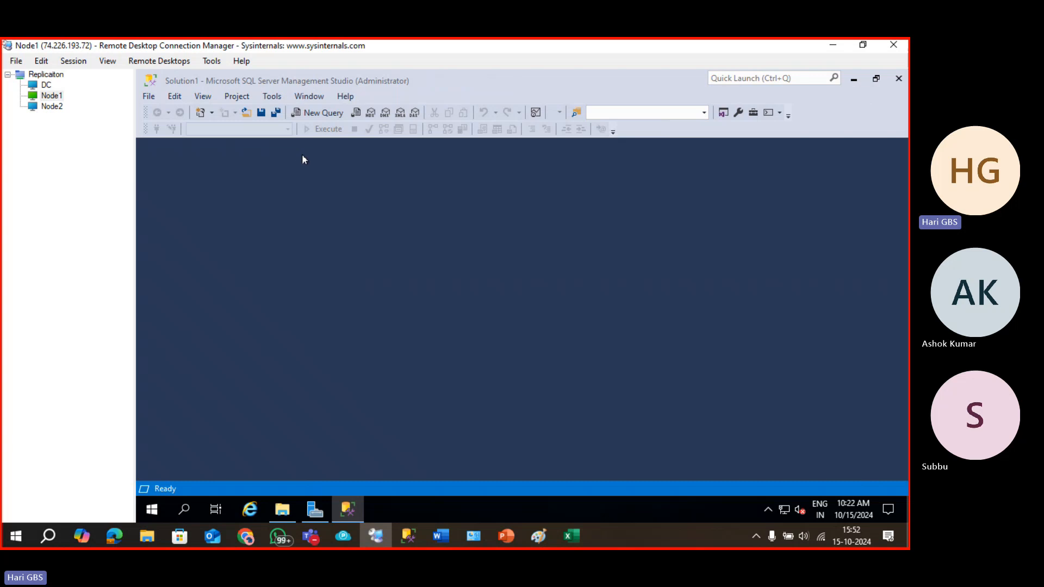
left_click(51, 96)
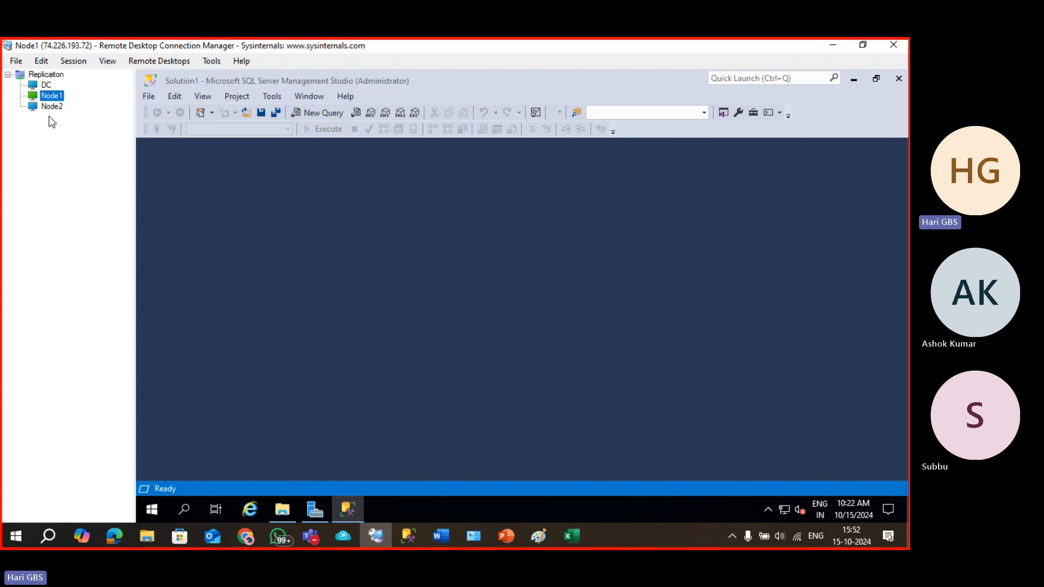
left_click(49, 106)
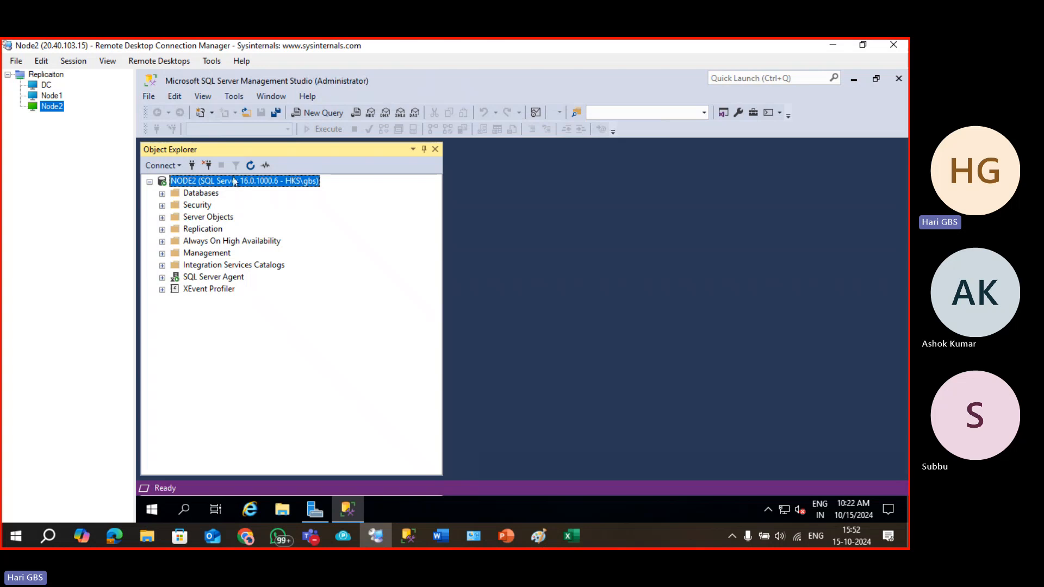
left_click(424, 149)
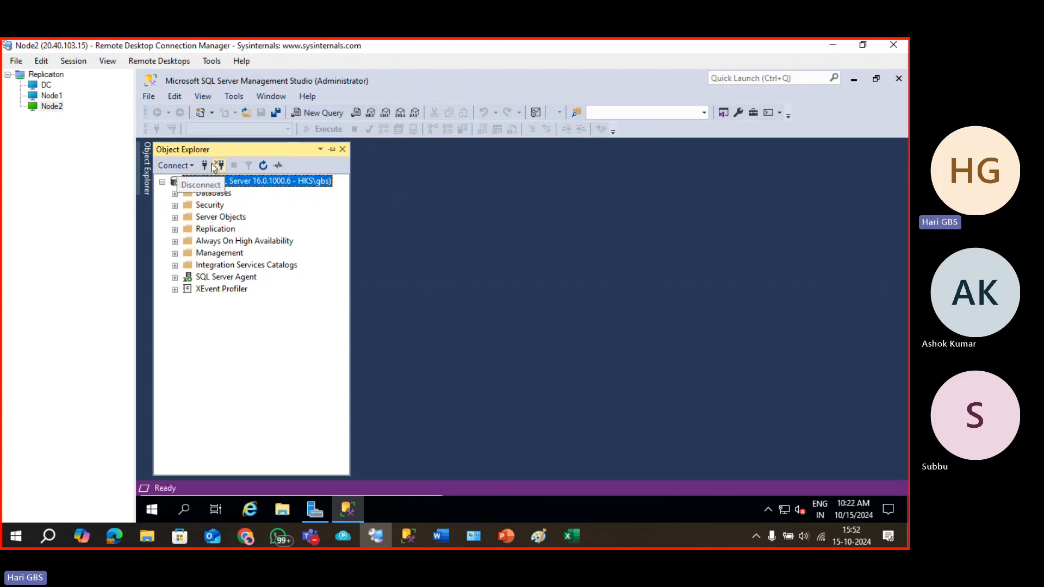
Return to the Node1 session and bring back Object Explorer with F8.
left_click(77, 99)
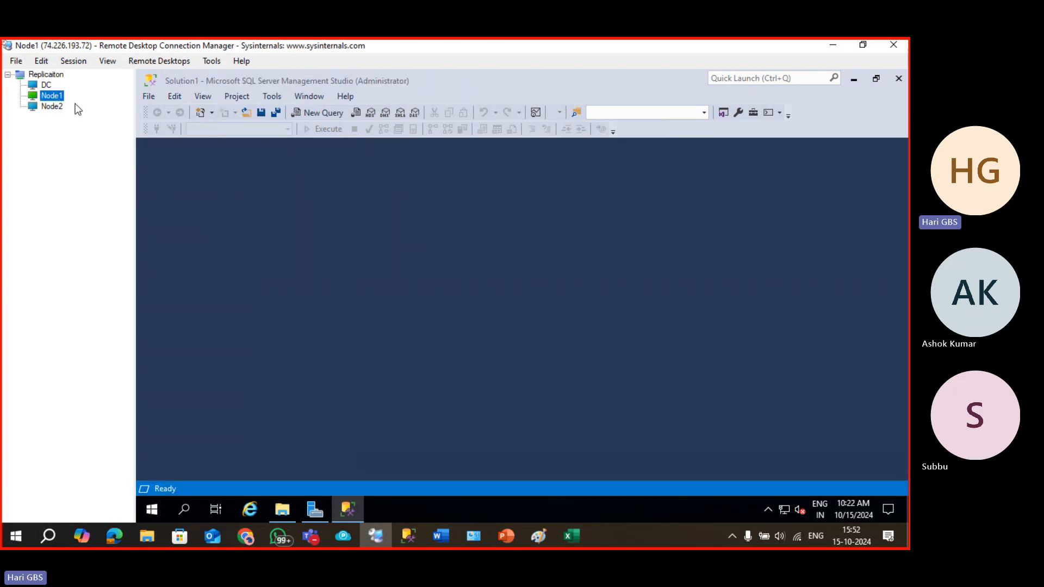
left_click(208, 176)
key("F8")
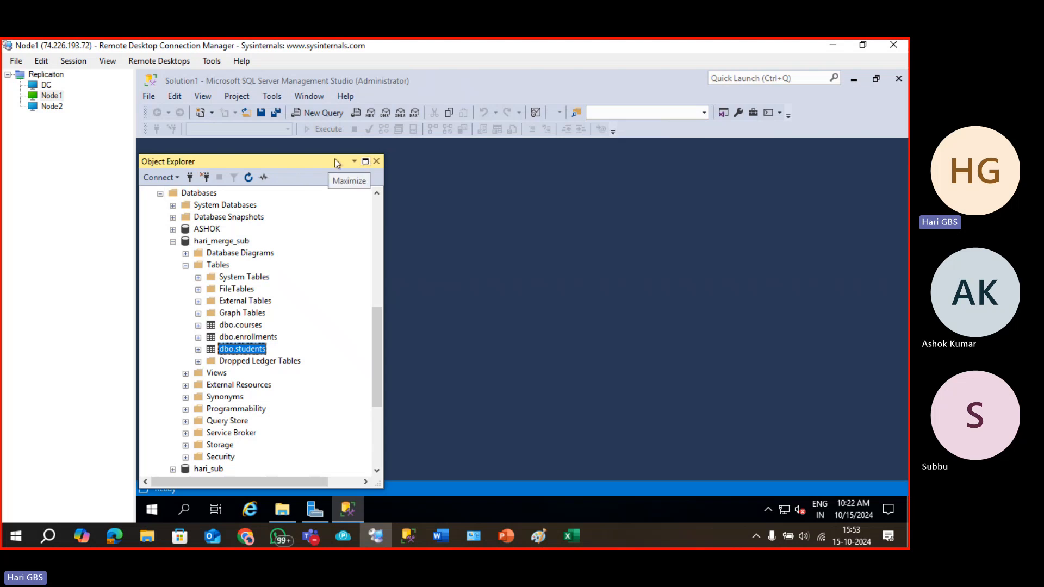
Dock Object Explorer along the left side of Management Studio.
right_click(276, 160)
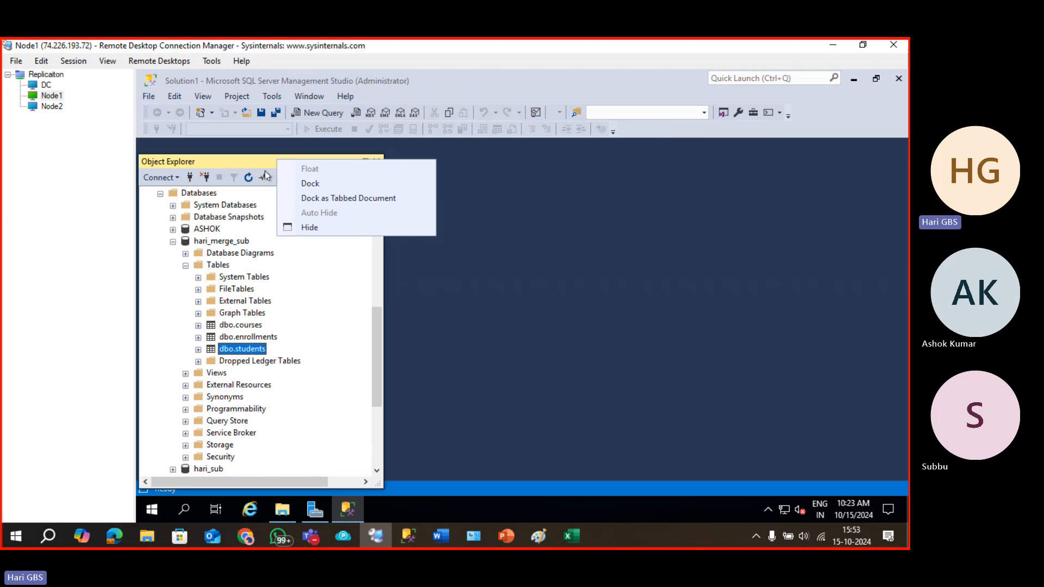
left_click(251, 161)
mouse_move(251, 161)
left_mouse_down()
mouse_move(205, 140)
mouse_move(254, 150)
left_mouse_up()
Scroll up to node2 and expand Databases > MERGE_DB > Tables.
scroll(248, 326, "up", 3)
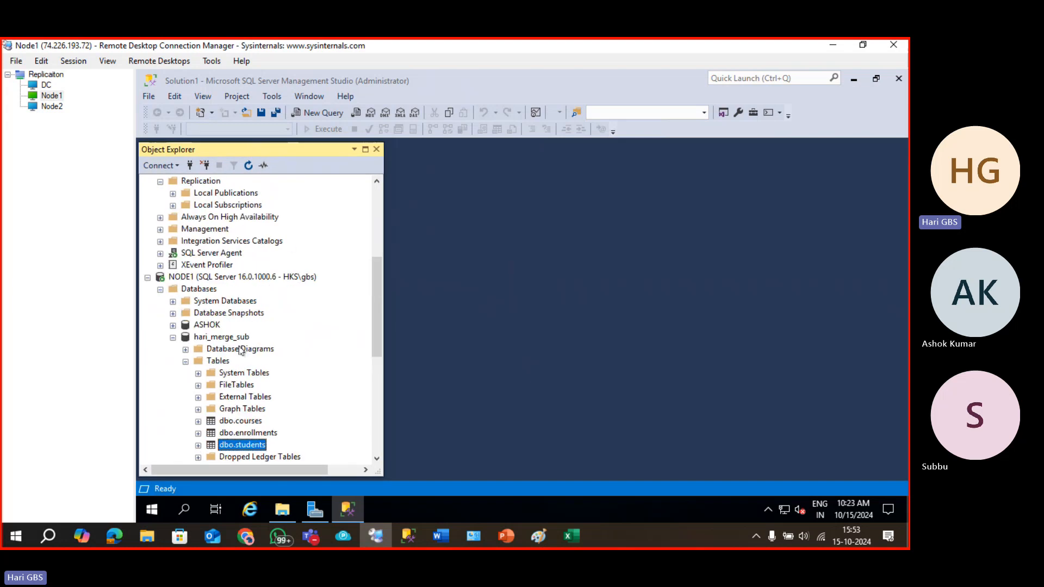
right_click(253, 447)
left_click(196, 265)
scroll(217, 255, "up", 6)
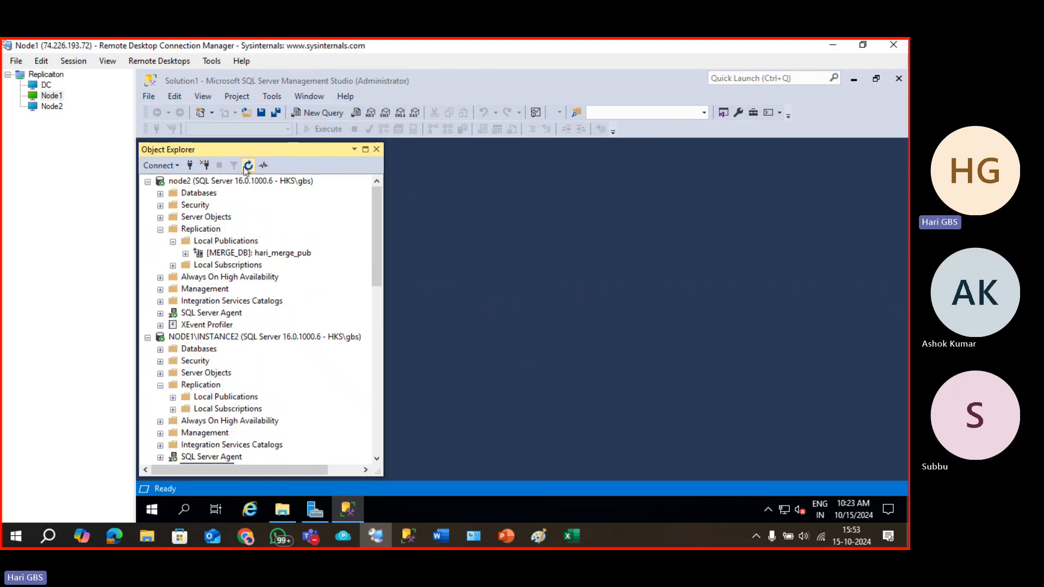
left_click(232, 182)
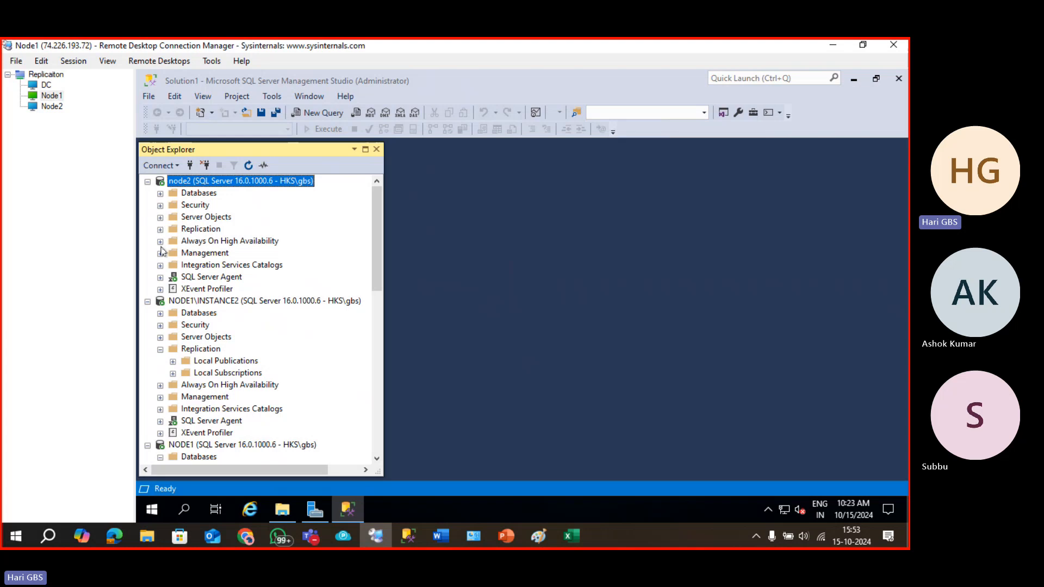
left_click(160, 194)
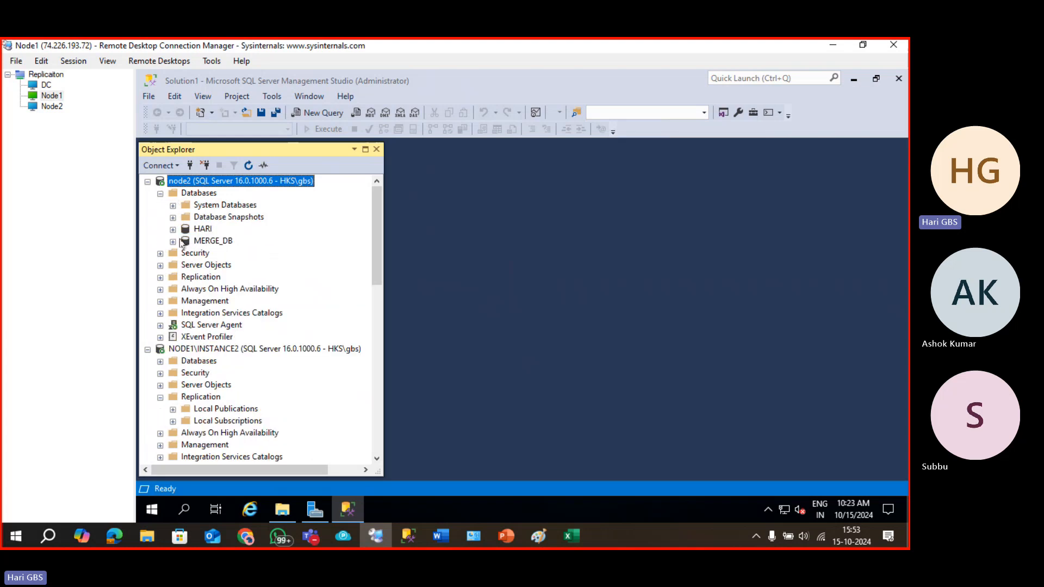
left_click(173, 241)
left_click(186, 266)
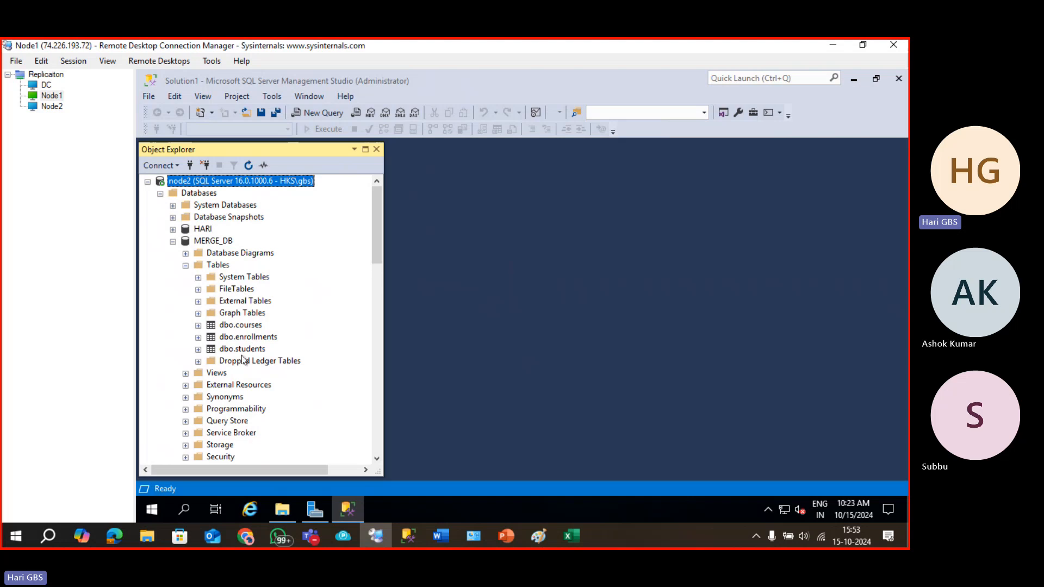
Run Select Top 1000 Rows on MERGE_DB's dbo.students and check row 6 in the results.
right_click(238, 350)
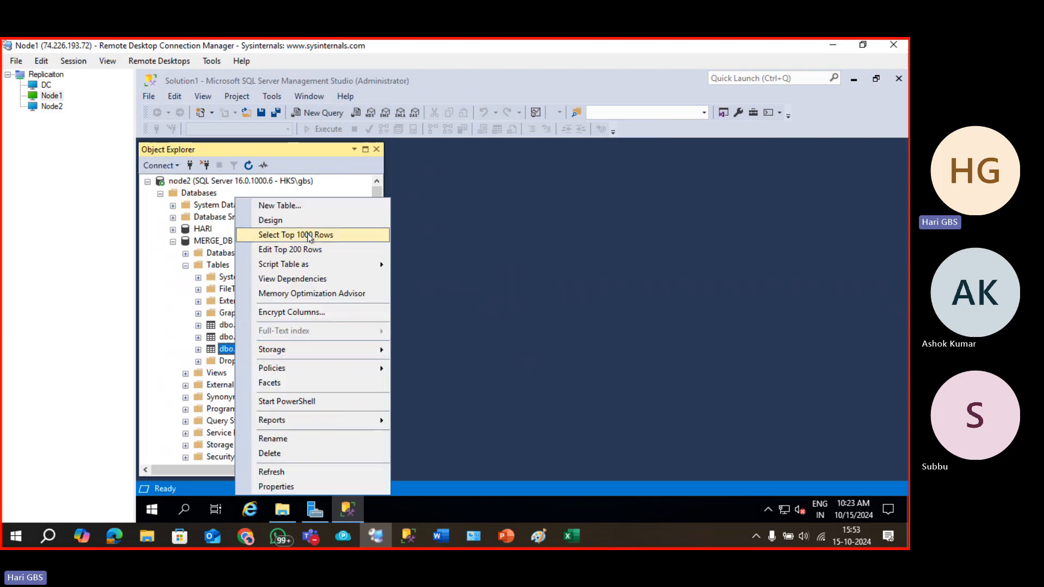
left_click(536, 269)
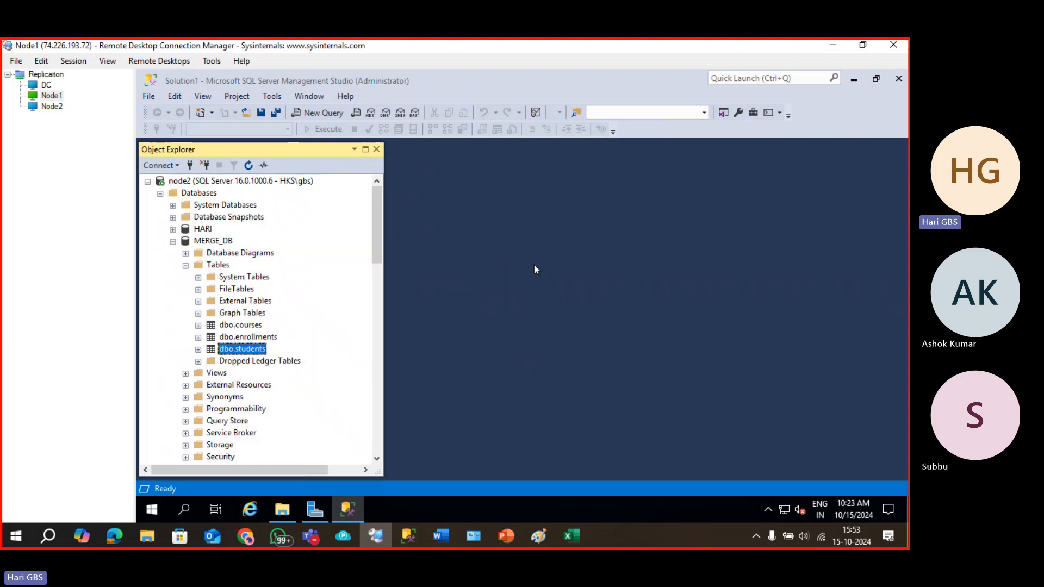
left_click(377, 150)
left_click(223, 419)
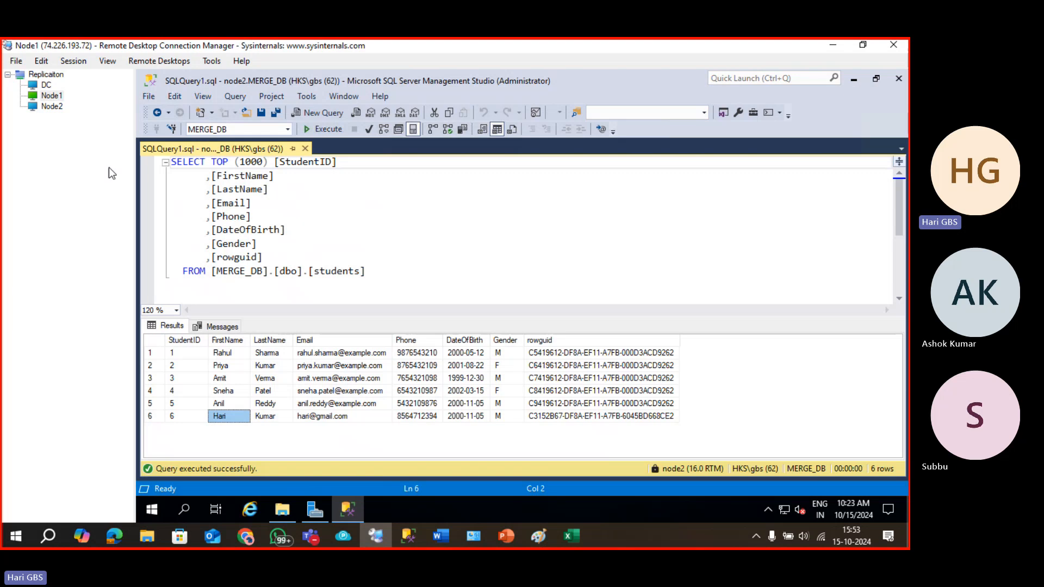
left_click(241, 182)
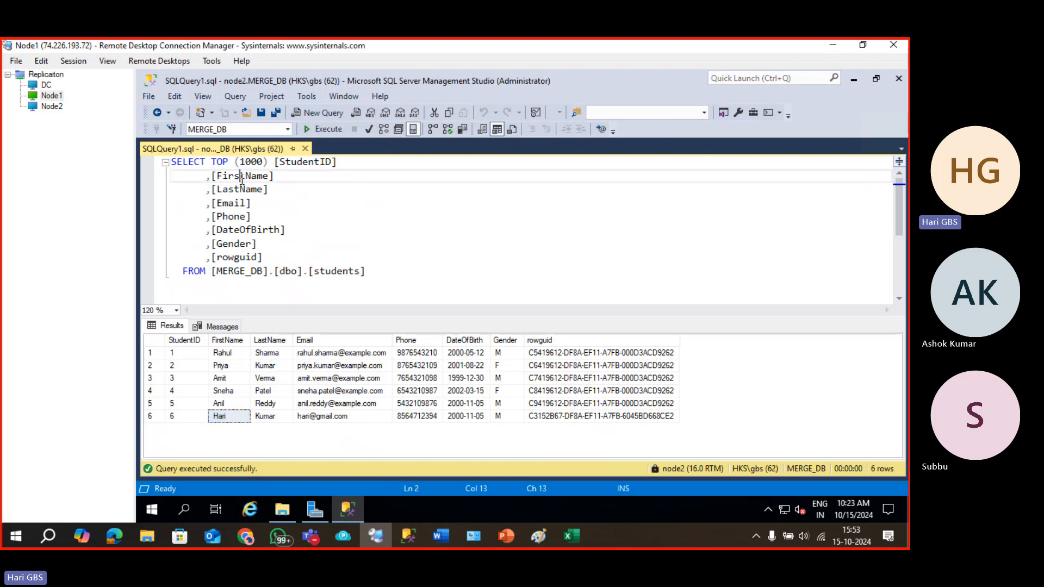
key("F8")
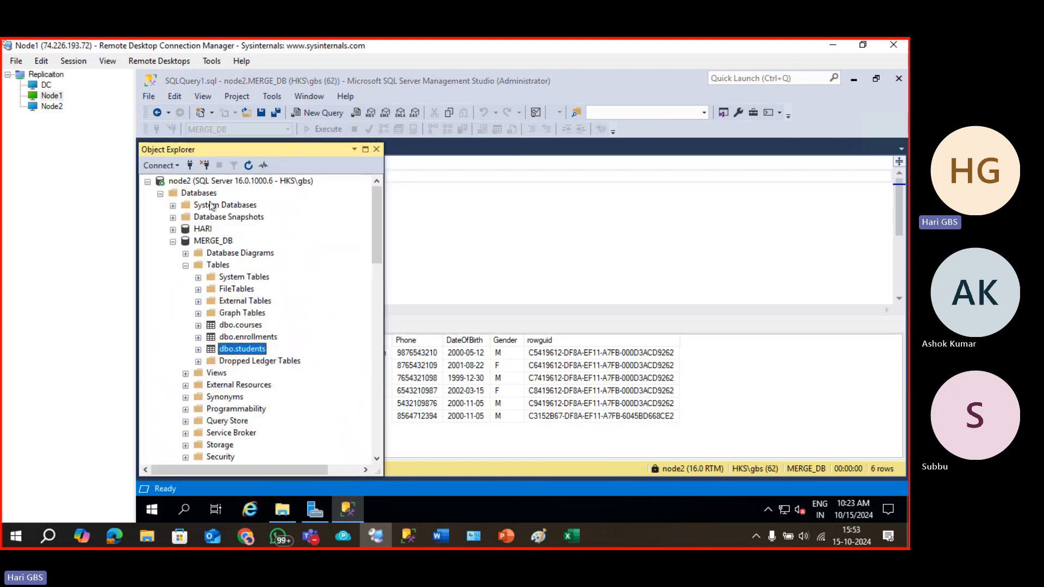
left_click(414, 379)
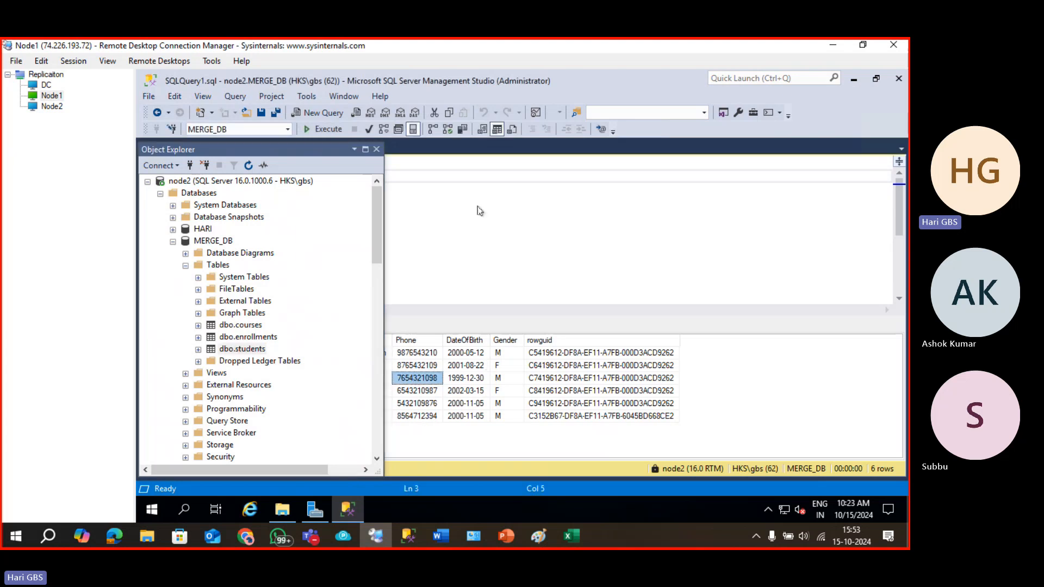
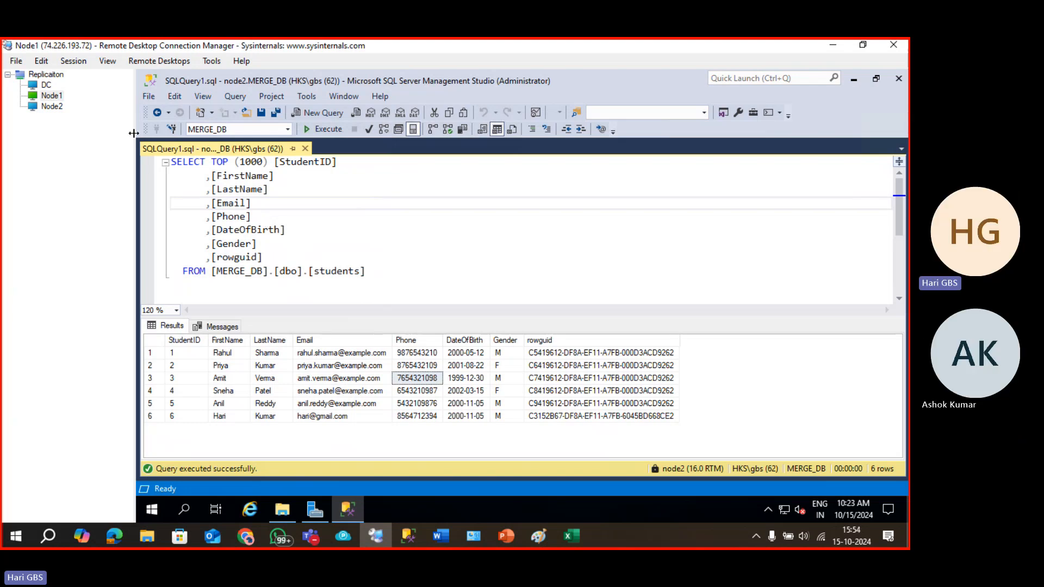
Show Object Explorer over the students query and select node2's dbo.courses table.
left_click(228, 194)
key("F8")
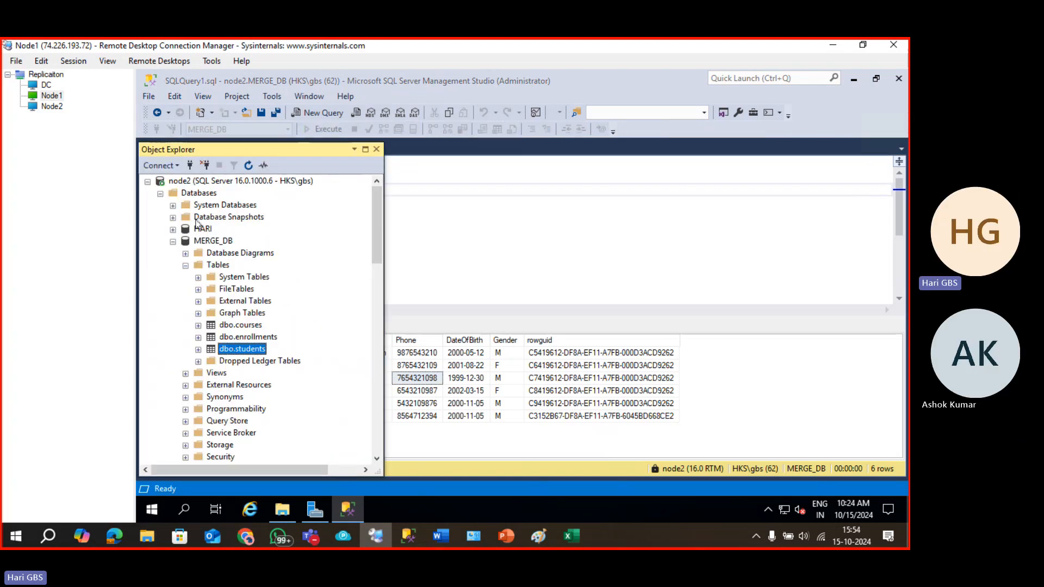
left_click(205, 181)
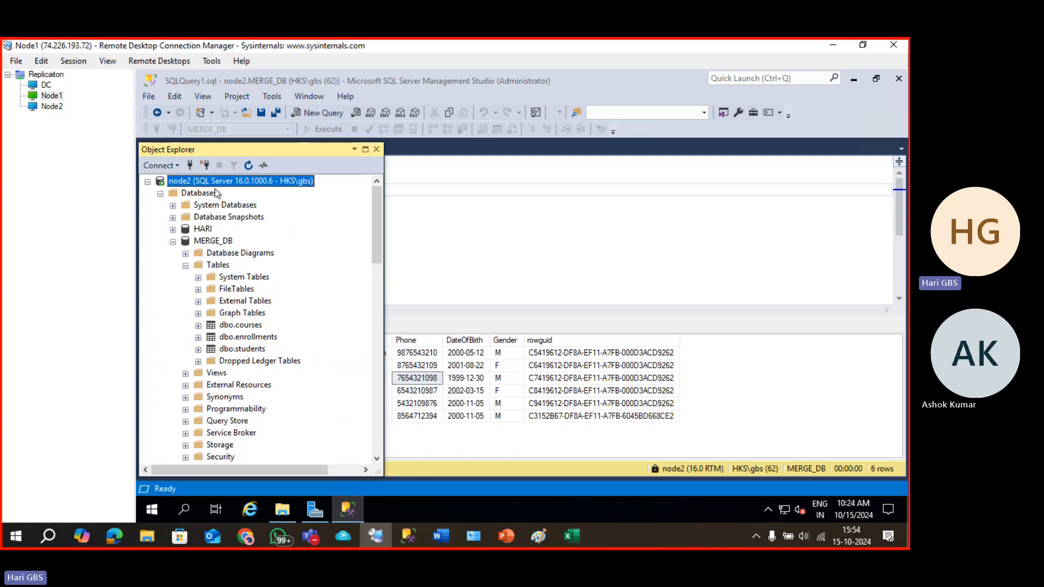
left_click(242, 326)
In Edit Top 200 Rows, add course 106 'SQL' with its instructor and 5 credits.
right_click(242, 326)
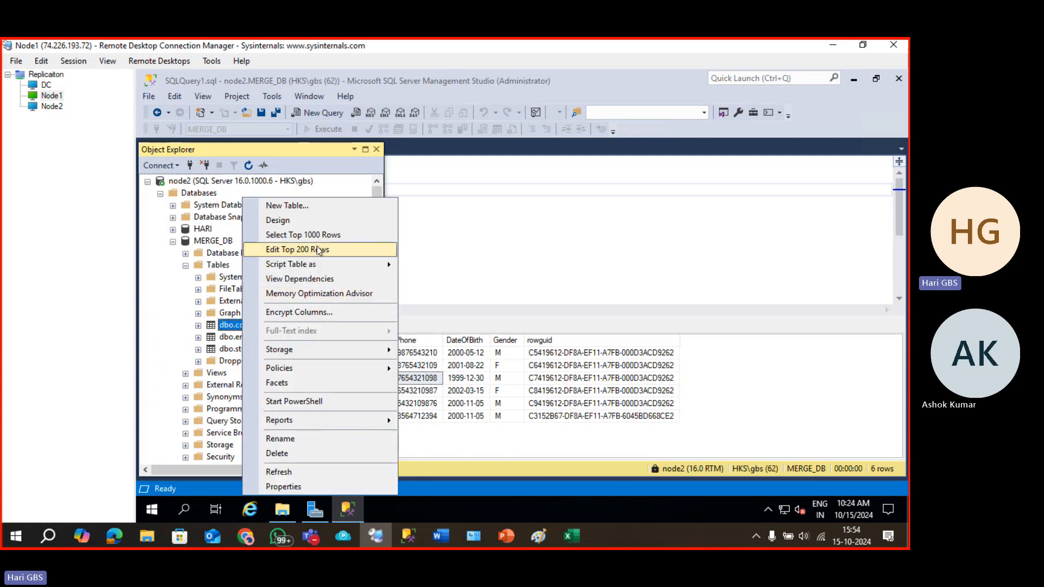
left_click(317, 251)
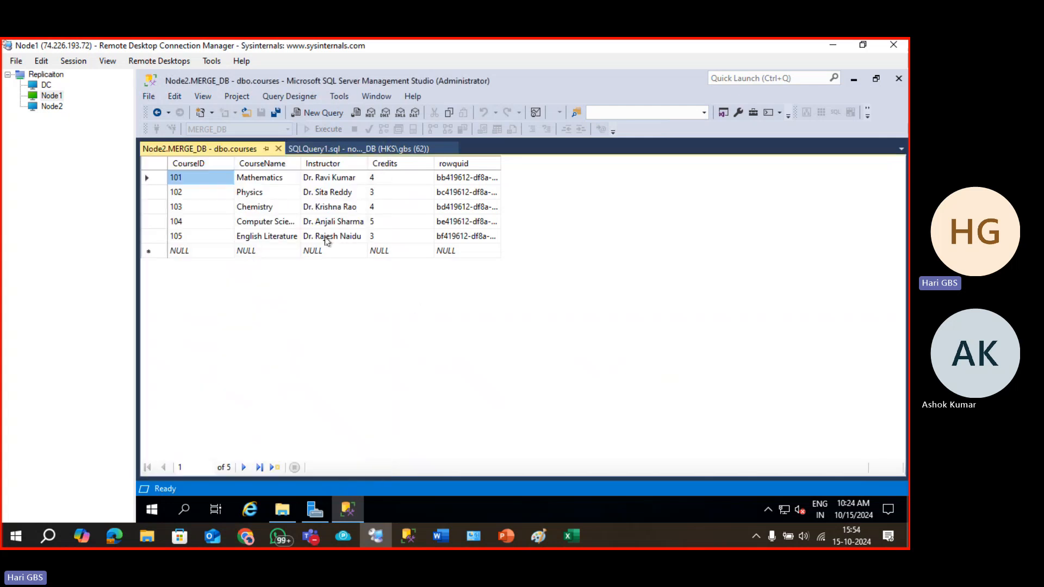
left_click(191, 250)
type("1")
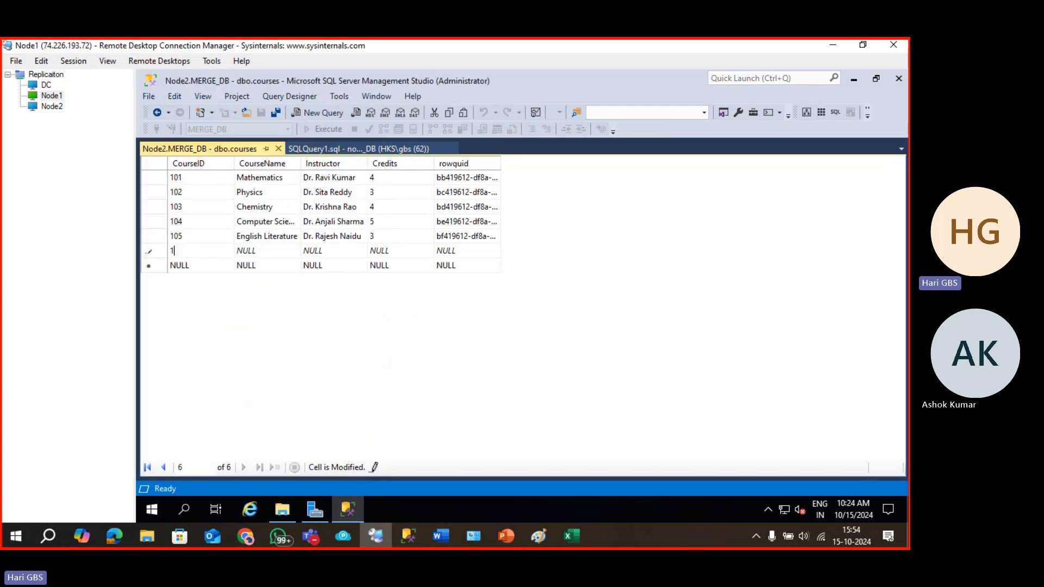
type("06")
key("Tab")
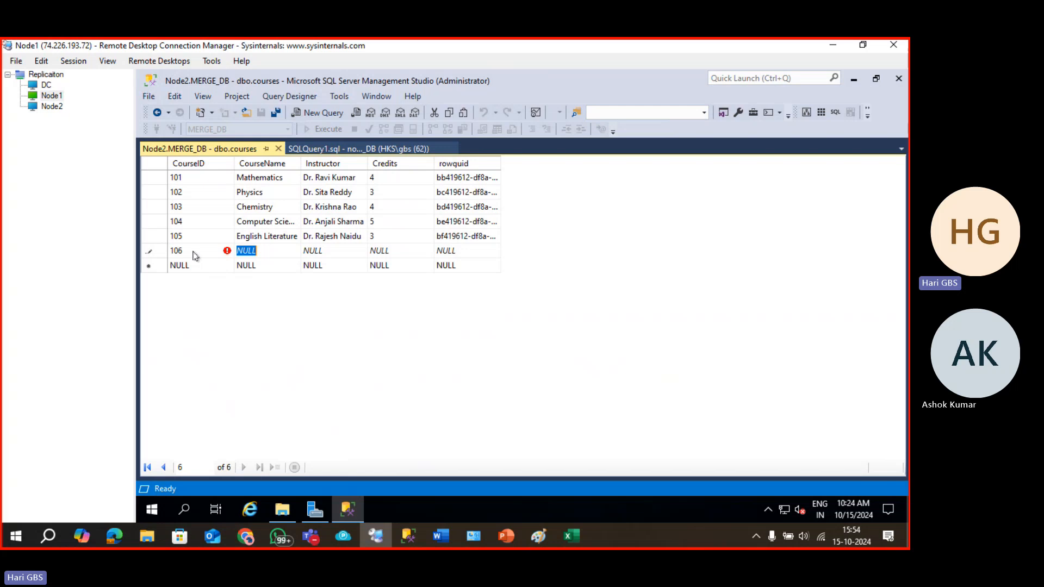
type("sq")
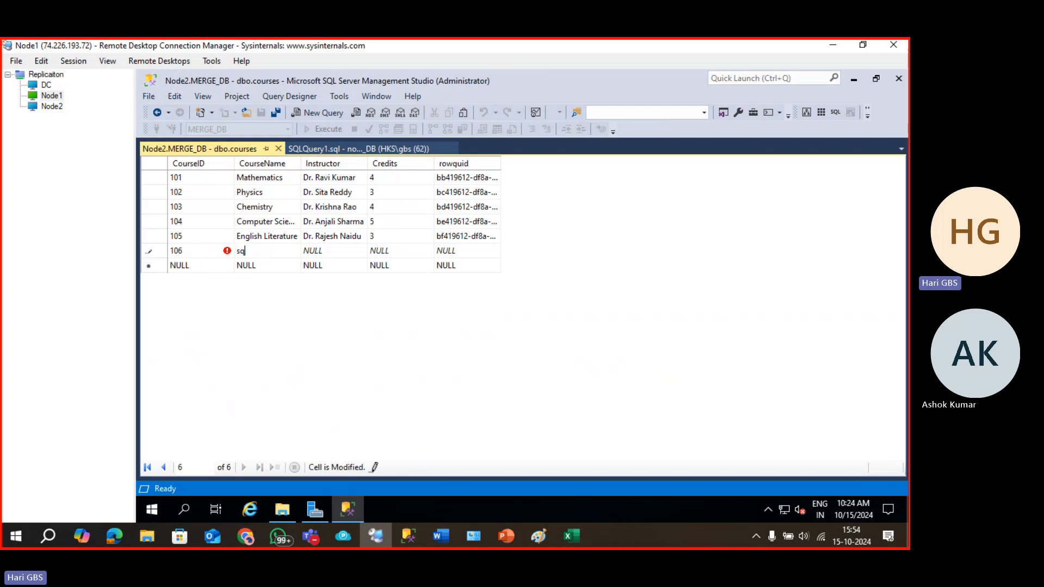
type("QL")
key("Tab")
type("HARI")
key("Tab")
type("5")
key("Tab")
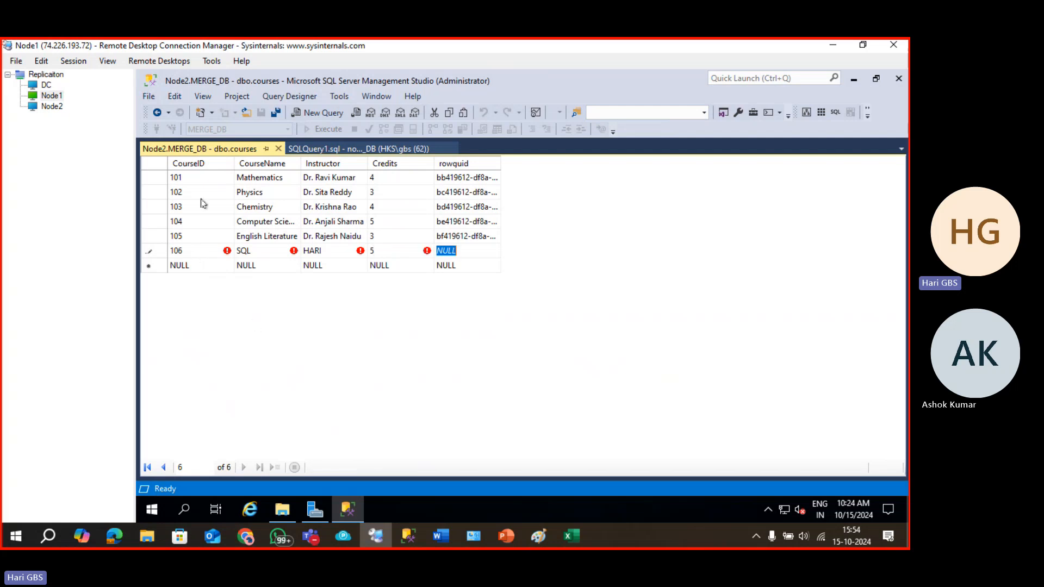
Toggle Object Explorer back and forth, then close the courses table editor.
key("F8")
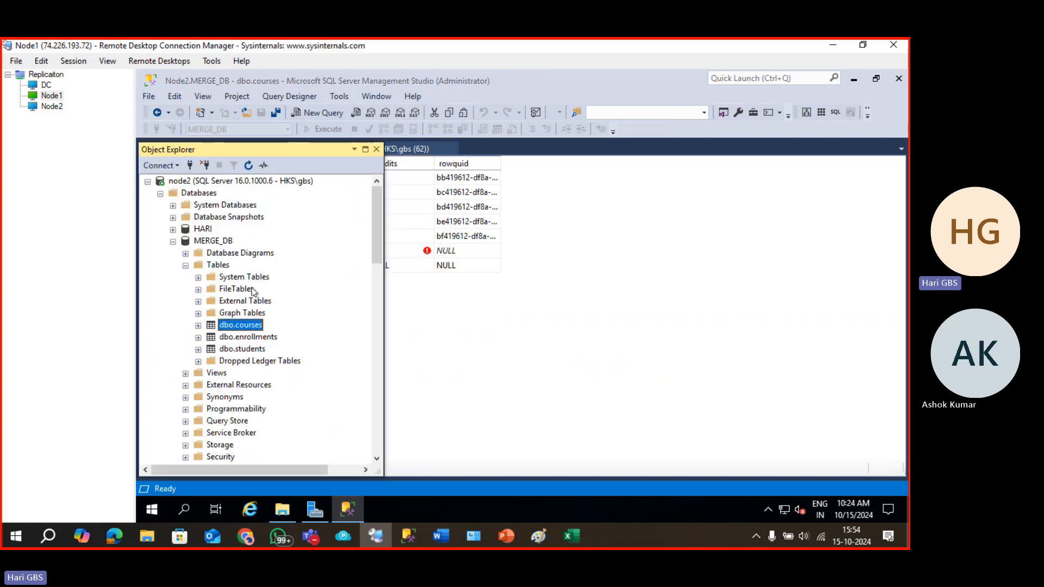
left_click(406, 315)
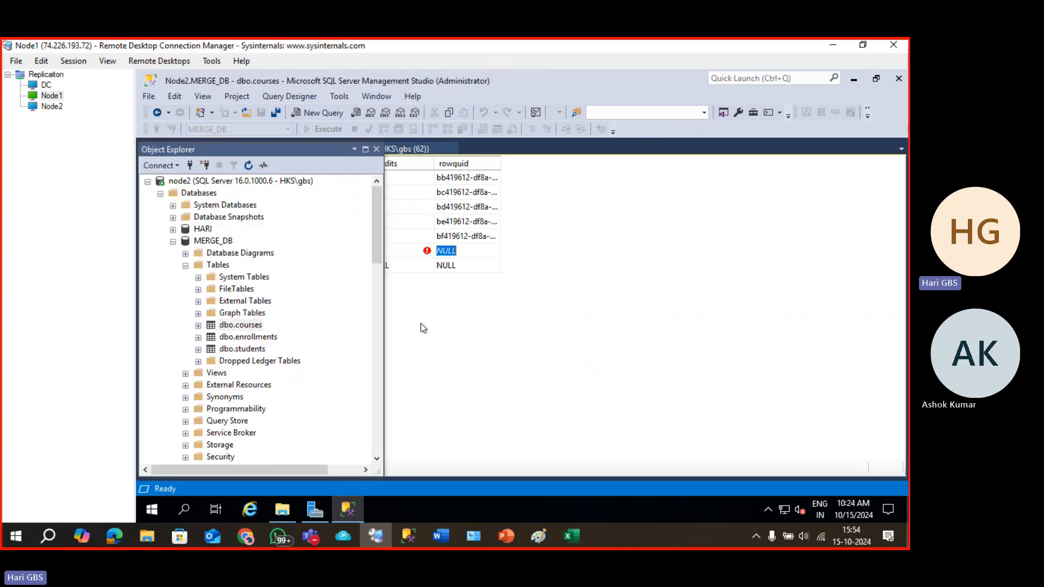
left_click(375, 151)
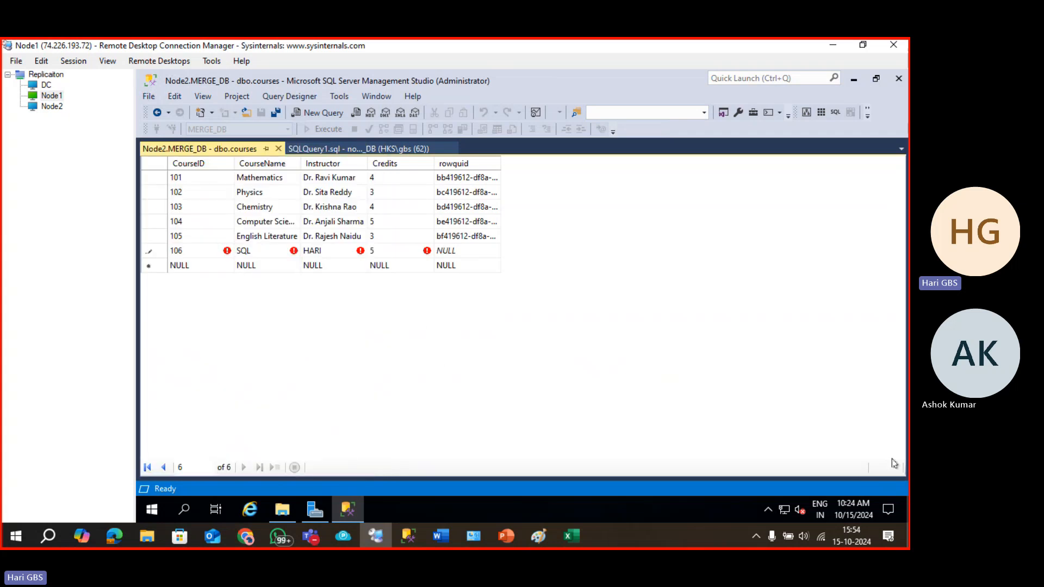
left_click(347, 338)
key("F8")
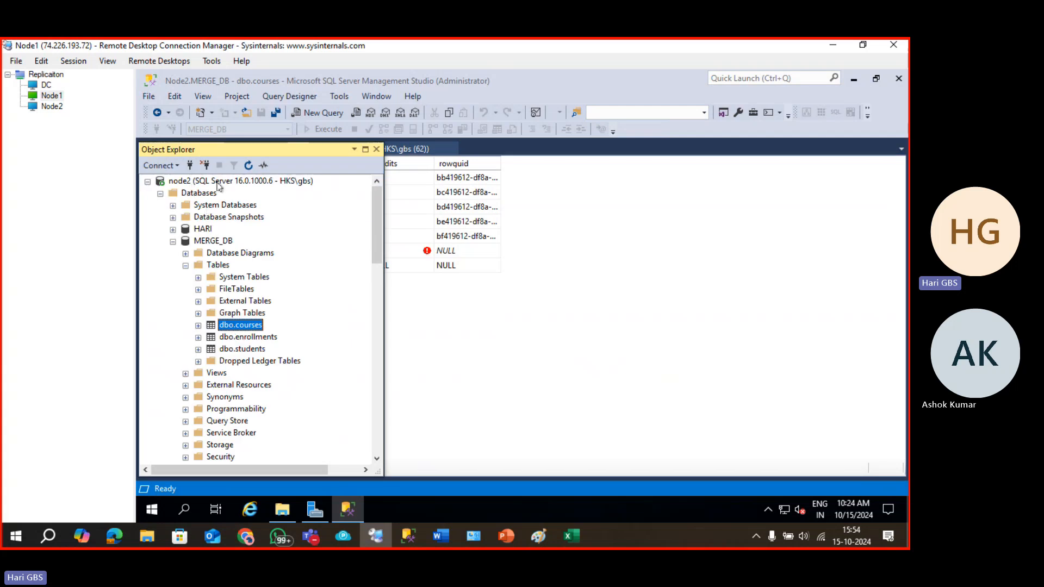
left_click(438, 304)
left_click(376, 149)
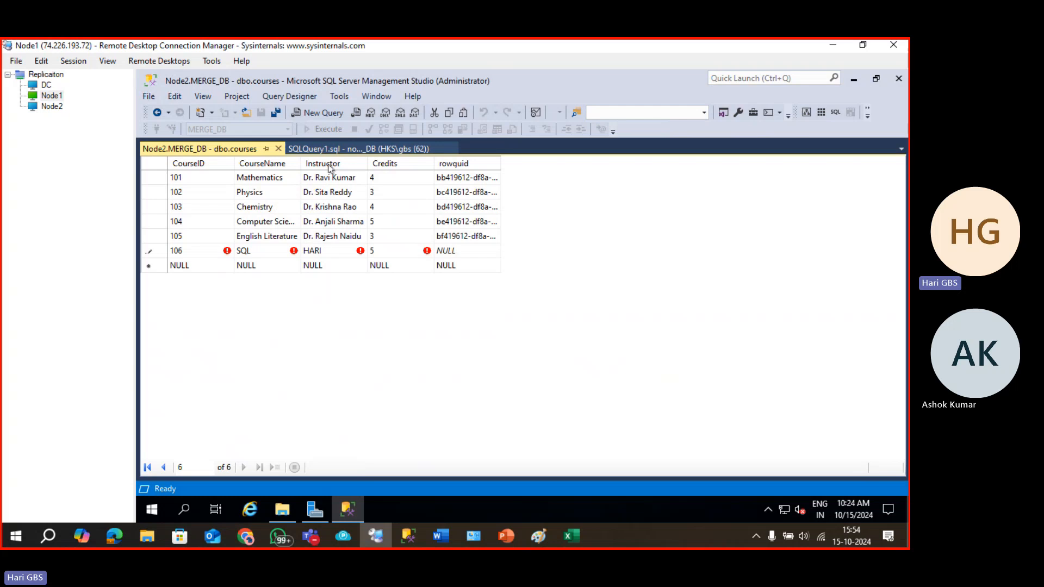
left_click(278, 148)
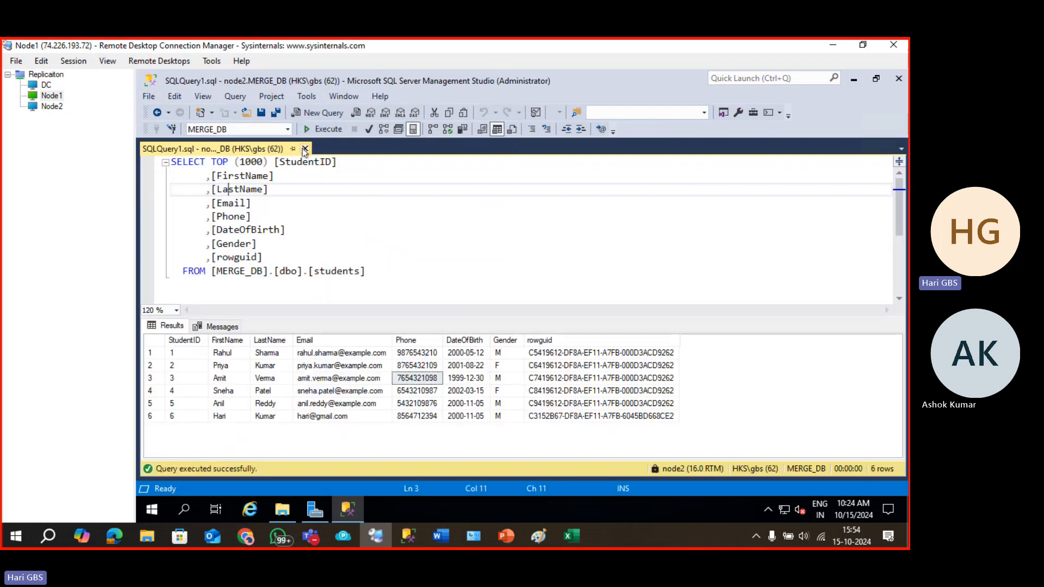
Close SQLQuery1, query node2's dbo.courses top 1000 rows to verify course 106, then close it.
left_click(304, 149)
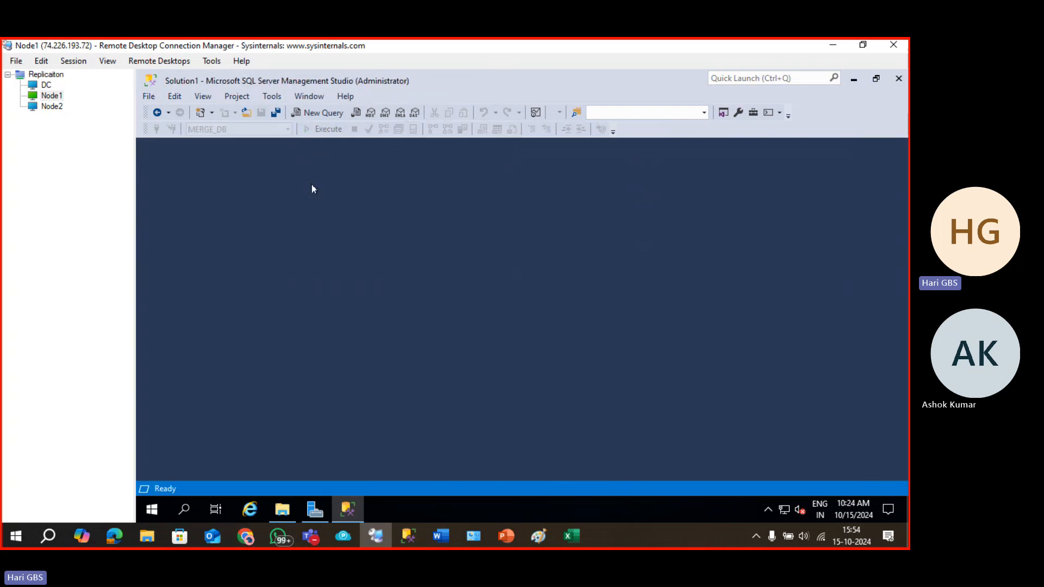
key("F8")
left_click(148, 181)
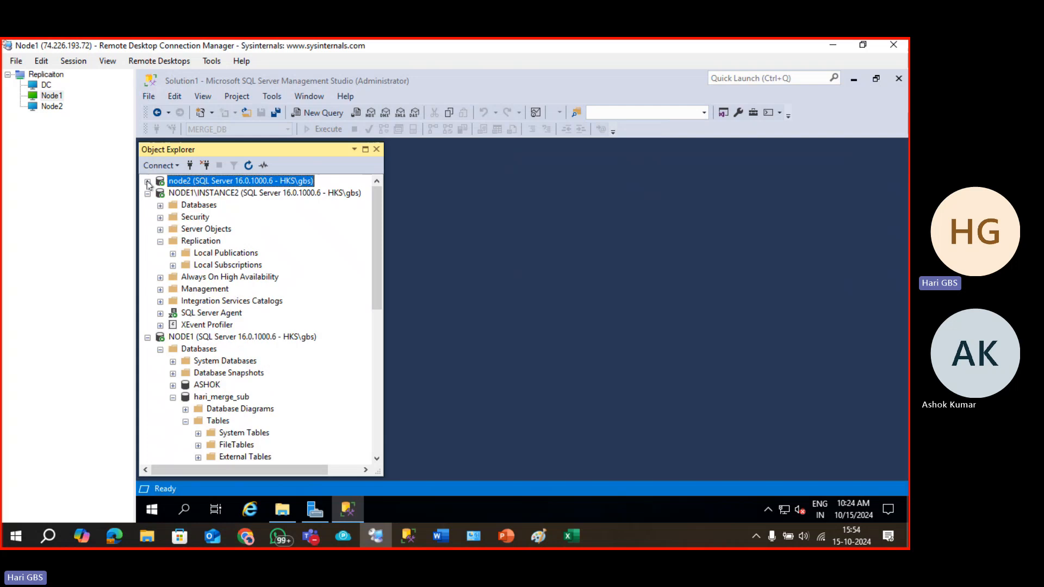
left_click(147, 181)
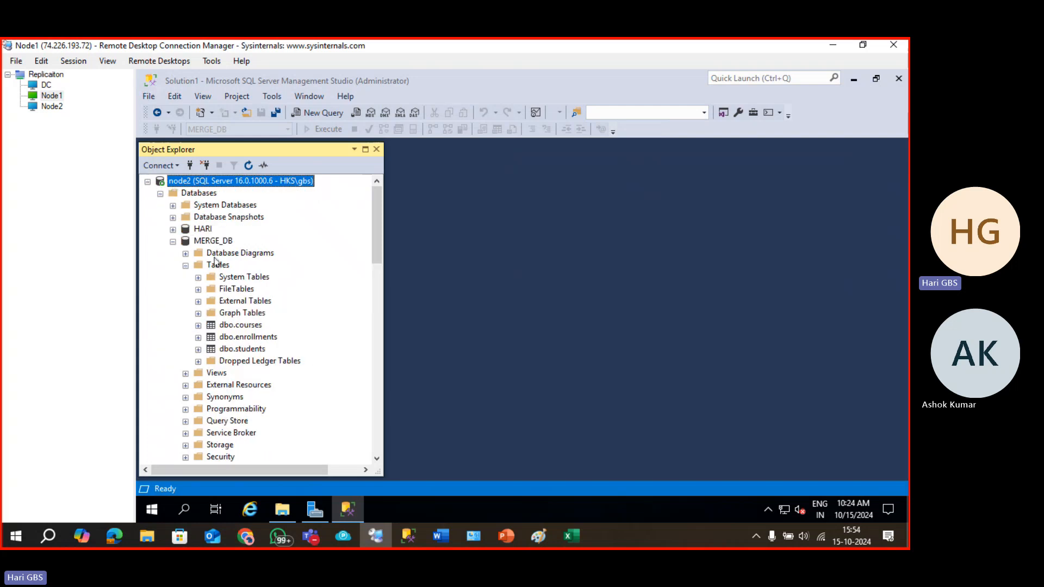
right_click(229, 325)
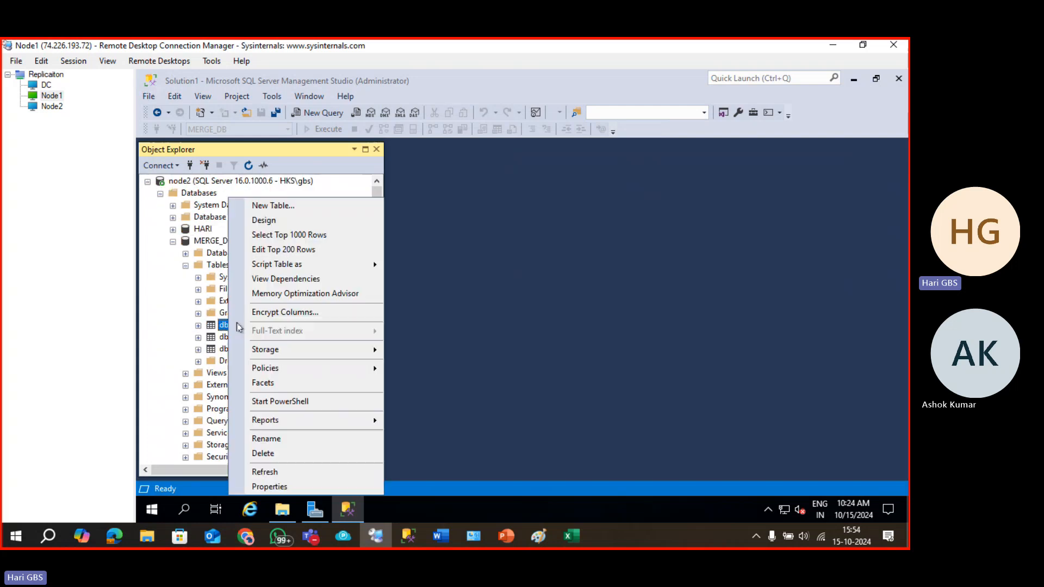
left_click(283, 235)
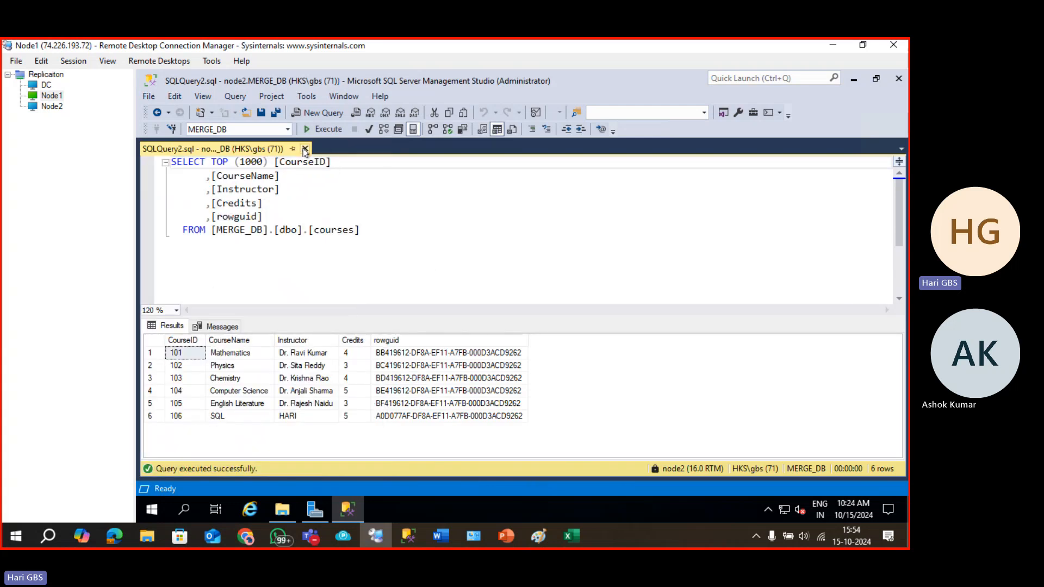
left_click(305, 148)
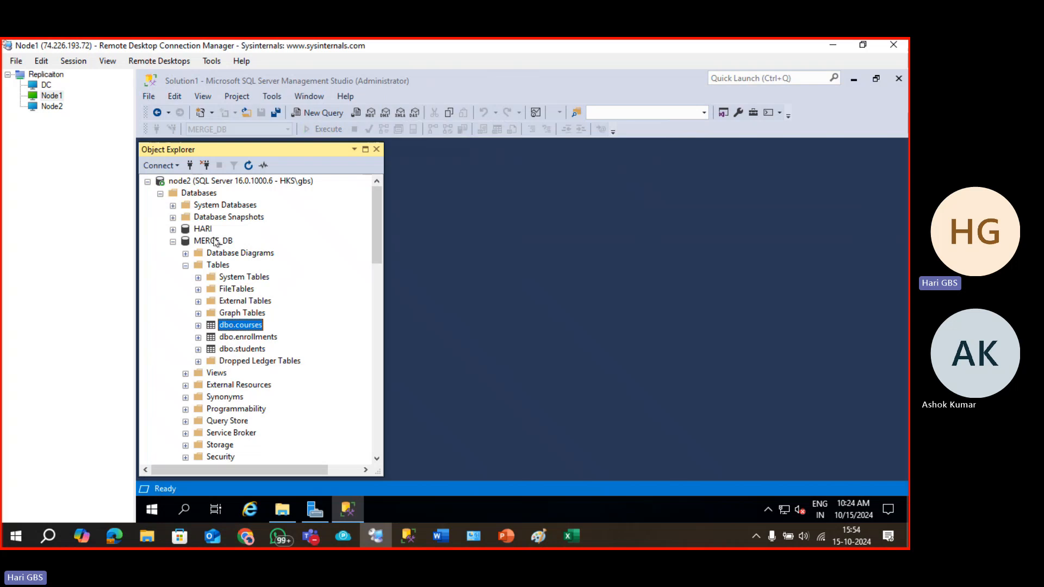
Collapse MERGE_DB and run Select Top 1000 Rows on hari_merge_sub's courses table.
left_click(173, 242)
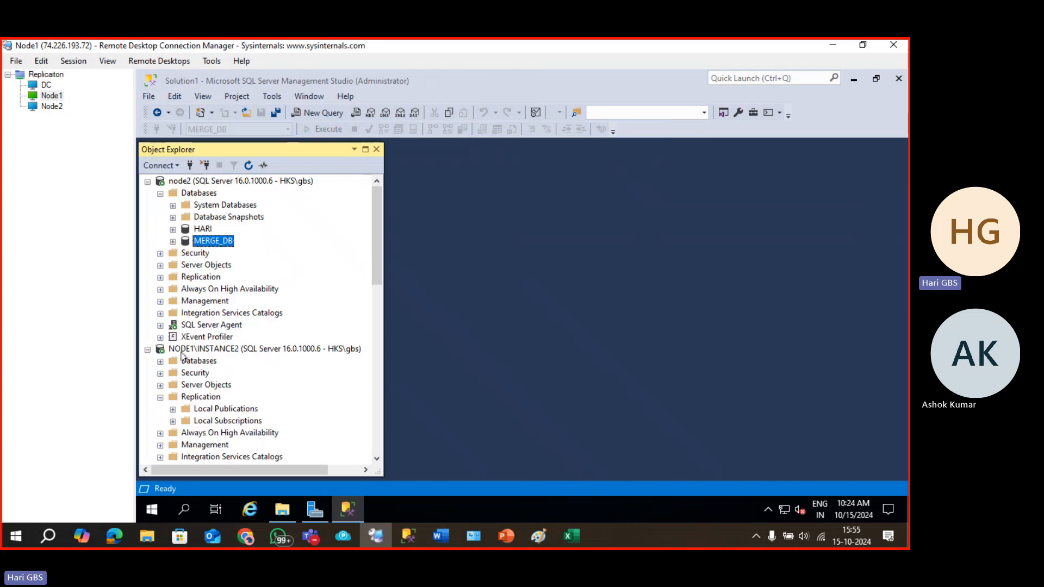
scroll(177, 376, "down", 6)
scroll(177, 377, "down", 4)
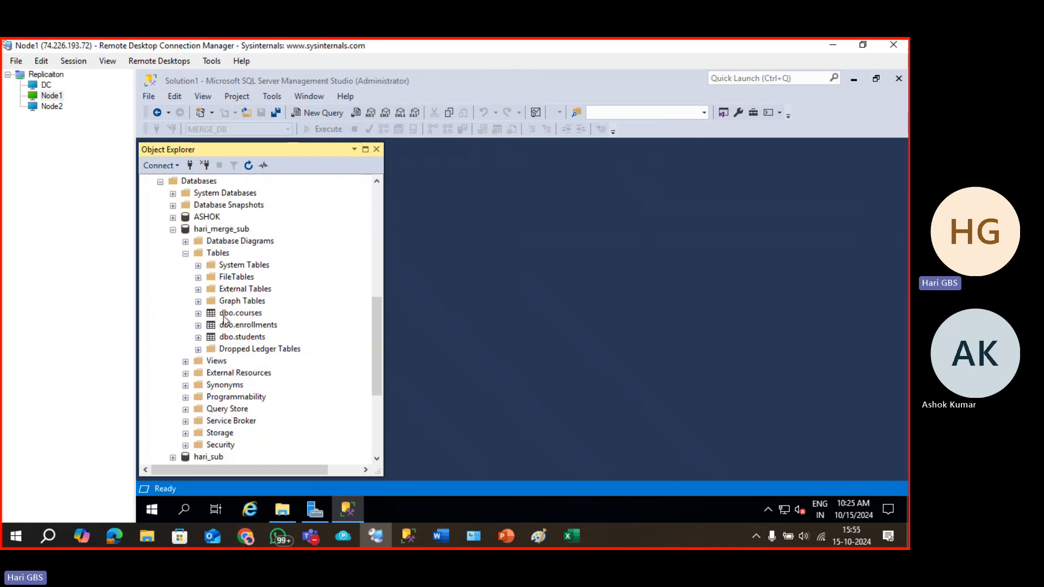
left_click(224, 315)
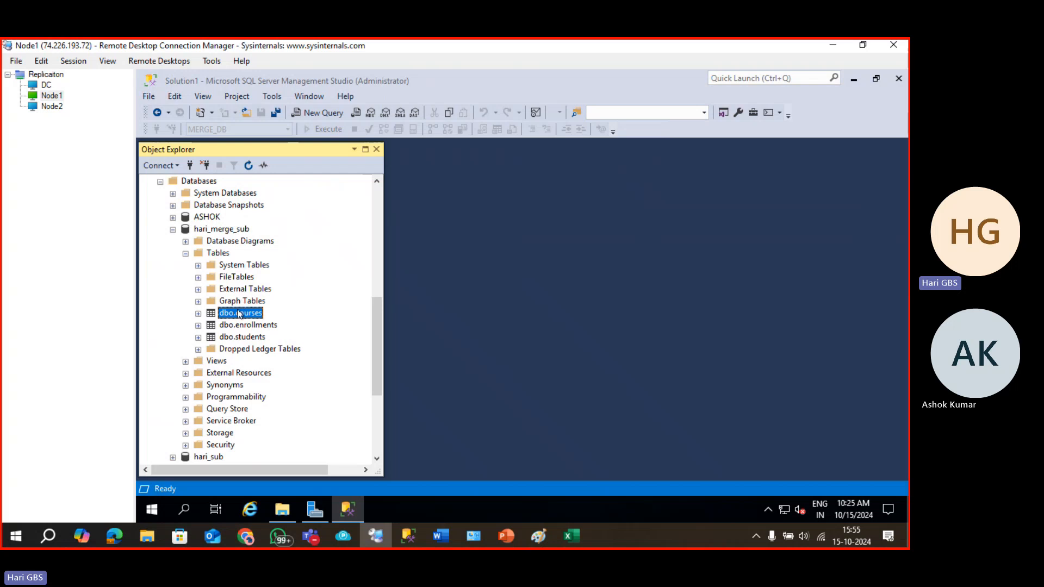
right_click(239, 314)
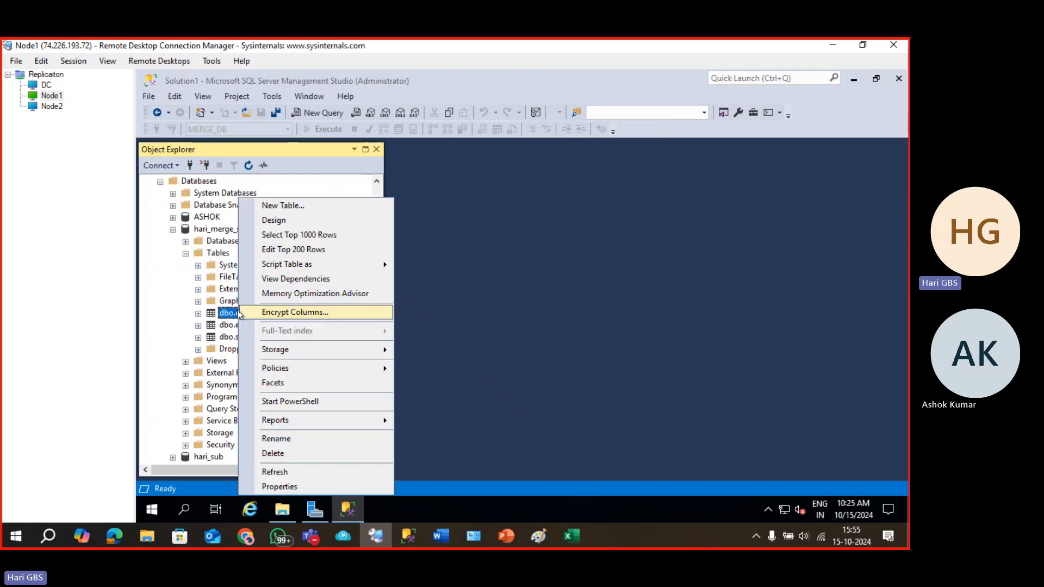
left_click(300, 234)
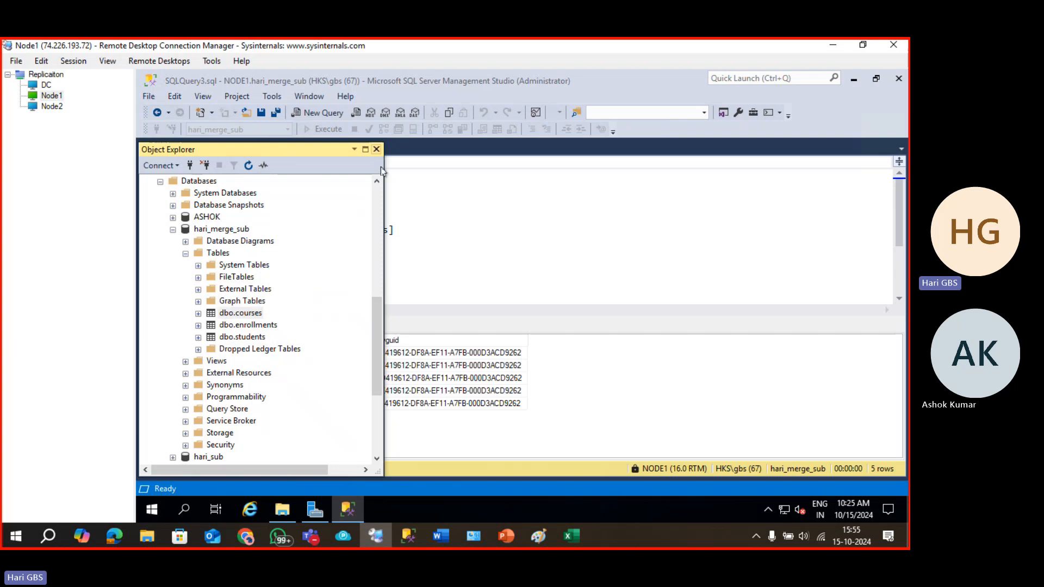
left_click(376, 149)
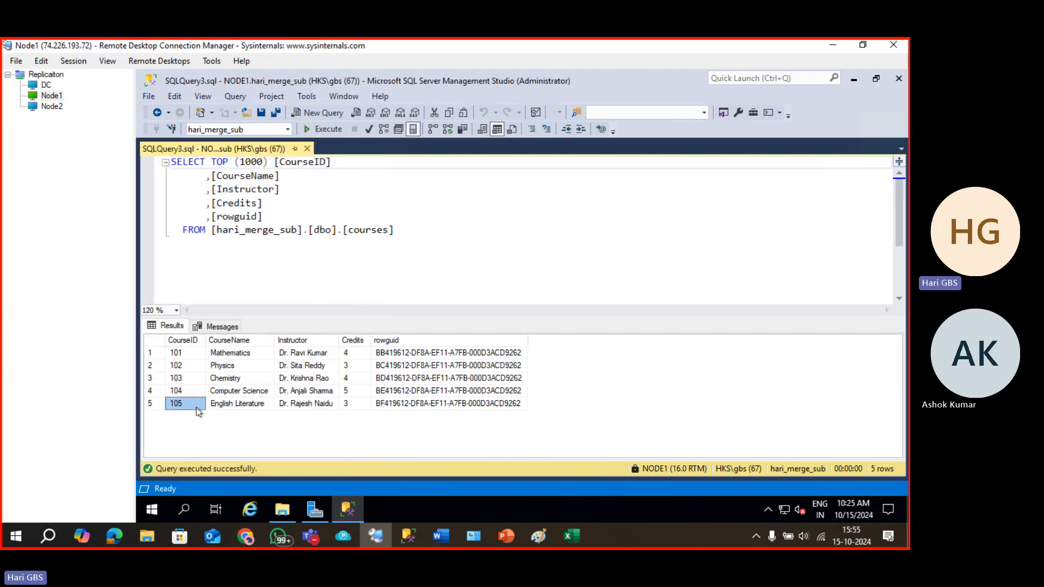
Re-execute the courses SELECT query and select all its text.
left_click(321, 129)
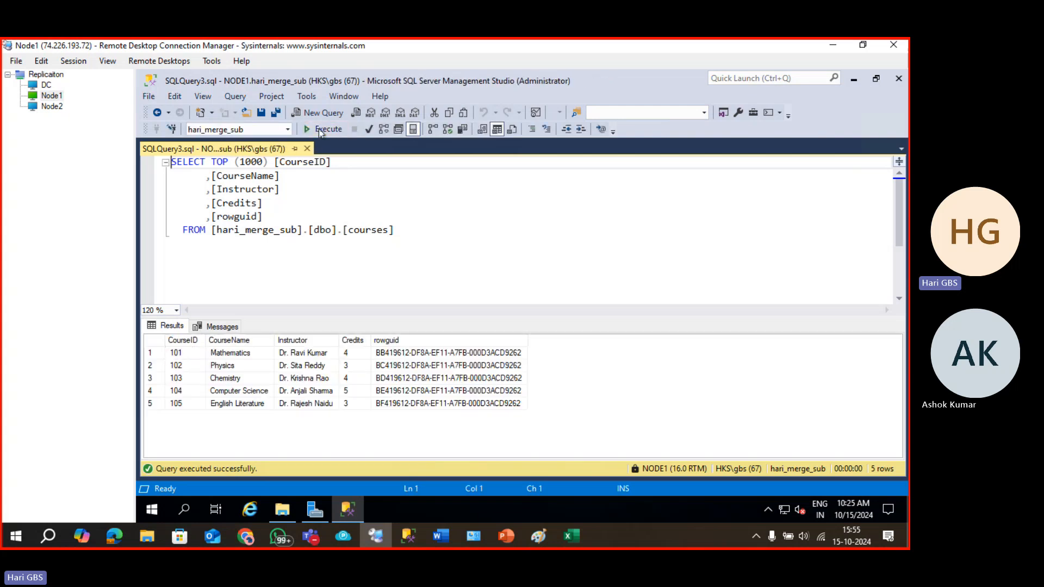
left_click(319, 129)
left_click(314, 230)
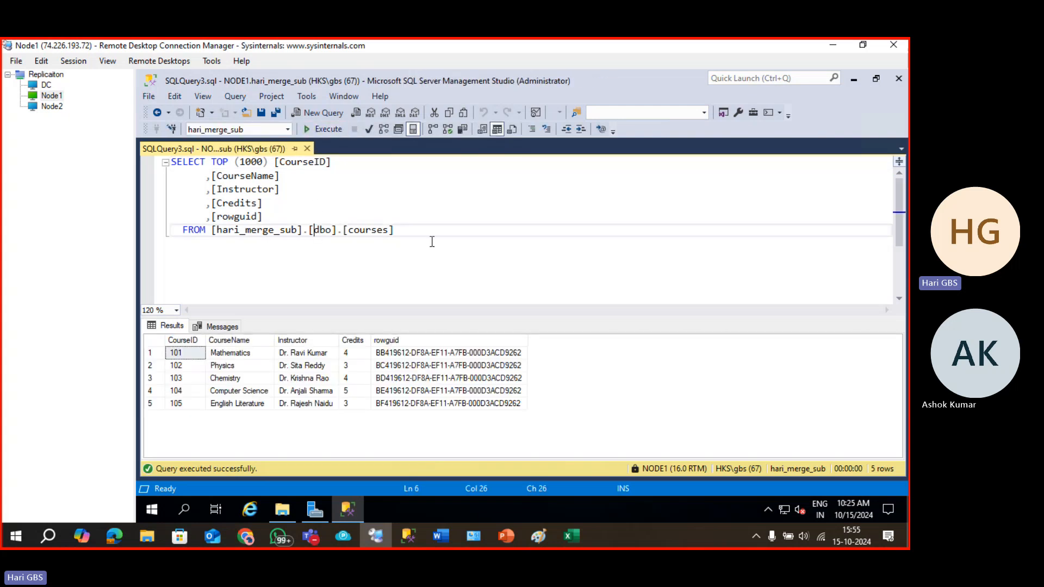
key("ctrl+a")
Switch to the Node2 session and refresh its server tree.
left_click(50, 107)
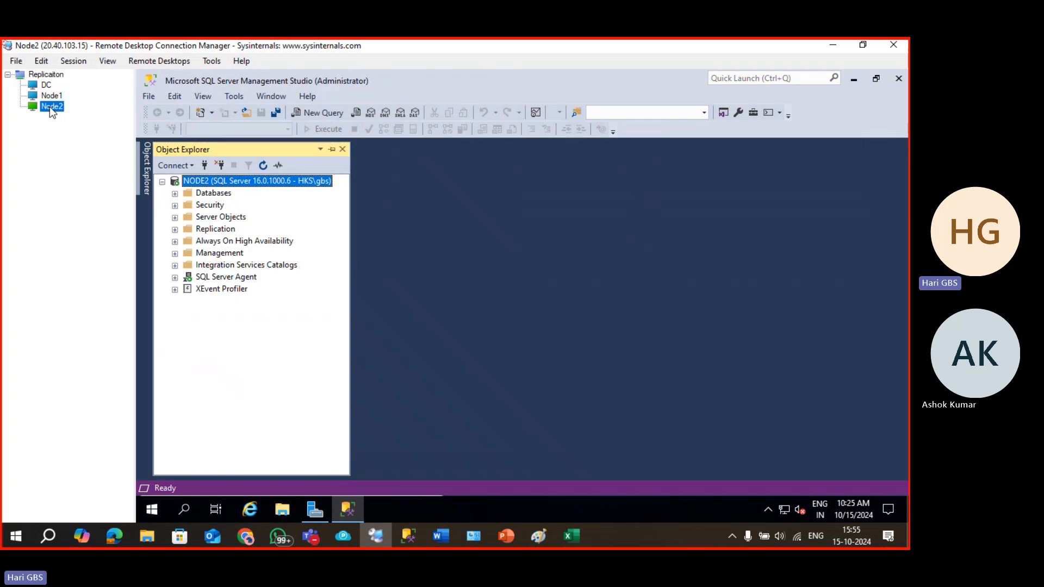
key("Up")
left_click(52, 107)
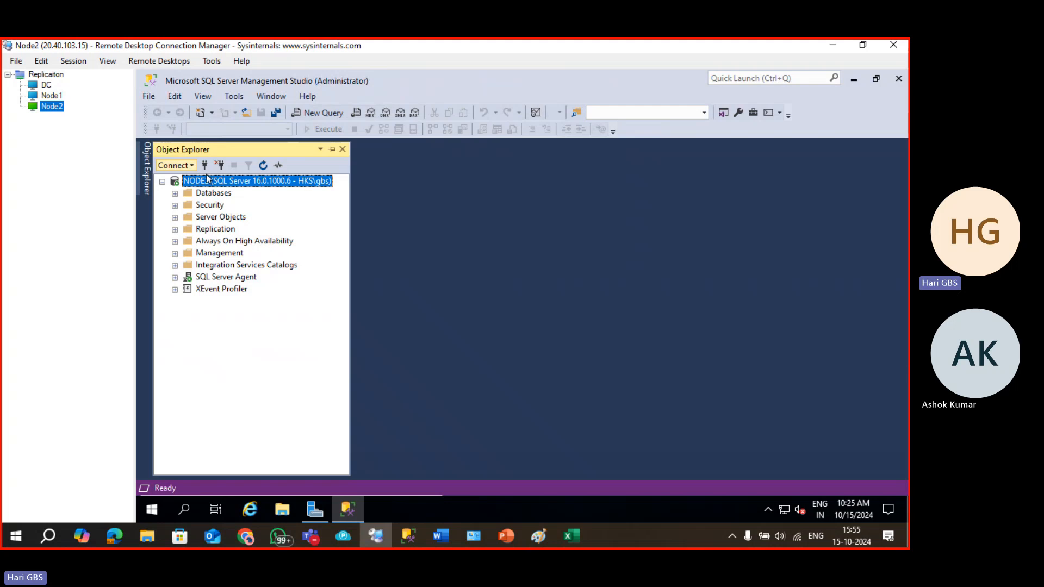
left_click(264, 166)
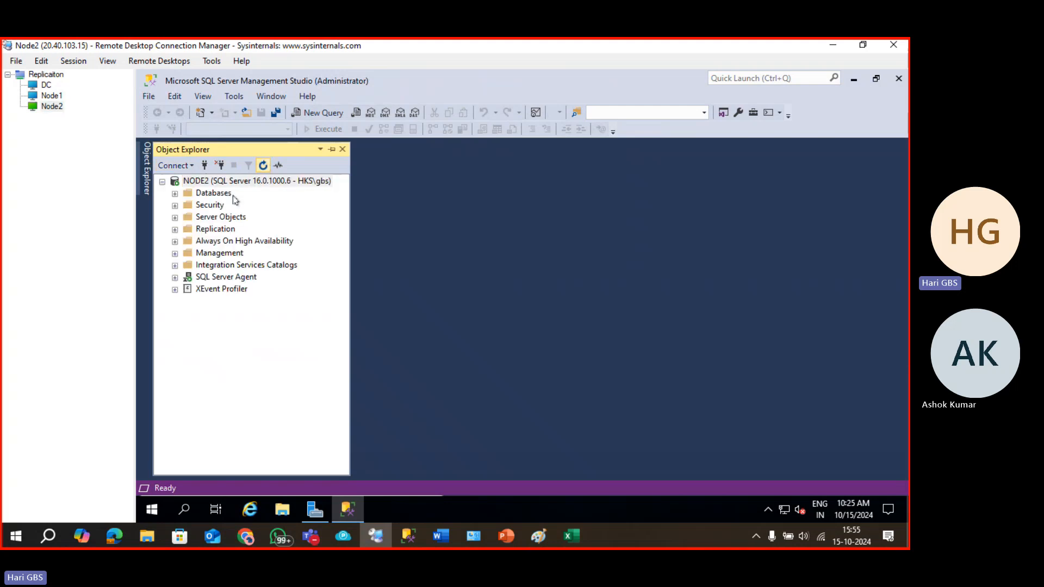
On Node1, re-run the courses query showing synced course 106 'SQL', then delete the query text.
left_click(54, 98)
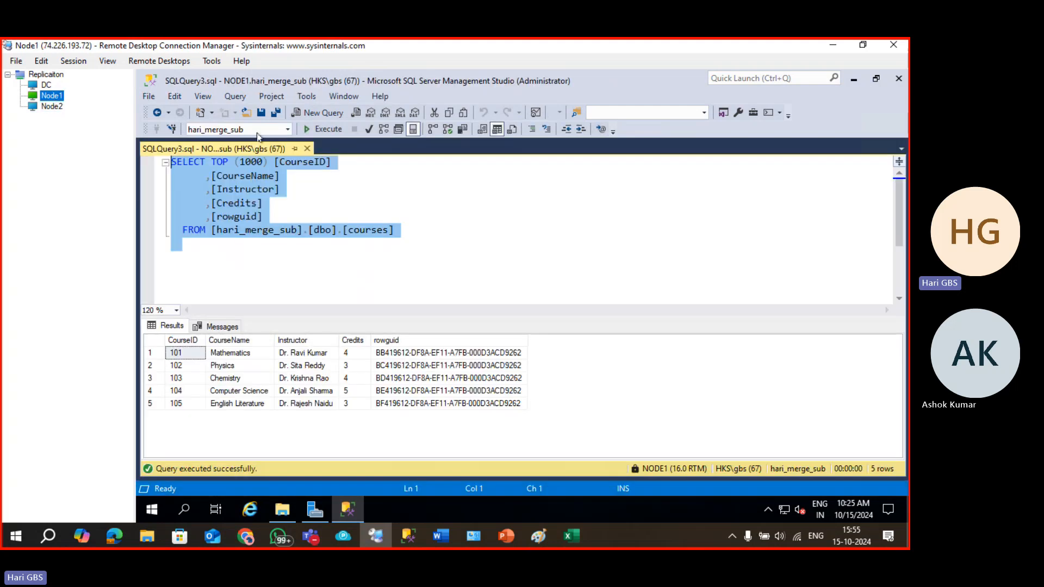
left_click(347, 243)
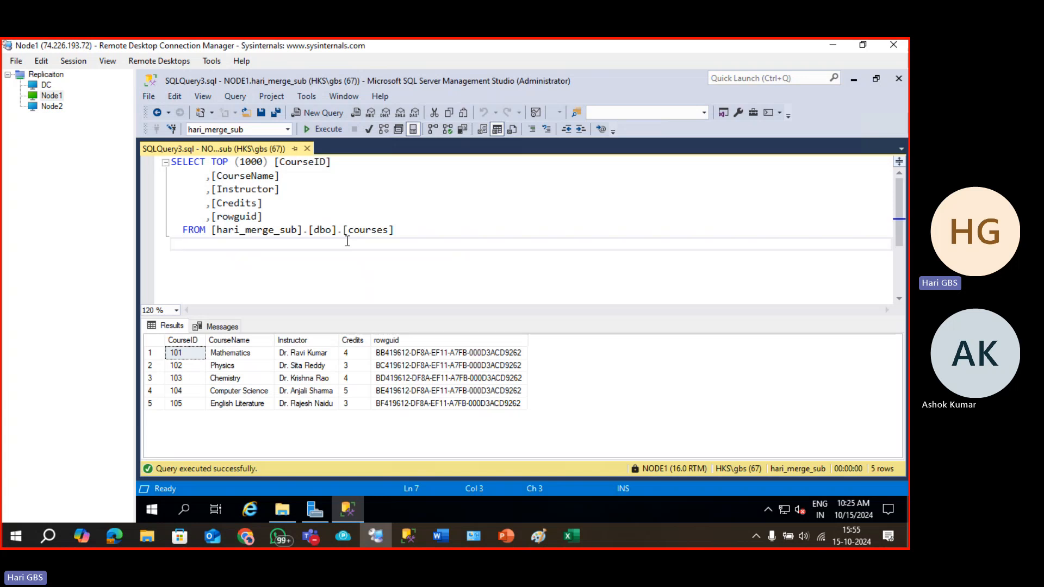
left_click(322, 128)
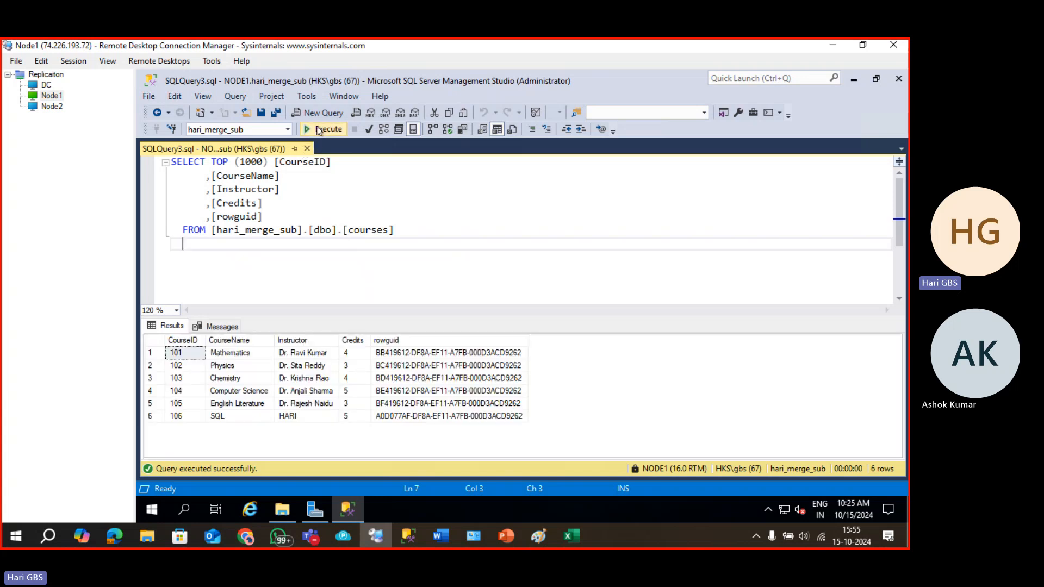
left_click(227, 418)
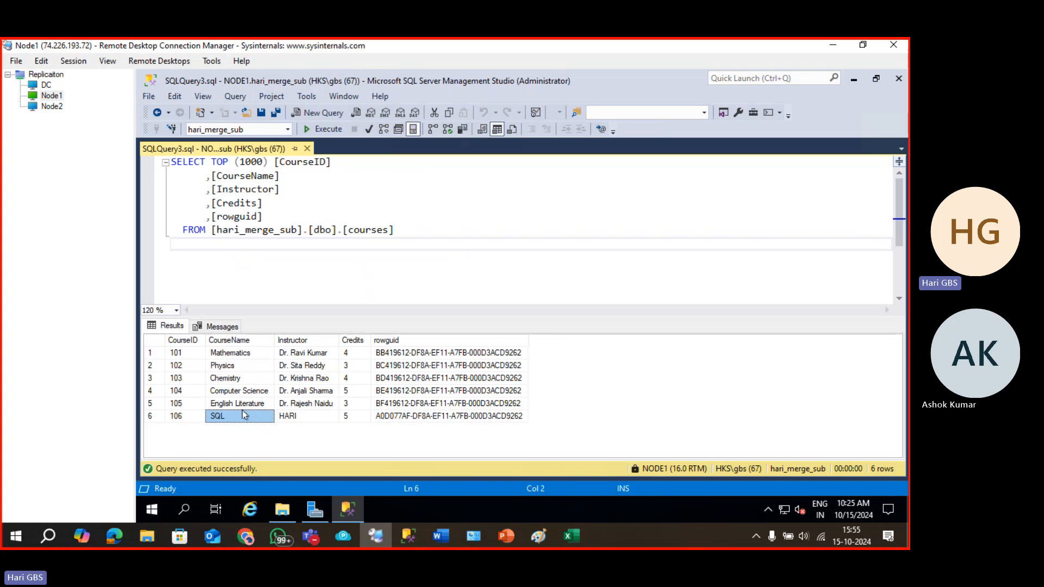
left_click_drag(434, 236, 1, 123)
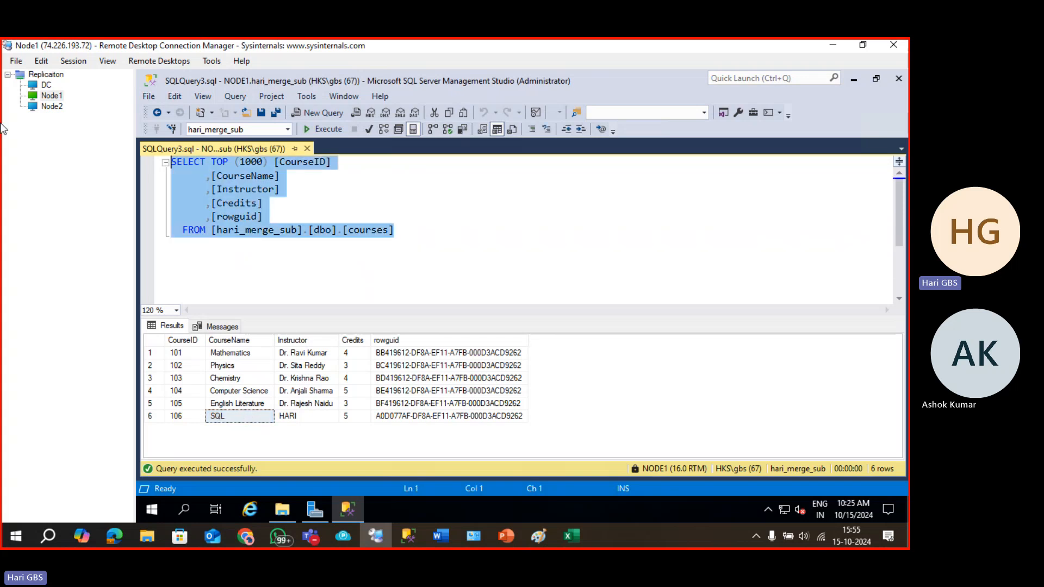
key("Delete")
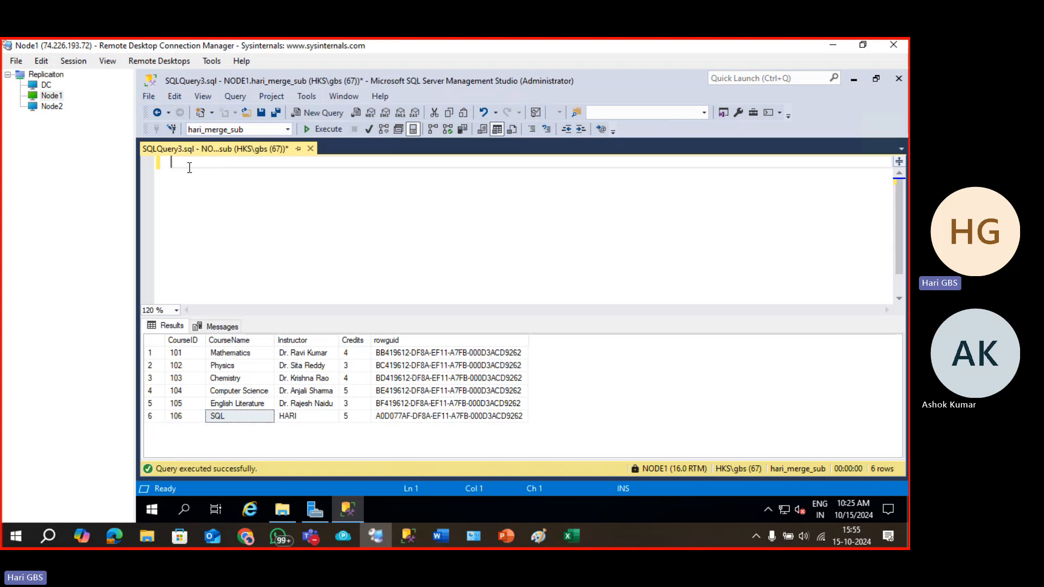
Open Object Explorer and collapse the node2, NODE1 and NODE1\INSTANCE2 server trees.
left_click(177, 186)
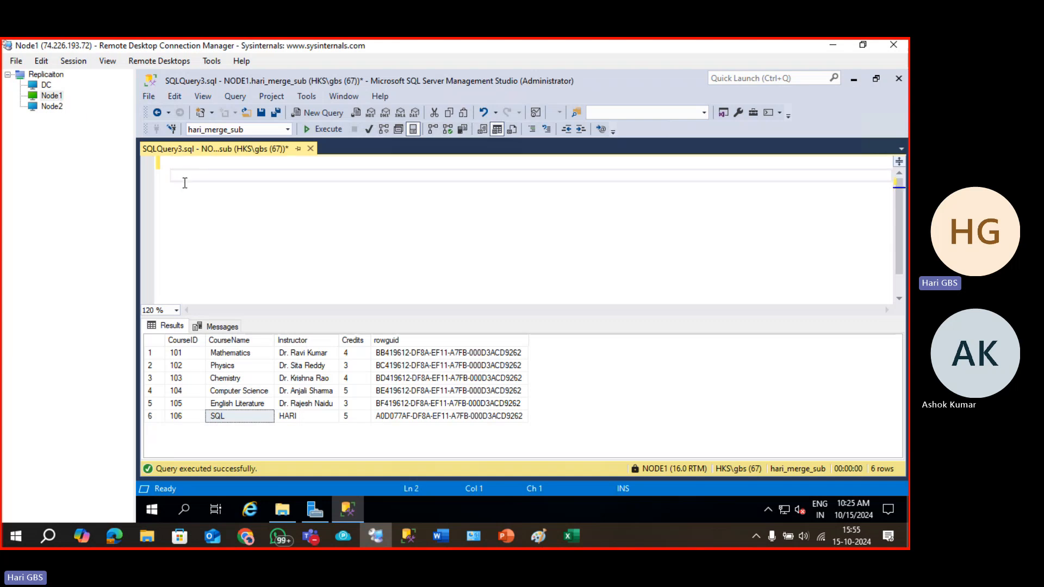
key("F8")
scroll(283, 239, "up", 10)
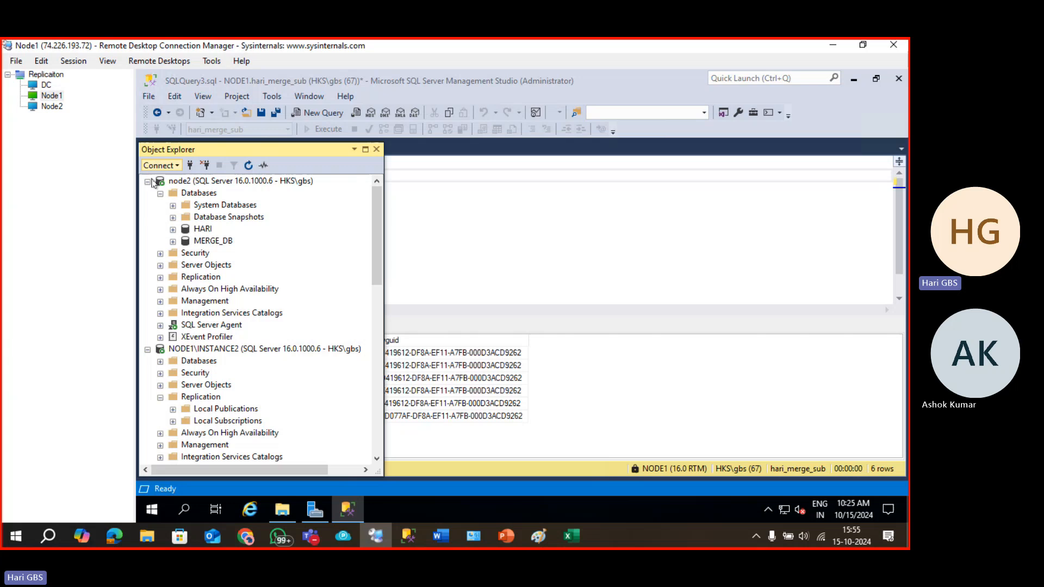
left_click(147, 181)
left_click(148, 338)
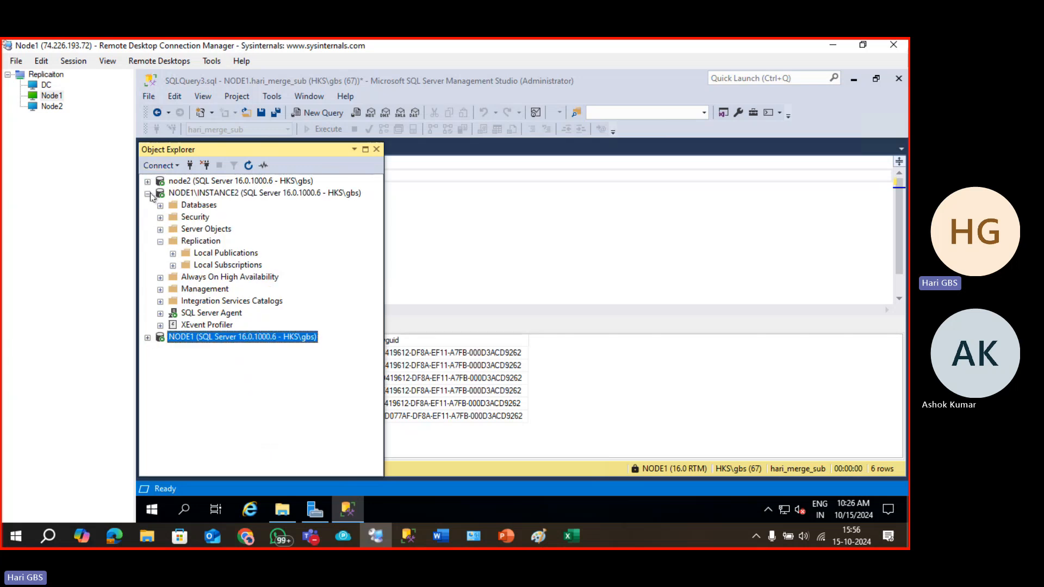
left_click(148, 194)
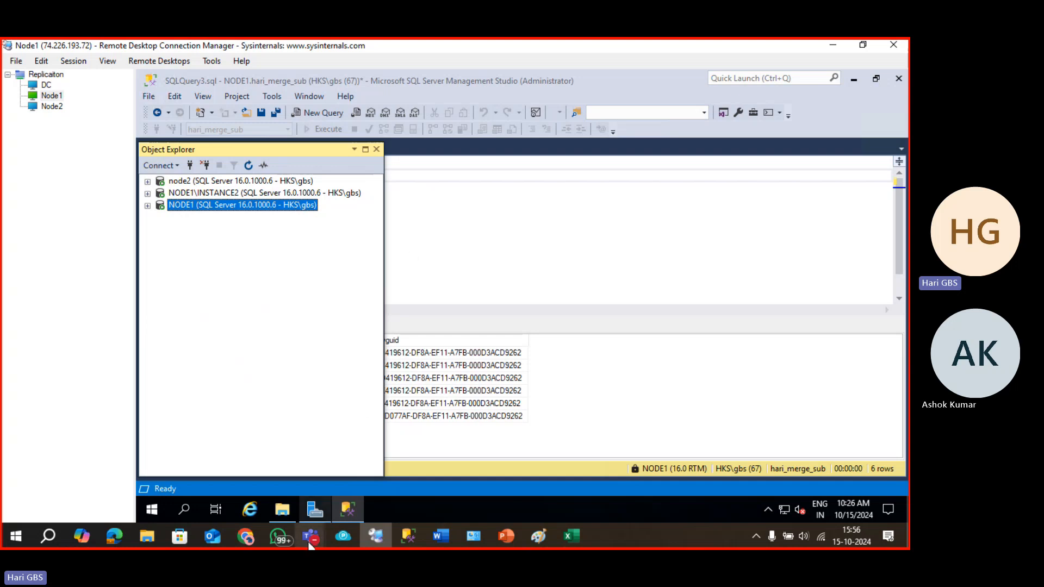
mouse_move(310, 544)
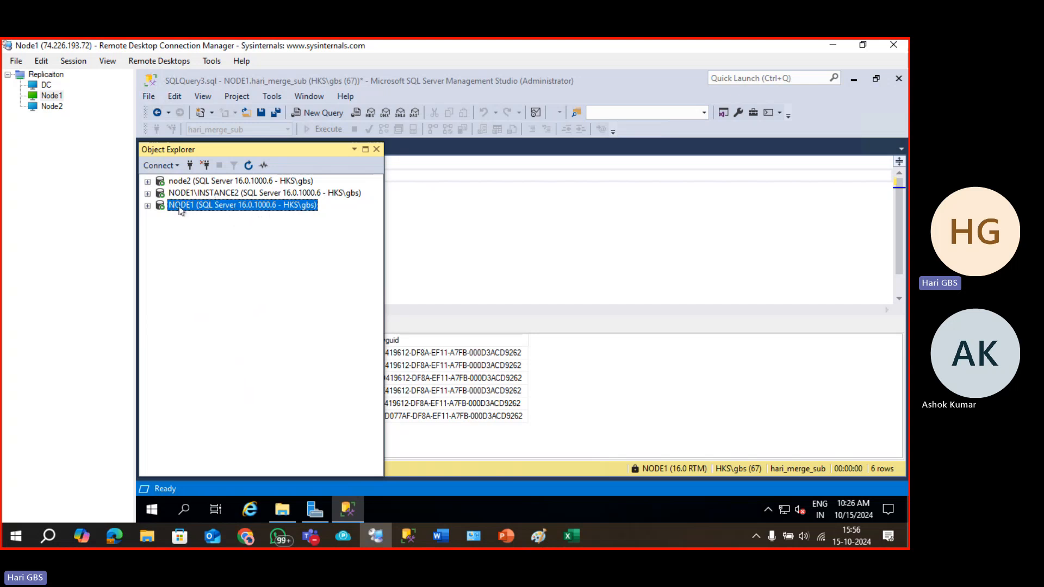
Expand NODE1 and open the context menu for hari_merge_sub's dbo.enrollments table.
left_click(147, 205)
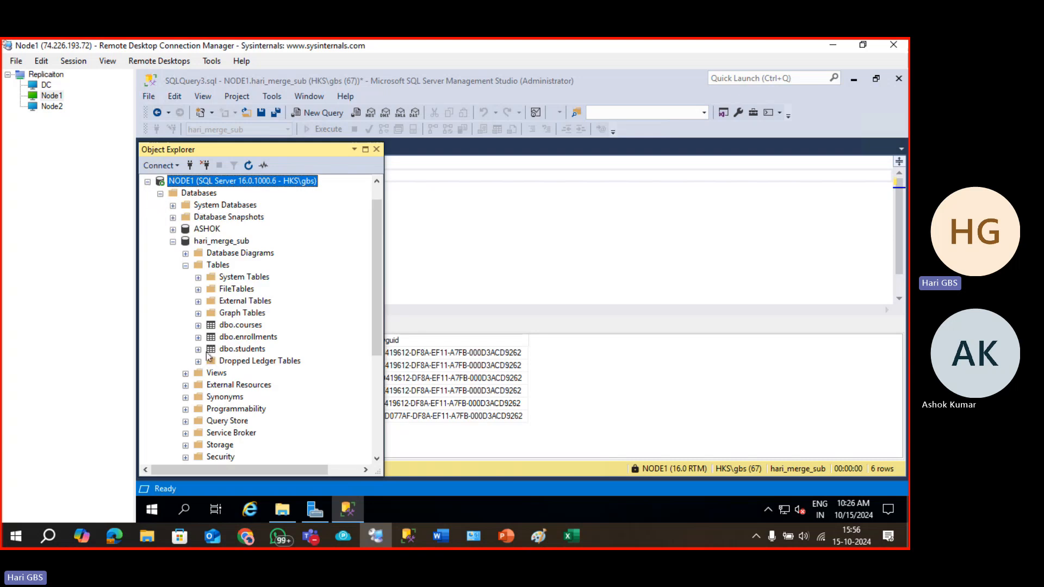
left_click(220, 338)
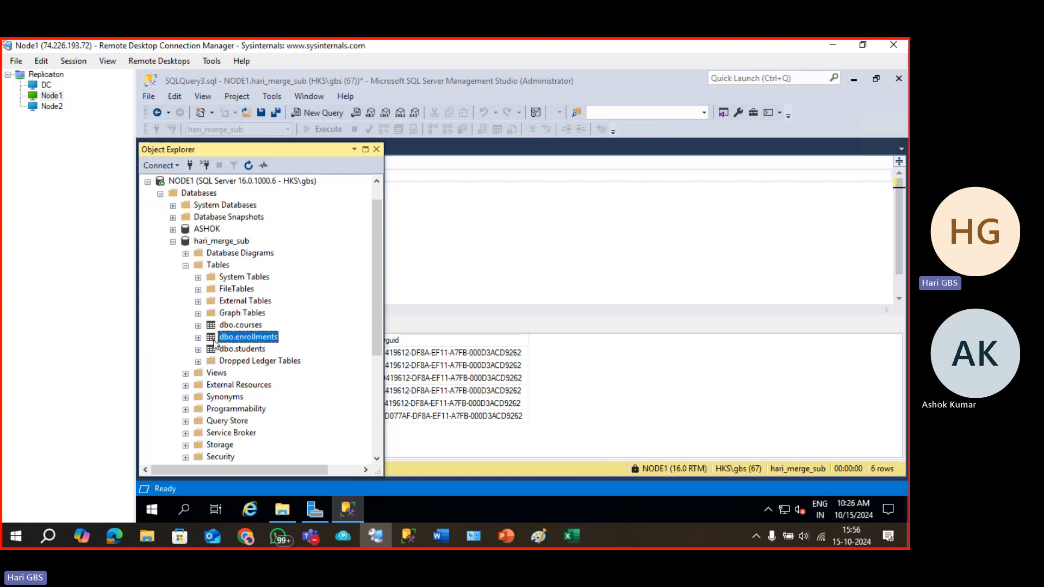
left_click(198, 337)
right_click(229, 341)
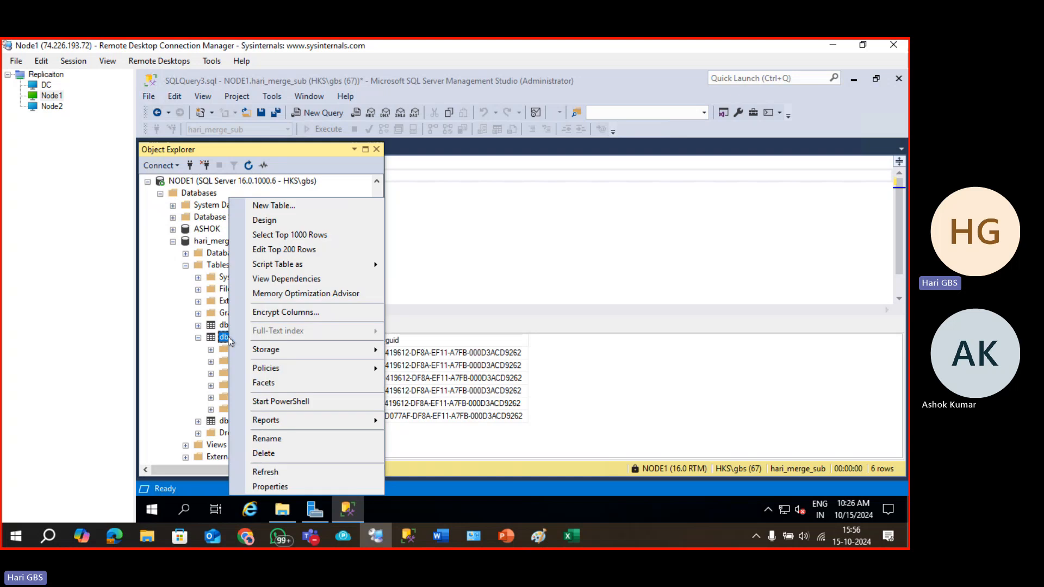
Add enrollment 6 for student 6, course 106, dated 2023-06-03 via Edit Top 200 Rows.
left_click(305, 254)
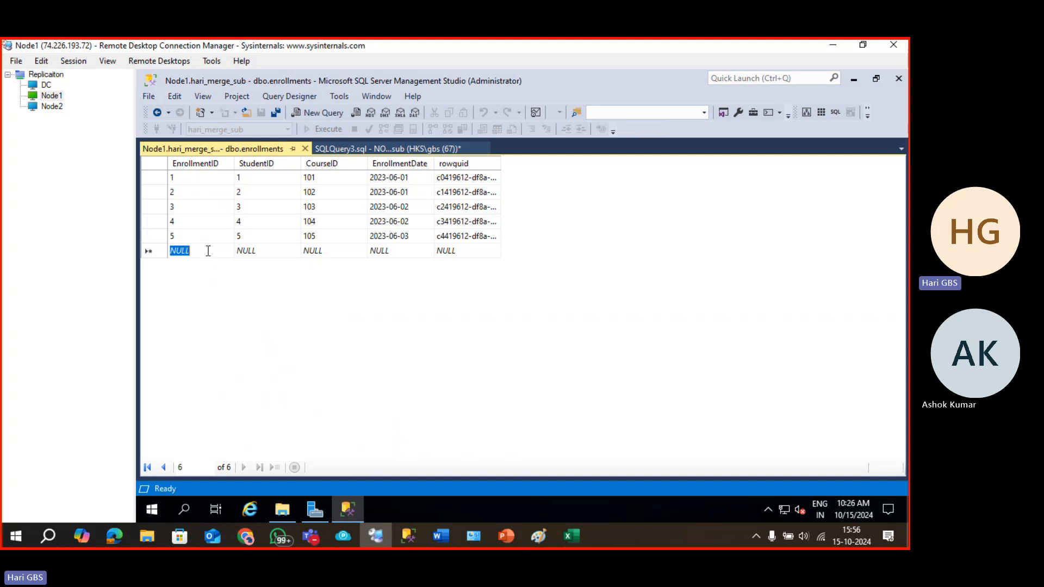
type("6")
key("Tab")
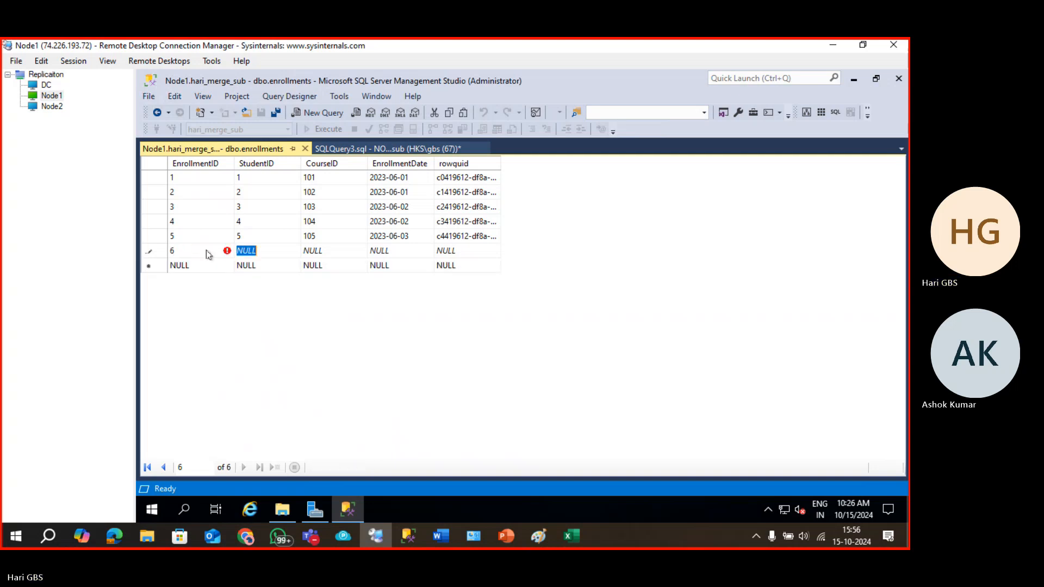
key("BackSpace")
type("6")
key("Tab")
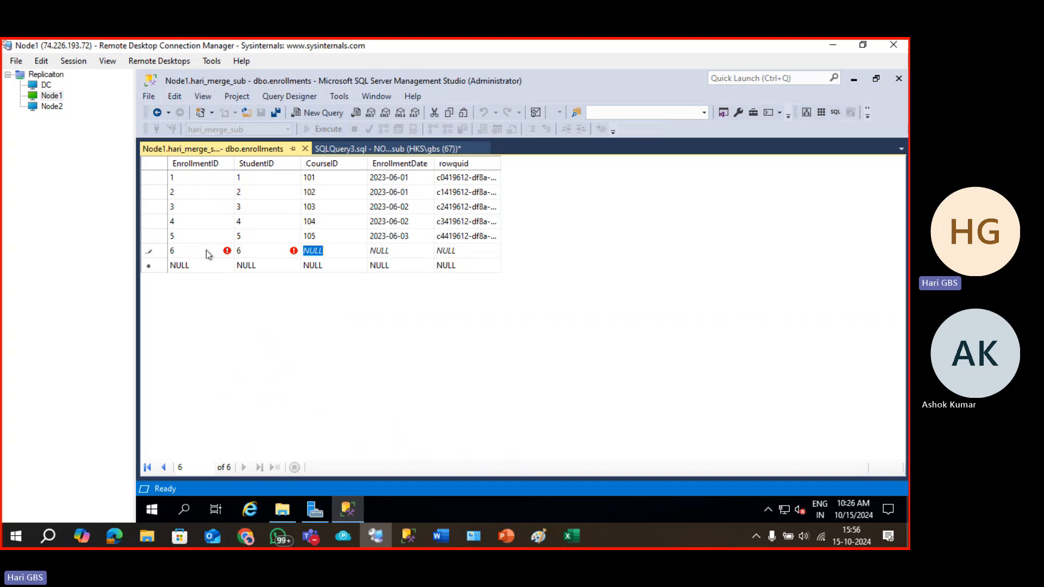
type("106")
key("Tab")
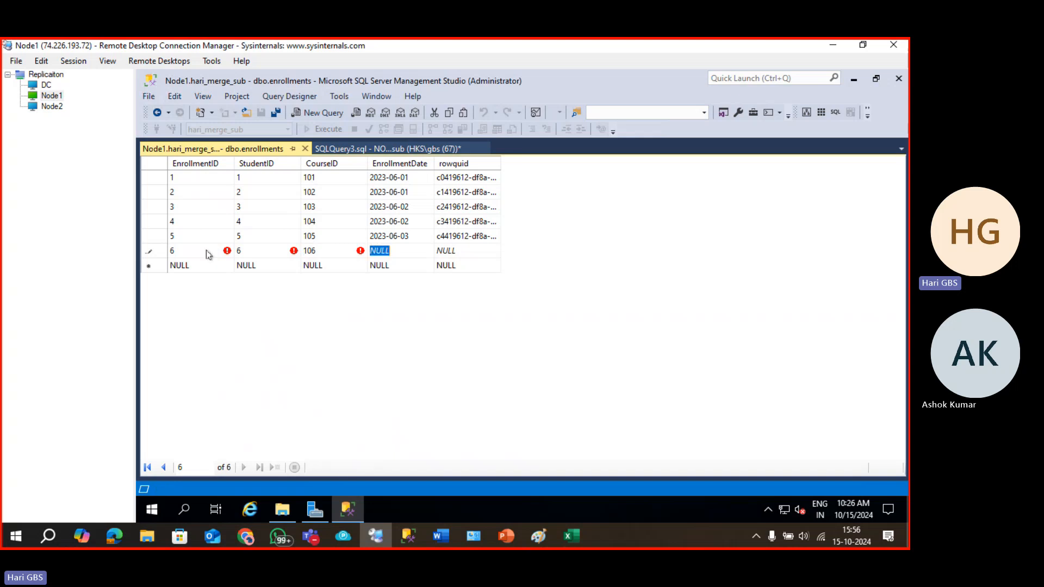
type("2023-06")
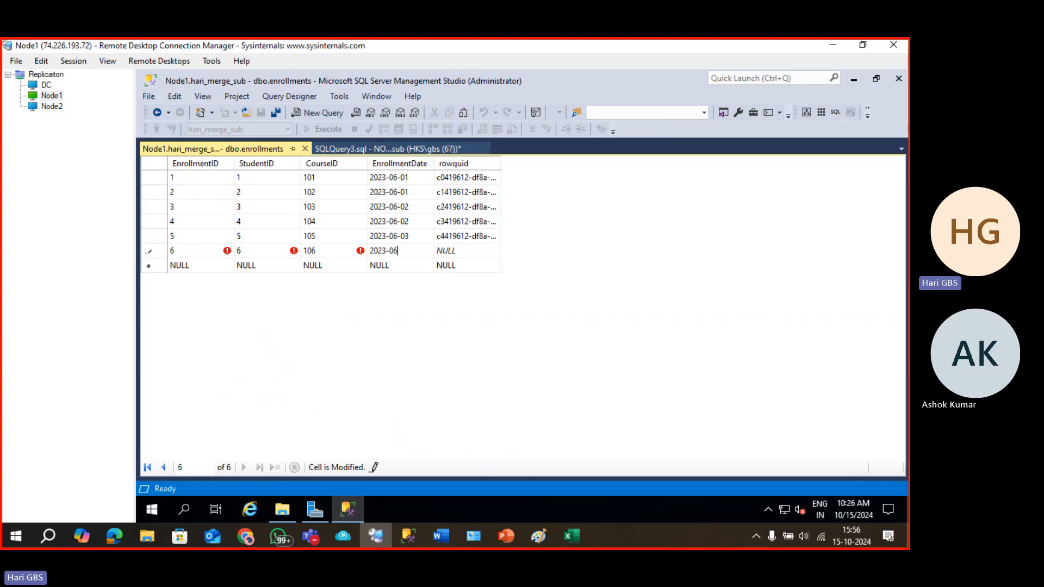
type("-03")
key("Tab")
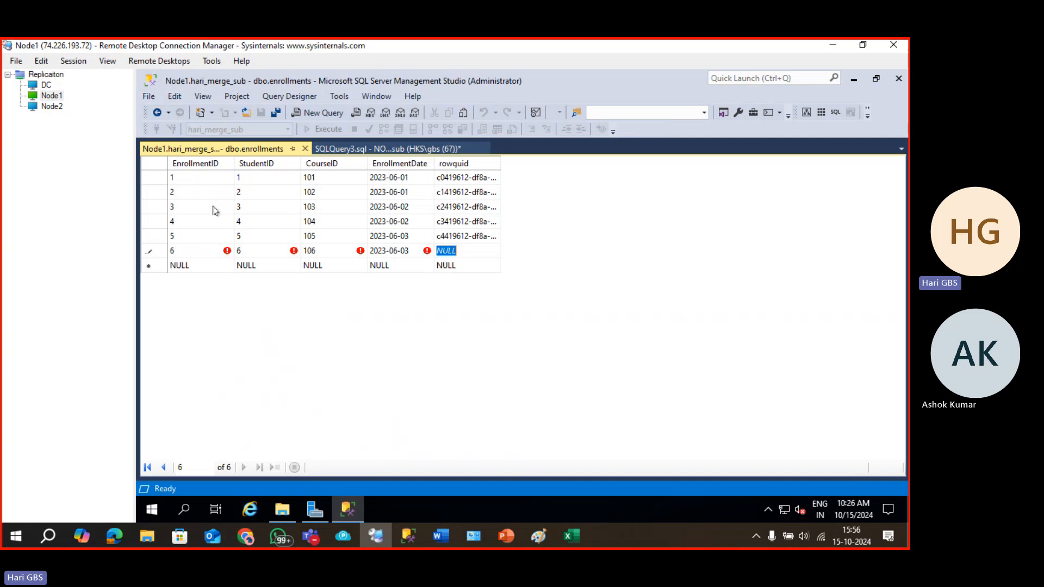
Close the edit grid and select top 1000 rows of hari_merge_sub's enrollments, showing six rows.
left_click(305, 148)
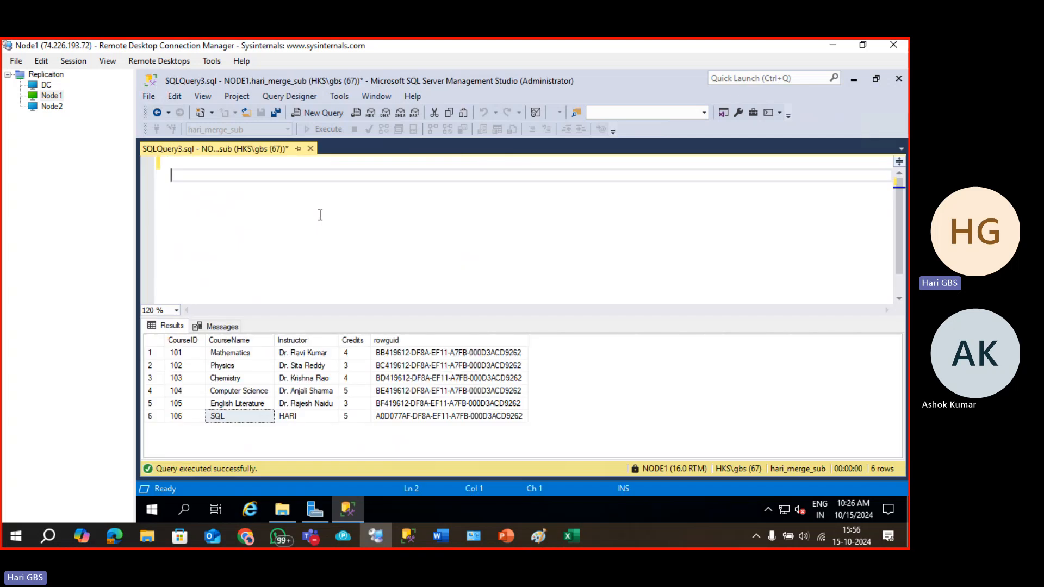
key("F8")
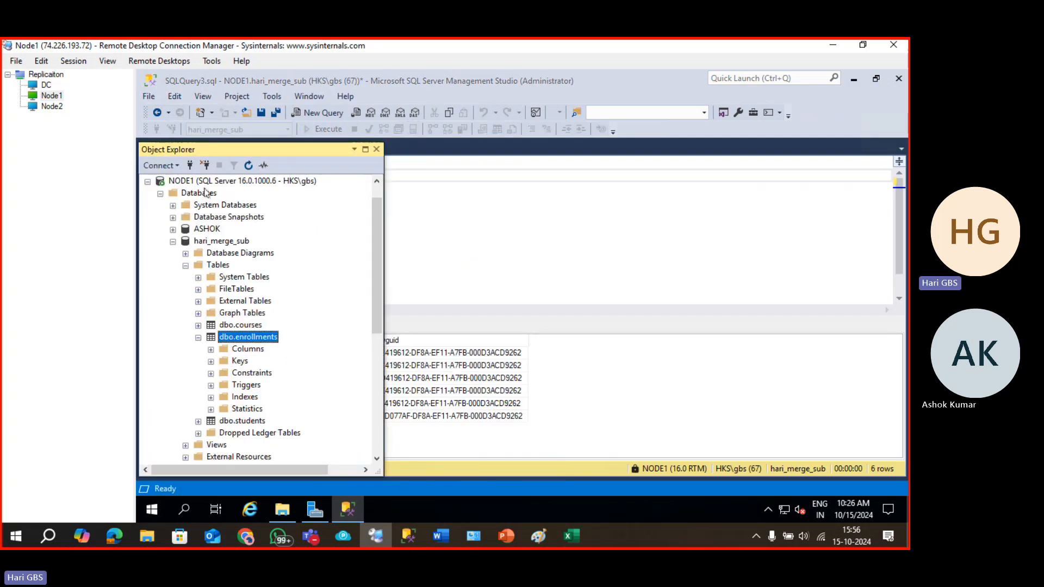
scroll(261, 333, "up", 1)
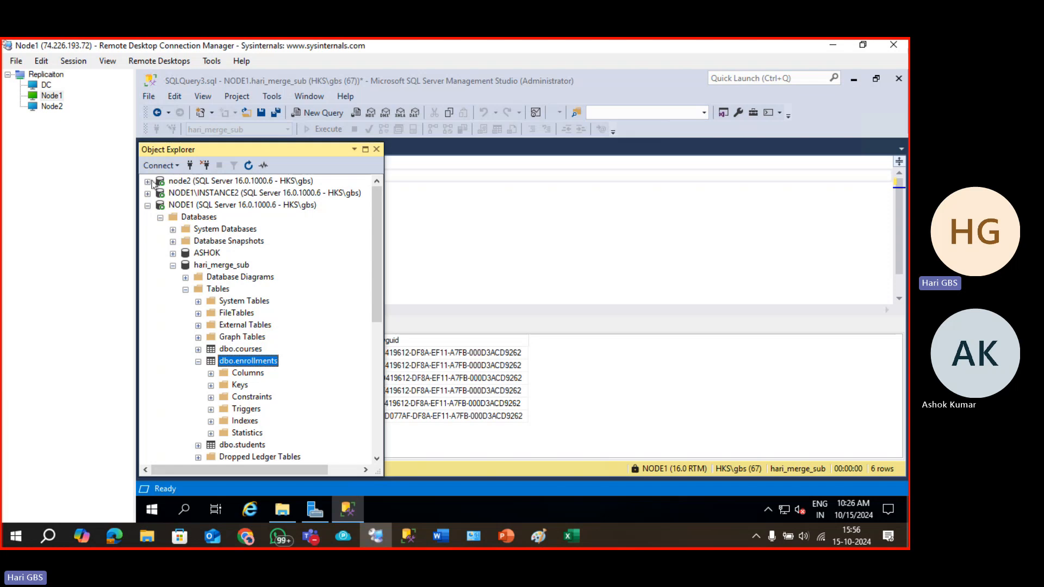
right_click(265, 360)
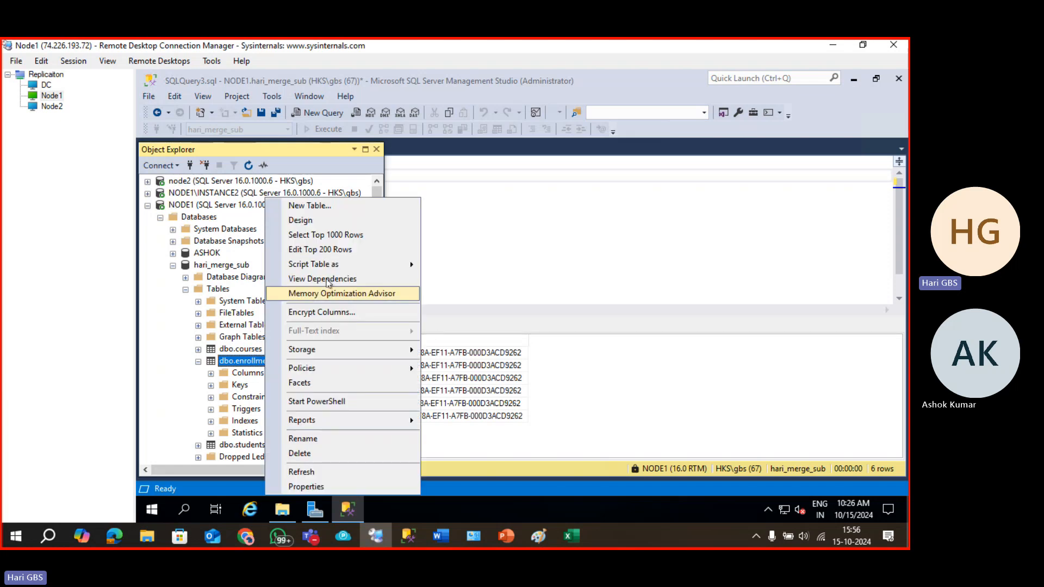
left_click(328, 235)
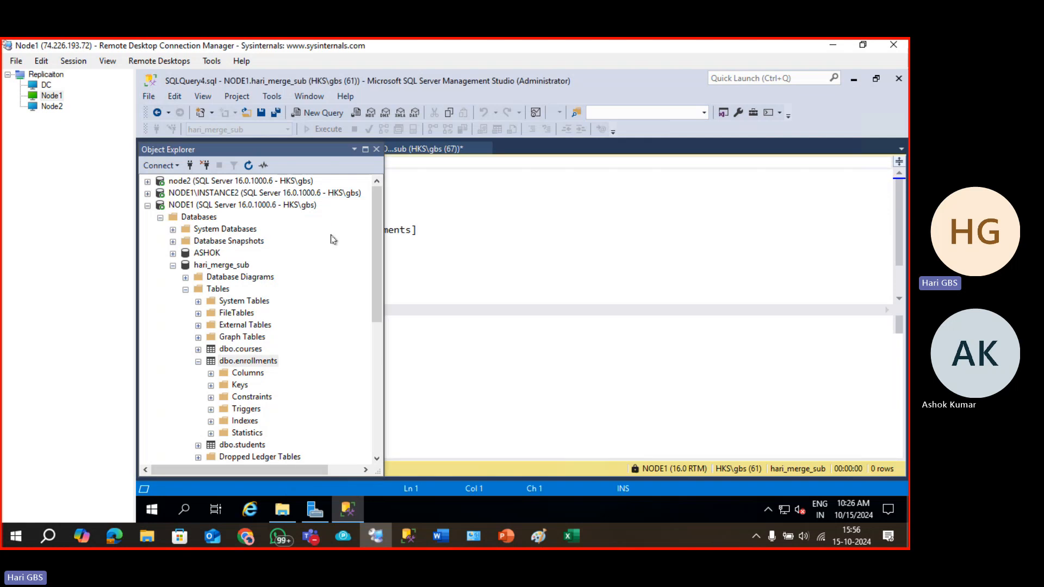
left_click(460, 392)
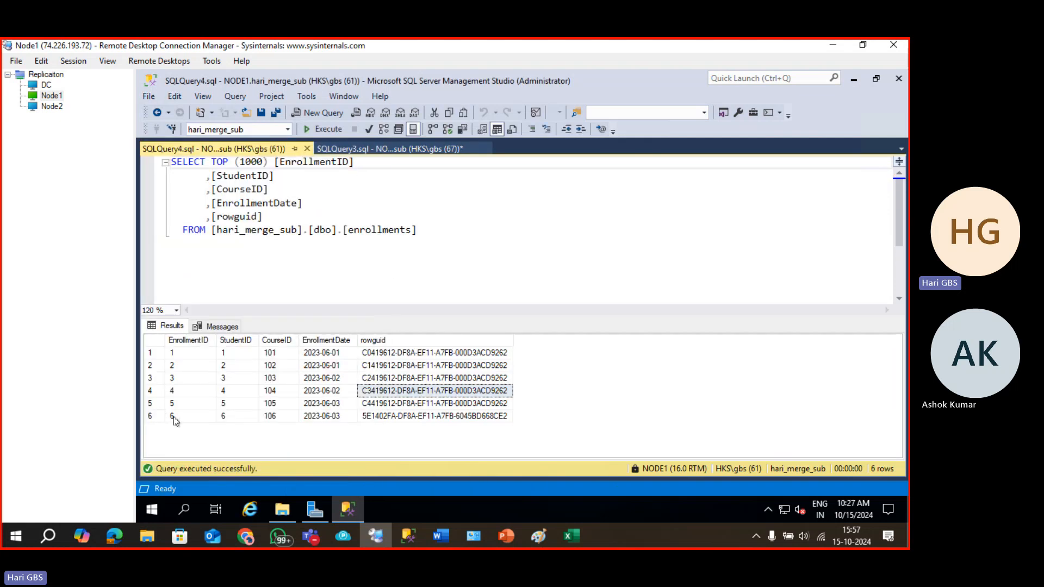
left_click(357, 232)
key("F8")
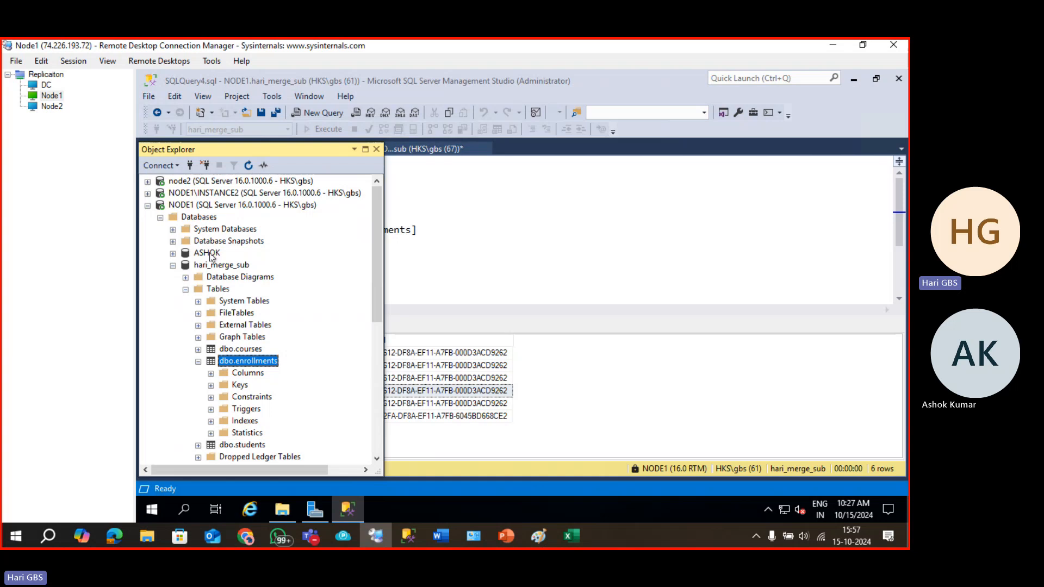
Expand node2's MERGE_DB tables, refresh, and run Select Top 1000 Rows on dbo.enrollments.
left_click(147, 182)
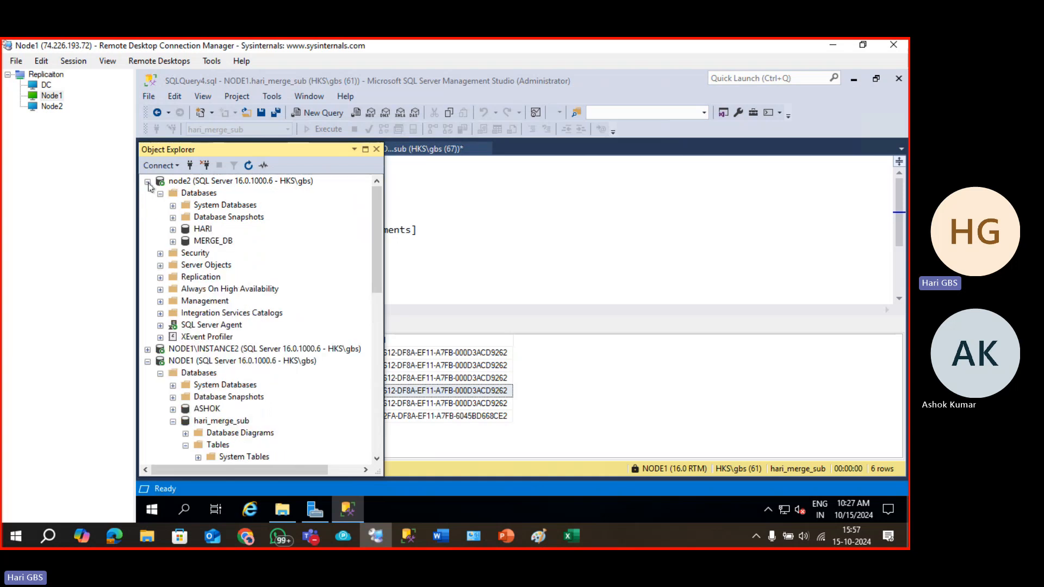
left_click(173, 241)
left_click(231, 337)
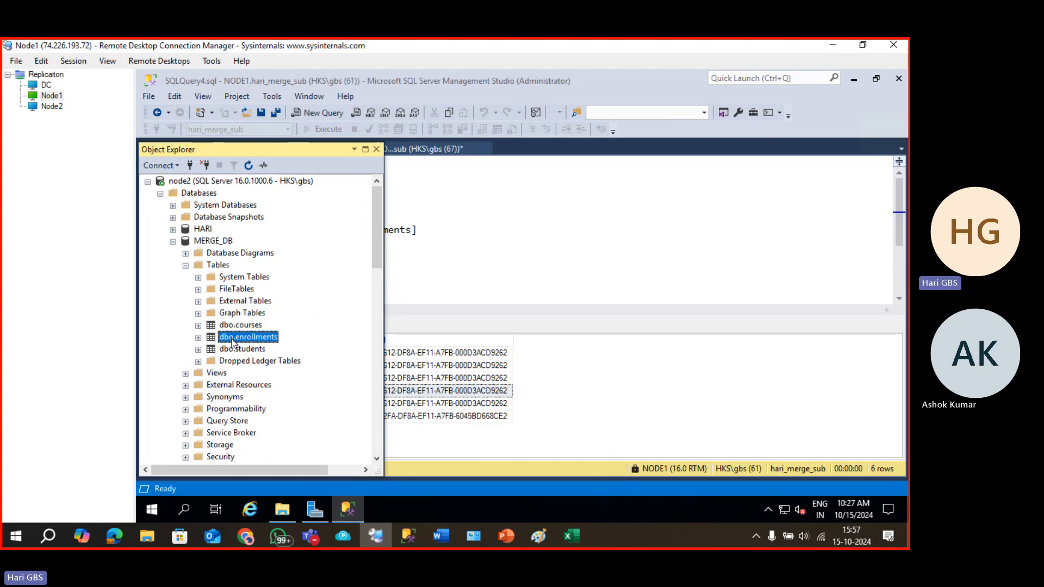
right_click(230, 337)
left_click(250, 170)
right_click(245, 338)
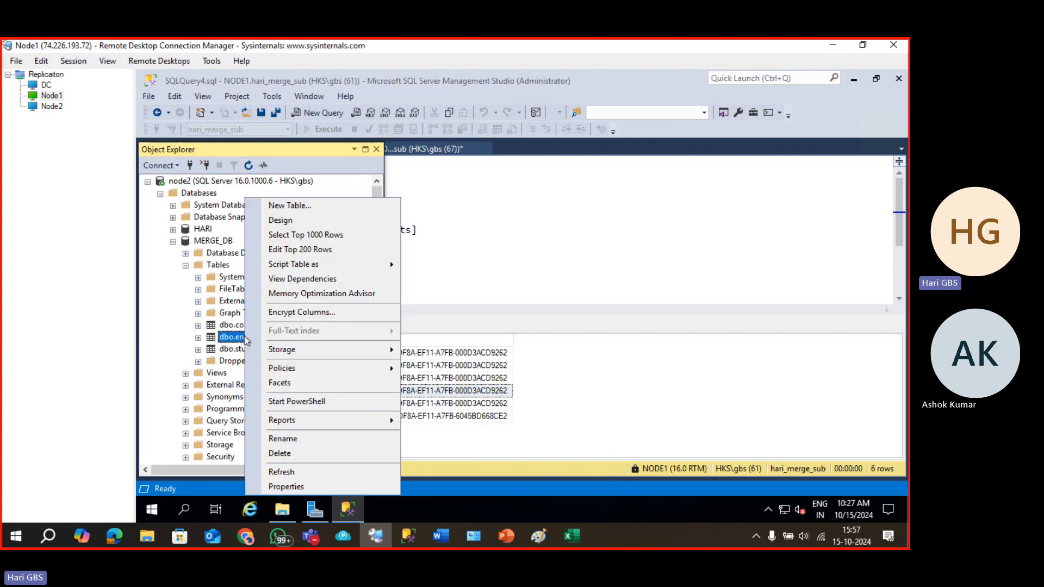
left_click(224, 241)
left_click(248, 168)
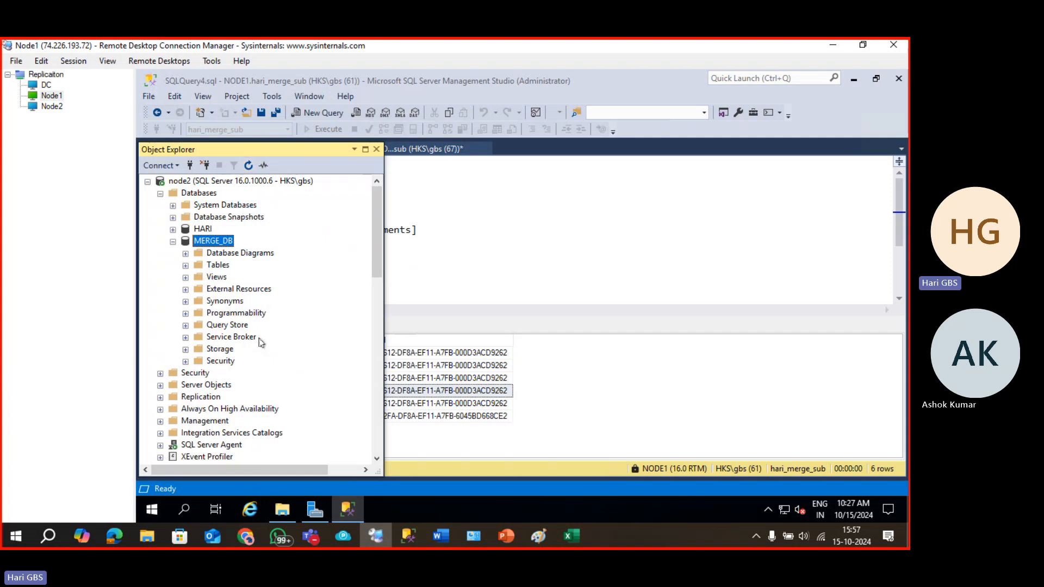
left_click(186, 265)
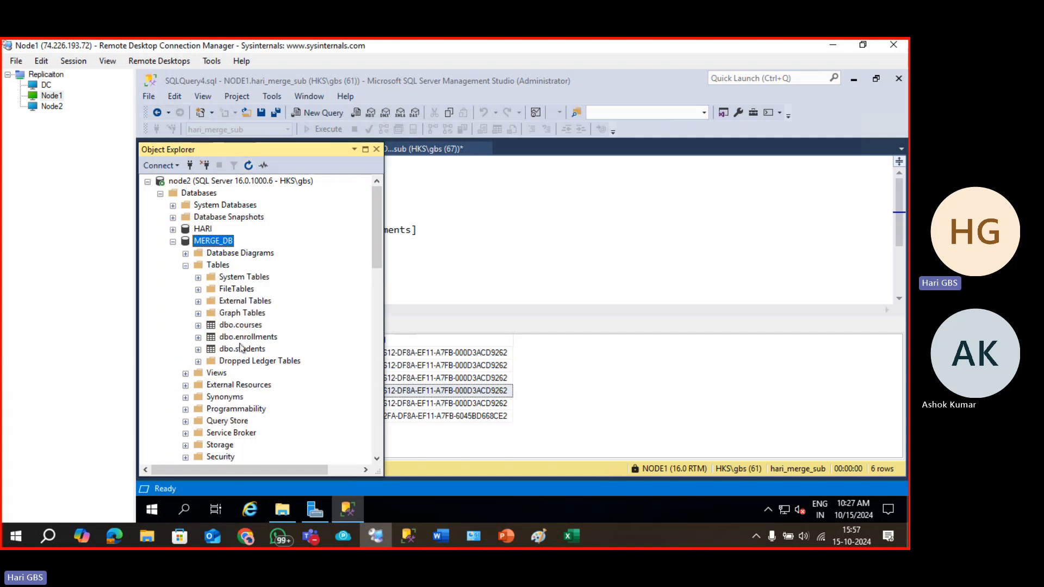
right_click(242, 342)
left_click(290, 238)
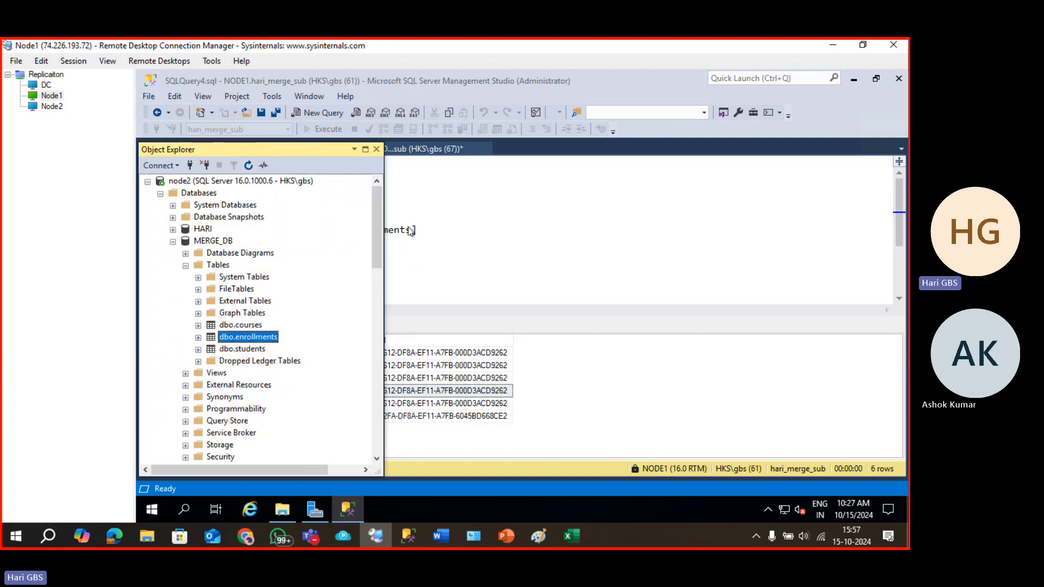
Re-run the enrollments query with F5 to show the replicated enrollment 6 among six rows.
left_click(365, 149)
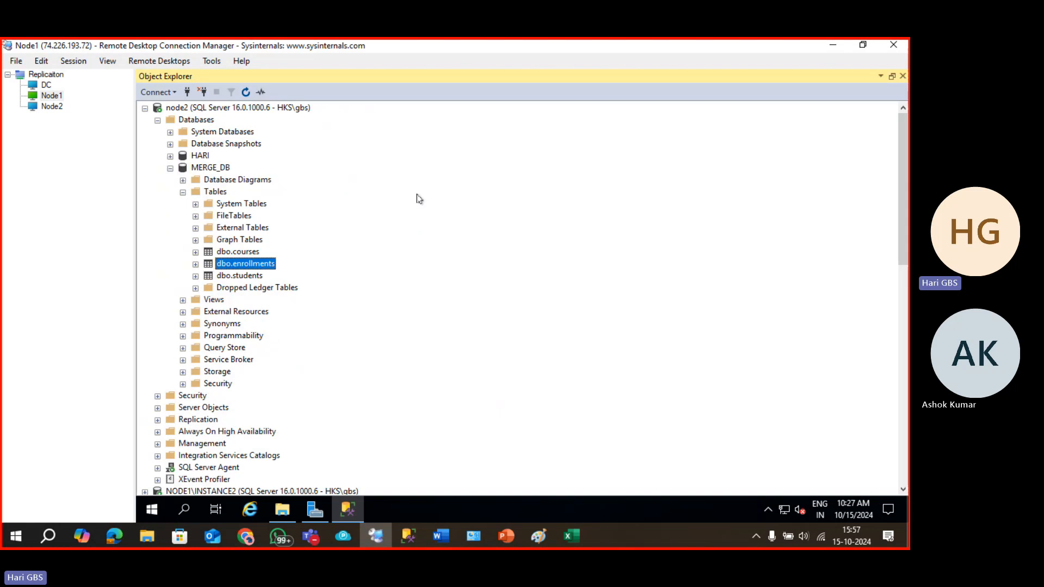
left_click(891, 76)
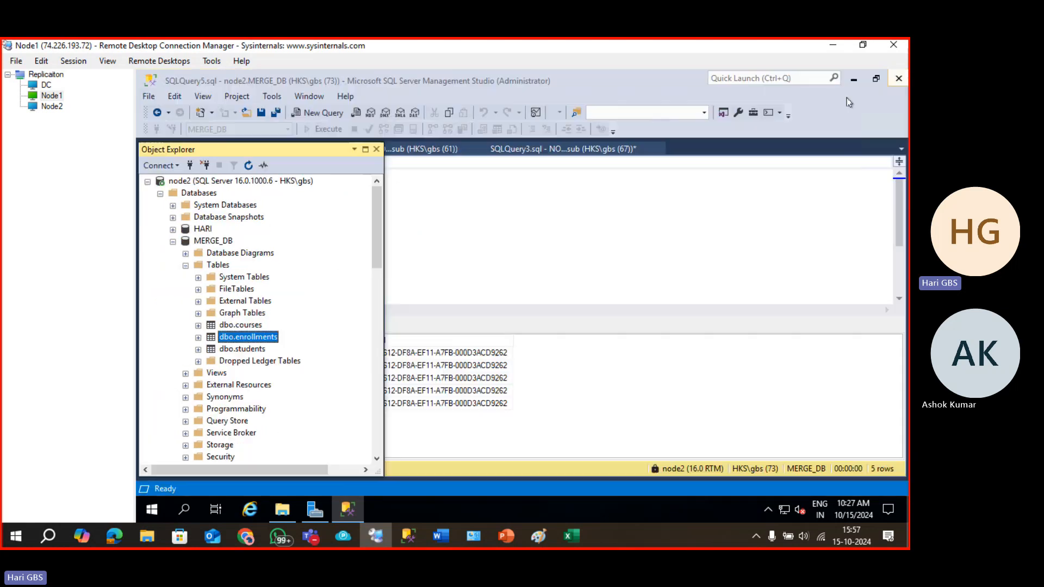
left_click(375, 149)
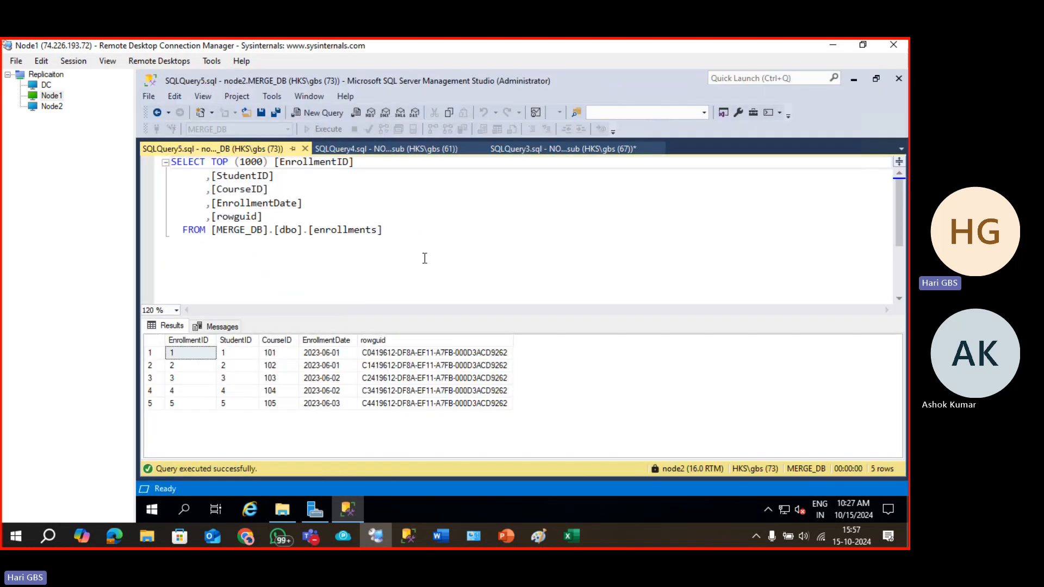
left_click(363, 250)
key("F5")
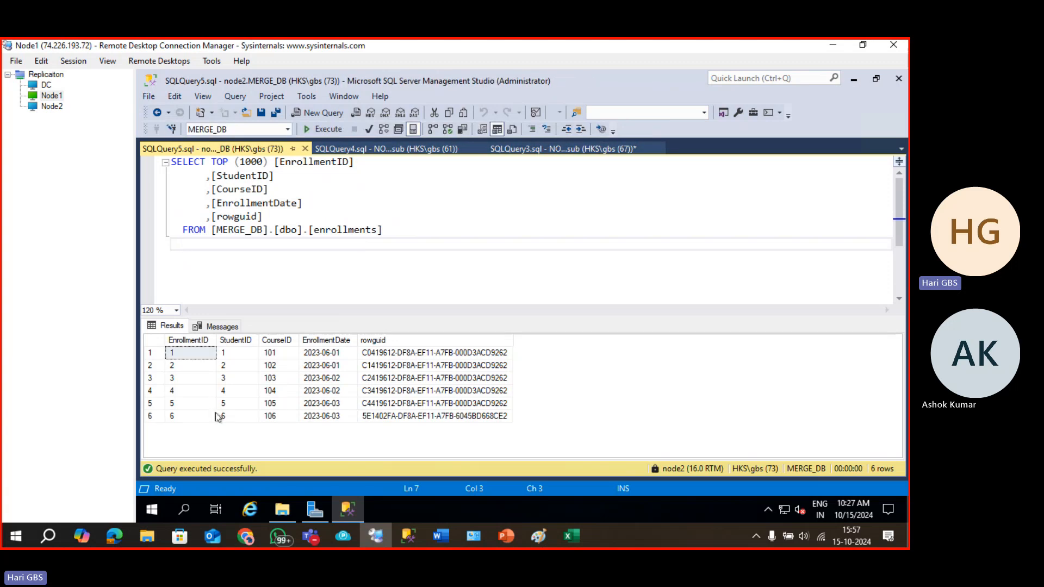
left_click(185, 420)
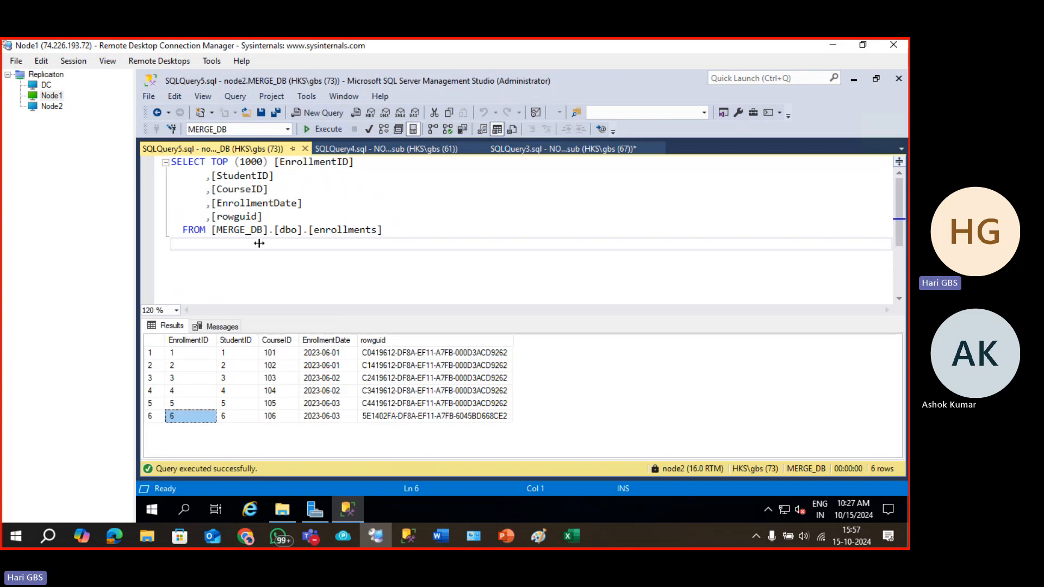
left_click(263, 226)
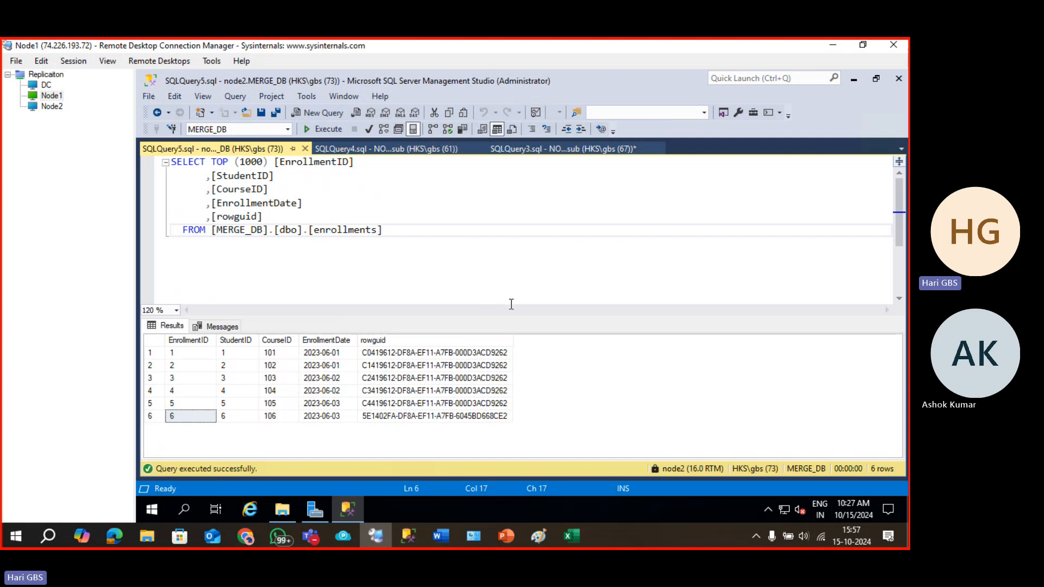
left_click(467, 261)
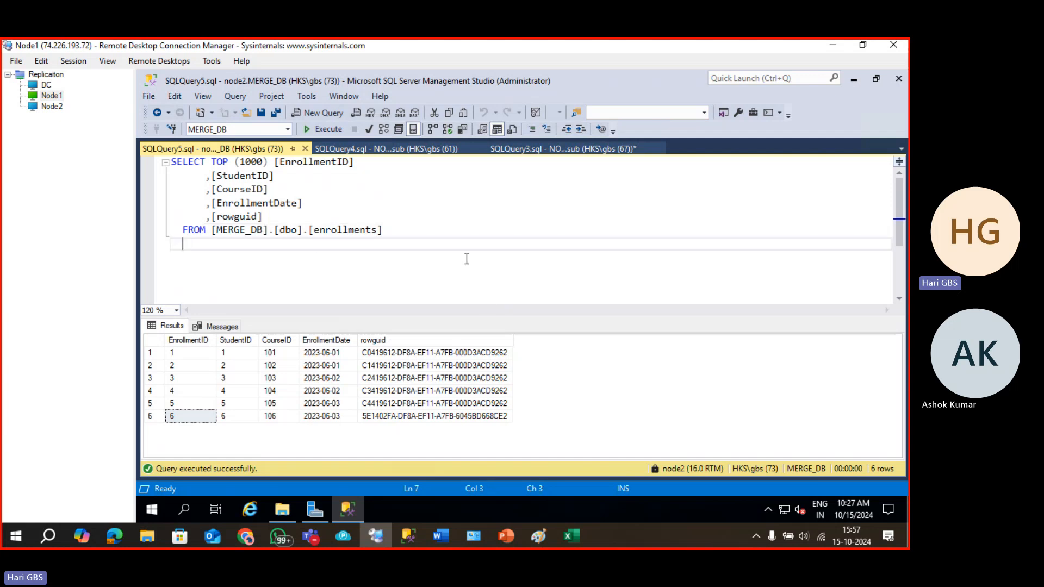
key("F8")
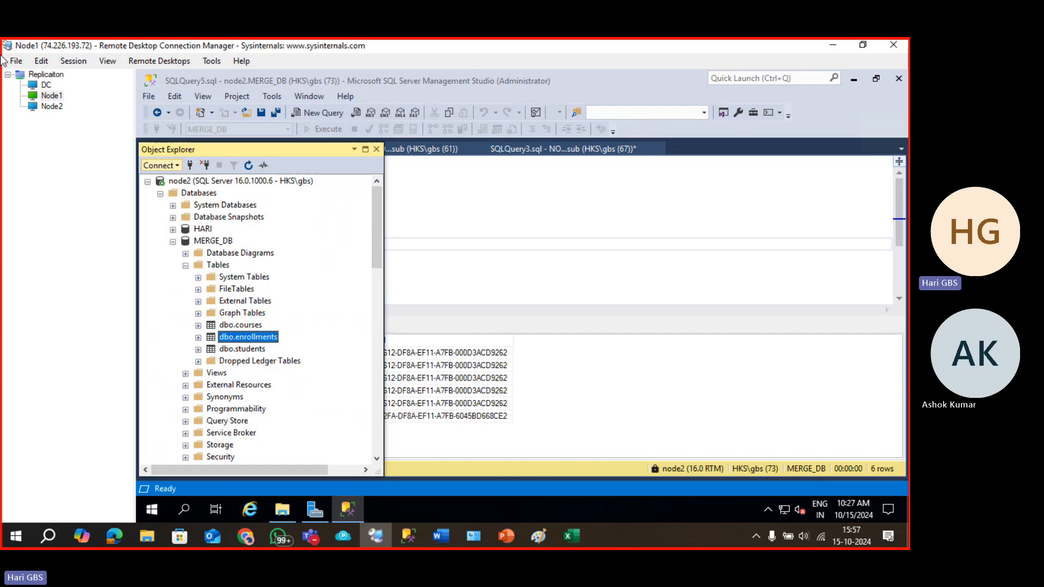
In the Node2 session, connect Object Explorer to the NODE1 server alongside NODE2.
left_click(49, 107)
left_click(211, 182)
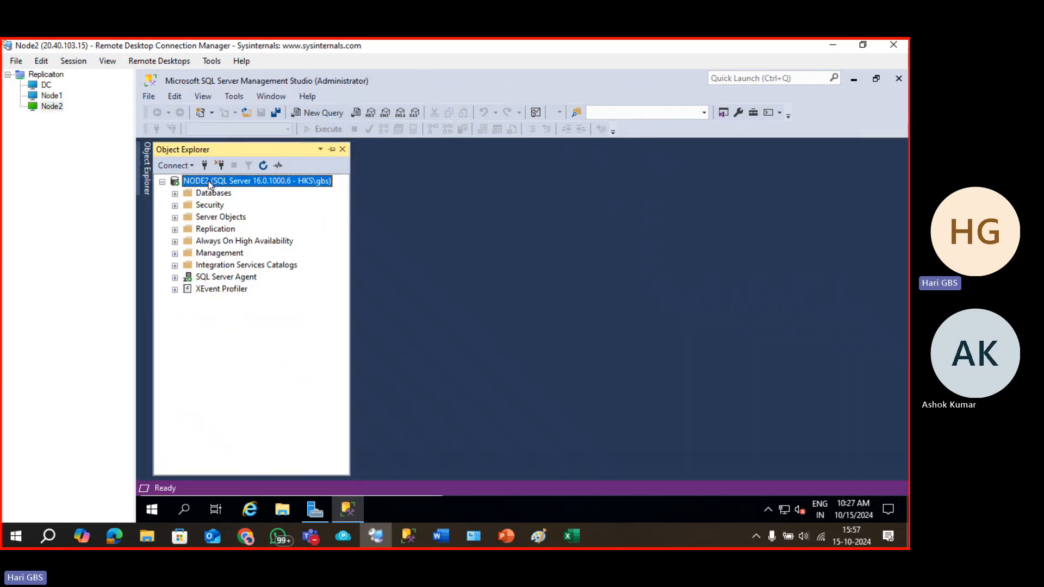
left_click(163, 182)
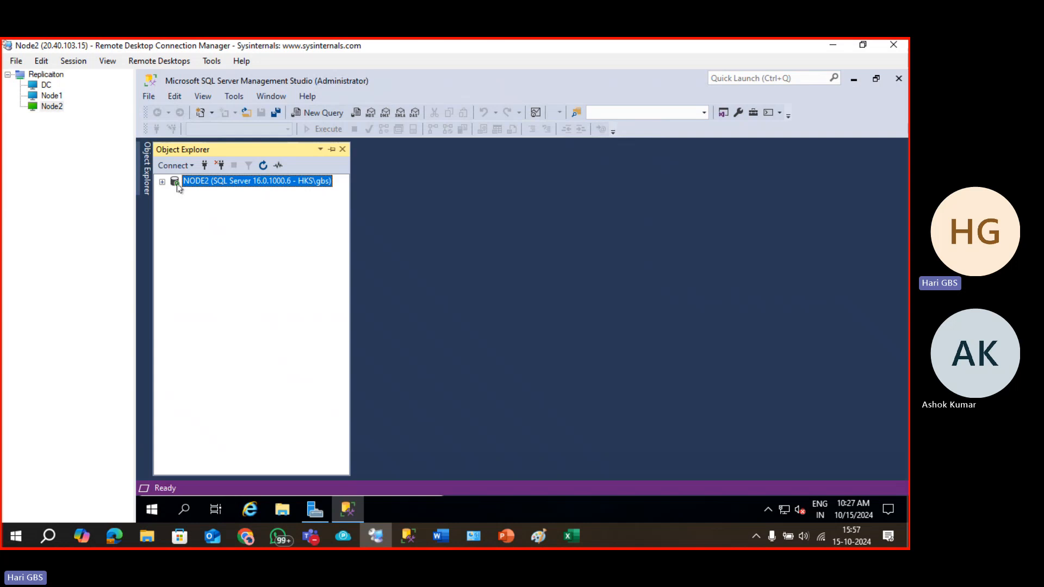
left_click(205, 166)
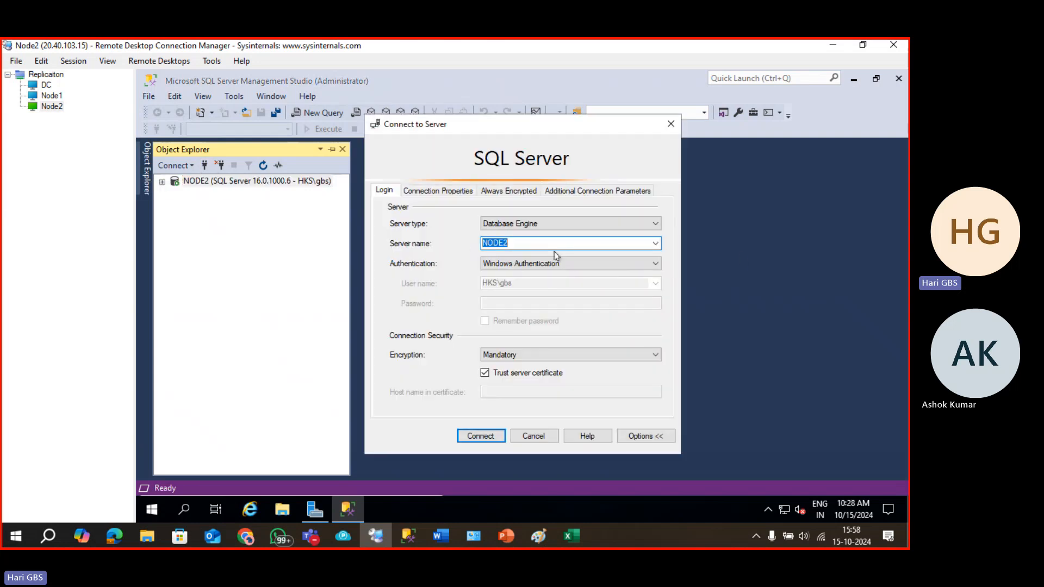
left_click(656, 243)
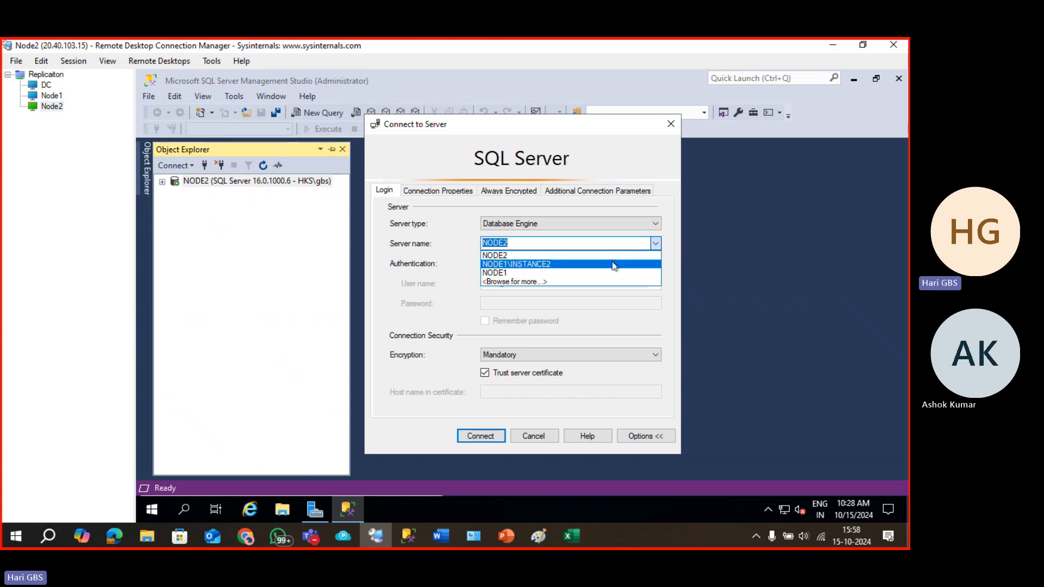
left_click(613, 263)
left_click(655, 242)
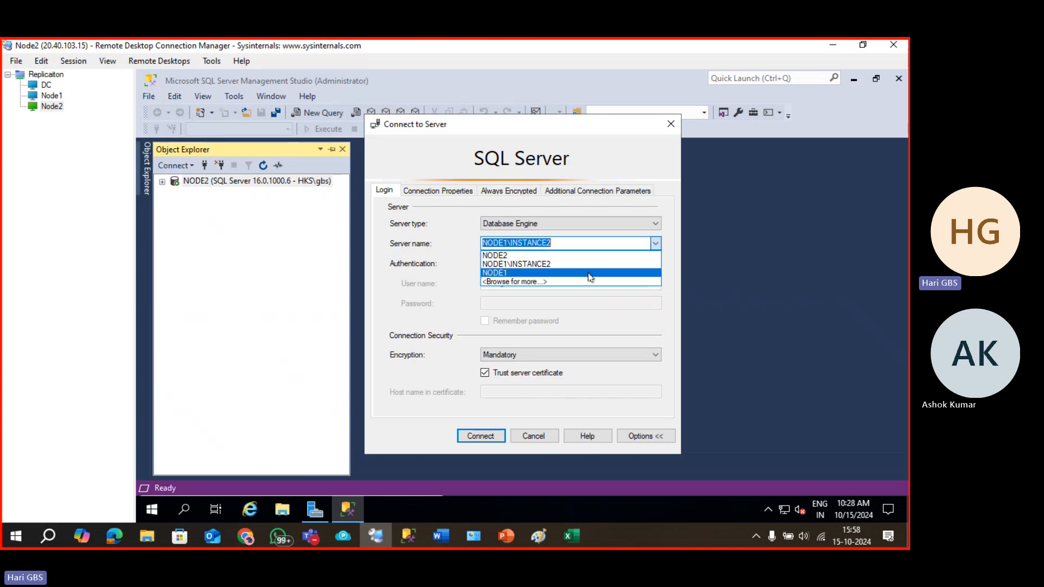
left_click(591, 273)
left_click(480, 435)
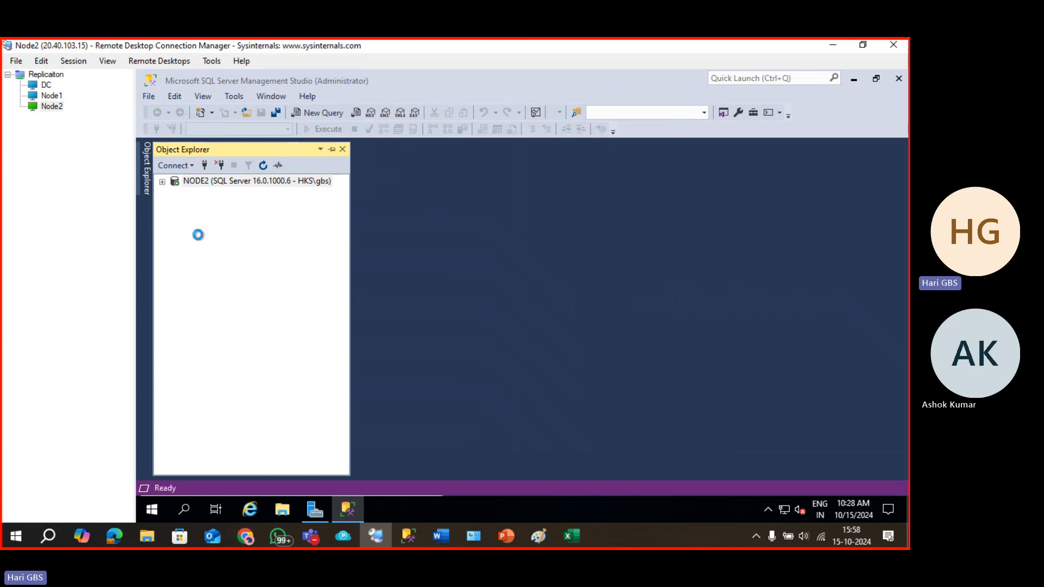
Toggle the NODE2 and NODE1 server trees, then move past the Excel sketch to ChatGPT.
left_click(162, 182)
left_click(162, 182)
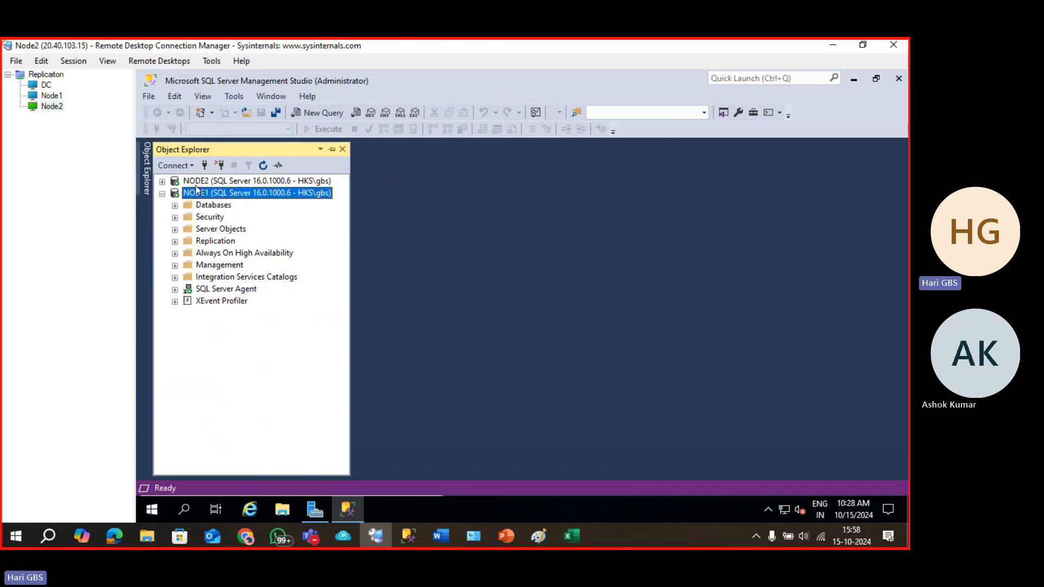
left_click(162, 194)
left_click(162, 194)
left_click(573, 540)
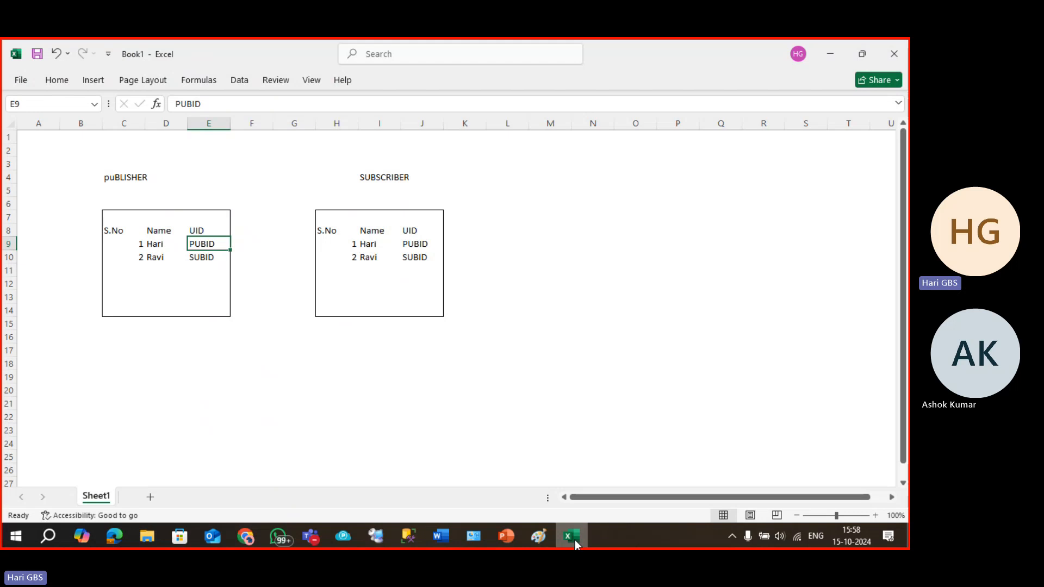
left_click(575, 540)
Copy ChatGPT's Courses table CREATE and INSERT code and return to the remote SSMS window.
left_click(251, 537)
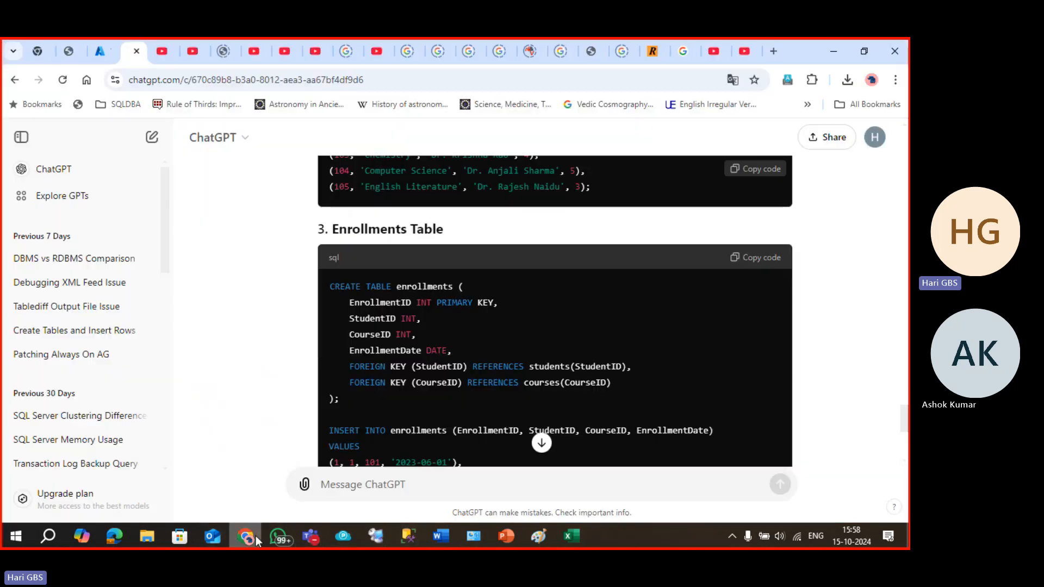
scroll(678, 301, "down", 5)
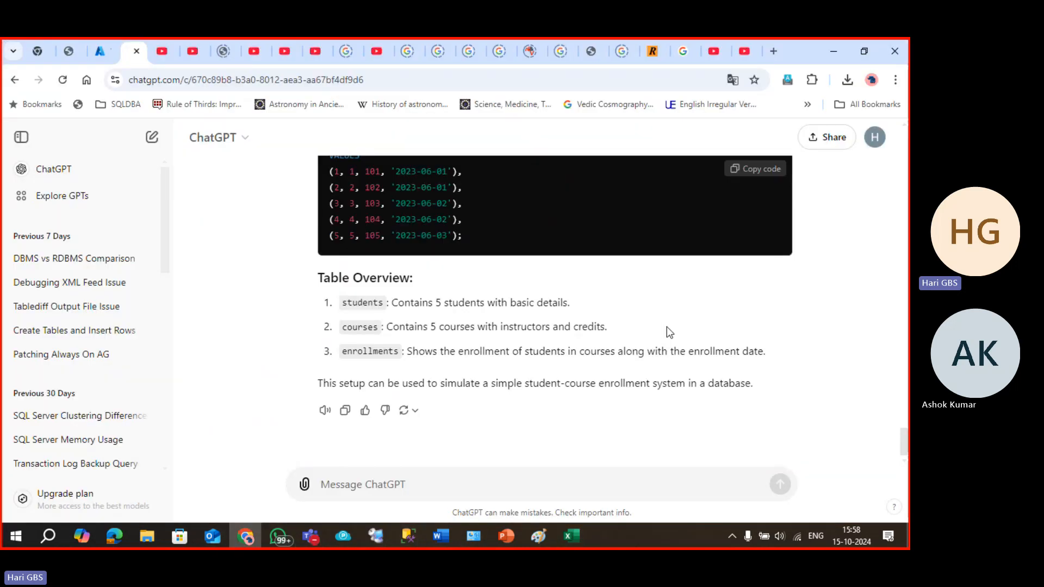
scroll(670, 329, "up", 6)
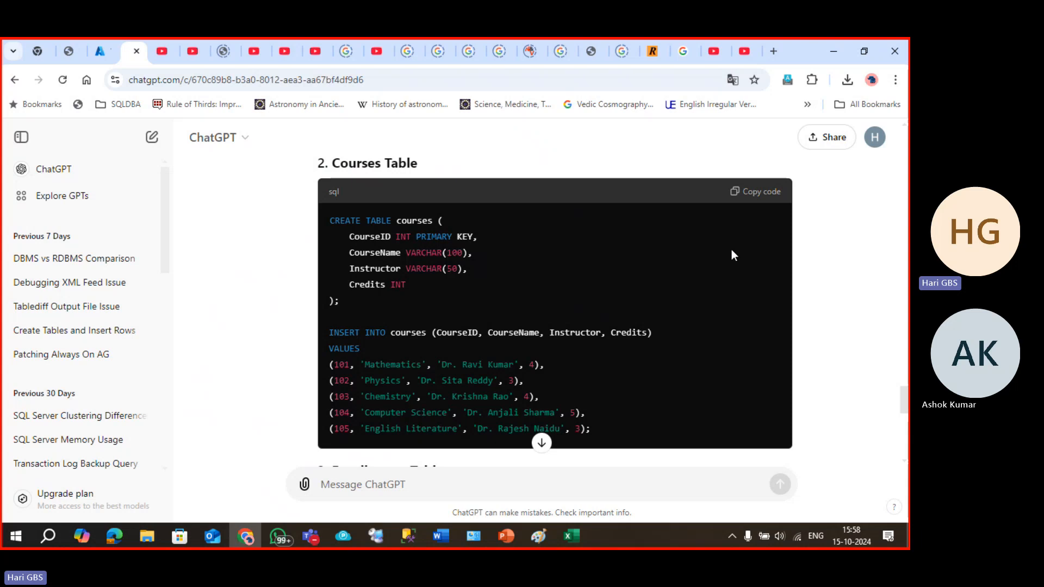
scroll(732, 255, "up", 5)
scroll(706, 314, "down", 5)
scroll(729, 289, "up", 1)
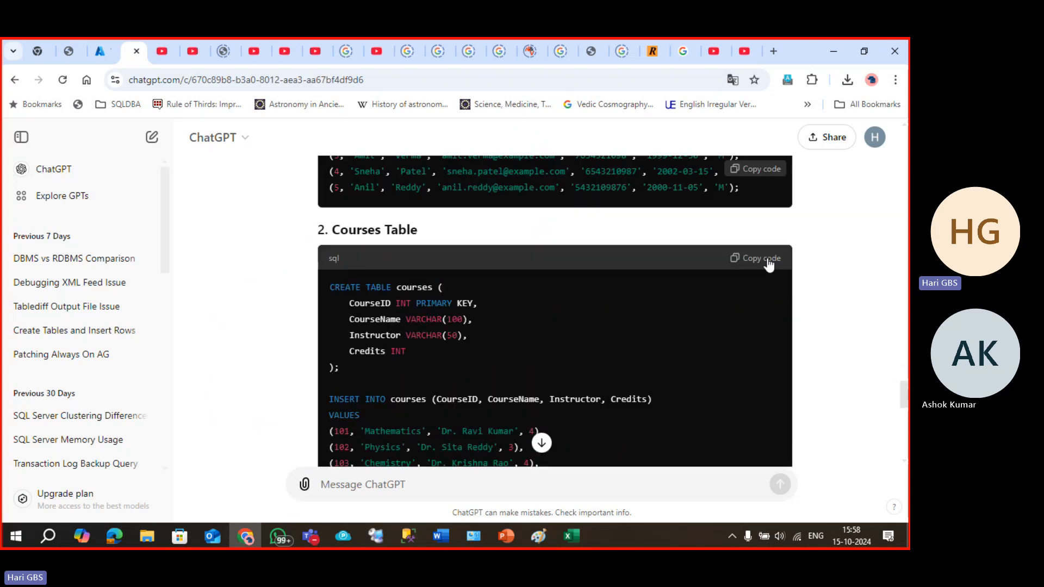
left_click(769, 265)
key("alt+Tab")
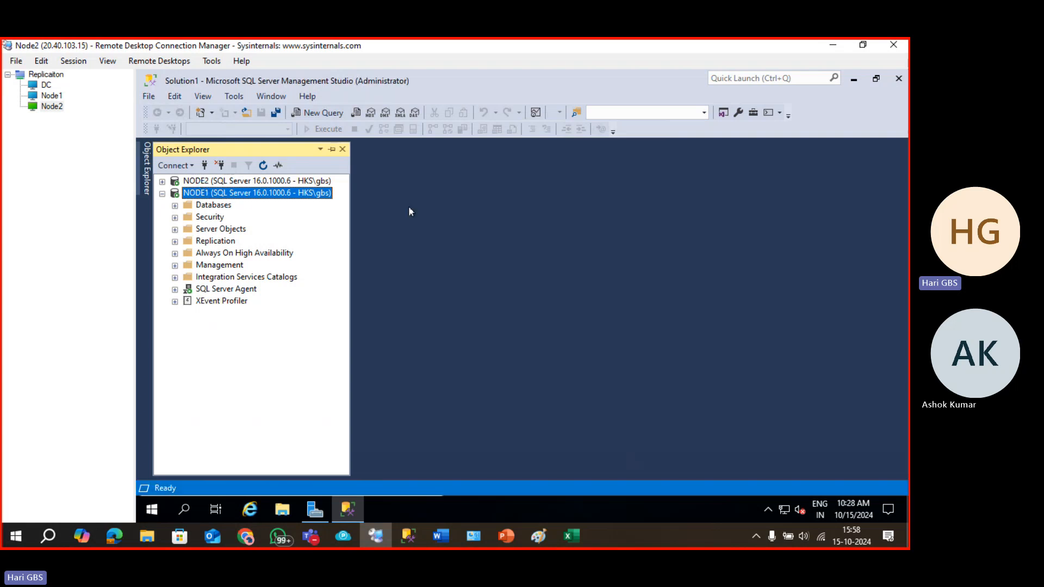
Open a new NODE1 query and run USE hari_merge_sub.
key("ctrl+n")
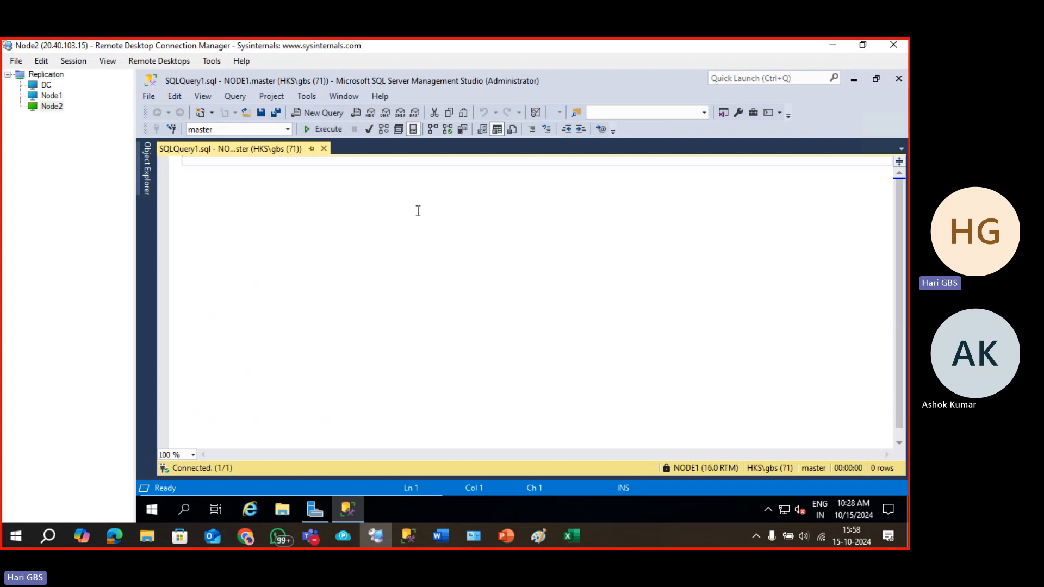
type("USE MEGE")
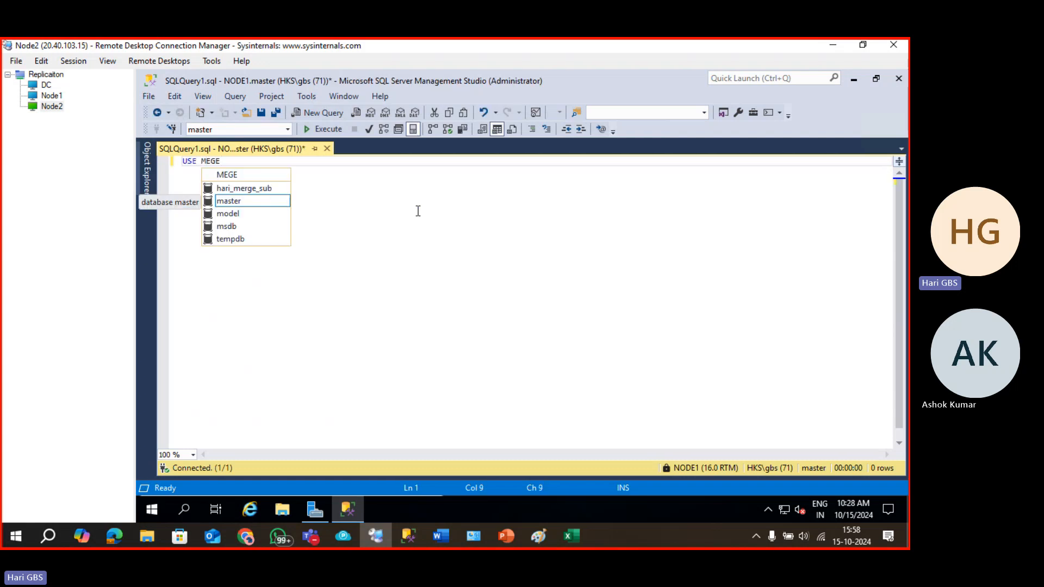
key("Up")
key("Tab")
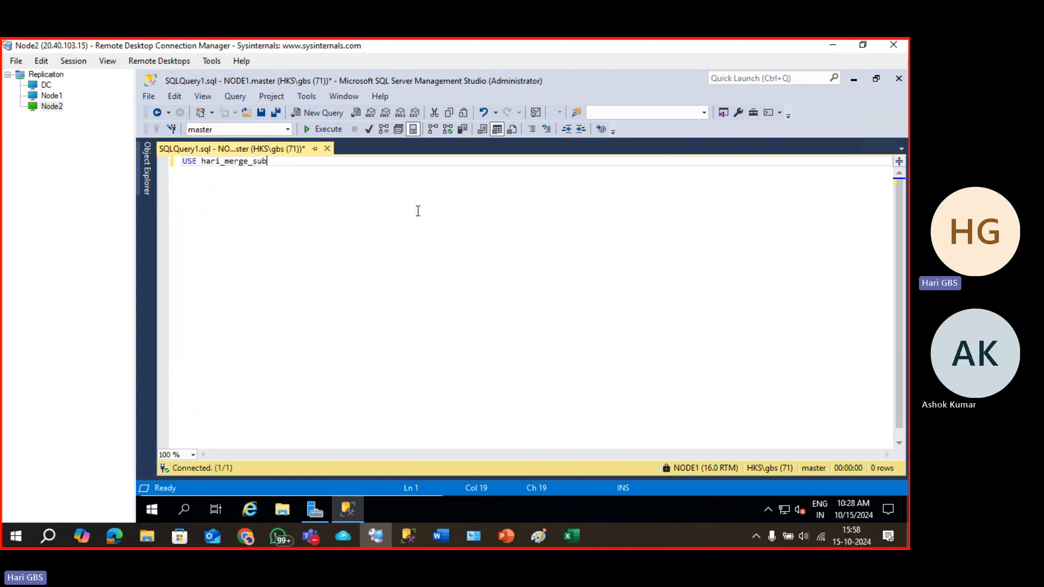
key("F5")
Replace the query with the pasted courses script, deleting its CREATE TABLE block.
key("ctrl+a")
key("Delete")
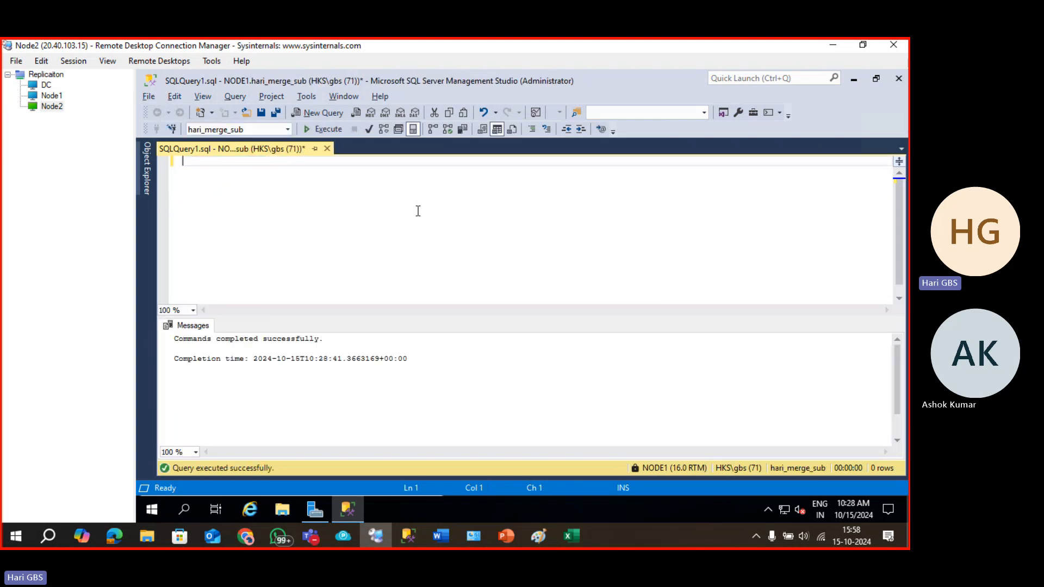
key("ctrl+v")
scroll(418, 211, "up", 1)
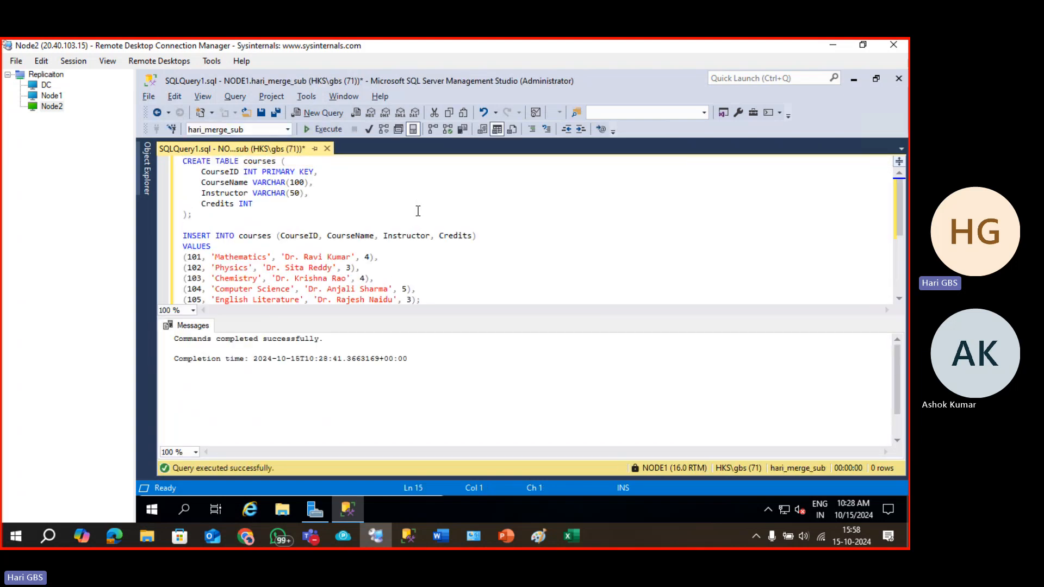
left_click_drag(211, 236, 183, 161)
left_click_drag(200, 225, 183, 161)
key("Delete")
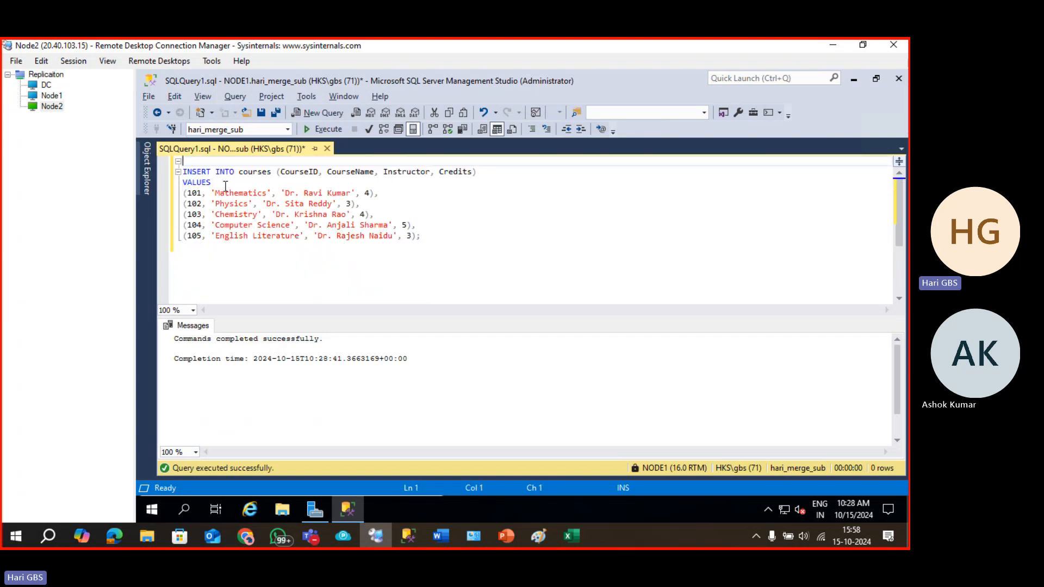
Change the five course IDs to 107, 108, 109, 110, 111 and run the insert.
left_click(197, 193)
key("Delete")
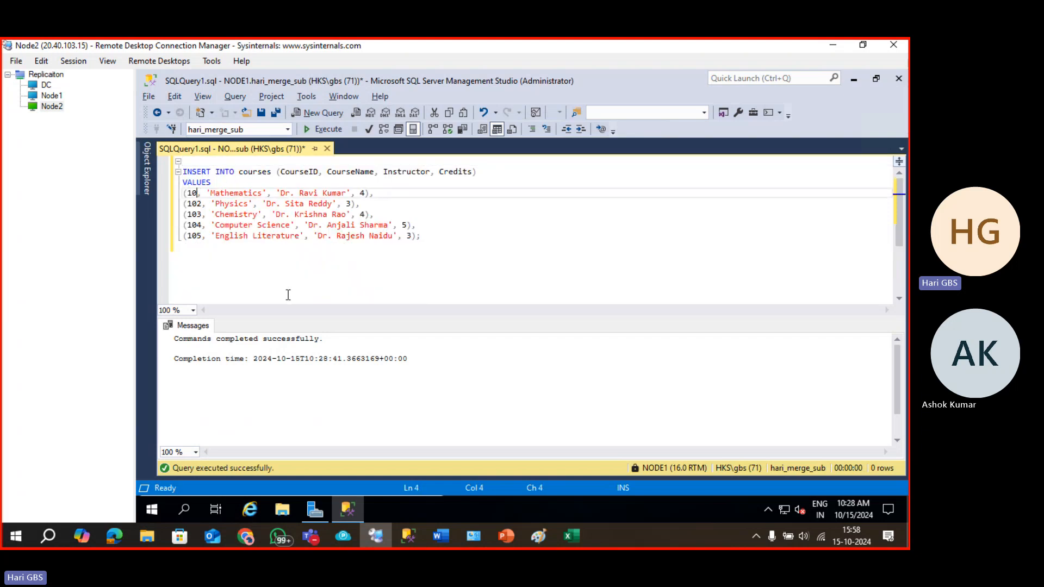
type("7")
key("Right")
key("Down")
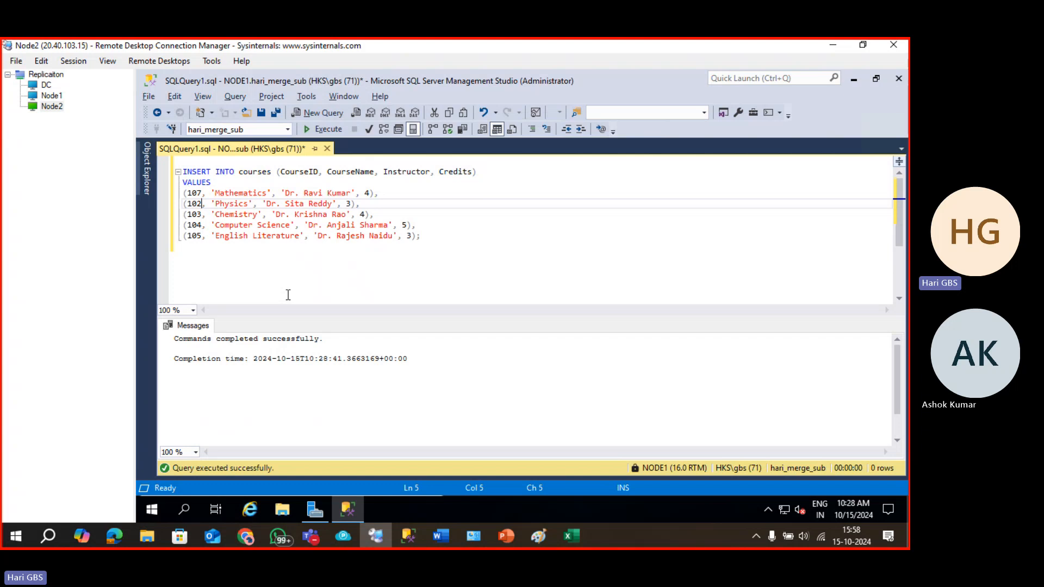
key("BackSpace")
type("8")
key("Down")
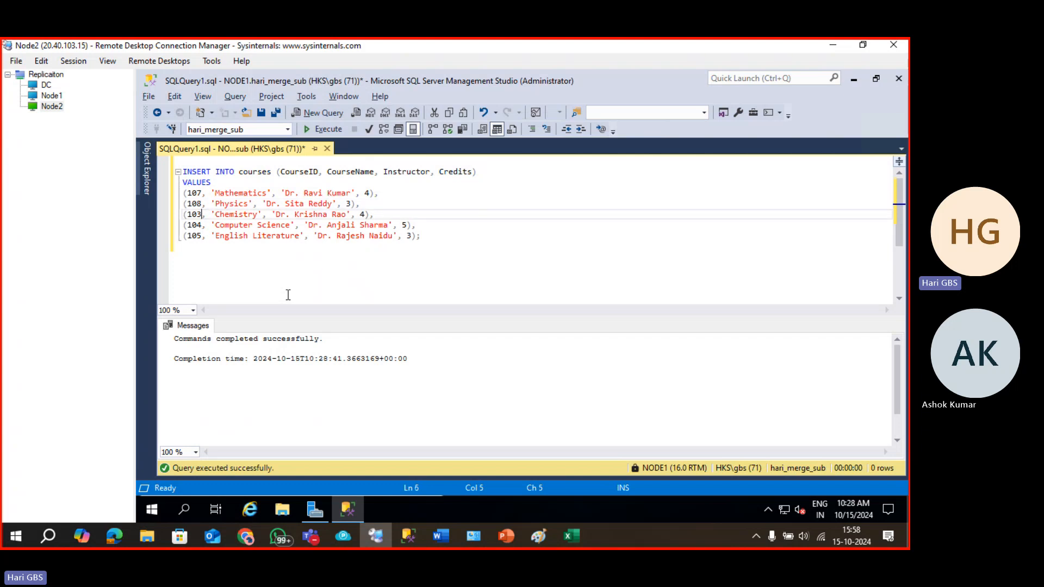
key("BackSpace")
type("9")
key("Down")
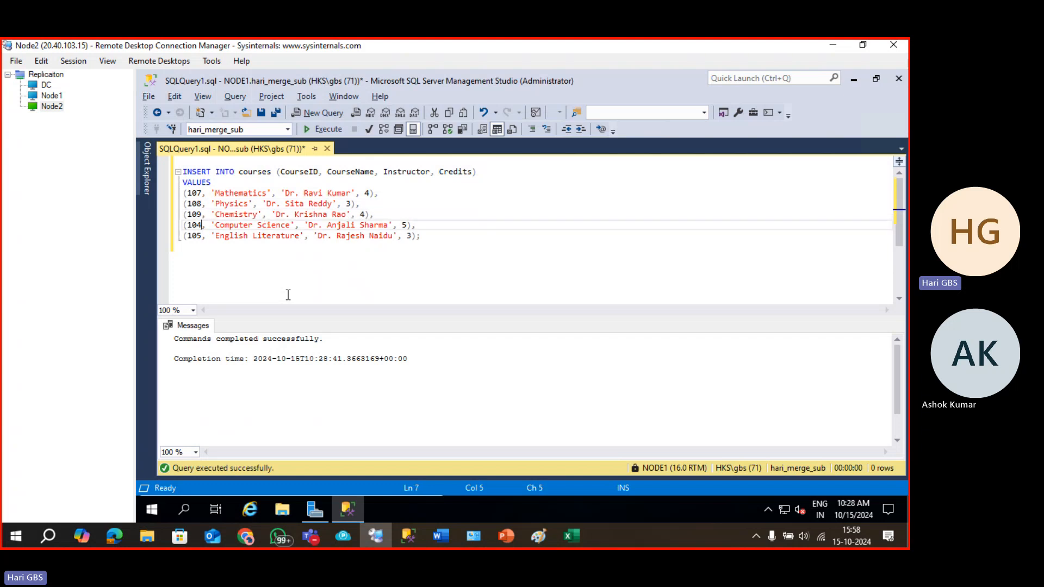
key("BackSpace")
type("1")
key("Down")
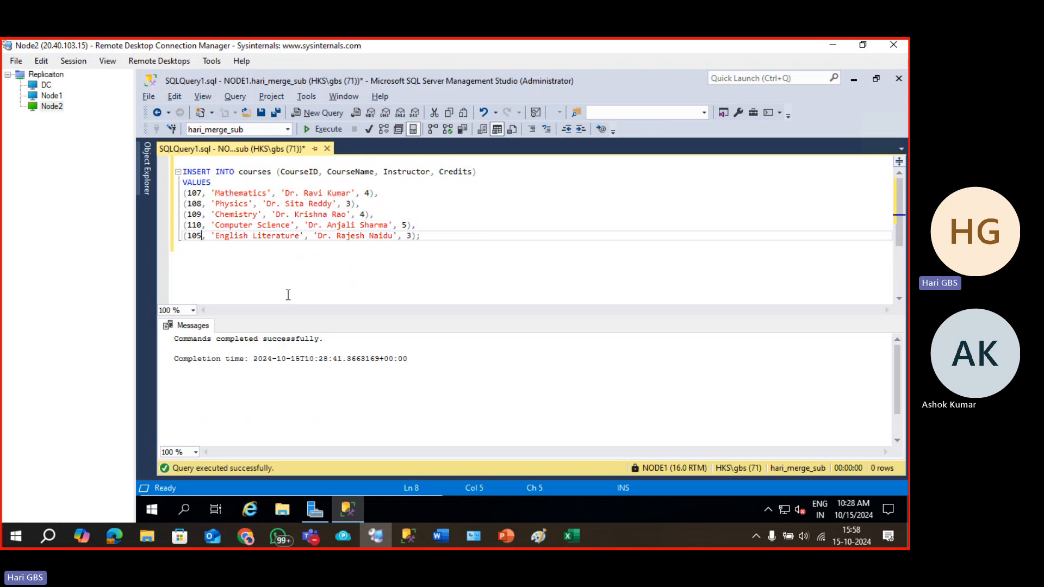
key("BackSpace")
key("BackSpace")
type("11")
key("F5")
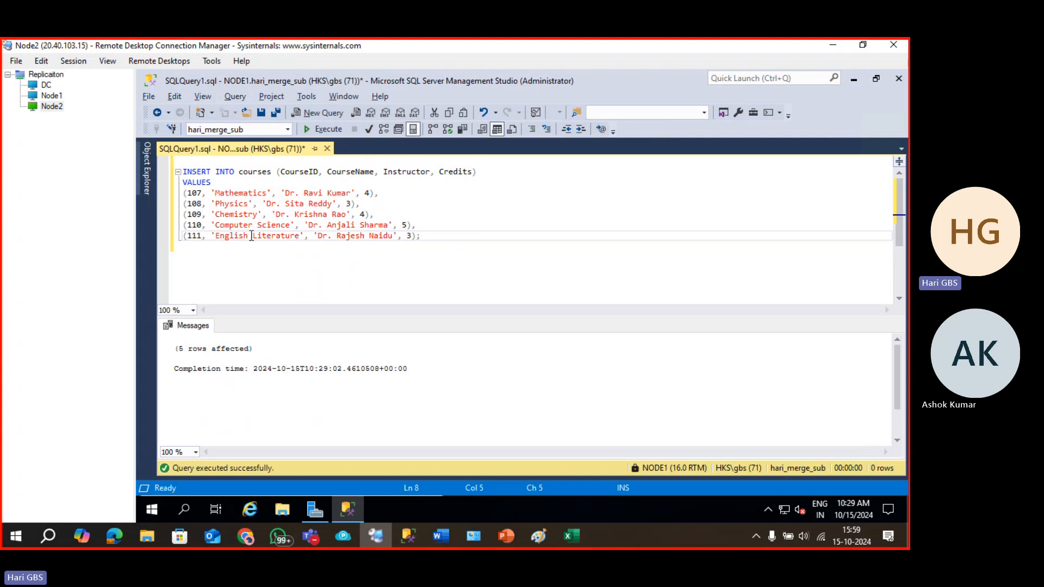
left_click(252, 236)
Dock Object Explorer and select the top 1000 rows of NODE2 MERGE_DB's dbo.students.
key("F8")
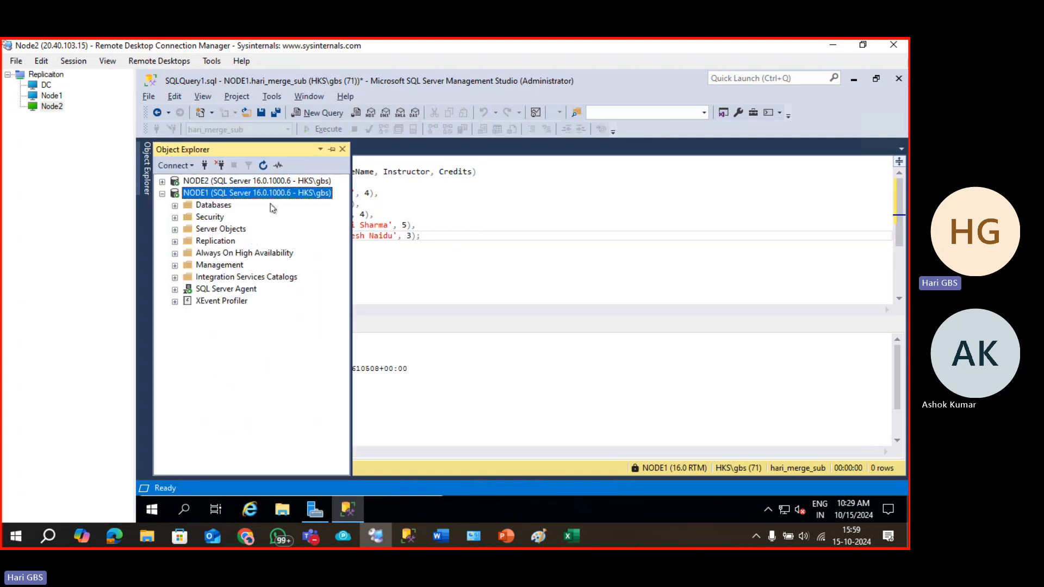
left_click(332, 149)
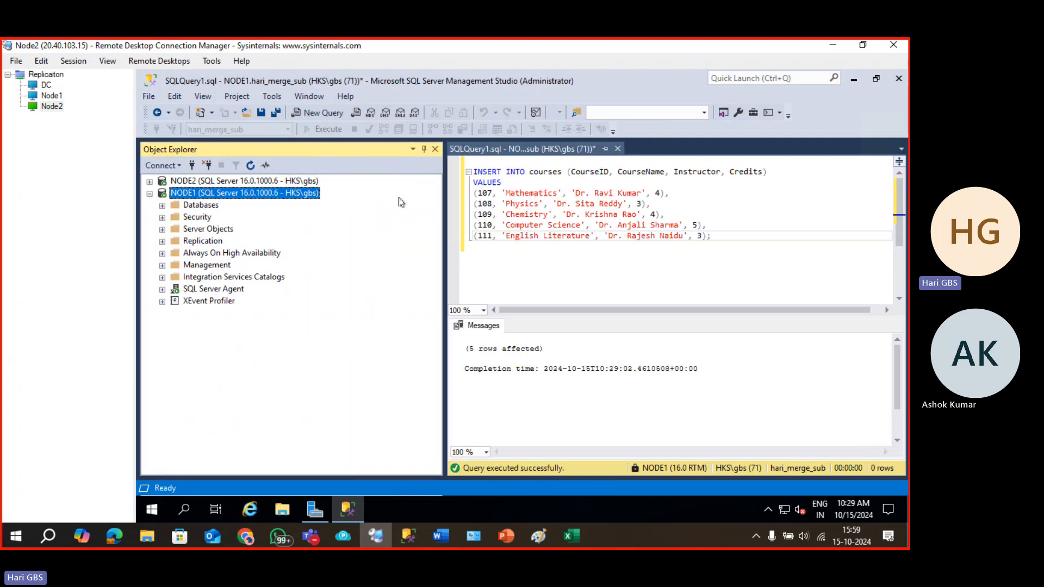
left_click_drag(444, 216, 337, 216)
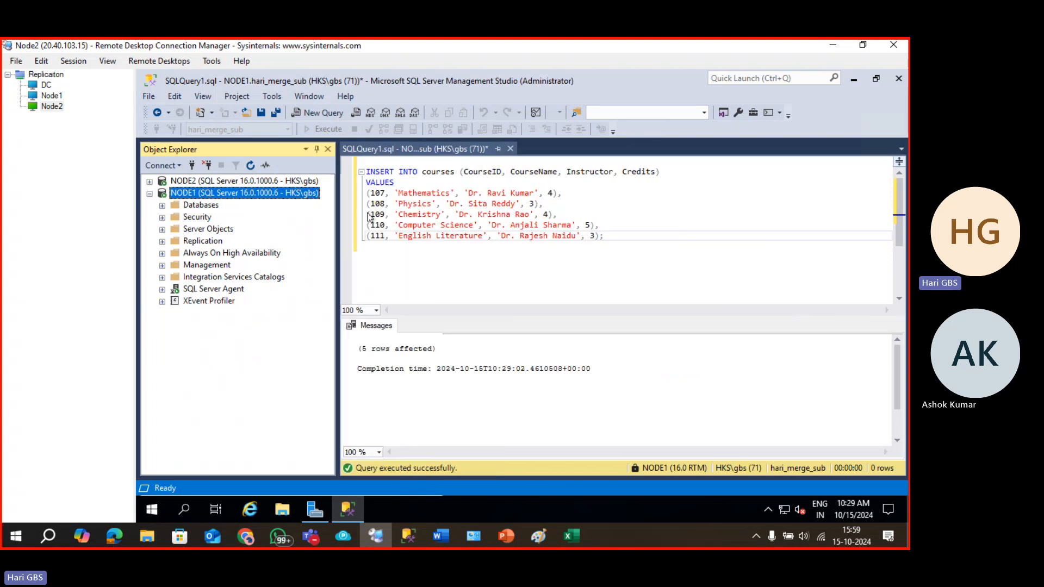
left_click(152, 182)
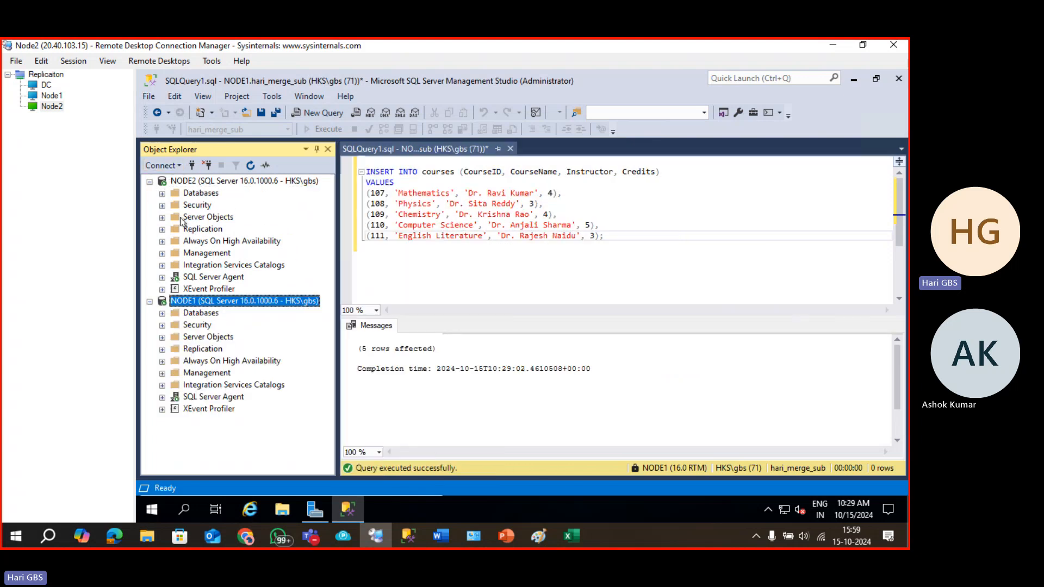
left_click(162, 193)
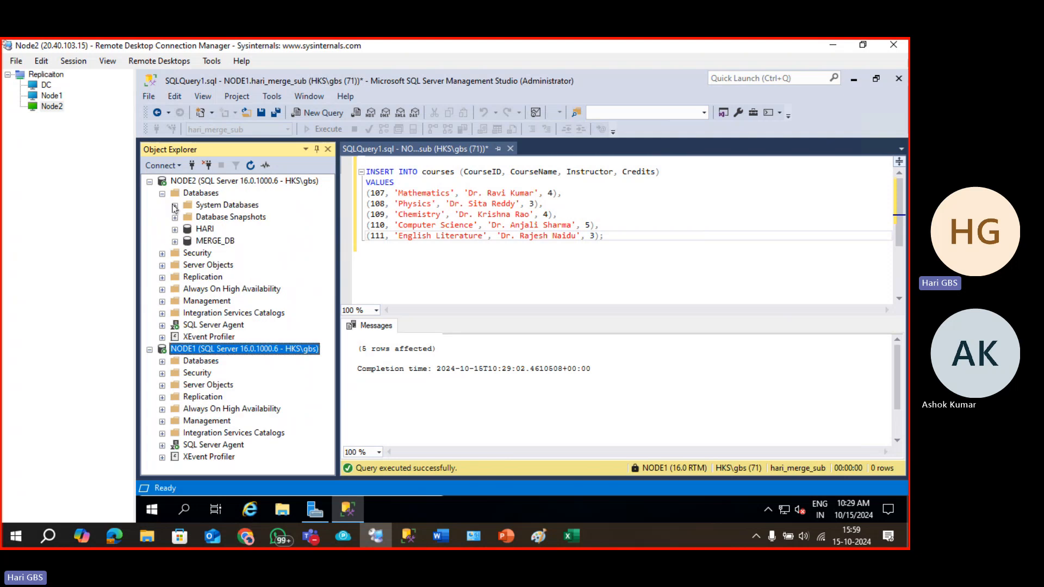
left_click(194, 242)
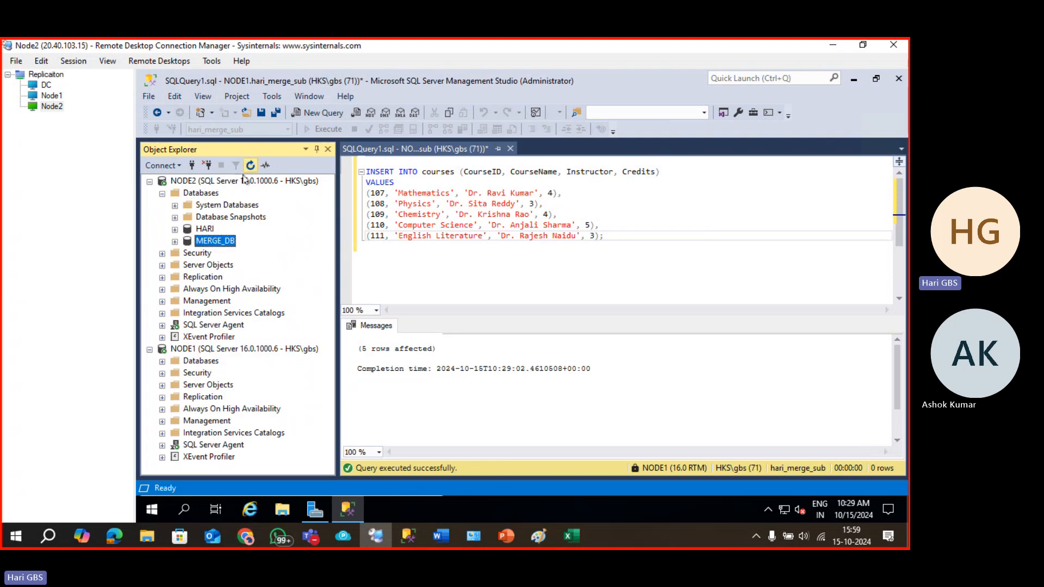
left_click(174, 242)
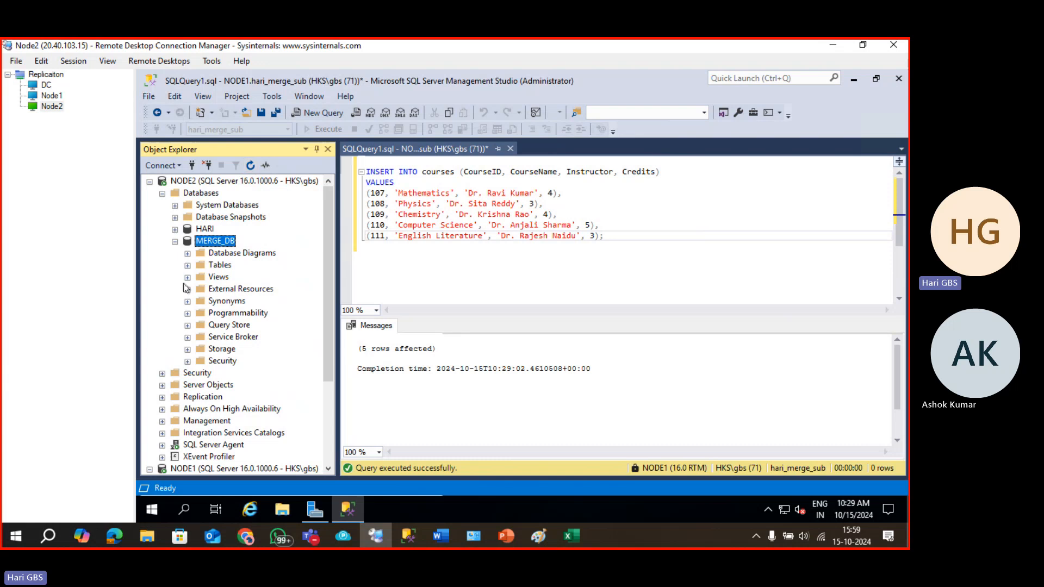
left_click(188, 265)
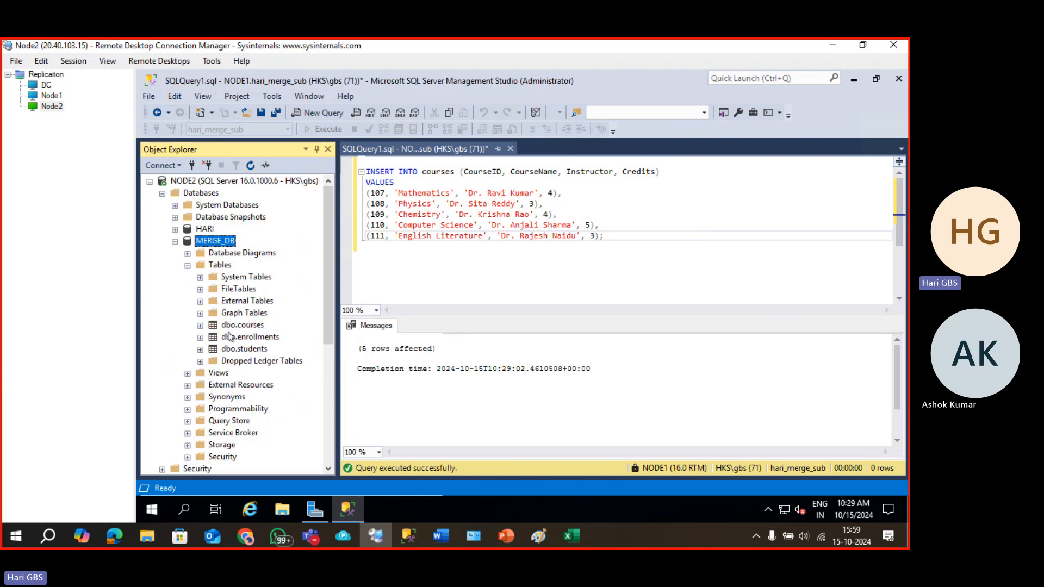
left_click(237, 352)
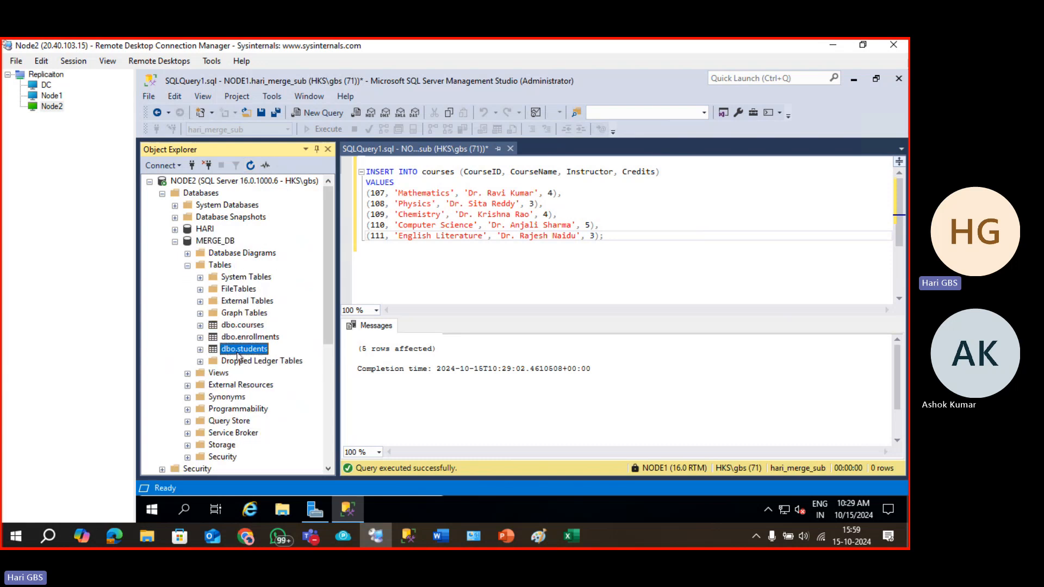
right_click(238, 355)
left_click(267, 235)
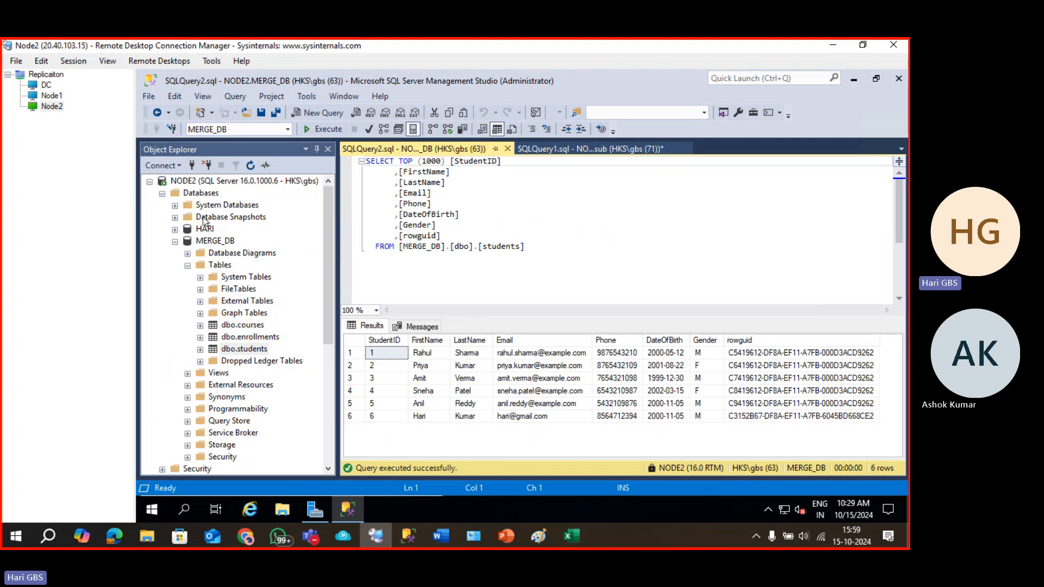
Refresh NODE2's databases, re-list MERGE_DB's tables, and return to the students query results.
left_click(202, 194)
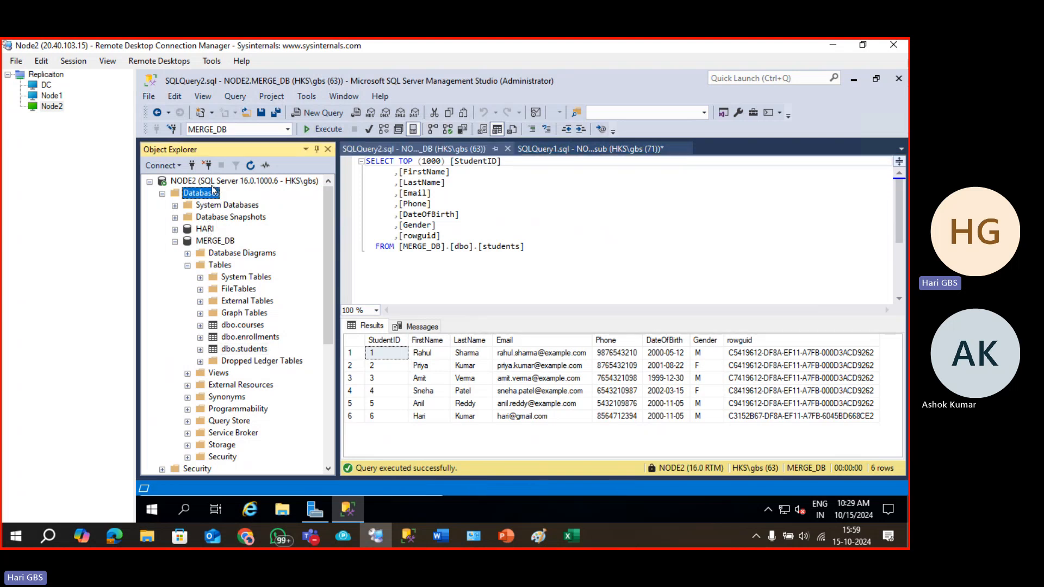
left_click(250, 165)
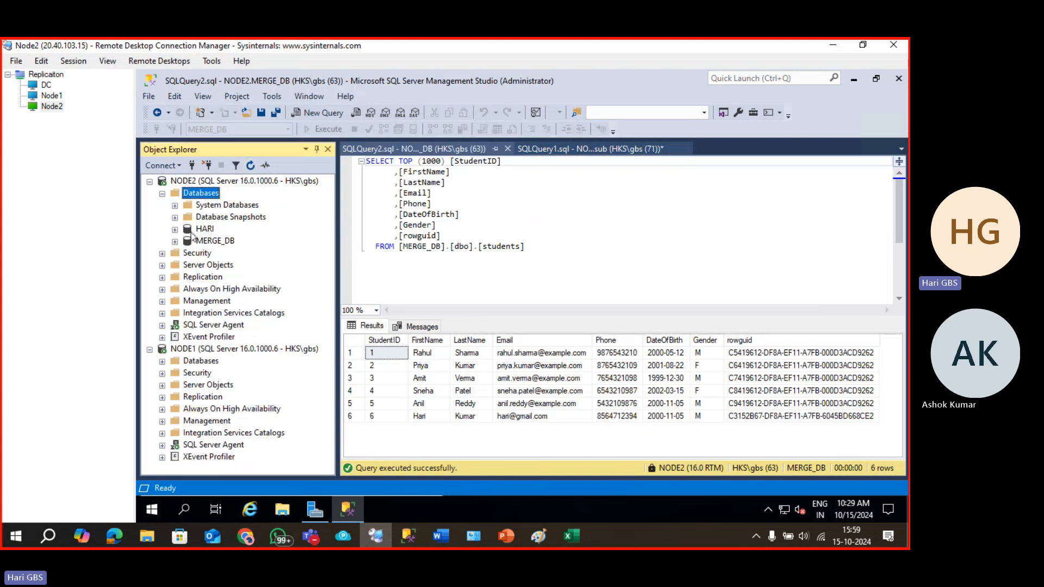
left_click(175, 242)
left_click(188, 266)
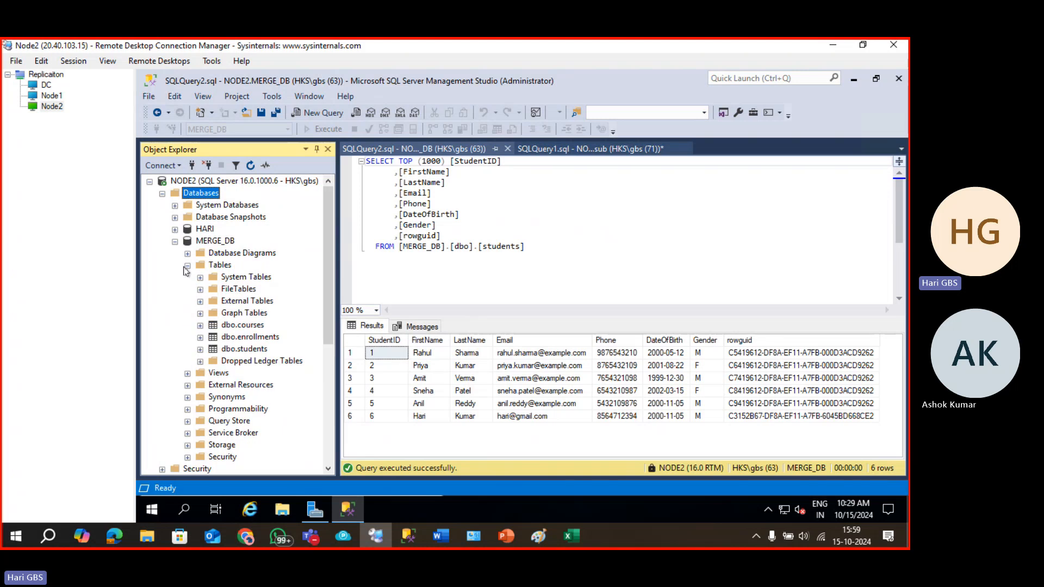
left_click(237, 340)
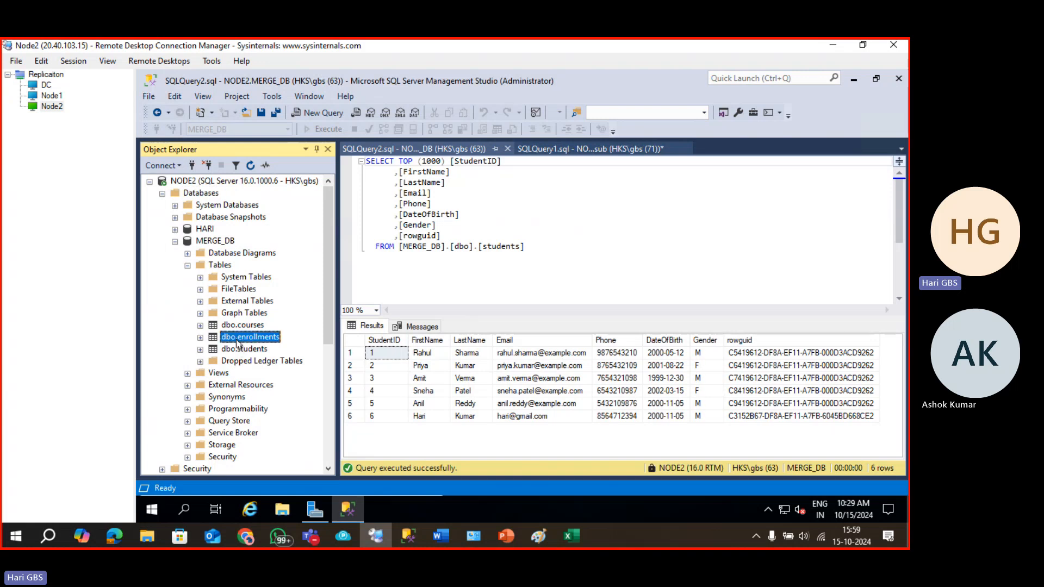
left_click(243, 351)
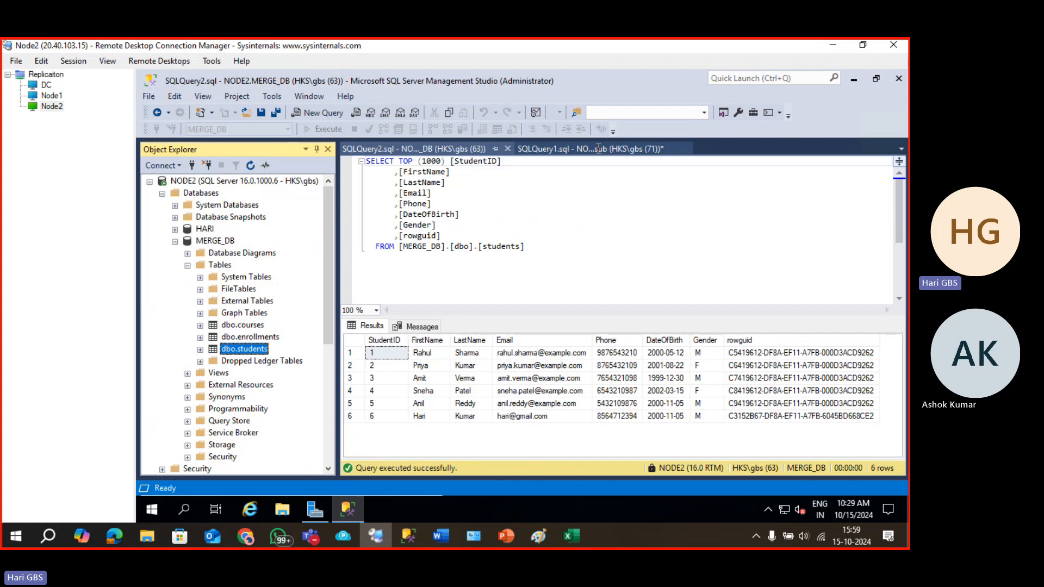
left_click(590, 148)
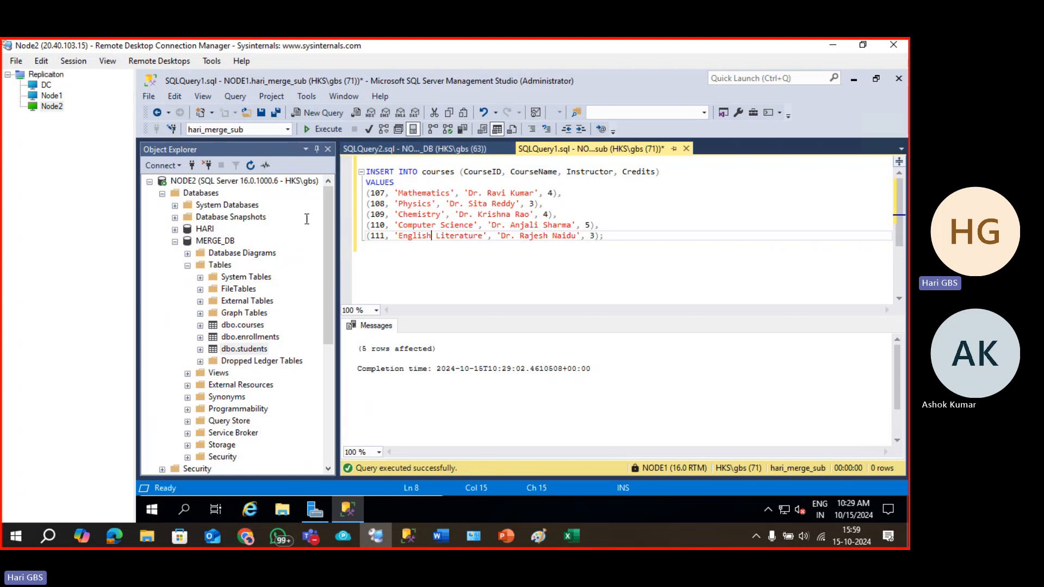
left_click(384, 150)
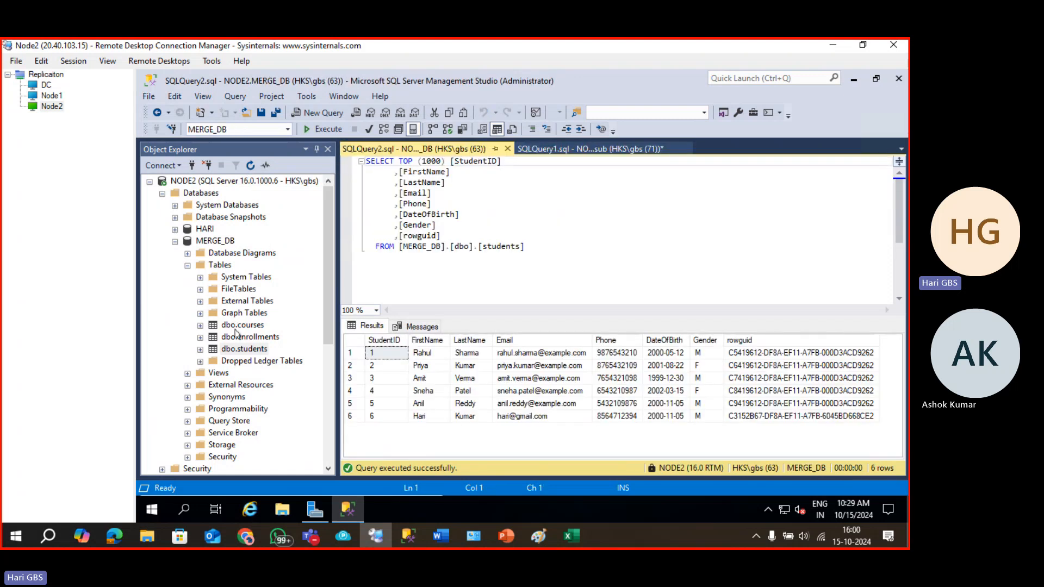
right_click(236, 324)
Show all 11 MERGE_DB courses rows and highlight rowguids of the original courses and 107–111.
left_click(294, 236)
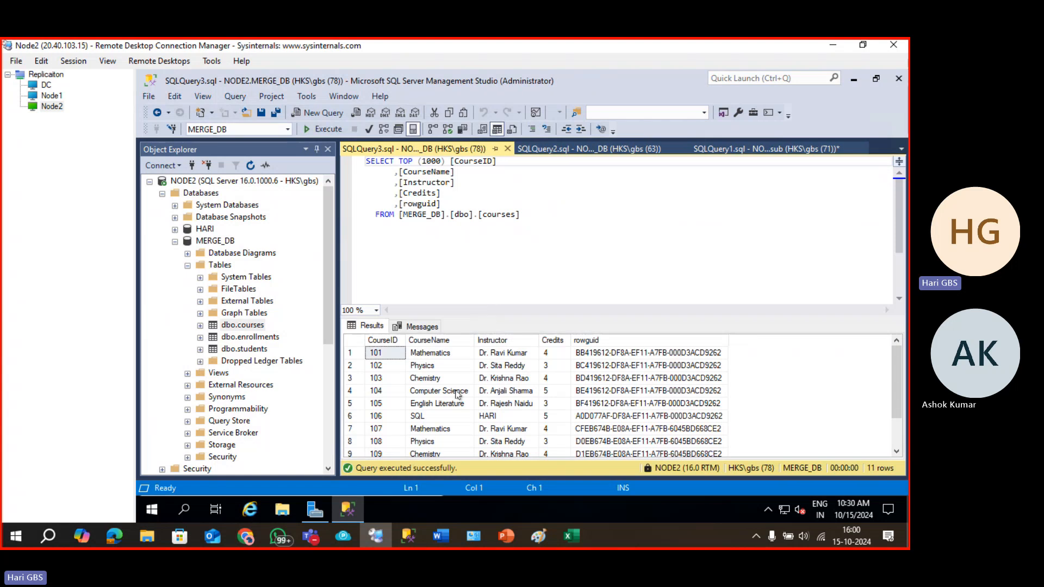
scroll(459, 391, "down", 1)
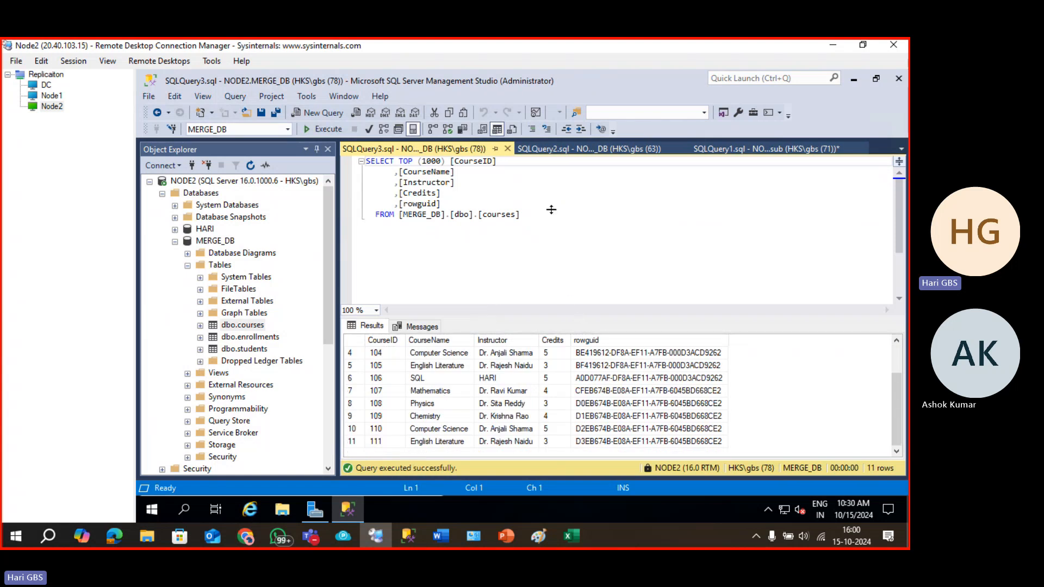
left_click_drag(551, 210, 551, 209)
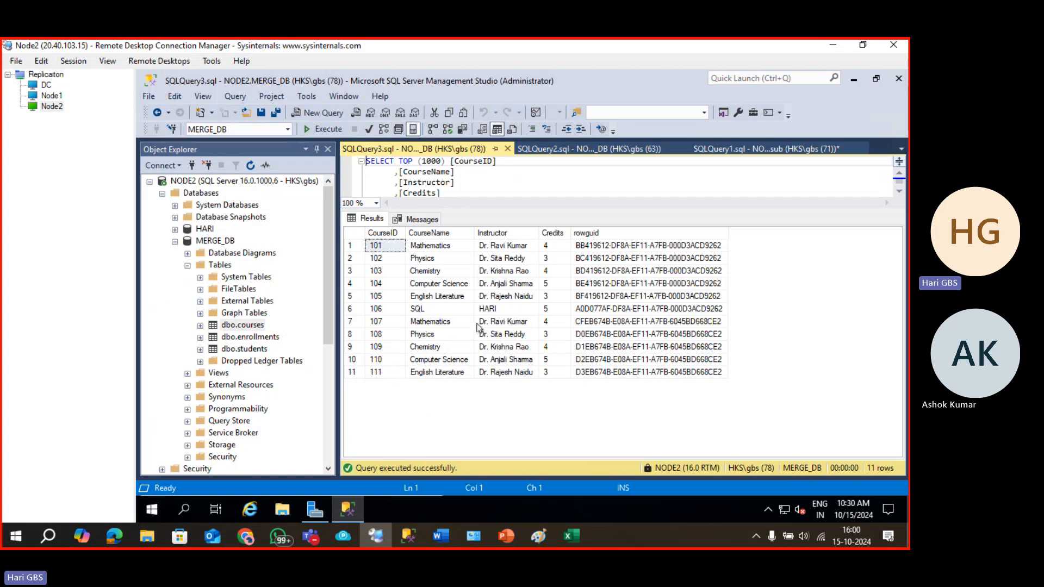
left_click(587, 249)
left_click_drag(588, 251, 611, 376)
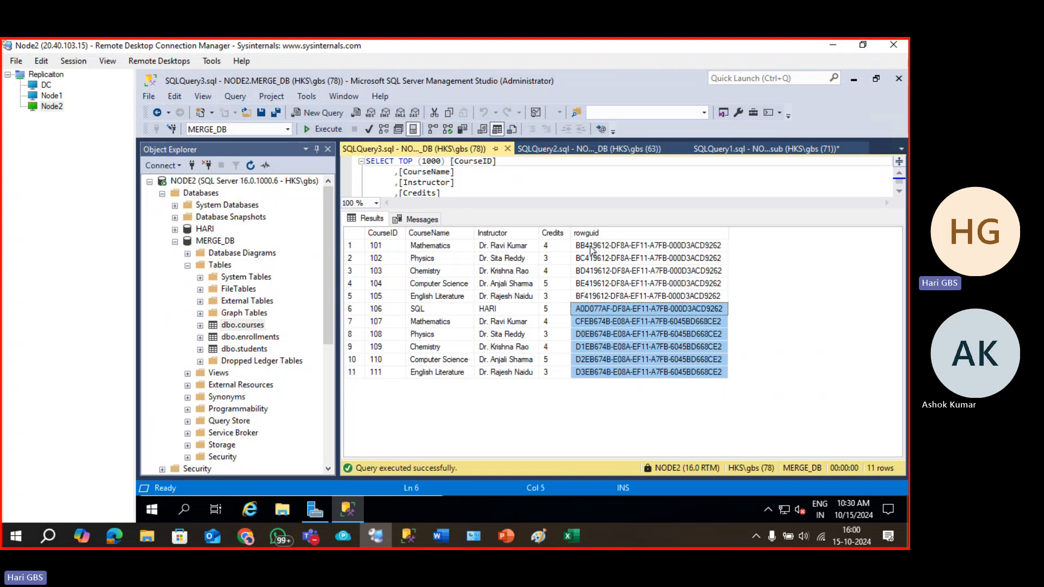
left_click_drag(591, 249, 594, 294)
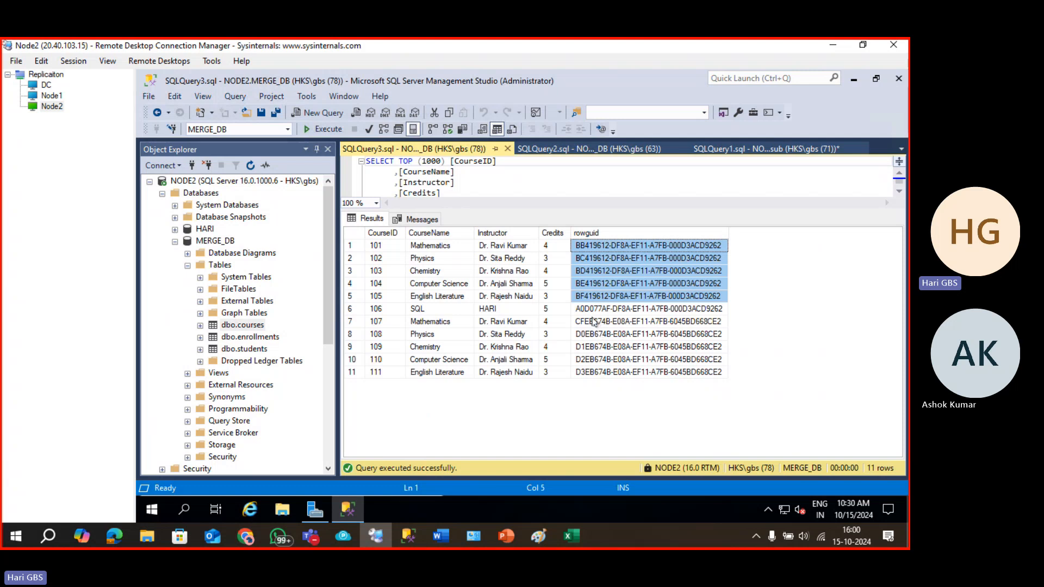
left_click_drag(595, 322, 599, 374)
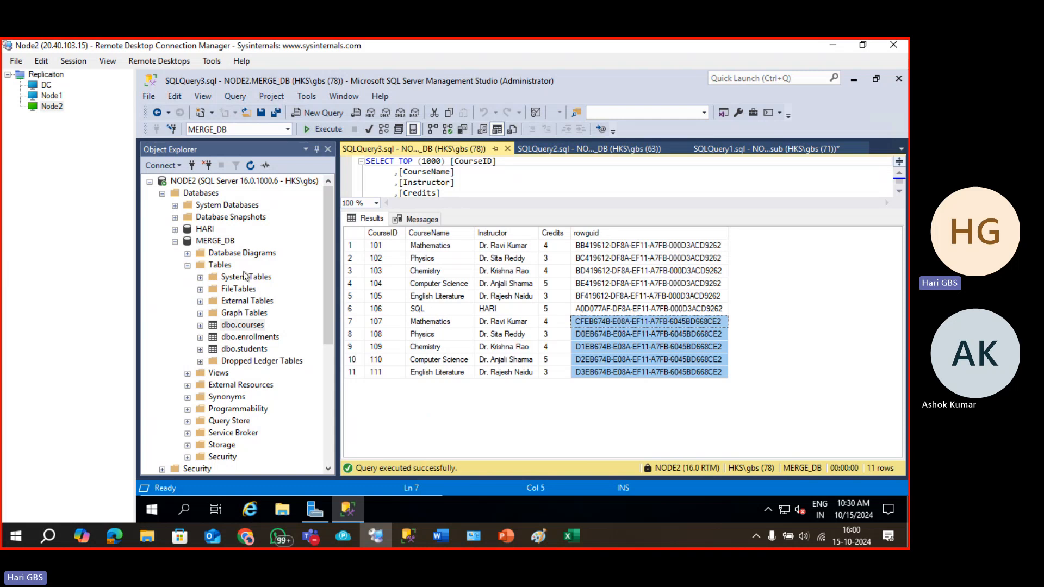
left_click(175, 242)
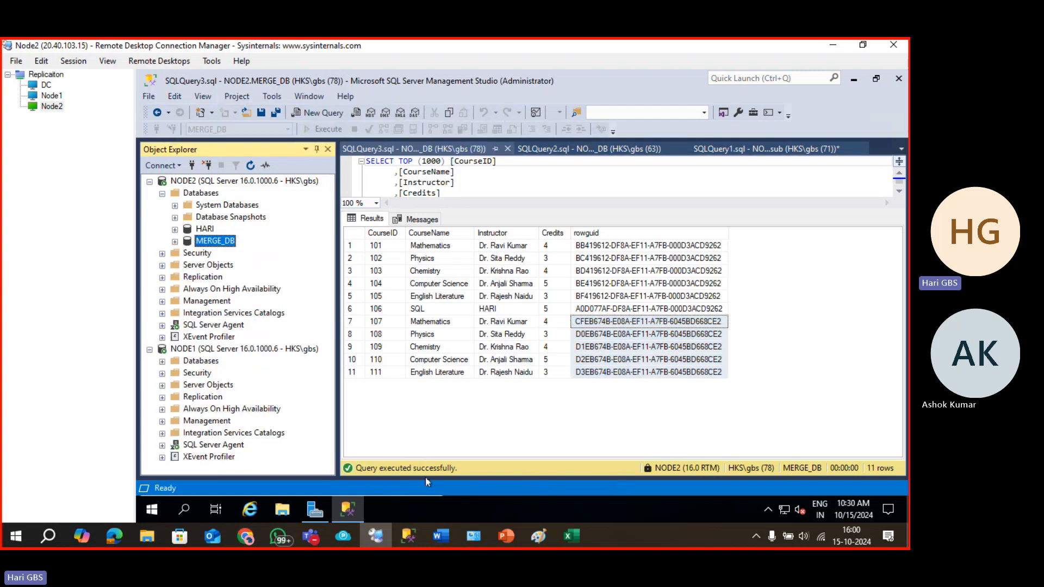
Enter 3 and Ashok in PUBLISHER's C11:D11 and SUBSCRIBER's H11:I11.
left_click(569, 537)
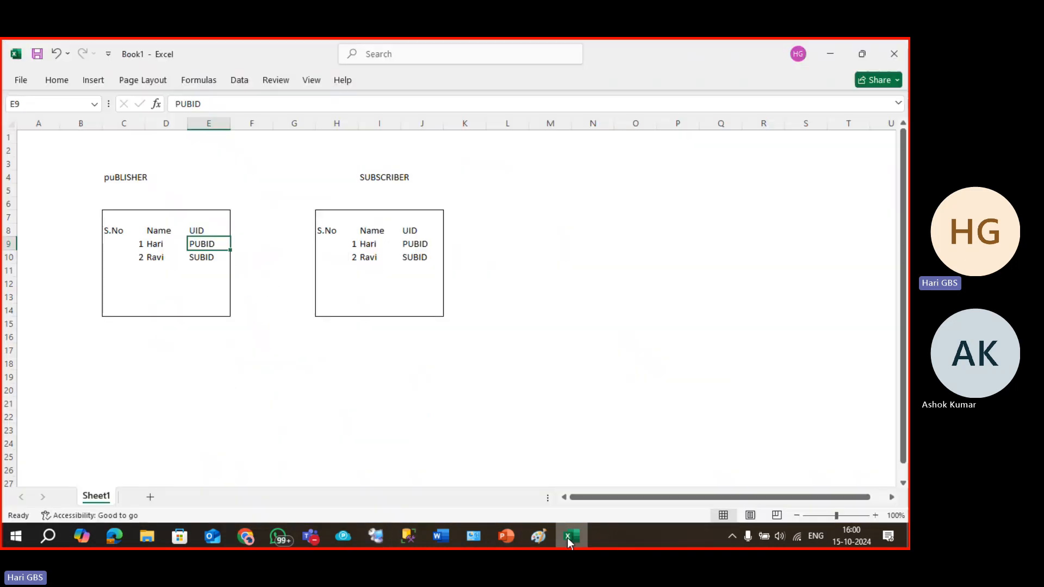
left_click(326, 271)
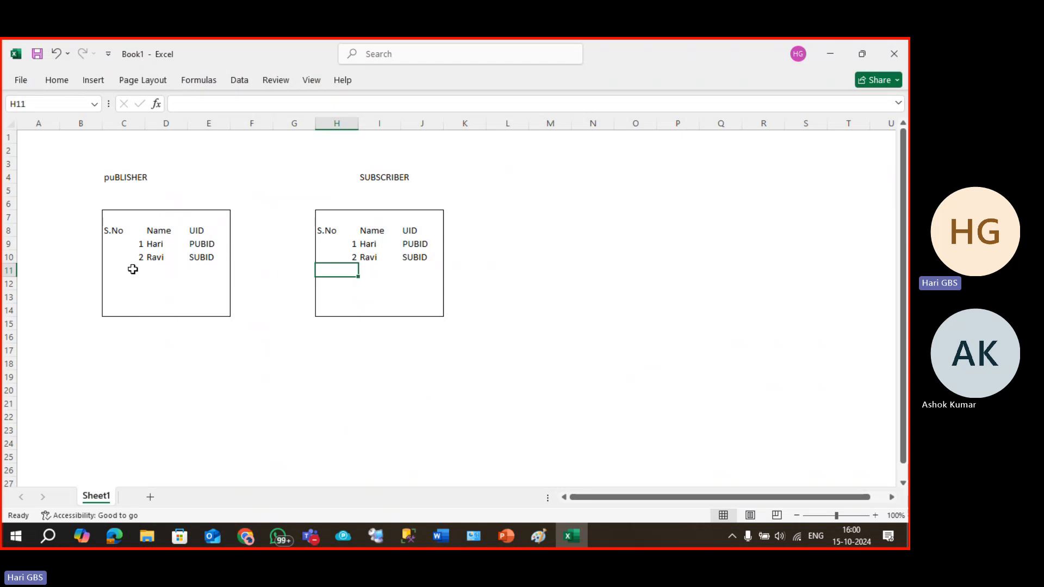
left_click(132, 270)
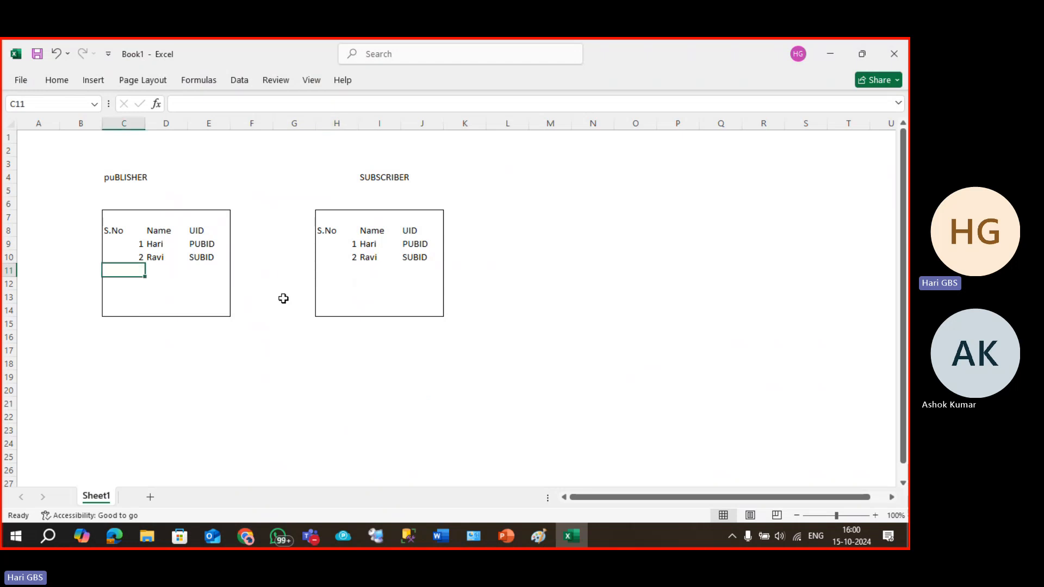
type("3")
key("Tab")
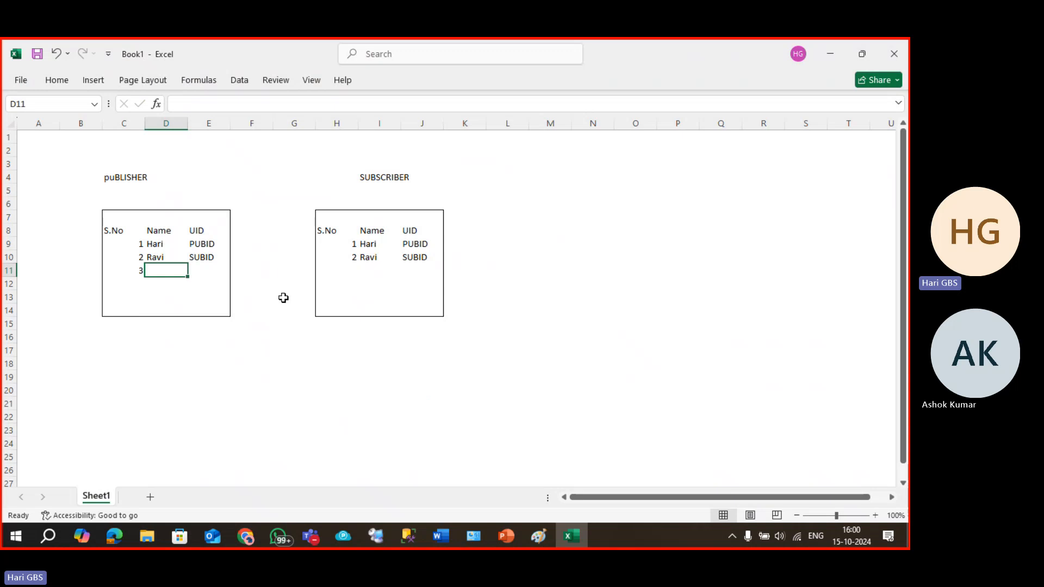
type("a")
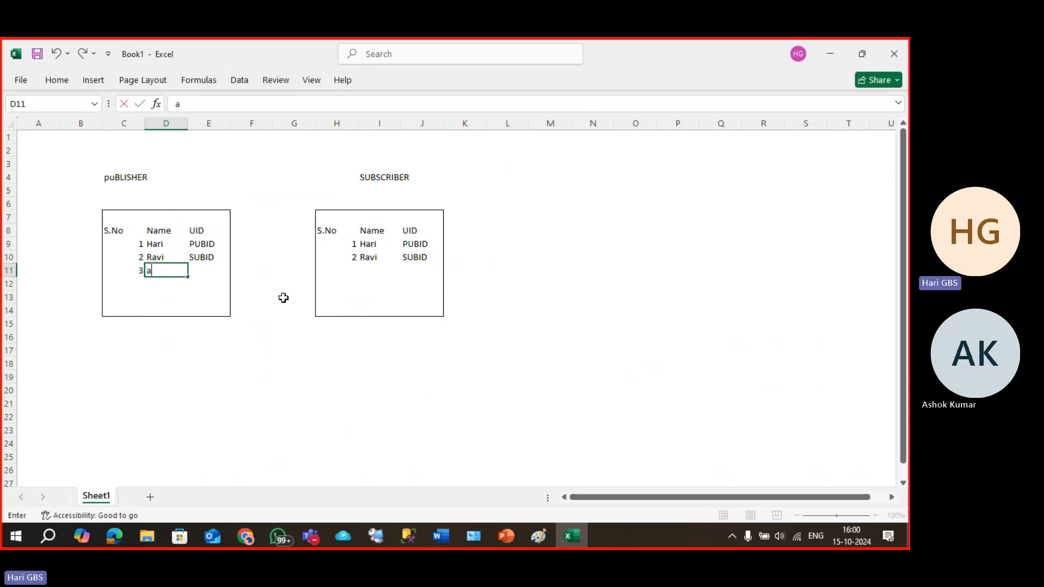
type("shok")
key("Tab")
key("Tab")
key("Tab")
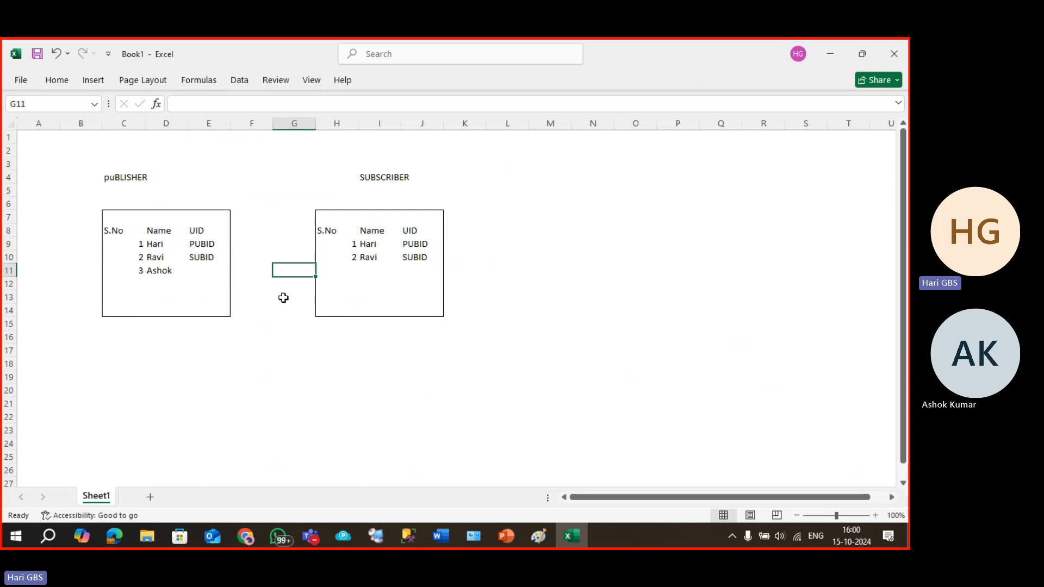
key("Tab")
type("3")
key("Tab")
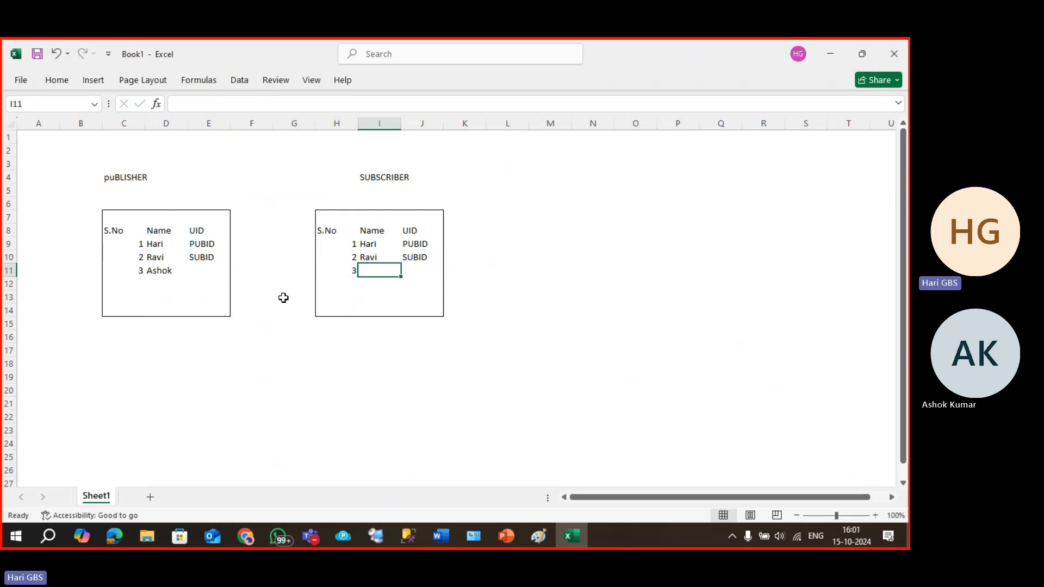
type("Ash")
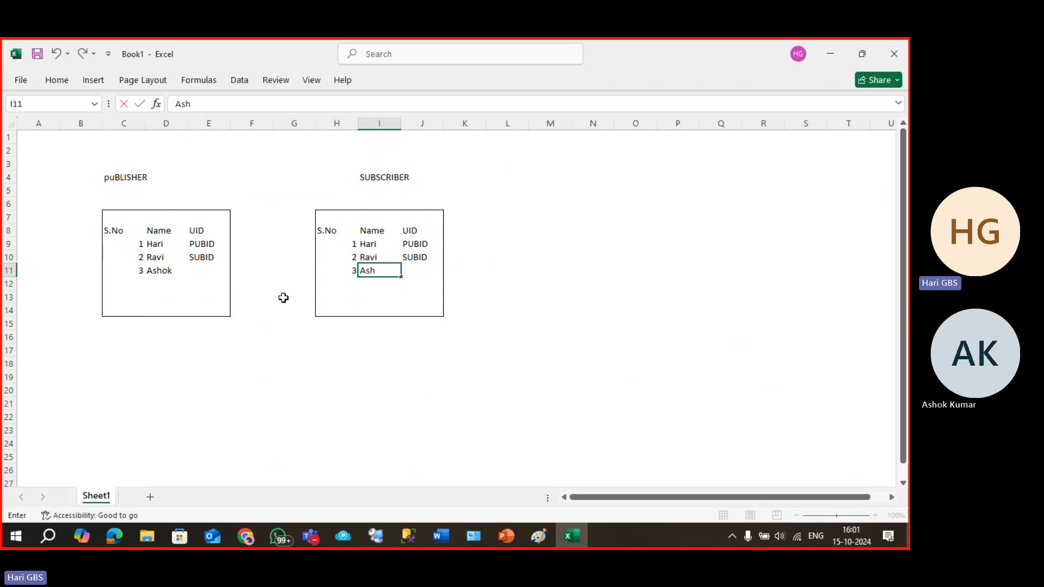
type("ok")
key("Tab")
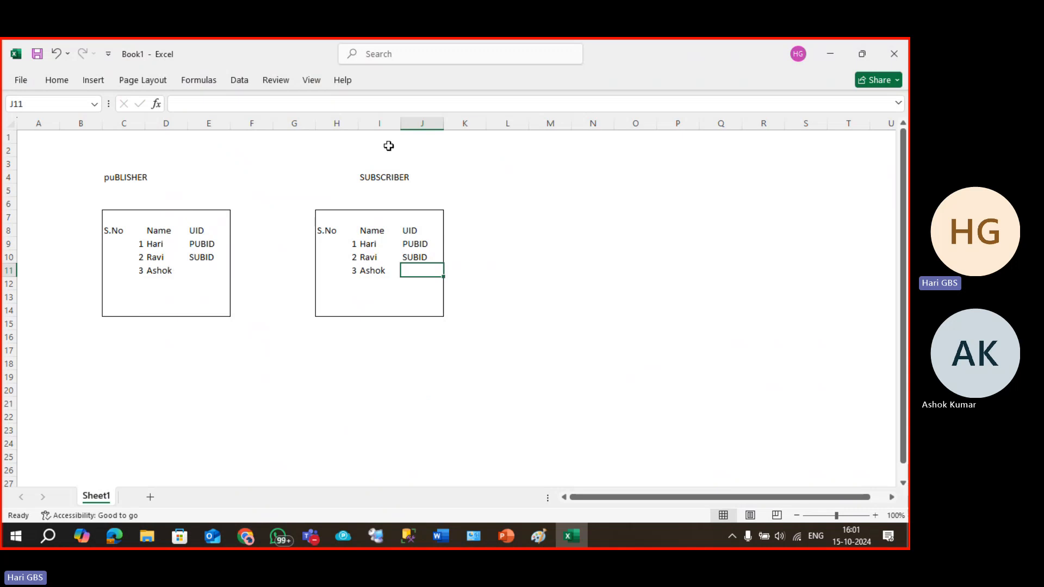
mouse_move(334, 160)
left_mouse_down()
mouse_move(408, 236)
mouse_move(463, 353)
left_mouse_up()
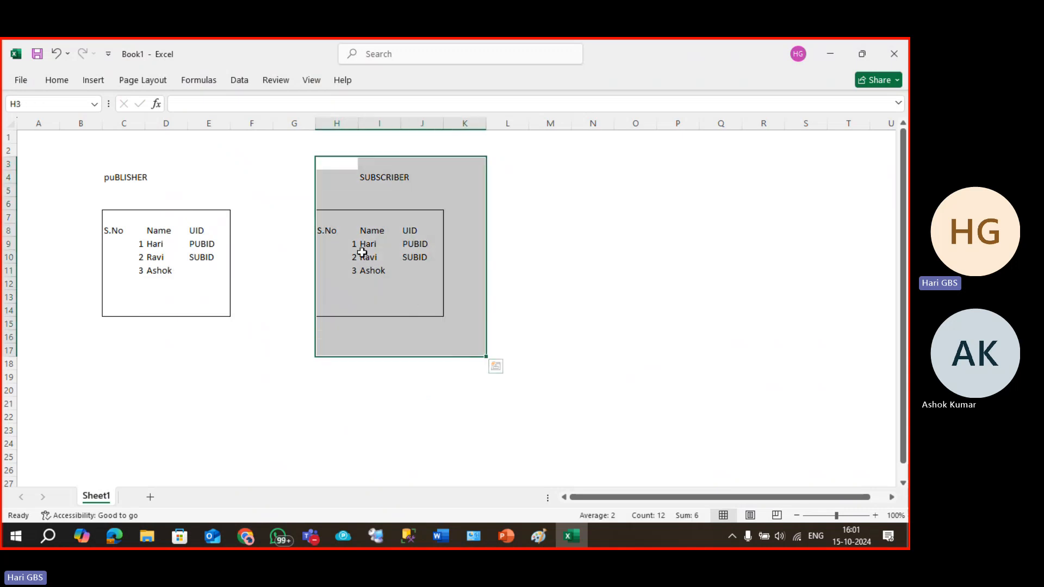
Add row 4 'Forth Record' with UID PUBID to the PUBLISHER table and copy it.
left_click(140, 282)
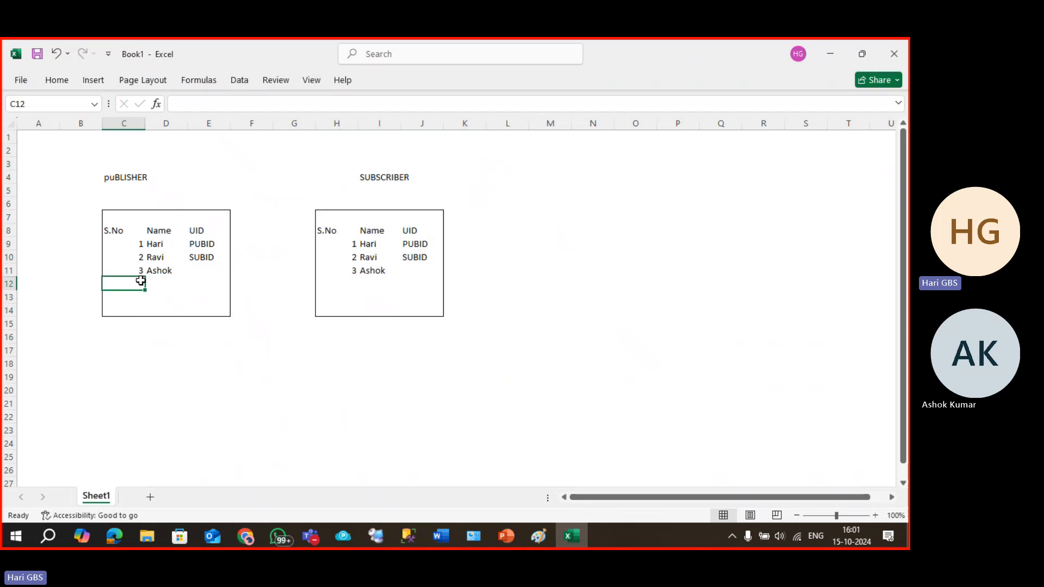
key("Up")
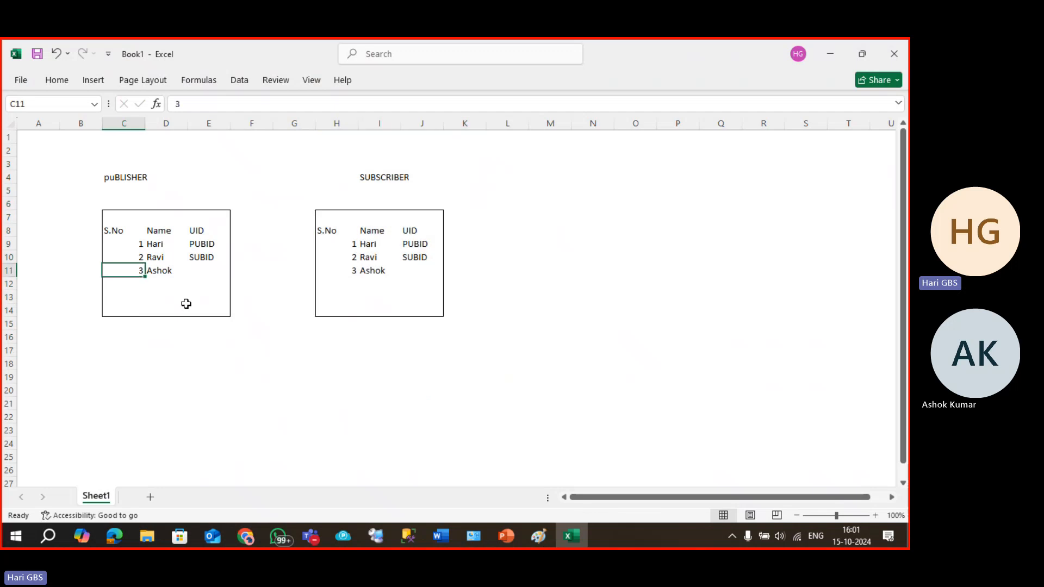
key("Down")
type("4")
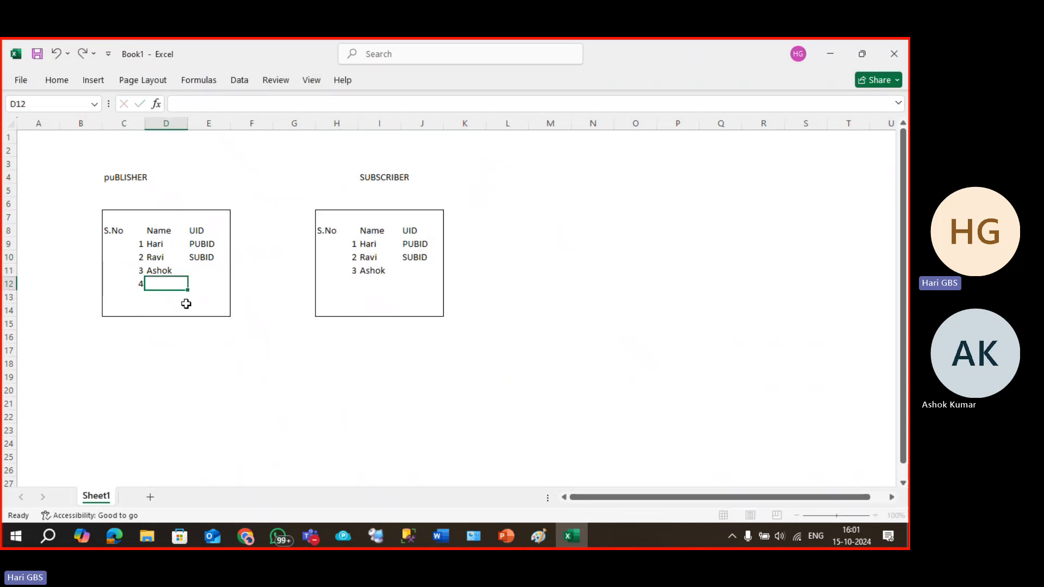
key("Tab")
type("Forth Record")
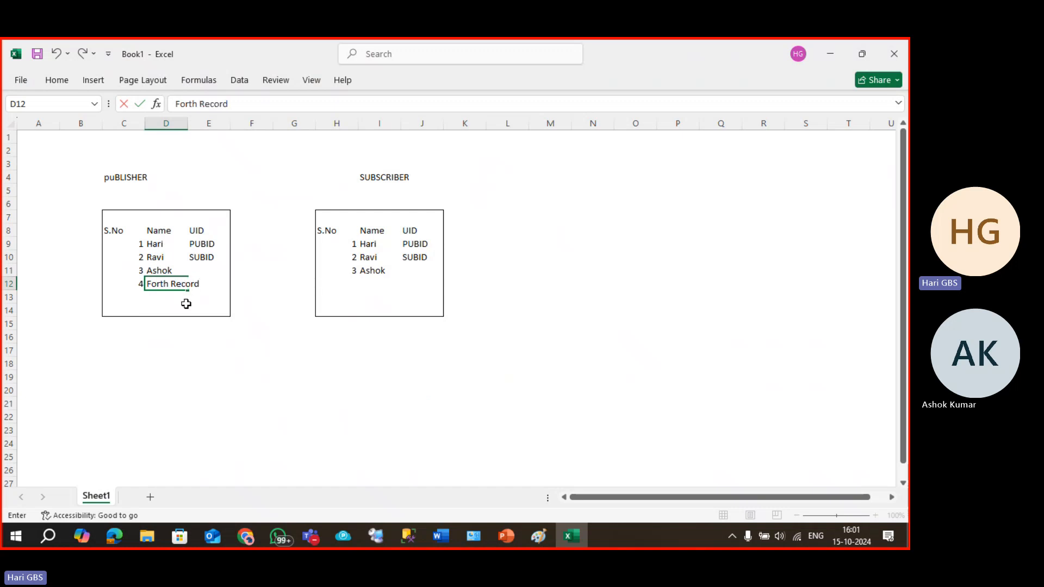
key("Tab")
type("pu")
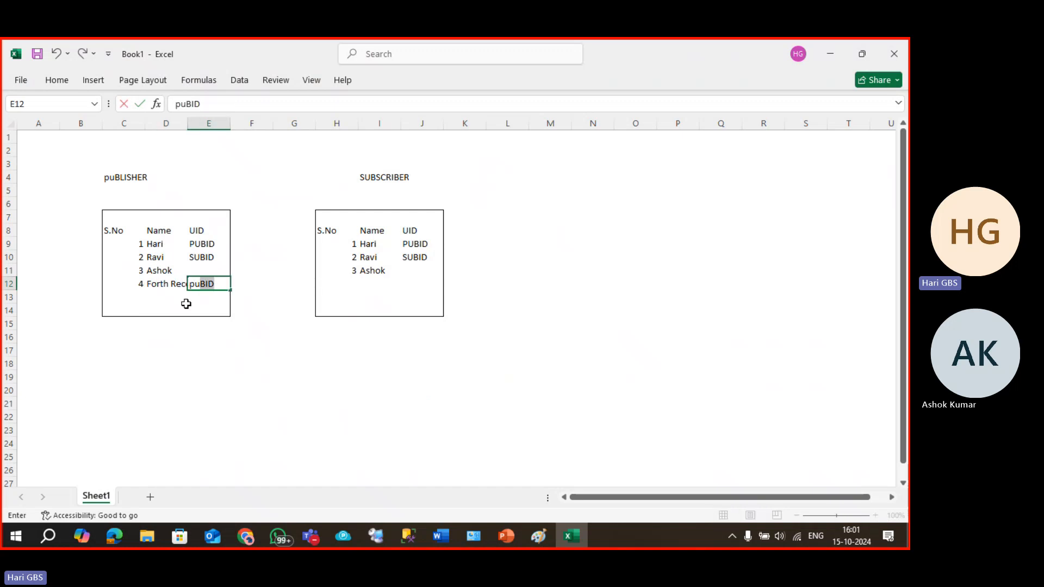
key("Down")
key("Up")
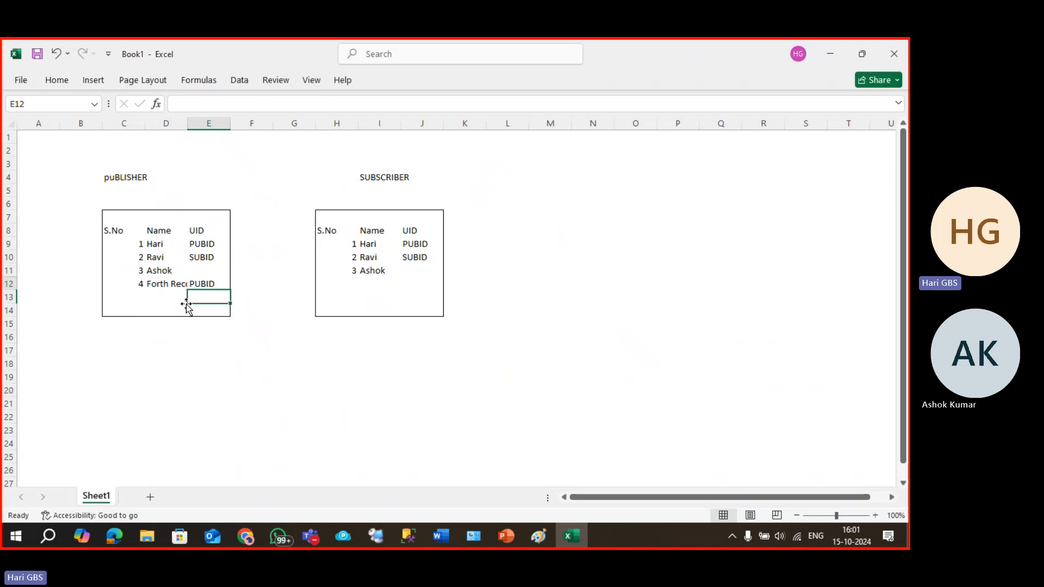
key("Left")
key("Left")
key("shift+Right")
key("shift+Right")
key("ctrl+c")
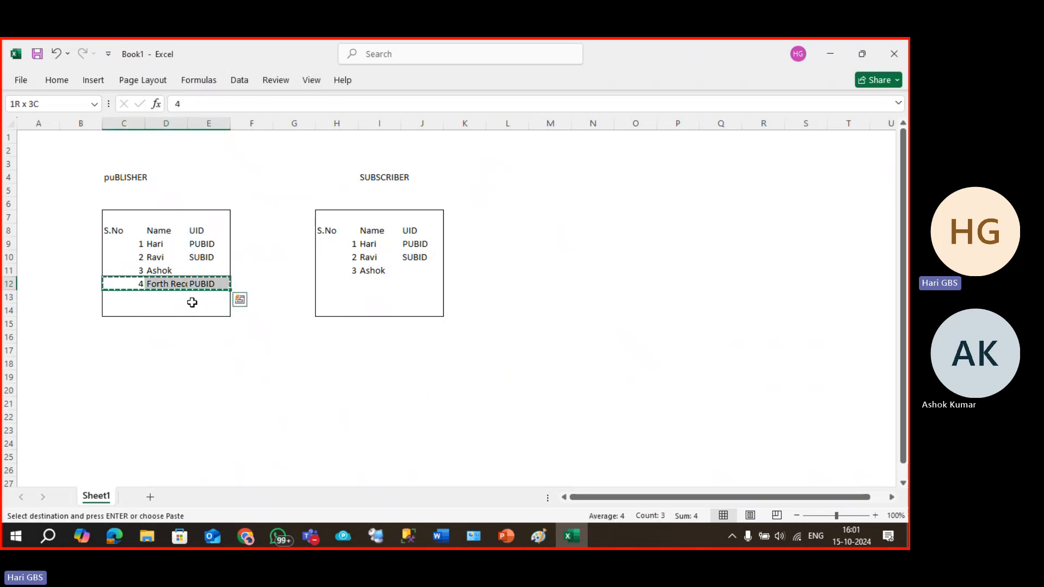
Paste the fourth row into SUBSCRIBER and autofit both Name columns to show Forth Record.
double_click(184, 129)
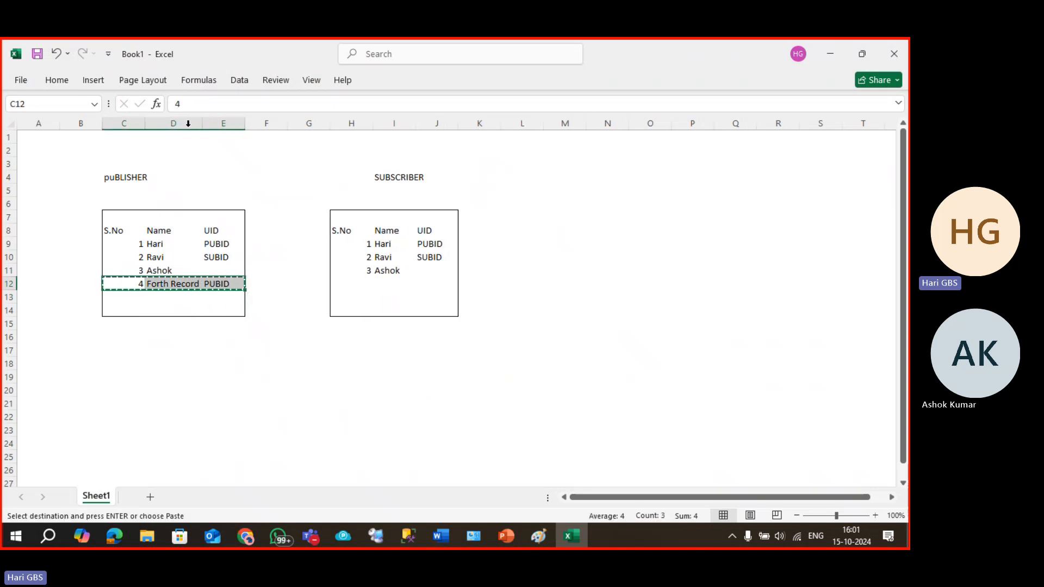
left_click(361, 288)
key("ctrl+v")
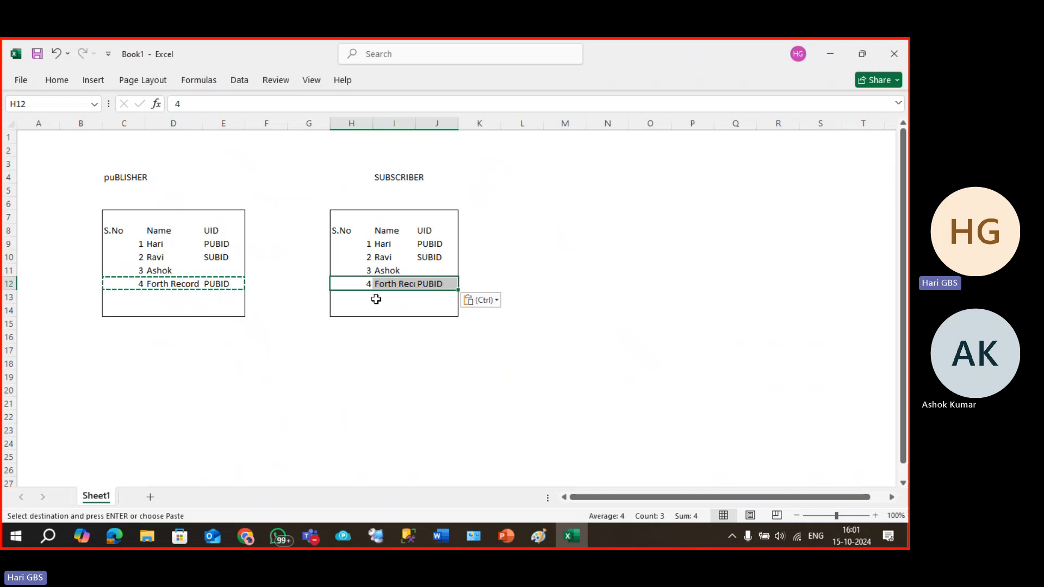
key("Escape")
double_click(416, 124)
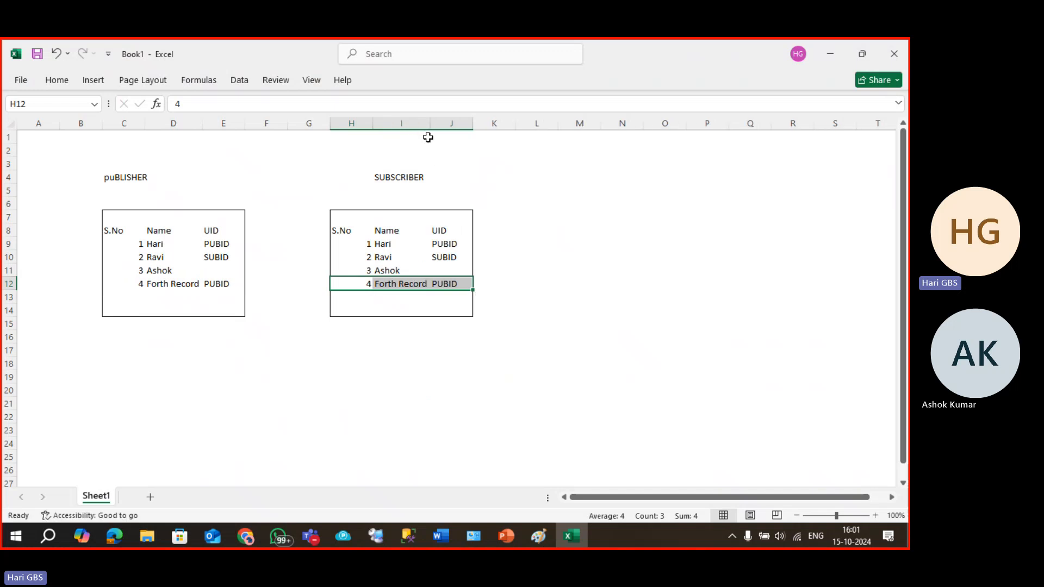
left_click(518, 271)
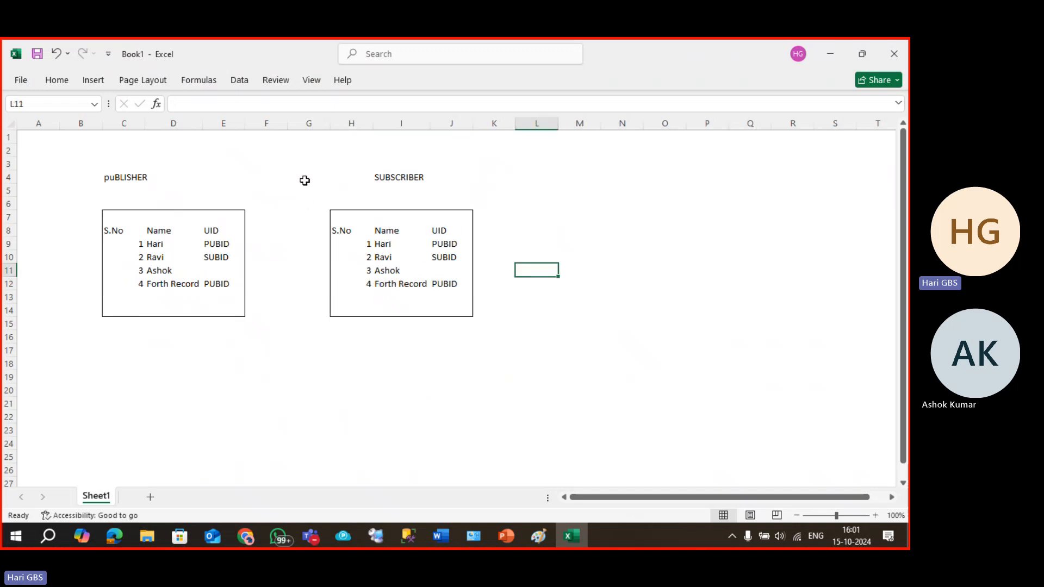
left_click_drag(305, 139, 298, 450)
Correct the misspelled publisher heading in C4 to PUBLISHER.
left_click(298, 450)
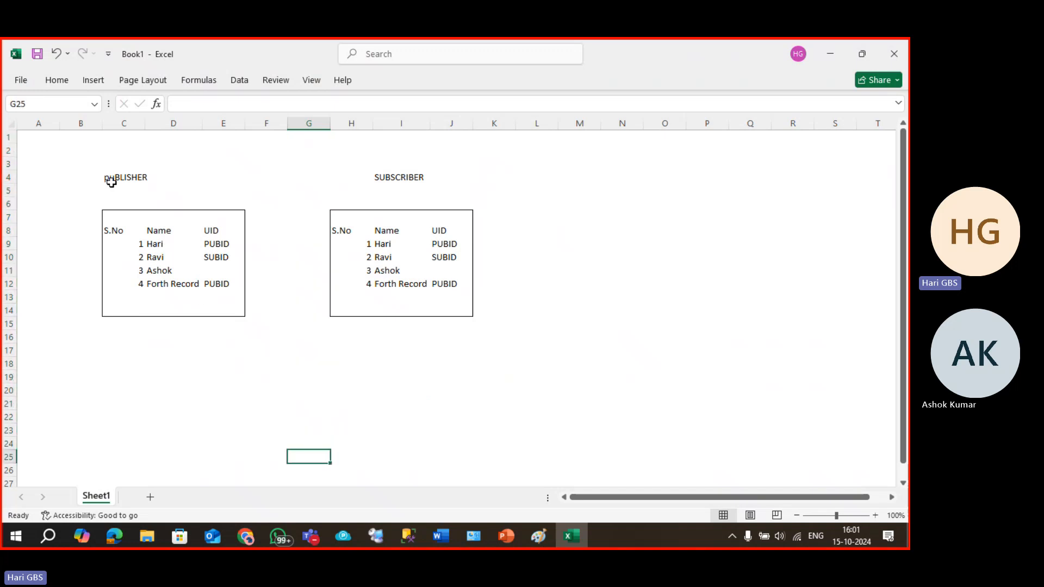
left_click(142, 178)
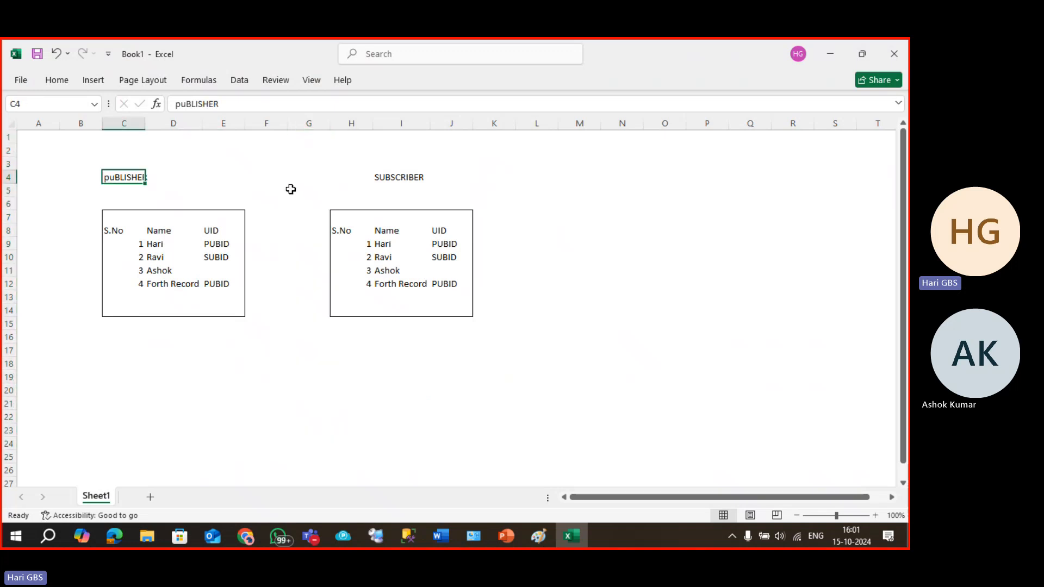
type("pu")
type("PSU")
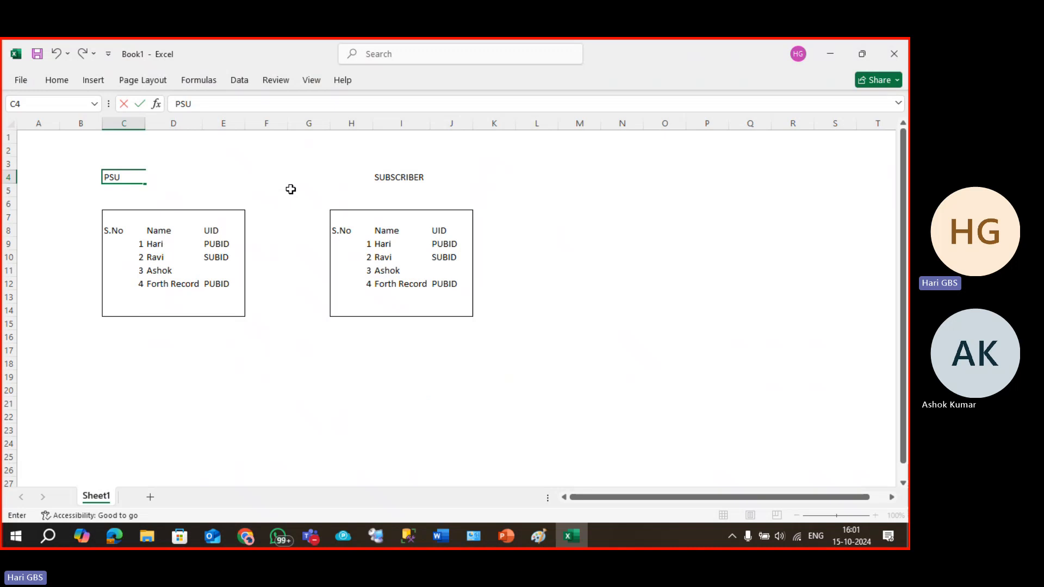
key("BackSpace")
key("BackSpace")
type("UBLISHER")
key("Return")
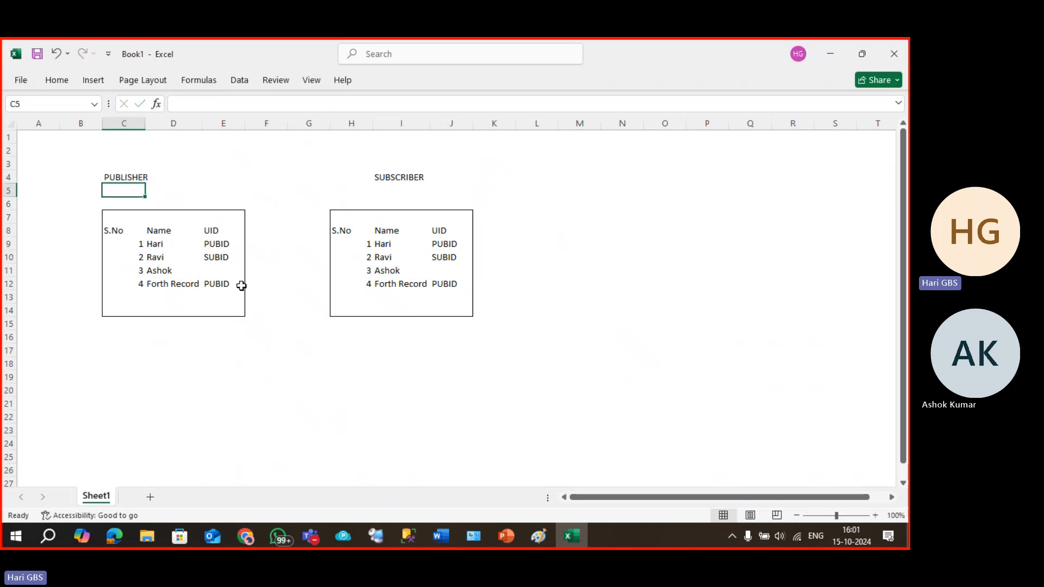
Set the SUBSCRIBER Forth Record row's UID to SUBID and compare both fourth rows.
left_click(438, 286)
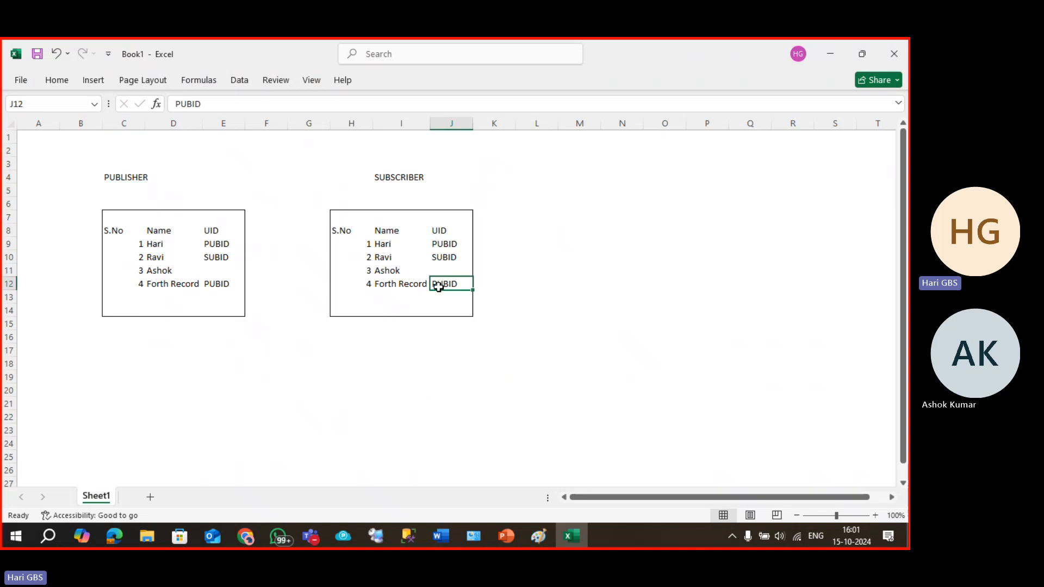
type("SUBID")
key("Return")
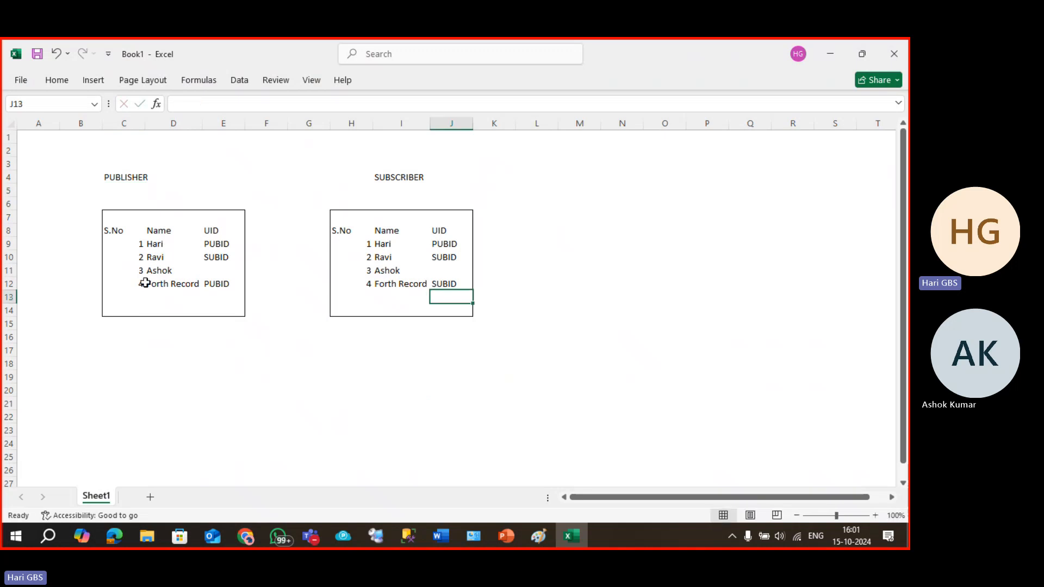
left_click(173, 286)
left_click(140, 285)
left_click(161, 284)
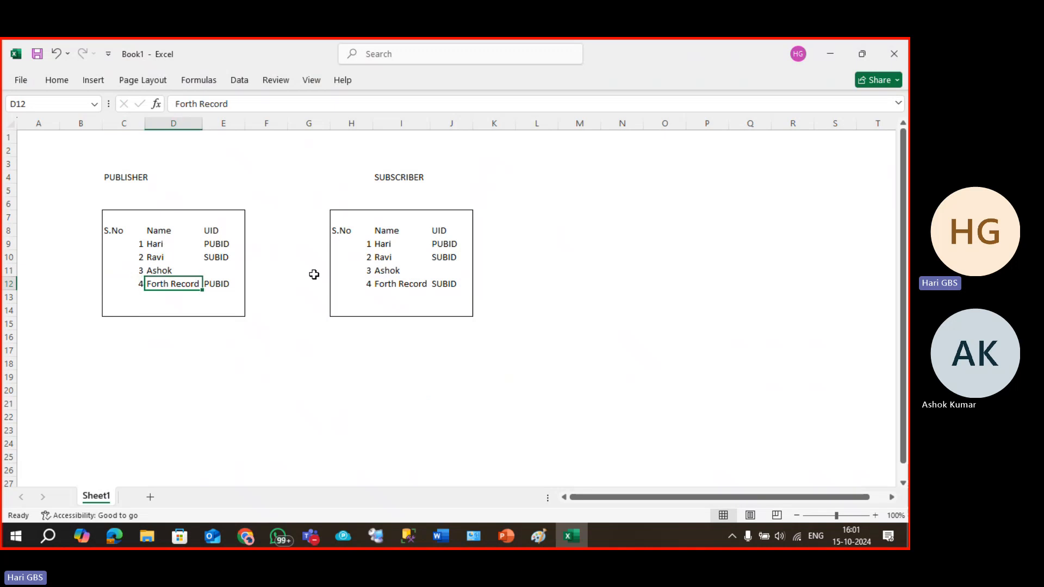
left_click(365, 283)
left_click(400, 284)
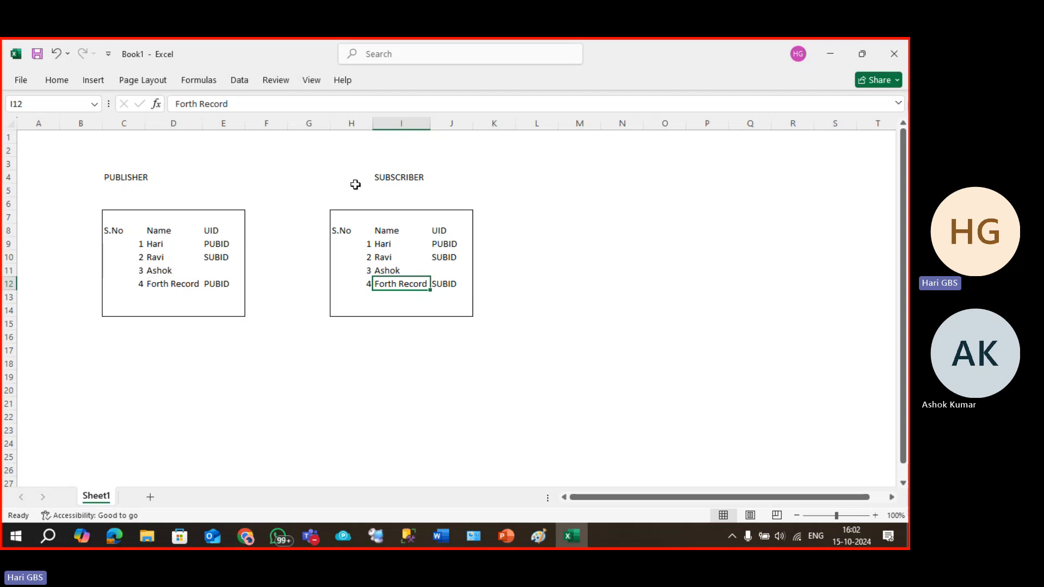
left_click(173, 288)
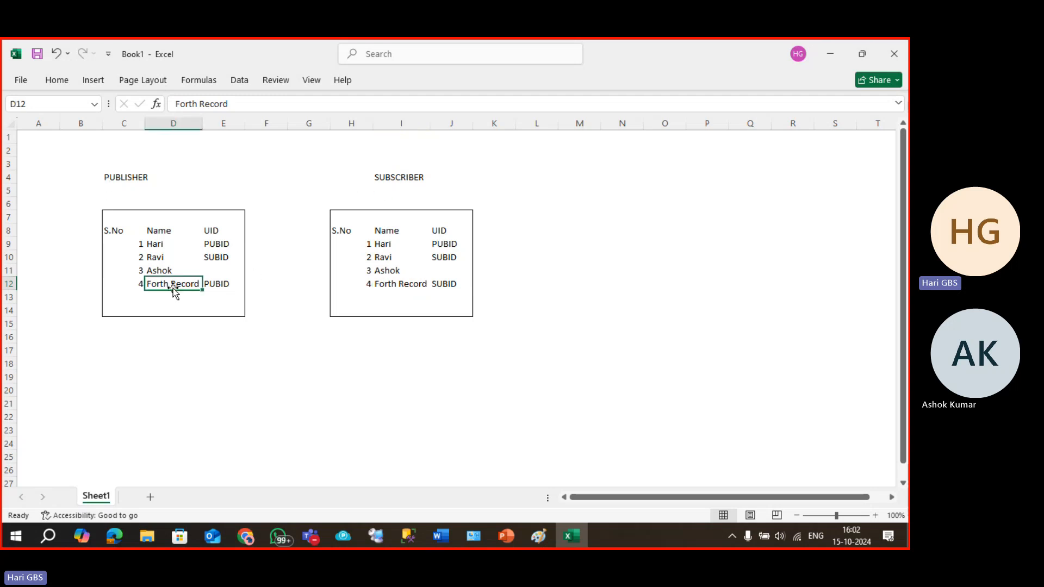
left_click(122, 284)
left_click_drag(148, 285, 229, 282)
left_click(364, 418)
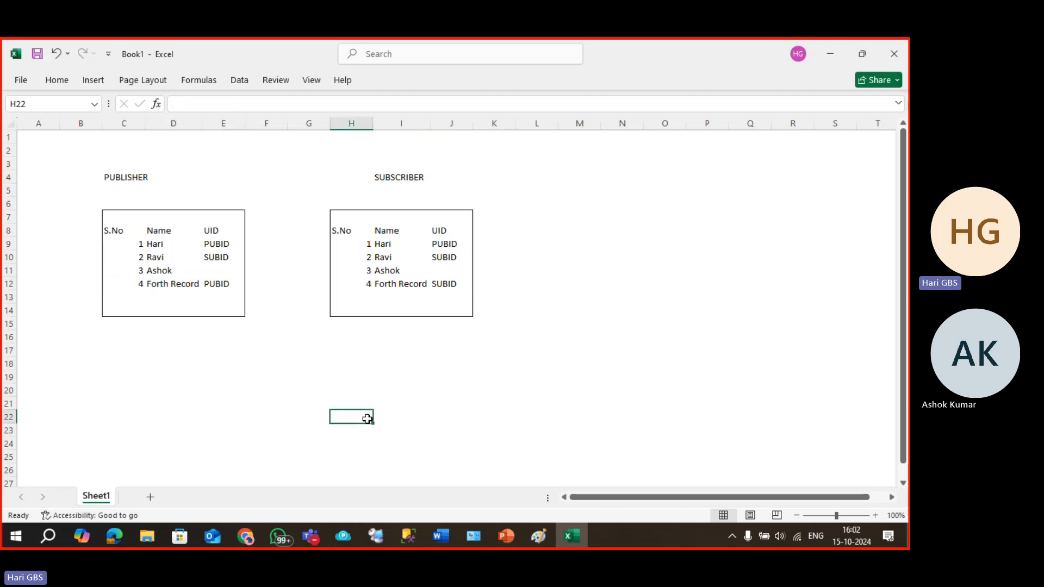
left_click_drag(140, 283, 217, 285)
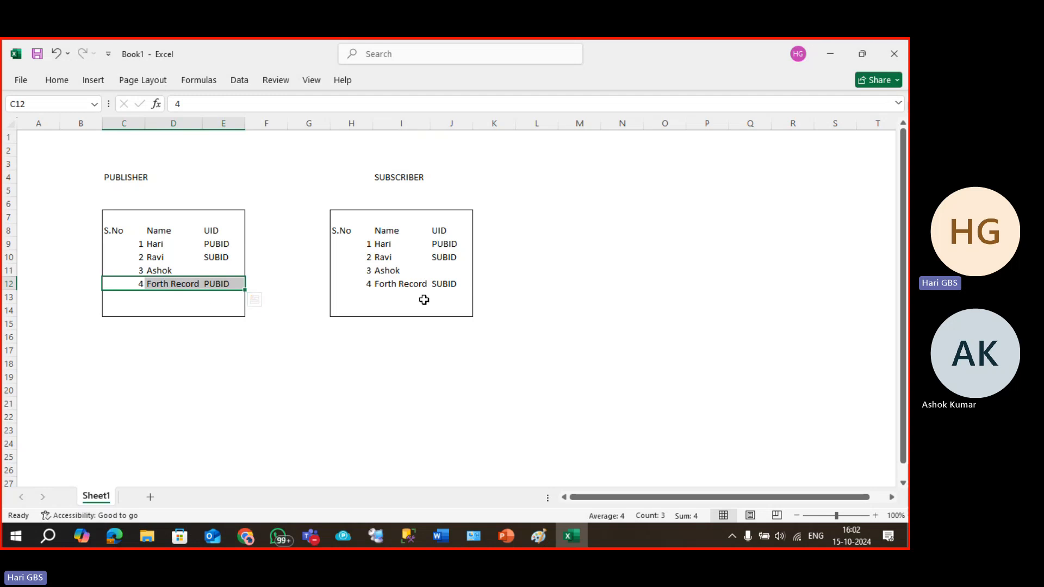
left_click(264, 356)
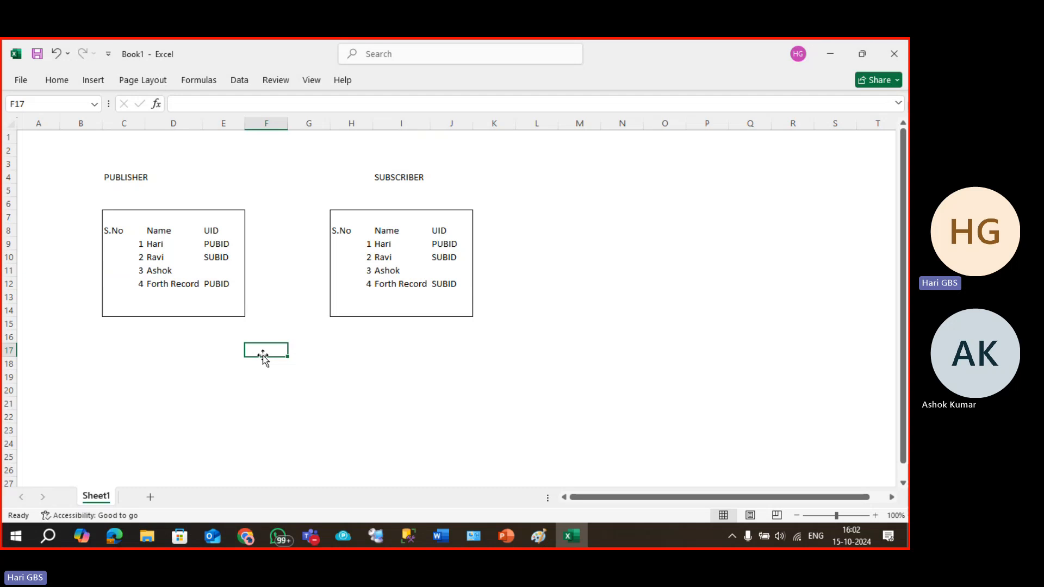
Enter 5, SUBBU and PUBID as the PUBLISHER table's fifth row in C13:E13.
left_click(127, 299)
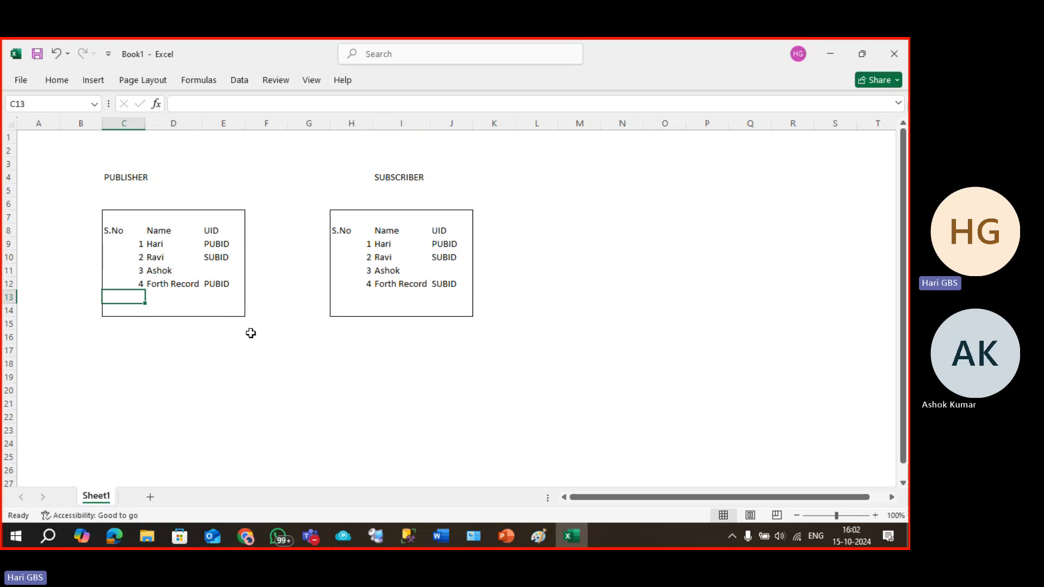
type("5")
key("Tab")
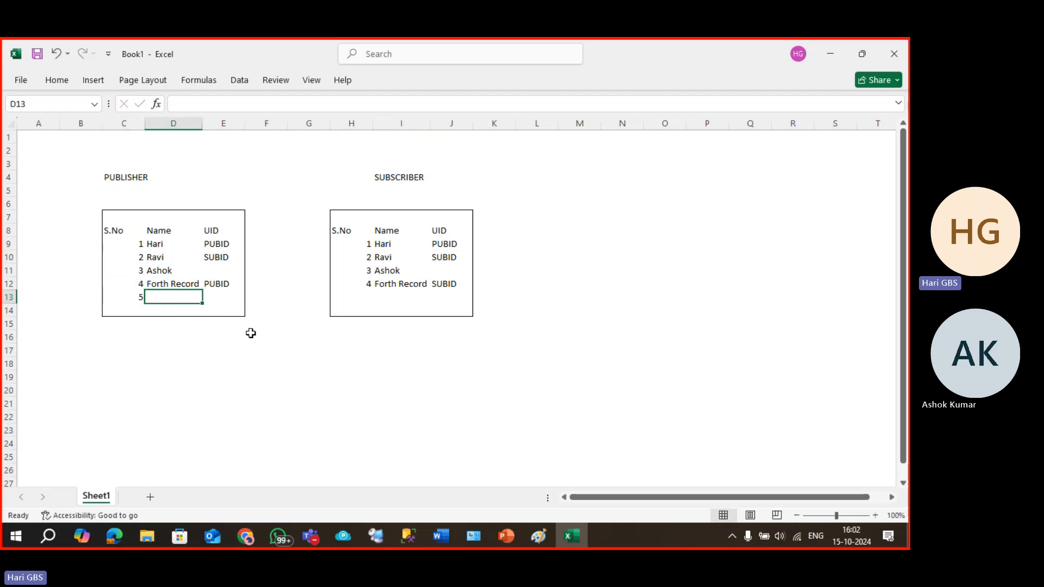
type("SUBBU")
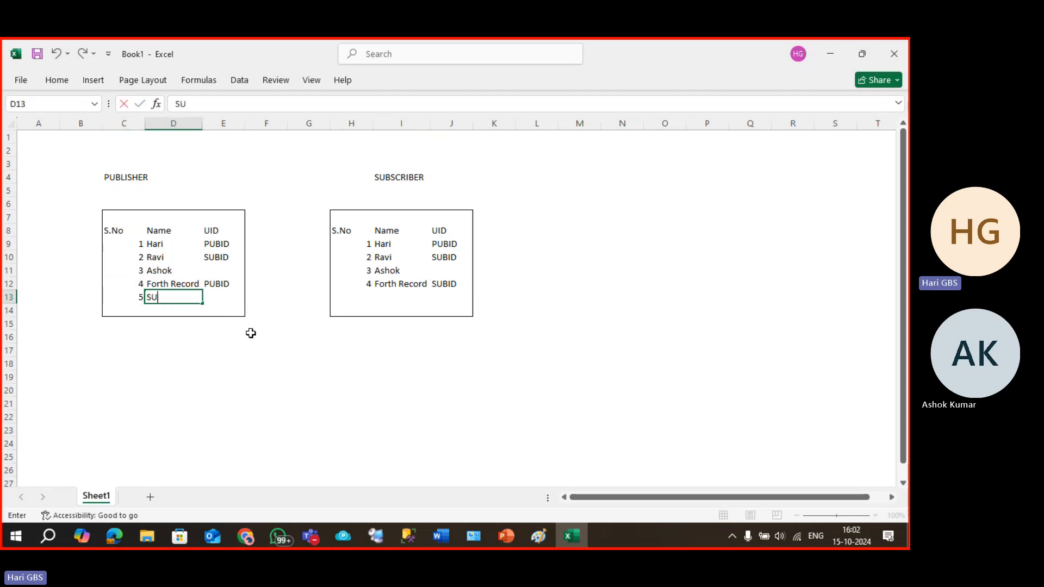
key("Tab")
type("PUBID")
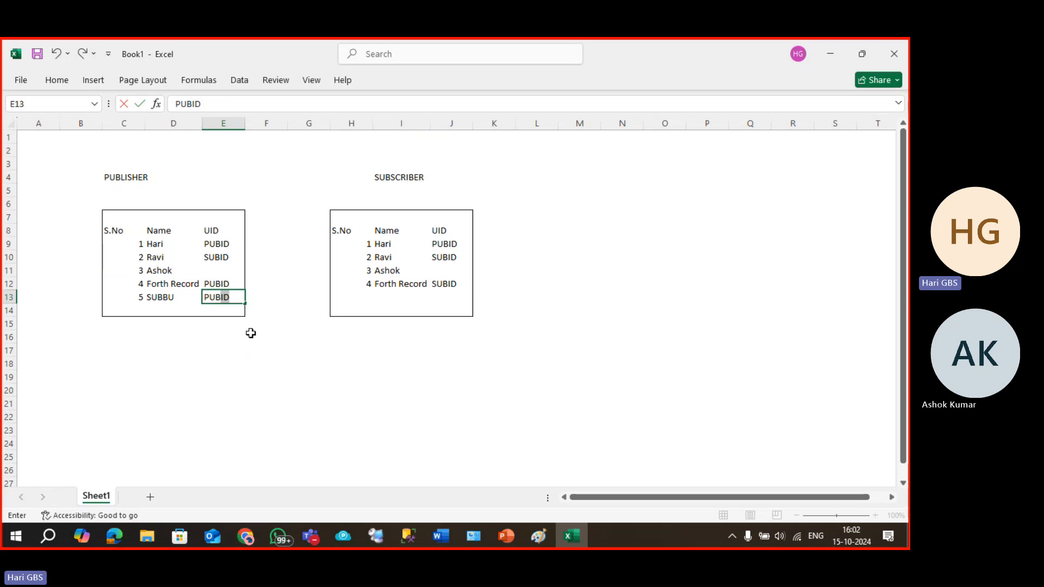
key("Tab")
key("Tab")
Enter 5, SUBBU and SUBID as the SUBSCRIBER table's fifth row starting at H13.
key("Tab")
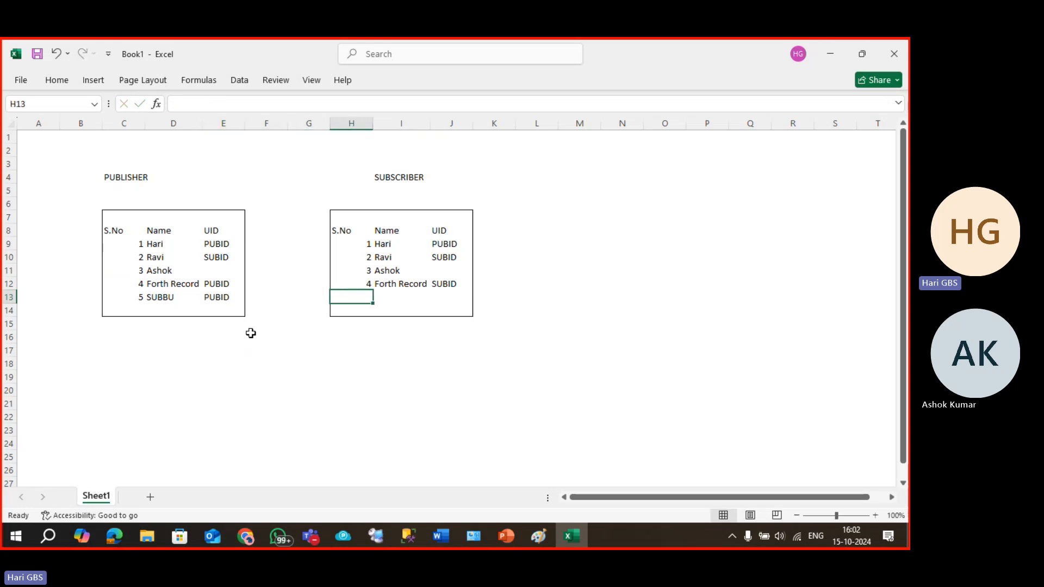
type("5")
key("Tab")
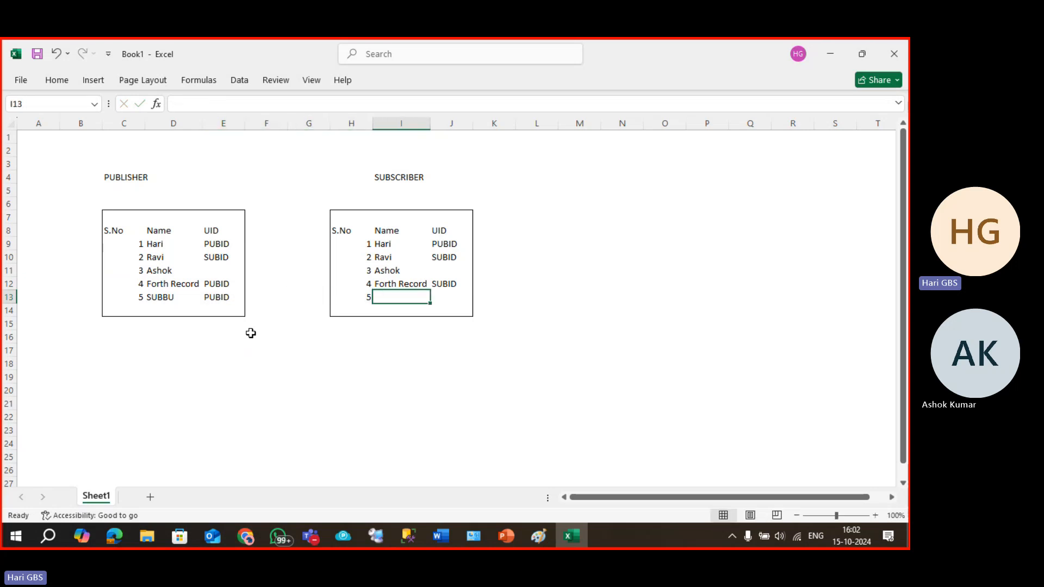
type("SUBBU")
key("Tab")
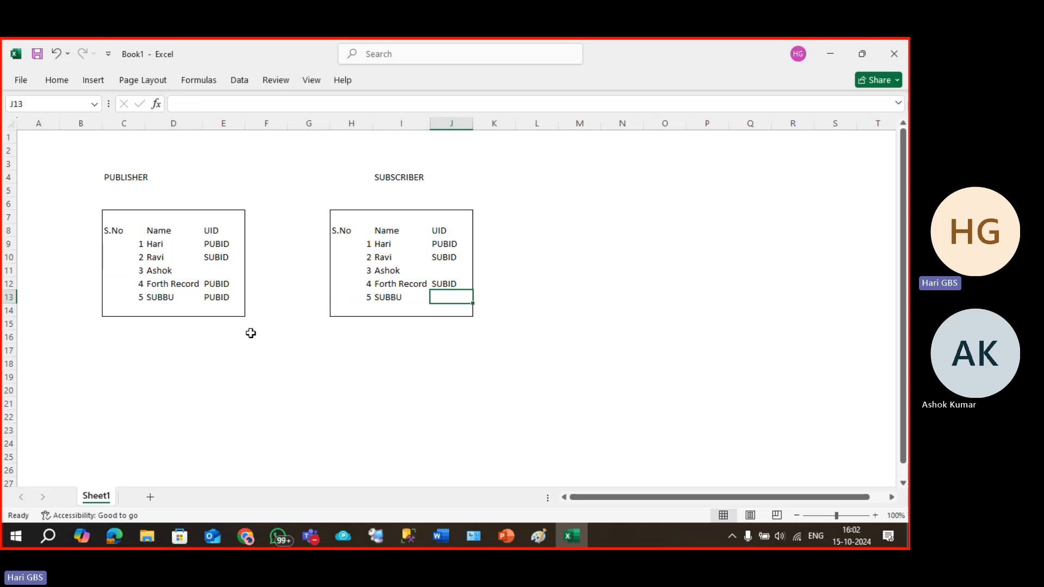
type("SUBID")
key("Return")
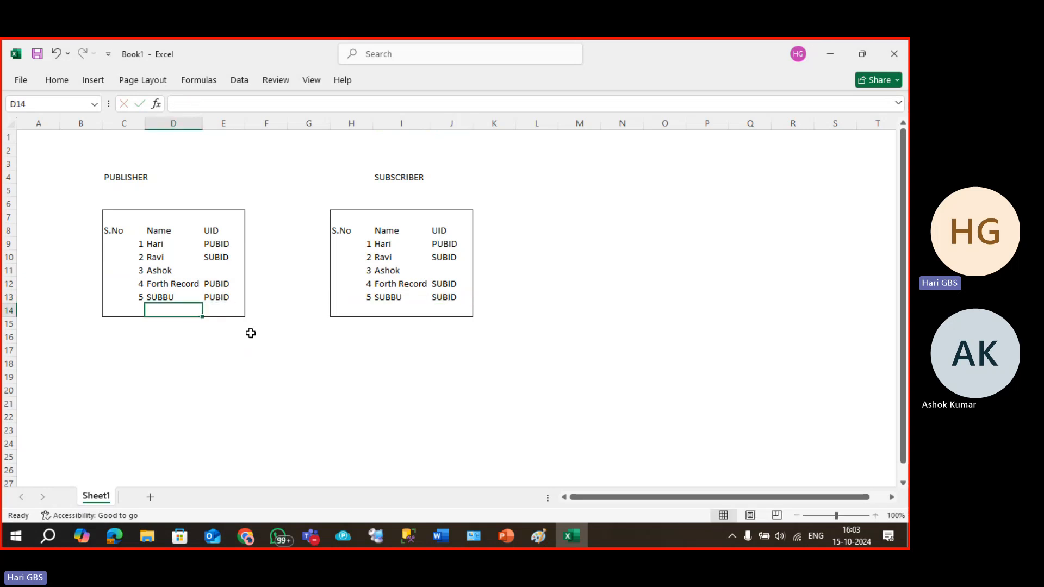
Point out the Forth Record and SUBBU rows in both the publisher and subscriber tables.
left_click(157, 287)
left_click(158, 297)
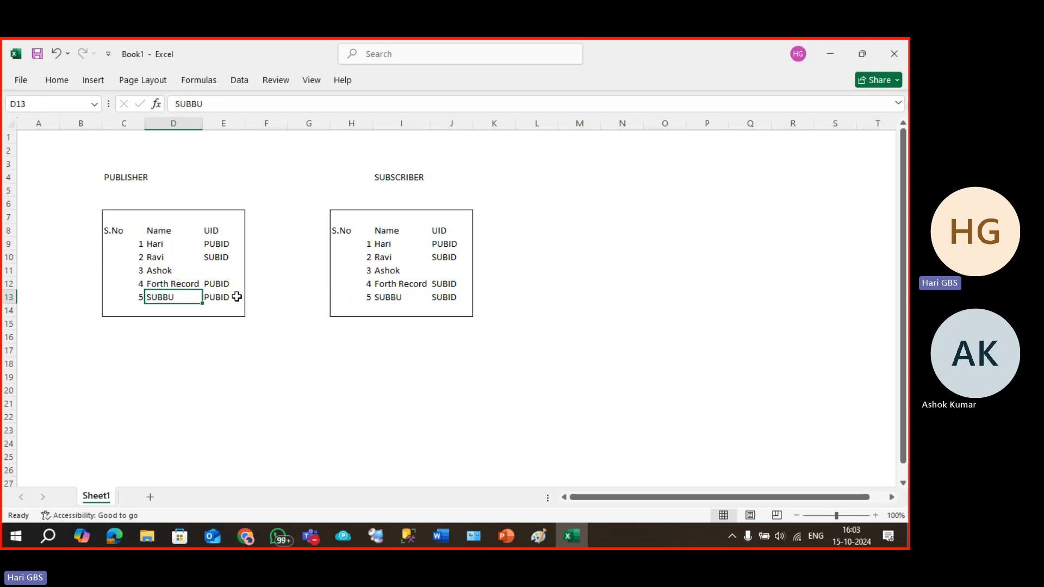
left_click(398, 285)
left_click(393, 300)
left_click_drag(154, 286, 374, 306)
left_click_drag(140, 284, 443, 296)
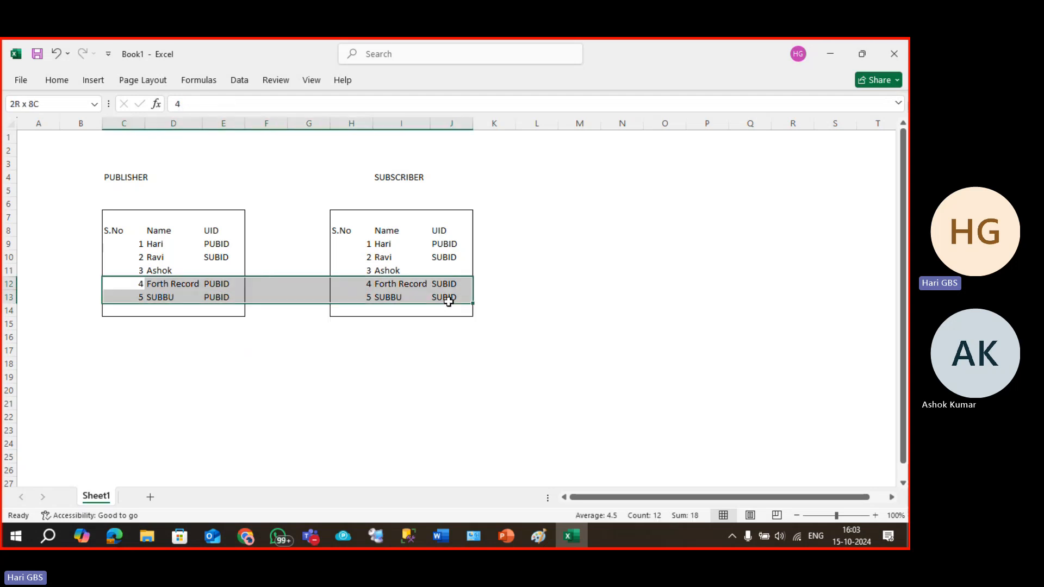
Select the subscriber's Forth Record and SUBBU cells, H12:J13, and delete their contents.
left_click(152, 286)
left_click(373, 296)
left_click(188, 285)
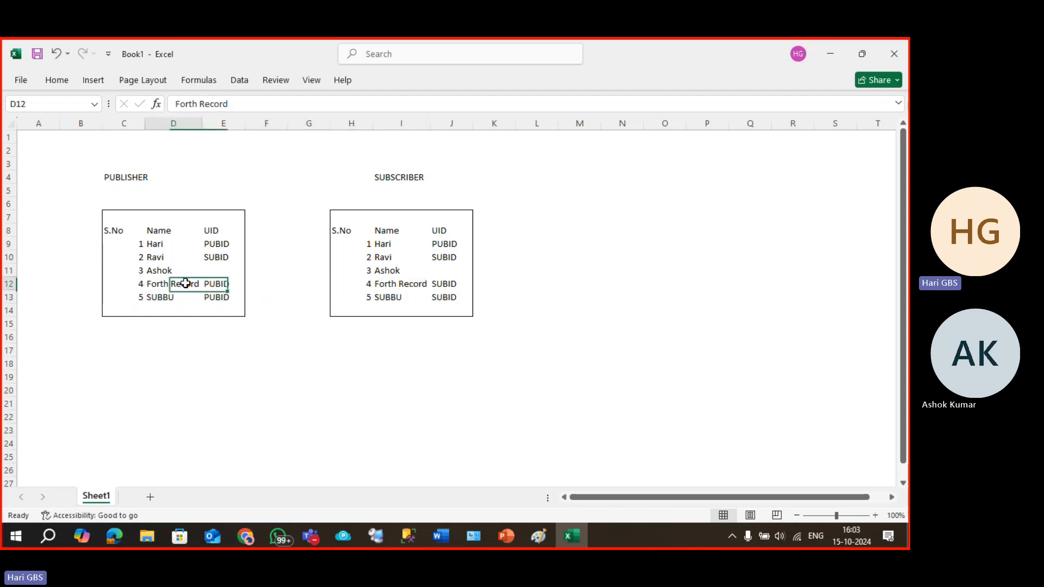
left_click_drag(370, 284, 449, 299)
key("Delete")
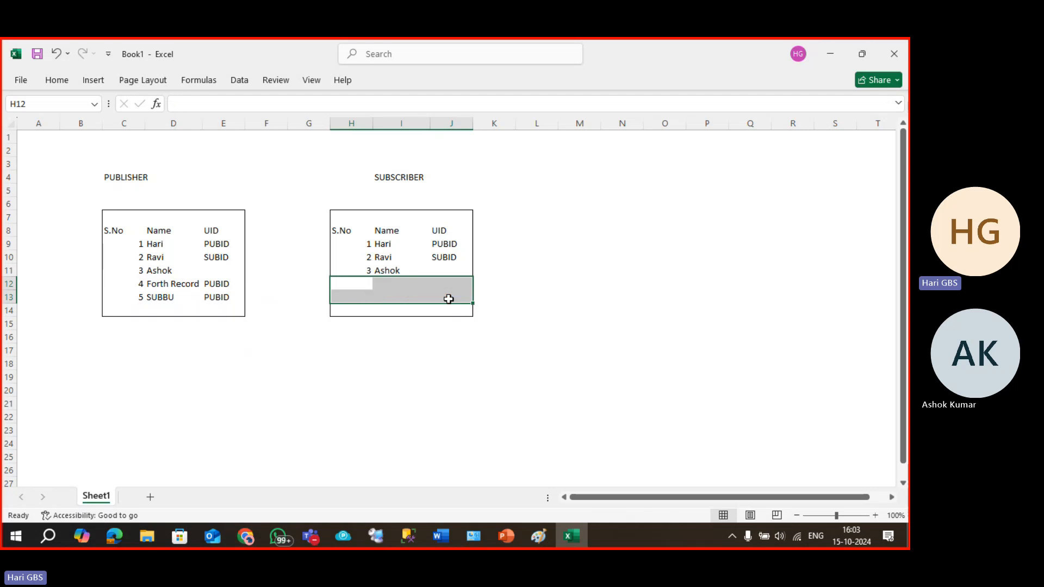
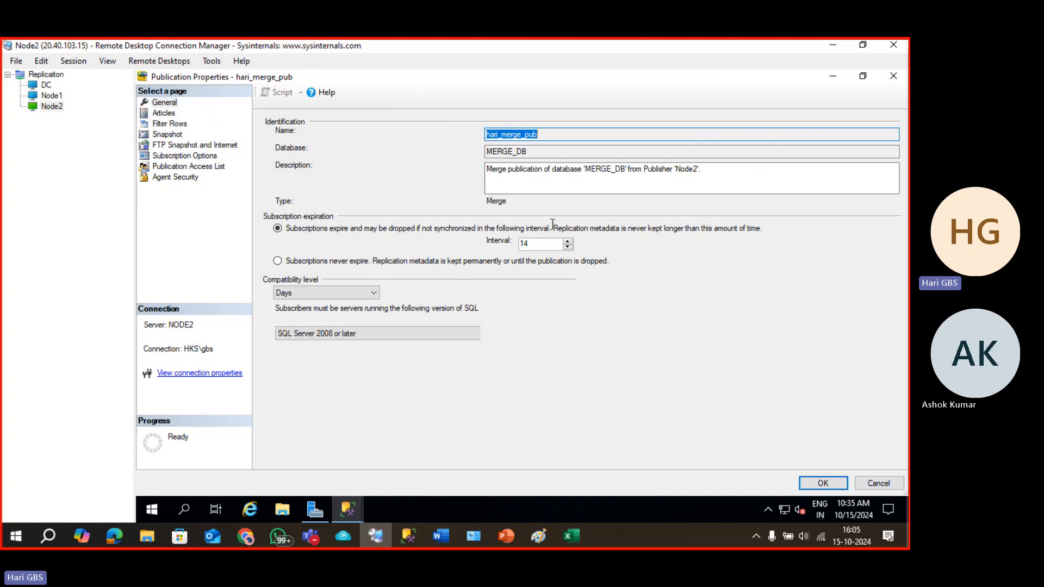
Review hari_merge_pub's Articles, Filter Rows, Snapshot, Agent Security and subscription pages, then close unchanged.
left_click(163, 113)
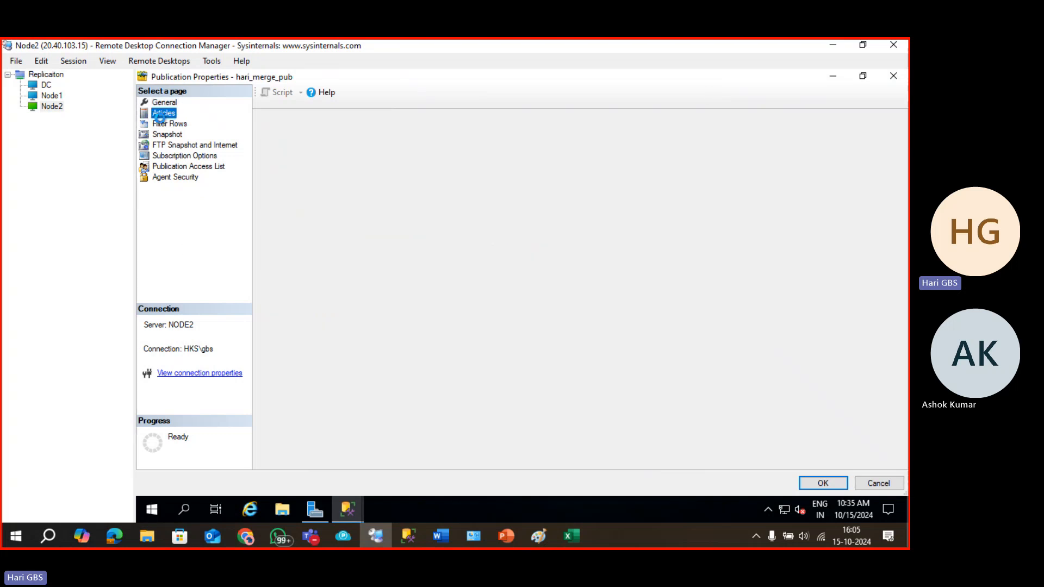
left_click(166, 125)
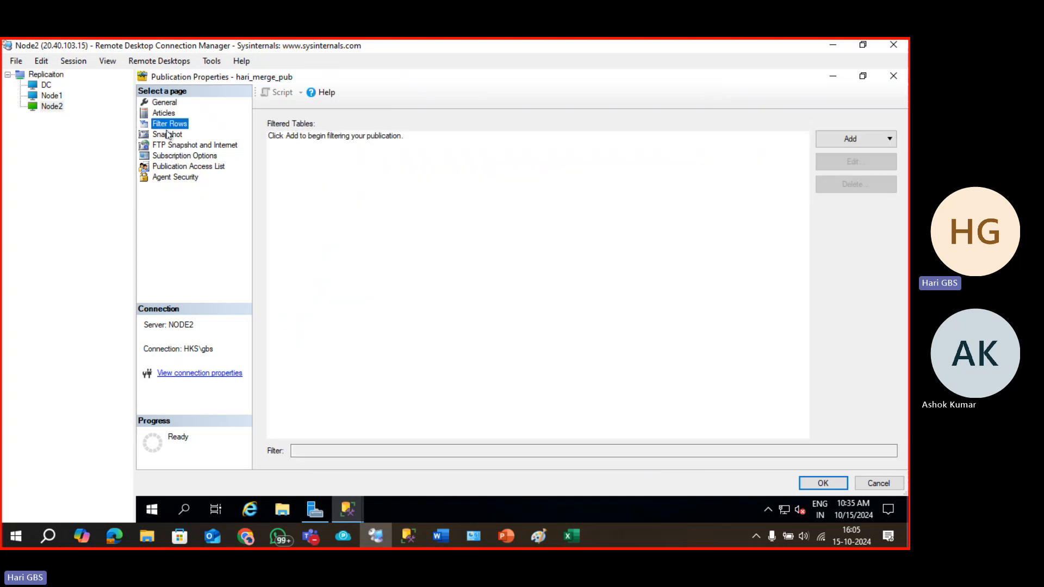
left_click(168, 135)
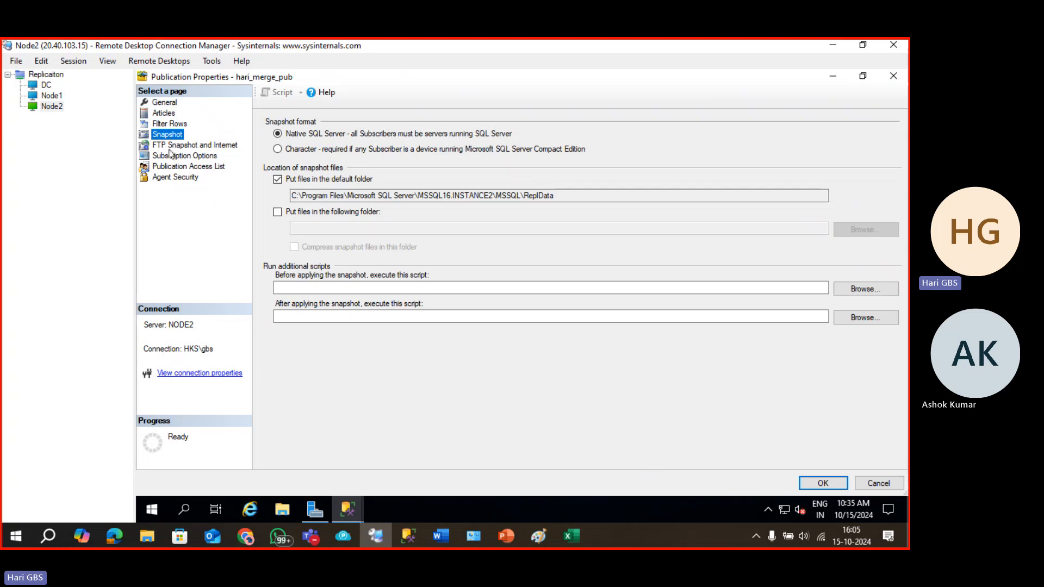
left_click(179, 176)
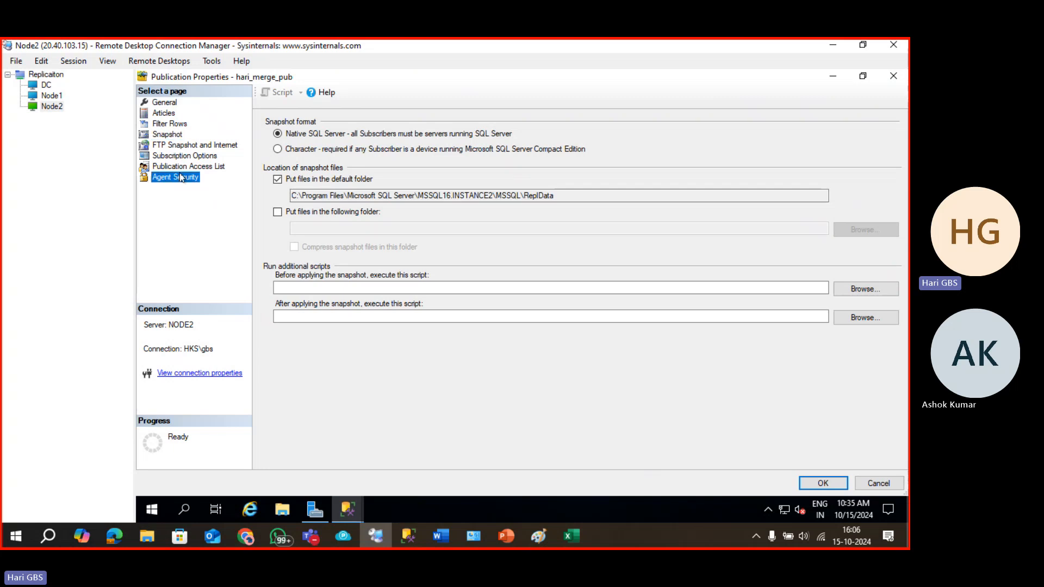
left_click(185, 168)
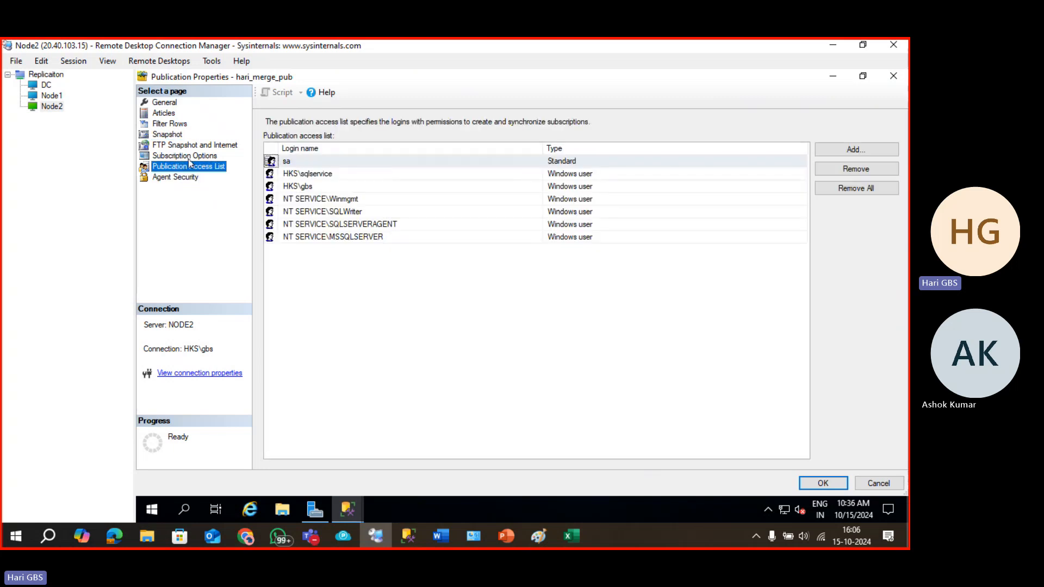
left_click(189, 157)
left_click(189, 146)
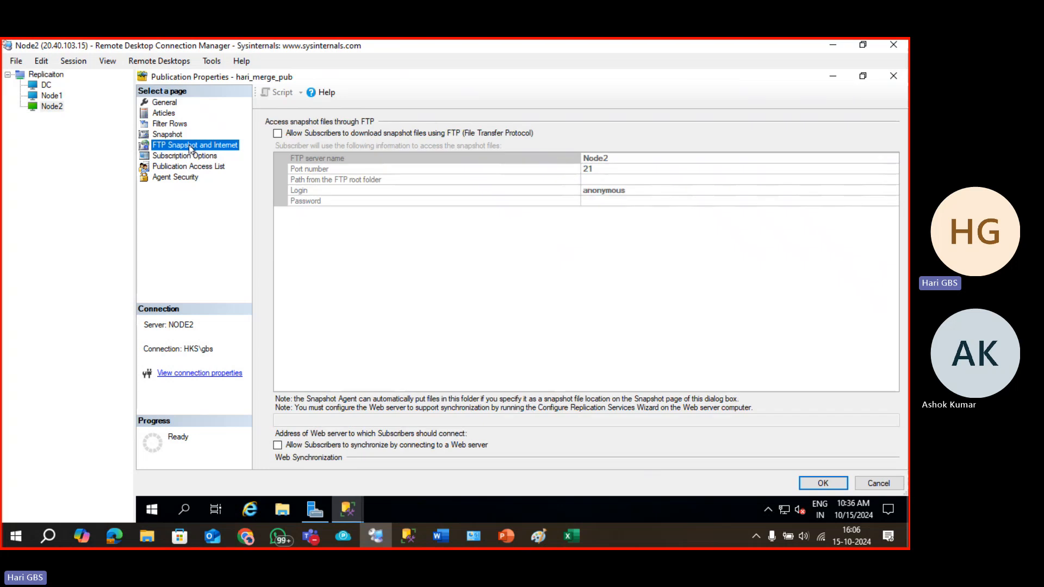
left_click(177, 133)
left_click(173, 124)
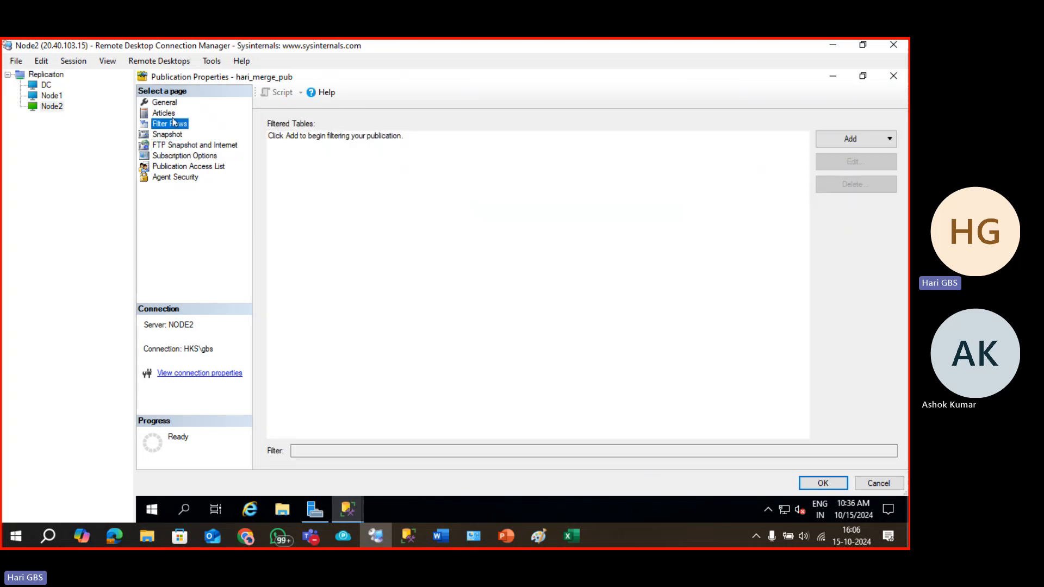
left_click(169, 113)
left_click(172, 103)
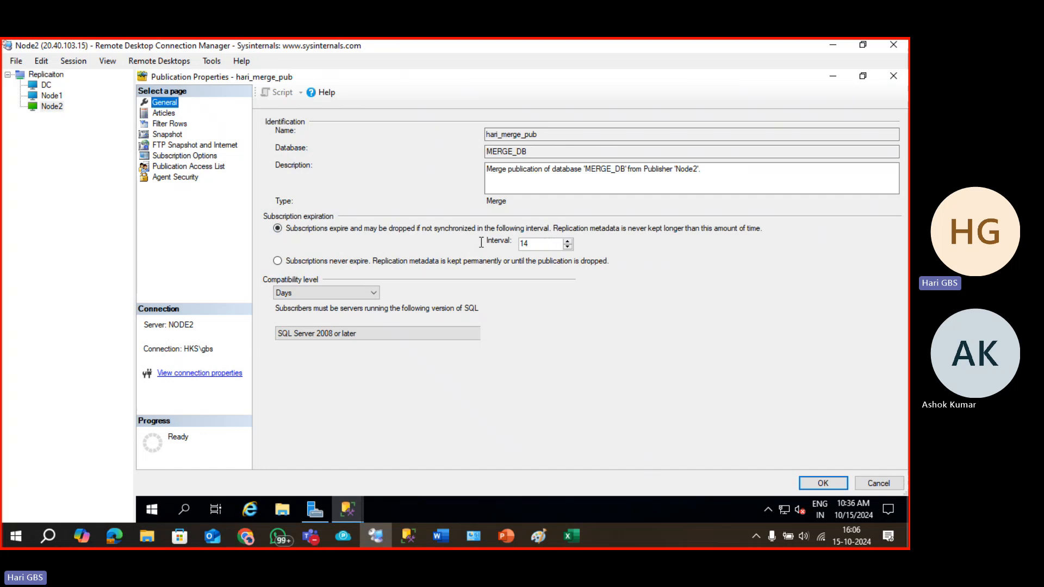
key("Escape")
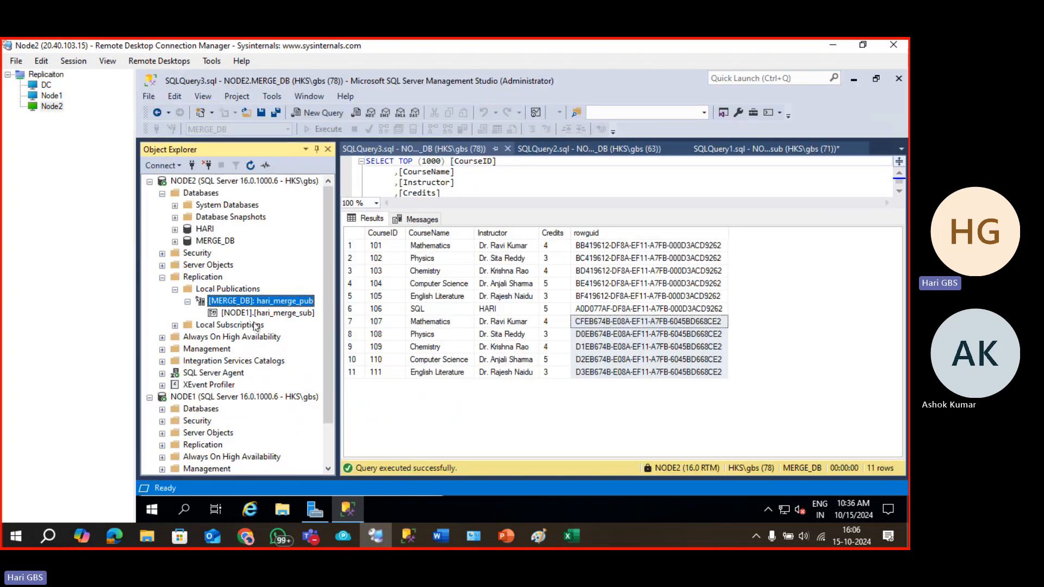
Start a new publication from database HARI as a merge publication.
right_click(231, 290)
left_click(273, 298)
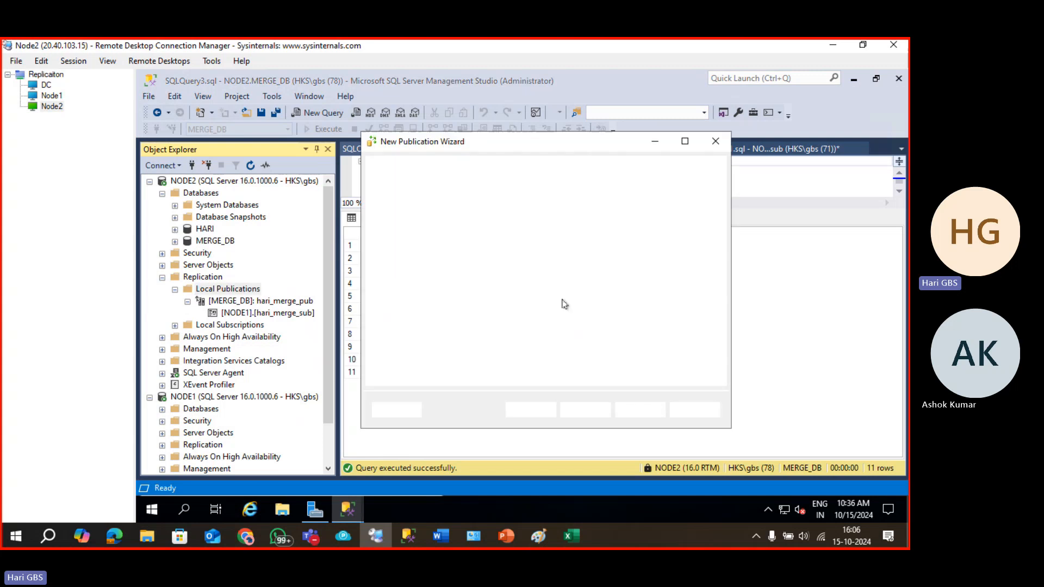
left_click(595, 411)
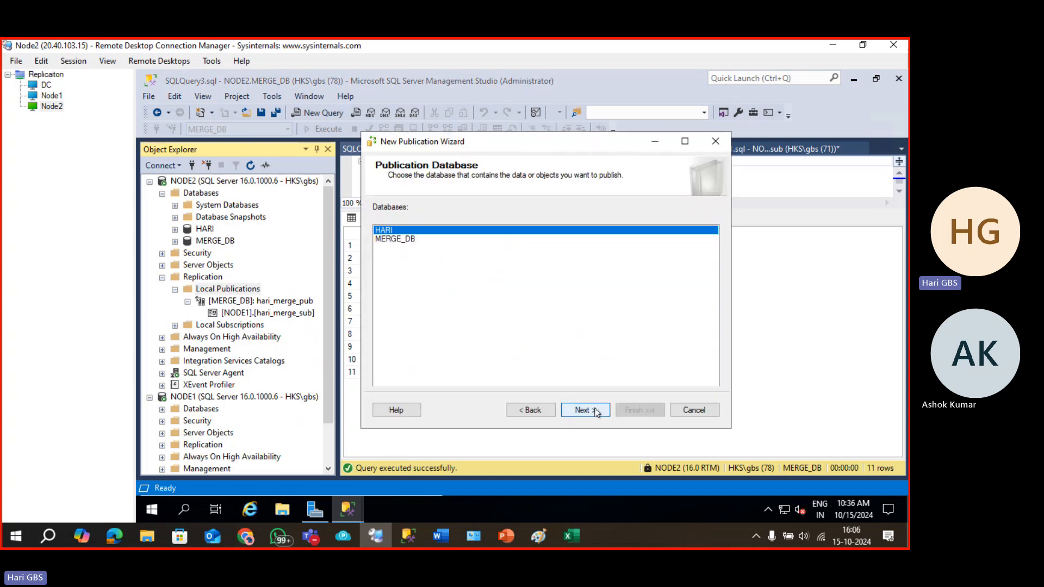
left_click(596, 412)
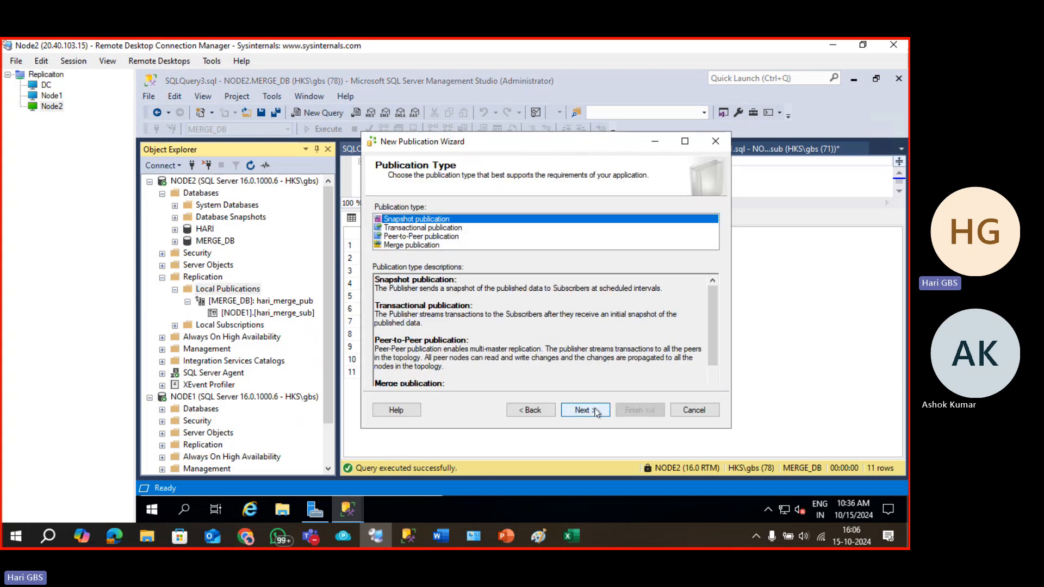
left_click(413, 246)
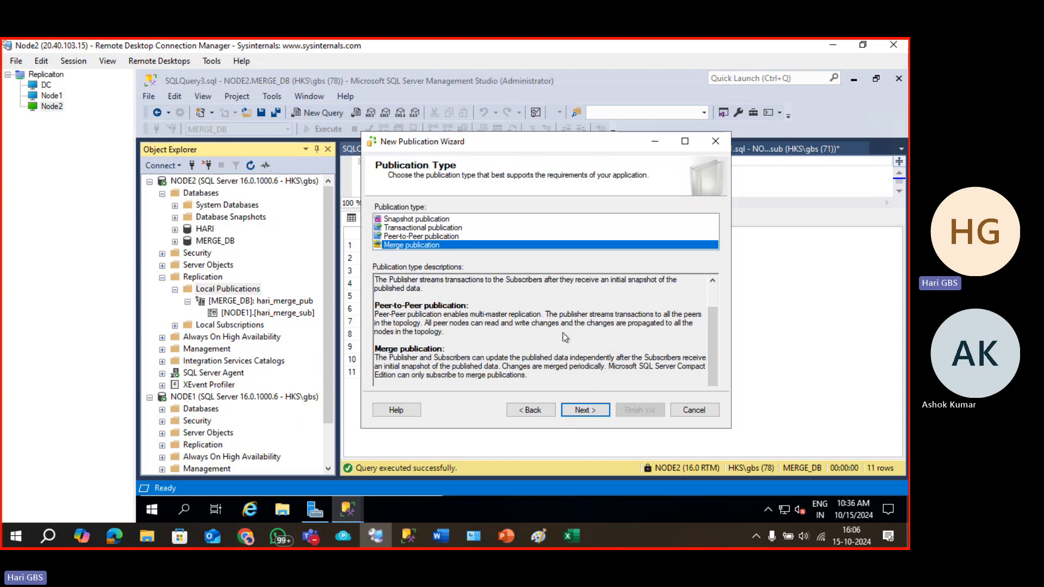
left_click(595, 411)
left_click(584, 410)
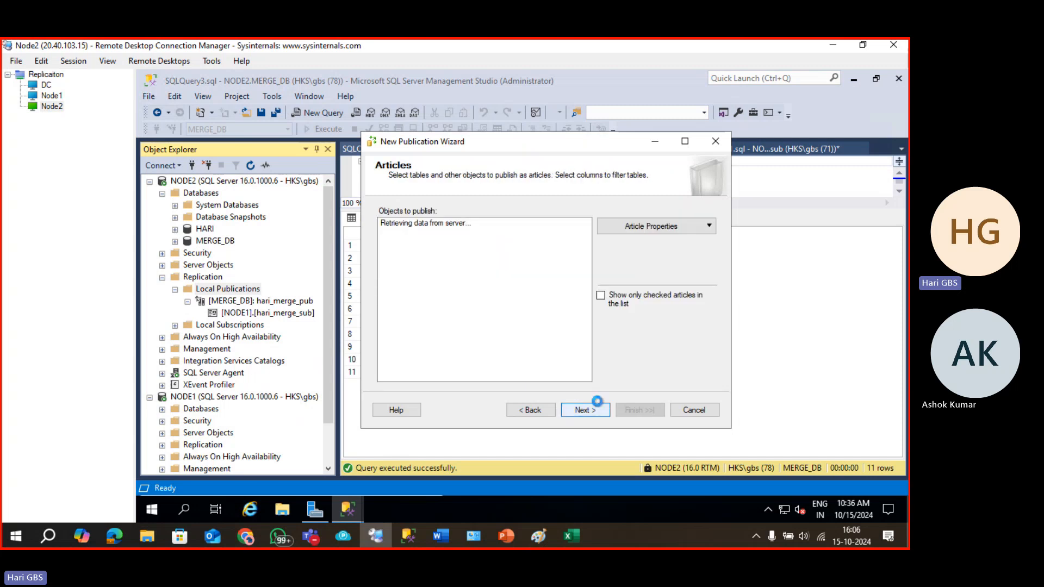
Publish the students table, accepting the added uniqueidentifier column, no row filters and the default snapshot schedule.
left_click(386, 223)
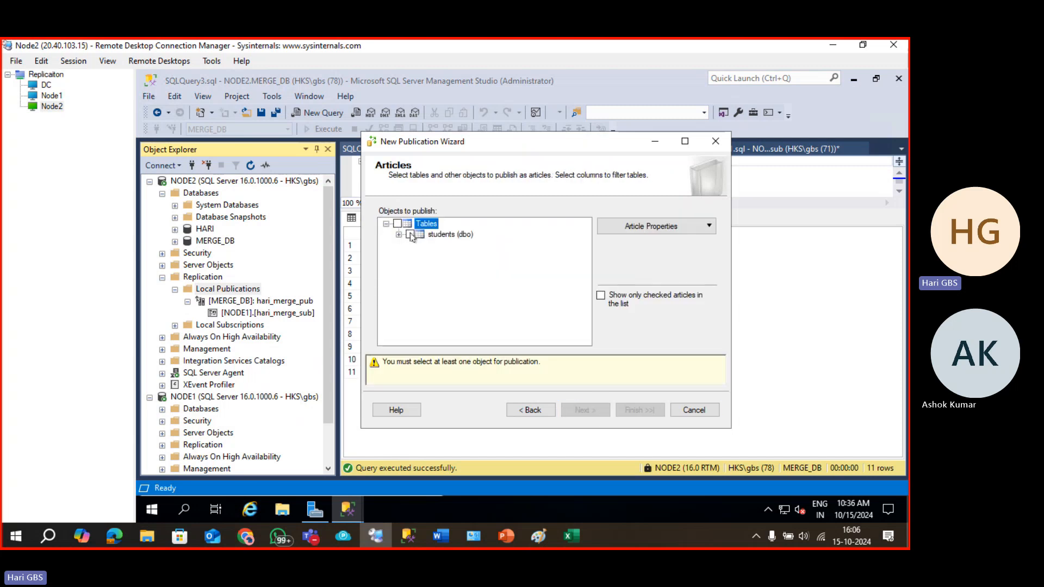
left_click(410, 235)
left_click(602, 419)
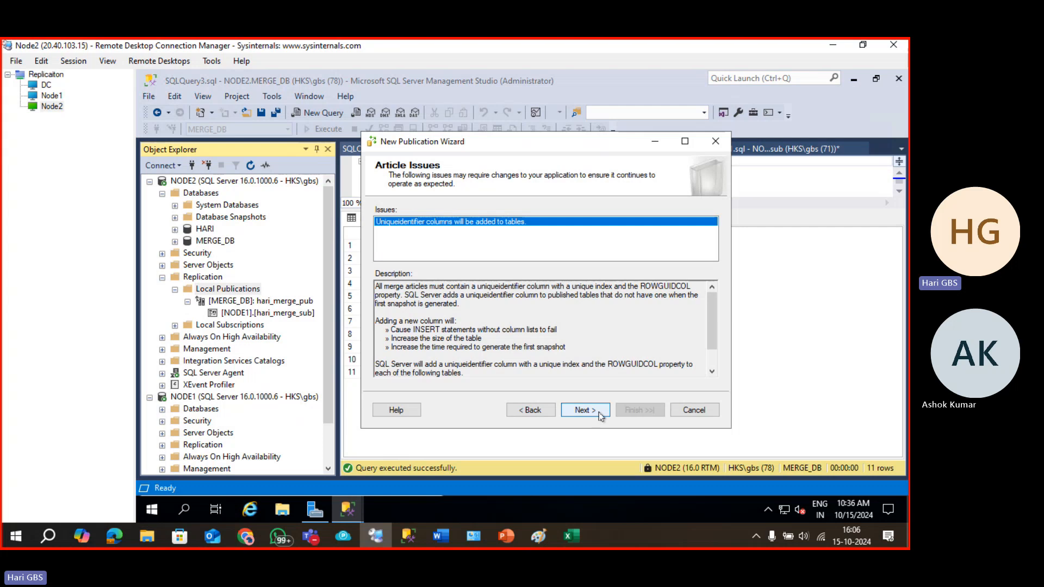
left_click(601, 417)
left_click(600, 416)
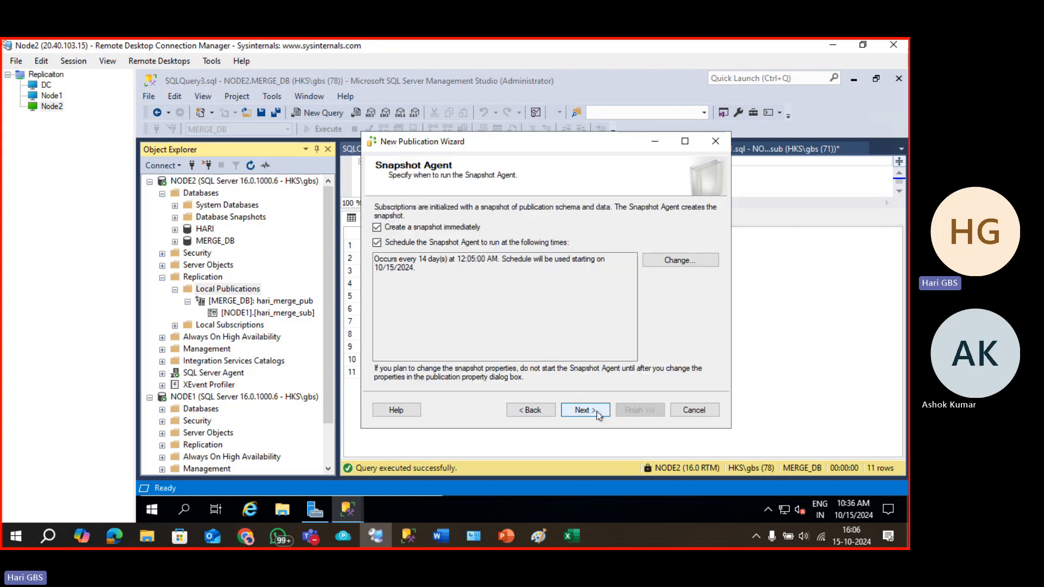
left_click(599, 417)
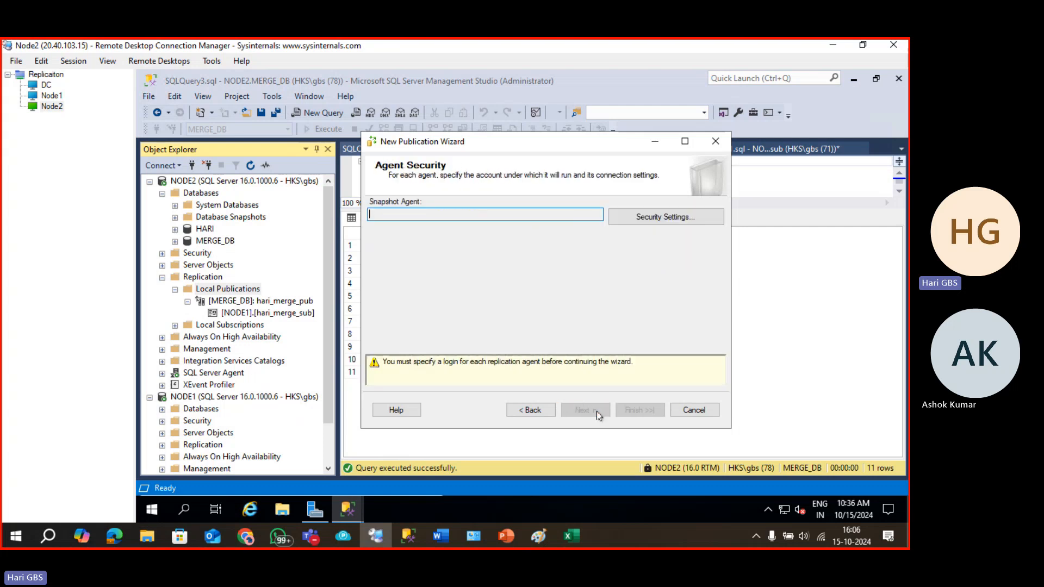
Run the Snapshot Agent under the SQL Server Agent account.
left_click(631, 228)
left_click(426, 266)
left_click(562, 433)
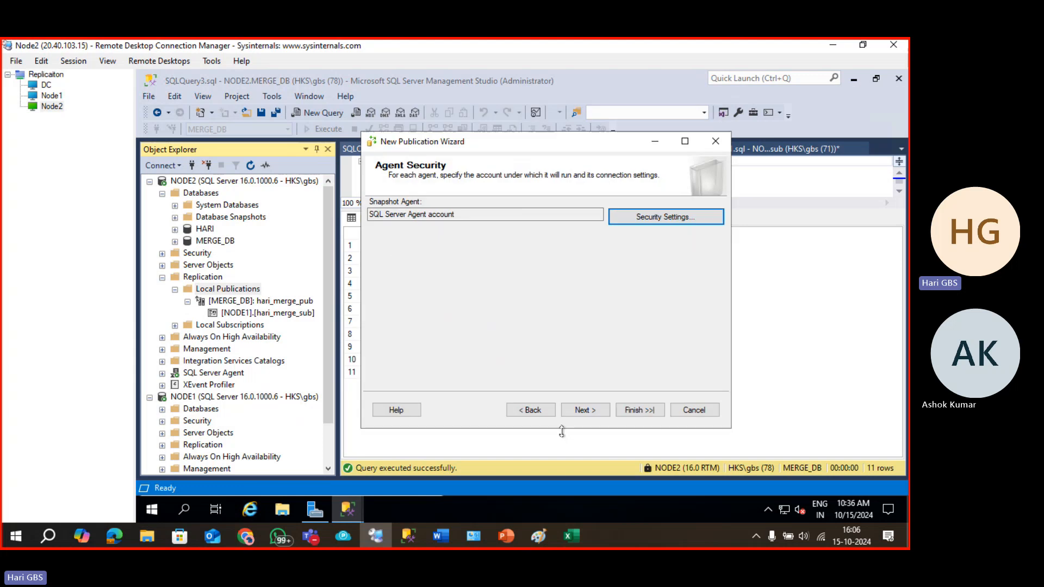
left_click(595, 412)
left_click(595, 411)
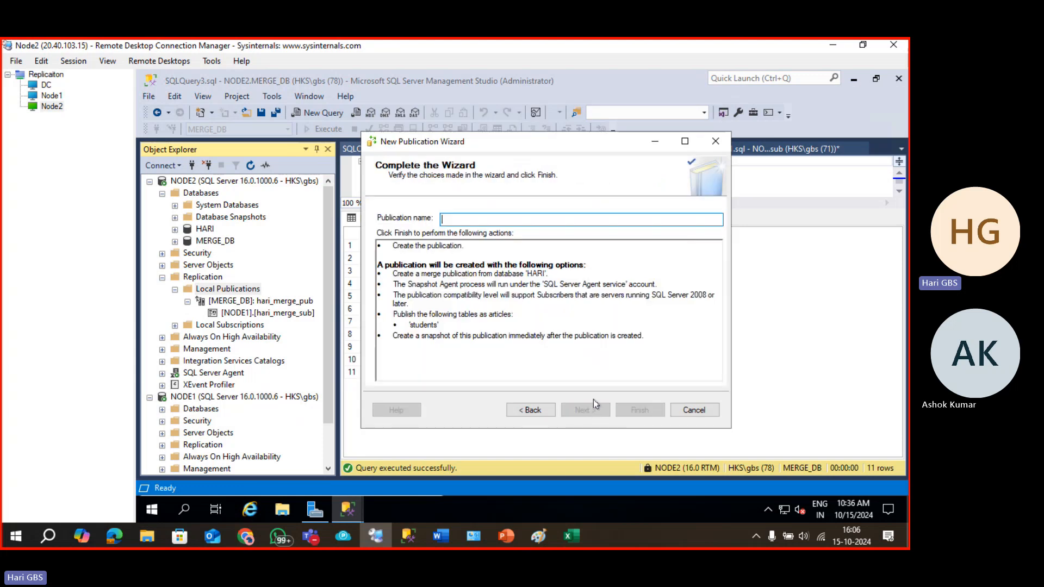
Name the publication HARI_ST_PUB and finish creating it.
type("STU")
key("BackSpace")
key("BackSpace")
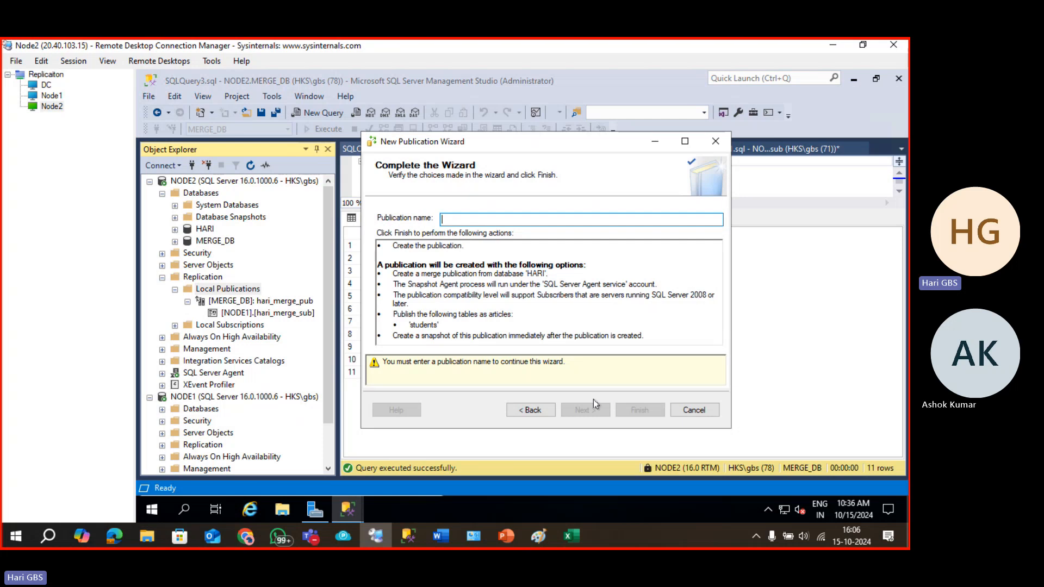
type("HARI_ST_P")
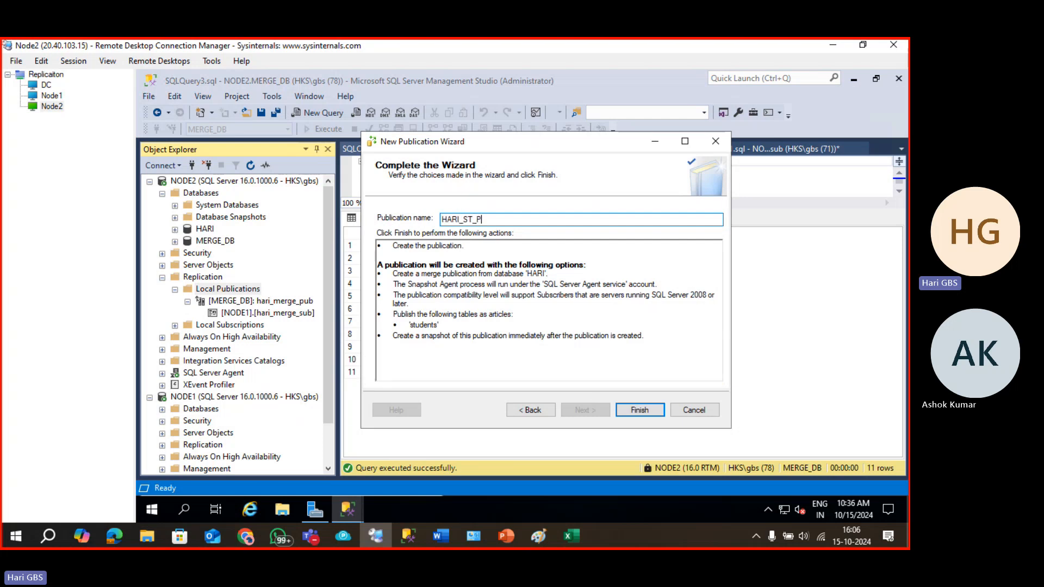
type("UB")
key("Return")
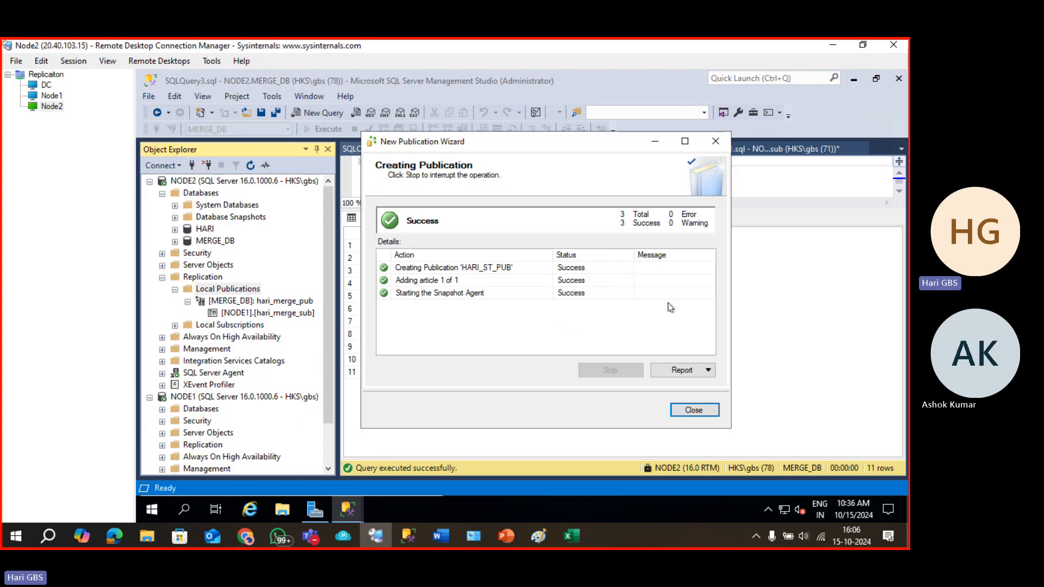
left_click(694, 410)
Start a new subscription under NODE1's Local Subscriptions.
scroll(222, 322, "down", 2)
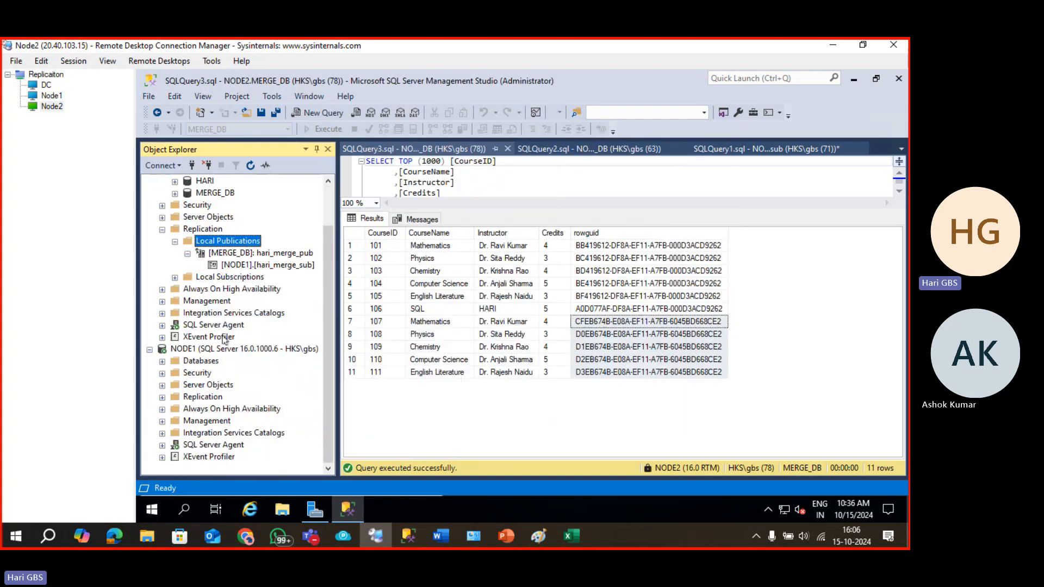
left_click(162, 398)
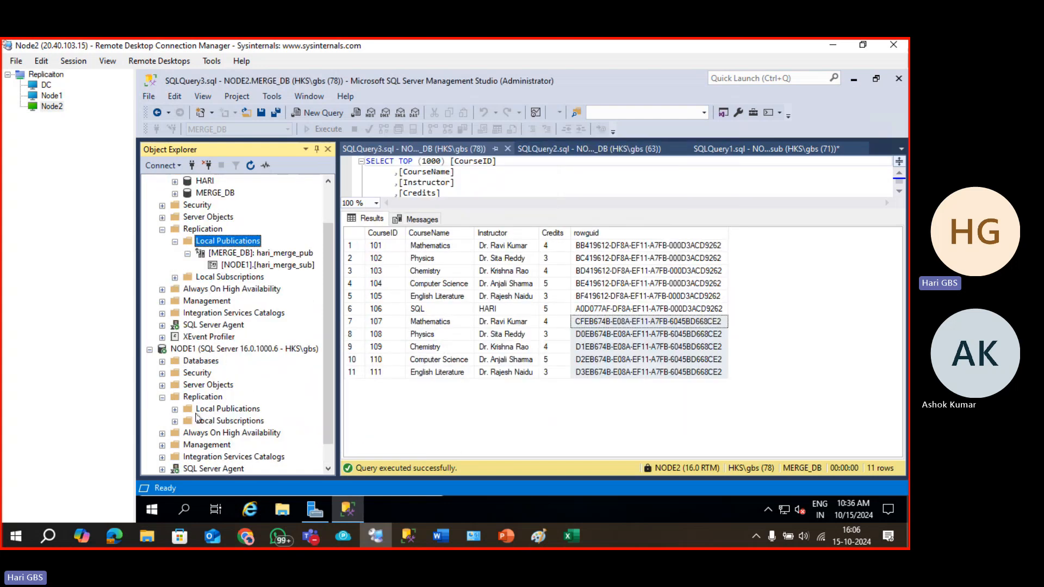
left_click(200, 424)
right_click(201, 426)
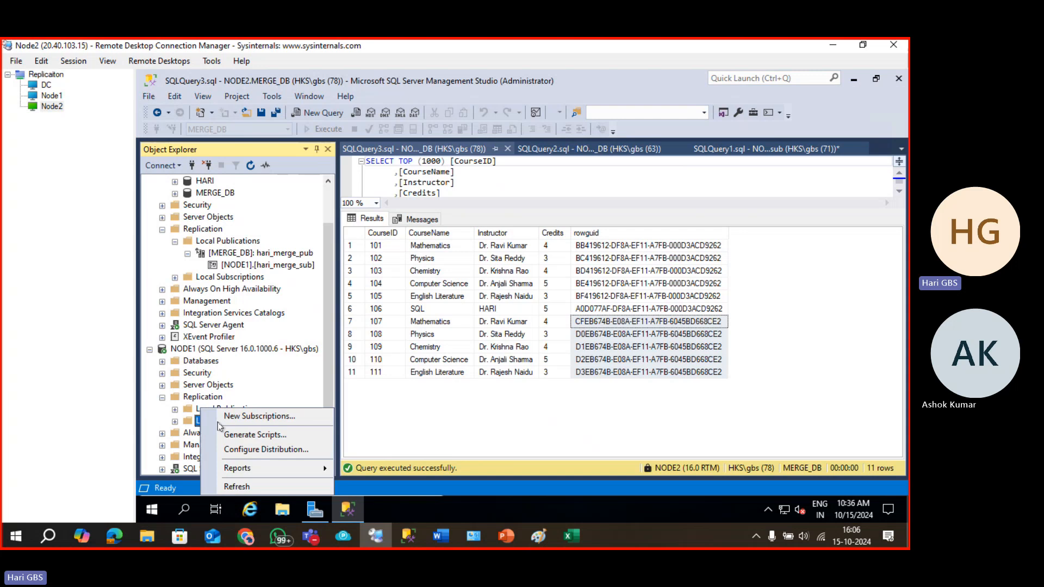
left_click(237, 415)
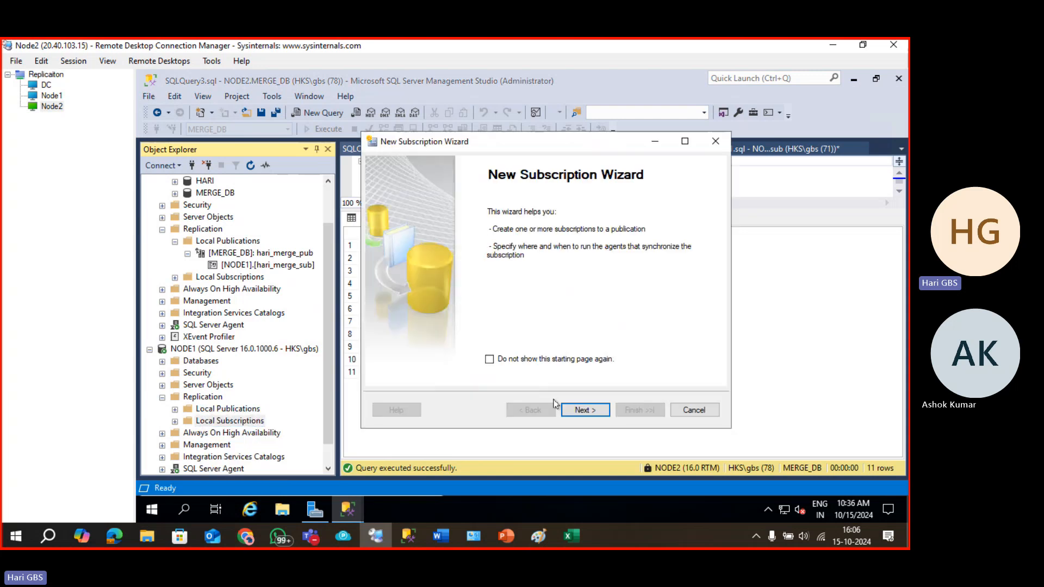
left_click(581, 409)
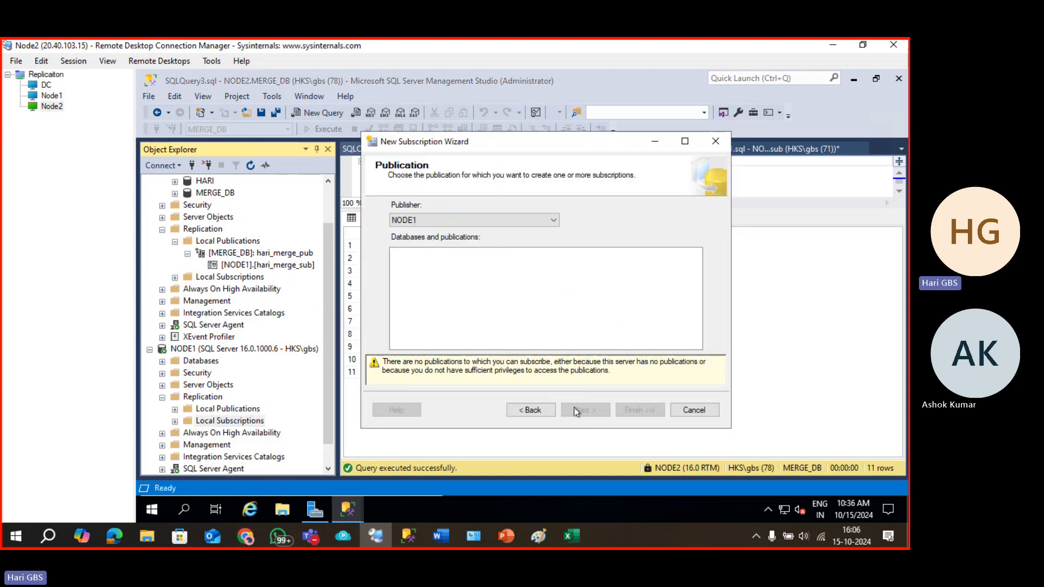
Connect to the NODE2 publisher, choose HARI_ST_PUB and keep the merge agent location.
left_click(537, 219)
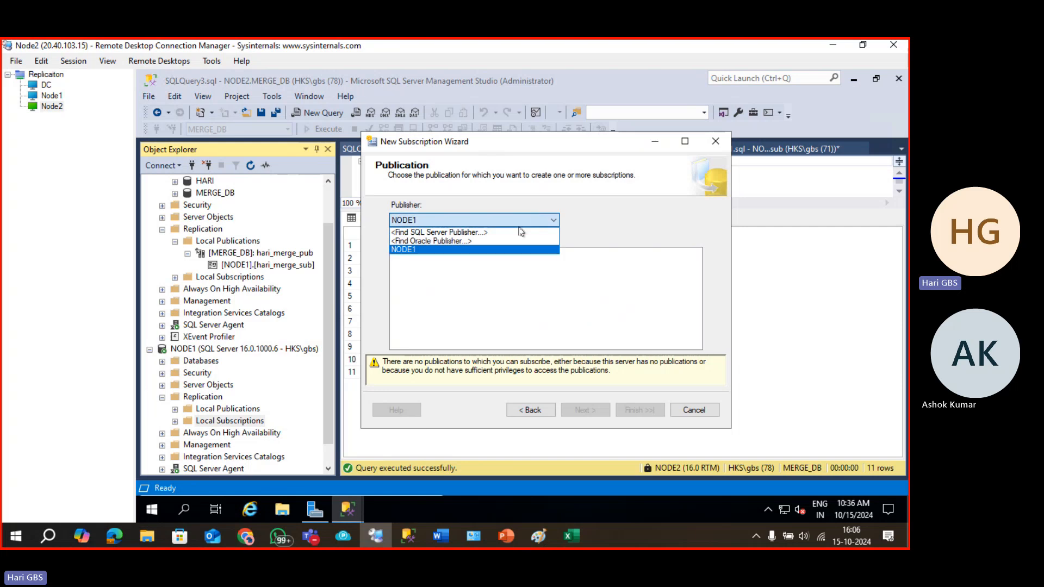
left_click(519, 233)
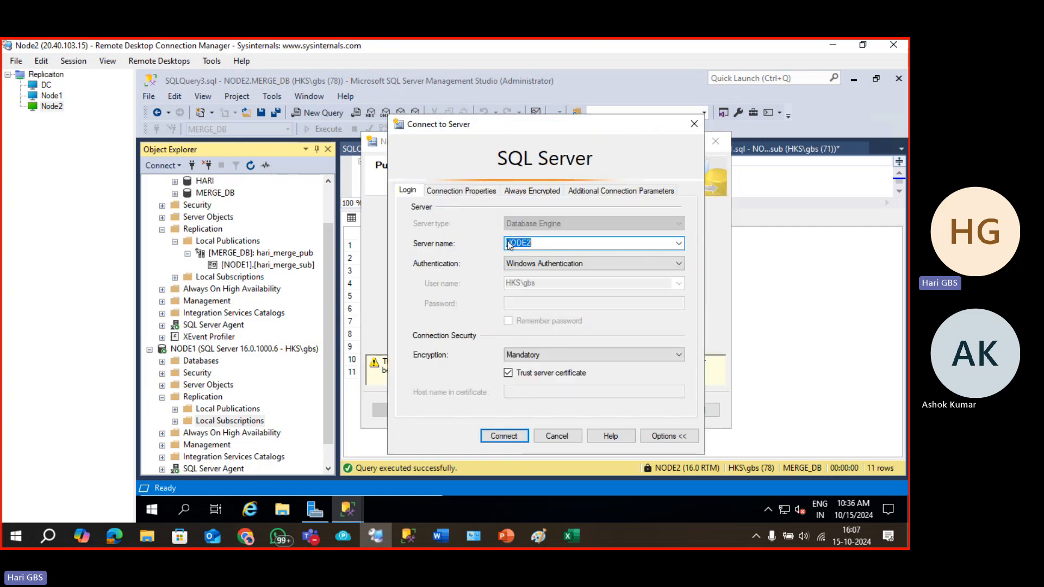
left_click(550, 244)
type("1")
key("Return")
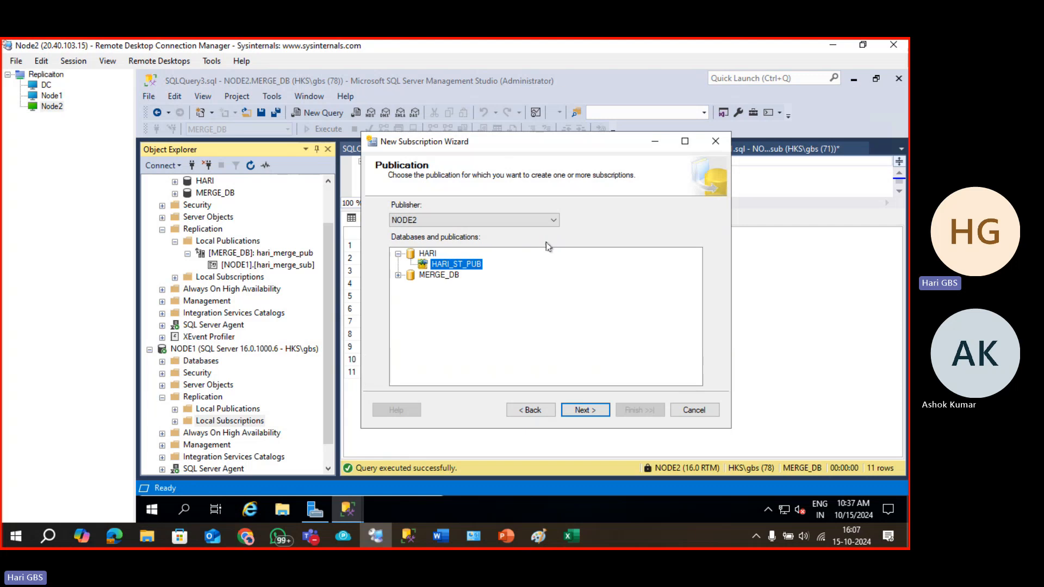
left_click(580, 410)
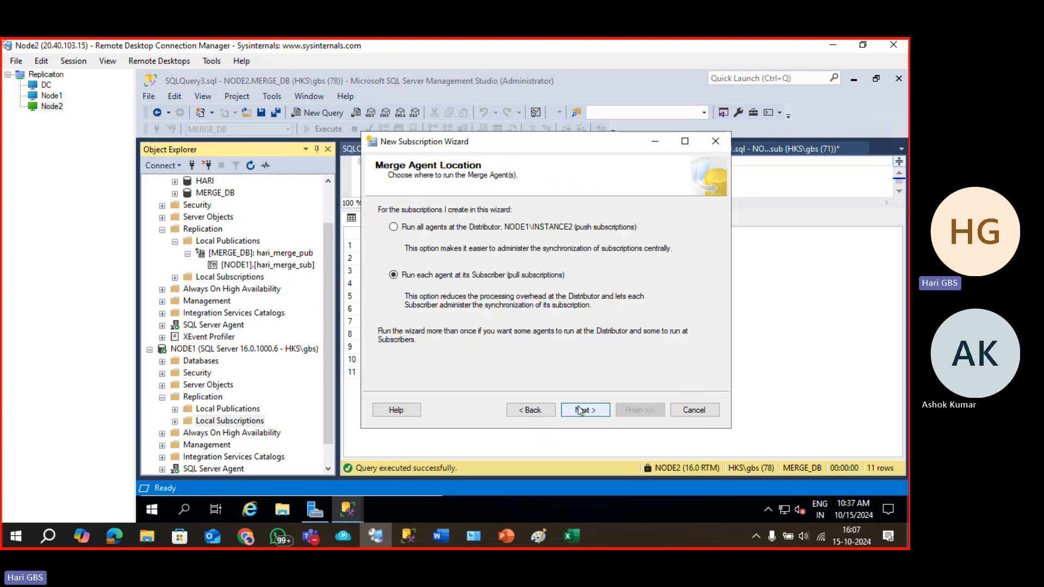
left_click(476, 227)
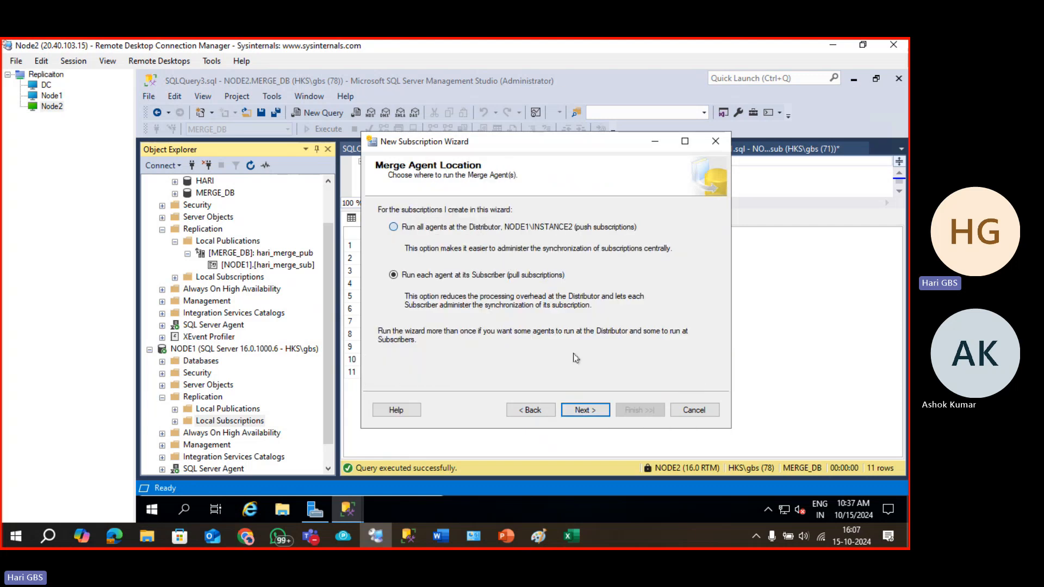
left_click(581, 409)
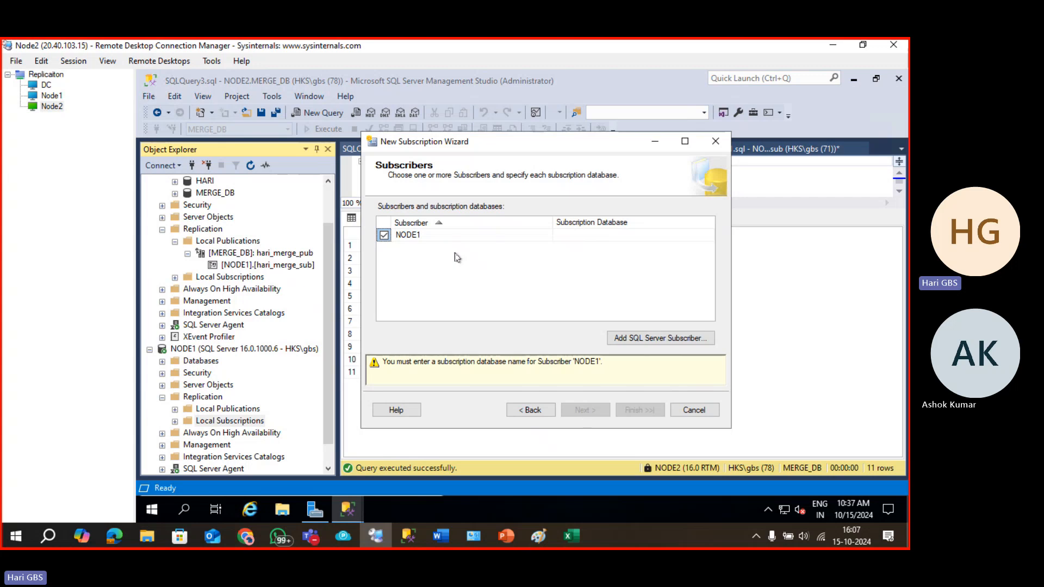
Set hari_sub as NODE1's subscription database.
left_click(584, 235)
left_click(584, 236)
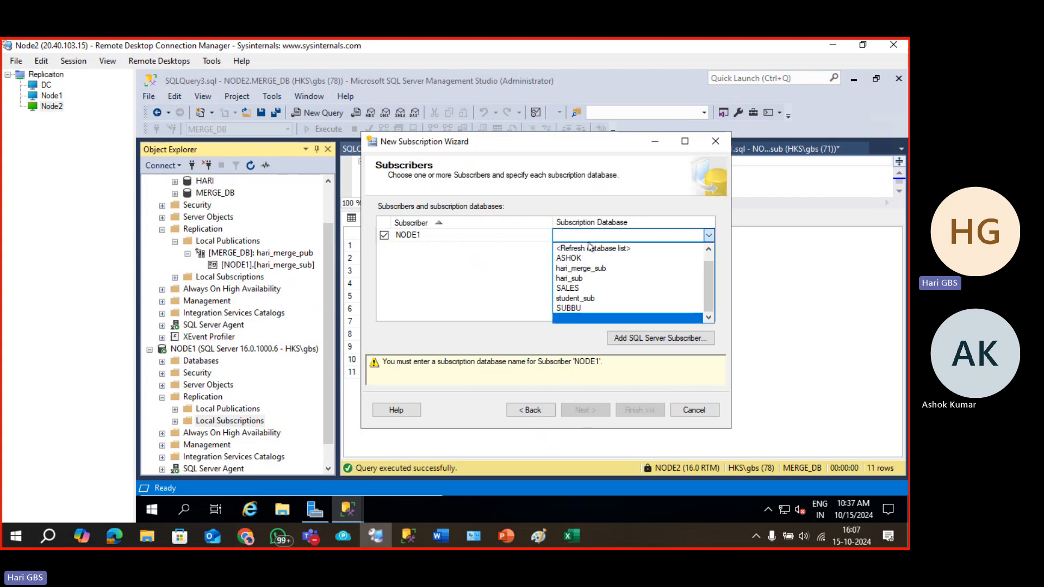
left_click(590, 248)
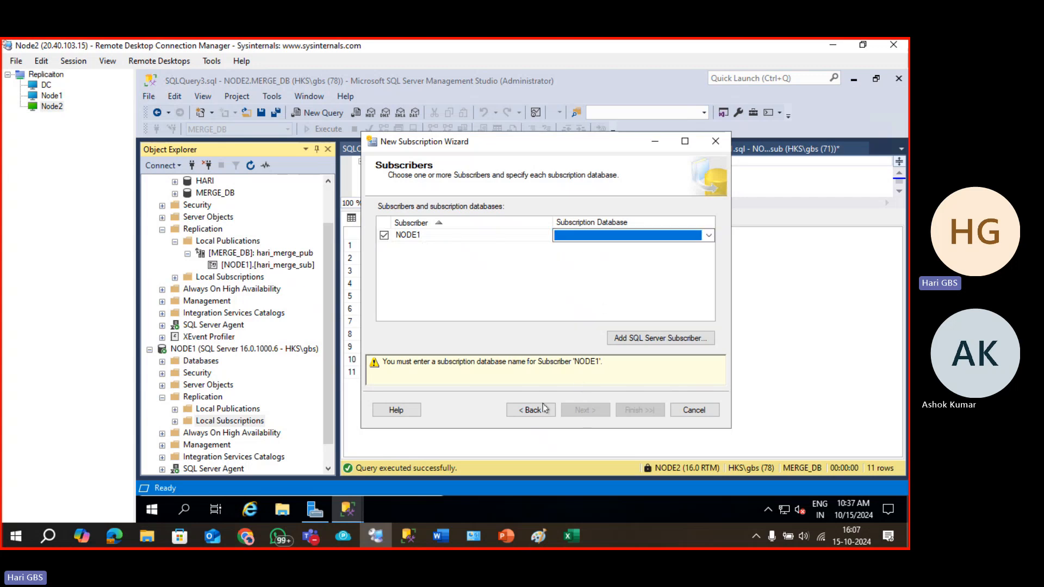
left_click(609, 236)
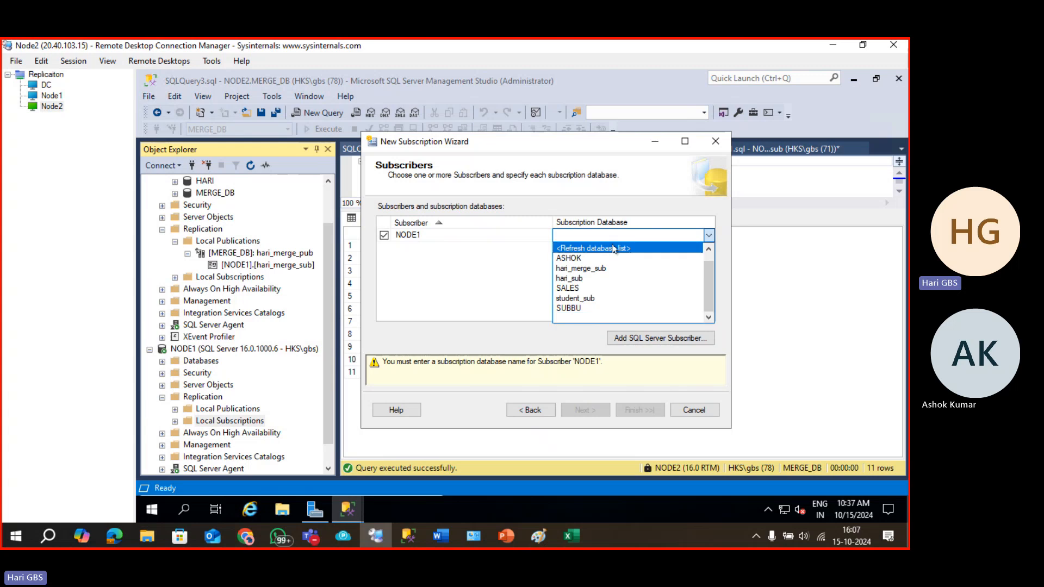
left_click(609, 248)
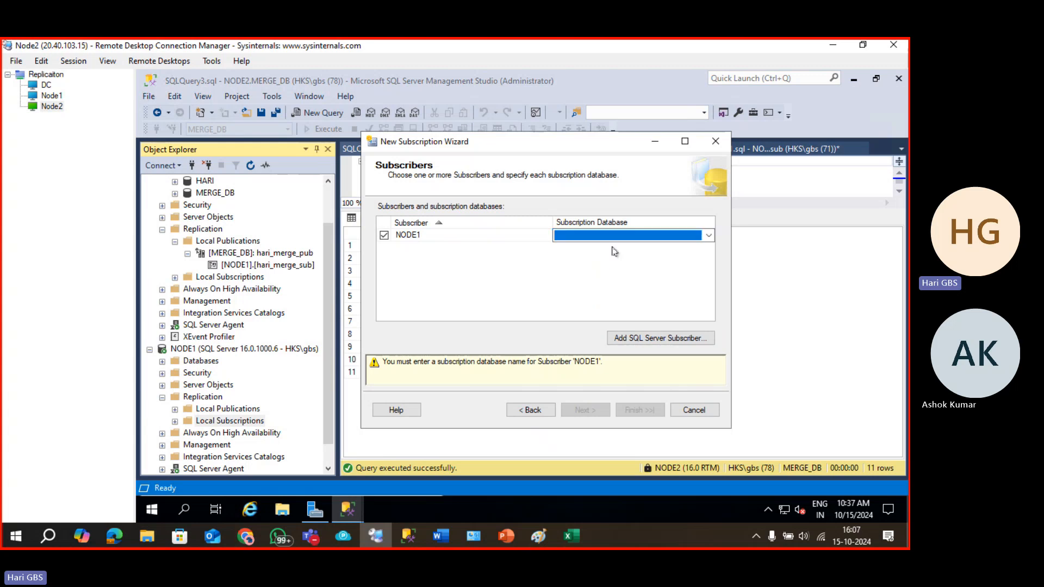
left_click(589, 273)
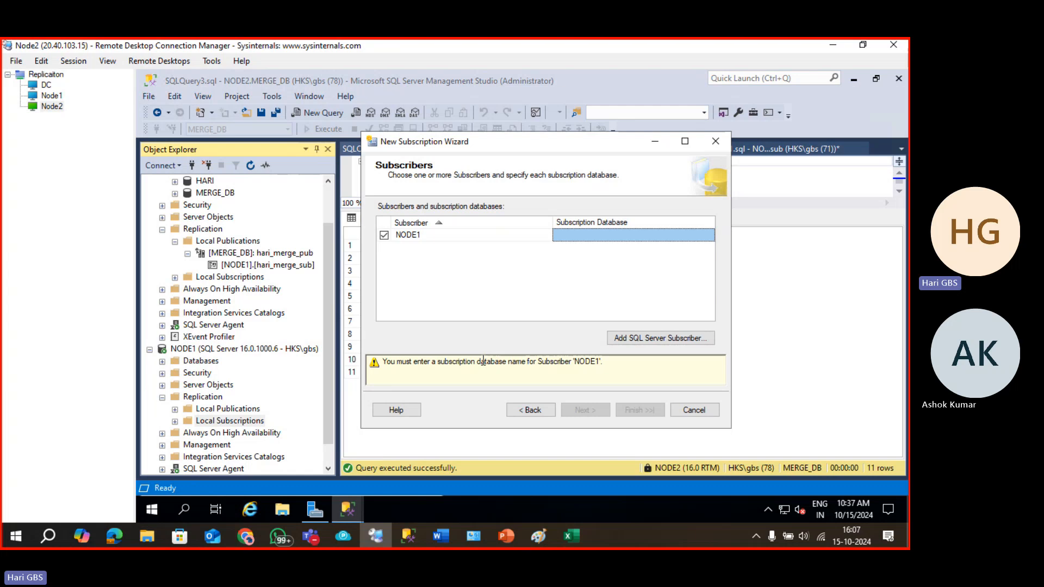
left_click(693, 236)
left_click(676, 244)
left_click(677, 234)
left_click(672, 234)
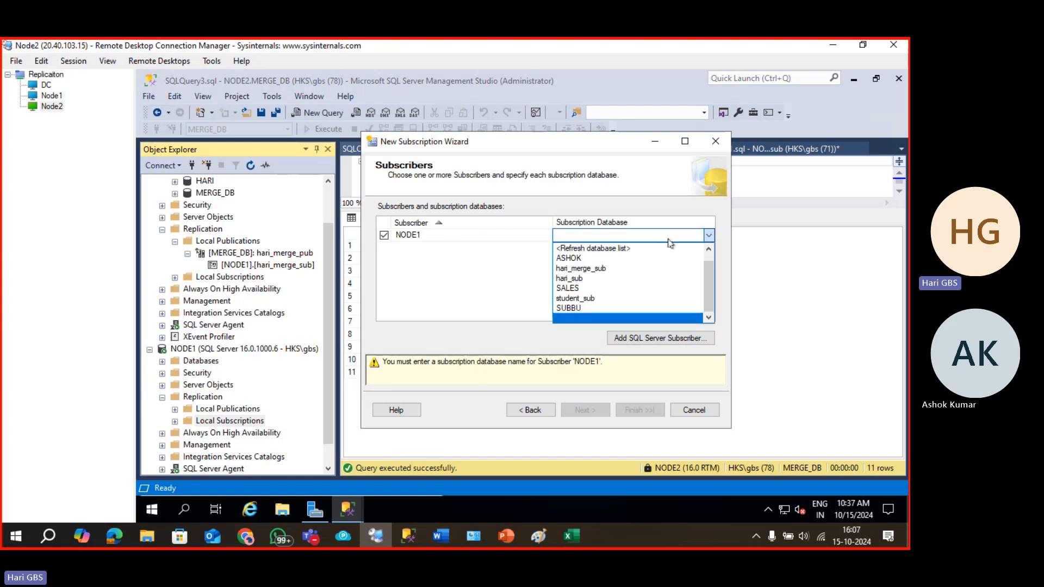
left_click(654, 249)
left_click(661, 238)
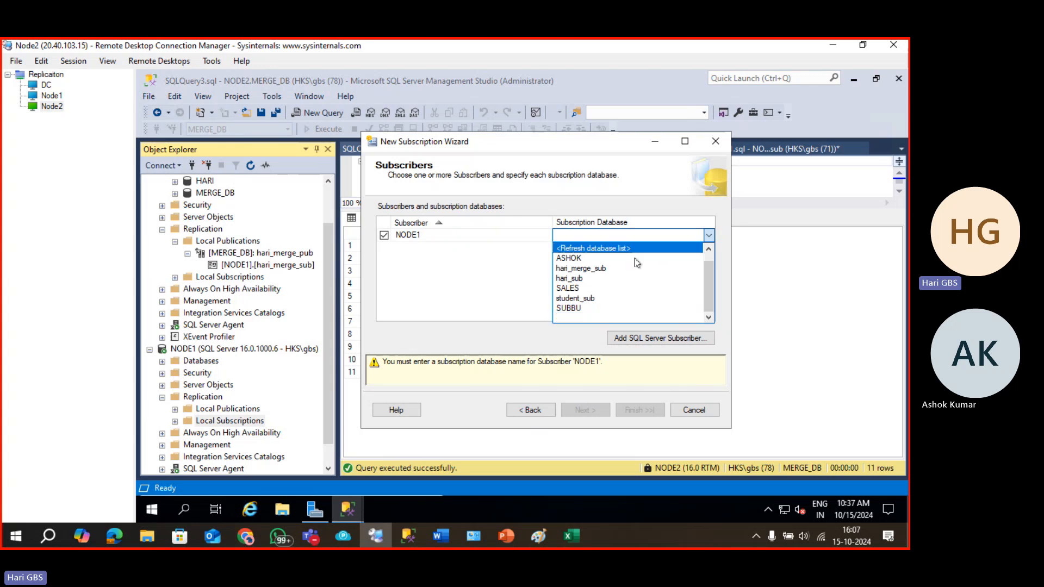
left_click(606, 280)
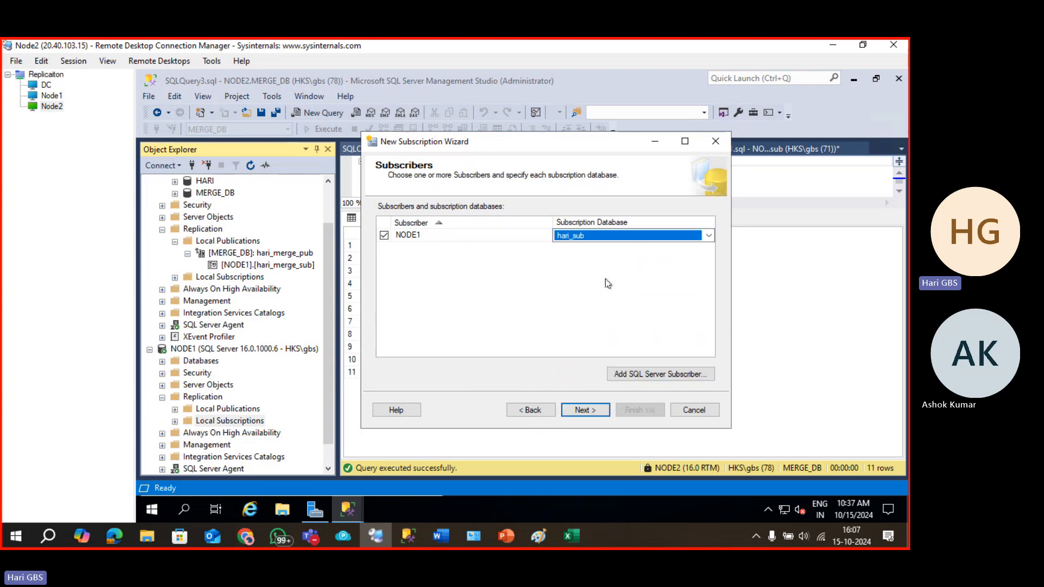
Run NODE1's Merge Agent under the SQL Server Agent account.
left_click(594, 413)
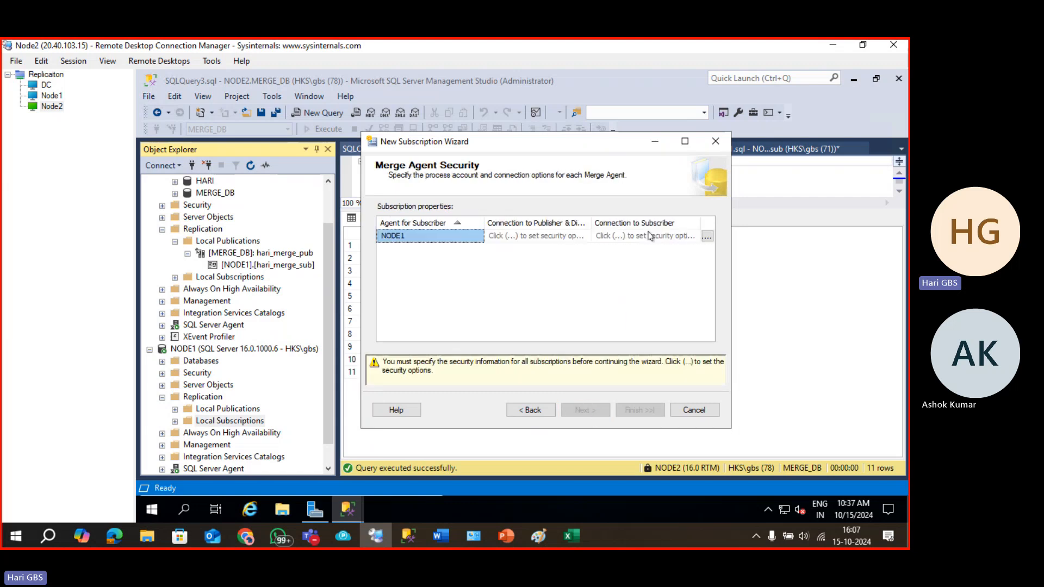
left_click(711, 236)
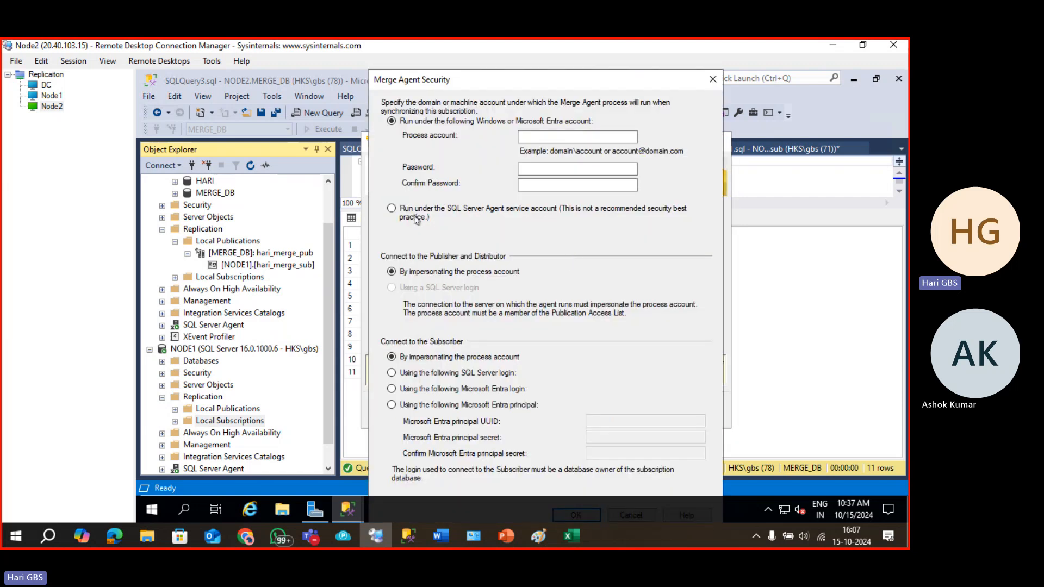
left_click(416, 218)
key("Return")
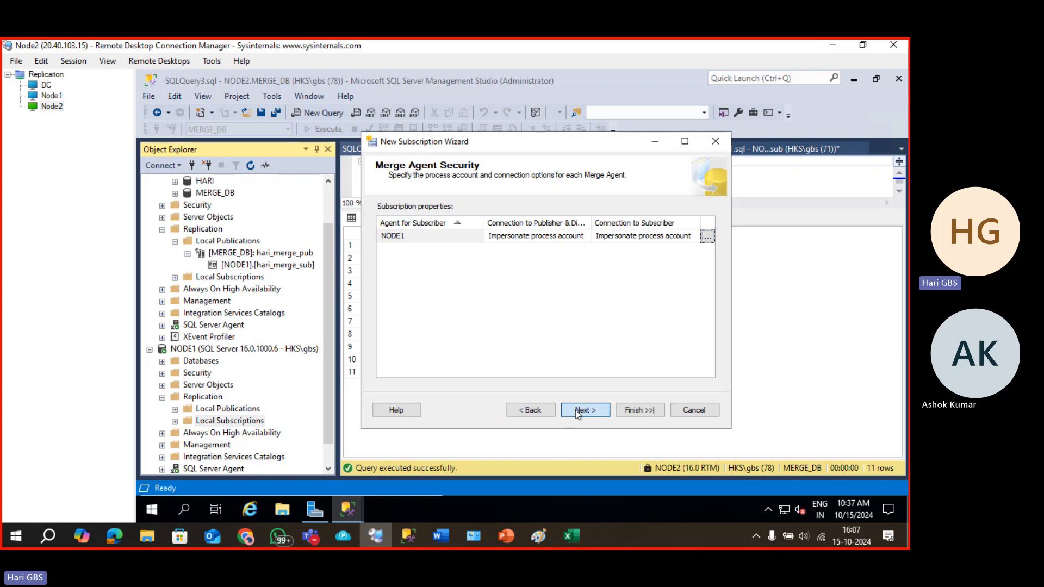
Keep the default schedule and initialization, select the 75.00 Server priority, then switch to Excel.
left_click(578, 414)
left_click(577, 412)
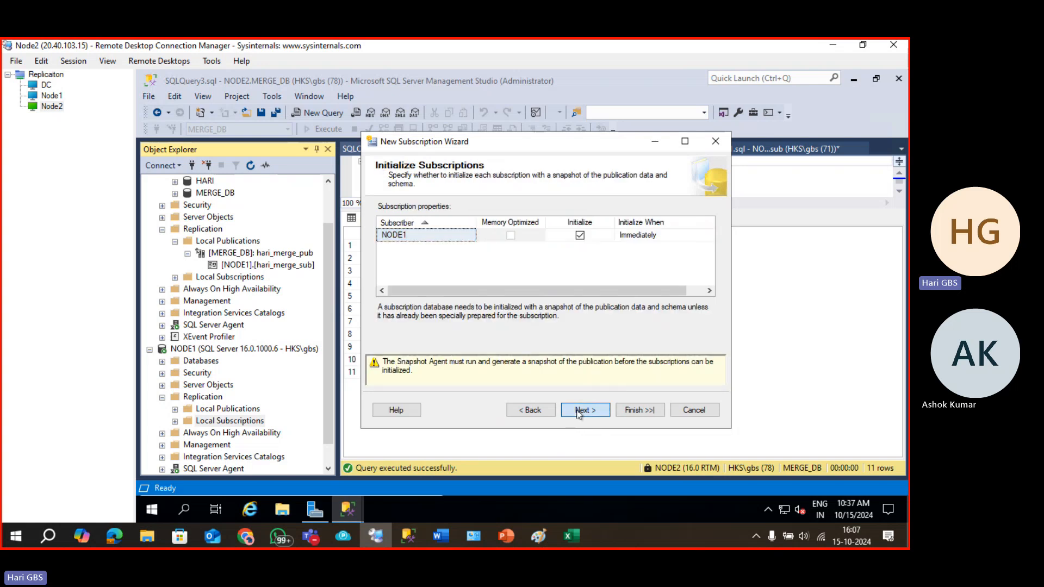
left_click(577, 412)
left_click(590, 238)
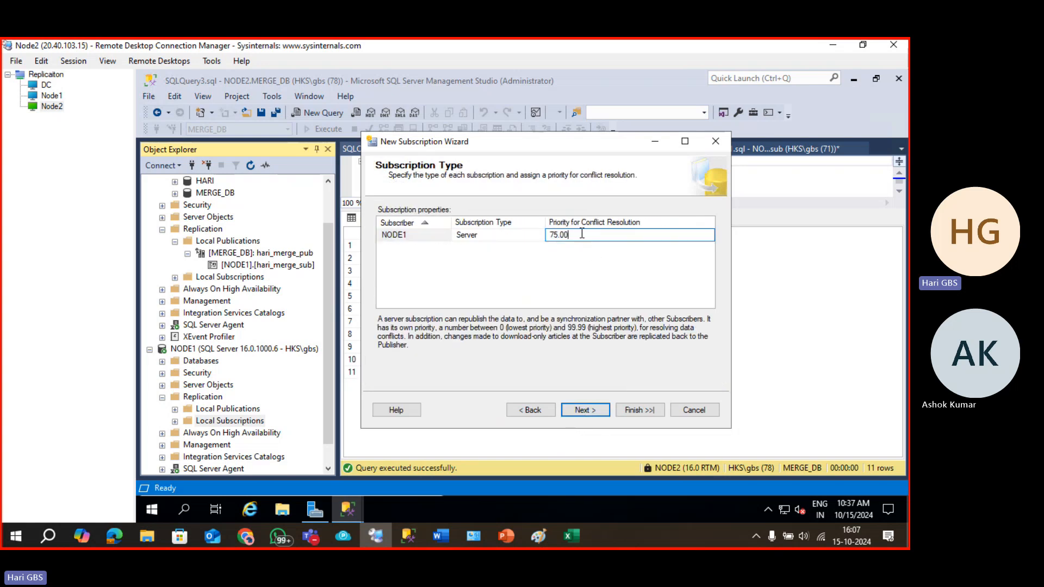
left_click_drag(582, 234, 519, 232)
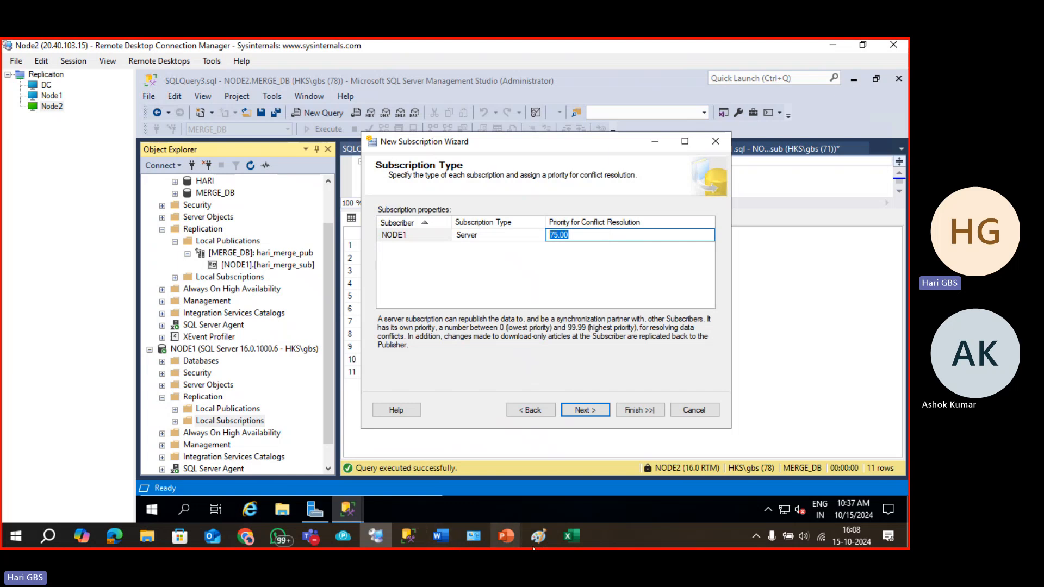
left_click(570, 536)
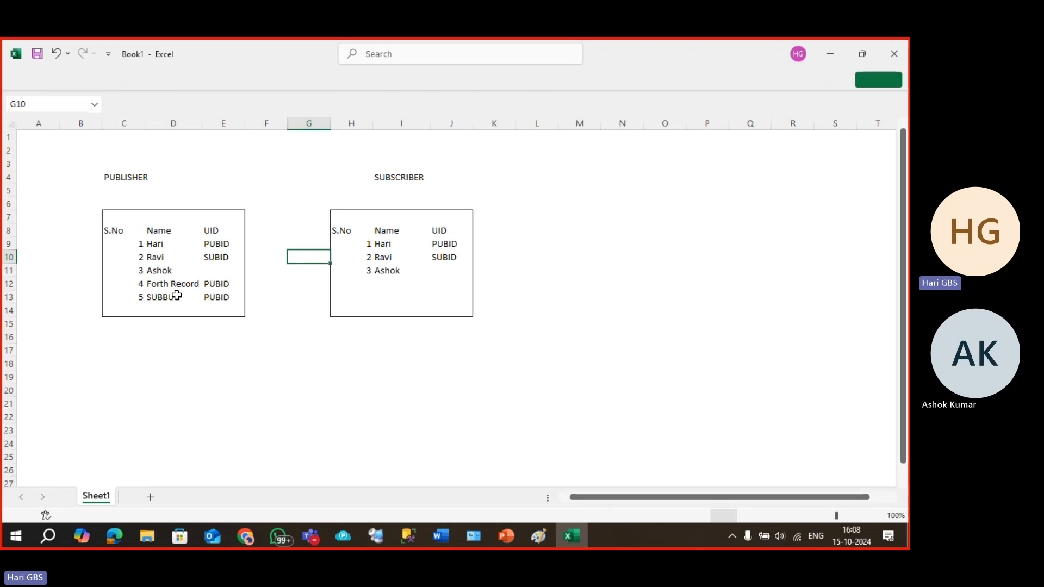
Copy the empty D26:E32 box to H26, L26 and P26, making four boxes.
scroll(311, 333, "down", 1)
scroll(169, 337, "down", 5)
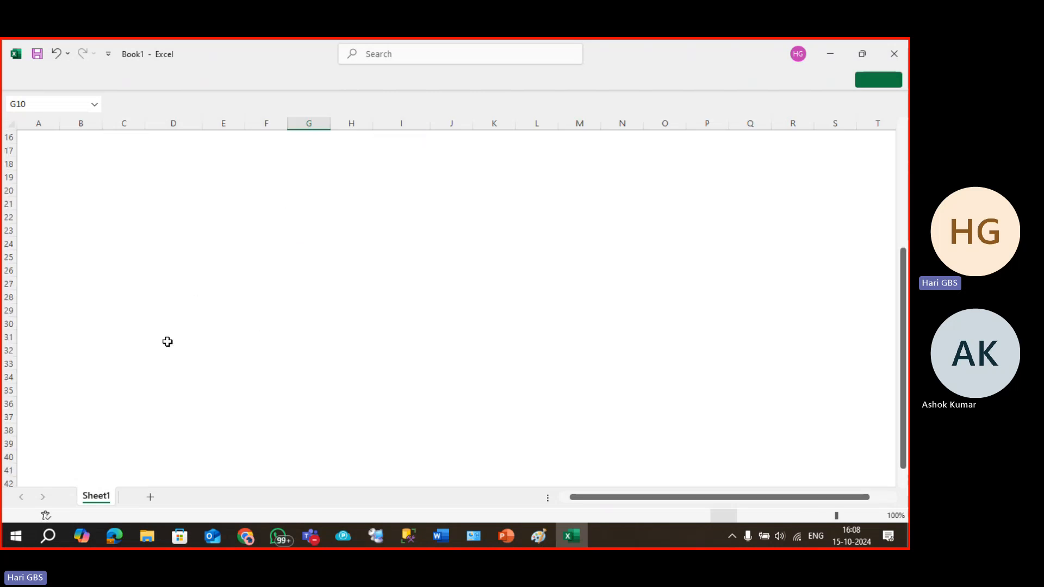
left_click_drag(152, 231, 228, 309)
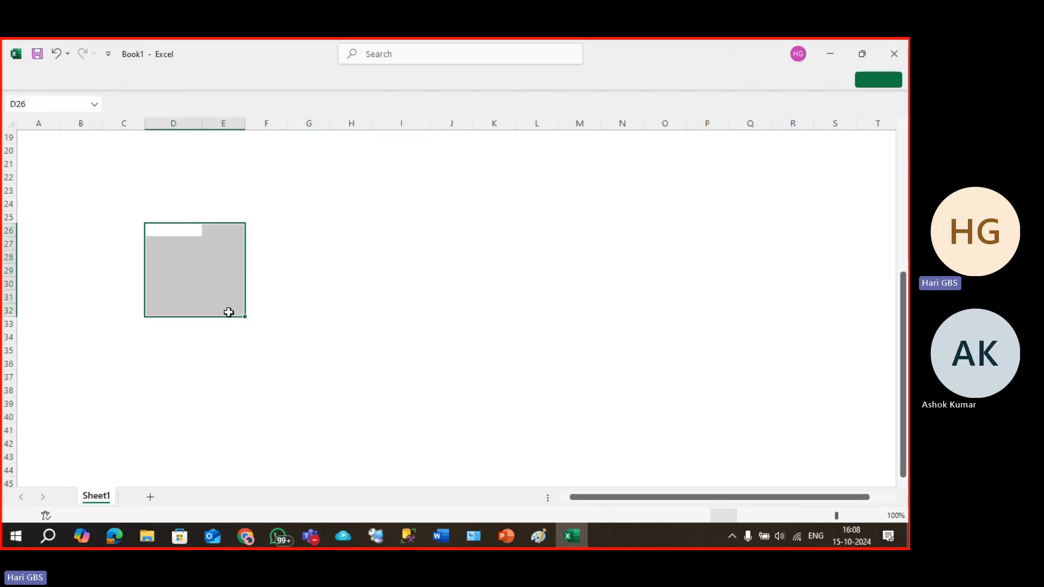
key("ctrl+c")
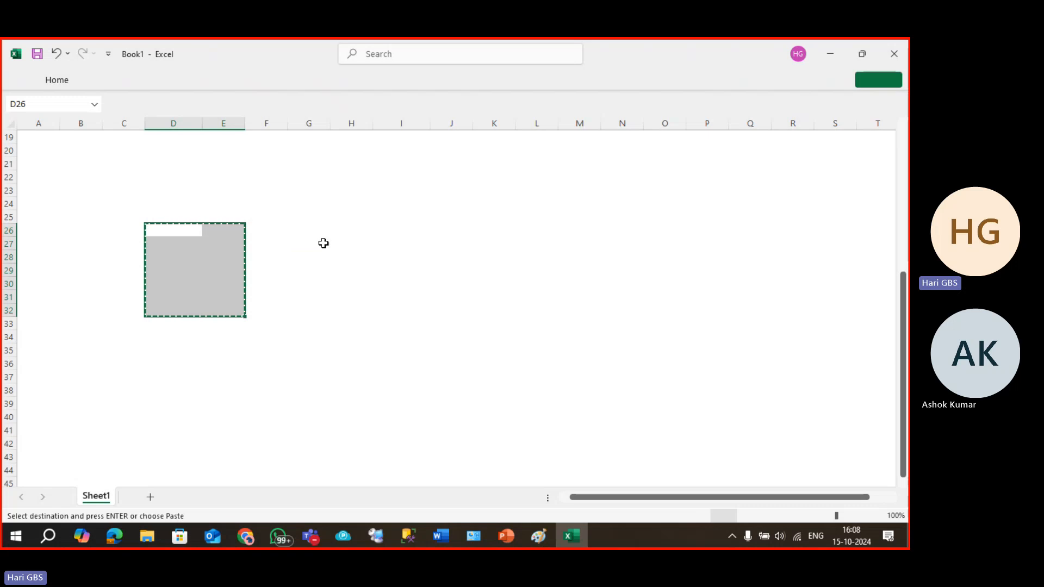
left_click(332, 225)
key("ctrl+v")
left_click(530, 228)
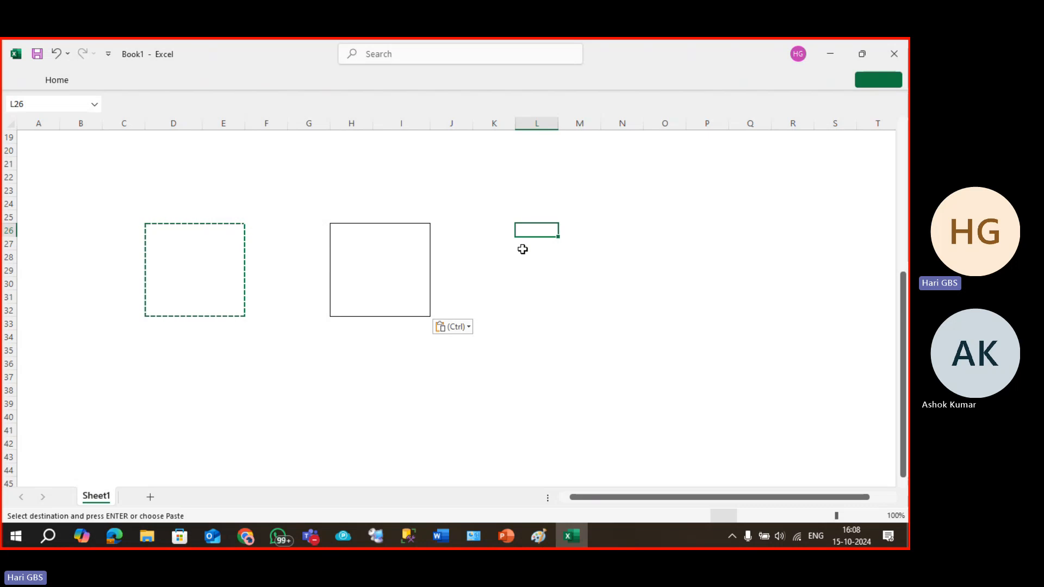
key("ctrl+v")
left_click(703, 230)
key("ctrl+v")
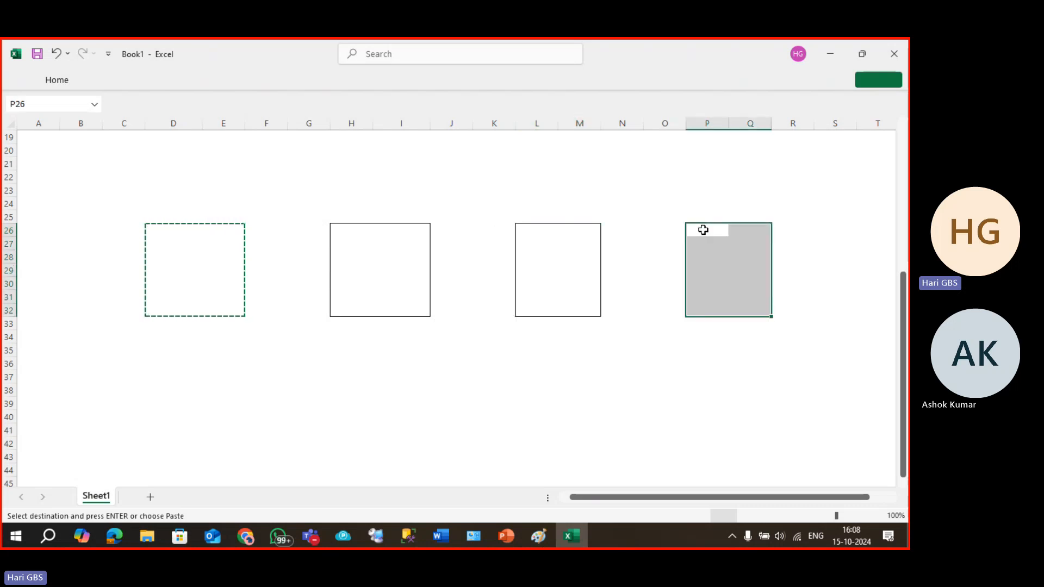
key("Escape")
left_click(309, 390)
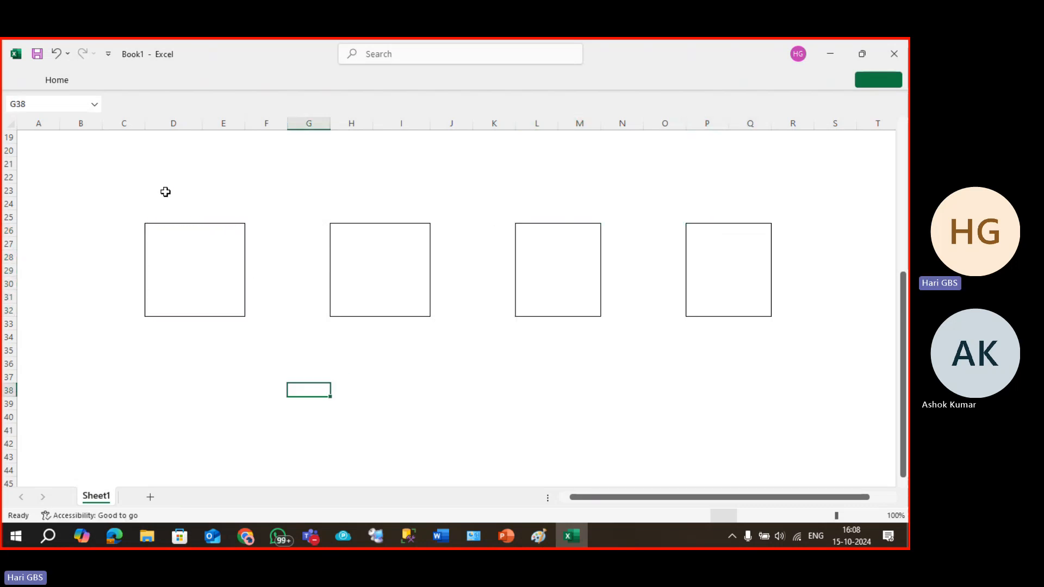
Label the boxes Node1, Node2, Node3 and Node4 in the row above them.
left_click(192, 177)
type("Node1")
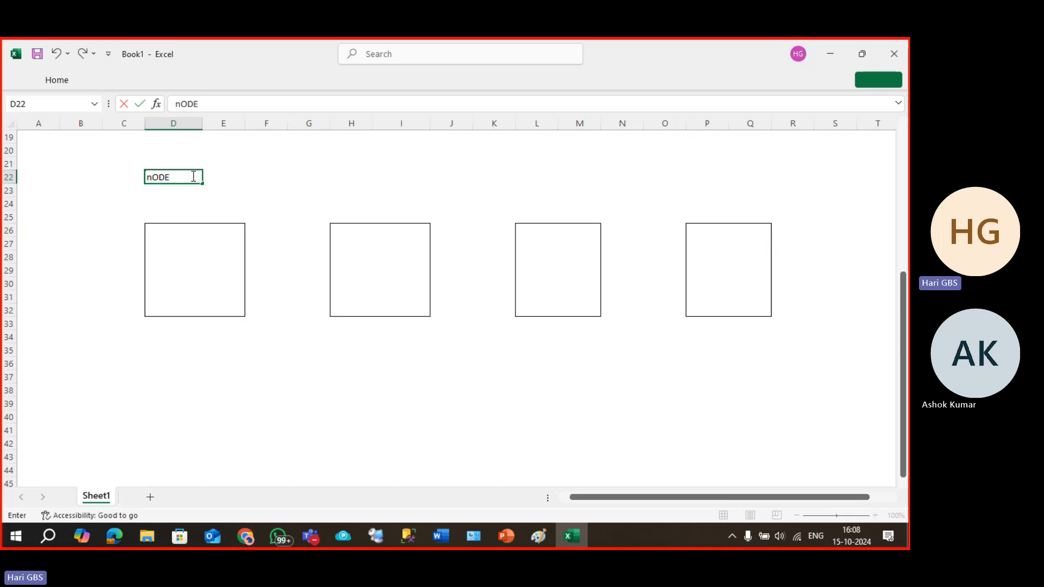
key("Tab")
key("Tab")
key("Tab")
key("Tab")
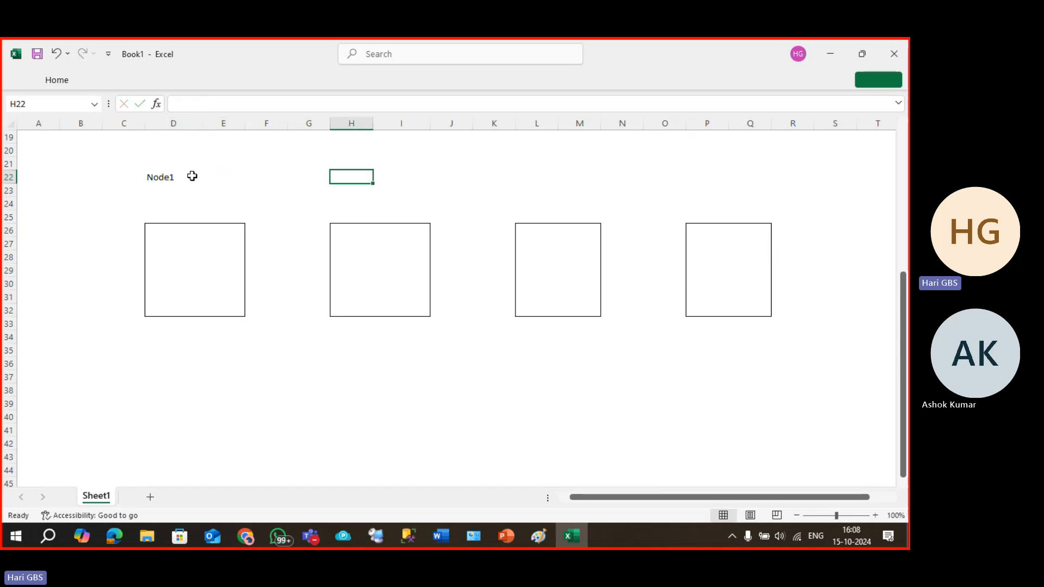
type("Node")
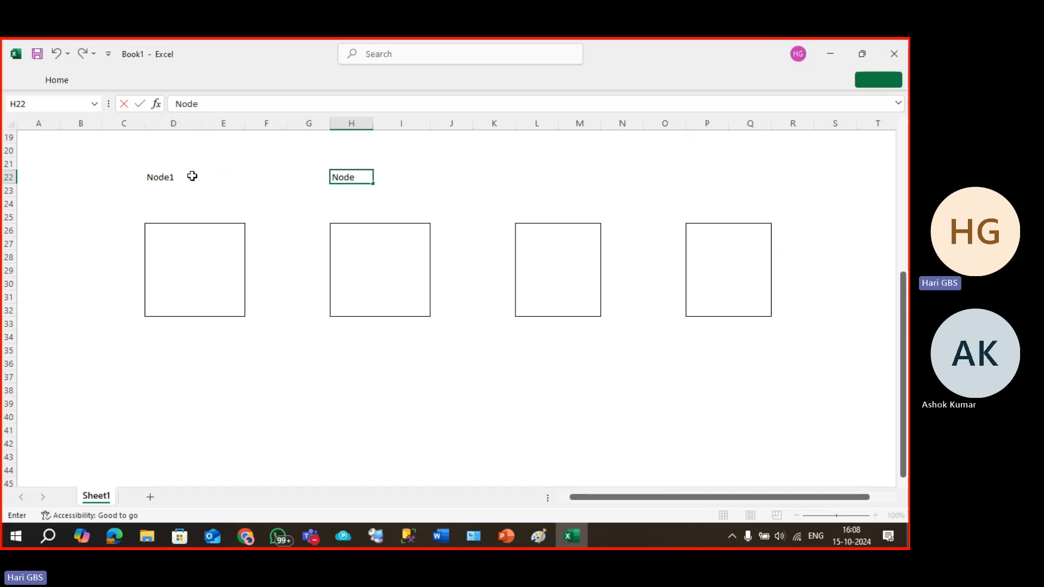
type("2")
key("Tab")
key("Tab")
key("Tab")
key("Tab")
type("Node")
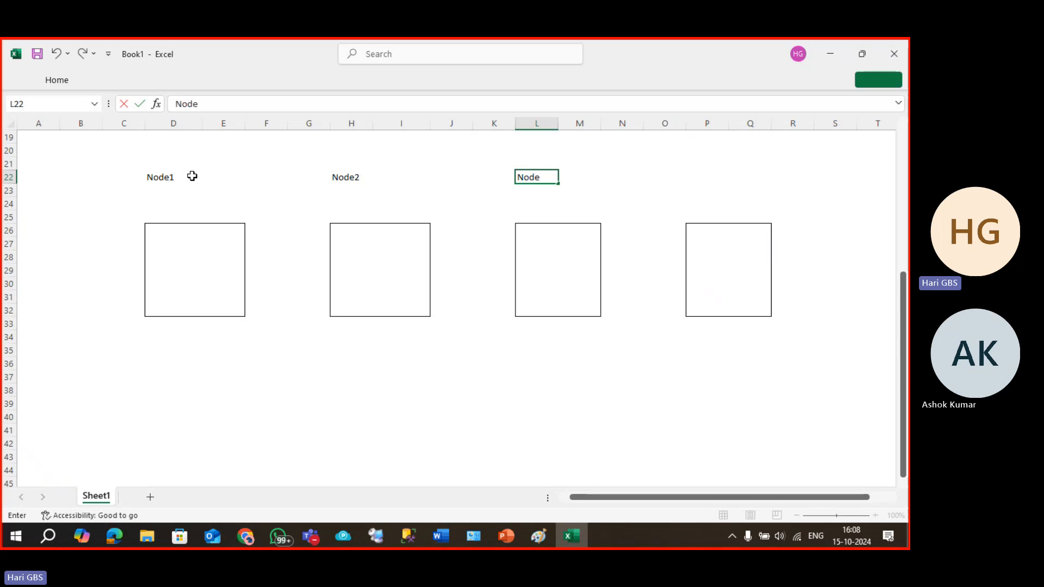
type("3")
key("Tab")
key("Tab")
key("Tab")
key("Tab")
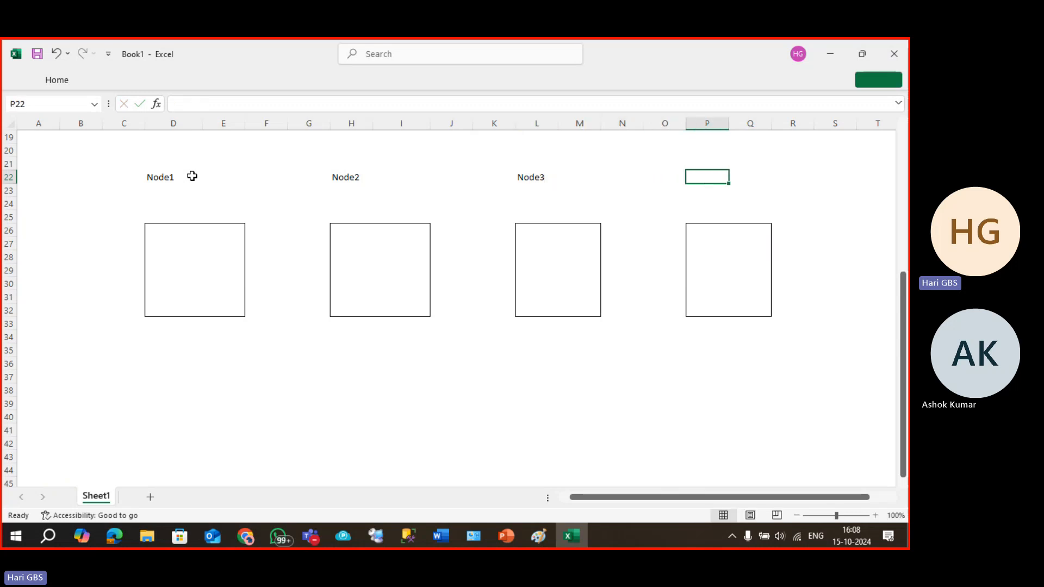
type("Node")
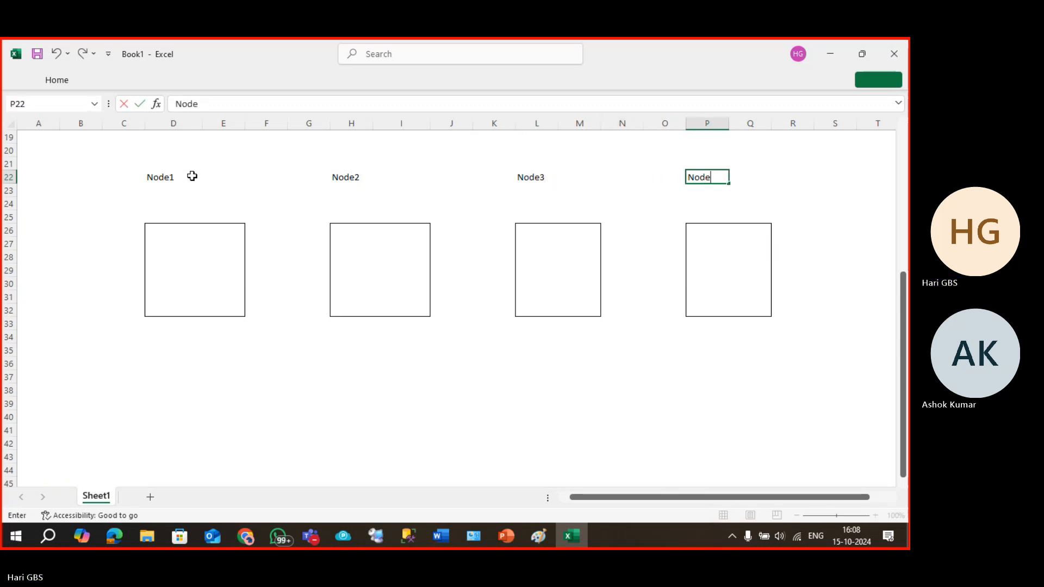
type("4")
key("Return")
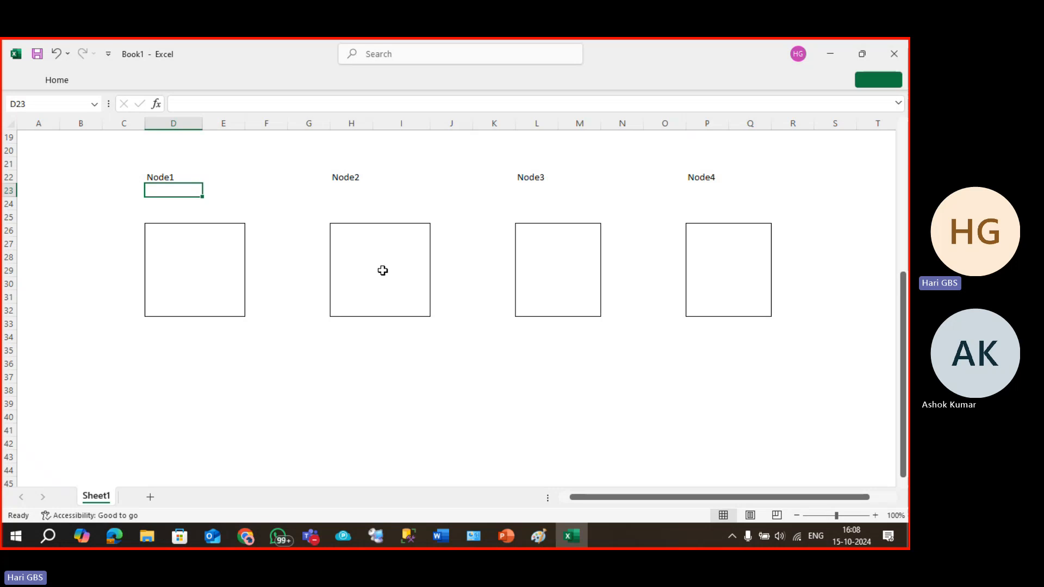
left_click(374, 253)
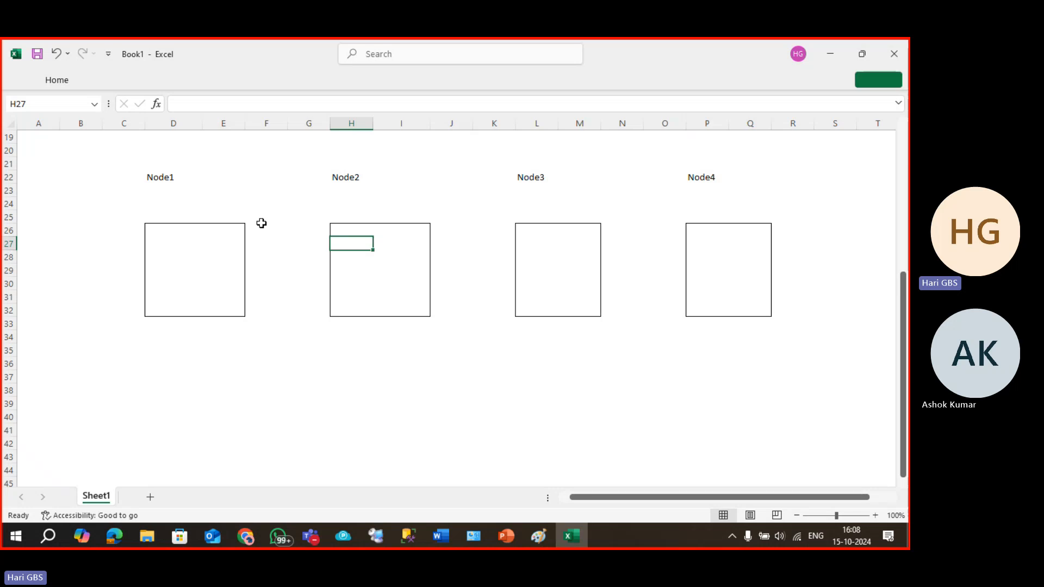
Label Node2 PUBLISHER and Node1, Node3 and Node4 SUBSCRIBER.
left_click(355, 202)
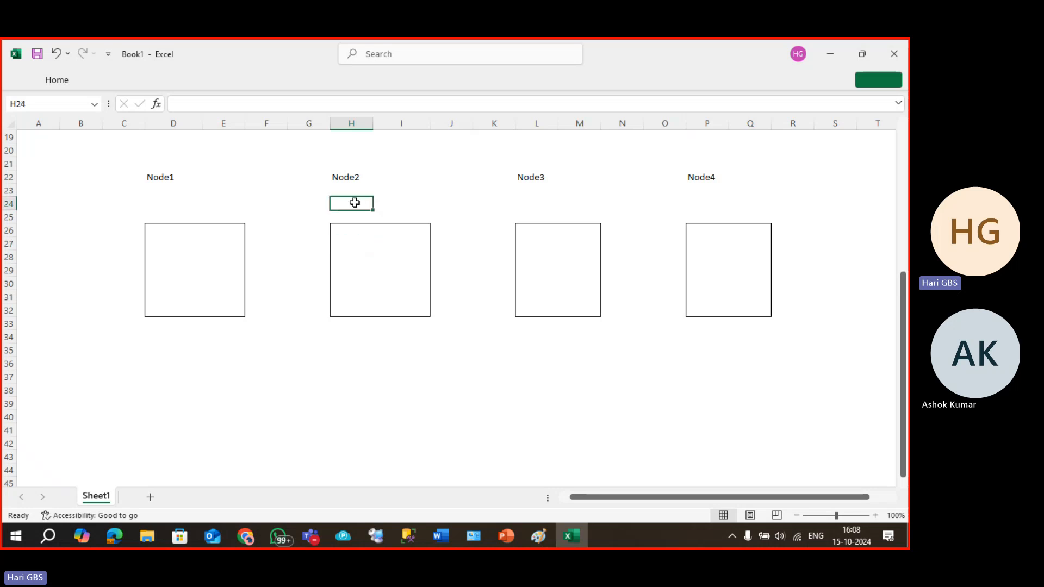
type("P")
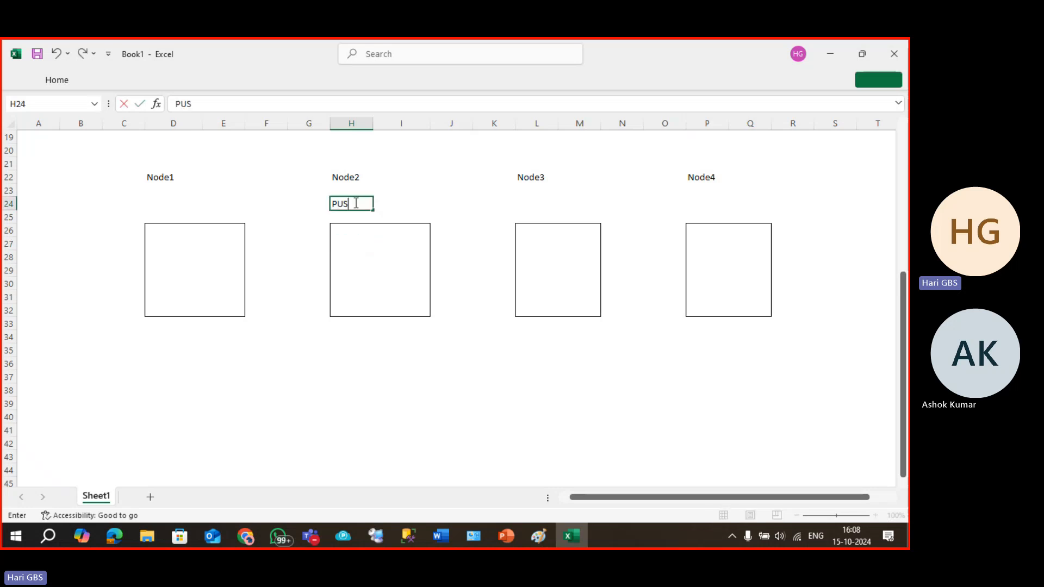
type("UBLISHER")
key("Return")
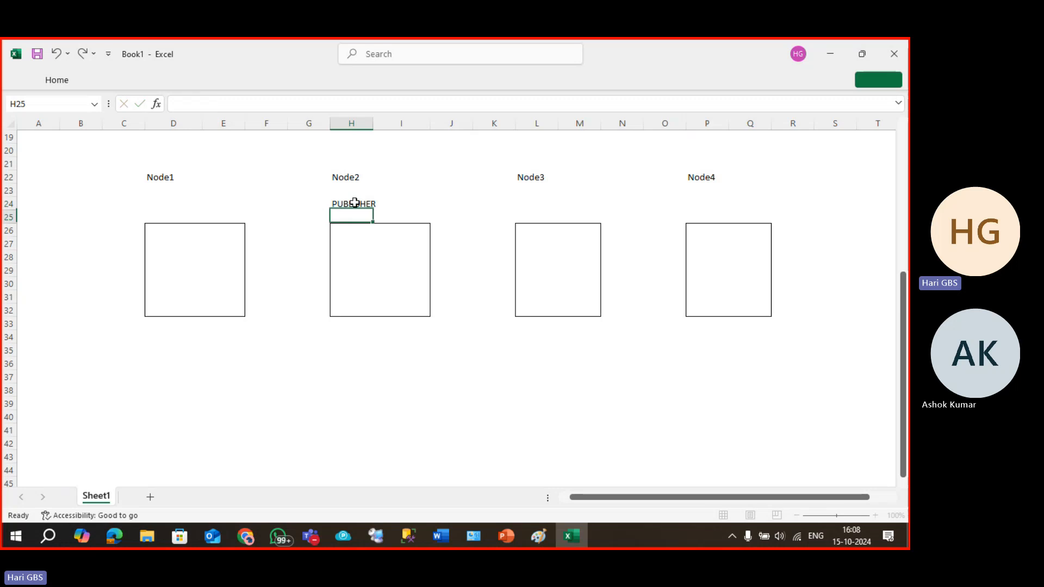
left_click(356, 203)
type("PUB")
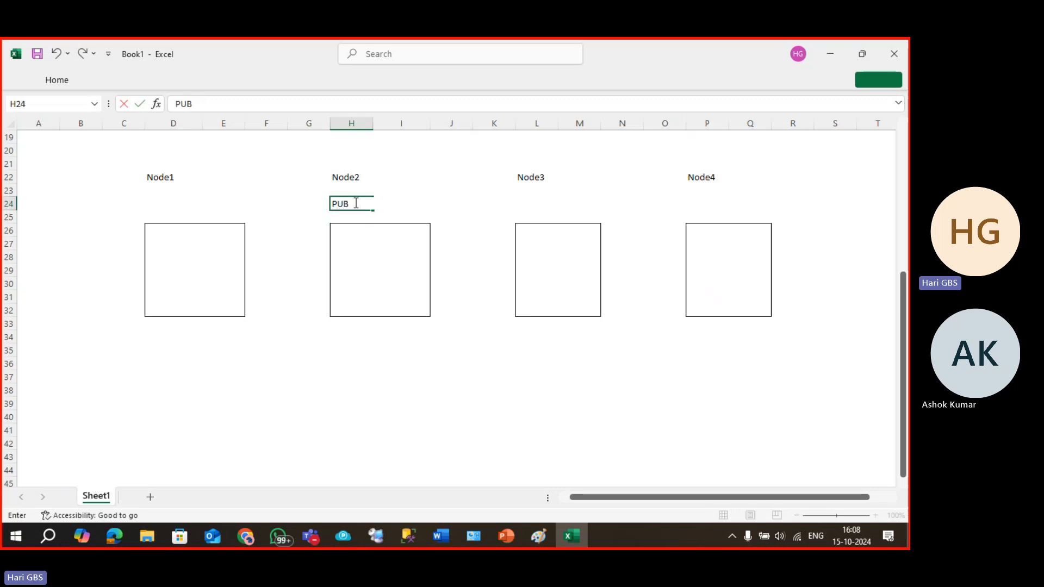
type("LISHER")
key("Left")
key("Left")
key("Left")
key("Left")
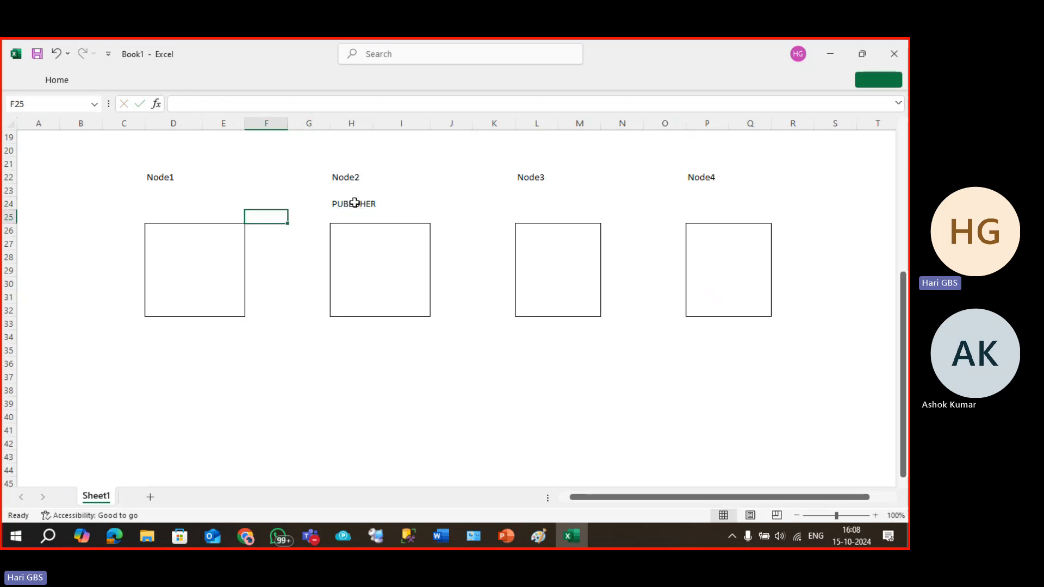
type("SUB")
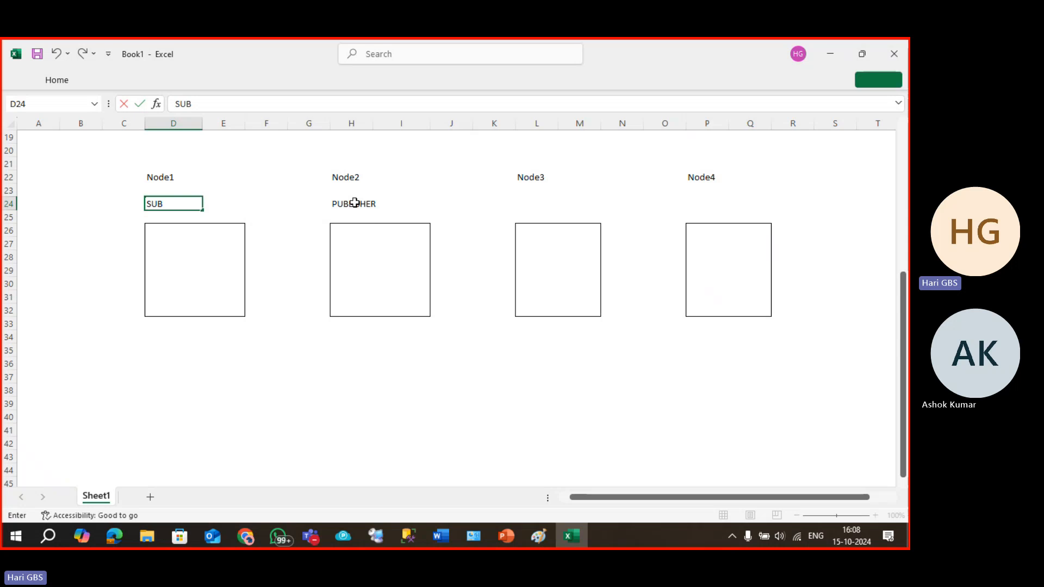
type("SCRIBER")
key("Right")
key("Right")
key("Right")
key("Right")
key("Right")
key("Right")
key("Right")
key("Right")
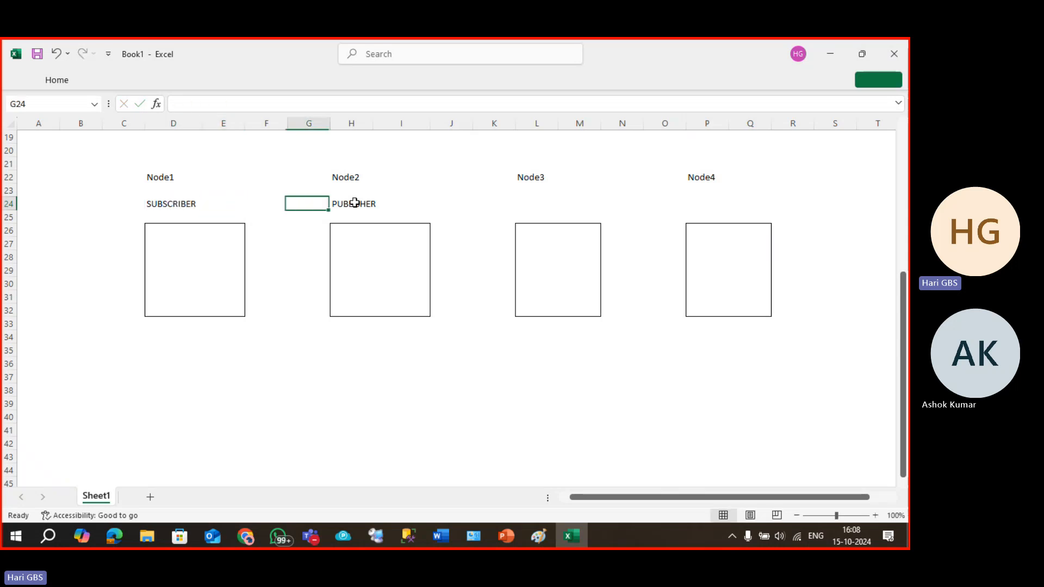
type("SUBS")
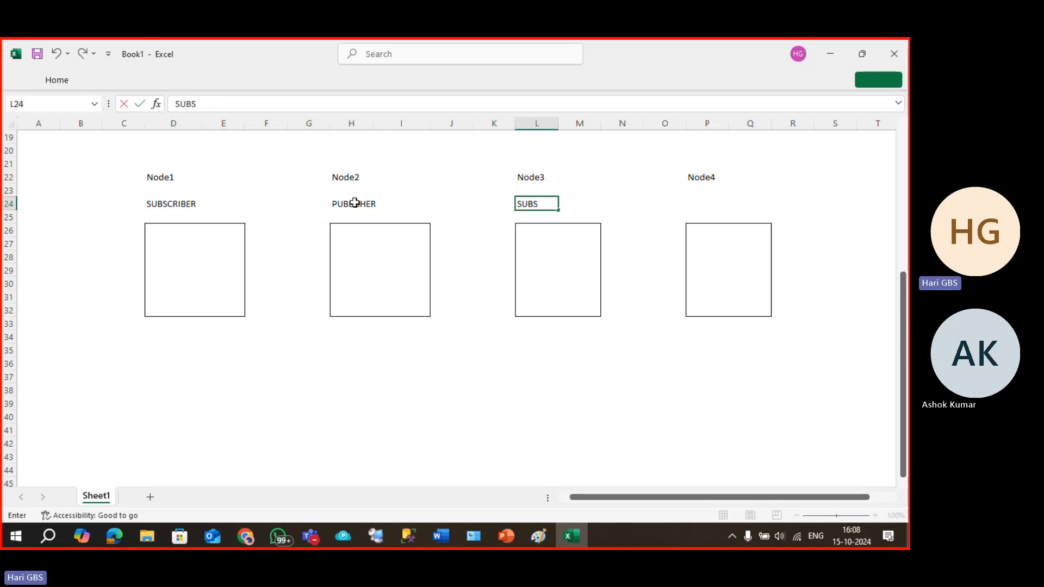
type("CRIBER")
key("Right")
key("Right")
key("Right")
key("Right")
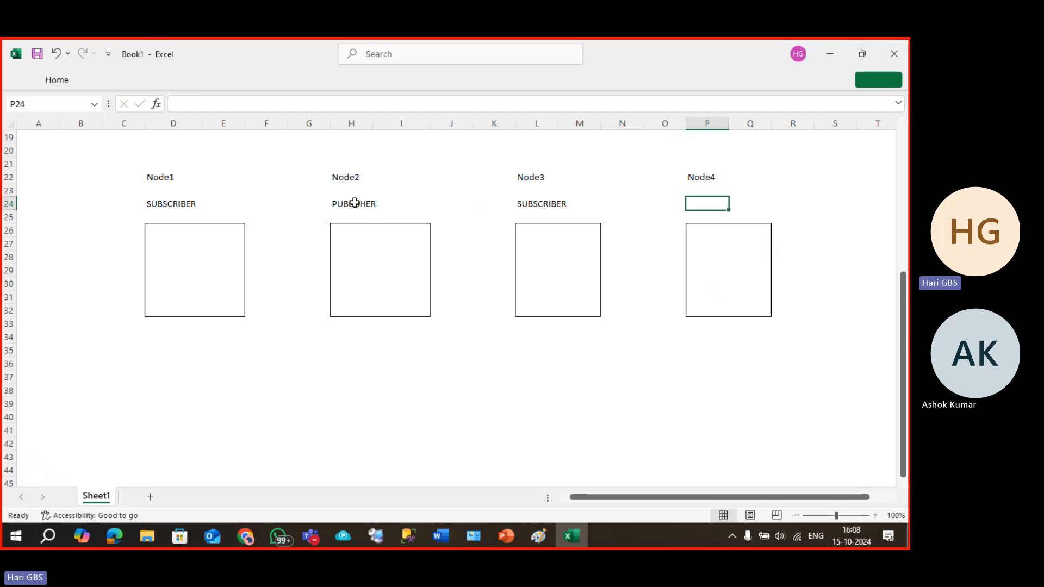
type("SUBSCRIBER")
key("Return")
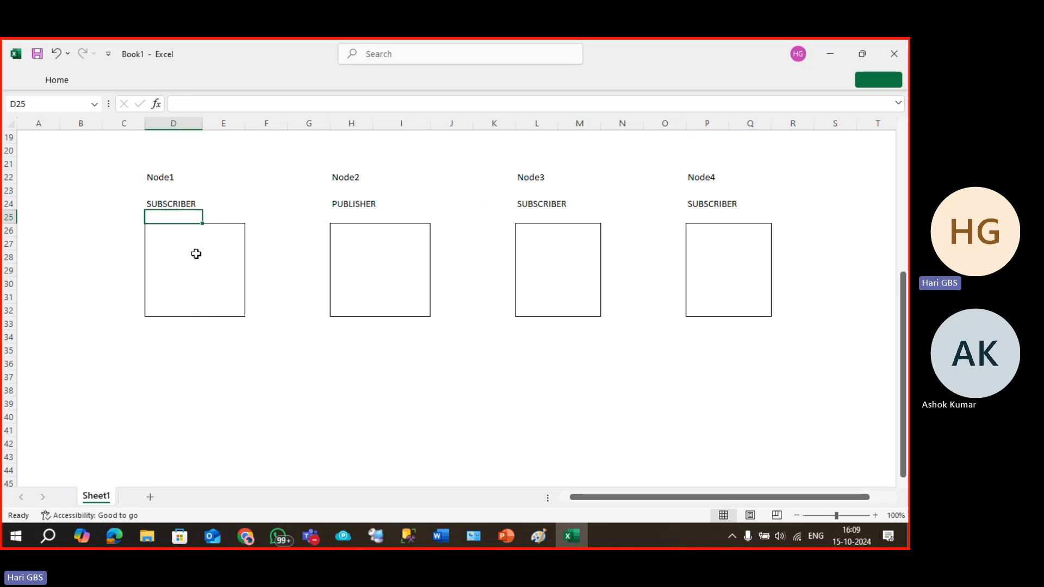
Enter priorities 50, 30, 20 and 10 in the Node1–Node4 boxes.
left_click(224, 232)
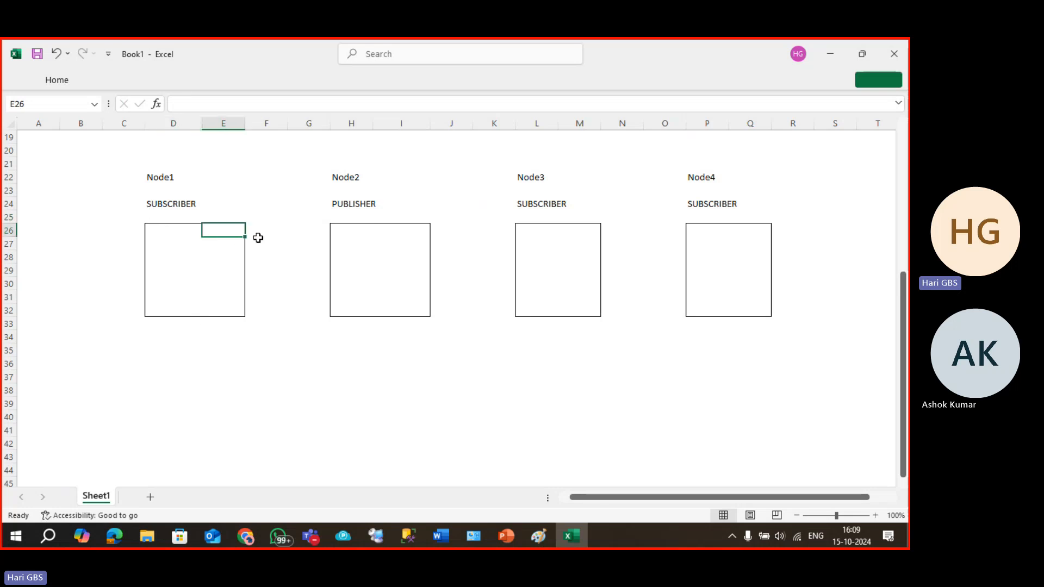
type("50")
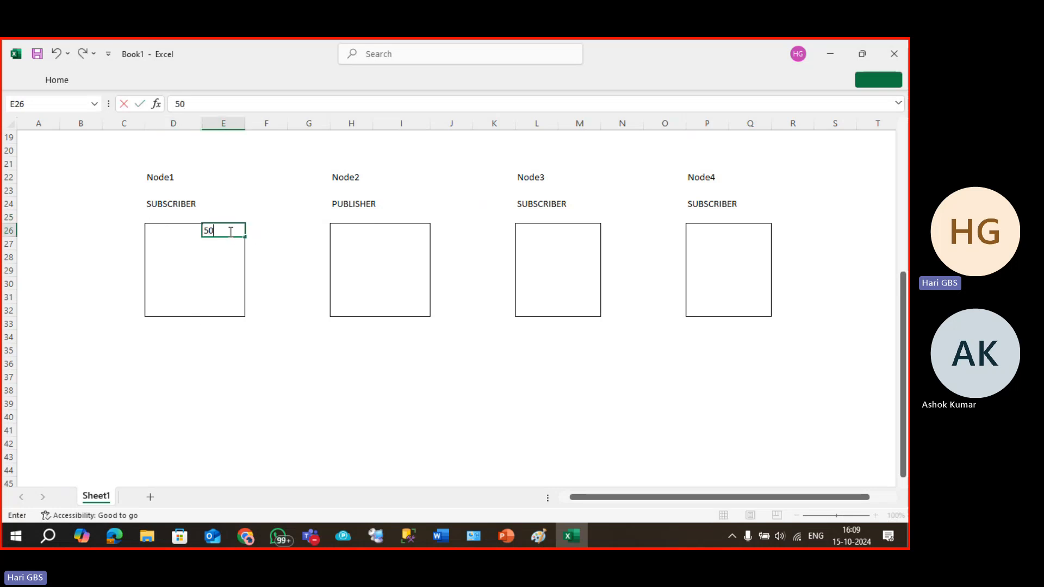
key("Right")
key("Right")
key("Right")
key("Right")
type("3")
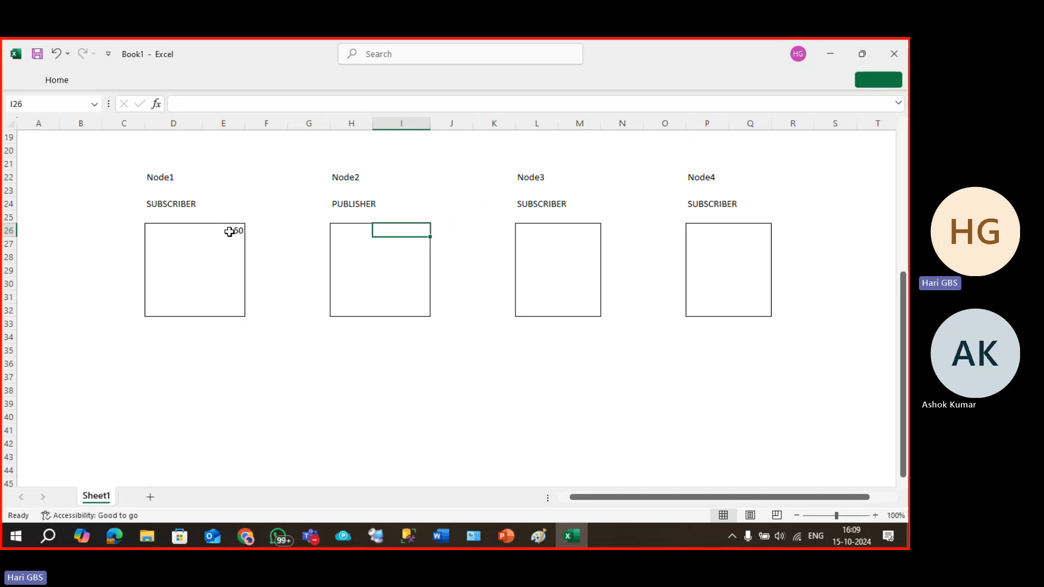
key("Right")
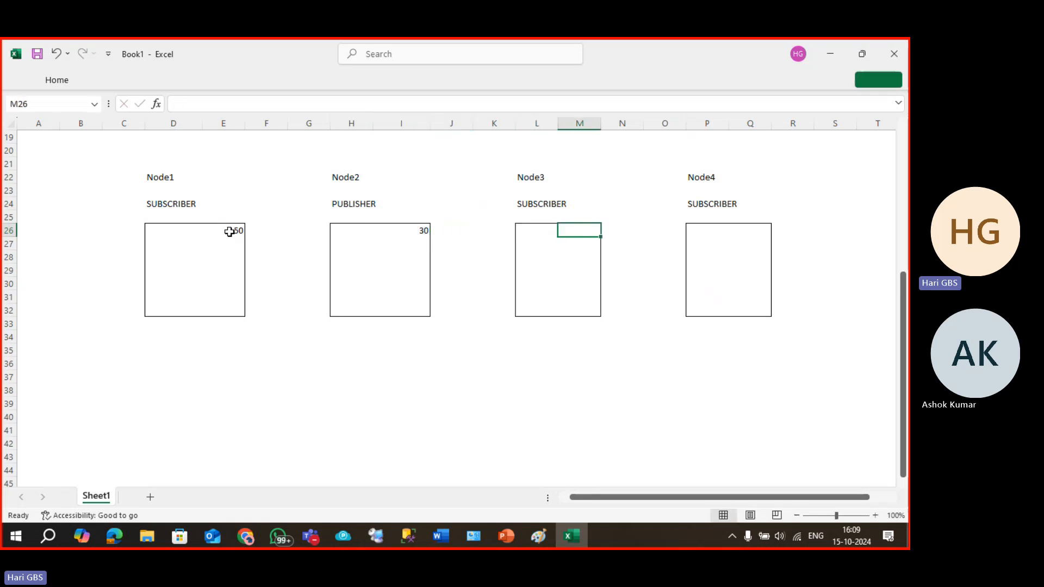
type("20")
key("Right")
key("Right")
key("Right")
key("Right")
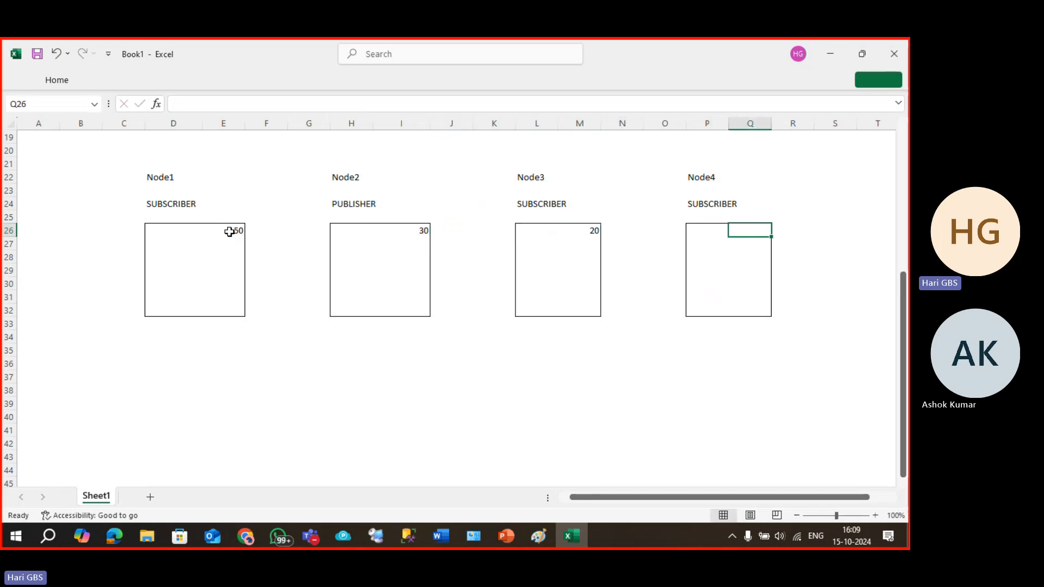
type("10")
left_click(348, 364)
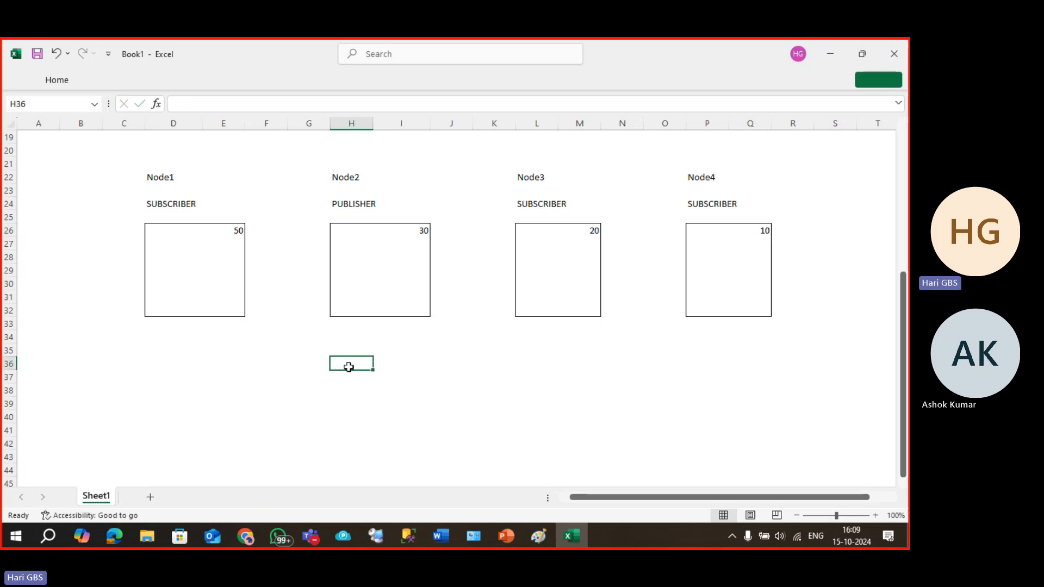
left_click(182, 229)
left_click(392, 229)
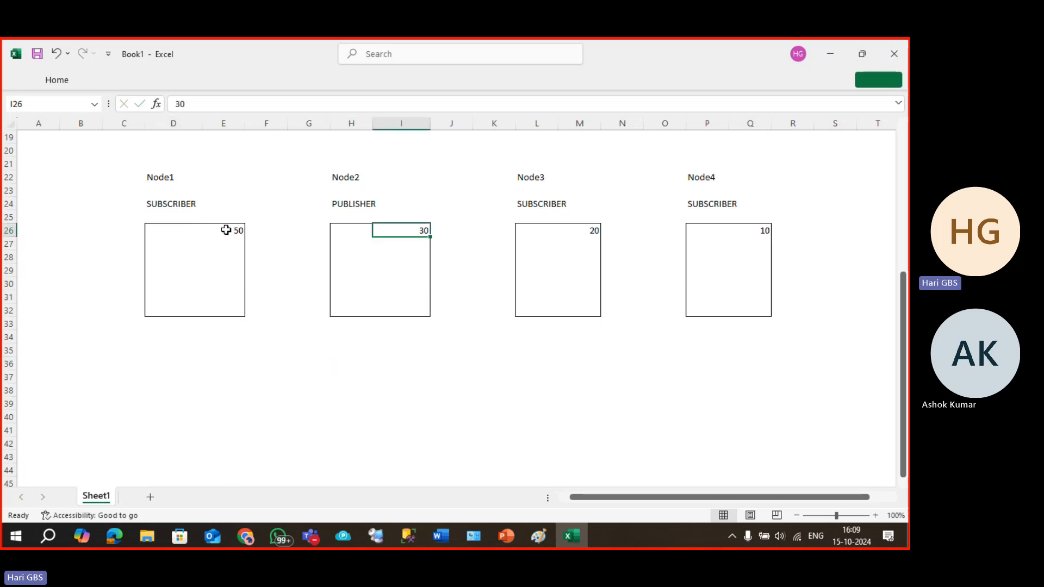
left_click_drag(226, 228, 416, 235)
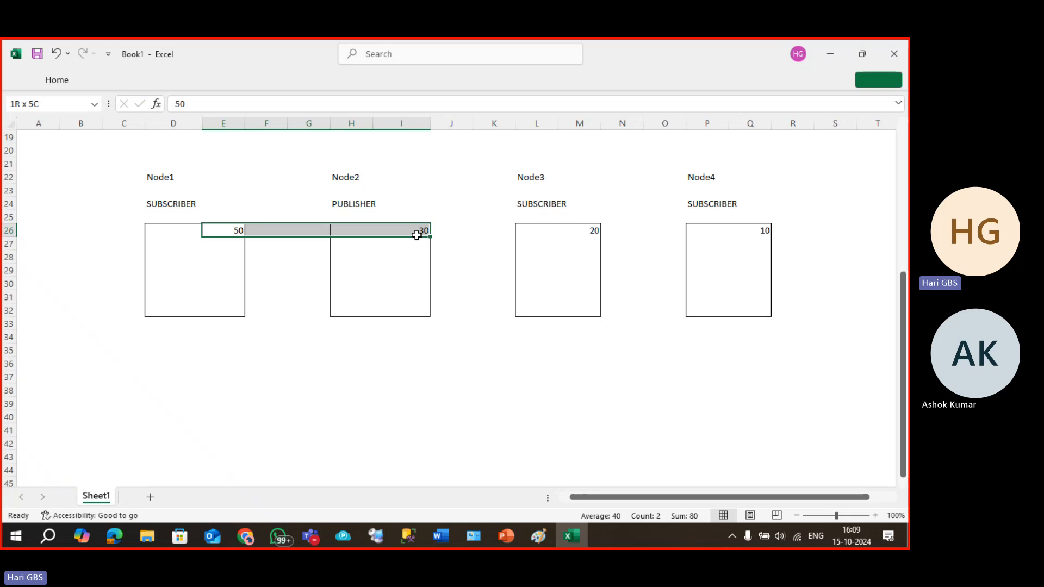
In Node1's box, add SNO and NAME headings with a sample row of 5 and HARI.
left_click(180, 267)
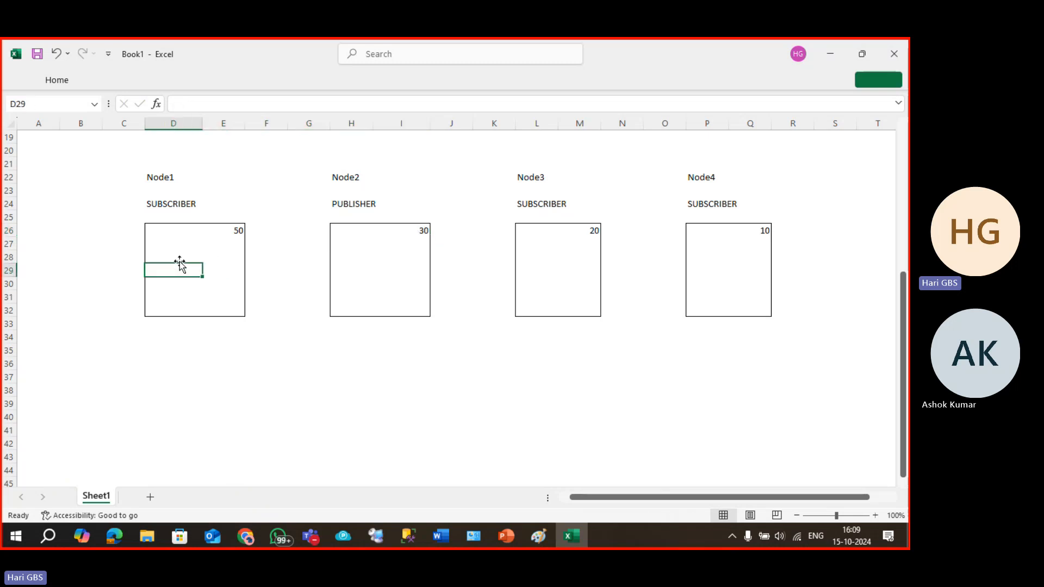
type("5")
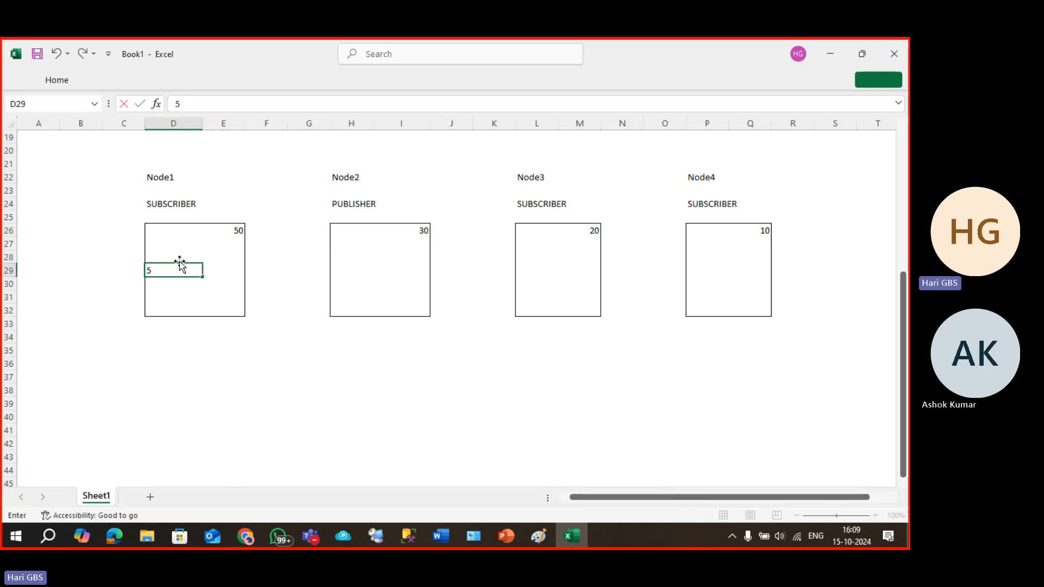
left_click(180, 259)
type("SNO")
key("Tab")
type("NA")
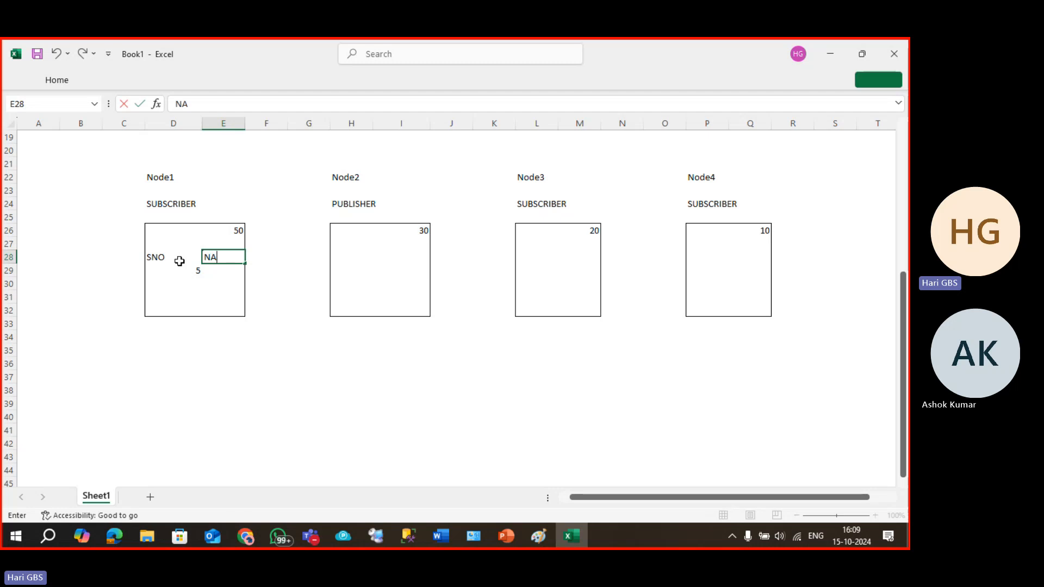
type("ME")
key("Tab")
key("Return")
key("Down")
key("Up")
key("Right")
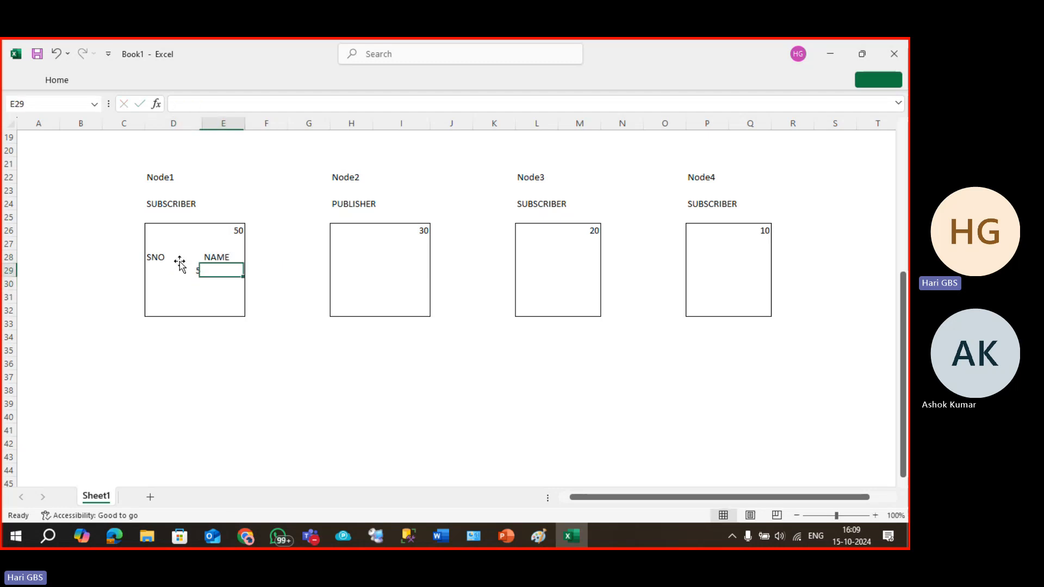
type("HARI")
key("Return")
key("Up")
key("Up")
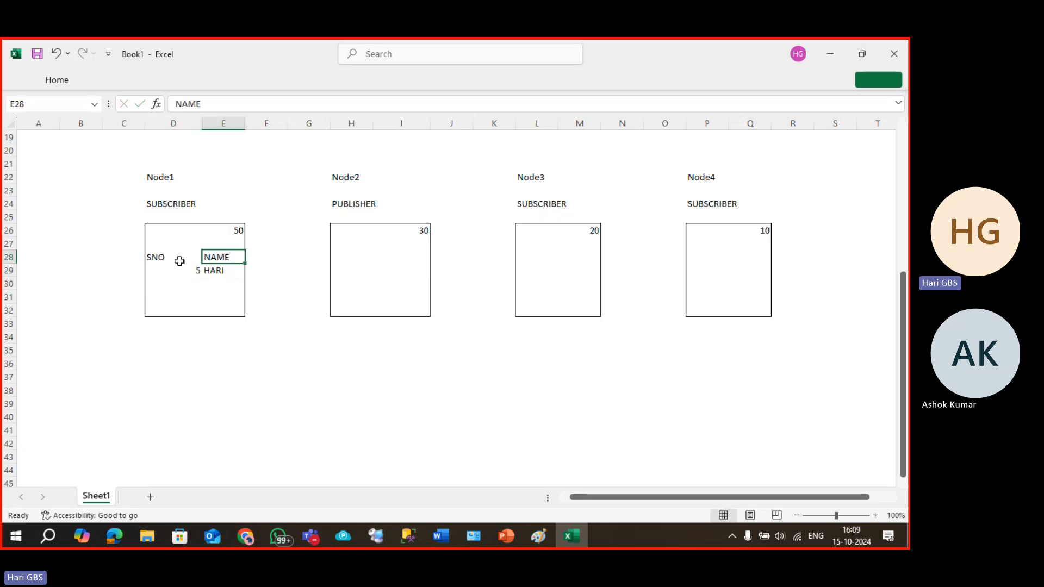
Copy Node1's SNO/NAME sample block into Node2's box.
left_click(180, 261)
key("shift+Right")
key("shift+Down")
key("ctrl+c")
key("Right")
key("Right")
key("Right")
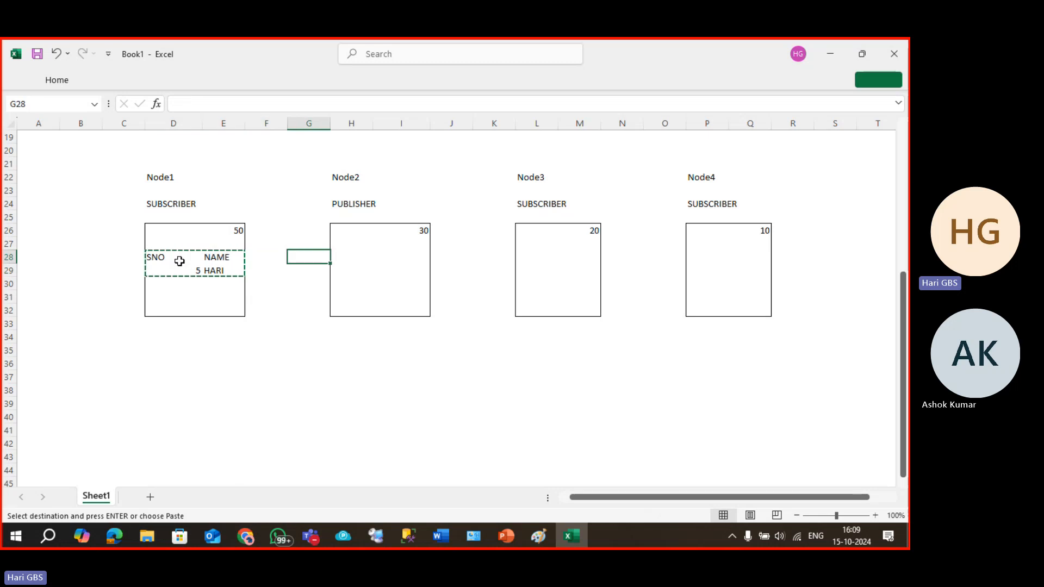
key("Right")
key("ctrl+v")
key("Escape")
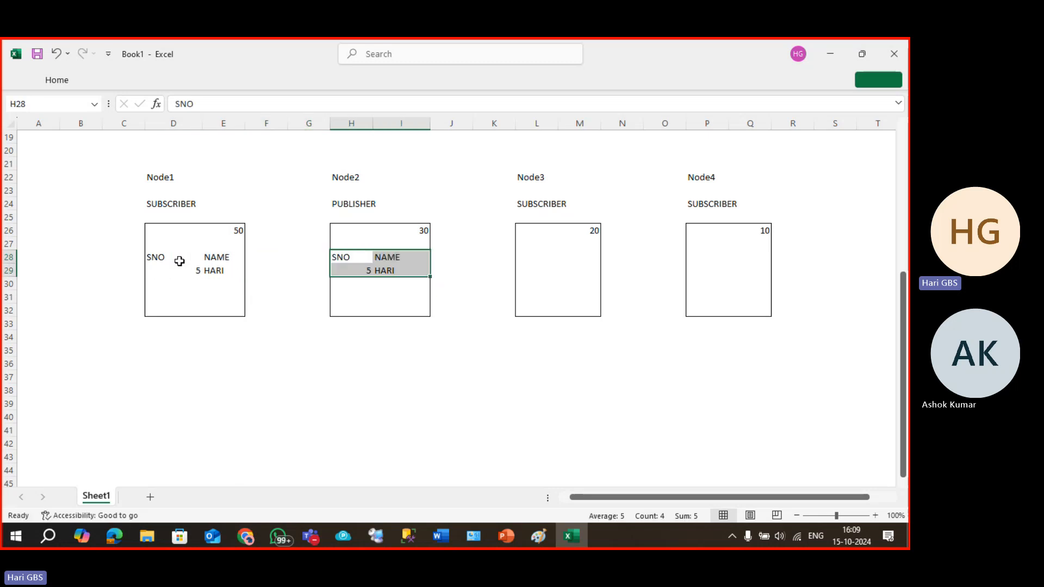
Fill Node1's priority 50 cell with yellow.
key("Left")
key("Left")
key("Left")
key("Up")
key("Up")
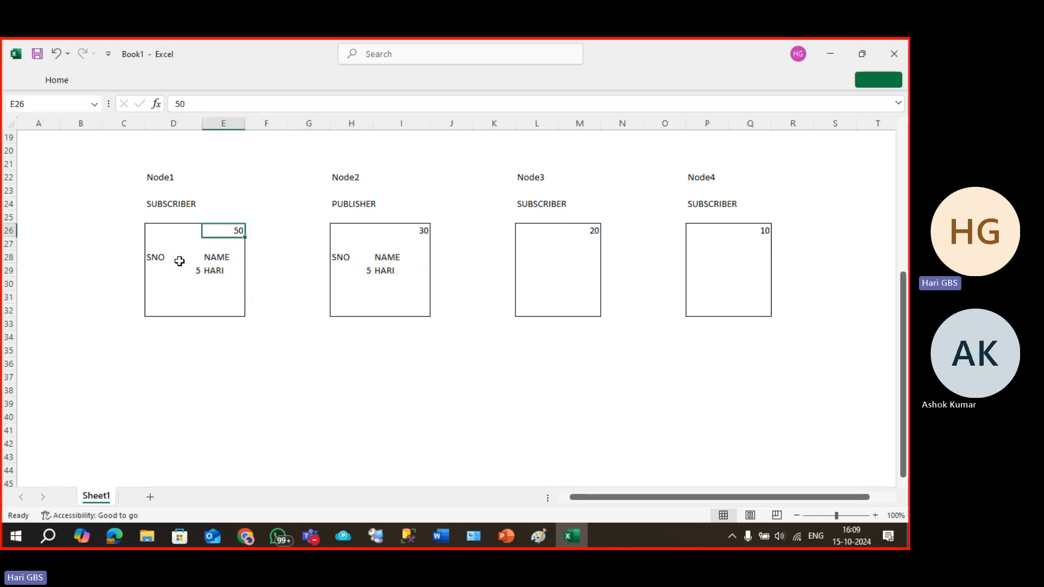
left_click(56, 80)
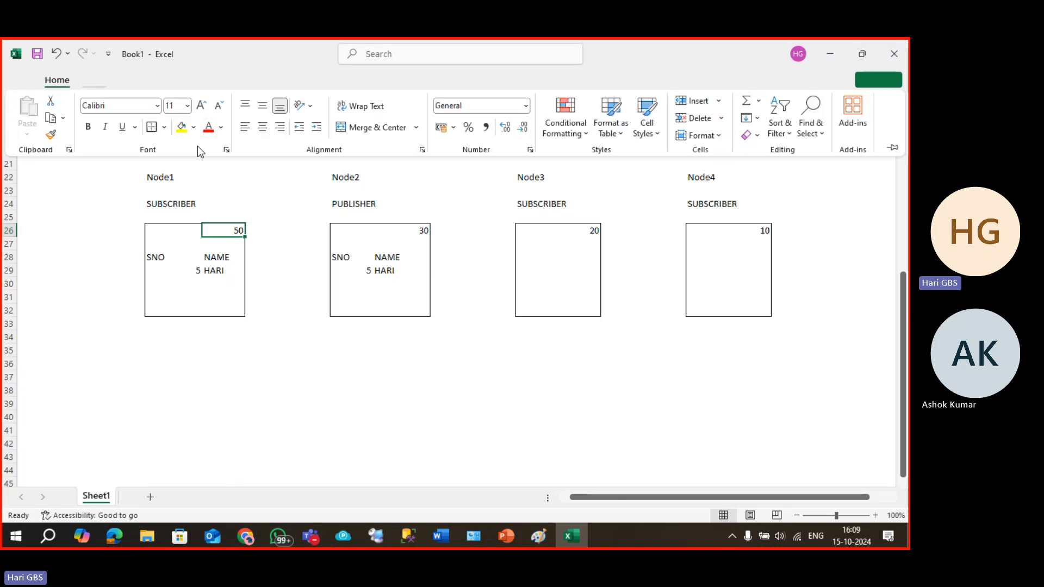
left_click(183, 133)
left_click(233, 257)
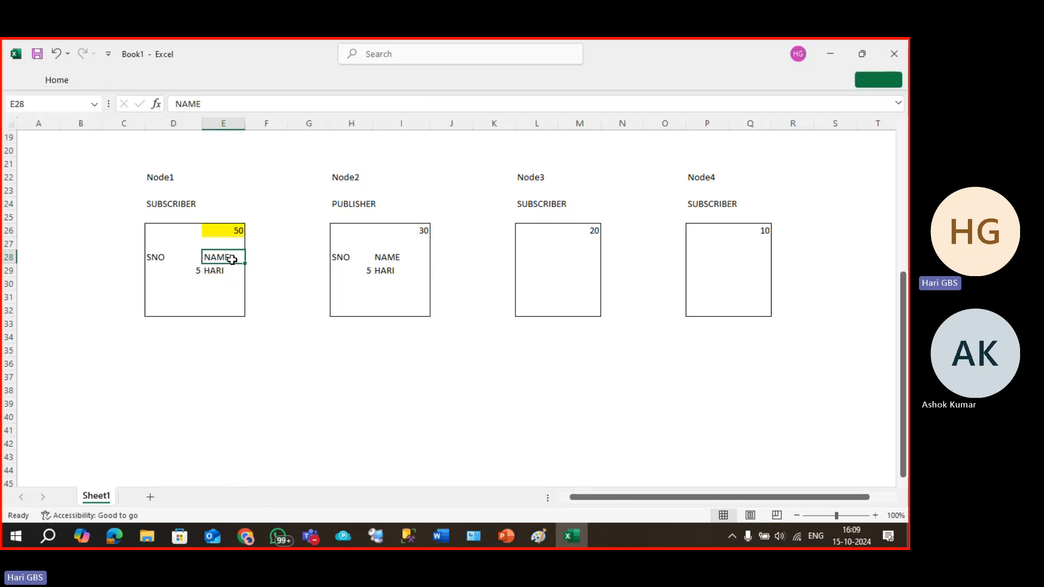
left_click(237, 227)
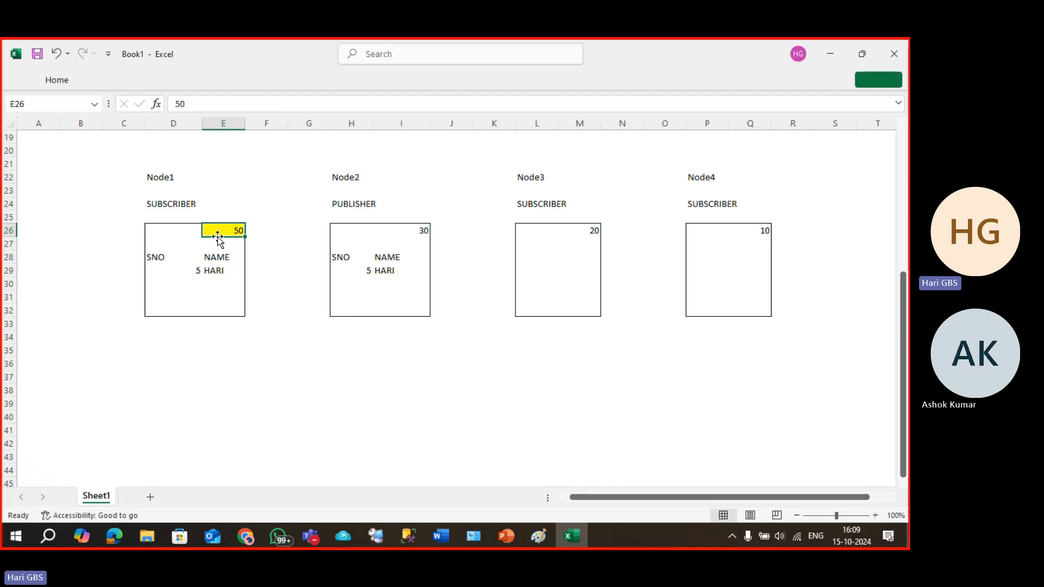
Clear Node2's header and row, then re-paste Node1's D28:E29 block at H28.
left_click_drag(342, 256, 383, 274)
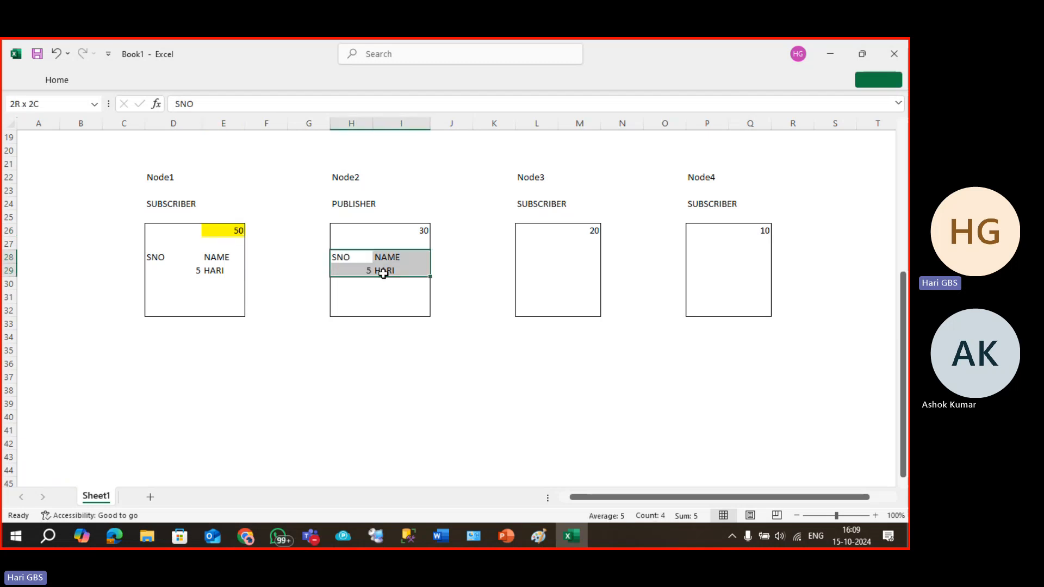
key("Delete")
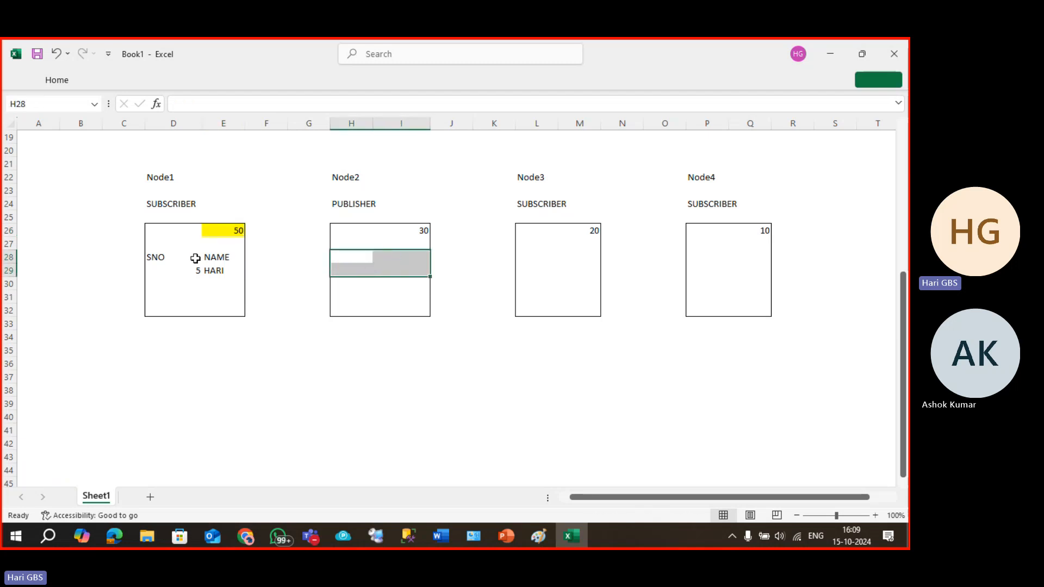
left_click_drag(171, 261, 205, 270)
key("ctrl+c")
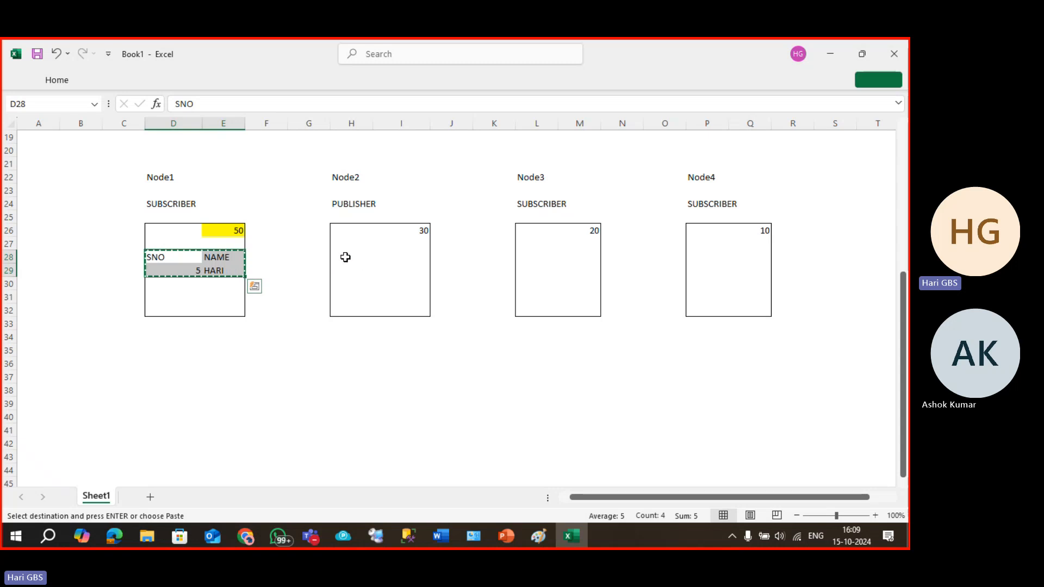
left_click(345, 257)
key("ctrl+v")
key("Escape")
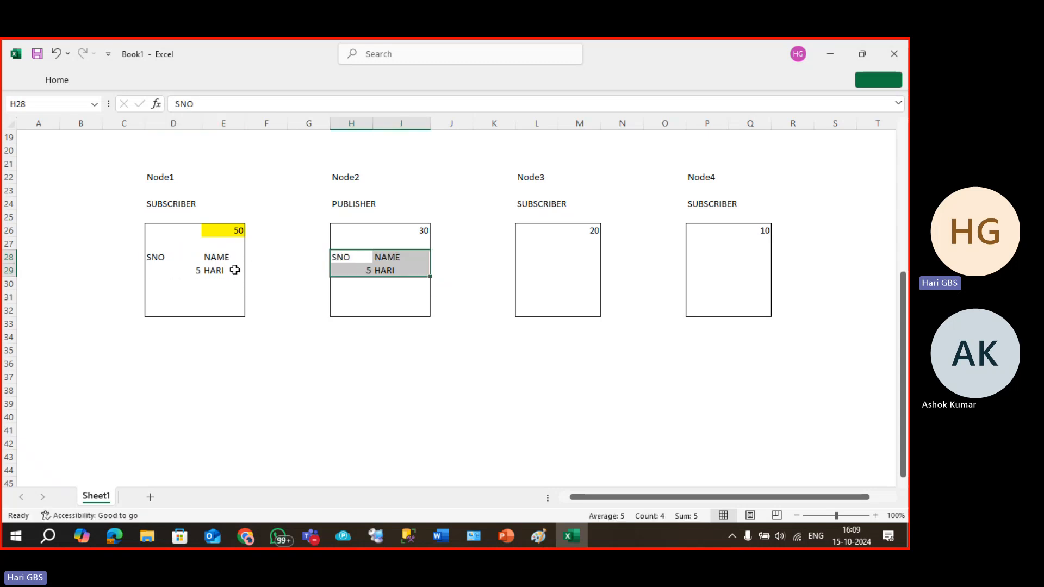
Insert a new column in each box, column E for Node1 and column J for Node2.
left_click(235, 120)
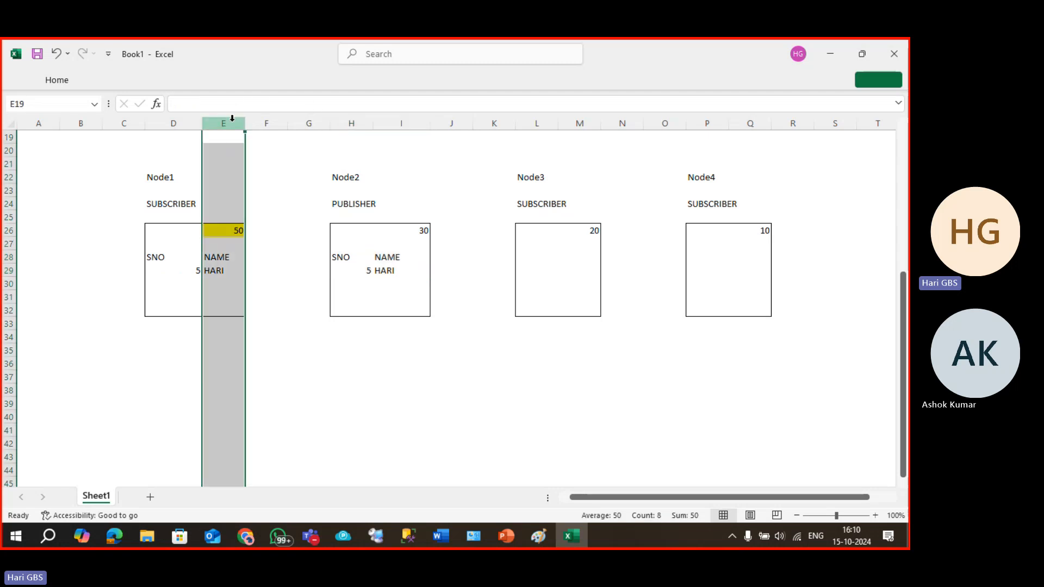
key("ctrl+shift+equal")
key("Down")
key("Down")
key("Down")
key("Down")
key("Down")
key("Down")
key("Down")
key("Down")
key("Right")
key("Right")
key("Right")
key("Right")
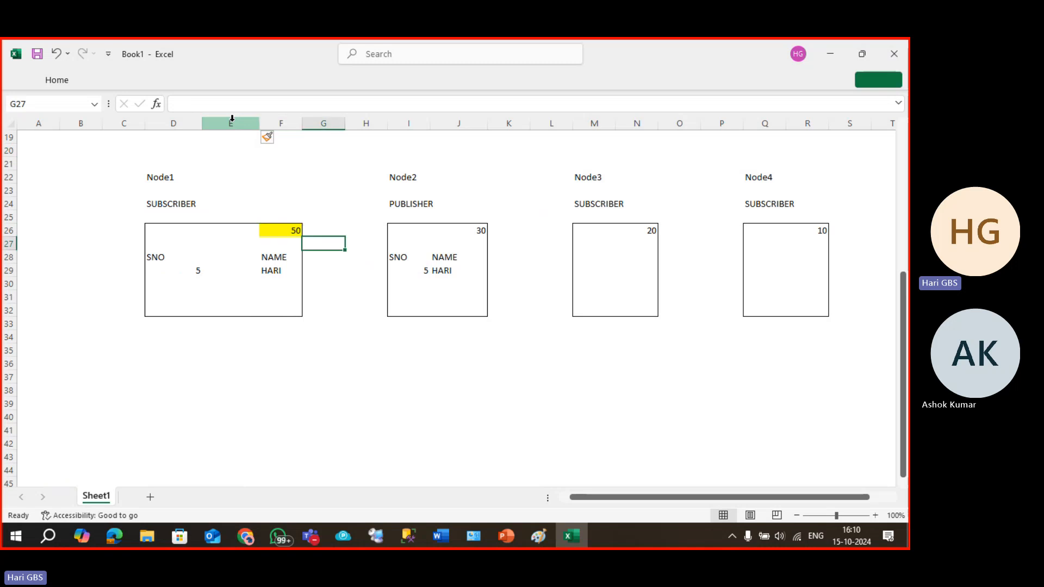
key("ctrl+space")
key("ctrl+shift+equal")
Move Node1's NAME and HARI cells one column left into column E.
key("Left")
key("Left")
key("Left")
key("Left")
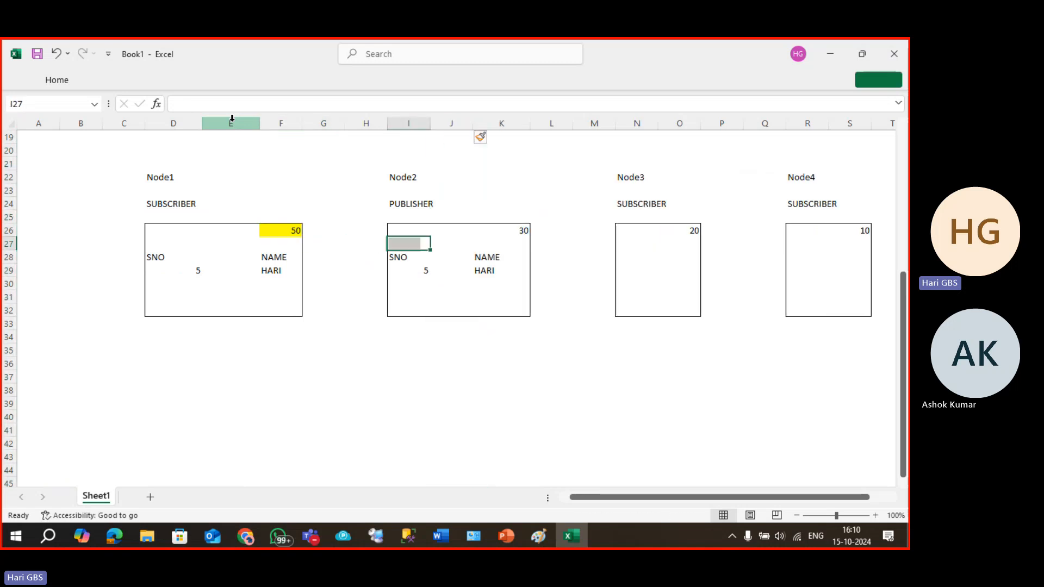
key("Down")
key("shift+Down")
key("ctrl+c")
key("Left")
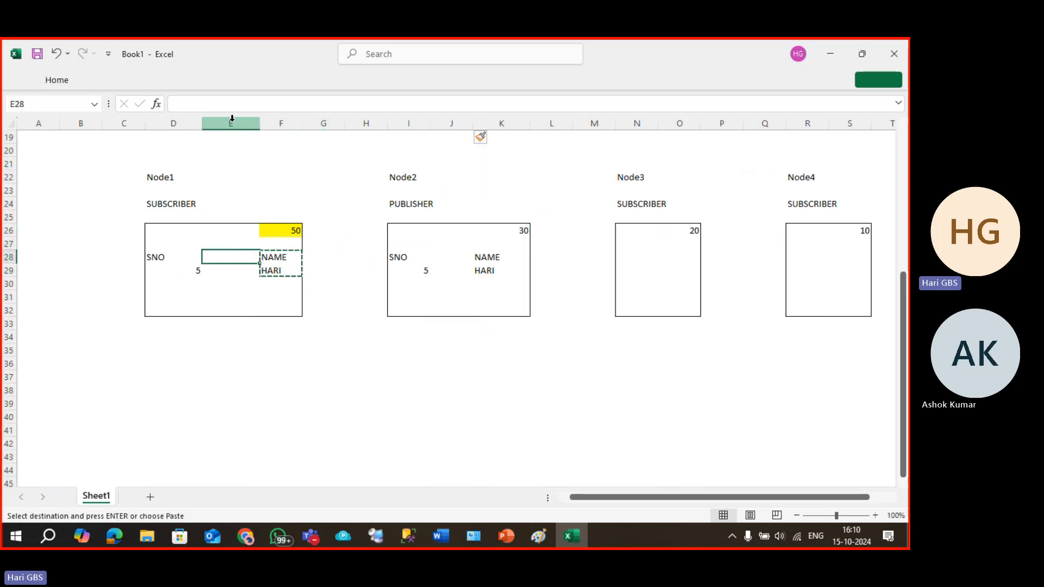
key("ctrl+v")
key("Right")
key("Escape")
Add a ROWGUID heading with SUBID beneath it in Node1's F28:F29, and copy them.
type("ROWGUID")
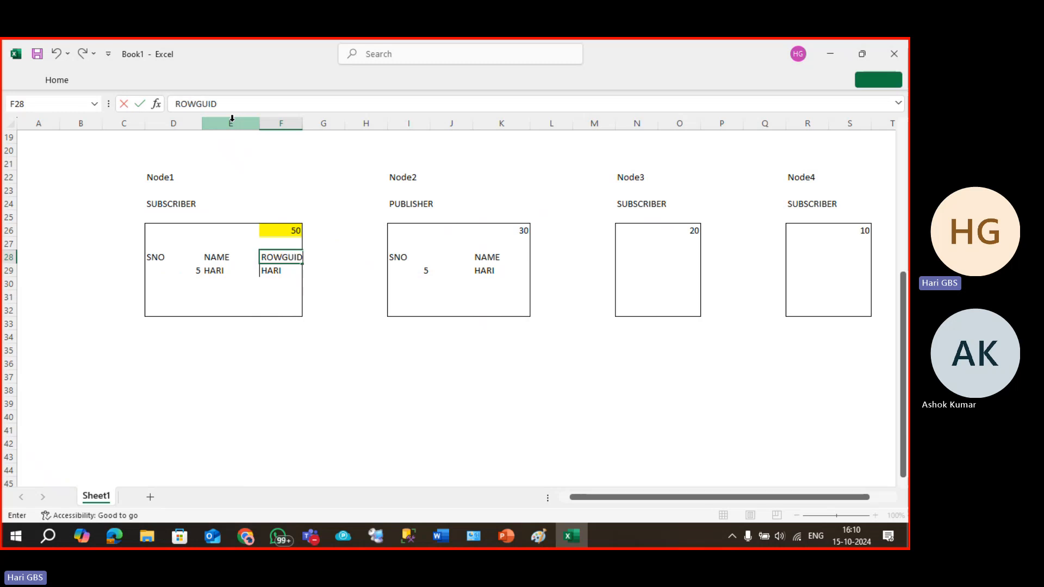
key("Return")
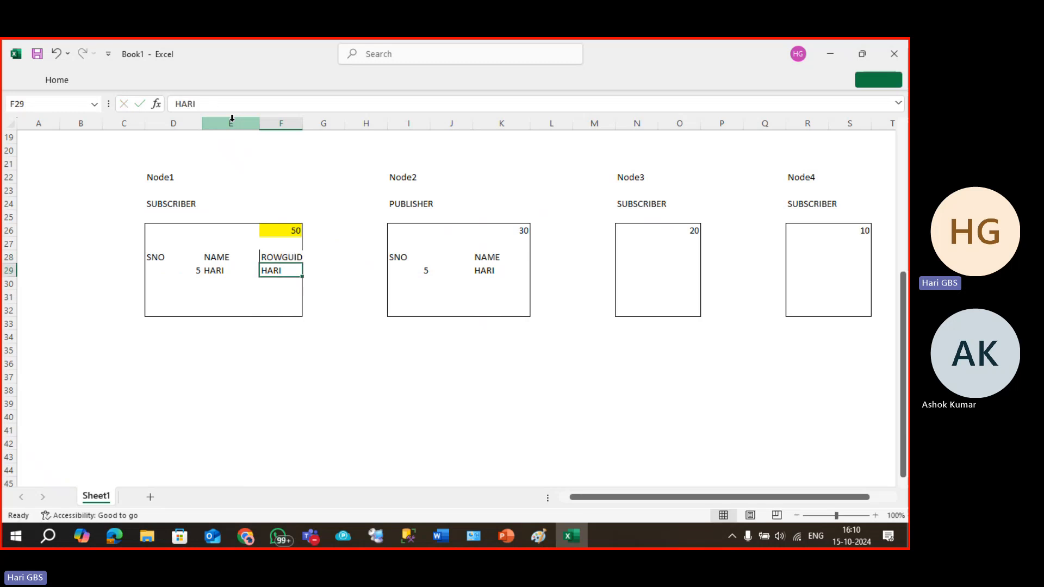
type("SUBID")
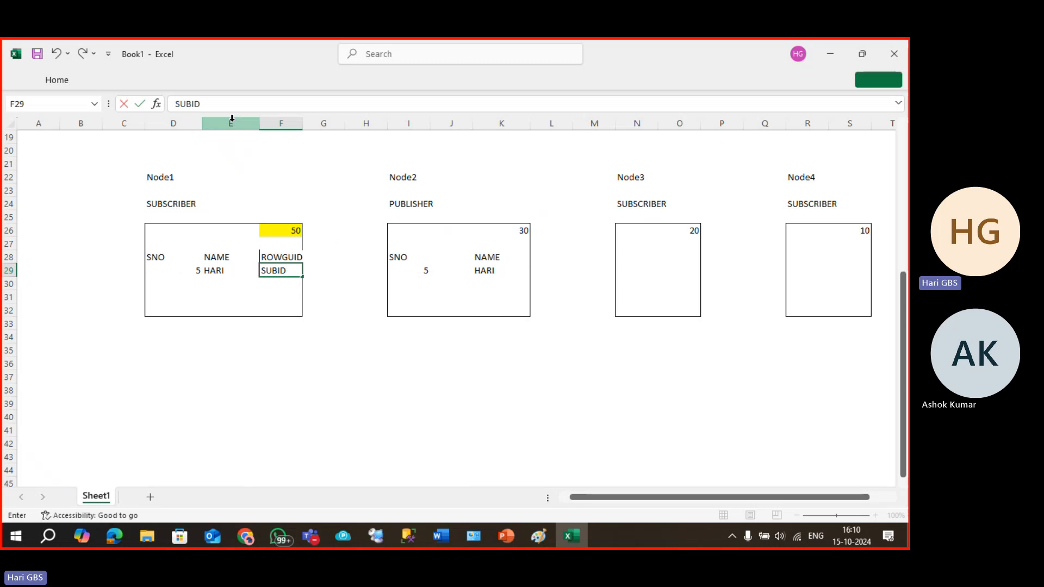
key("Tab")
key("shift+Tab")
key("Up")
key("shift+Down")
key("ctrl+c")
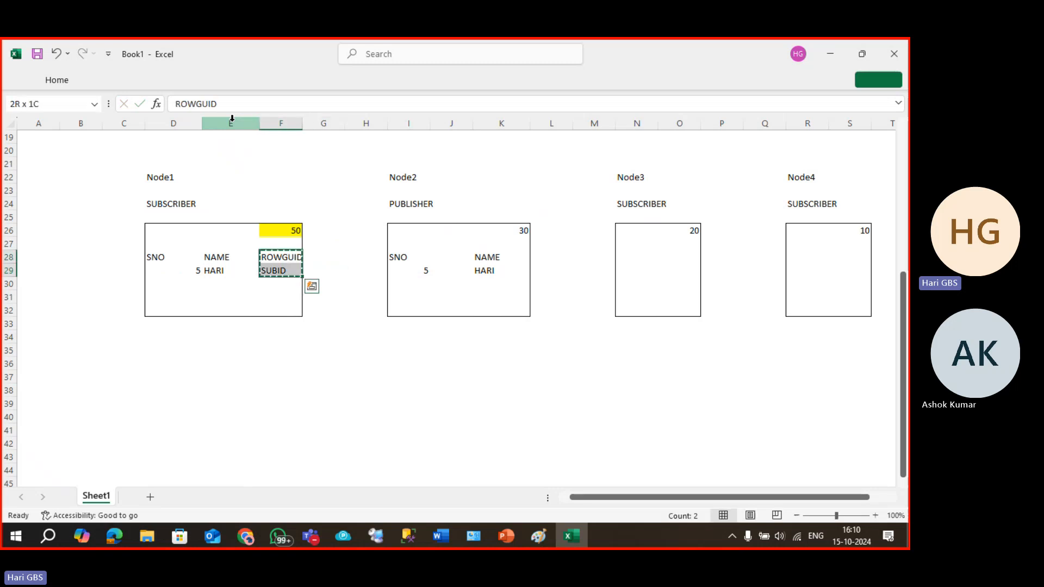
Move Node2's NAME and HARI cells left into column J.
key("Right")
key("Right")
key("Right")
key("Right")
key("Right")
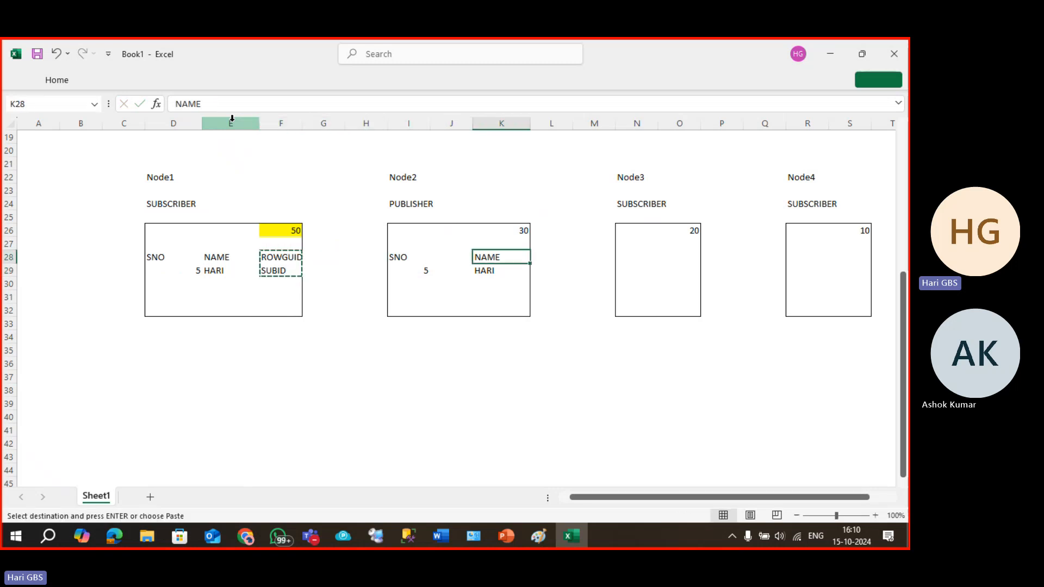
key("shift+Down")
key("ctrl+c")
key("Left")
key("shift+Down")
Copy Node1's ROWGUID and SUBID cells into Node2's K28:K29.
key("ctrl+v")
key("Left")
key("Left")
key("Left")
key("Left")
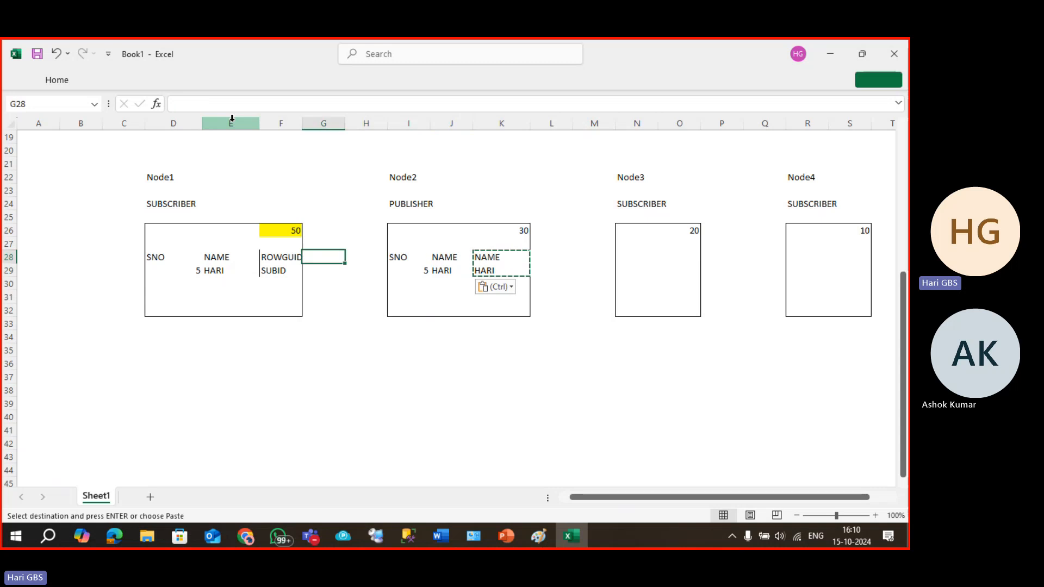
key("shift+Down")
key("ctrl+c")
key("Right")
key("Right")
key("Right")
key("Right")
key("Right")
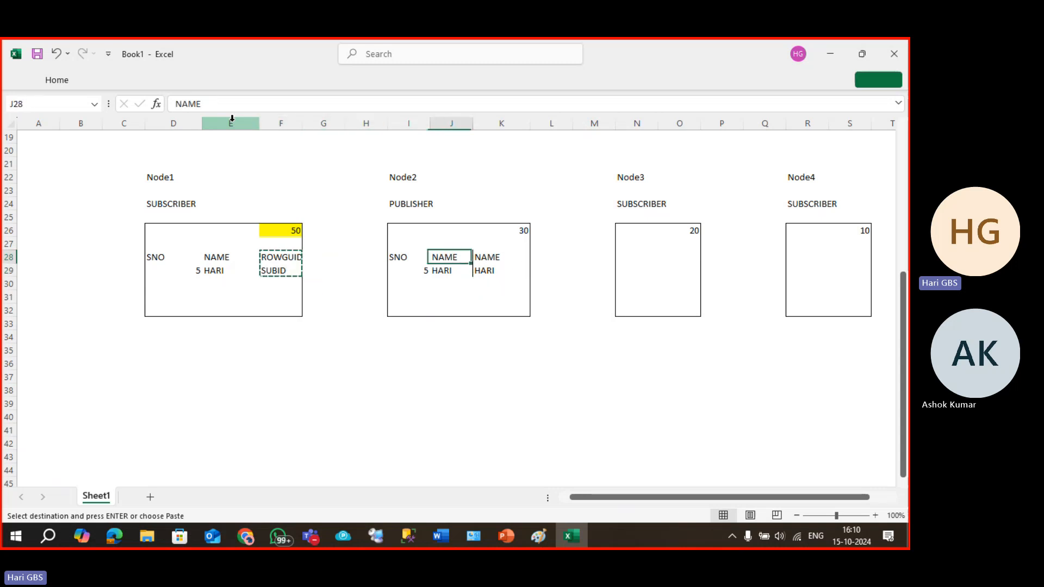
key("shift+Down")
key("ctrl+v")
Change Node2's SUBID entry in K29 to PUBID.
key("Down")
type("PUB")
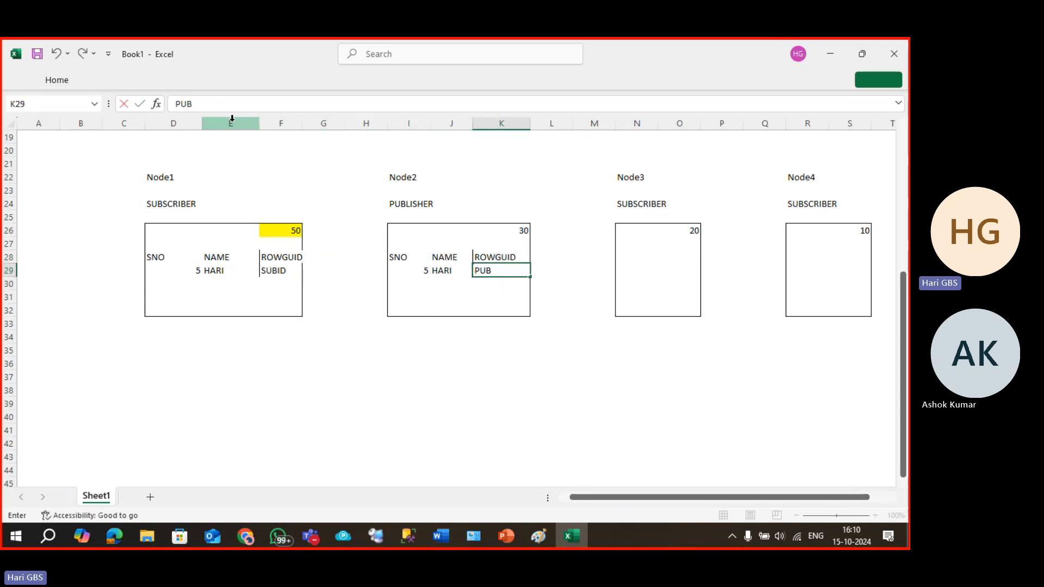
type("LIS")
key("BackSpace")
type("ID")
key("Return")
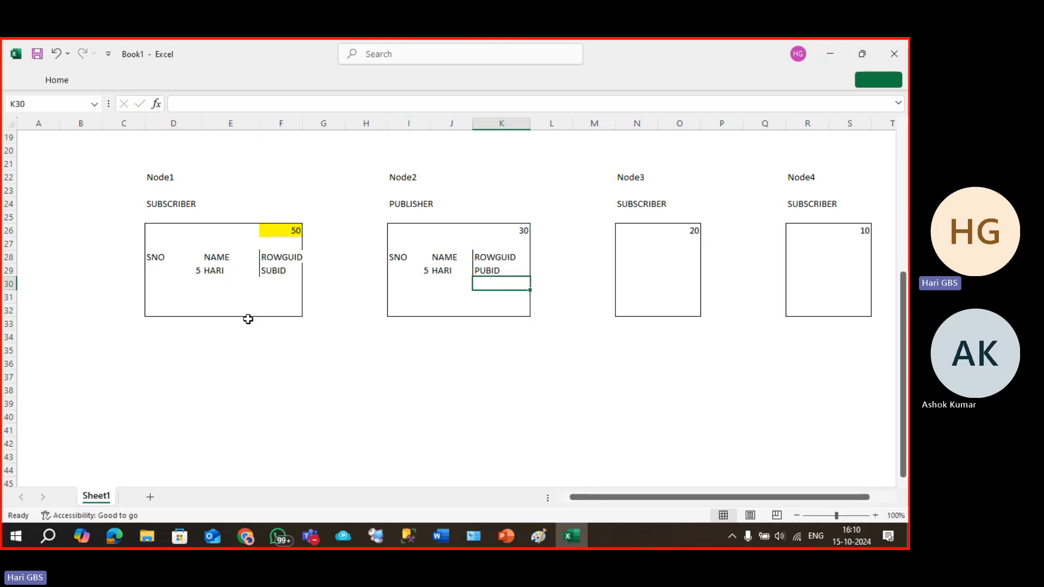
left_click(276, 240)
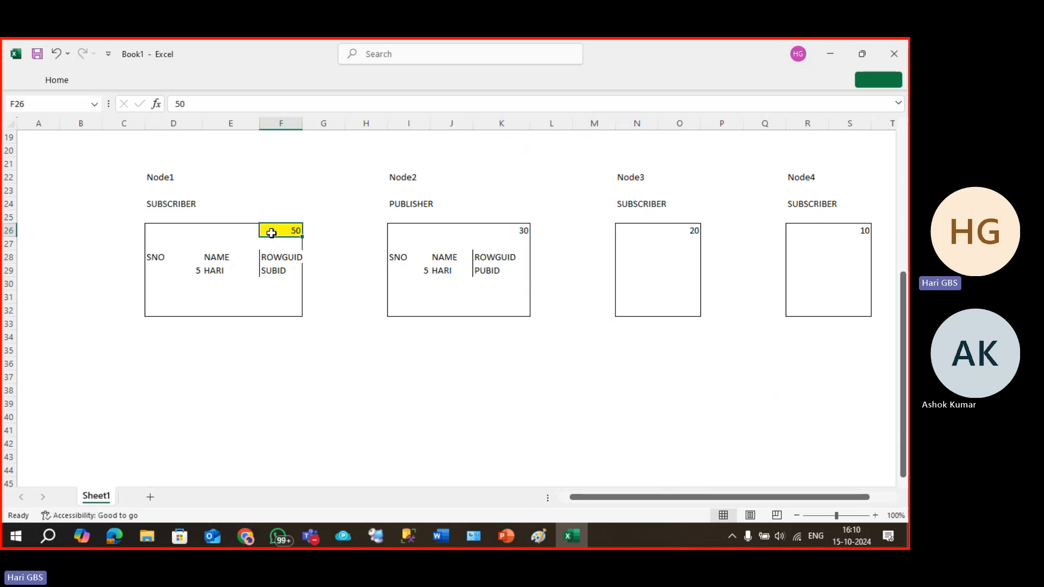
left_click(158, 204)
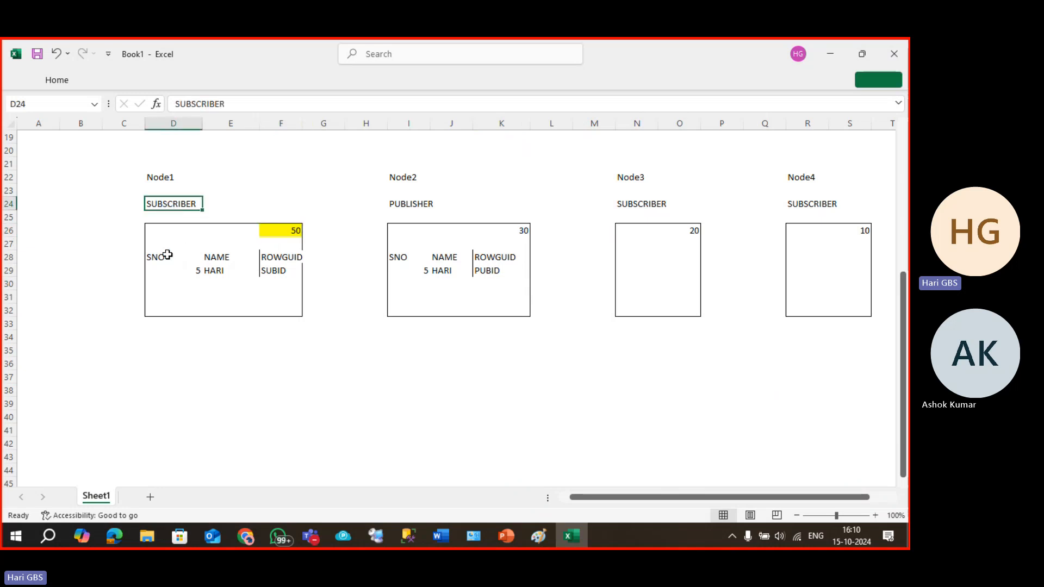
left_click_drag(167, 255, 277, 271)
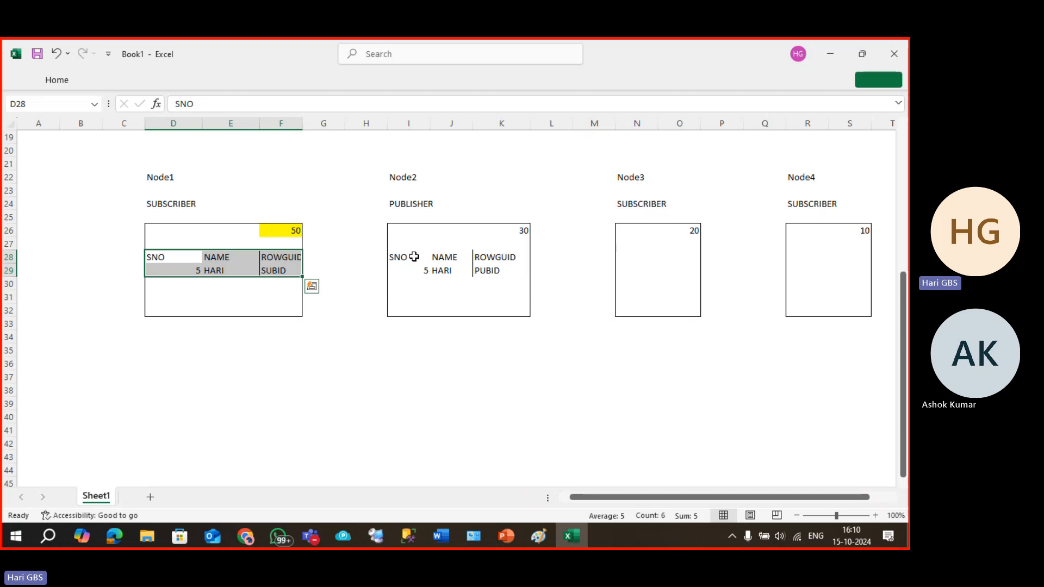
left_click_drag(412, 256, 486, 271)
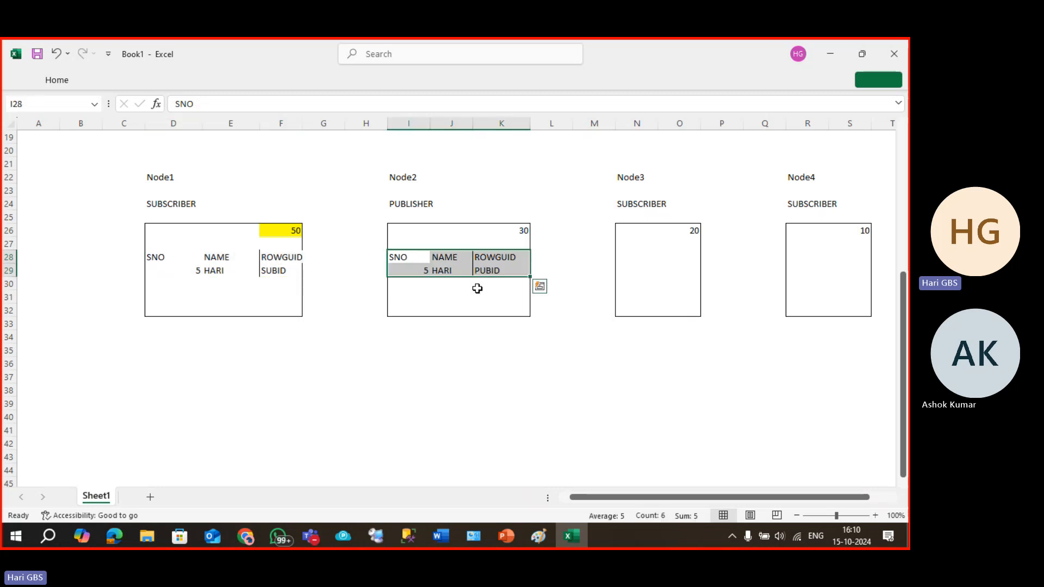
left_click(677, 268)
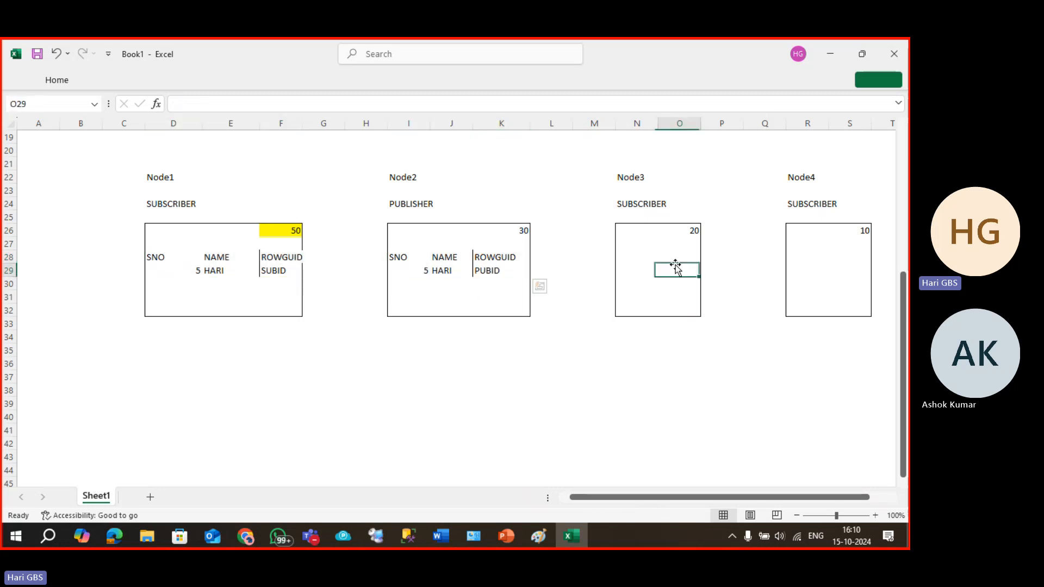
left_click(810, 259)
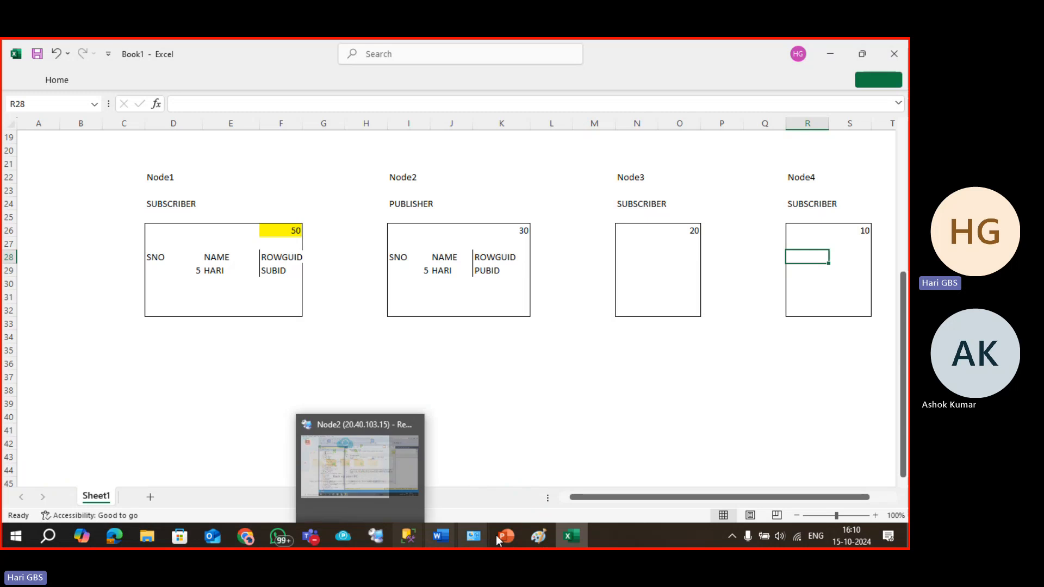
left_click(511, 536)
Bring the replication presentation forward and highlight 'A COM-based custom resolver' on slide 8.
left_click(499, 493)
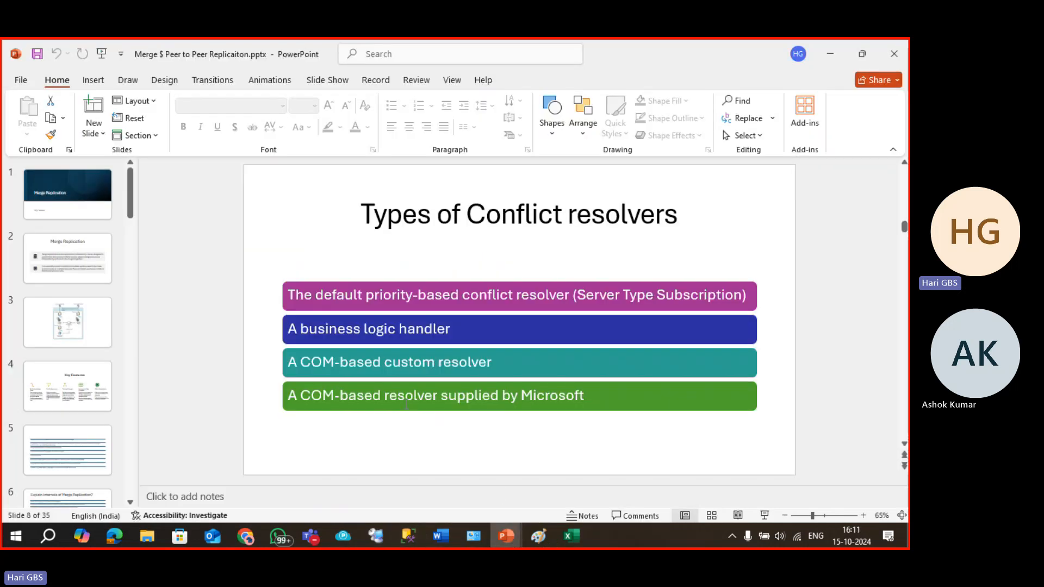
left_click(381, 324)
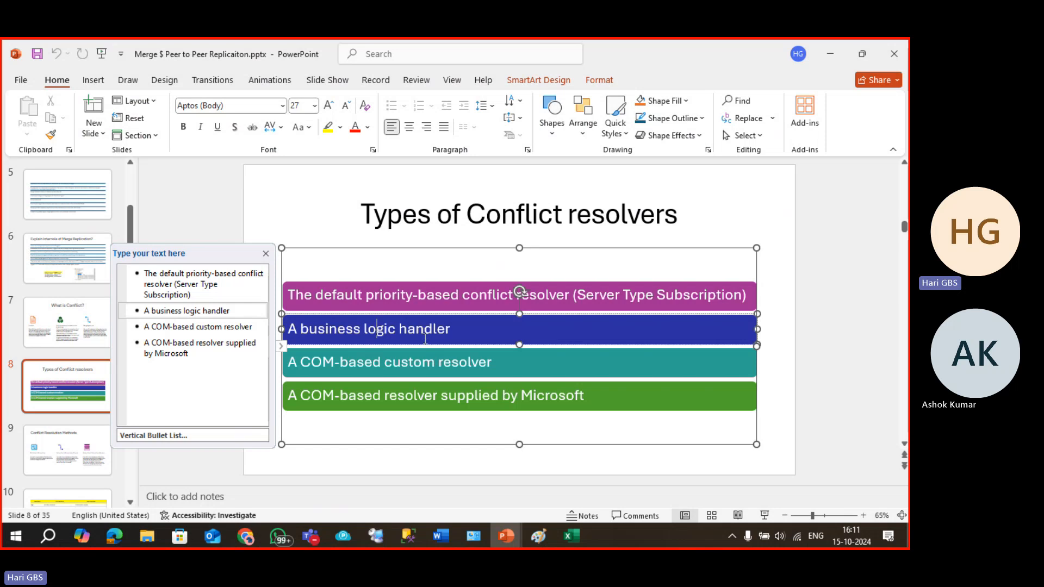
left_click(439, 364)
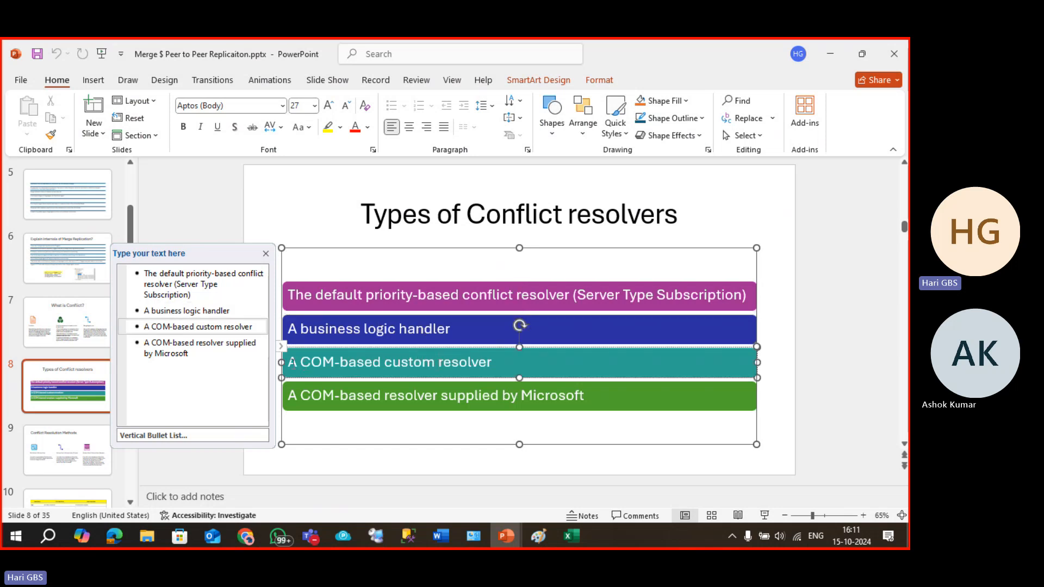
left_click_drag(291, 363, 495, 362)
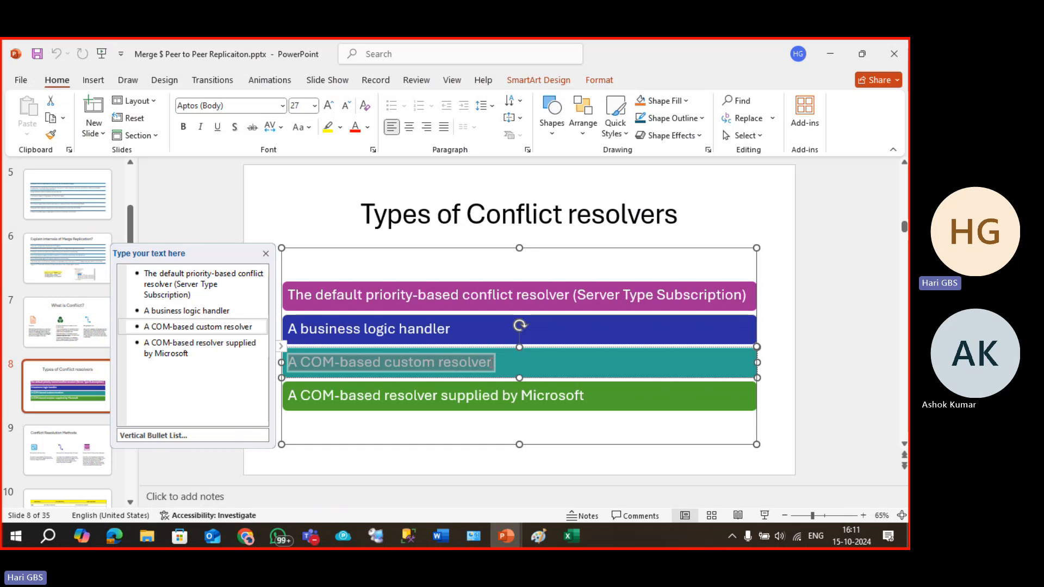
left_click(492, 372)
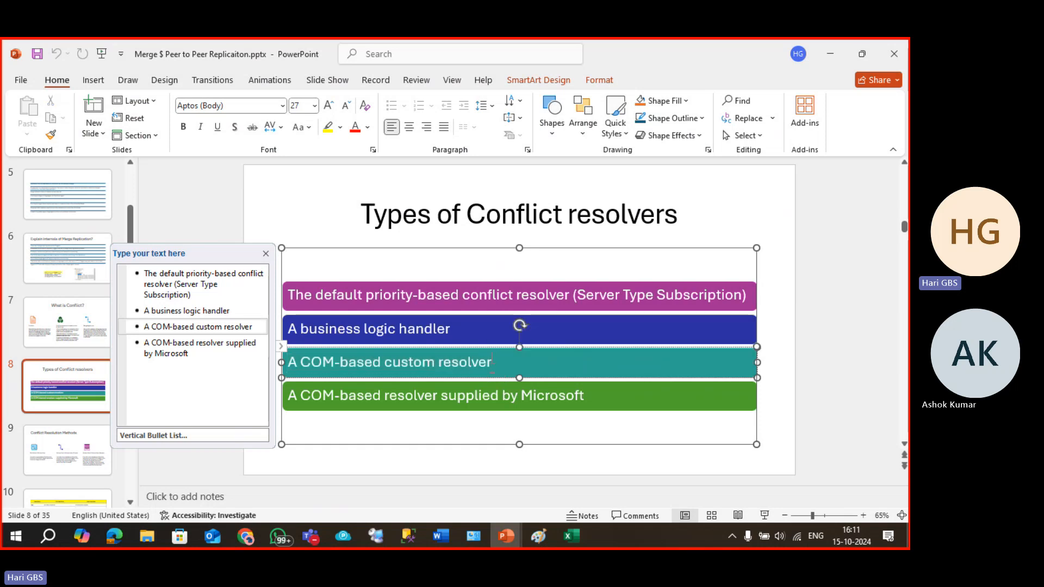
left_click_drag(491, 363, 287, 362)
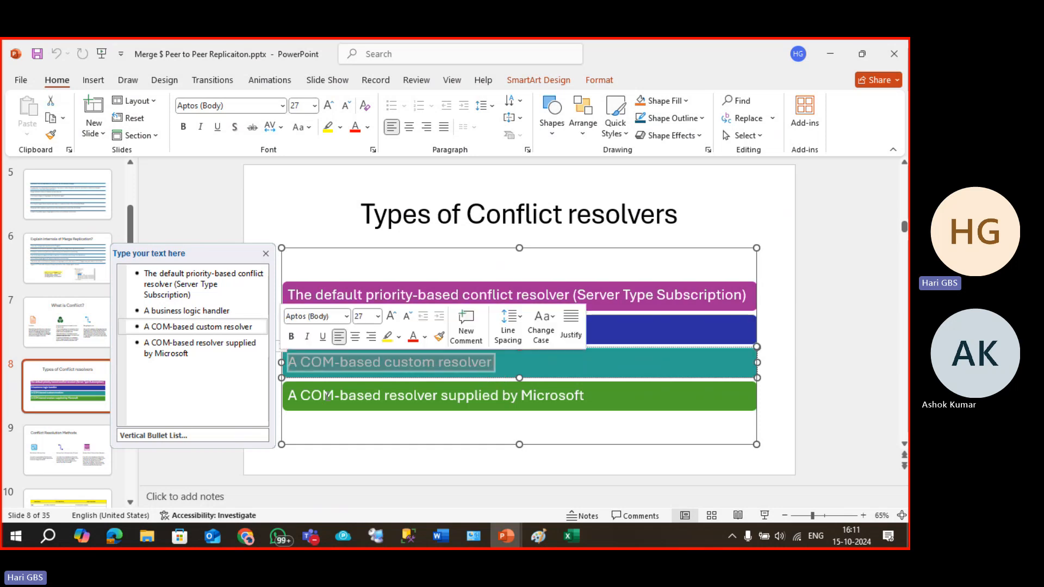
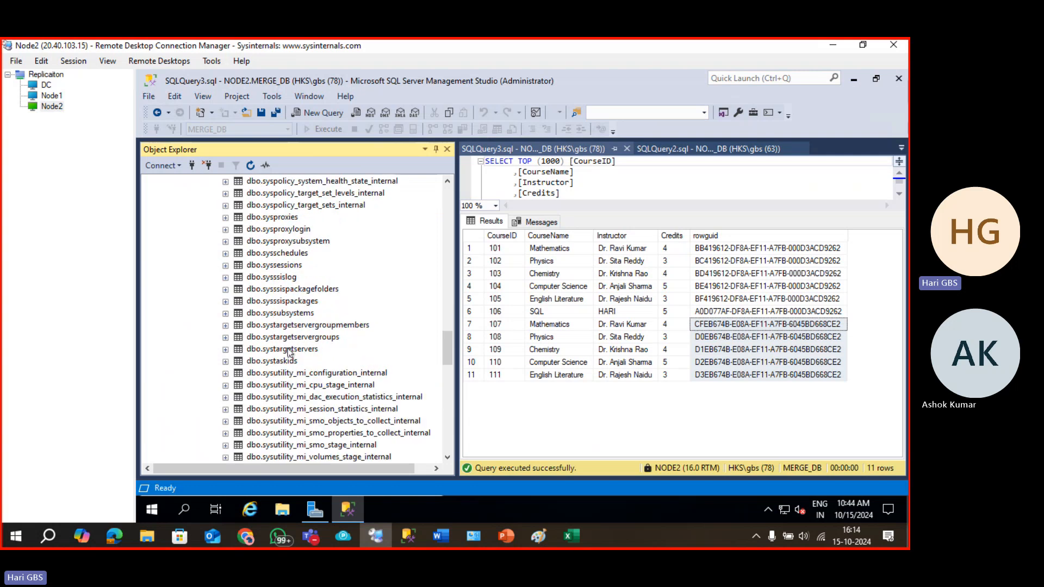
scroll(288, 352, "down", 13)
Scroll through NODE2's msdb system table list beside the 11-row course query results.
scroll(297, 359, "up", 15)
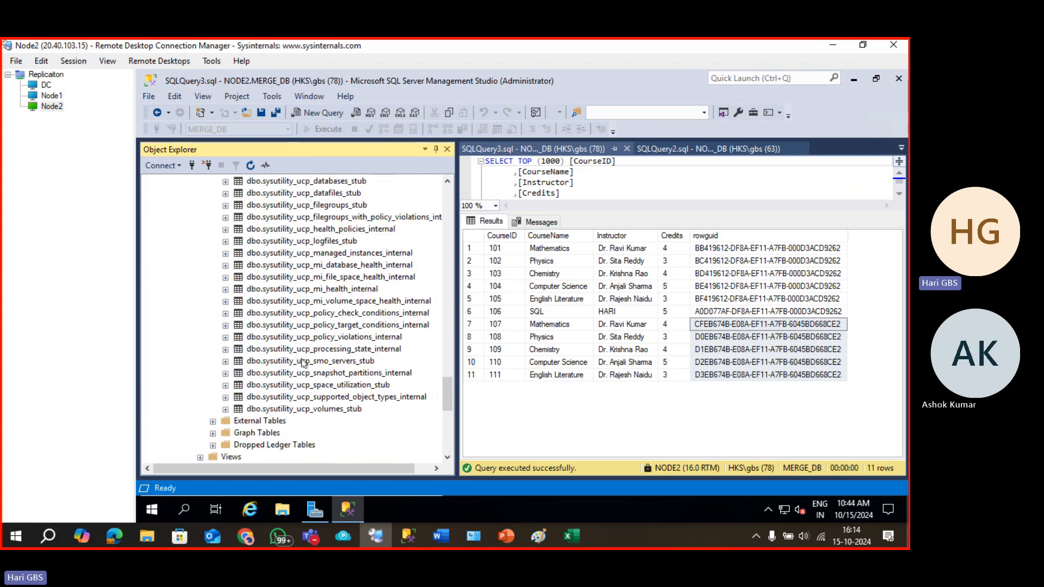
scroll(303, 363, "up", 20)
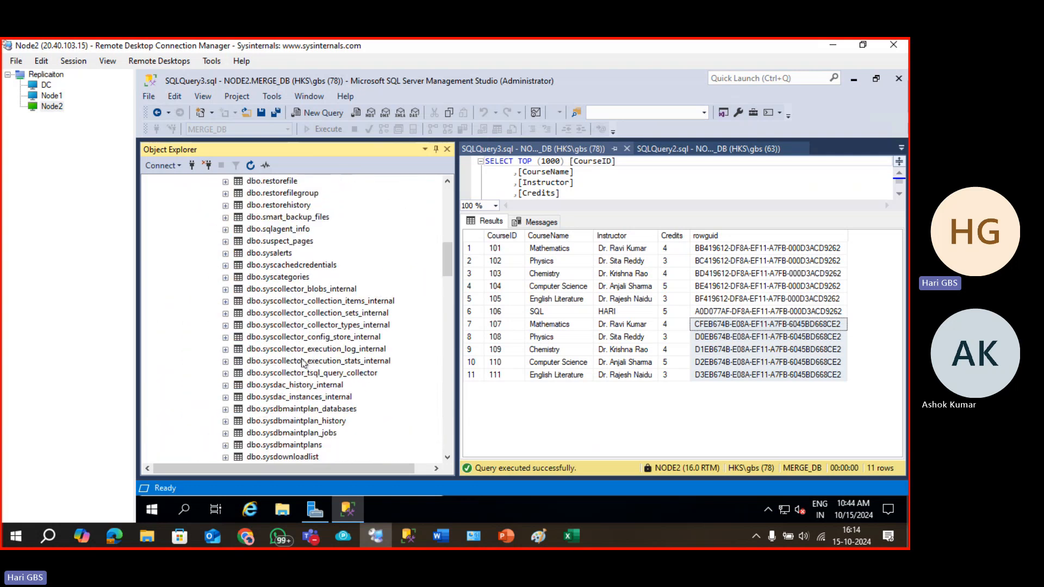
scroll(303, 363, "up", 1)
scroll(303, 363, "up", 7)
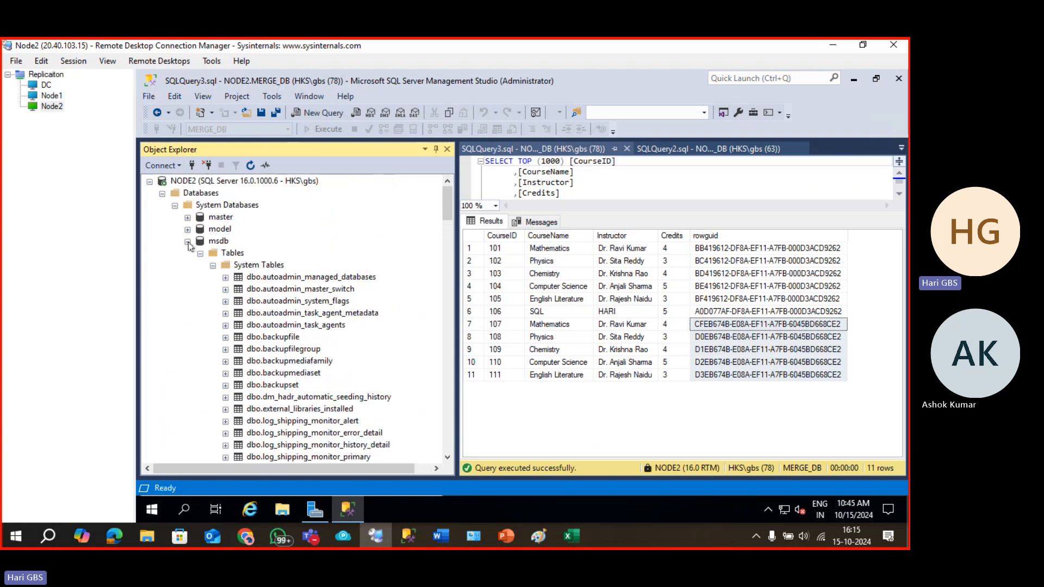
Collapse msdb and start a new NODE2 query reading 'select * from msdb.dbo.msm'.
left_click(188, 242)
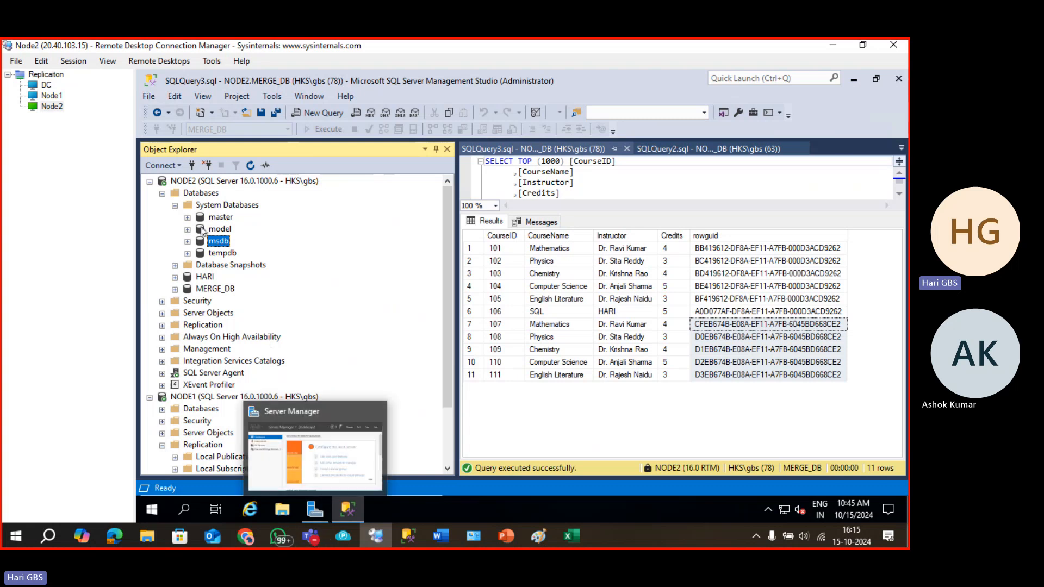
left_click(199, 194)
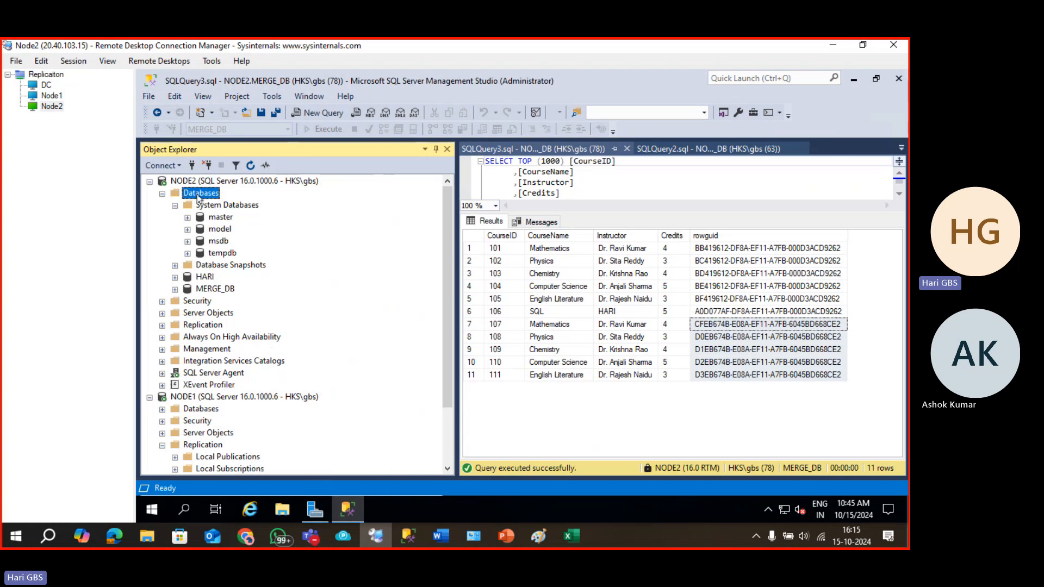
key("ctrl+n")
type("select.")
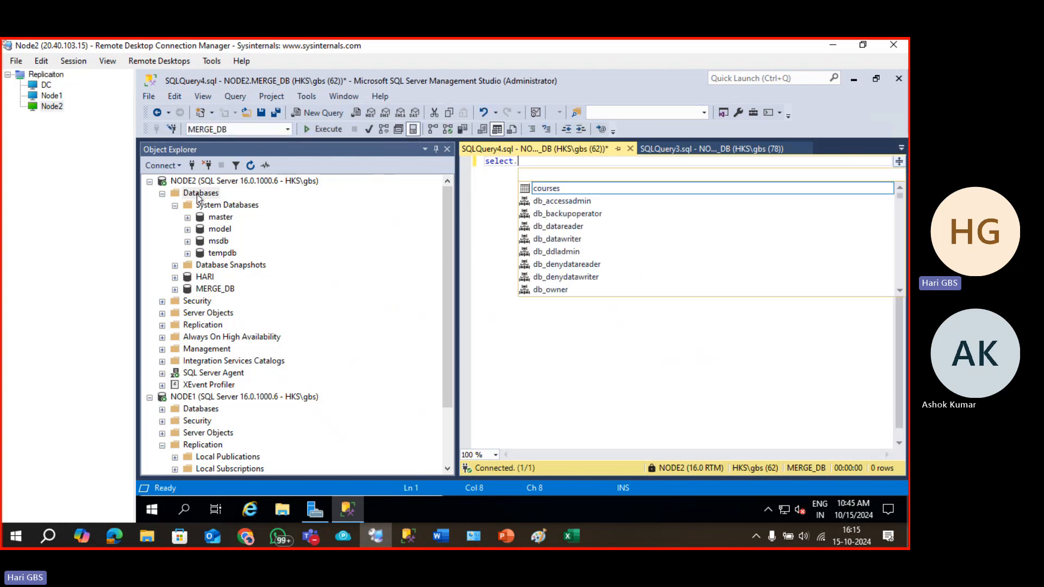
key("Escape")
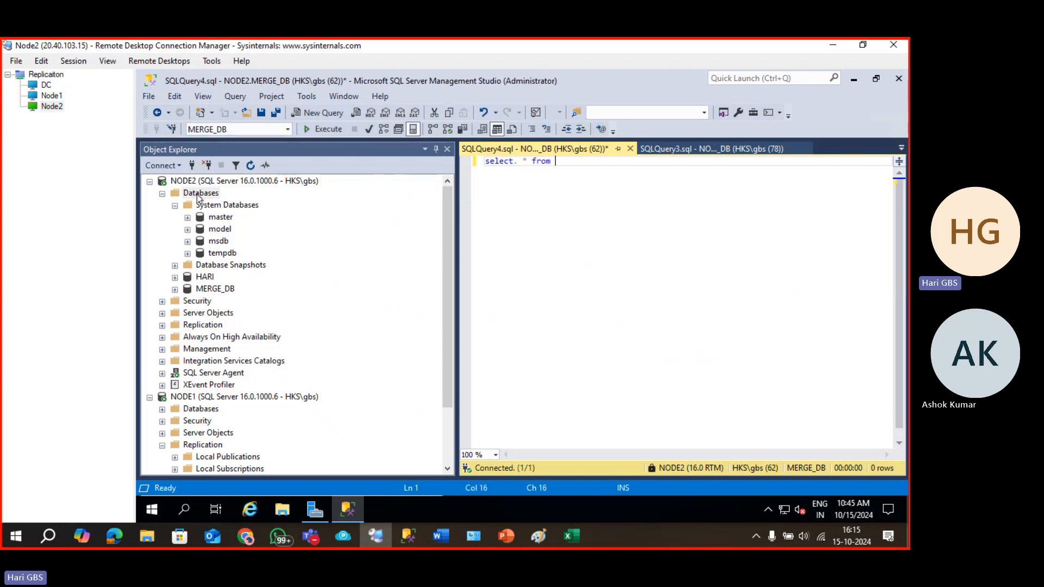
type("ect. * from msdb")
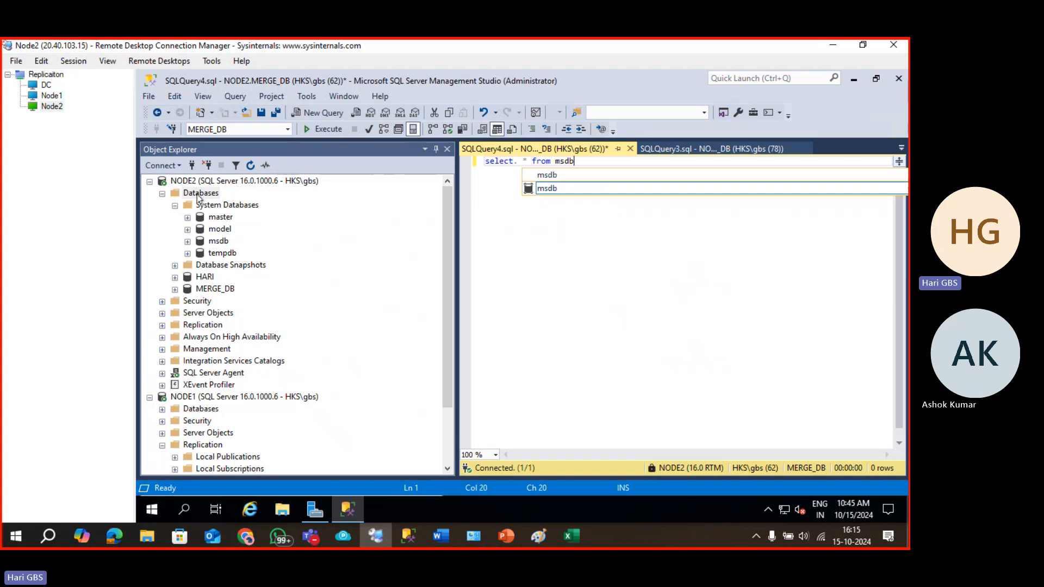
type(".dbo.ms")
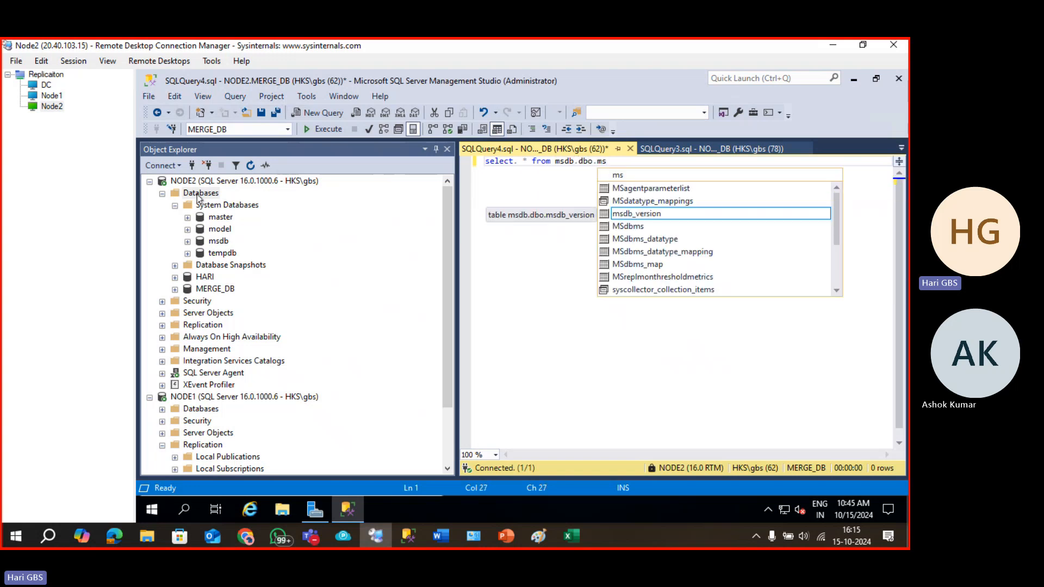
type("me")
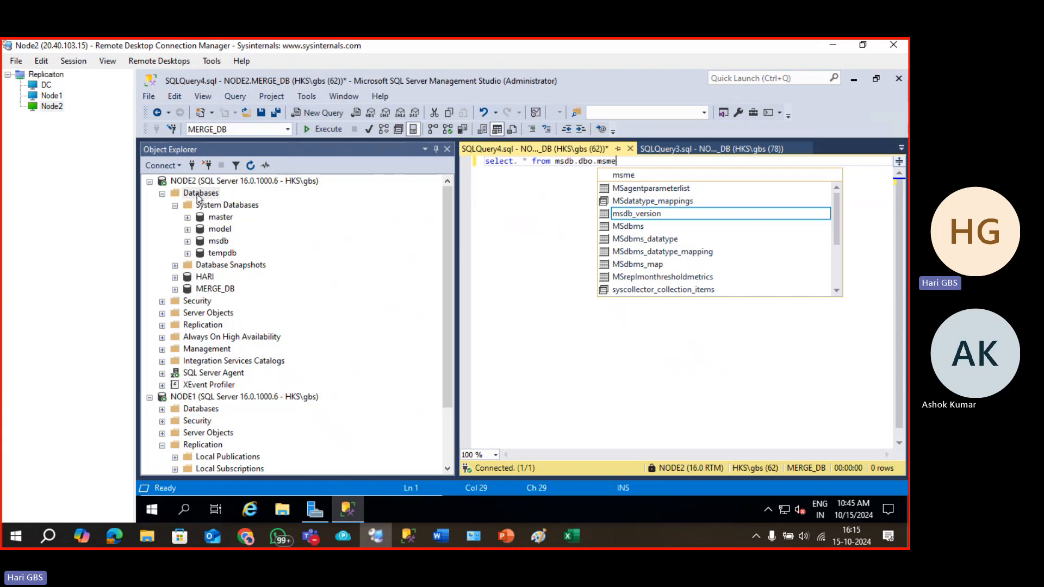
Complete the query to msdb.dbo.msmerge, then select the CTT table on the PowerPoint slide.
key("alt+Tab")
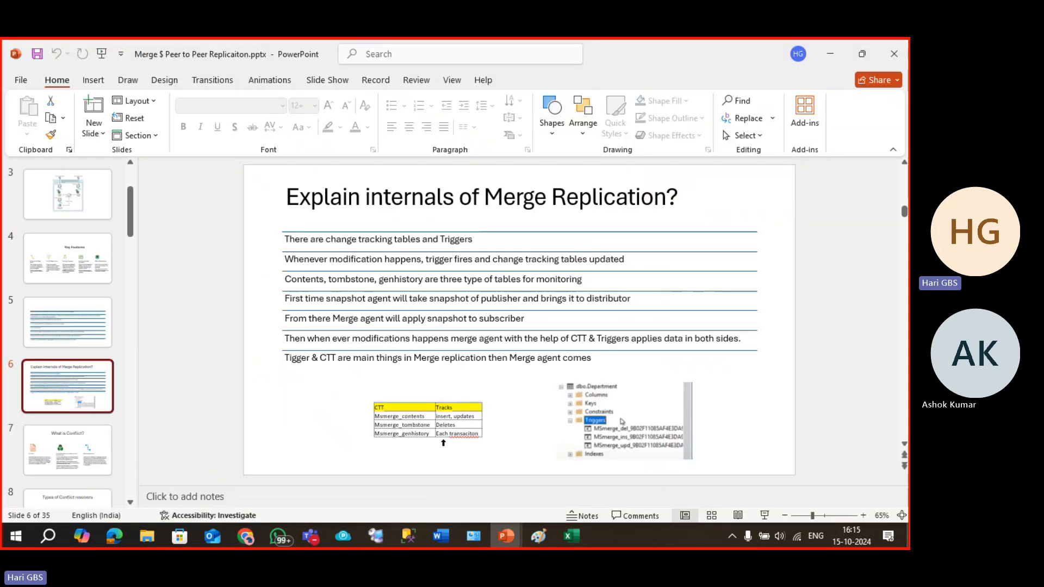
key("alt+Tab")
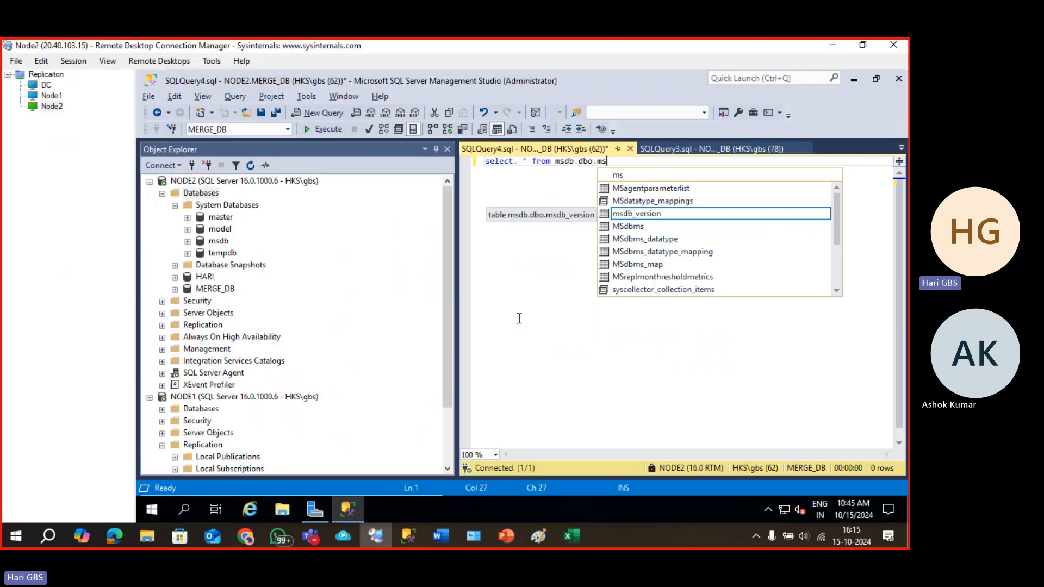
type("merge")
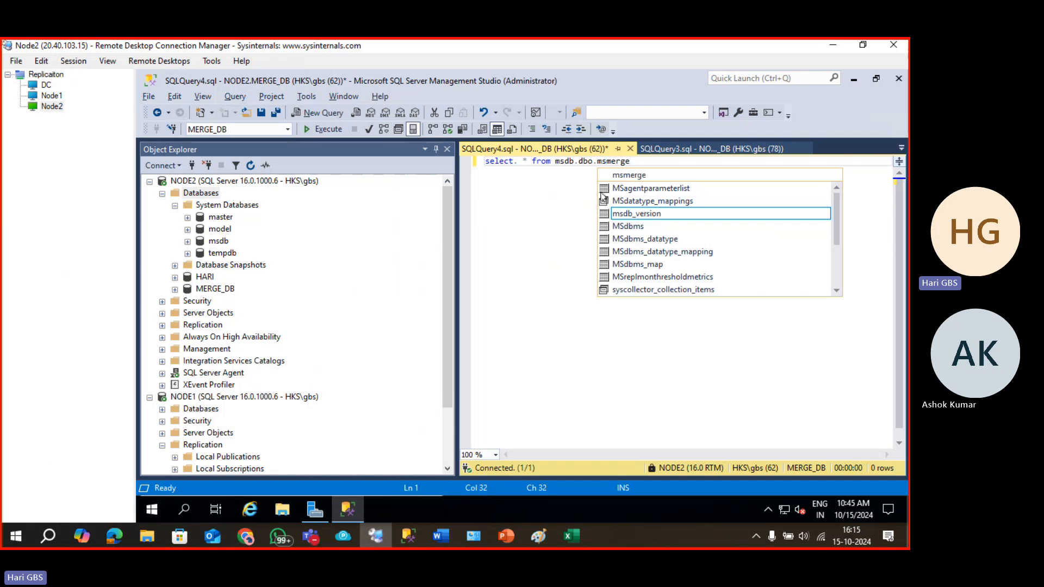
key("Escape")
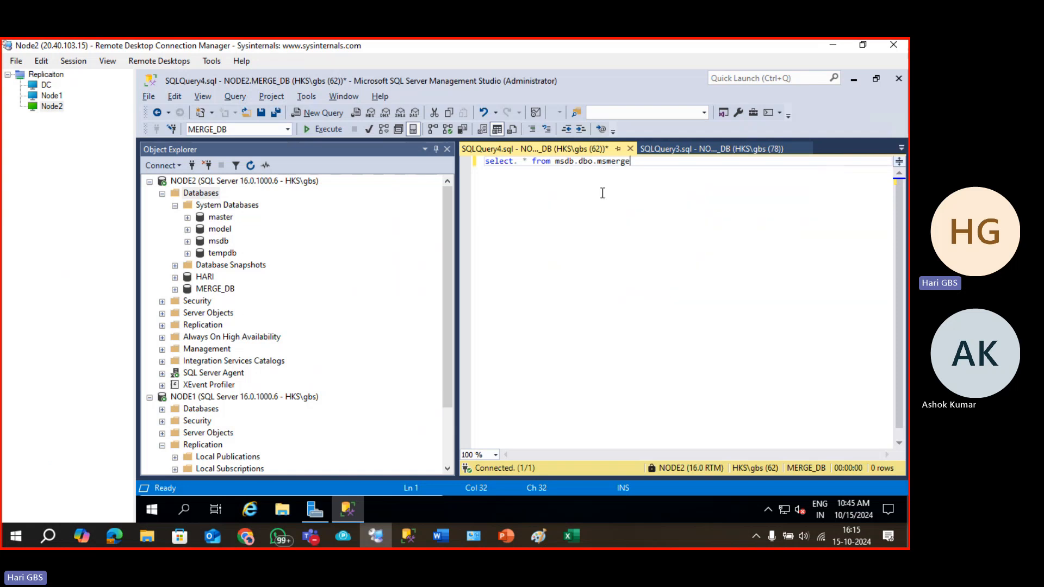
left_click(506, 537)
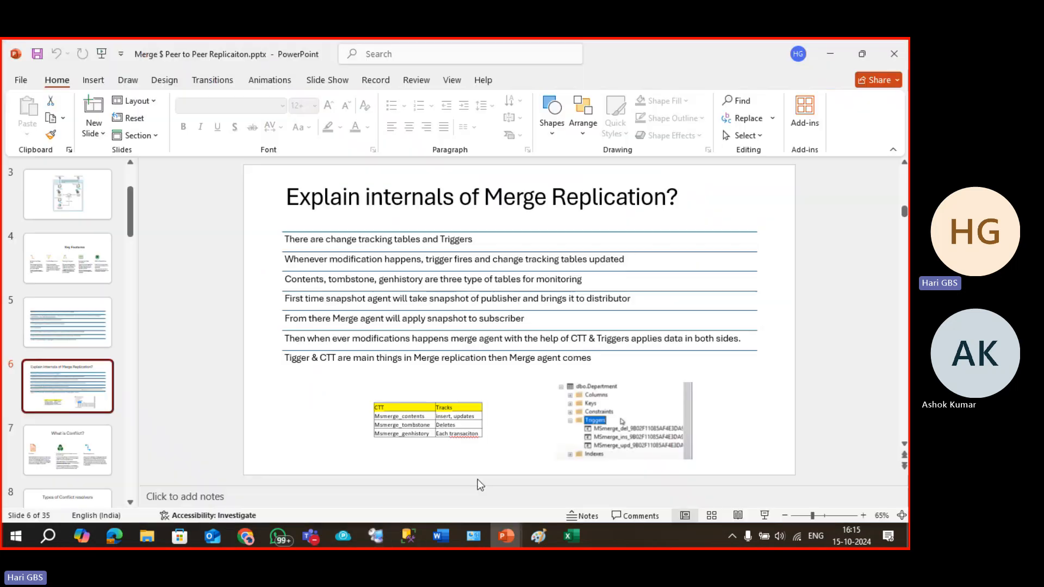
left_click(458, 424)
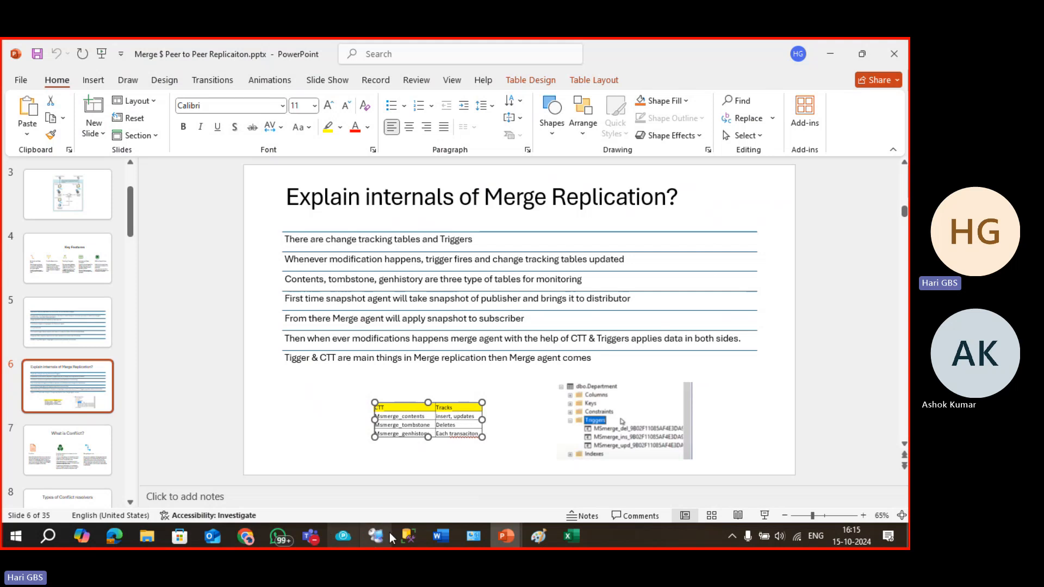
Paste the CTT table image into ChatGPT and ask 'where can i find thease tables'.
left_click(246, 536)
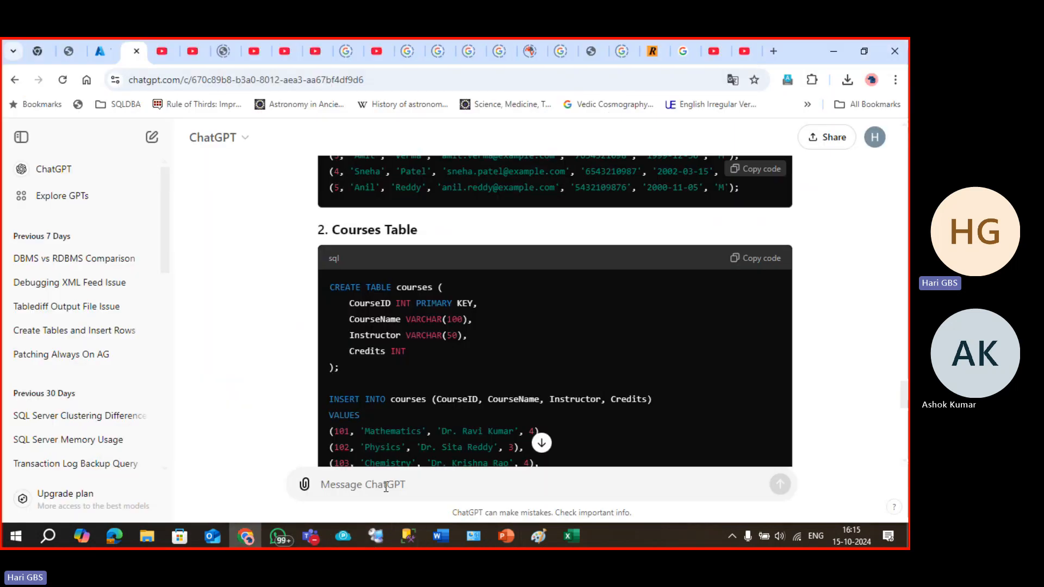
left_click(386, 486)
key("ctrl+v")
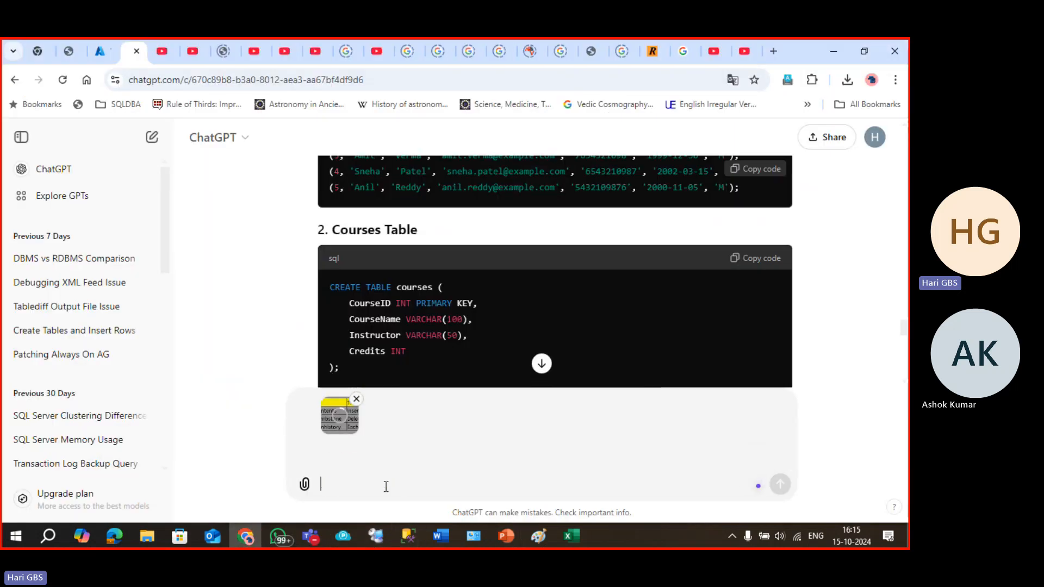
type("where can i f")
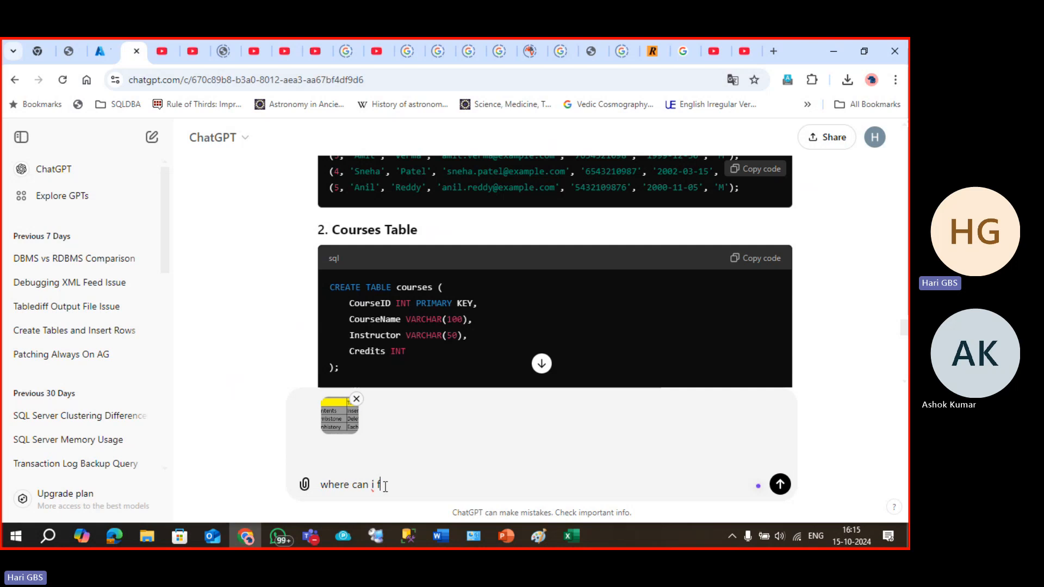
type("ind thease tables")
key("Return")
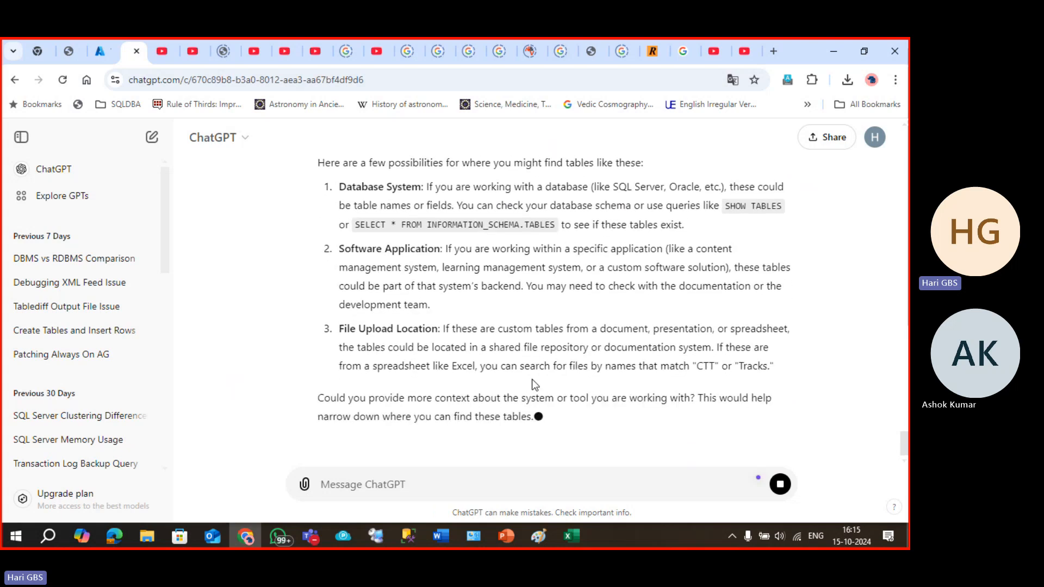
Select the suggested SELECT * FROM INFORMATION_SCHEMA.TABLES query from ChatGPT's answer.
scroll(555, 391, "up", 5)
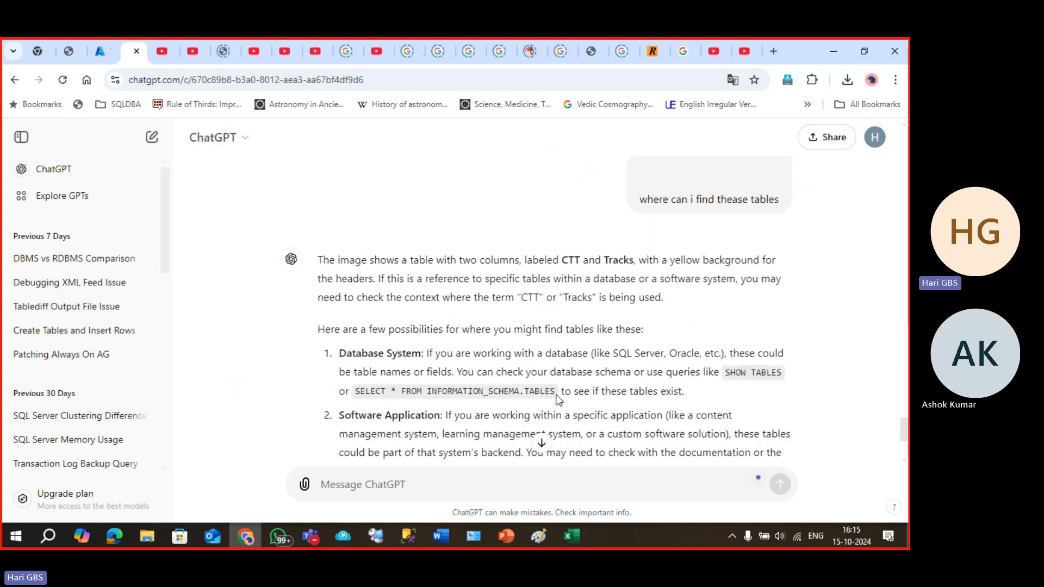
left_click_drag(556, 393, 354, 392)
key("ctrl+c")
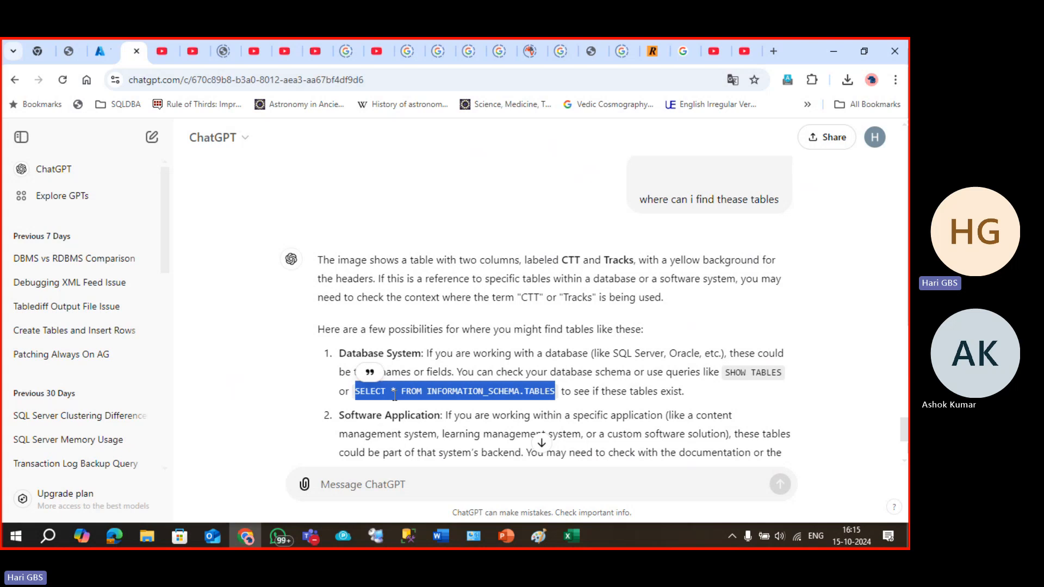
key("alt+Tab")
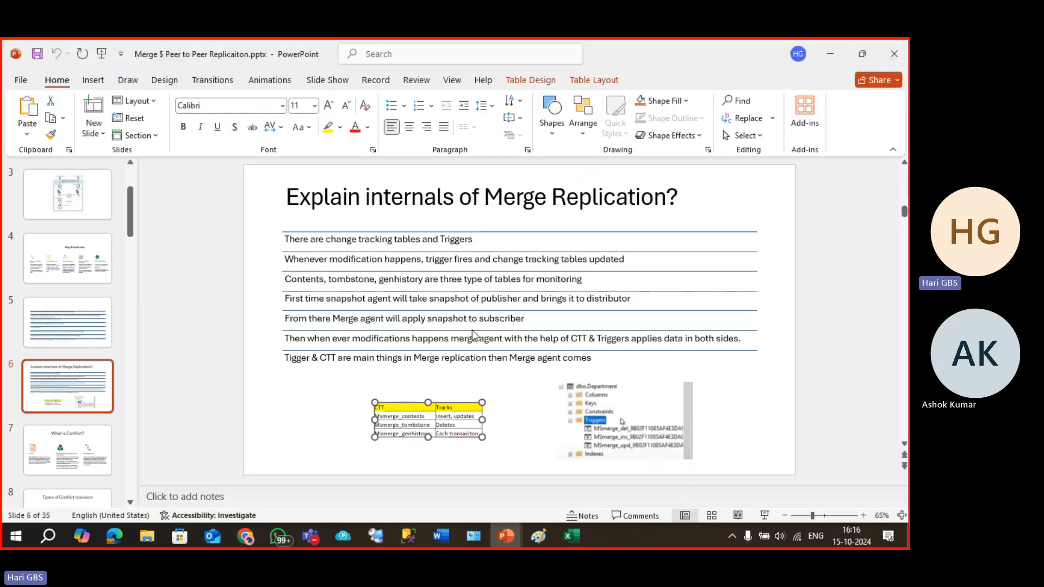
Replace the query with SELECT * FROM INFORMATION_SCHEMA.TABLES and run it on MERGE_DB.
key("alt+Tab")
key("Tab")
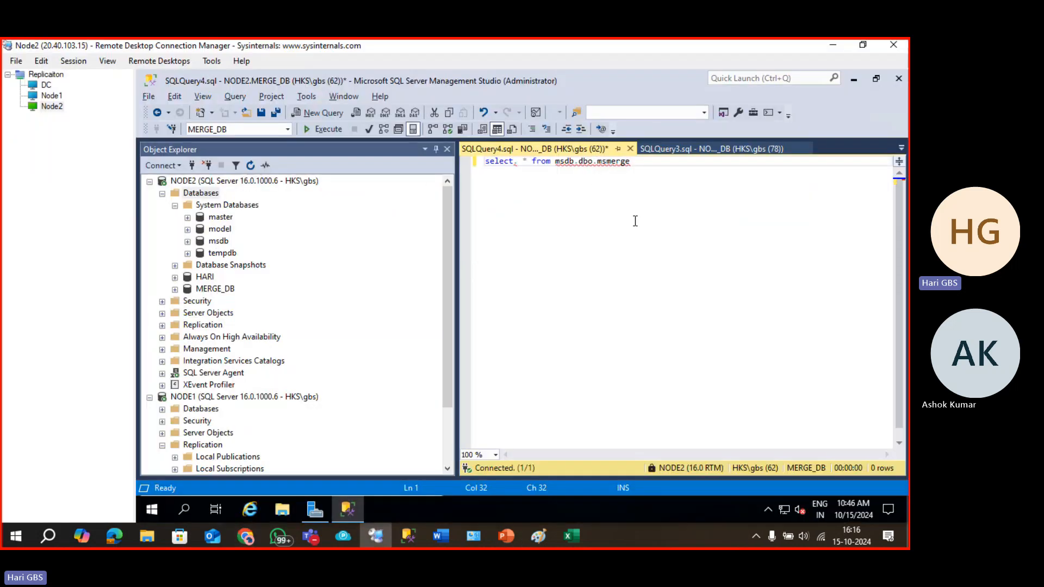
key("ctrl+a")
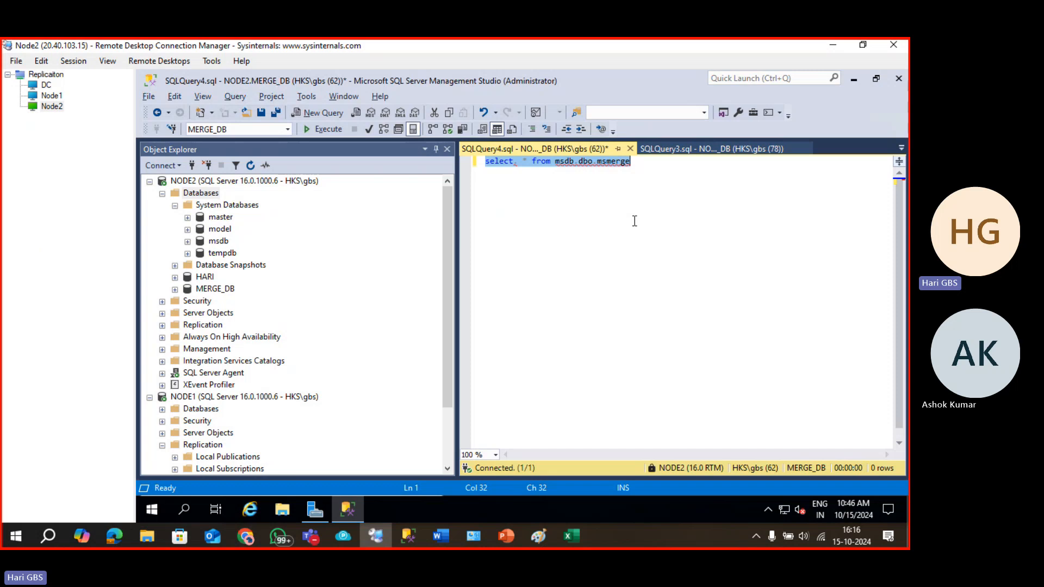
key("ctrl+v")
key("F5")
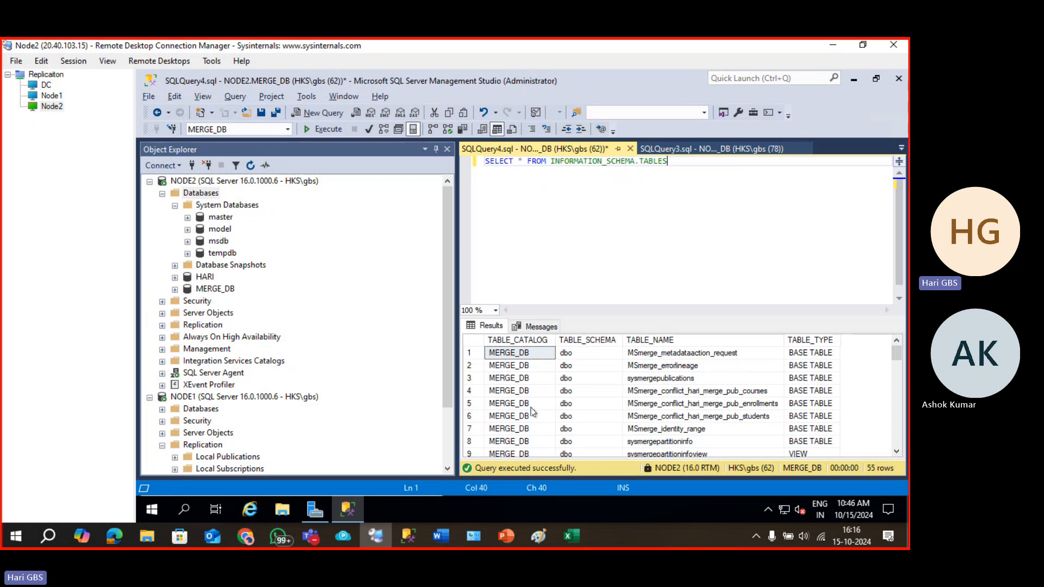
Review the 55 returned tables and views, then clear the query line.
scroll(532, 411, "down", 15)
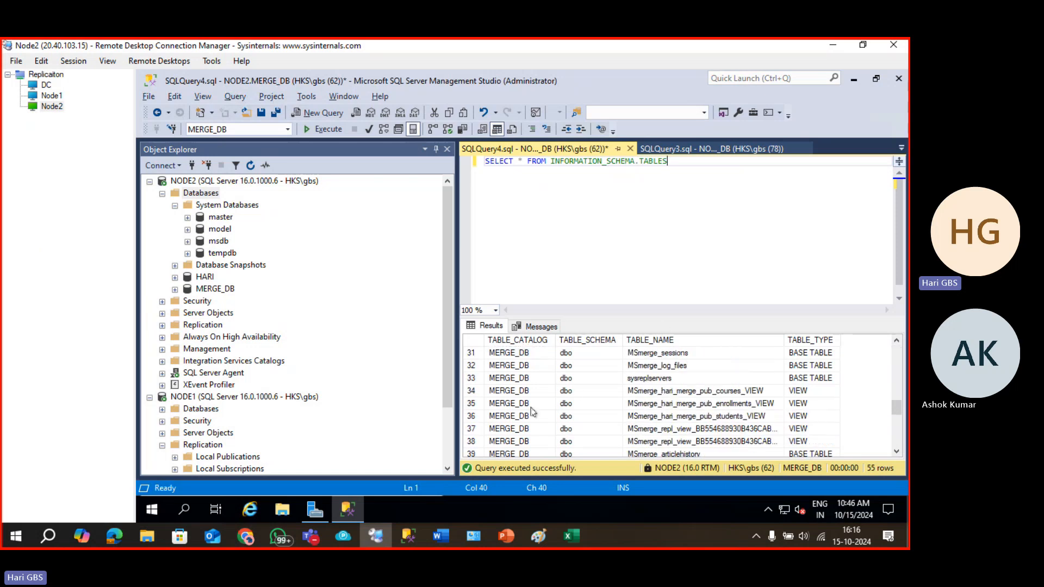
scroll(532, 412, "up", 15)
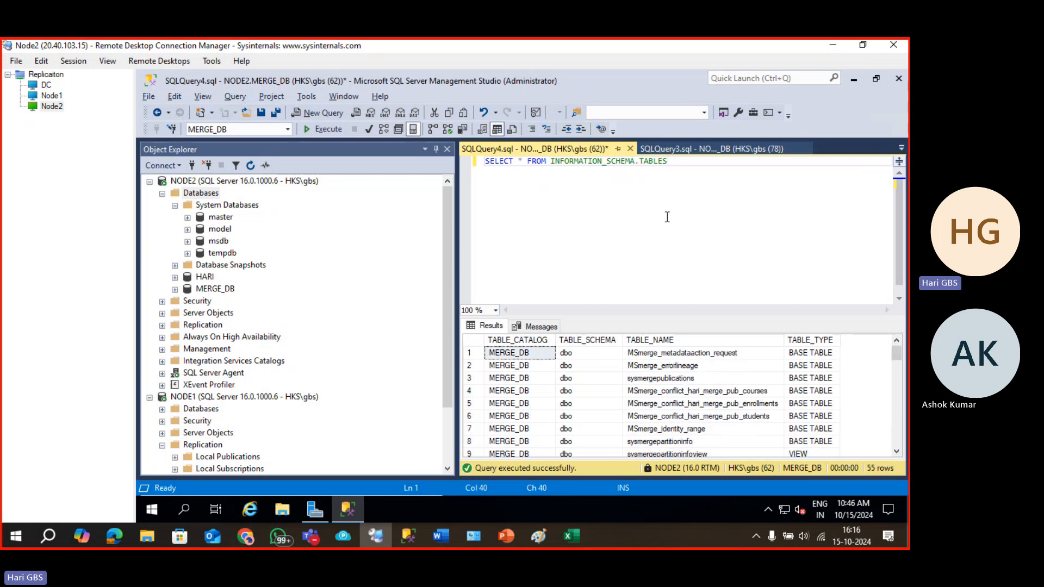
left_click_drag(687, 161, 375, 174)
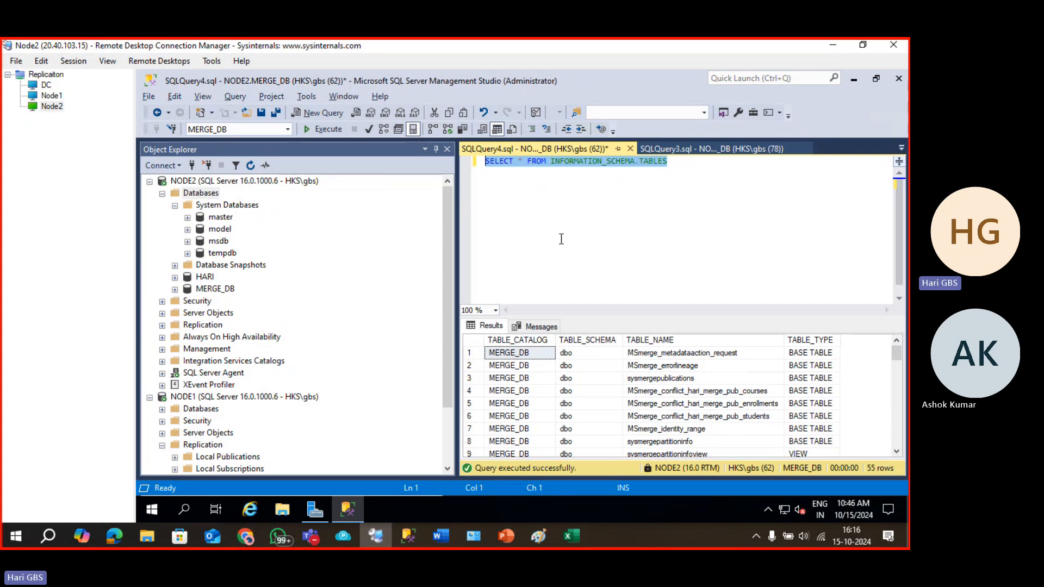
type("U")
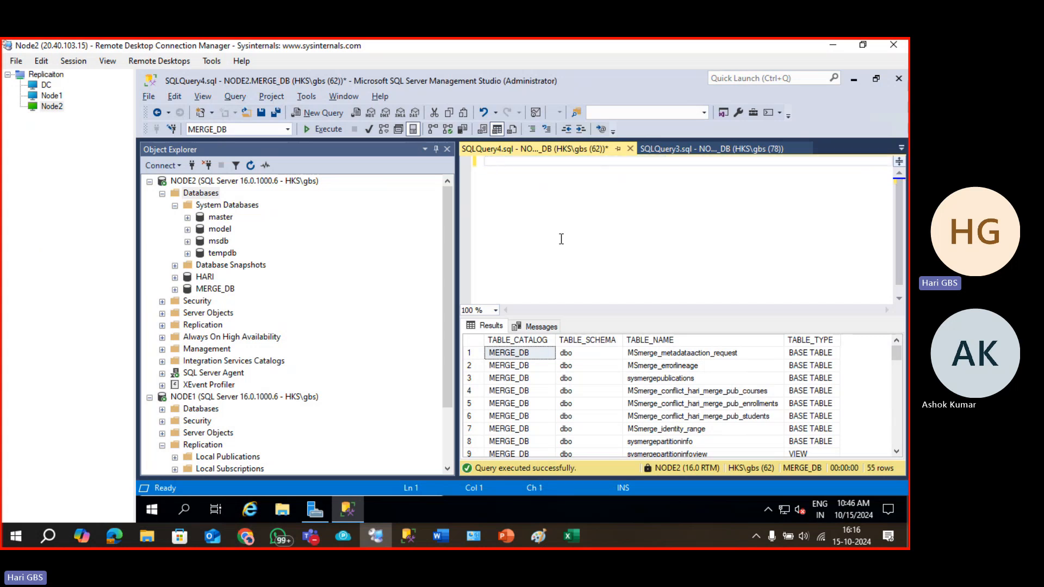
Select the top 1000 rows of MERGE_DB's dbo.MSmerge_contents and enlarge the 8-row results grid.
left_click(174, 289)
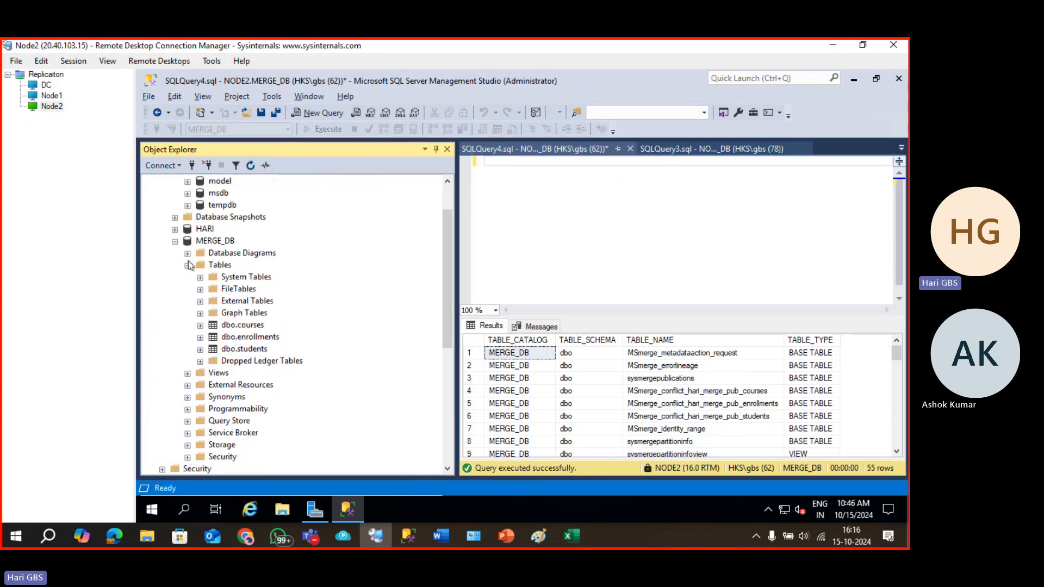
left_click(216, 241)
left_click(250, 166)
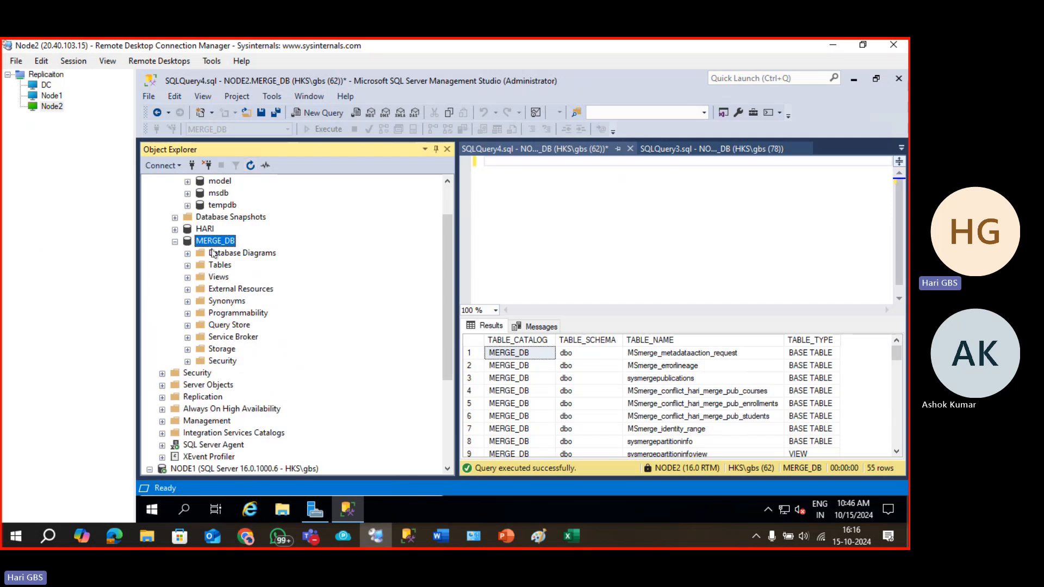
left_click(188, 266)
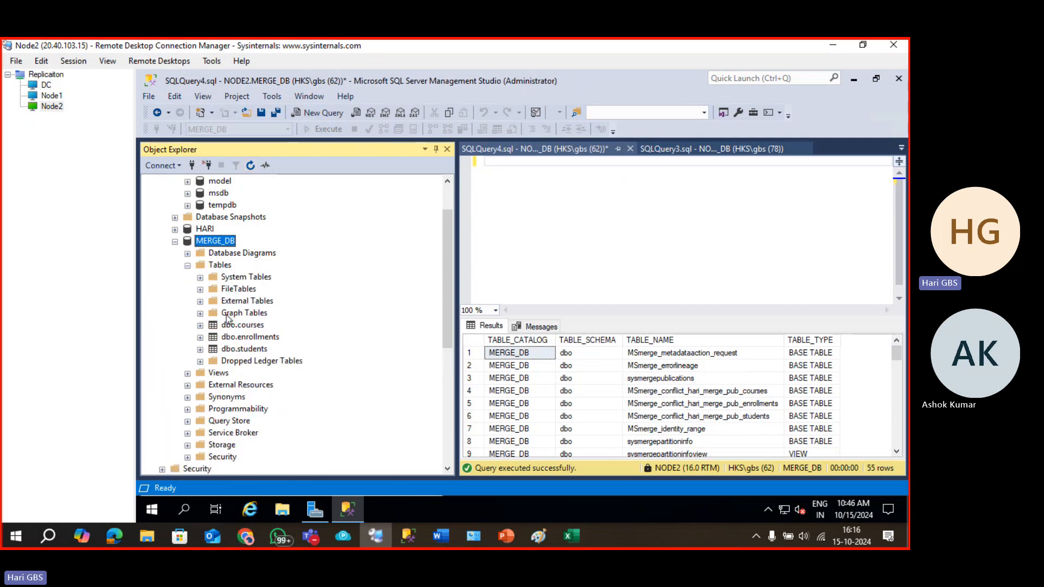
left_click(201, 277)
left_click(287, 255)
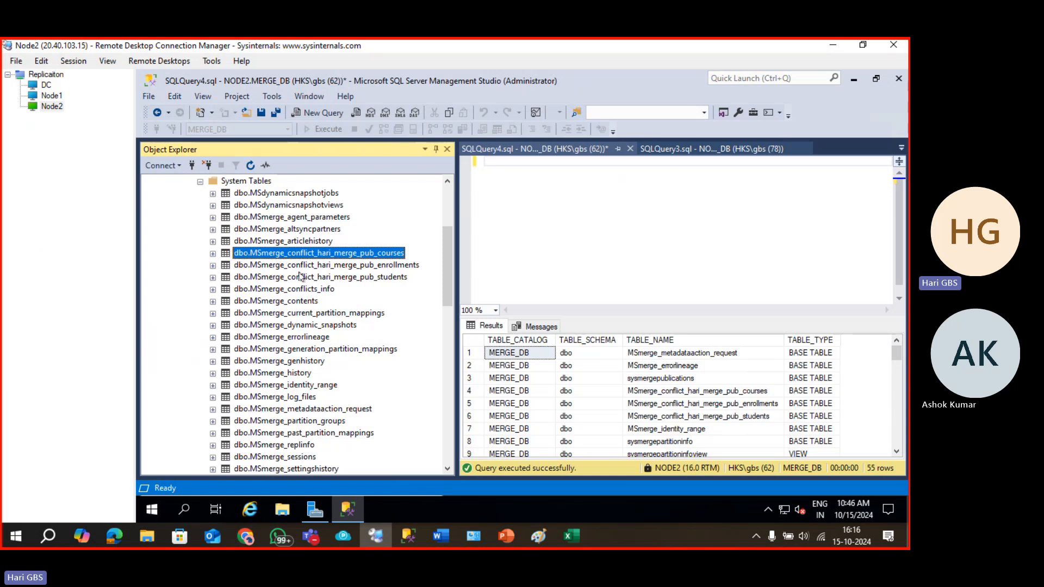
left_click(293, 302)
right_click(293, 303)
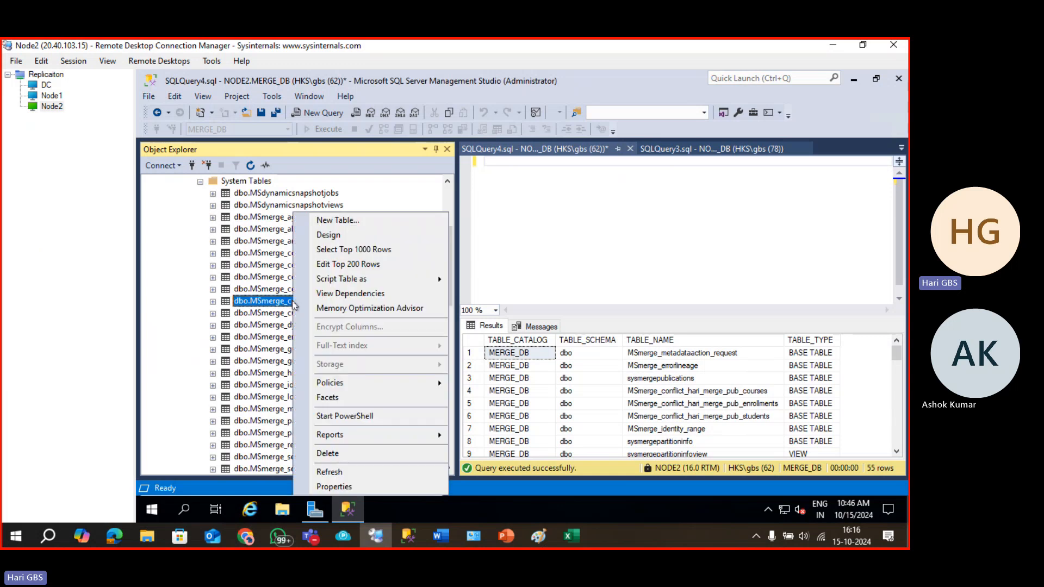
left_click(346, 250)
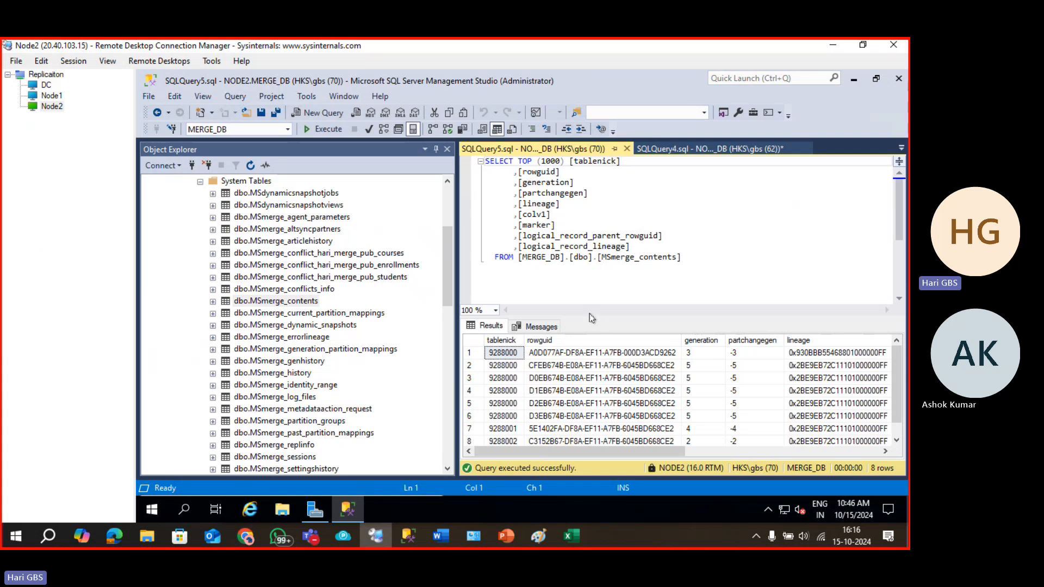
left_click_drag(590, 317, 585, 182)
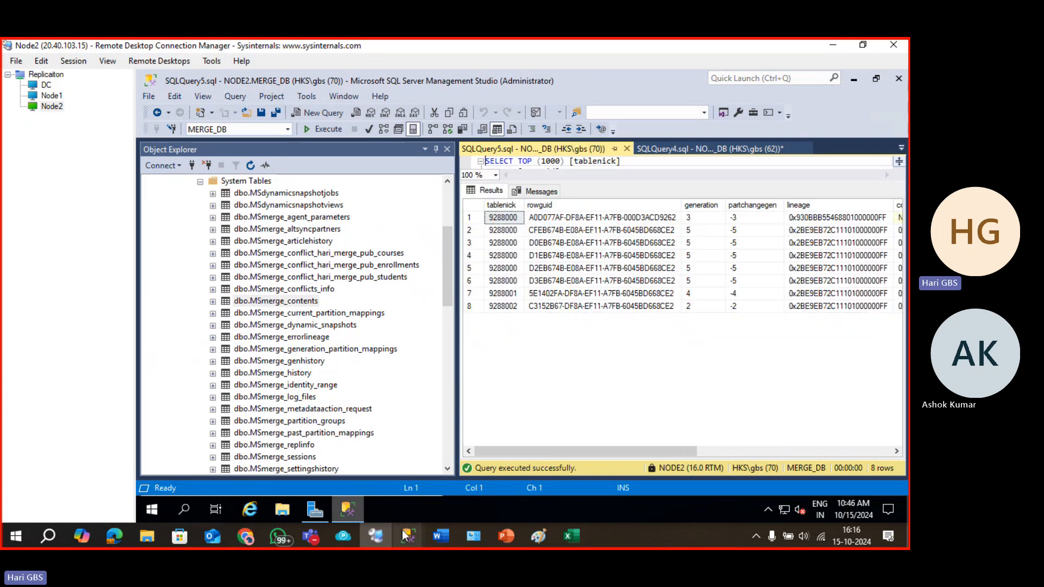
Enlarge the CTT table, move it below the slide text, and set its font to 18 point.
mouse_move(510, 537)
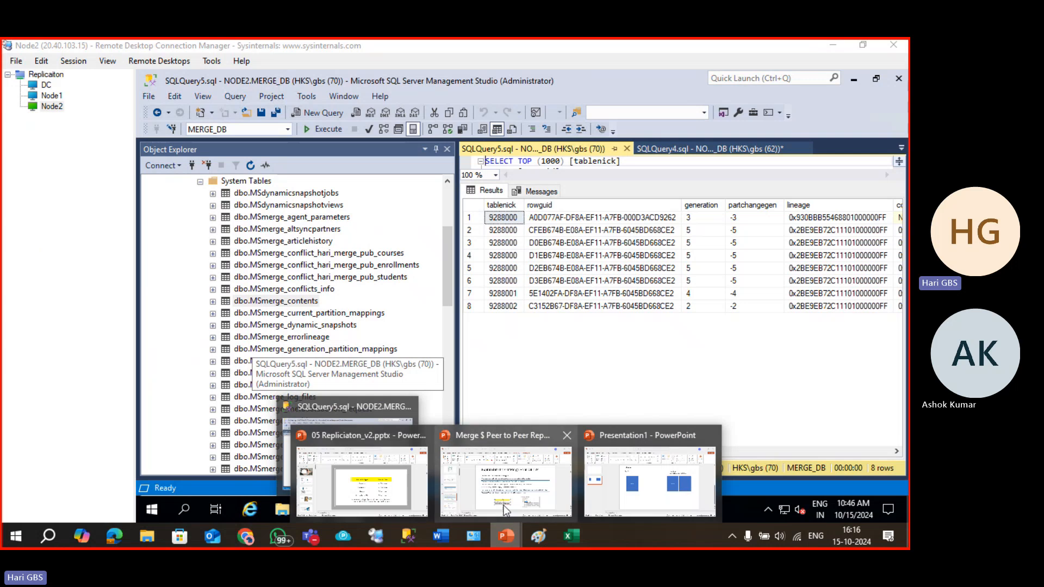
left_click(508, 503)
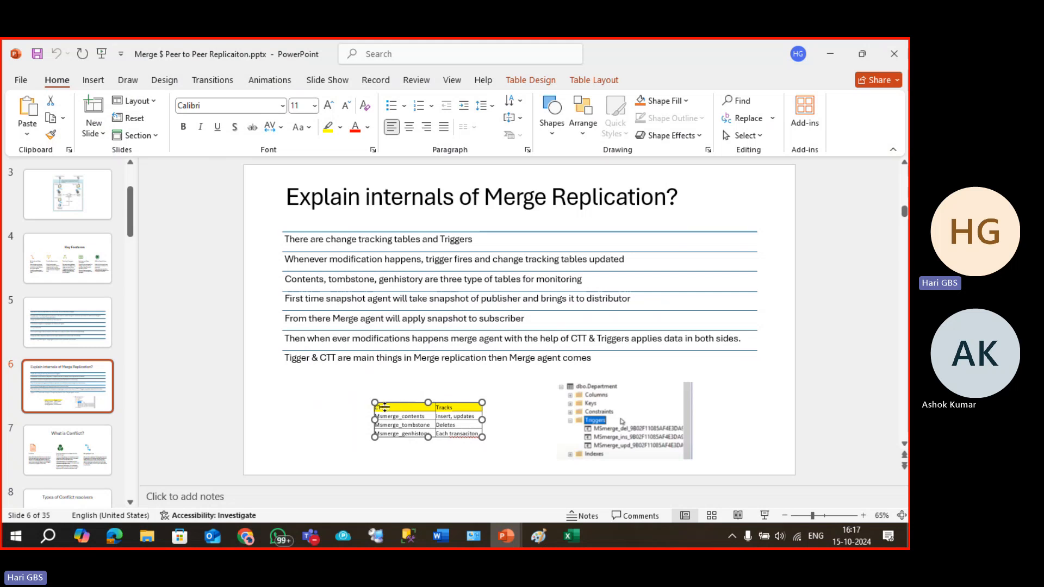
left_click_drag(374, 402, 270, 354)
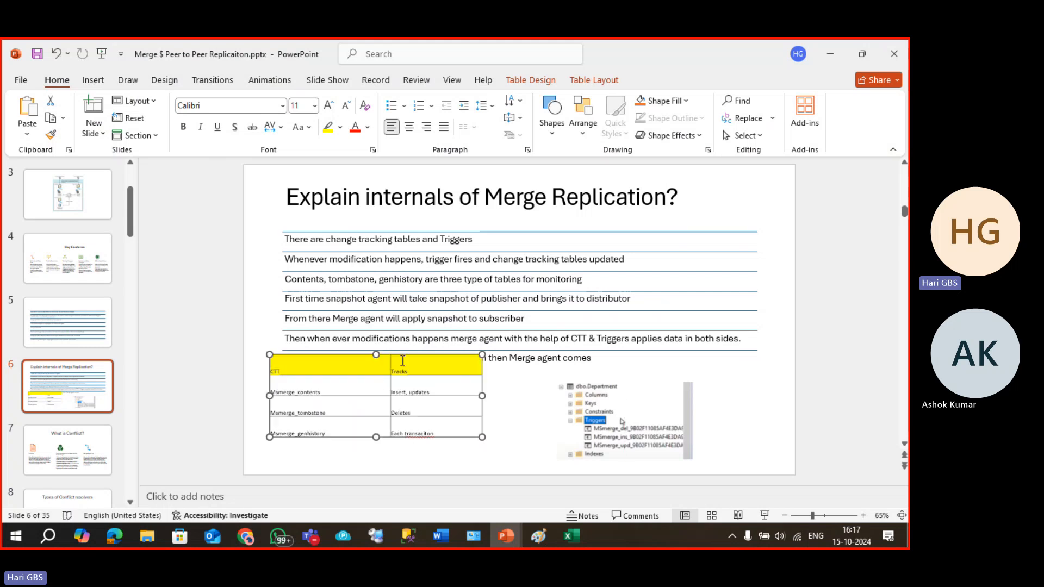
left_click_drag(402, 356, 413, 379)
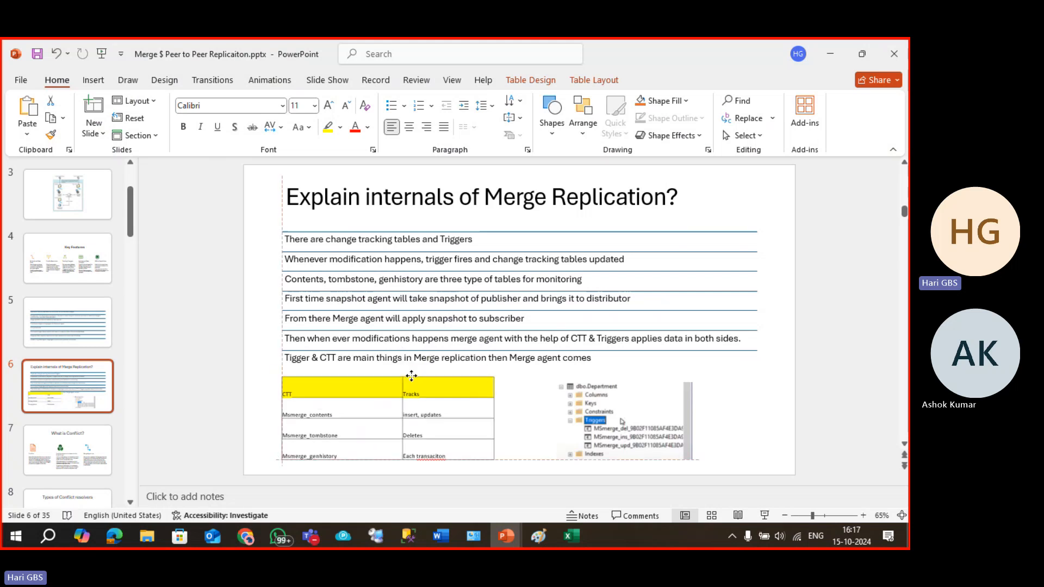
left_click(329, 106)
left_click(329, 105)
left_click(329, 105)
left_click(329, 105)
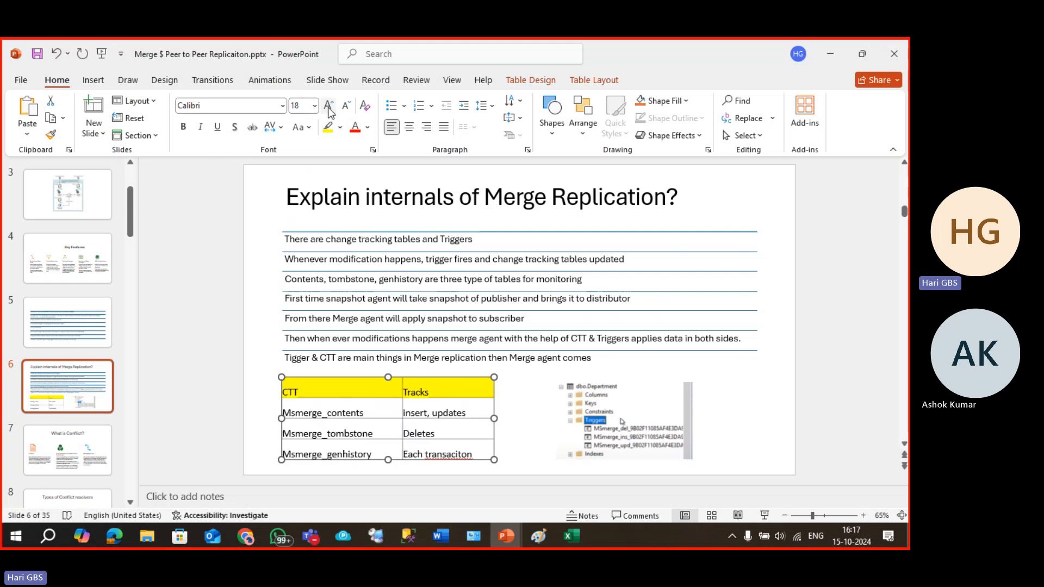
Correct 'Each transaciton' to 'Each transaction' in the CTT table.
left_click(462, 410)
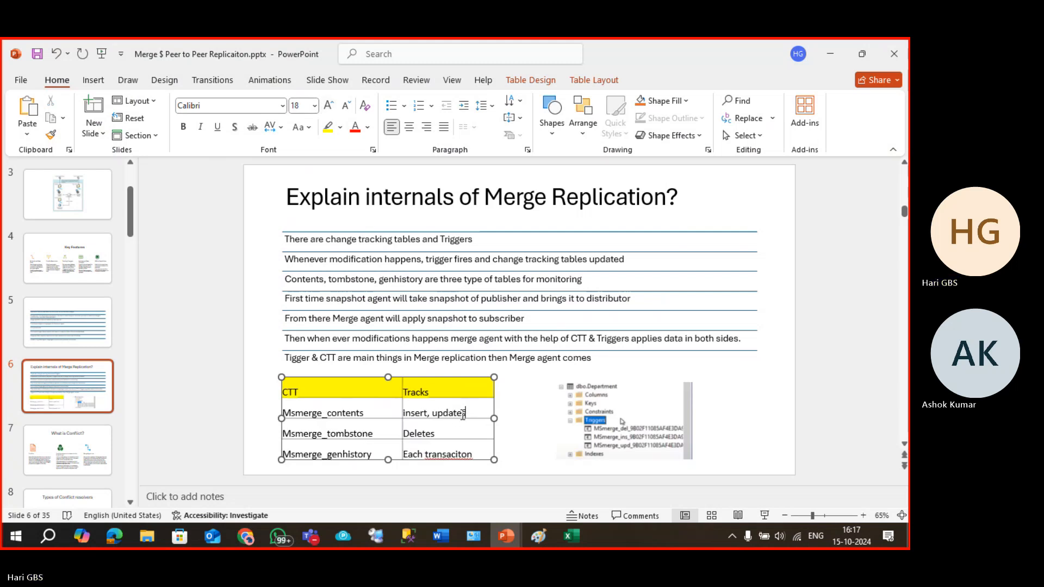
left_click_drag(463, 415, 409, 418)
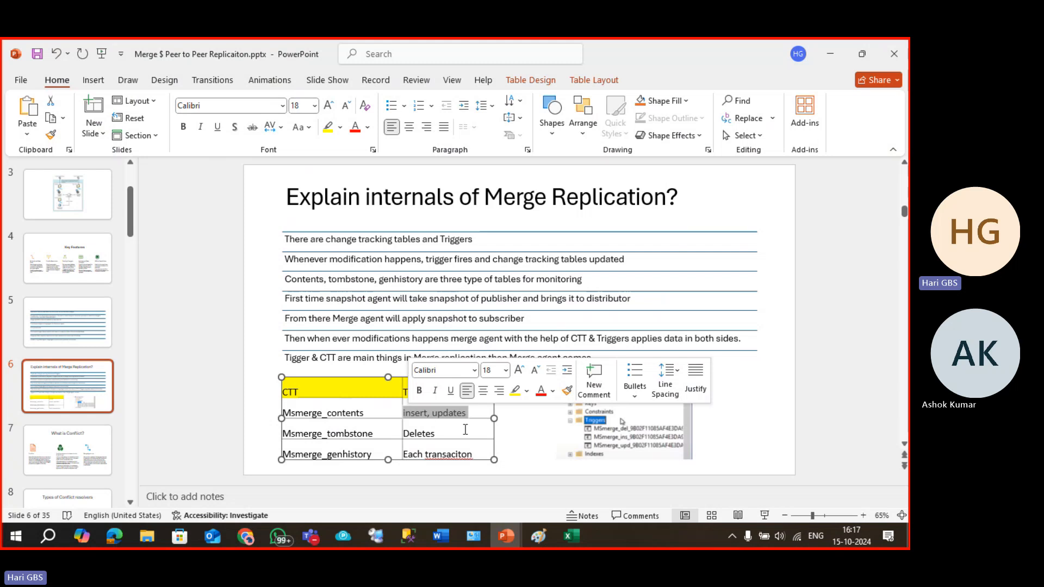
left_click(385, 435)
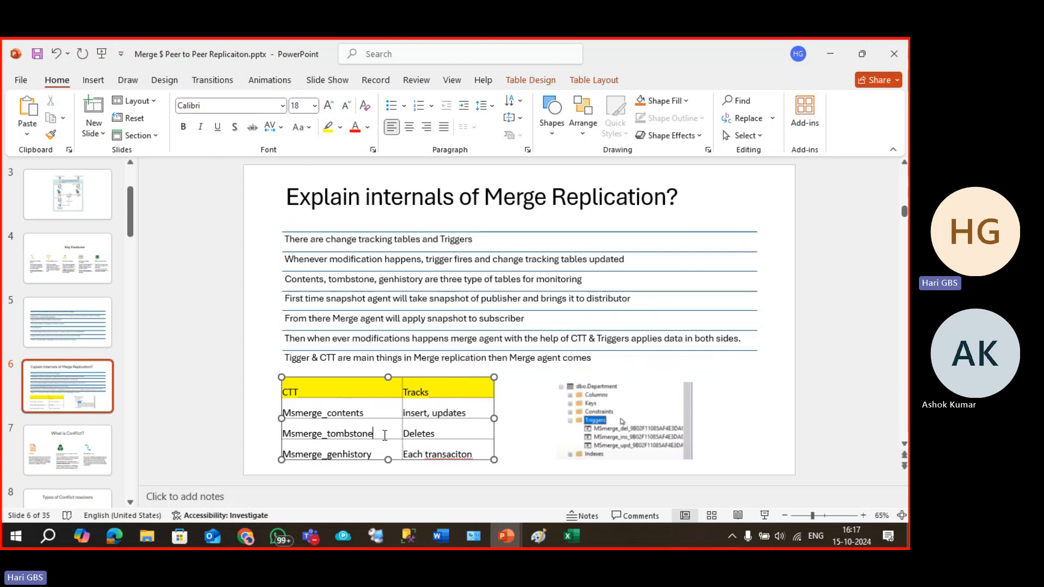
left_click_drag(451, 437, 282, 454)
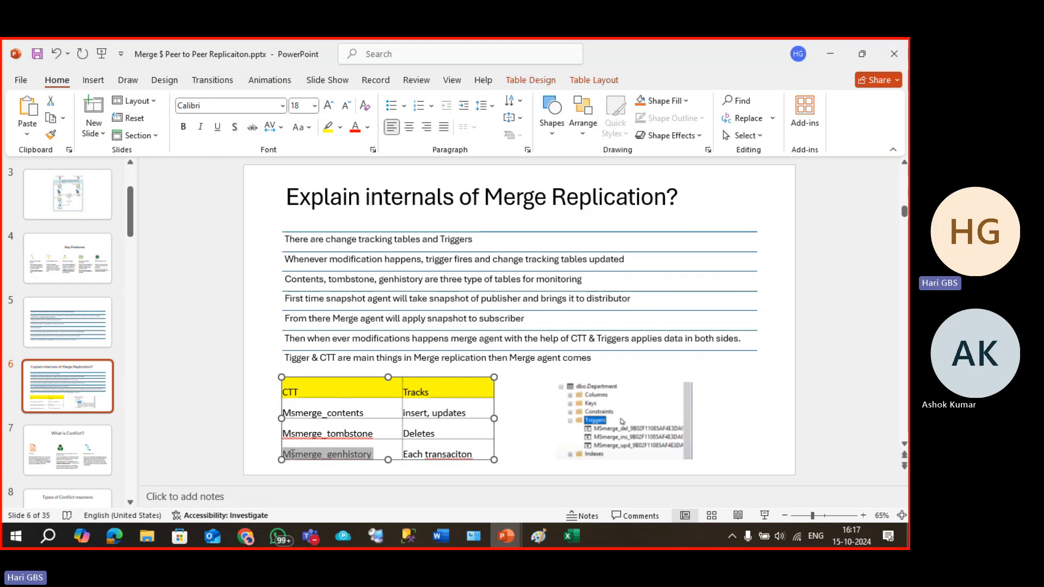
left_click(443, 453)
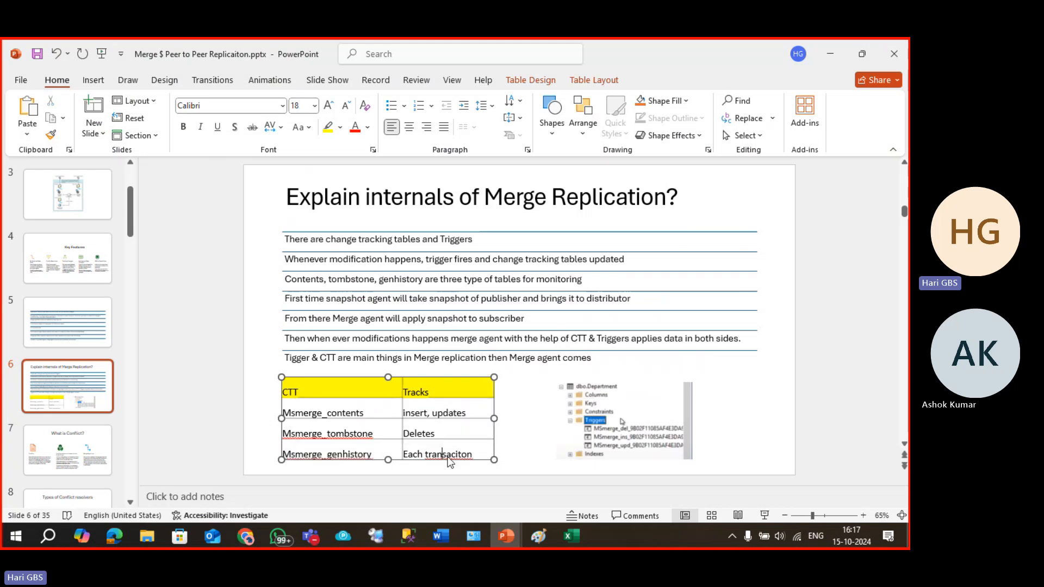
right_click(446, 458)
left_click(557, 440)
key("BackSpace")
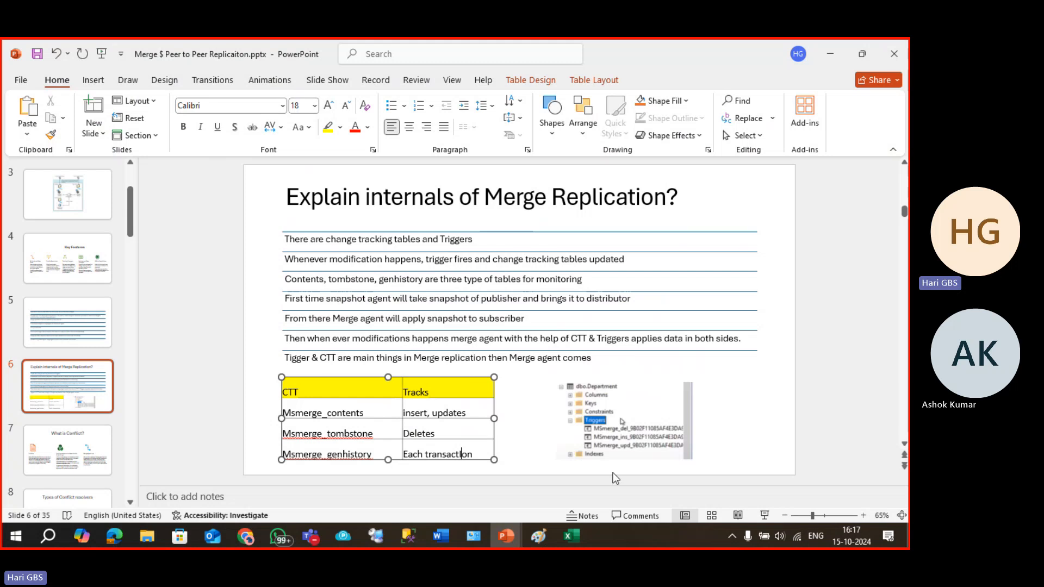
key("alt+Tab")
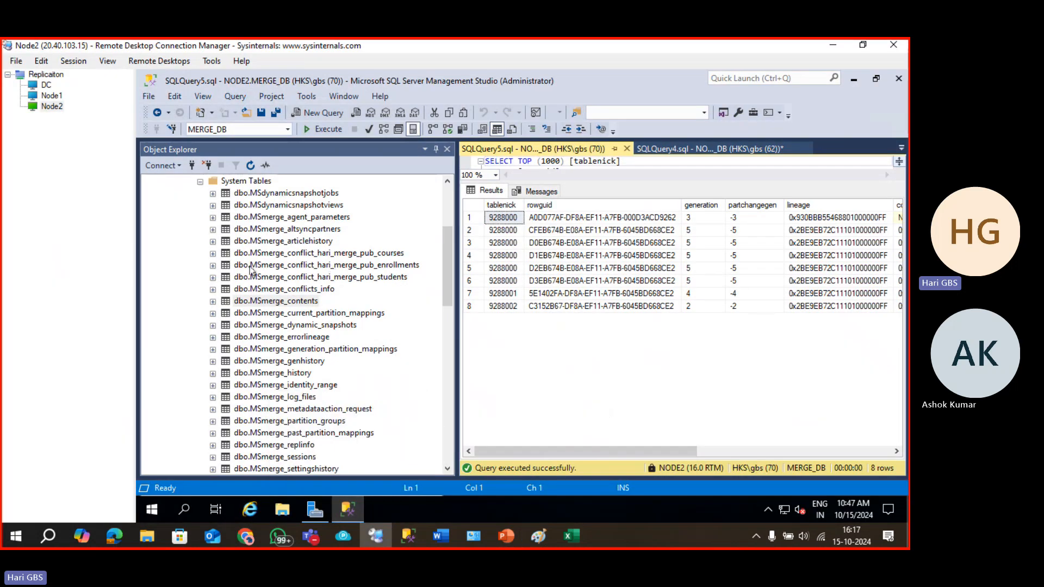
Expand dbo.students in MERGE_DB to show its three MSmerge triggers.
scroll(251, 270, "up", 4)
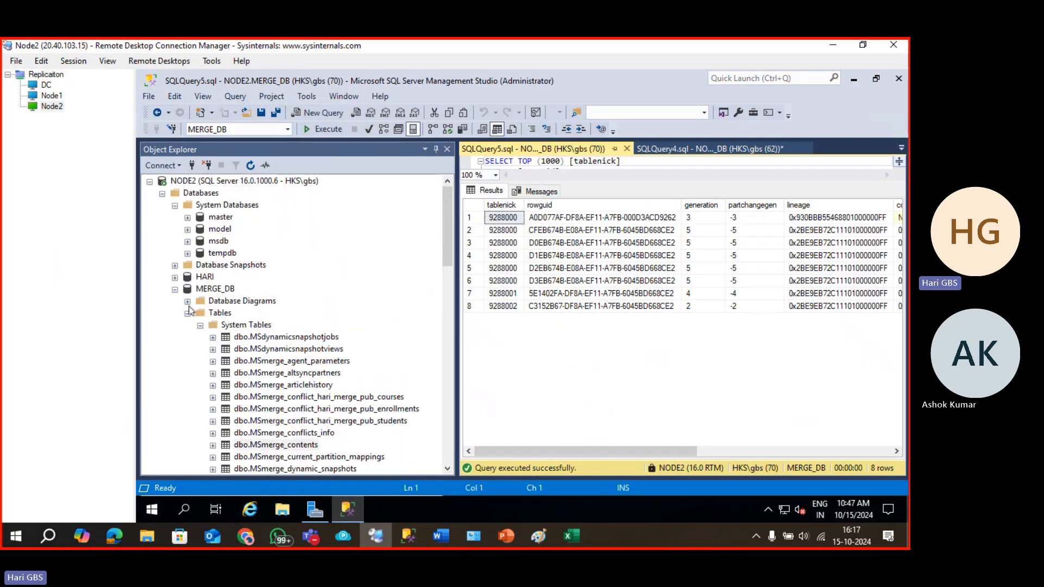
left_click(187, 313)
left_click(187, 313)
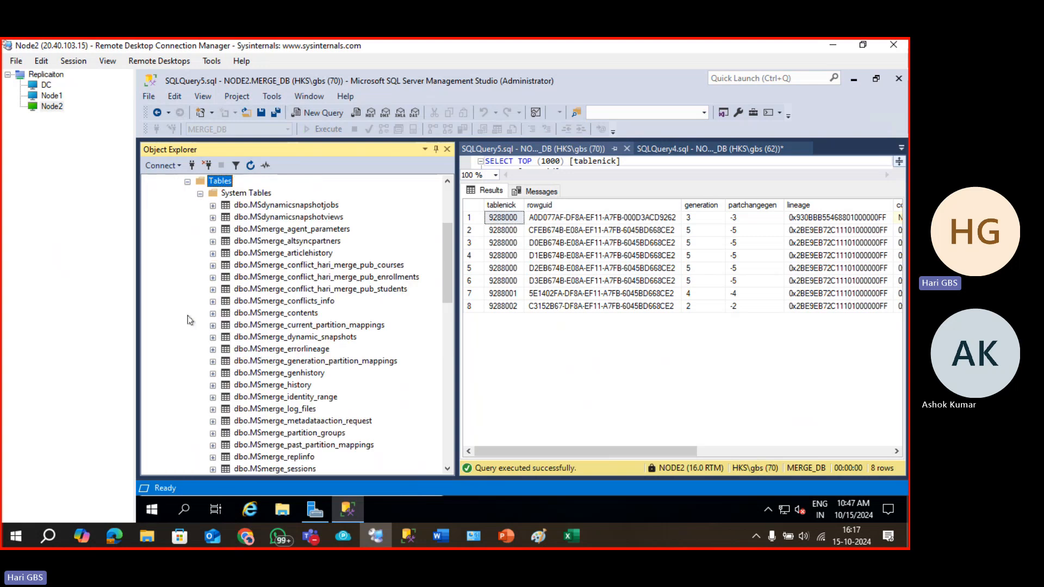
scroll(264, 359, "up", 3)
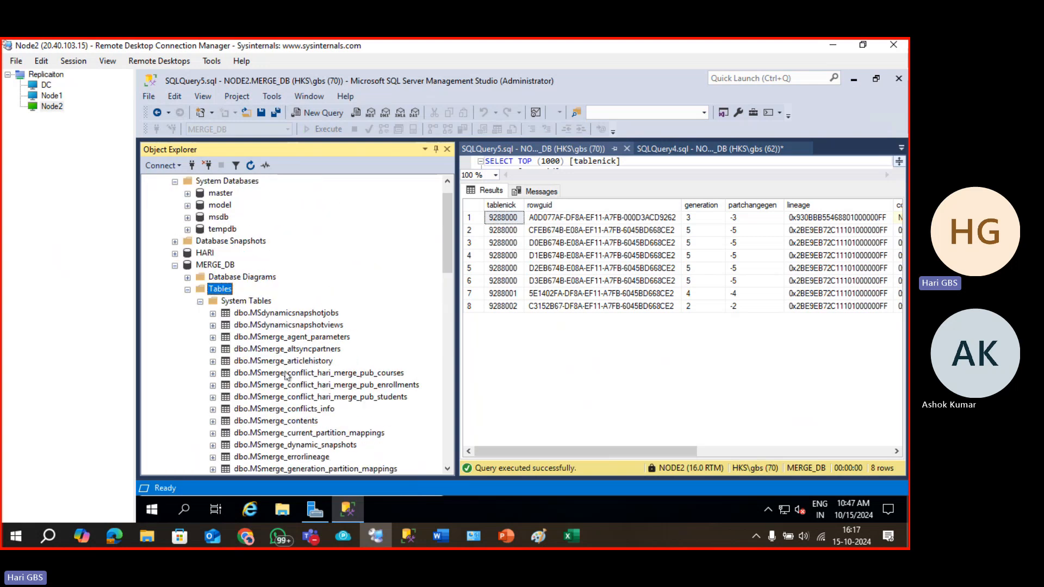
scroll(216, 327, "down", 15)
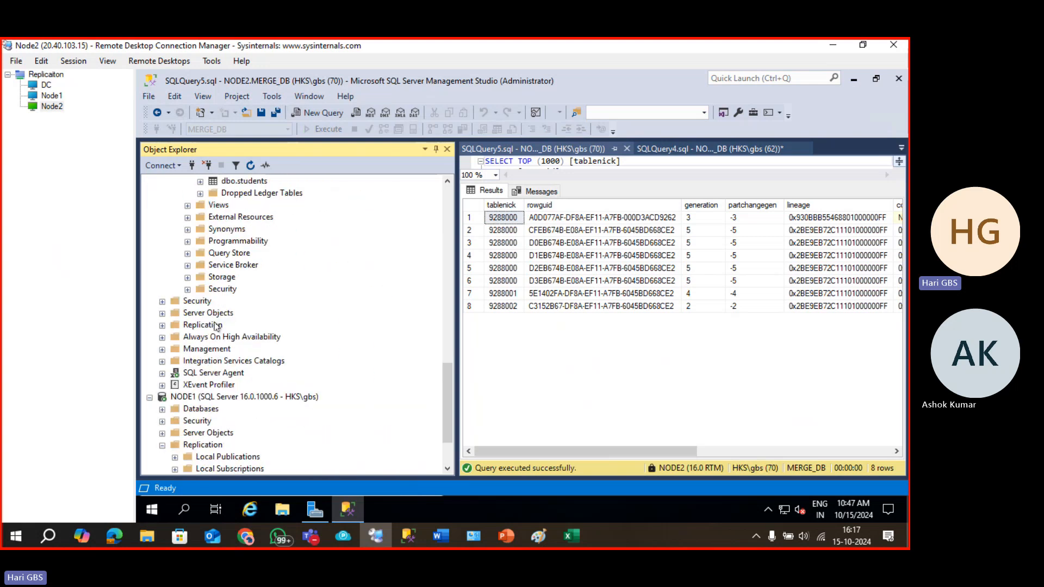
scroll(217, 326, "up", 3)
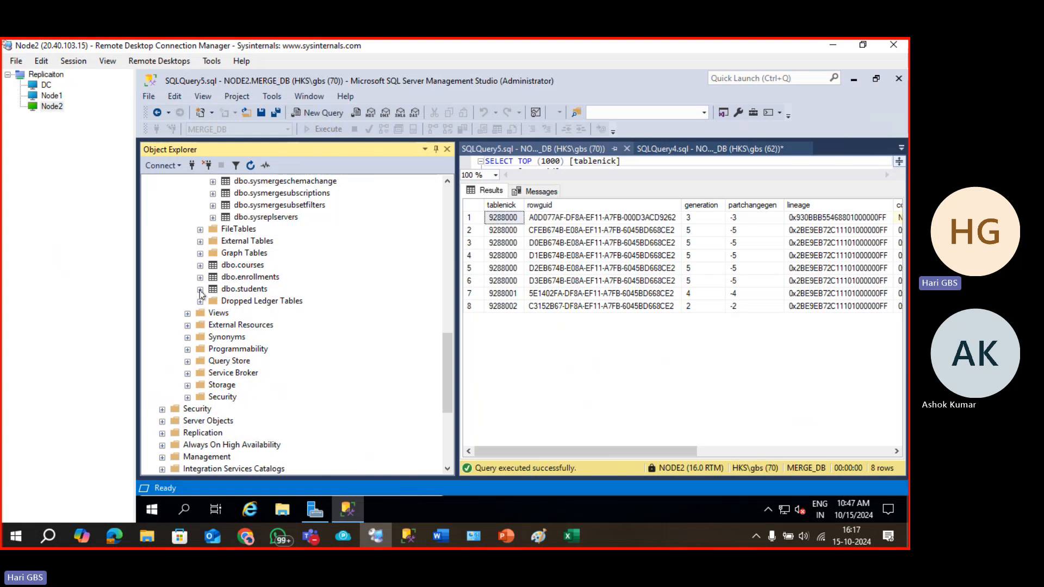
left_click(201, 291)
left_click(213, 337)
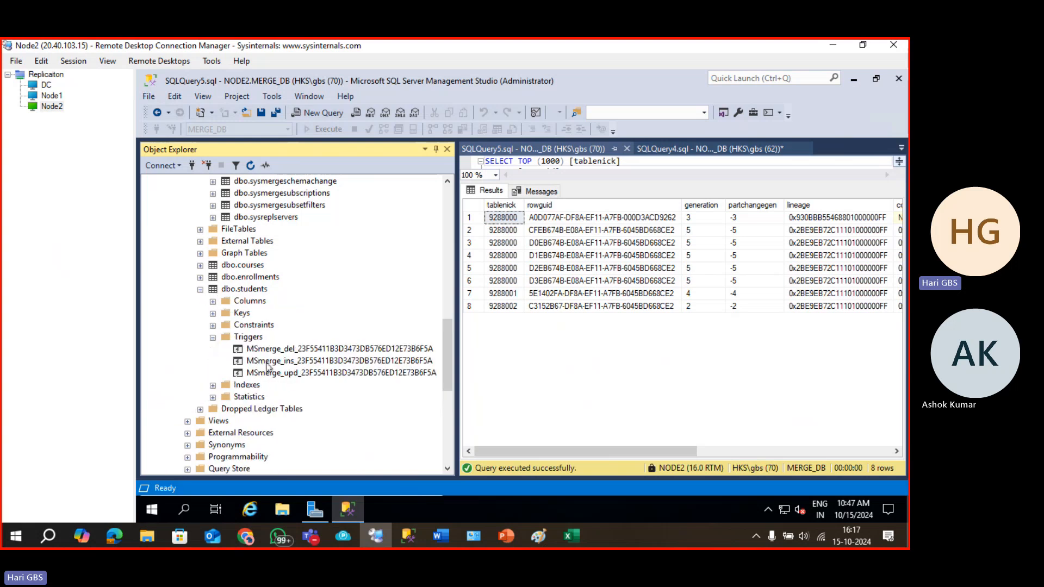
left_click(273, 350)
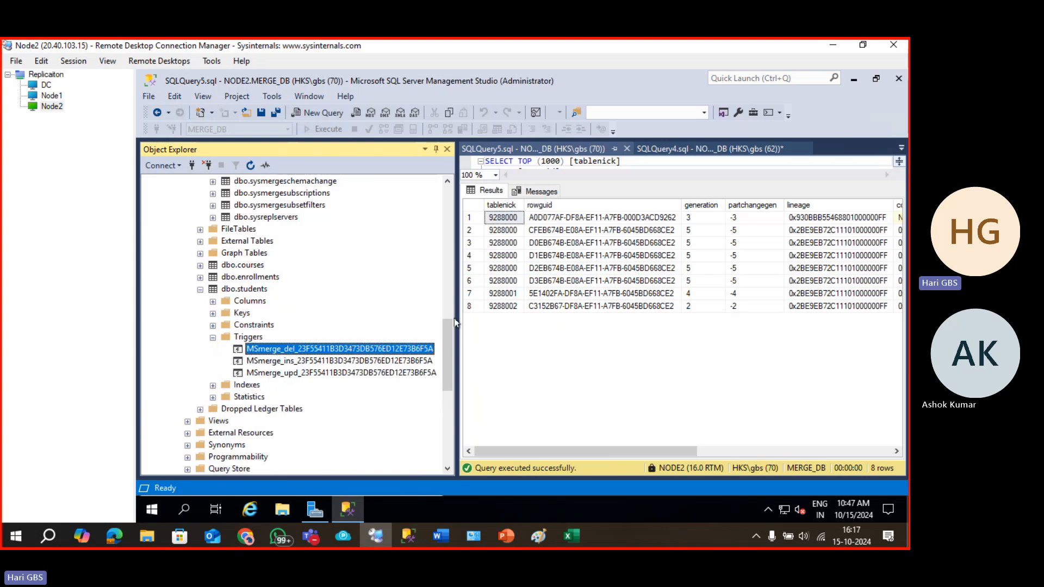
Widen Object Explorer to show full names and browse the MSmerge system tables.
left_click_drag(454, 320, 538, 319)
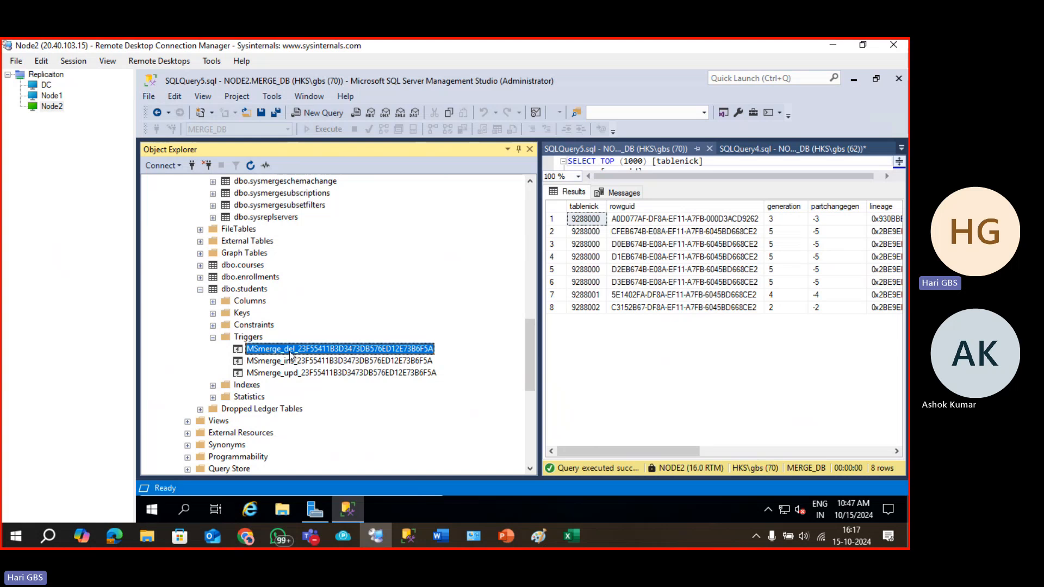
scroll(290, 355, "up", 1)
left_click(319, 402)
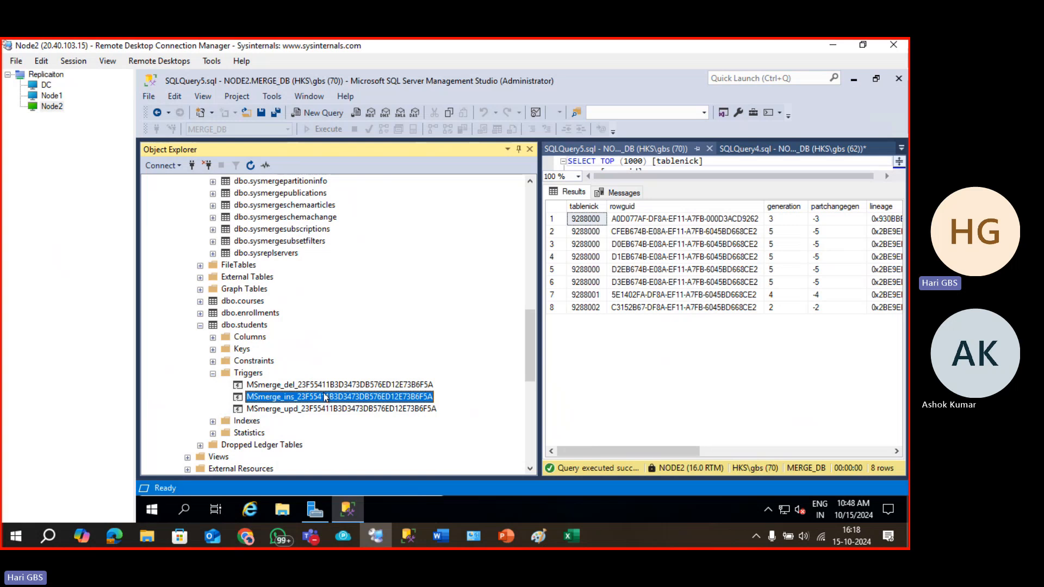
scroll(325, 397, "up", 12)
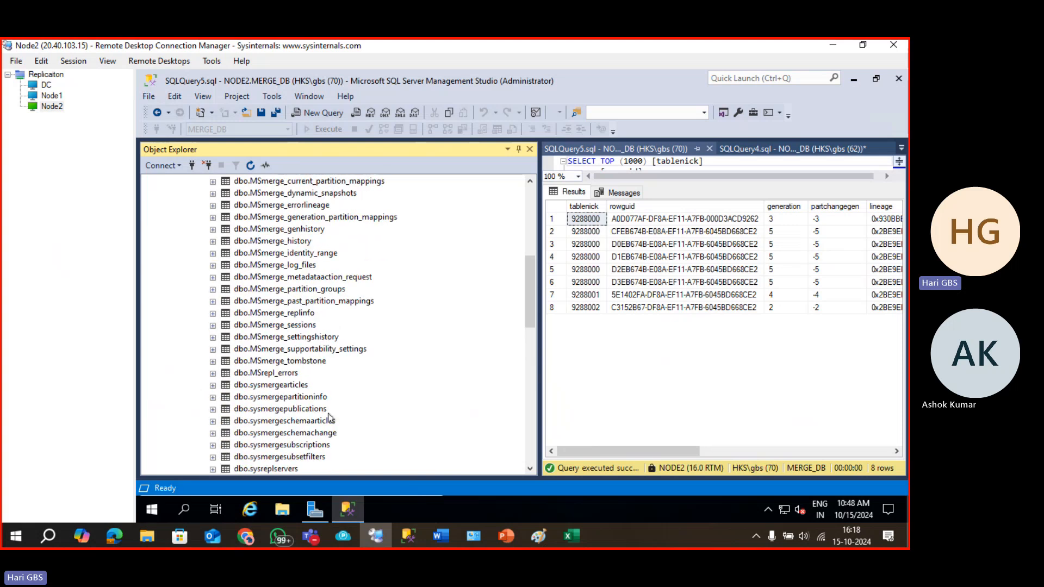
left_click(301, 386)
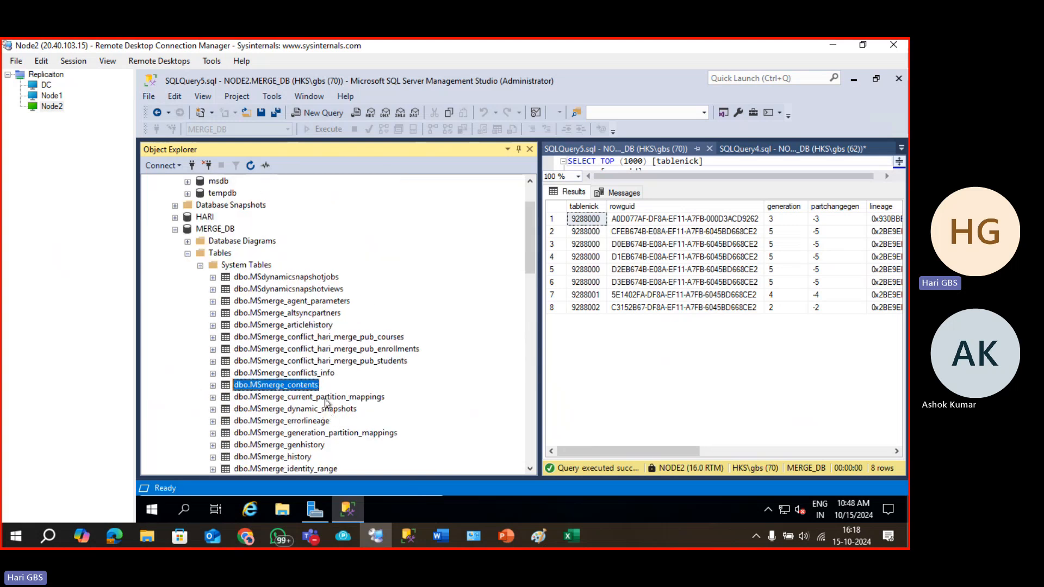
scroll(327, 402, "down", 3)
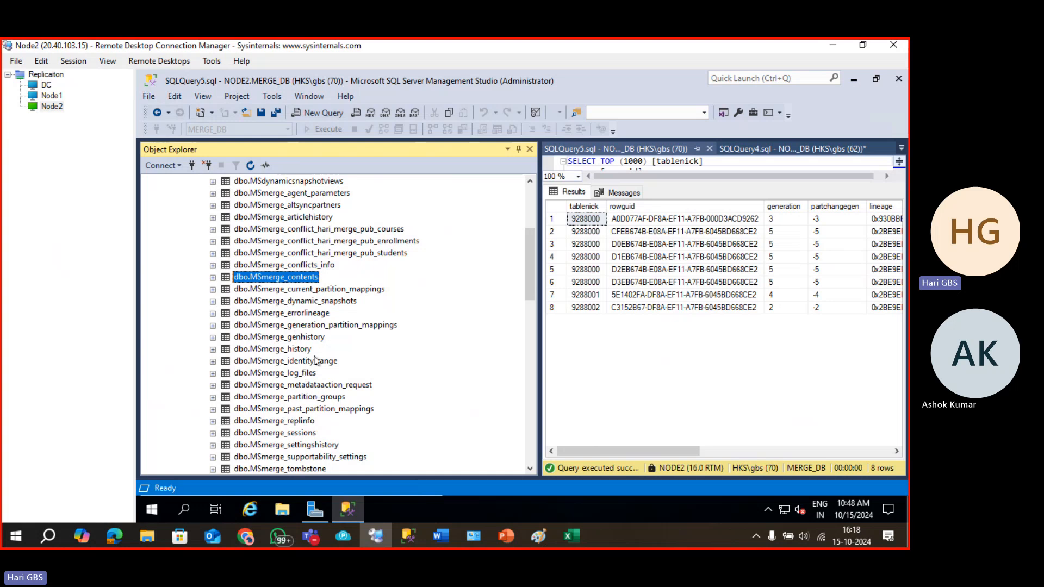
scroll(302, 363, "down", 3)
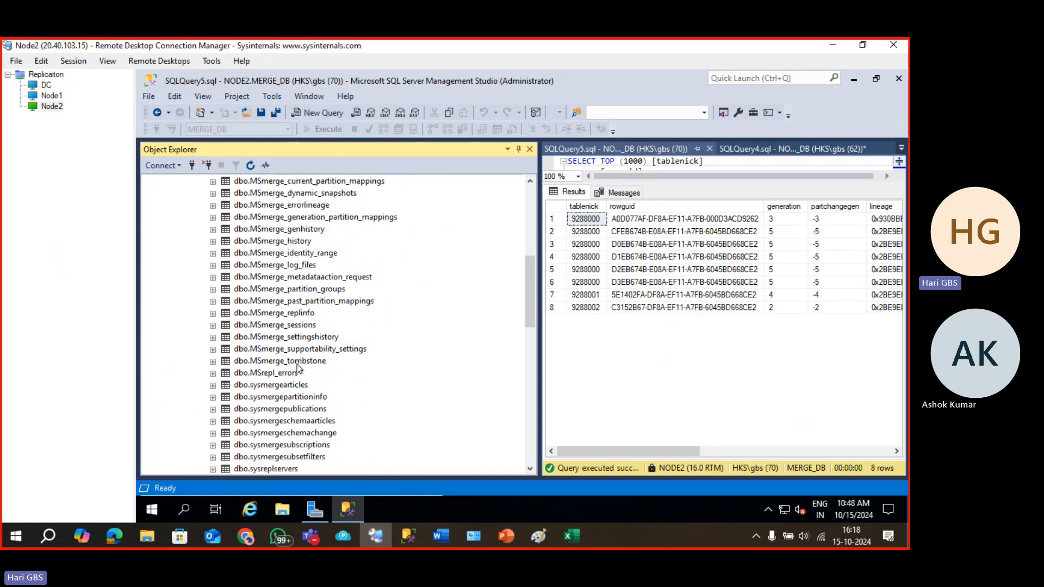
Select the top 1000 rows of dbo.MSmerge_tombstone, which returns 0 rows.
right_click(298, 361)
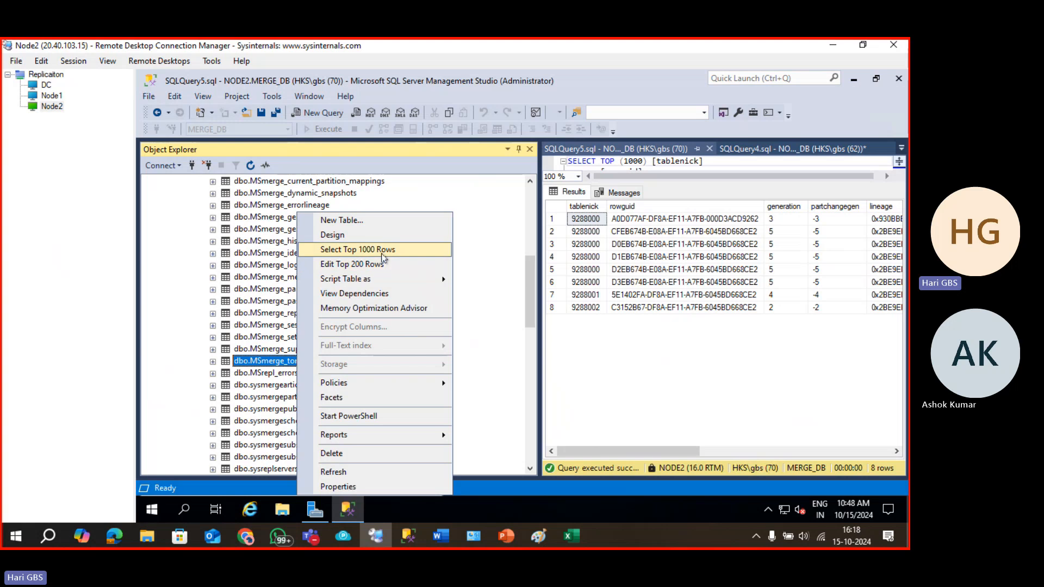
left_click(381, 249)
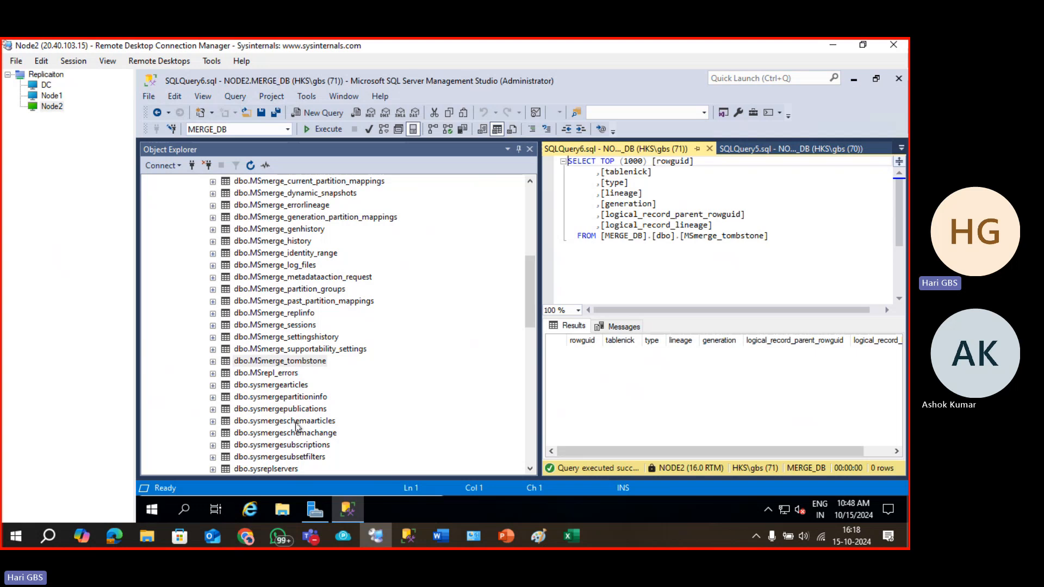
left_click(303, 290)
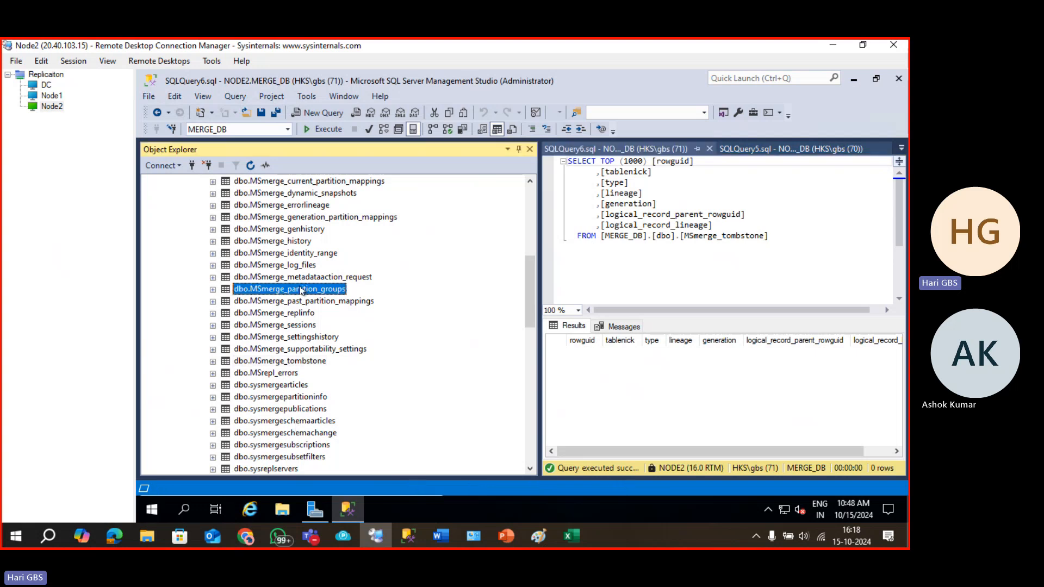
Select the top 1000 rows of dbo.MSmerge_genhistory and examine its generation values 1–5.
right_click(307, 231)
left_click(348, 250)
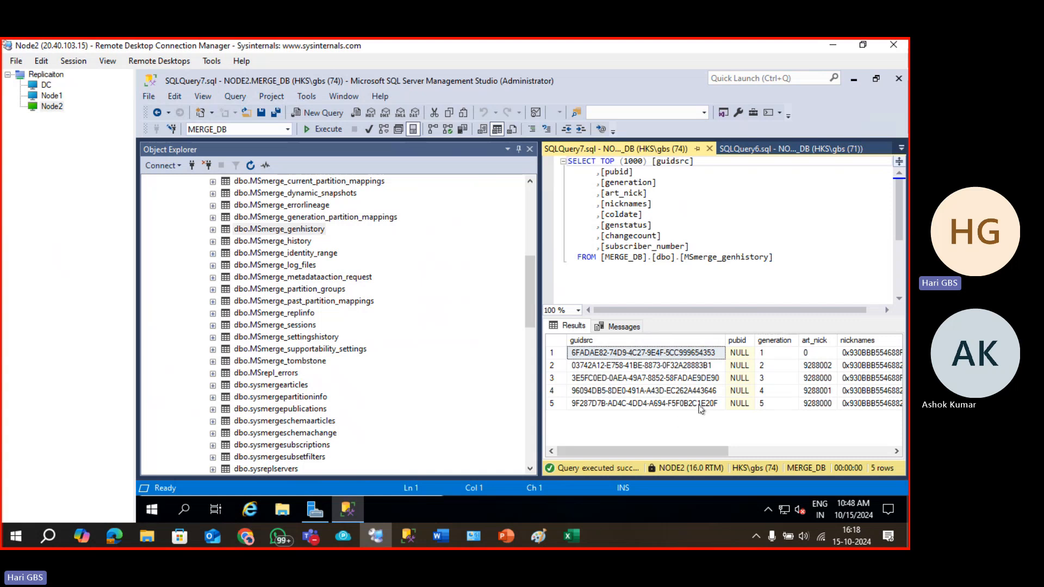
left_click(765, 356)
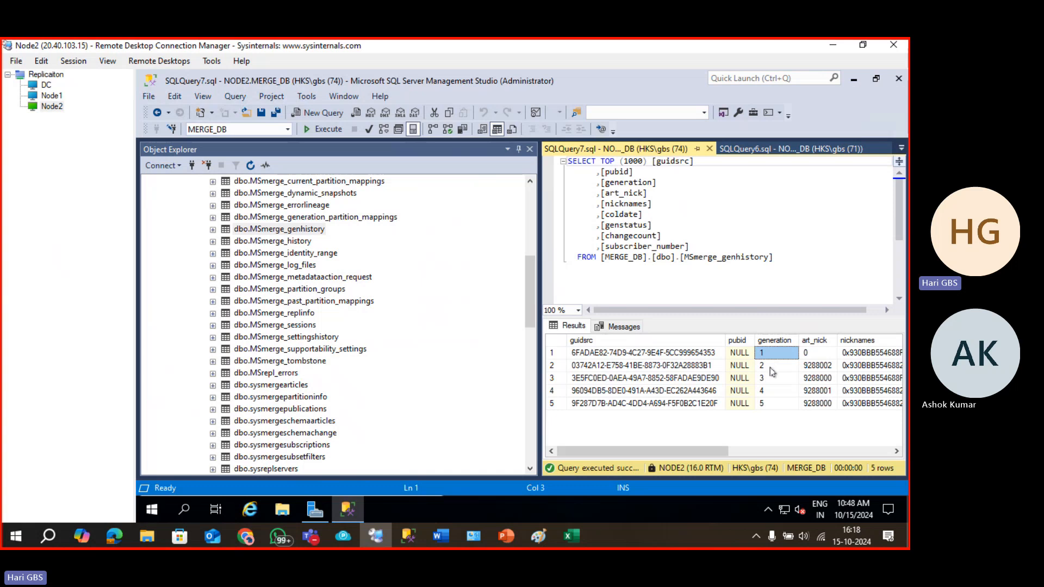
left_click(771, 367)
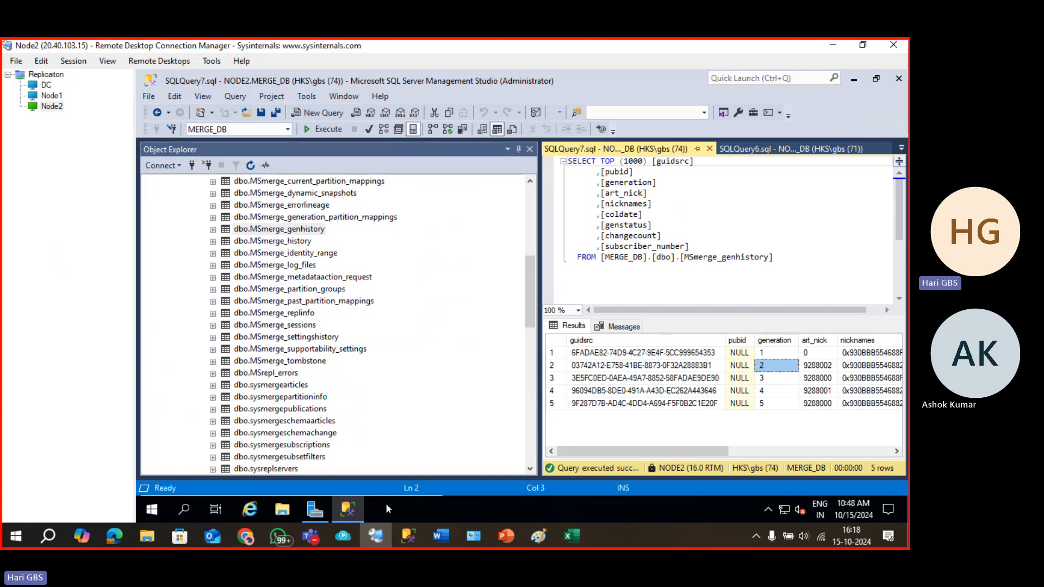
Return to the Merge $ Peer to Peer Replicaiton deck's slide 6, deselect the CTT table, and scroll the thumbnails.
left_click(507, 538)
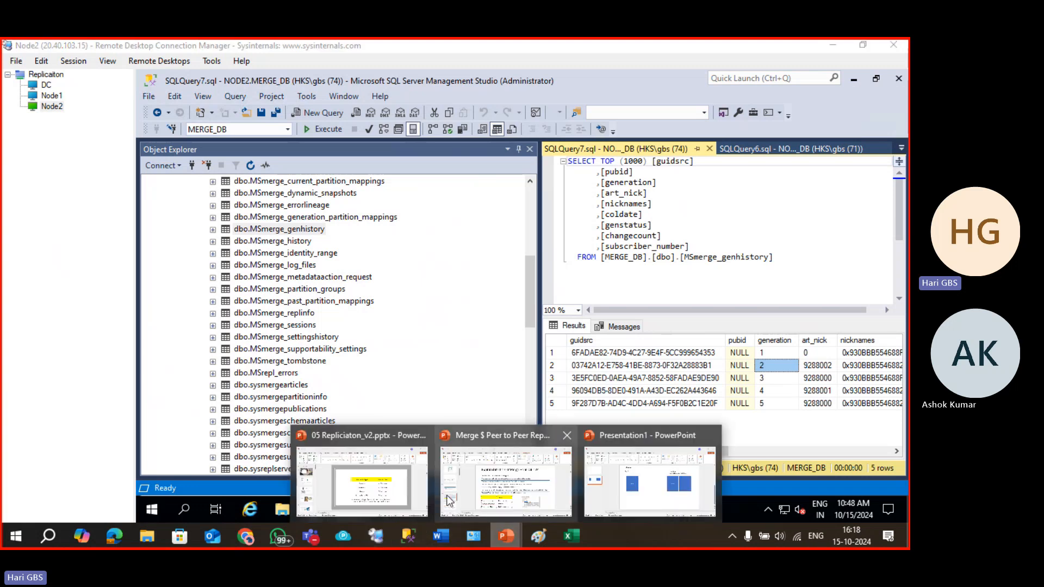
left_click(475, 493)
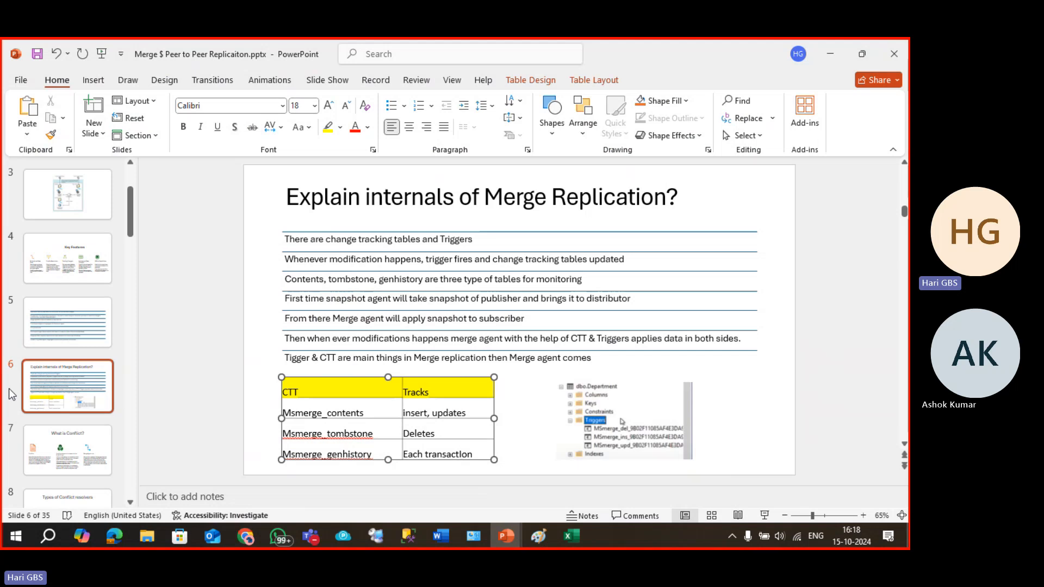
left_click(54, 403)
scroll(79, 417, "down", 3)
scroll(80, 421, "down", 15)
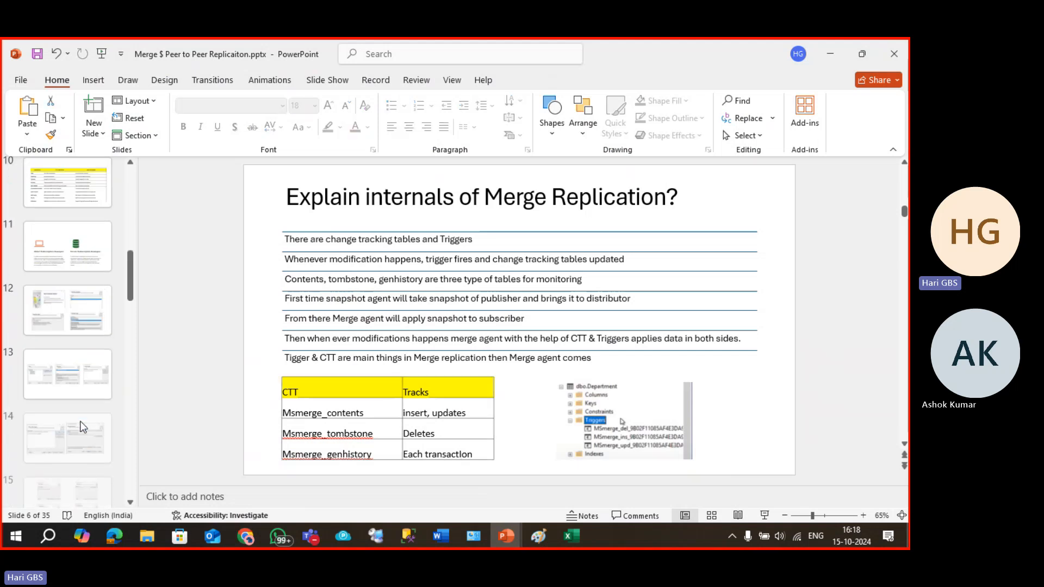
scroll(79, 421, "down", 1)
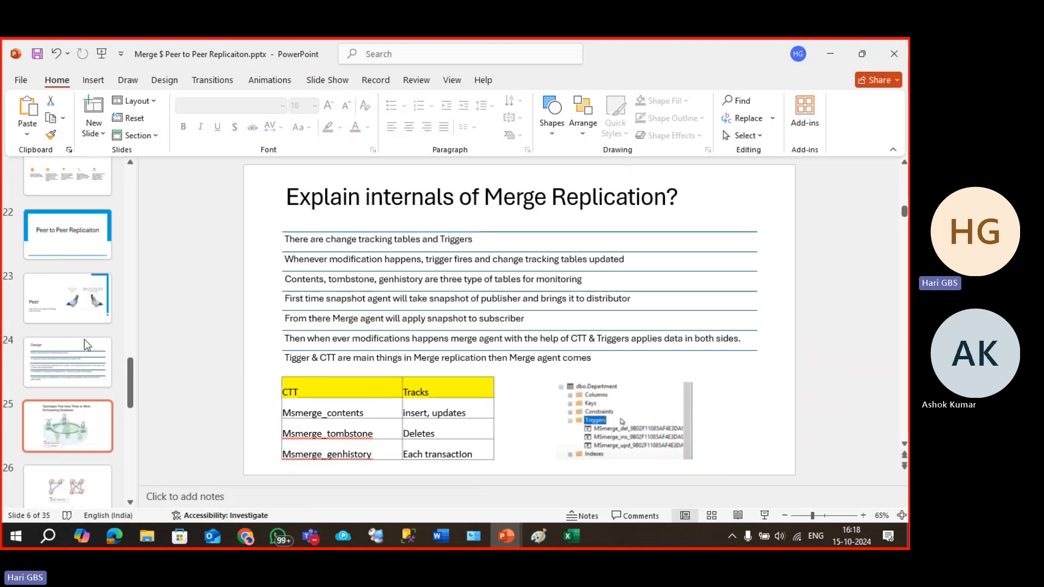